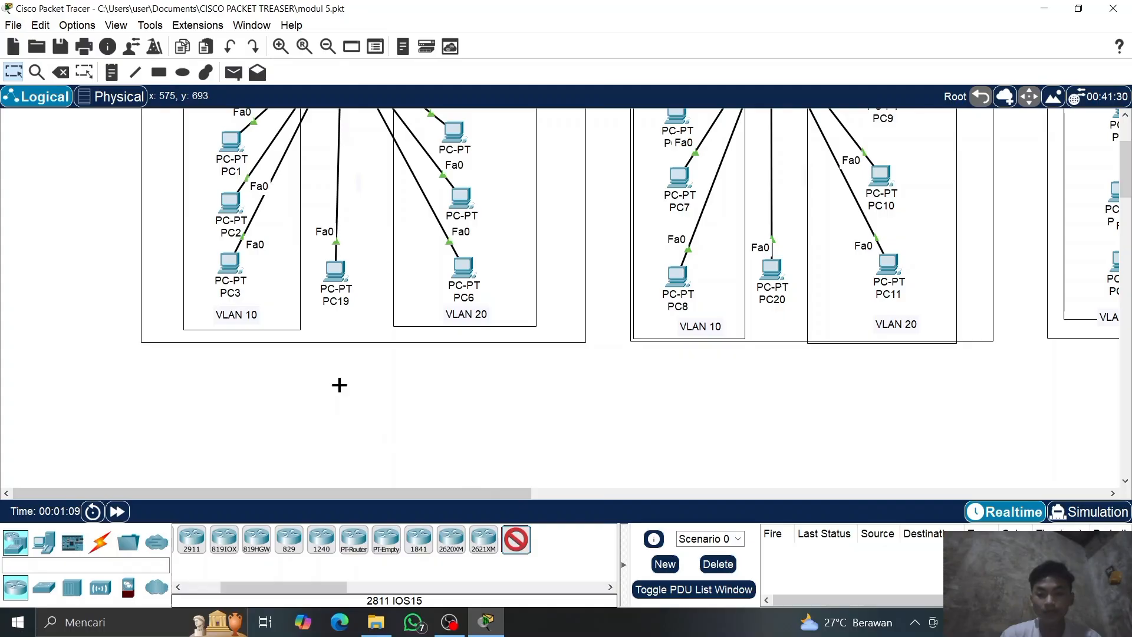
# - Place a 2811 router below the first switch group and connect it to that group's switch using an automatically chosen connection
pyautogui.click(339, 385)
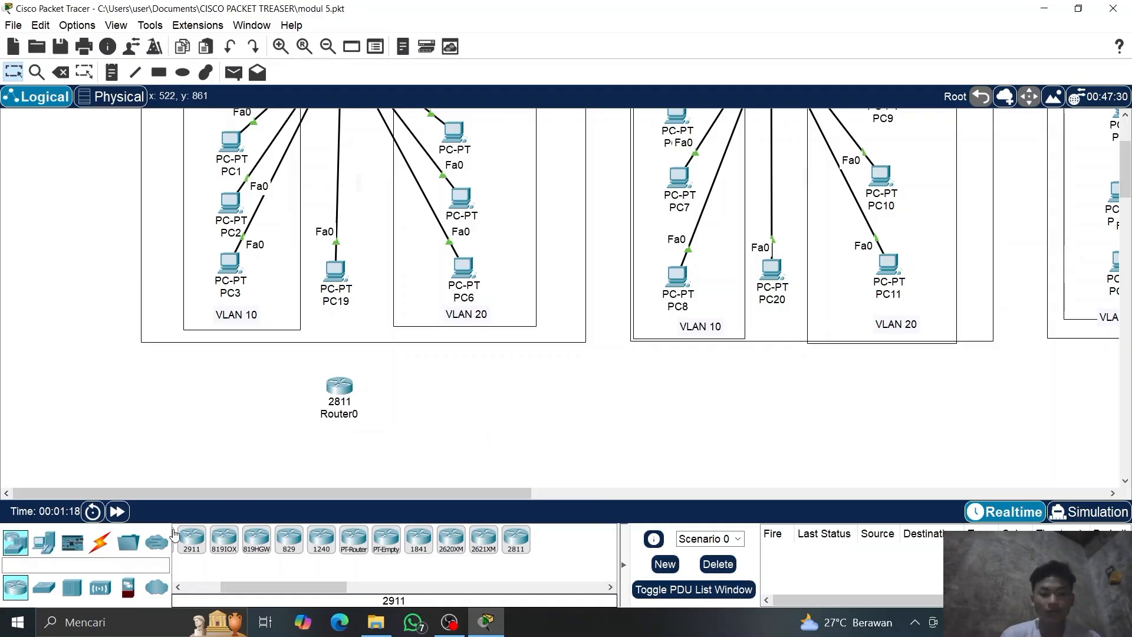
pyautogui.click(108, 541)
pyautogui.click(188, 539)
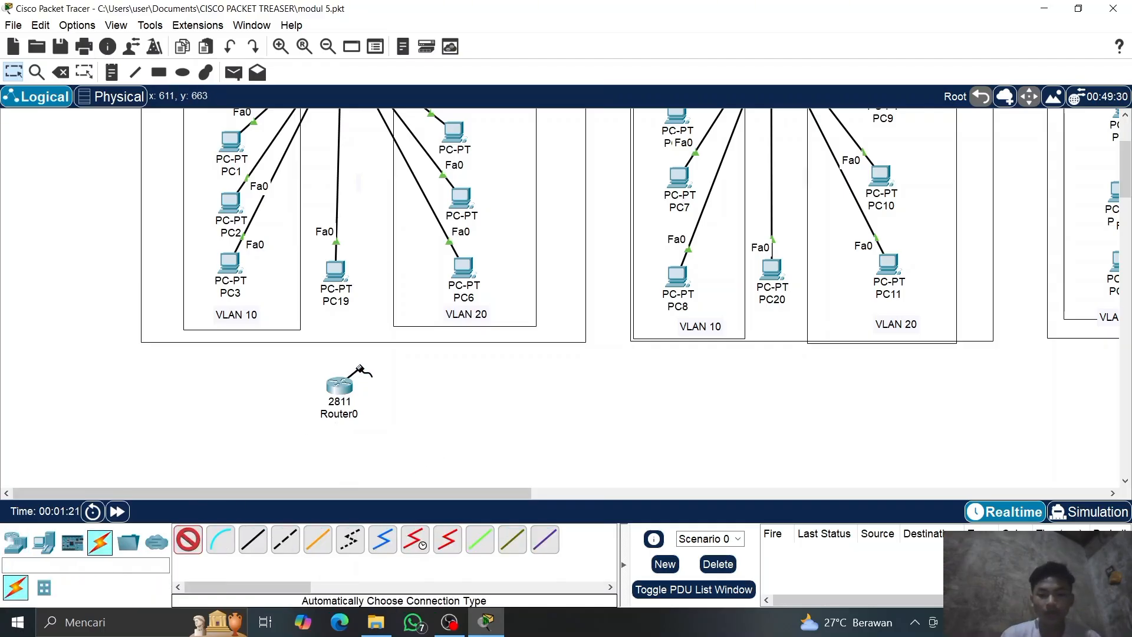
pyautogui.scroll(3, 362, 371)
pyautogui.click(338, 173)
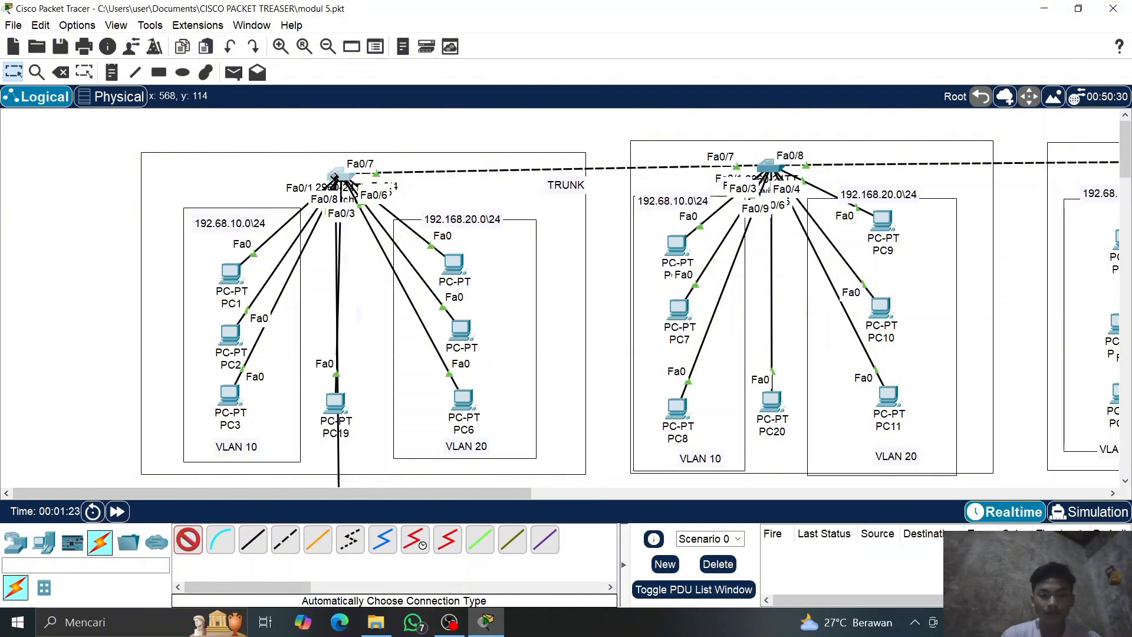
pyautogui.scroll(-3, 396, 296)
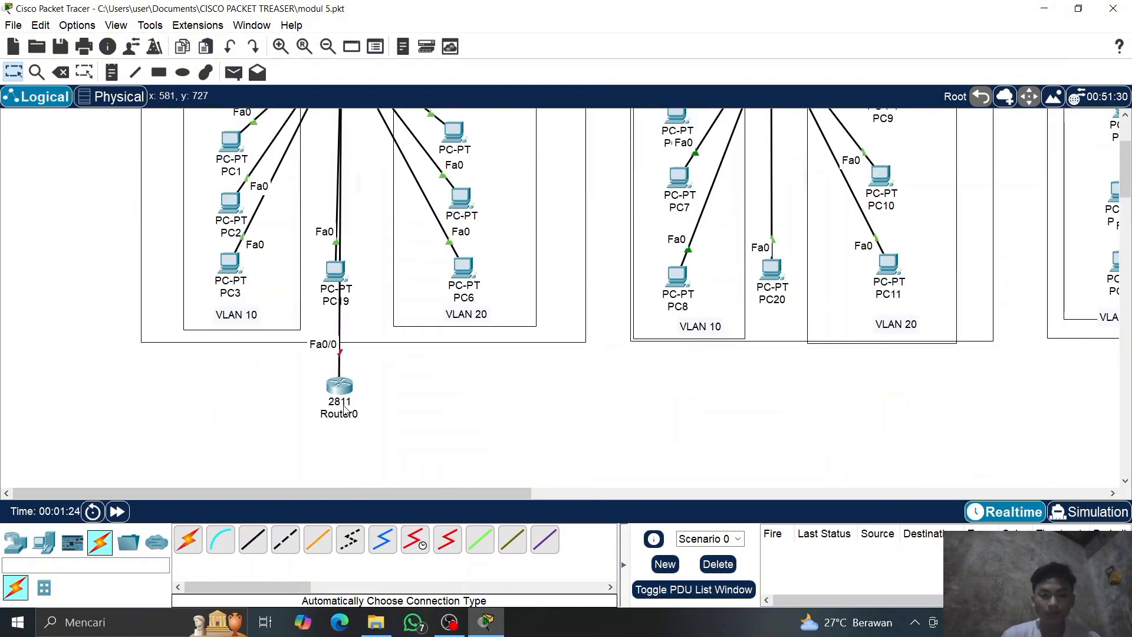
# - Move the 2811 router slightly left so its cable to the switch clears PC19
pyautogui.moveTo(346, 400); pyautogui.dragTo(315, 401)
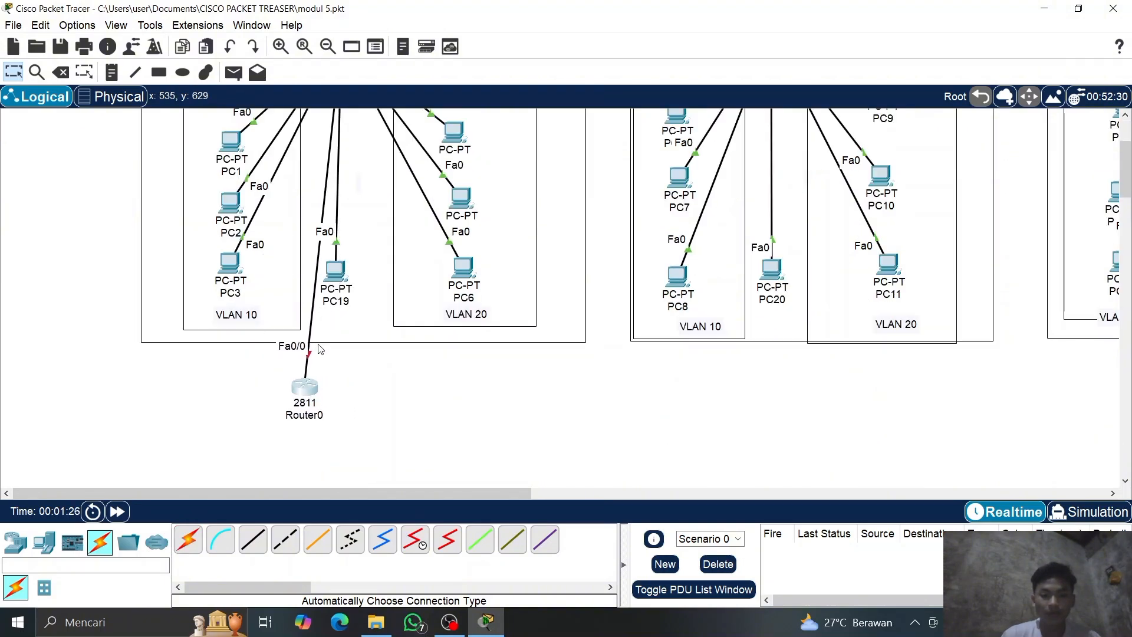
pyautogui.scroll(3, 332, 331)
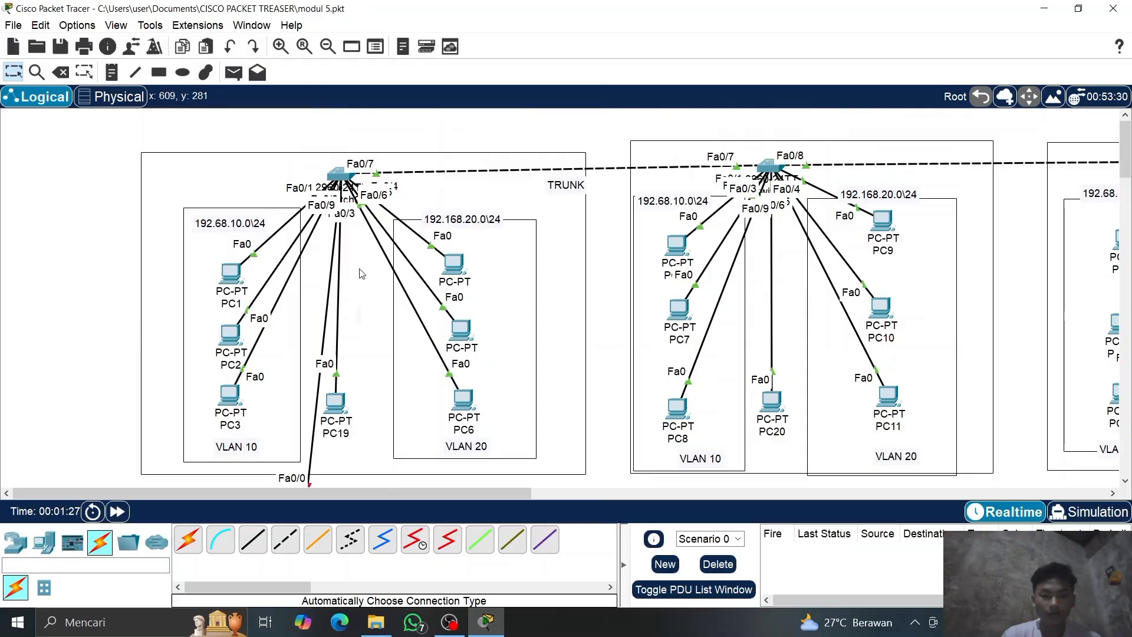
pyautogui.scroll(-3, 375, 337)
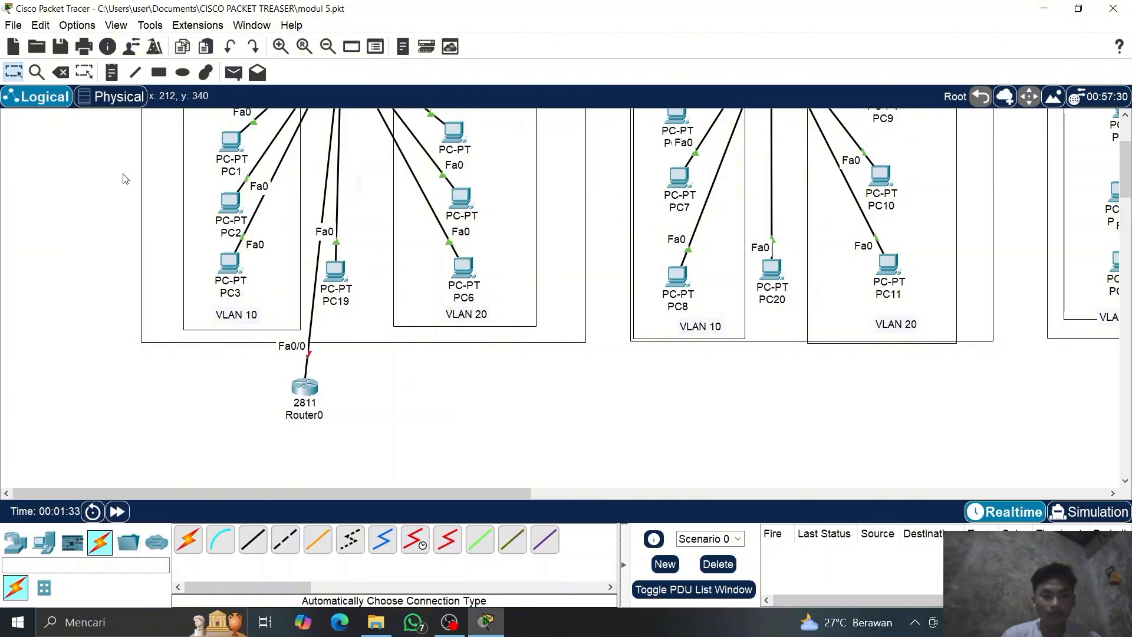
# - Add a text note beside the router with the first line "vlan1=192.168.1.0/24"
pyautogui.click(112, 72)
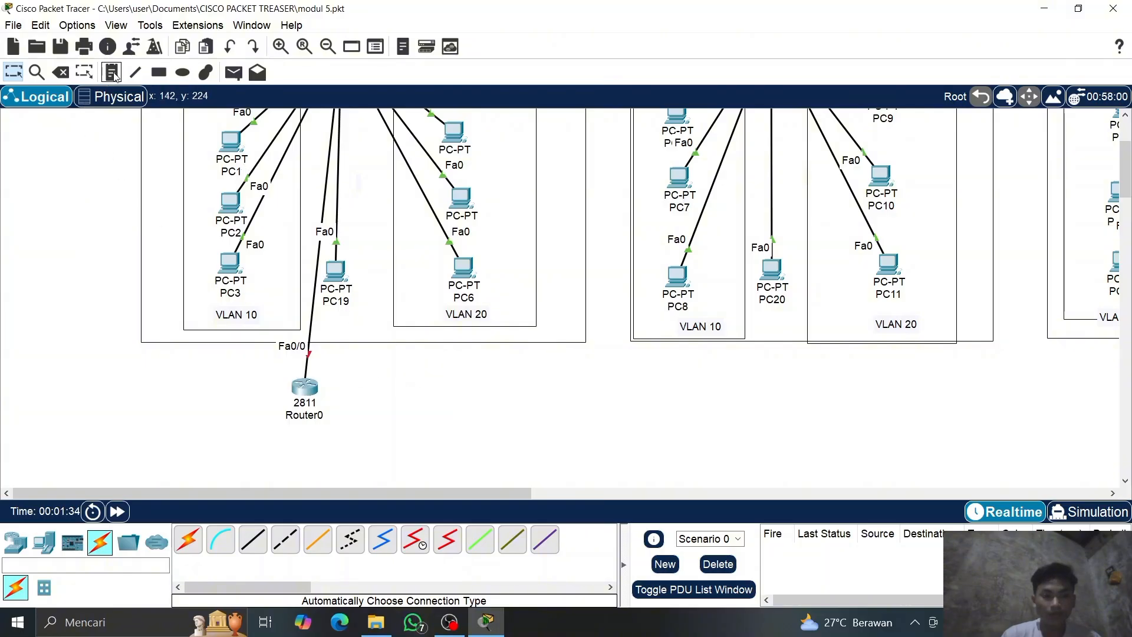
pyautogui.click(374, 386)
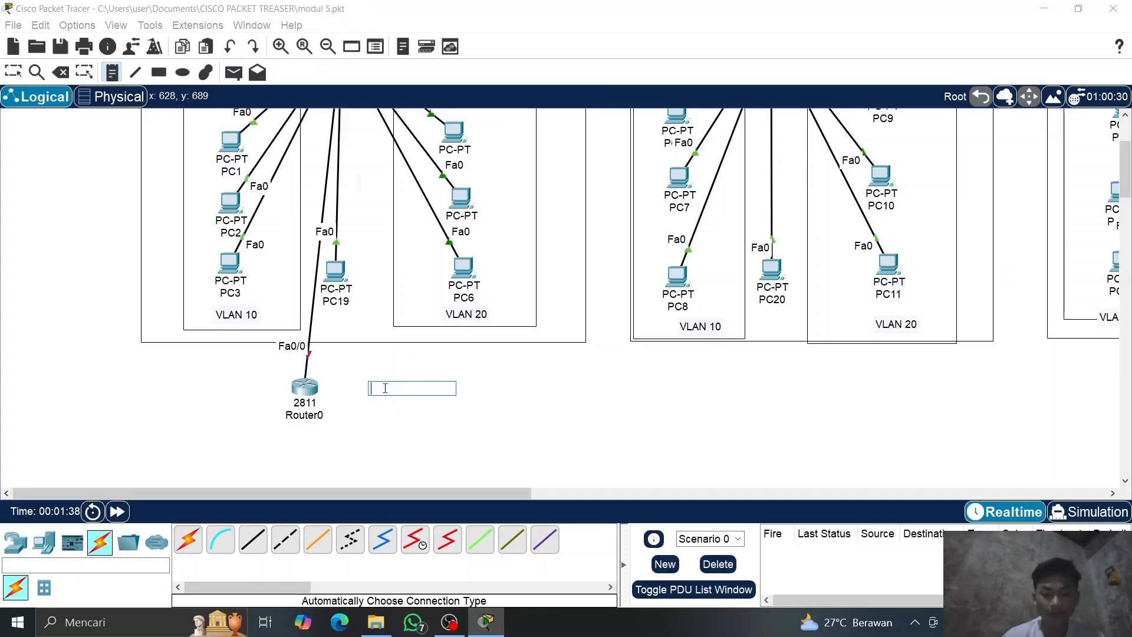
pyautogui.write('vlan1=')
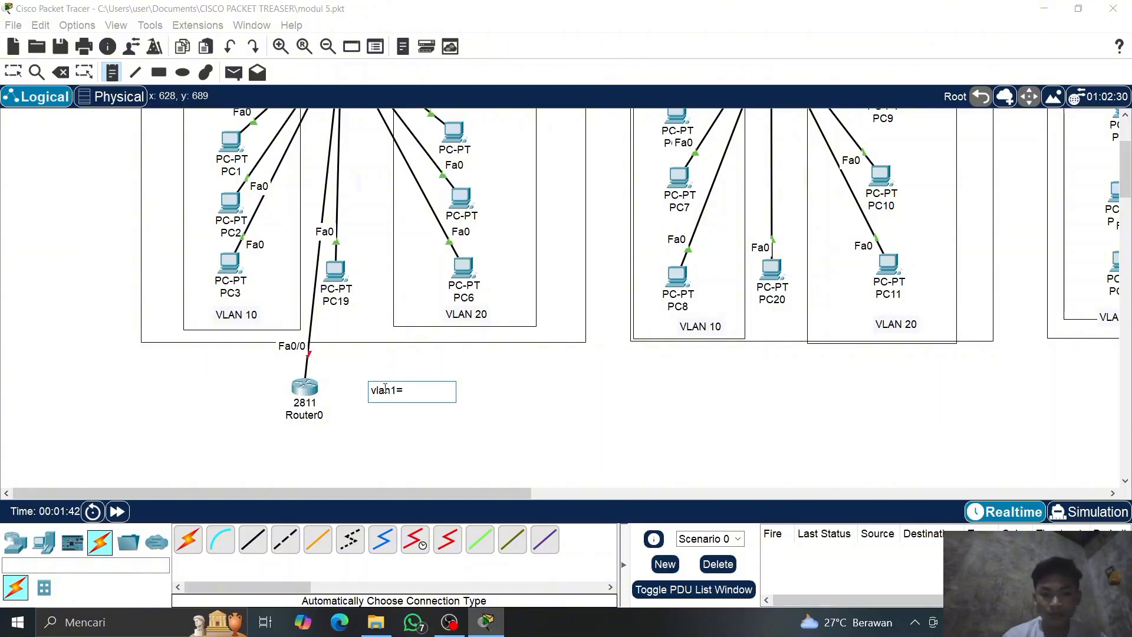
pyautogui.write('192.1')
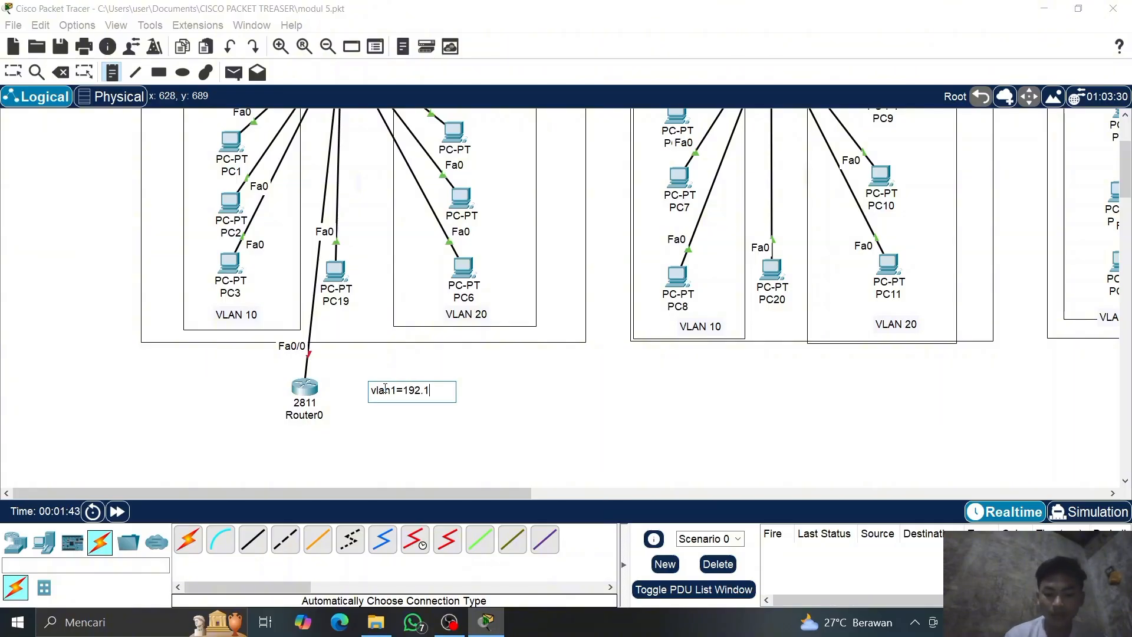
pyautogui.write('68.1.0')
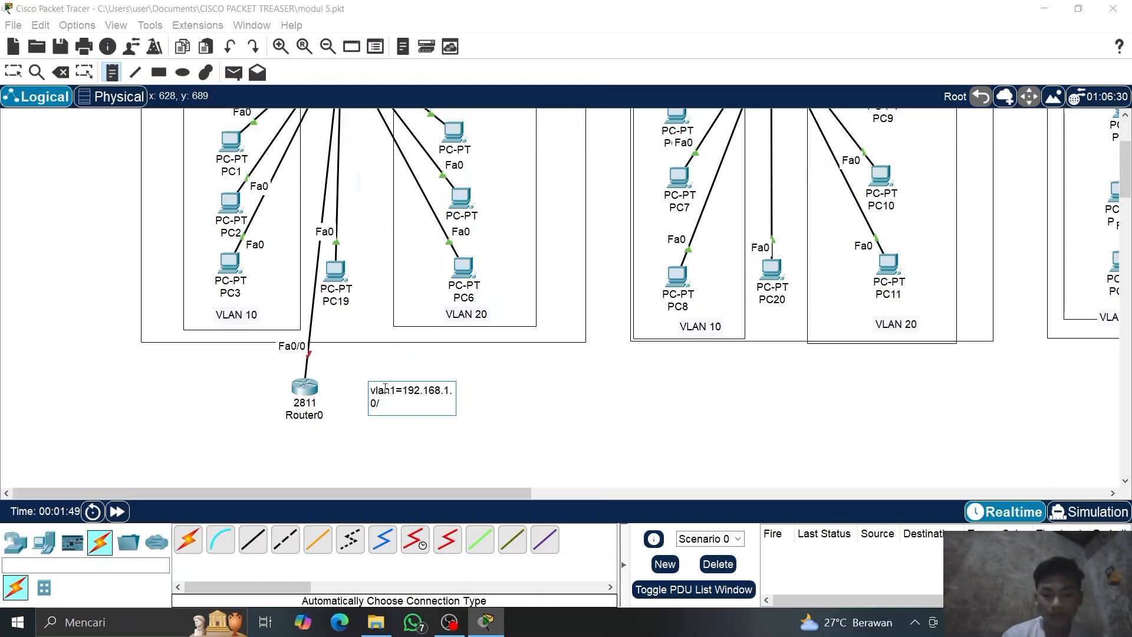
pyautogui.write('/24')
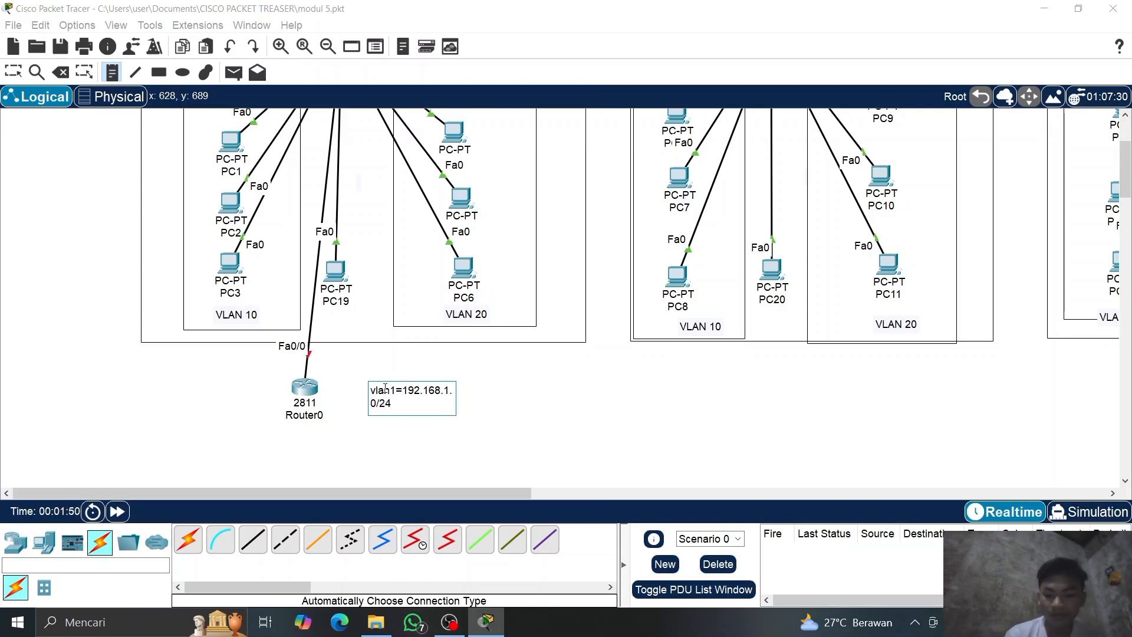
# - Add a second line to the note reading "vlan10=192.168.10.0/24"
pyautogui.press('Return')
pyautogui.write('vla')
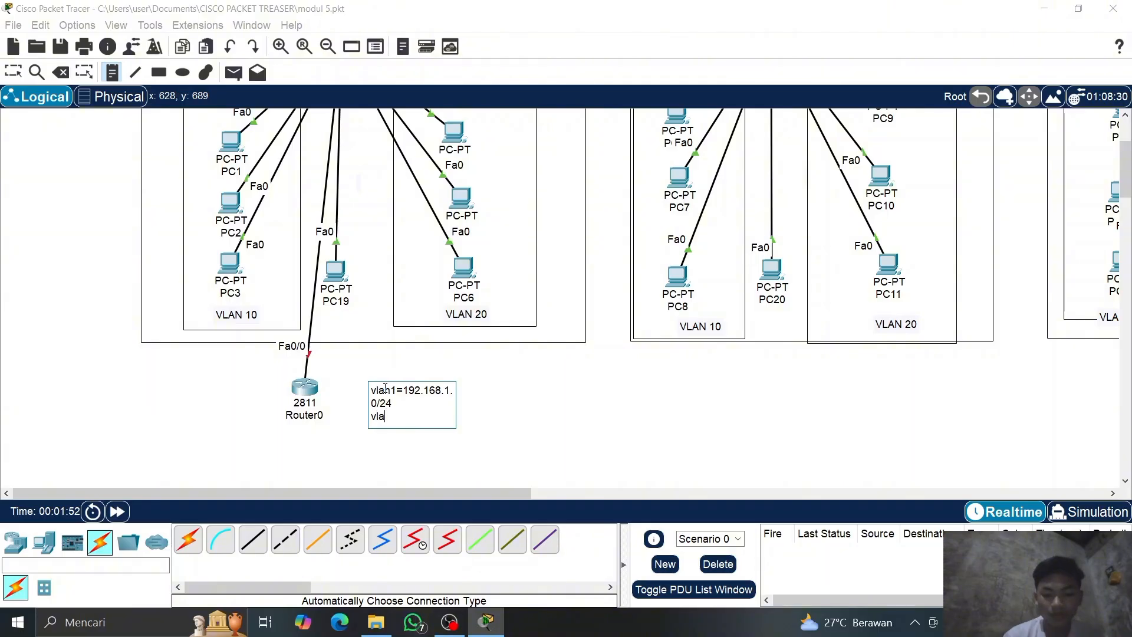
pyautogui.write('n1')
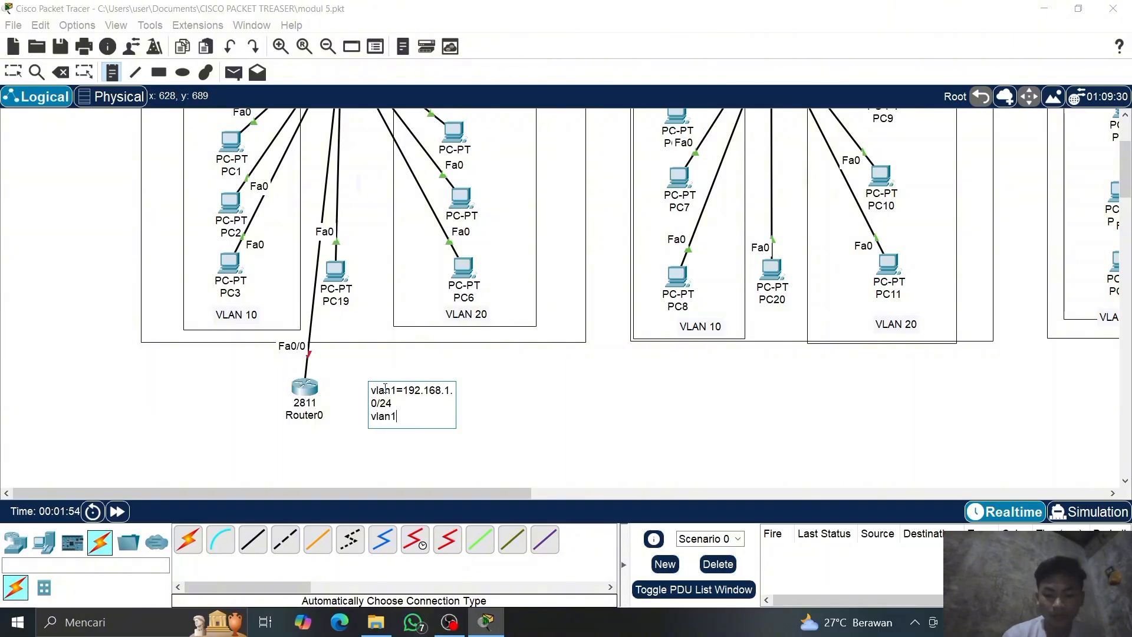
pyautogui.write('0=192.168')
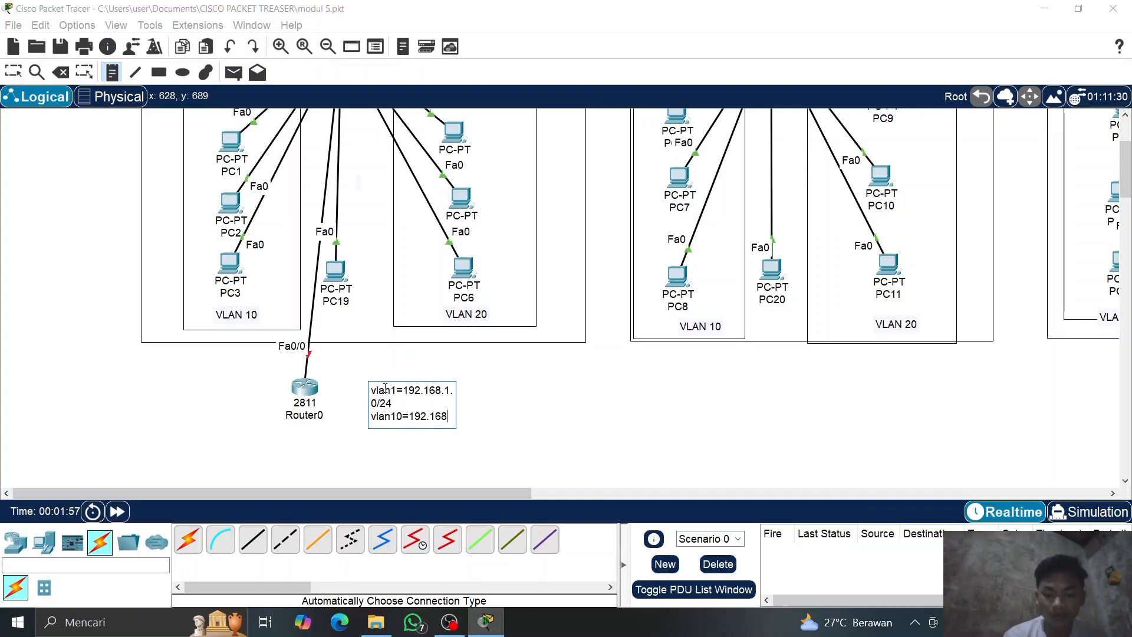
pyautogui.write('.10.')
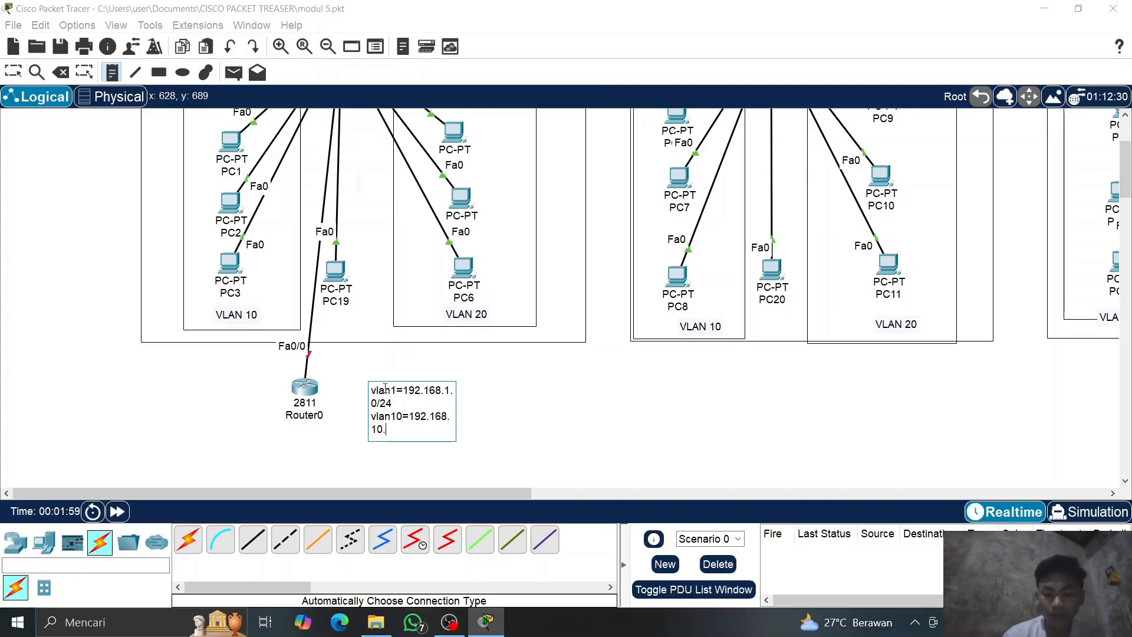
pyautogui.write('0\\24')
pyautogui.press('BackSpace')
pyautogui.press('BackSpace')
pyautogui.write('24')
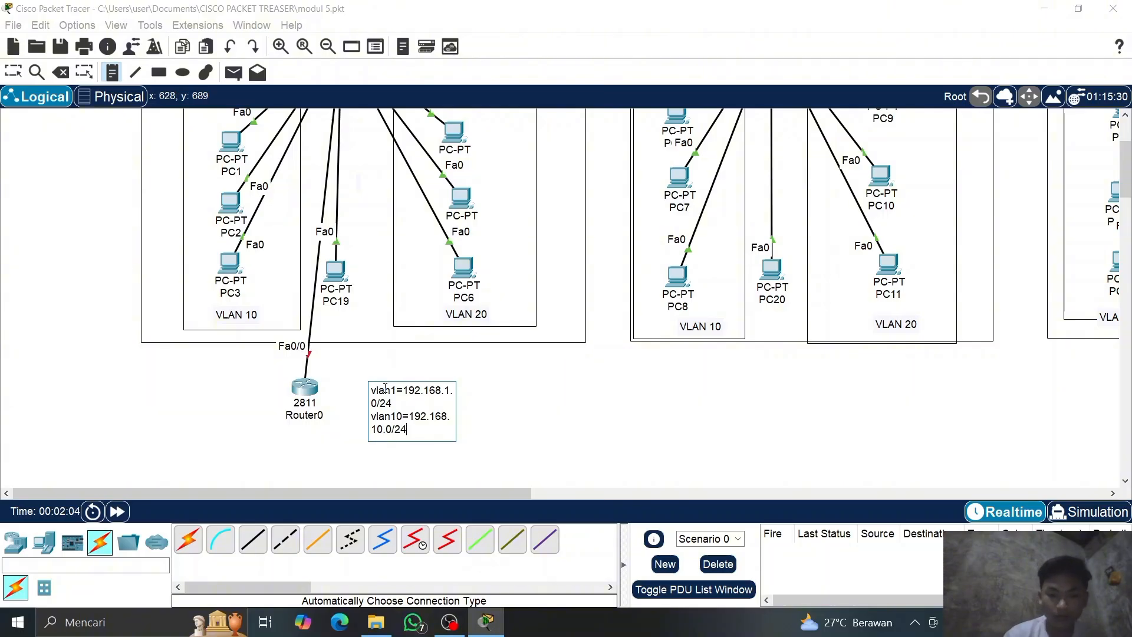
# - Add a third line reading "vlan20=192.168.20.0/24" and finish the note
pyautogui.press('Return')
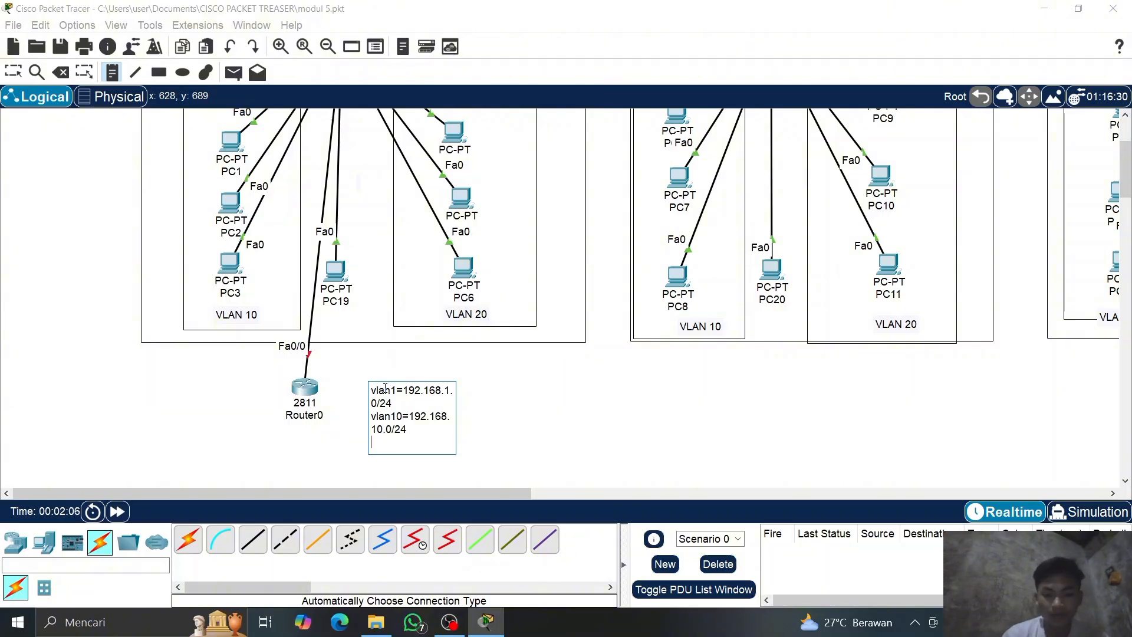
pyautogui.write('vlan2')
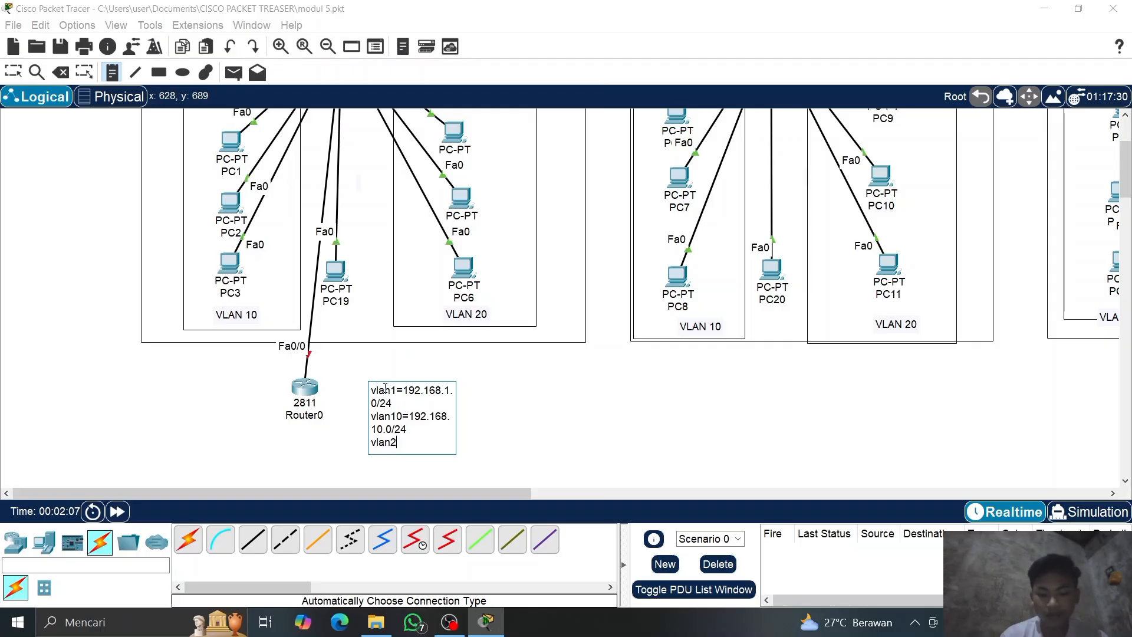
pyautogui.write('0=192')
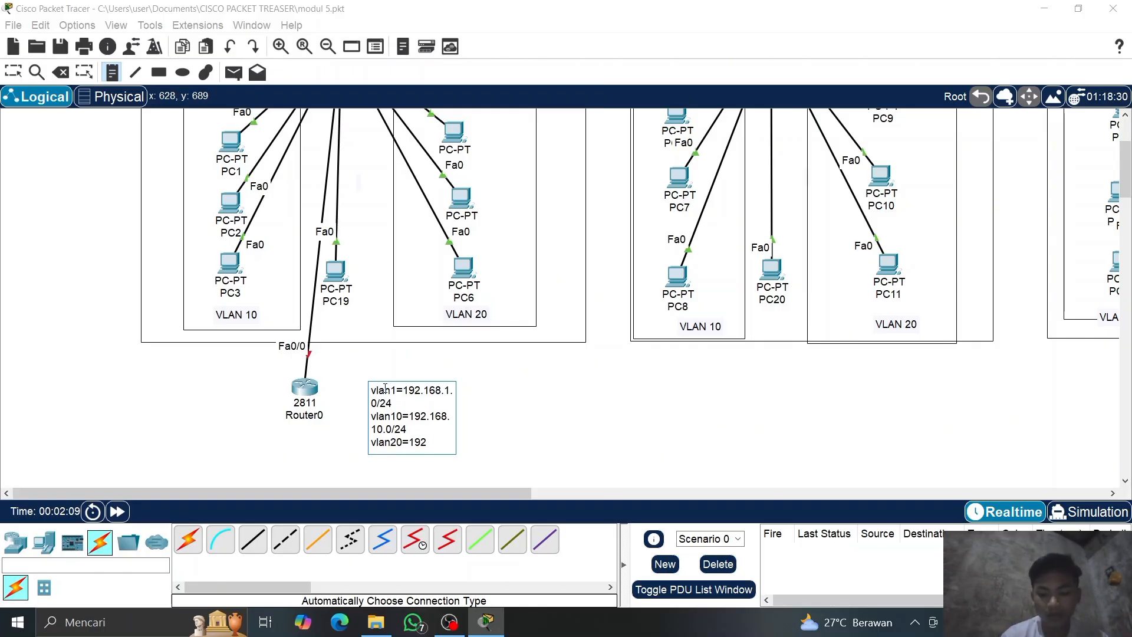
pyautogui.write('.168.')
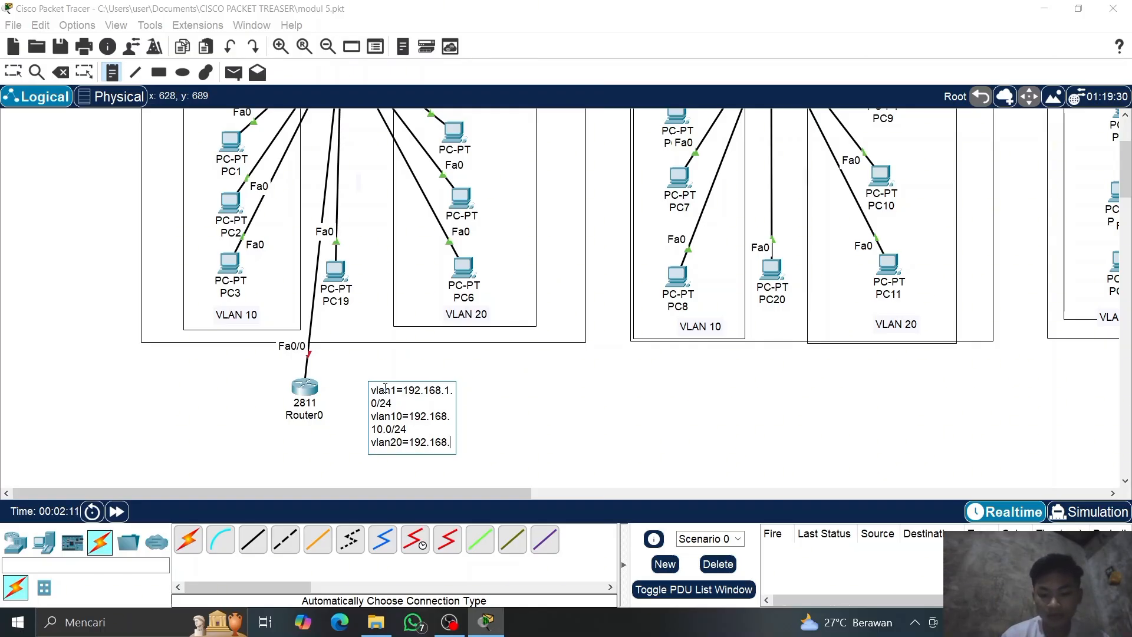
pyautogui.write('20.')
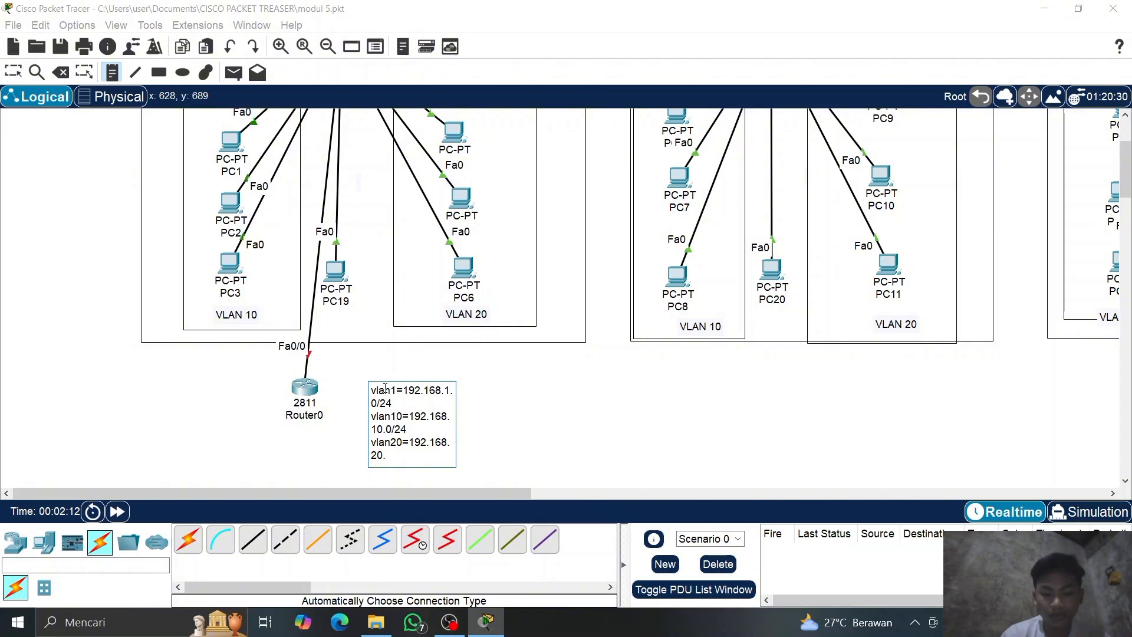
pyautogui.write('0/24')
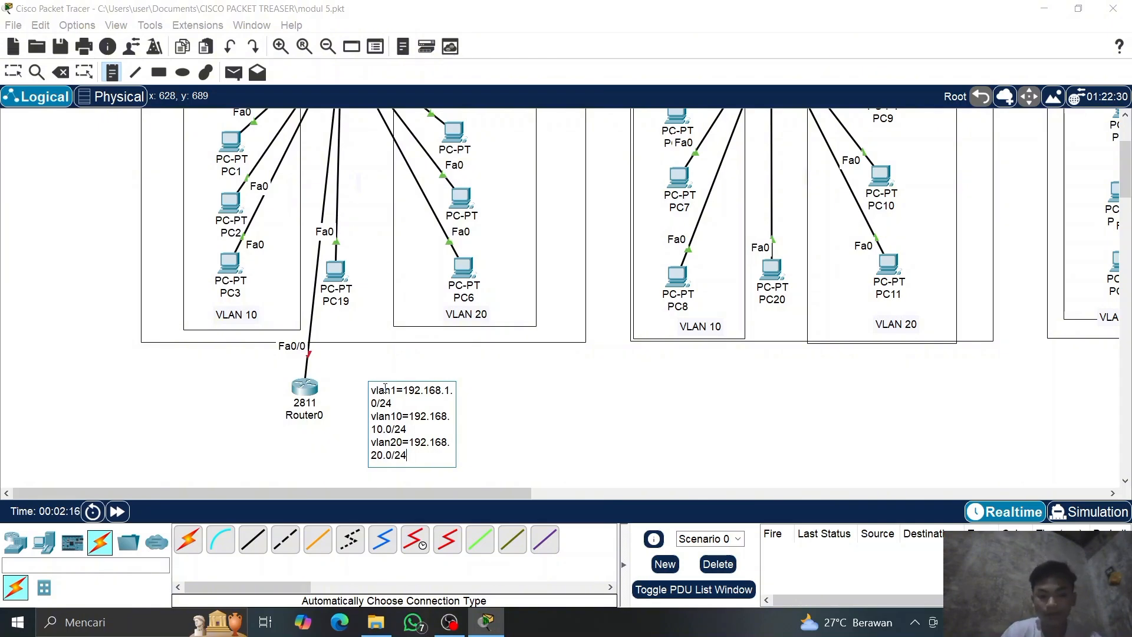
pyautogui.click(493, 436)
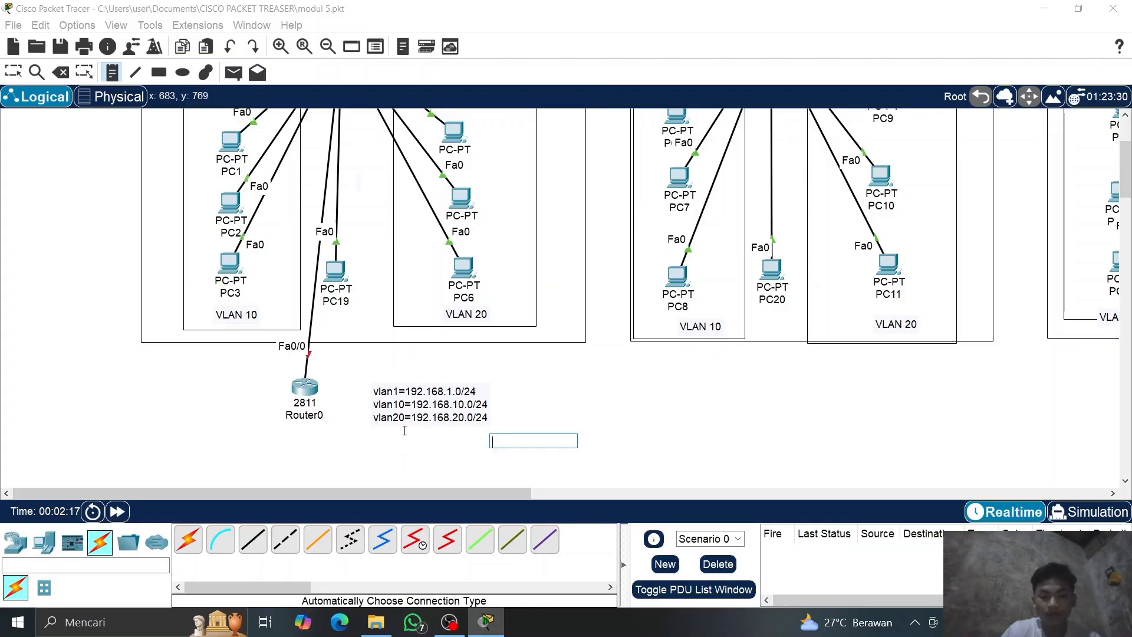
pyautogui.press('Escape')
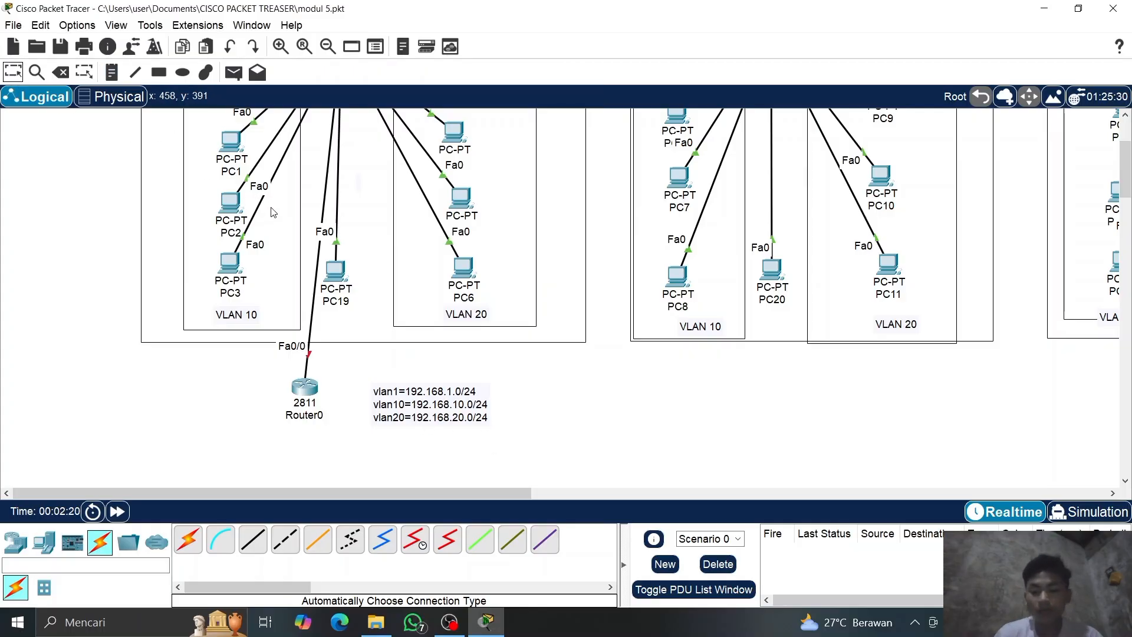
# - Open the command line of Router0 and skip the initial configuration dialog
pyautogui.click(304, 389)
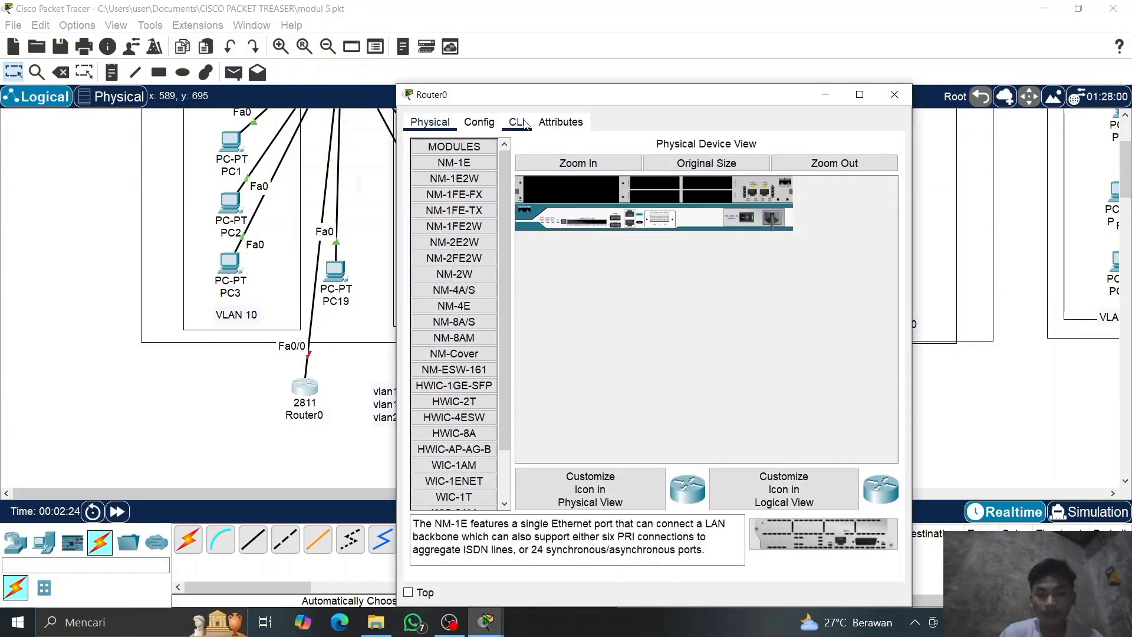
pyautogui.click(517, 122)
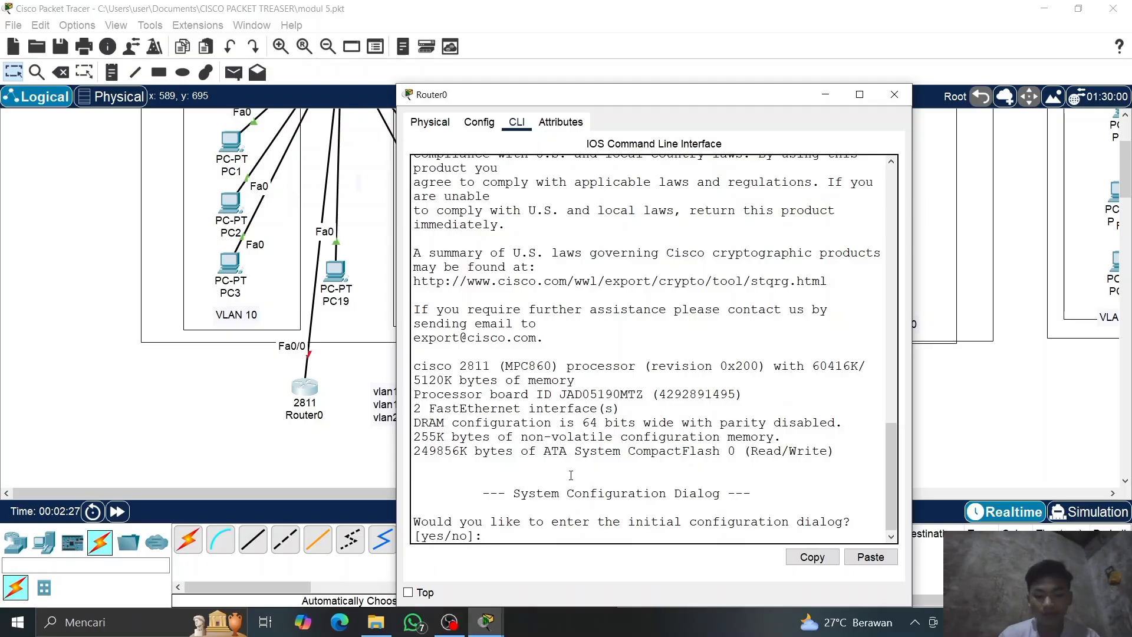
pyautogui.press('Return')
pyautogui.press('Return')
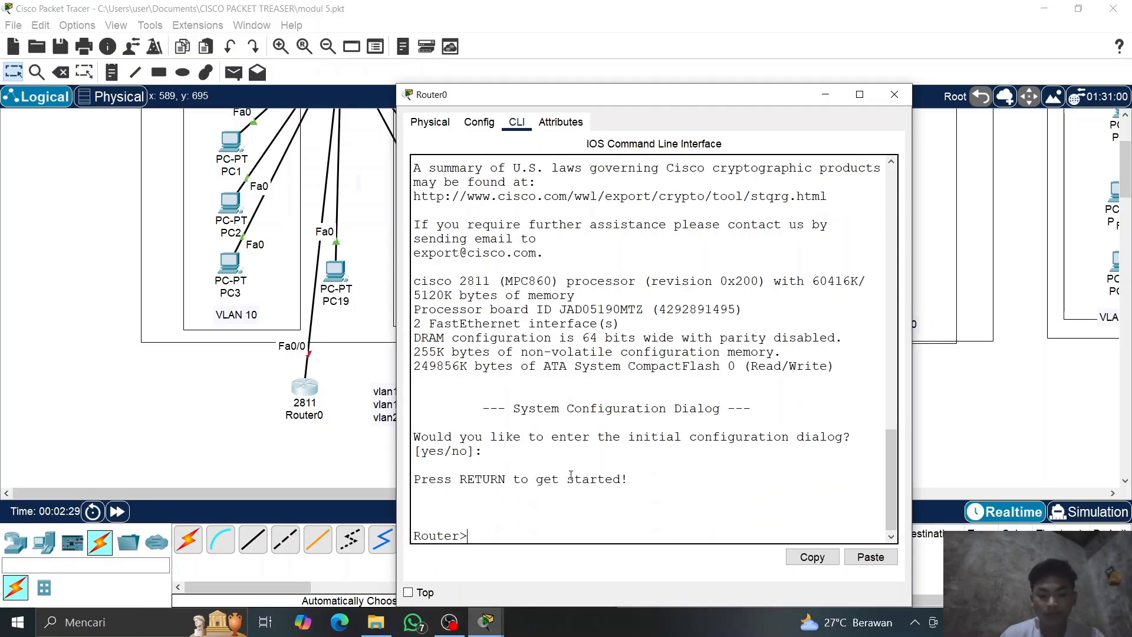
# - Enter privileged mode with "en" and global configuration mode with "conf t" on the router
pyautogui.write('en')
pyautogui.press('Return')
pyautogui.write('co')
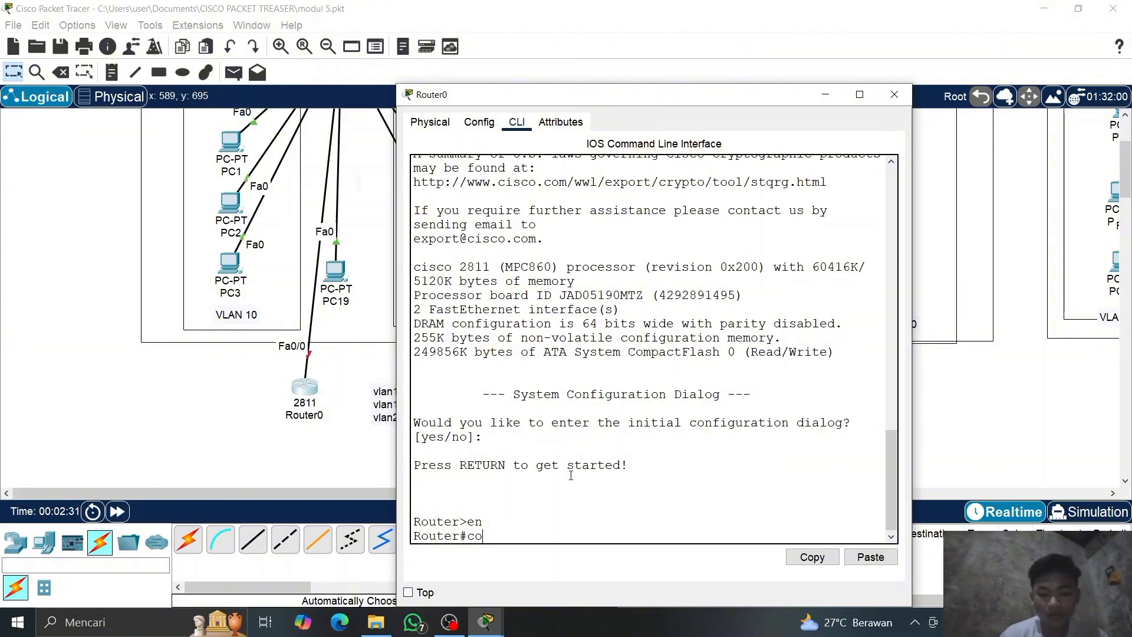
pyautogui.write('nf t')
pyautogui.press('Return')
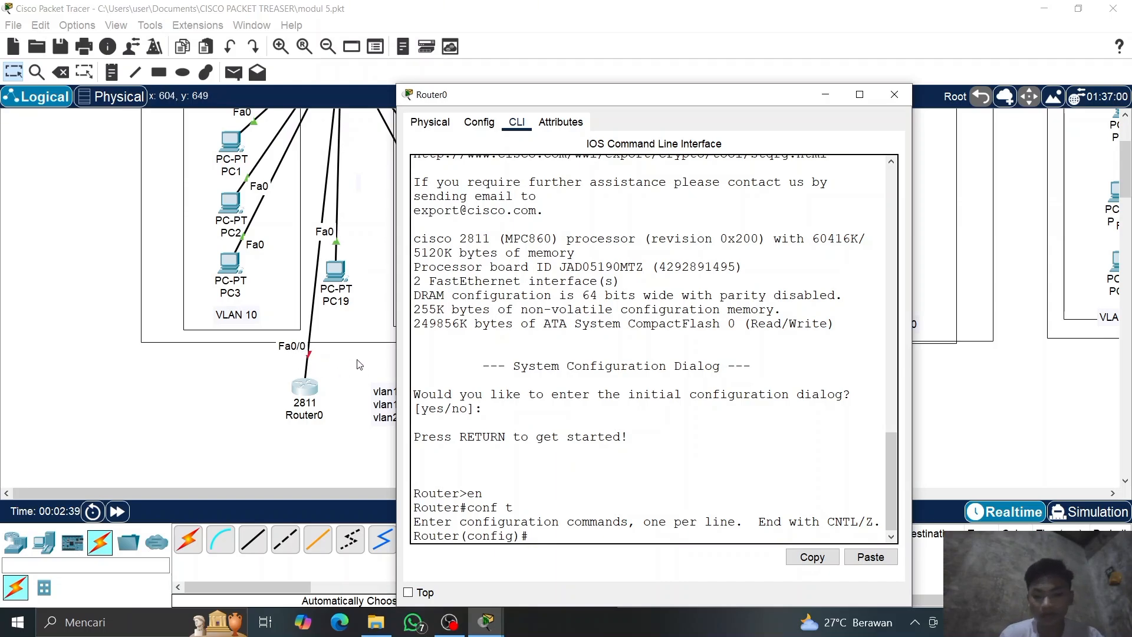
# - Enter interface configuration mode for the router's Fa0/0 port with "int fa0/0"
pyautogui.write('int')
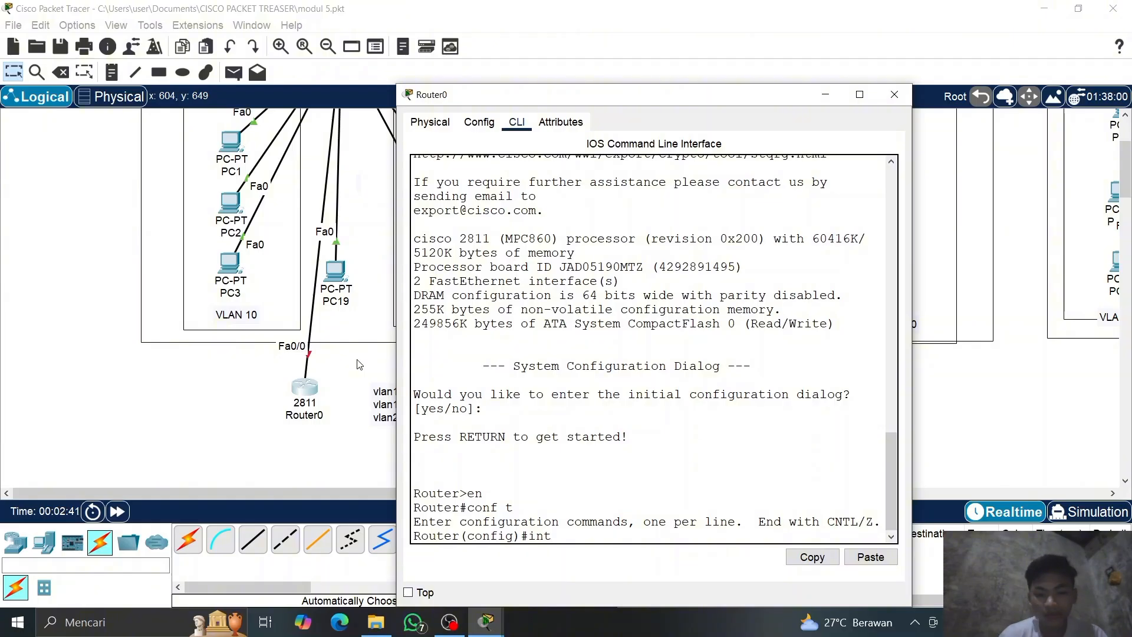
pyautogui.write(' fa0/')
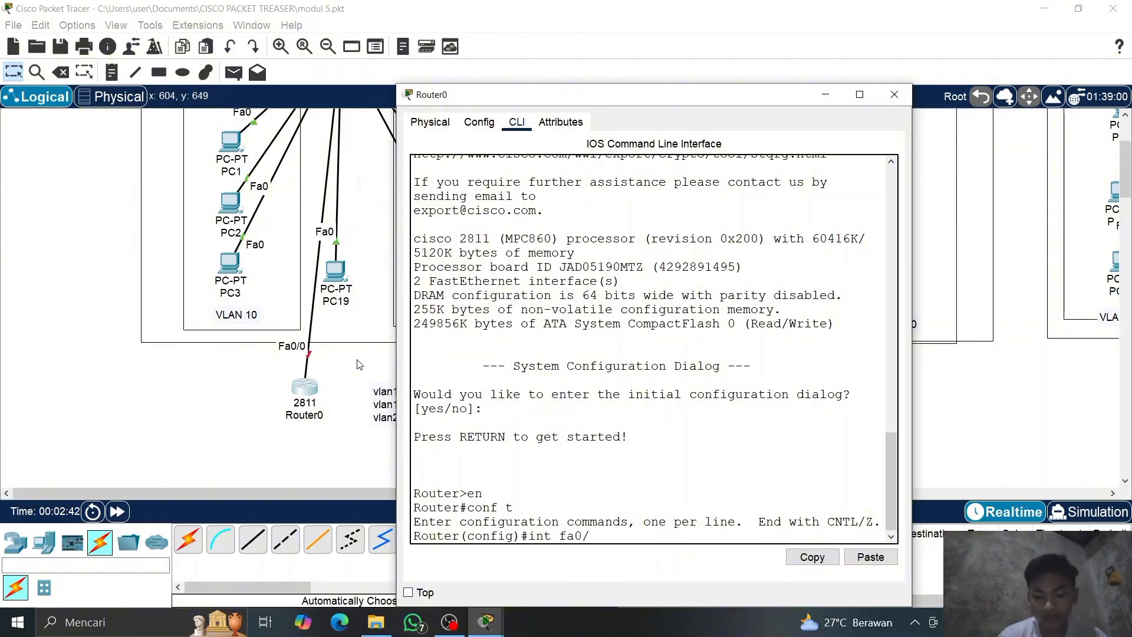
pyautogui.write('0')
pyautogui.press('Return')
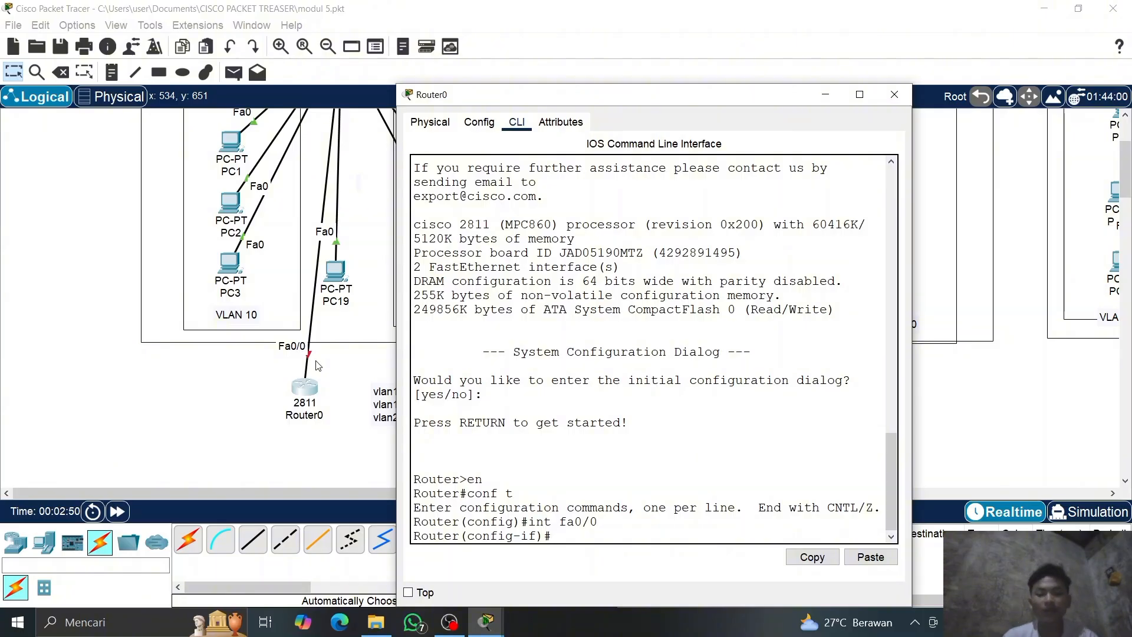
# - Enable the router's Fa0/0 interface with "no shutdown"
pyautogui.write('no')
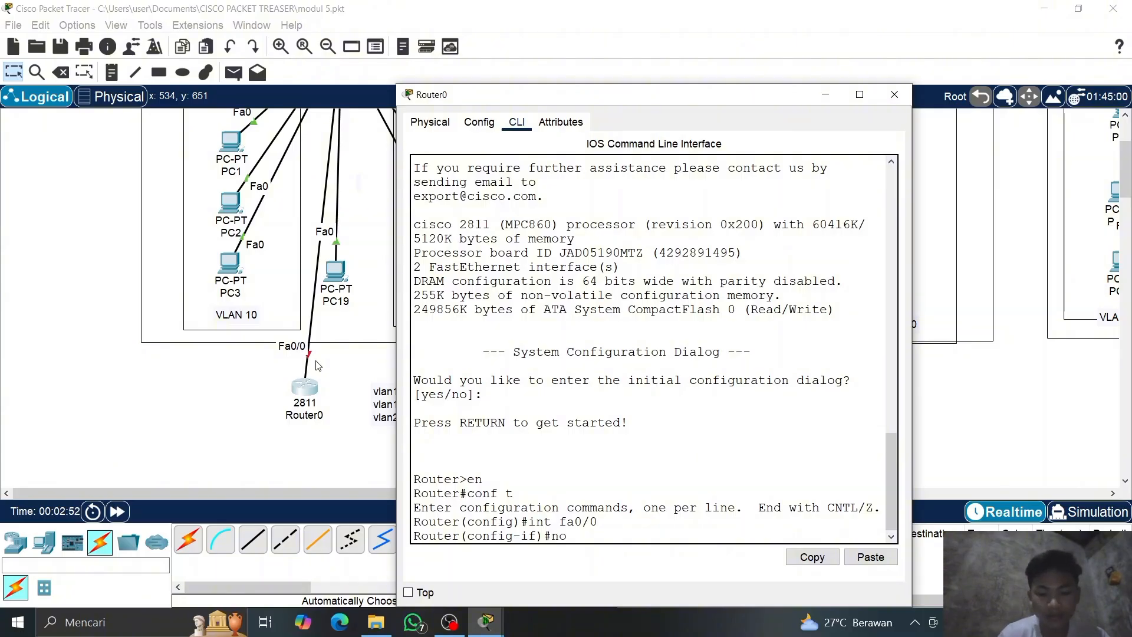
pyautogui.write(' shut')
pyautogui.press('Tab')
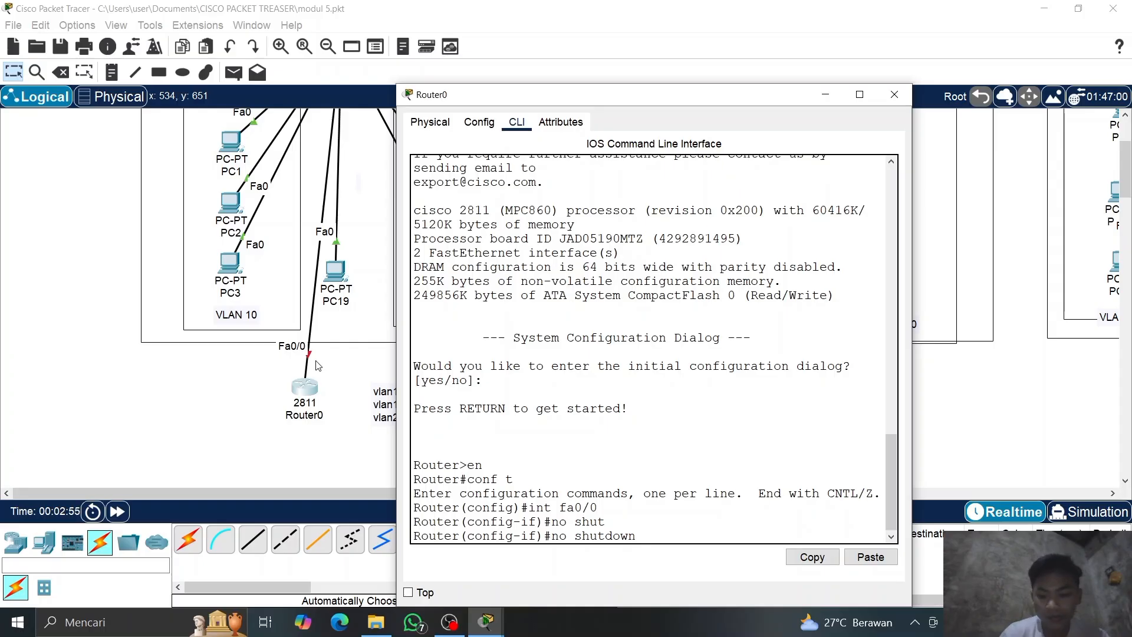
pyautogui.press('Return')
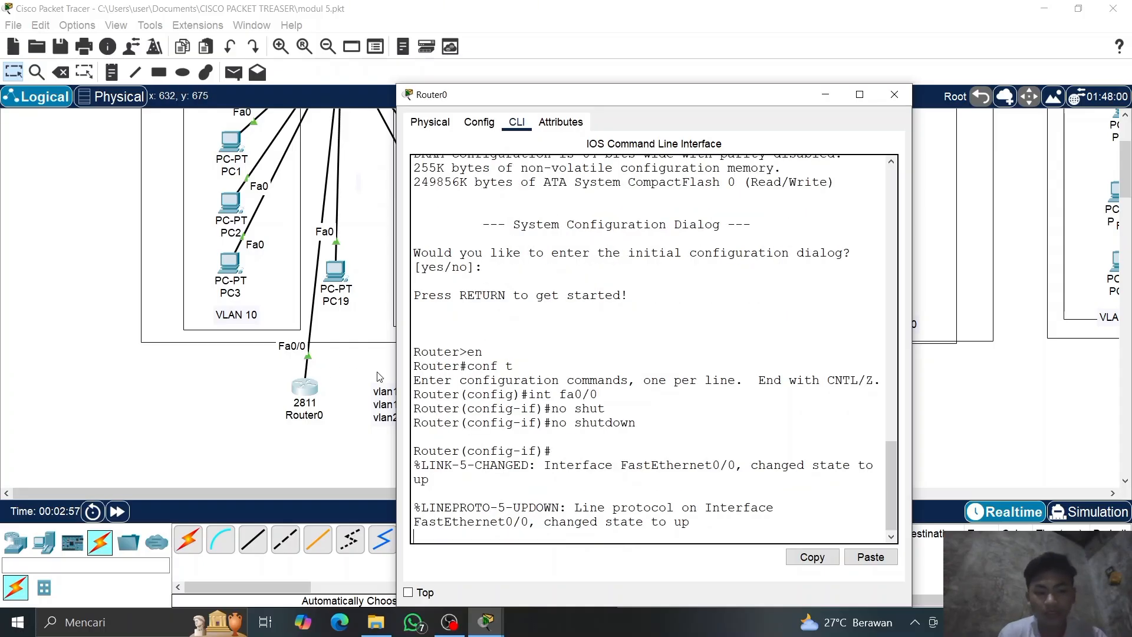
pyautogui.scroll(7, 478, 422)
pyautogui.scroll(-5, 482, 444)
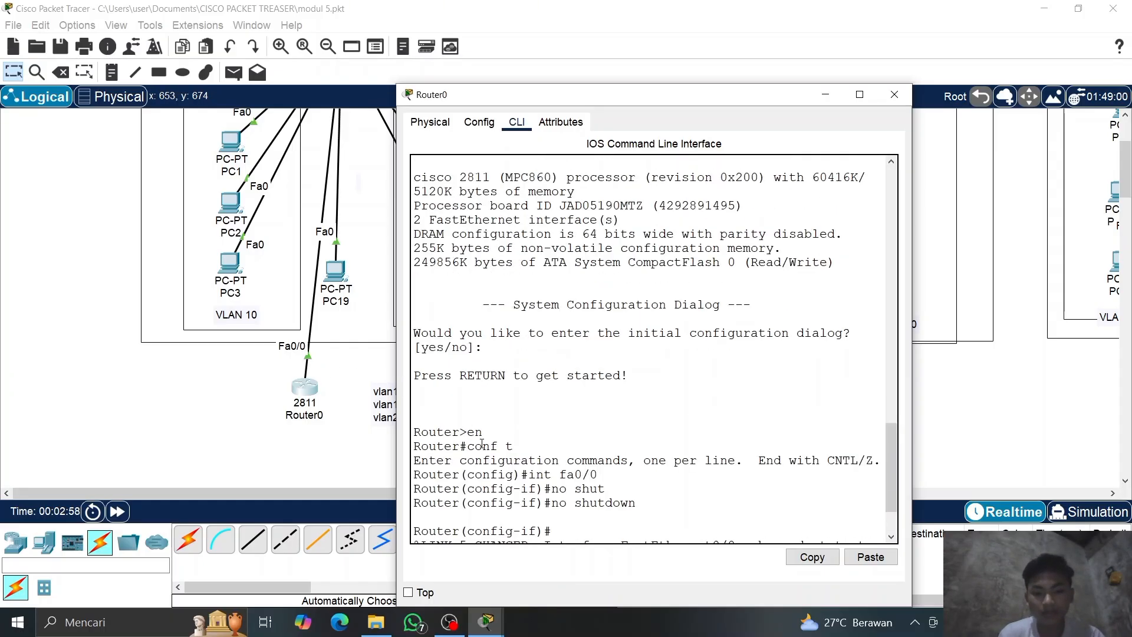
pyautogui.scroll(3, 482, 444)
pyautogui.scroll(-4, 507, 430)
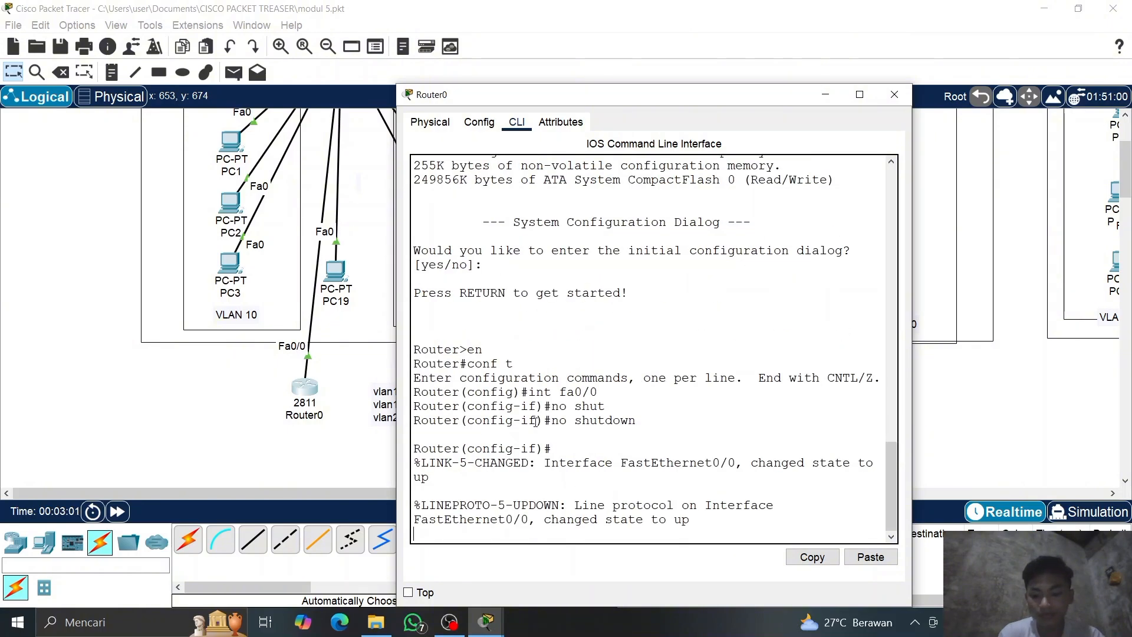
# - Try to assign IP address 192.168.1.0 with subnet mask 255.255.255.0 to the Fa0/0 interface
pyautogui.press('Return')
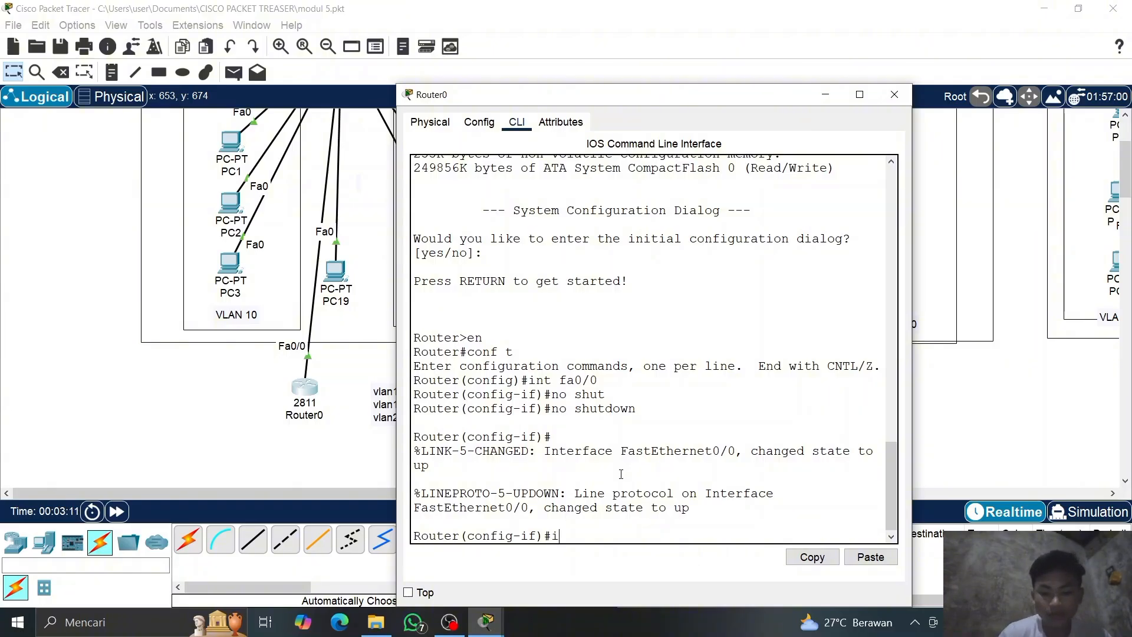
pyautogui.write('ip add')
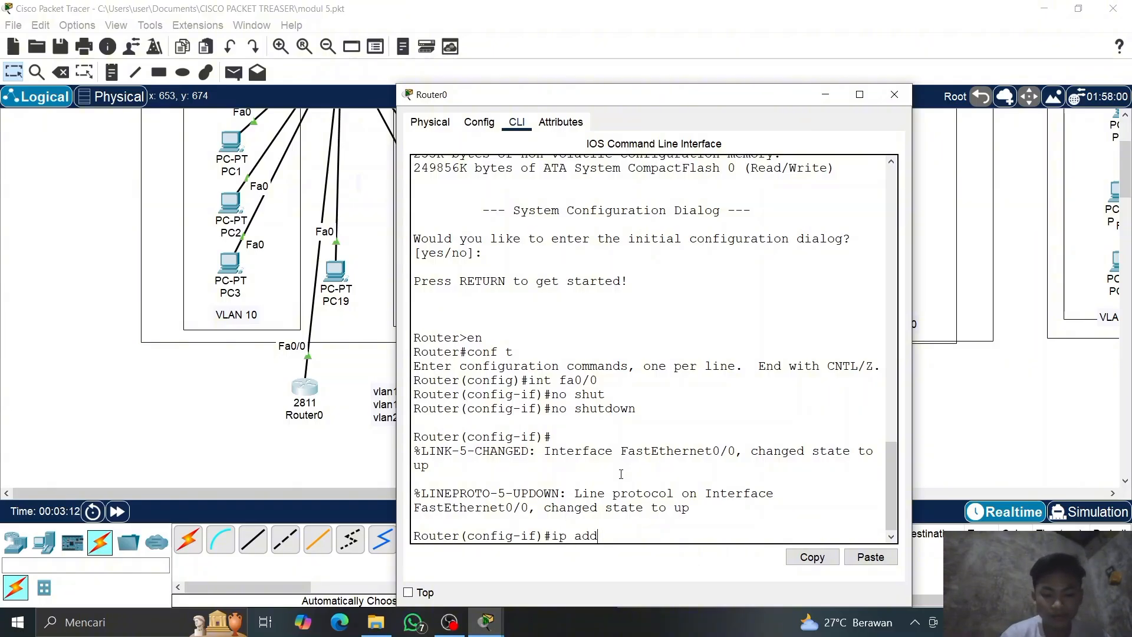
pyautogui.write('ress')
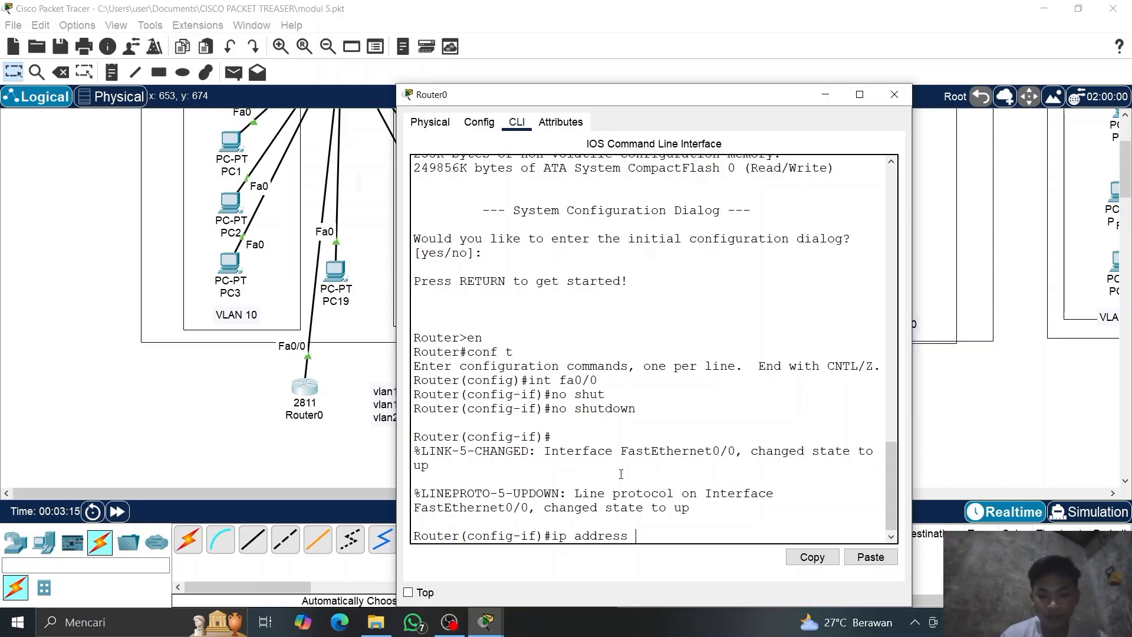
pyautogui.write(' 192.1')
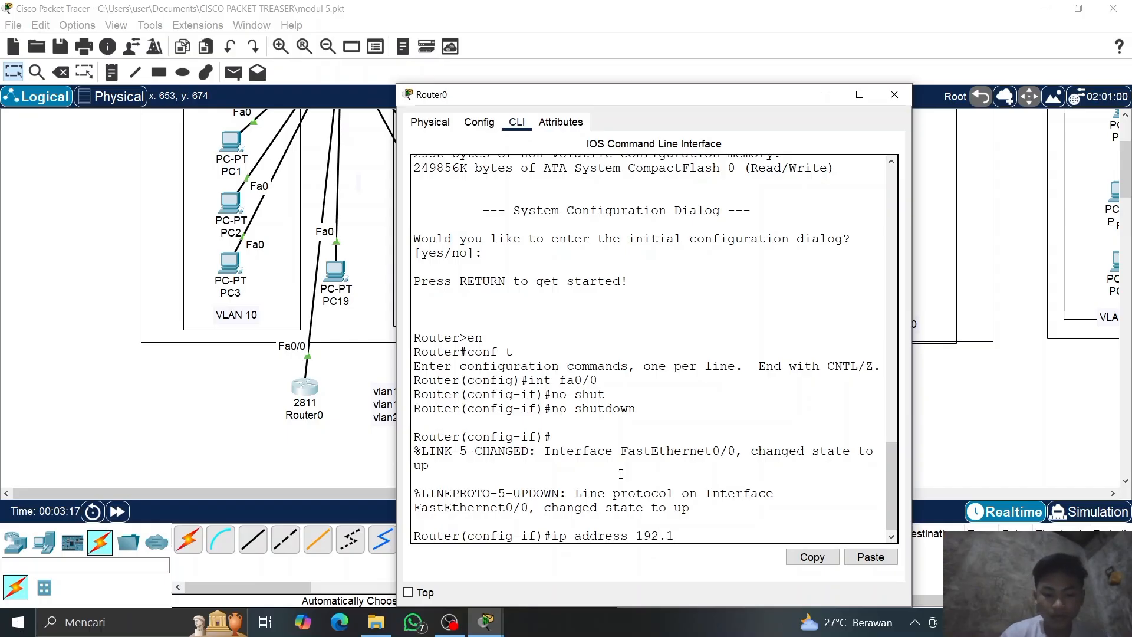
pyautogui.write('68.')
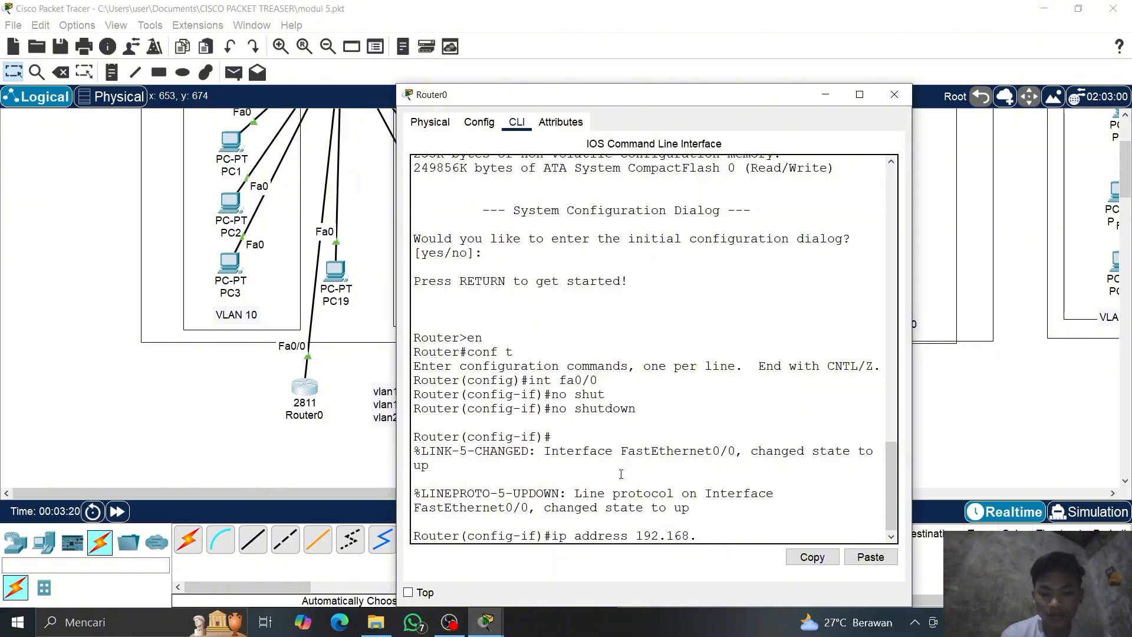
pyautogui.write('1.0')
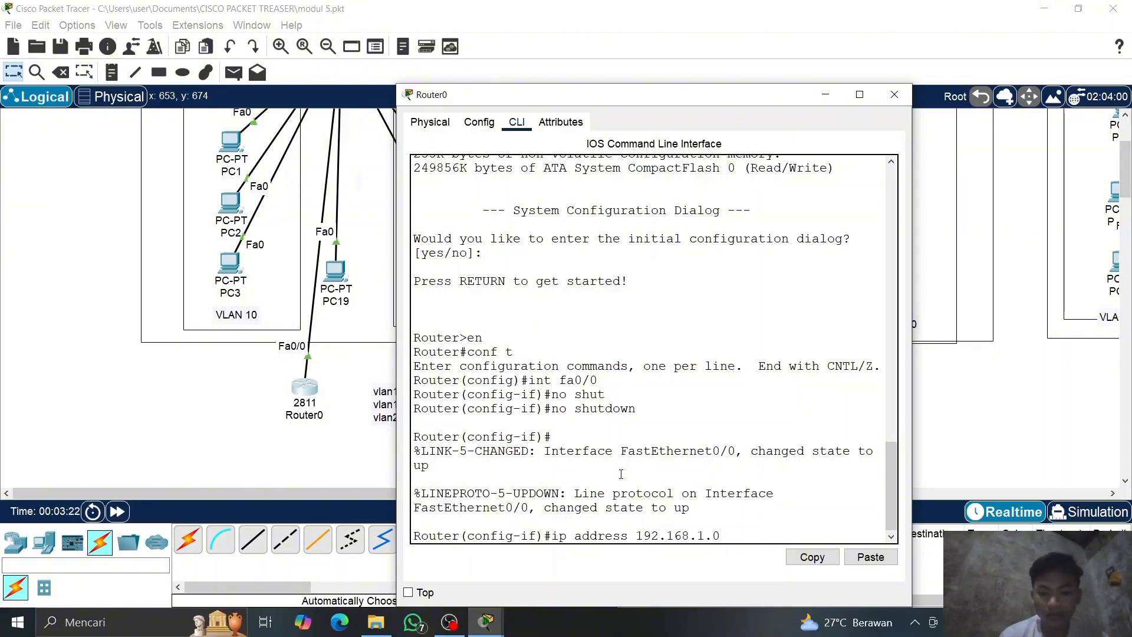
pyautogui.write(' 255')
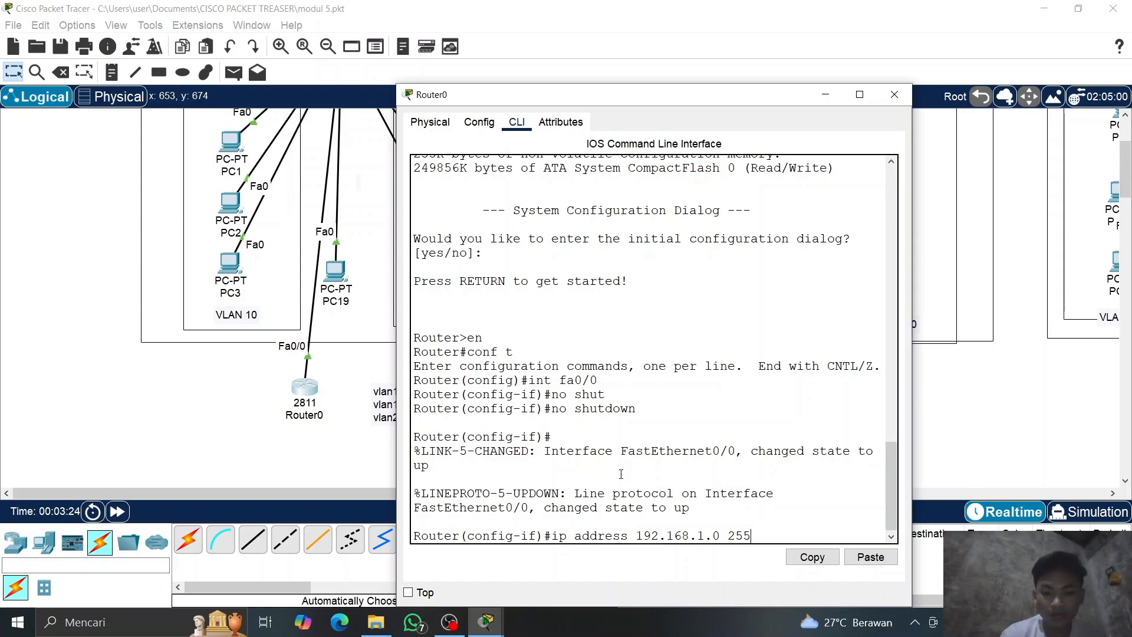
pyautogui.write('.255.255.2')
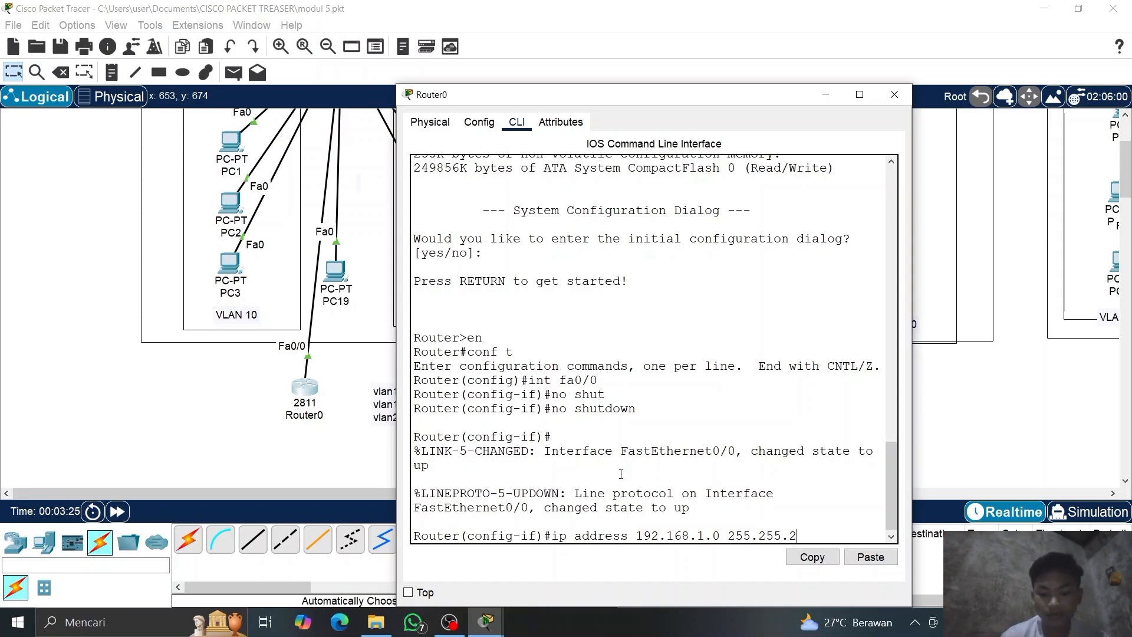
pyautogui.write(',0')
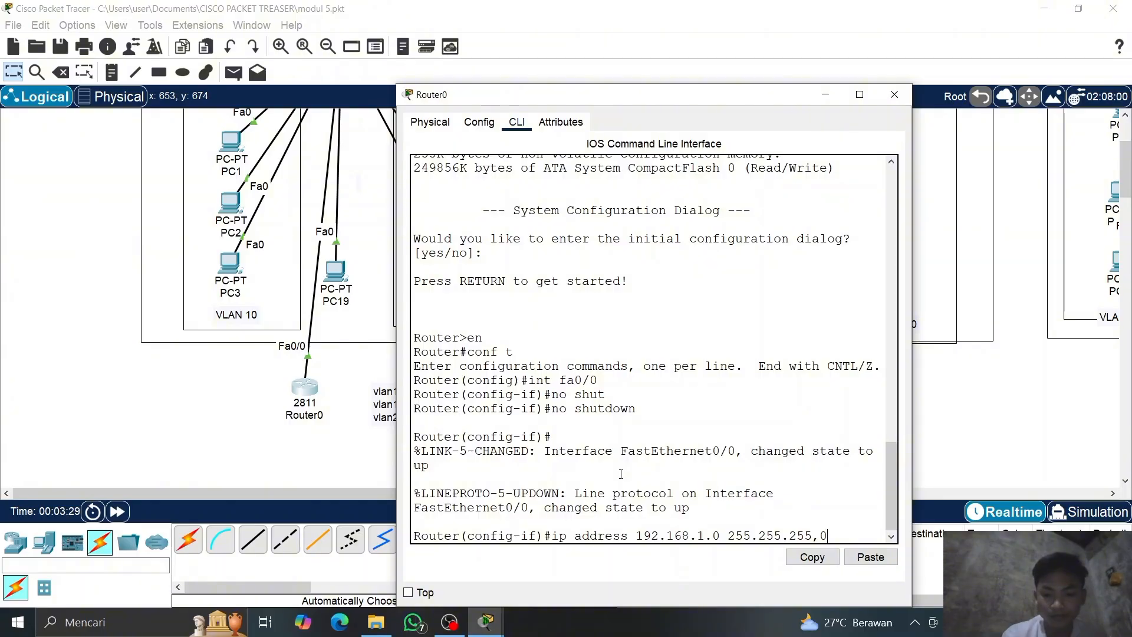
pyautogui.press('BackSpace')
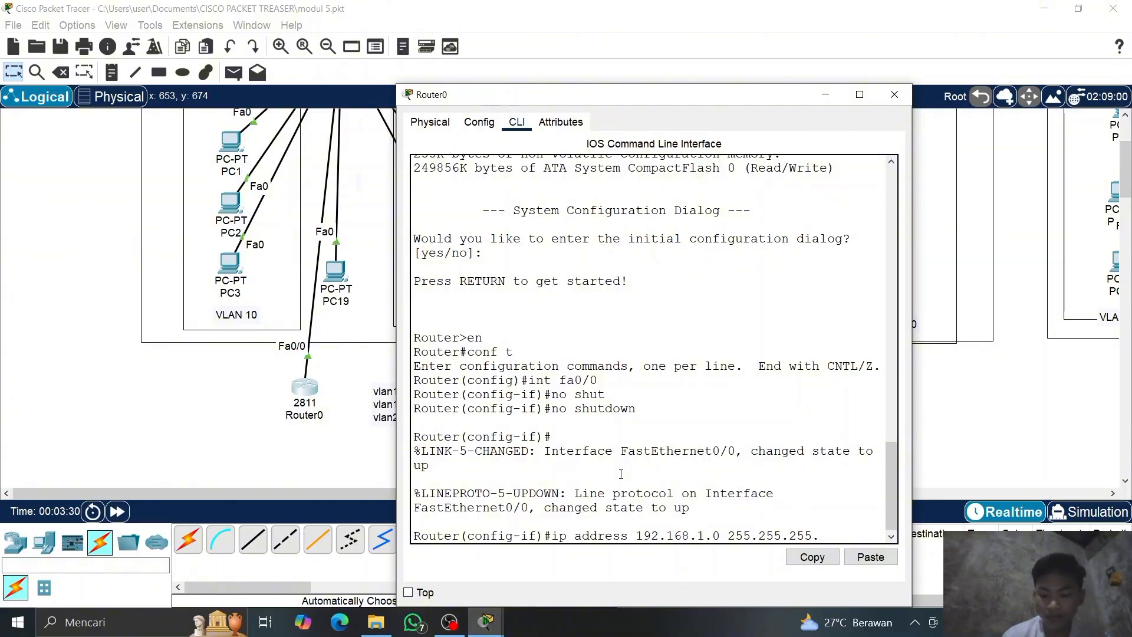
pyautogui.write('0')
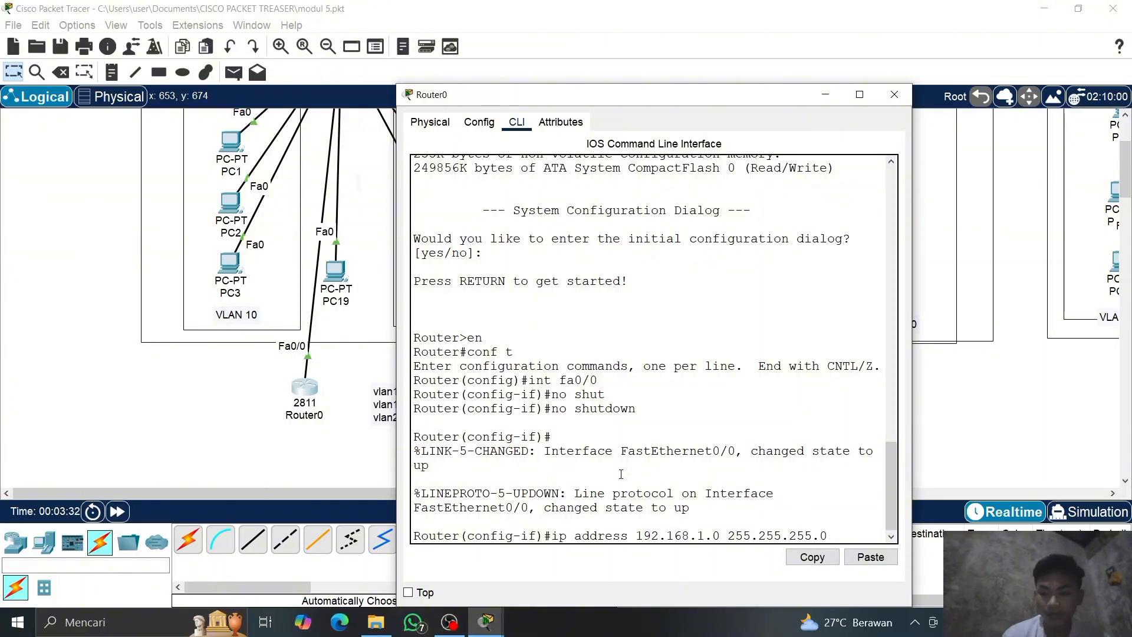
pyautogui.press('Return')
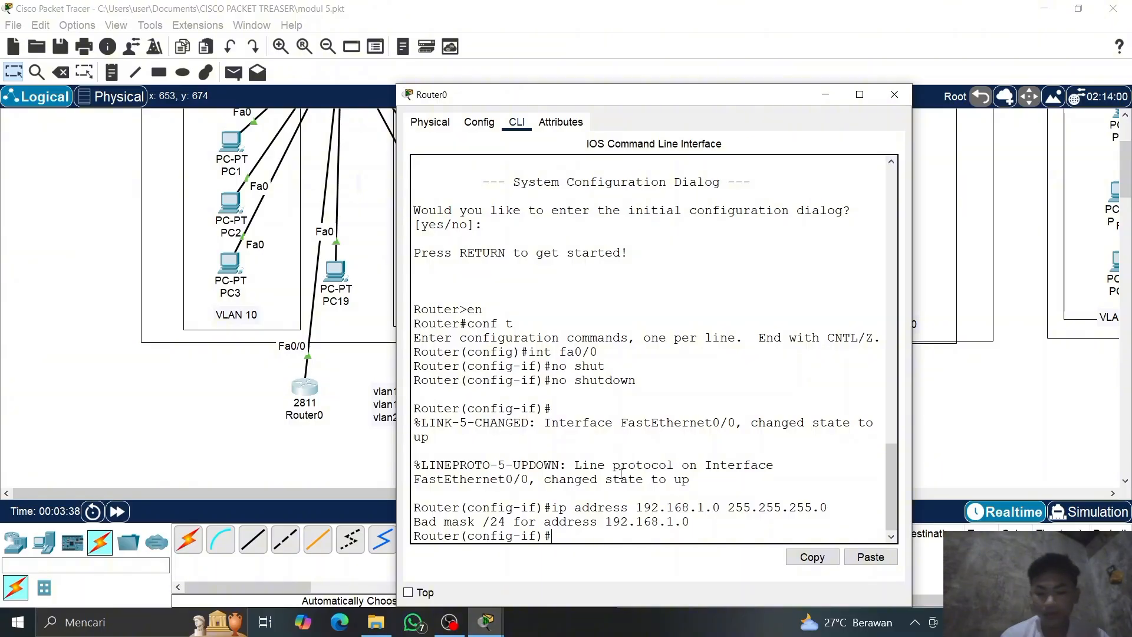
# - Reissue the Fa0/0 address command with IP address 192.168.1.1 and mask 255.255.255.0
pyautogui.press('Up')
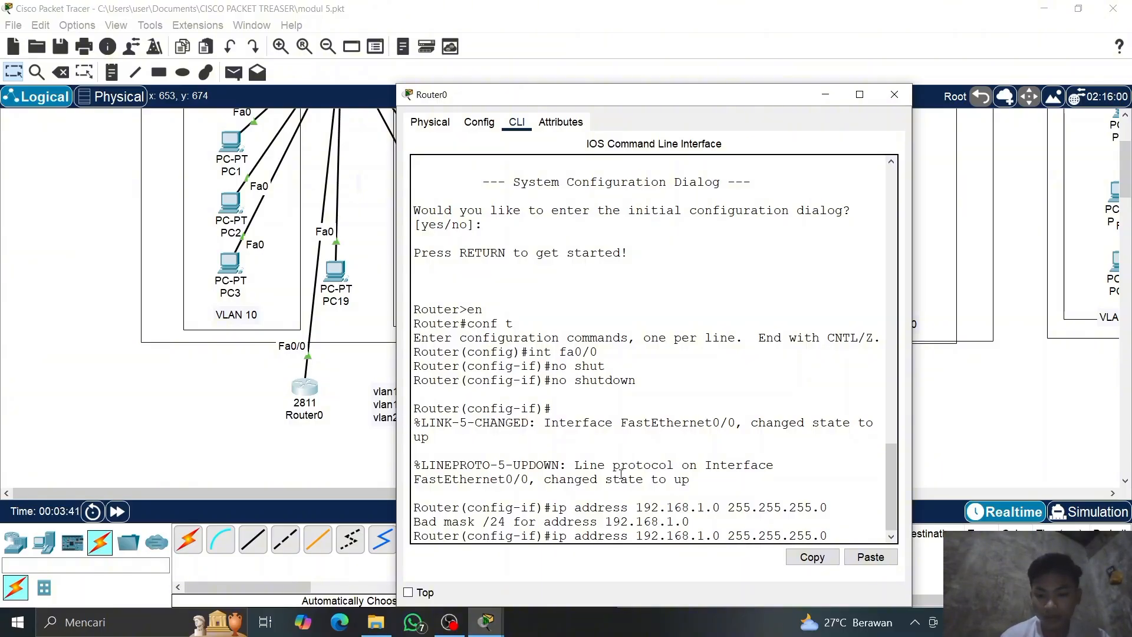
pyautogui.press('BackSpace')
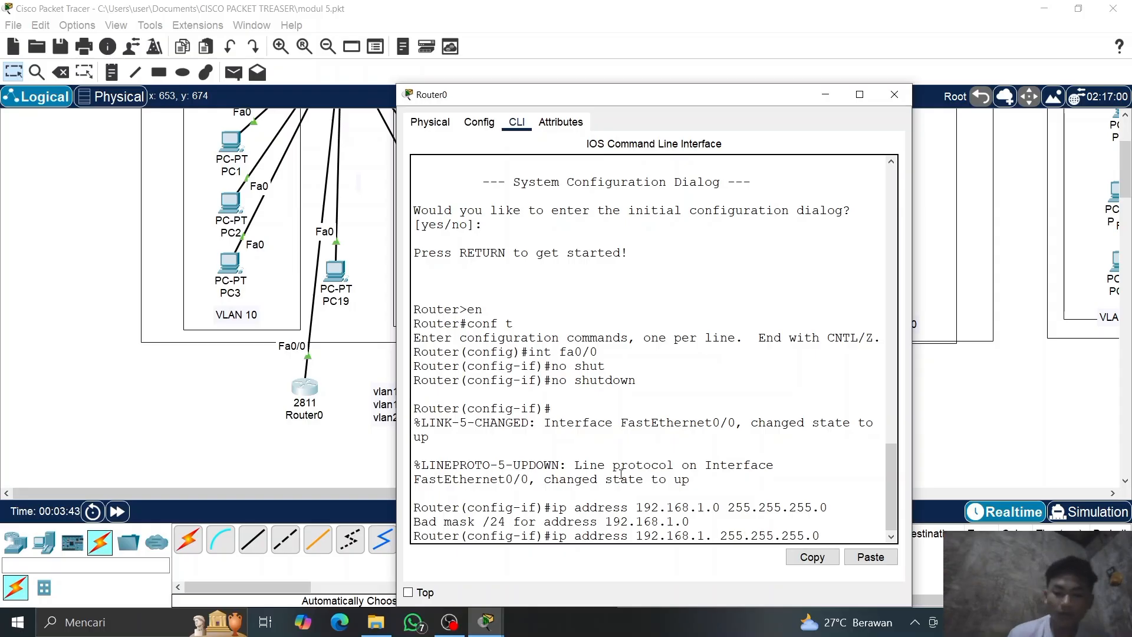
pyautogui.write('1')
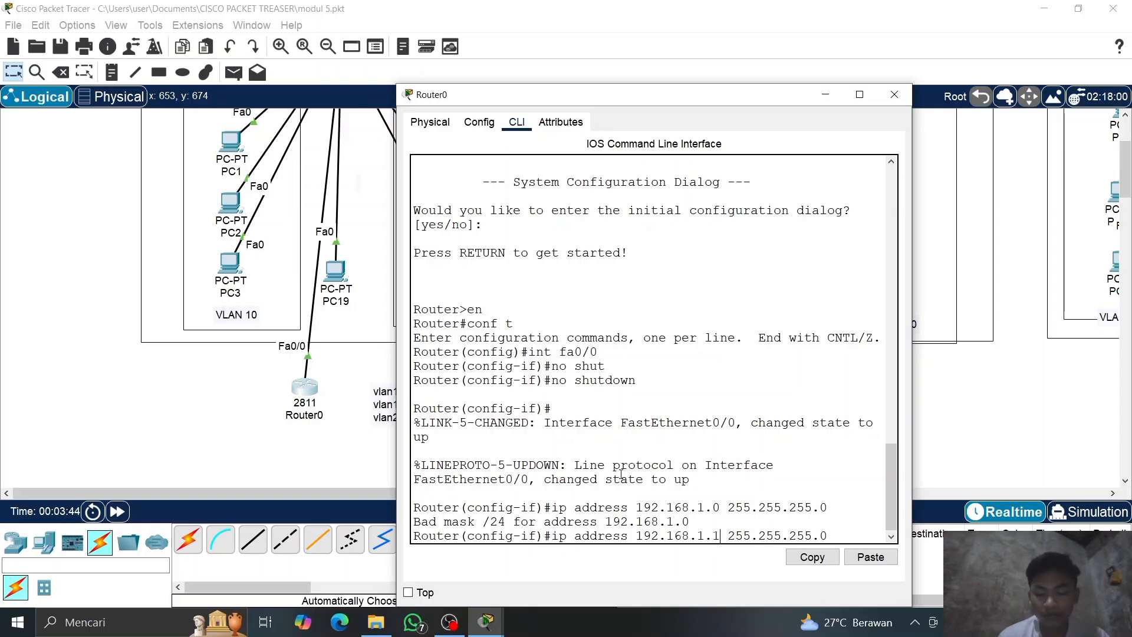
pyautogui.press('Return')
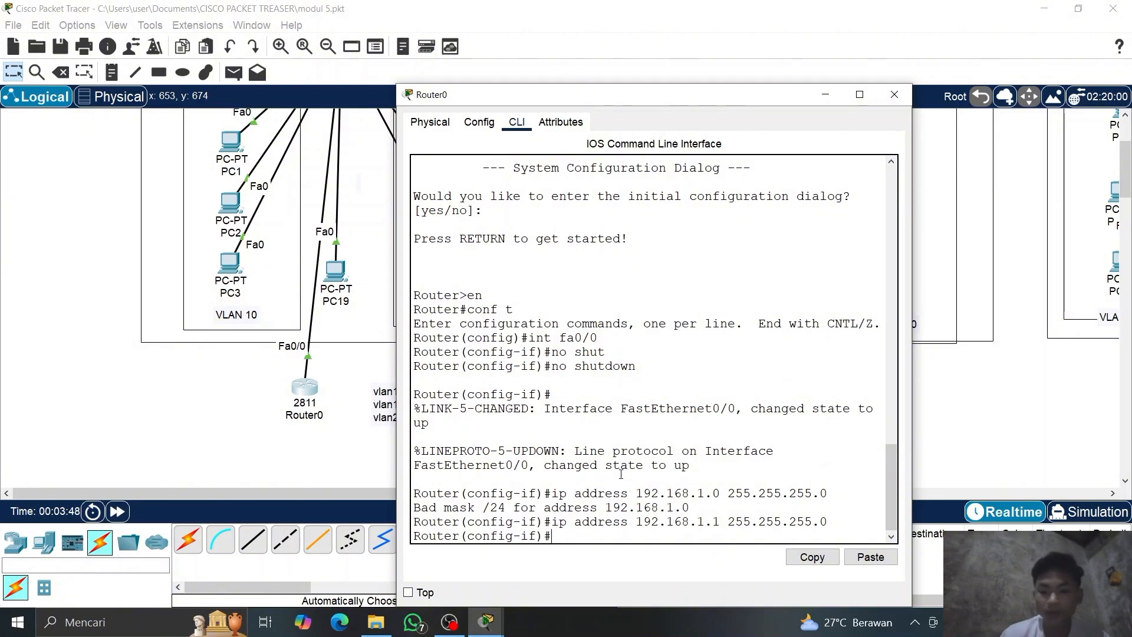
# - Check the router's interface addresses and status with "do show ip interface brief"
pyautogui.write('do')
pyautogui.write('s')
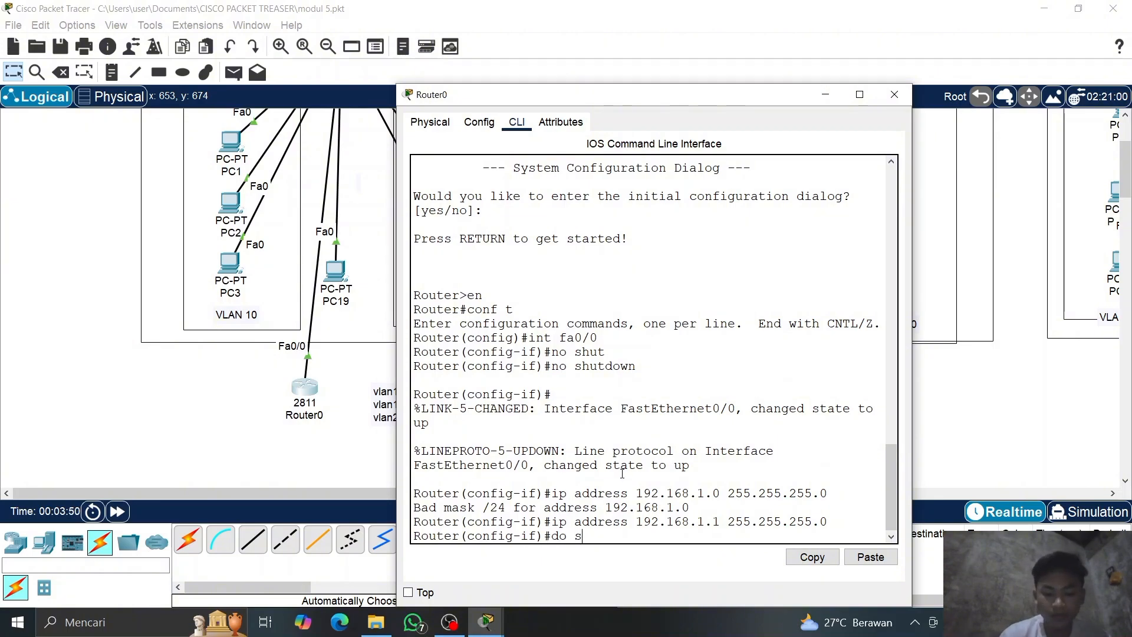
pyautogui.write('how ip int')
pyautogui.press('Tab')
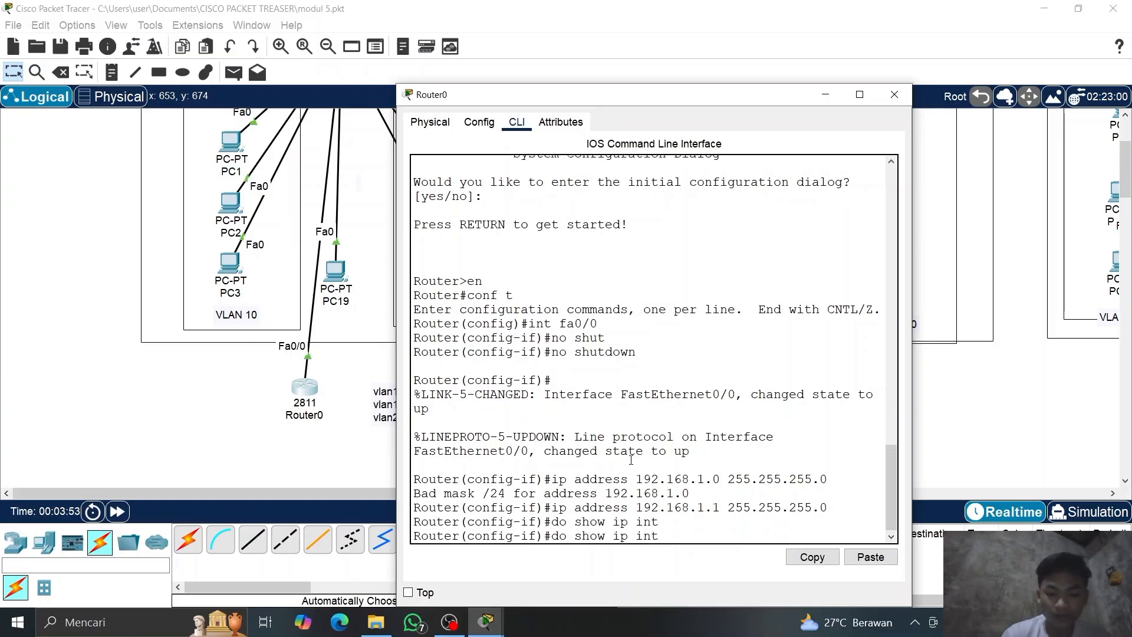
pyautogui.write('ercafe')
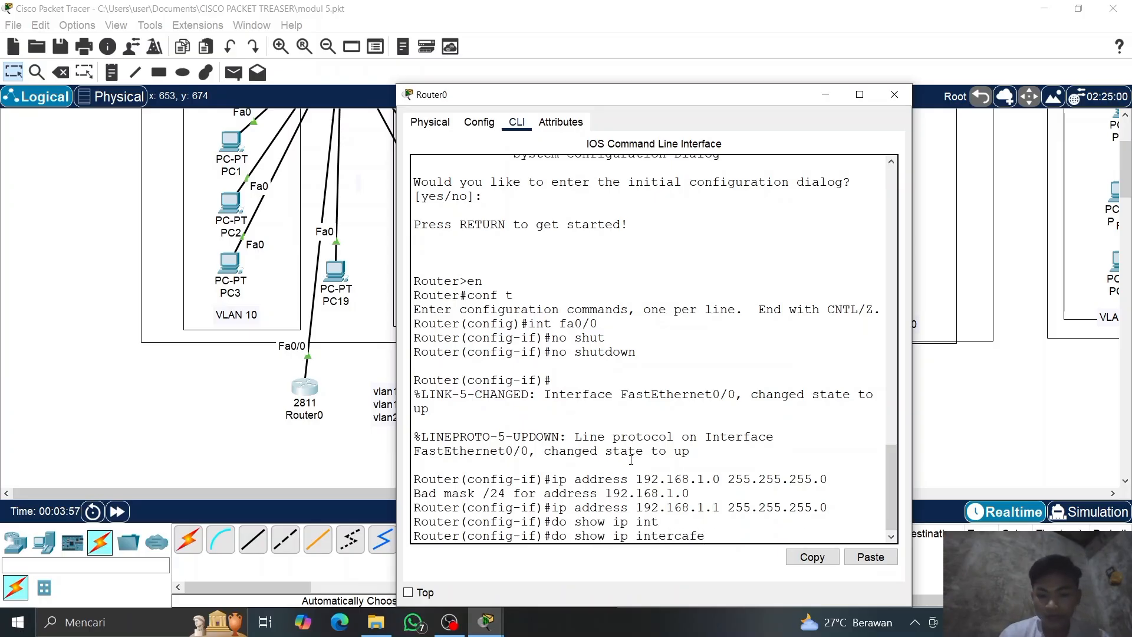
pyautogui.press('BackSpace')
pyautogui.press('BackSpace')
pyautogui.press('BackSpace')
pyautogui.press('BackSpace')
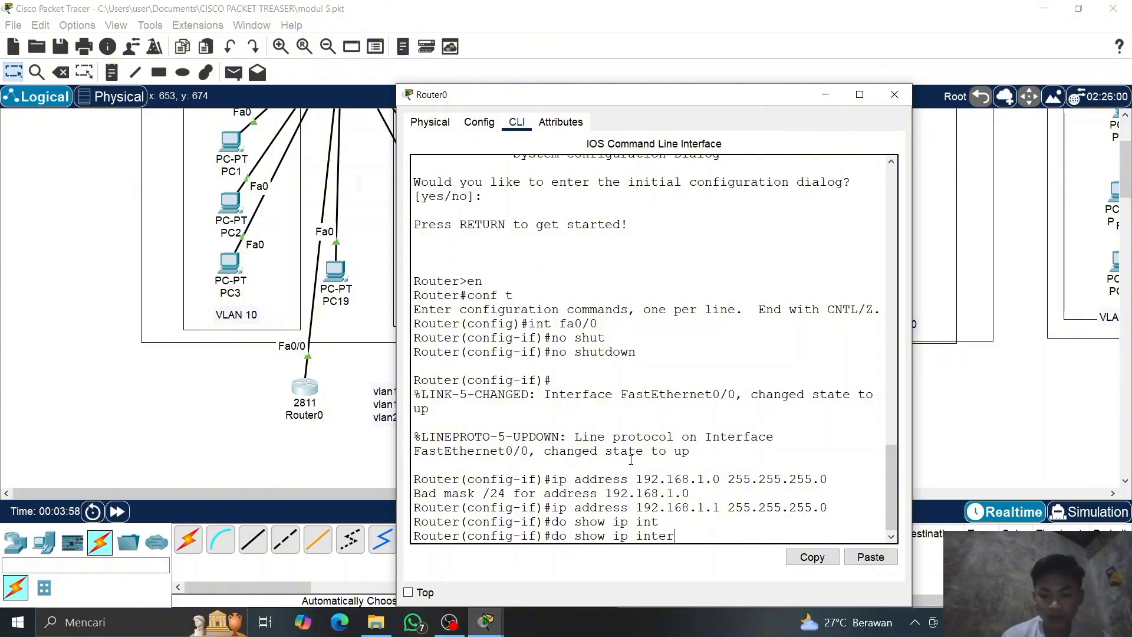
pyautogui.write('face')
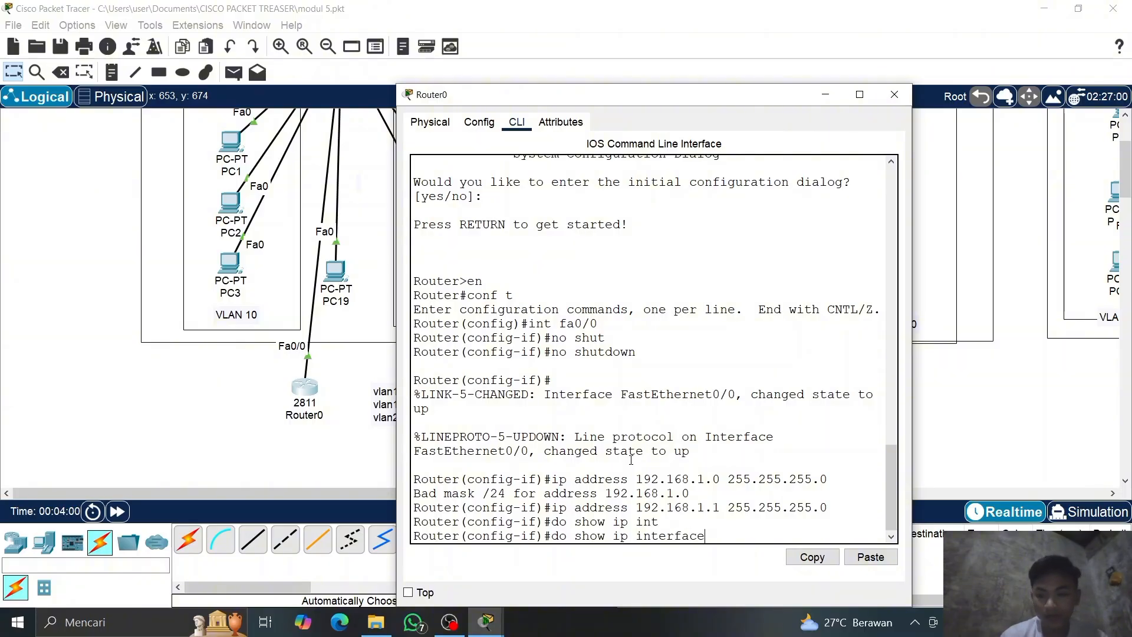
pyautogui.write(' brief')
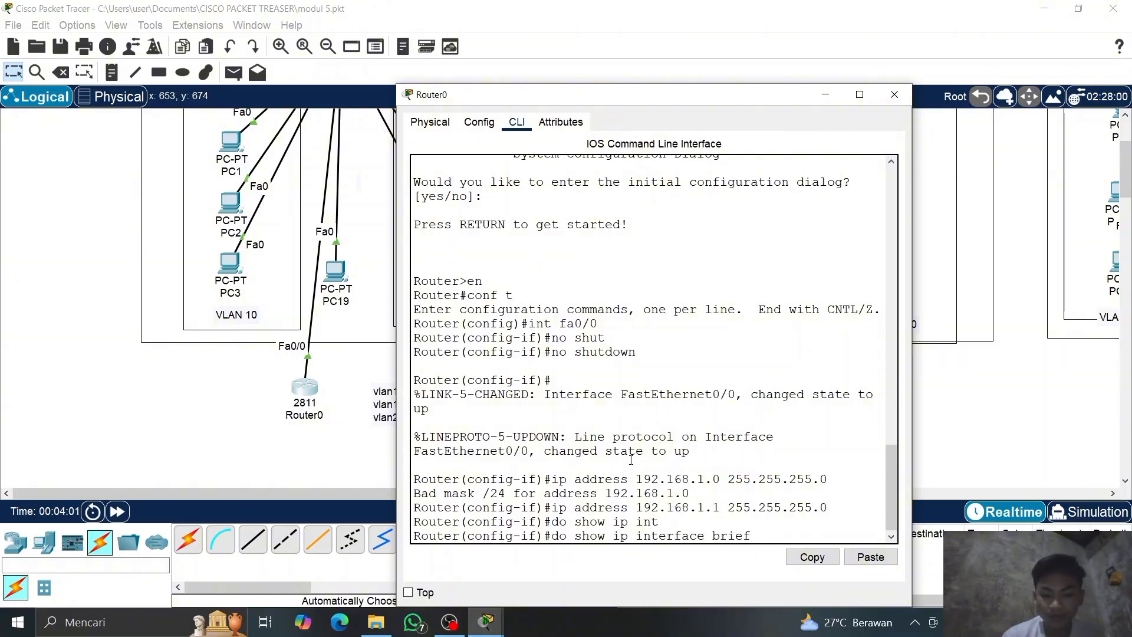
pyautogui.press('Return')
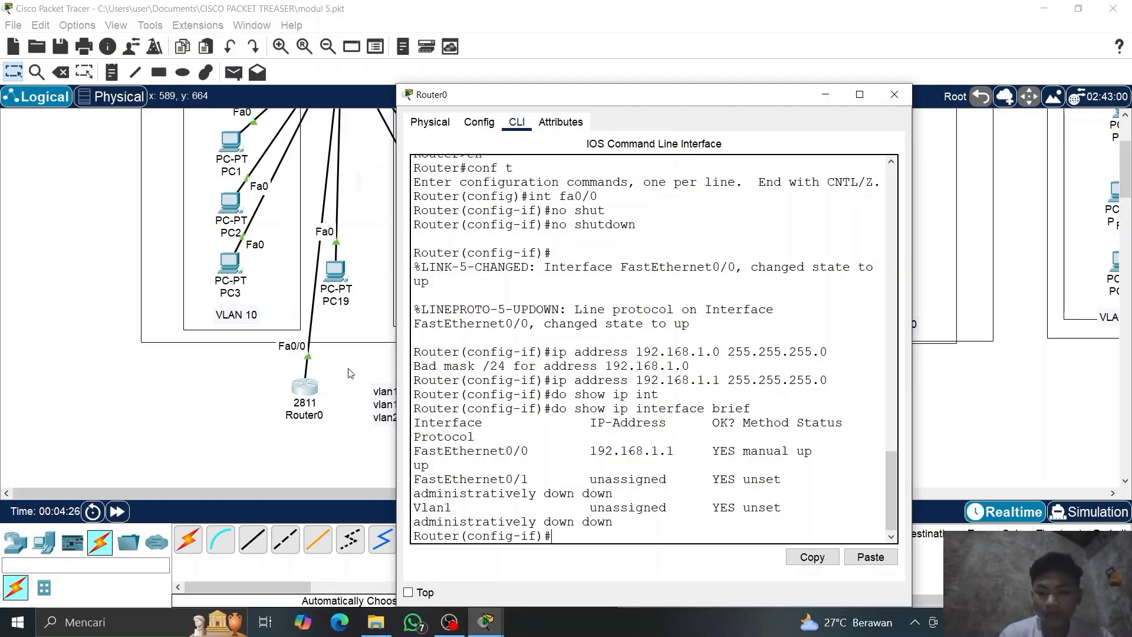
# - Create subinterface fa0/0.10 on the router and enter its configuration mode
pyautogui.write('inter')
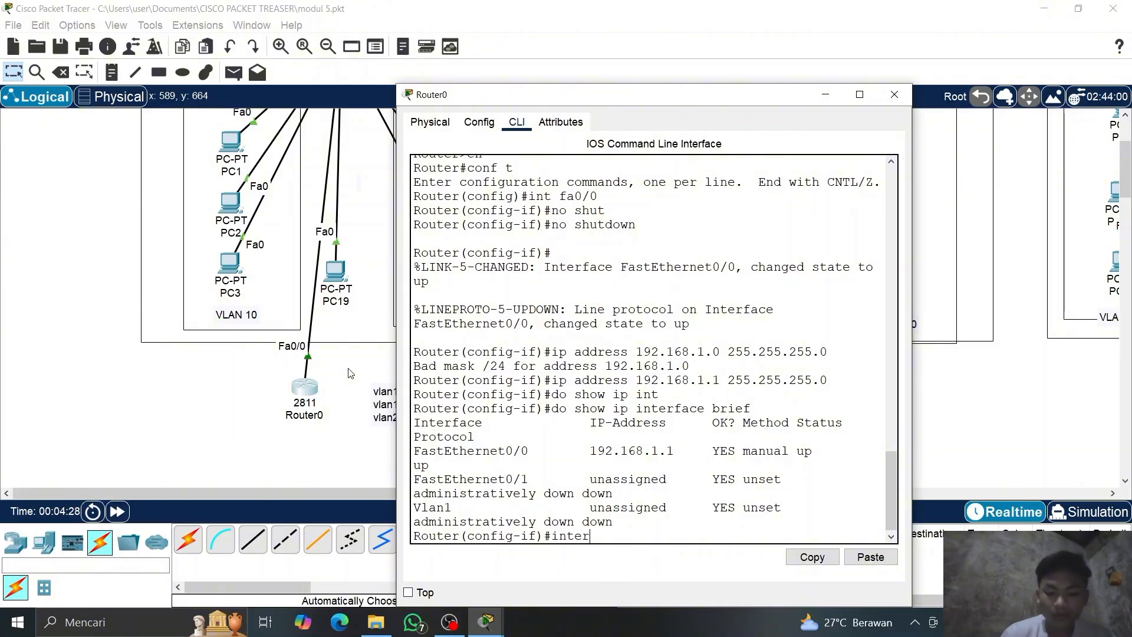
pyautogui.write('face')
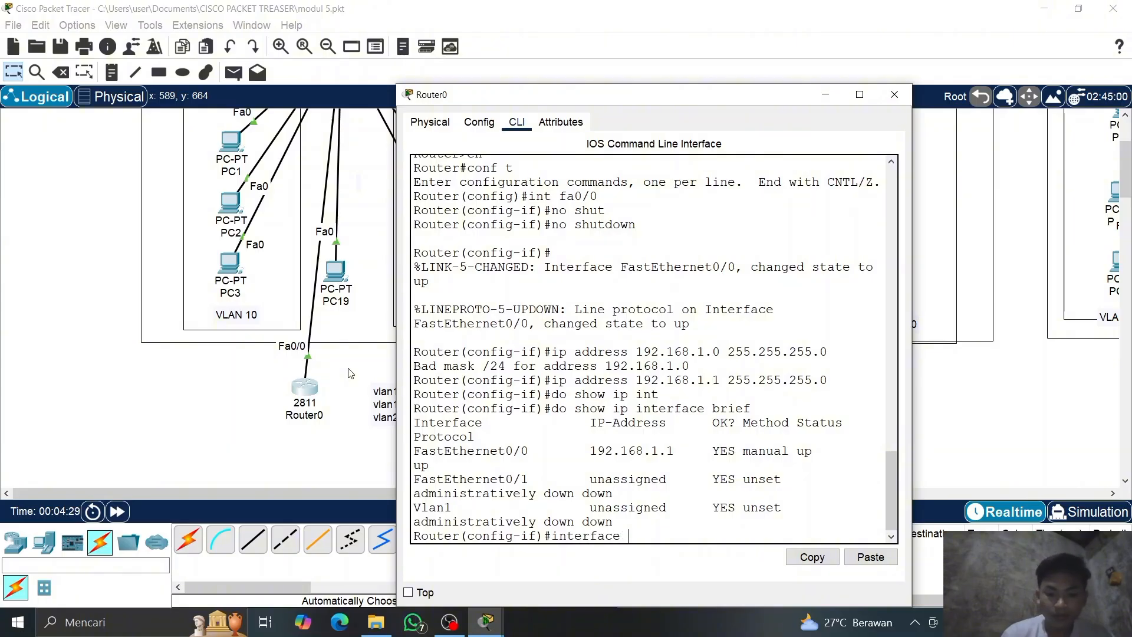
pyautogui.write(' fa0/0')
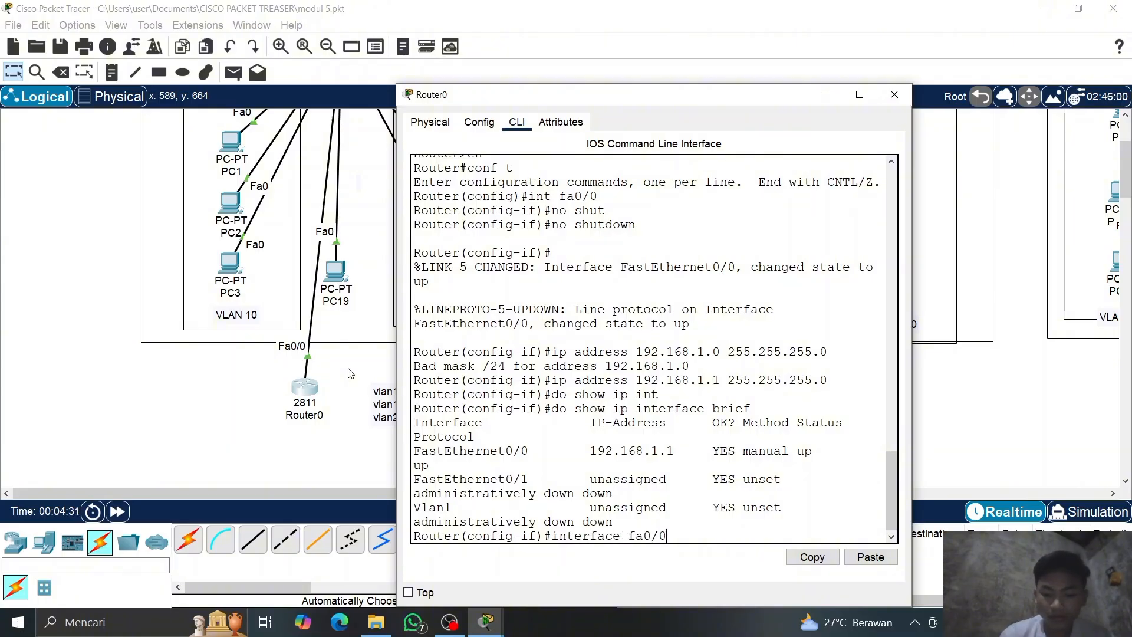
pyautogui.write('.10')
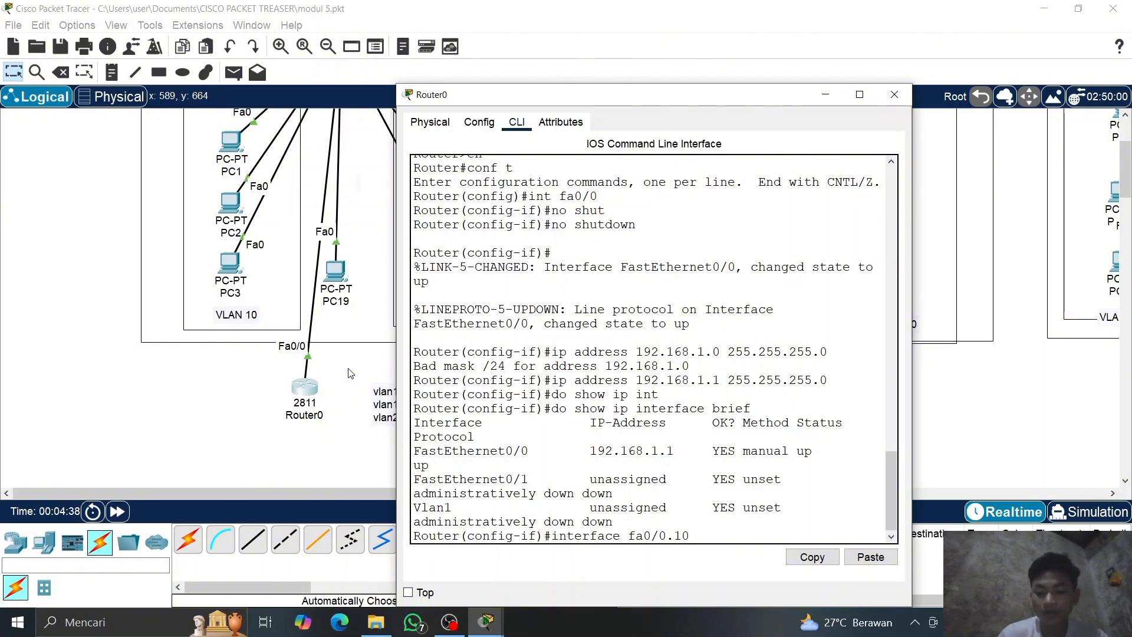
pyautogui.press('Return')
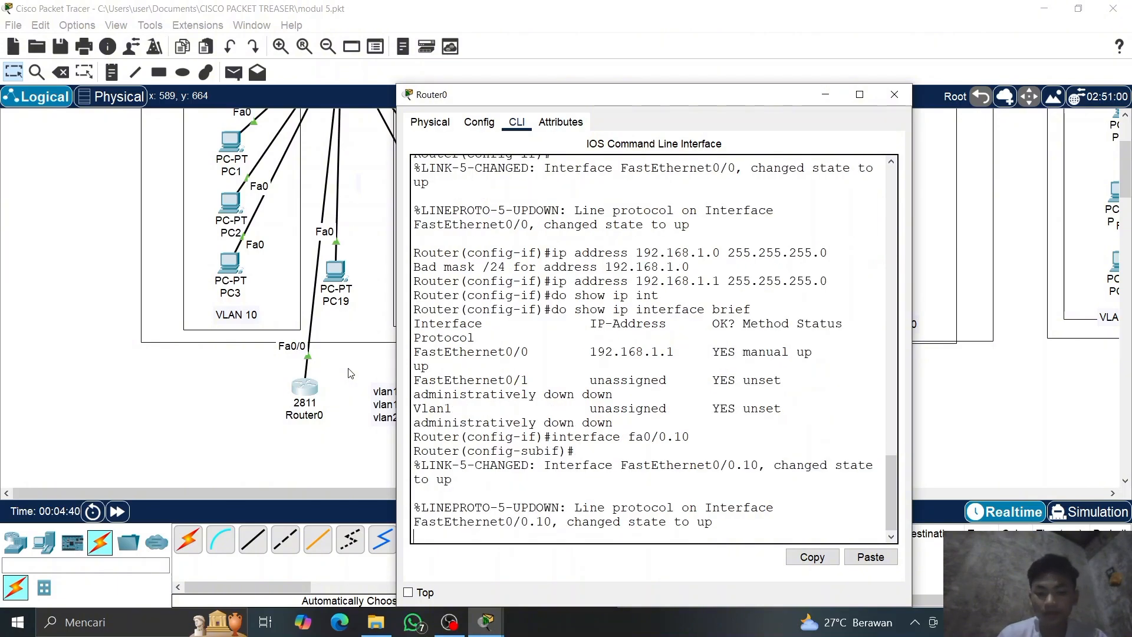
pyautogui.press('Return')
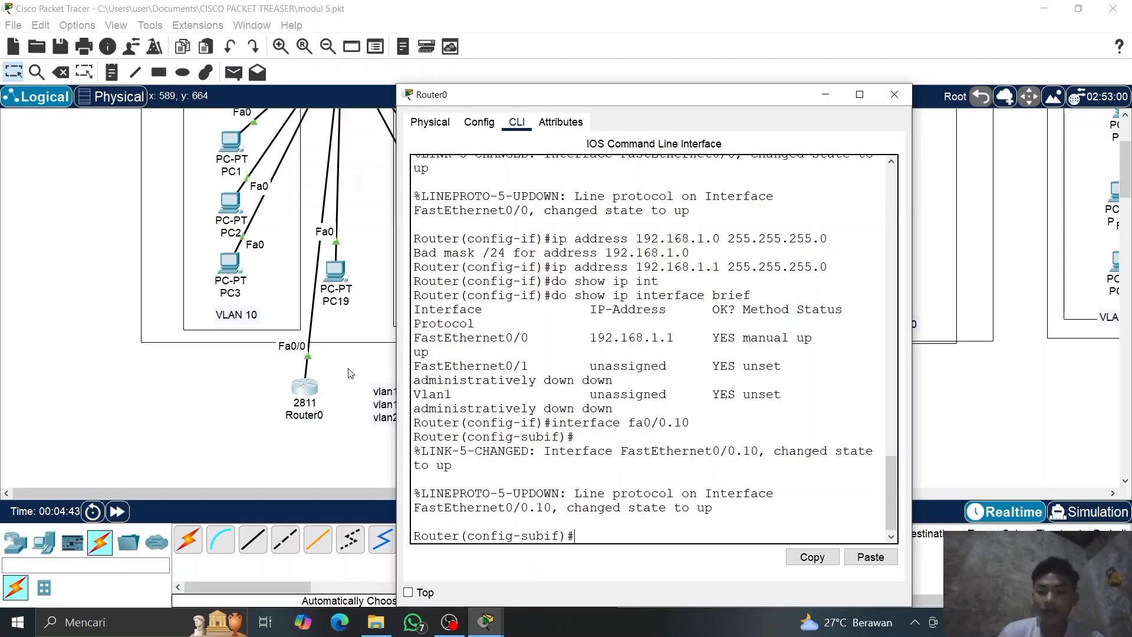
# - Set the encapsulation of subinterface fa0/0.10 to dot1q with VLAN ID 10
pyautogui.write('enc')
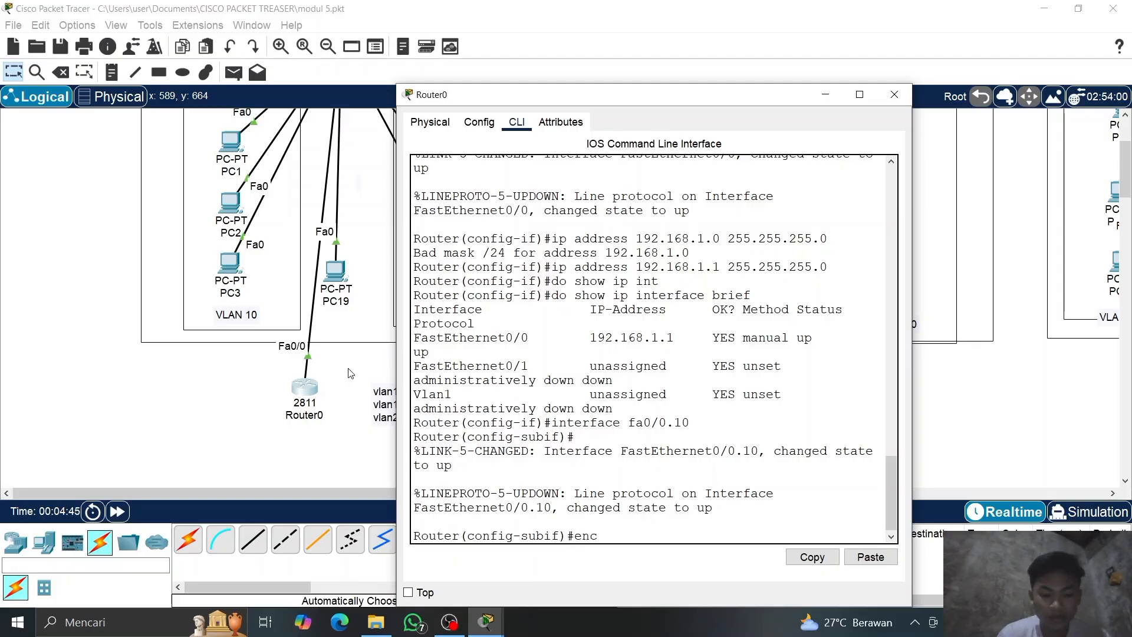
pyautogui.press('Tab')
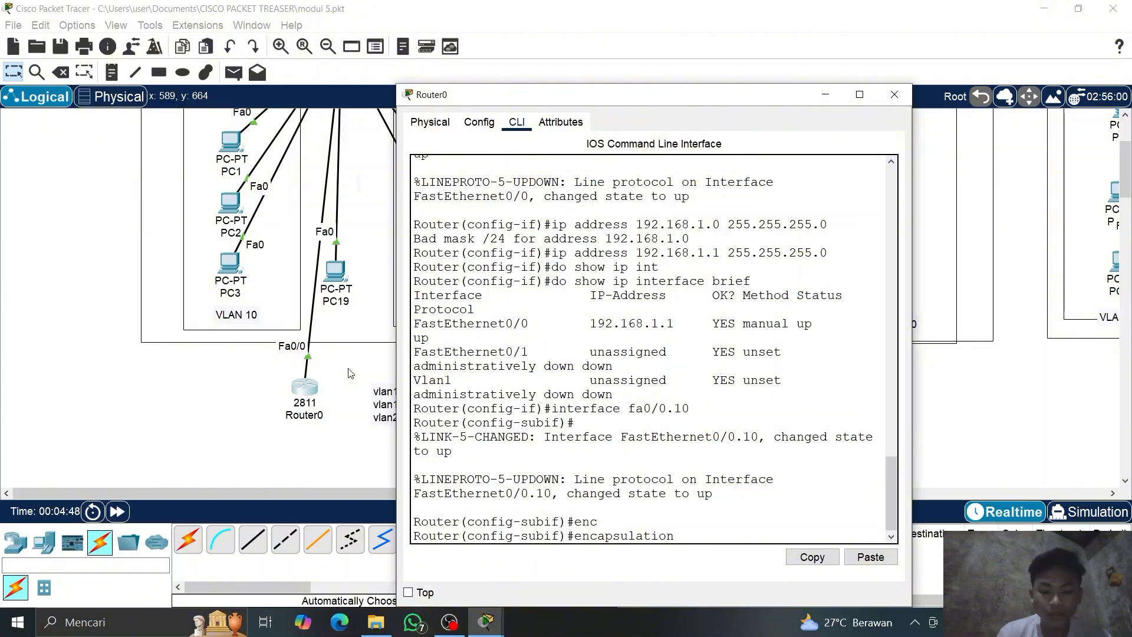
pyautogui.write('dot1q')
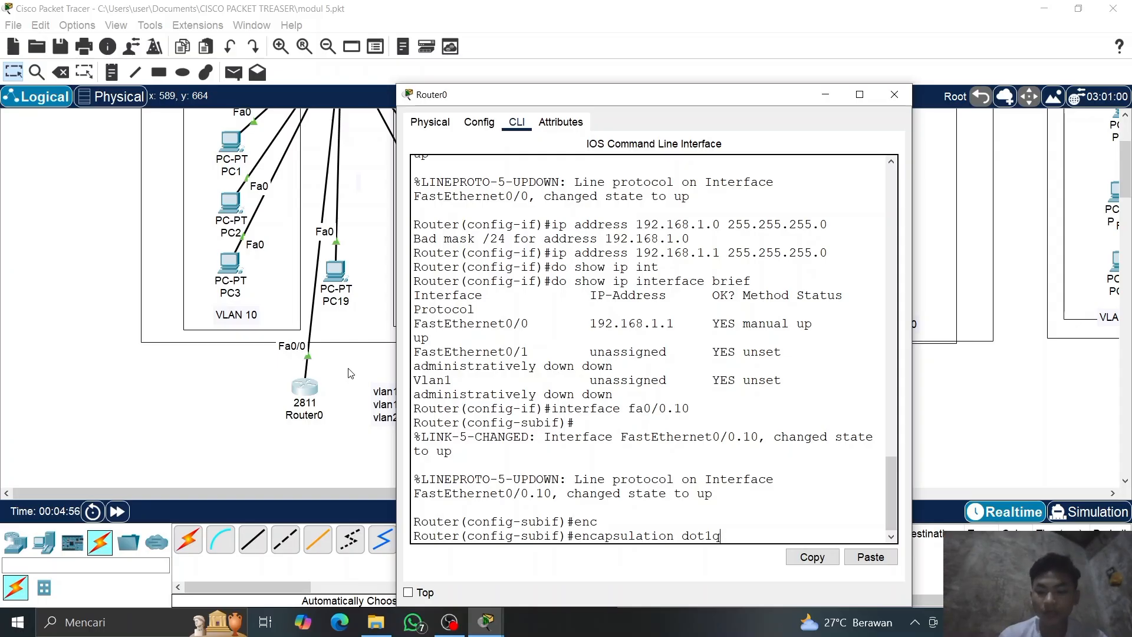
pyautogui.press('Return')
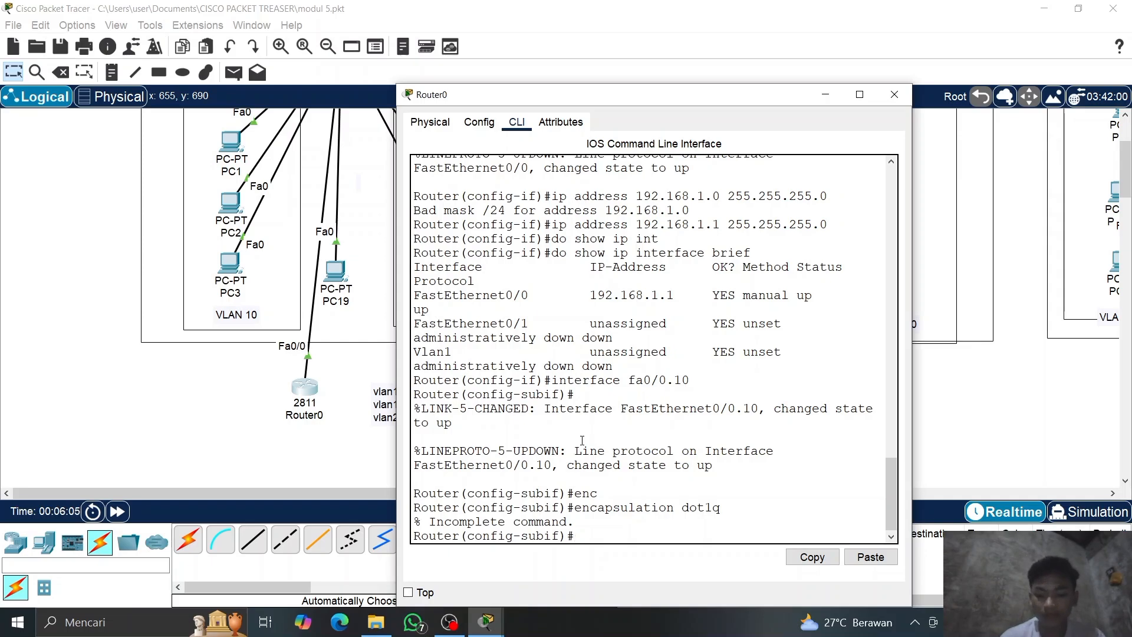
pyautogui.press('Up')
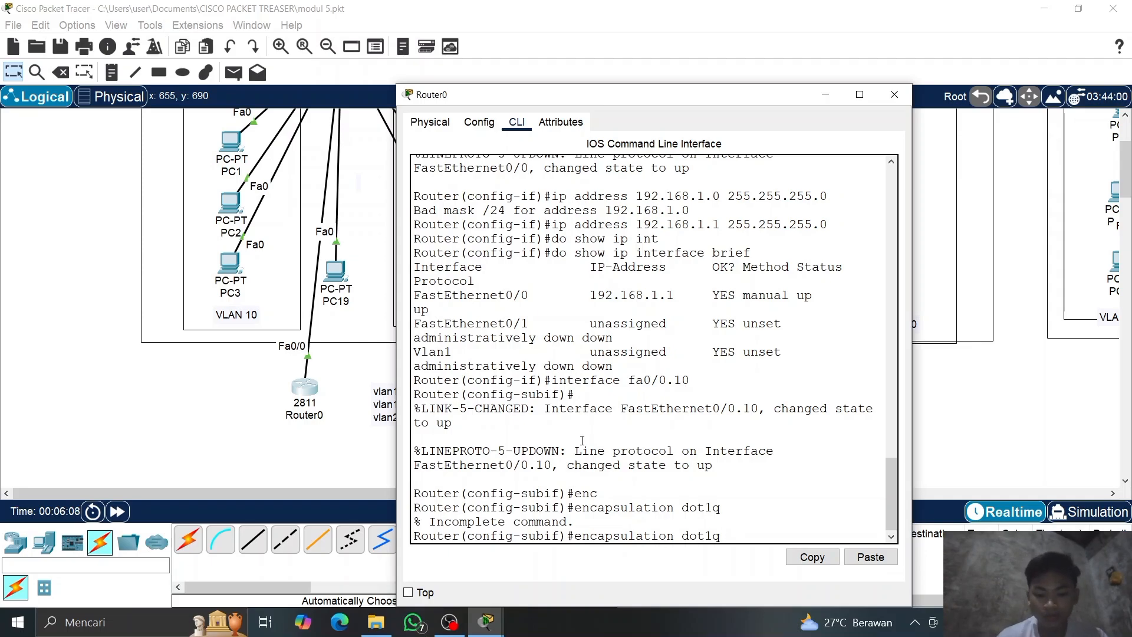
pyautogui.write('10')
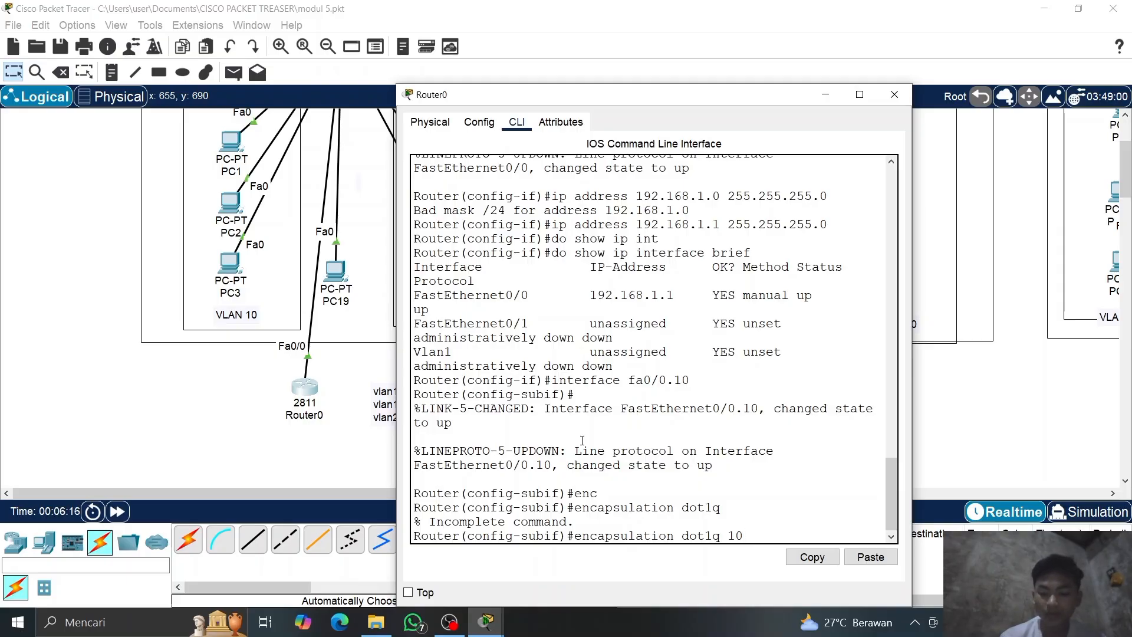
pyautogui.press('Return')
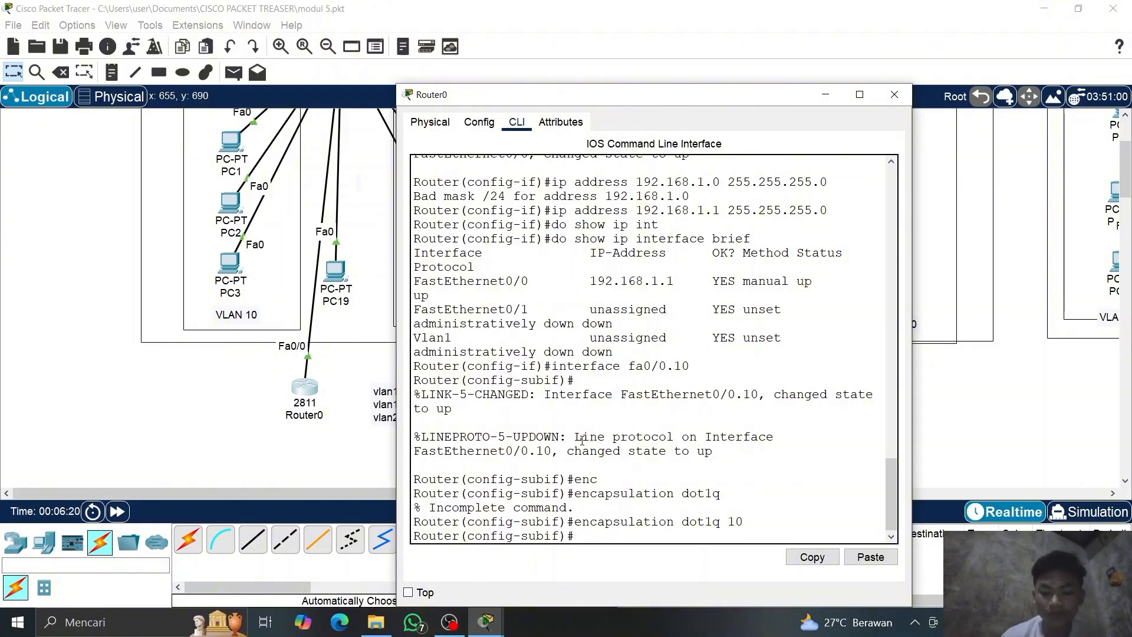
# - Assign IP address 192.168.10.1 with subnet mask 255.255.255.0 to subinterface fa0/0.10
pyautogui.write('ip')
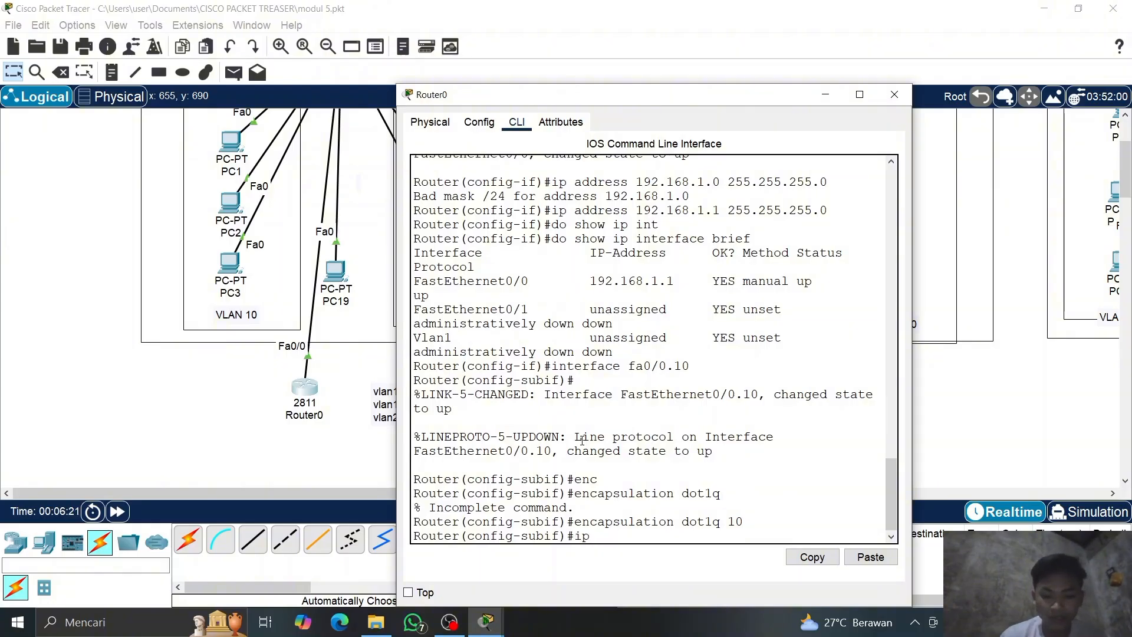
pyautogui.write(' add')
pyautogui.press('Tab')
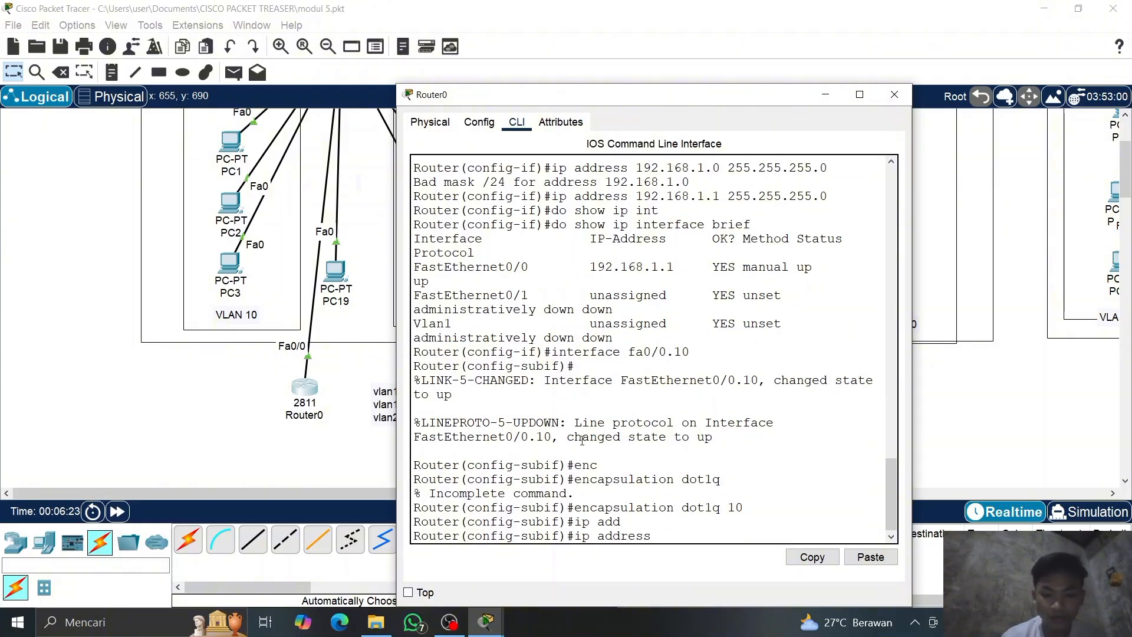
pyautogui.write('192.1')
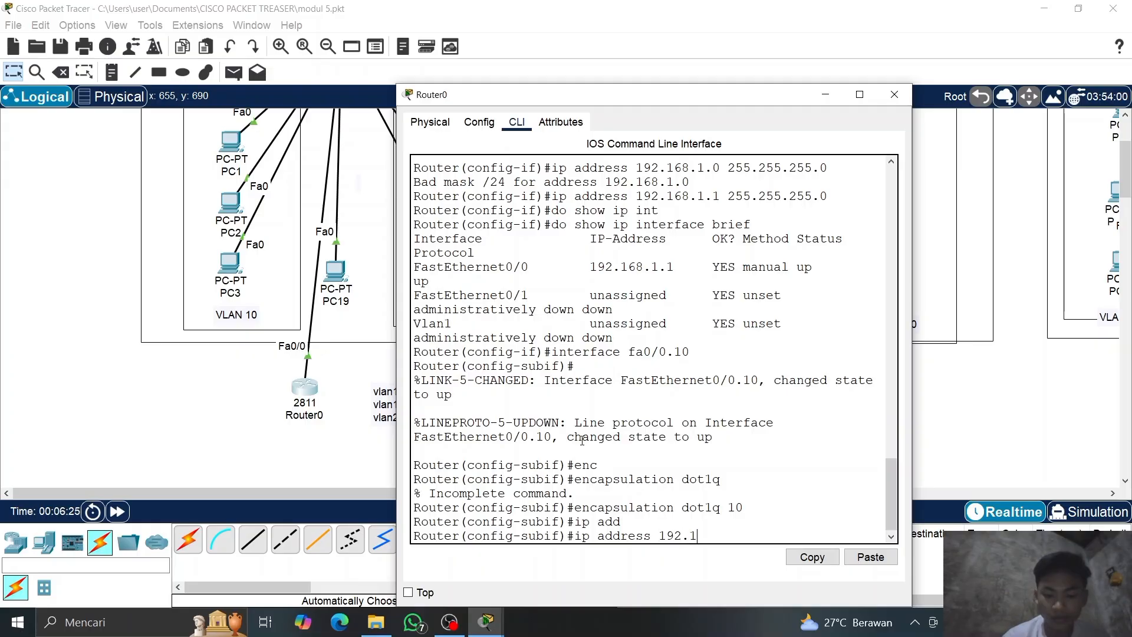
pyautogui.write('68.10.1')
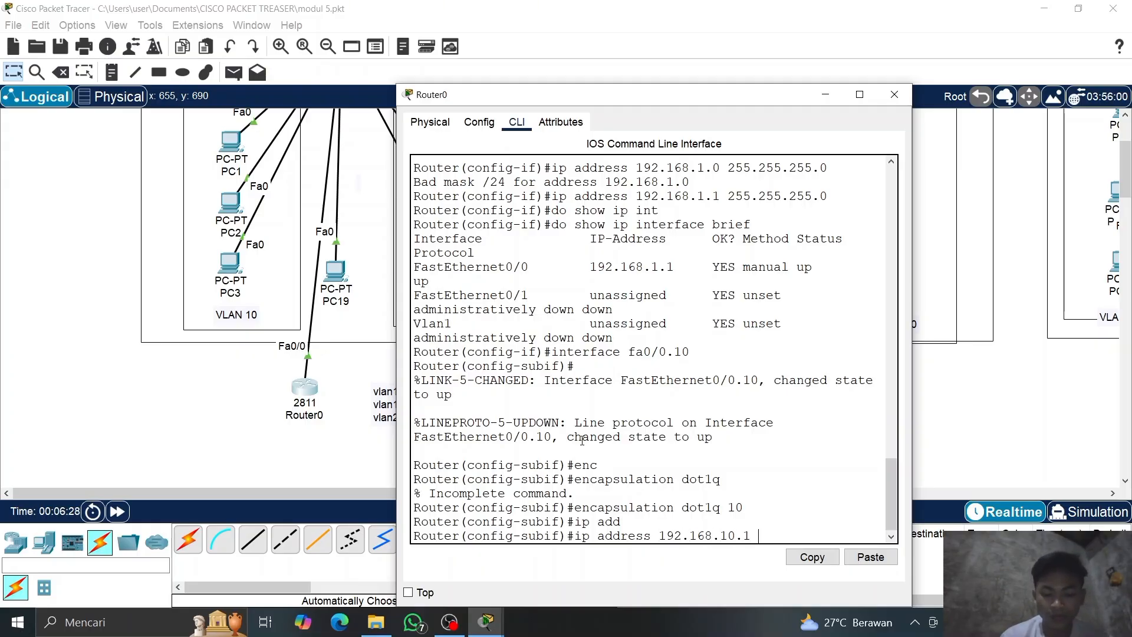
pyautogui.write(' 255.2')
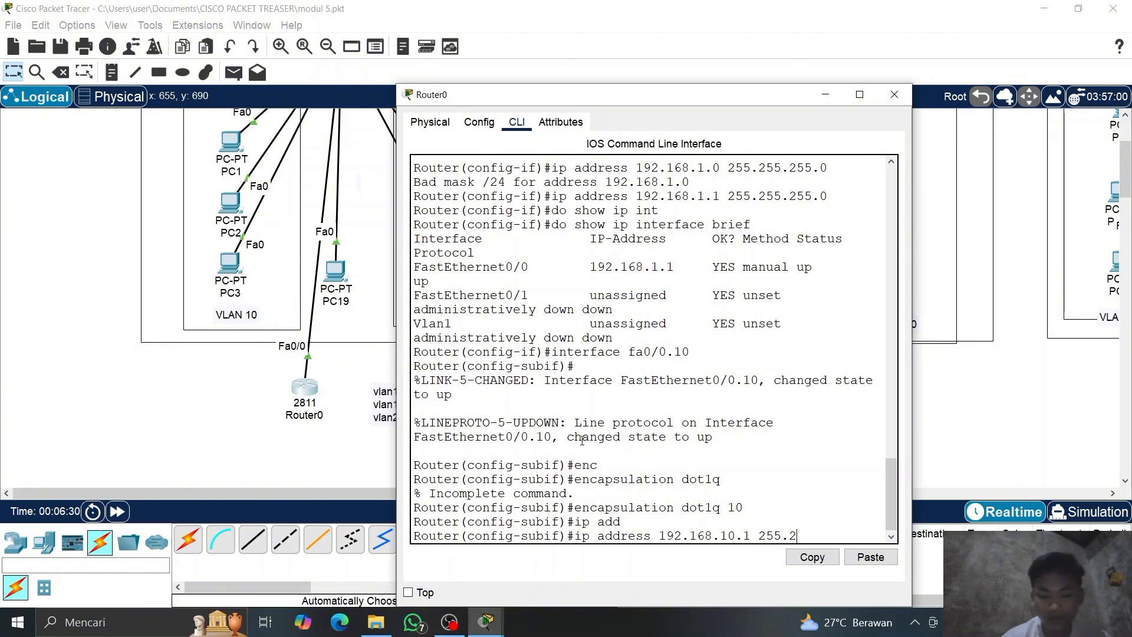
pyautogui.write('55.255')
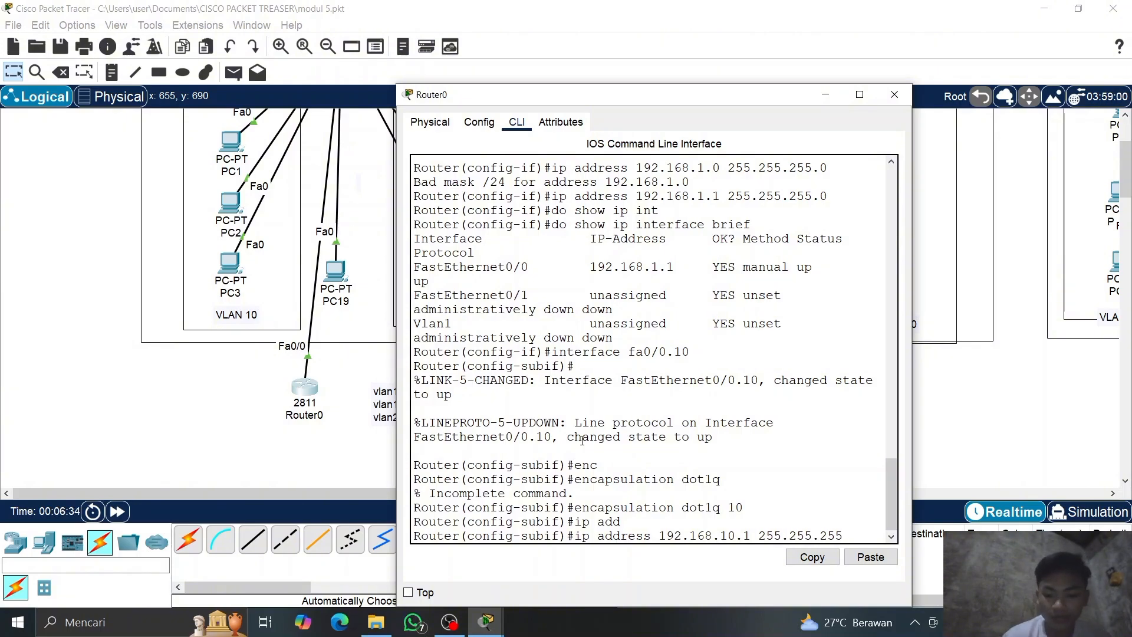
pyautogui.write('.0')
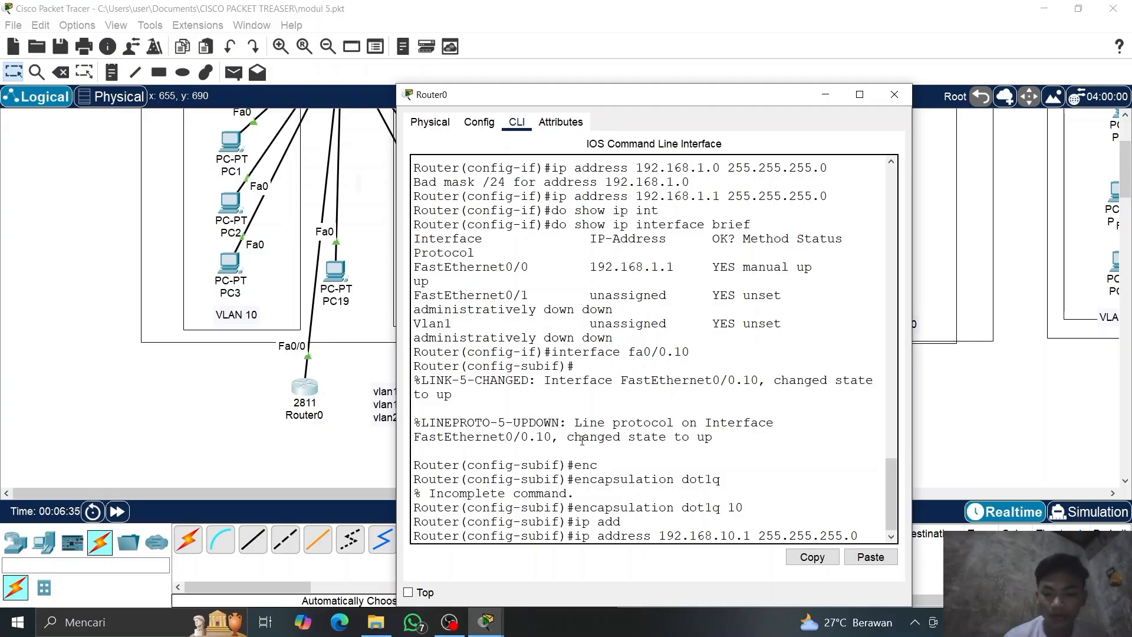
pyautogui.press('Return')
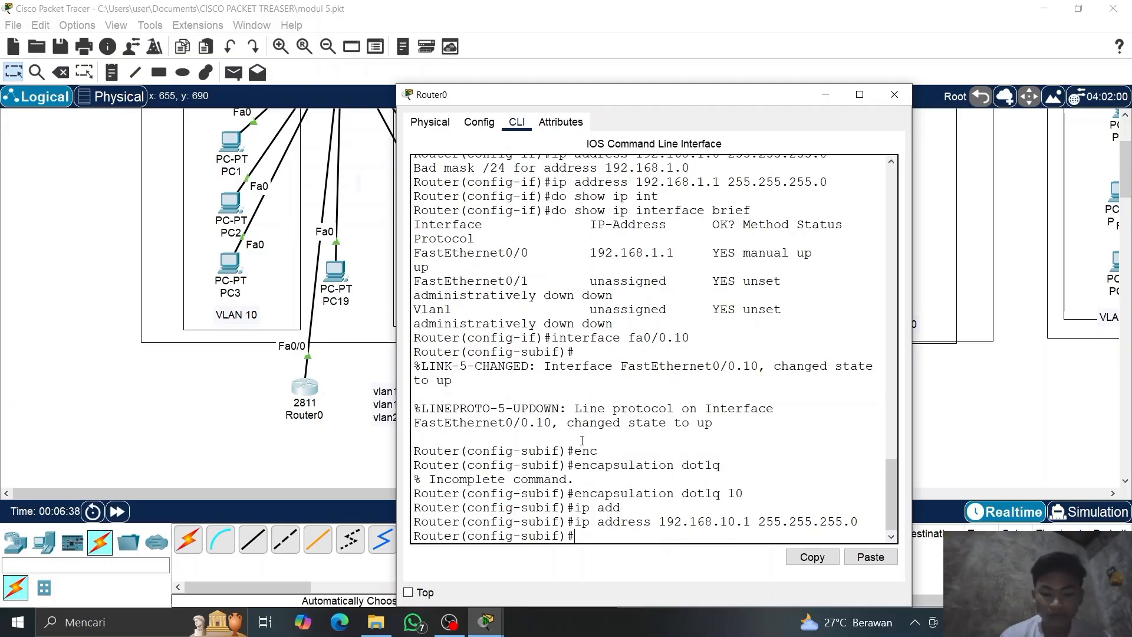
# - Try to list the router's interfaces with "do show int brief"
pyautogui.write('do sh')
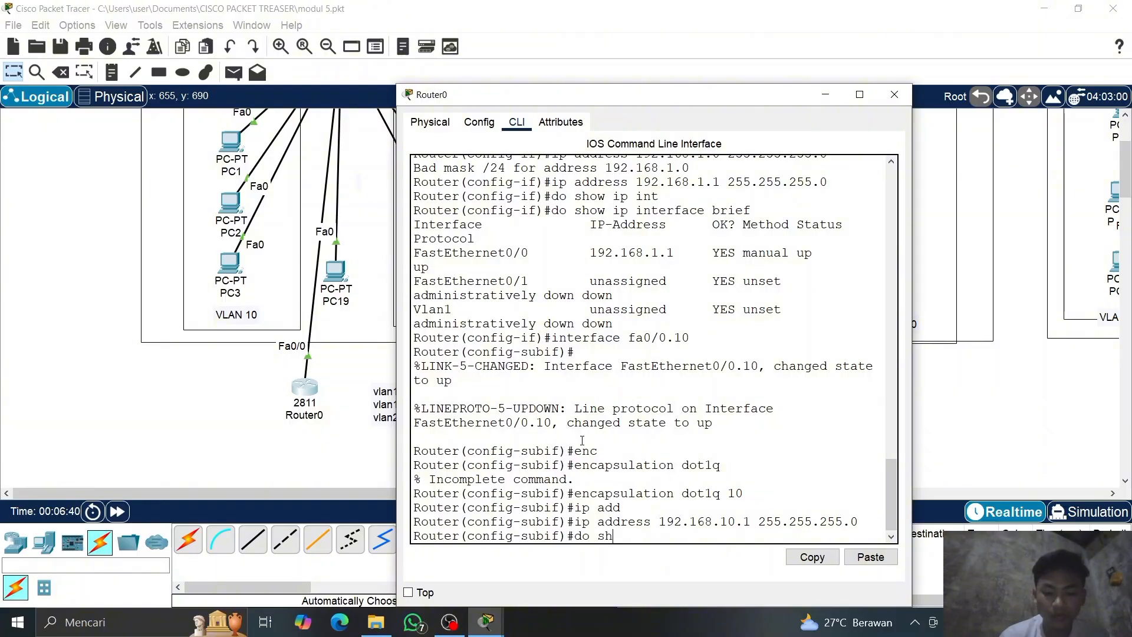
pyautogui.write('ow int')
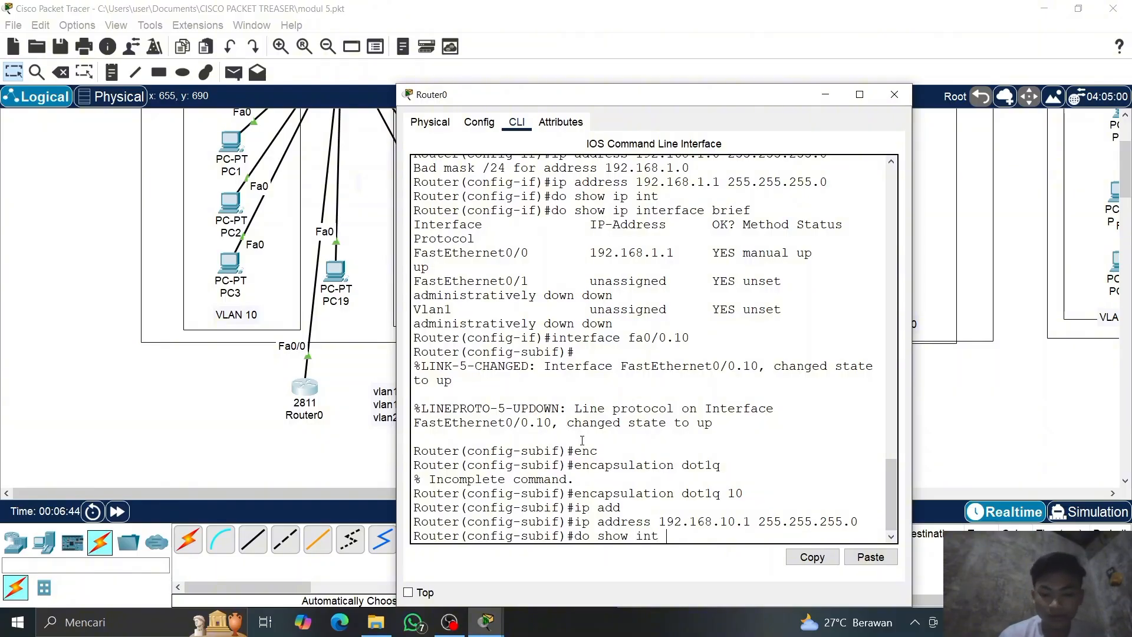
pyautogui.write(' brief')
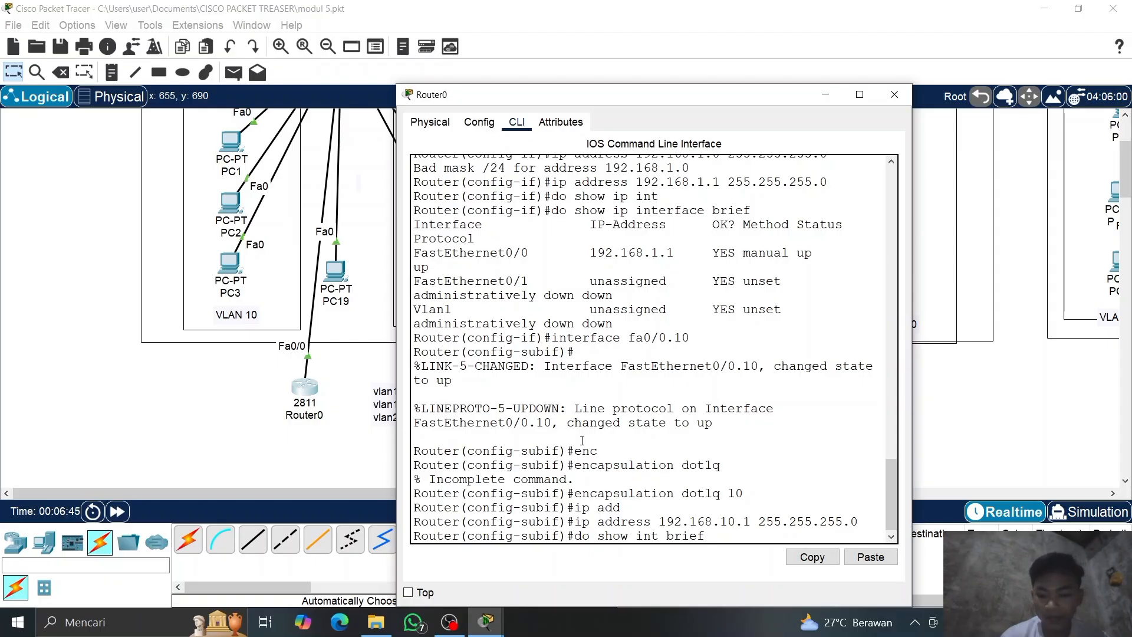
pyautogui.press('Return')
# - Correct the command to "do show ip interface brief" and check the addresses and status of the router's interfaces
pyautogui.press('Up')
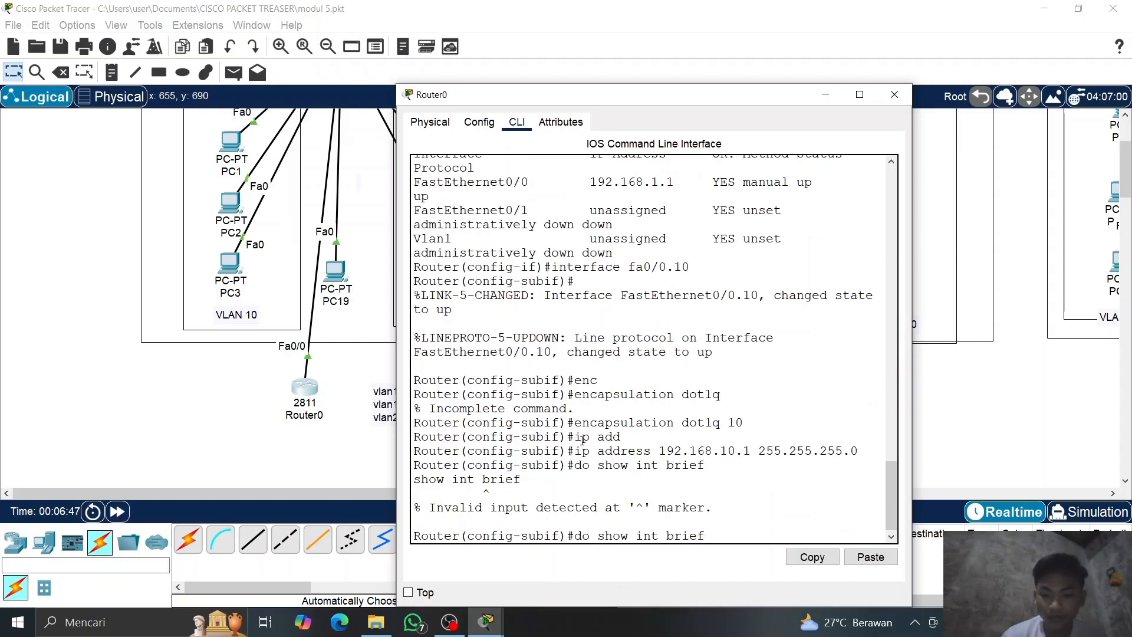
pyautogui.press('Left')
pyautogui.press('Left')
pyautogui.press('Left')
pyautogui.press('Left')
pyautogui.press('Left')
pyautogui.press('Left')
pyautogui.press('Left')
pyautogui.press('Left')
pyautogui.press('Left')
pyautogui.write('ip int')
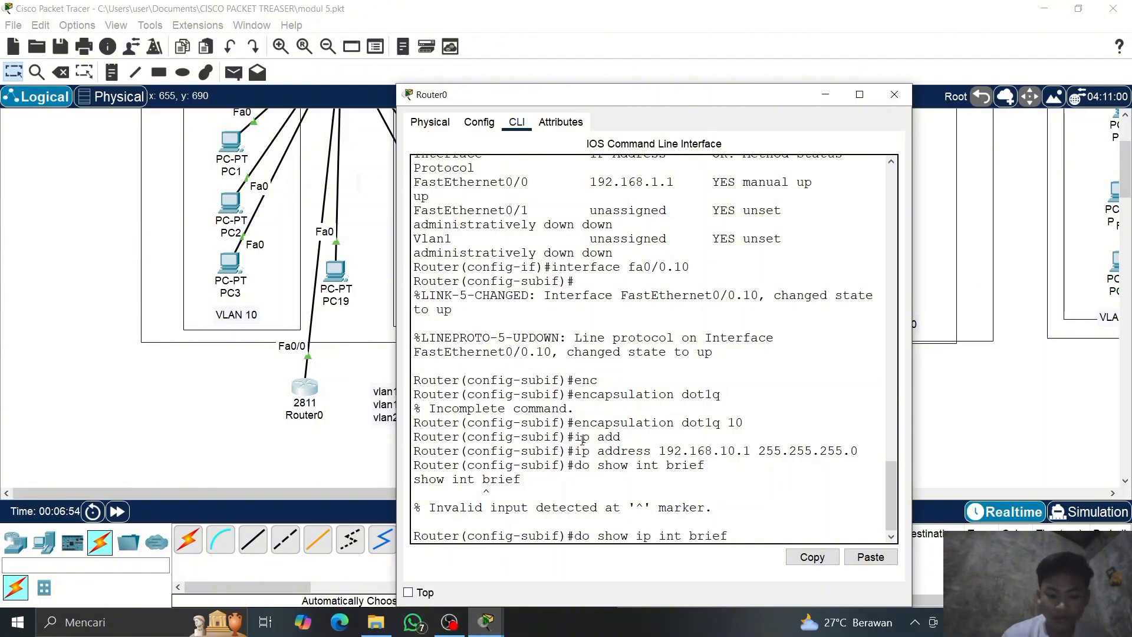
pyautogui.write('erface')
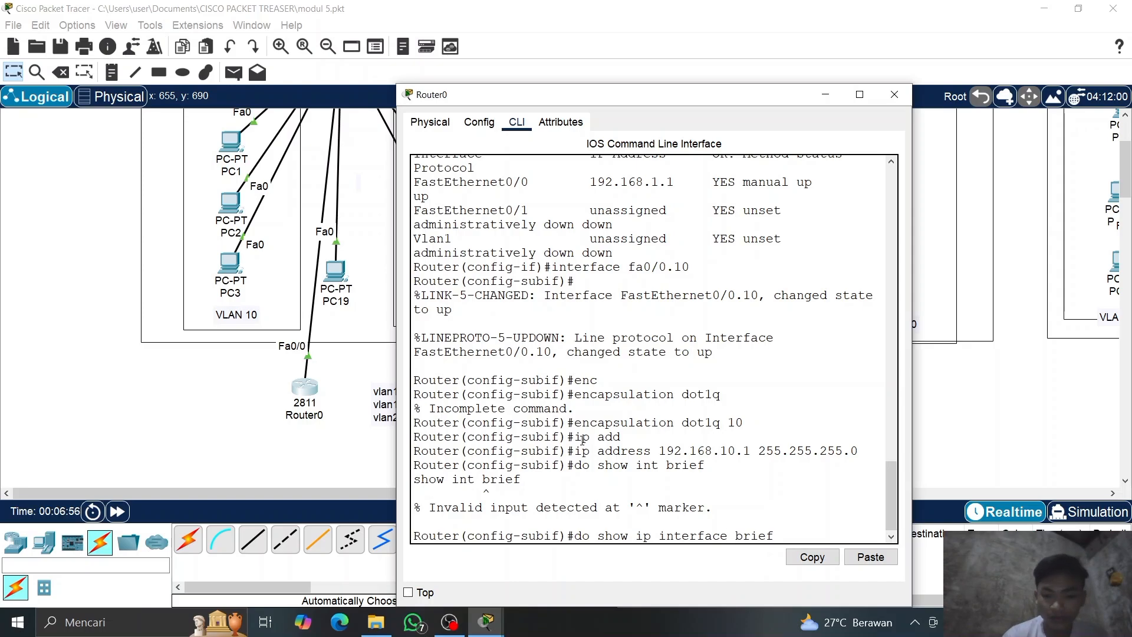
pyautogui.press('Return')
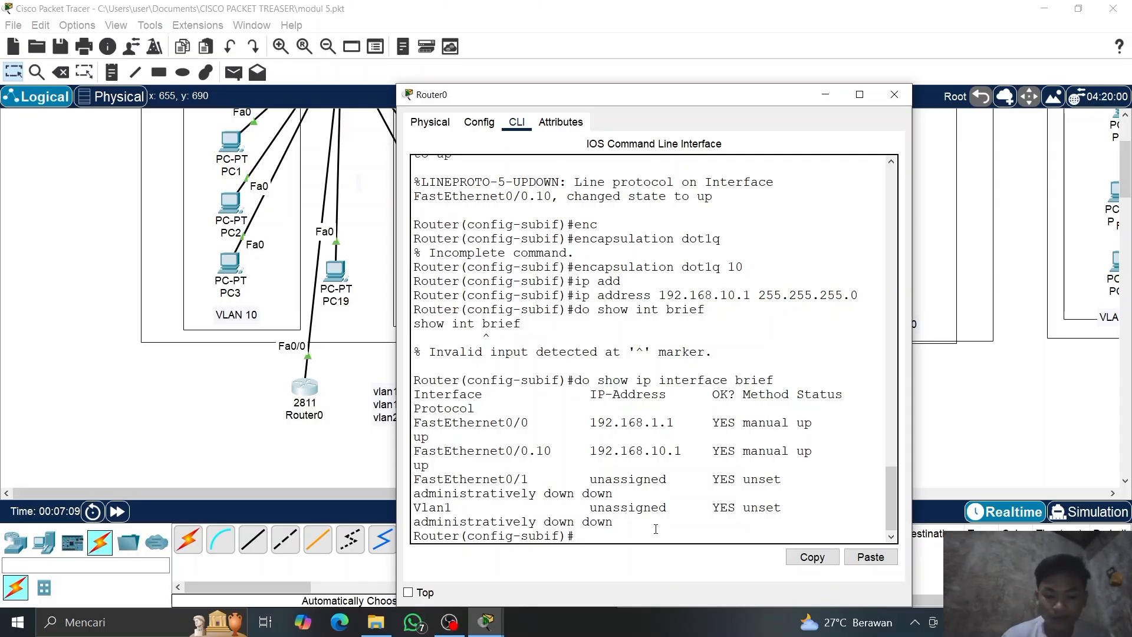
# - Exit the fa0/0.10 configuration and create subinterface fa0/0.20 on the router
pyautogui.write('exit')
pyautogui.press('Return')
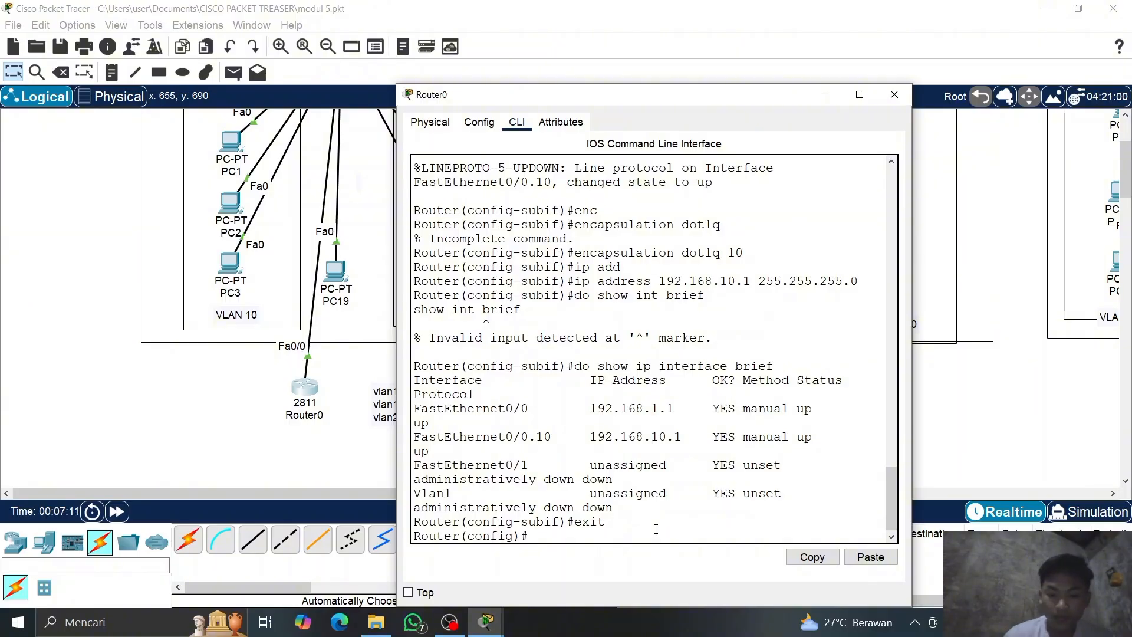
pyautogui.write('int')
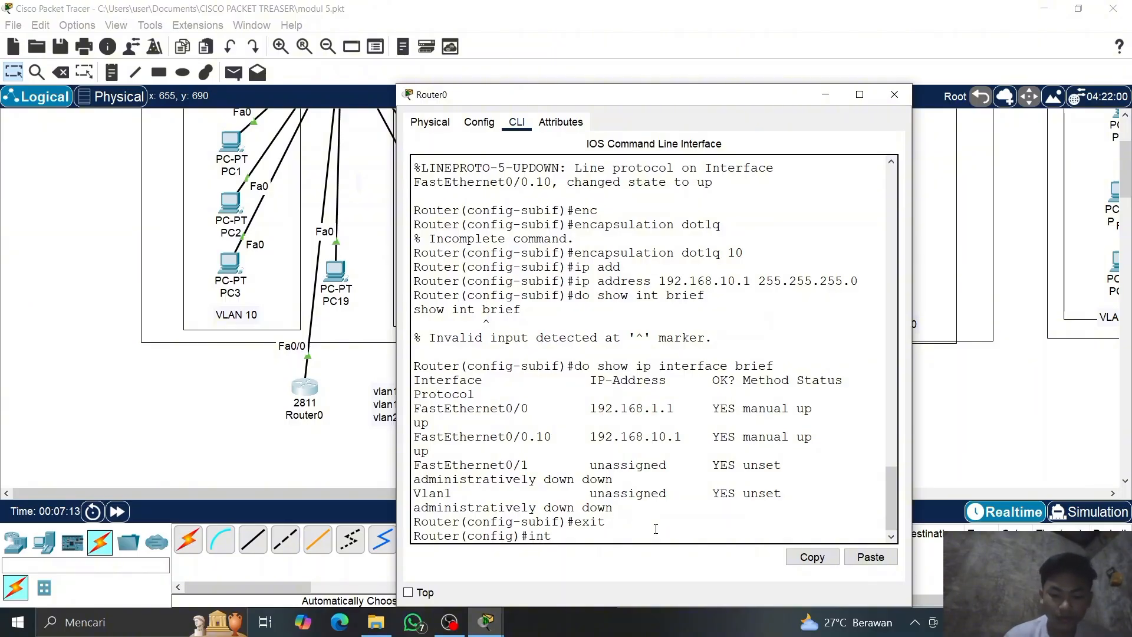
pyautogui.write(' fa0/')
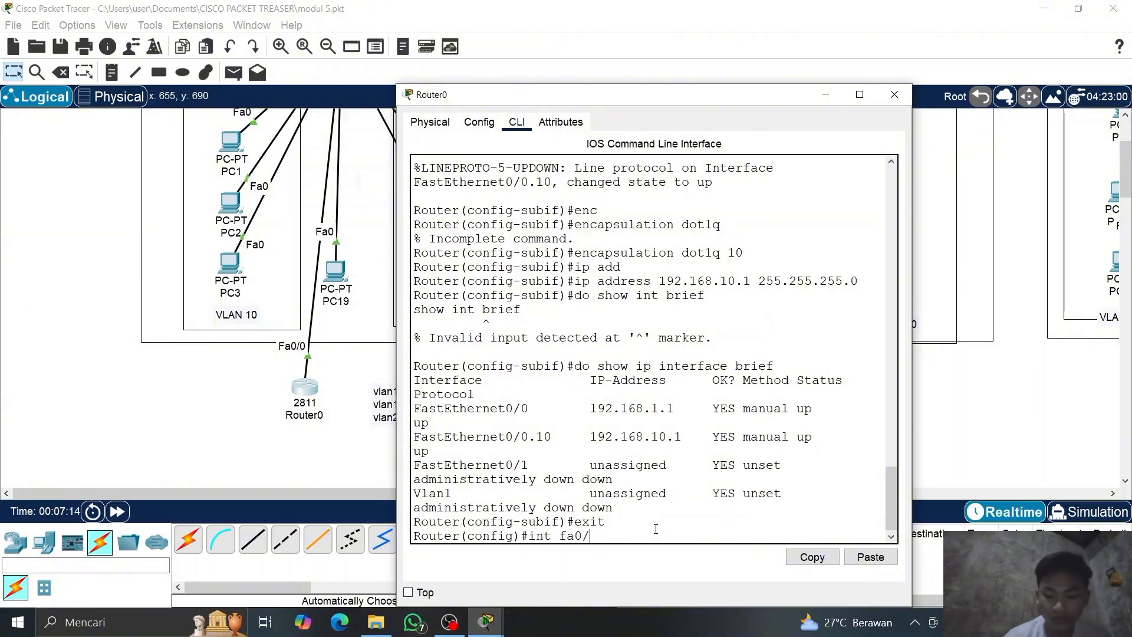
pyautogui.write('0.20')
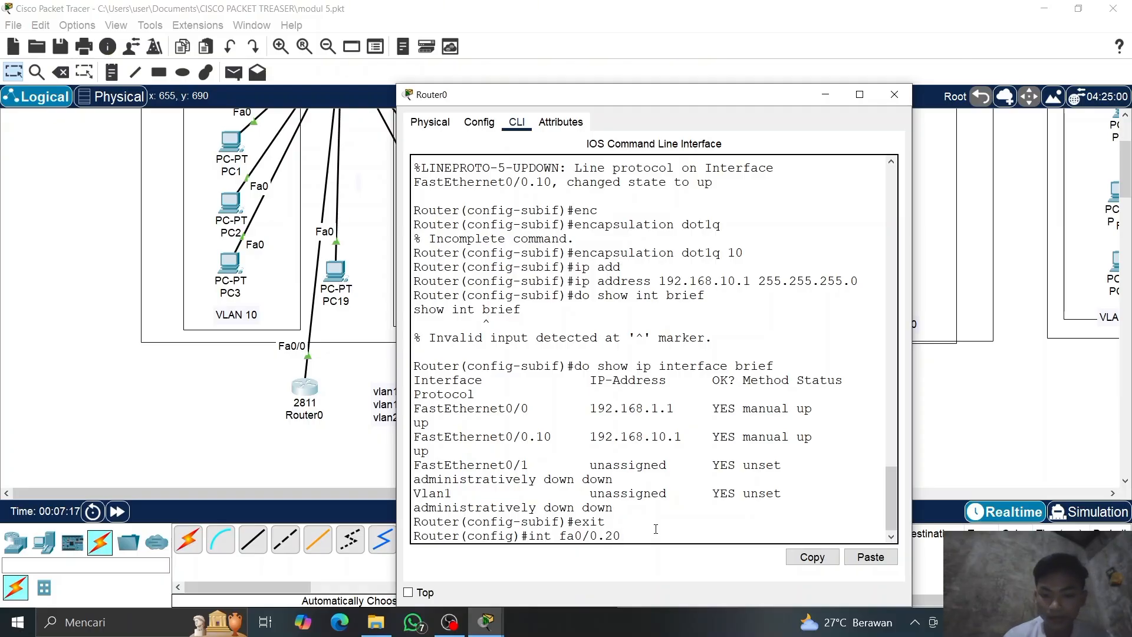
pyautogui.press('Return')
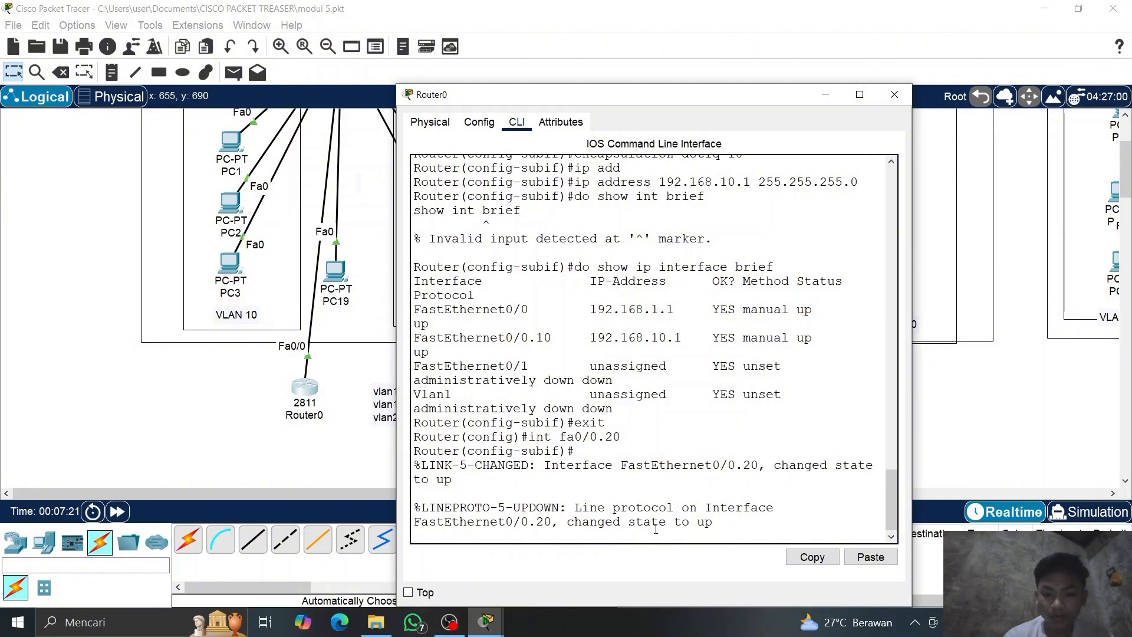
pyautogui.press('Return')
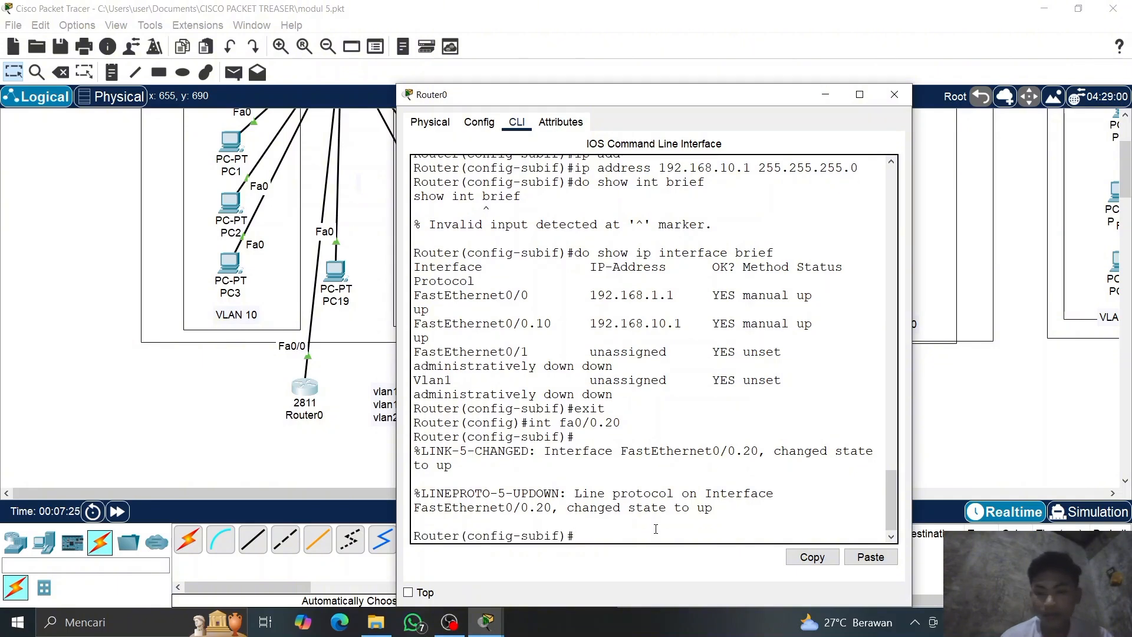
# - Set dot1q encapsulation with VLAN 20 on subinterface fa0/0.20
pyautogui.write('e')
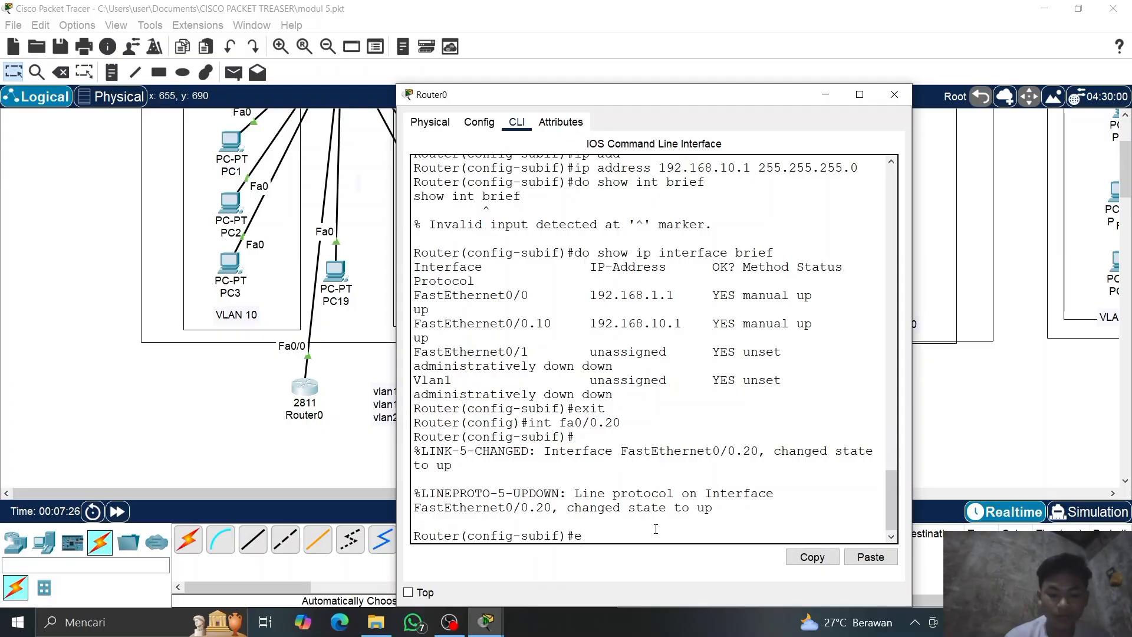
pyautogui.write('nc')
pyautogui.press('Tab')
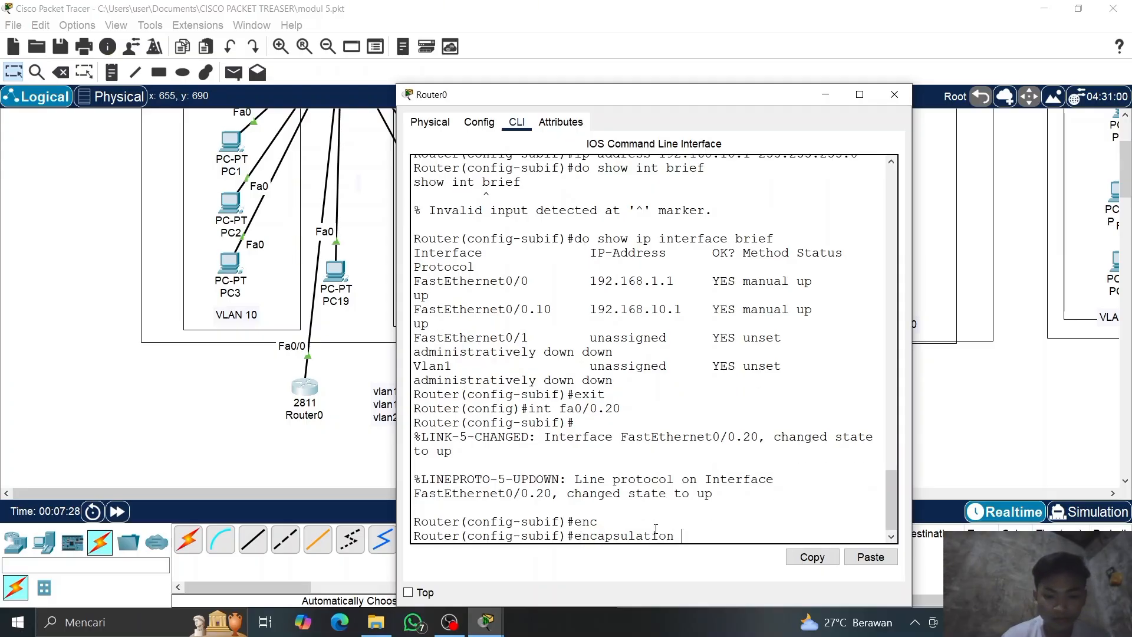
pyautogui.write('d')
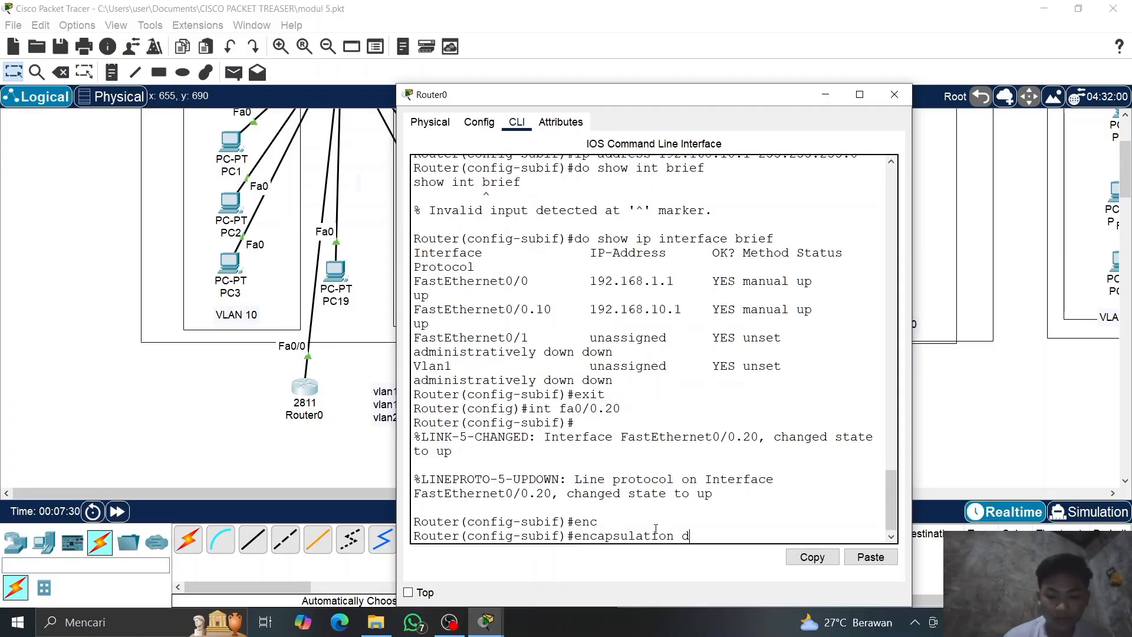
pyautogui.write('ot1q 20')
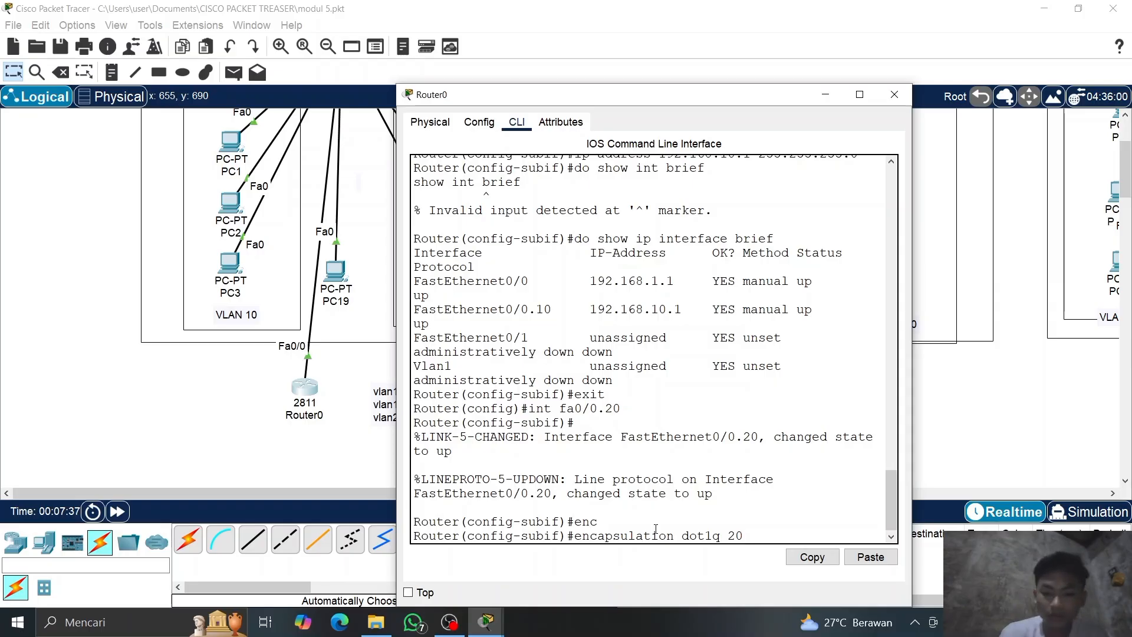
pyautogui.press('Return')
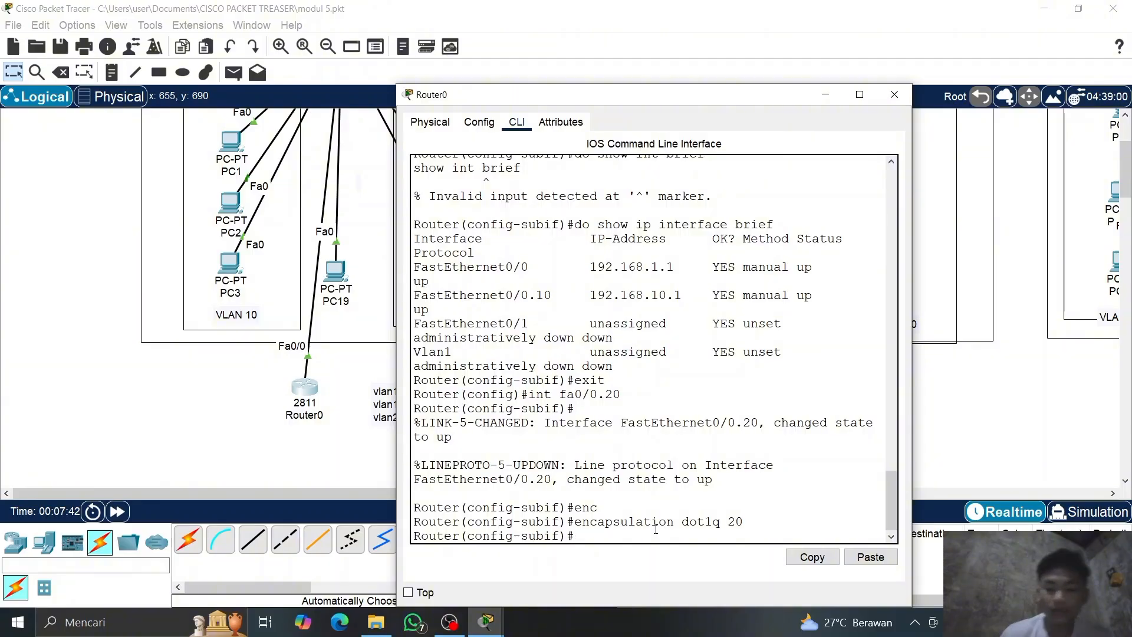
# - Assign IP address 192.168.20.1 with subnet mask 255.255.255.0 to subinterface fa0/0.20
pyautogui.write('ip')
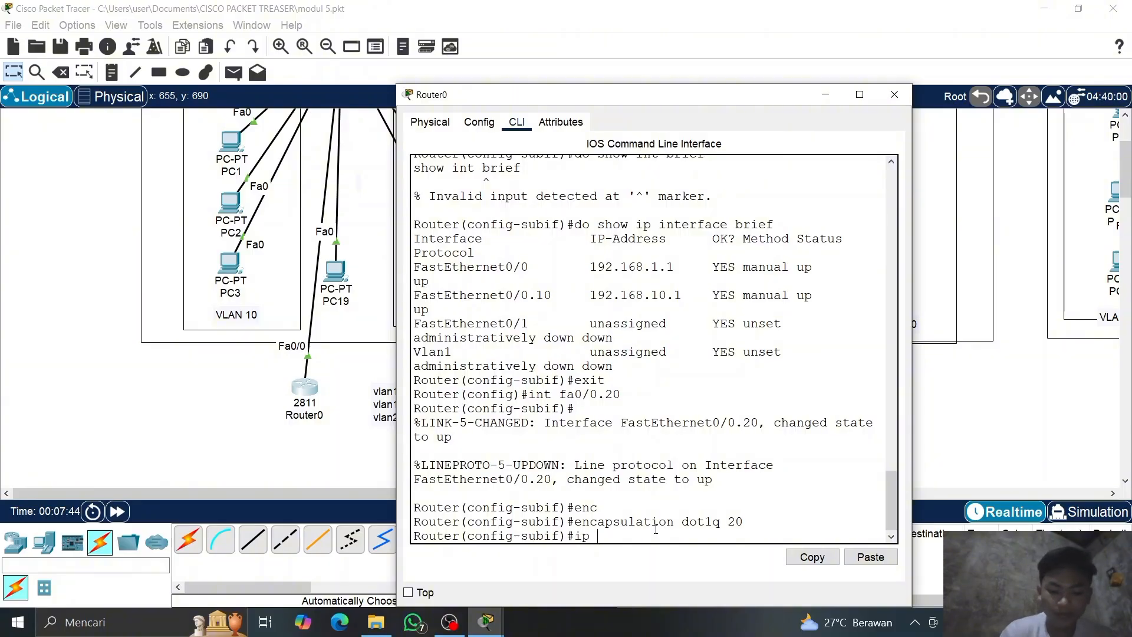
pyautogui.write(' add')
pyautogui.press('Tab')
pyautogui.write('19')
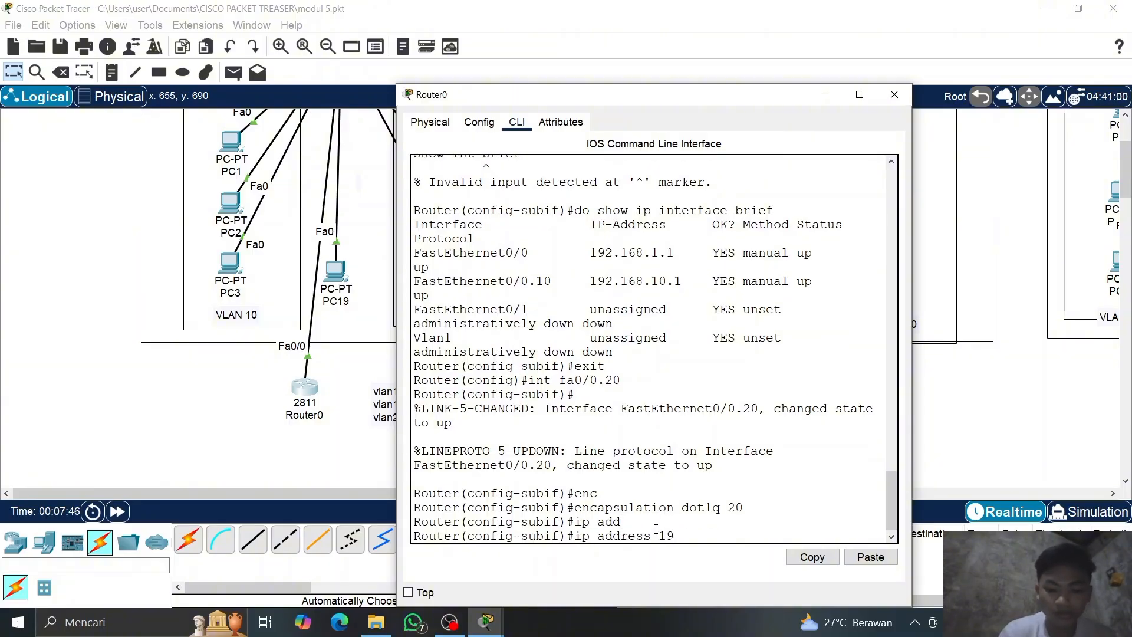
pyautogui.write('2.169')
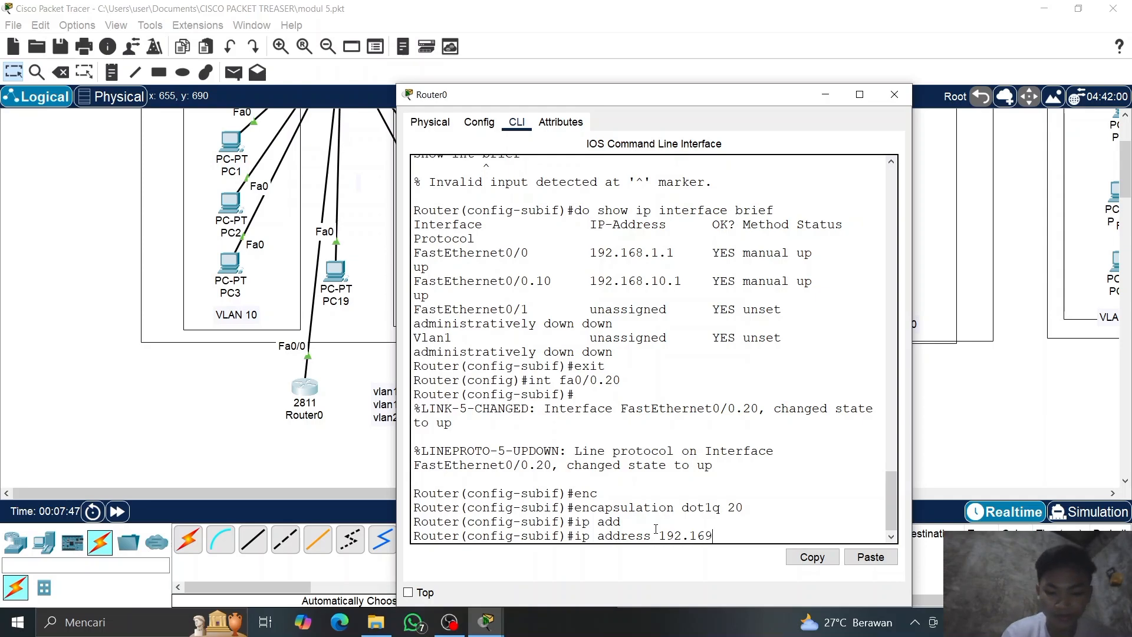
pyautogui.press('BackSpace')
pyautogui.write('8')
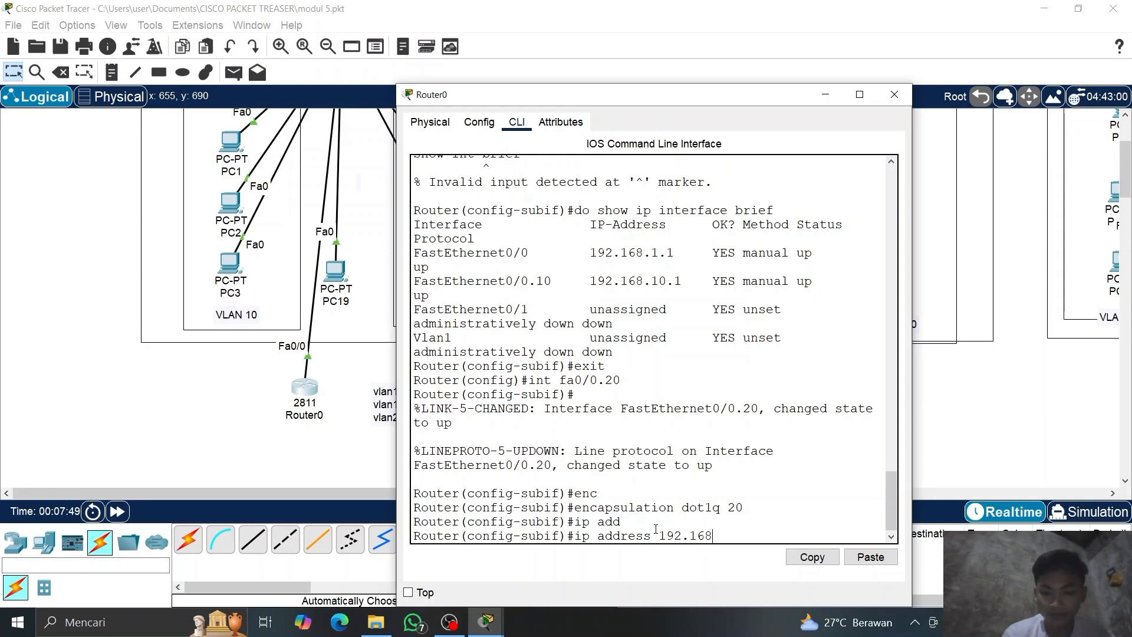
pyautogui.write('.20.2')
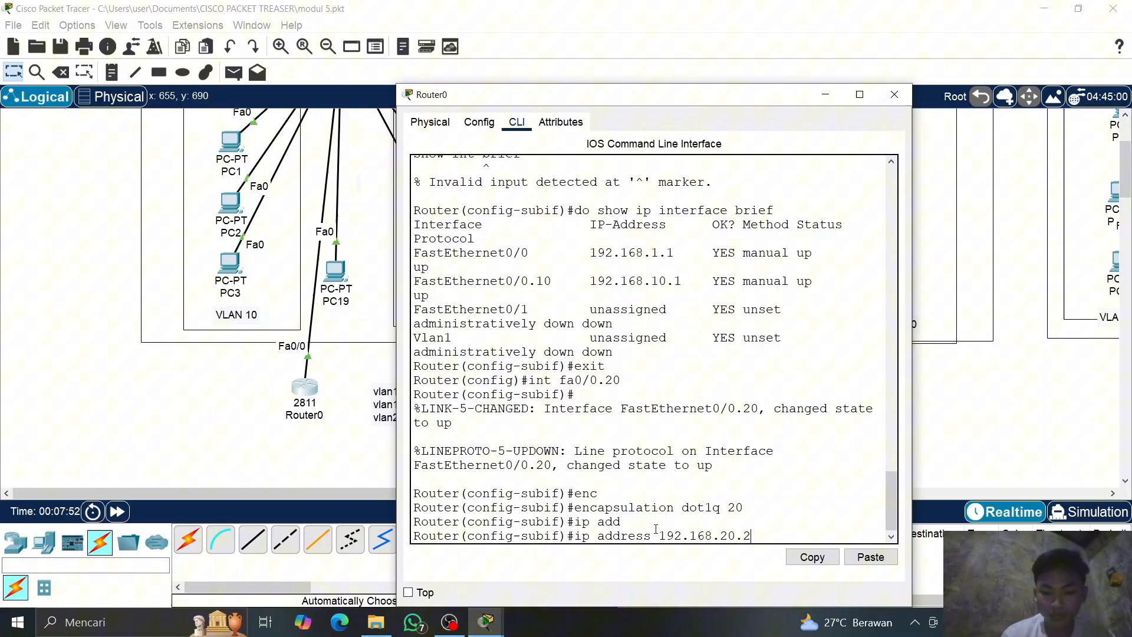
pyautogui.press('BackSpace')
pyautogui.write('1 25')
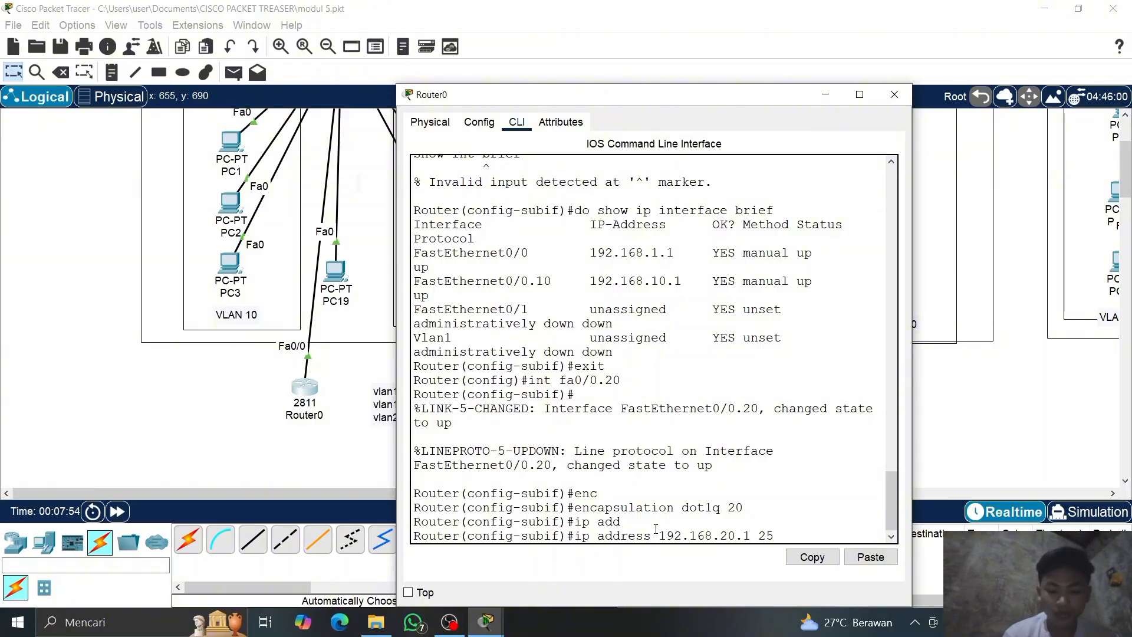
pyautogui.write('5.255.2')
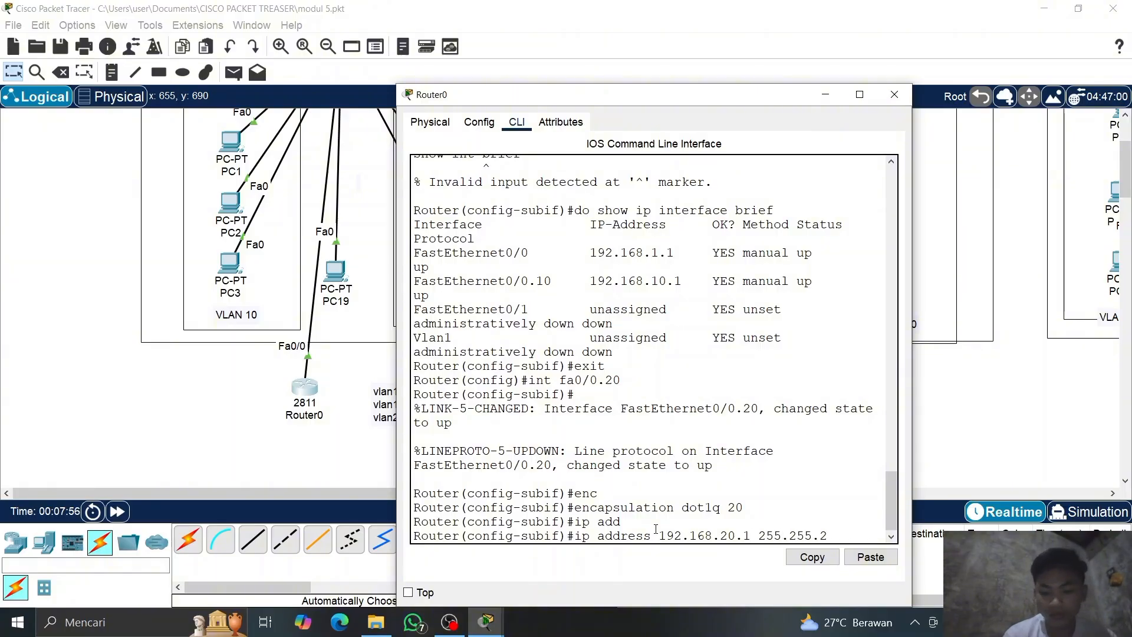
pyautogui.write('55,')
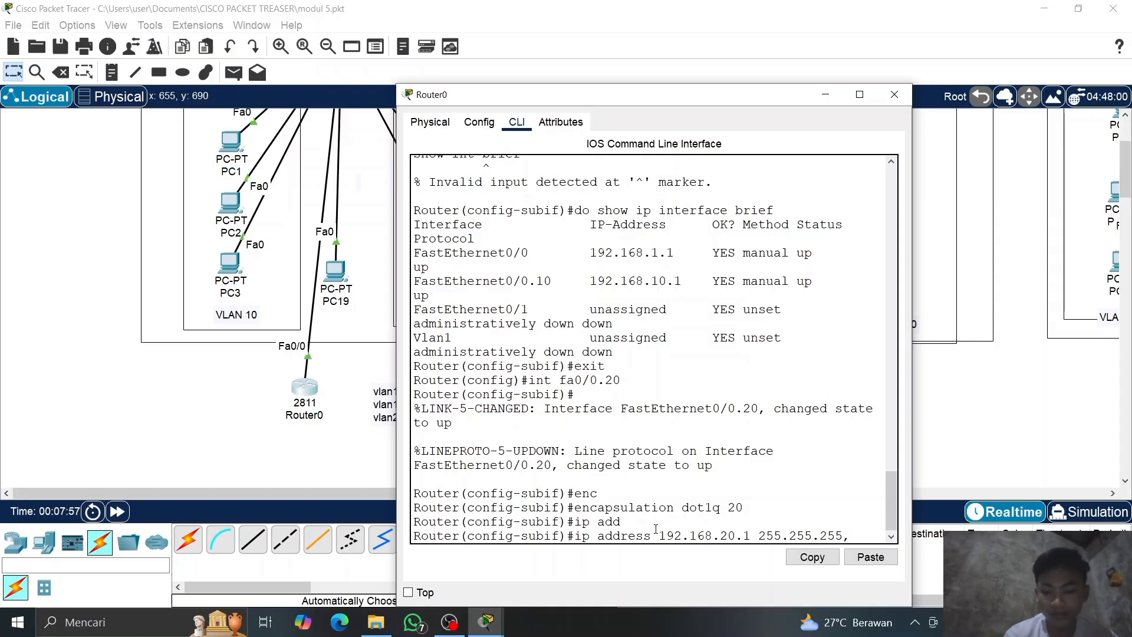
pyautogui.write('0')
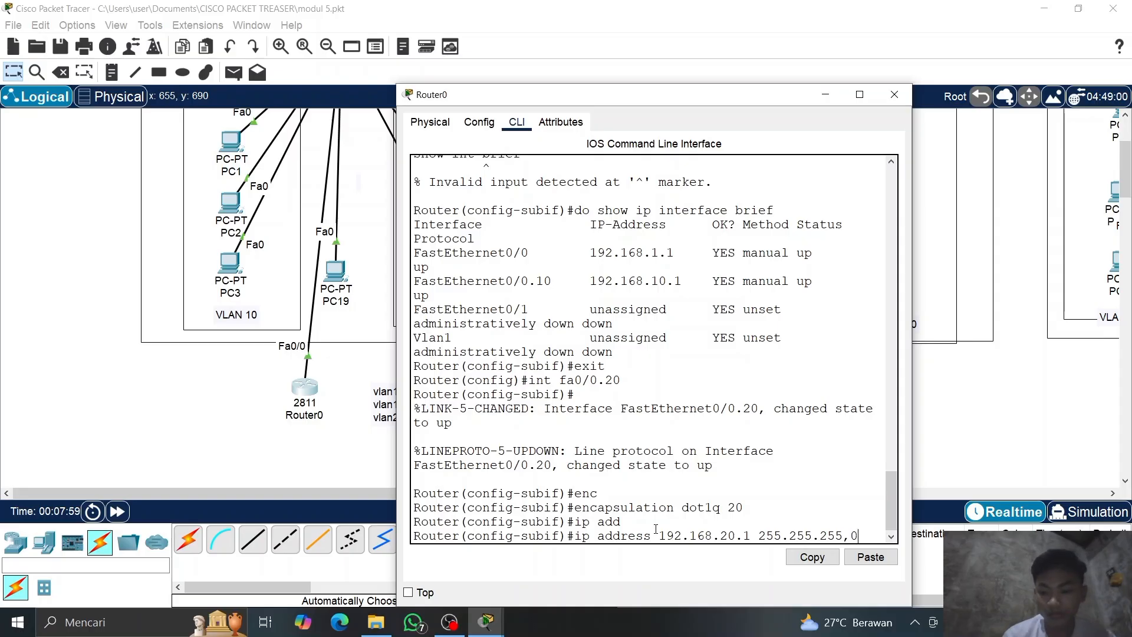
pyautogui.press('BackSpace')
pyautogui.press('BackSpace')
pyautogui.write('.0')
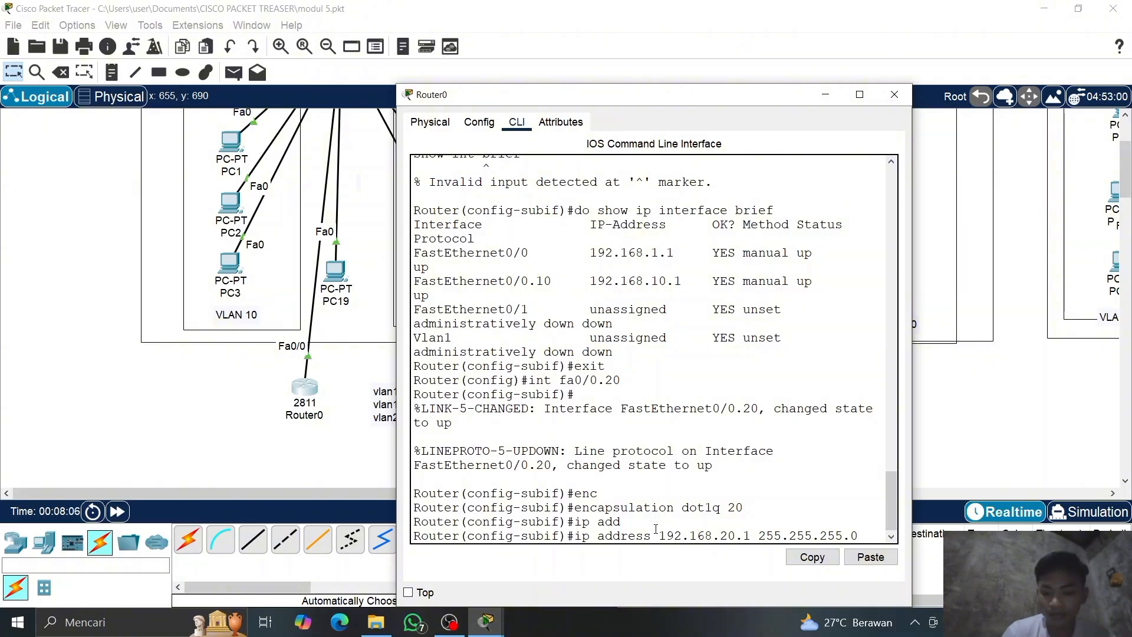
pyautogui.press('Return')
# - Check the router's interface addresses and status with "do show ip interface brief", and close the router's window
pyautogui.scroll(5, 655, 528)
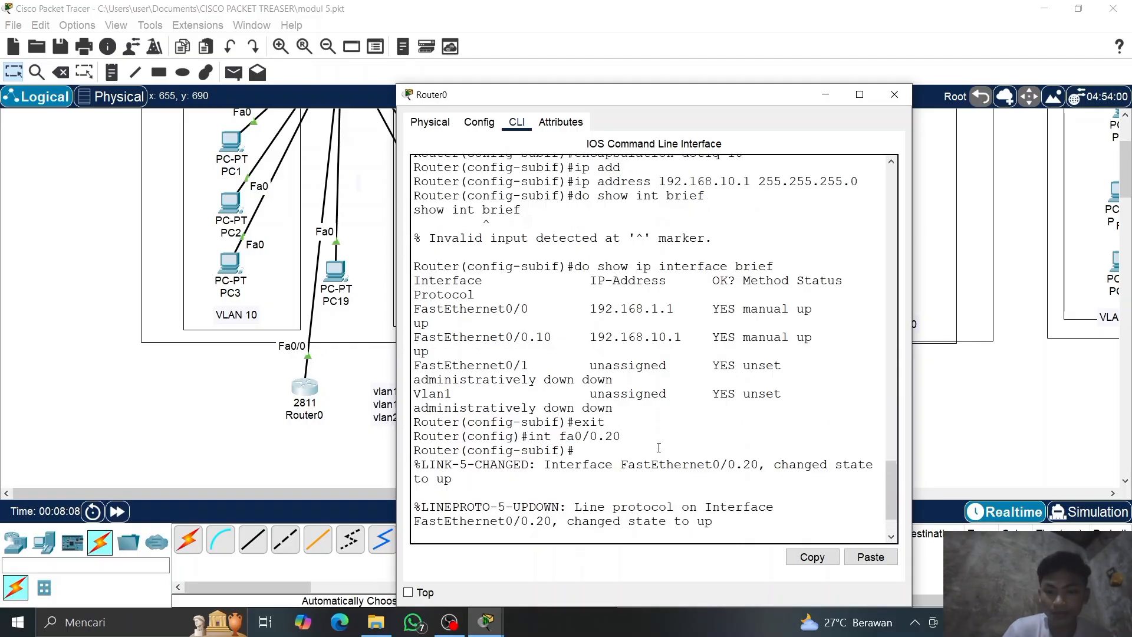
pyautogui.scroll(-5, 658, 448)
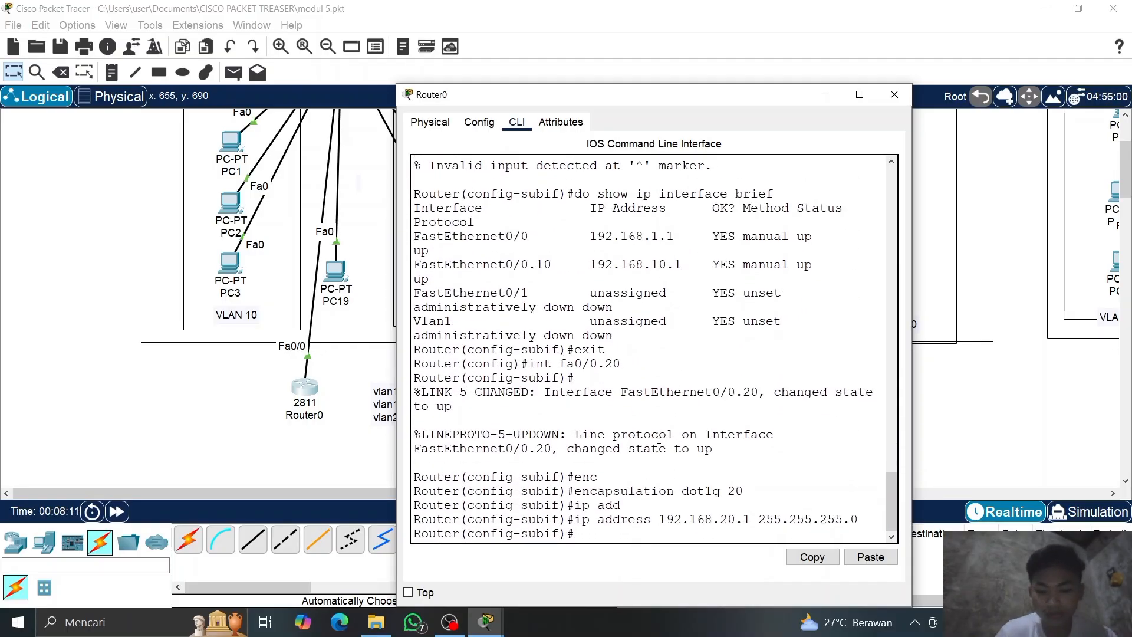
pyautogui.write('do sh')
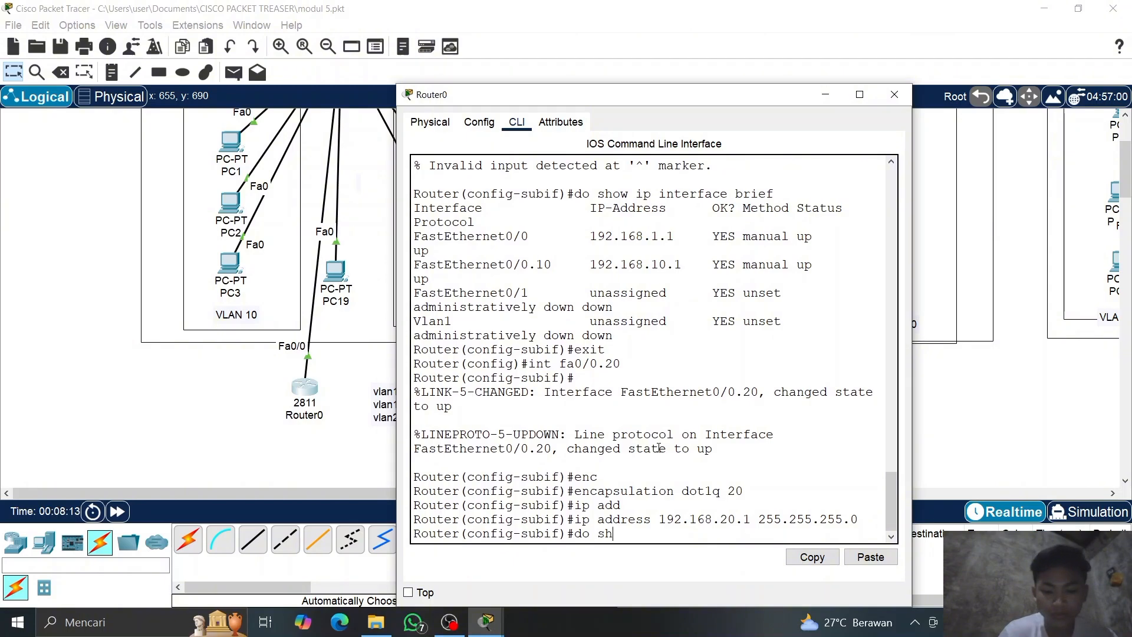
pyautogui.write('ow ip interface')
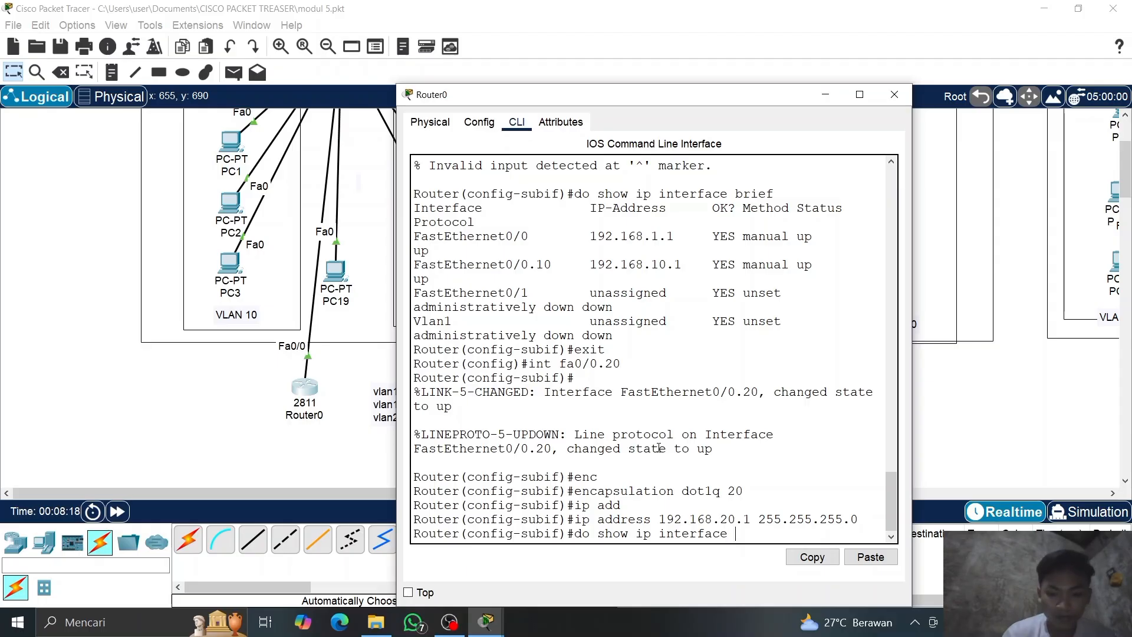
pyautogui.write(' brief')
pyautogui.press('Return')
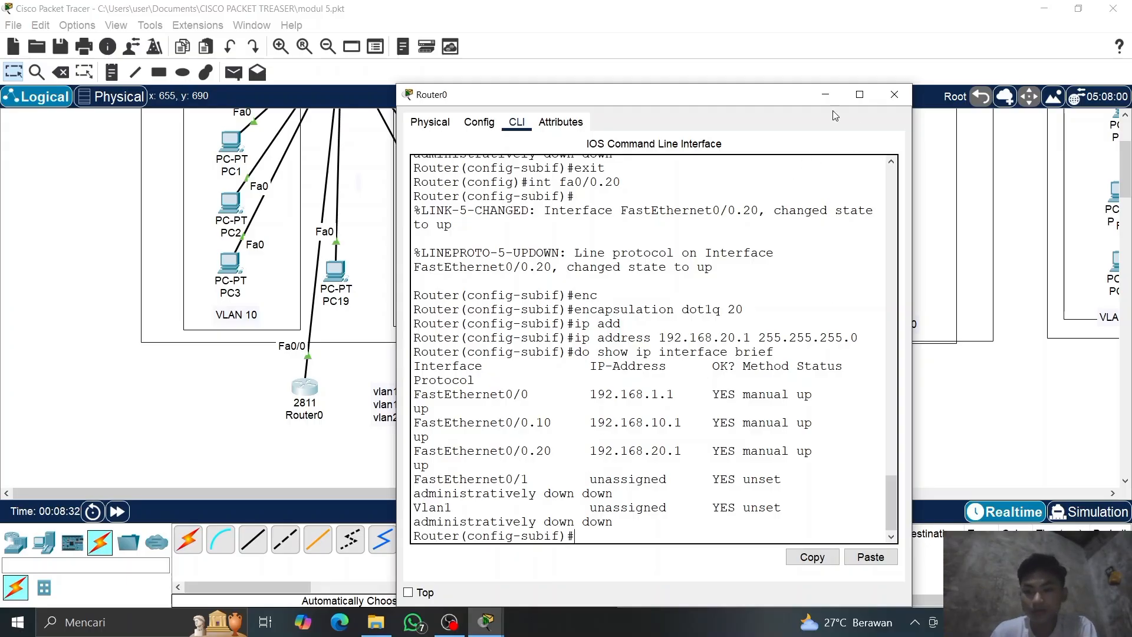
pyautogui.click(894, 94)
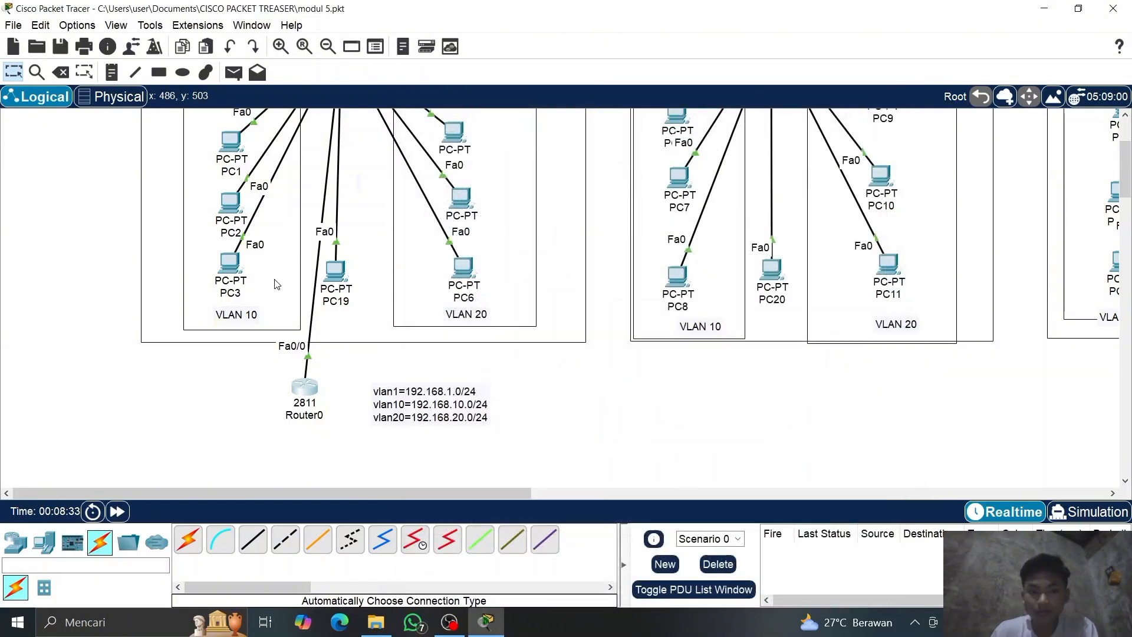
# - Set PC1's default gateway to 192.168.10.1 in its IP configuration
pyautogui.scroll(-5, 238, 304)
pyautogui.scroll(-5, 238, 304)
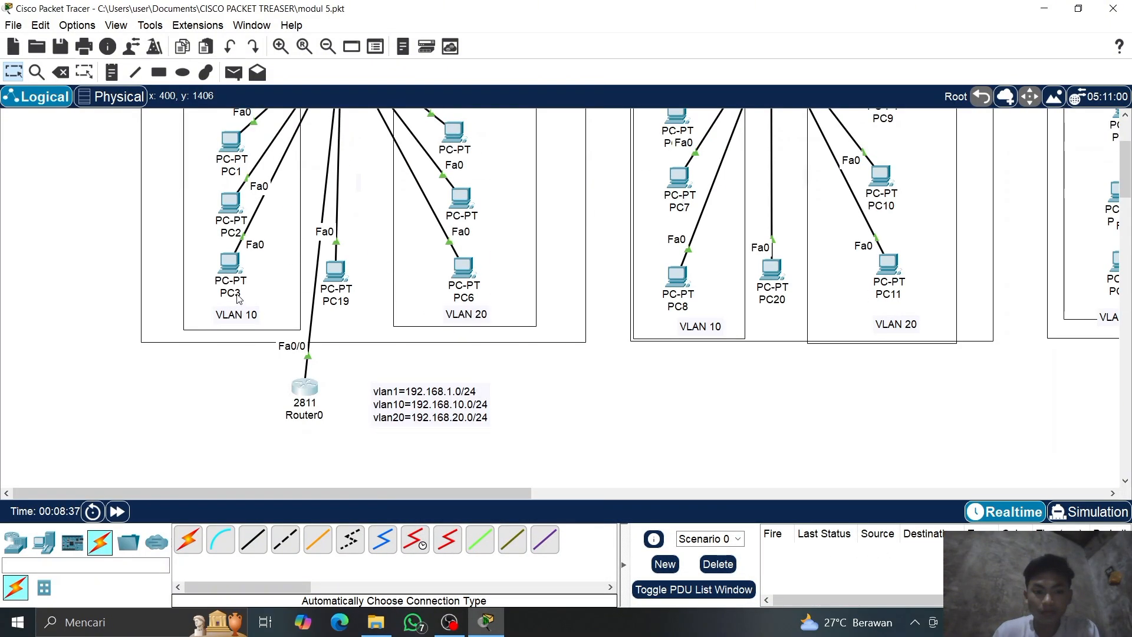
pyautogui.click(236, 146)
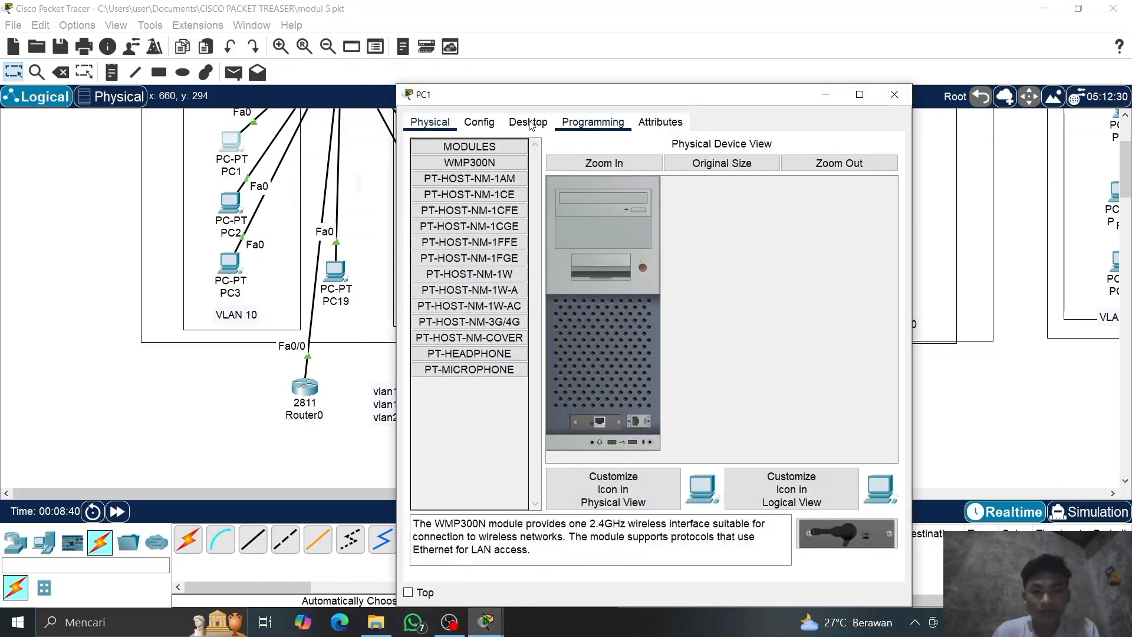
pyautogui.click(528, 123)
pyautogui.click(458, 175)
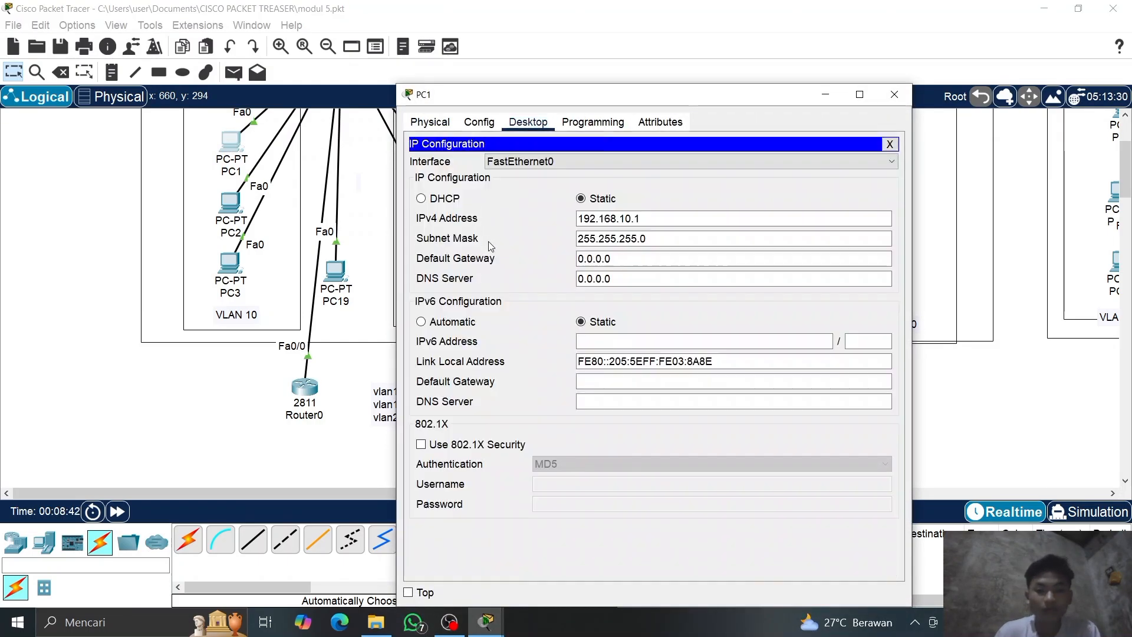
pyautogui.click(621, 258)
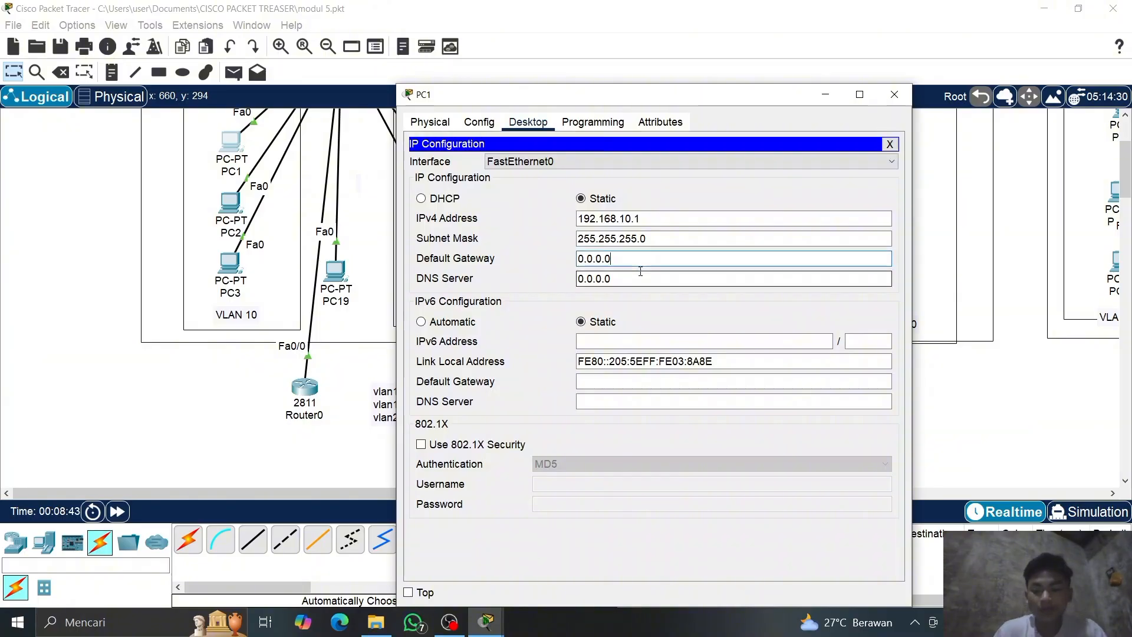
pyautogui.press('BackSpace')
pyautogui.press('BackSpace')
pyautogui.press('BackSpace')
pyautogui.press('BackSpace')
pyautogui.press('BackSpace')
pyautogui.press('BackSpace')
pyautogui.press('BackSpace')
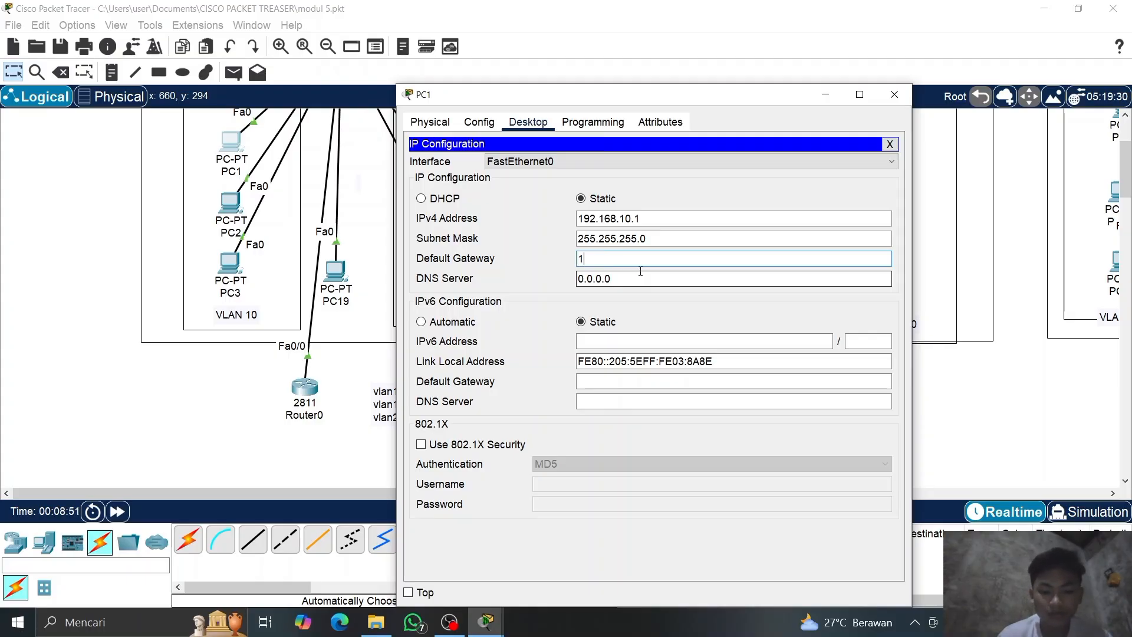
pyautogui.write('92.168')
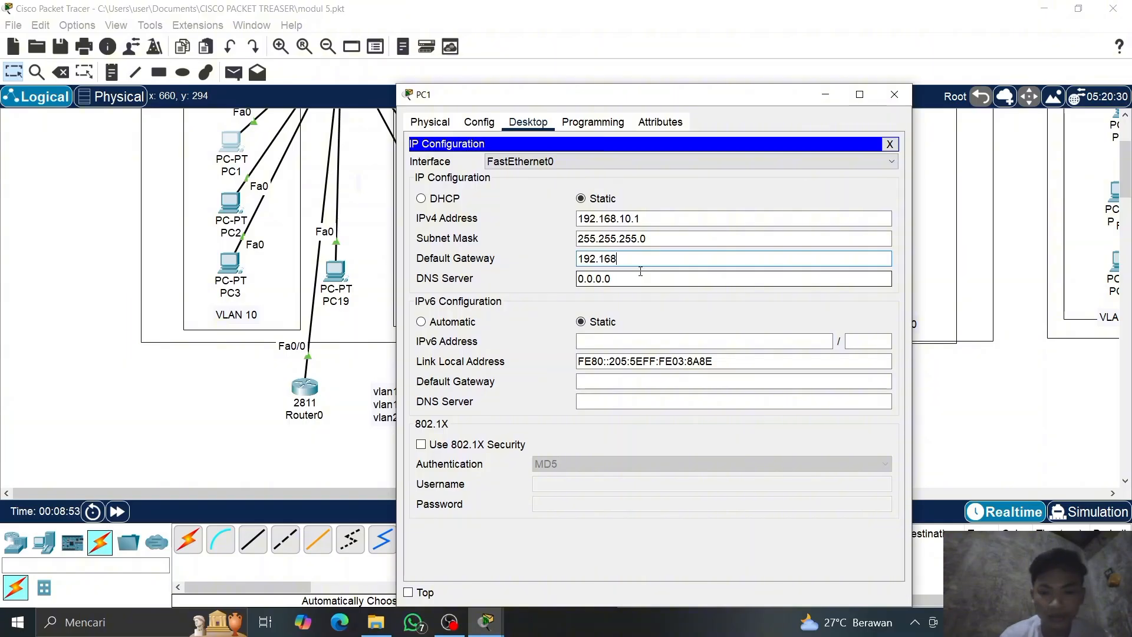
pyautogui.write('.10.1')
# - Change PC1's IPv4 address to 192.168.10.20 and close its window
pyautogui.click(664, 213)
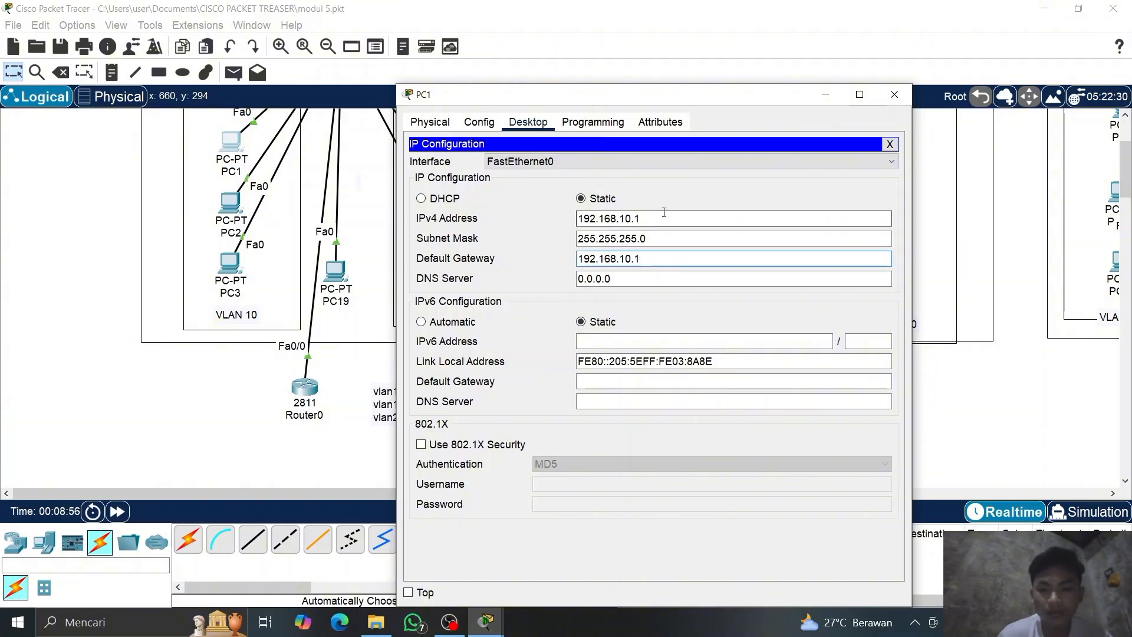
pyautogui.press('BackSpace')
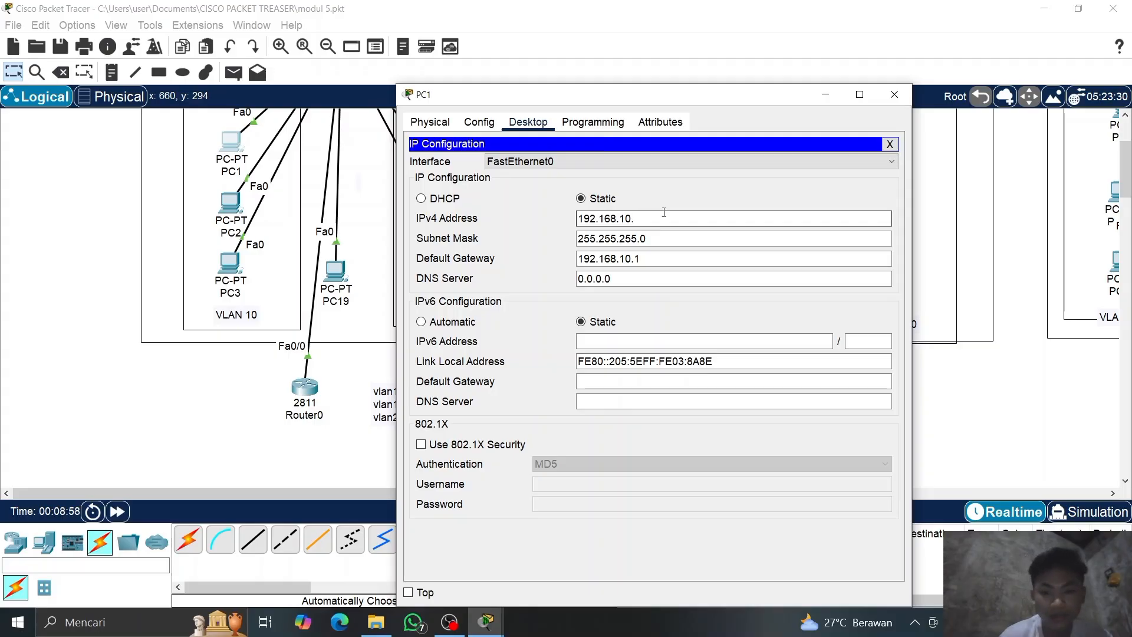
pyautogui.write('20')
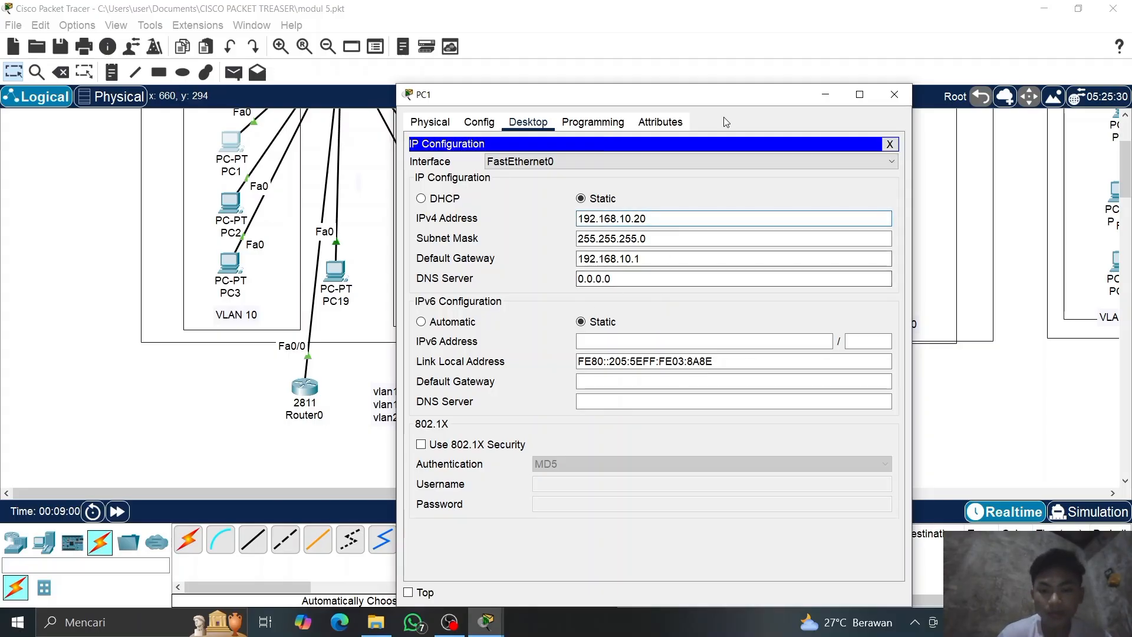
pyautogui.click(900, 95)
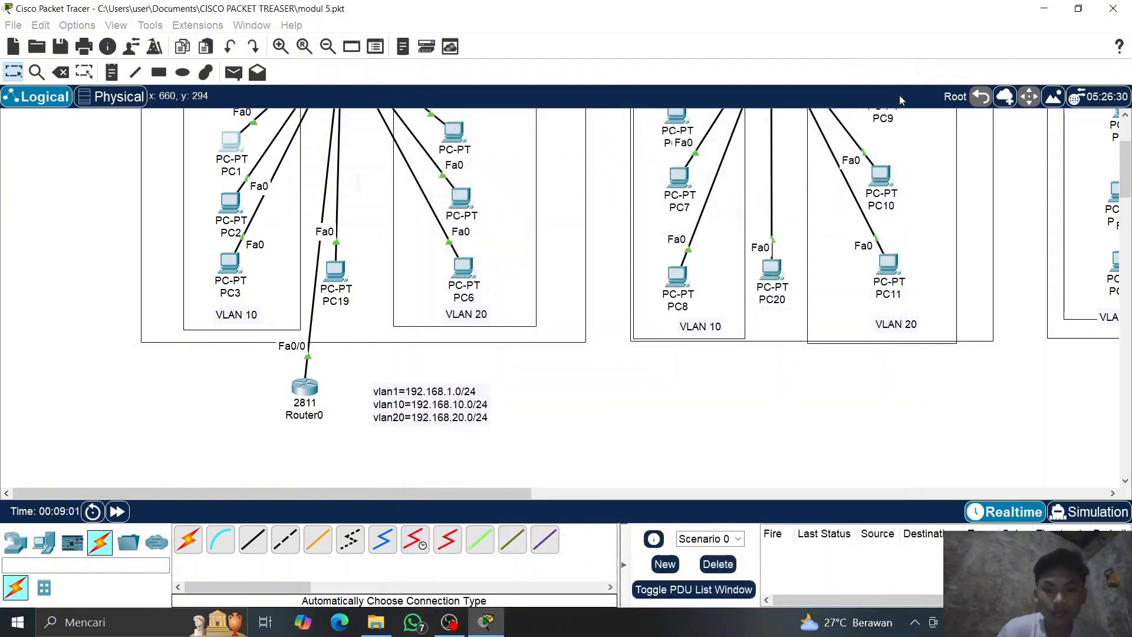
# - Set PC2's default gateway to 192.168.10.1 in its IP configuration
pyautogui.click(239, 211)
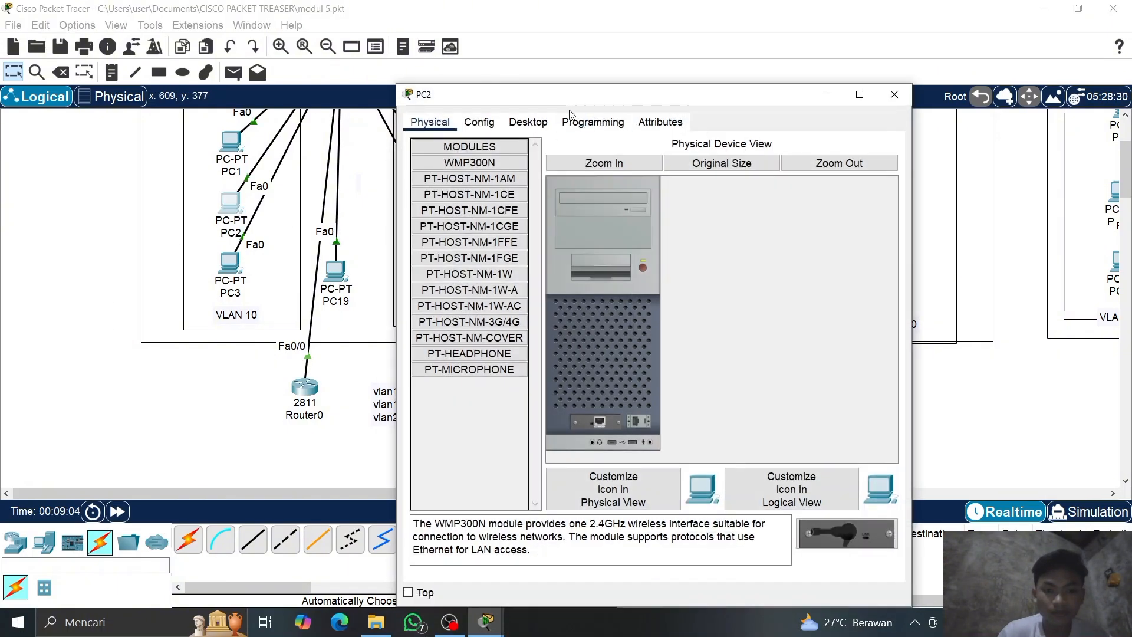
pyautogui.click(527, 123)
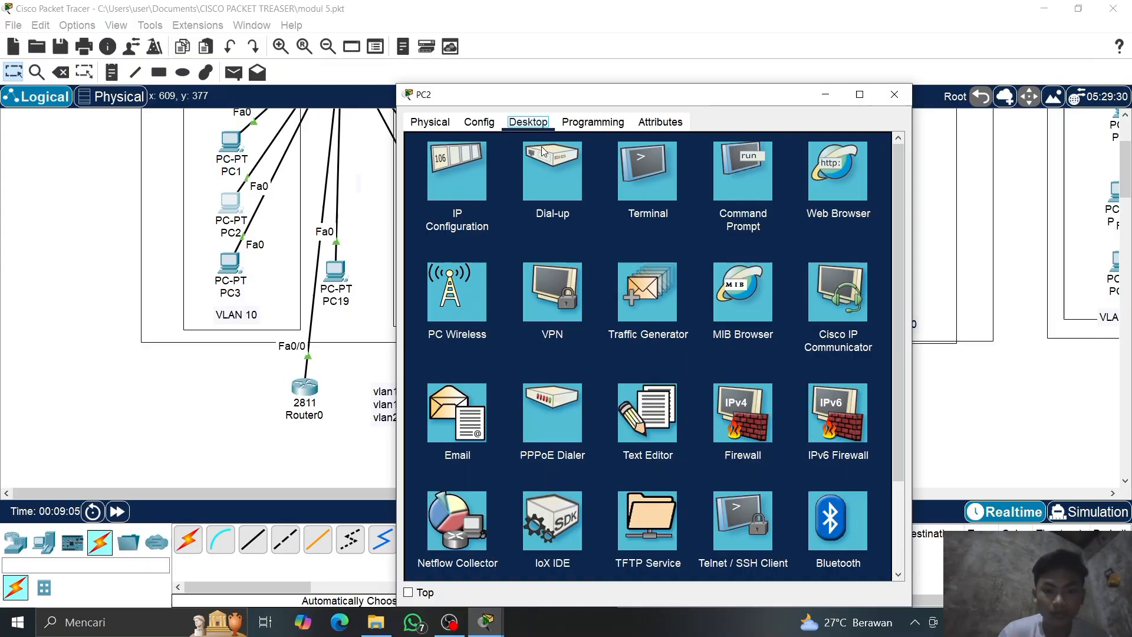
pyautogui.click(447, 158)
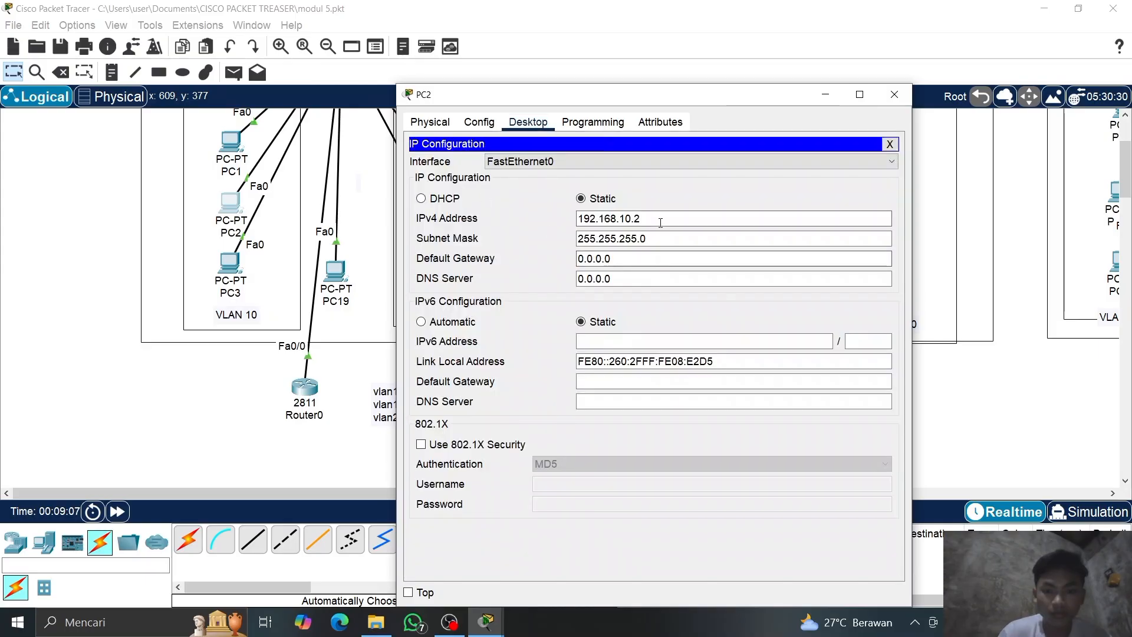
pyautogui.click(639, 263)
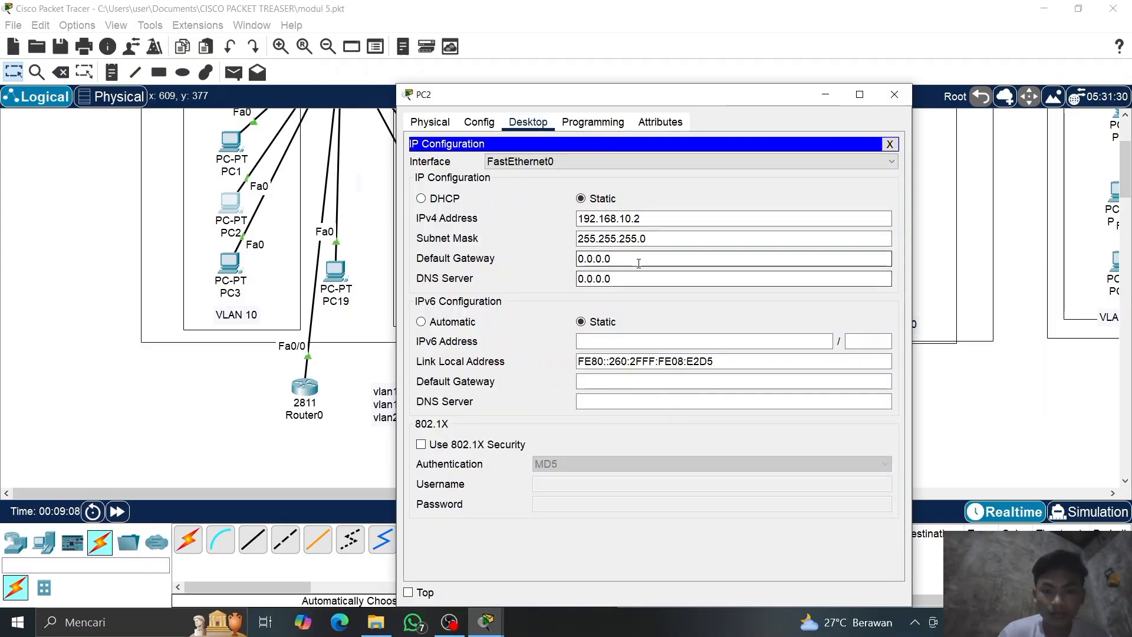
pyautogui.press('BackSpace')
pyautogui.press('BackSpace')
pyautogui.press('BackSpace')
pyautogui.press('BackSpace')
pyautogui.press('BackSpace')
pyautogui.press('BackSpace')
pyautogui.press('BackSpace')
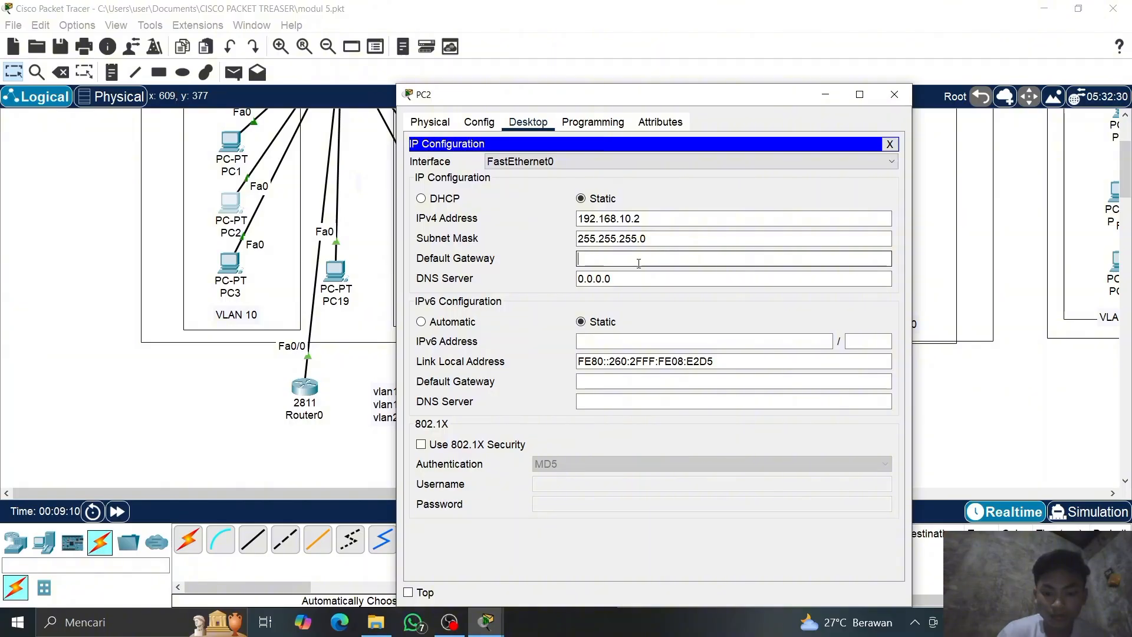
pyautogui.write('192.168')
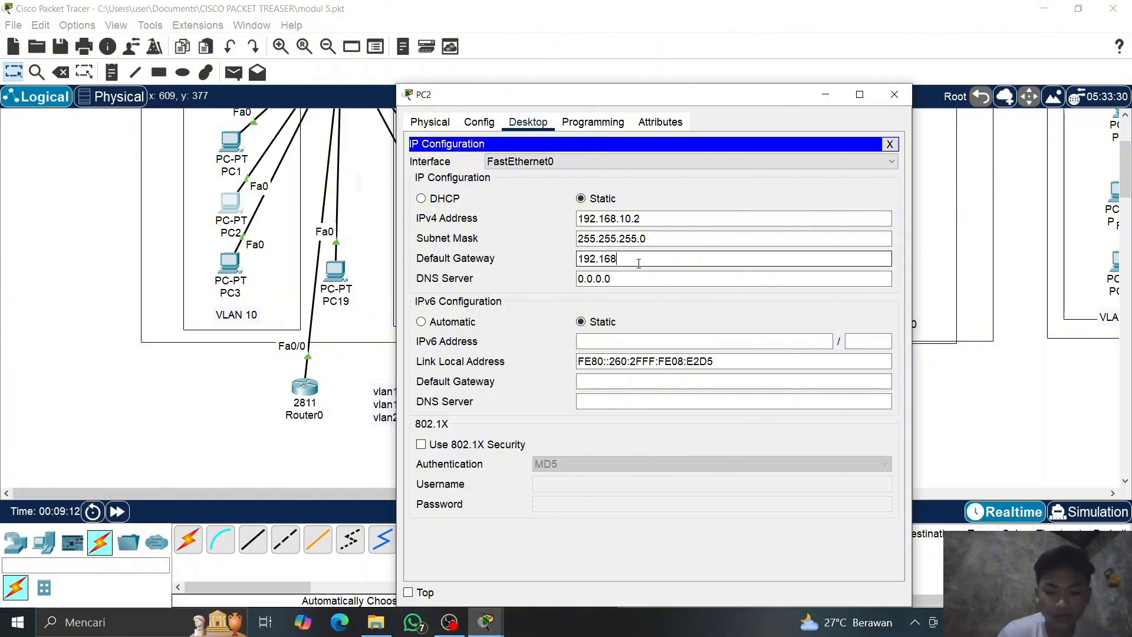
pyautogui.write('.10.1')
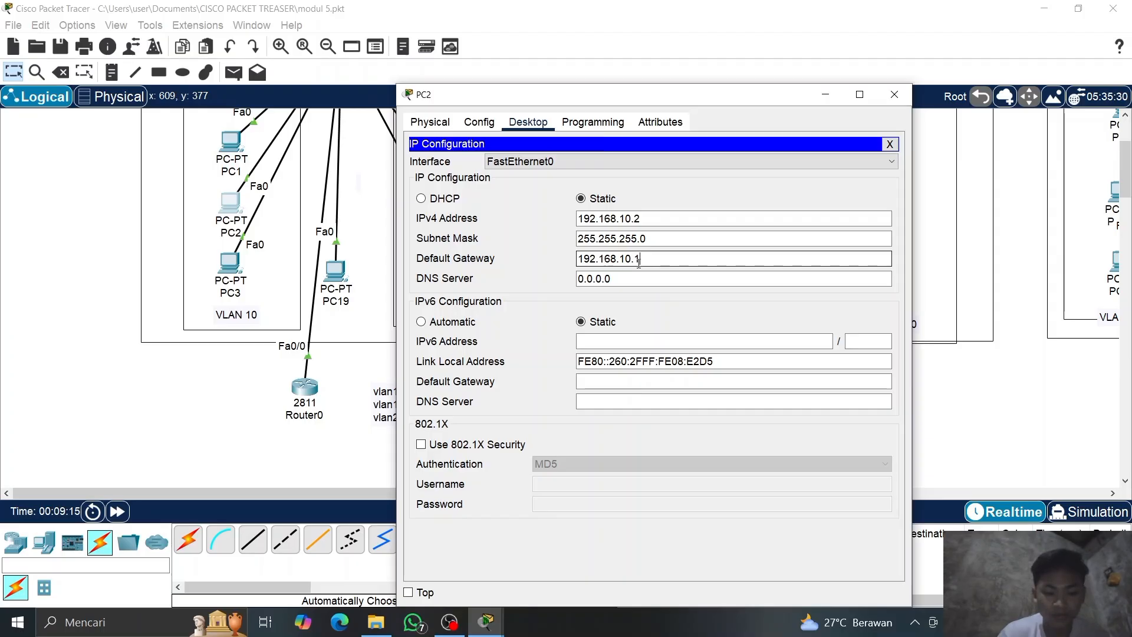
# - Return to PC2's IP configuration, select its default gateway address, and close PC2's window
pyautogui.hotkey('ctrl', 'Tab')
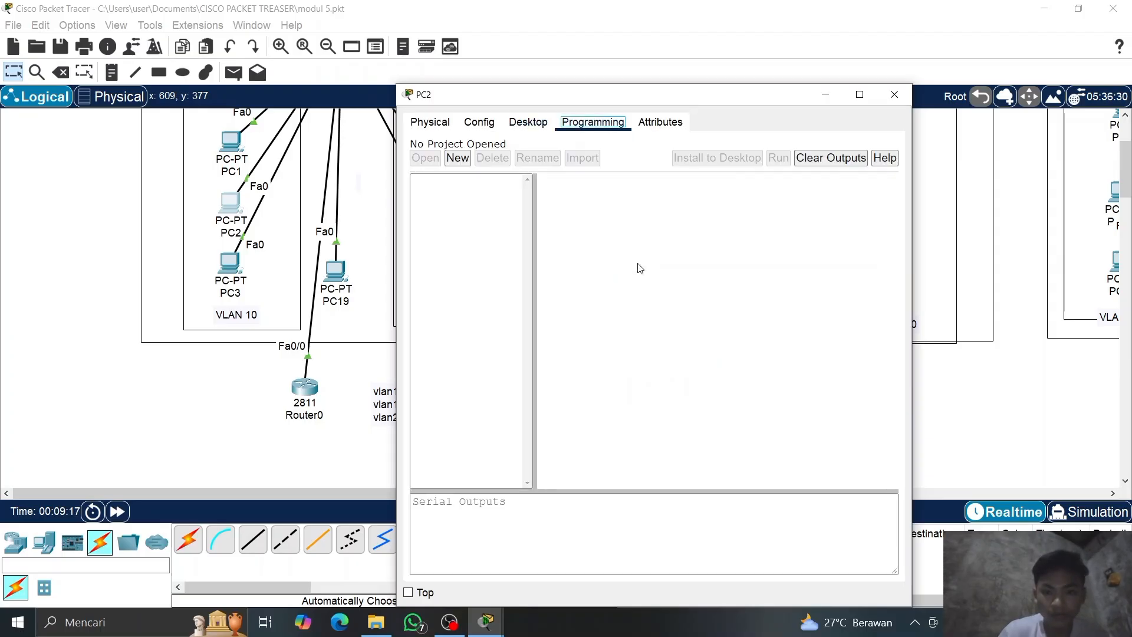
pyautogui.click(528, 121)
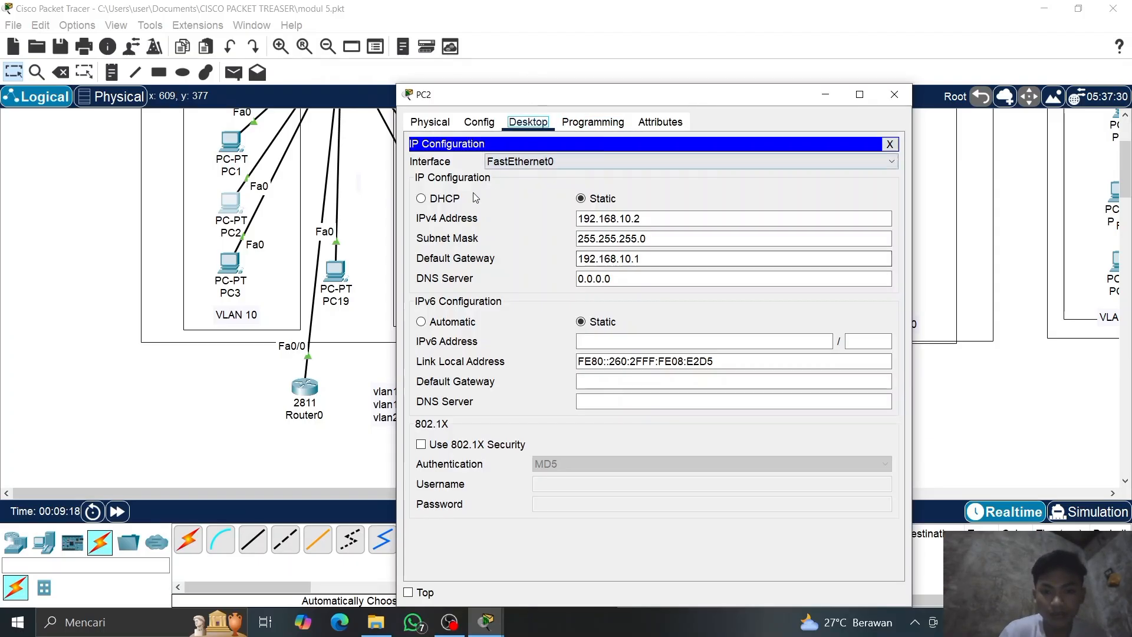
pyautogui.click(651, 258)
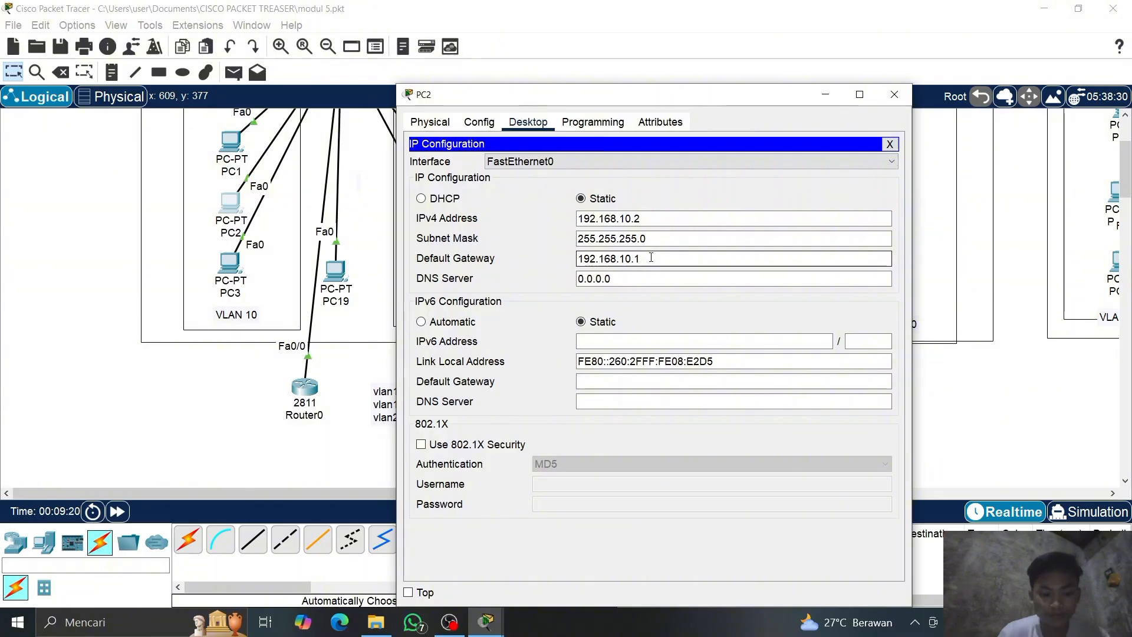
pyautogui.doubleClick(651, 258)
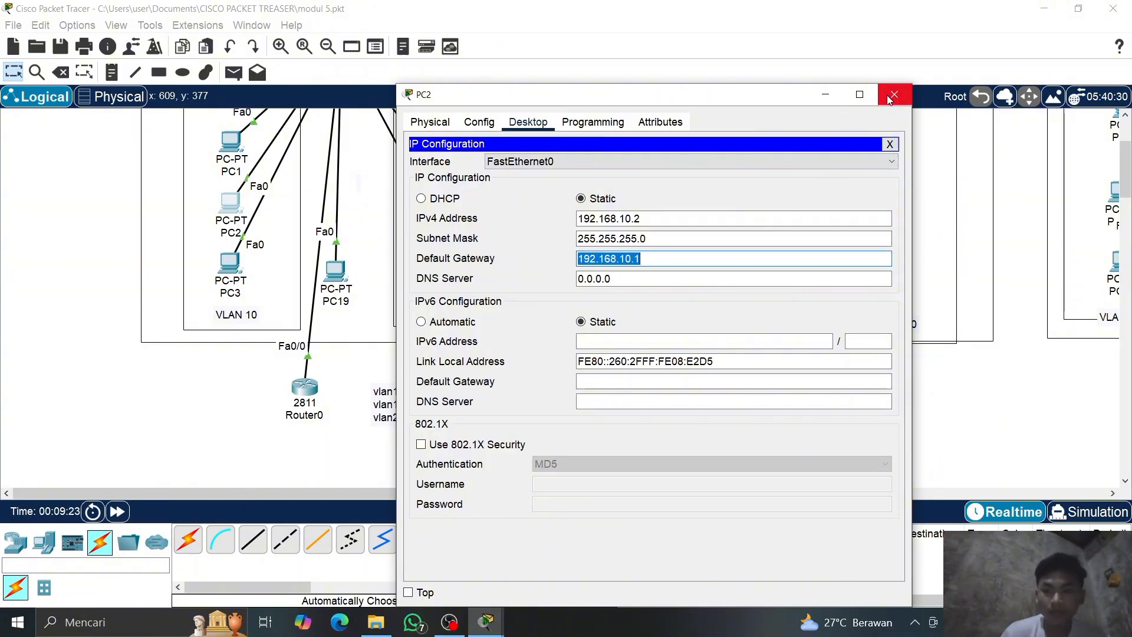
pyautogui.click(893, 95)
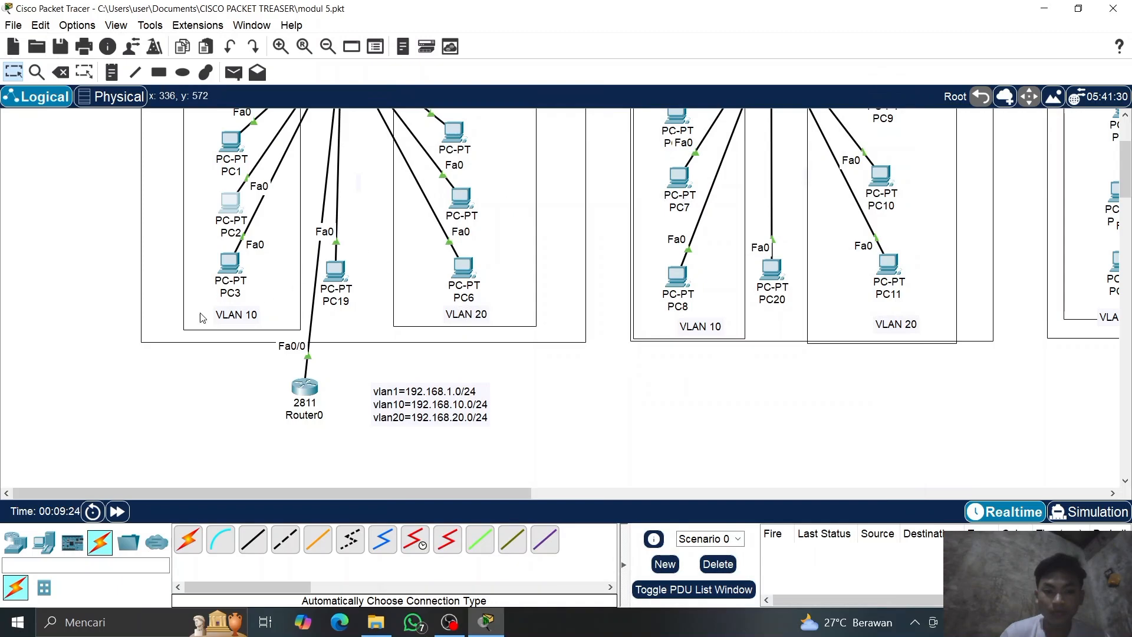
# - Set PC3's default gateway to 192.168.10.1 in its IP configuration and close its window
pyautogui.click(234, 275)
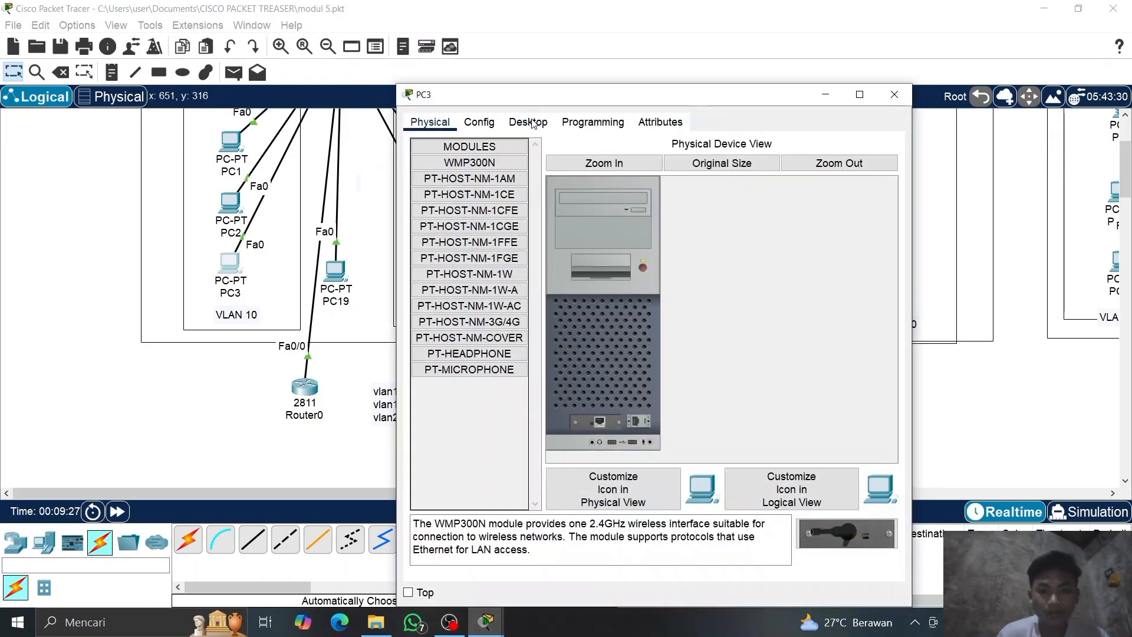
pyautogui.click(530, 120)
pyautogui.click(473, 195)
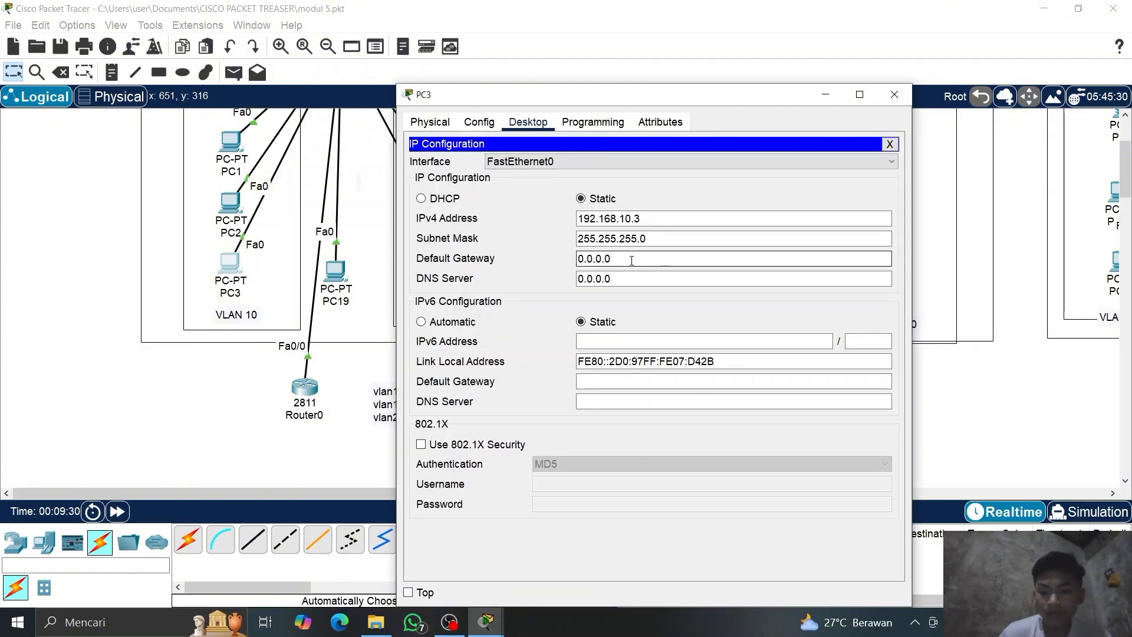
pyautogui.press('BackSpace')
pyautogui.press('BackSpace')
pyautogui.press('BackSpace')
pyautogui.press('BackSpace')
pyautogui.press('BackSpace')
pyautogui.press('BackSpace')
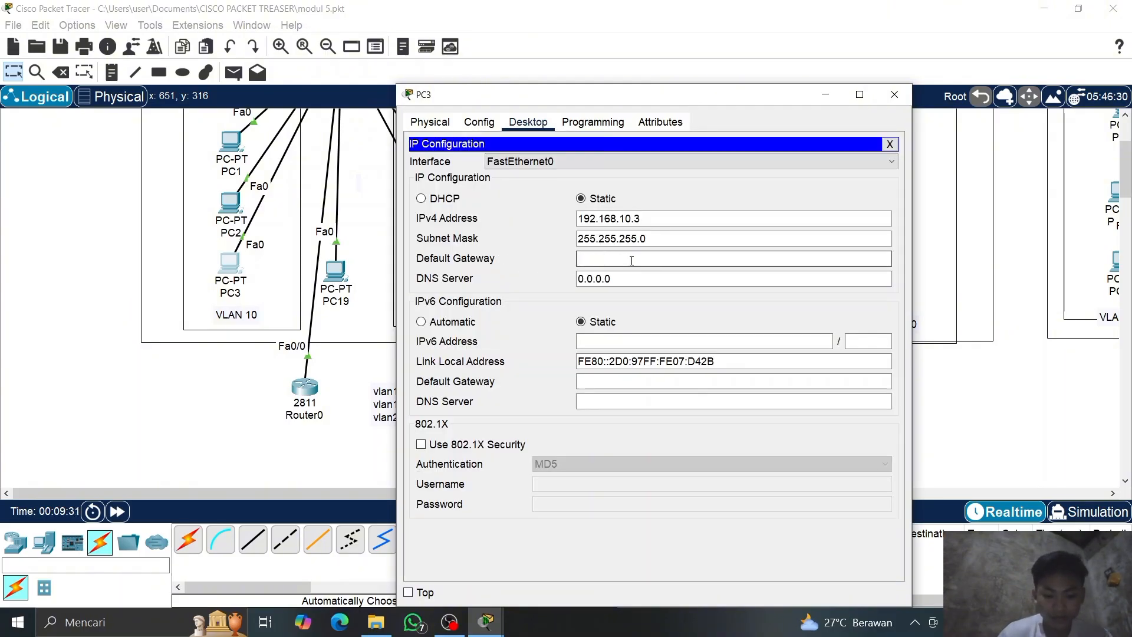
pyautogui.write('192.168.10.1')
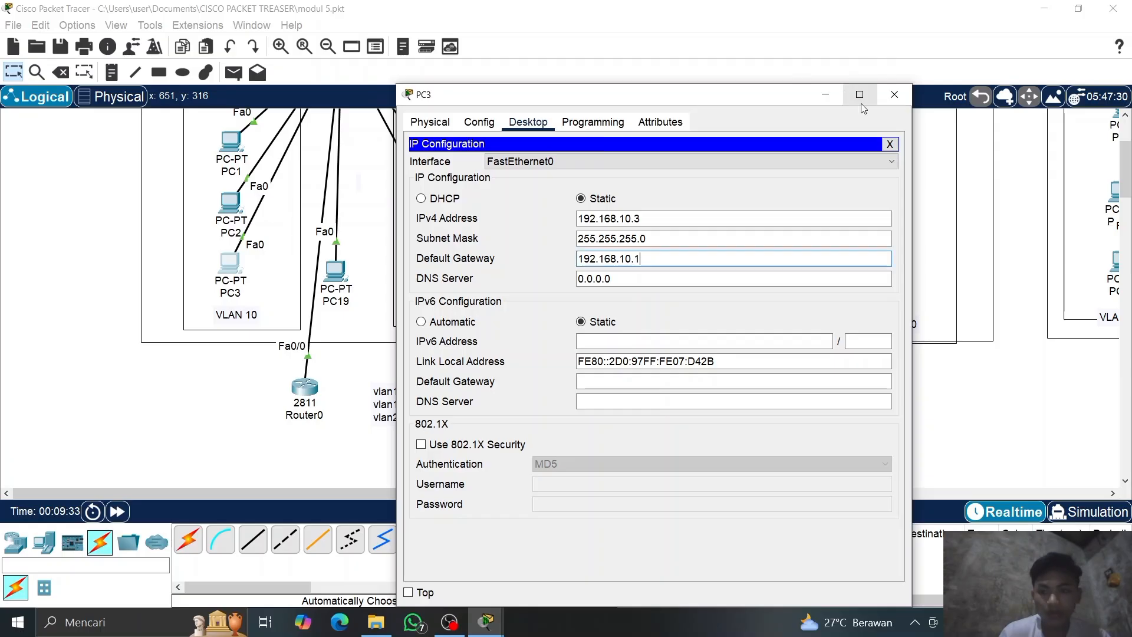
pyautogui.click(885, 95)
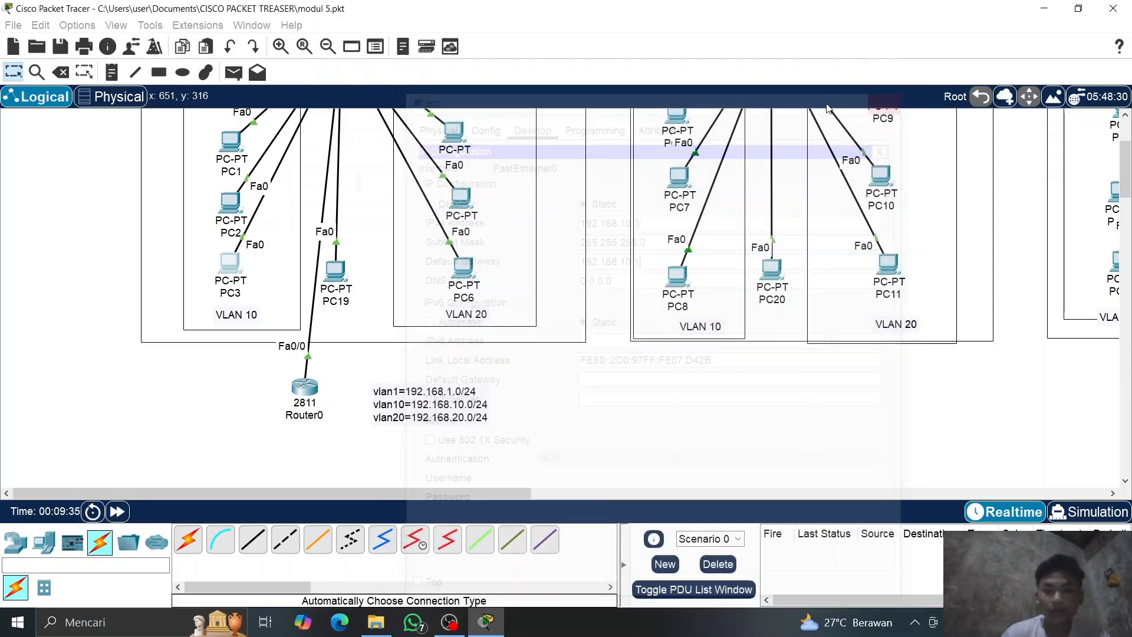
# - Change PC4's IPv4 address to 192.168.20.20 in its IP configuration
pyautogui.click(449, 132)
pyautogui.click(528, 158)
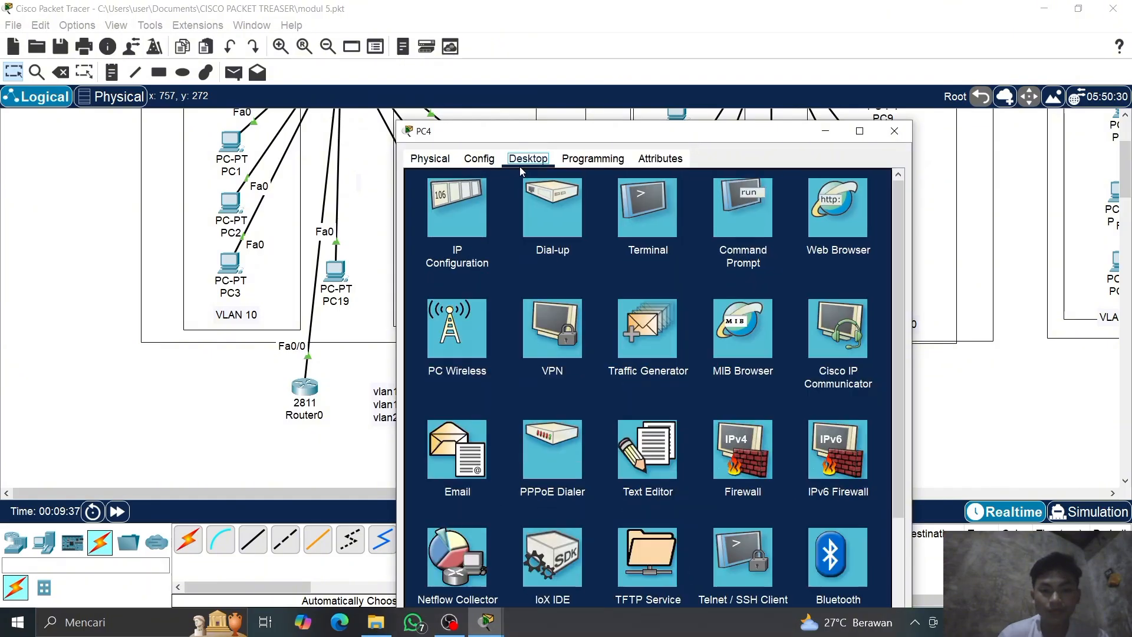
pyautogui.click(470, 203)
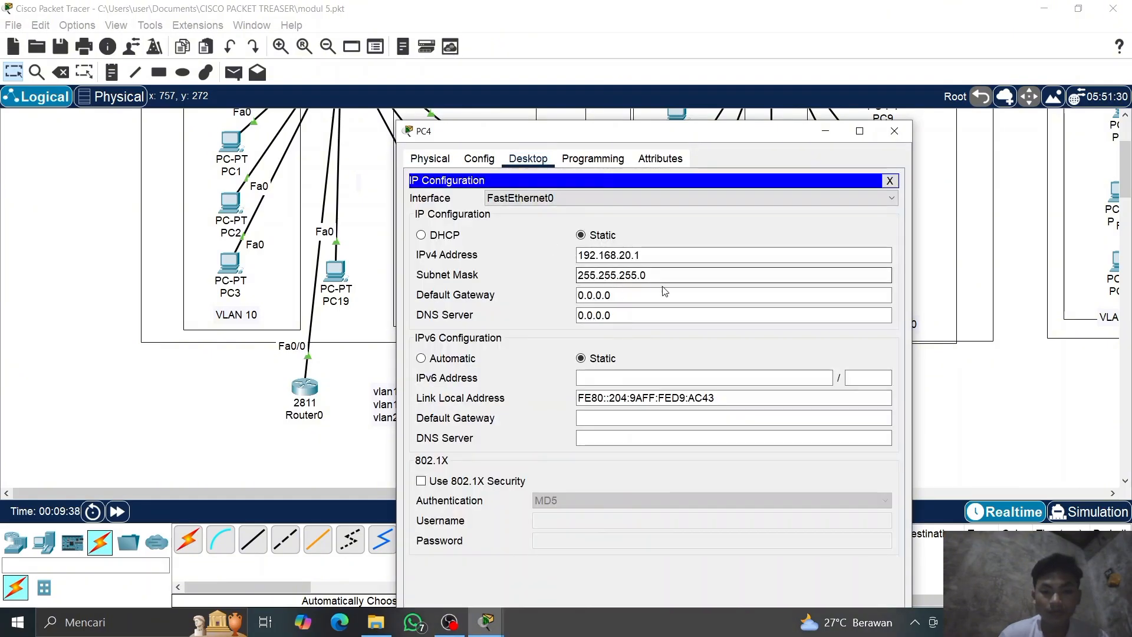
pyautogui.click(665, 256)
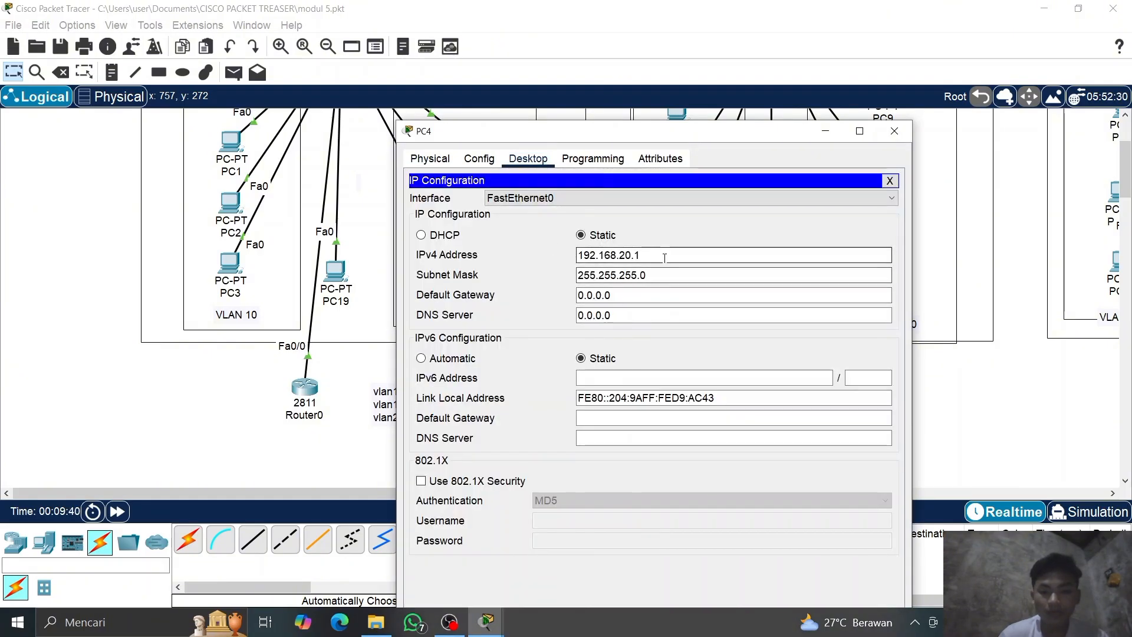
pyautogui.press('BackSpace')
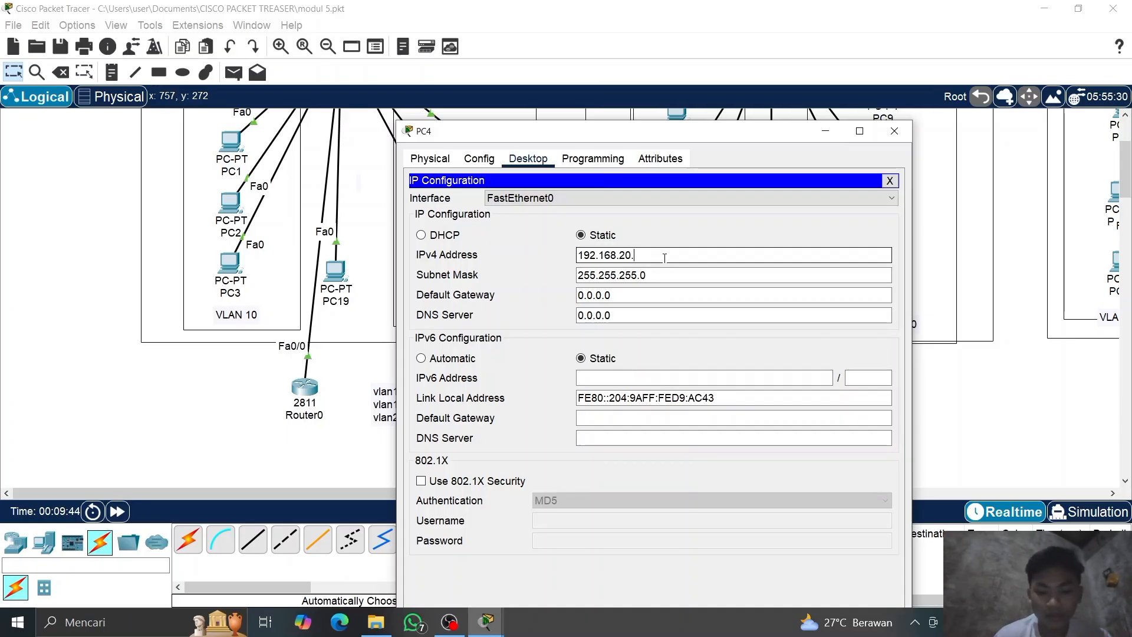
pyautogui.write('20')
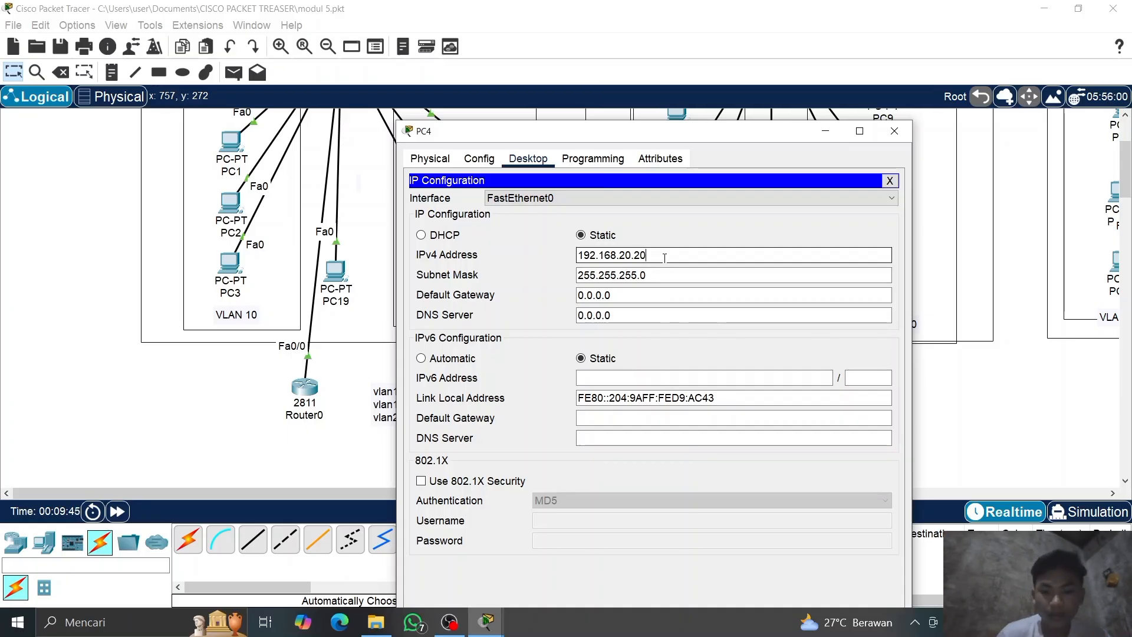
# - Set PC4's default gateway to 192.168.20.1
pyautogui.click(638, 297)
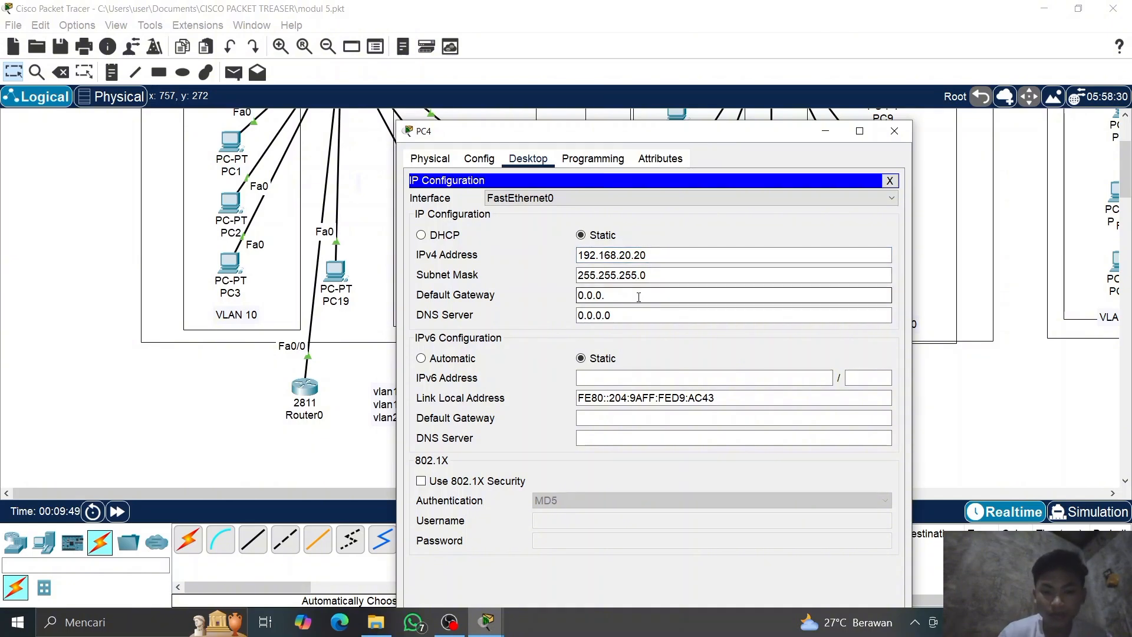
pyautogui.press('BackSpace')
pyautogui.press('BackSpace')
pyautogui.press('BackSpace')
pyautogui.press('BackSpace')
pyautogui.press('BackSpace')
pyautogui.press('BackSpace')
pyautogui.write('192')
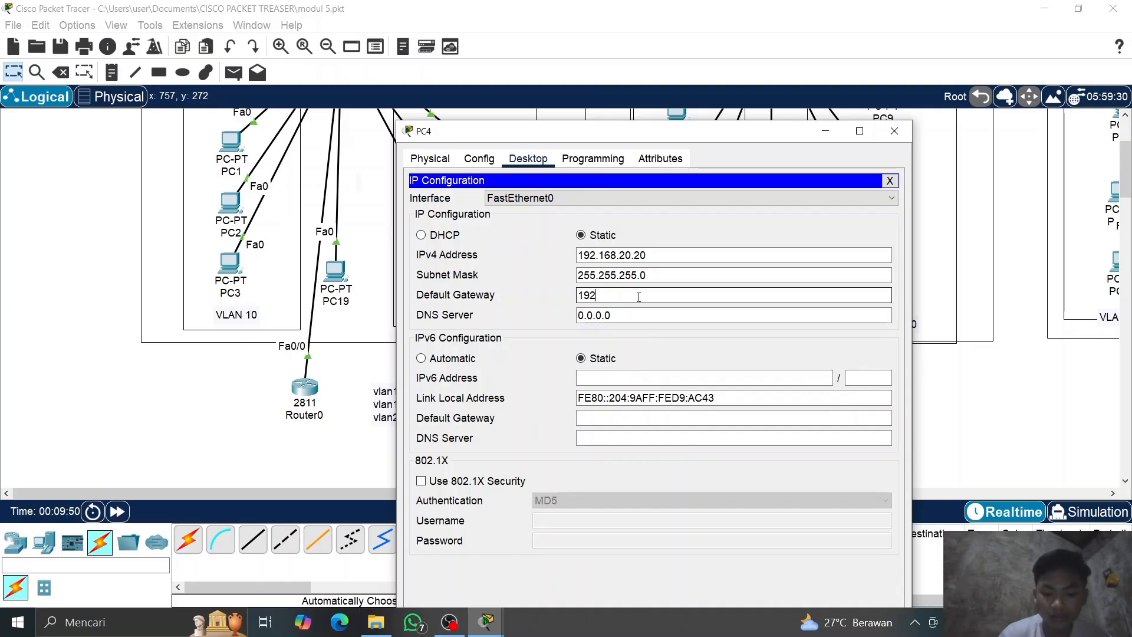
pyautogui.write('.168.20.1')
# - Copy PC4's default gateway address and close its window
pyautogui.doubleClick(640, 296)
pyautogui.hotkey('ctrl', 'c')
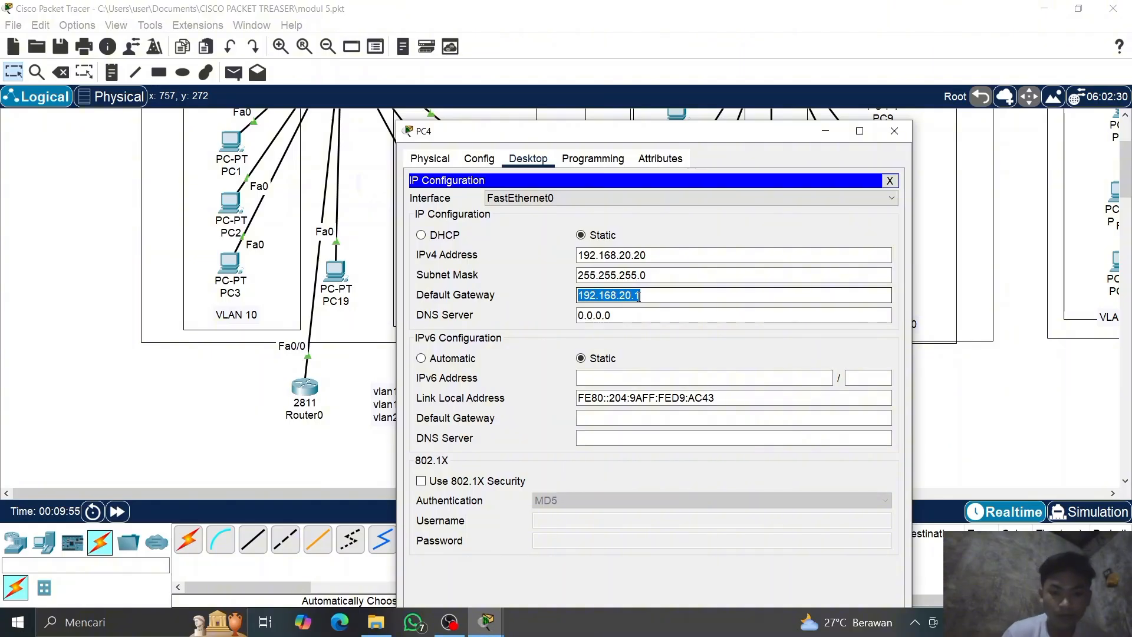
pyautogui.click(639, 296)
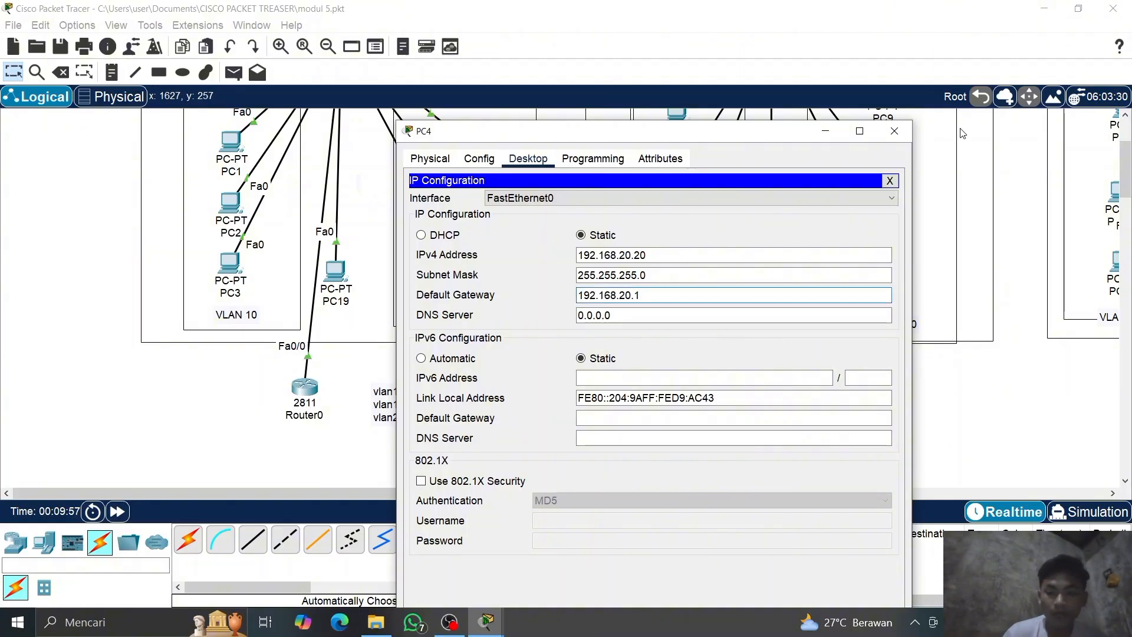
pyautogui.moveTo(800, 133); pyautogui.dragTo(743, 134)
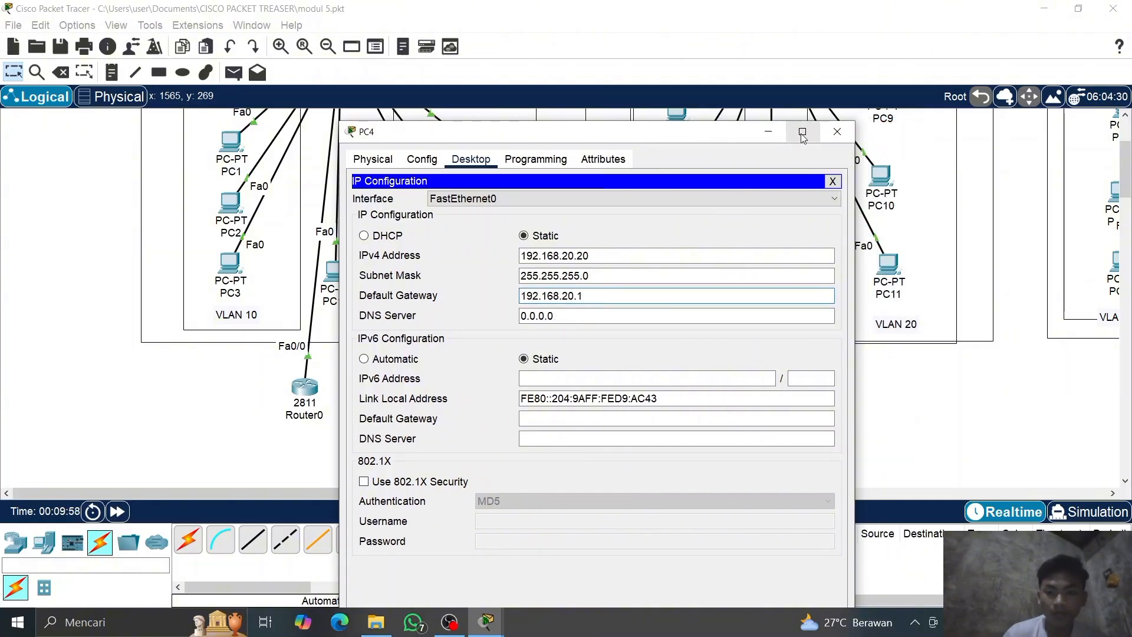
pyautogui.click(836, 135)
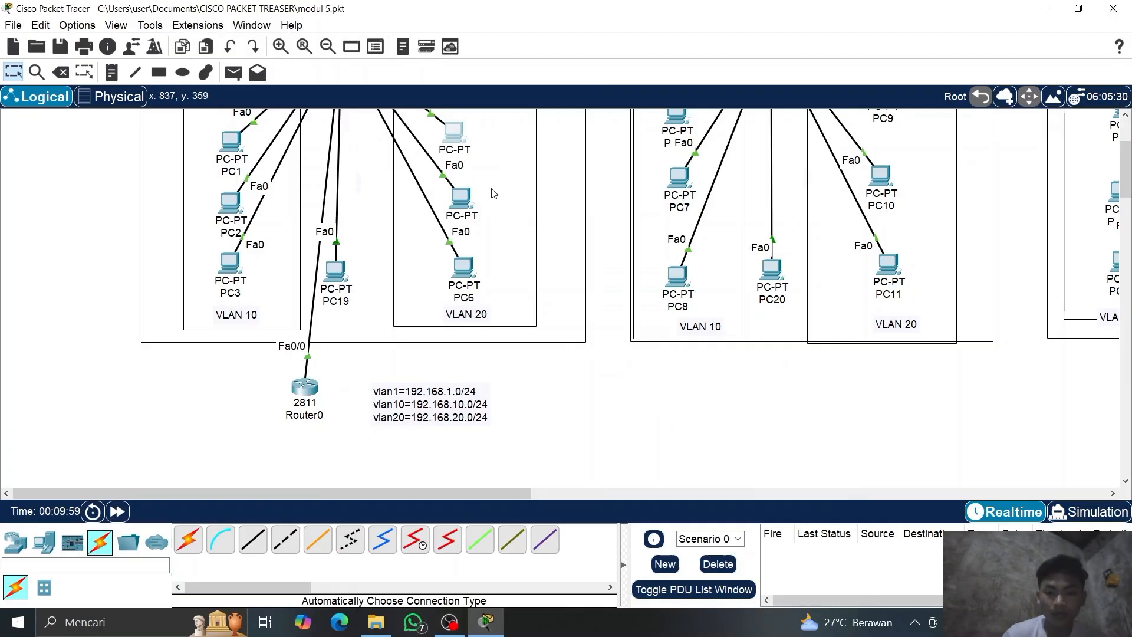
# - Set PC5's default gateway to 192.168.20.1 in its IP configuration and close its window
pyautogui.click(466, 202)
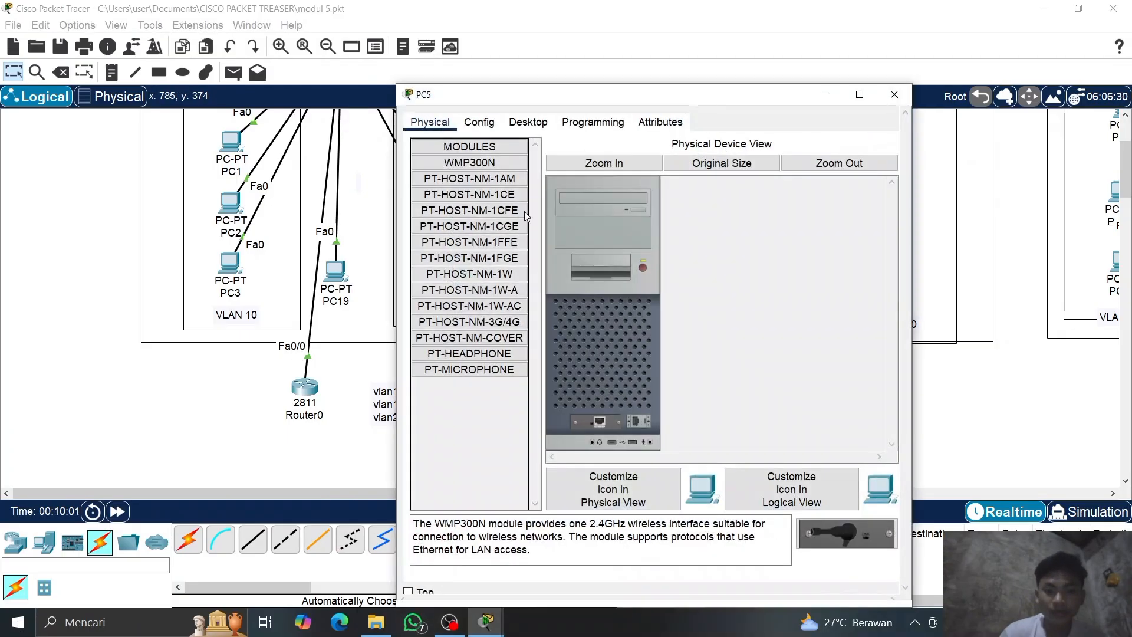
pyautogui.click(527, 122)
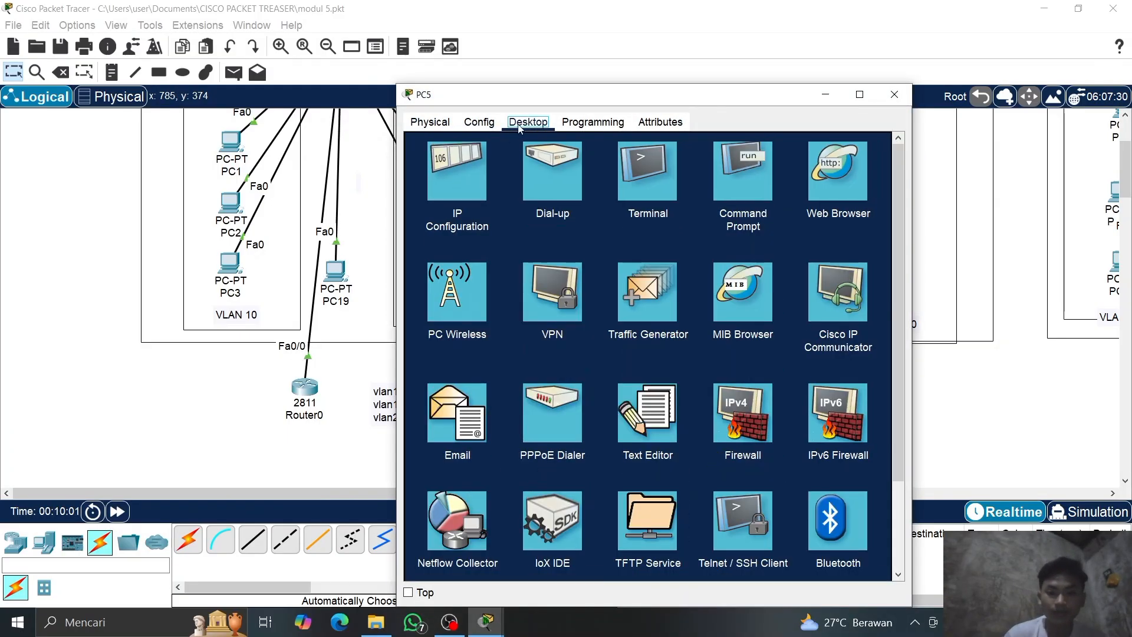
pyautogui.click(479, 166)
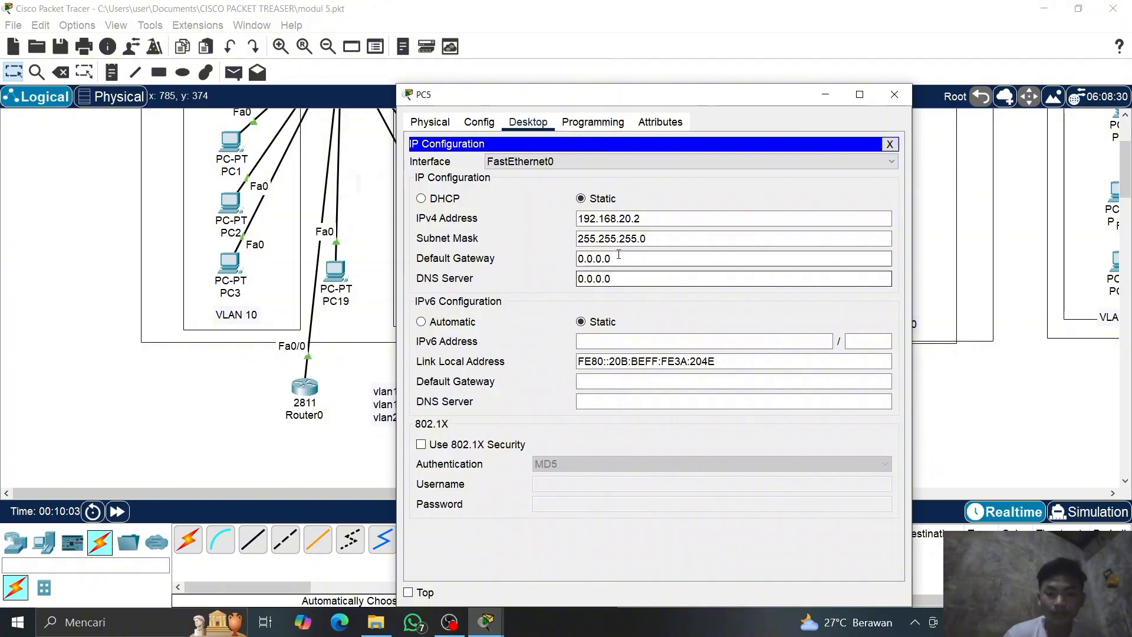
pyautogui.click(618, 257)
pyautogui.press('BackSpace')
pyautogui.press('BackSpace')
pyautogui.press('BackSpace')
pyautogui.press('BackSpace')
pyautogui.press('BackSpace')
pyautogui.press('BackSpace')
pyautogui.press('BackSpace')
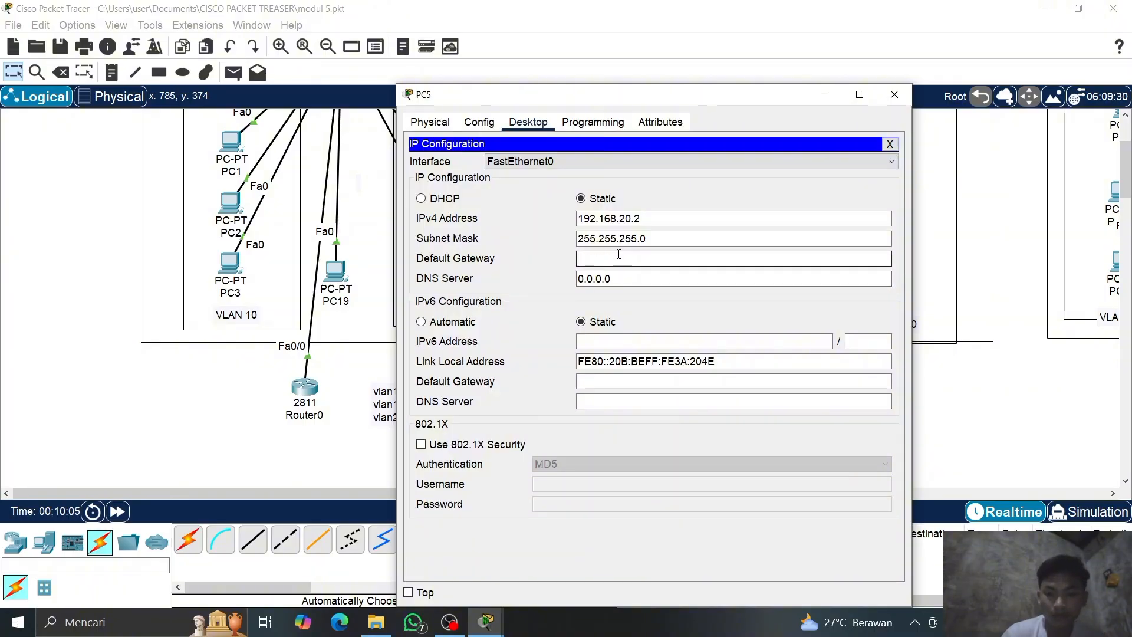
pyautogui.write('192.168.20.1')
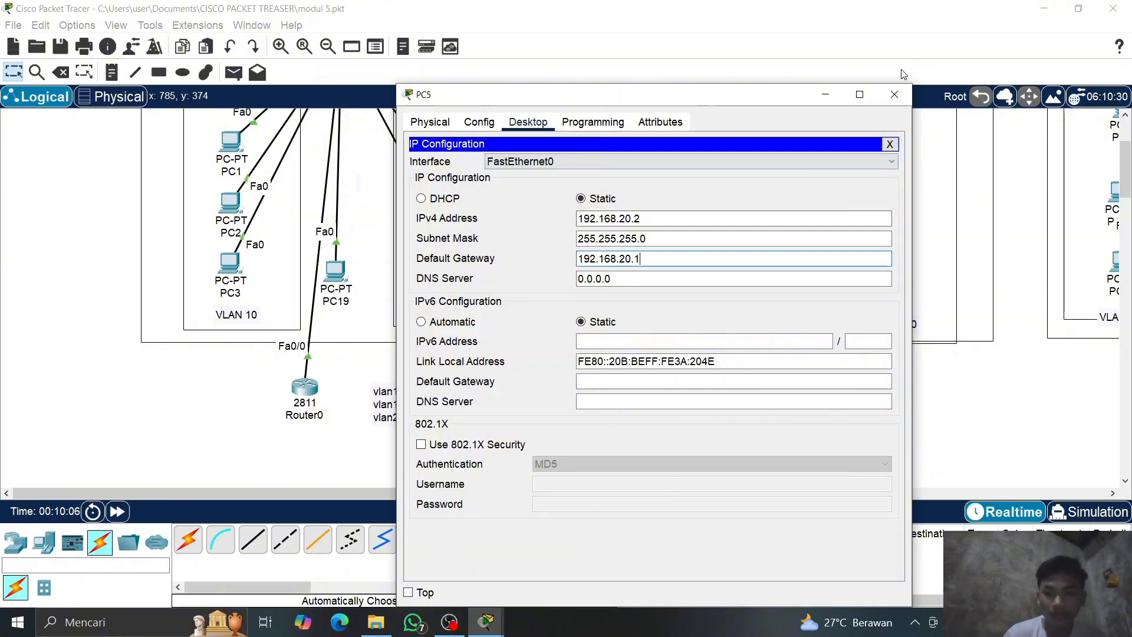
pyautogui.click(895, 95)
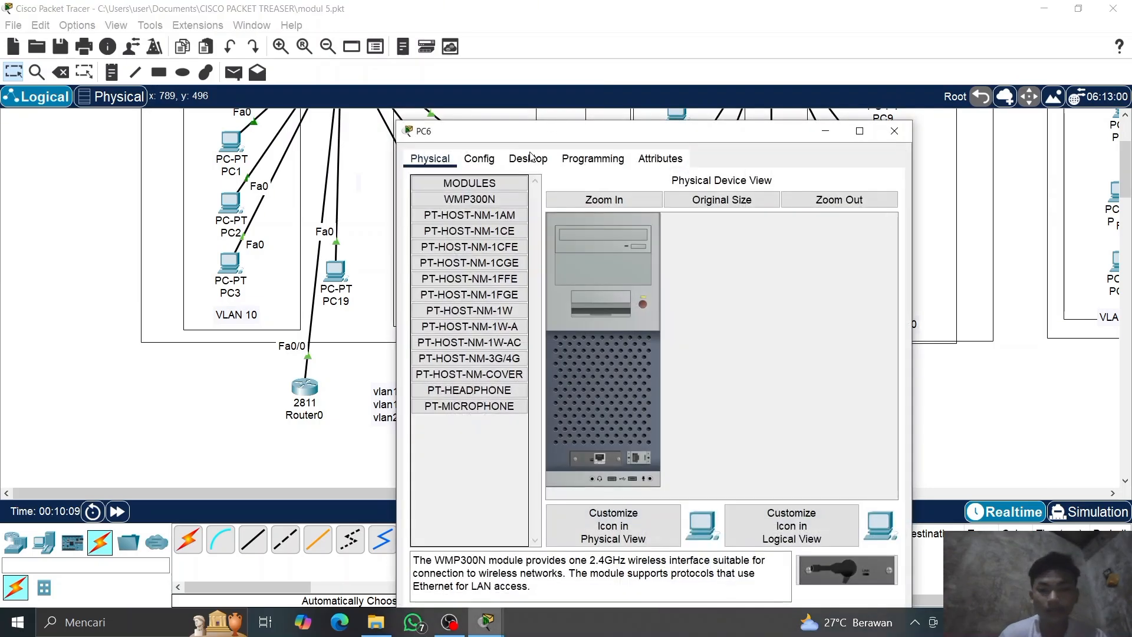
# - Set PC6's default gateway to 192.168.20.1 in its IP configuration and close its window
pyautogui.click(529, 158)
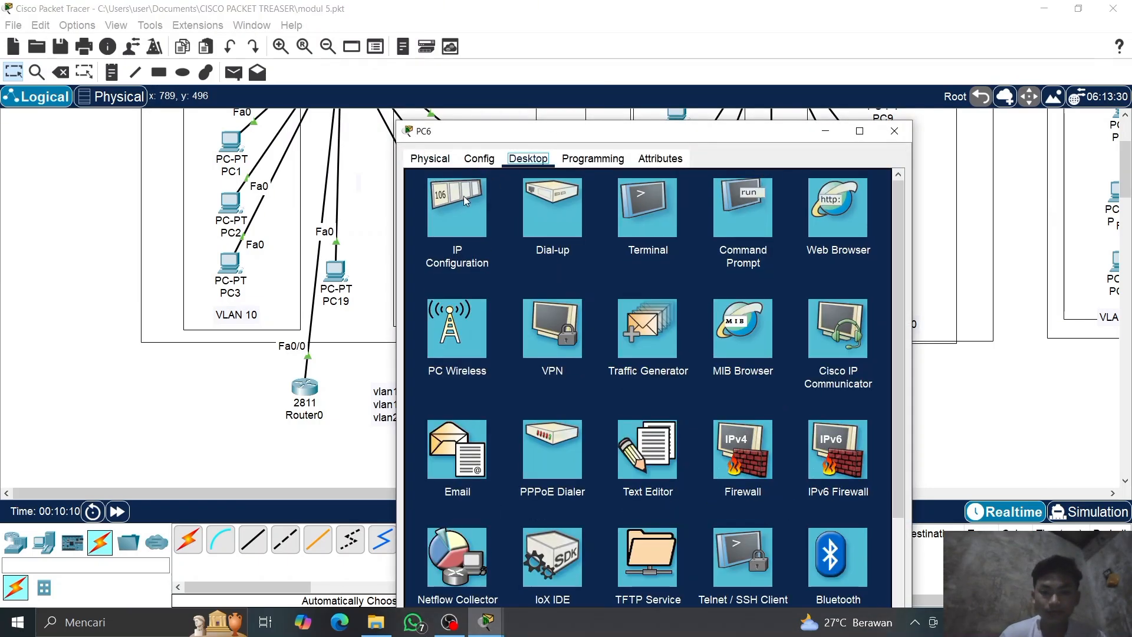
pyautogui.click(479, 280)
pyautogui.click(622, 296)
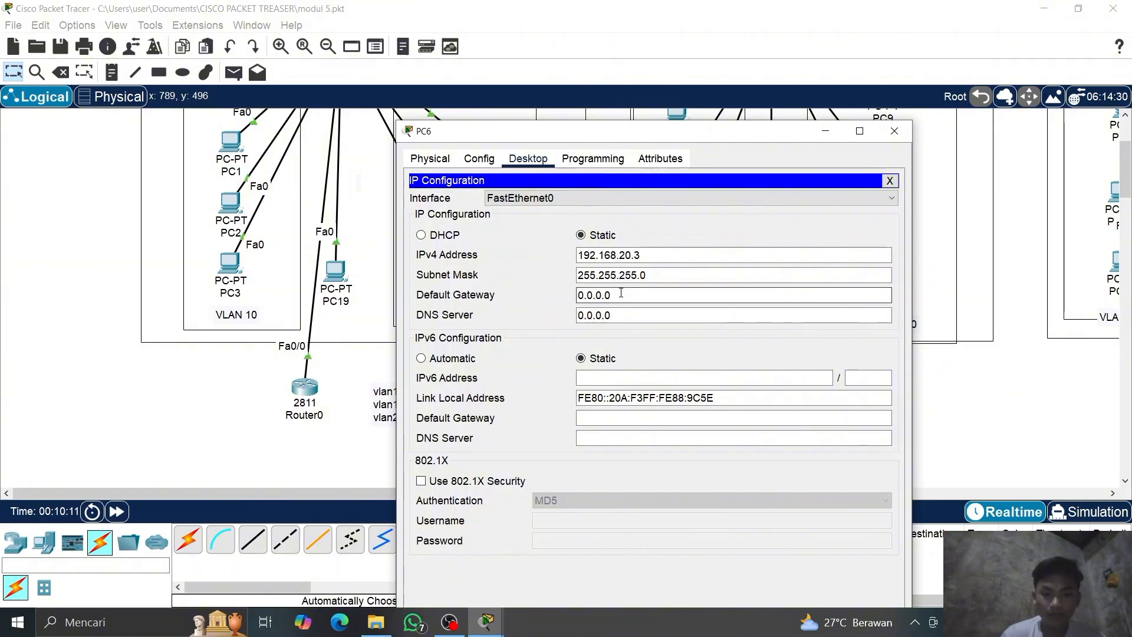
pyautogui.press('BackSpace')
pyautogui.press('BackSpace')
pyautogui.press('BackSpace')
pyautogui.press('BackSpace')
pyautogui.press('BackSpace')
pyautogui.press('BackSpace')
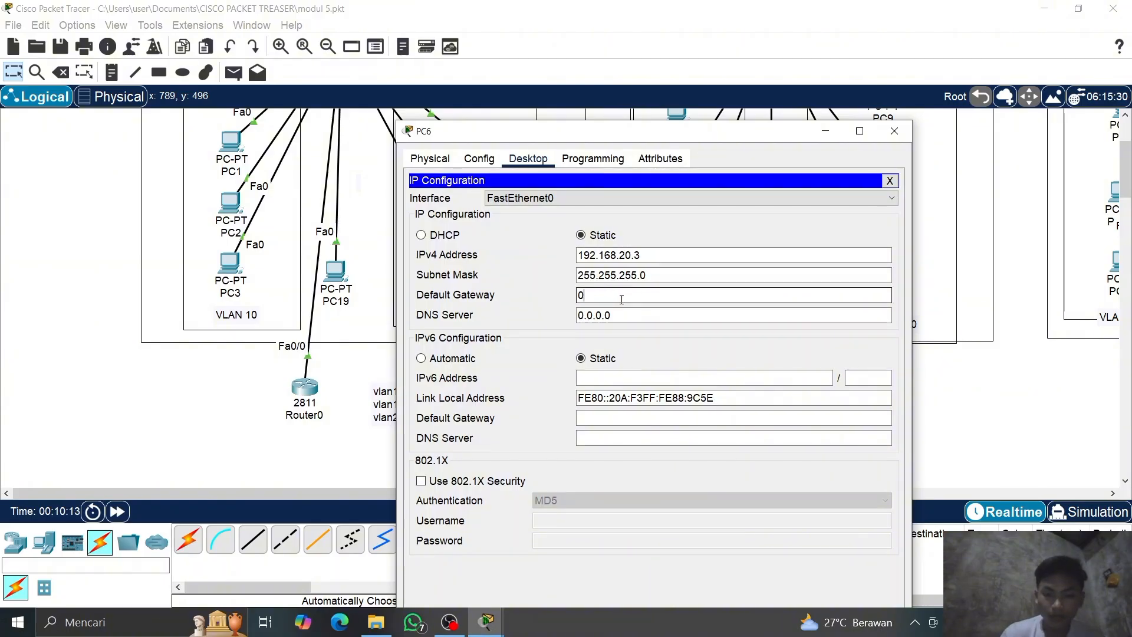
pyautogui.hotkey('ctrl', 'v')
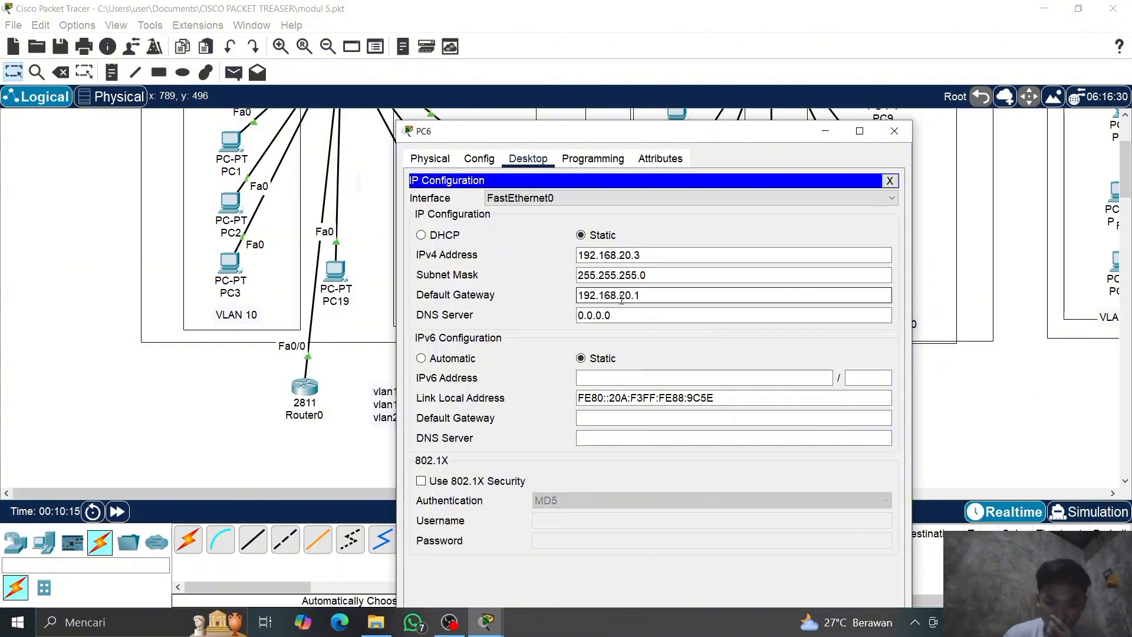
pyautogui.click(894, 131)
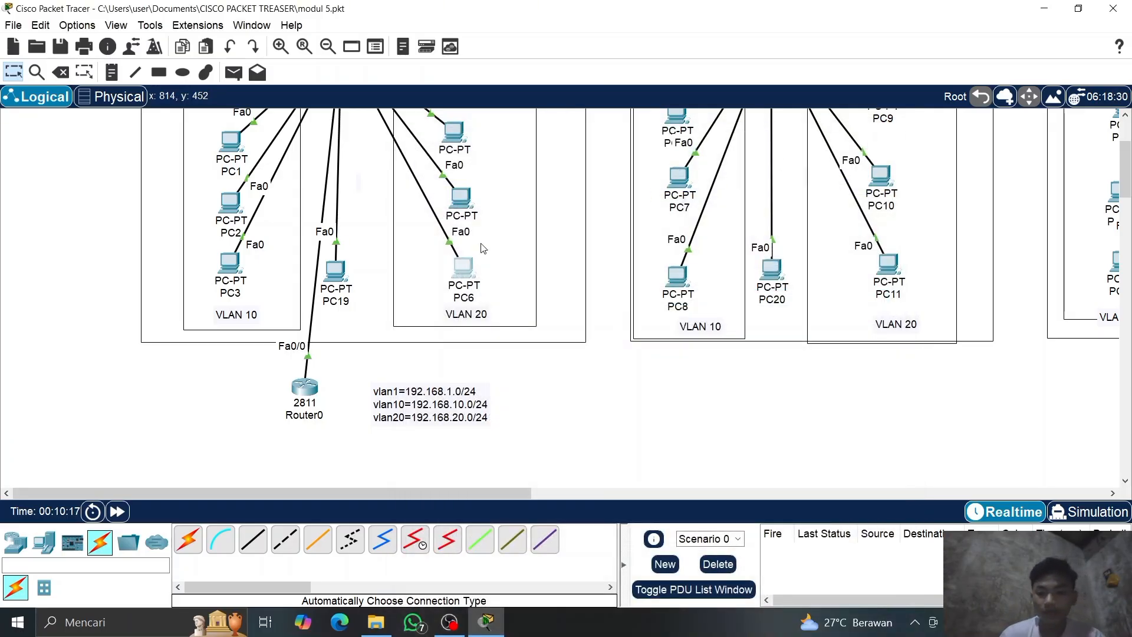
# - Move Router0 slightly so that it sits more directly beneath PC19
pyautogui.scroll(3, 486, 248)
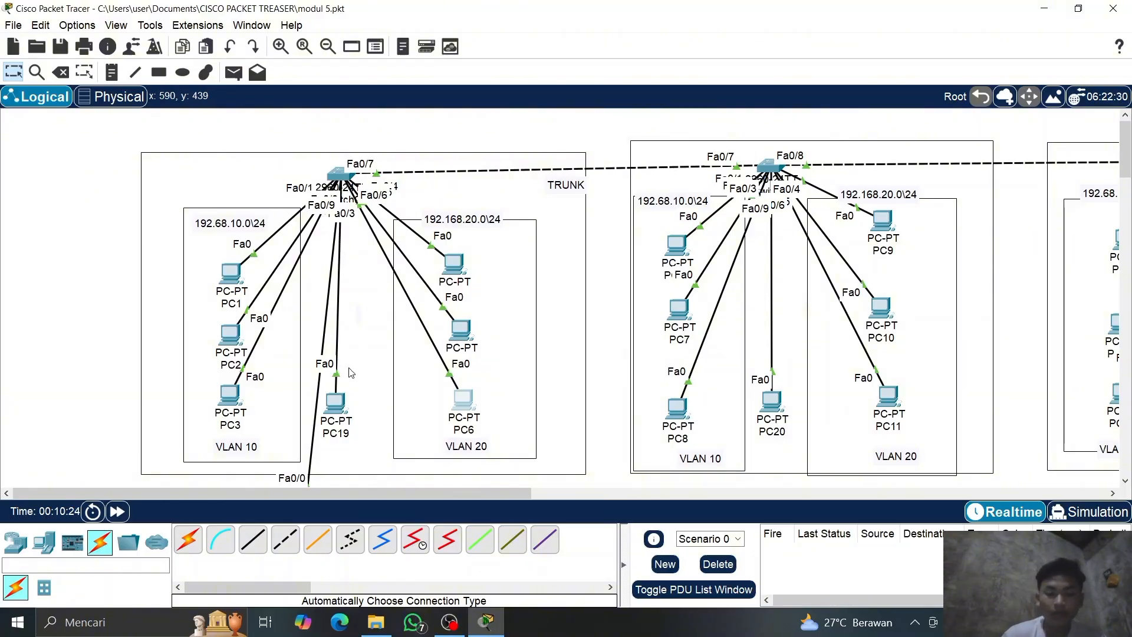
pyautogui.scroll(-7, 349, 372)
pyautogui.scroll(6, 350, 372)
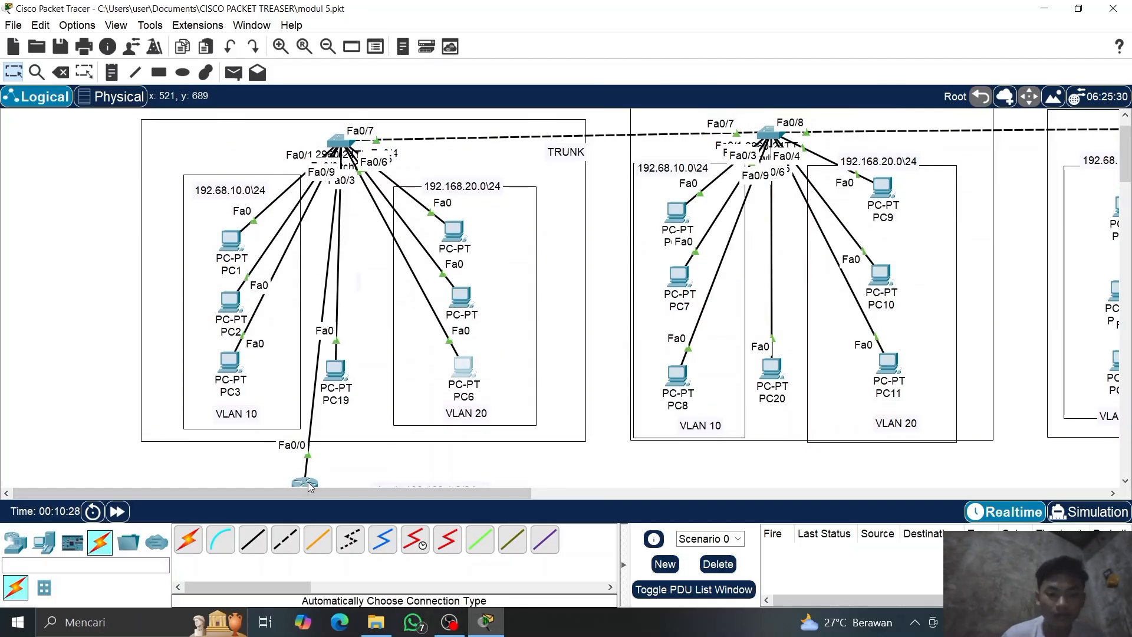
pyautogui.moveTo(310, 487)
pyautogui.mouseDown()
pyautogui.moveTo(230, 447)
pyautogui.moveTo(327, 476)
pyautogui.mouseUp()
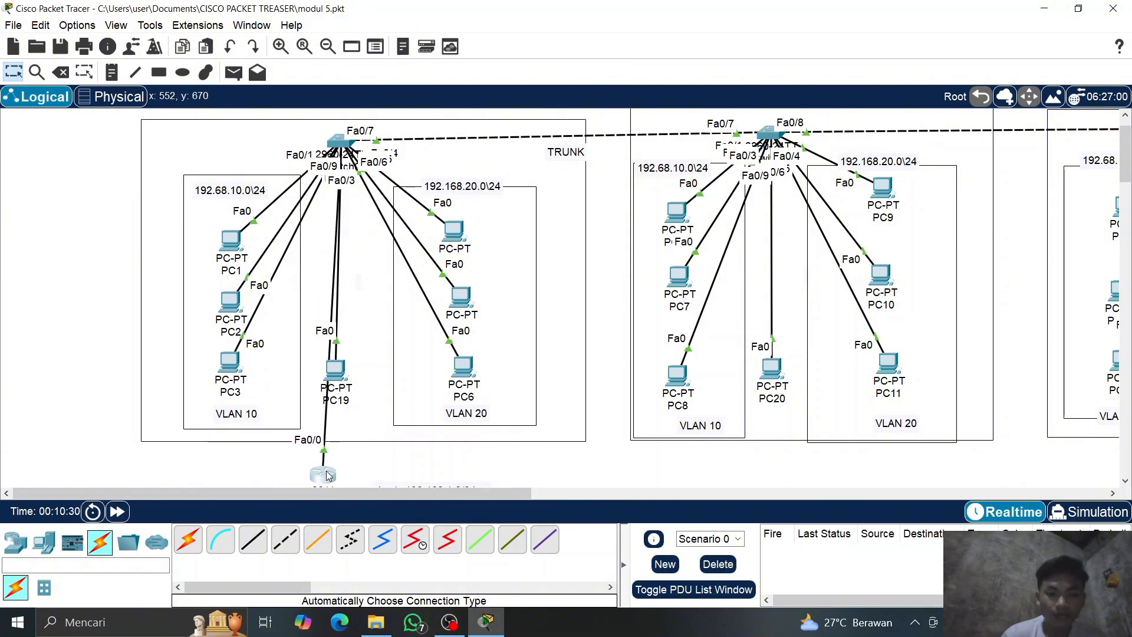
# - Open Switch0's command line and enter global configuration mode with en and conf t
pyautogui.click(334, 148)
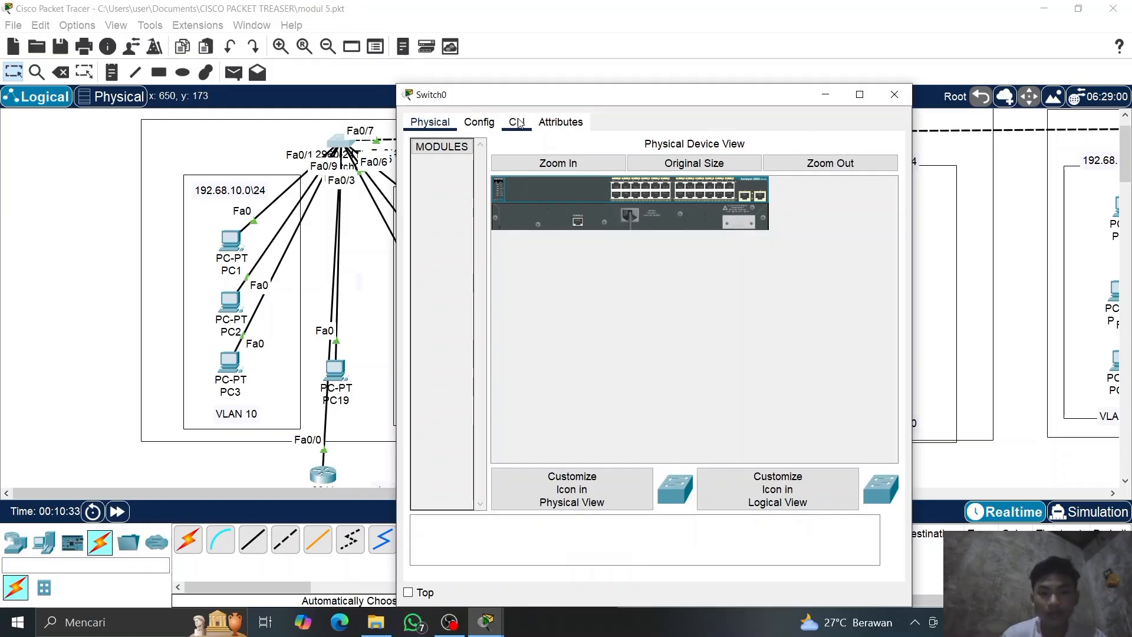
pyautogui.click(516, 122)
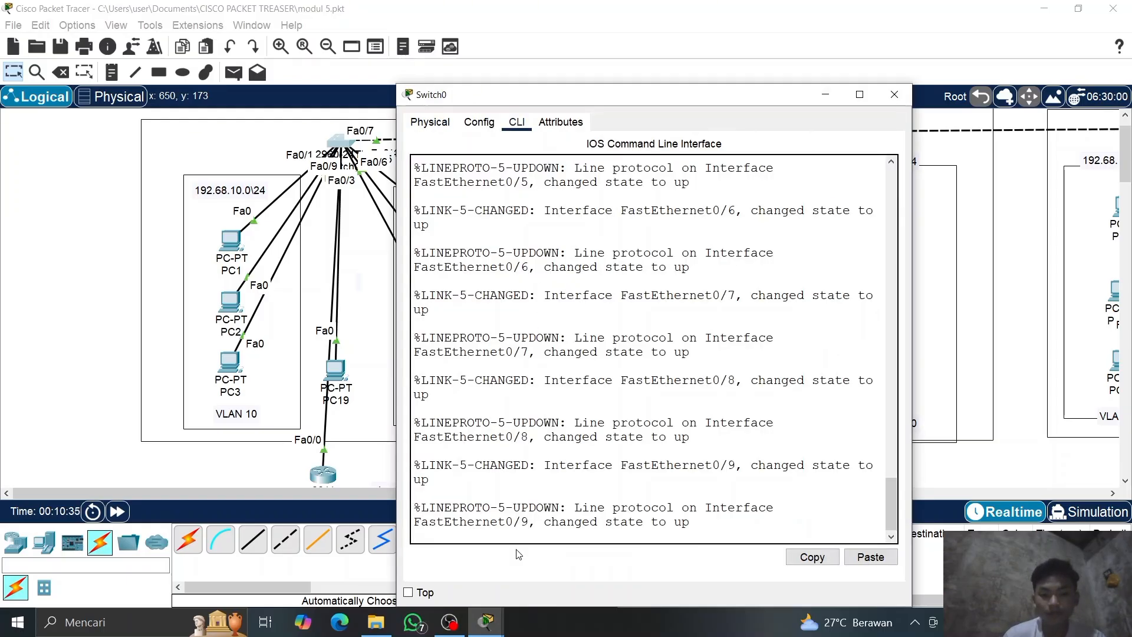
pyautogui.press('Return')
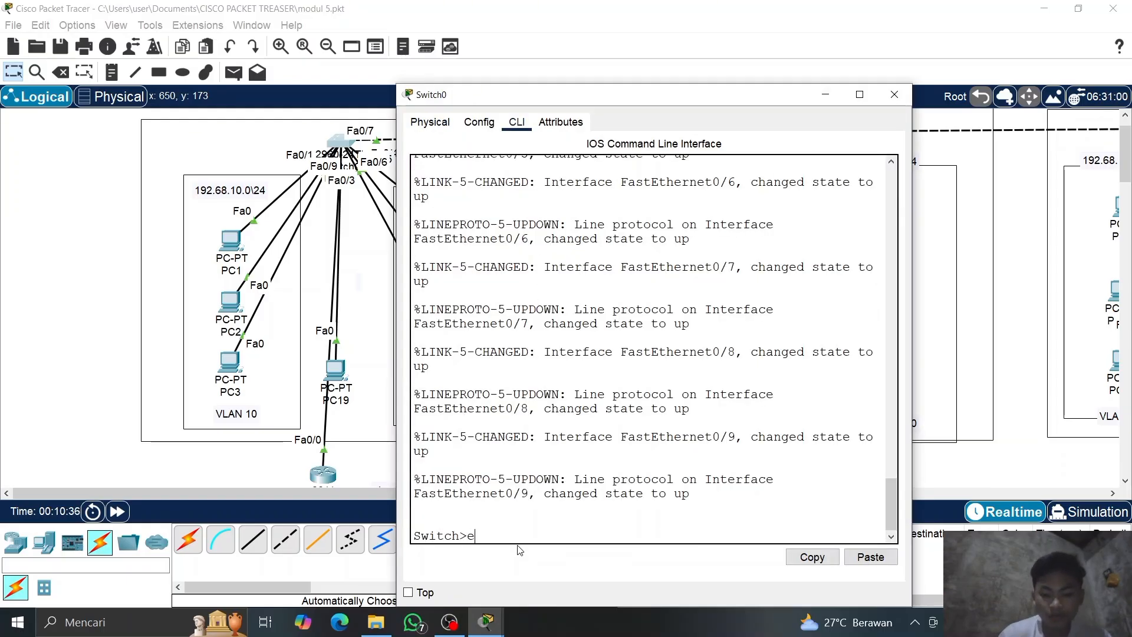
pyautogui.write('en')
pyautogui.press('Return')
pyautogui.write('int')
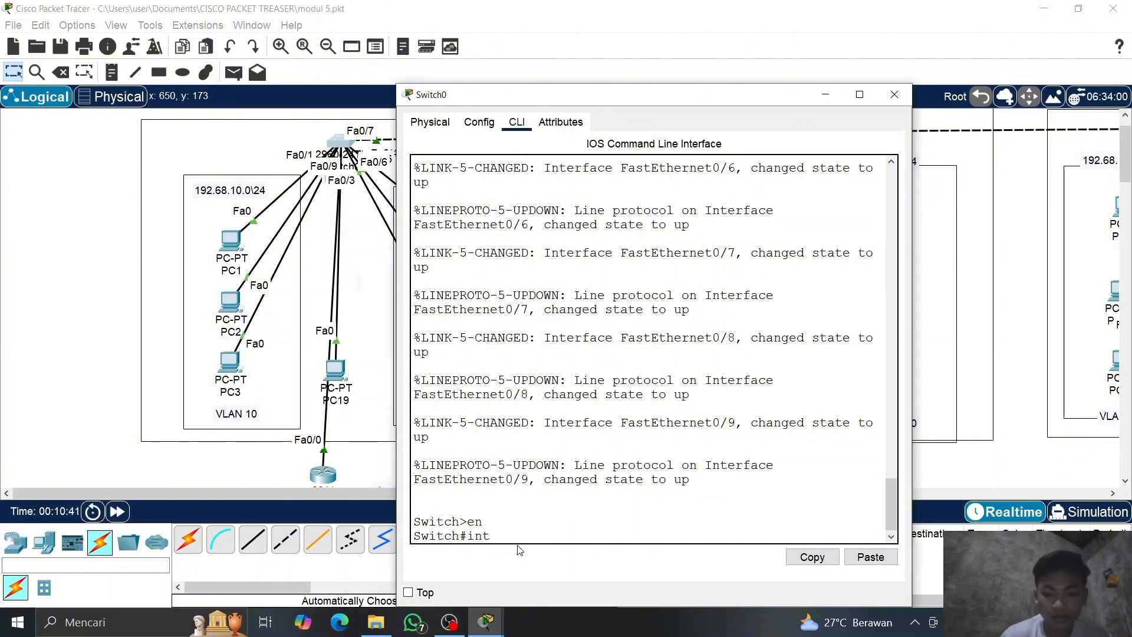
pyautogui.press('BackSpace')
pyautogui.press('BackSpace')
pyautogui.press('BackSpace')
pyautogui.write('conf')
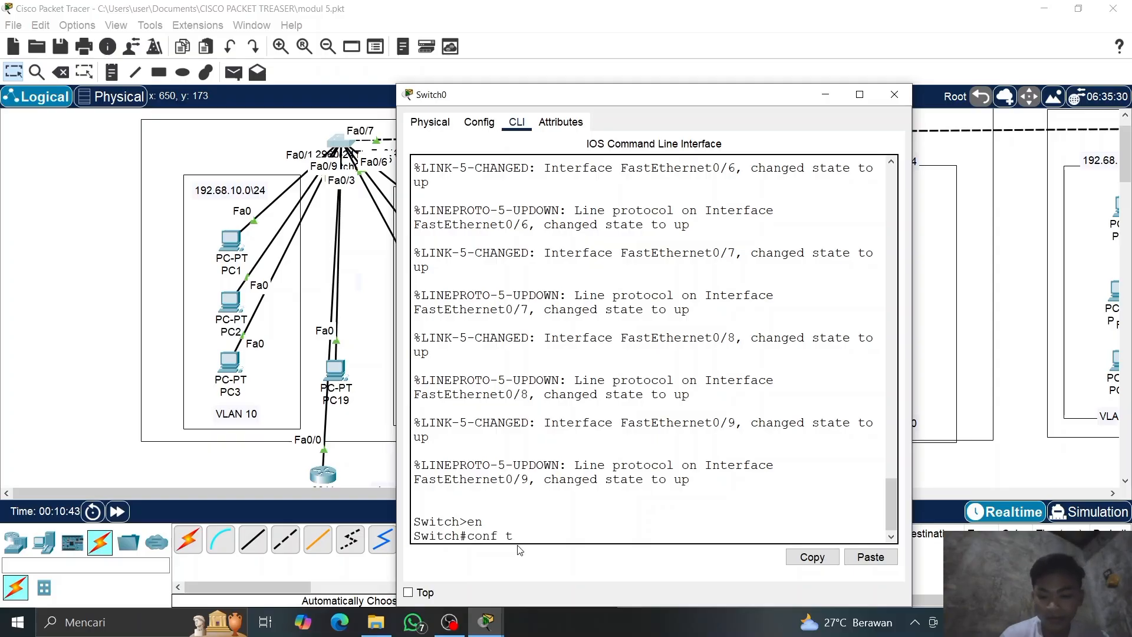
pyautogui.press('Return')
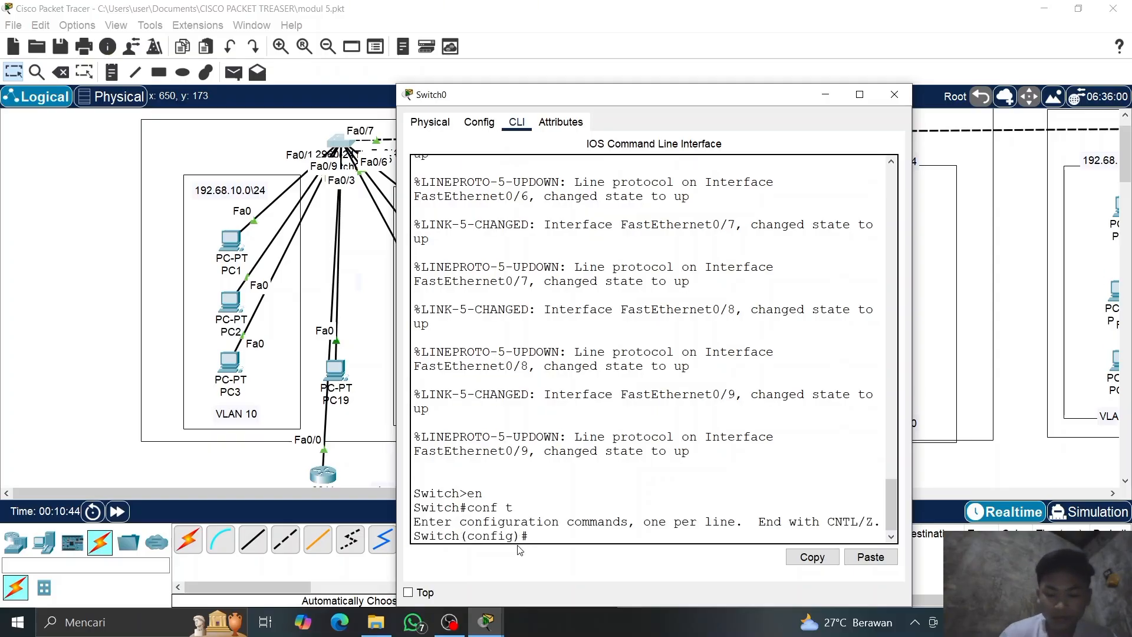
# - Set Switch0's interface fa0/9 to trunk mode with switchport mode trunk and close the switch window
pyautogui.write('int fa0/9')
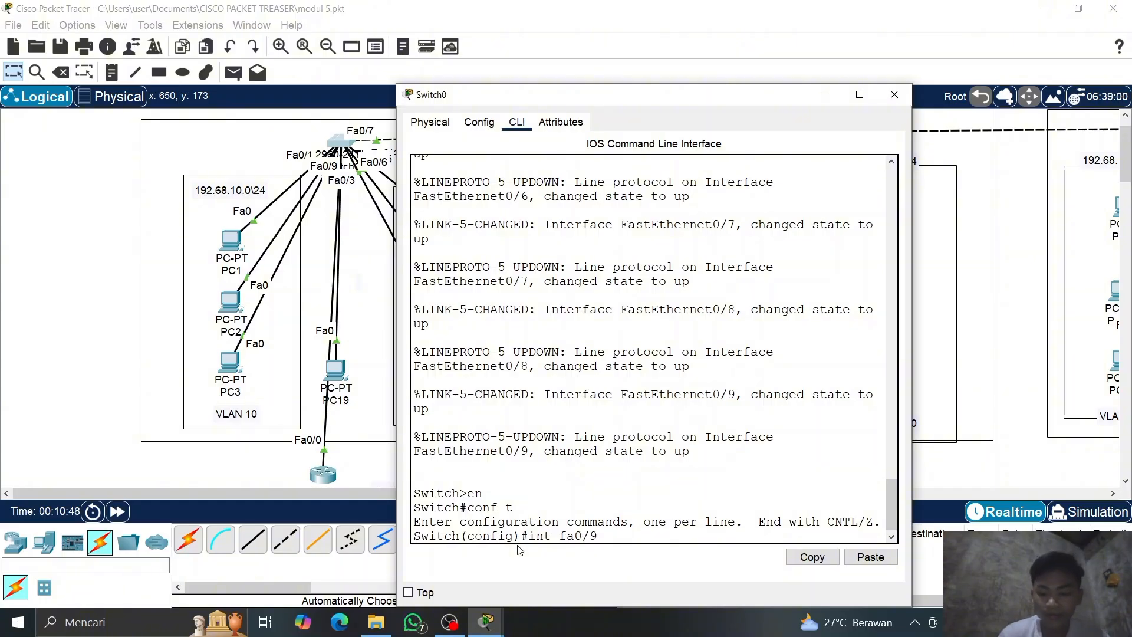
pyautogui.press('Return')
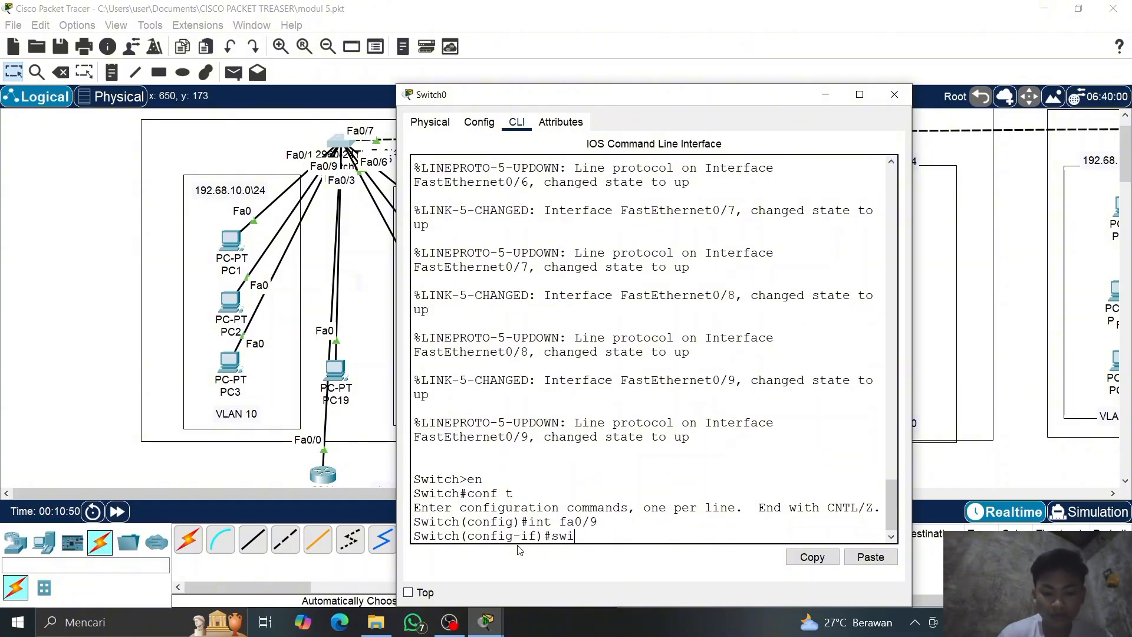
pyautogui.write('swit')
pyautogui.press('Tab')
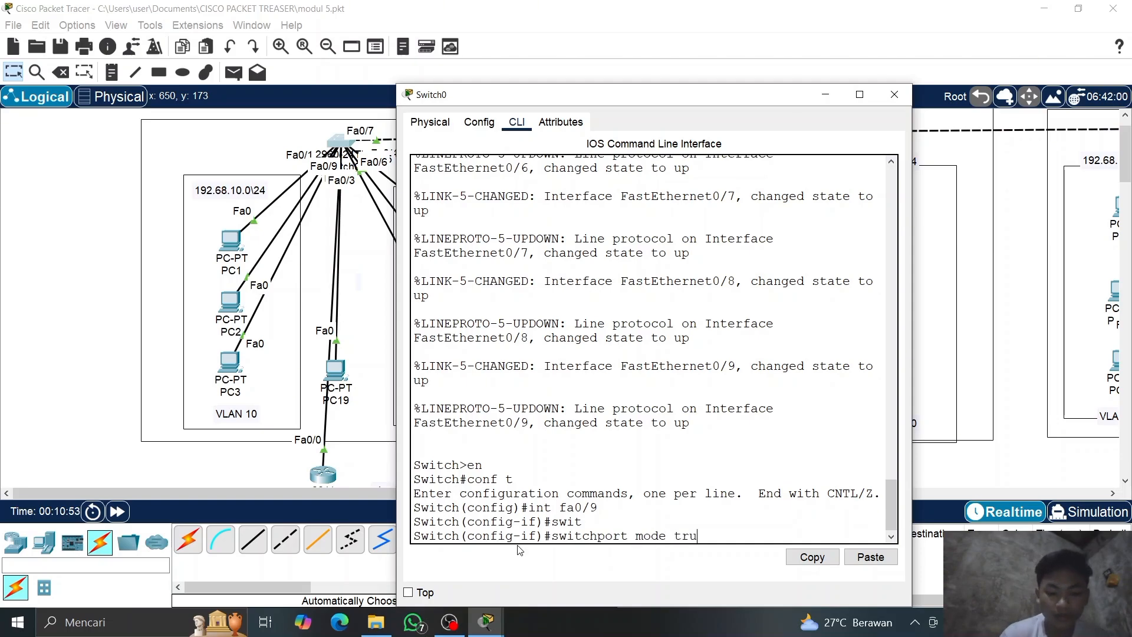
pyautogui.write('mode trunk')
pyautogui.press('Return')
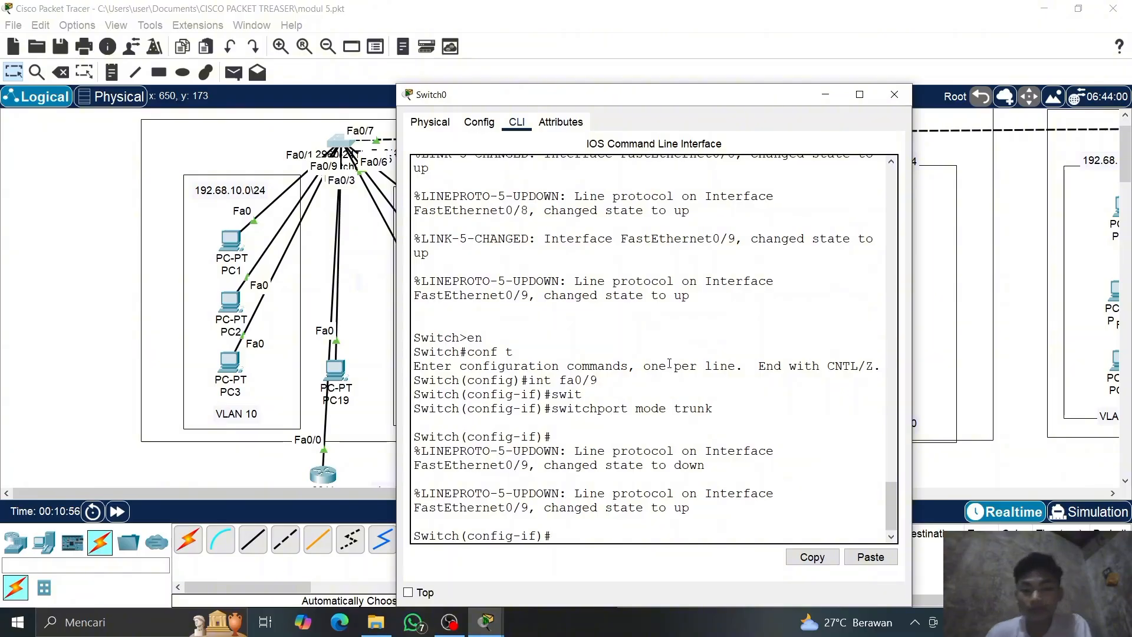
pyautogui.click(896, 95)
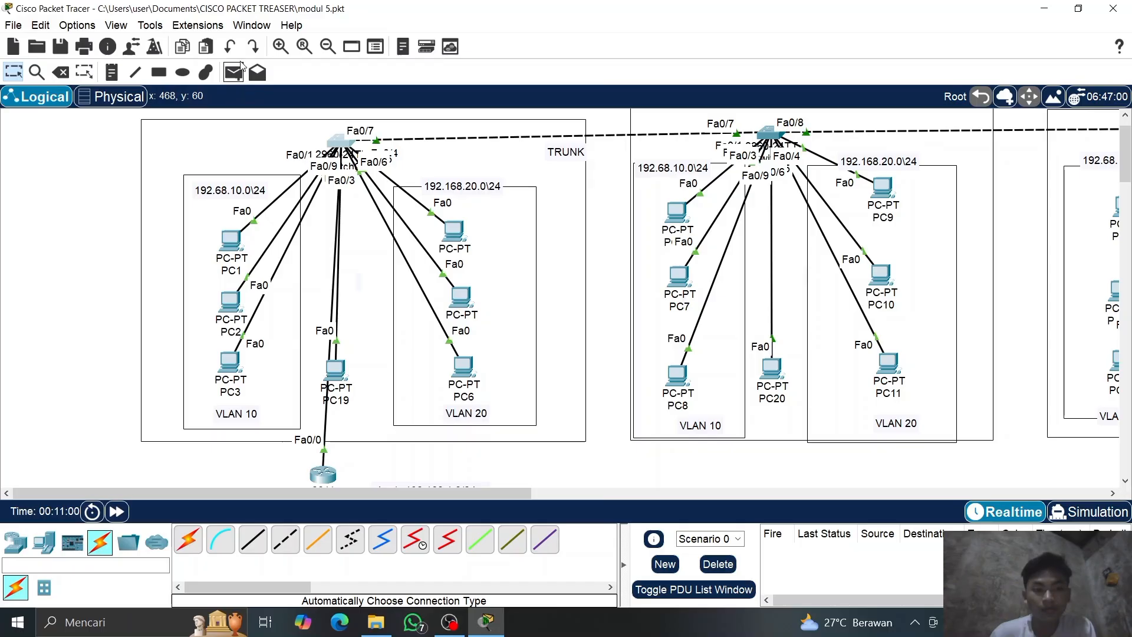
# - Test routing between VLAN 10 and VLAN 20 by repeatedly sending a simple PDU from PC1 to PC4
pyautogui.click(237, 79)
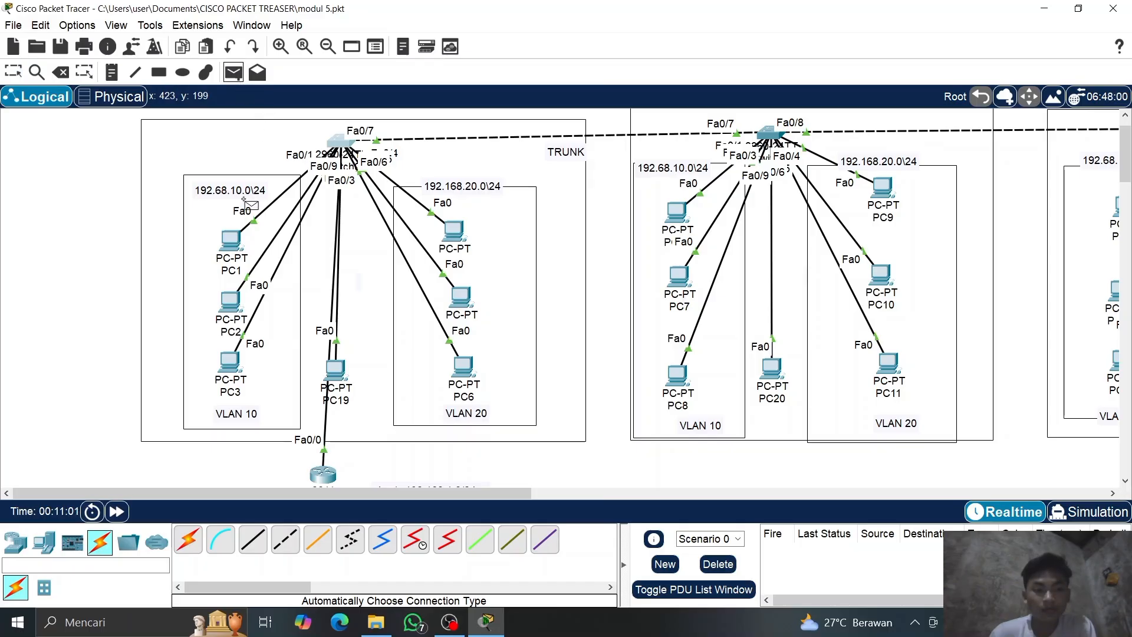
pyautogui.click(237, 244)
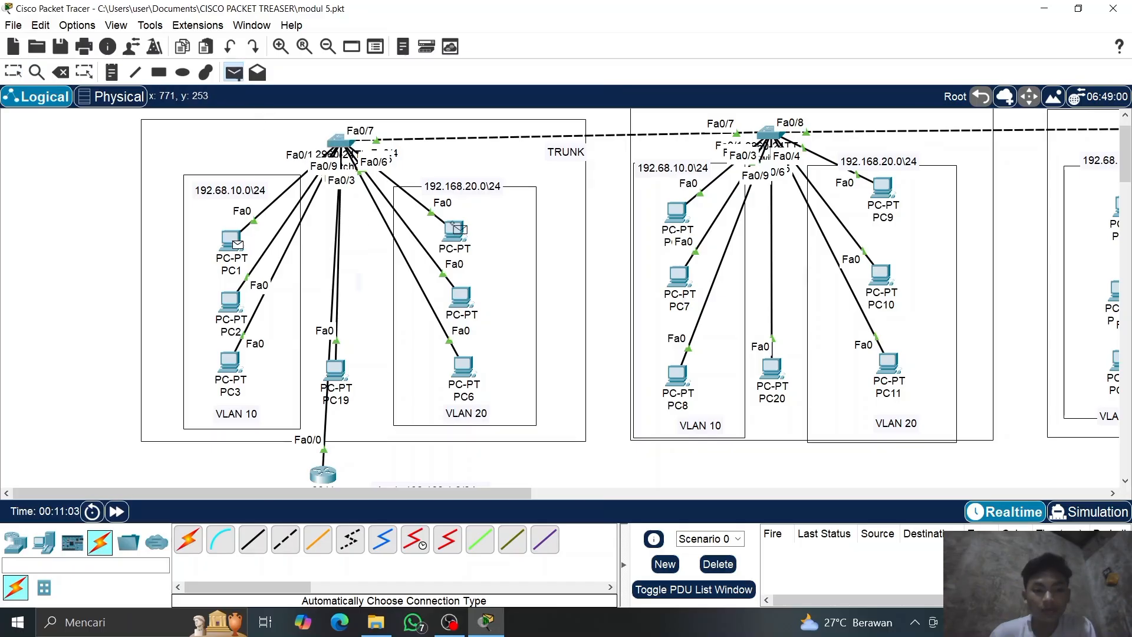
pyautogui.click(460, 228)
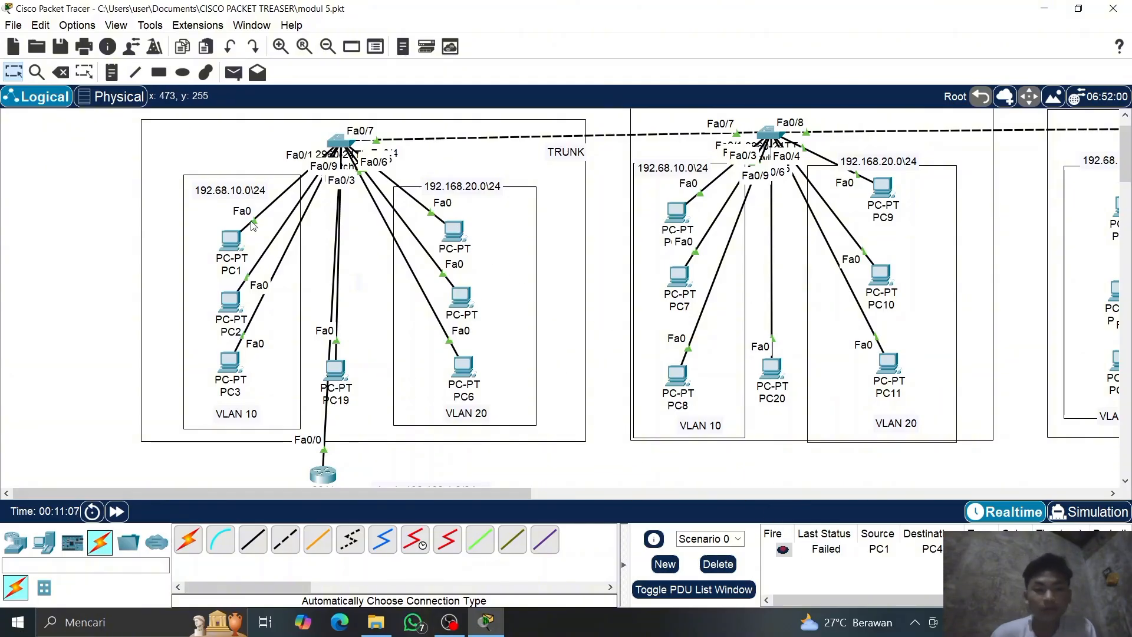
pyautogui.press('p')
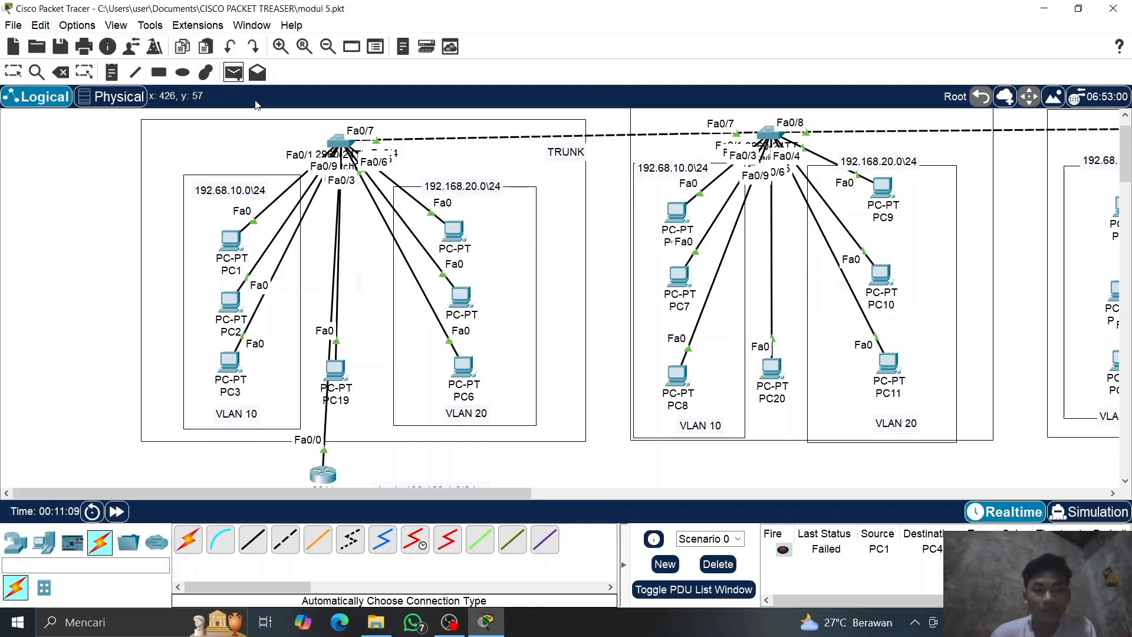
pyautogui.click(231, 241)
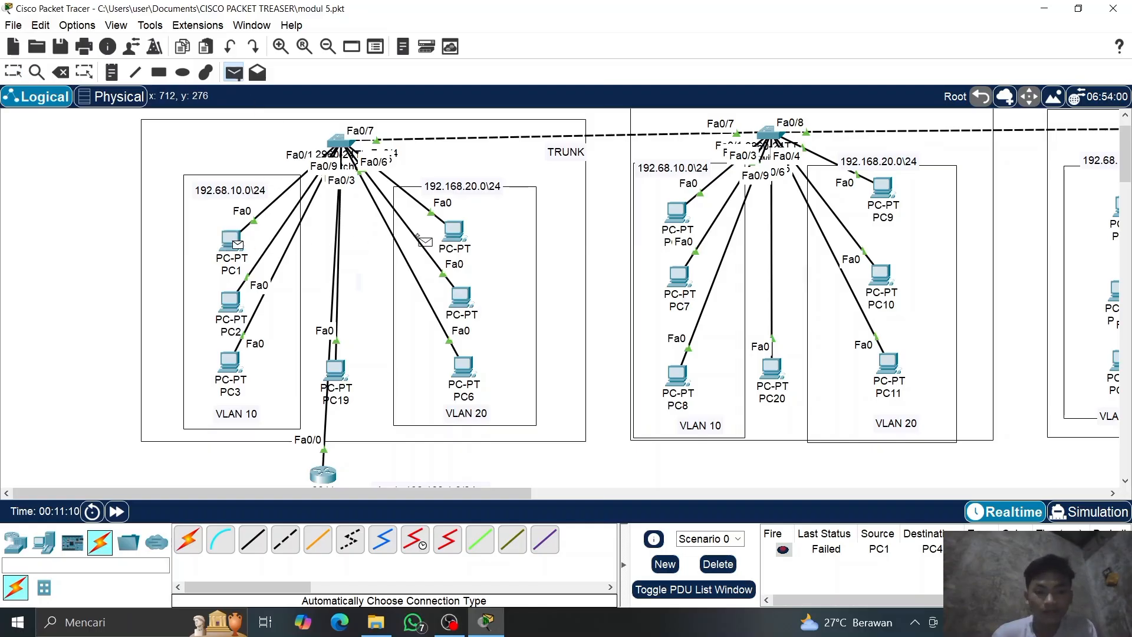
pyautogui.click(452, 238)
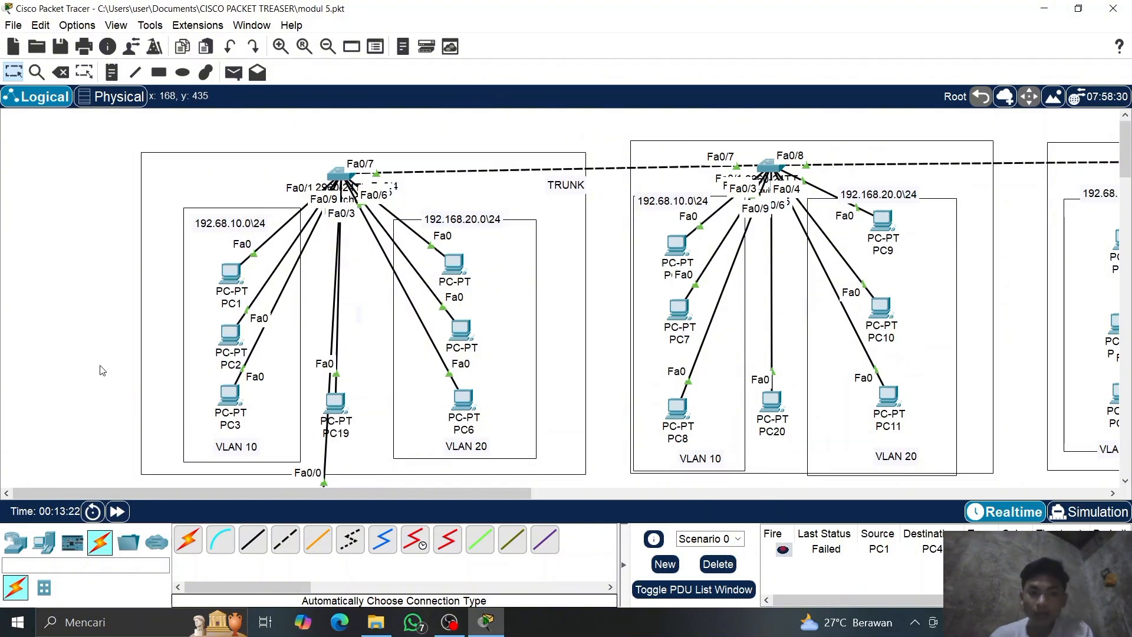
pyautogui.click(234, 72)
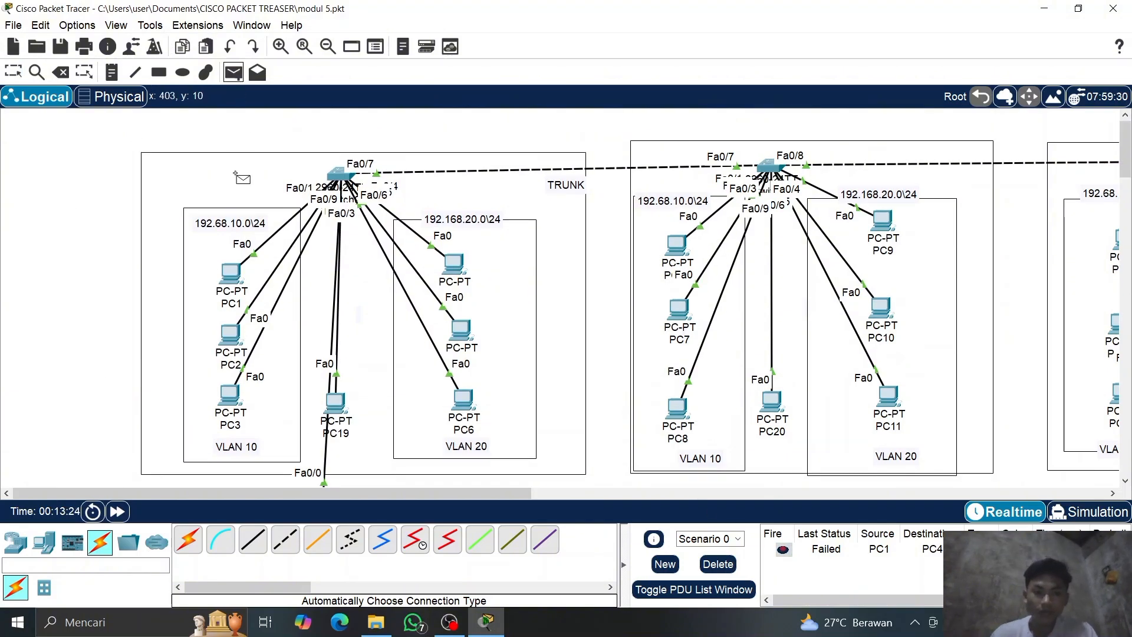
pyautogui.click(234, 286)
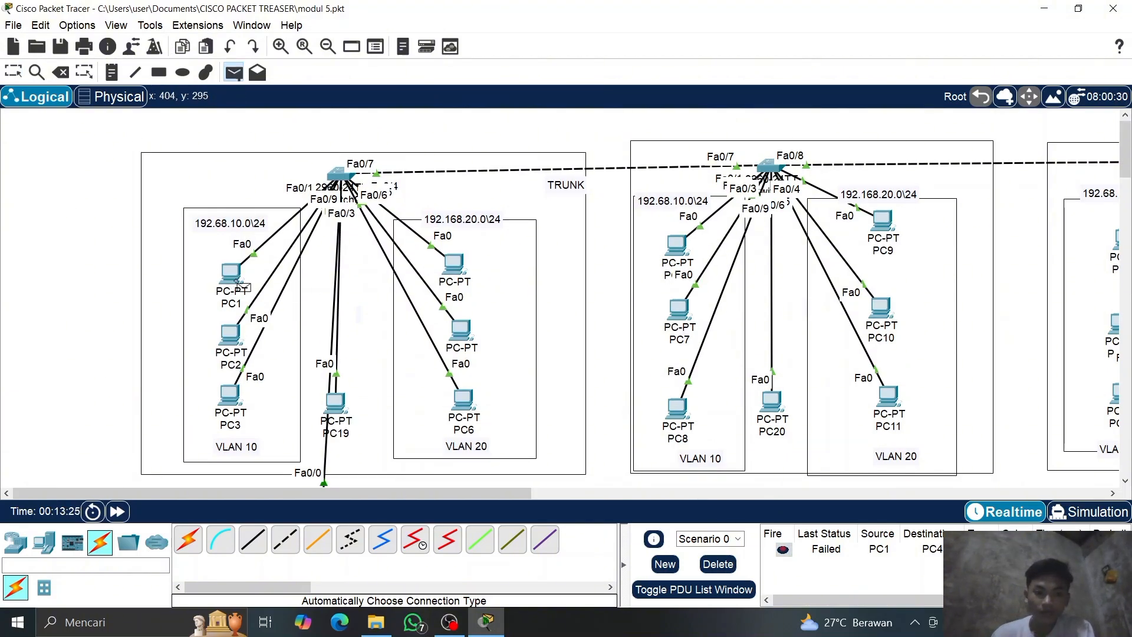
pyautogui.click(460, 266)
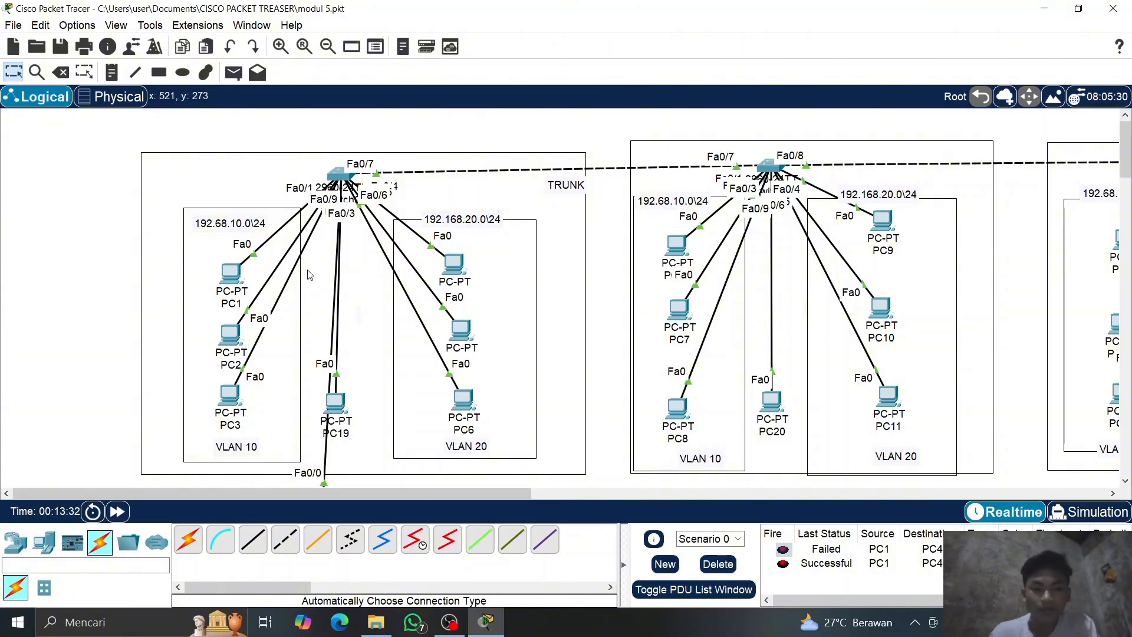
pyautogui.click(232, 73)
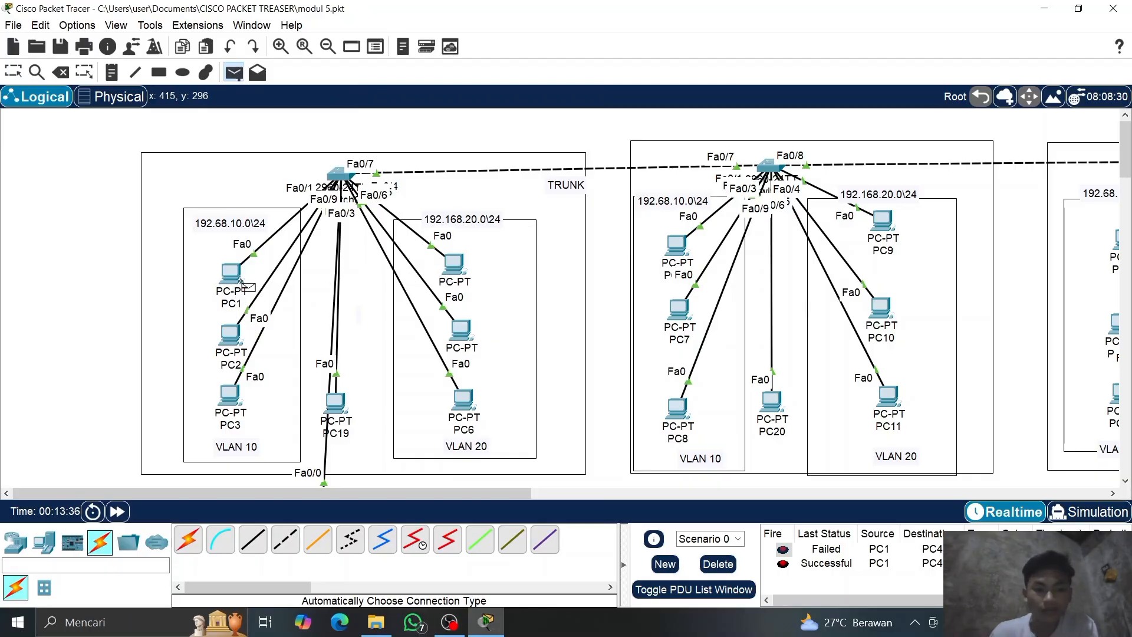
pyautogui.click(234, 274)
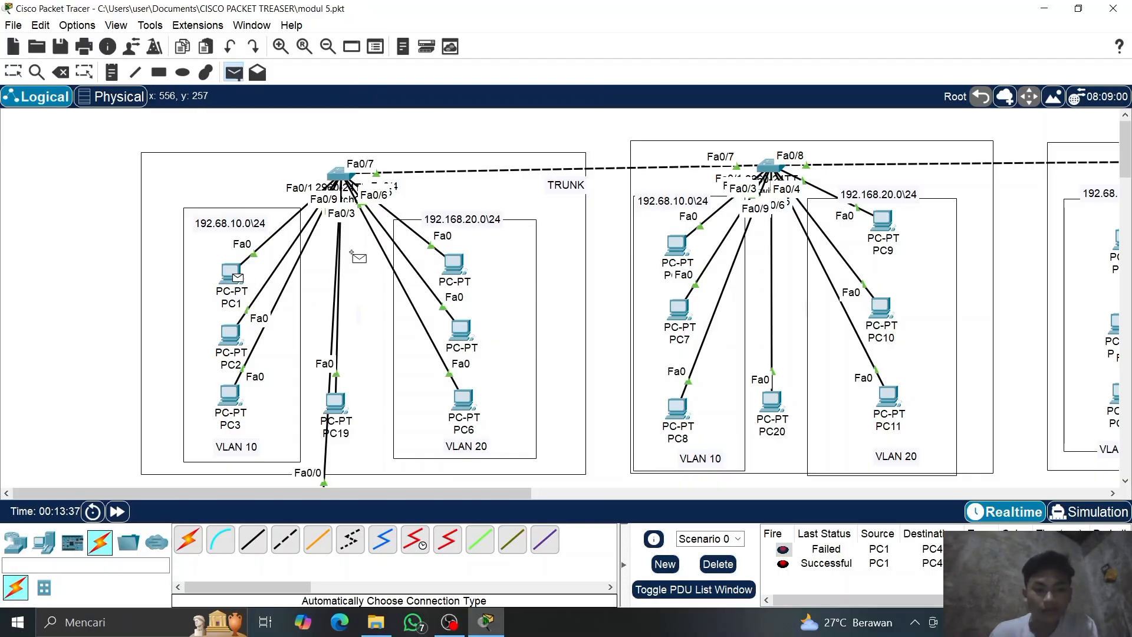
pyautogui.click(454, 264)
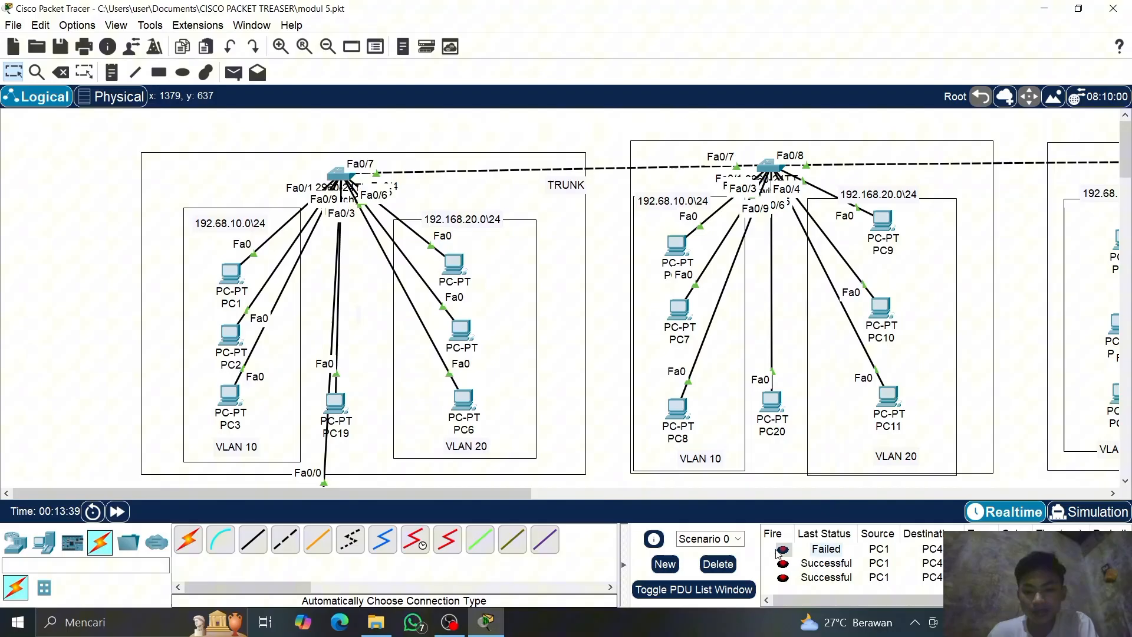
# - Clear the simulated PDU list and test inter-VLAN routing by sending a simple PDU from PC3 to PC6 twice
pyautogui.click(717, 564)
pyautogui.click(233, 72)
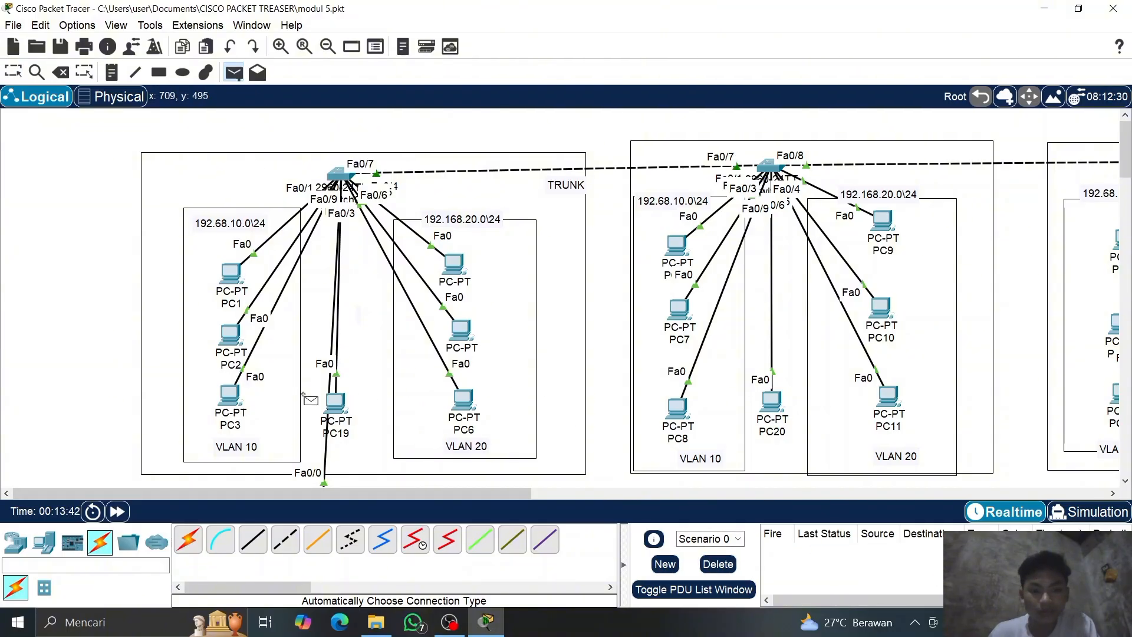
pyautogui.click(230, 397)
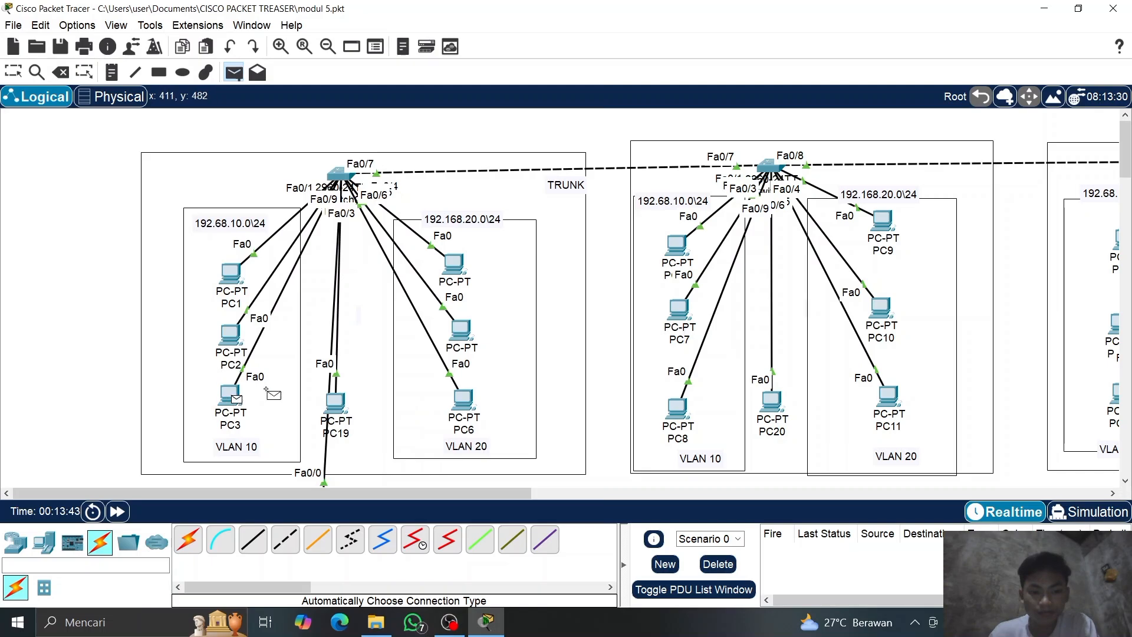
pyautogui.click(465, 405)
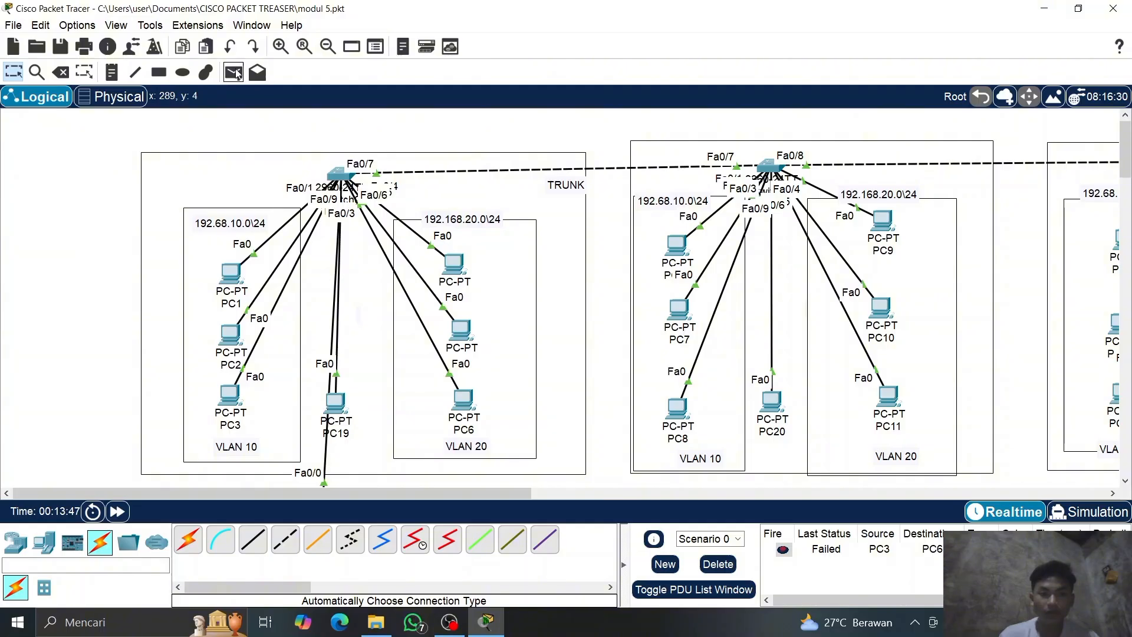
pyautogui.click(234, 72)
pyautogui.click(238, 394)
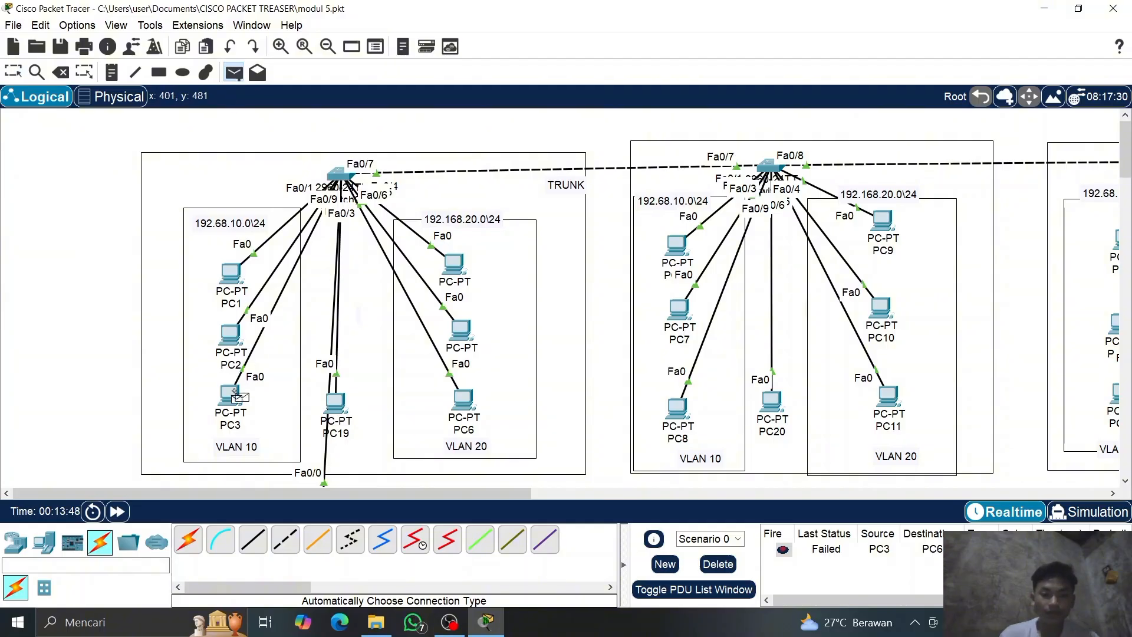
pyautogui.click(472, 403)
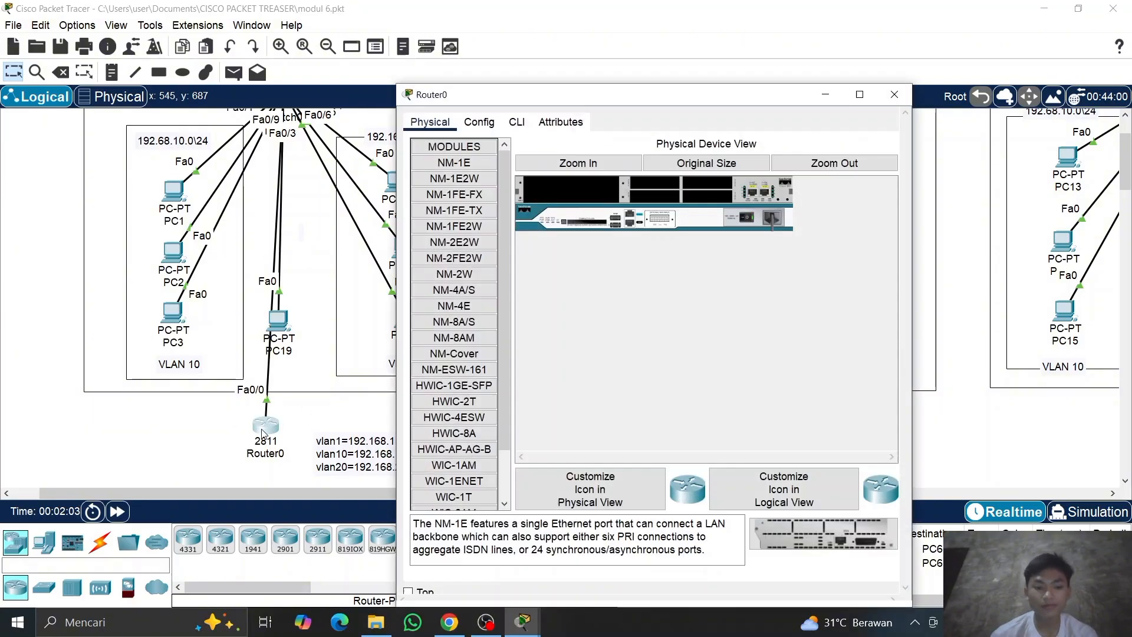
# - Open Router0's command line and enter global configuration mode with en and conf t
pyautogui.click(517, 123)
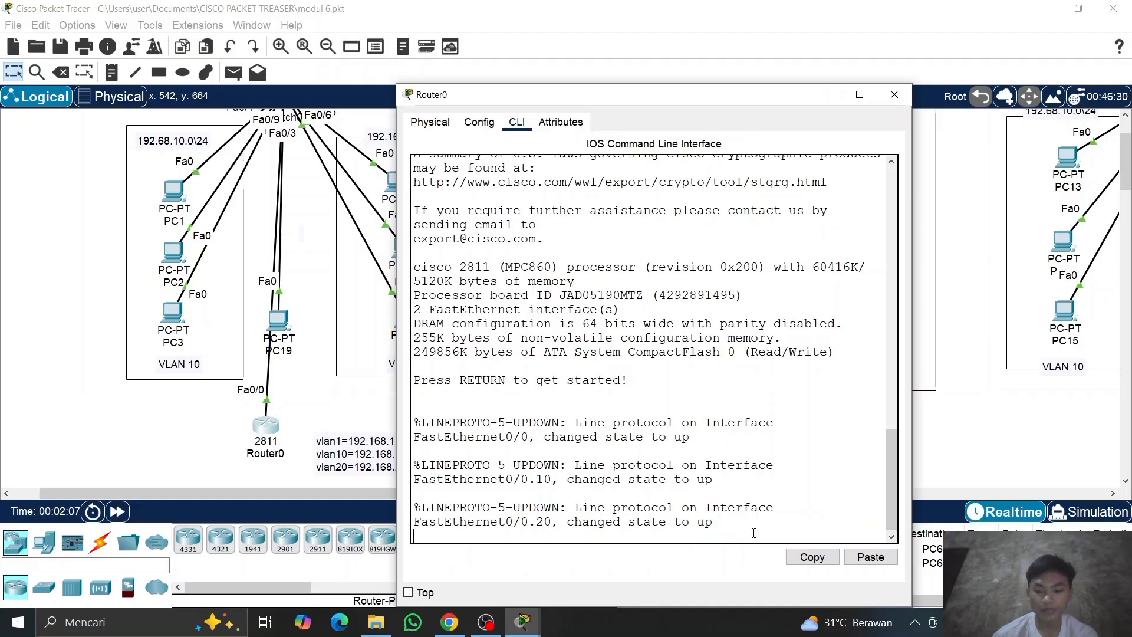
pyautogui.press('Return')
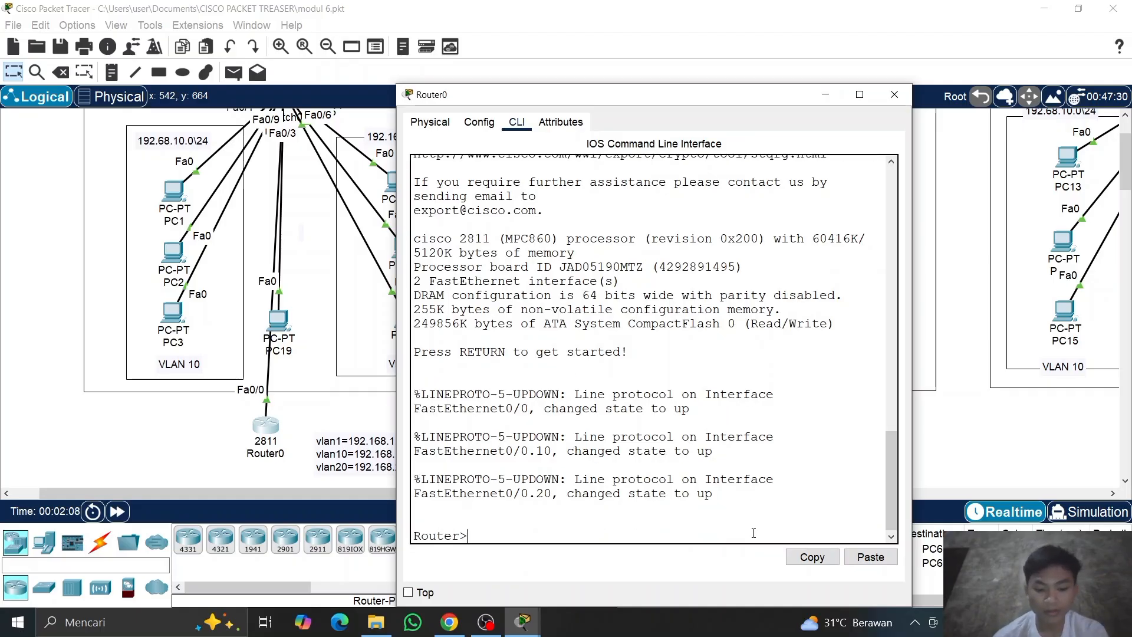
pyautogui.press('Return')
pyautogui.write('c')
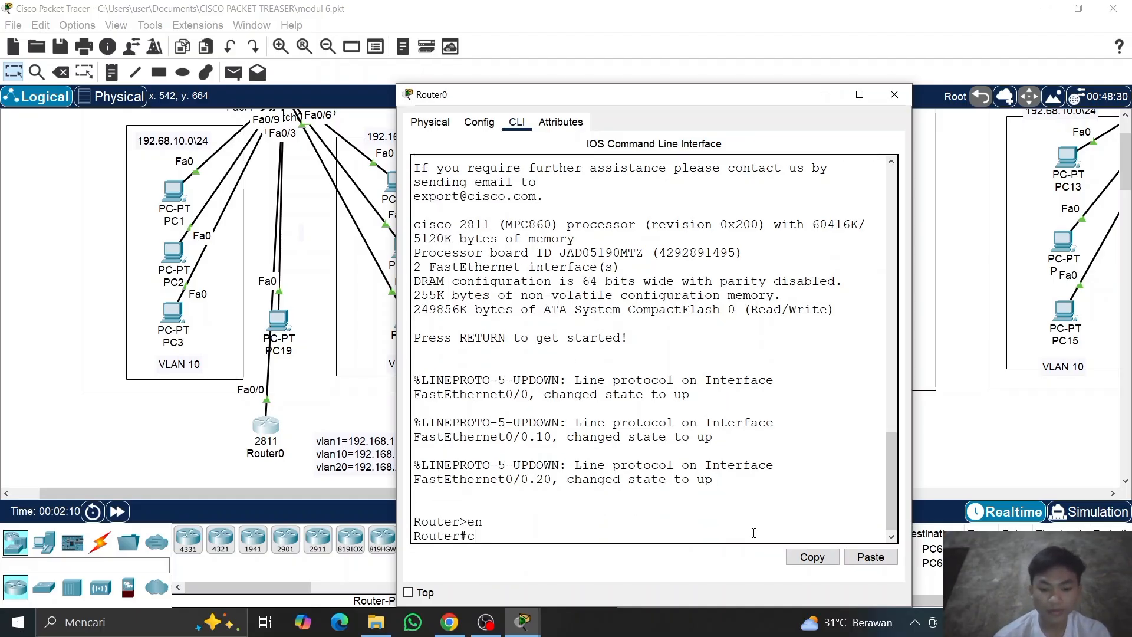
pyautogui.write('onf t')
pyautogui.press('Return')
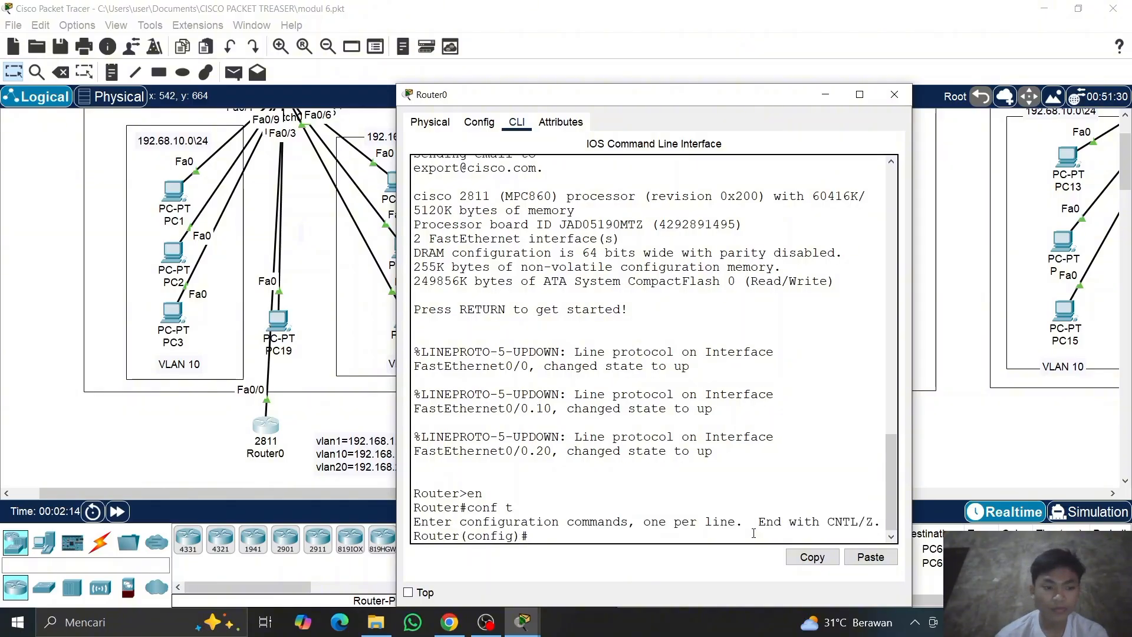
# - Create the DHCP pool VLAN10 on Router0 with network 192.168.10.0 and mask 255.255.255.0
pyautogui.write('ip')
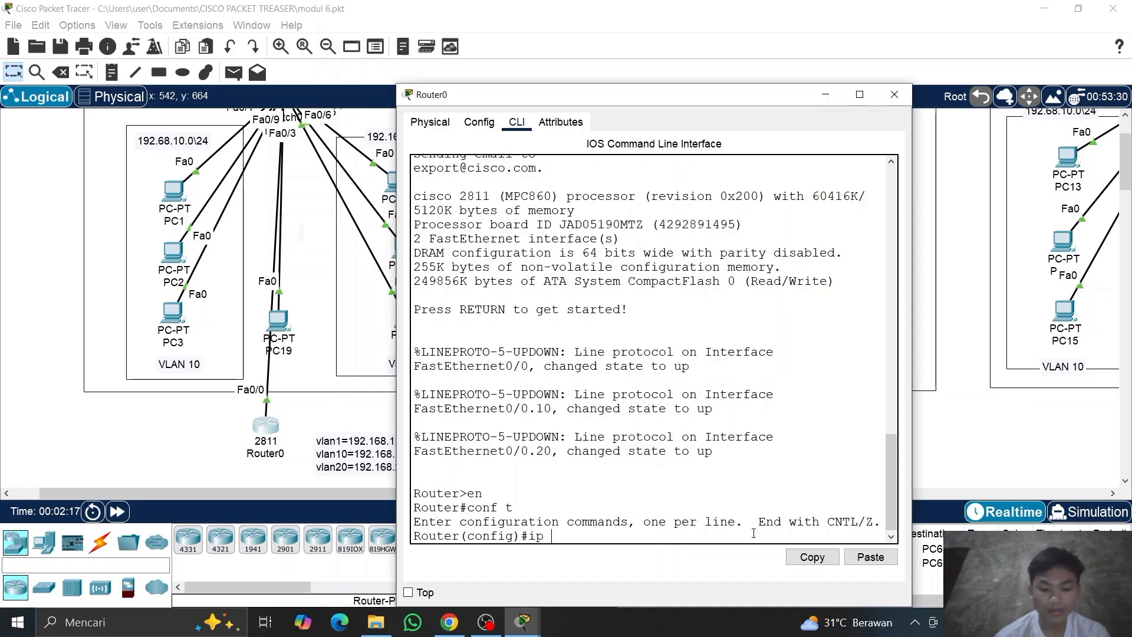
pyautogui.write(' dhcp pool VLAN10')
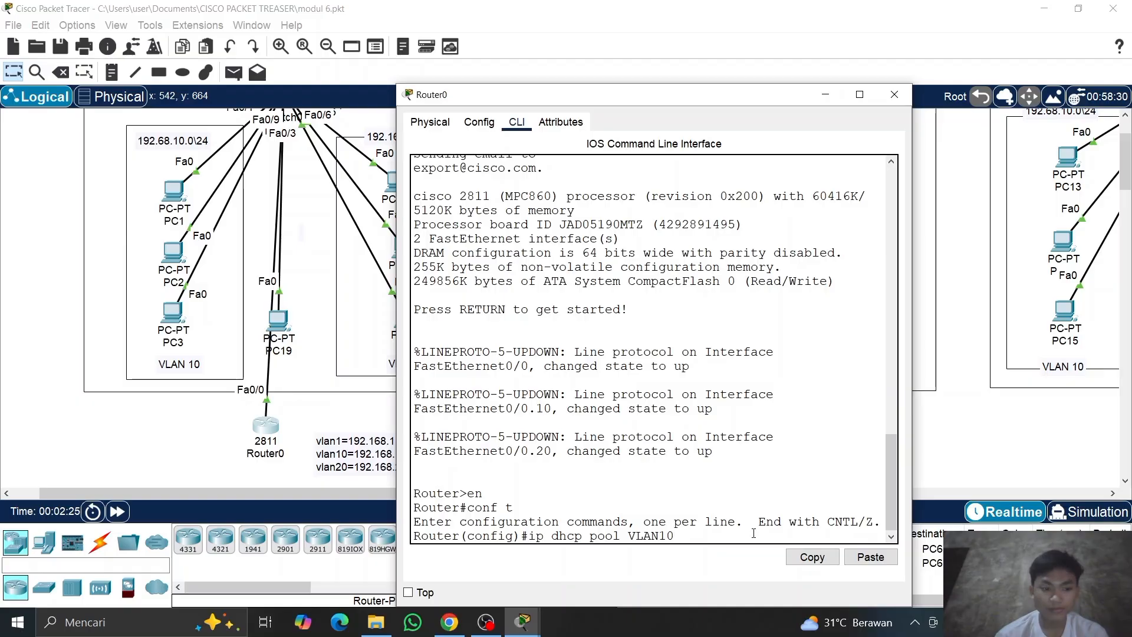
pyautogui.press('Return')
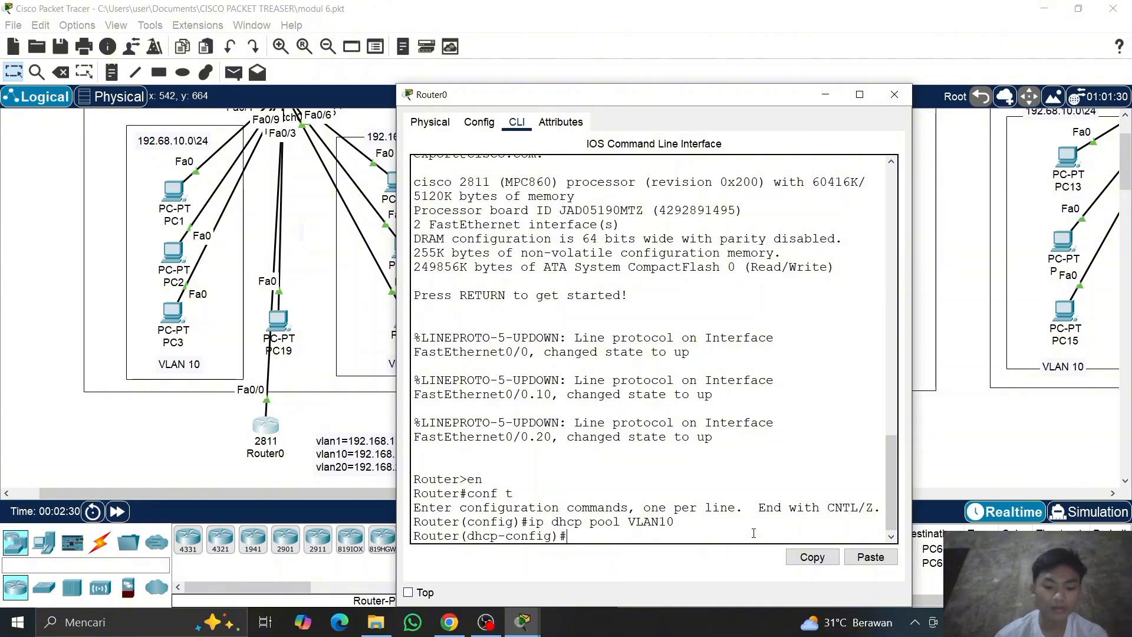
pyautogui.write('net')
pyautogui.press('Tab')
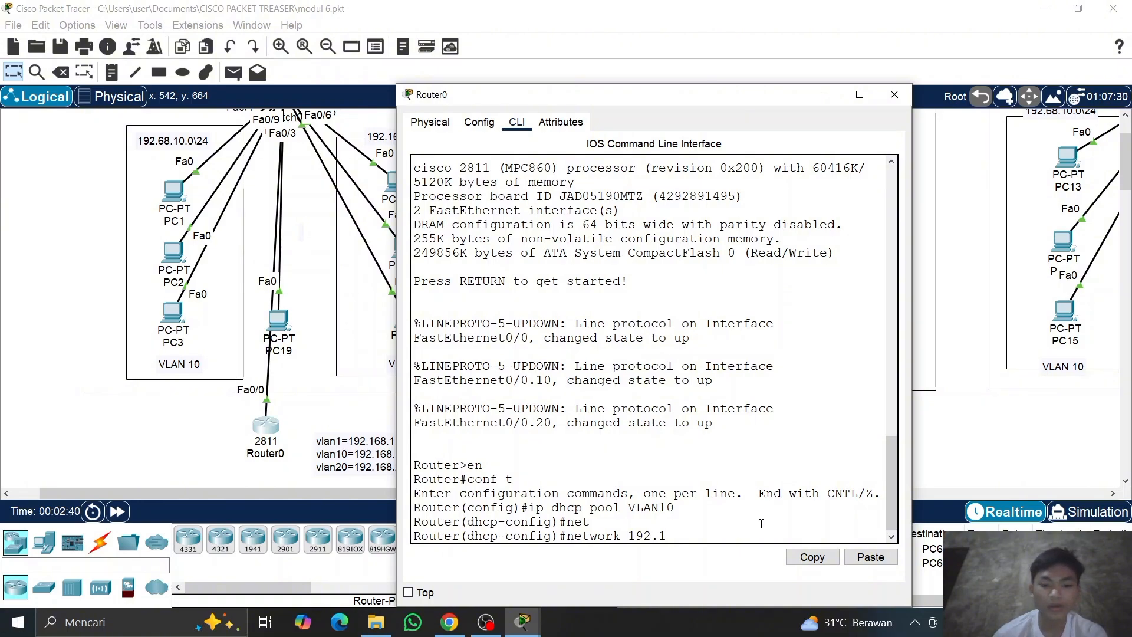
pyautogui.write('68.')
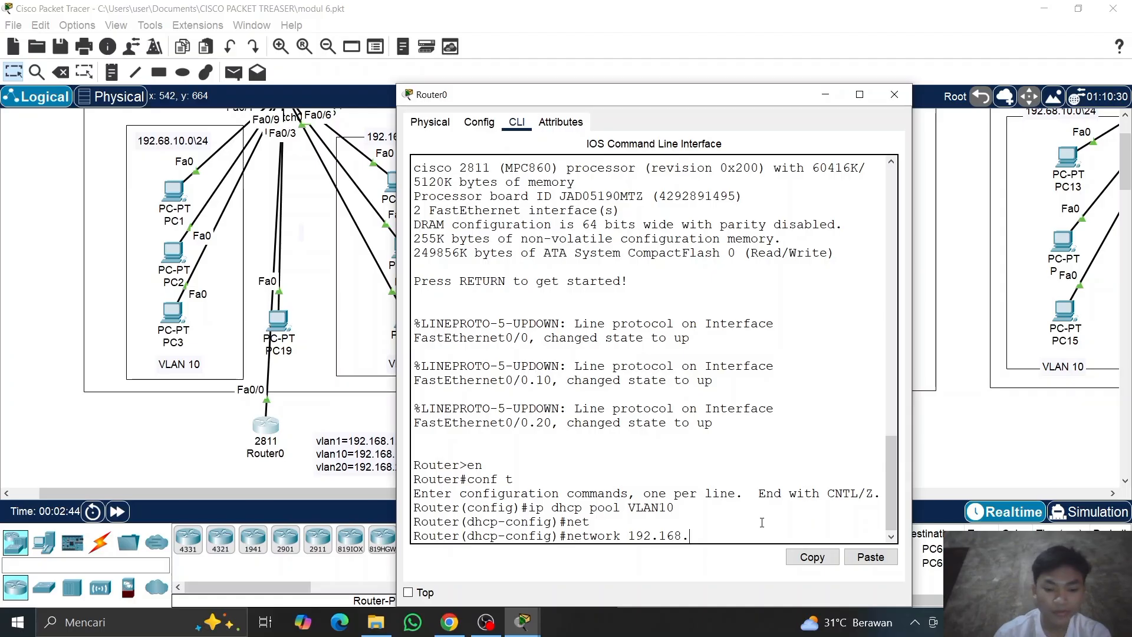
pyautogui.write('10.0')
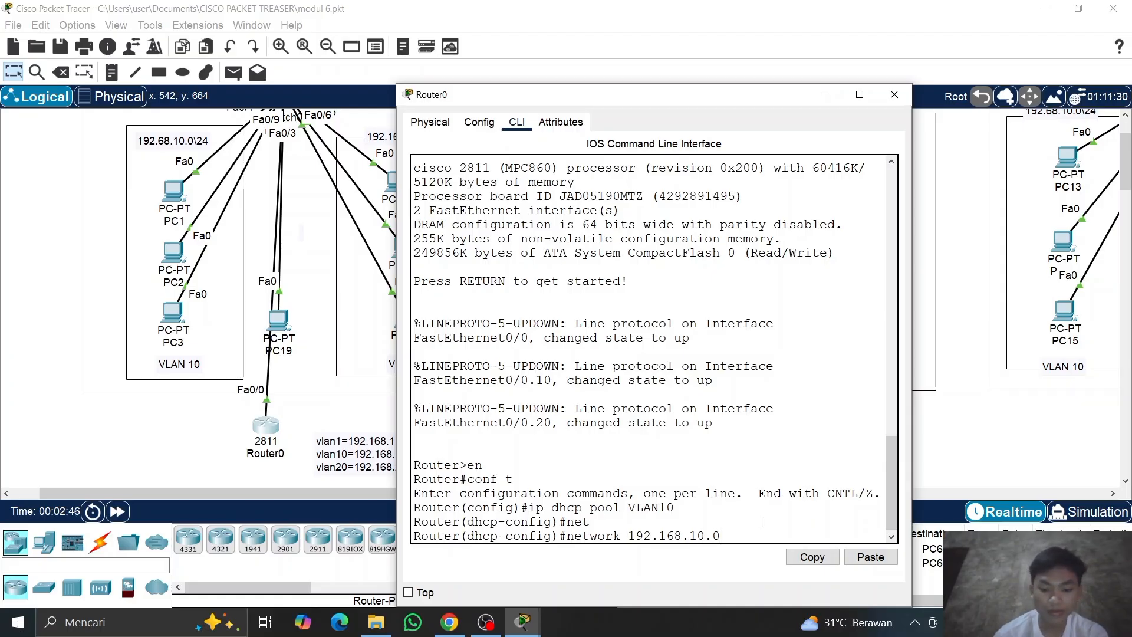
pyautogui.write(' 25')
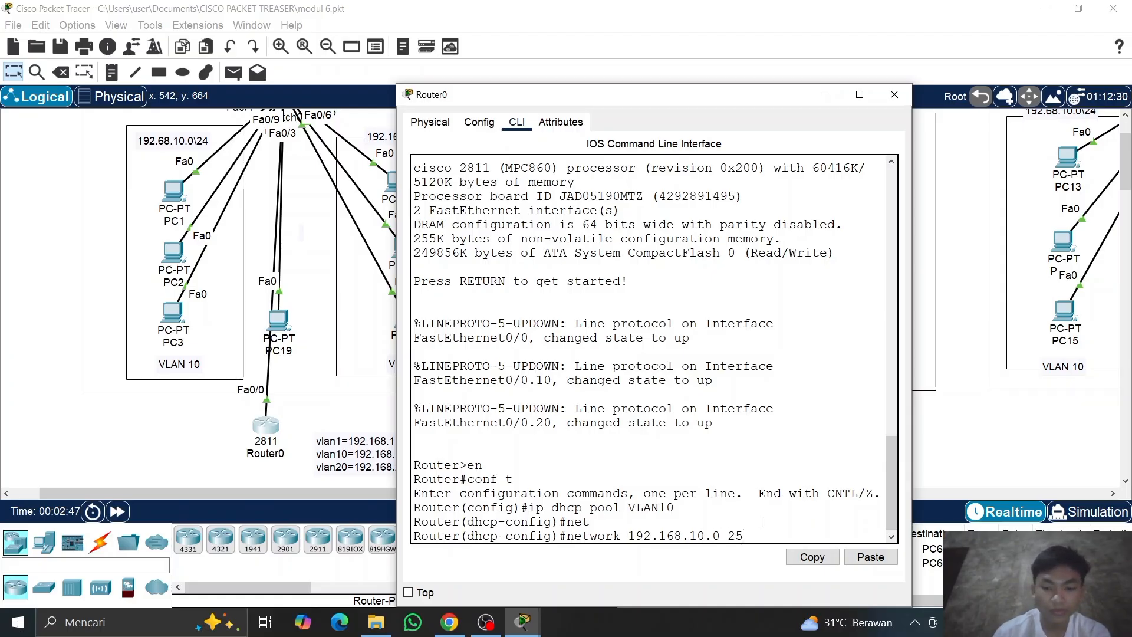
pyautogui.write('5.255.255')
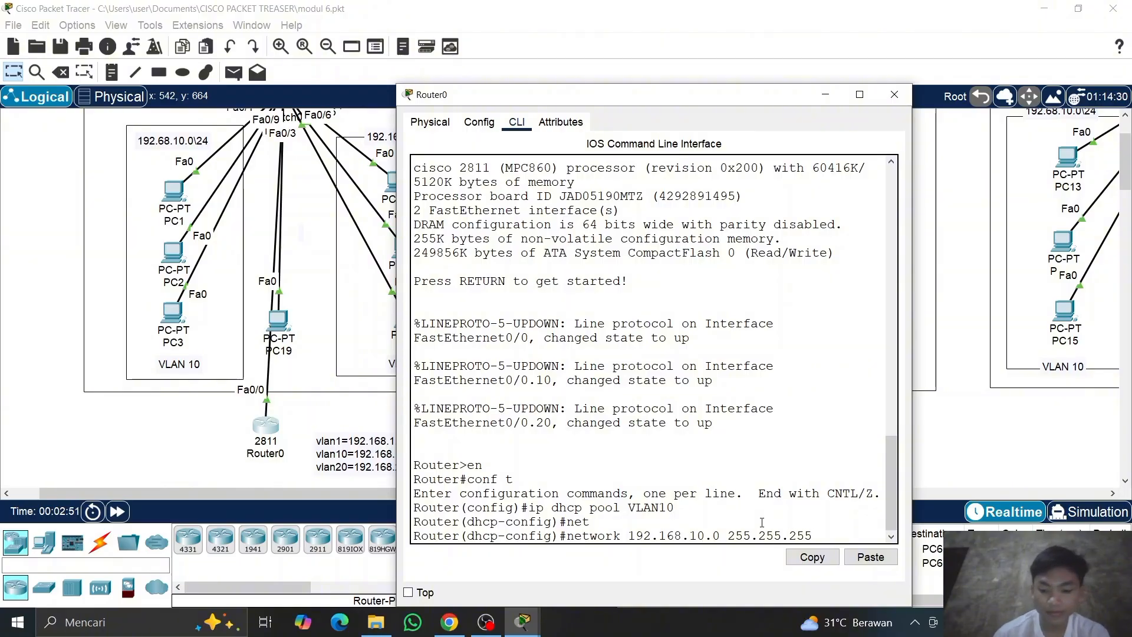
pyautogui.write('.0')
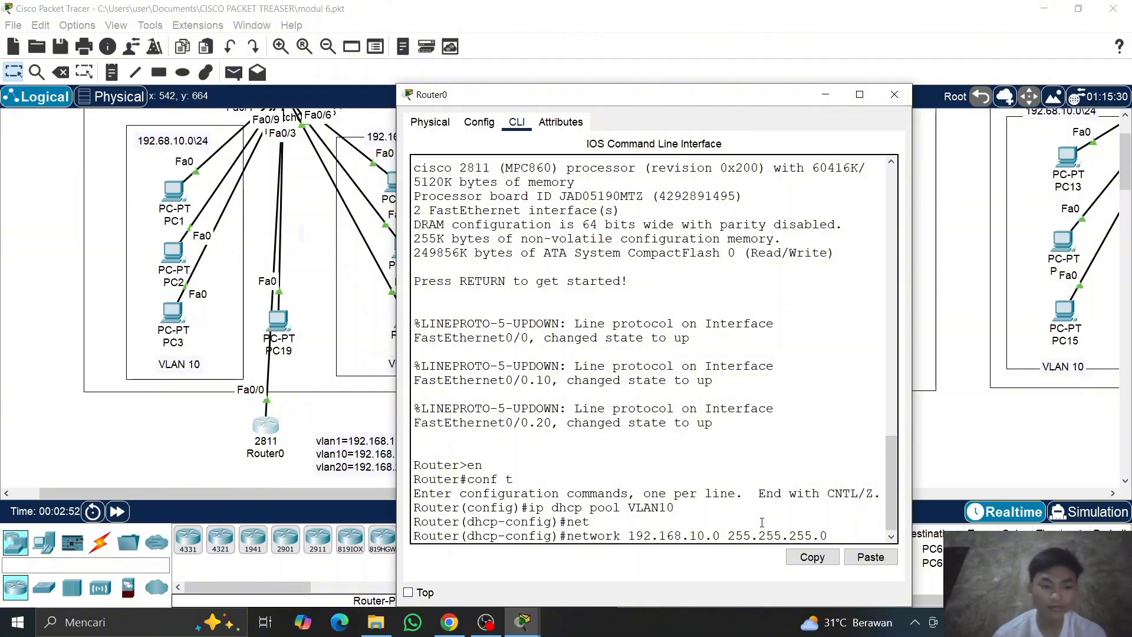
pyautogui.press('Return')
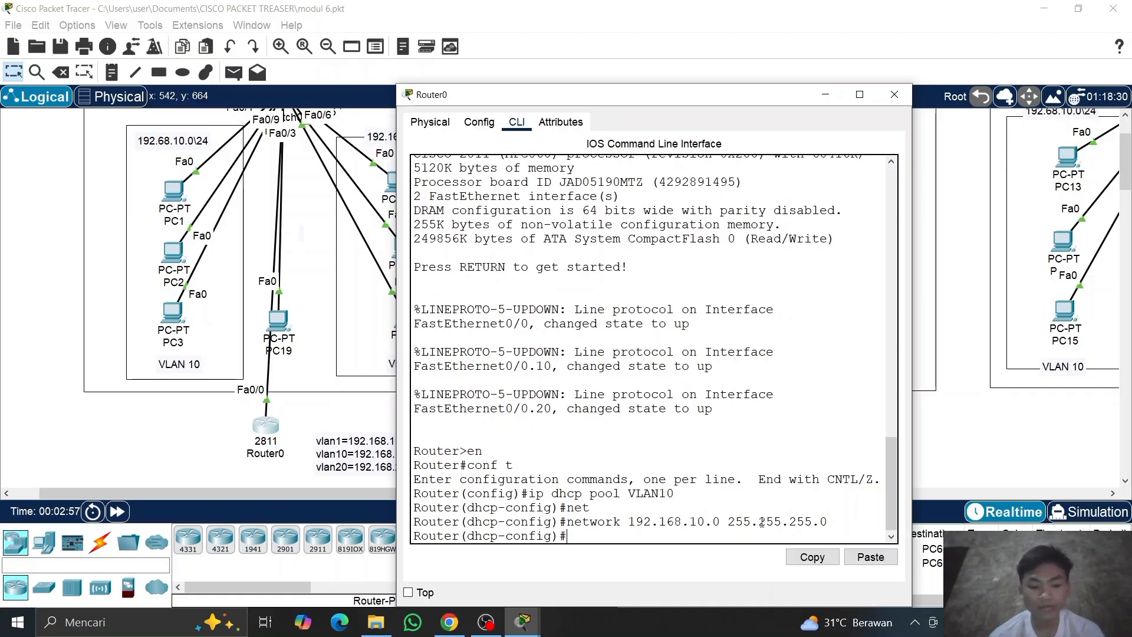
# - Set the VLAN10 pool's default-router to 192.168.10.1
pyautogui.write('defa')
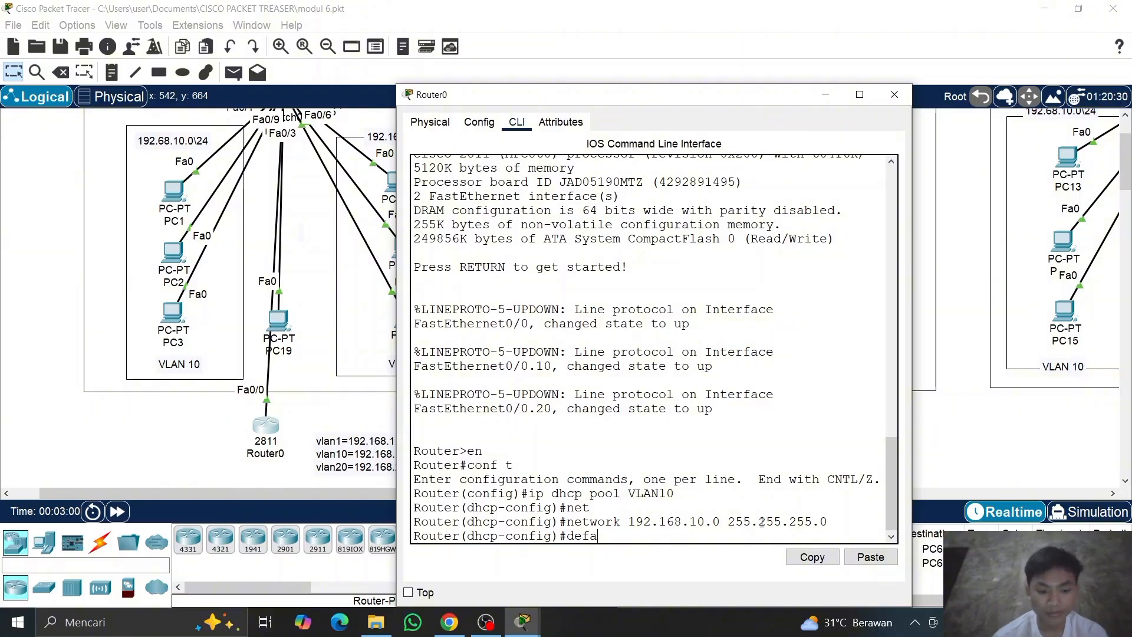
pyautogui.press('Tab')
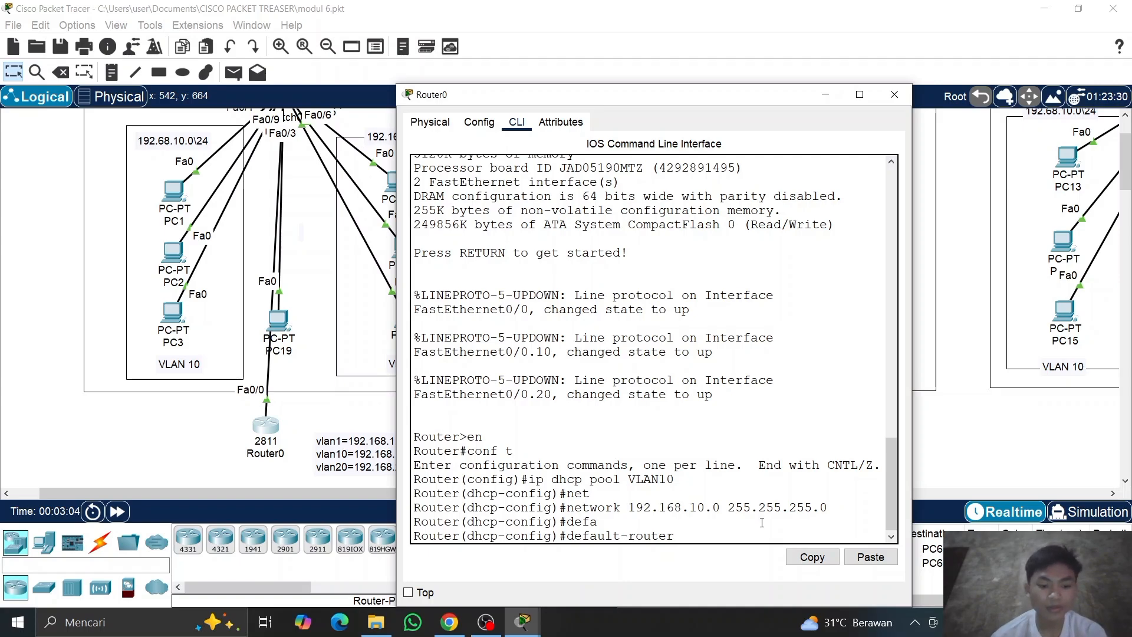
pyautogui.write('192.1')
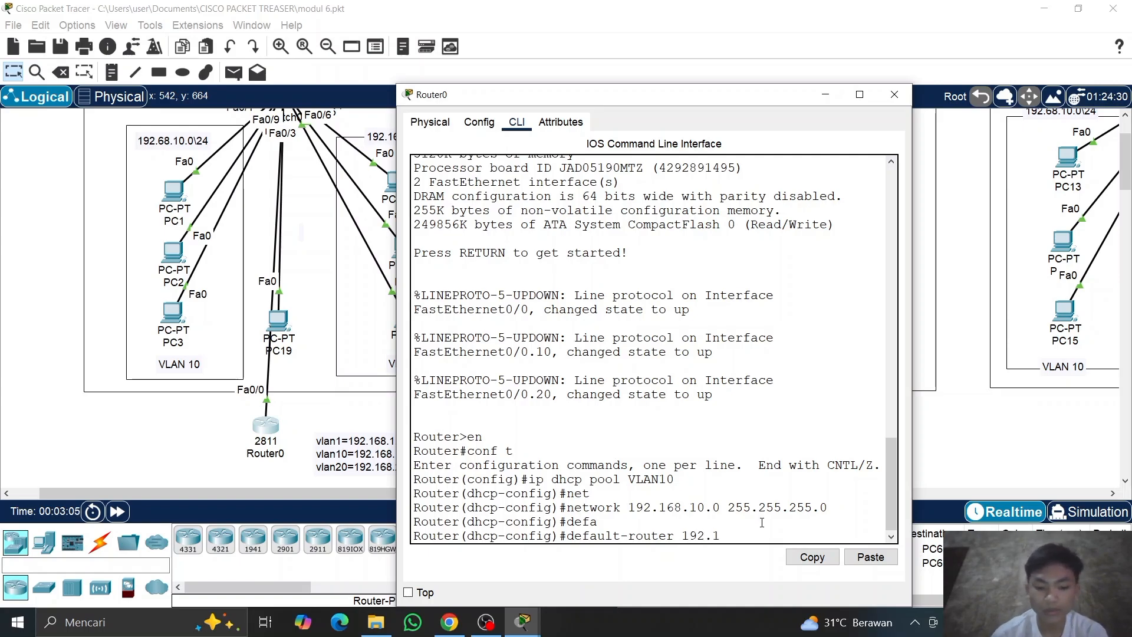
pyautogui.write('68')
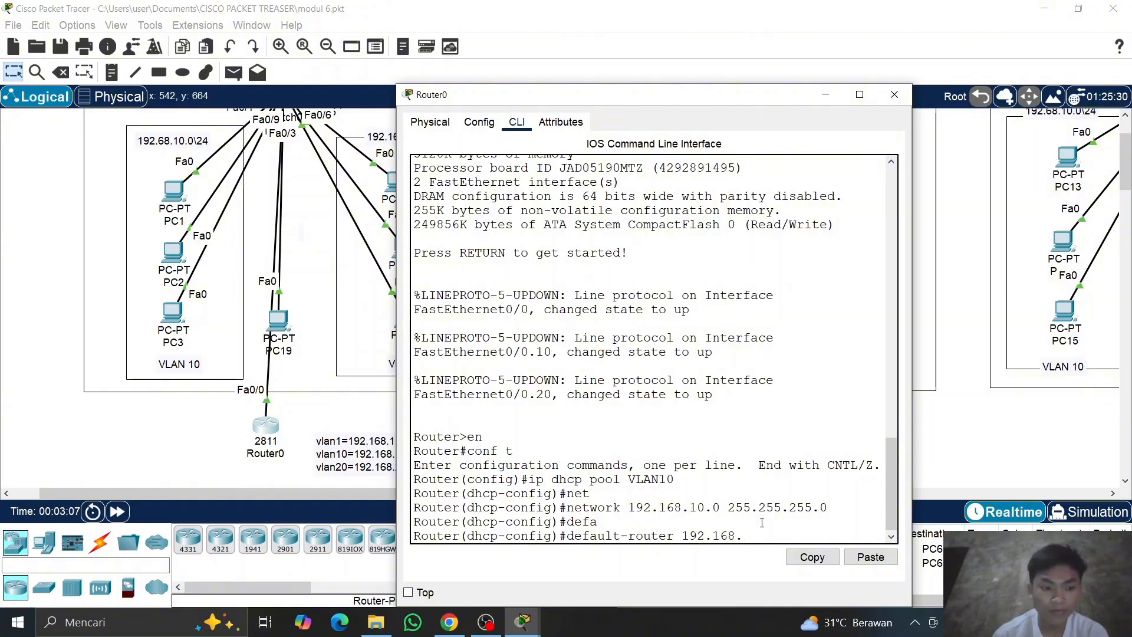
pyautogui.write('.10.1')
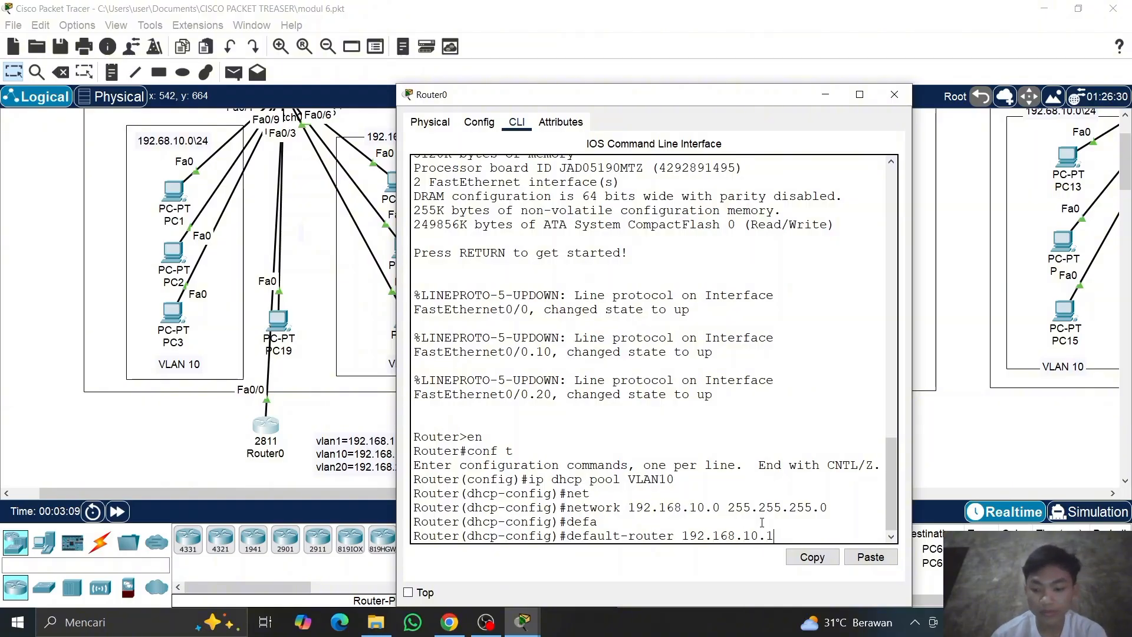
pyautogui.press('Return')
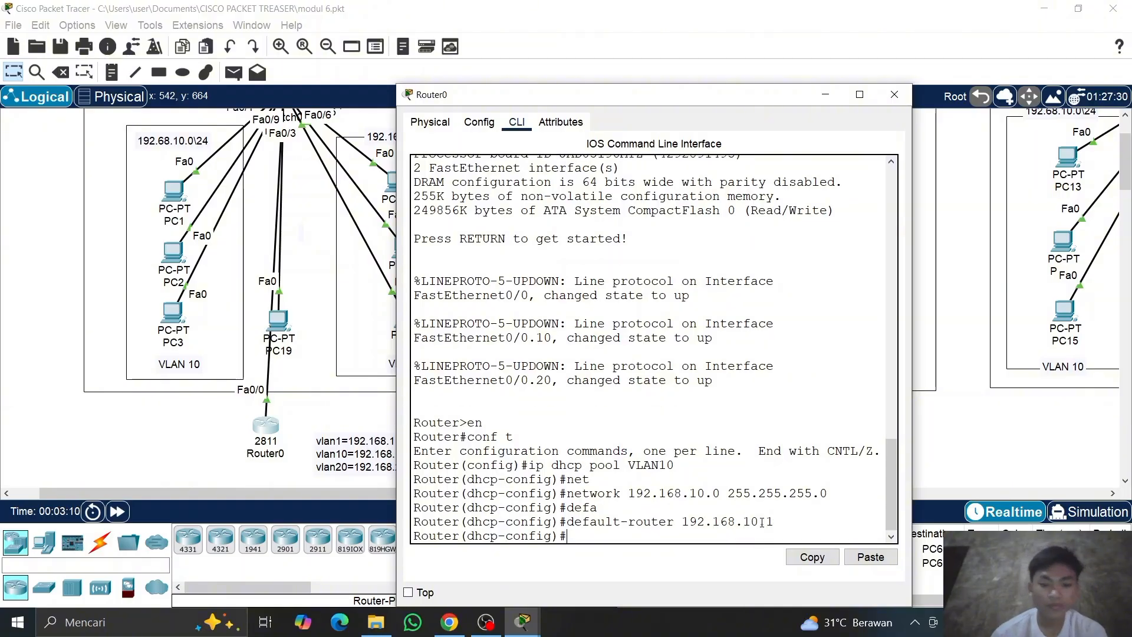
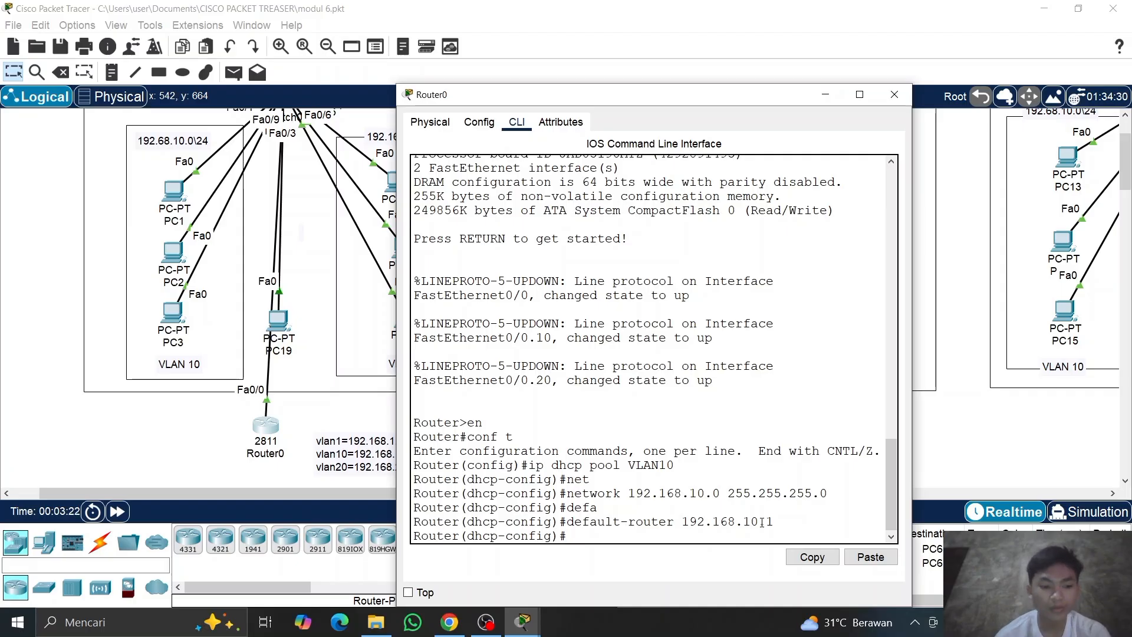
# - Set the VLAN10 pool's dns-server to 8.8.8.8 and exit DHCP pool configuration
pyautogui.write('dn')
pyautogui.press('Tab')
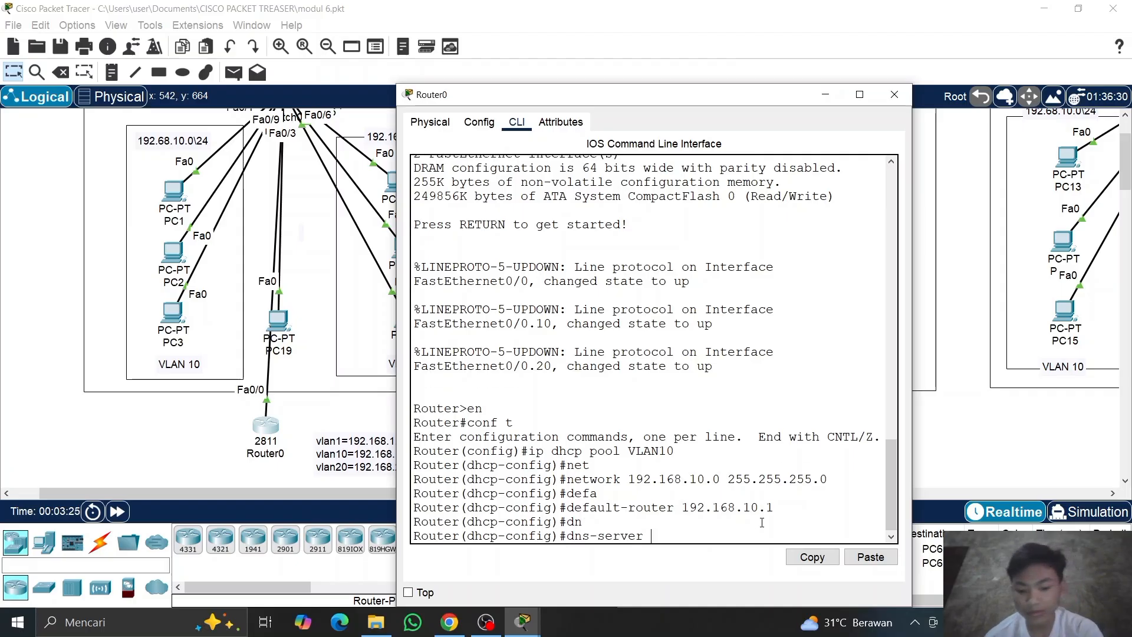
pyautogui.write('8.8.8.8')
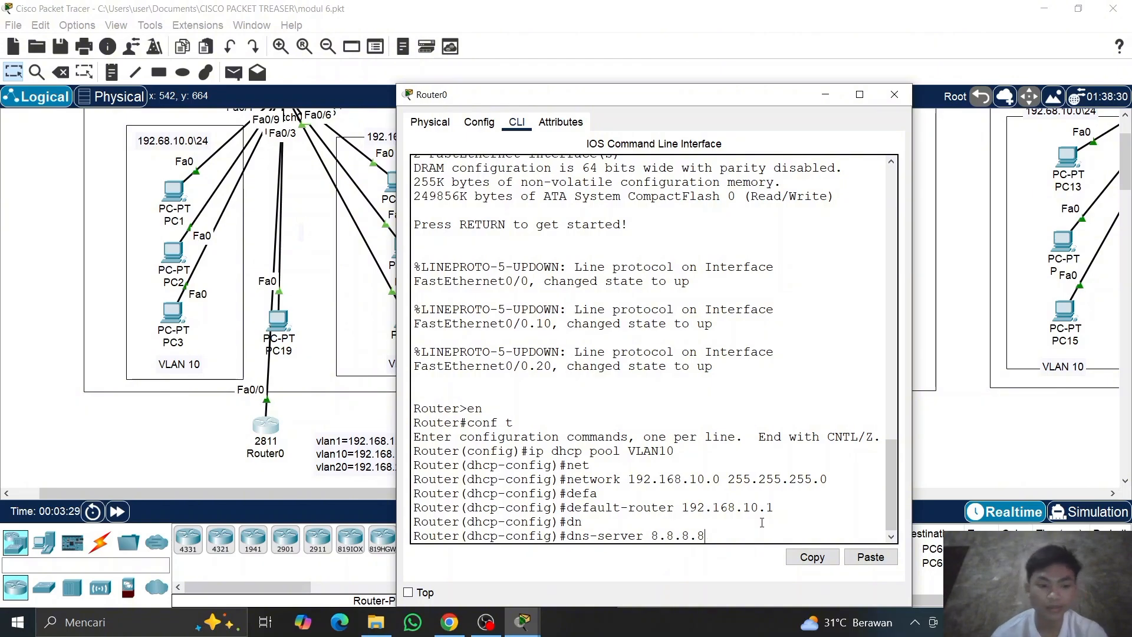
pyautogui.press('Return')
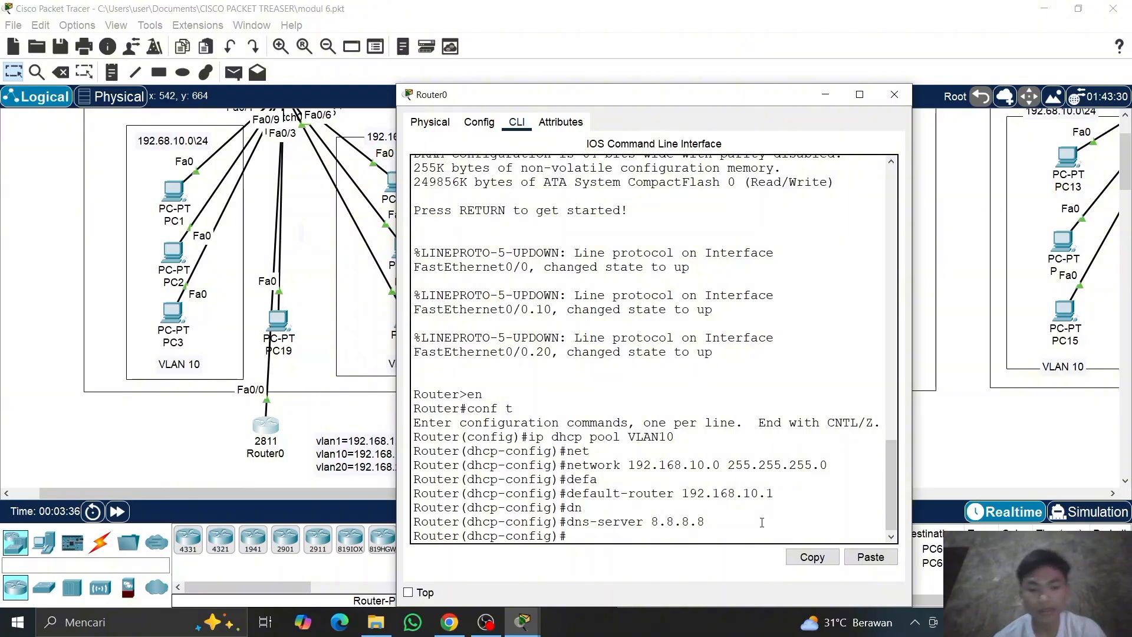
pyautogui.write('exit')
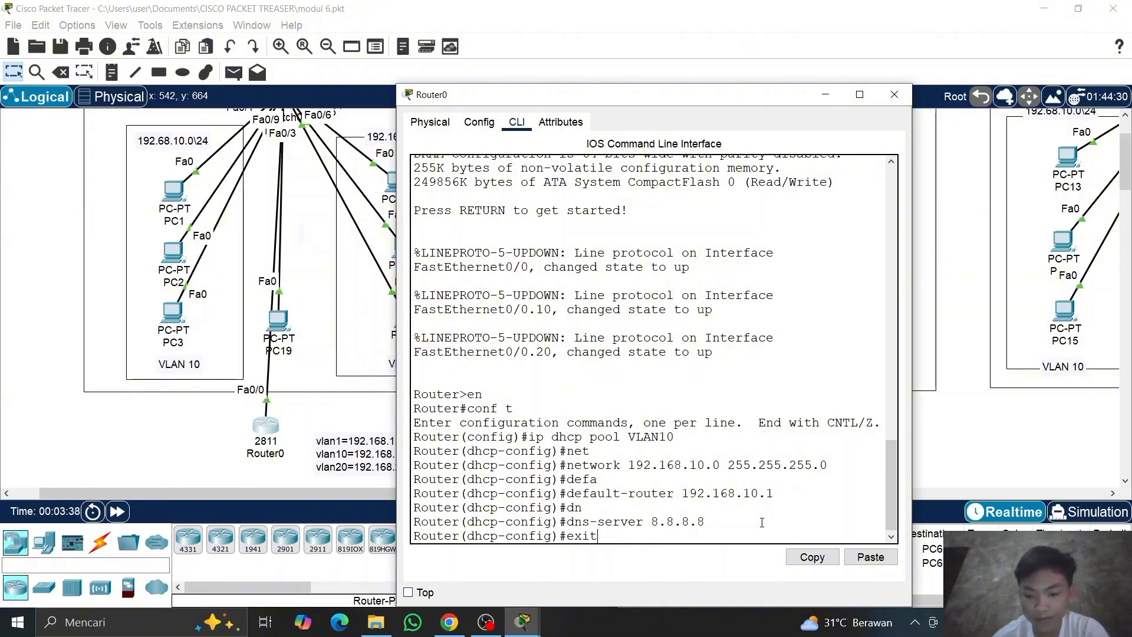
pyautogui.press('Return')
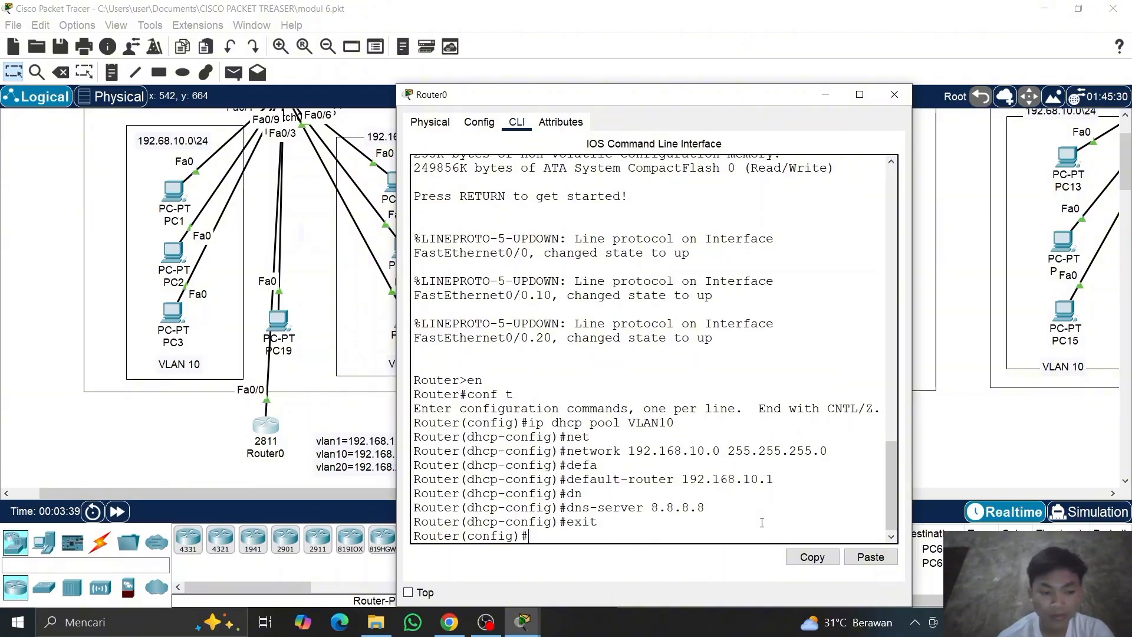
# - Create a DHCP pool named VLAN20 on Router0 by reusing the earlier ip dhcp pool command
pyautogui.press('Up')
pyautogui.press('Up')
pyautogui.press('Up')
pyautogui.press('Up')
pyautogui.press('Up')
pyautogui.press('Up')
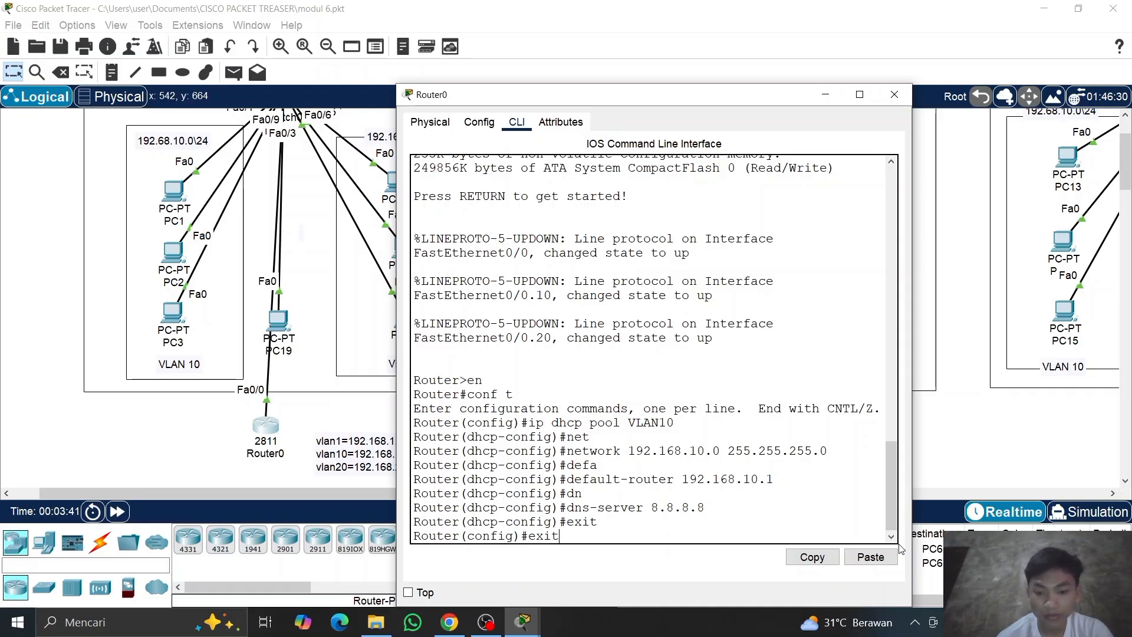
pyautogui.press('Up')
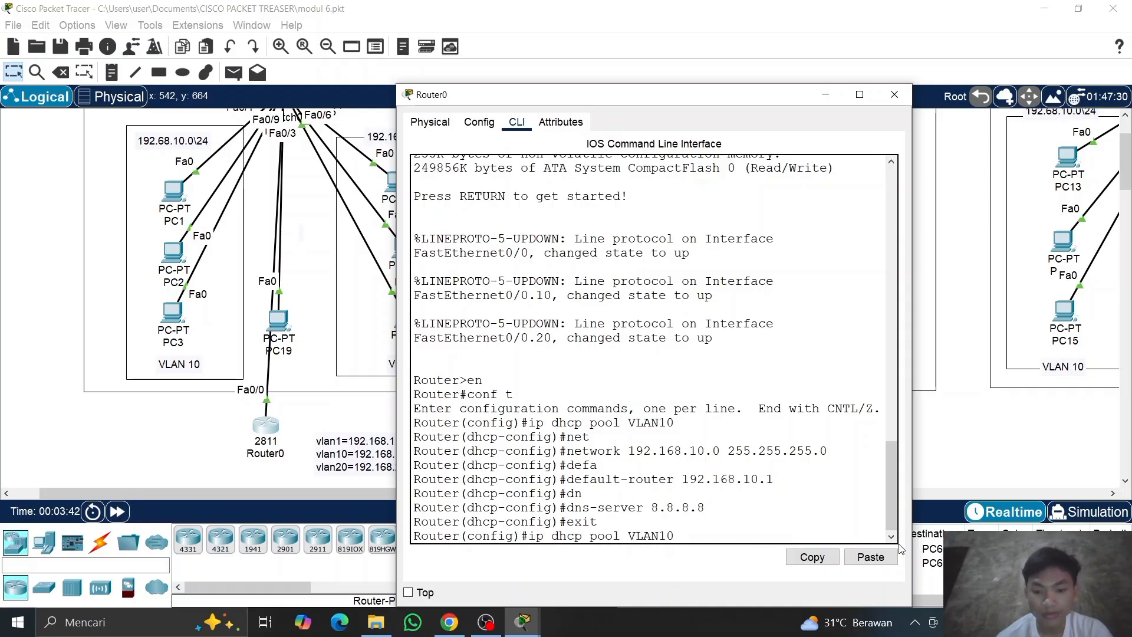
pyautogui.press('BackSpace')
pyautogui.press('BackSpace')
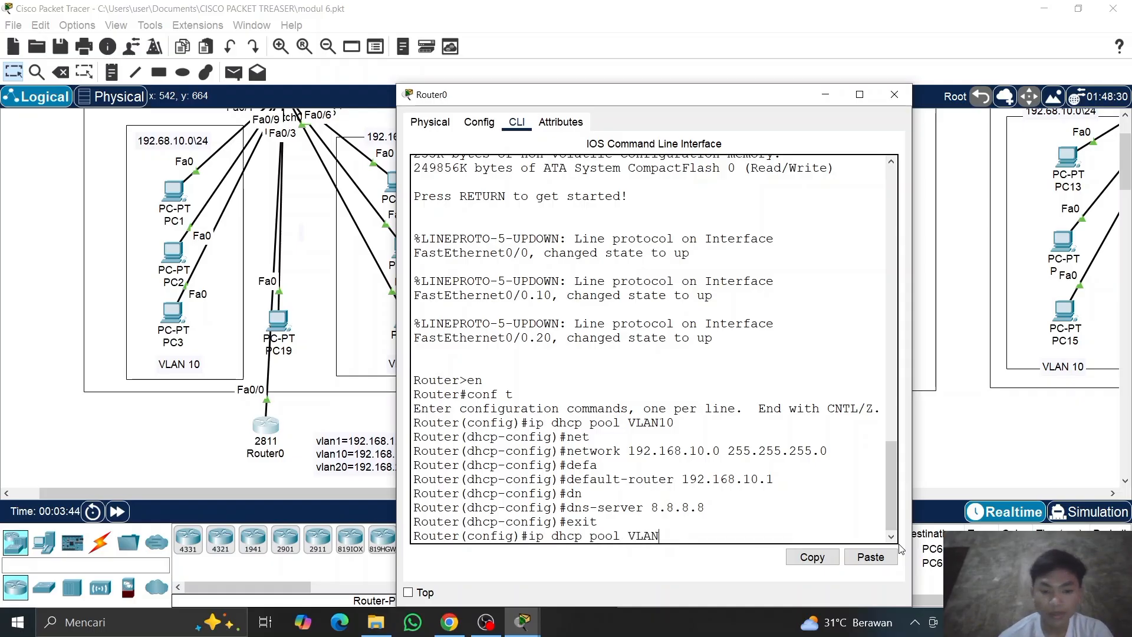
pyautogui.write('20')
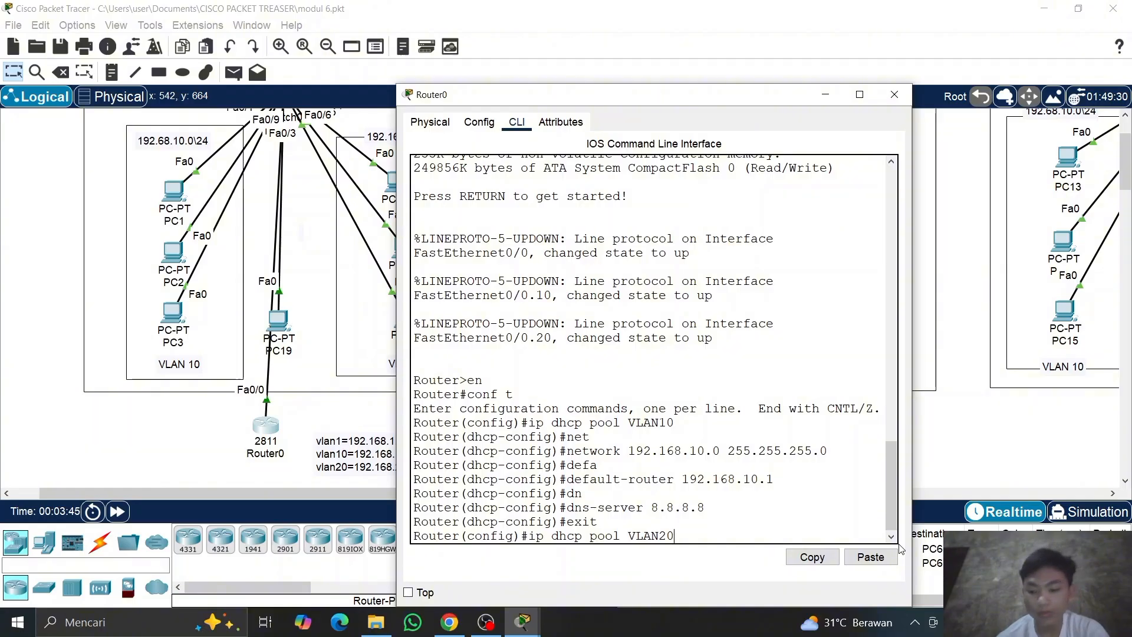
pyautogui.press('Return')
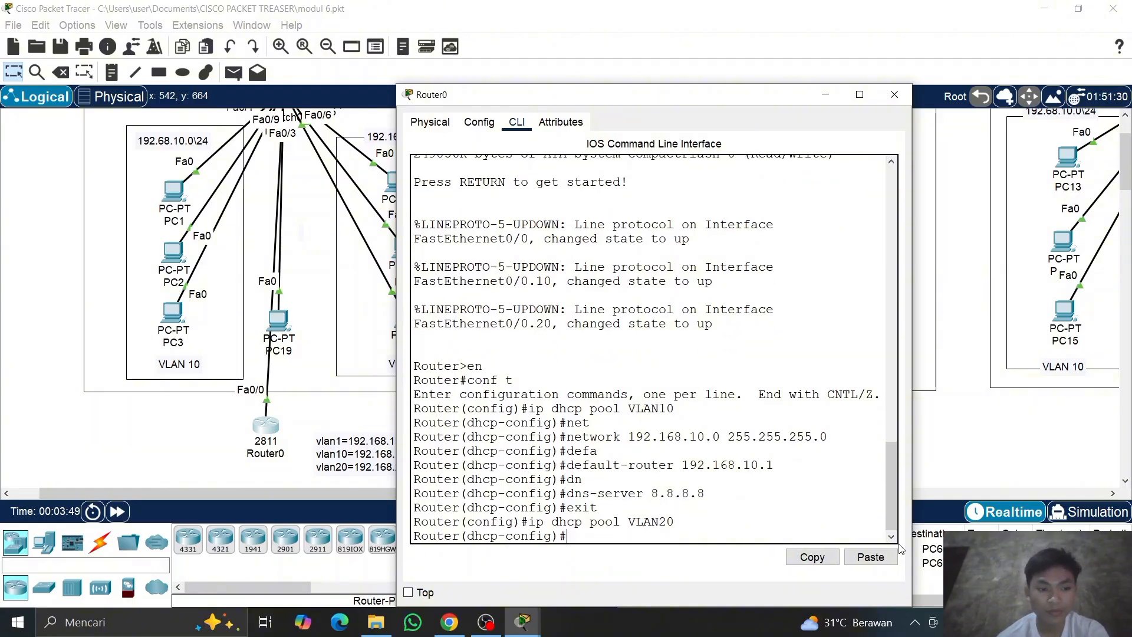
# - Set the VLAN20 pool's network to 192.168.20.0 with mask 255.255.255.0
pyautogui.write('n')
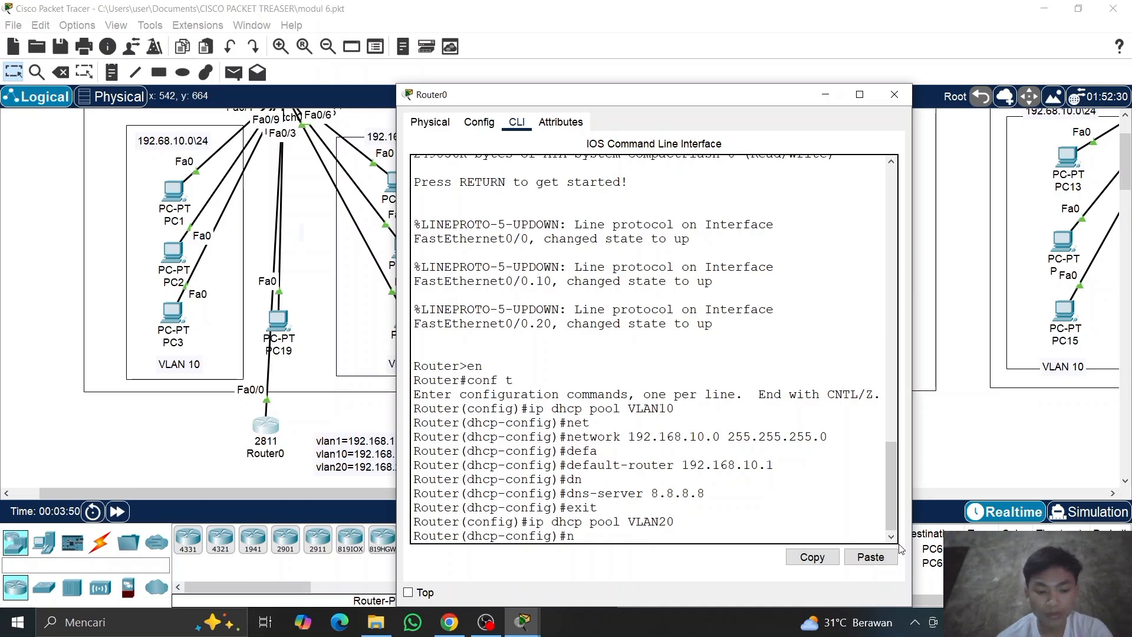
pyautogui.write('e')
pyautogui.press('Tab')
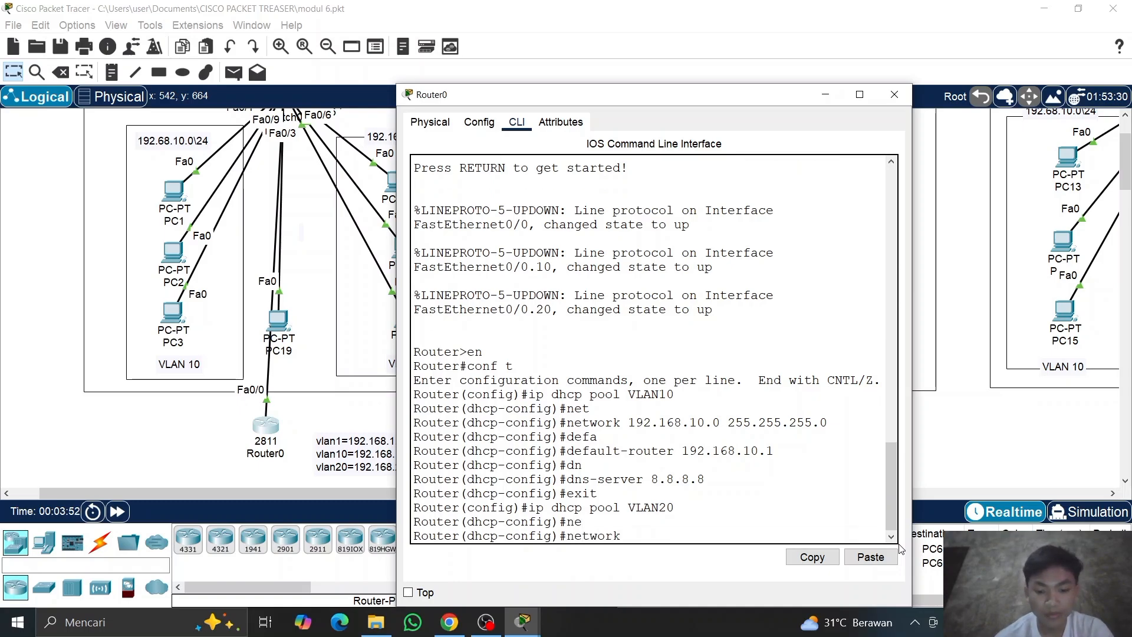
pyautogui.write('192.168')
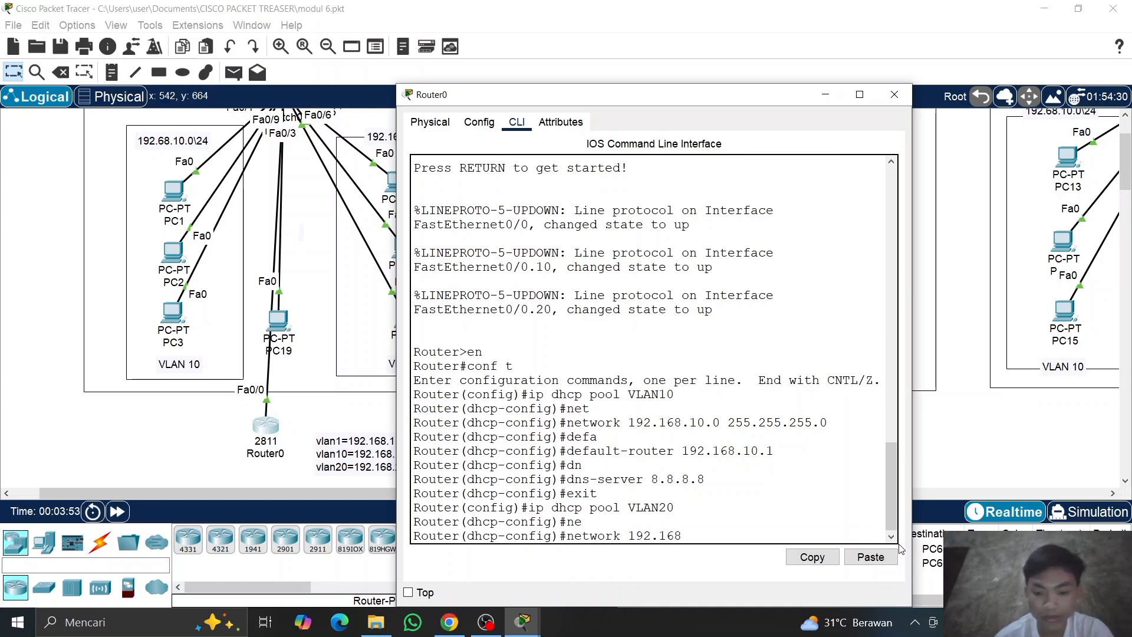
pyautogui.write('.20.0')
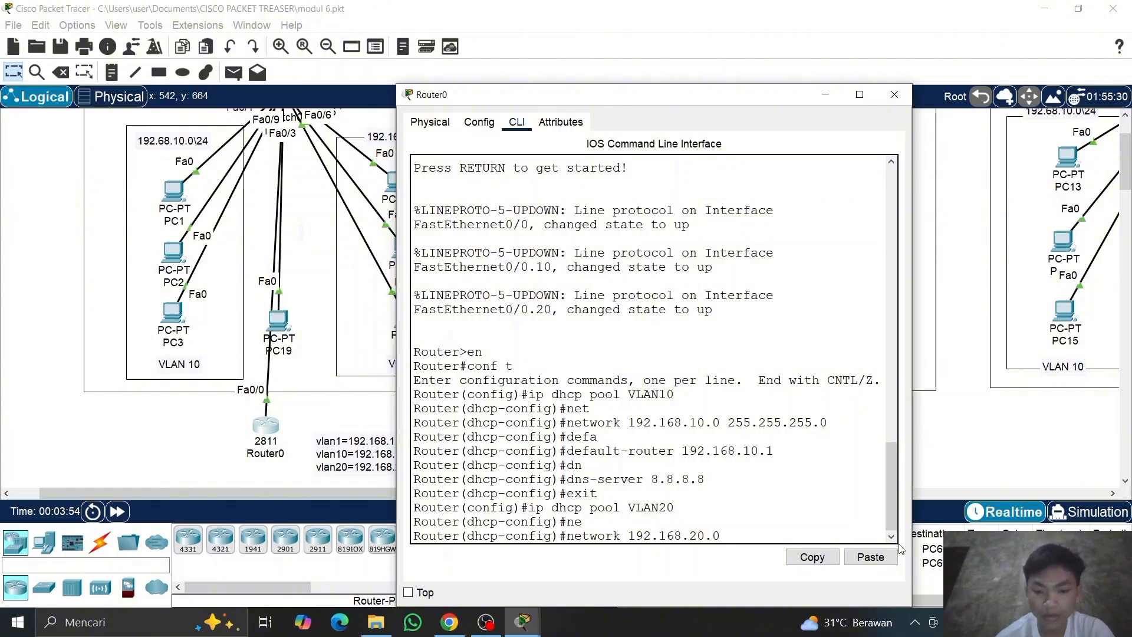
pyautogui.write(' 155')
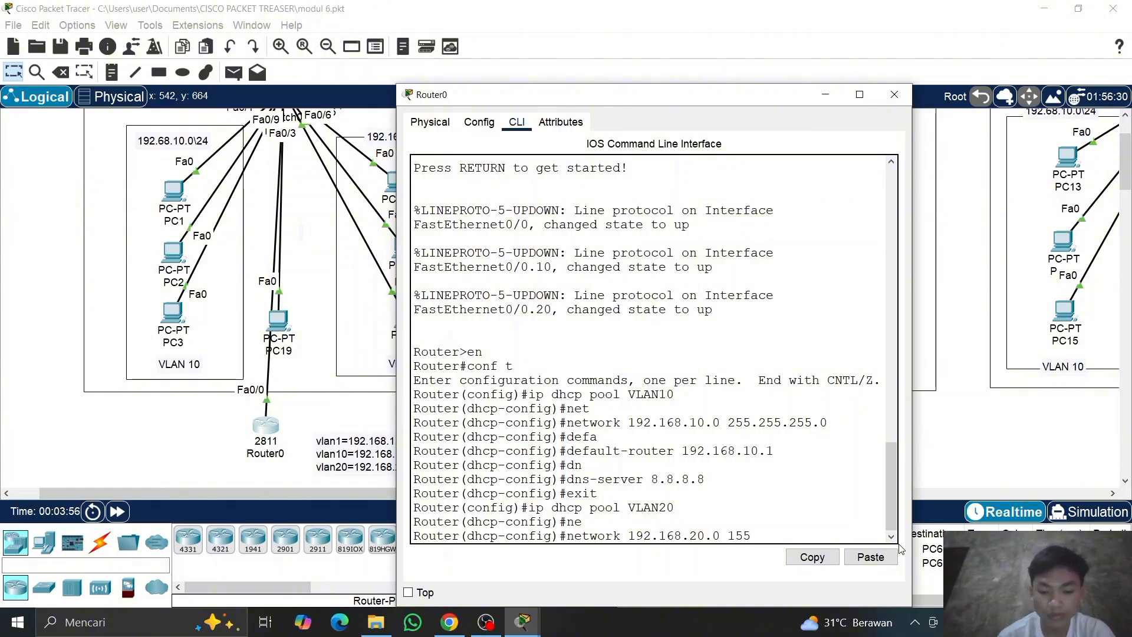
pyautogui.press('BackSpace')
pyautogui.press('BackSpace')
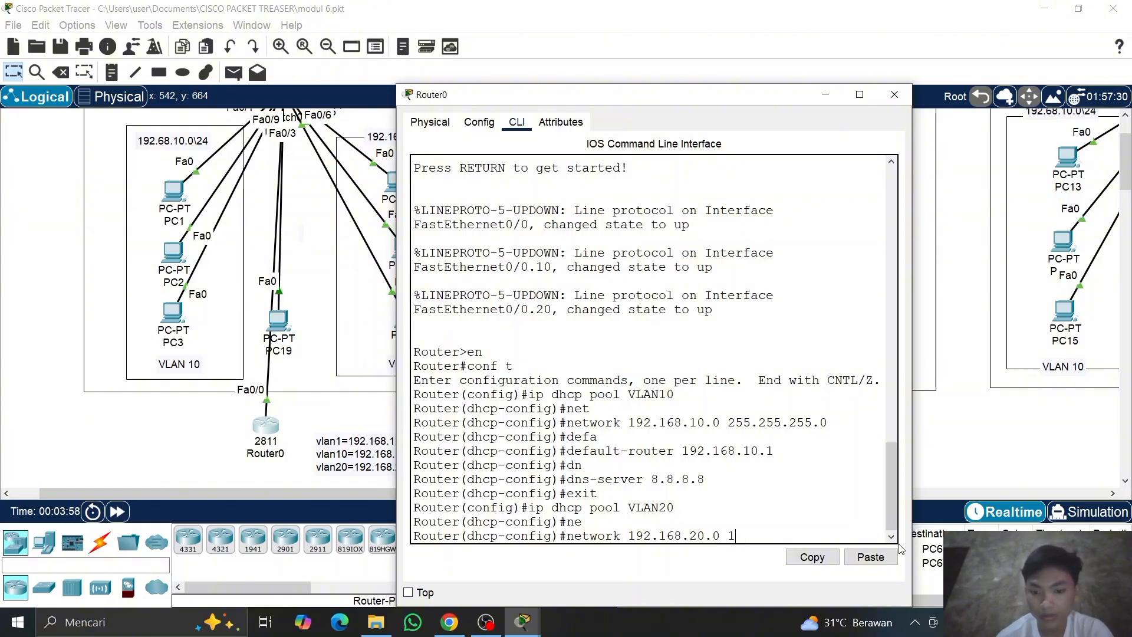
pyautogui.write('255.25')
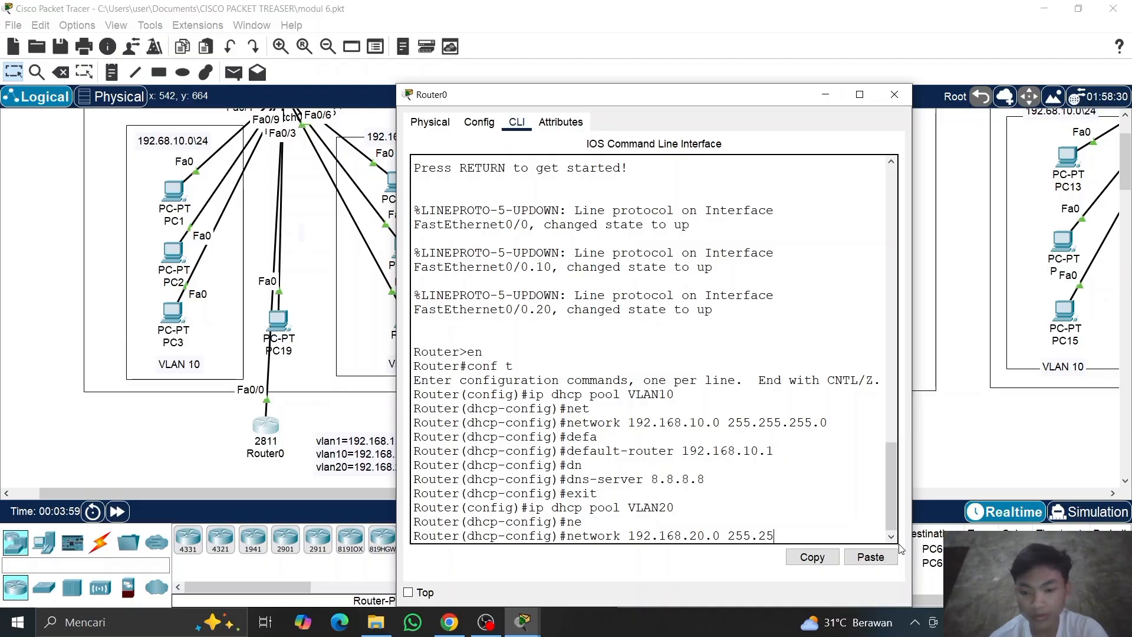
pyautogui.write('5.255.')
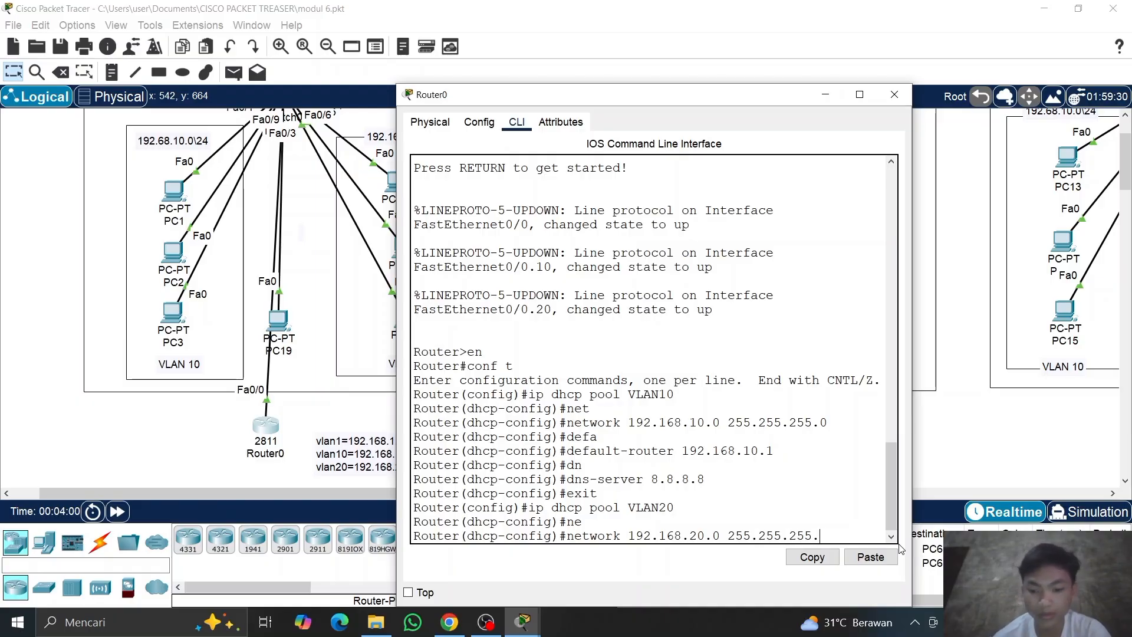
pyautogui.write('0')
pyautogui.press('Return')
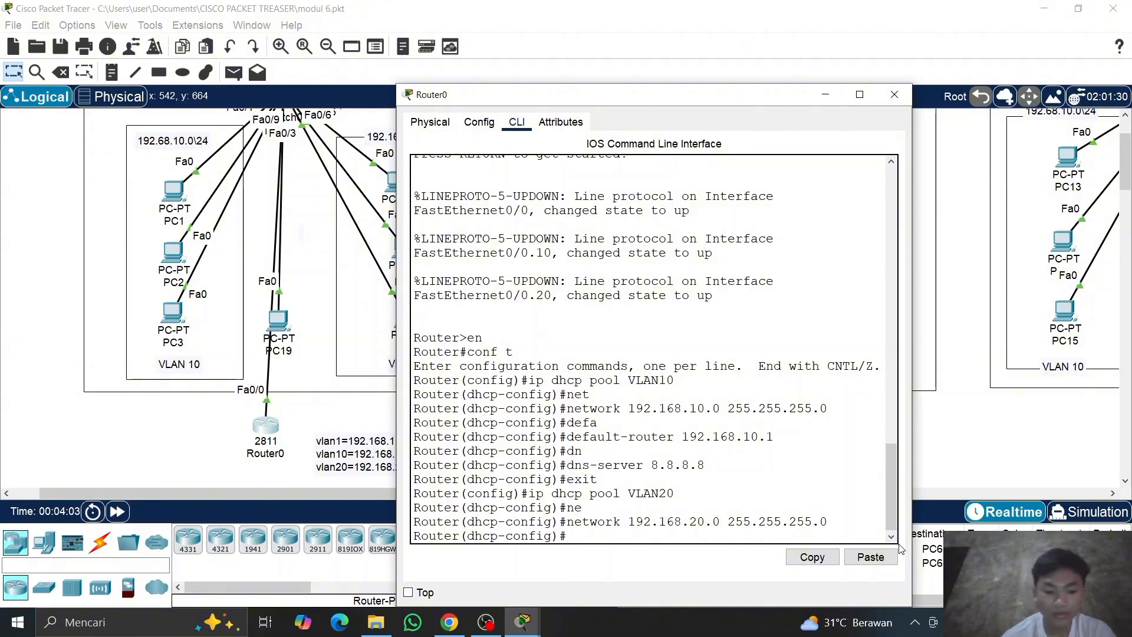
# - Set the VLAN20 pool's default-router to 192.168.20.1
pyautogui.write('def')
pyautogui.press('Tab')
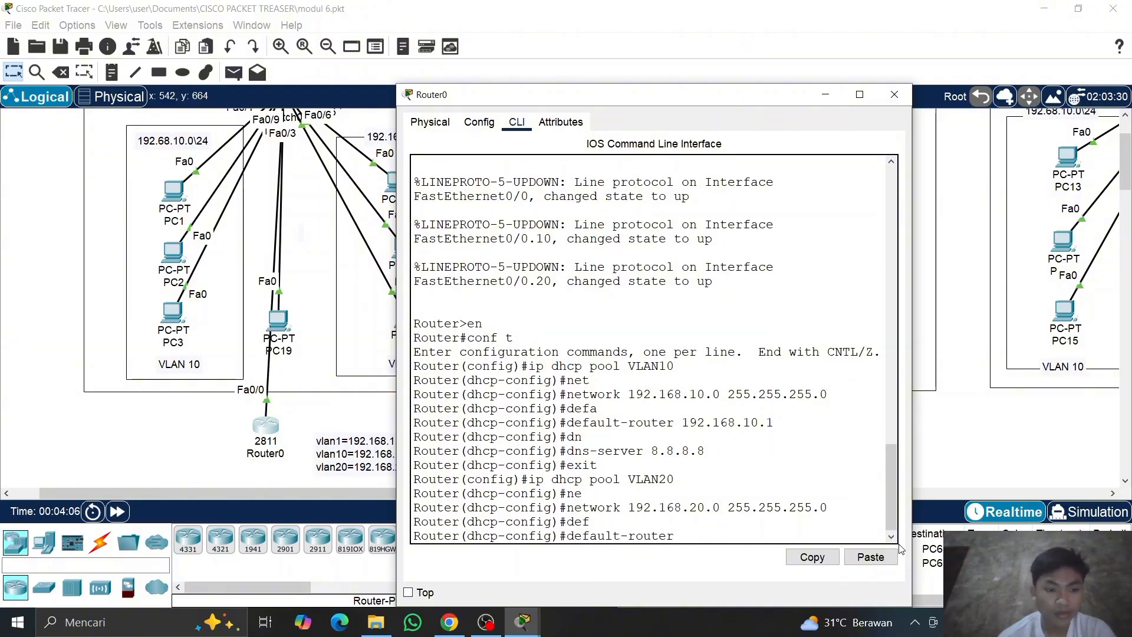
pyautogui.write('1')
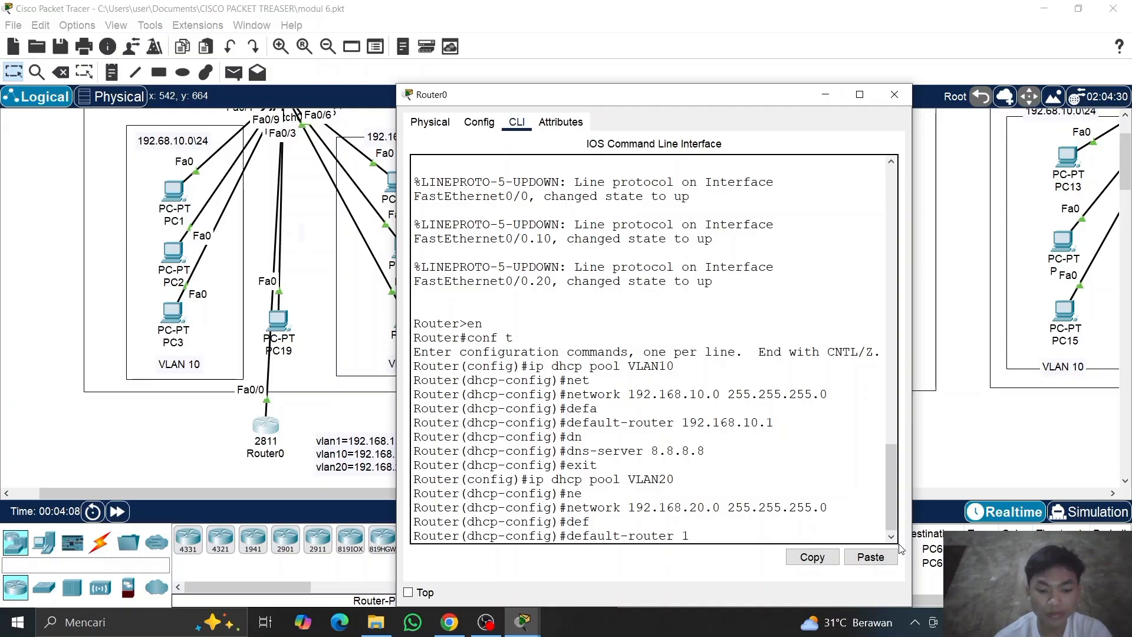
pyautogui.write('92.168')
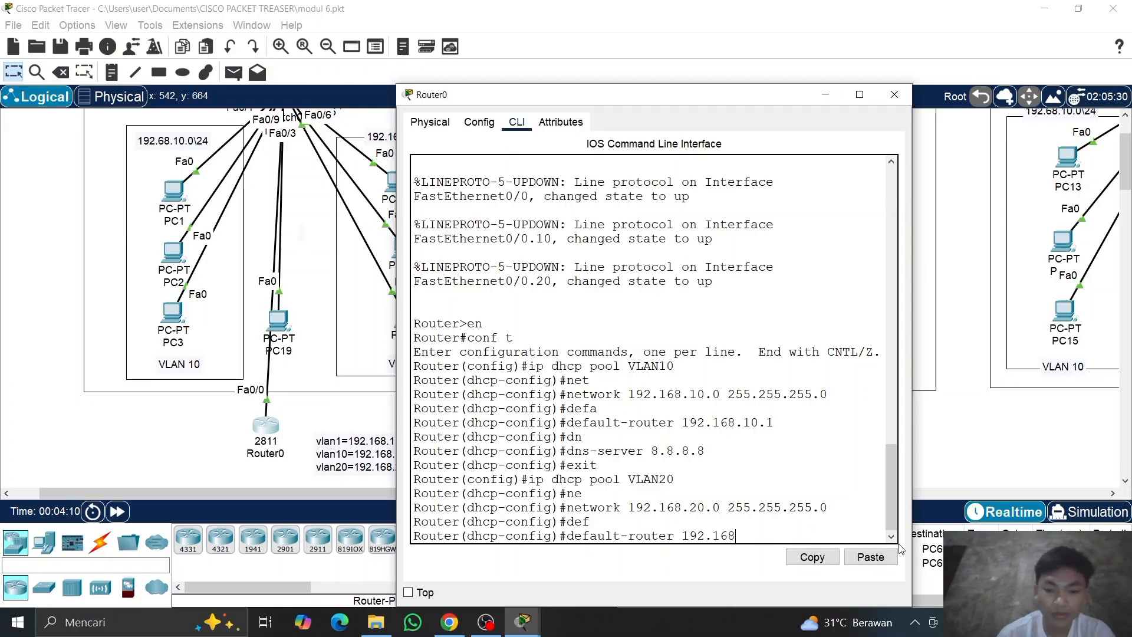
pyautogui.write('.')
pyautogui.write('20.1')
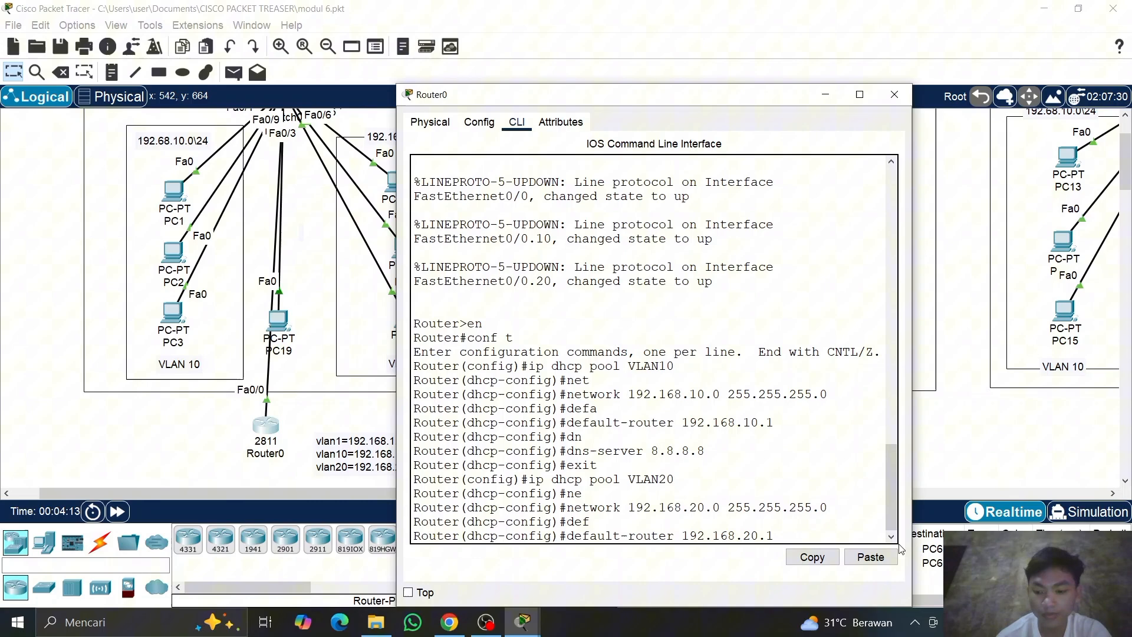
pyautogui.press('Return')
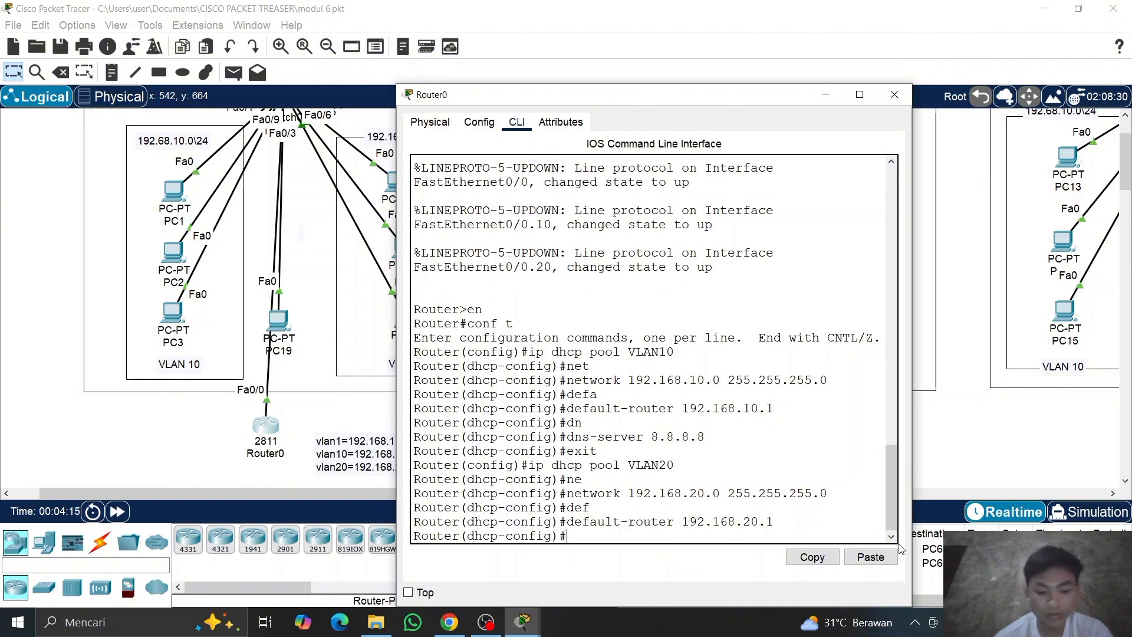
pyautogui.write('def')
pyautogui.press('Tab')
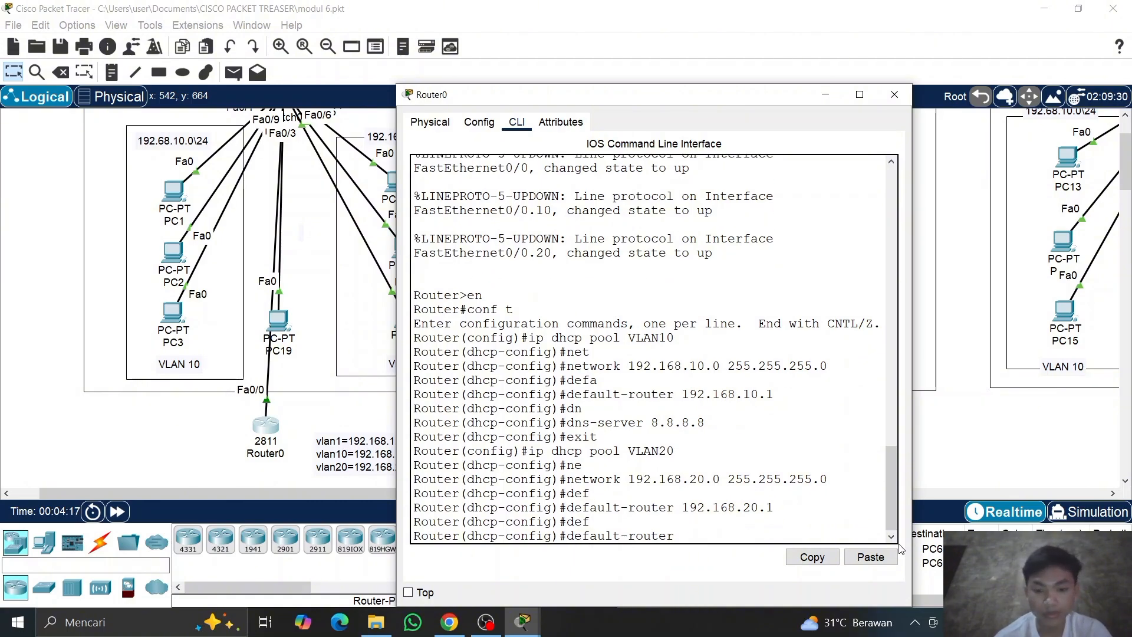
pyautogui.press('BackSpace')
pyautogui.press('BackSpace')
pyautogui.press('BackSpace')
pyautogui.press('BackSpace')
pyautogui.press('BackSpace')
pyautogui.press('BackSpace')
pyautogui.press('BackSpace')
pyautogui.press('BackSpace')
pyautogui.press('BackSpace')
pyautogui.press('BackSpace')
pyautogui.press('BackSpace')
pyautogui.press('BackSpace')
pyautogui.press('BackSpace')
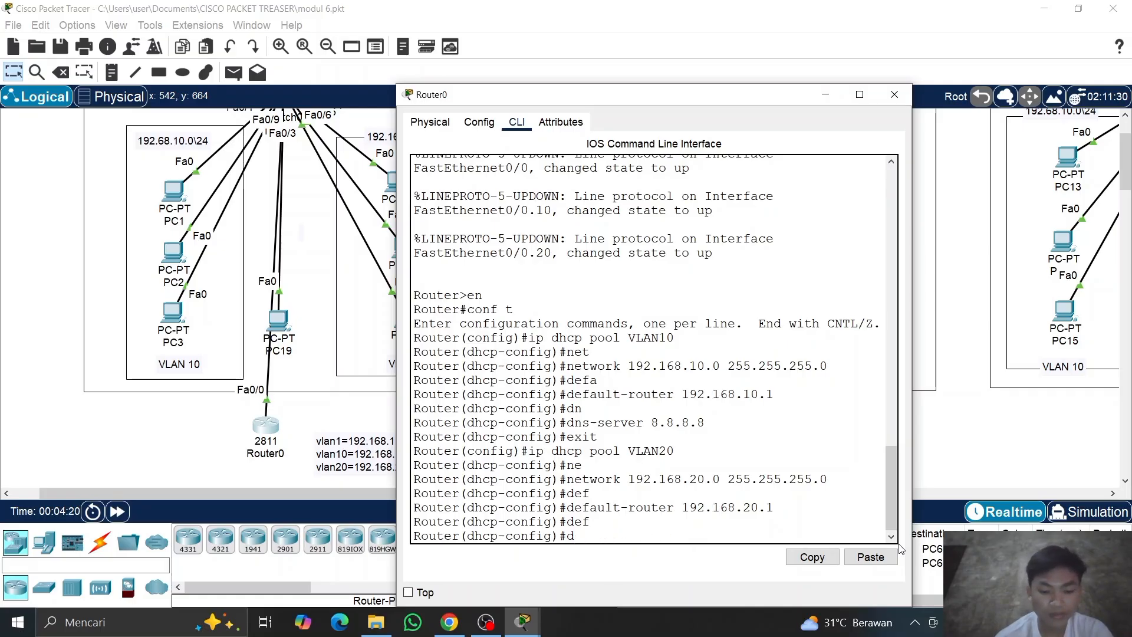
# - Set the VLAN20 pool's dns-server to 8.8.8.8 and exit DHCP pool configuration
pyautogui.write('ns')
pyautogui.press('Tab')
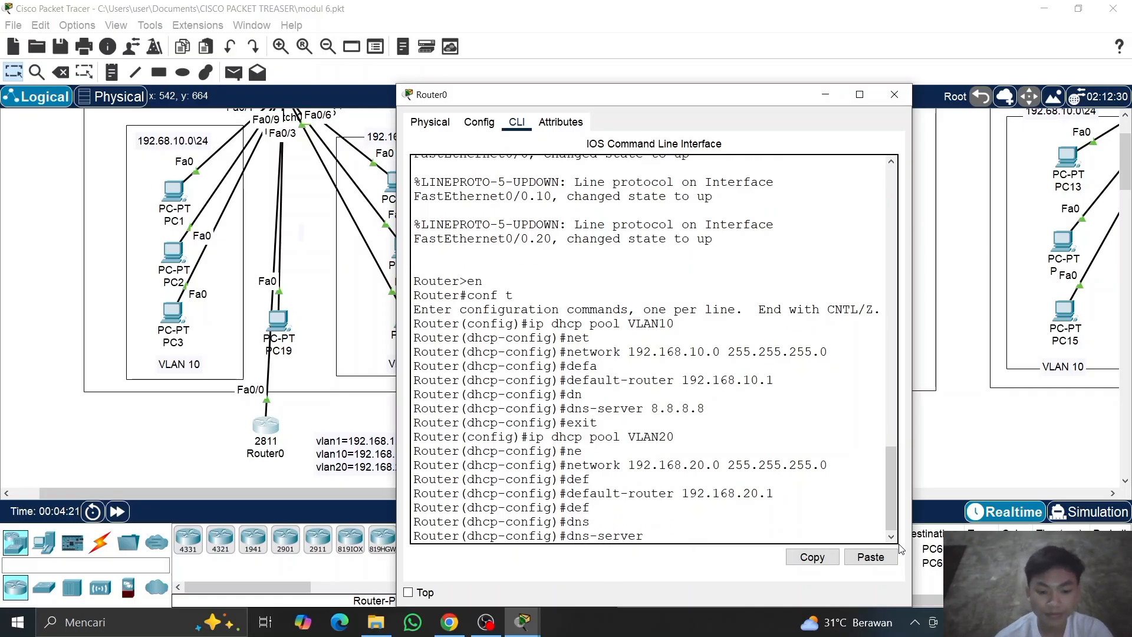
pyautogui.write('8.8.8.8.')
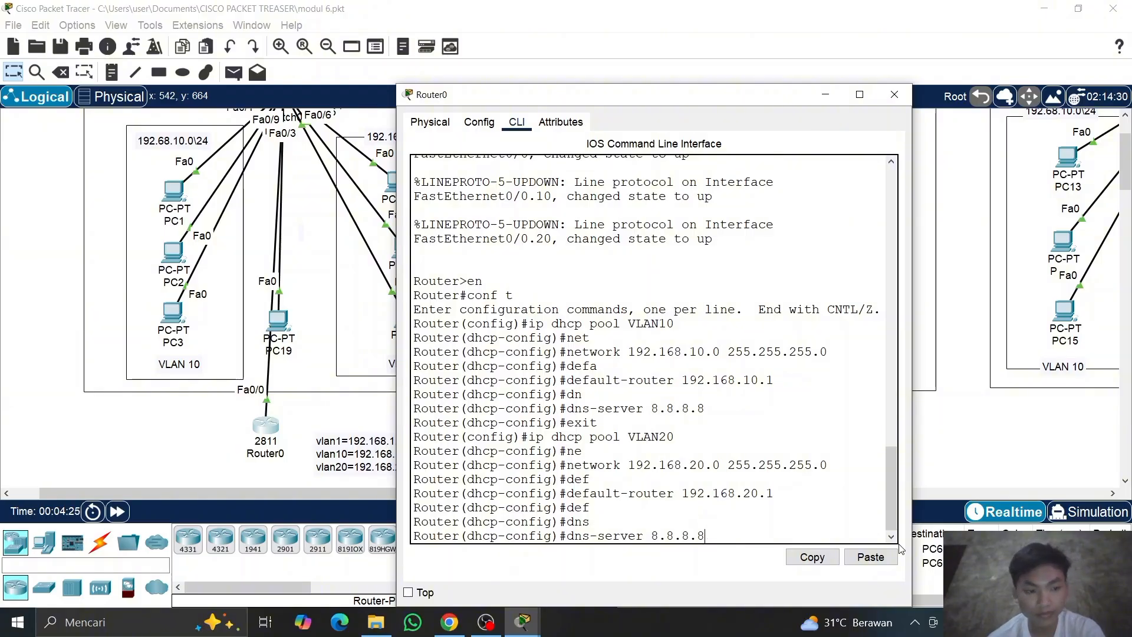
pyautogui.press('Return')
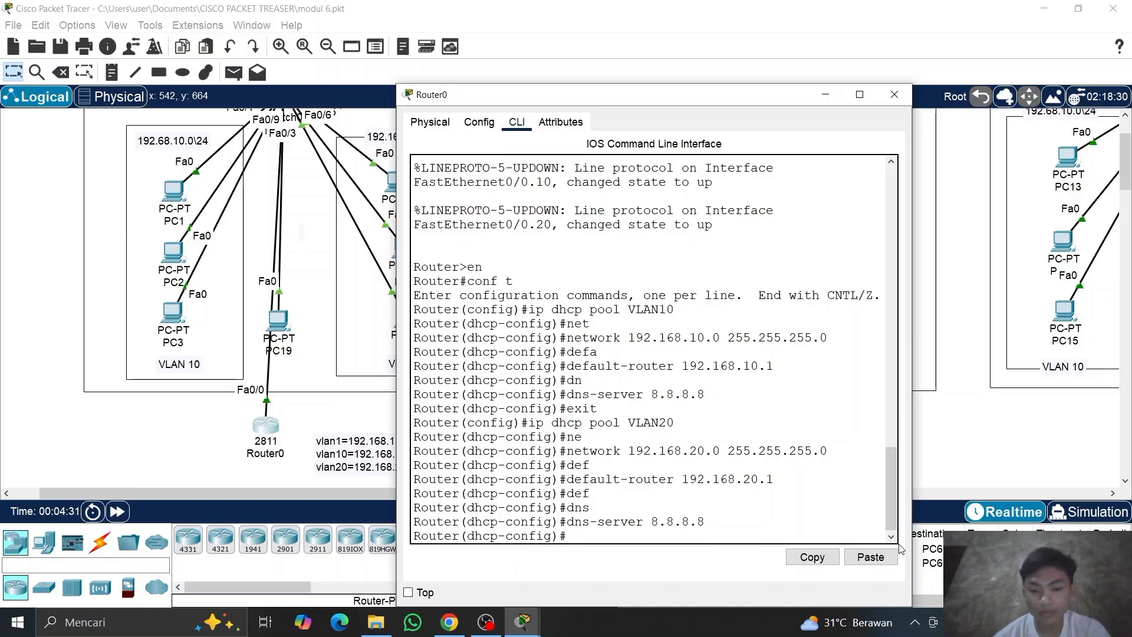
pyautogui.write('exit')
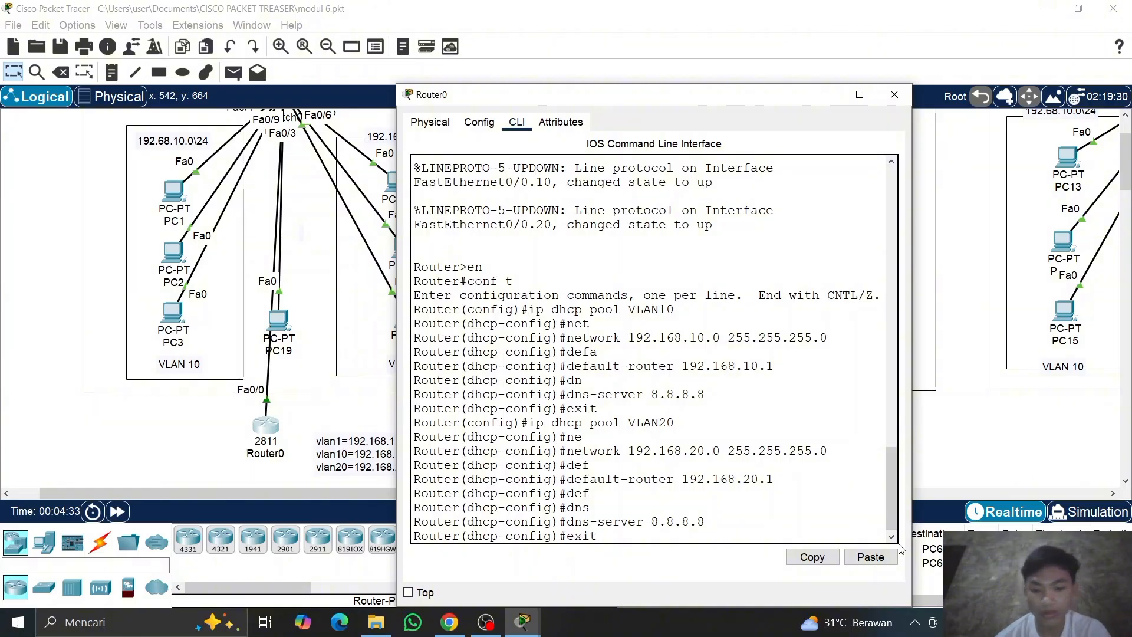
pyautogui.press('Return')
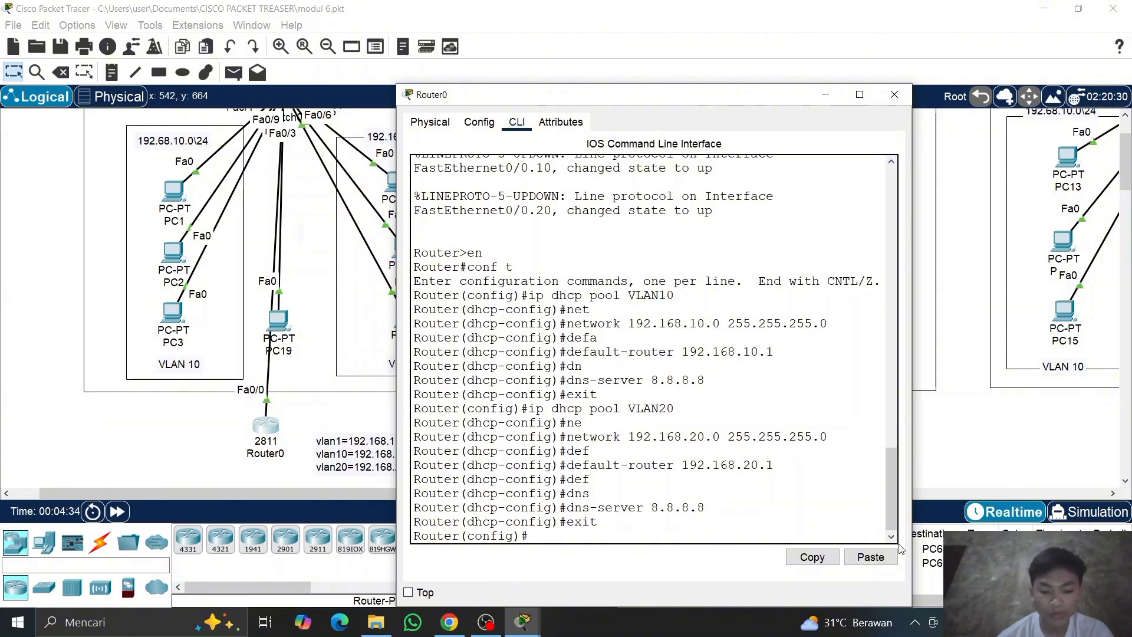
# - Create a DHCP pool named VLAN1 on Router0 by reusing the earlier ip dhcp pool command
pyautogui.press('Up')
pyautogui.press('Up')
pyautogui.press('Up')
pyautogui.press('Up')
pyautogui.press('Up')
pyautogui.press('Up')
pyautogui.press('Up')
pyautogui.press('Up')
pyautogui.press('Up')
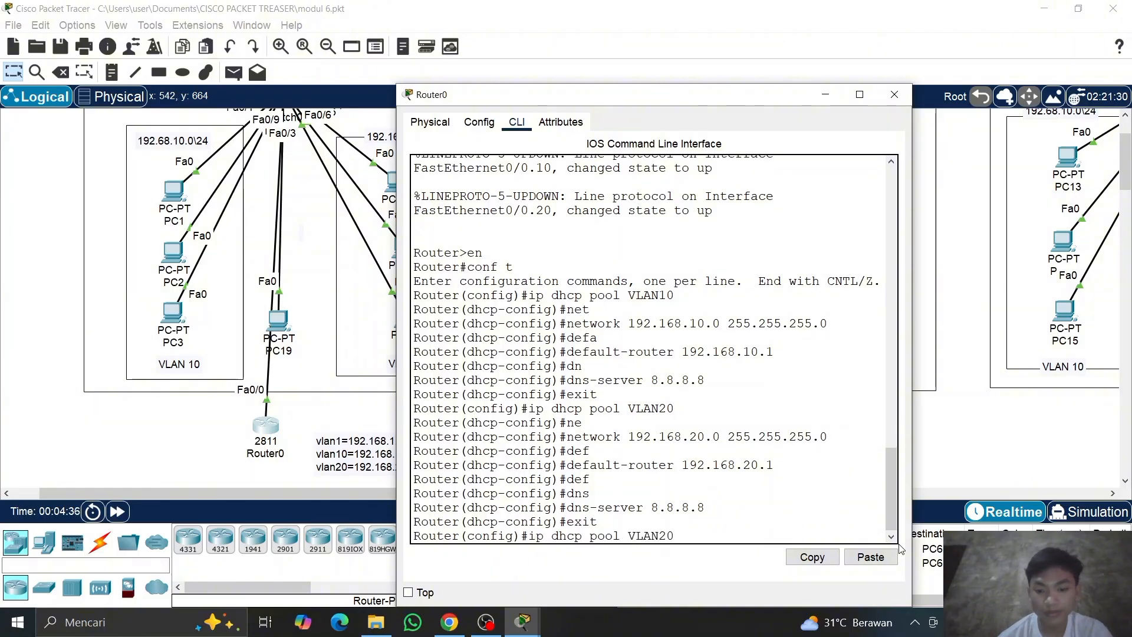
pyautogui.press('Up')
pyautogui.press('Down')
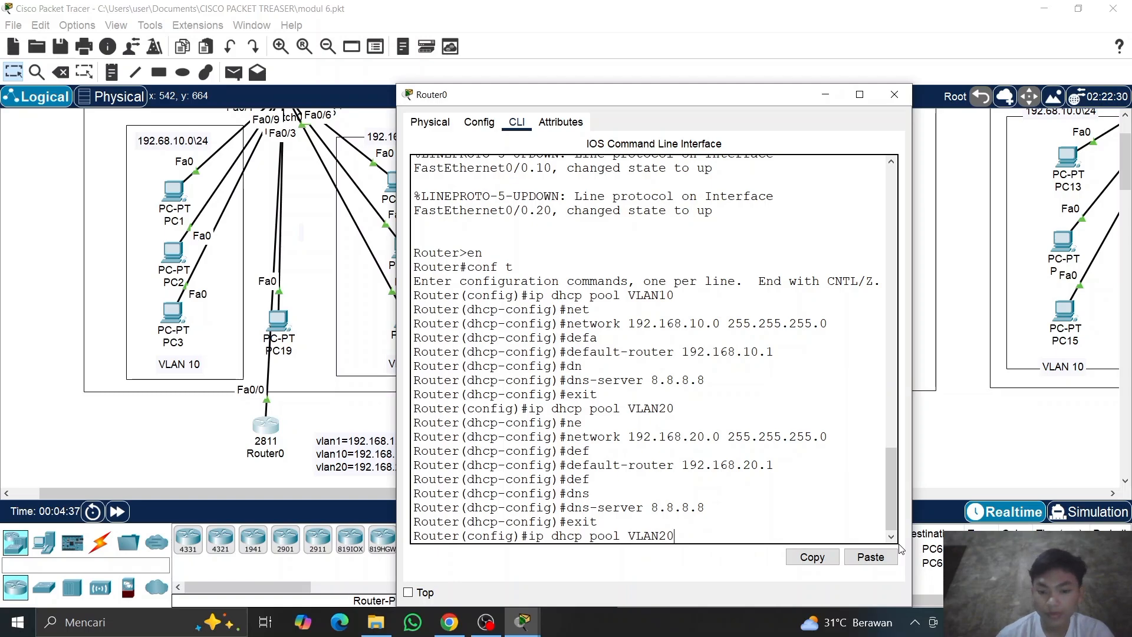
pyautogui.press('BackSpace')
pyautogui.press('BackSpace')
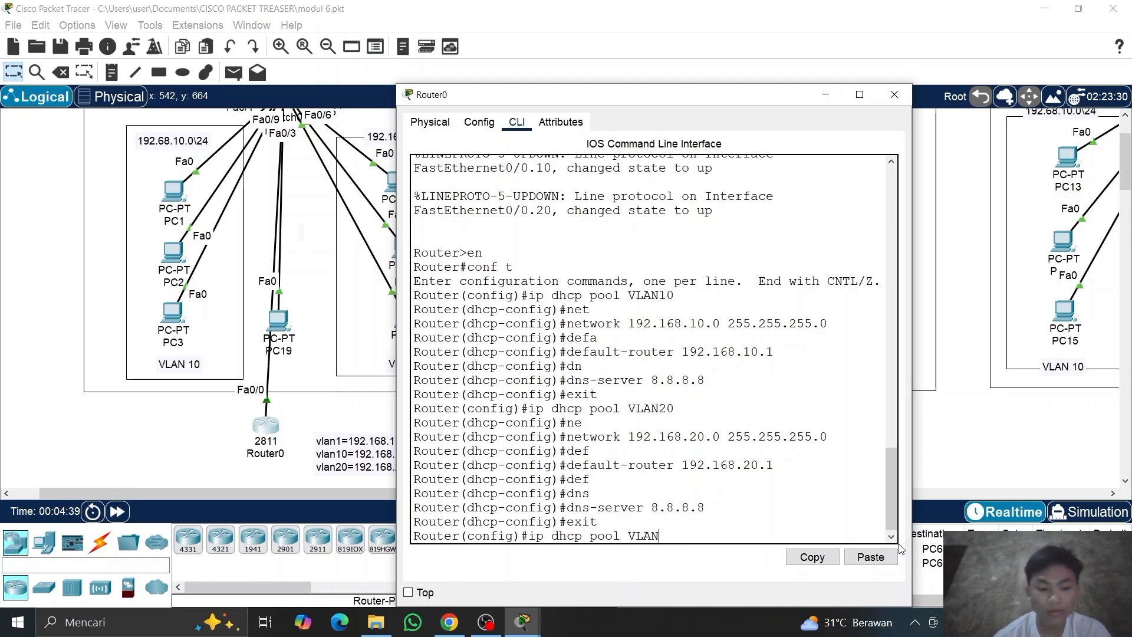
pyautogui.write('1')
pyautogui.press('Return')
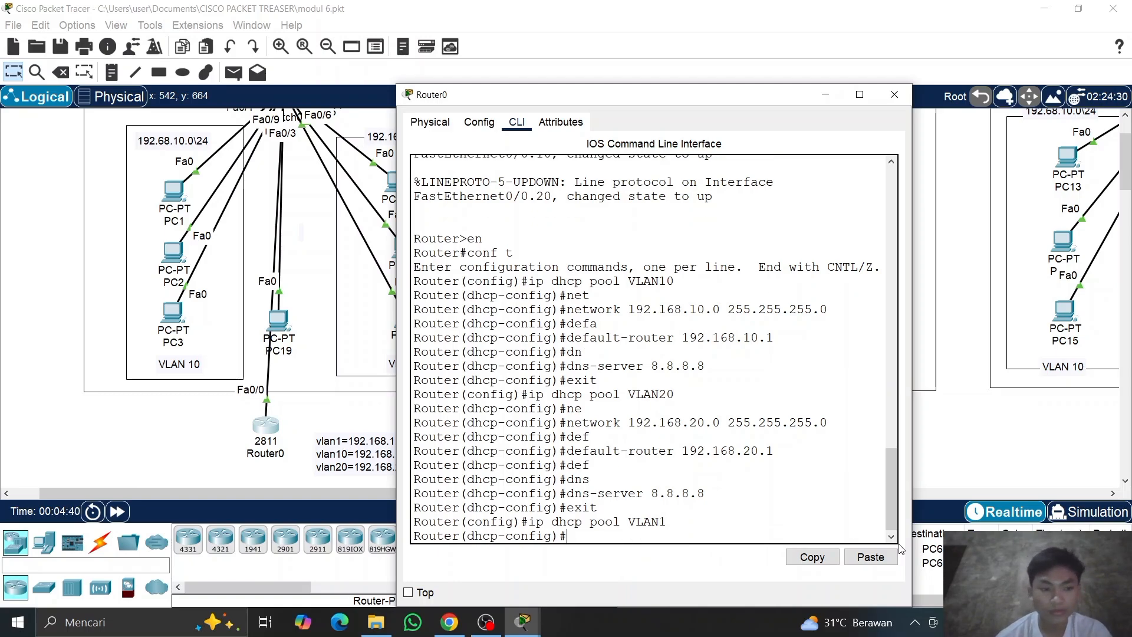
# - Try to set the VLAN1 pool's network to 192.168.1.0 without a subnet mask
pyautogui.write('ne')
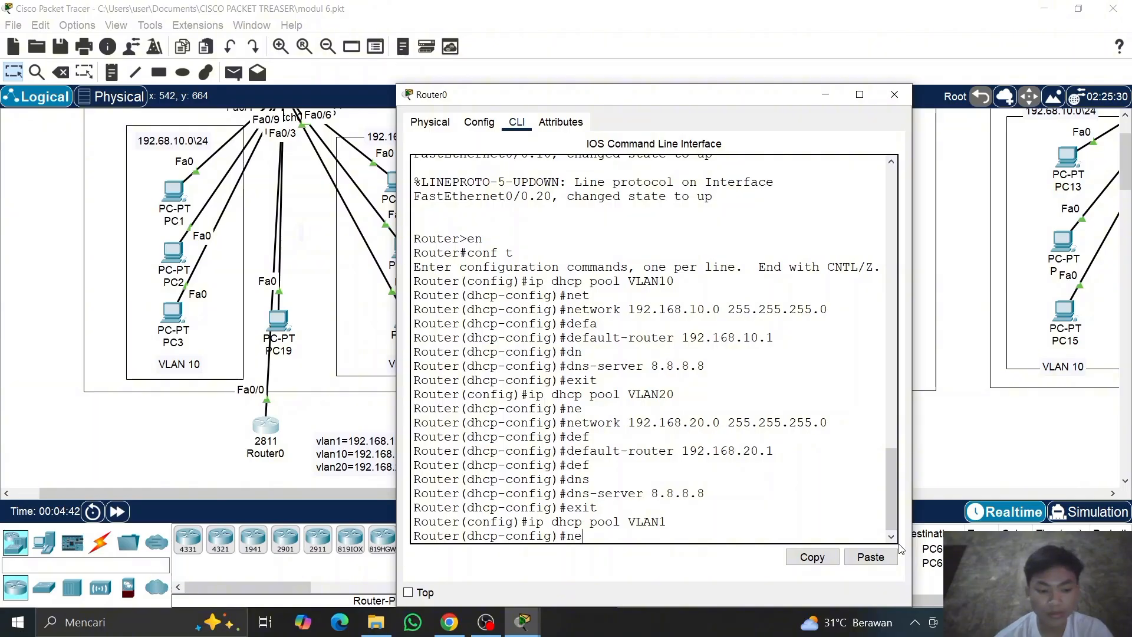
pyautogui.press('Tab')
pyautogui.write('192.168')
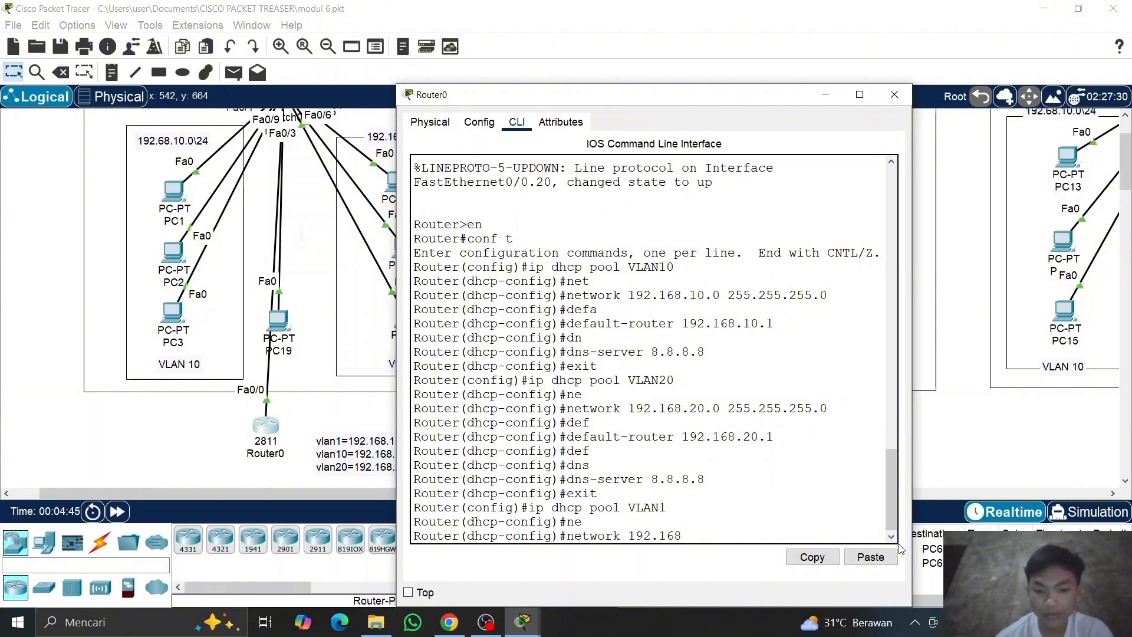
pyautogui.write('.1.0')
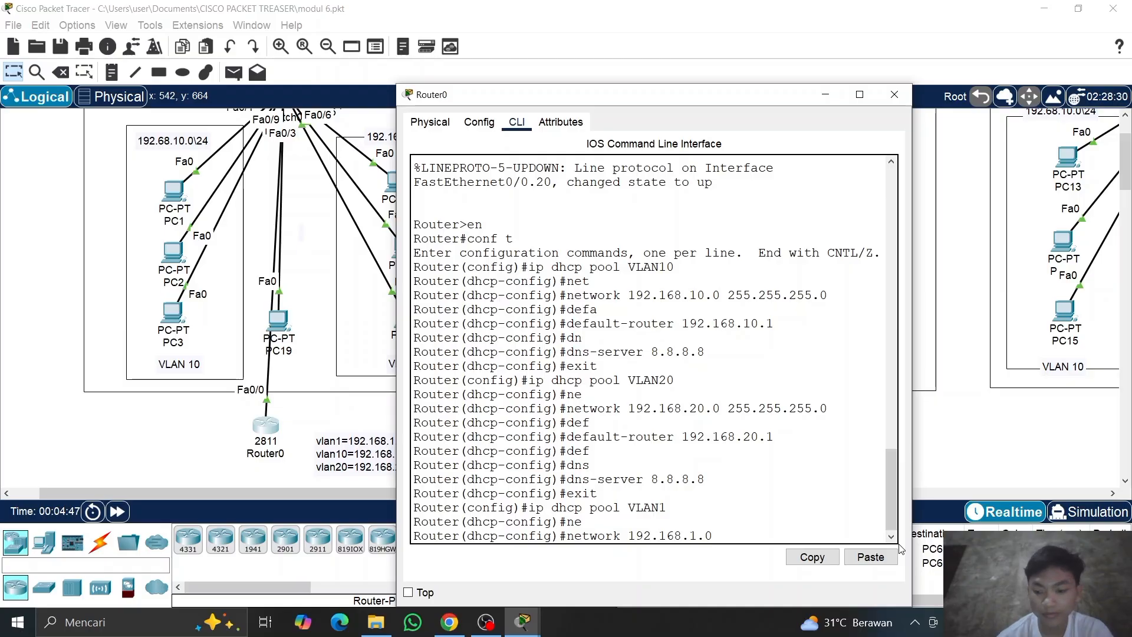
pyautogui.press('Return')
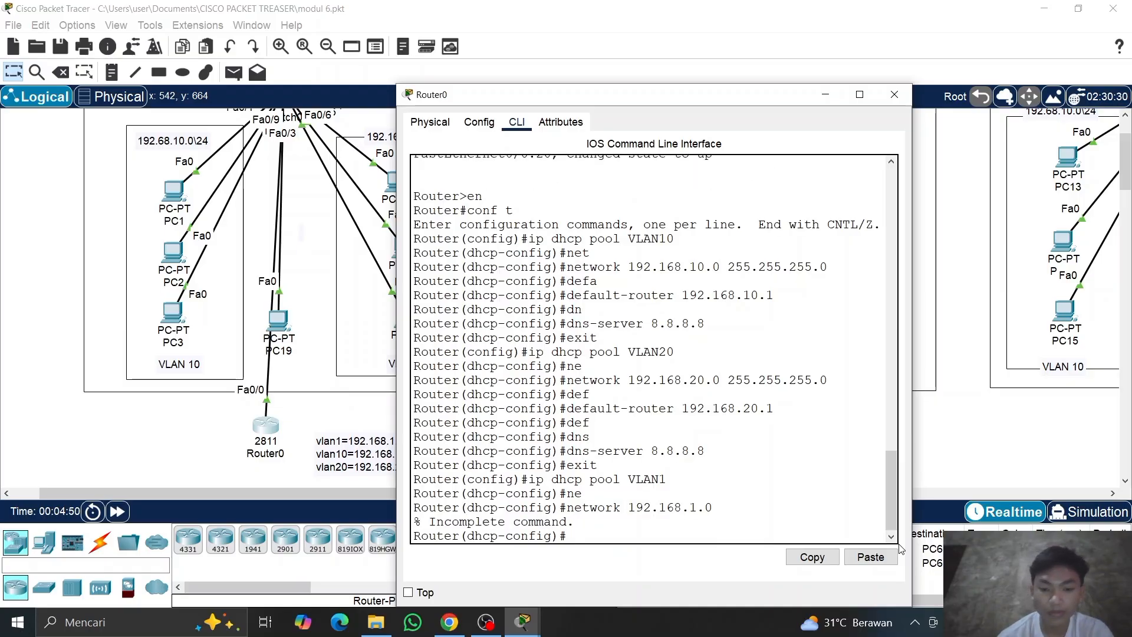
# - Set the VLAN1 pool's network to 192.168.1.0 with mask 255.255.255.0 by completing the previous network command
pyautogui.press('Up')
pyautogui.press('BackSpace')
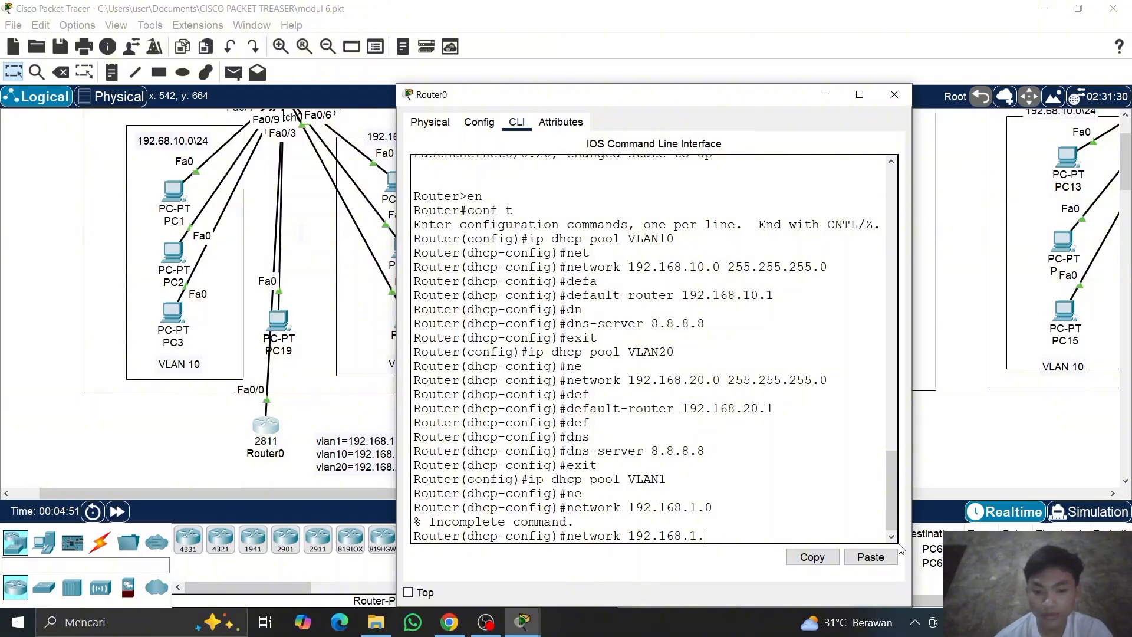
pyautogui.write('1')
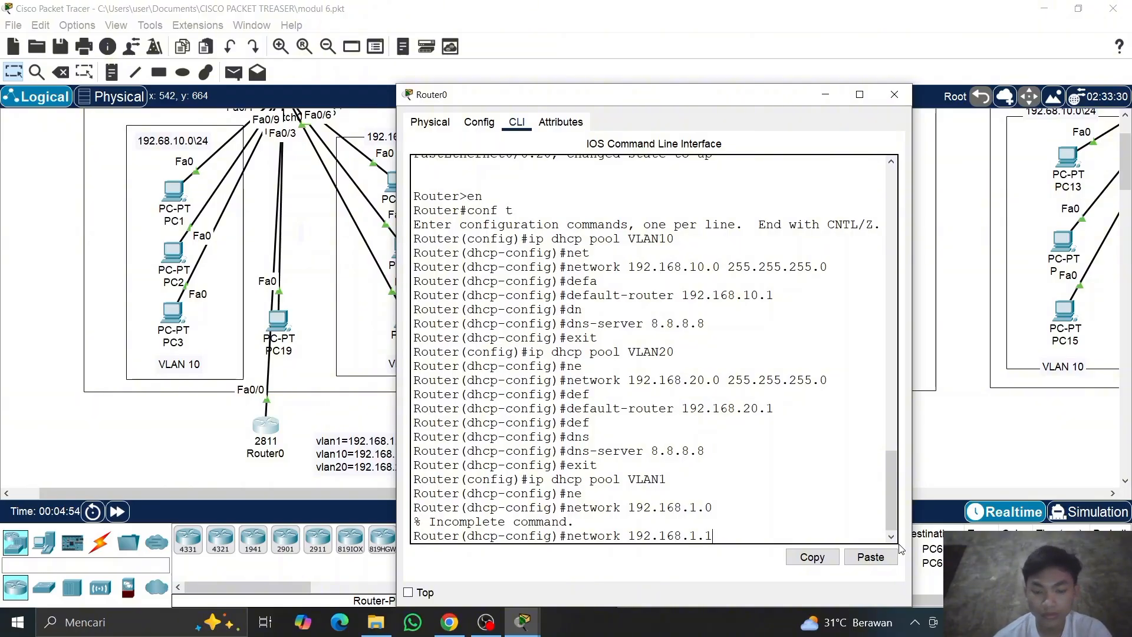
pyautogui.press('BackSpace')
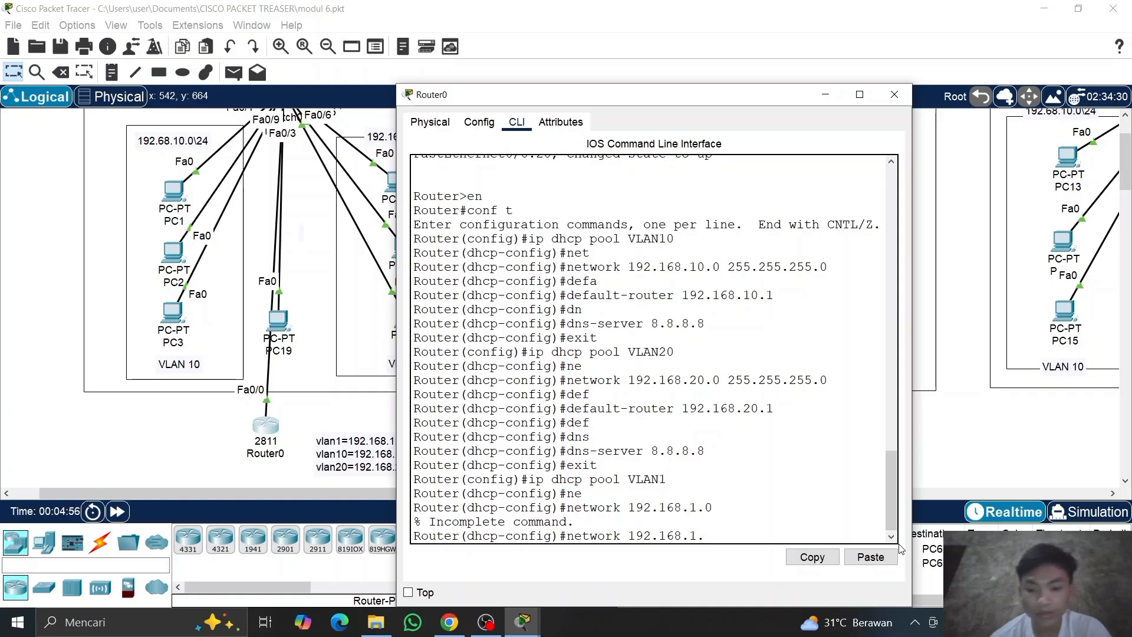
pyautogui.write('0')
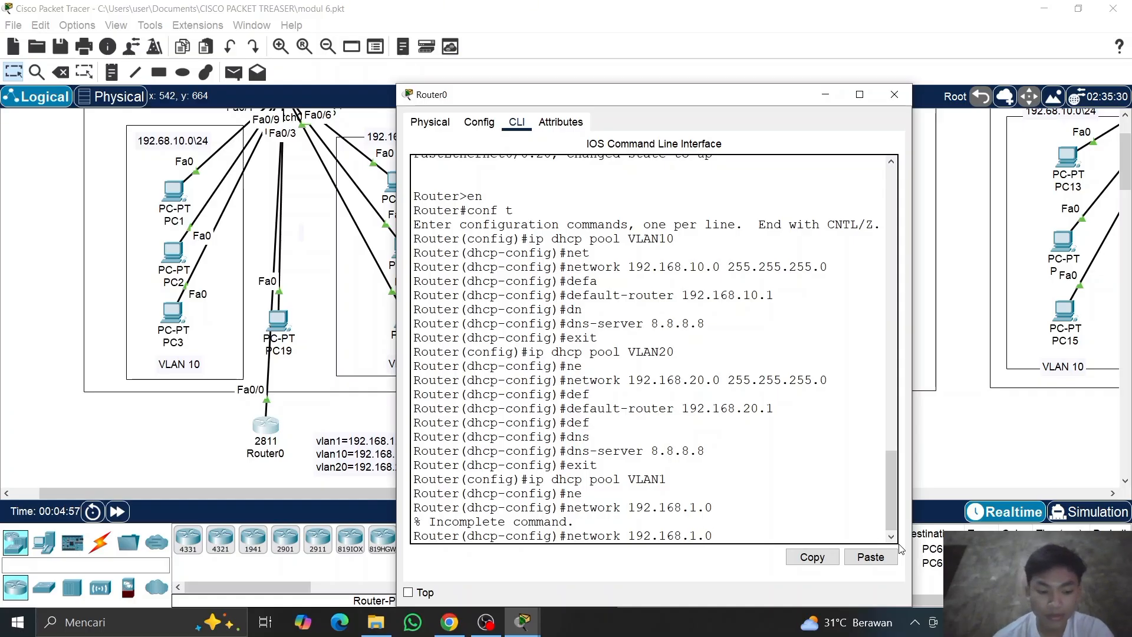
pyautogui.write(' 26')
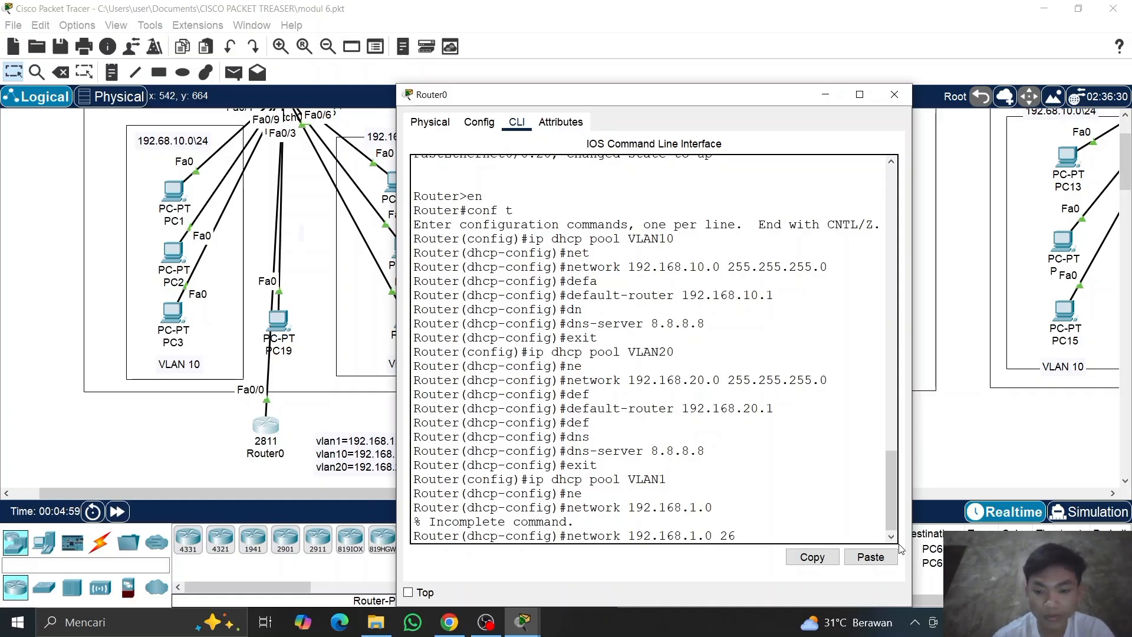
pyautogui.press('BackSpace')
pyautogui.write('55')
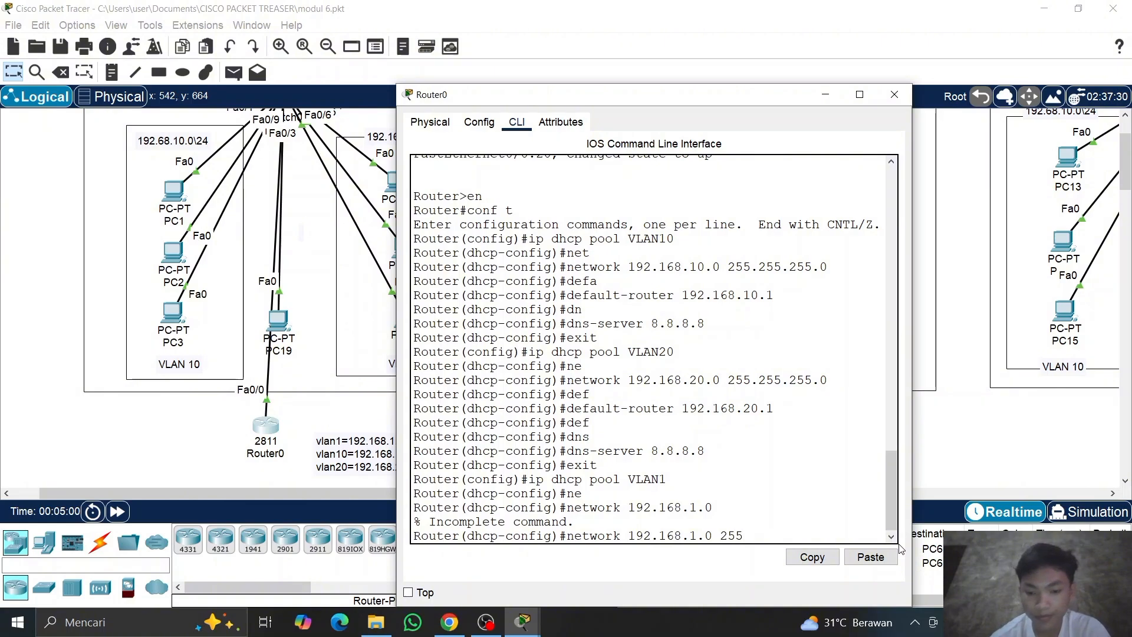
pyautogui.write('.255.255.0')
pyautogui.press('Return')
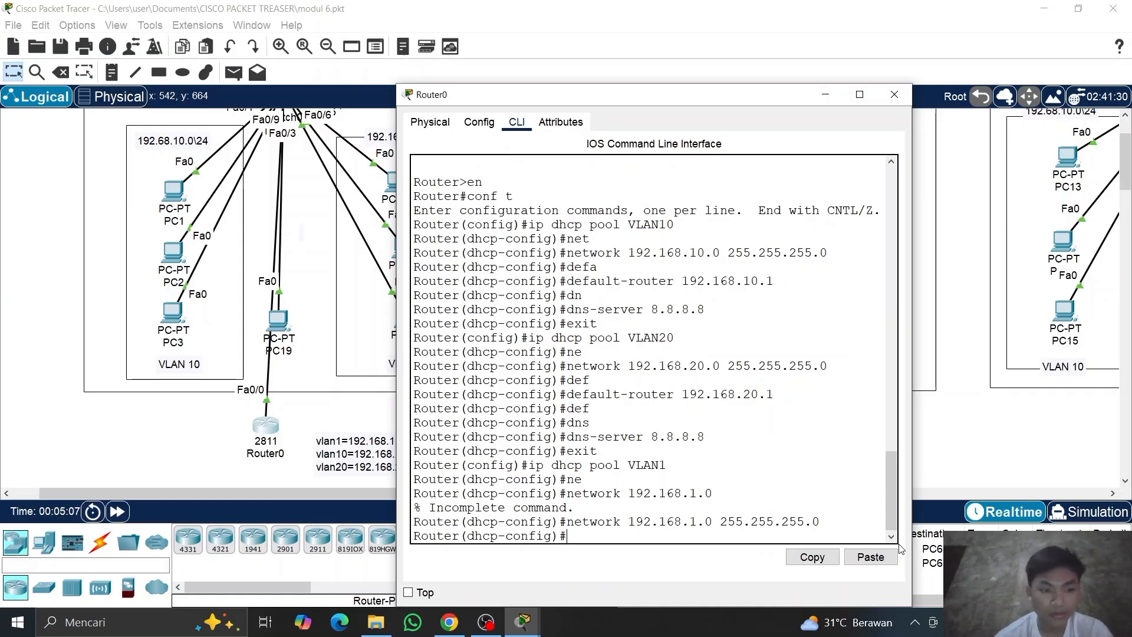
# - Set the VLAN1 pool's default-router to 192.168.1.1
pyautogui.write('def')
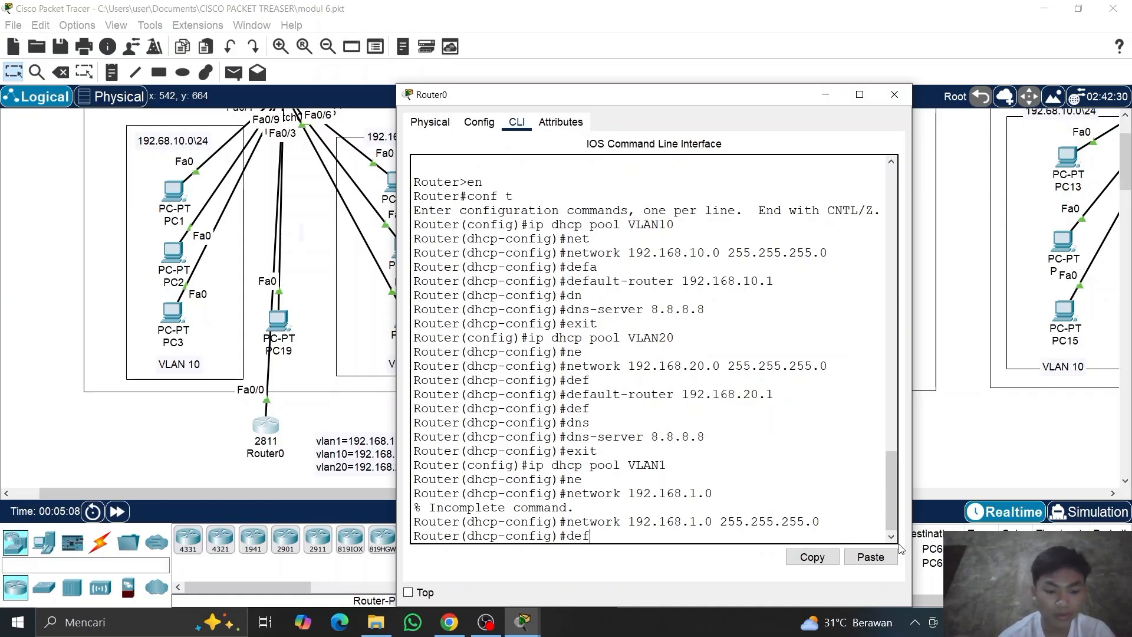
pyautogui.press('Tab')
pyautogui.write('192')
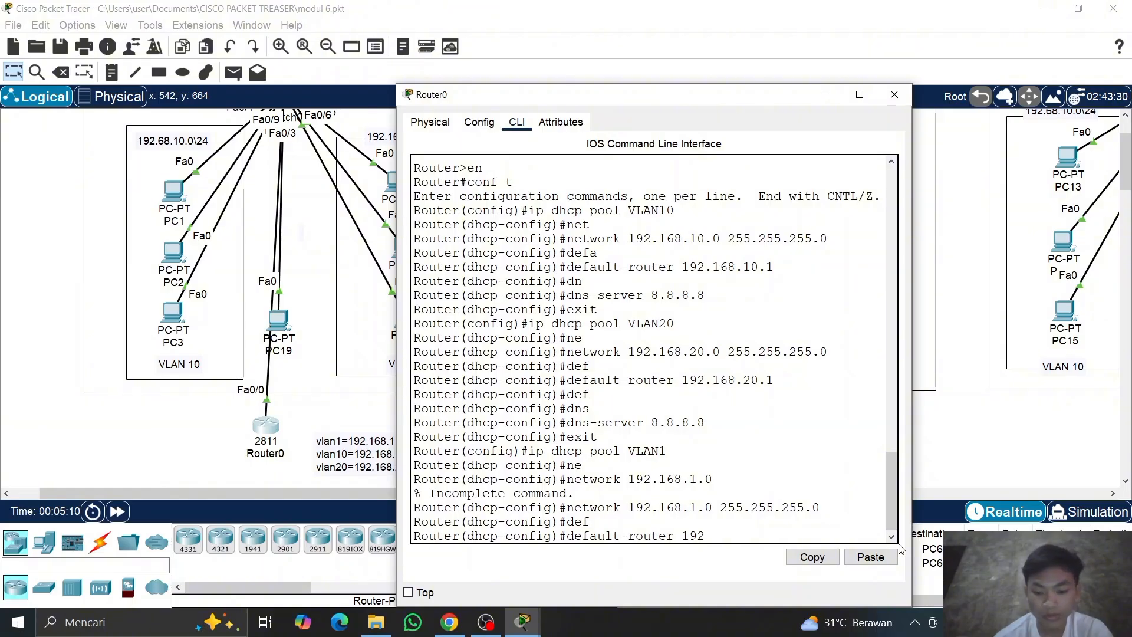
pyautogui.write('.168.2.2')
pyautogui.press('BackSpace')
pyautogui.press('BackSpace')
pyautogui.press('BackSpace')
pyautogui.write('1.1')
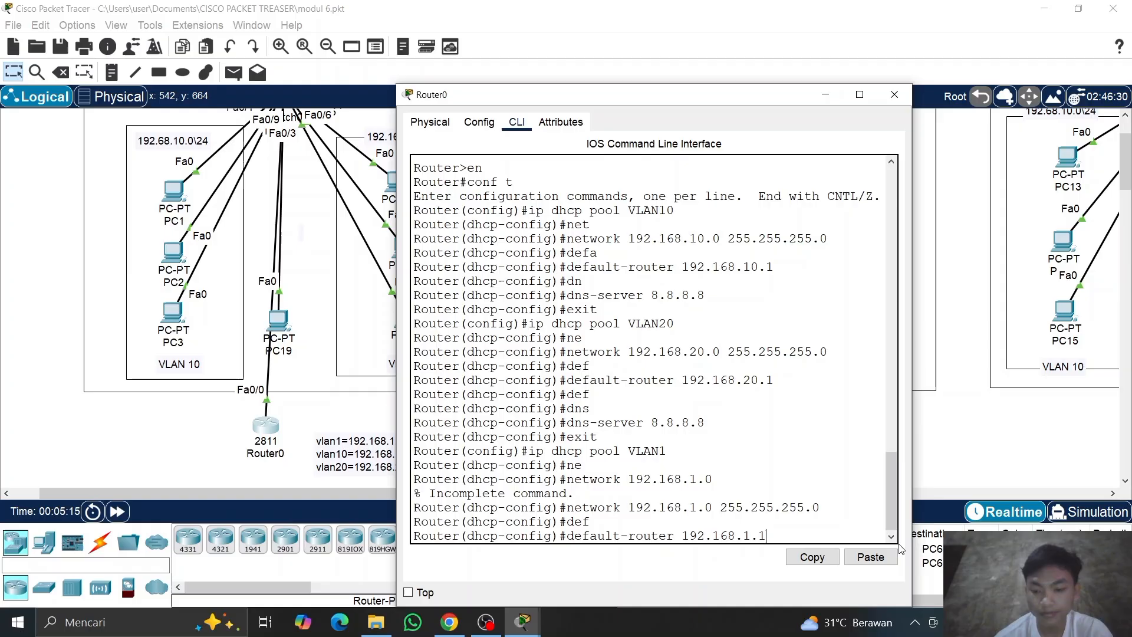
pyautogui.press('Return')
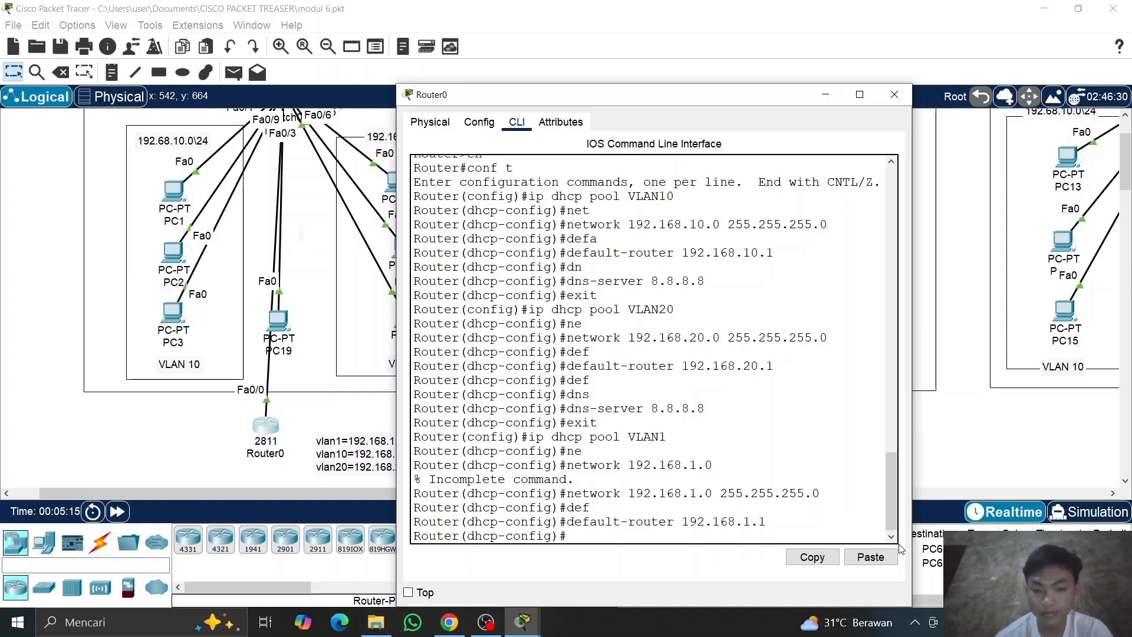
# - Set the VLAN1 pool's dns-server to 8.8.8.8 and close Router0's configuration window
pyautogui.write('dns')
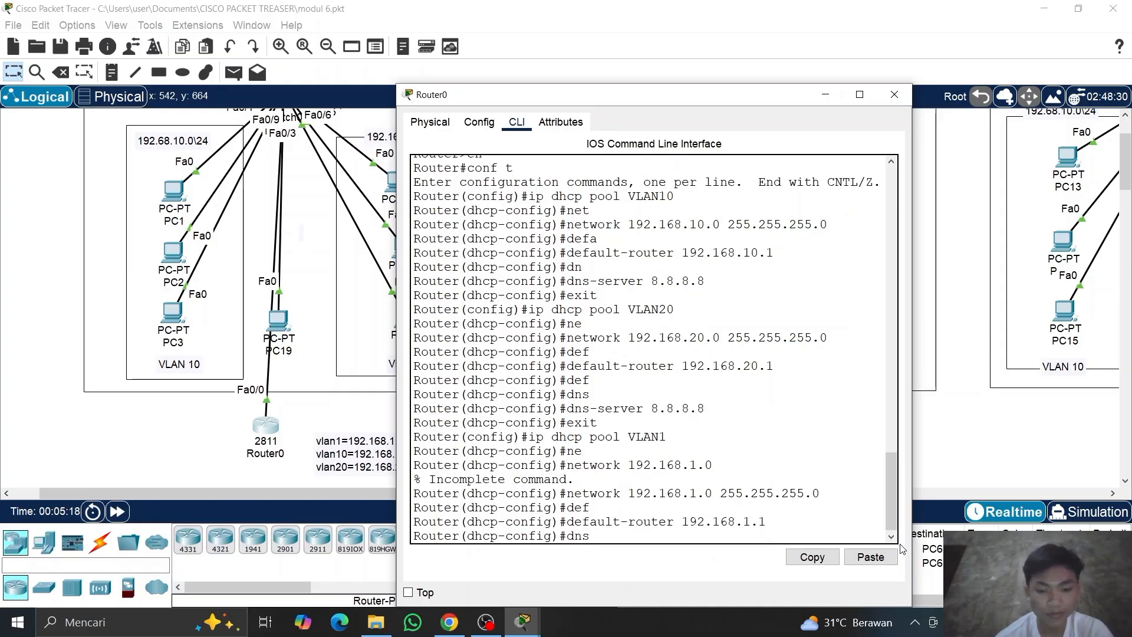
pyautogui.press('Tab')
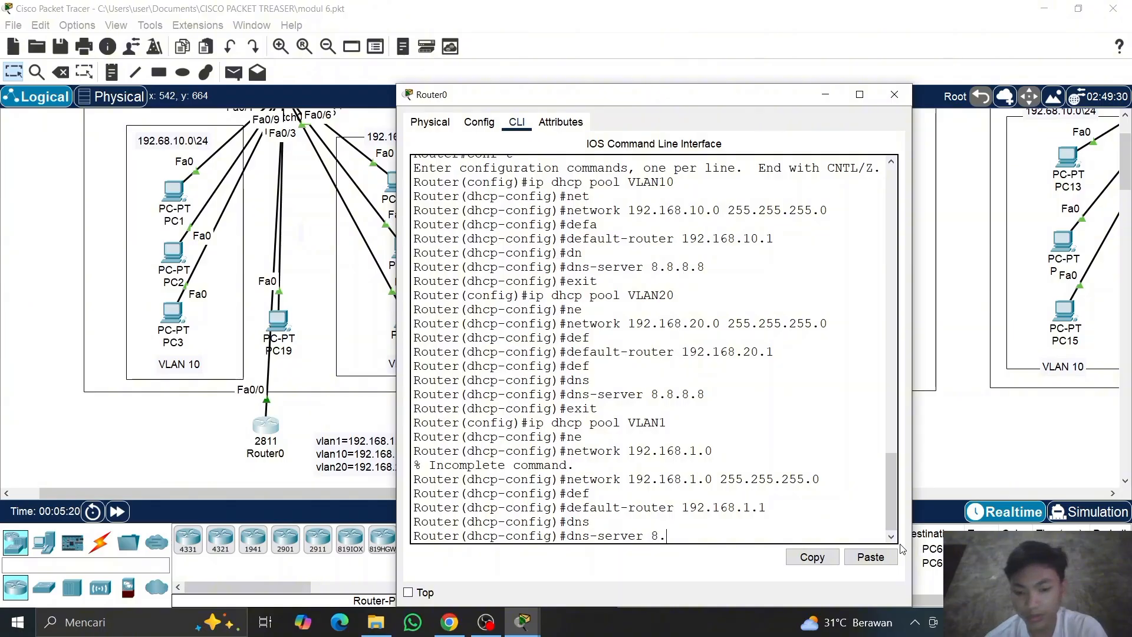
pyautogui.write('8.8.8.8')
pyautogui.press('Return')
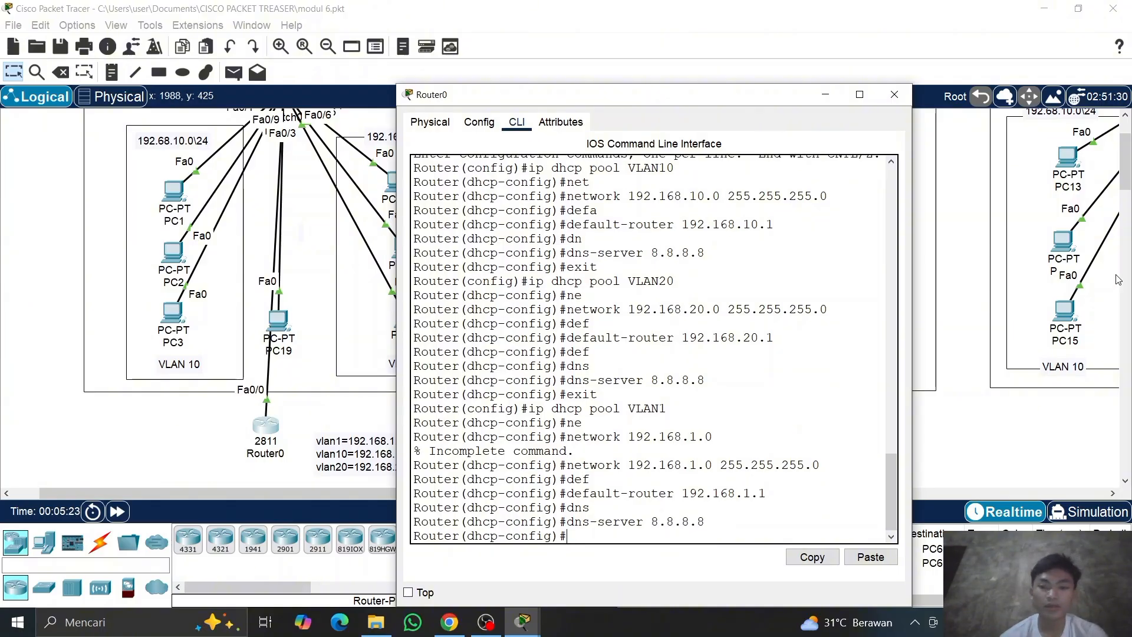
pyautogui.click(894, 95)
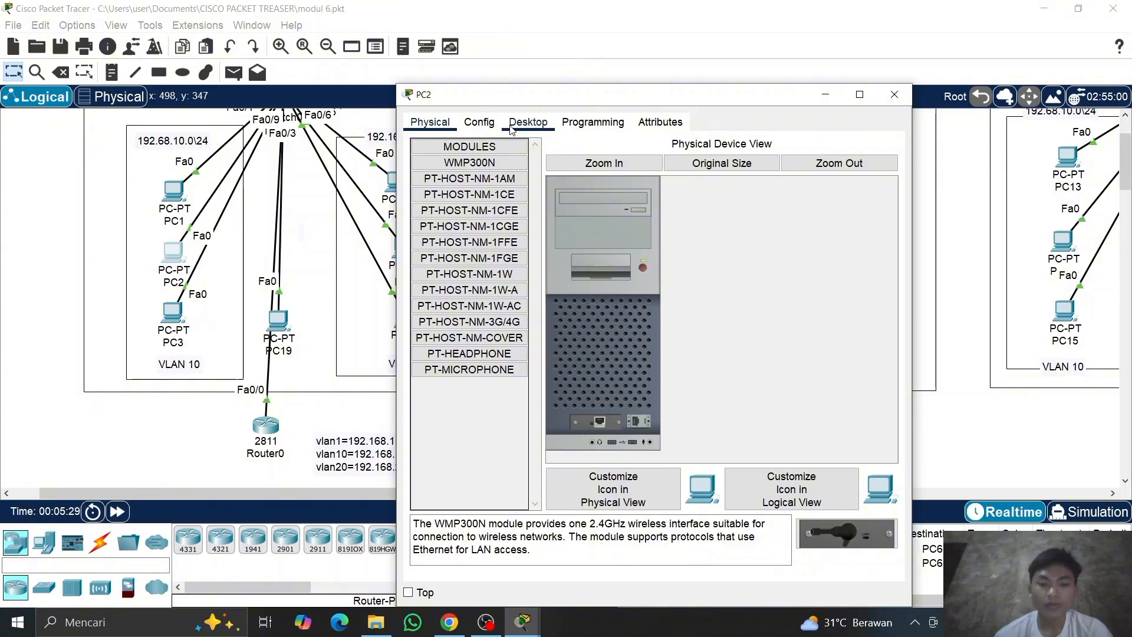
# - Switch PC2's IPv4 configuration from static to DHCP and close its window
pyautogui.click(511, 125)
pyautogui.click(452, 183)
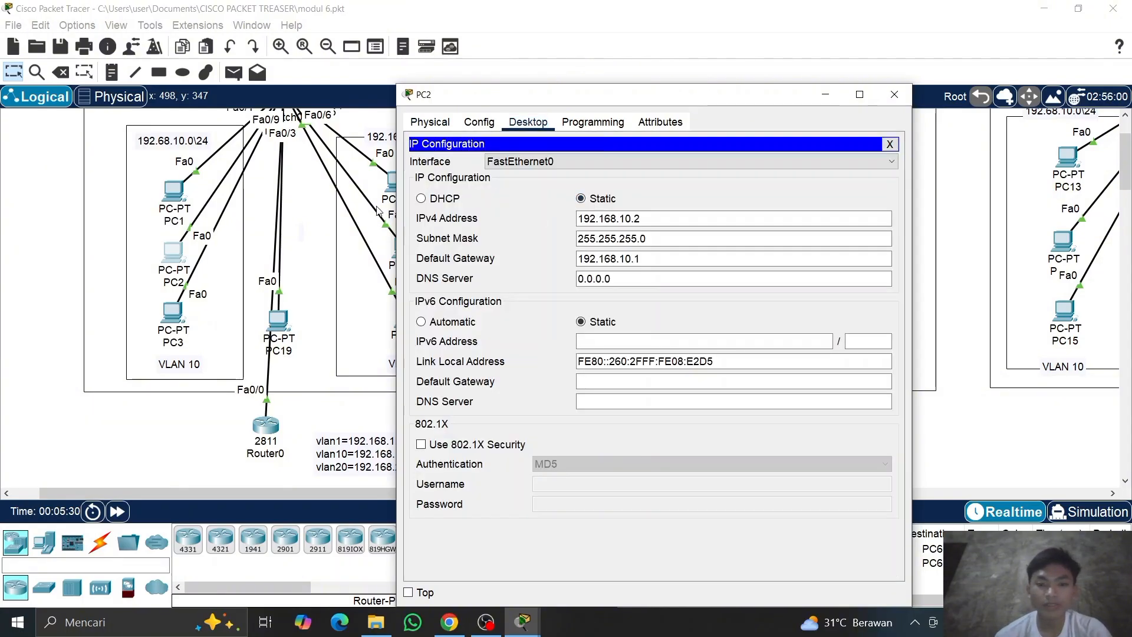
pyautogui.click(422, 198)
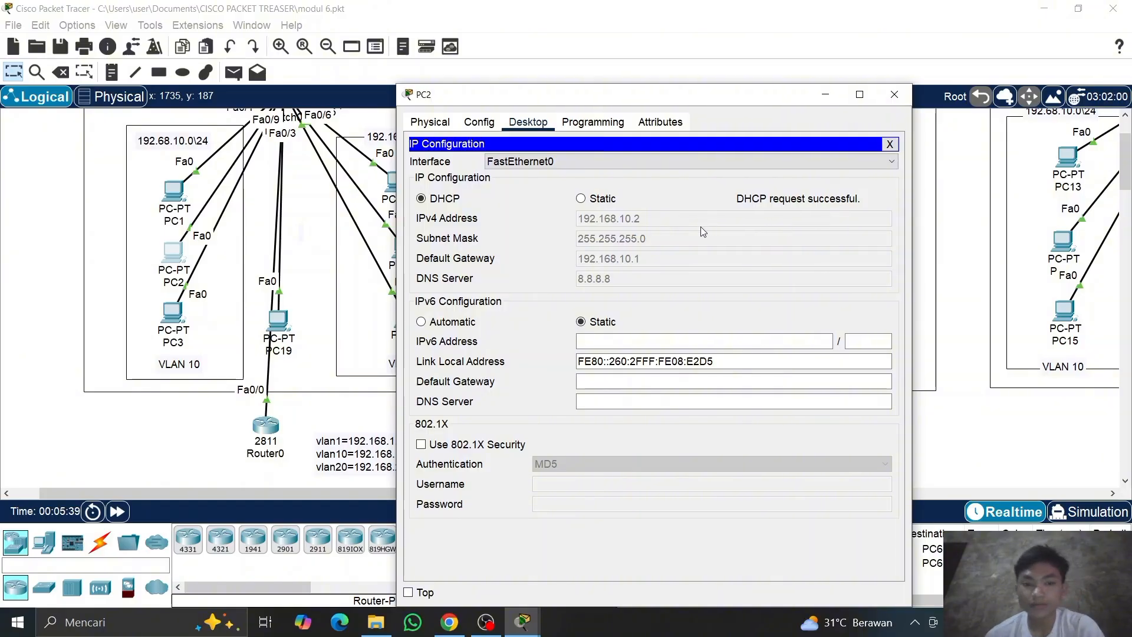
pyautogui.click(894, 96)
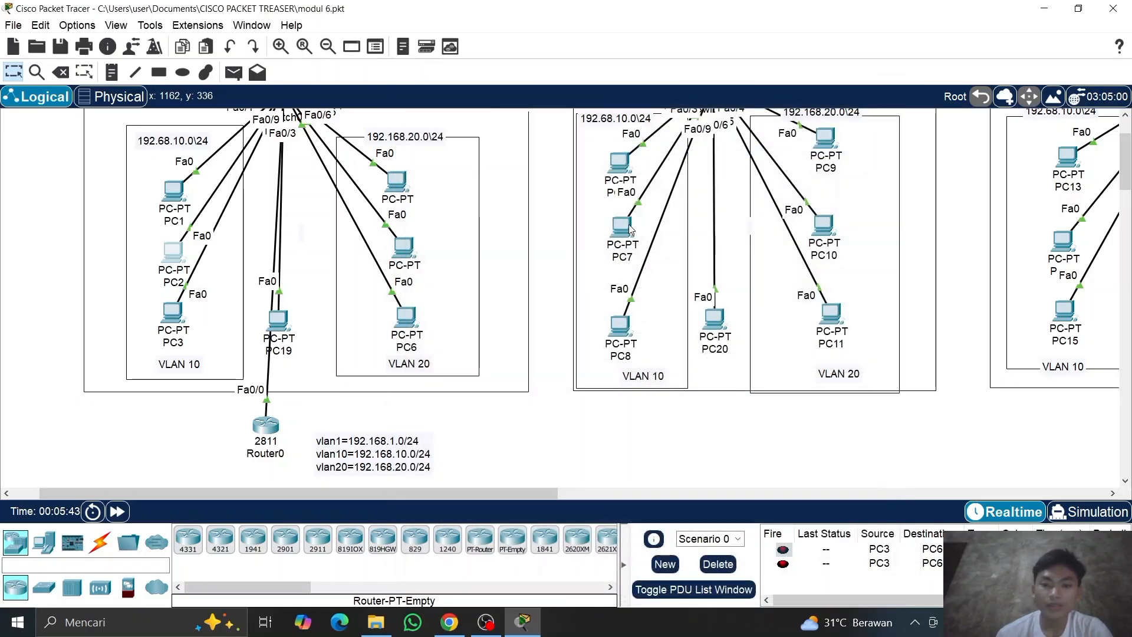
# - Switch PC7's IPv4 configuration from static to DHCP and close its window
pyautogui.click(621, 230)
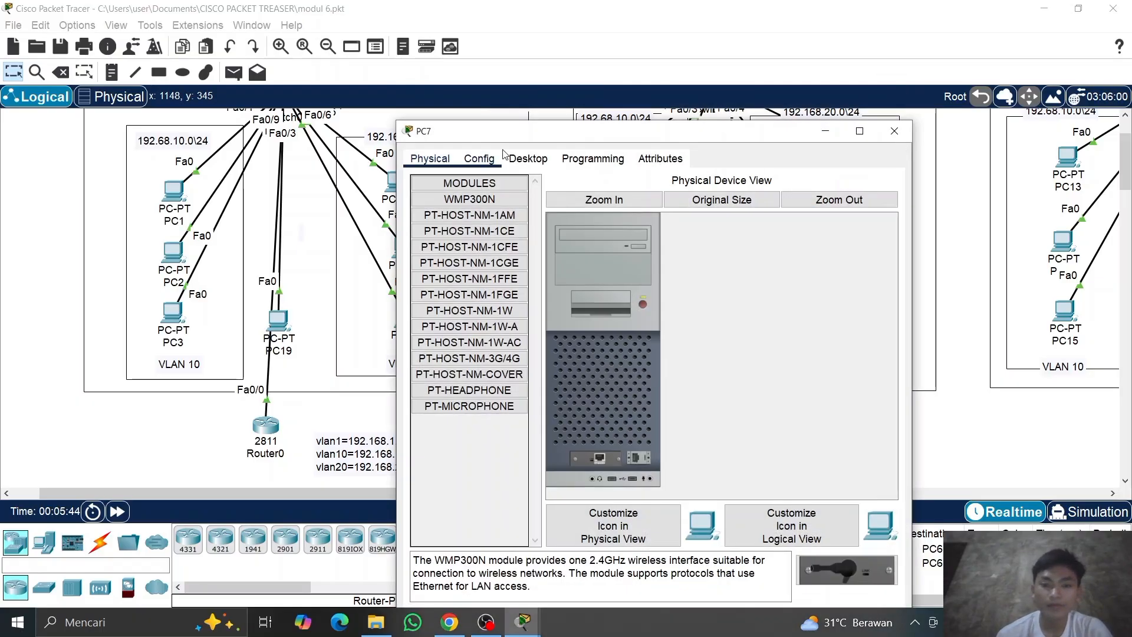
pyautogui.click(526, 156)
pyautogui.click(457, 202)
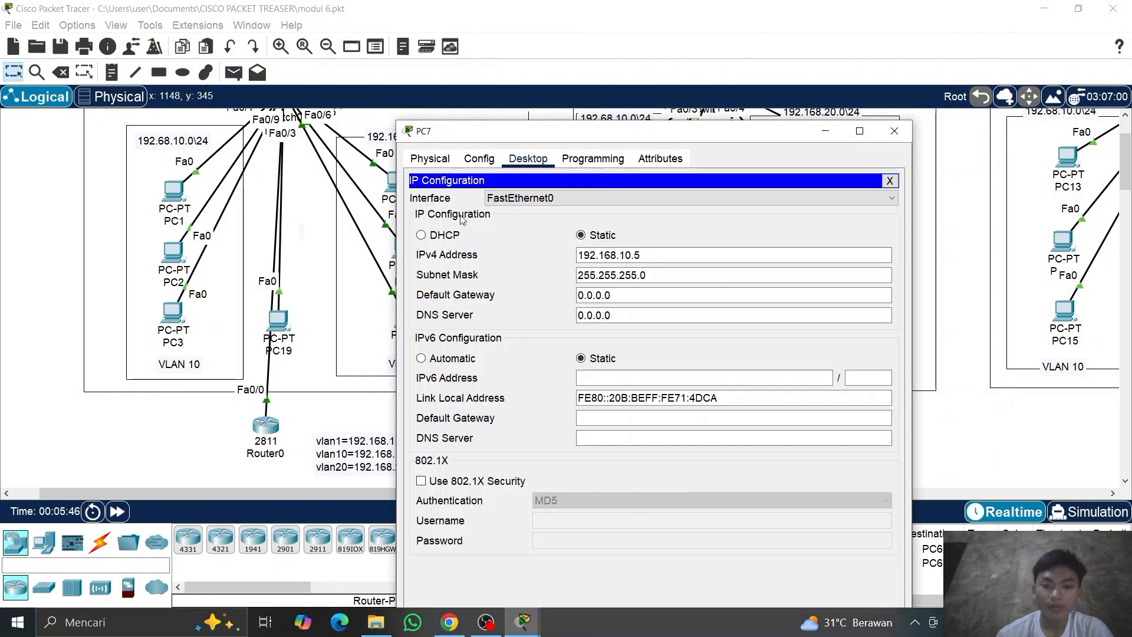
pyautogui.click(422, 236)
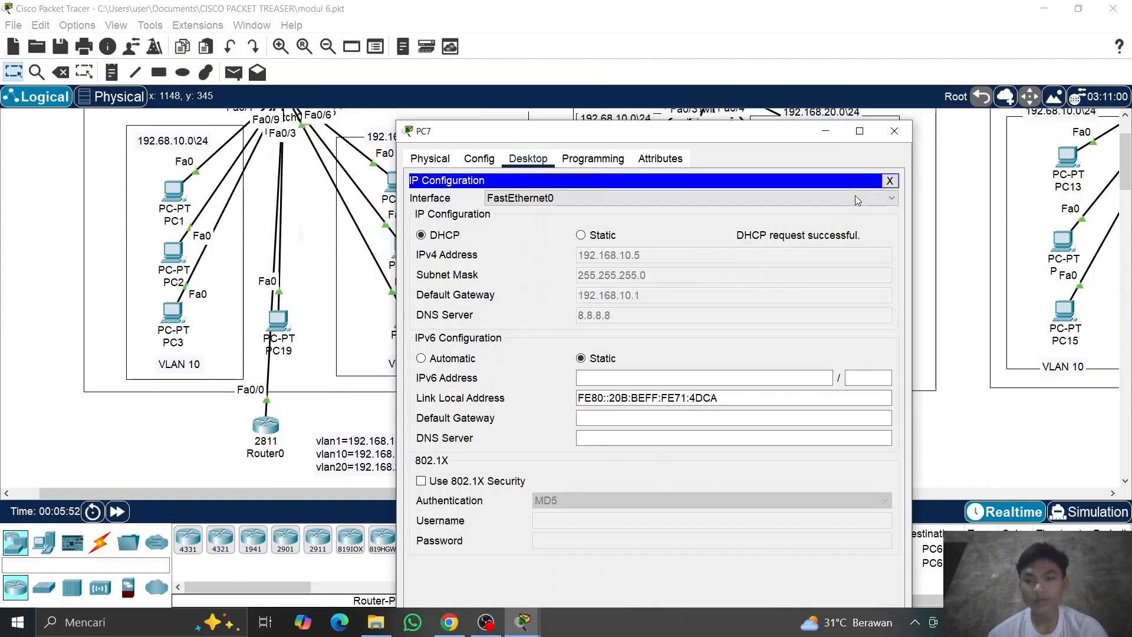
pyautogui.click(893, 131)
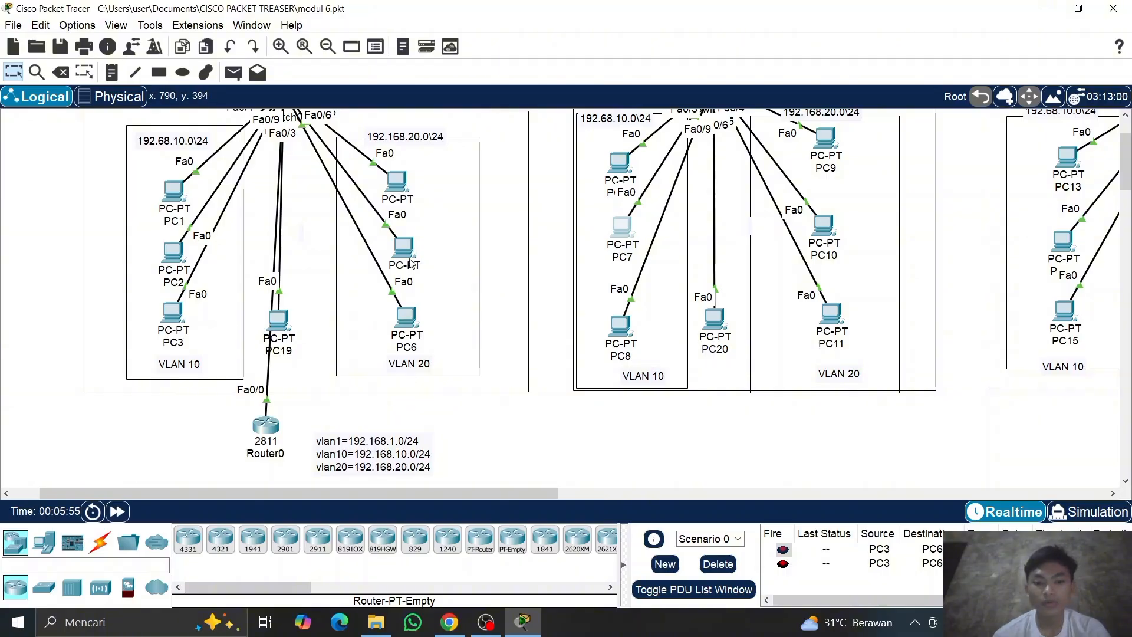
# - Switch PC10's IPv4 configuration in VLAN 20 from static to DHCP and close its window
pyautogui.click(824, 251)
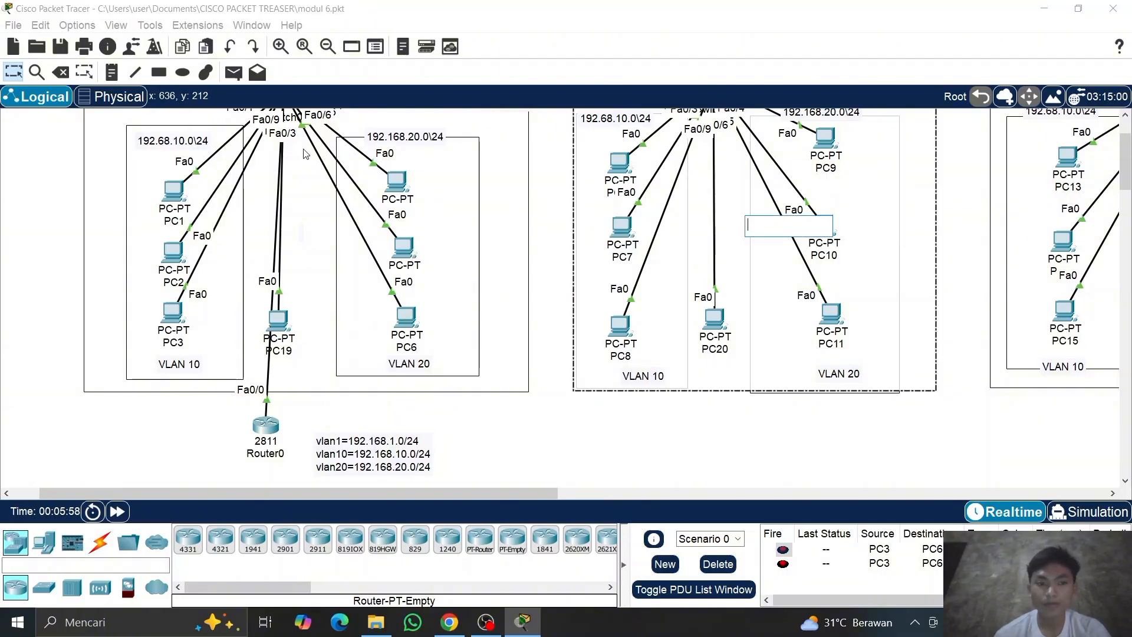
pyautogui.click(805, 122)
pyautogui.moveTo(819, 135); pyautogui.dragTo(823, 138)
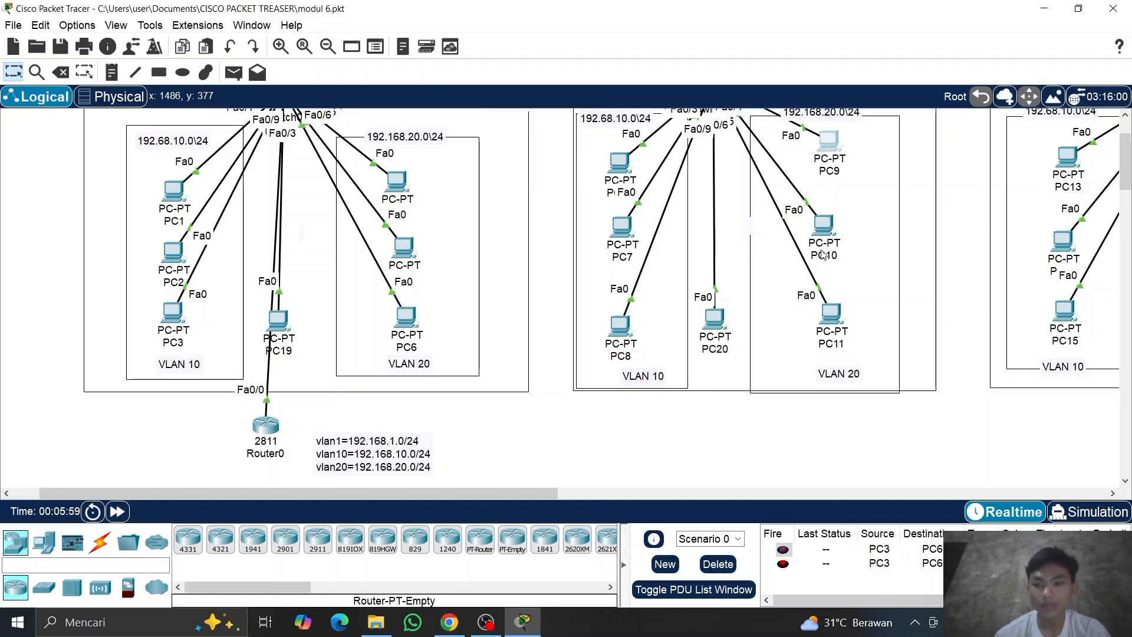
pyautogui.click(823, 230)
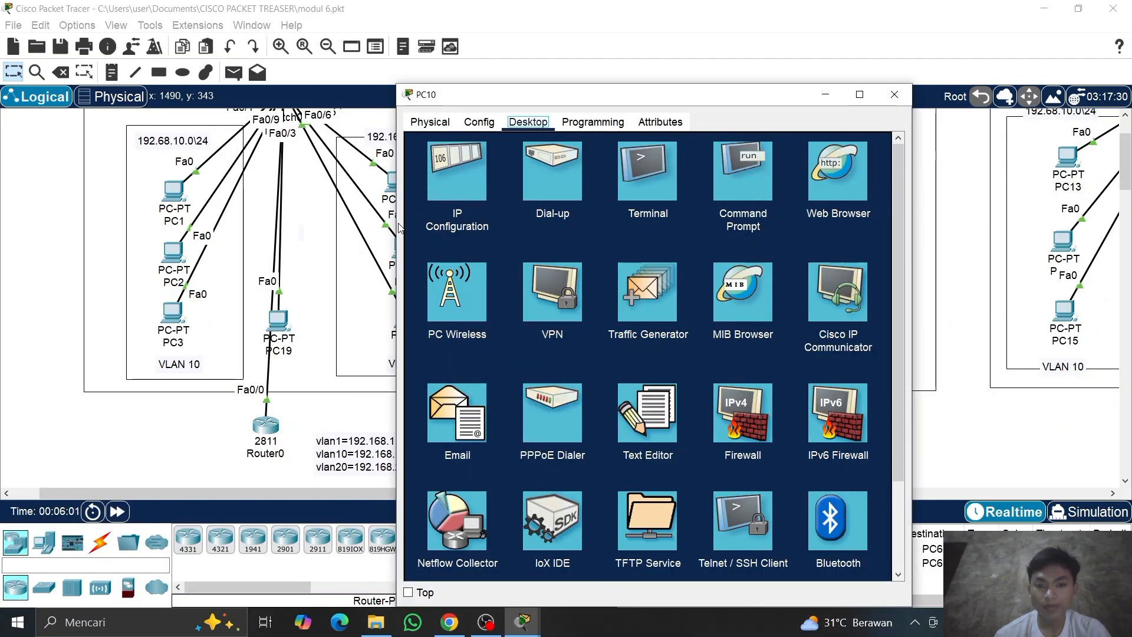
pyautogui.click(481, 164)
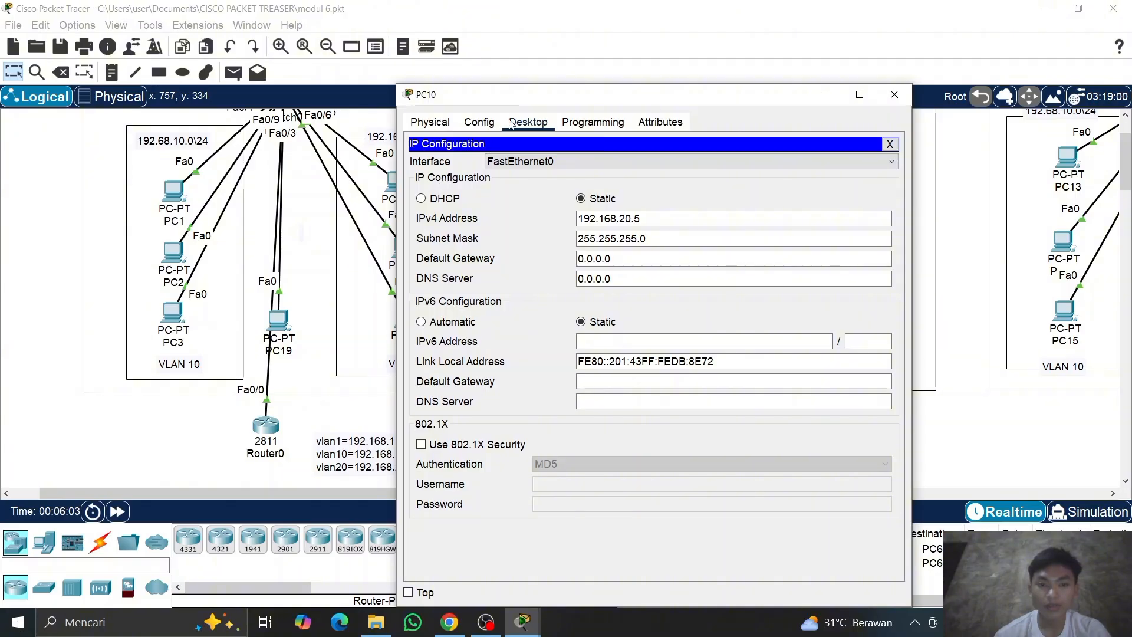
pyautogui.click(422, 198)
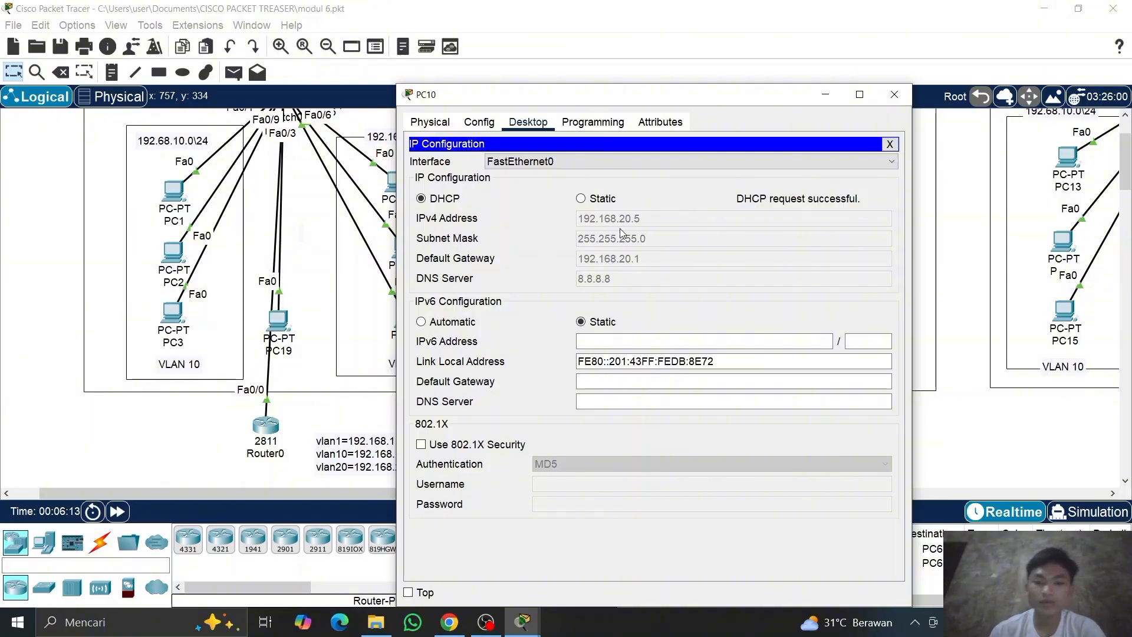
pyautogui.click(894, 94)
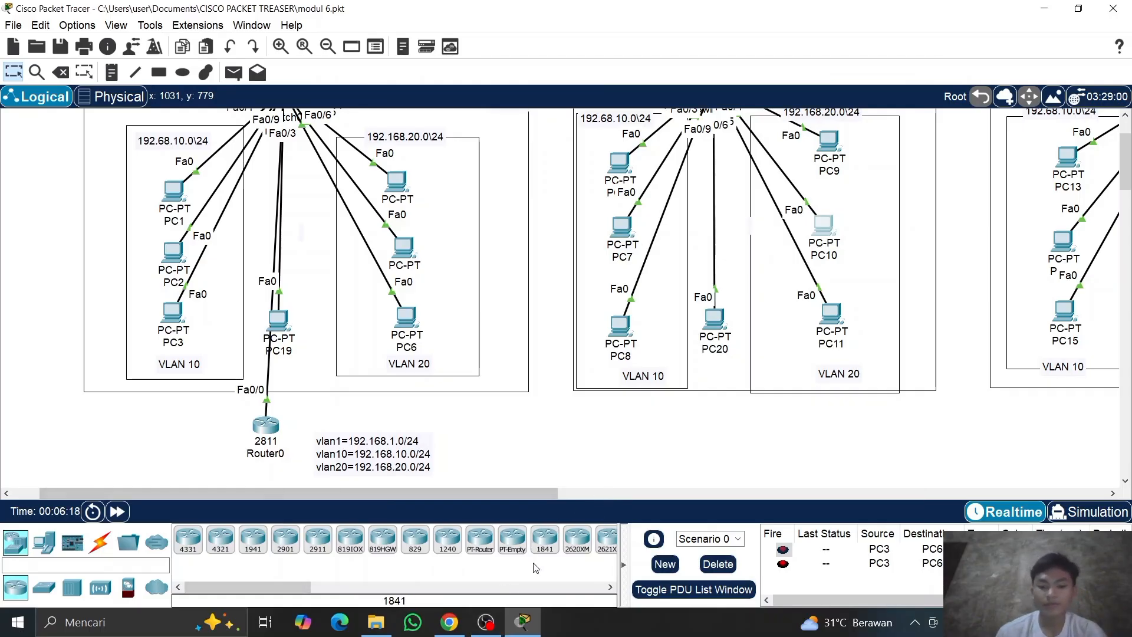
# - Shift the switch that connects PC13 through PC18 slightly to the left on the workspace
pyautogui.moveTo(491, 624)
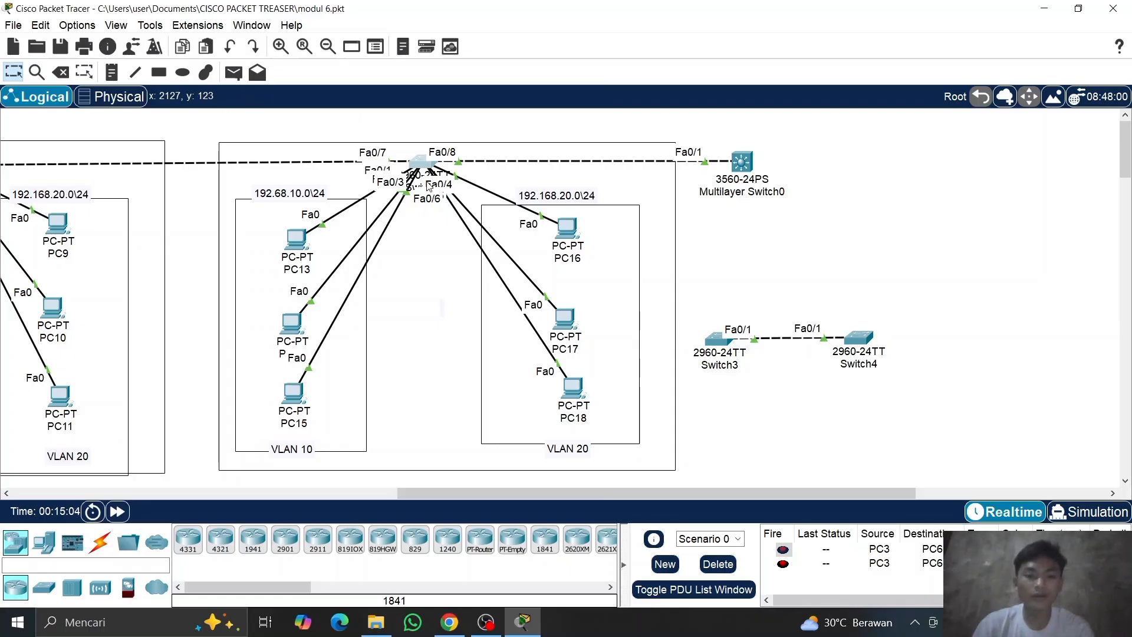
pyautogui.moveTo(429, 174); pyautogui.dragTo(419, 165)
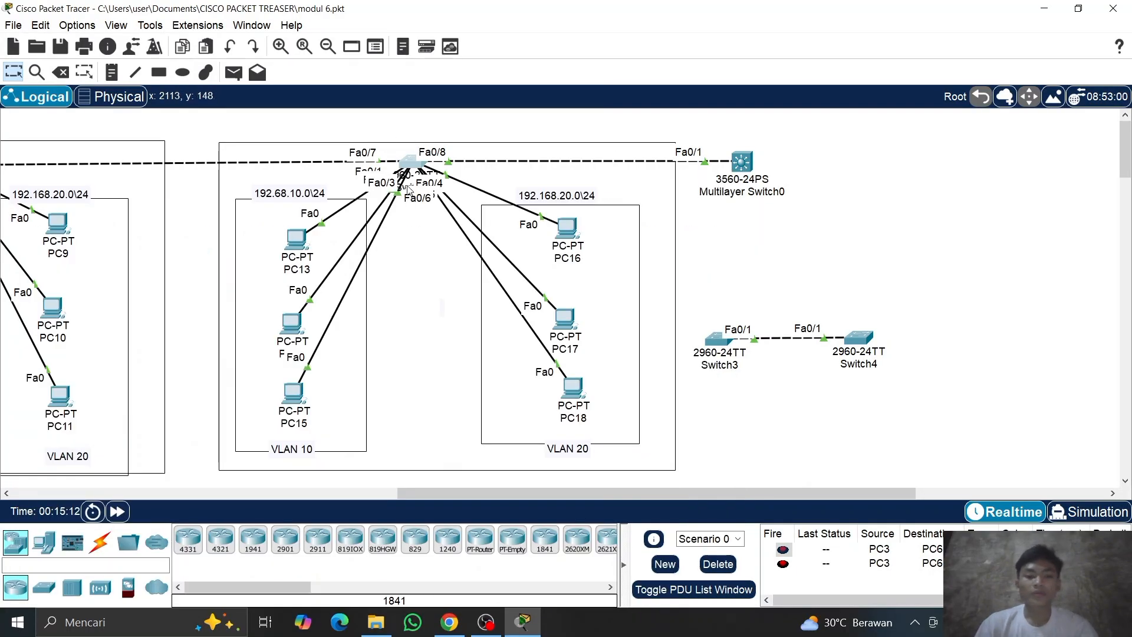
pyautogui.moveTo(411, 162)
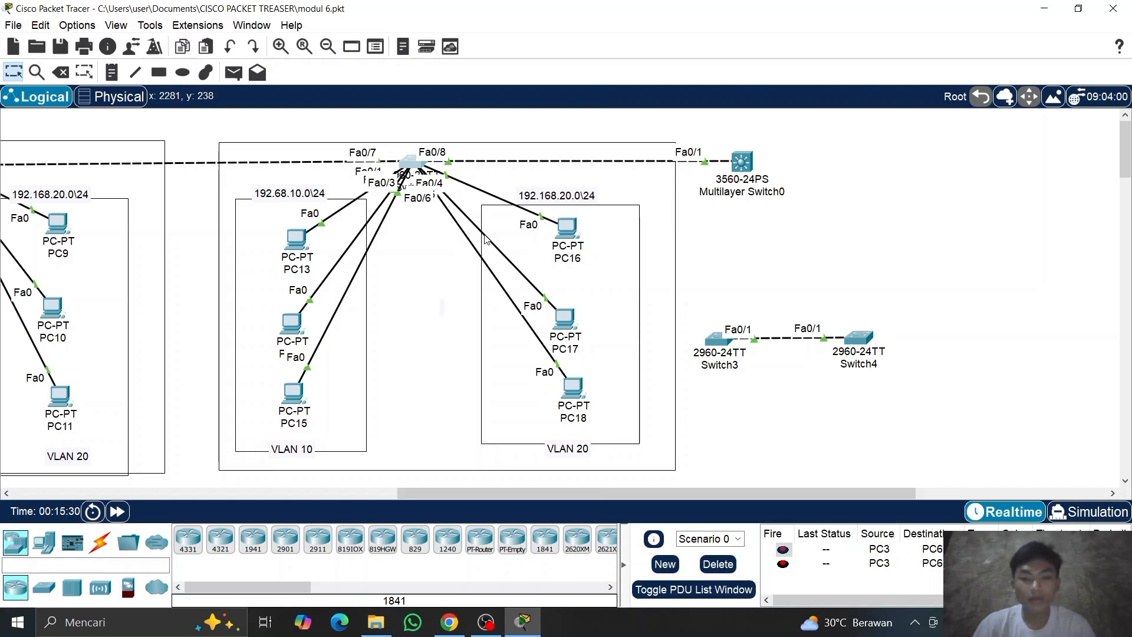
# - Nudge the switch serving PC13 through PC18 slightly down and correct the network label above PC13 to 192.168.10.0\24
pyautogui.moveTo(425, 165); pyautogui.dragTo(425, 172)
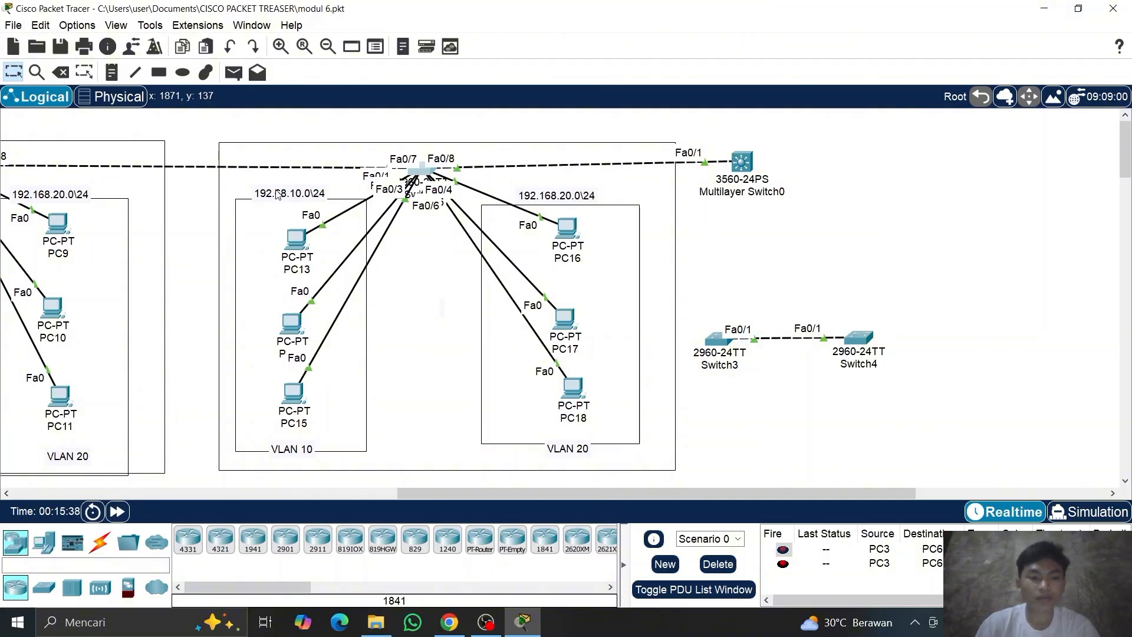
pyautogui.doubleClick(276, 193)
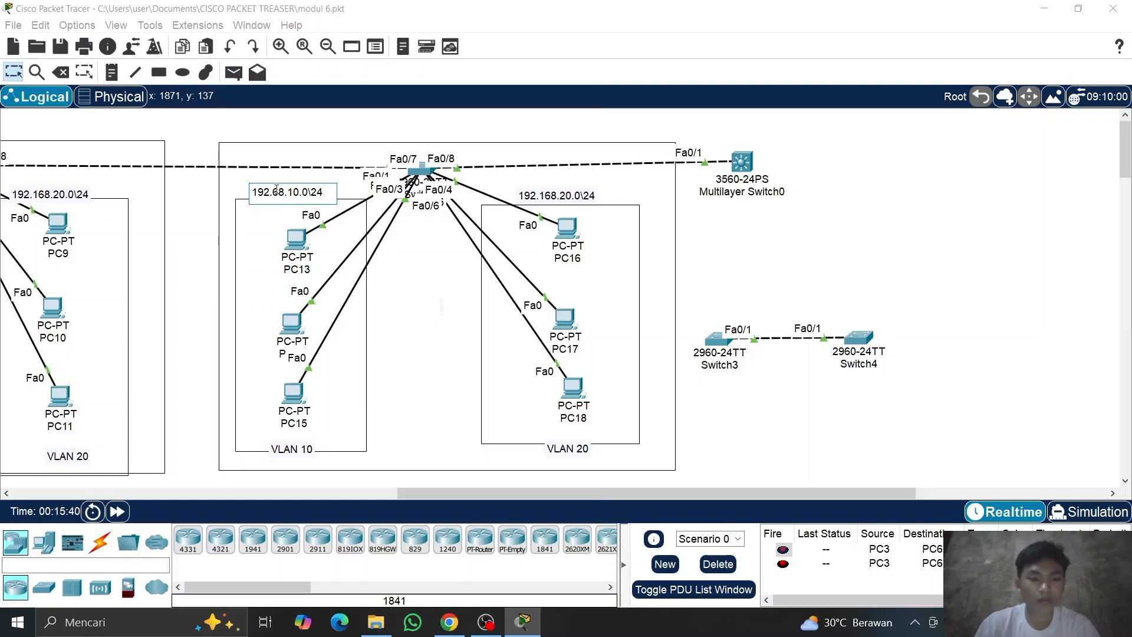
pyautogui.write('1')
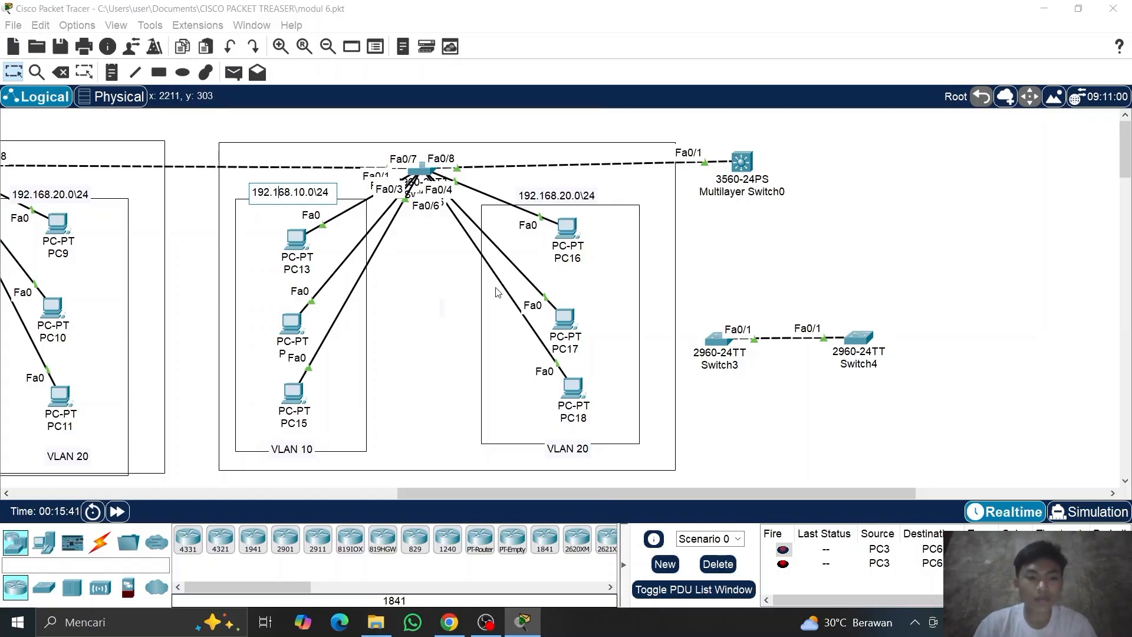
pyautogui.click(862, 275)
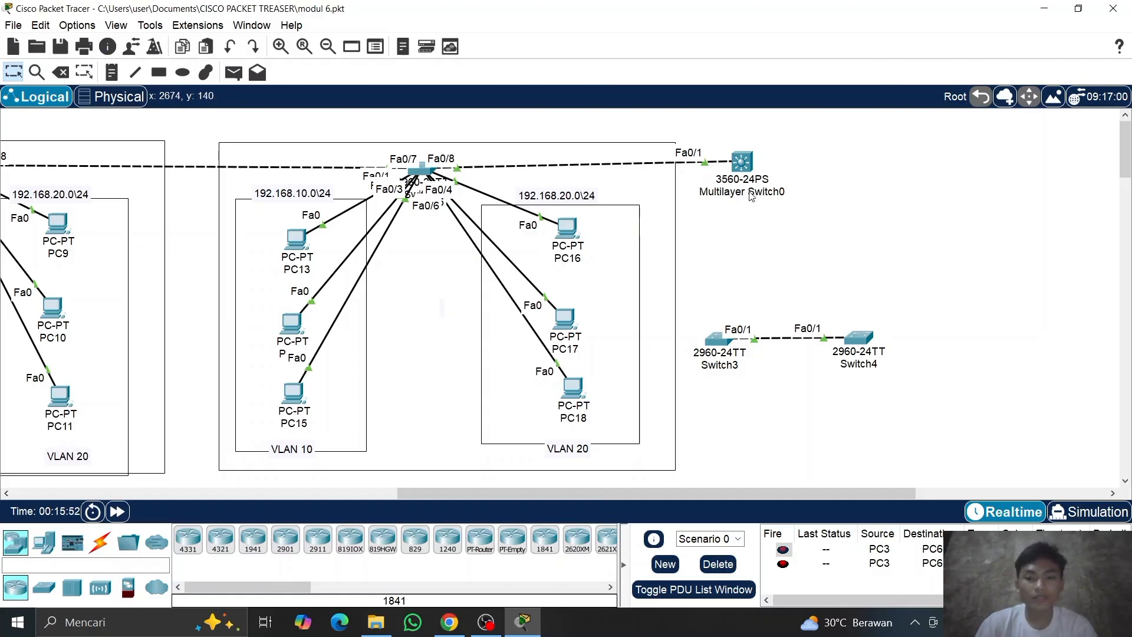
# - Shift Multilayer Switch0 slightly to the right, farther from the frame around VLAN 10 and VLAN 20
pyautogui.moveTo(748, 173); pyautogui.dragTo(768, 177)
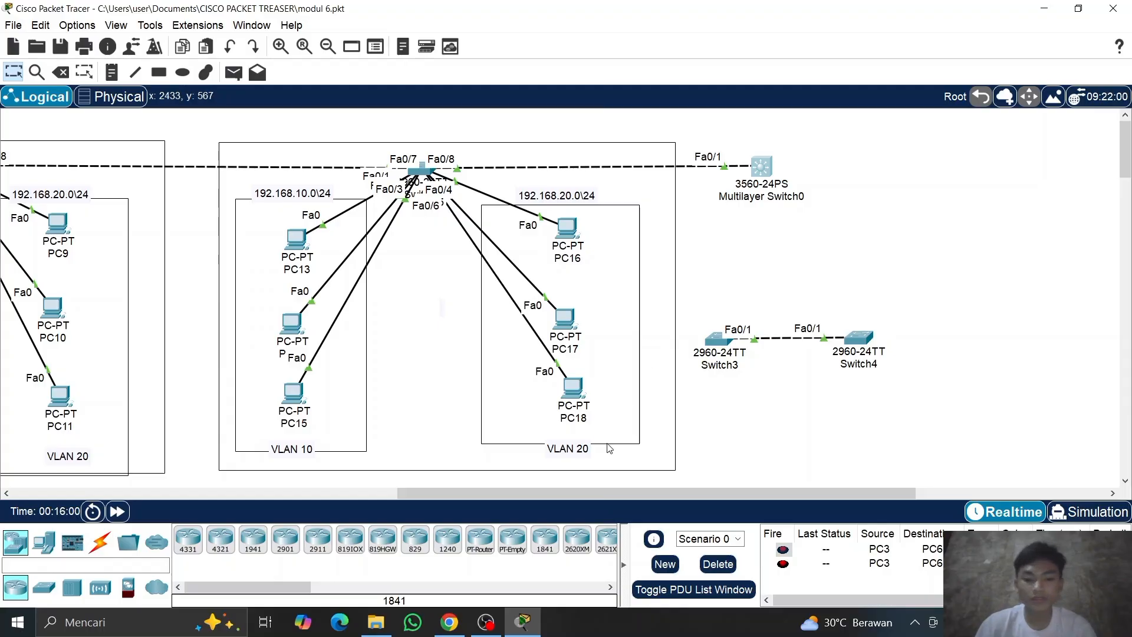
pyautogui.click(487, 620)
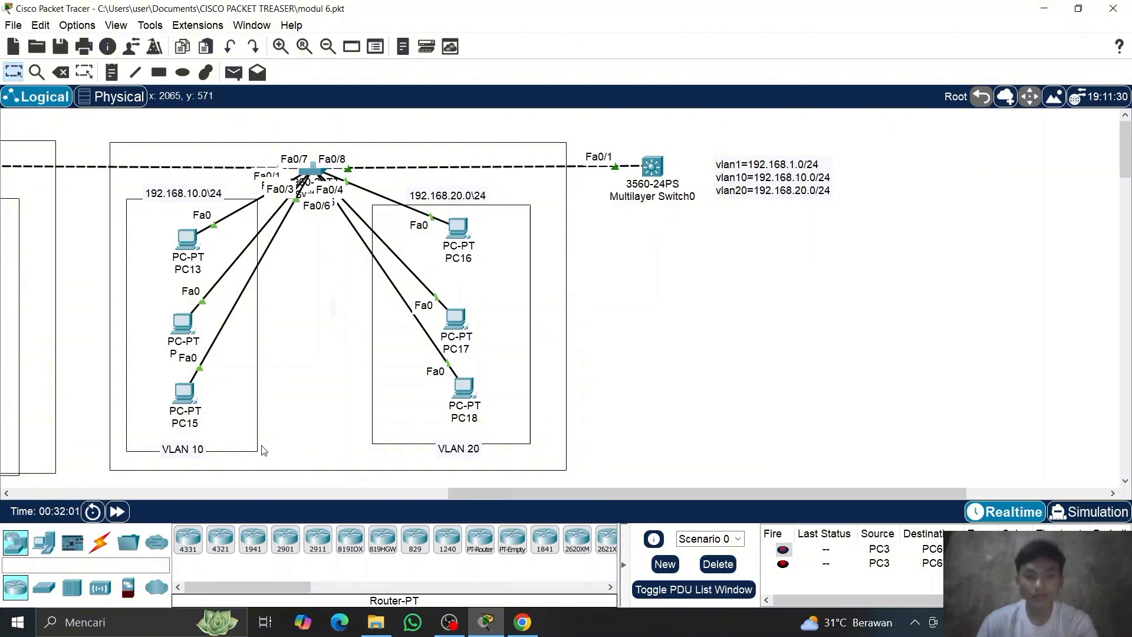
# - Place two new PCs below Multilayer Switch0, one on each side of it
pyautogui.click(55, 545)
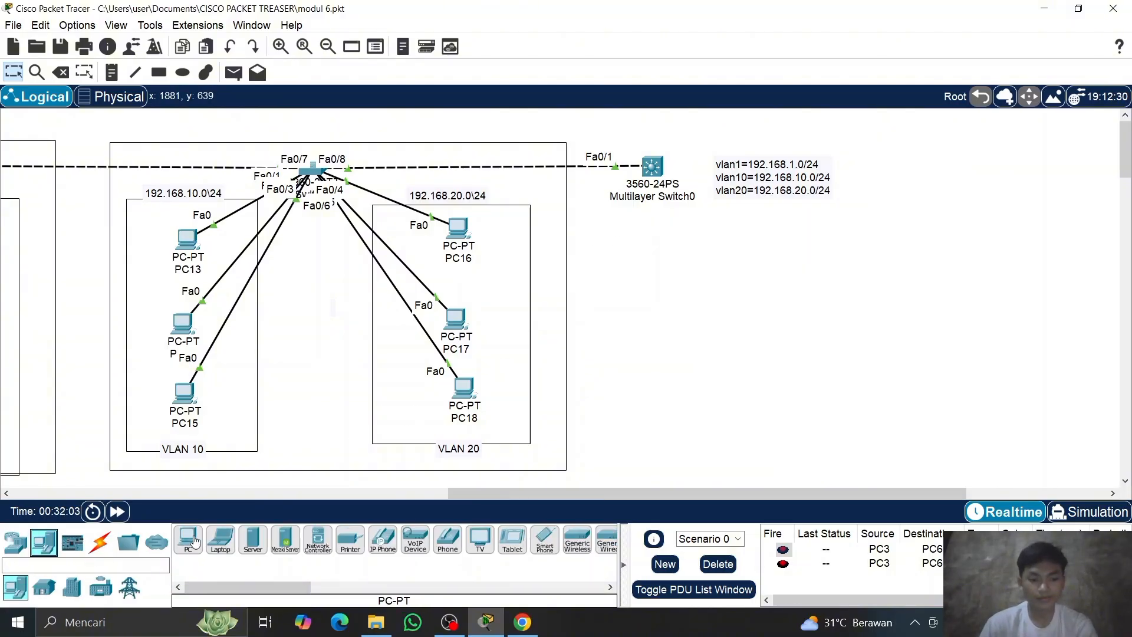
pyautogui.click(188, 540)
pyautogui.click(601, 236)
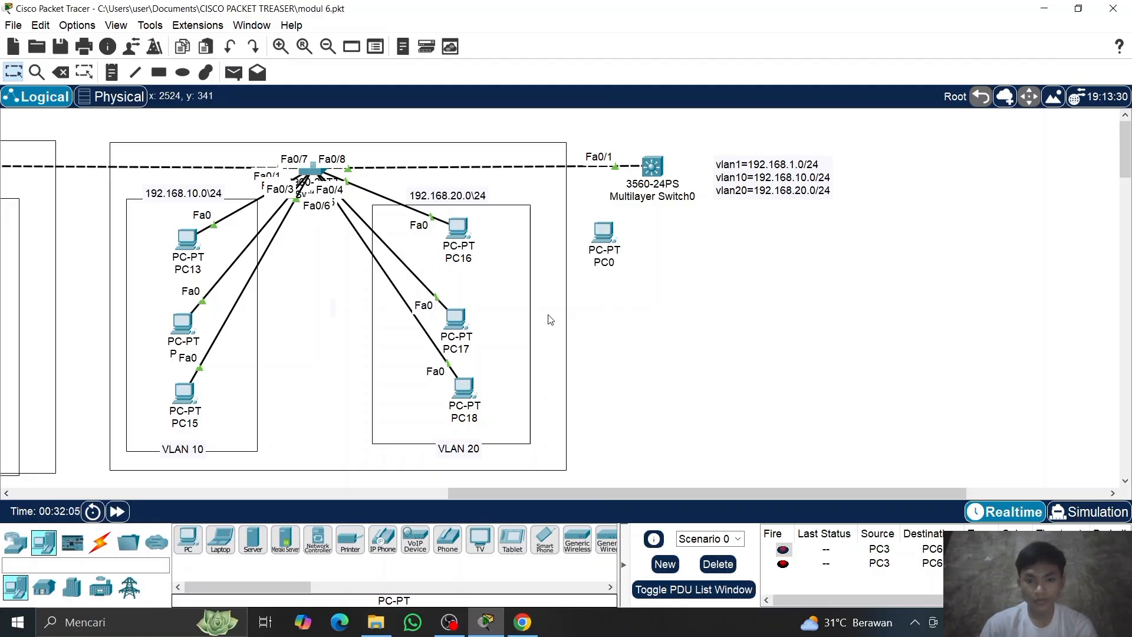
pyautogui.click(192, 542)
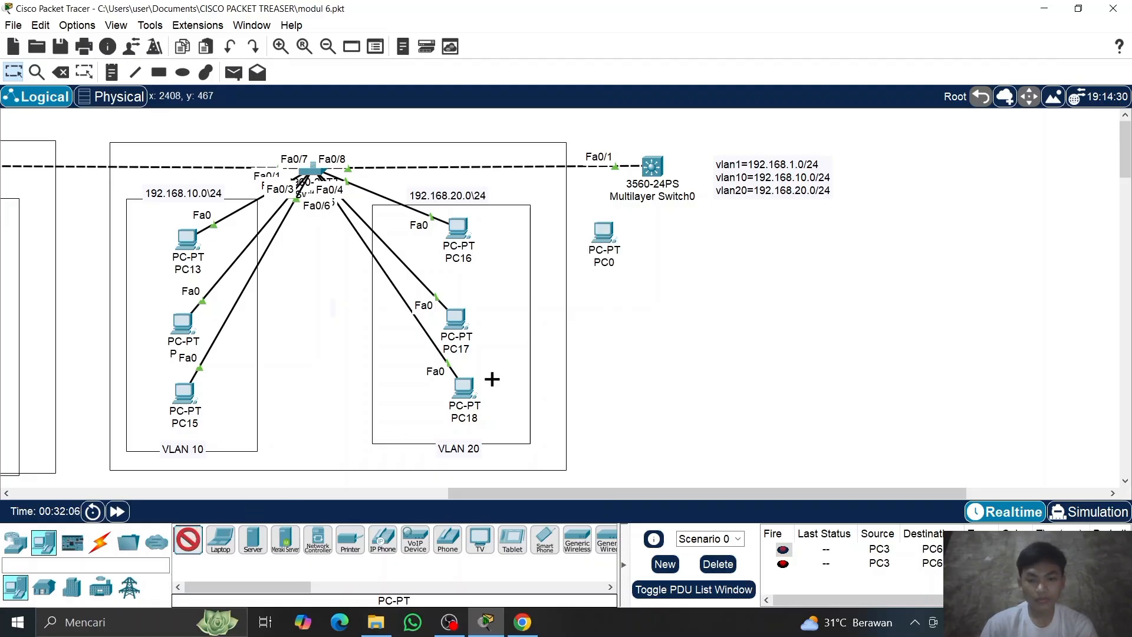
pyautogui.click(728, 248)
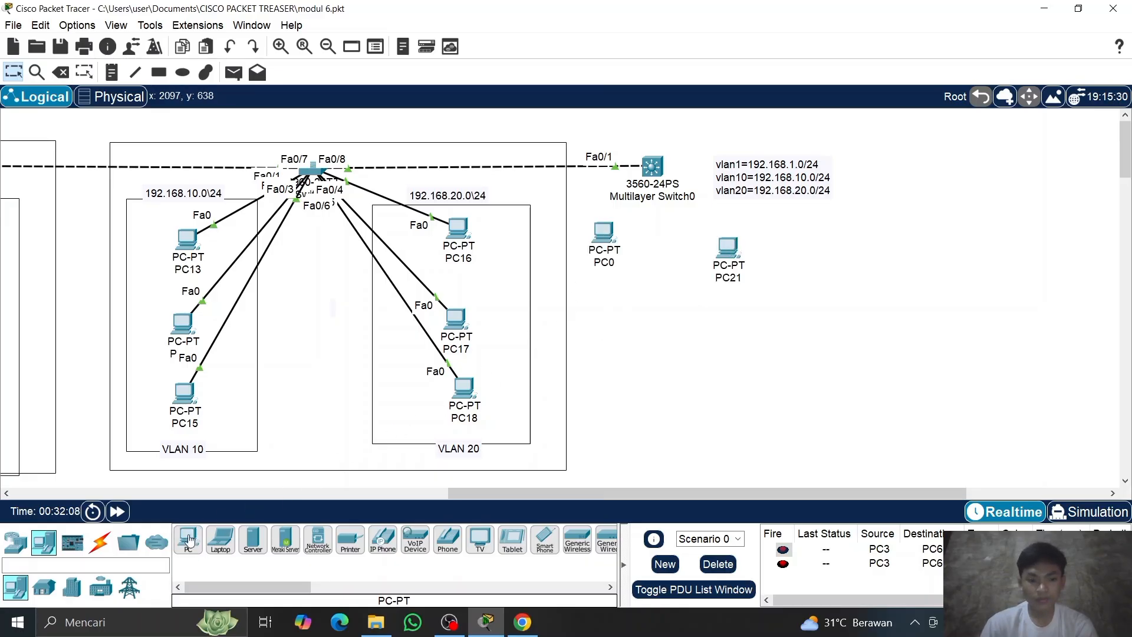
# - Connect PC0 and PC21 to Multilayer Switch0 with automatically chosen cables and nudge PC0 slightly down
pyautogui.click(100, 542)
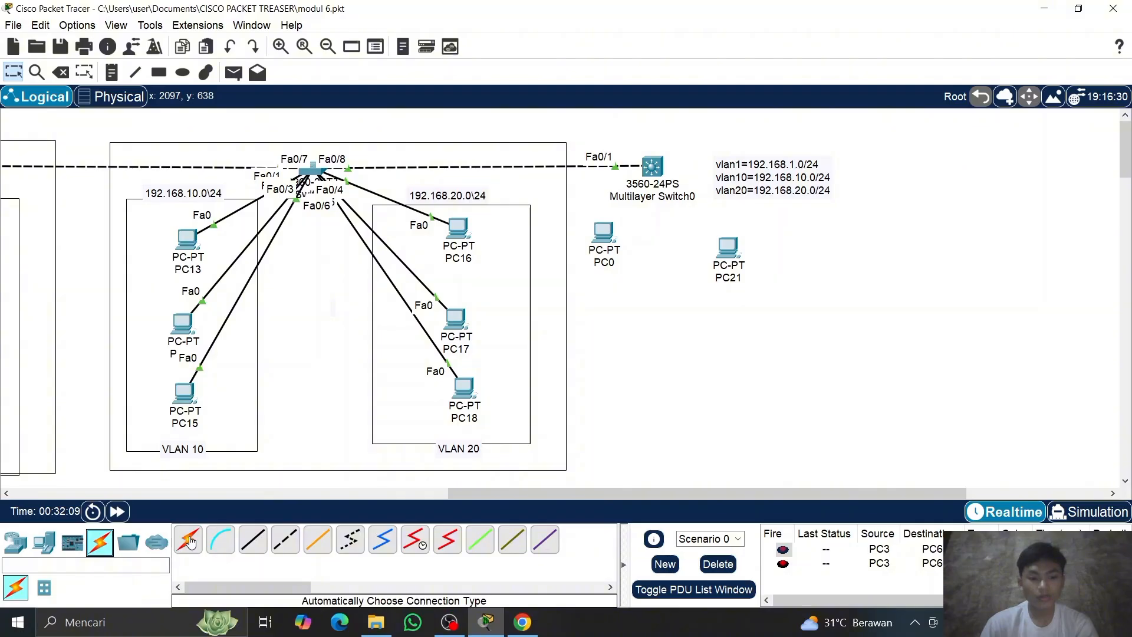
pyautogui.click(187, 539)
pyautogui.click(652, 166)
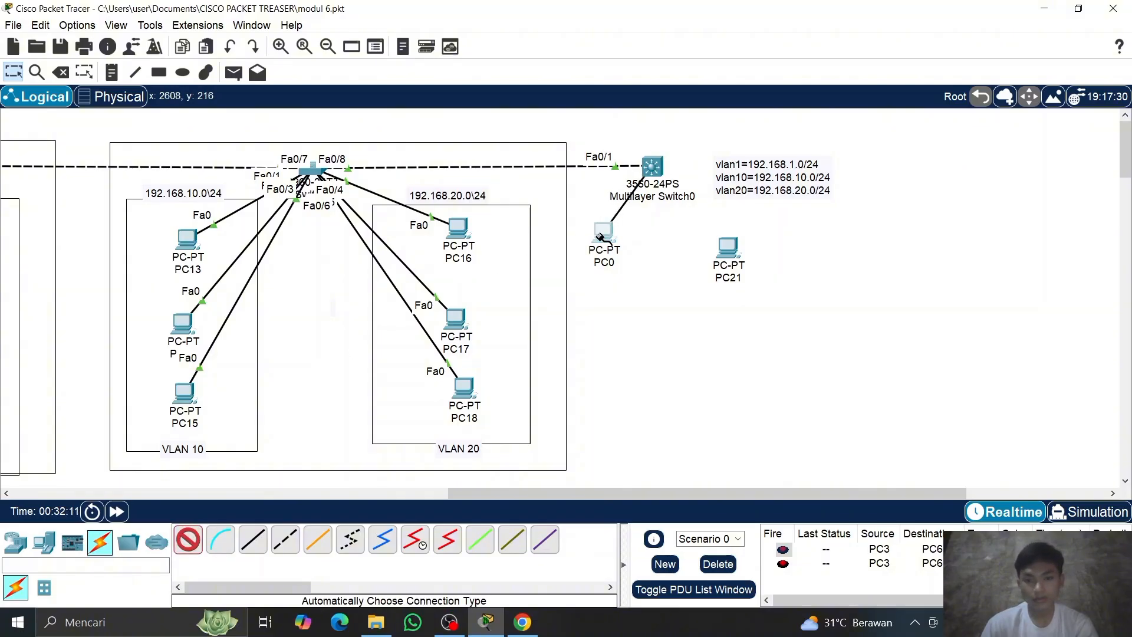
pyautogui.click(603, 232)
pyautogui.click(187, 539)
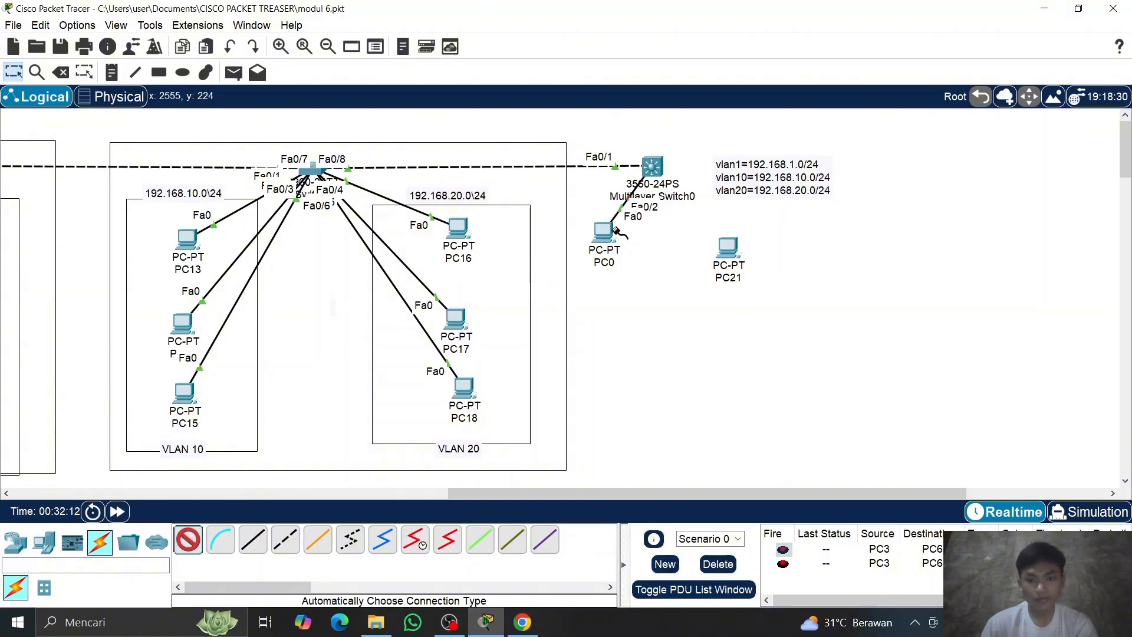
pyautogui.click(652, 166)
pyautogui.click(729, 249)
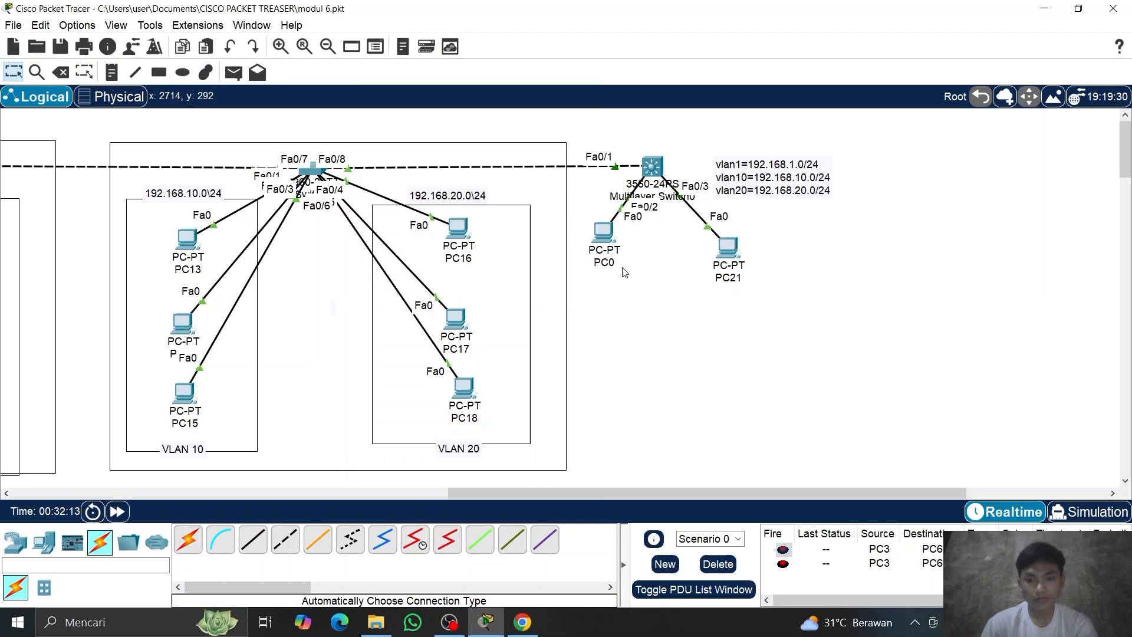
pyautogui.moveTo(596, 275); pyautogui.dragTo(598, 248)
pyautogui.click(117, 510)
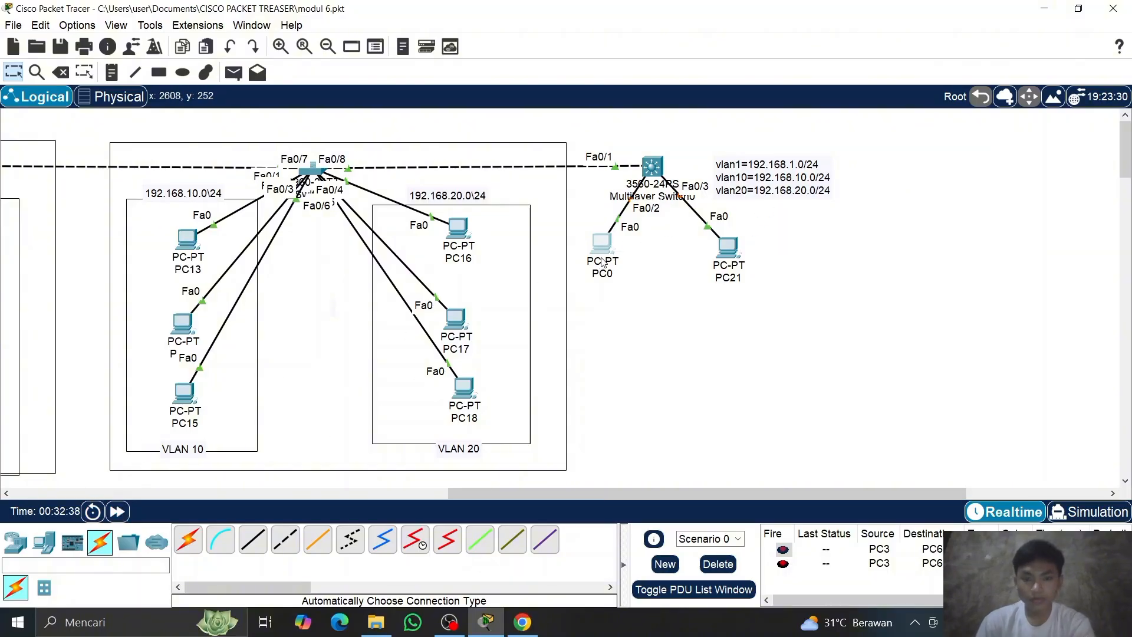
# - Give PC0 the static IPv4 address 192.168.10.55 with subnet mask 255.255.255.0 and close its window
pyautogui.click(609, 240)
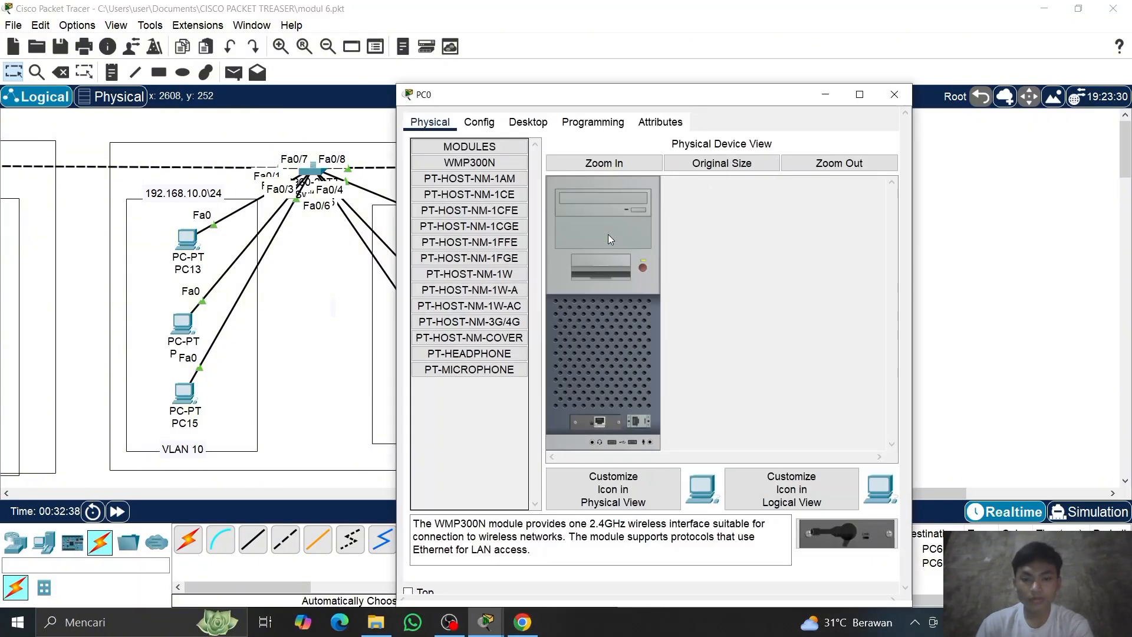
pyautogui.click(528, 122)
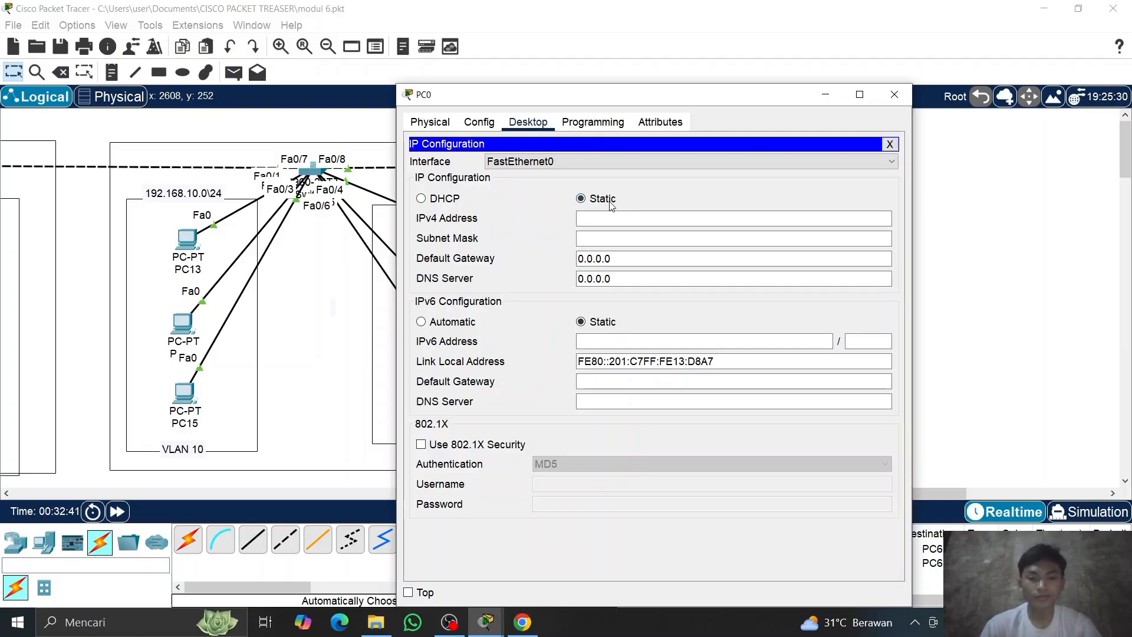
pyautogui.click(618, 221)
pyautogui.write('19')
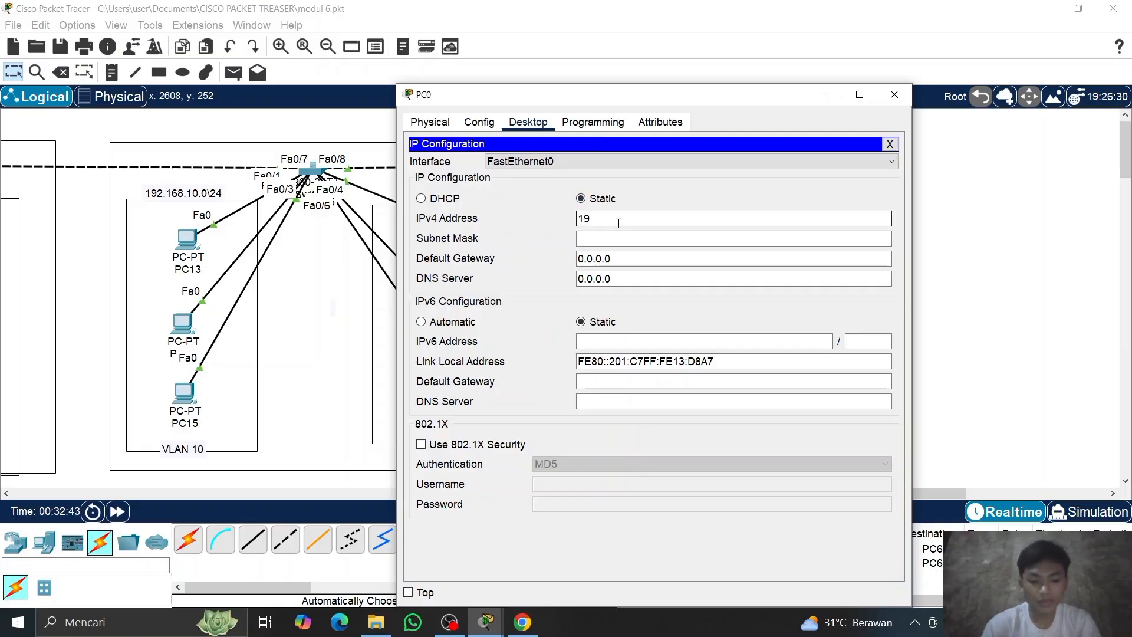
pyautogui.write('2.168.10')
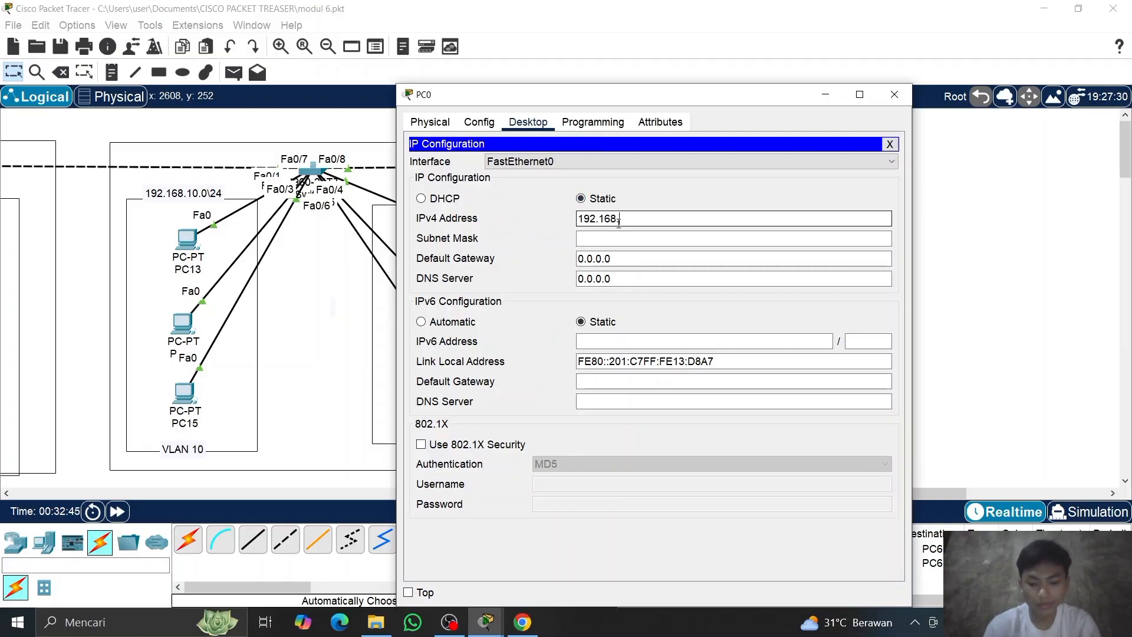
pyautogui.write('.')
pyautogui.write('55')
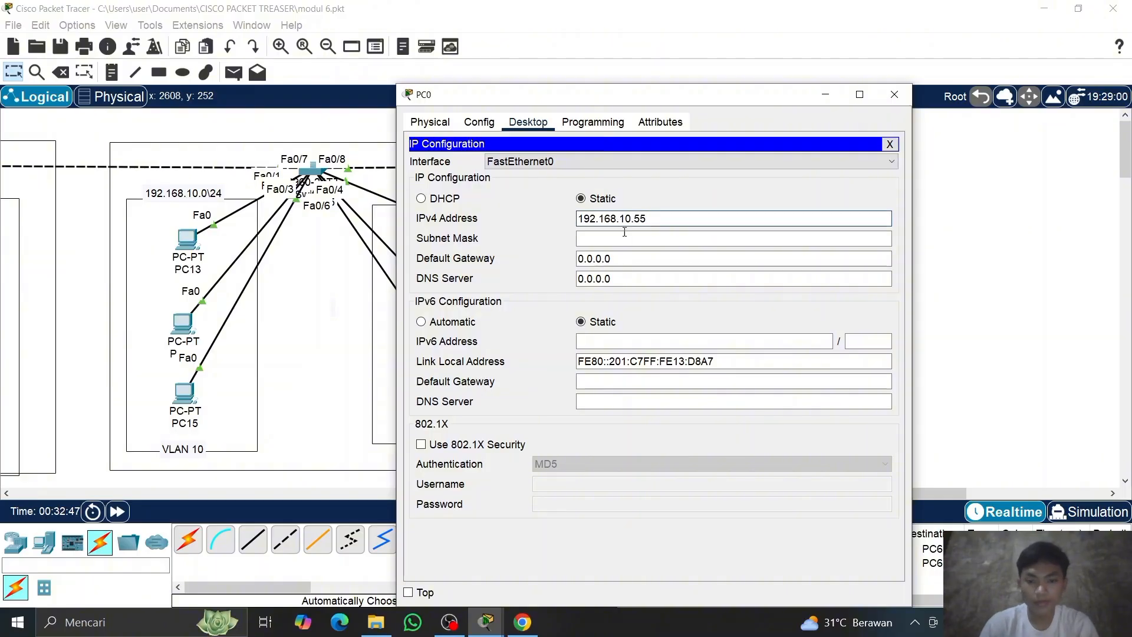
pyautogui.click(624, 232)
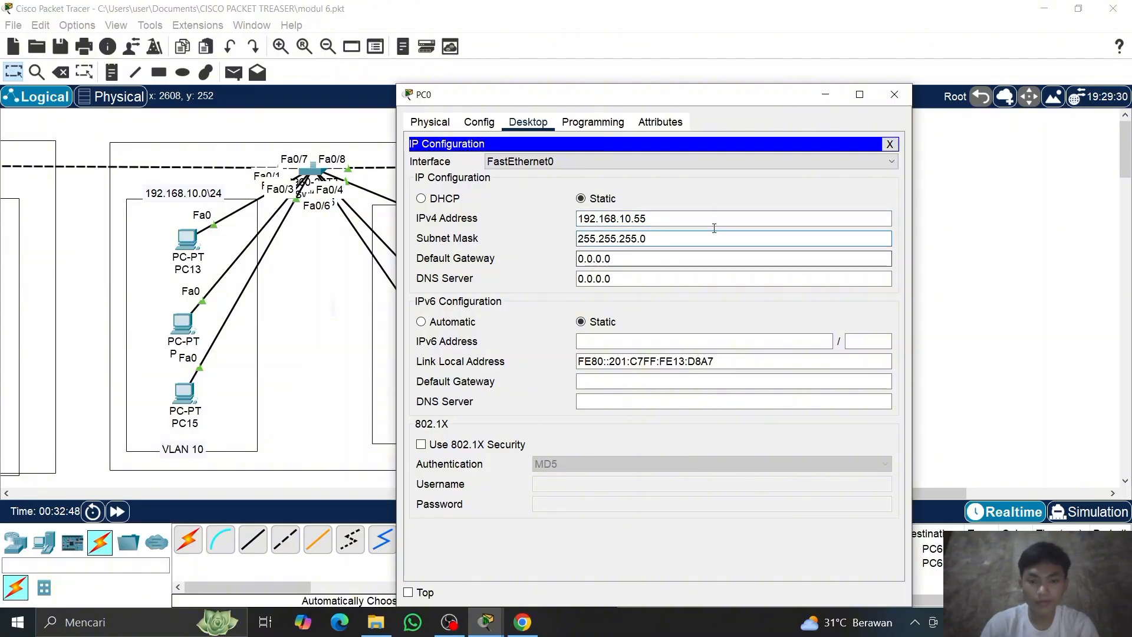
pyautogui.click(892, 102)
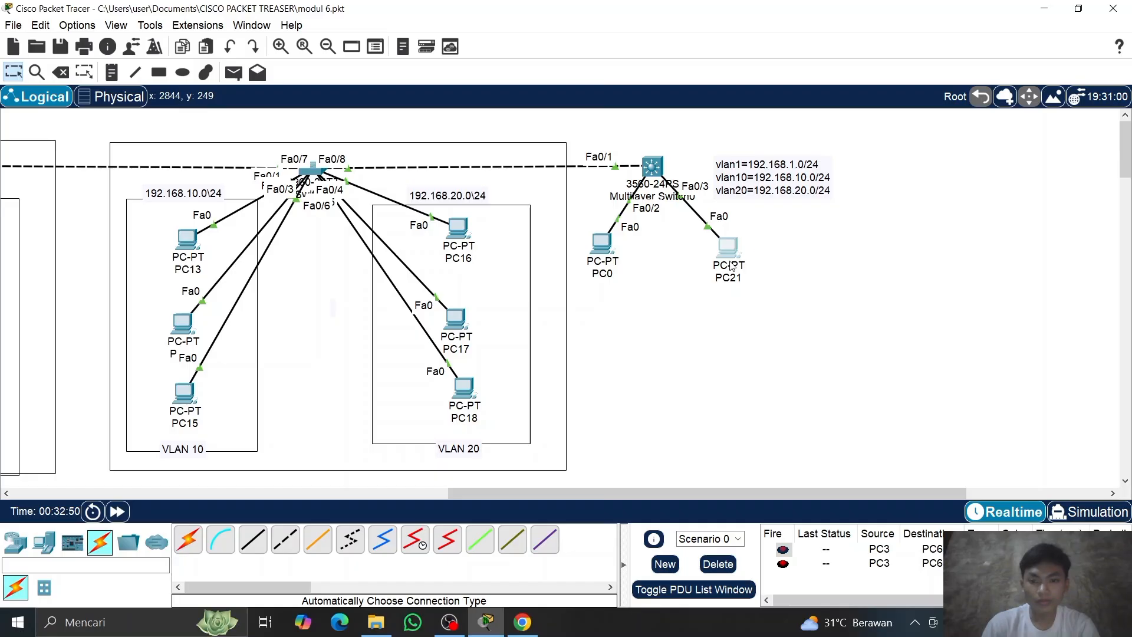
# - Give PC21 the static IPv4 address 192.168.20.55 with subnet mask 255.255.255.0 and close its window
pyautogui.click(731, 255)
pyautogui.click(527, 122)
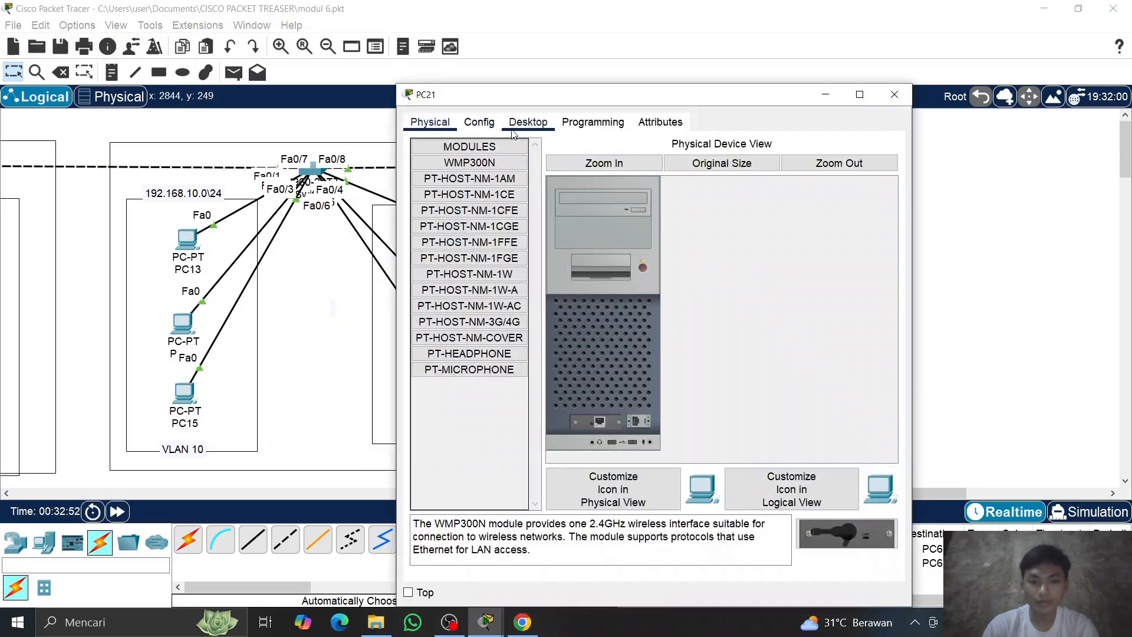
pyautogui.click(476, 174)
pyautogui.click(597, 218)
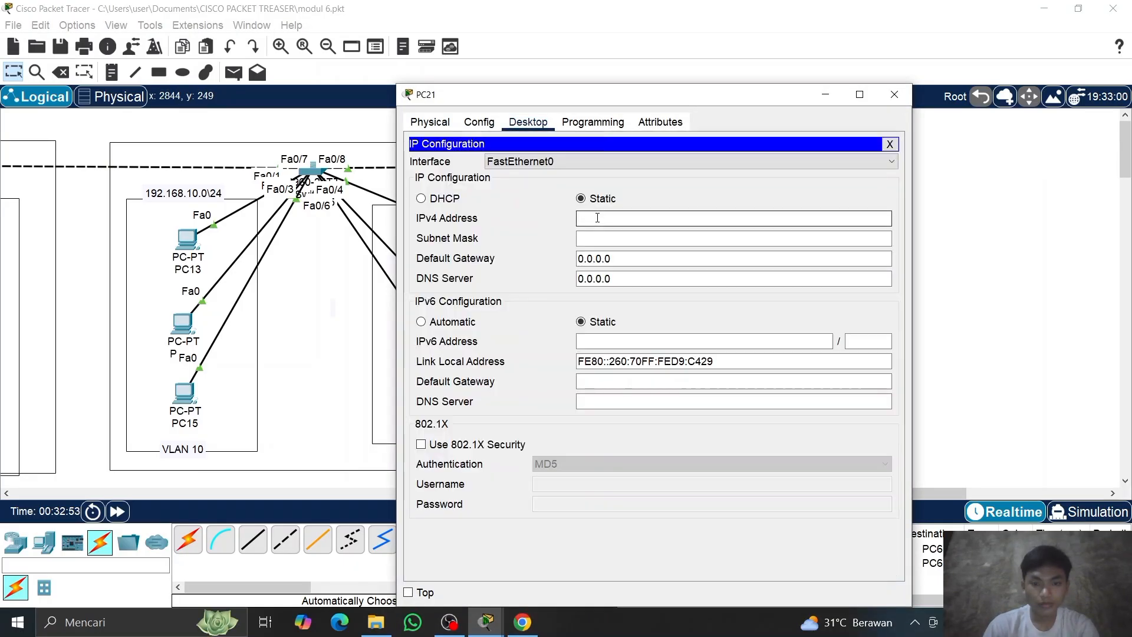
pyautogui.write('192')
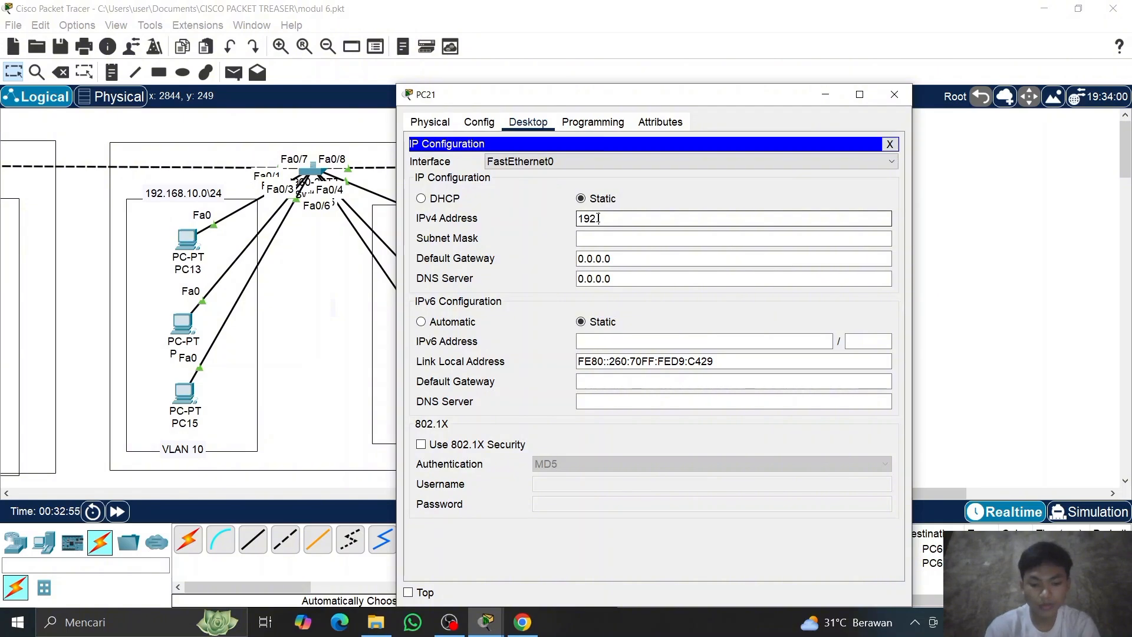
pyautogui.write('.168.20.')
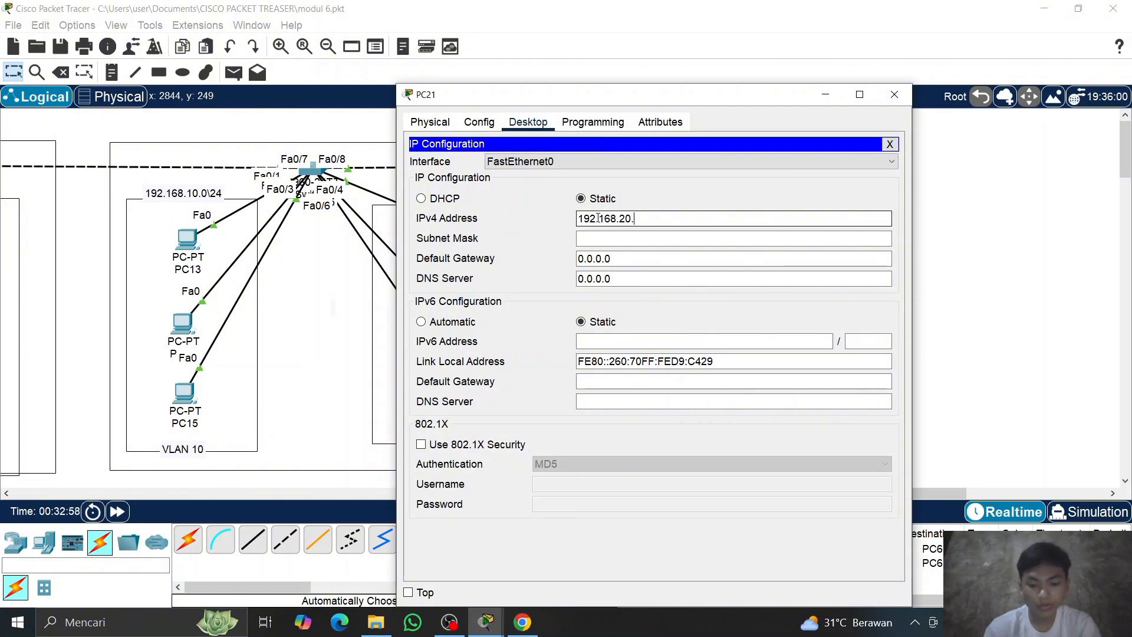
pyautogui.write('55')
pyautogui.click(688, 239)
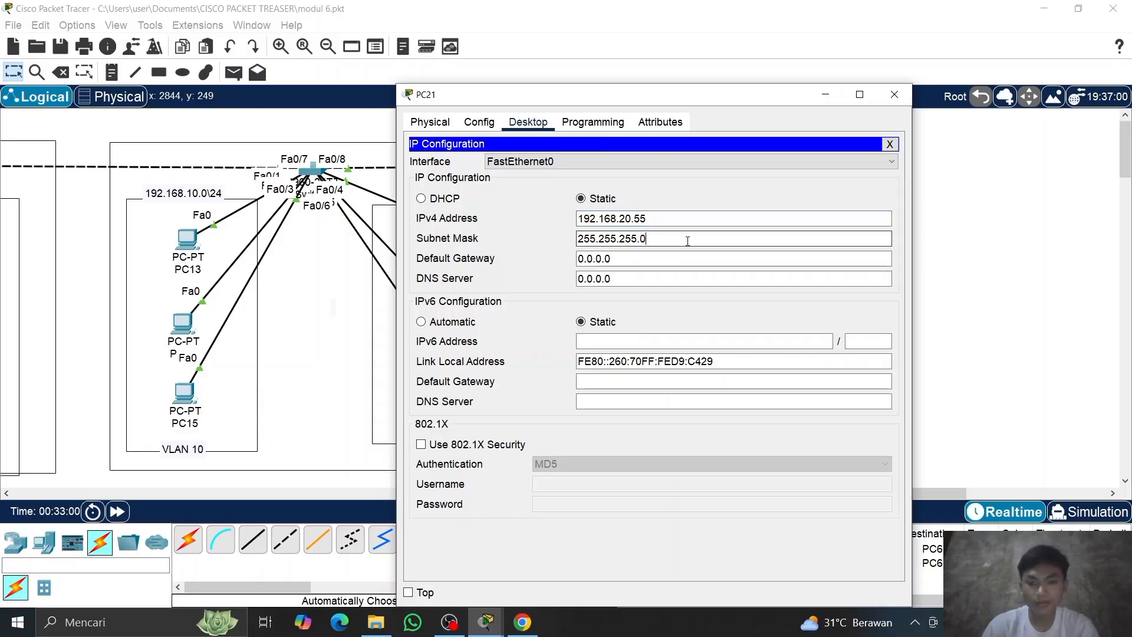
pyautogui.click(894, 97)
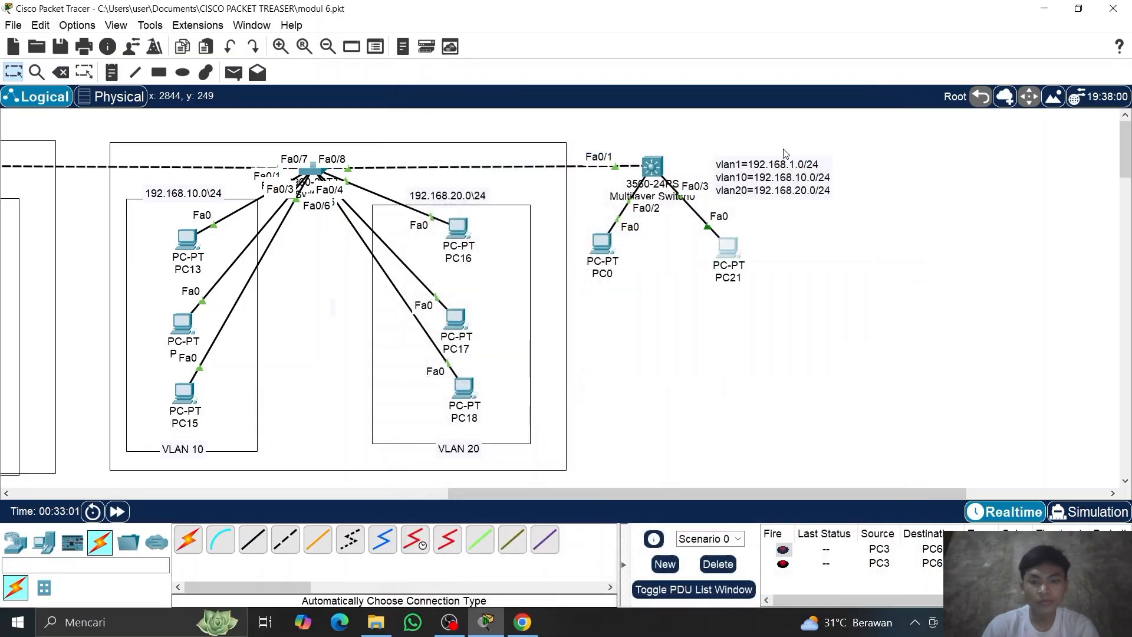
# - Enter global configuration mode in Multilayer Switch0's command line and create VLAN 10
pyautogui.click(659, 167)
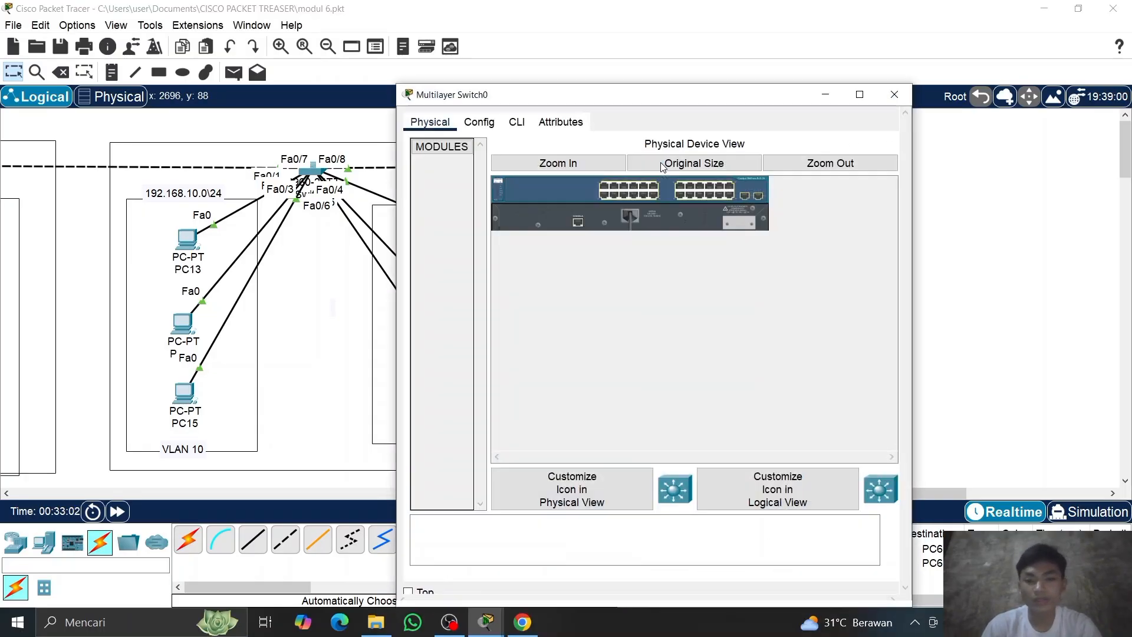
pyautogui.click(515, 122)
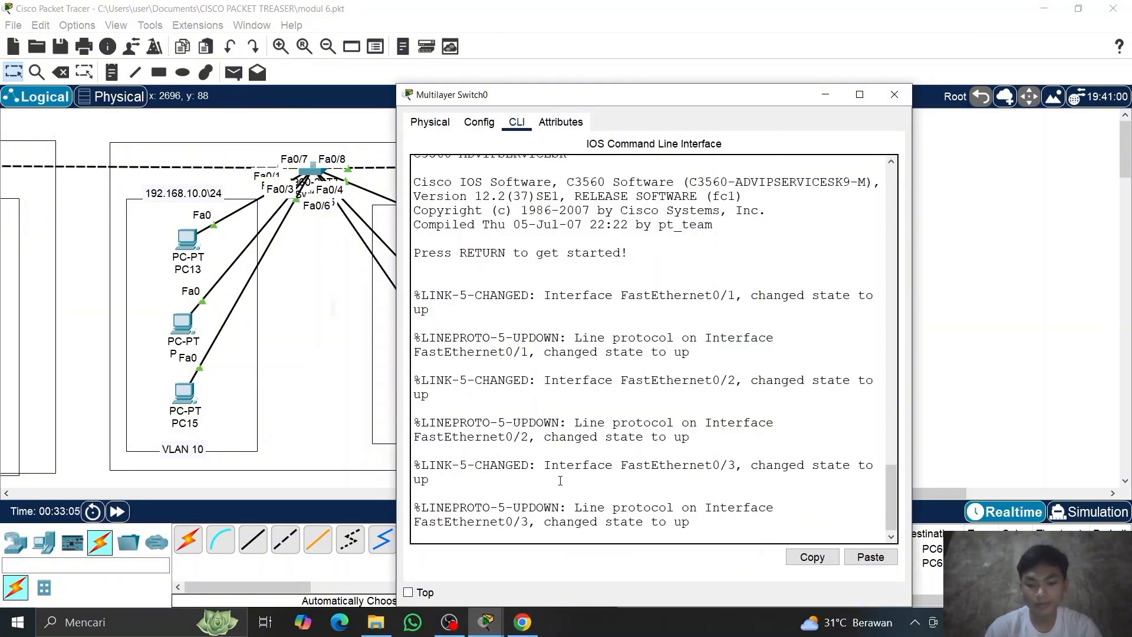
pyautogui.press('Return')
pyautogui.write('en')
pyautogui.press('Return')
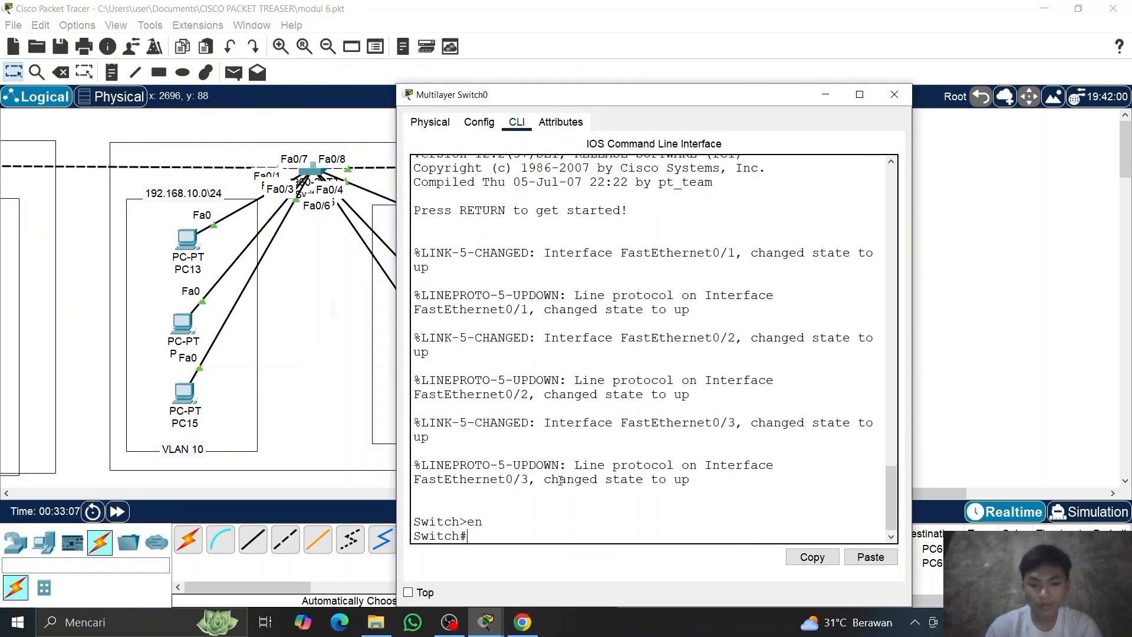
pyautogui.write('conf t')
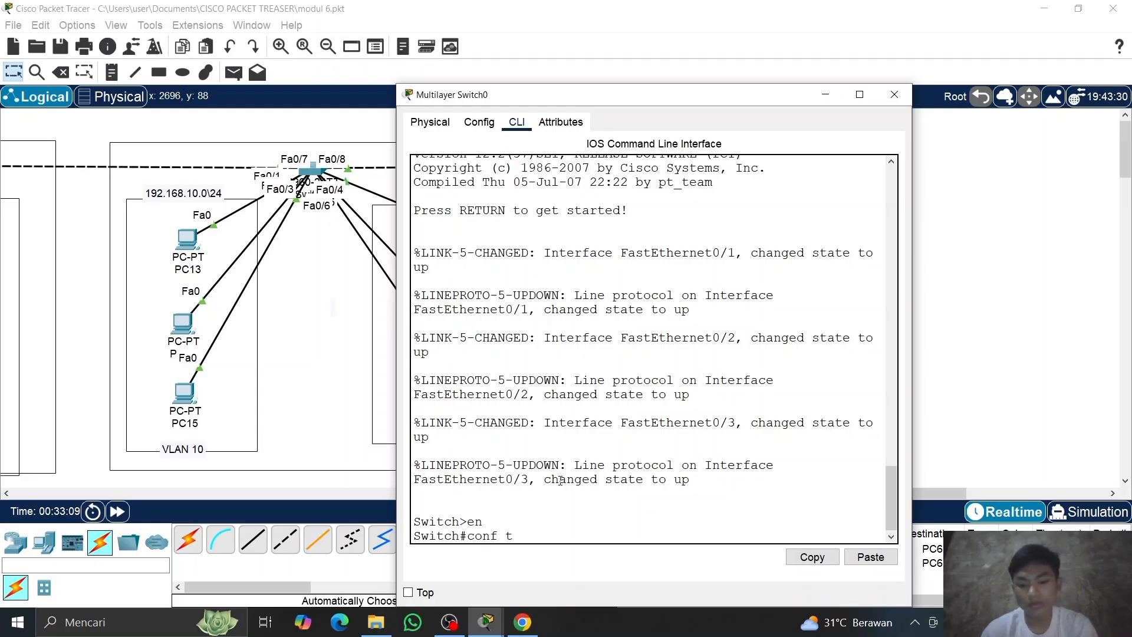
pyautogui.press('Return')
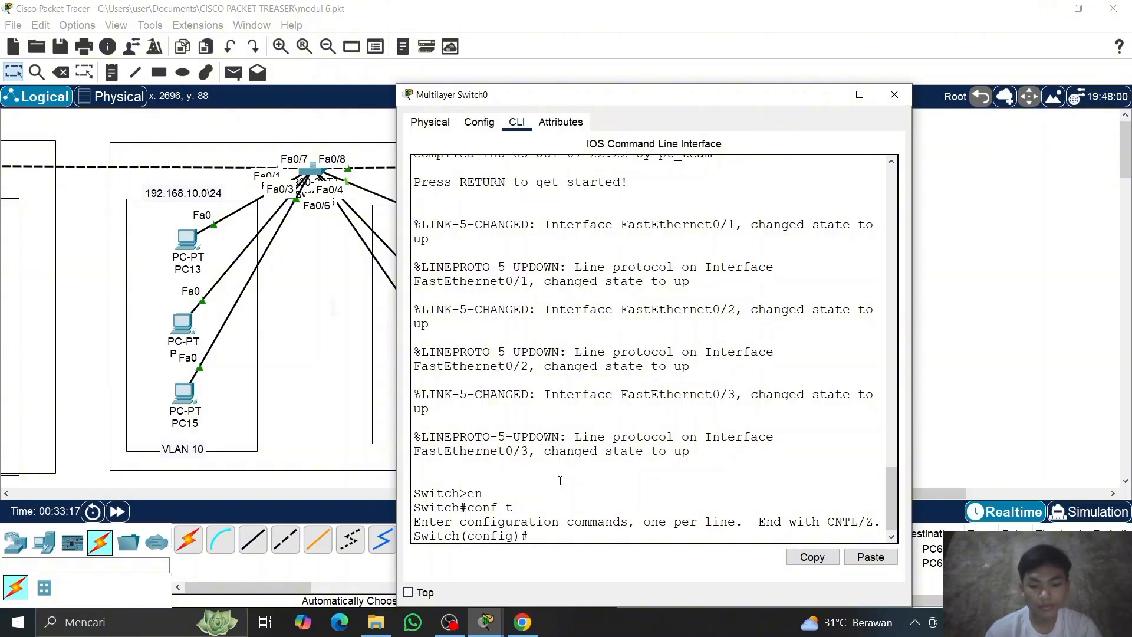
pyautogui.write('vlan 10')
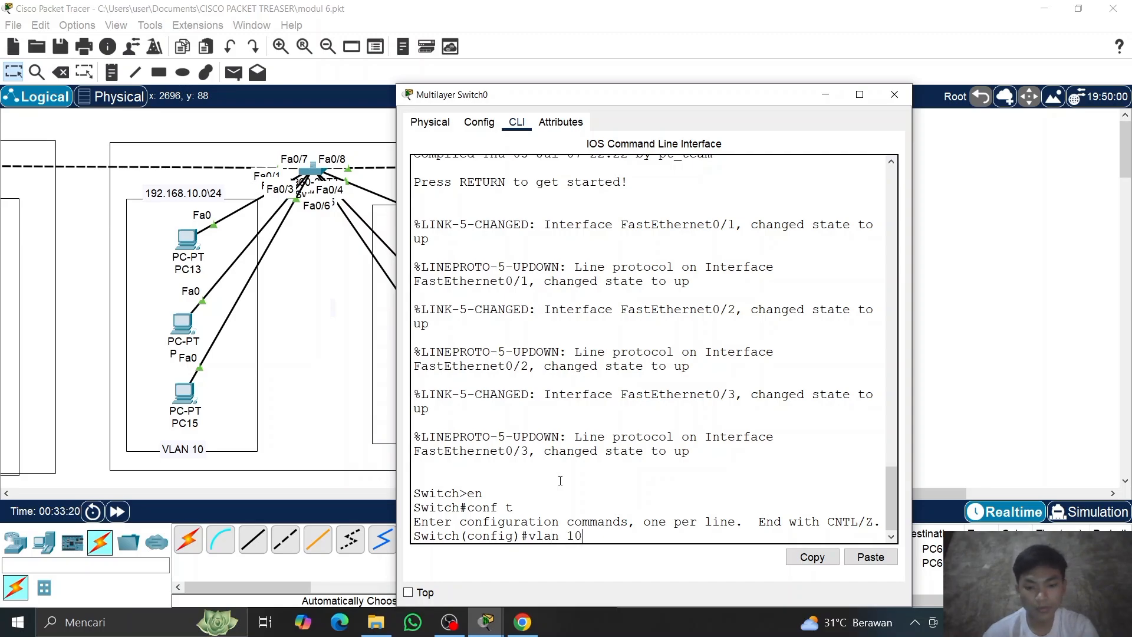
pyautogui.press('Return')
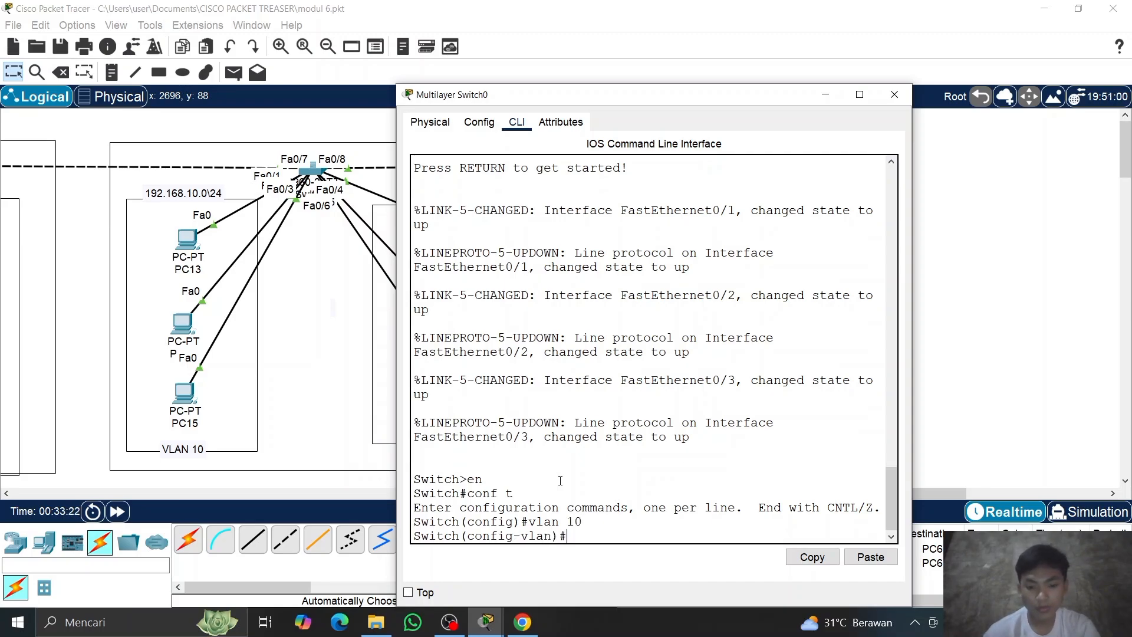
# - Name VLAN 10 "progaming" and exit its VLAN configuration mode
pyautogui.write('na')
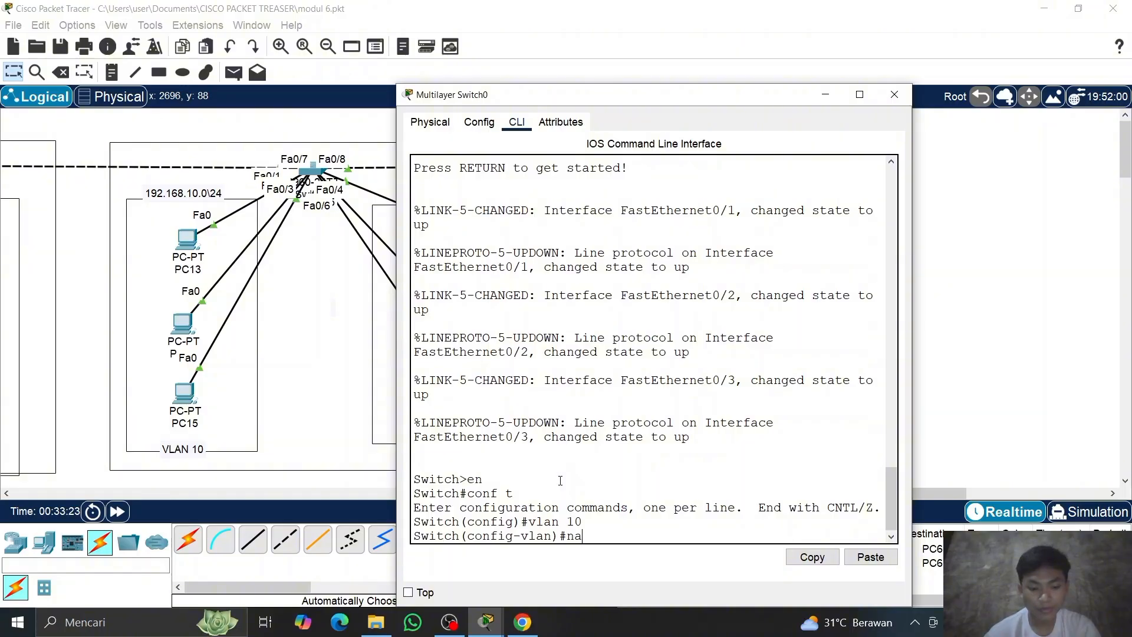
pyautogui.write('me p')
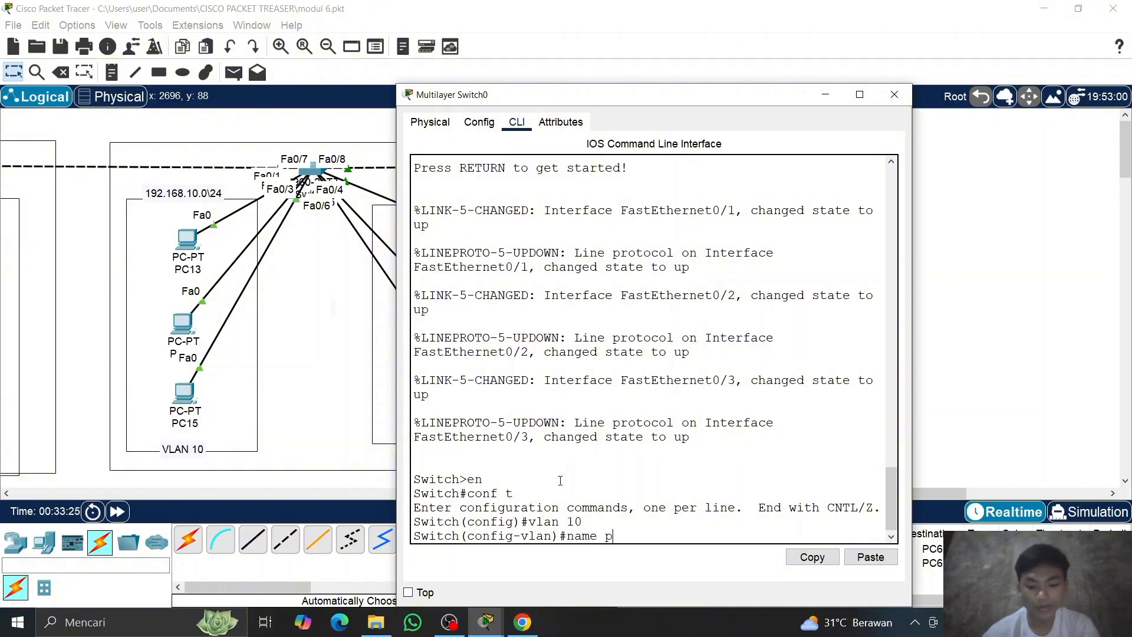
pyautogui.write('rogaming')
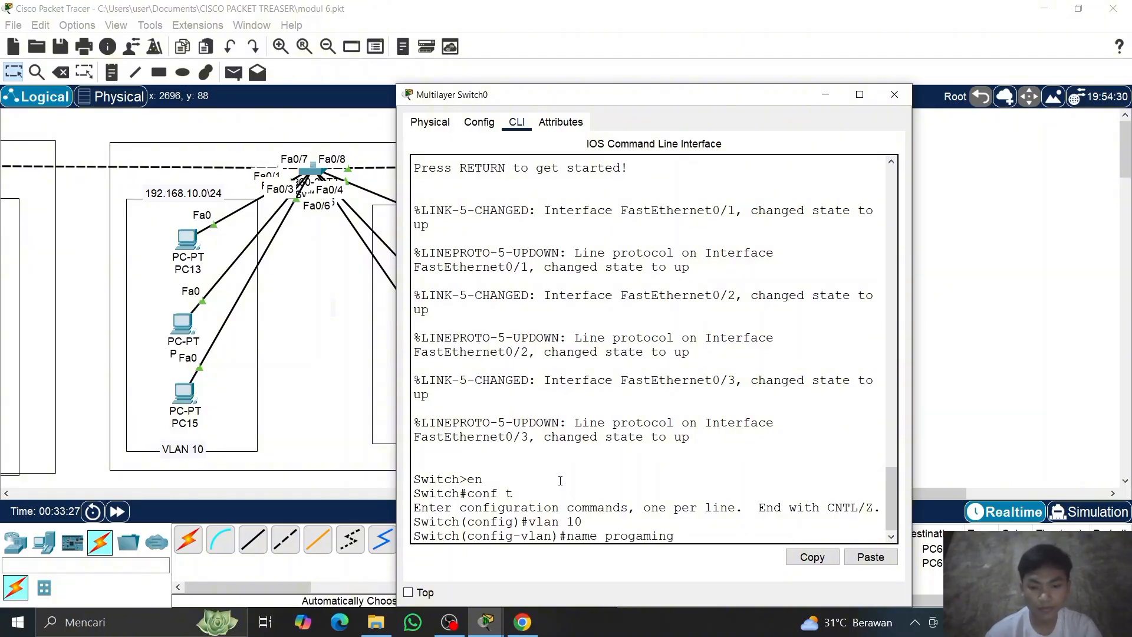
pyautogui.press('Return')
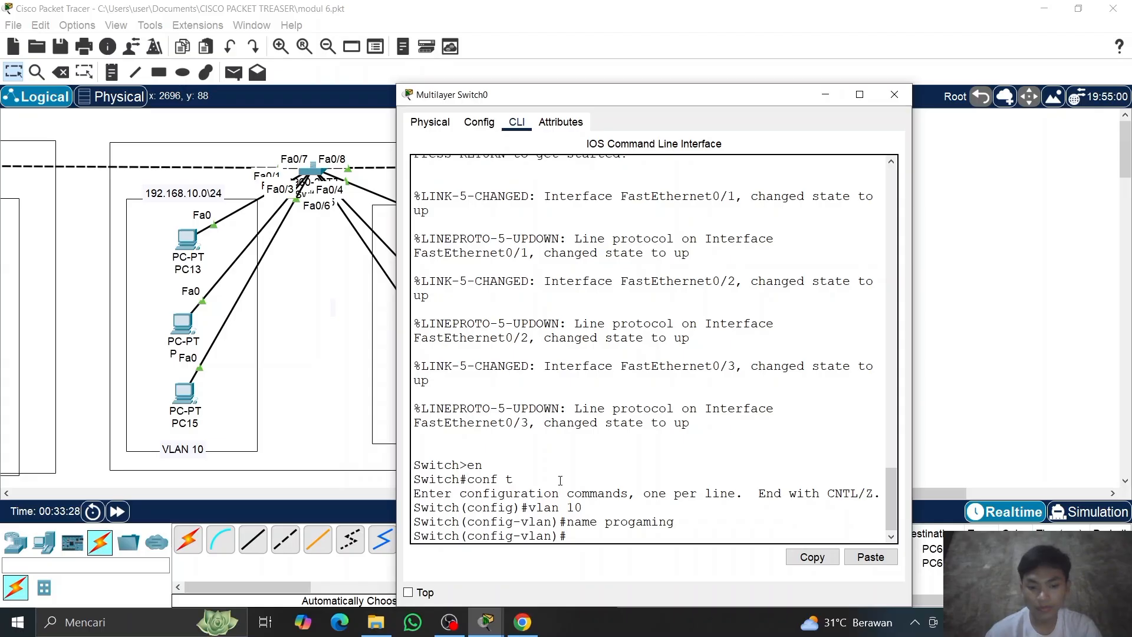
pyautogui.write('exit')
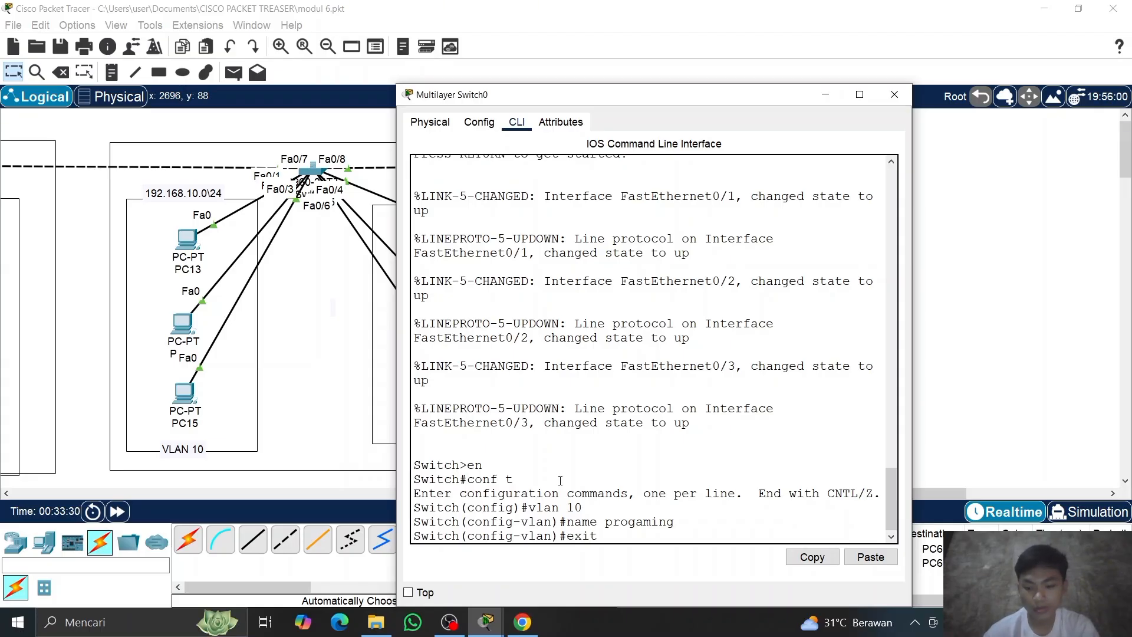
pyautogui.press('Return')
# - Create VLAN 20 on the multilayer switch, name it "marketing" and exit to global configuration mode
pyautogui.write('vlan 20')
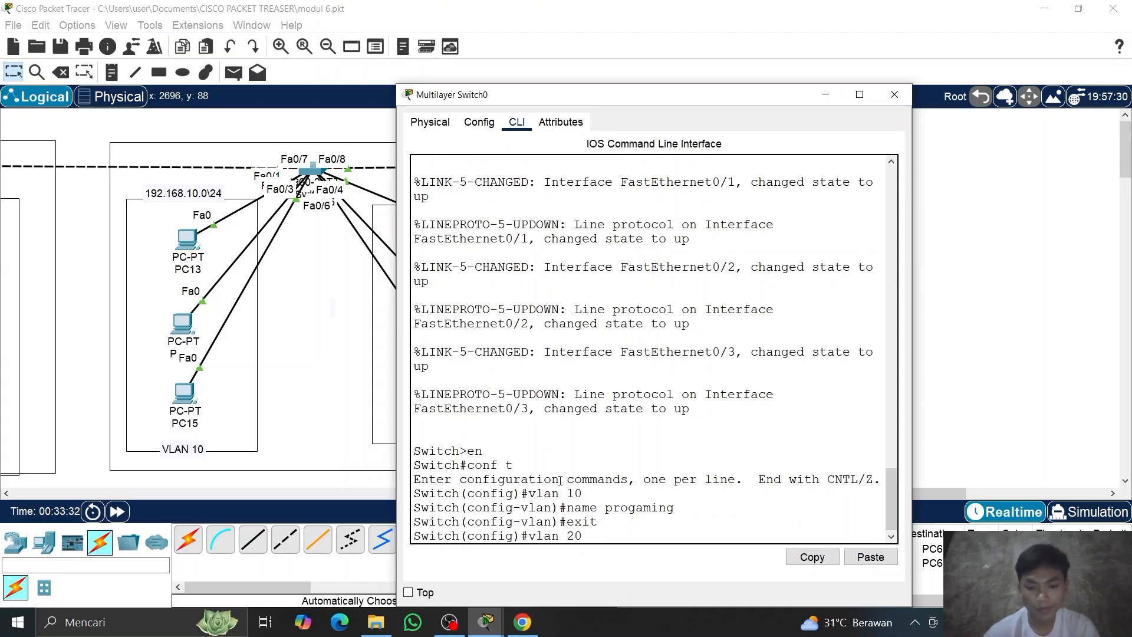
pyautogui.press('Return')
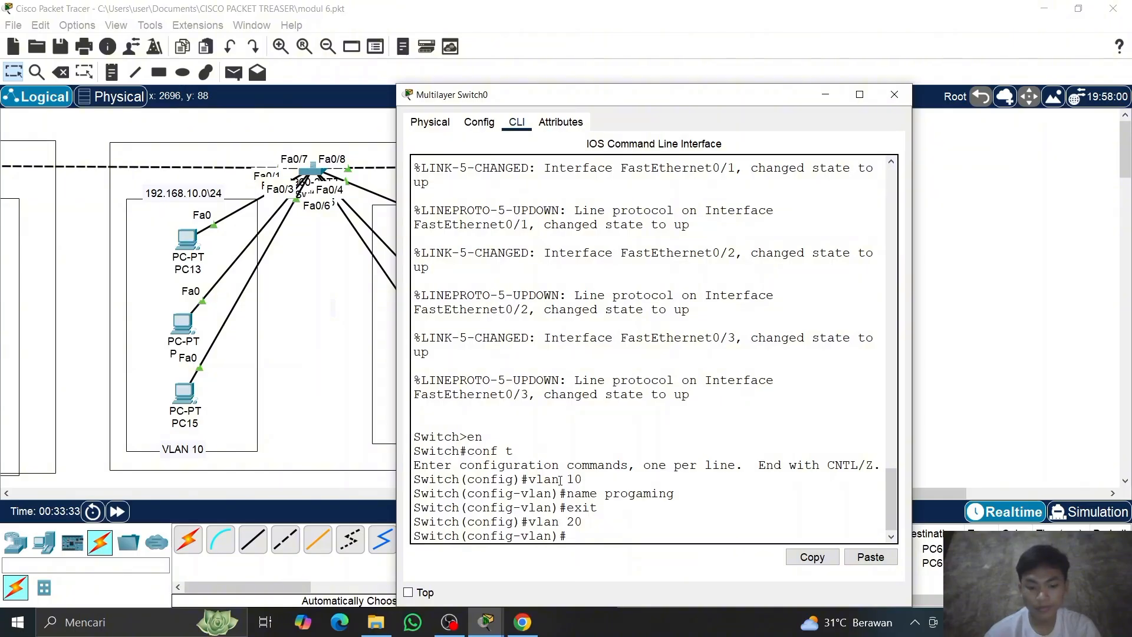
pyautogui.write('name mar')
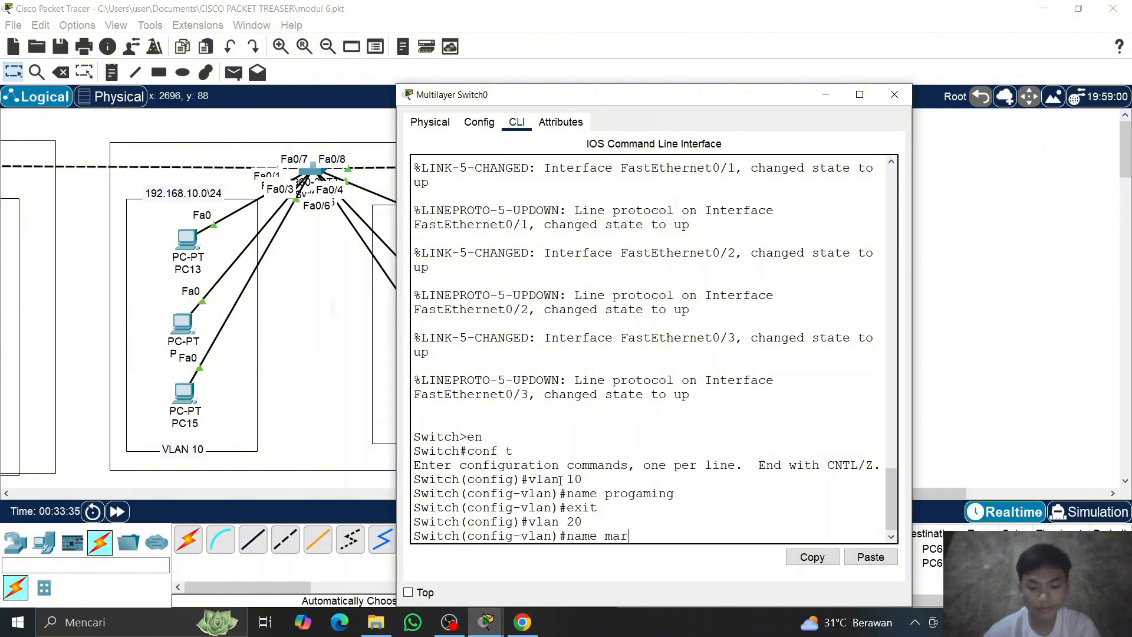
pyautogui.write('keting')
pyautogui.press('Return')
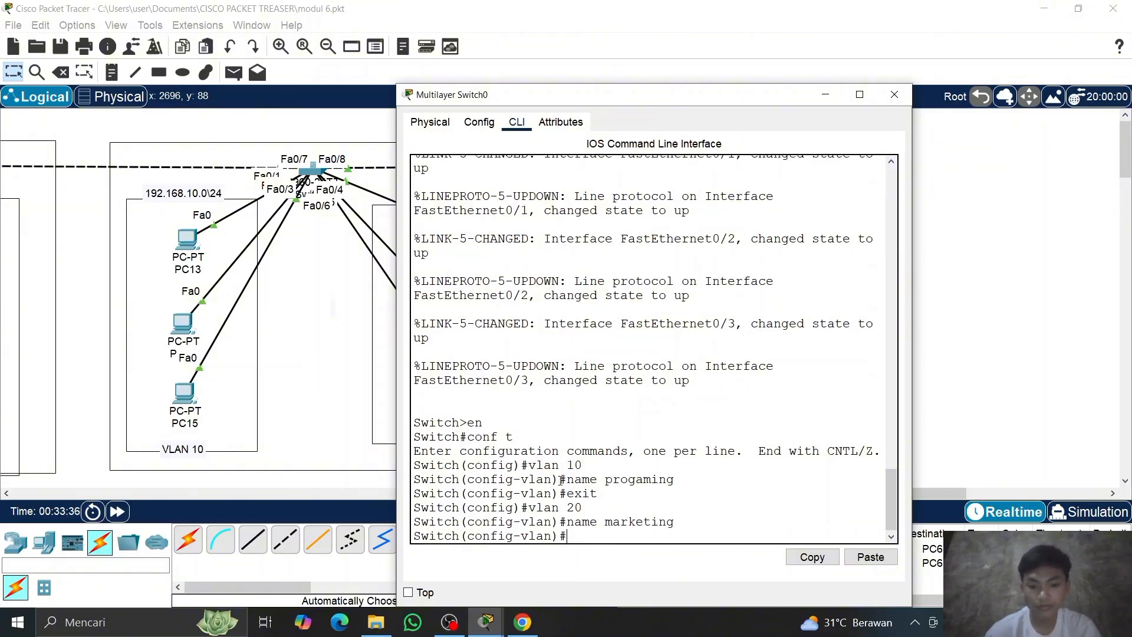
pyautogui.write('exit')
pyautogui.press('Return')
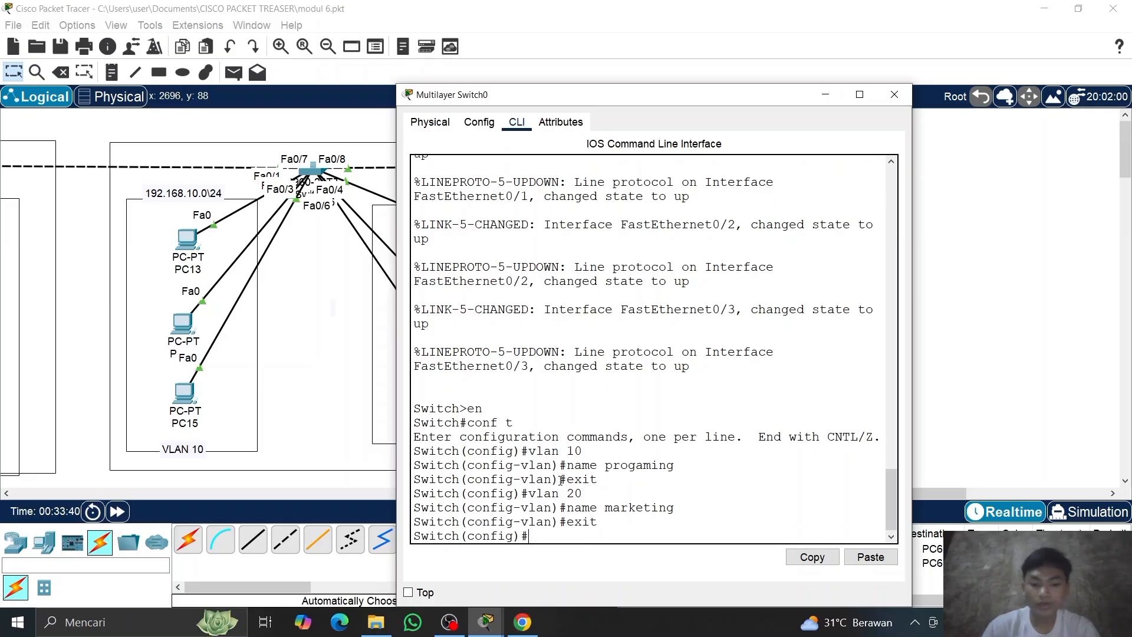
# - Enter interface configuration for fa0/2 on the multilayer switch and write the command switchport mode access
pyautogui.moveTo(735, 97); pyautogui.dragTo(745, 59)
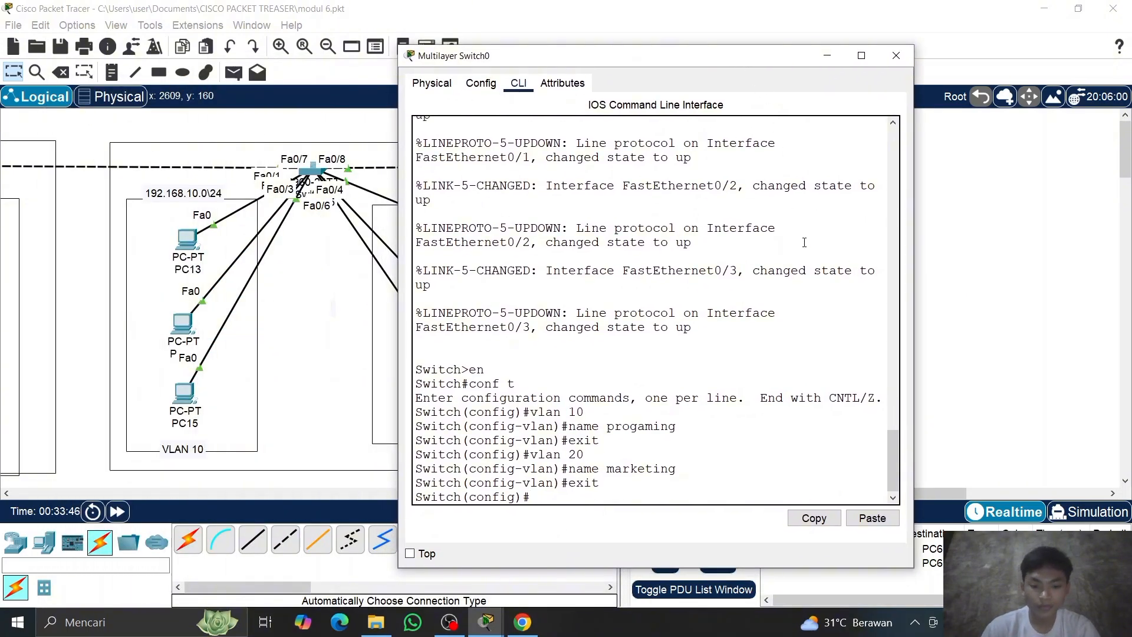
pyautogui.write('int fa0')
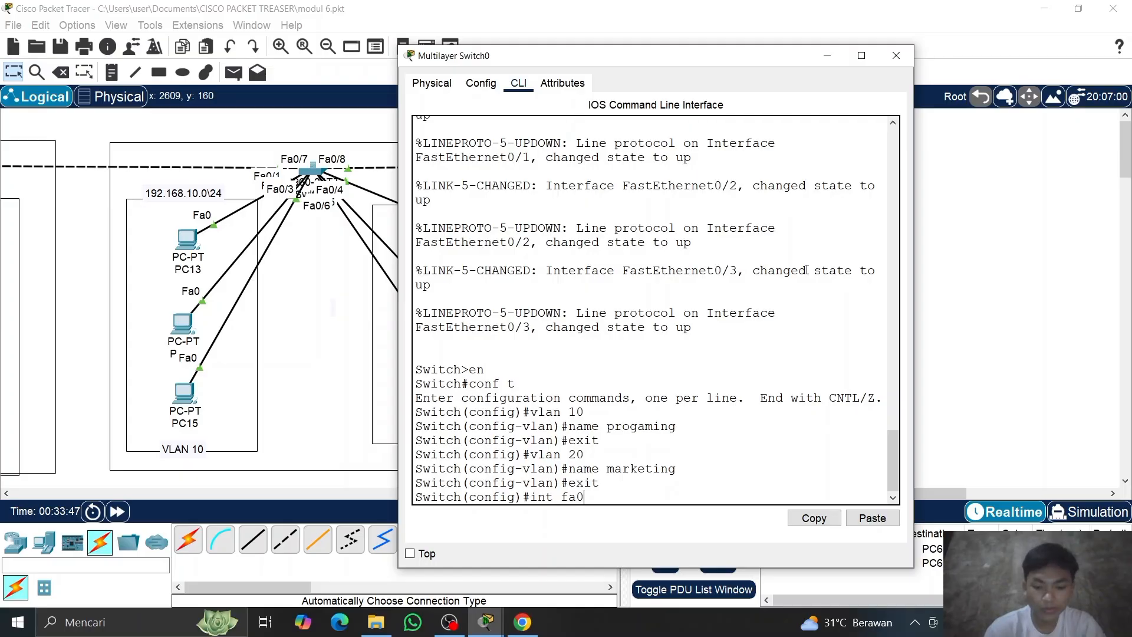
pyautogui.write('/2')
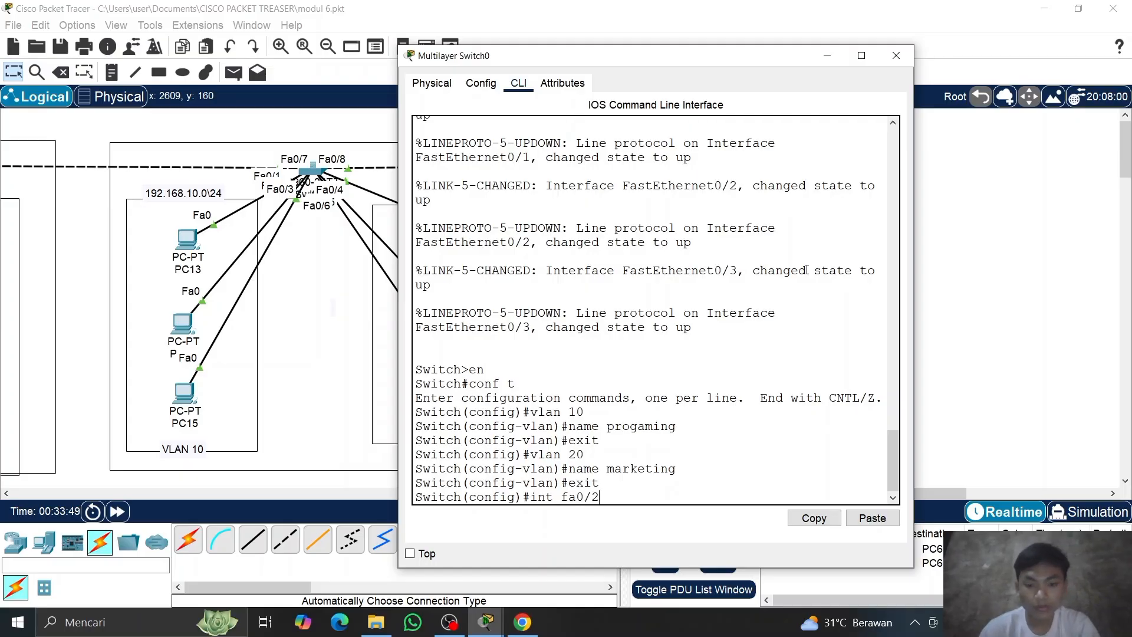
pyautogui.press('Return')
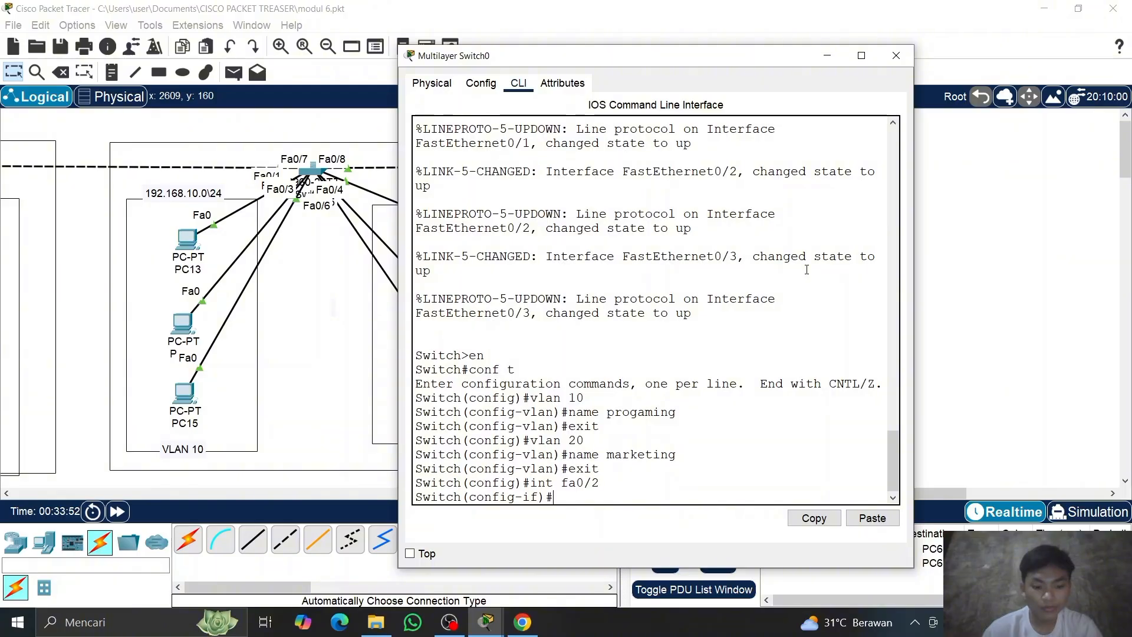
pyautogui.write('swit')
pyautogui.press('Tab')
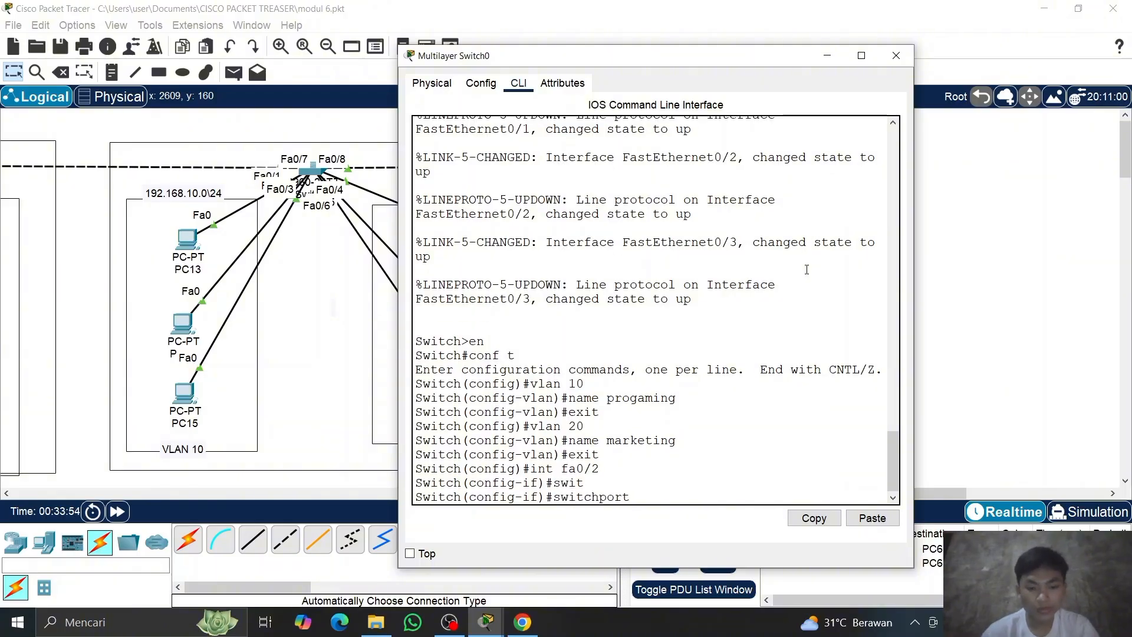
pyautogui.write('mod')
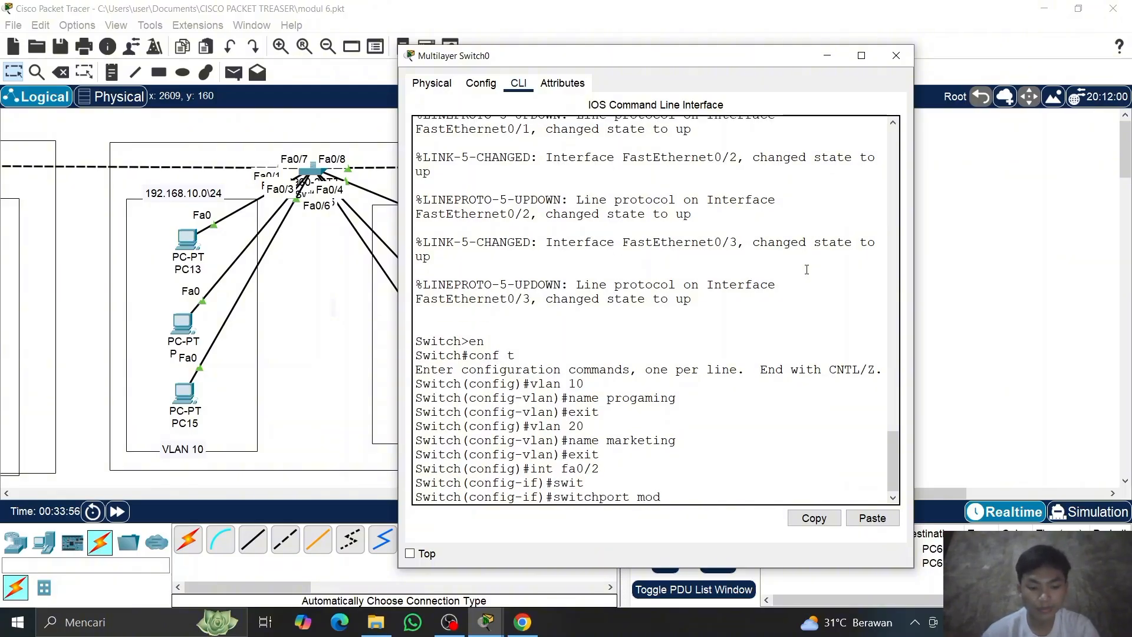
pyautogui.press('Tab')
pyautogui.write('ac')
pyautogui.press('Tab')
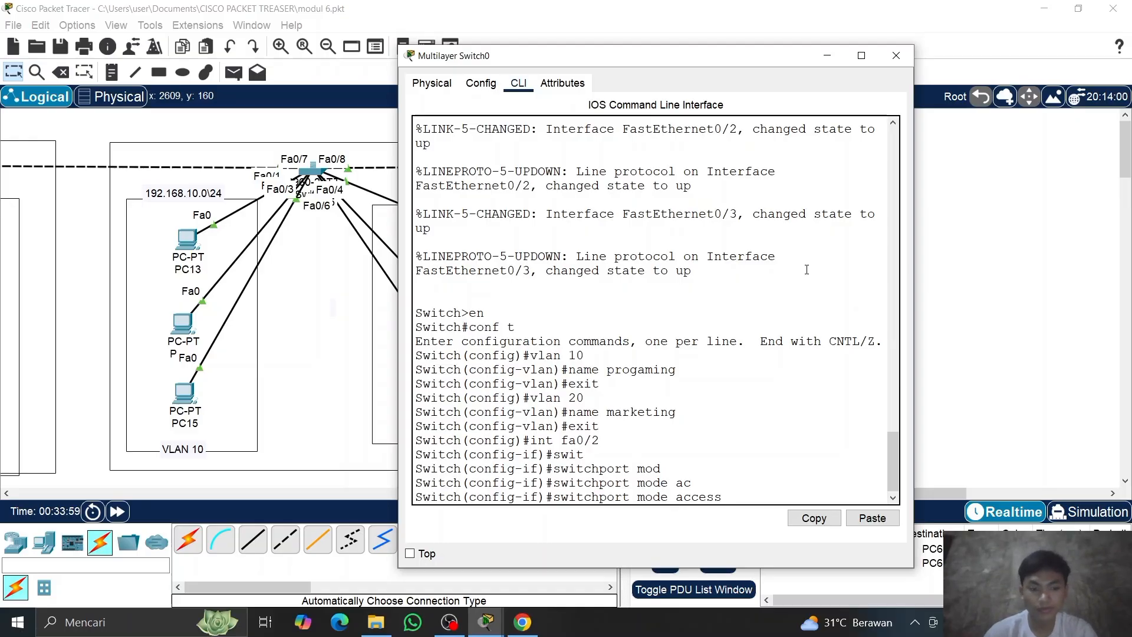
# - Apply access mode to interface fa0/2, assign it to VLAN 10, and return to global configuration
pyautogui.press('Return')
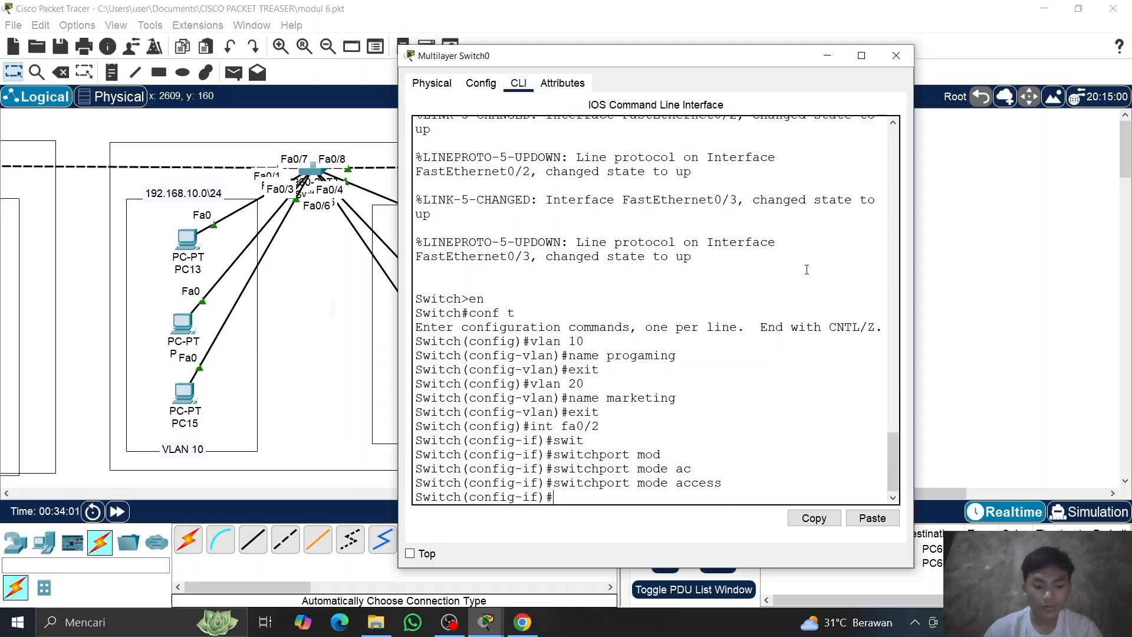
pyautogui.write('swit')
pyautogui.press('Tab')
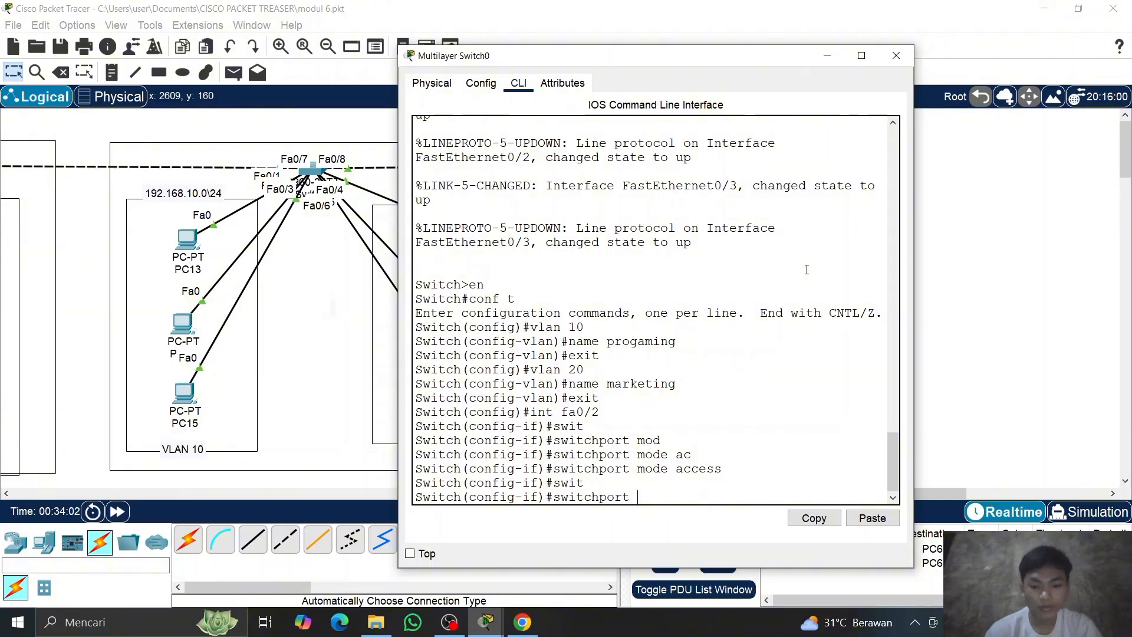
pyautogui.write('acc')
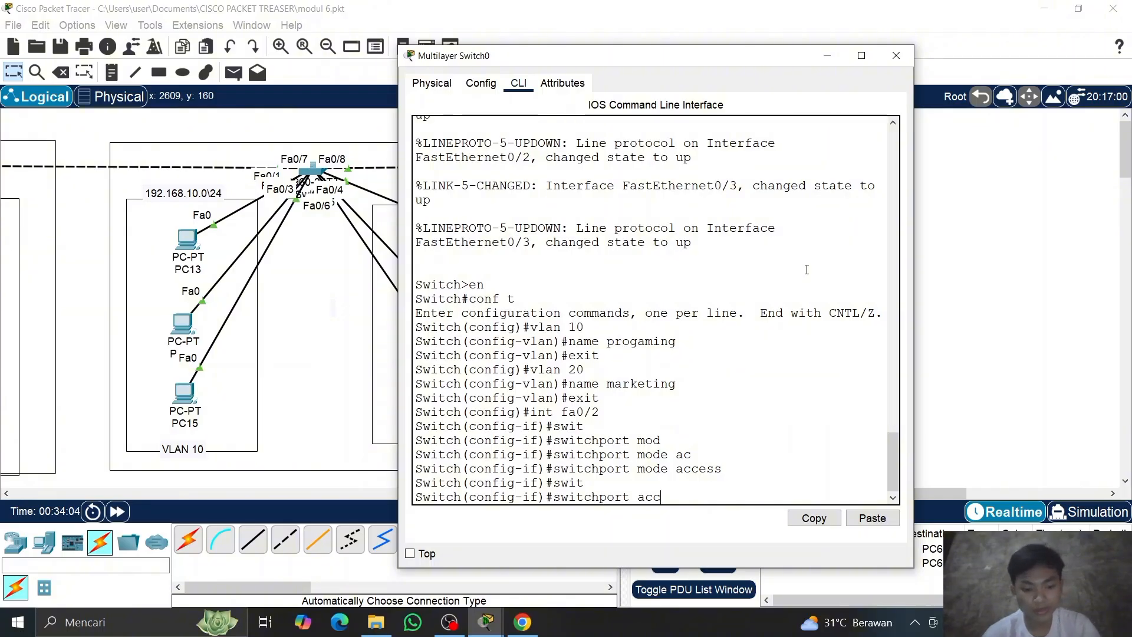
pyautogui.press('Tab')
pyautogui.write('vlan ')
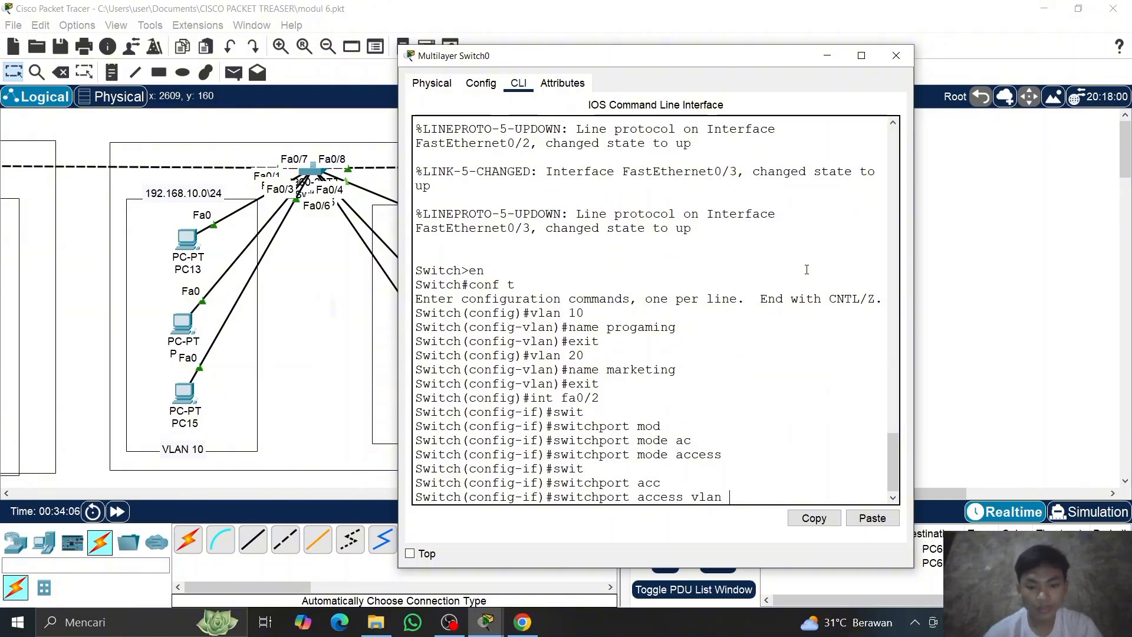
pyautogui.write('10')
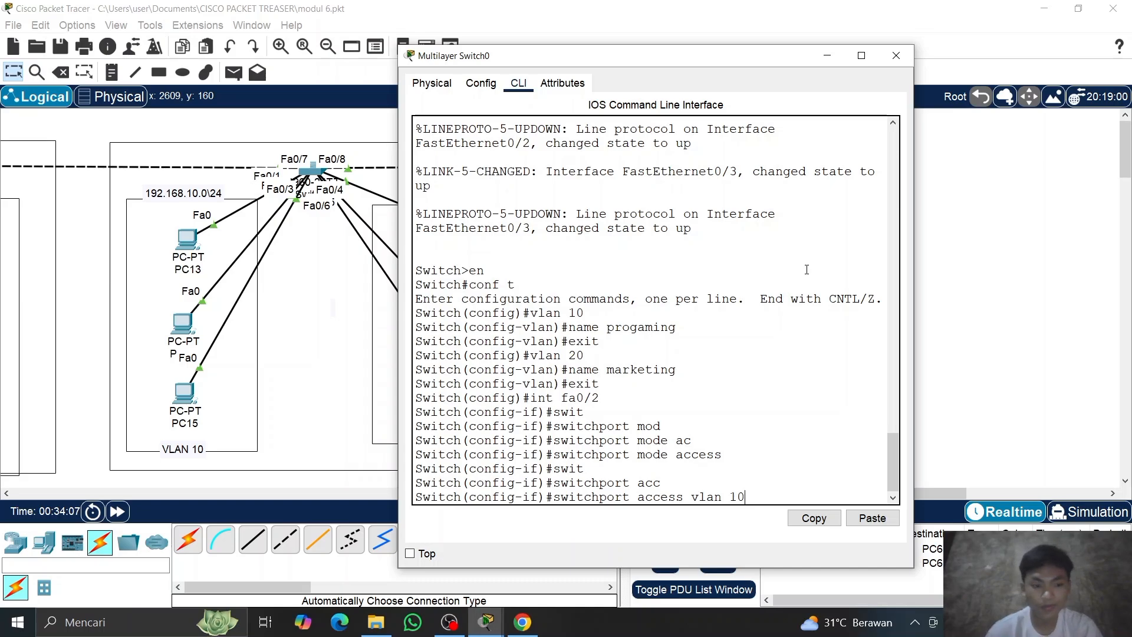
pyautogui.press('Return')
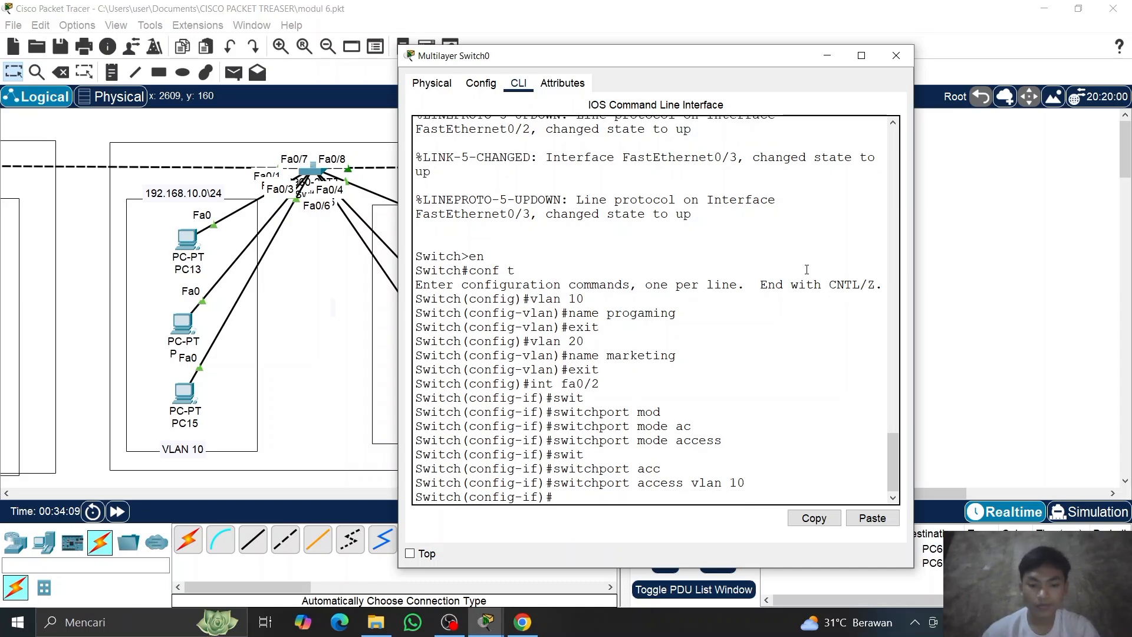
pyautogui.write('exit')
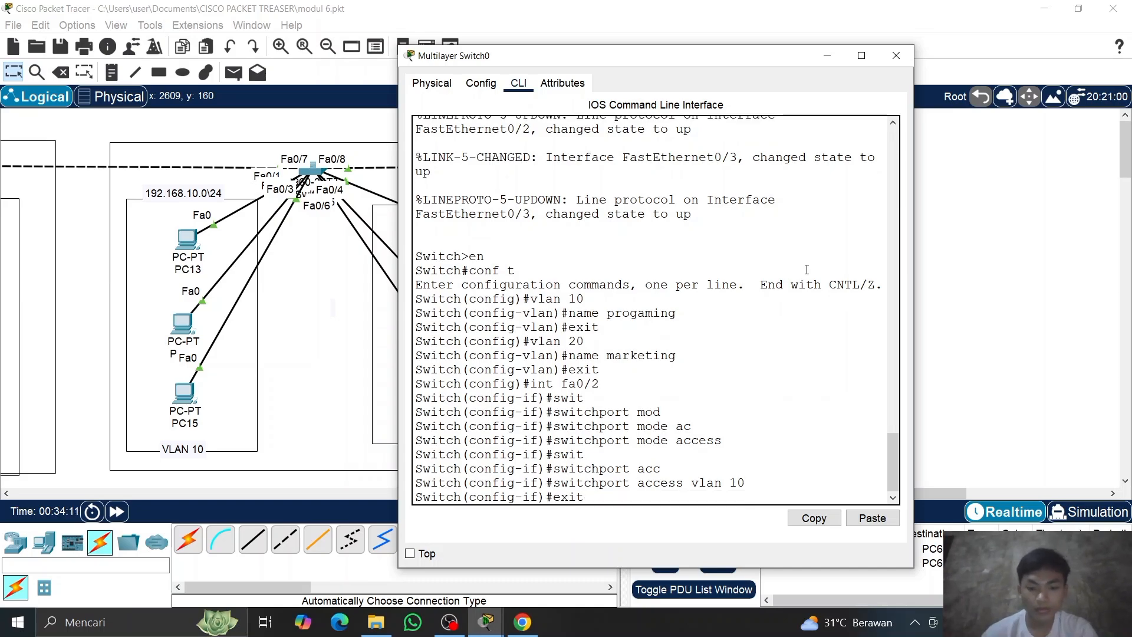
pyautogui.press('Return')
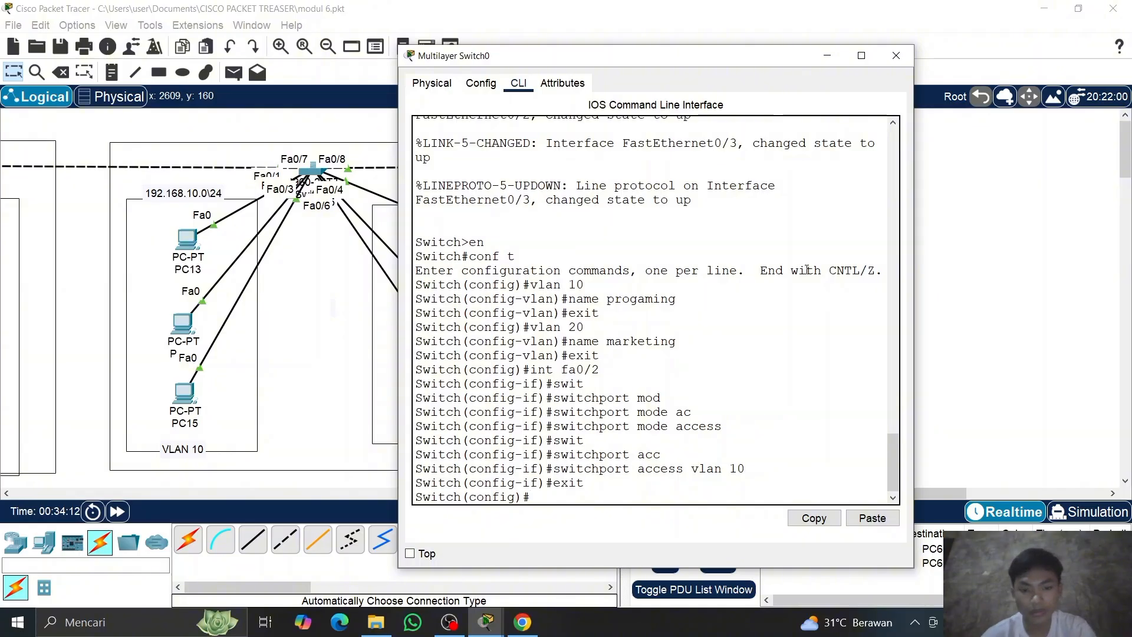
# - Enter configuration of interface fa0/3 and set its switchport mode to access
pyautogui.write('int fa0/2')
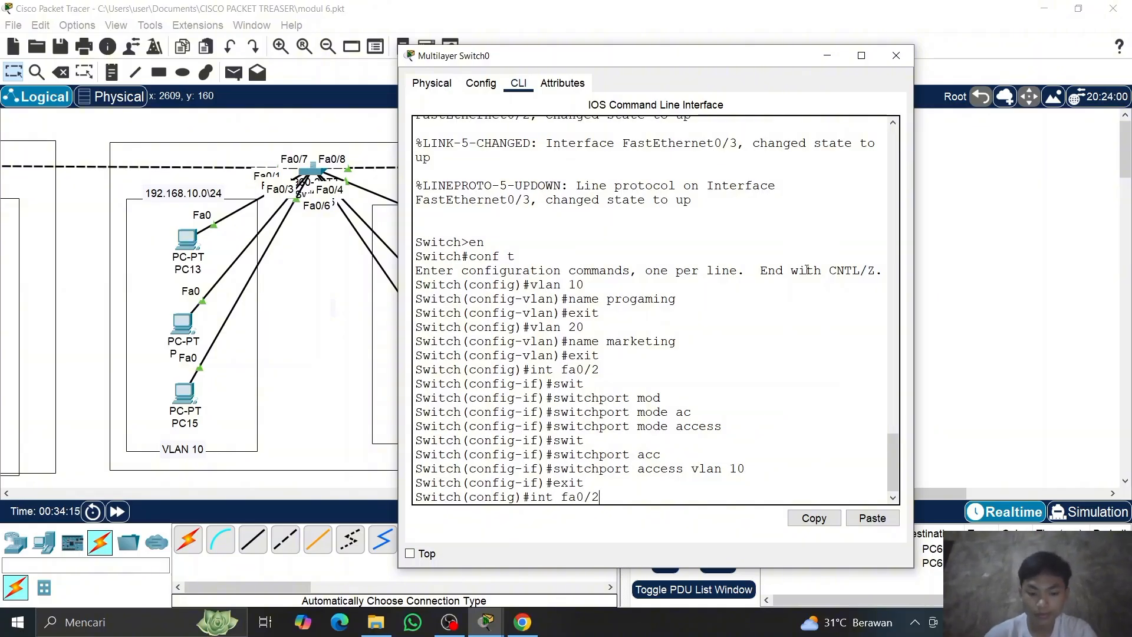
pyautogui.press('BackSpace')
pyautogui.write('3')
pyautogui.press('Return')
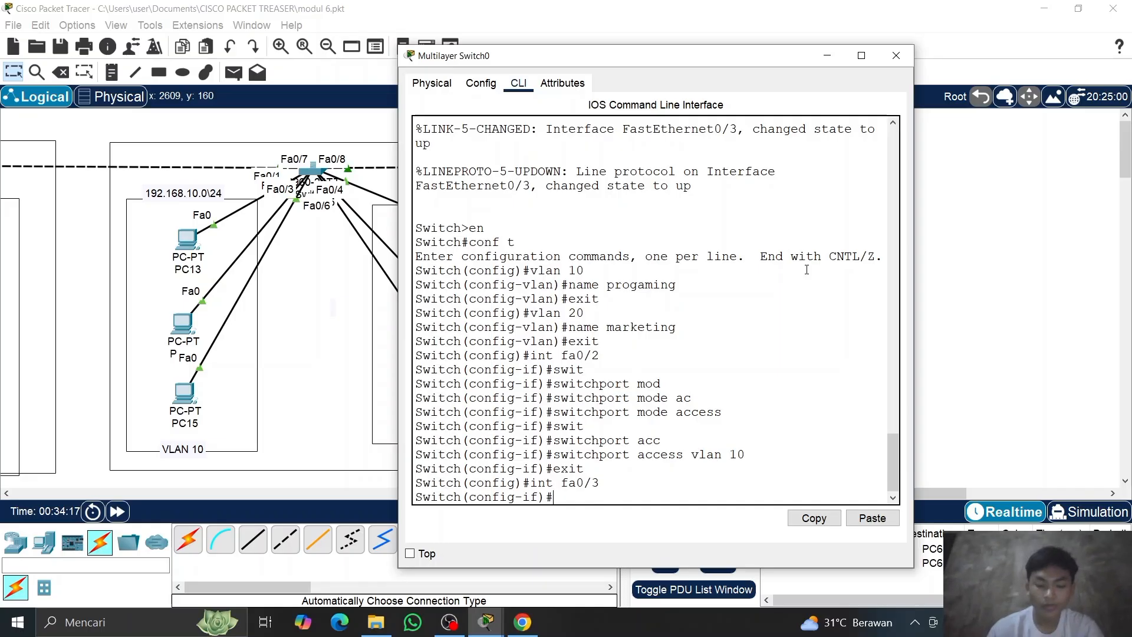
pyautogui.write('swi')
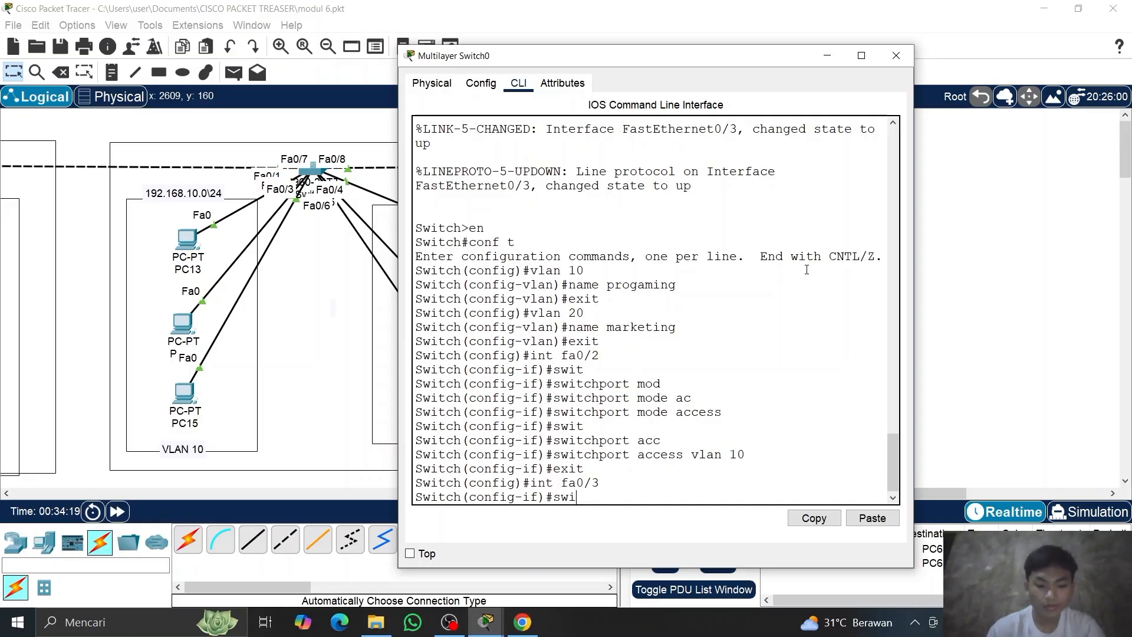
pyautogui.write('t')
pyautogui.press('Tab')
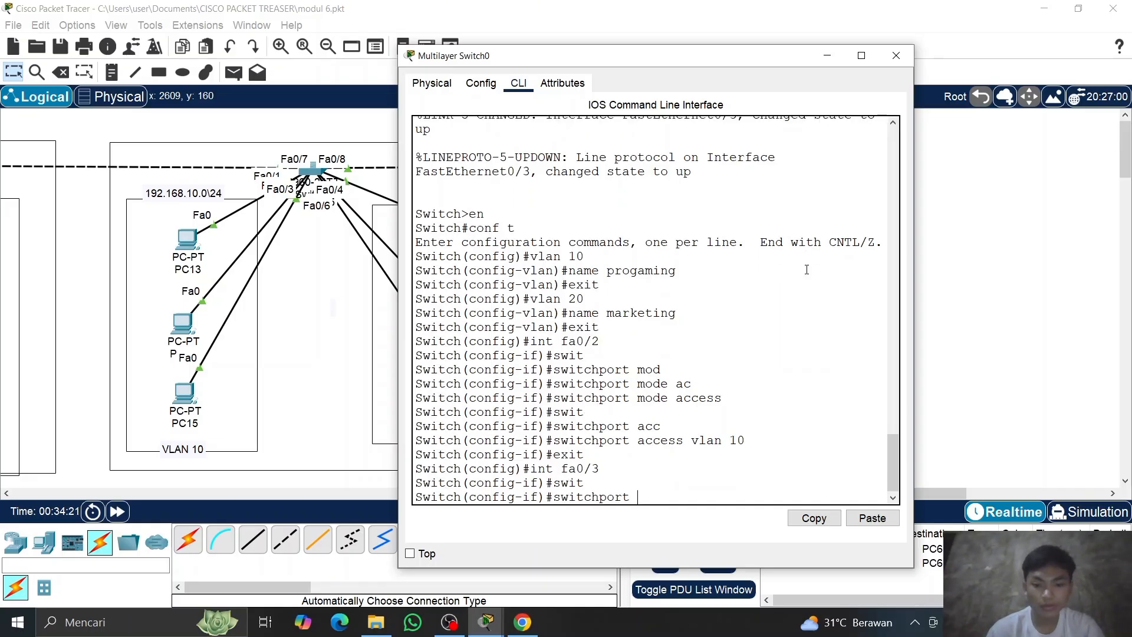
pyautogui.write('mode')
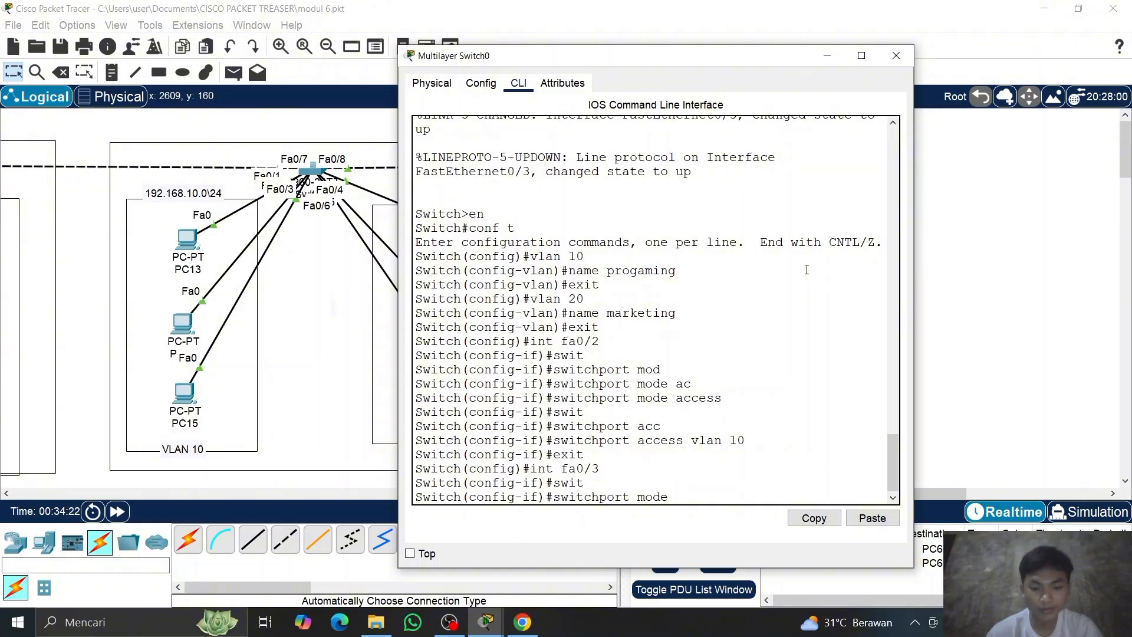
pyautogui.write(' ac')
pyautogui.press('Tab')
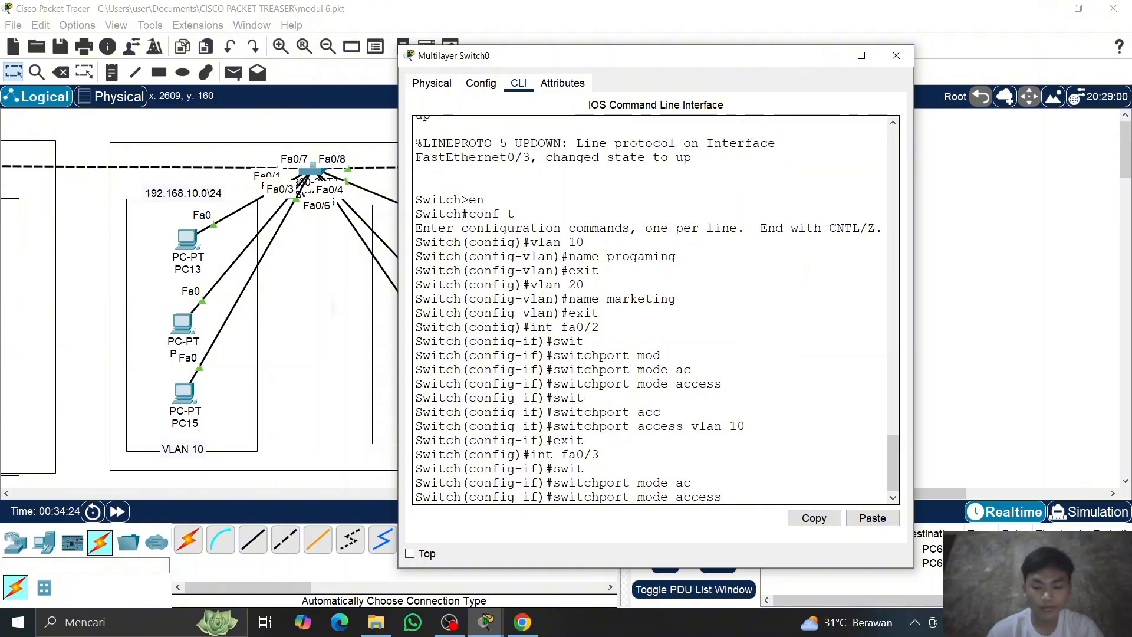
pyautogui.press('Return')
# - Assign interface fa0/3 to access VLAN 20 and exit its interface configuration
pyautogui.write('s')
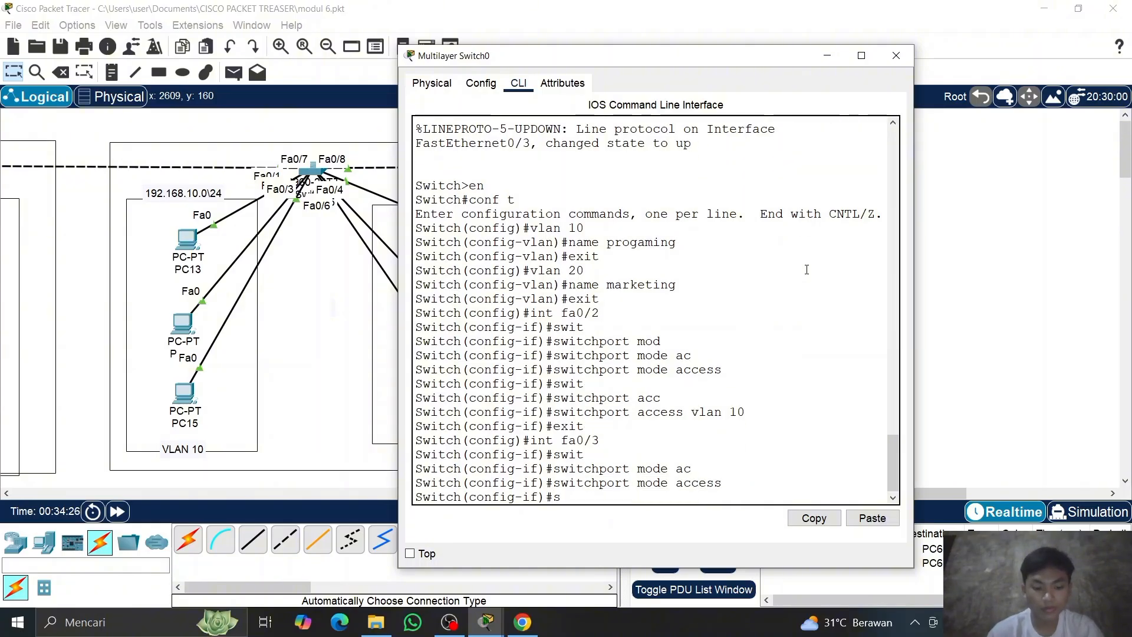
pyautogui.write('wit')
pyautogui.press('Tab')
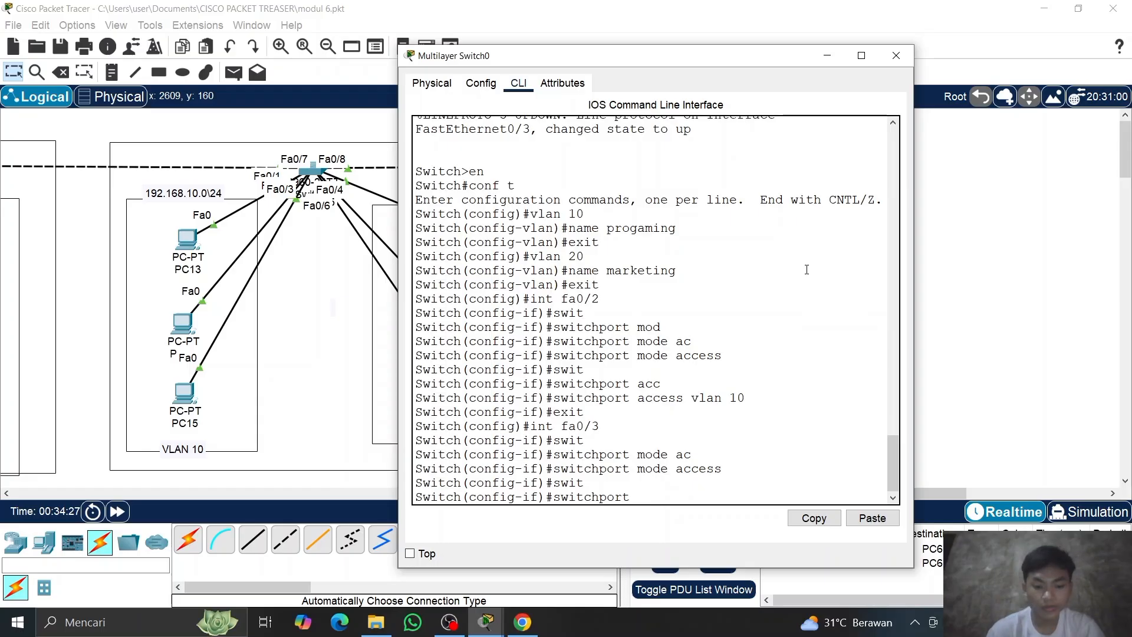
pyautogui.write('ac')
pyautogui.press('Tab')
pyautogui.write('vl')
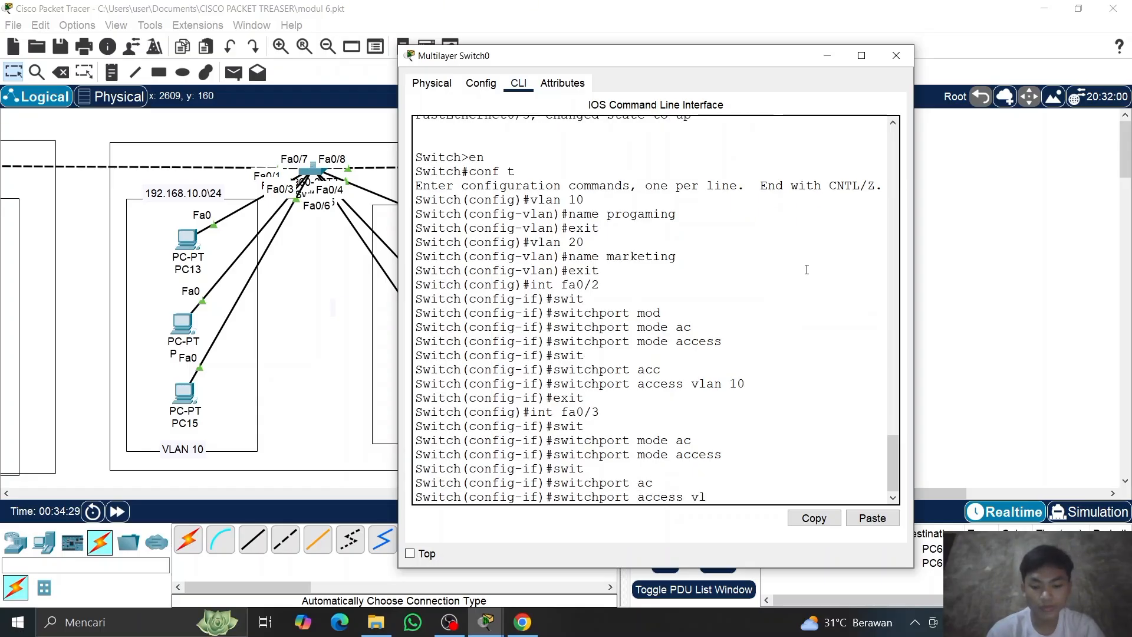
pyautogui.write('an 20')
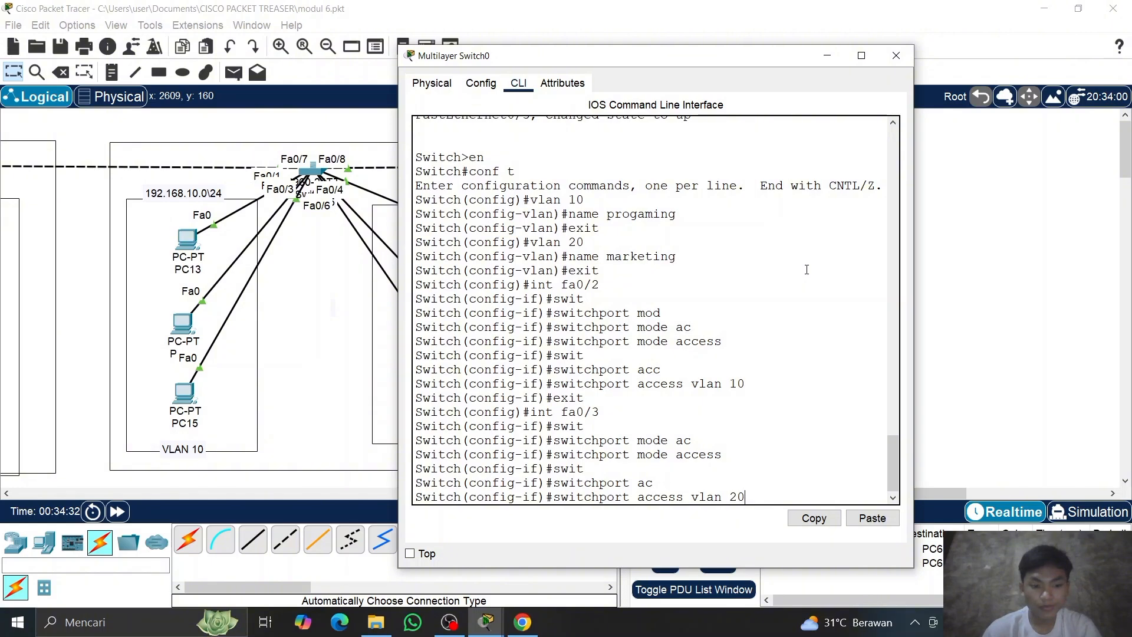
pyautogui.press('Return')
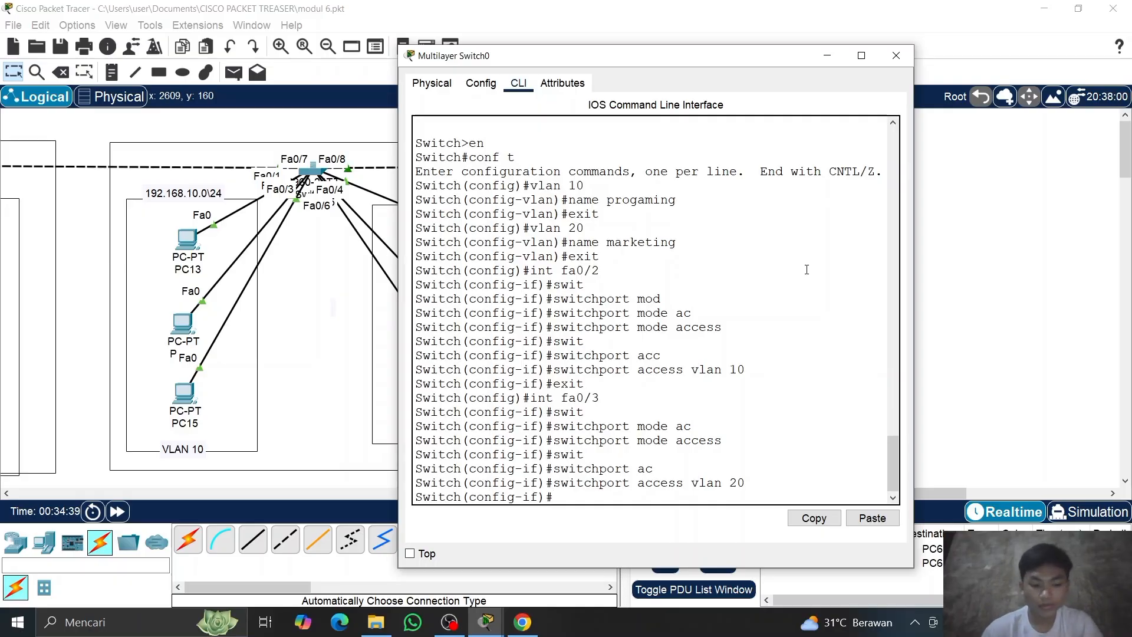
pyautogui.write('exit')
pyautogui.press('Return')
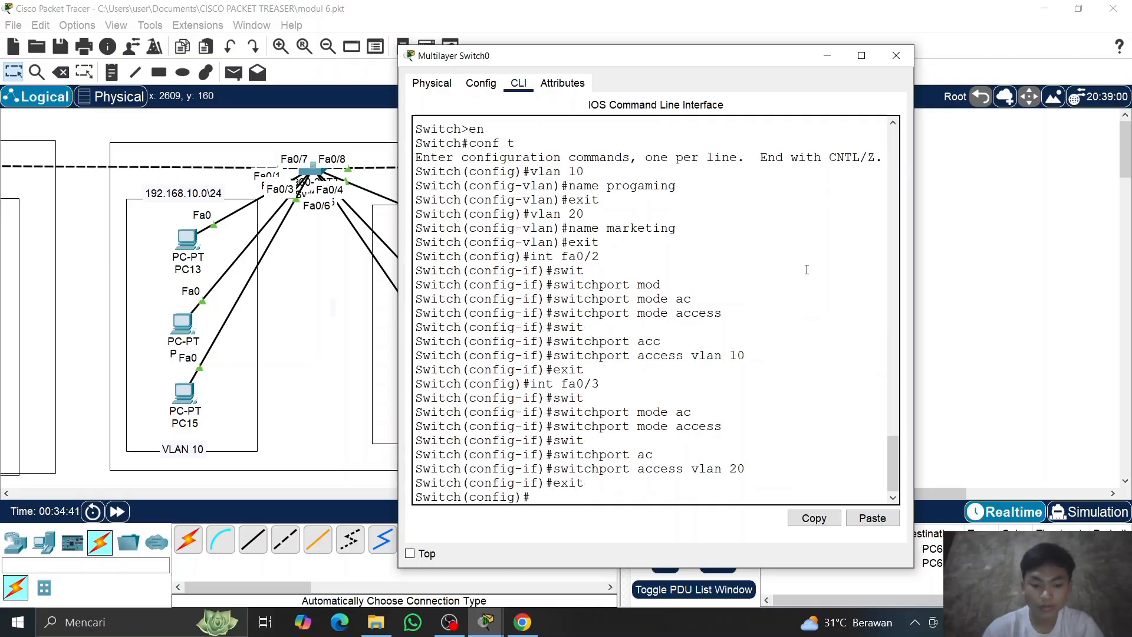
# - Display the switch's VLAN summary from configuration mode with do show vlan brief
pyautogui.write('do sow')
pyautogui.press('BackSpace')
pyautogui.press('BackSpace')
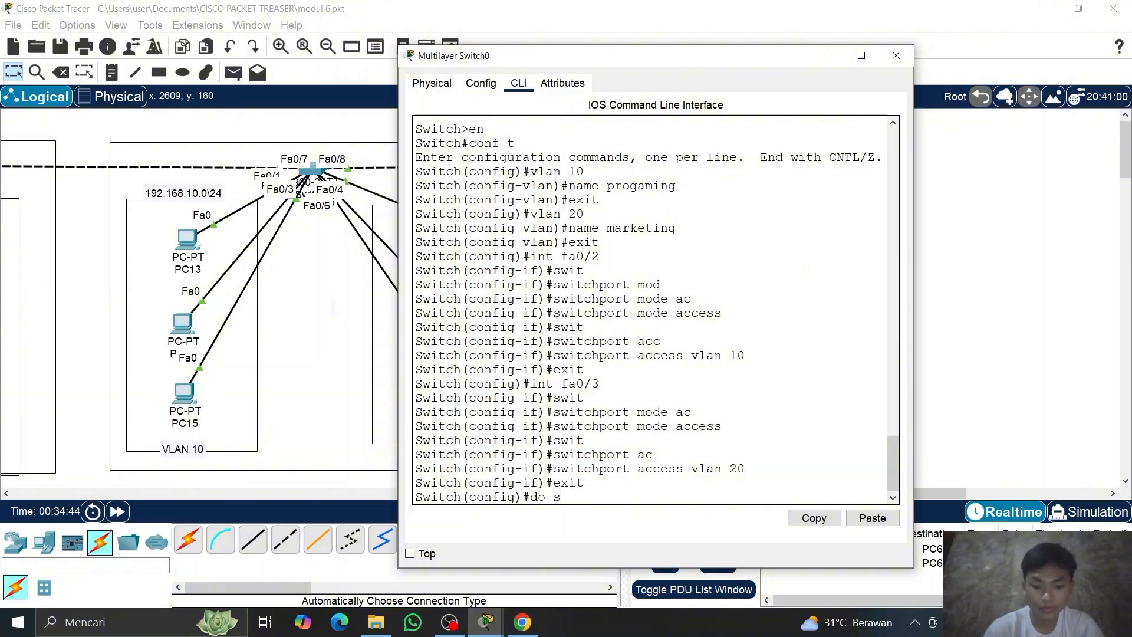
pyautogui.write('show')
pyautogui.press('BackSpace')
pyautogui.press('BackSpace')
pyautogui.press('BackSpace')
pyautogui.press('BackSpace')
pyautogui.press('BackSpace')
pyautogui.write('how vlan')
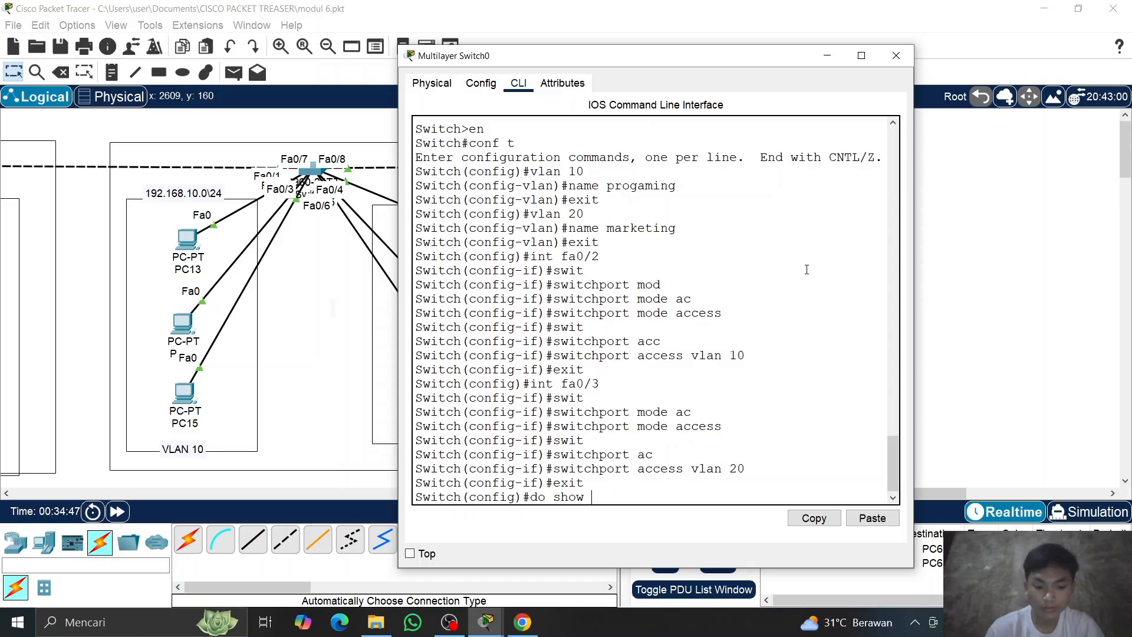
pyautogui.write(' brief')
pyautogui.press('Return')
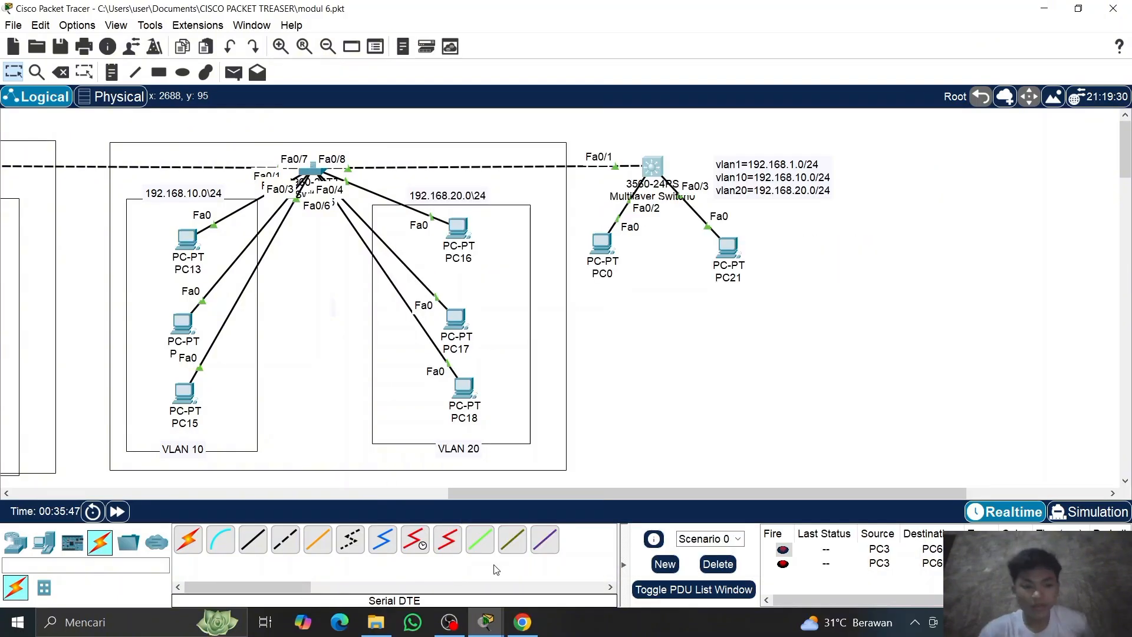
# - Reopen Multilayer Switch0's command line and create the VLAN 10 interface with int vlan 10
pyautogui.click(653, 170)
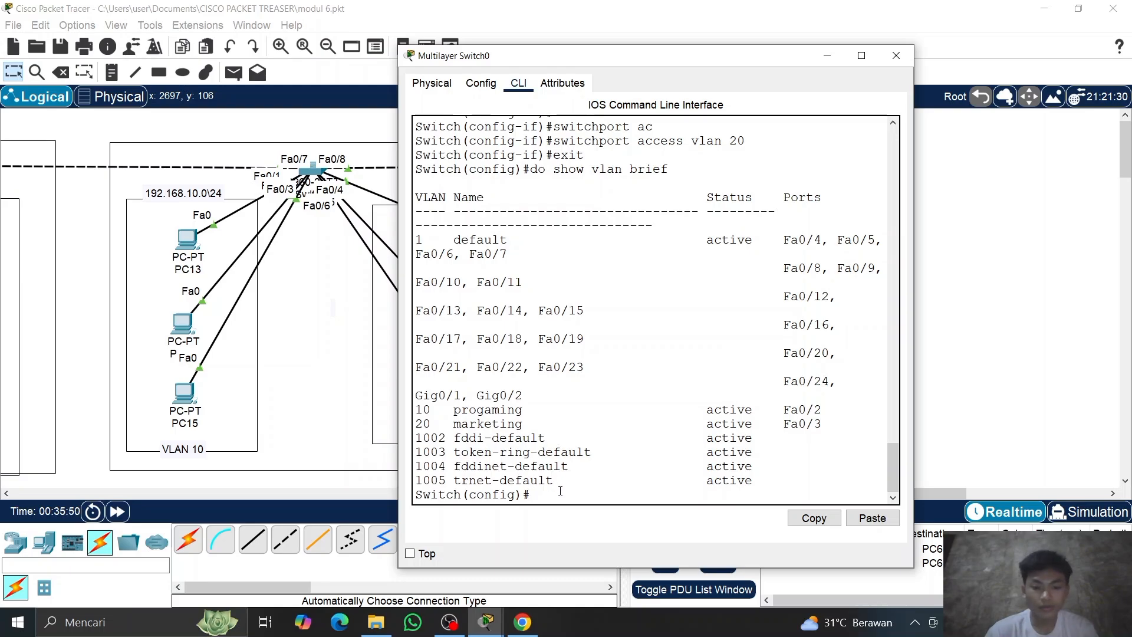
pyautogui.write('int ')
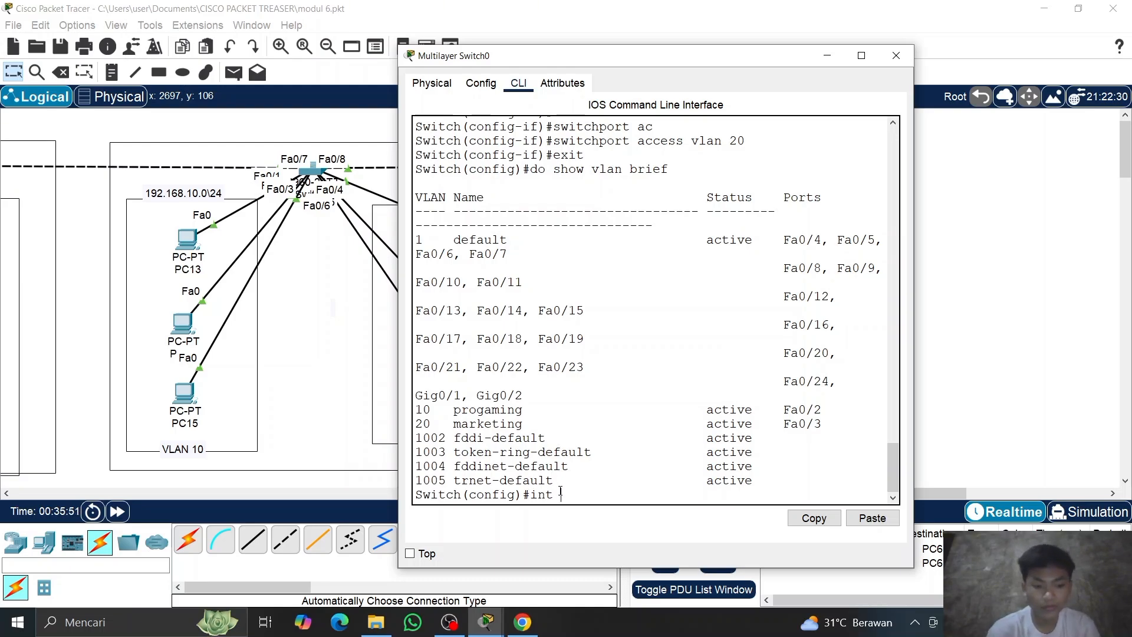
pyautogui.write('vlan 10')
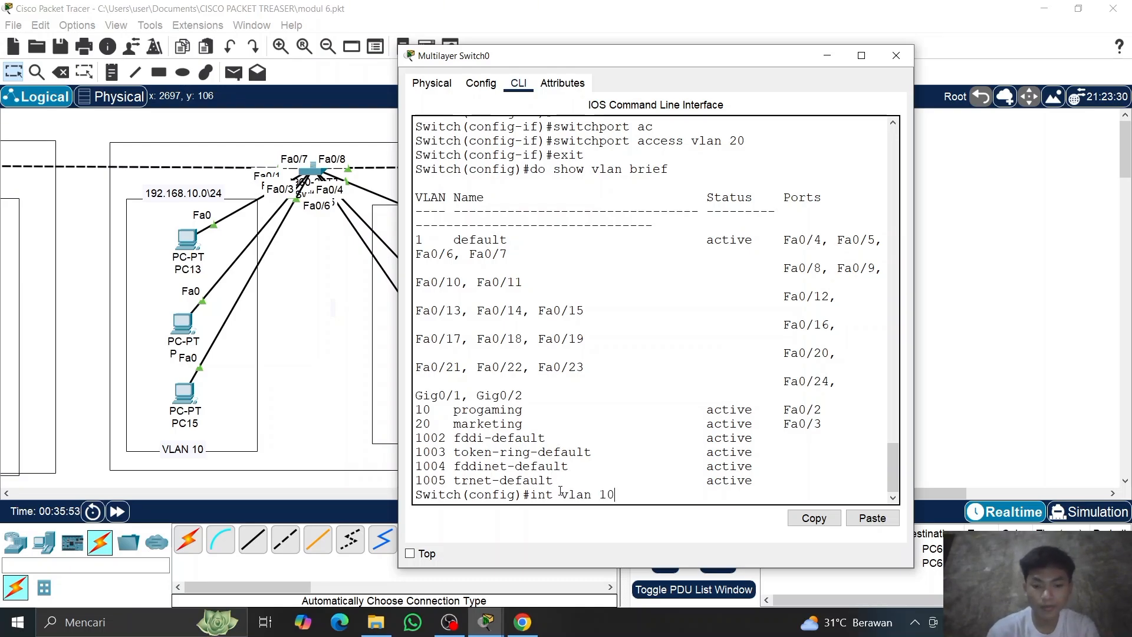
pyautogui.press('Return')
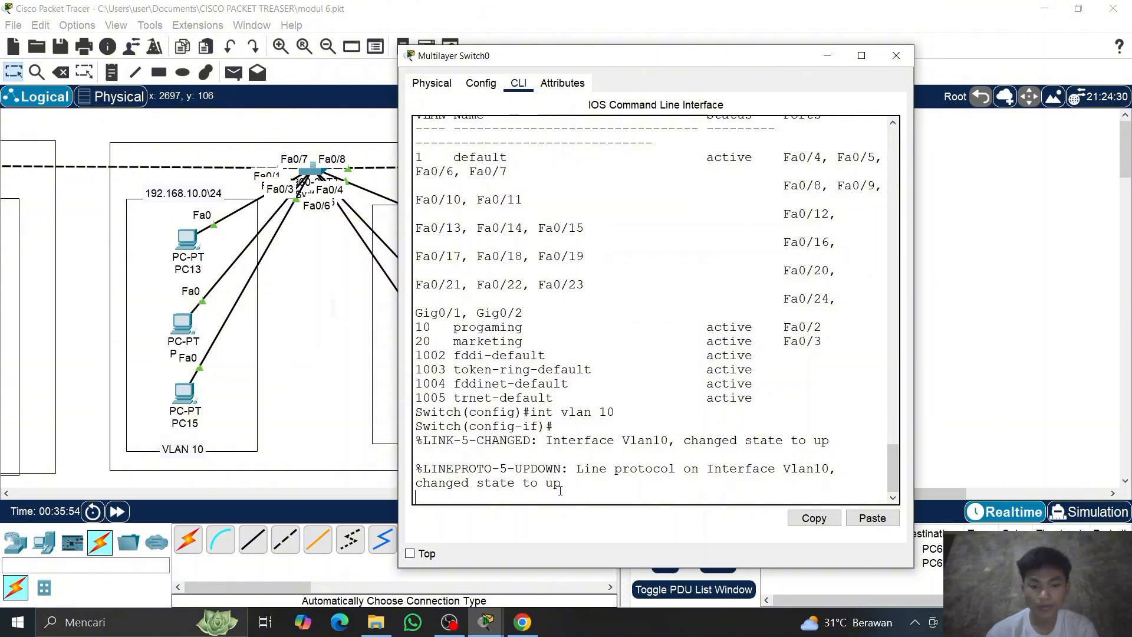
pyautogui.press('Return')
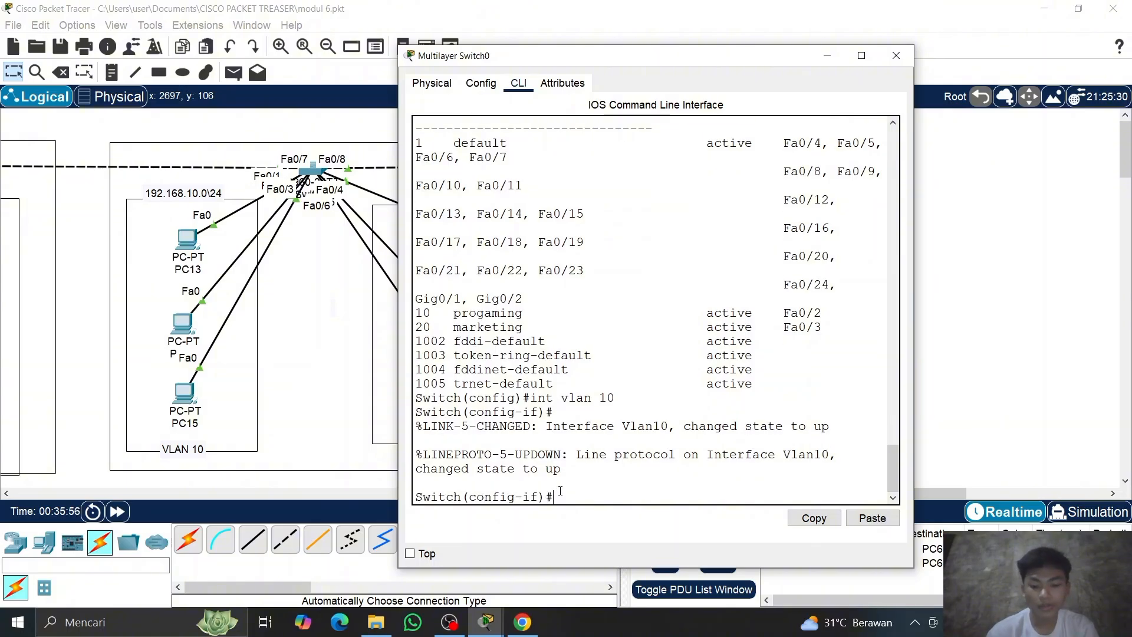
# - Assign IP address 192.168.10.1 with subnet mask 255.255.255.0 to the VLAN 10 interface
pyautogui.write('ip add')
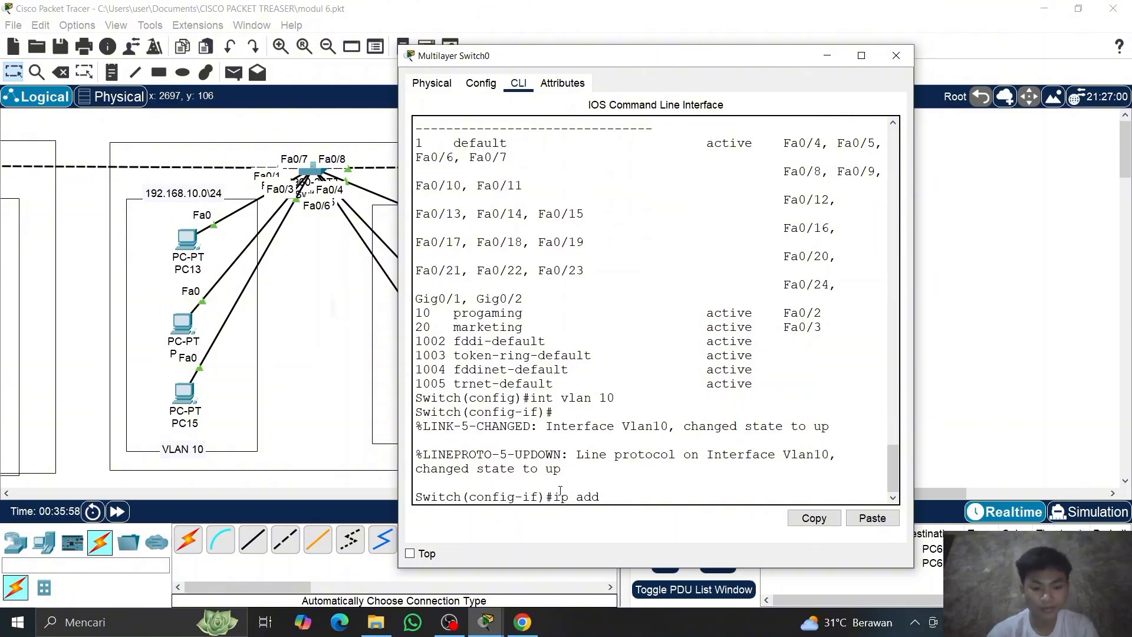
pyautogui.press('Tab')
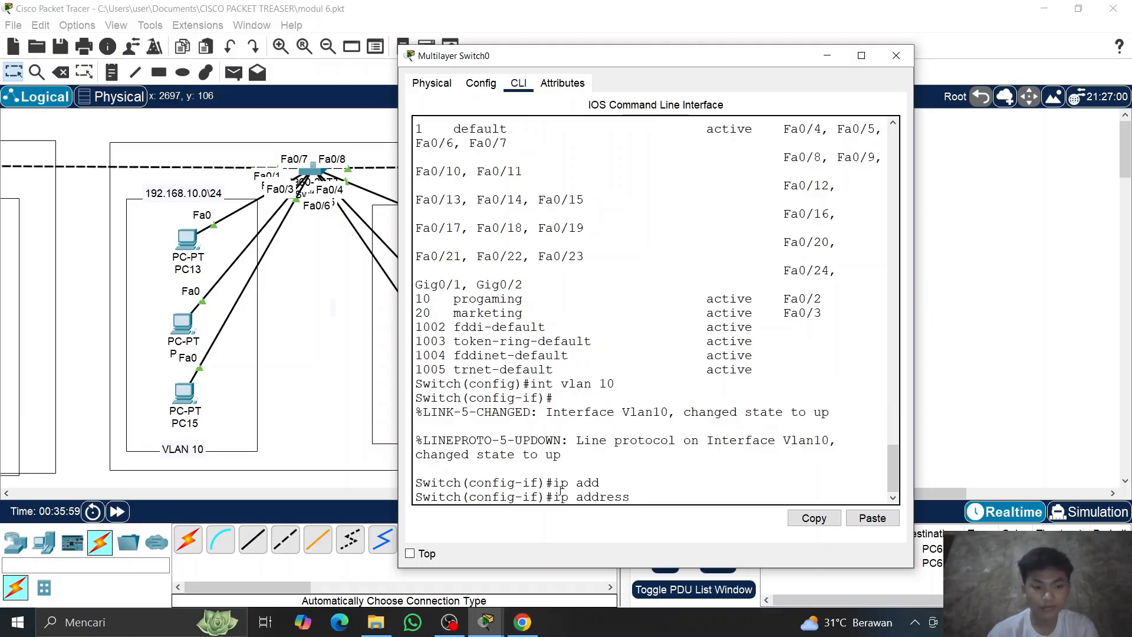
pyautogui.write('192.')
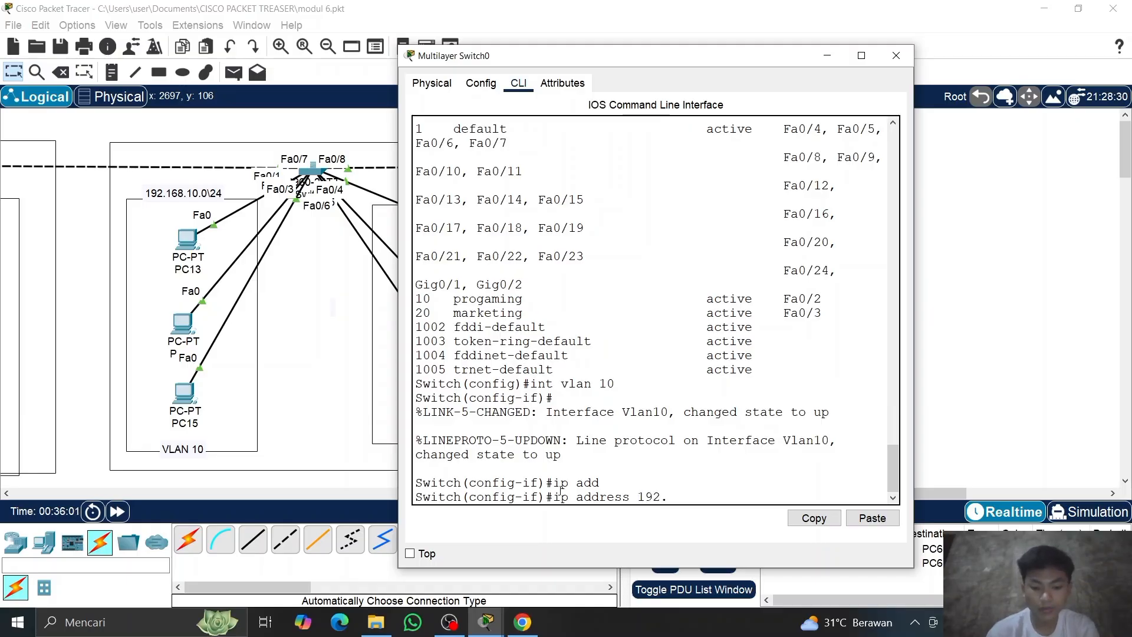
pyautogui.write('168.2')
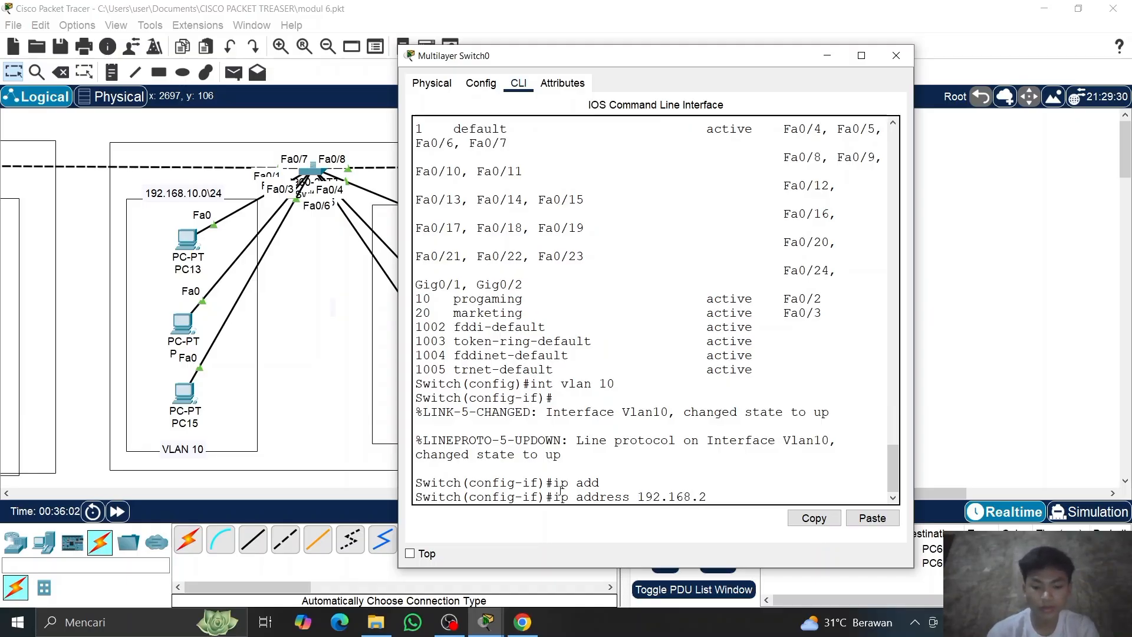
pyautogui.write('0.2 2')
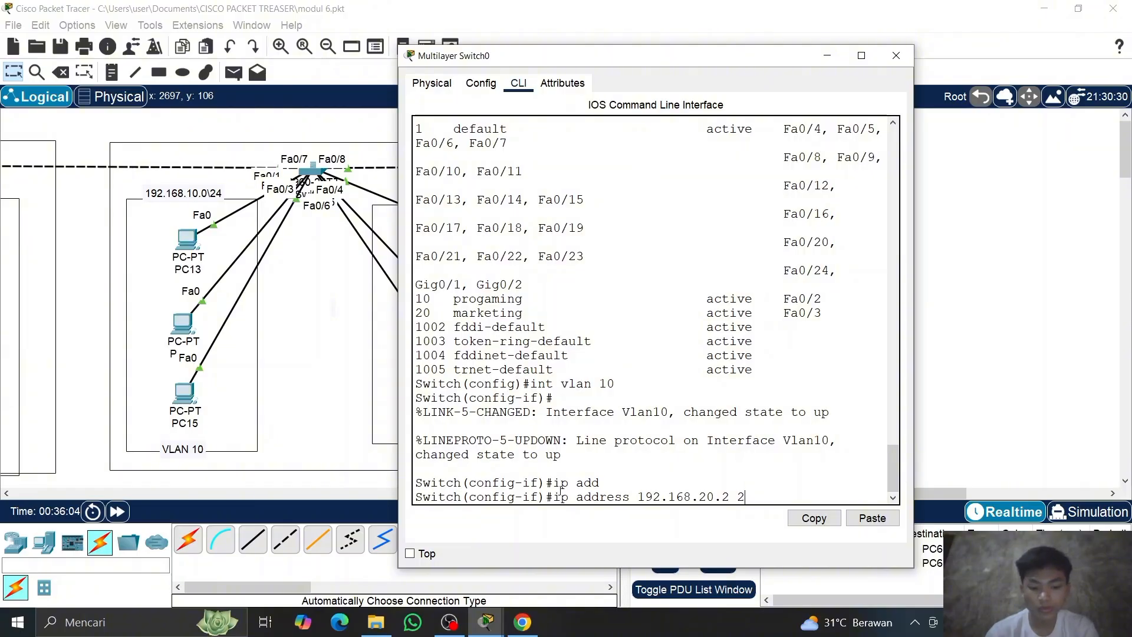
pyautogui.press('BackSpace')
pyautogui.press('BackSpace')
pyautogui.press('BackSpace')
pyautogui.press('BackSpace')
pyautogui.press('BackSpace')
pyautogui.press('BackSpace')
pyautogui.write('10.1 255.')
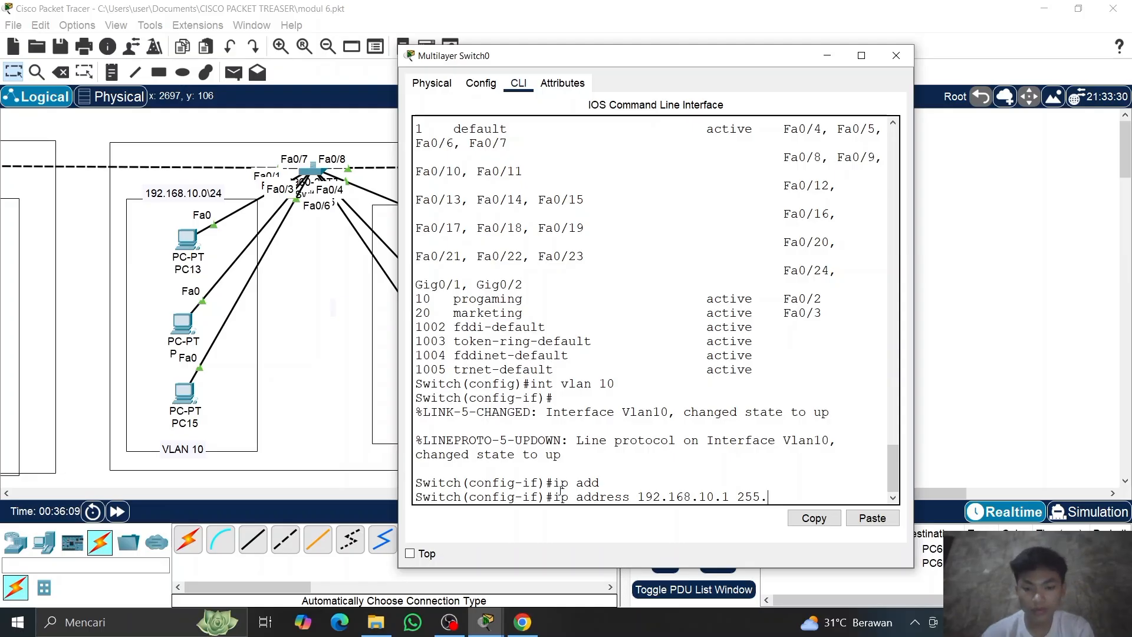
pyautogui.write('255.255')
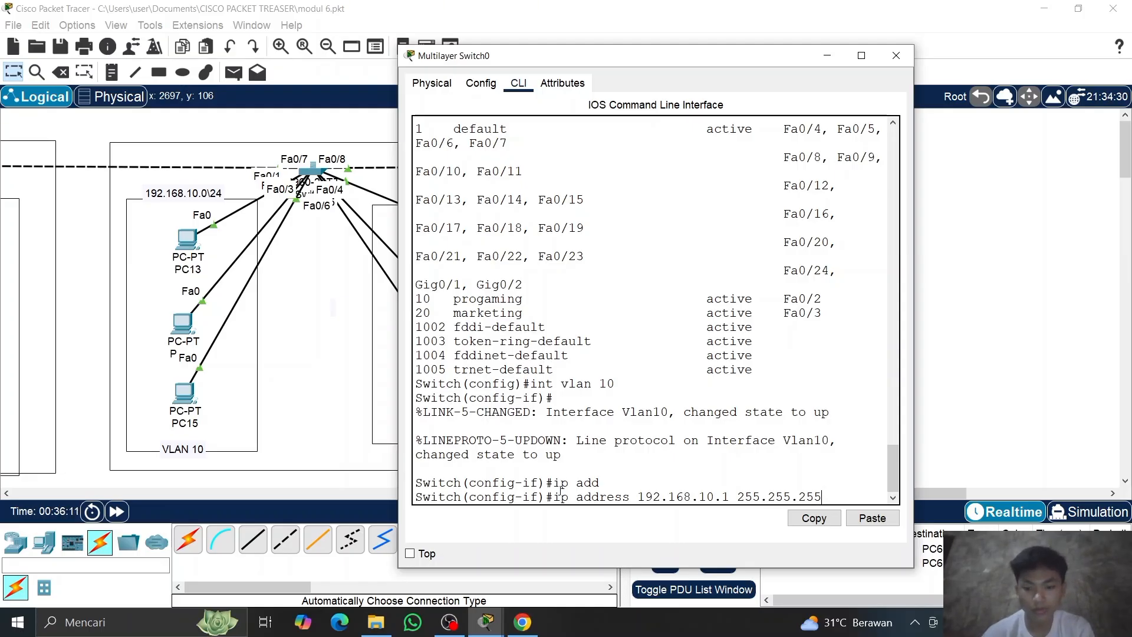
pyautogui.write('.0')
pyautogui.press('Return')
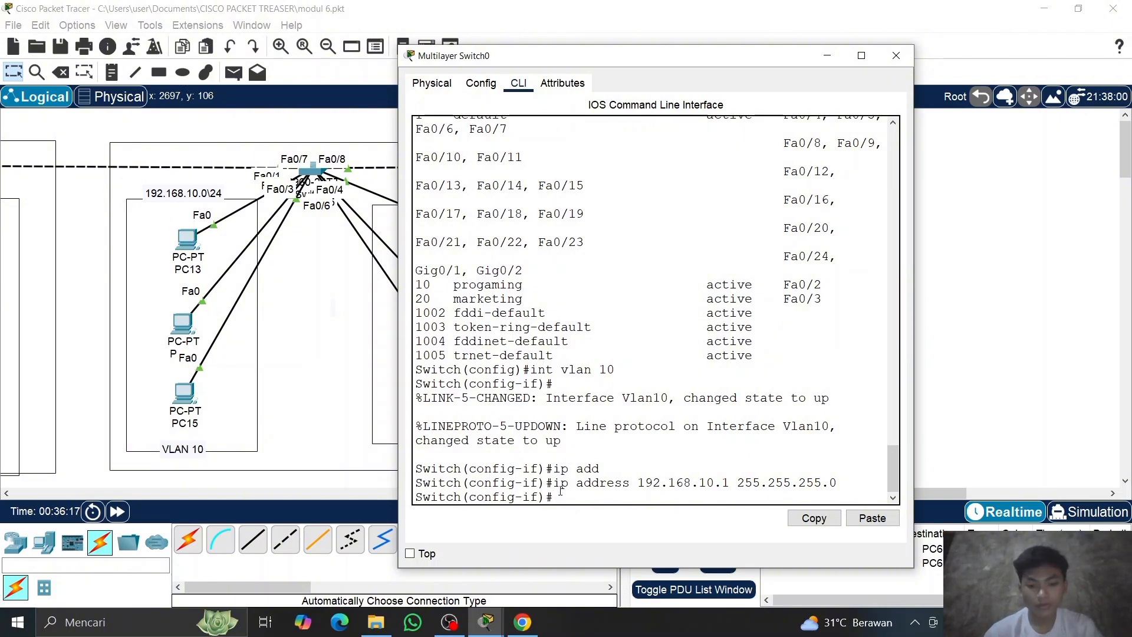
# - Create the VLAN 20 interface with int vlan 20 and return to a clean interface configuration prompt
pyautogui.write('nt')
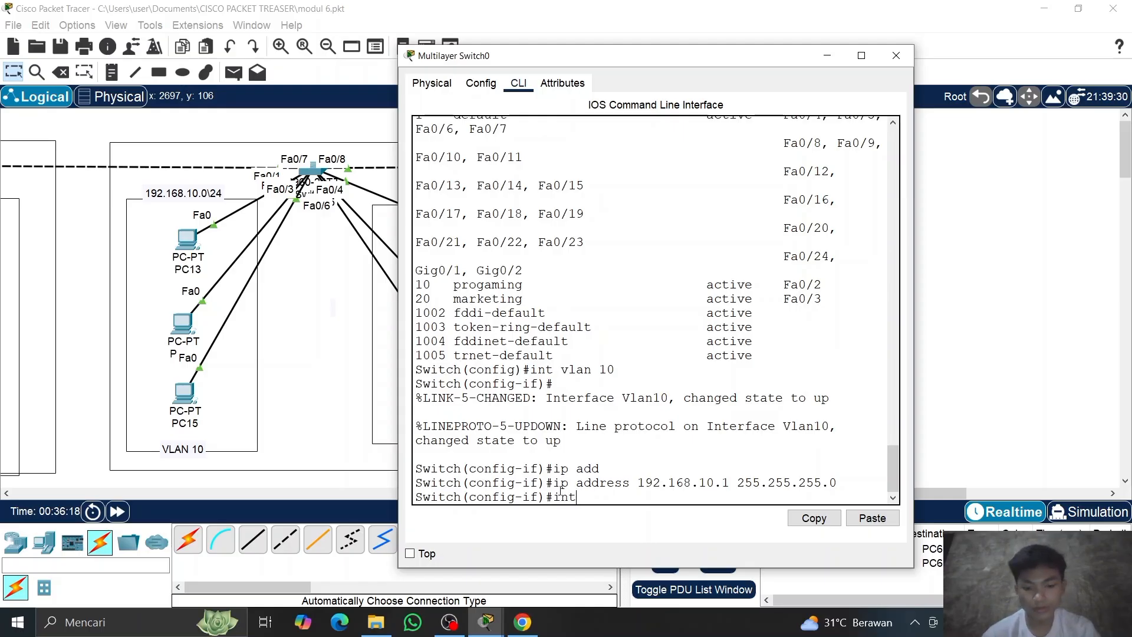
pyautogui.write(' vlan 20')
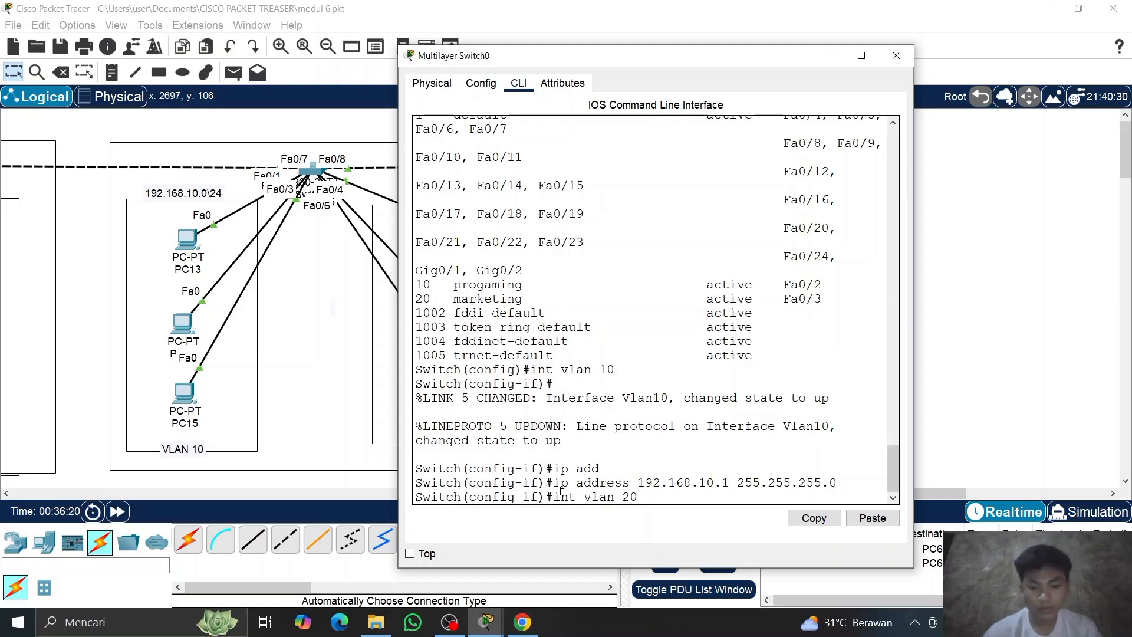
pyautogui.press('Return')
pyautogui.press('Return')
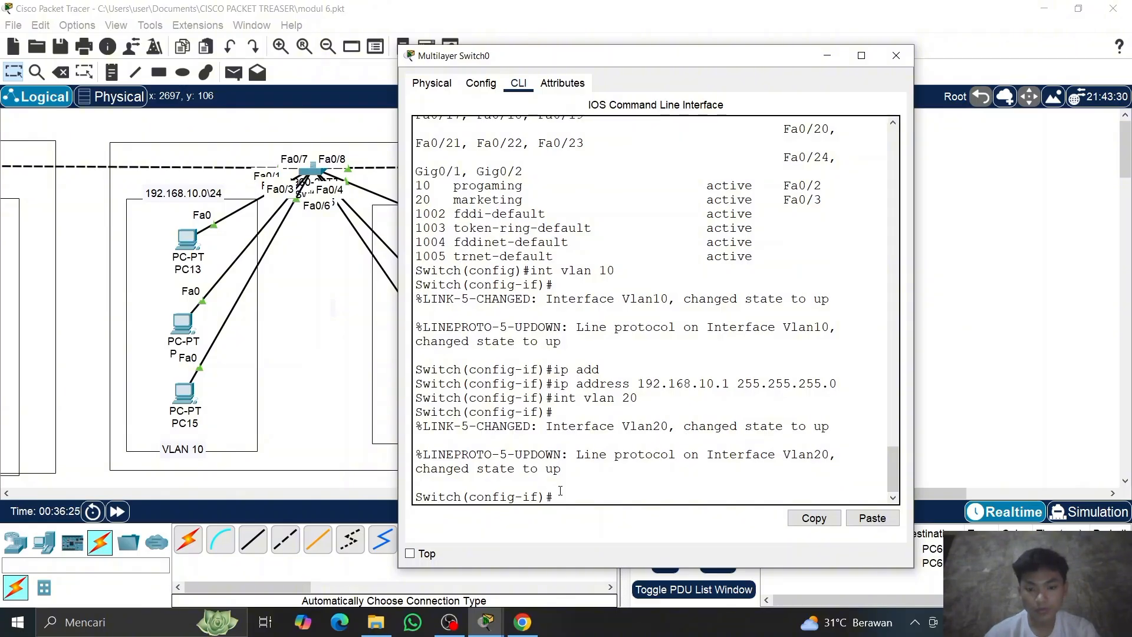
# - Assign IP address 192.168.20.1 with subnet mask 255.255.255.0 to the VLAN 20 interface
pyautogui.write('ip ')
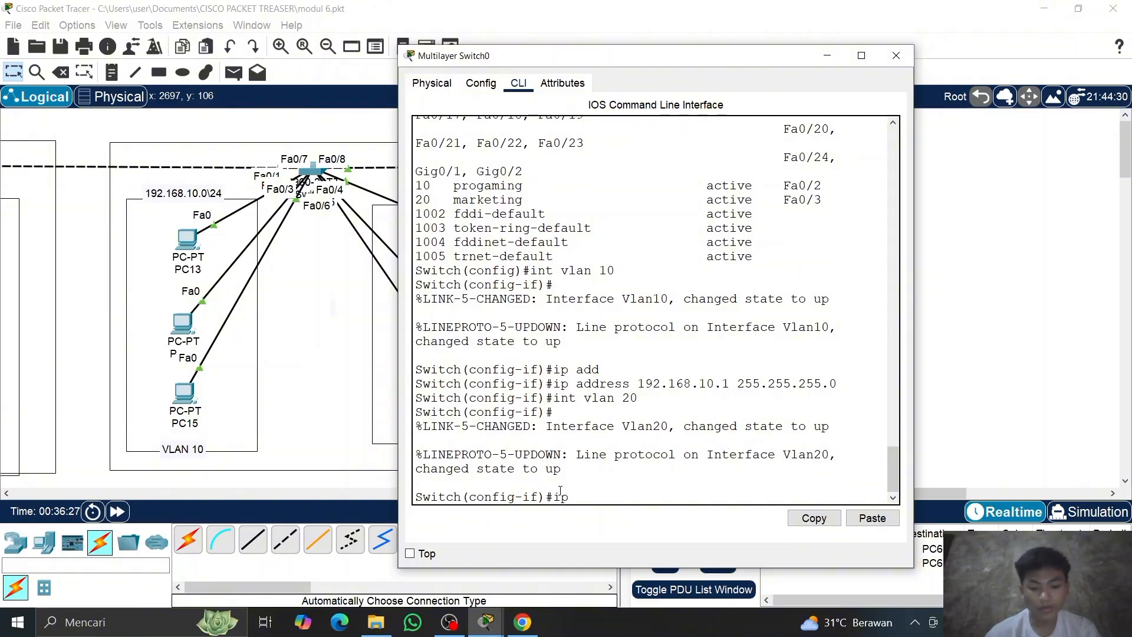
pyautogui.write('ad')
pyautogui.press('Tab')
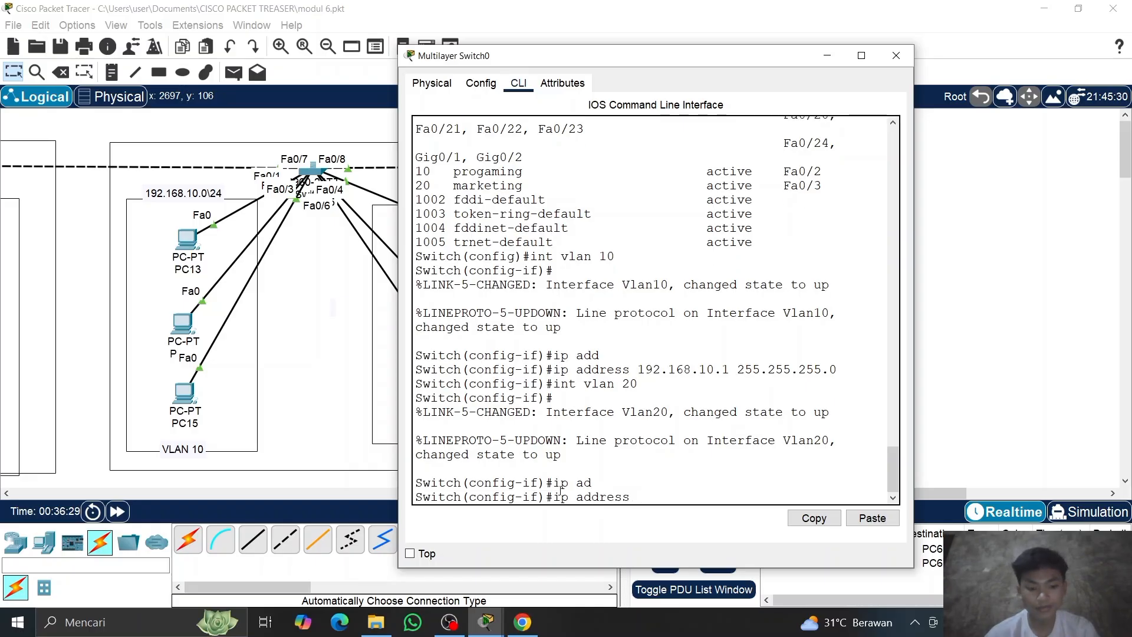
pyautogui.write('192.16')
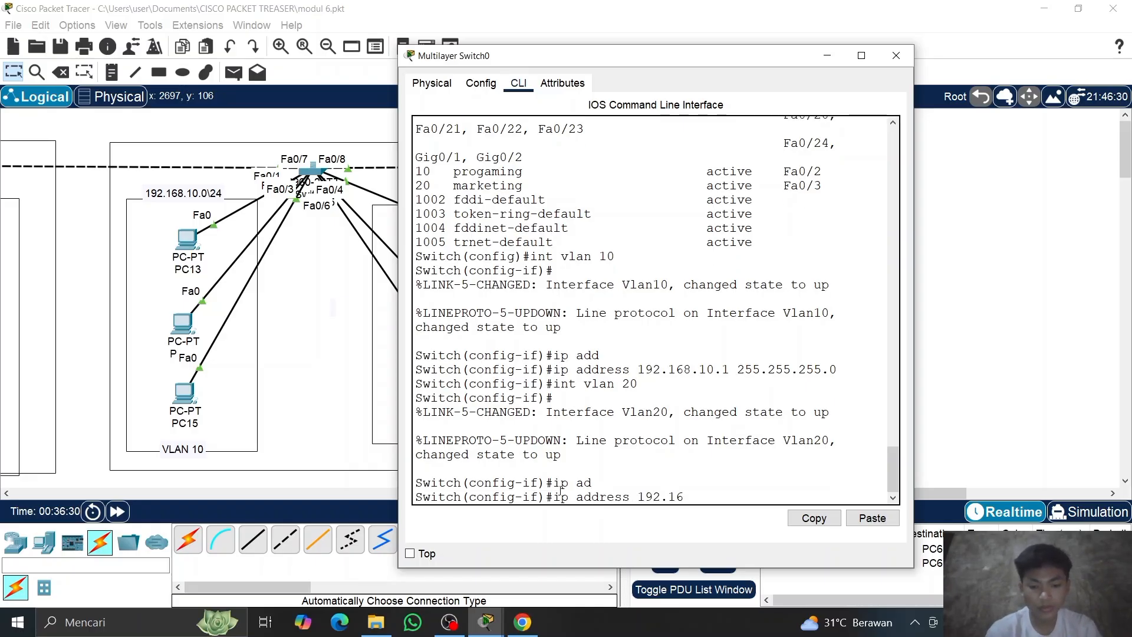
pyautogui.write('8.20.')
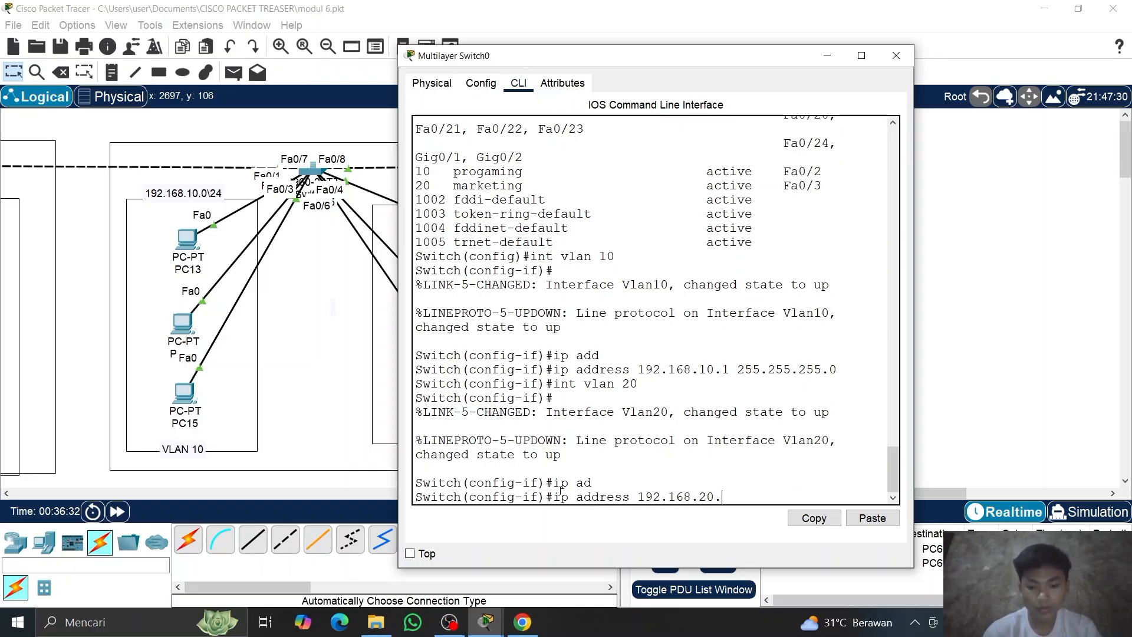
pyautogui.write('1 255.2552')
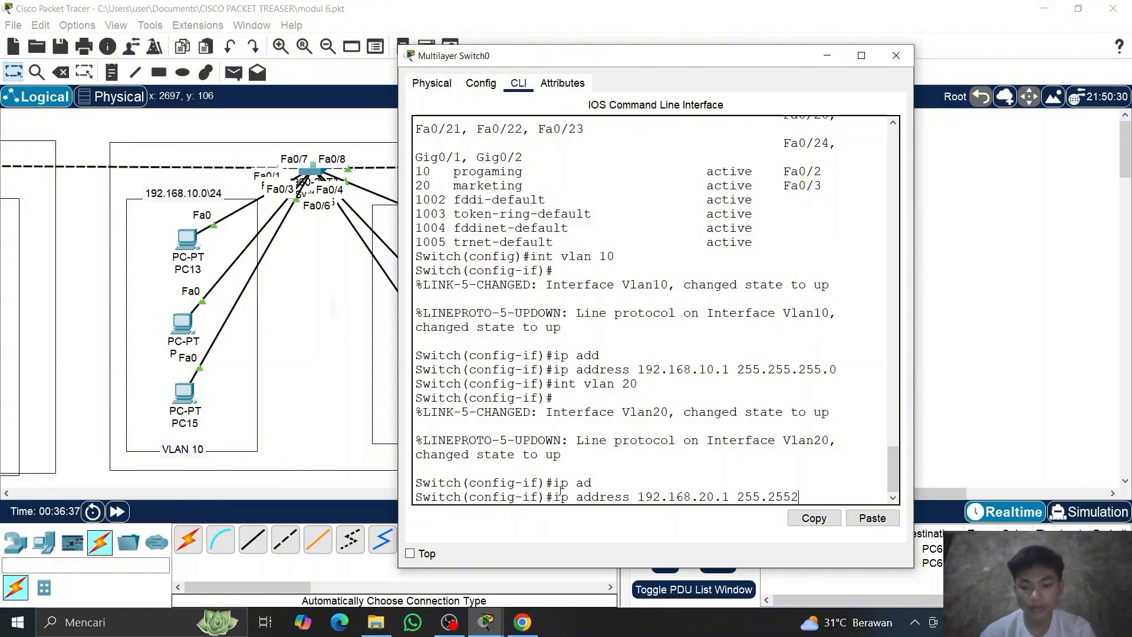
pyautogui.press('BackSpace')
pyautogui.write('.255.255.')
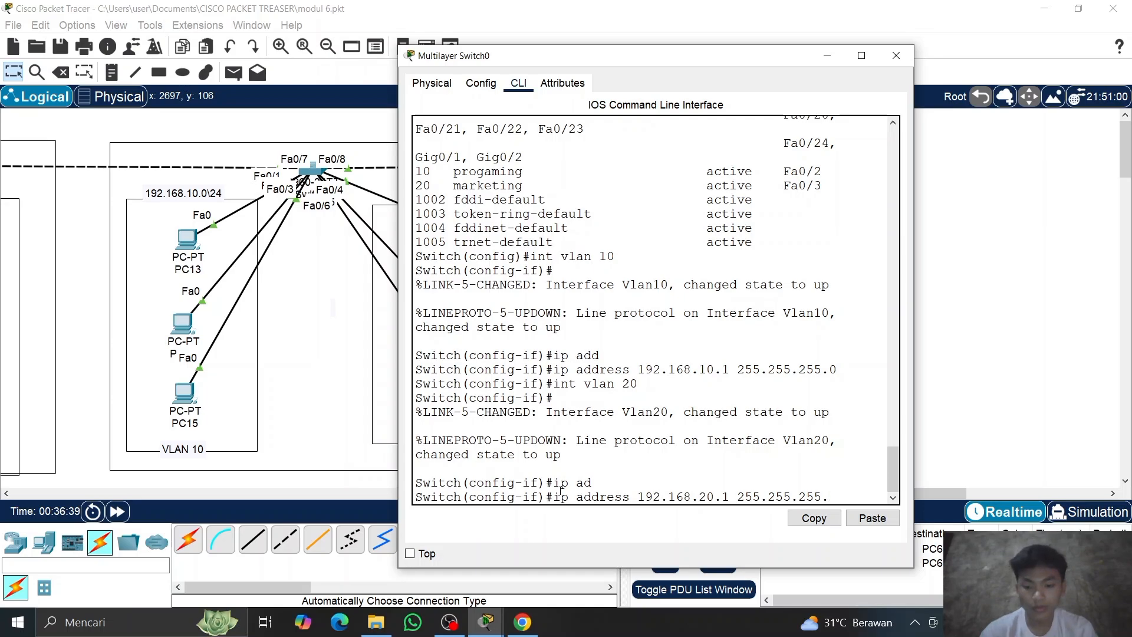
pyautogui.write('0')
pyautogui.press('Return')
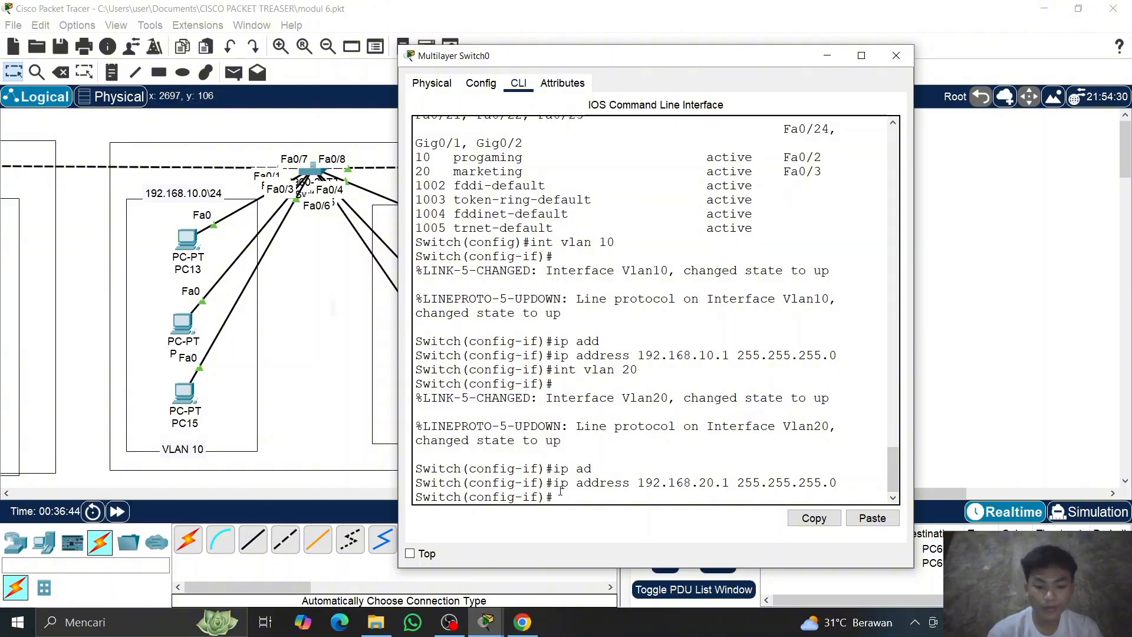
# - Enter configuration of the VLAN 1 interface with int vlan 1
pyautogui.write('inr')
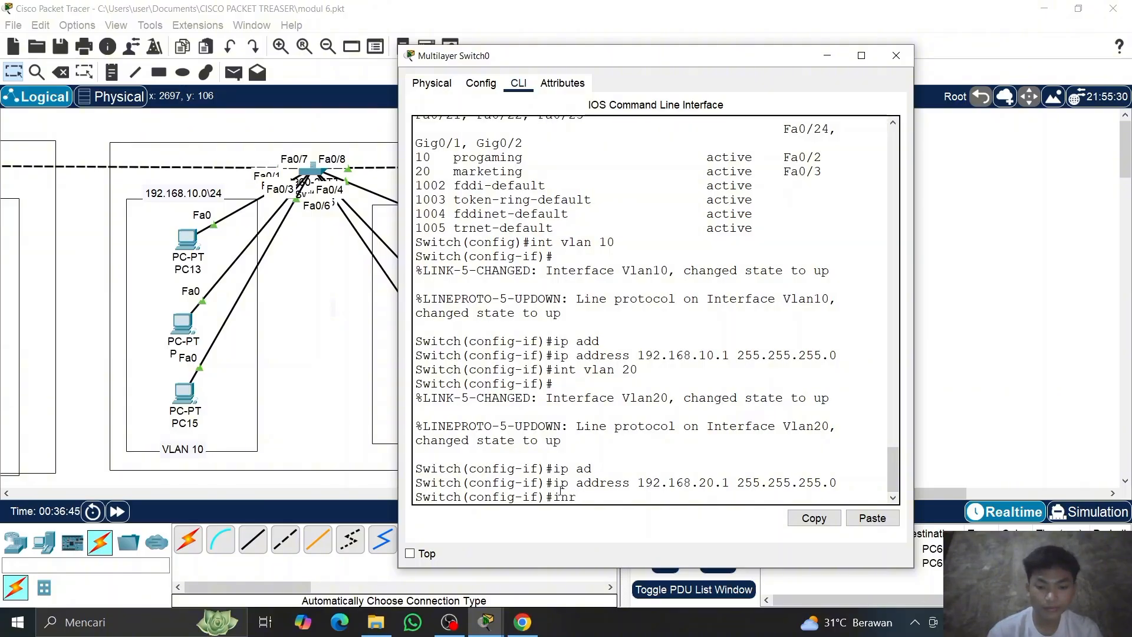
pyautogui.press('BackSpace')
pyautogui.write('t v')
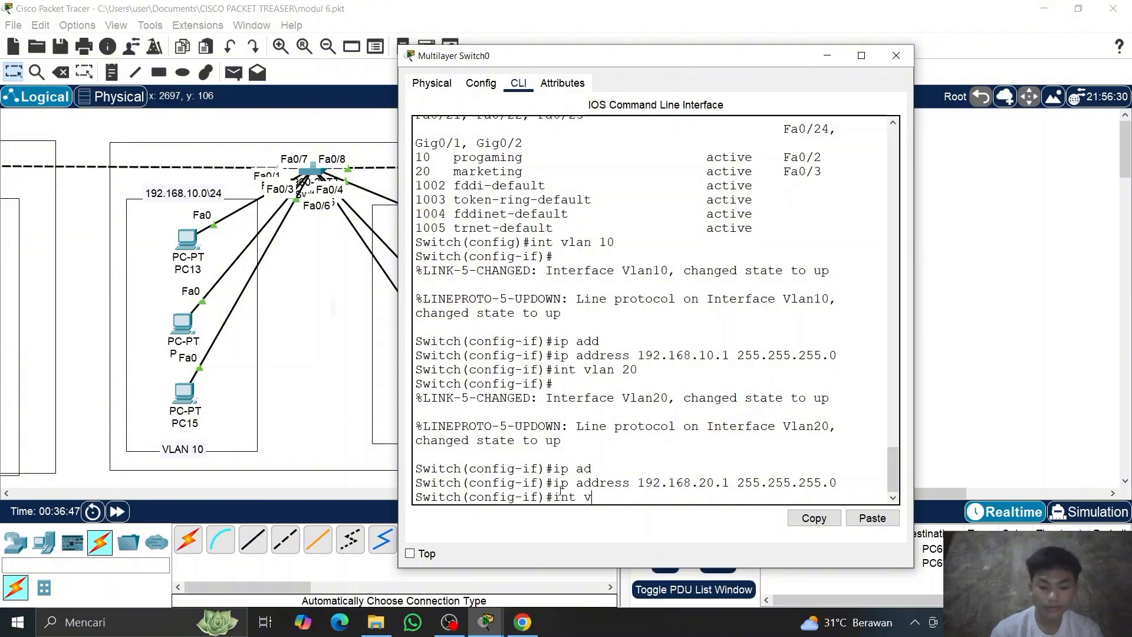
pyautogui.write('lan 1')
pyautogui.press('Return')
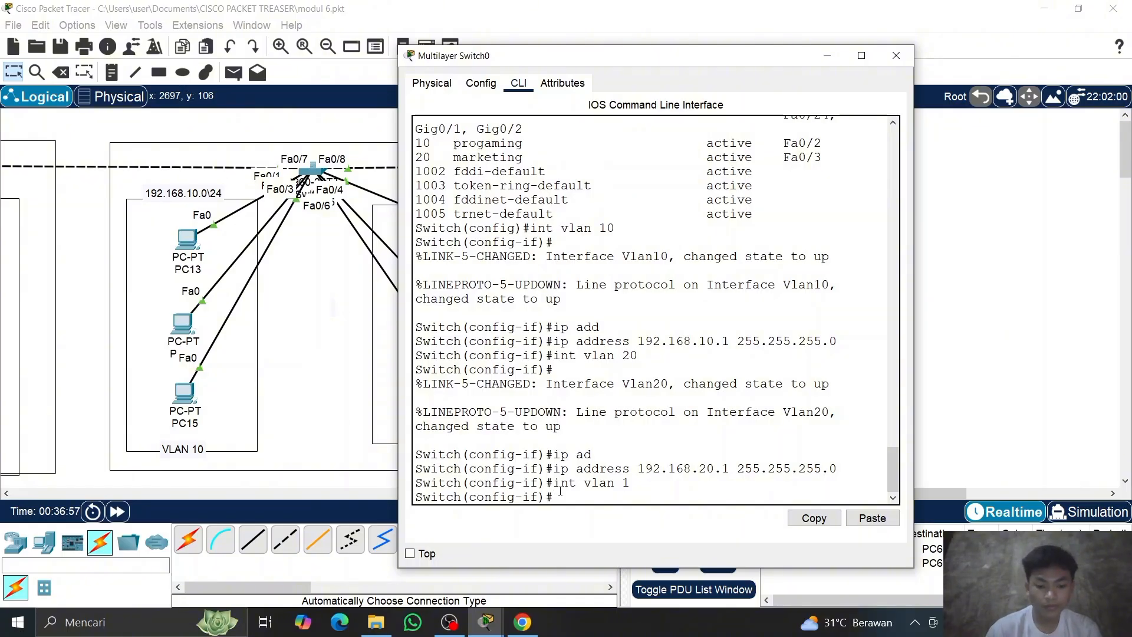
# - Assign IP address 192.168.1.1 with mask 255.255.255.0 to the VLAN 1 interface and exit to global configuration mode
pyautogui.write('pi')
pyautogui.press('BackSpace')
pyautogui.press('BackSpace')
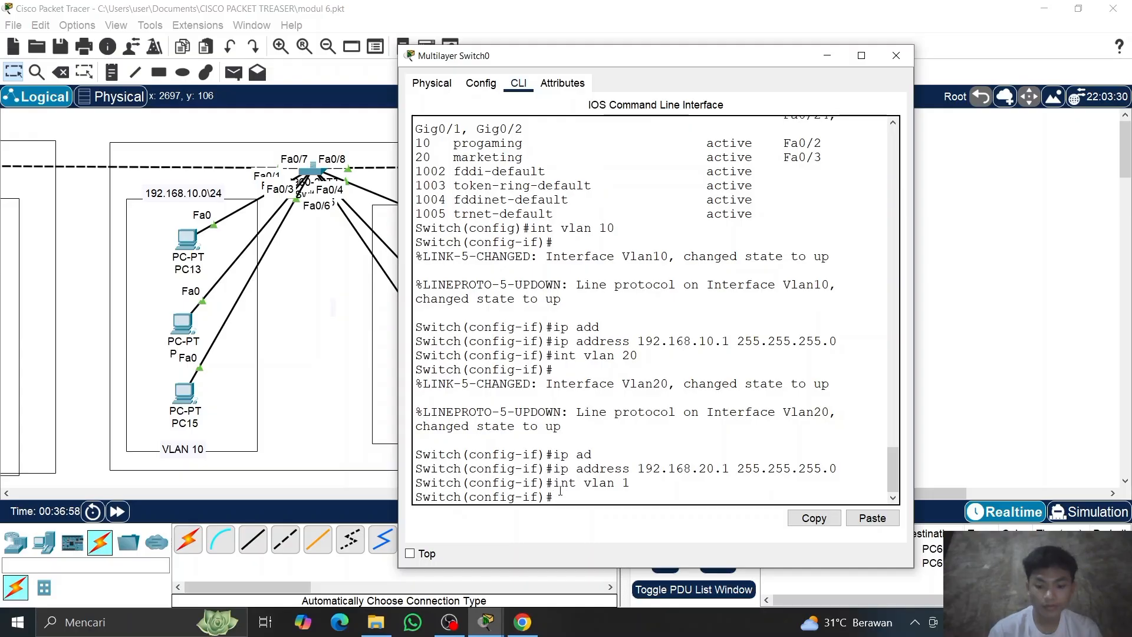
pyautogui.write('ip ad')
pyautogui.press('Tab')
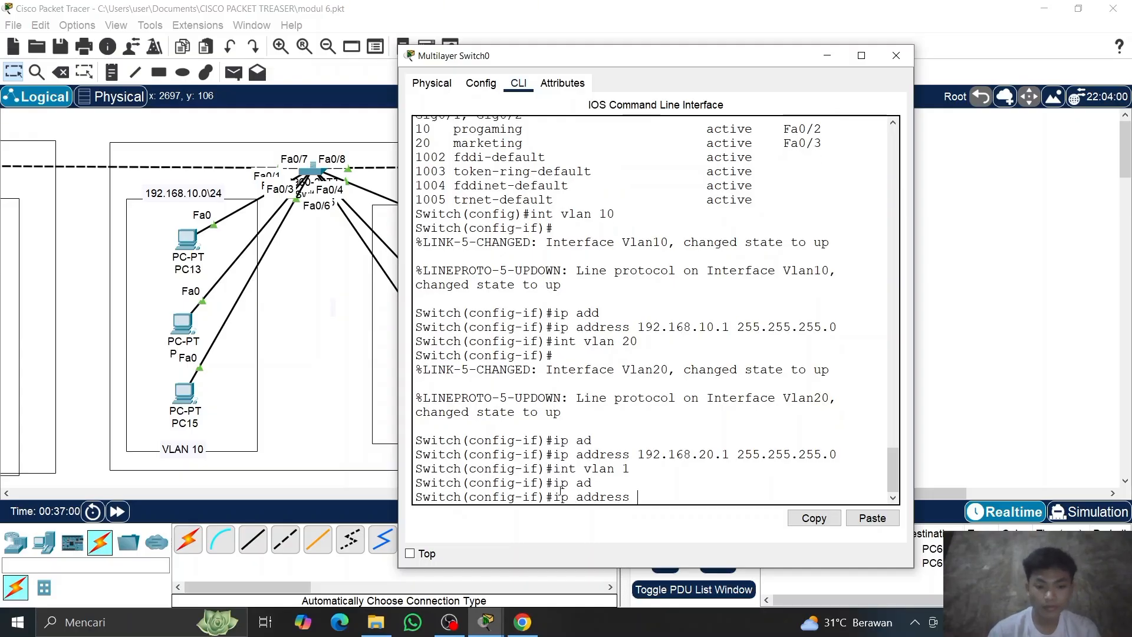
pyautogui.write('192.1')
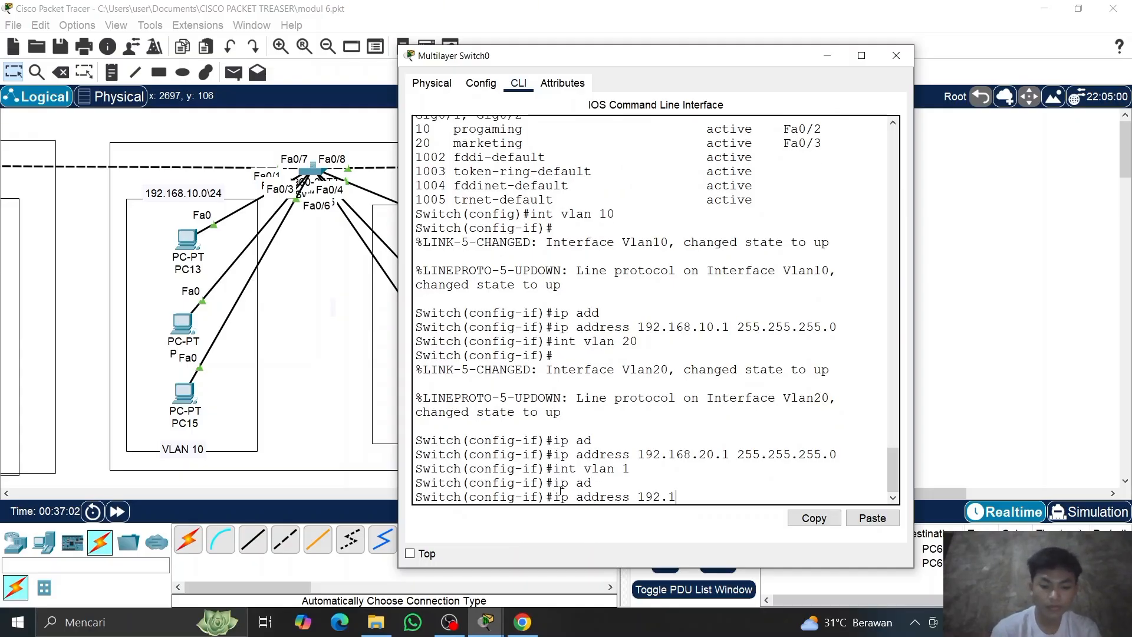
pyautogui.write('68.1.1 255')
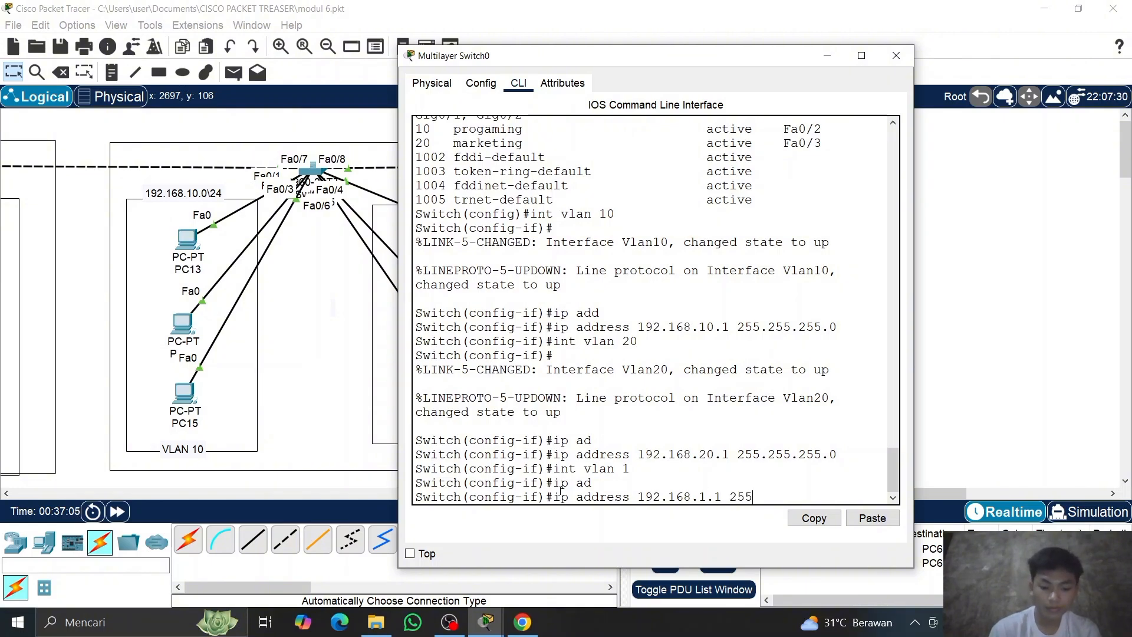
pyautogui.write('.255.255.2')
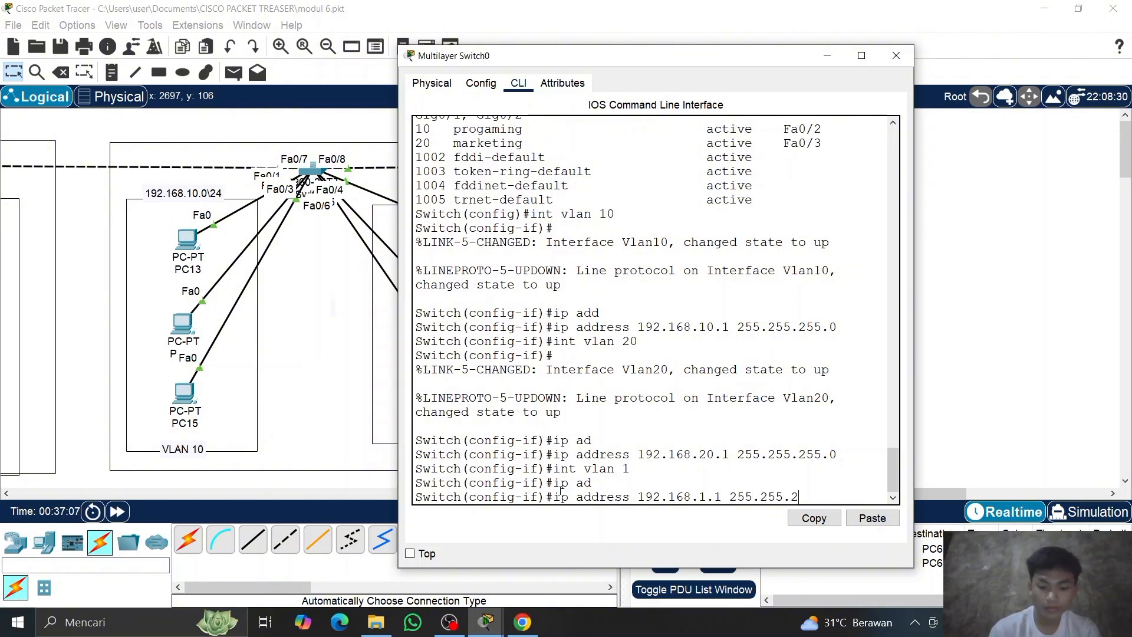
pyautogui.write('.0')
pyautogui.press('Return')
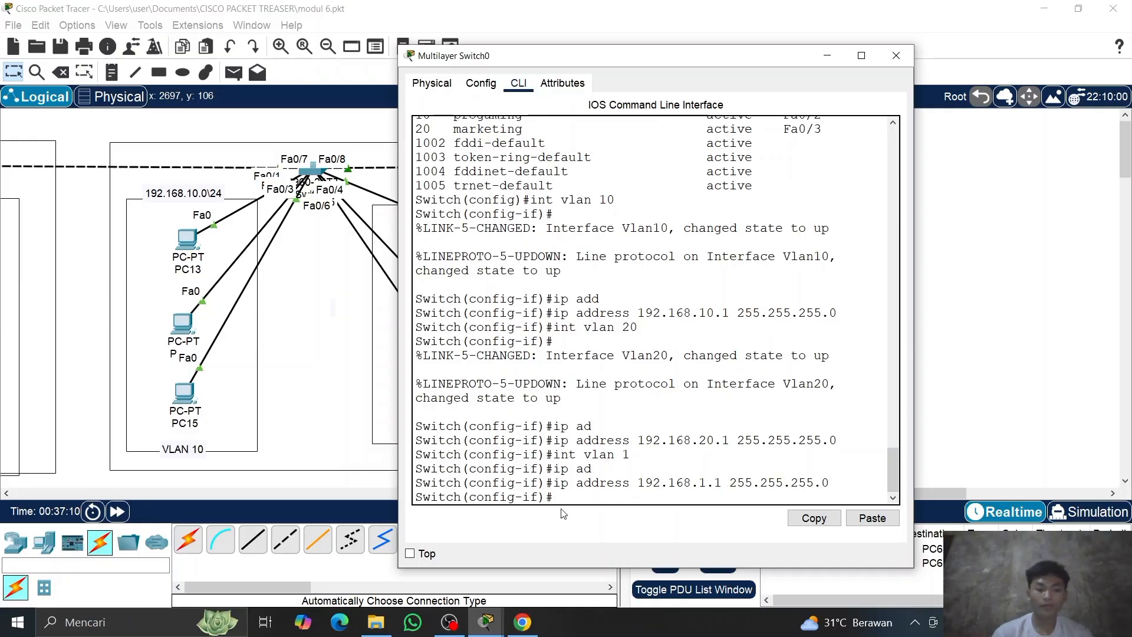
pyautogui.write('e')
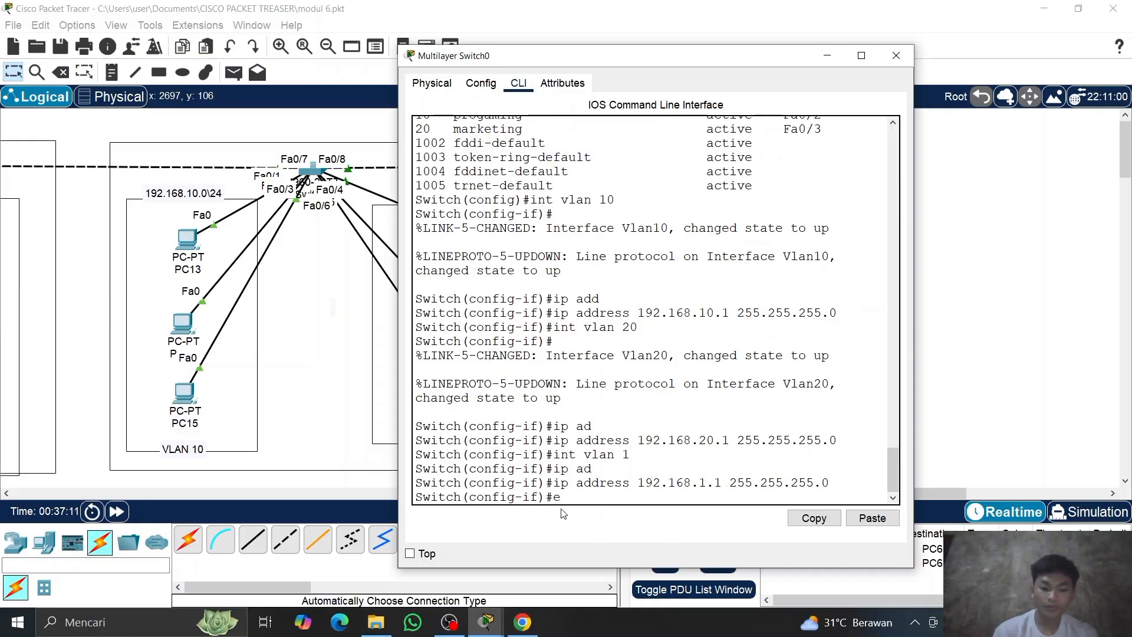
pyautogui.write('xit')
pyautogui.press('Return')
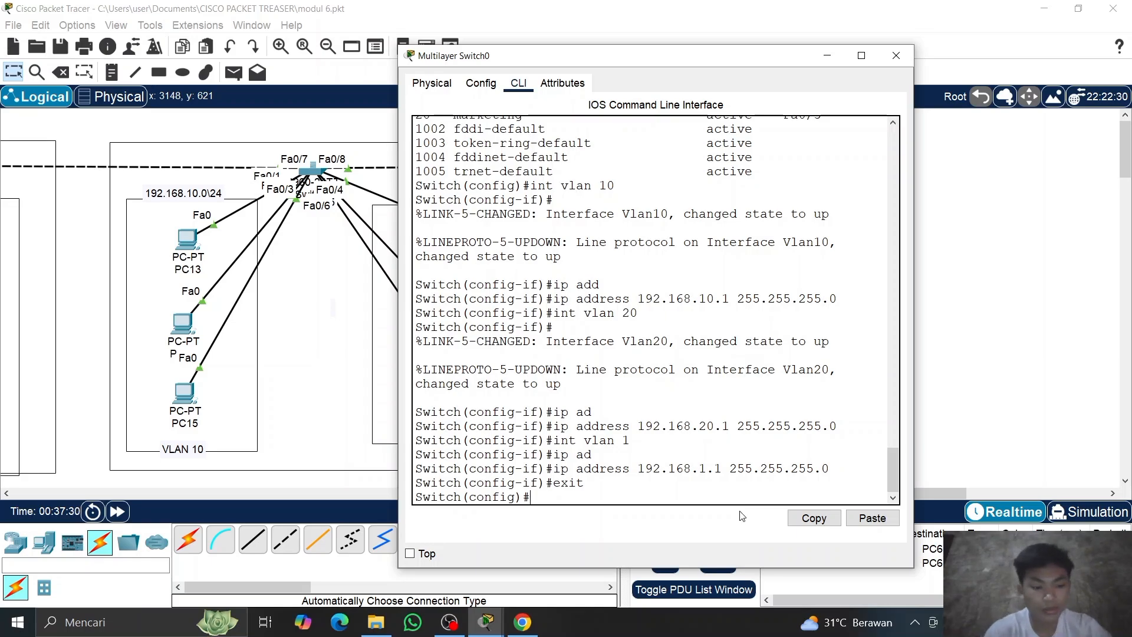
# - Display the full IP interface summary from configuration mode with do show ip int brief, through the VLAN interfaces
pyautogui.write('do sho')
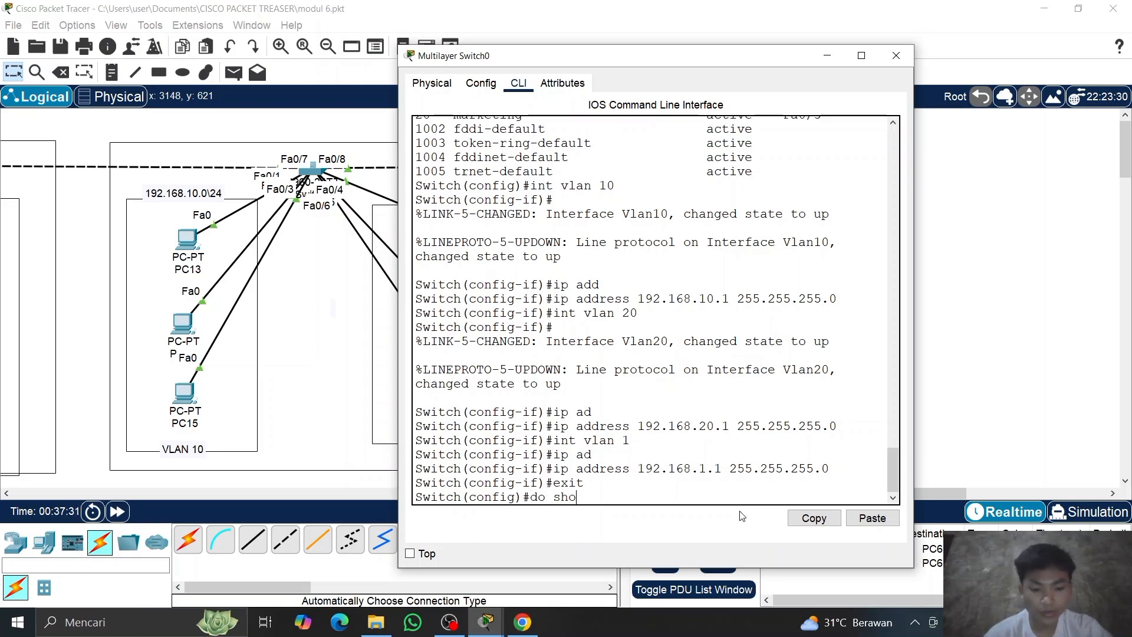
pyautogui.write('w ip intr')
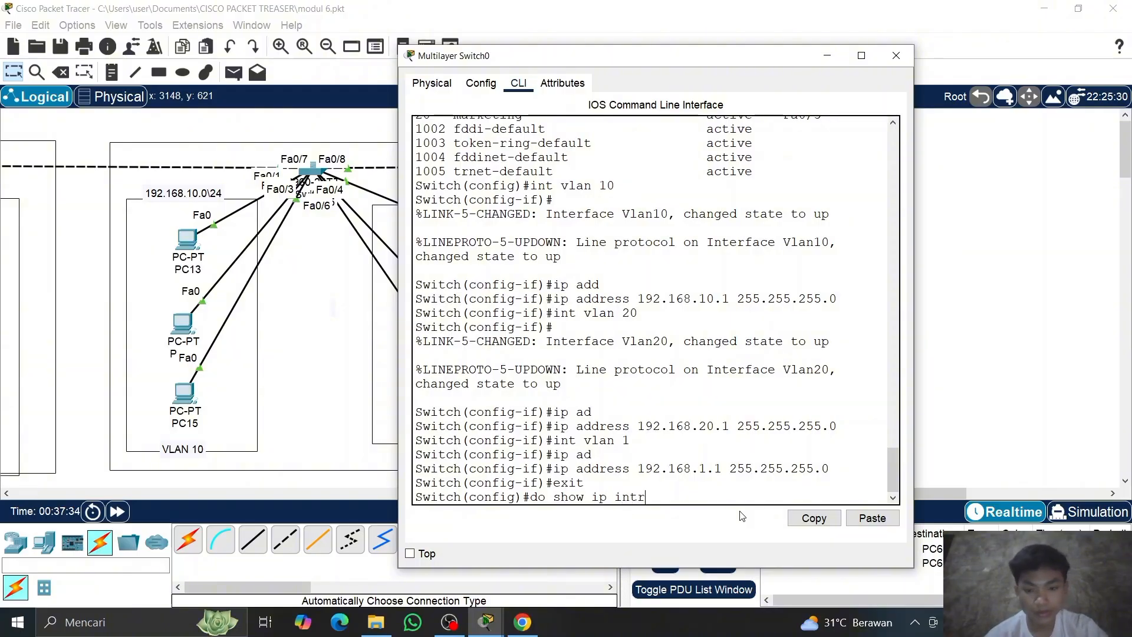
pyautogui.press('BackSpace')
pyautogui.write('b')
pyautogui.write('ti')
pyautogui.write('rief')
pyautogui.press('Return')
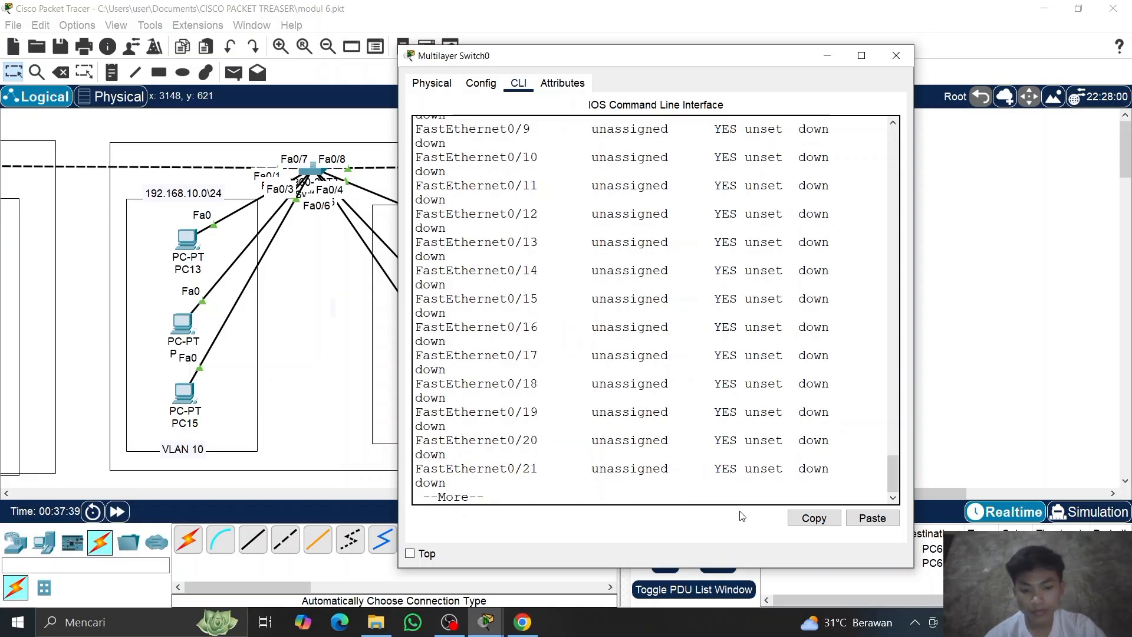
pyautogui.press('space')
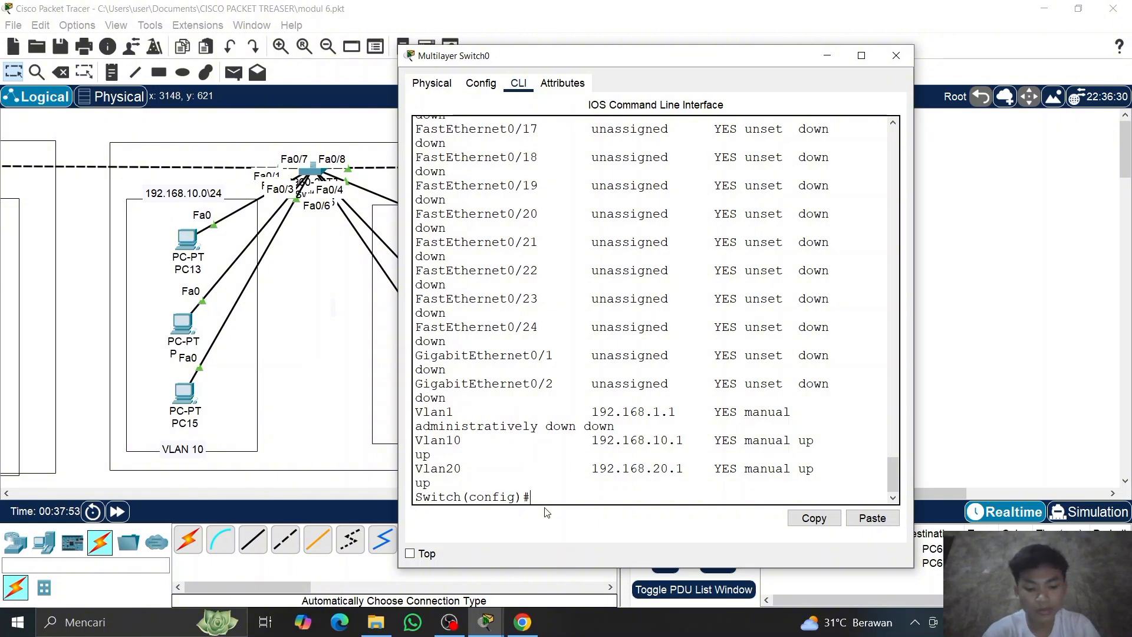
# - Enable the VLAN 1 interface by entering int vlan 1 and issuing no shutdown
pyautogui.write('int v')
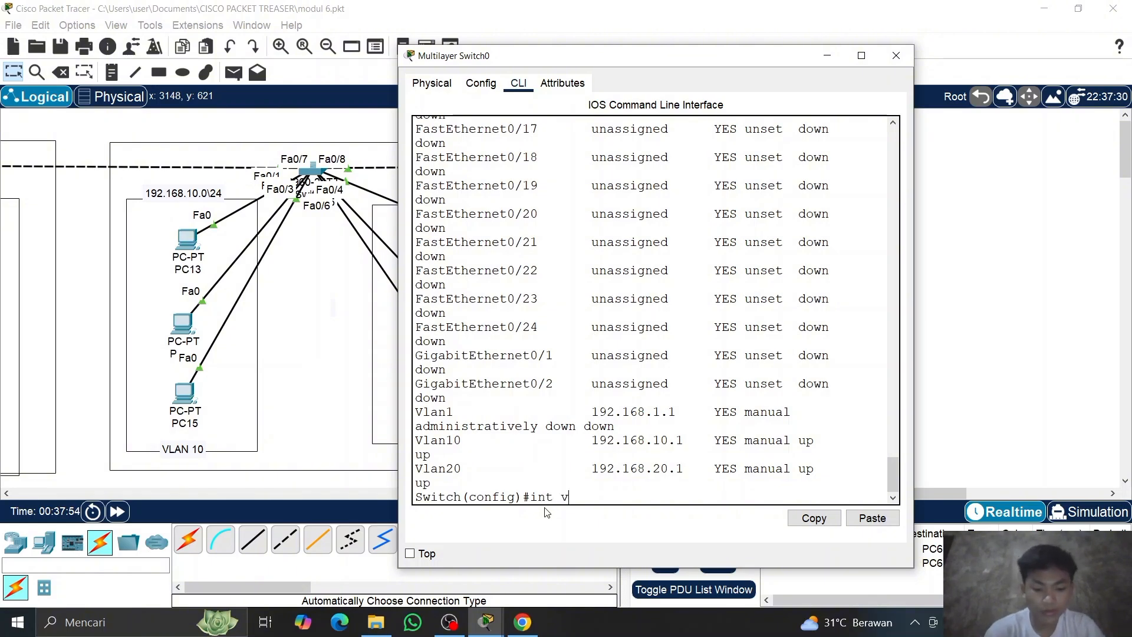
pyautogui.write('lan 10')
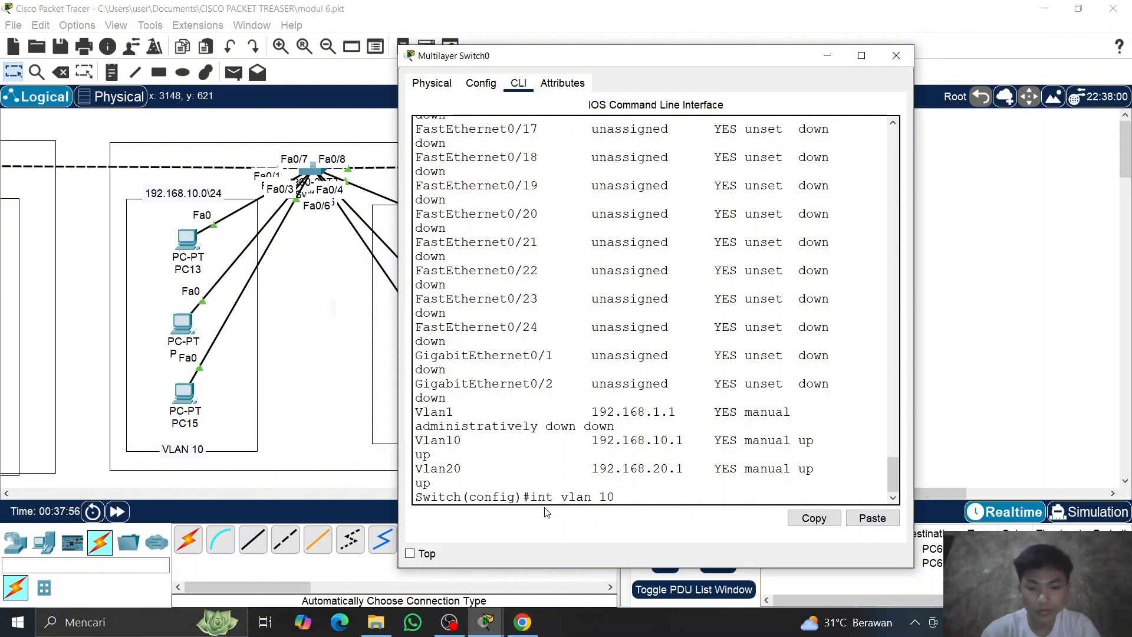
pyautogui.press('BackSpace')
pyautogui.press('Return')
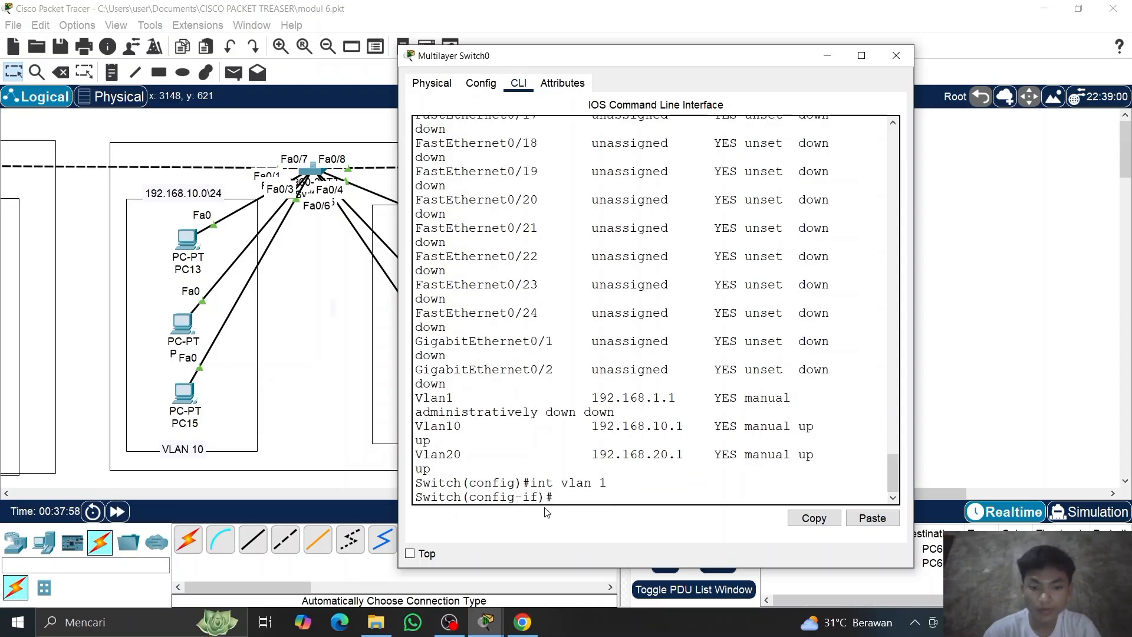
pyautogui.write('no')
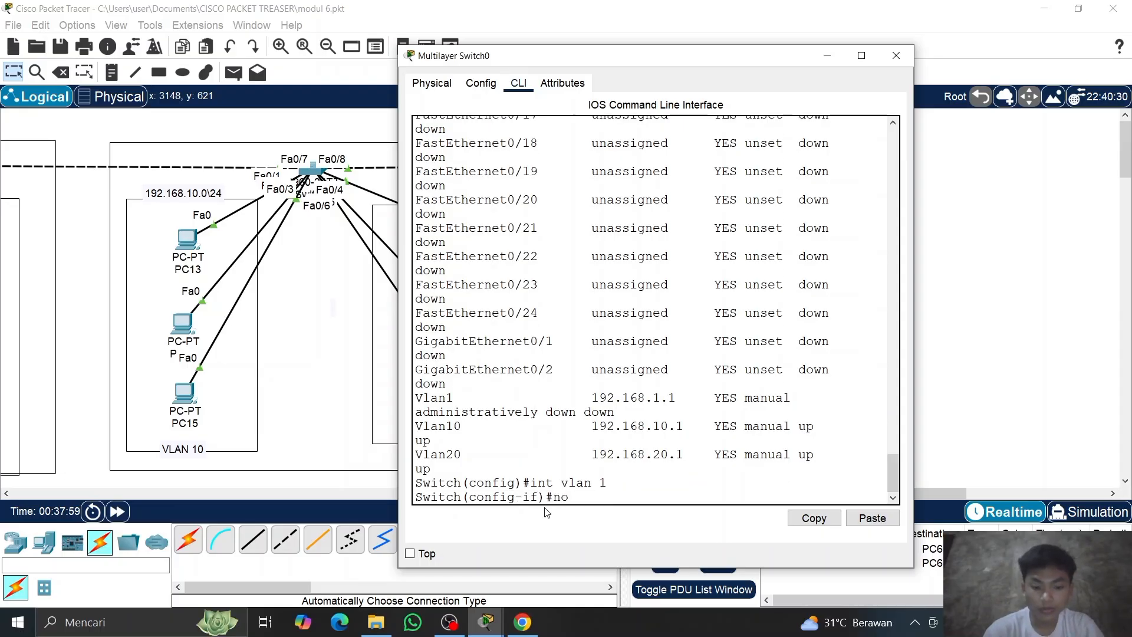
pyautogui.write(' sh')
pyautogui.press('Tab')
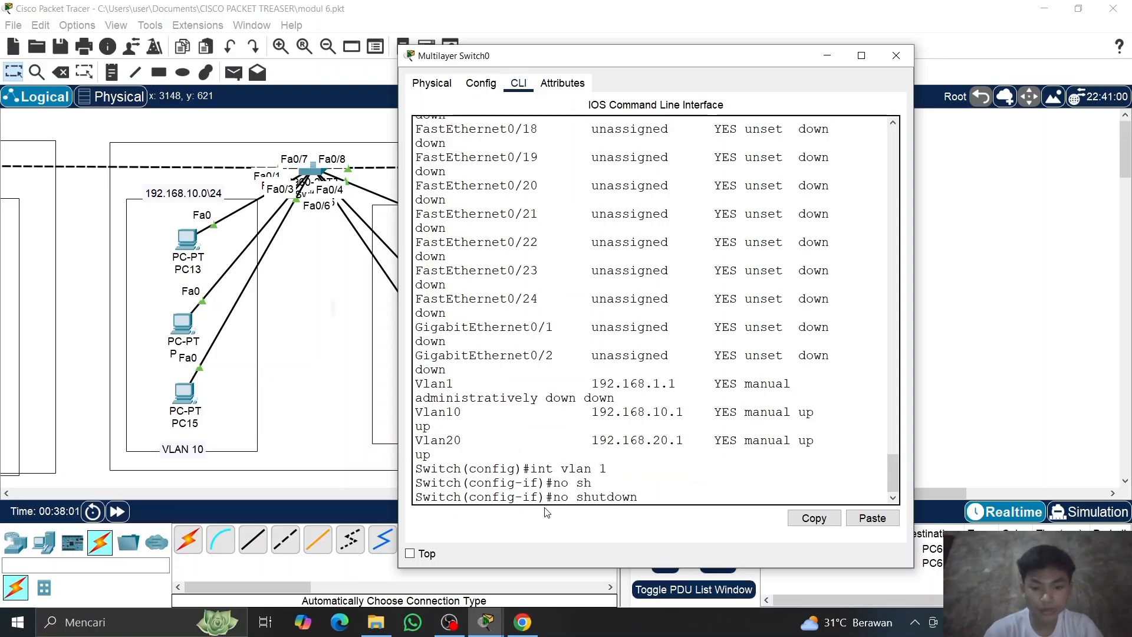
pyautogui.press('Return')
pyautogui.press('Return')
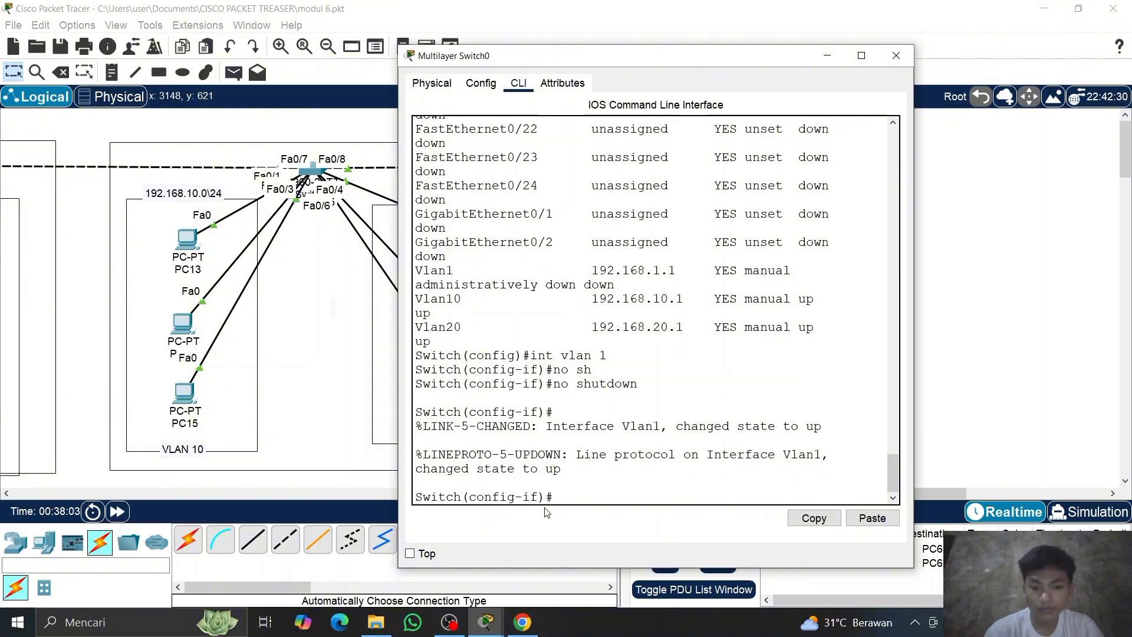
# - Display the IP interface summary again with do show ip int brief, through the VLAN interfaces at its end
pyautogui.press('Up')
pyautogui.press('Up')
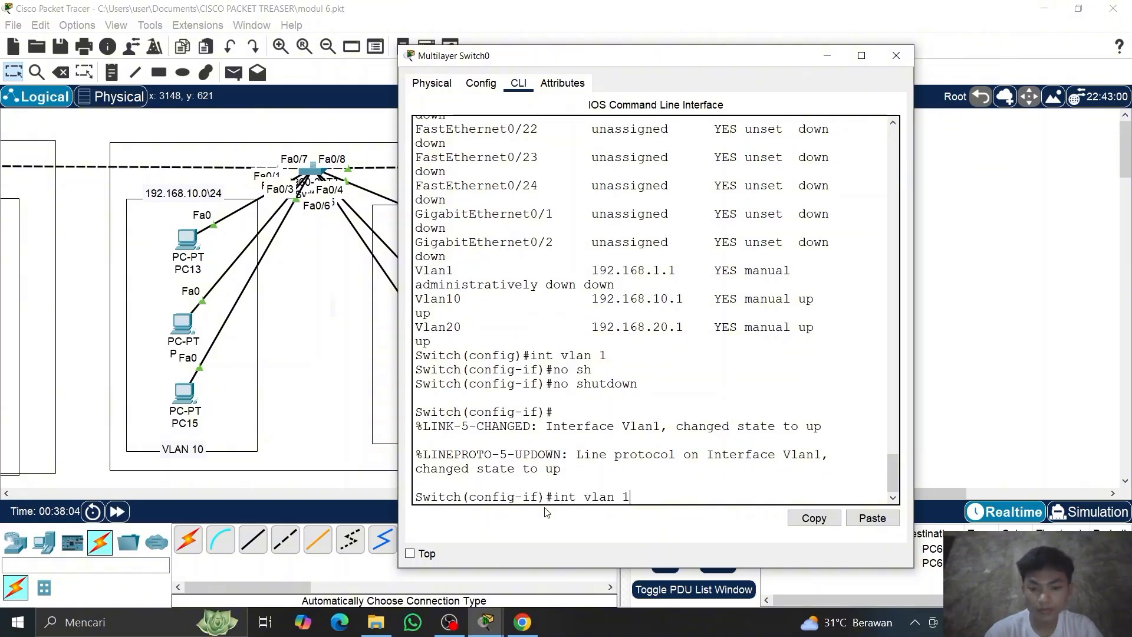
pyautogui.press('Up')
pyautogui.press('Return')
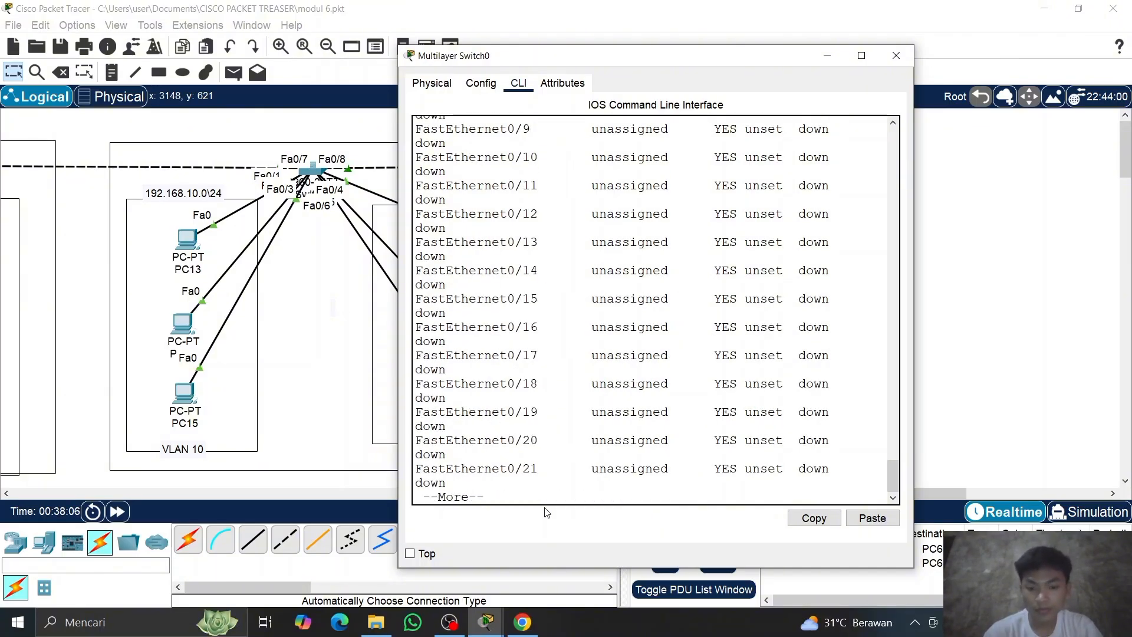
pyautogui.press('space')
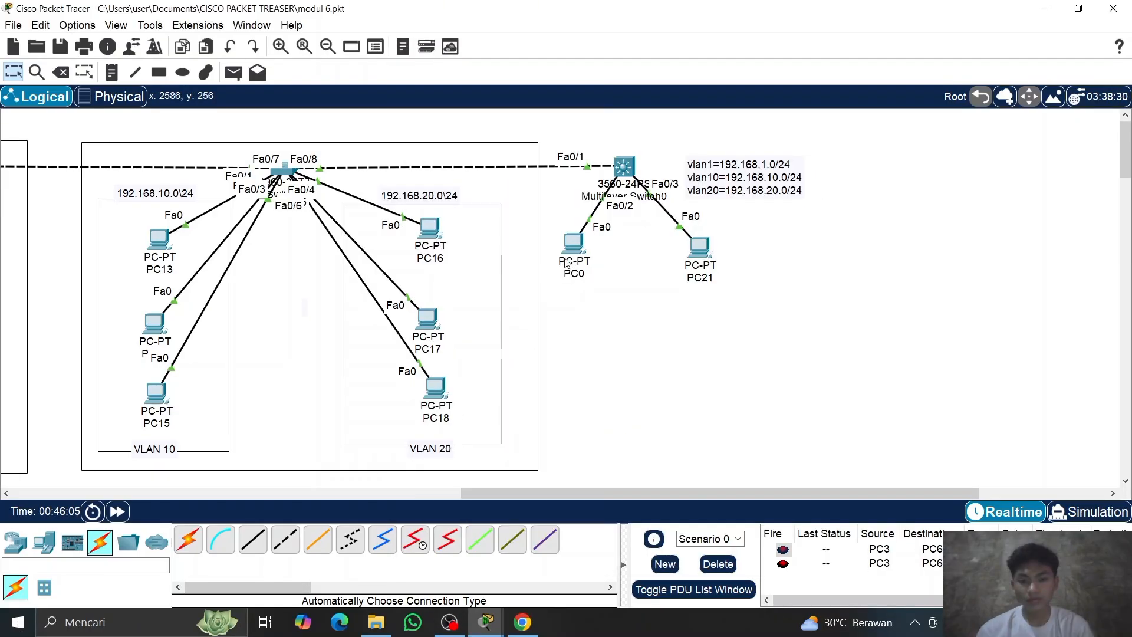
# - Set PC0's IPv4 default gateway to 192.168.10.1 in its IP configuration and close the PC0 window
pyautogui.click(573, 247)
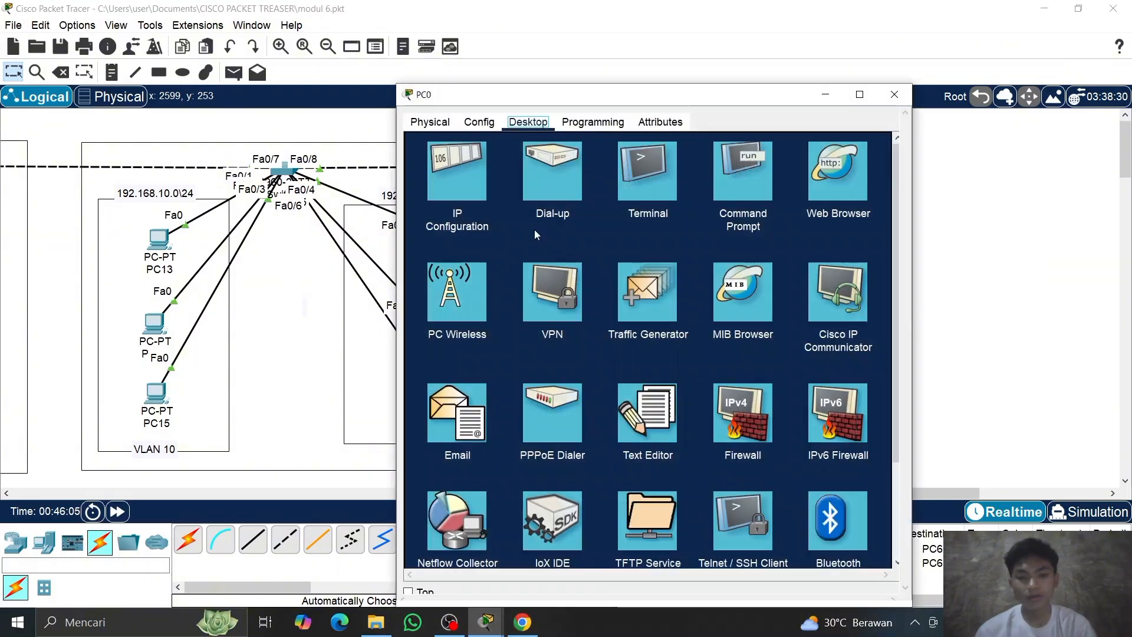
pyautogui.click(453, 179)
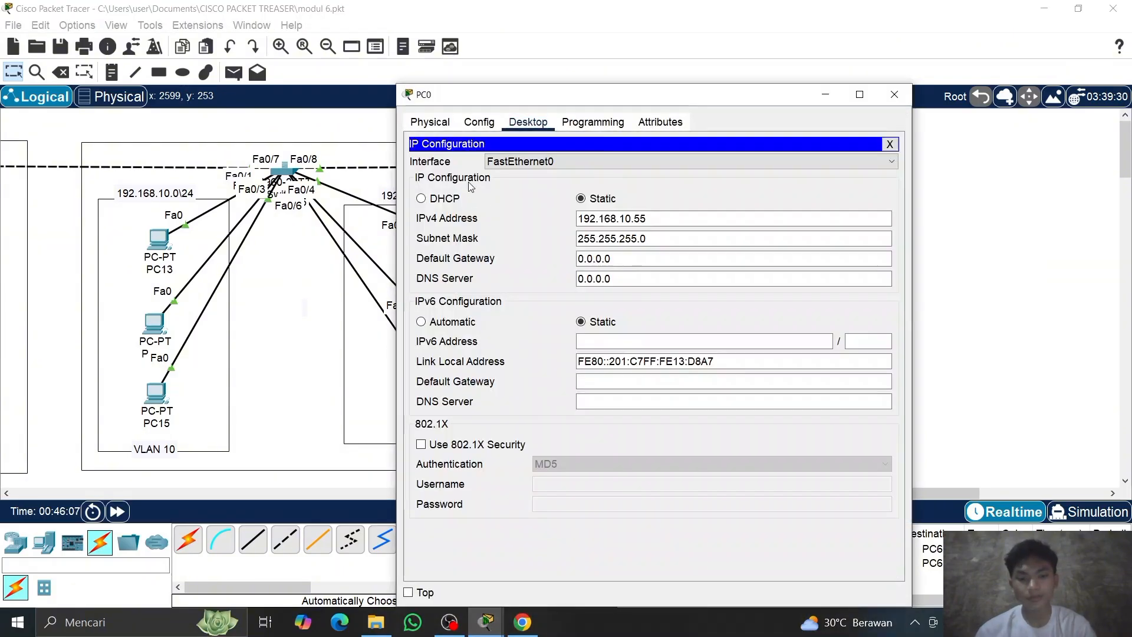
pyautogui.click(653, 259)
pyautogui.press('BackSpace')
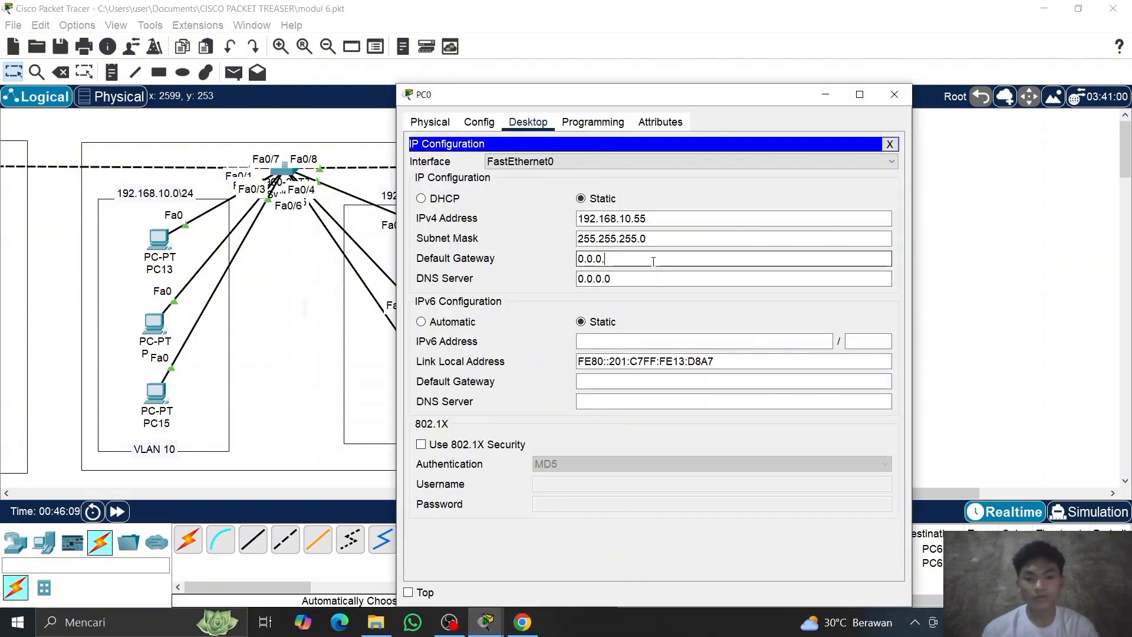
pyautogui.press('BackSpace')
pyautogui.press('BackSpace')
pyautogui.press('BackSpace')
pyautogui.press('BackSpace')
pyautogui.press('BackSpace')
pyautogui.press('BackSpace')
pyautogui.write('192.1')
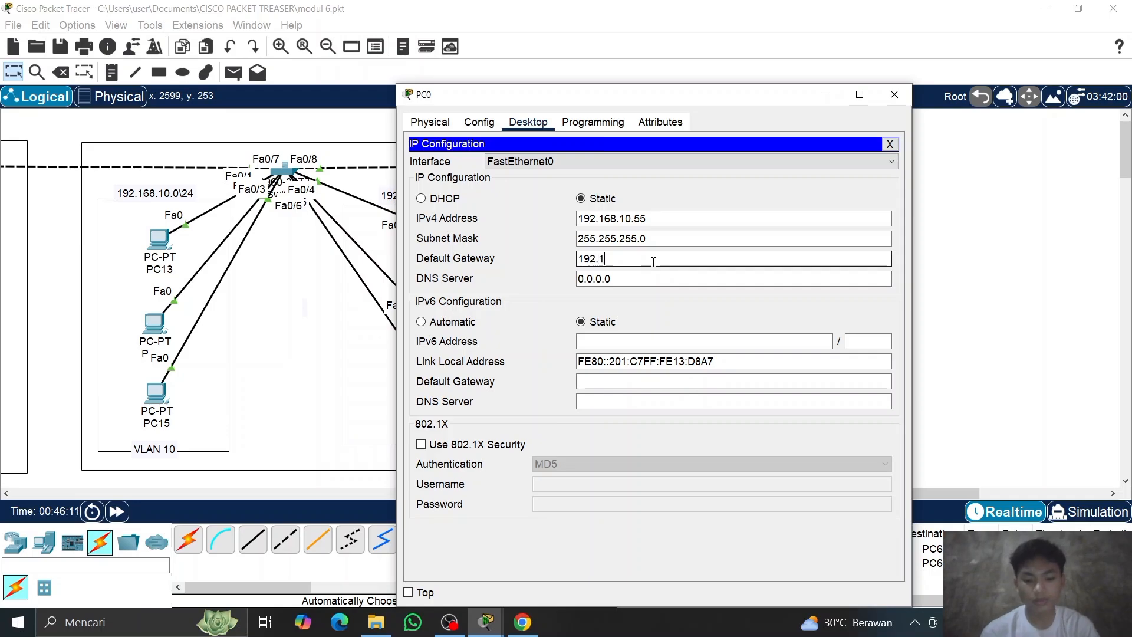
pyautogui.write('68')
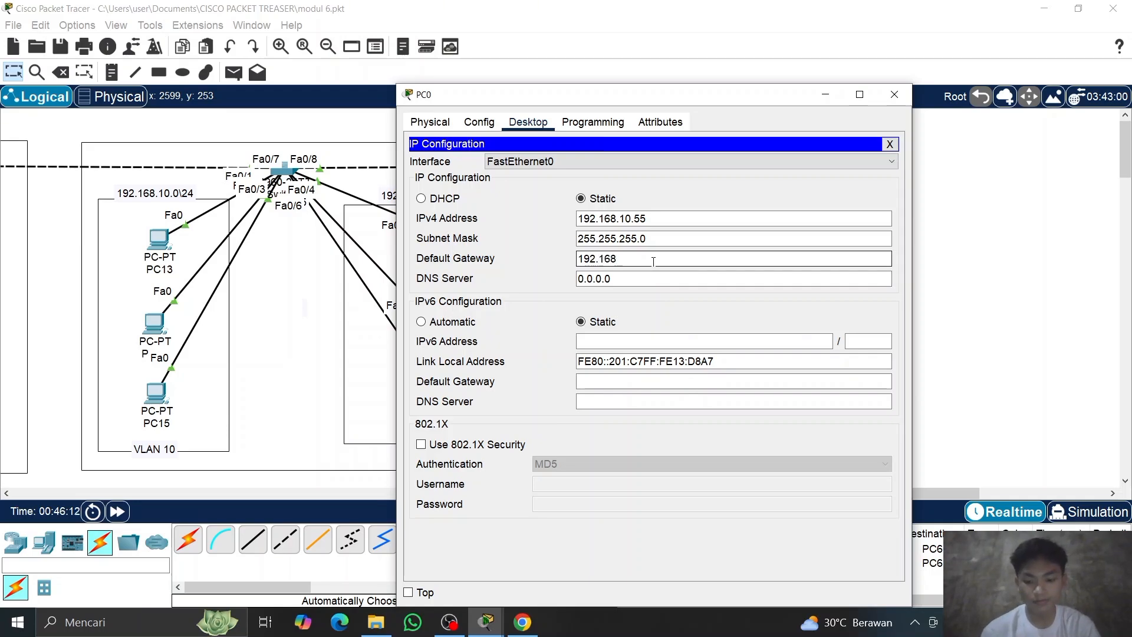
pyautogui.write('.10.1')
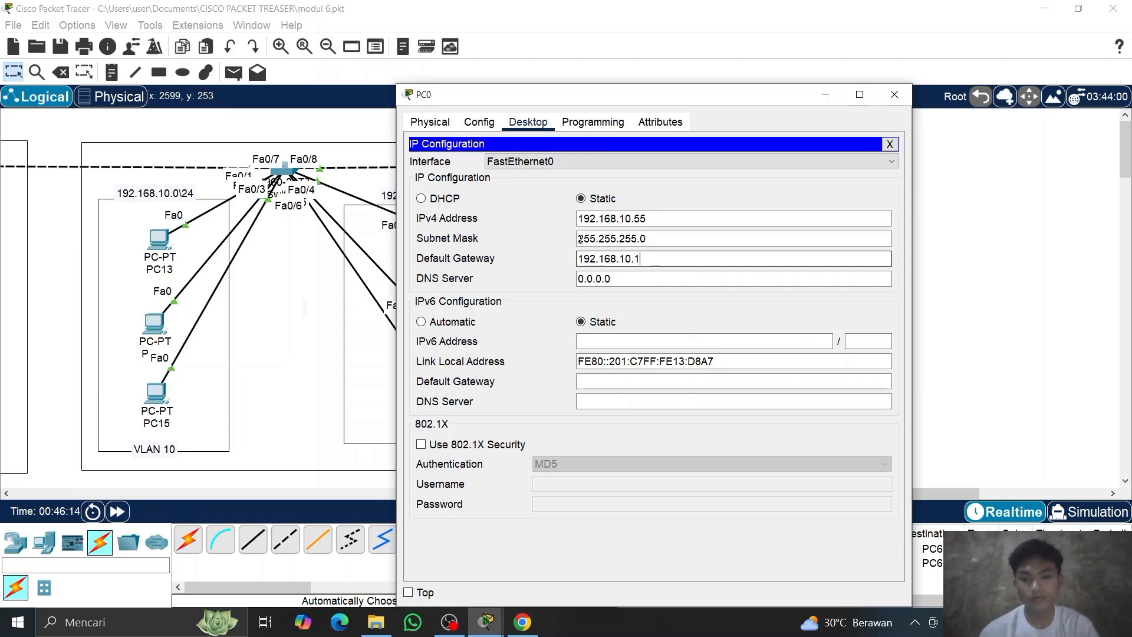
pyautogui.click(894, 96)
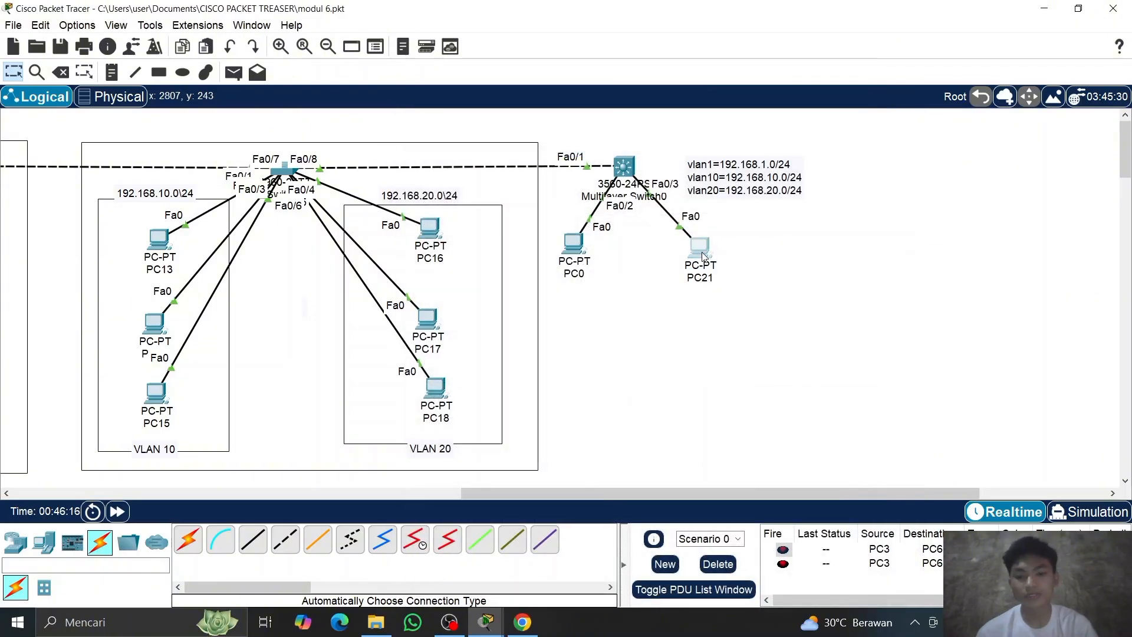
# - Set PC21's IPv4 default gateway to 192.168.20.1 in its IP configuration and close the PC21 window
pyautogui.click(699, 253)
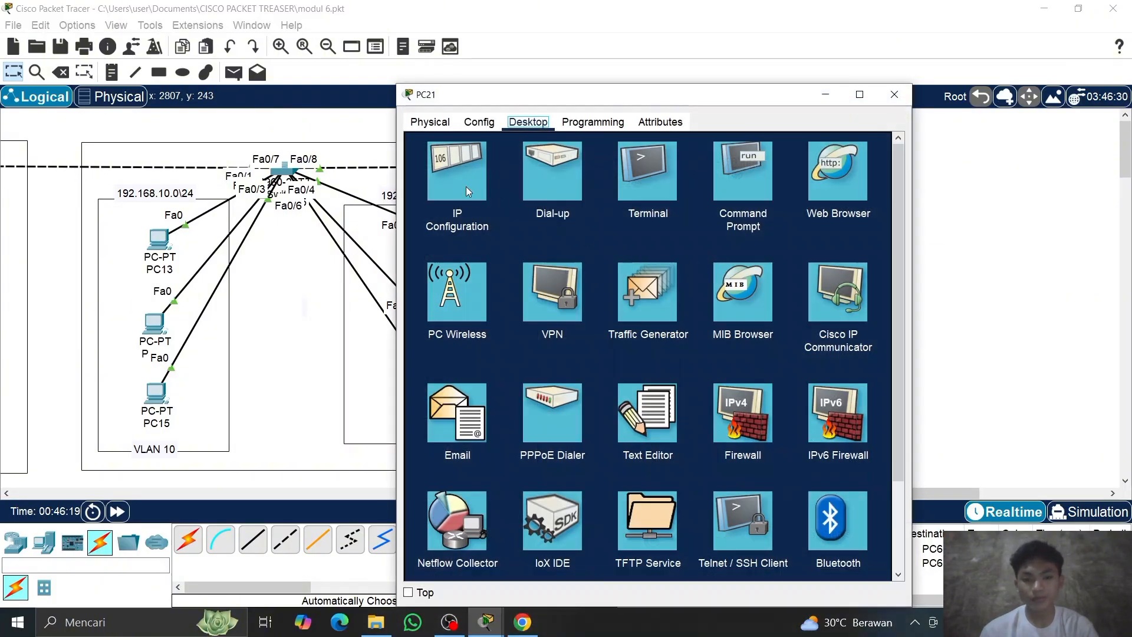
pyautogui.click(468, 191)
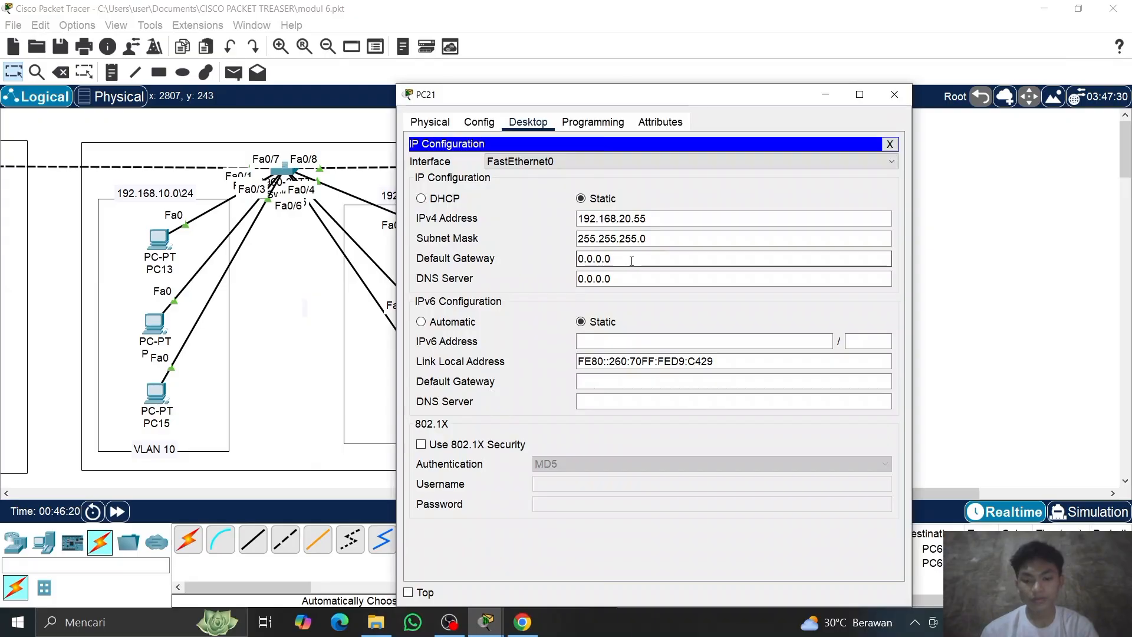
pyautogui.click(631, 261)
pyautogui.press('BackSpace')
pyautogui.press('BackSpace')
pyautogui.press('BackSpace')
pyautogui.press('BackSpace')
pyautogui.press('BackSpace')
pyautogui.press('BackSpace')
pyautogui.press('BackSpace')
pyautogui.write('19')
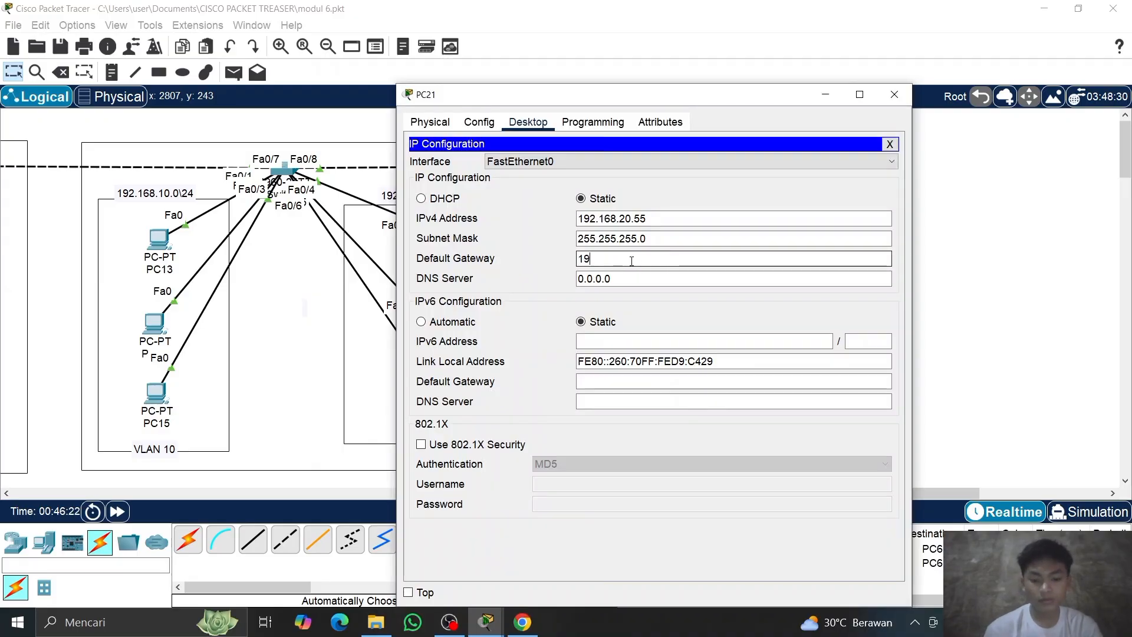
pyautogui.write('2.168.20.1')
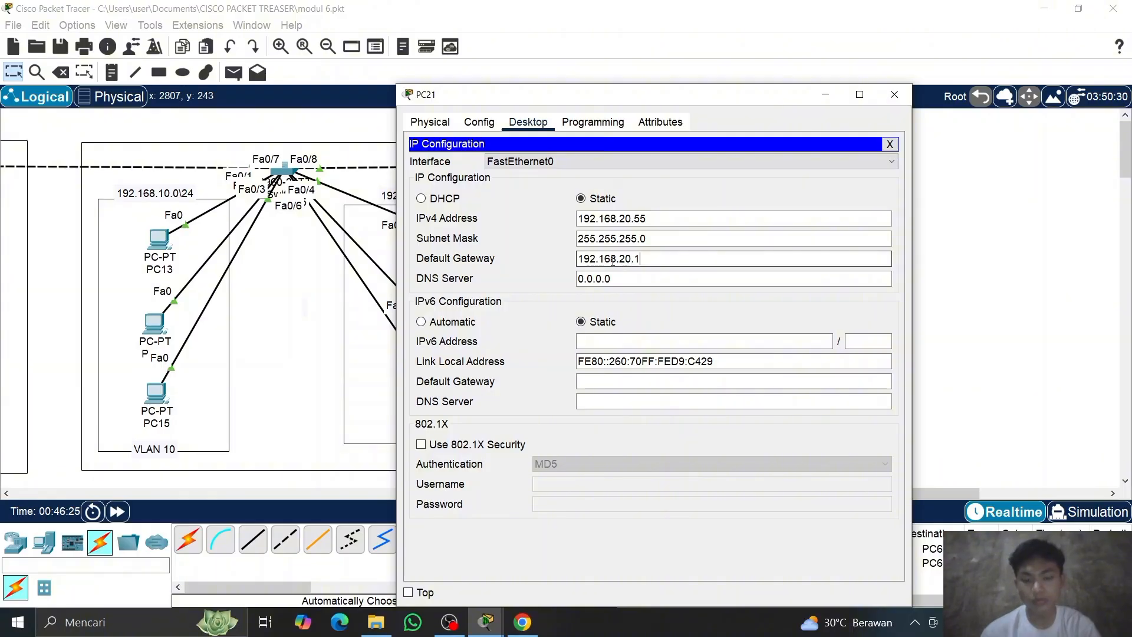
pyautogui.click(902, 95)
# - Return to the Multilayer Switch0 command line and exit interface configuration to global configuration mode
pyautogui.click(640, 168)
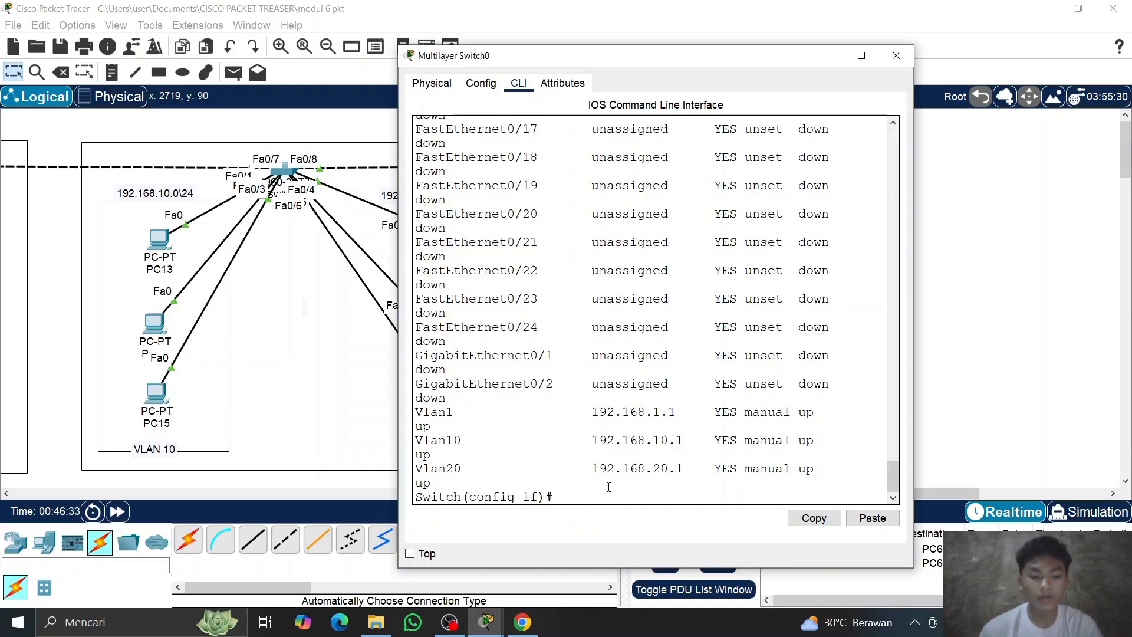
pyautogui.click(896, 55)
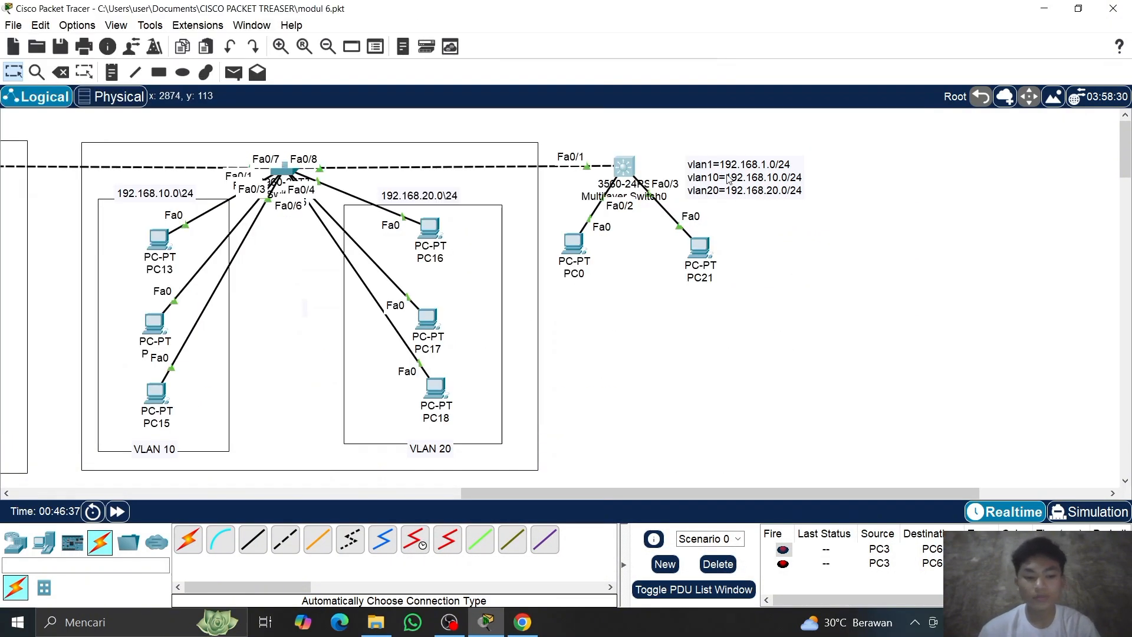
pyautogui.click(626, 165)
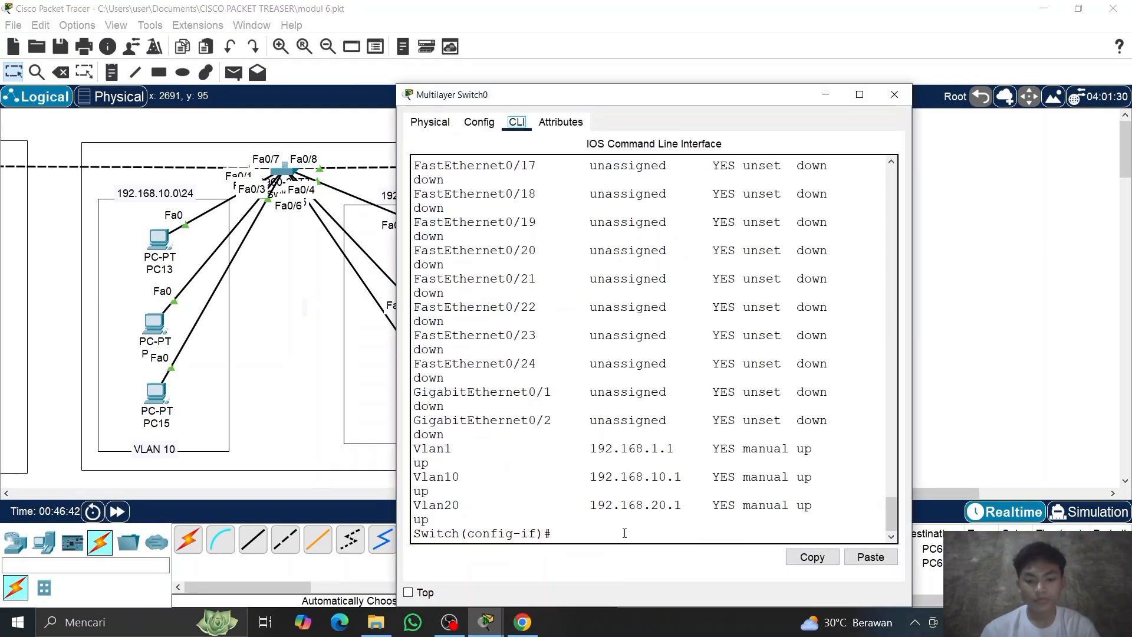
pyautogui.click(624, 533)
pyautogui.write('e')
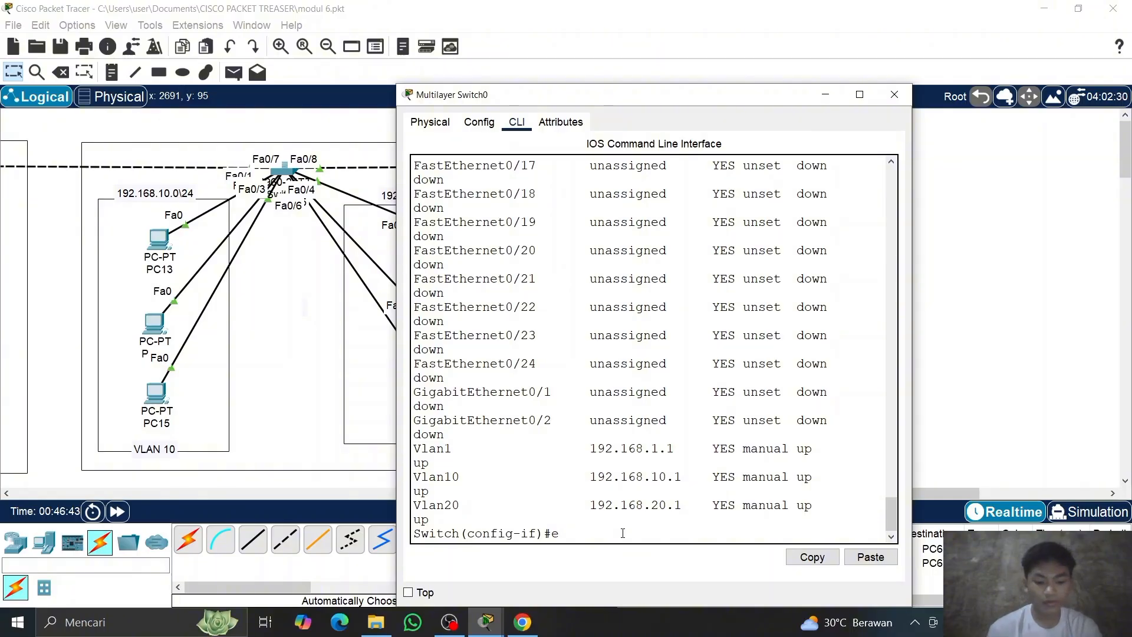
pyautogui.write('xit')
pyautogui.press('Return')
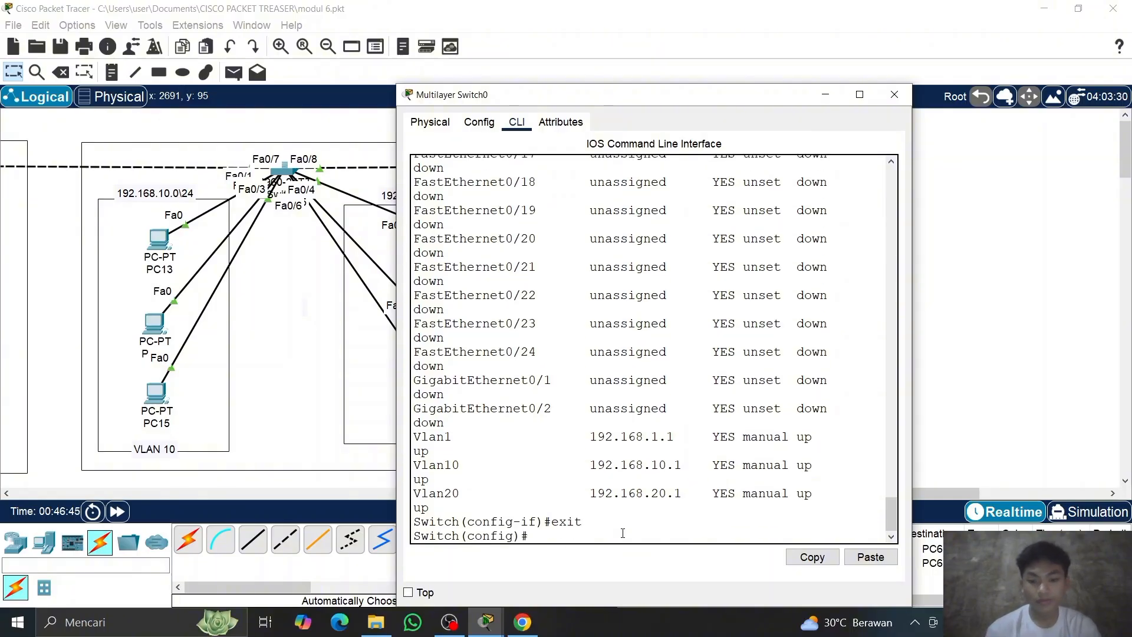
# - Display the switch's routing table from configuration mode with do show ip route
pyautogui.write('do')
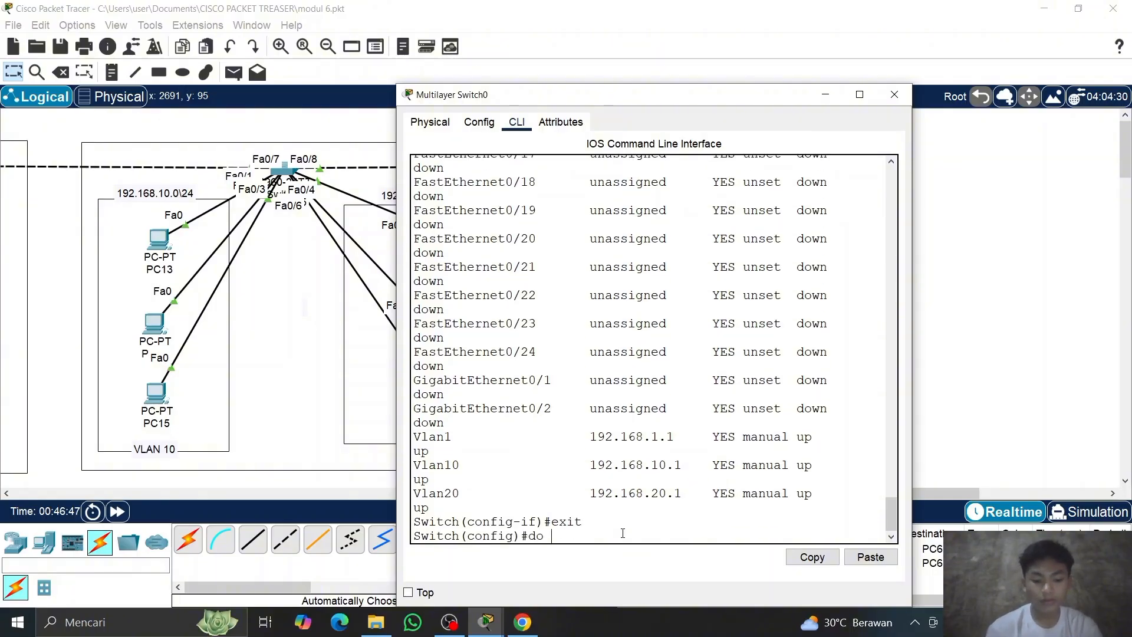
pyautogui.write(' show')
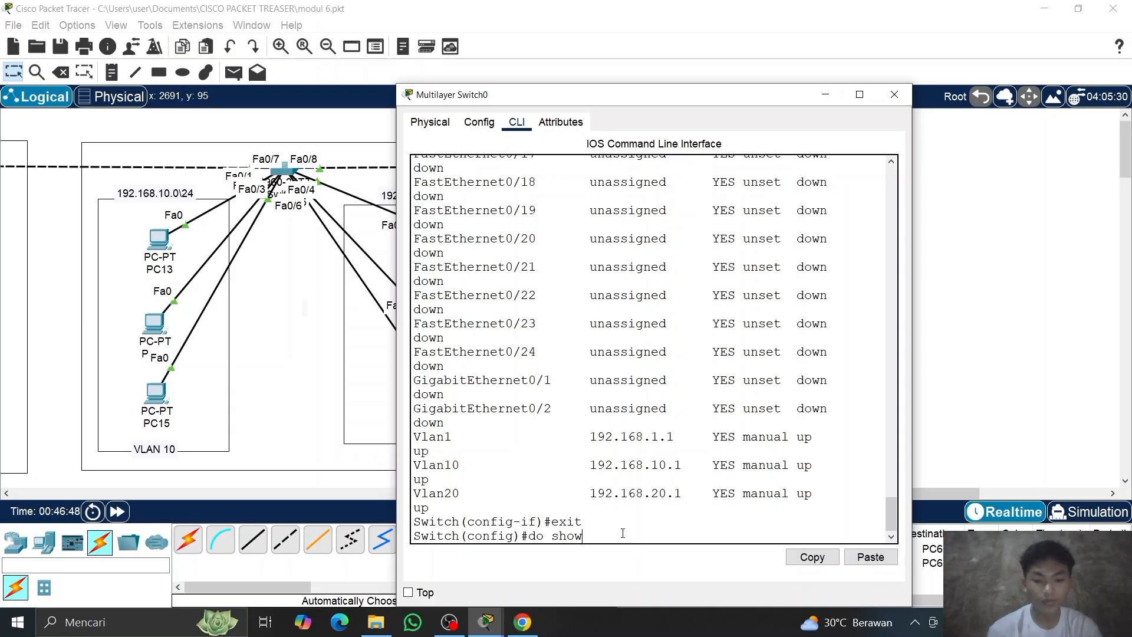
pyautogui.write(' ip ro')
pyautogui.write('ute')
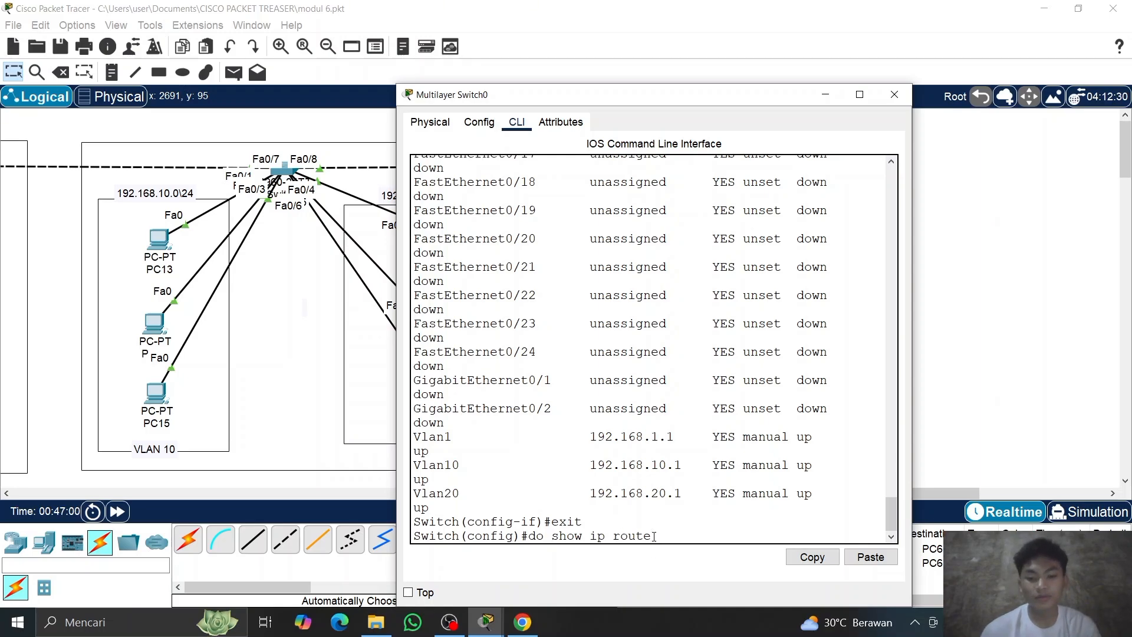
pyautogui.press('Return')
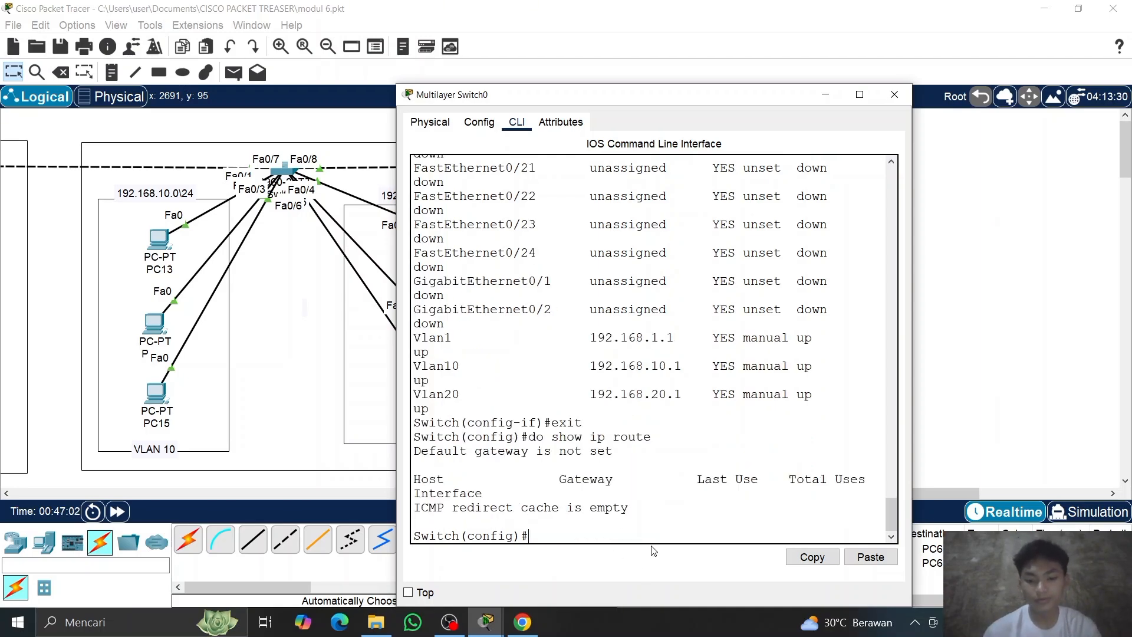
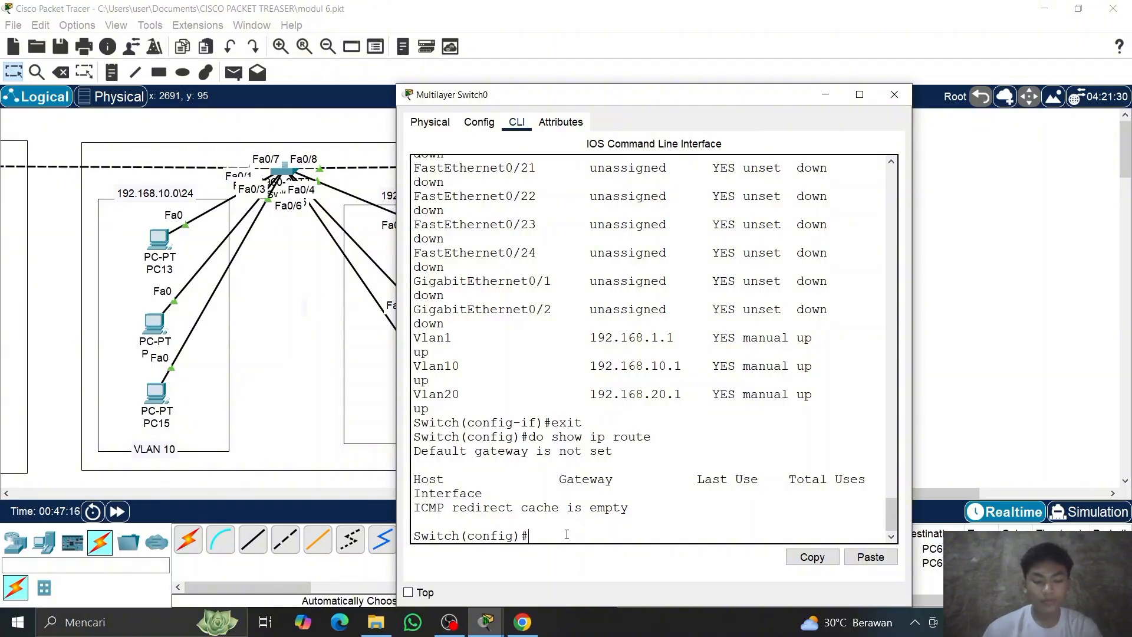
# - Enable layer 3 routing on Multilayer Switch0 with the ip routing command
pyautogui.write('ip')
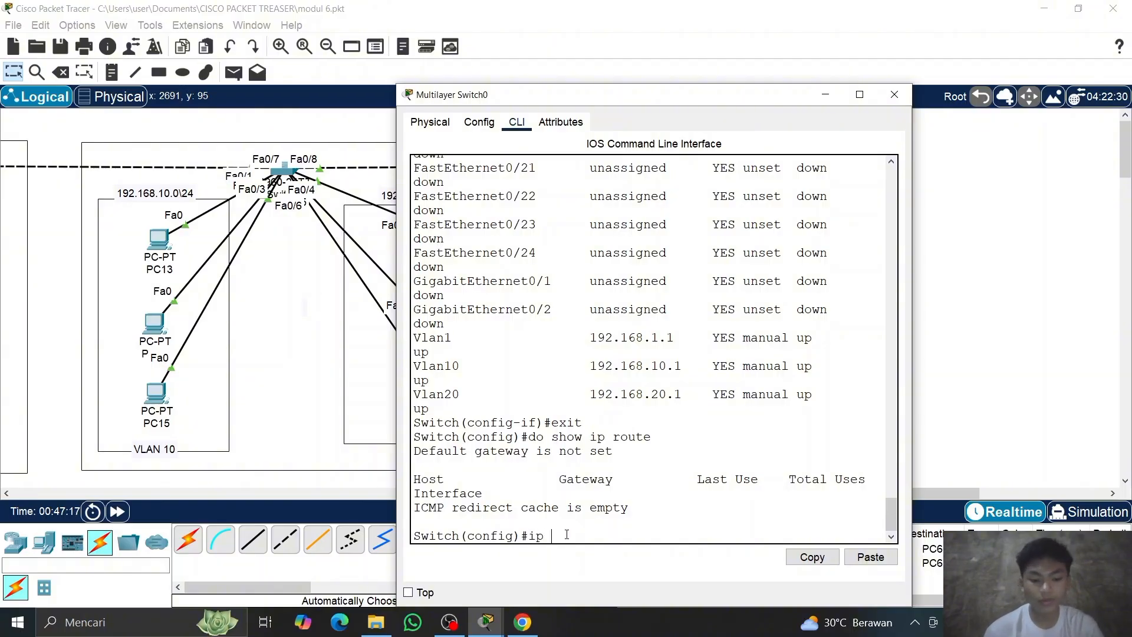
pyautogui.write(' ro')
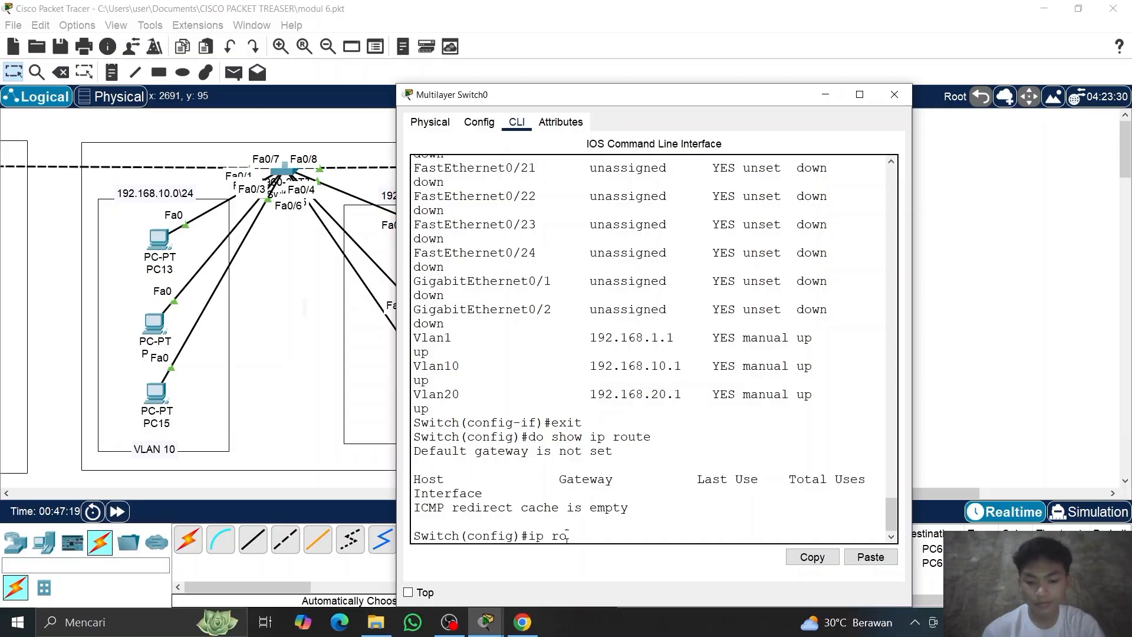
pyautogui.write('uting')
pyautogui.press('Return')
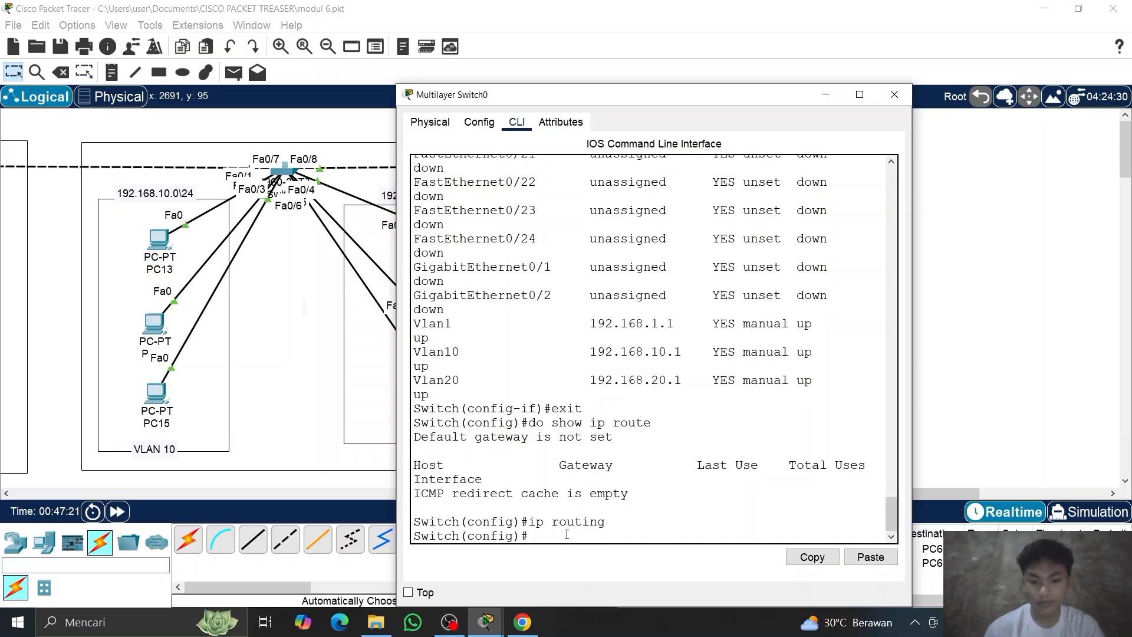
# - Display the switch's routing table again with do show ip route and close the Multilayer Switch0 window
pyautogui.press('Up')
pyautogui.press('Up')
pyautogui.press('Up')
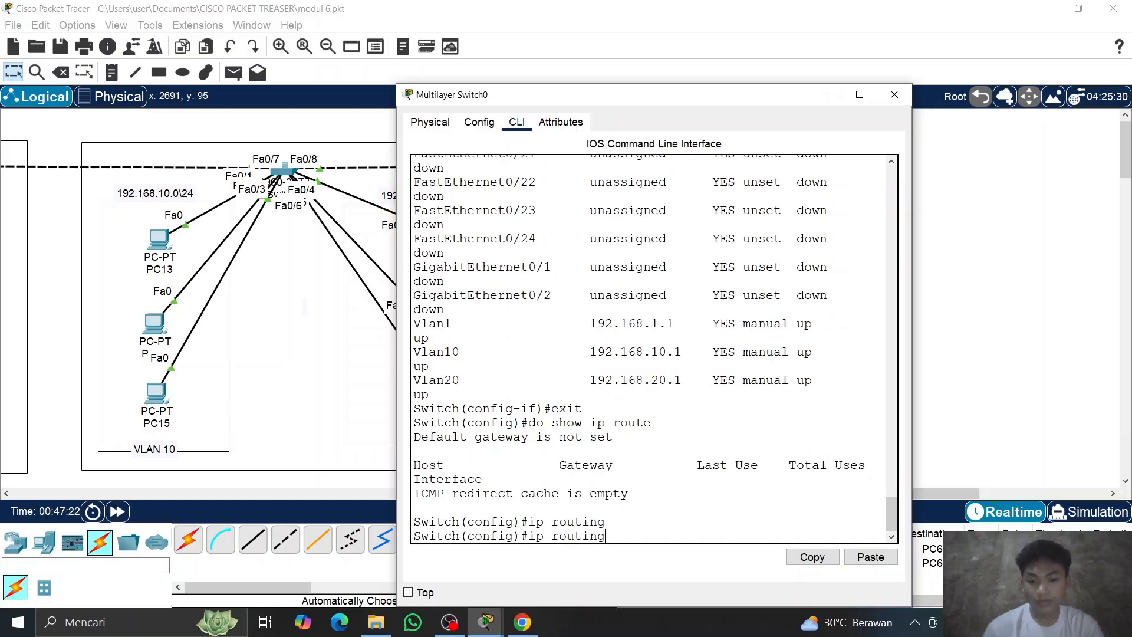
pyautogui.press('Down')
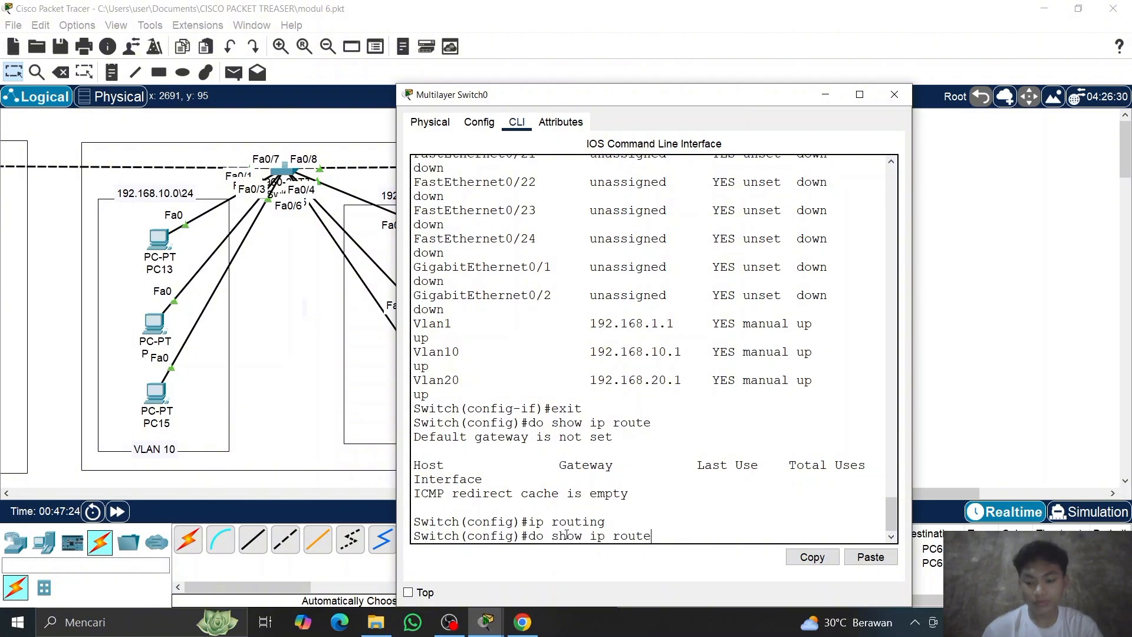
pyautogui.press('Return')
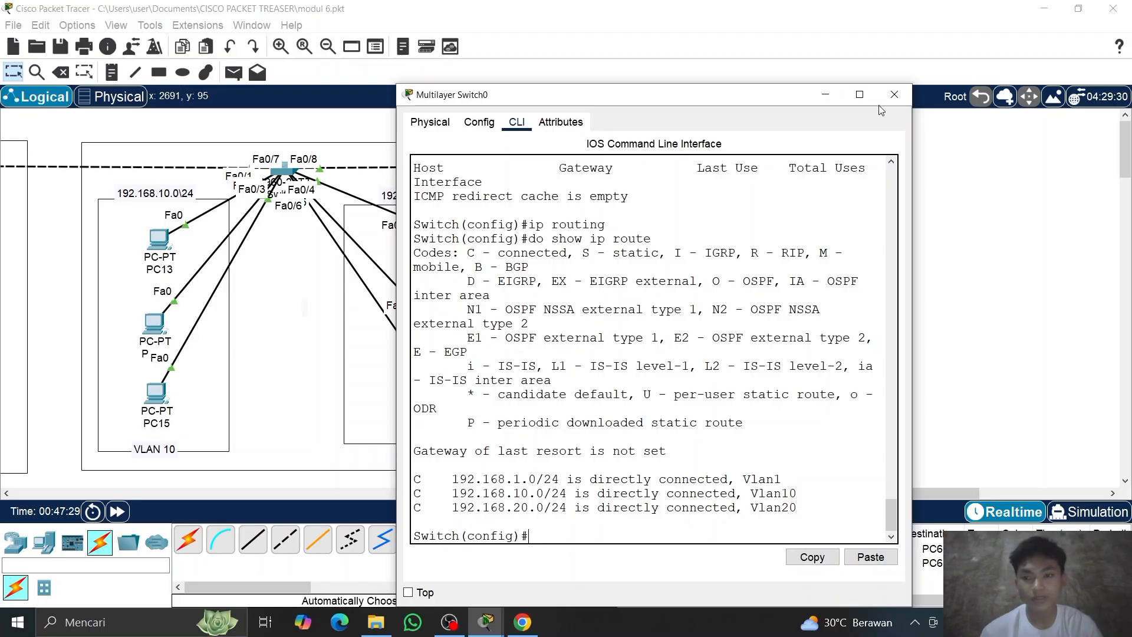
pyautogui.click(895, 95)
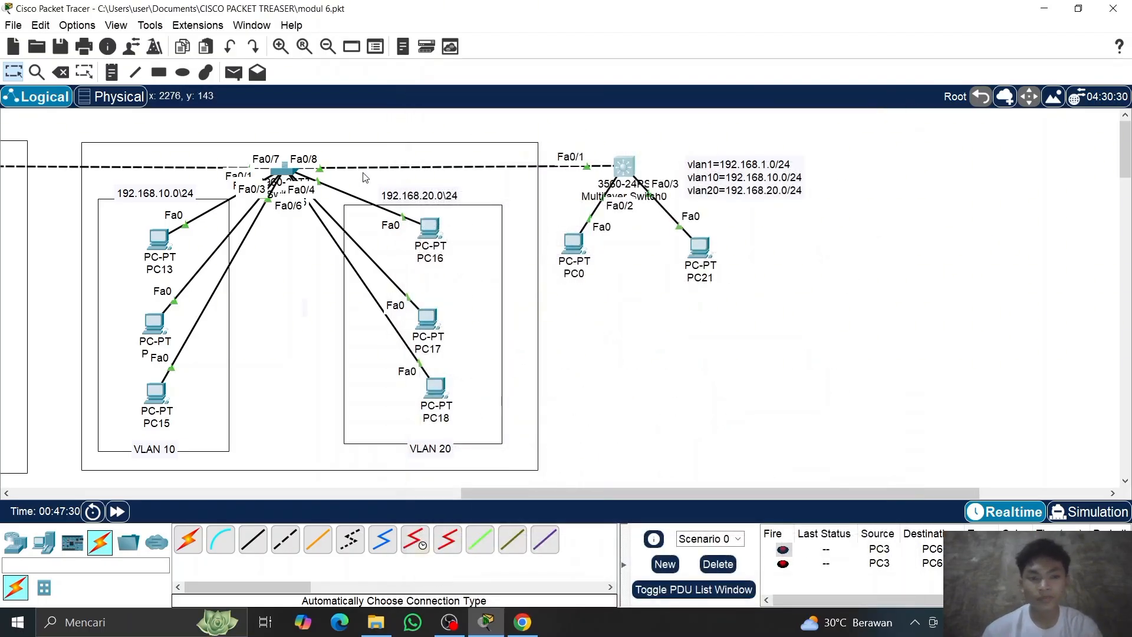
# - Send a simple PDU from PC0 to PC21 to test connectivity between the VLANs
pyautogui.click(236, 75)
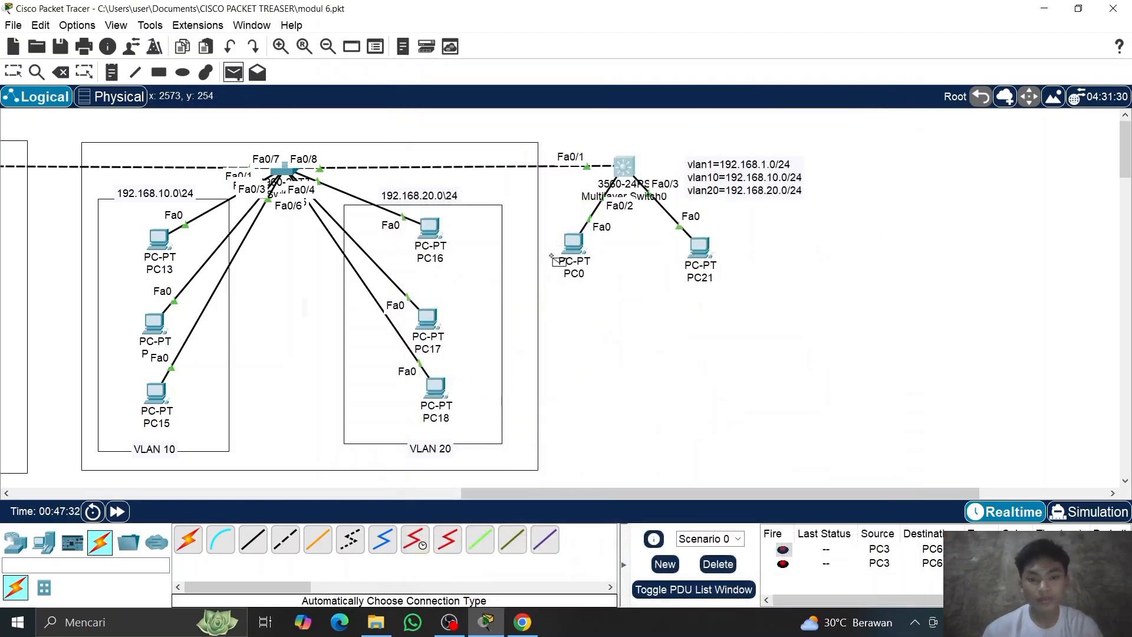
pyautogui.click(580, 251)
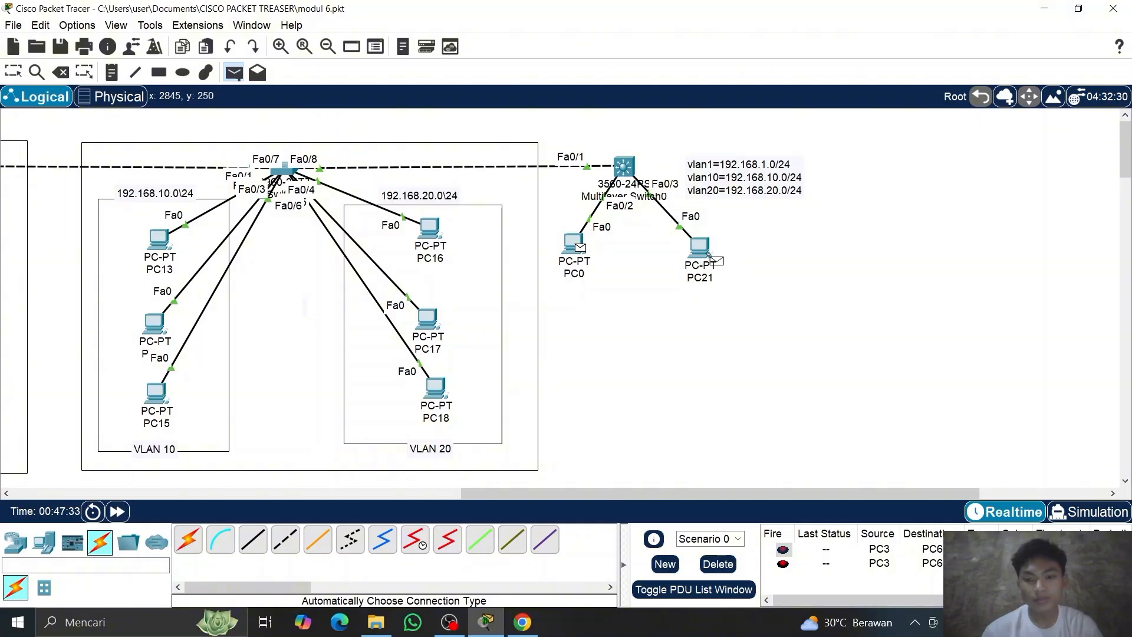
pyautogui.click(701, 248)
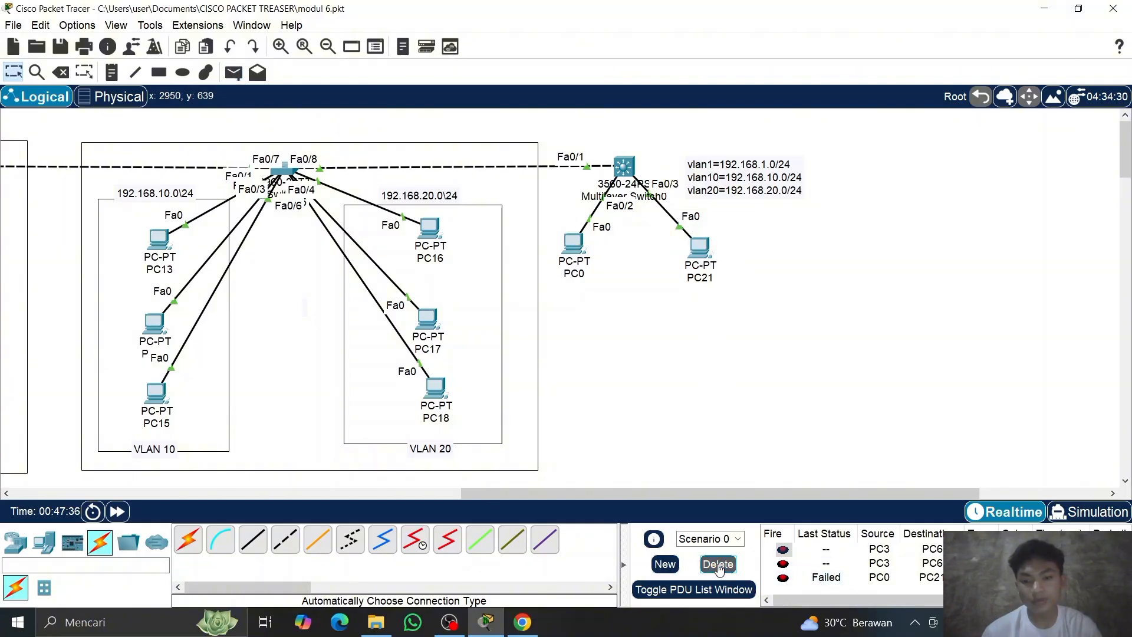
# - Delete the current PDU scenario and send a fresh simple PDU from PC0 to PC21
pyautogui.click(706, 565)
pyautogui.click(234, 72)
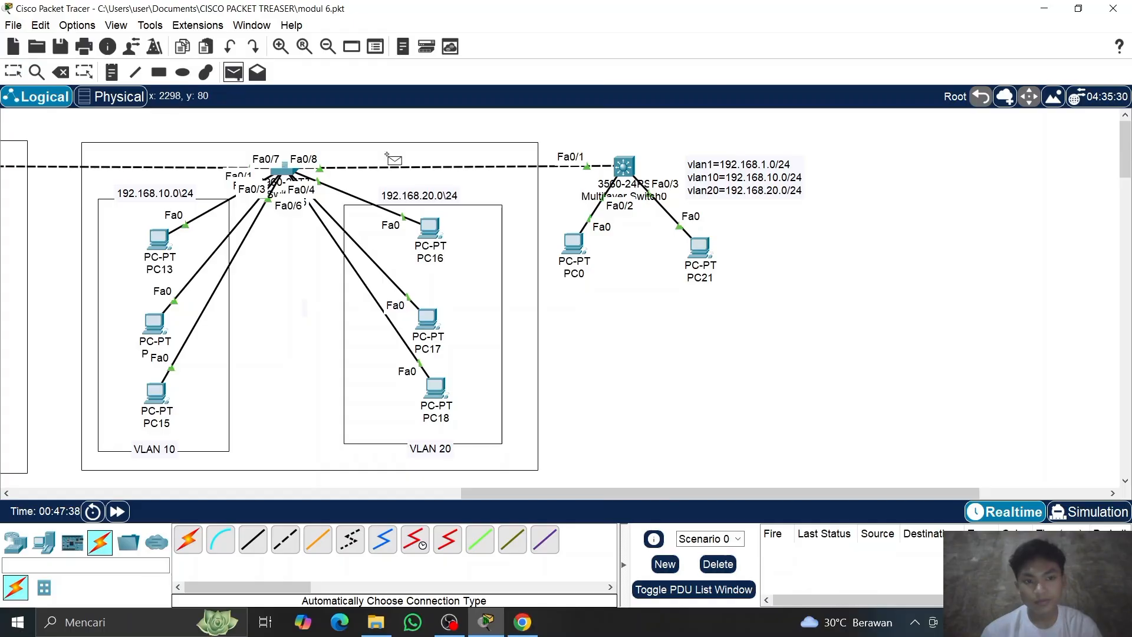
pyautogui.click(575, 245)
pyautogui.click(699, 248)
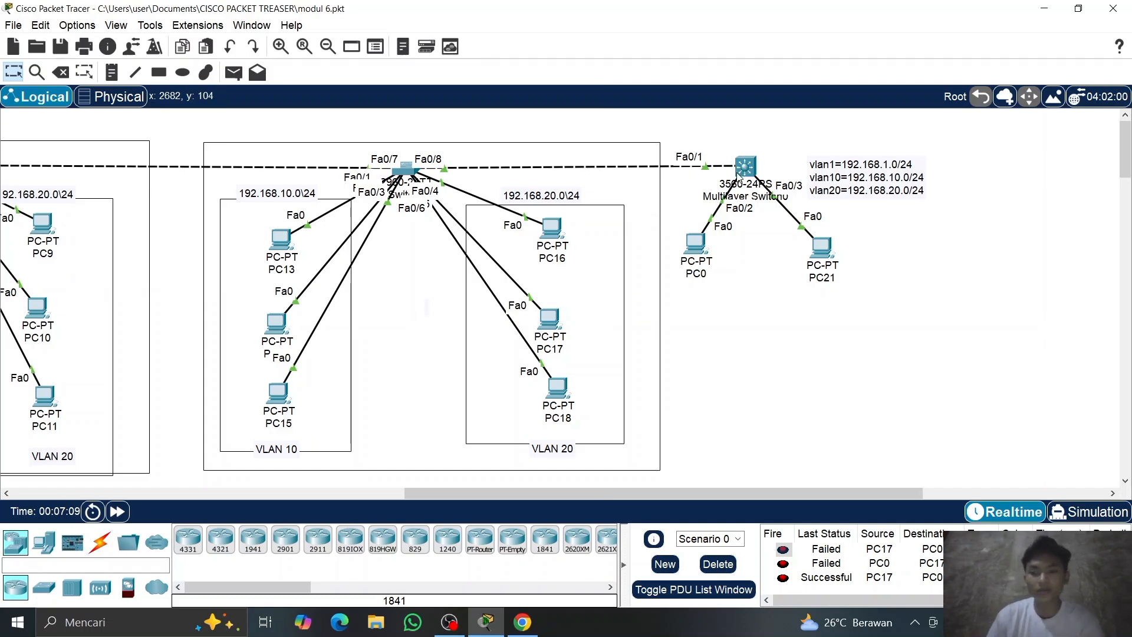
# - Open the Multilayer Switch0 command line and enter global configuration mode with en and conf t
pyautogui.click(752, 169)
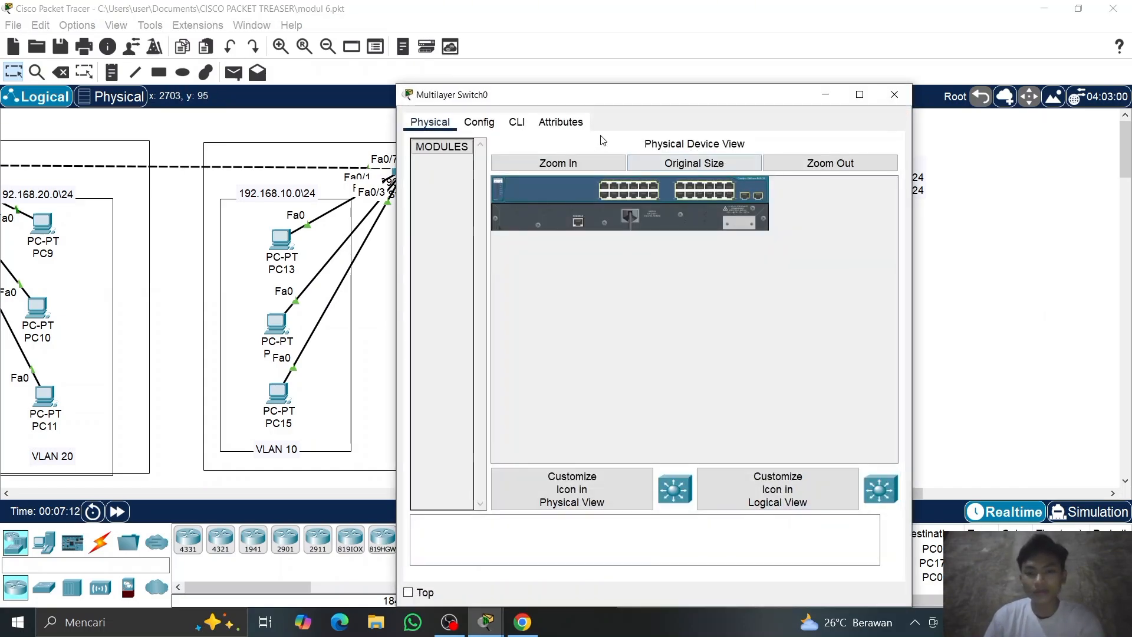
pyautogui.click(517, 121)
pyautogui.press('Return')
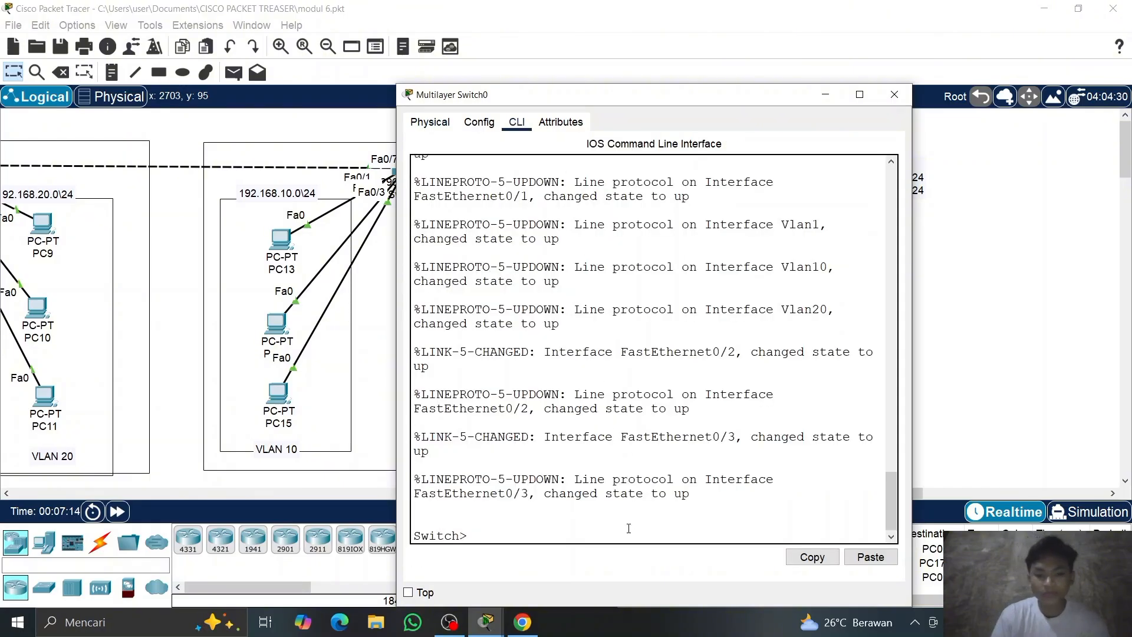
pyautogui.write('en')
pyautogui.press('Return')
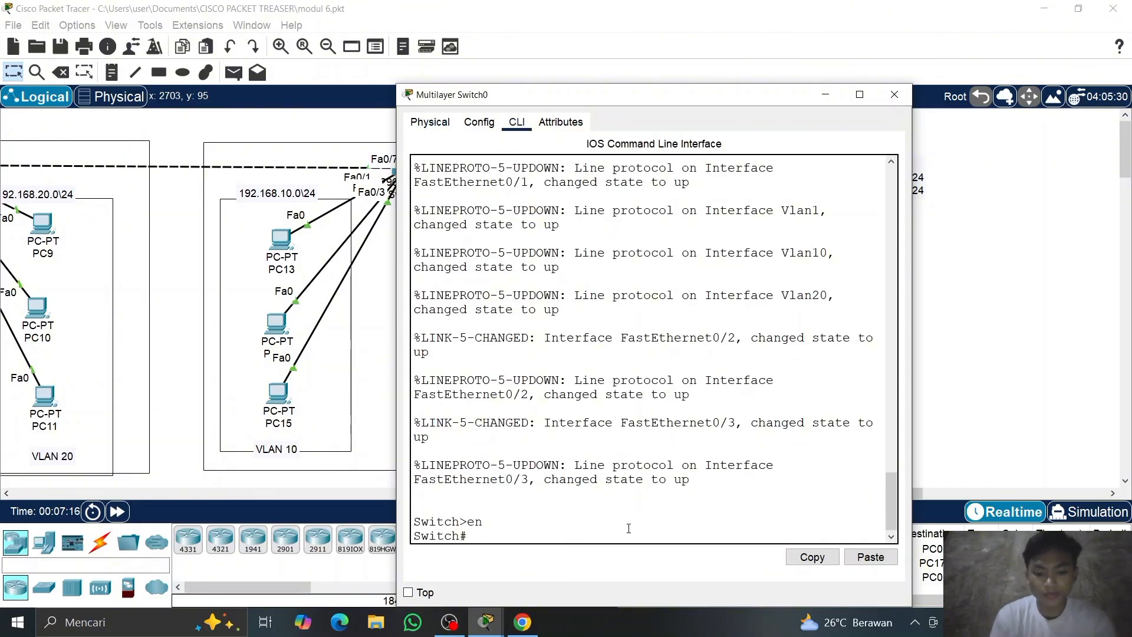
pyautogui.write('conf')
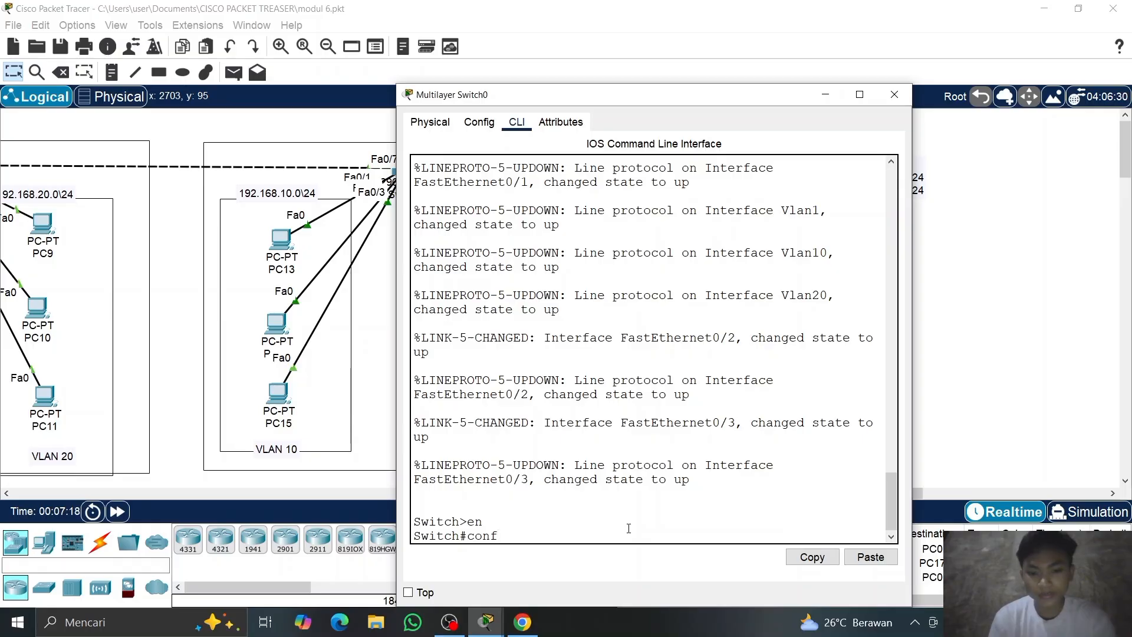
pyautogui.write(' t')
pyautogui.press('Return')
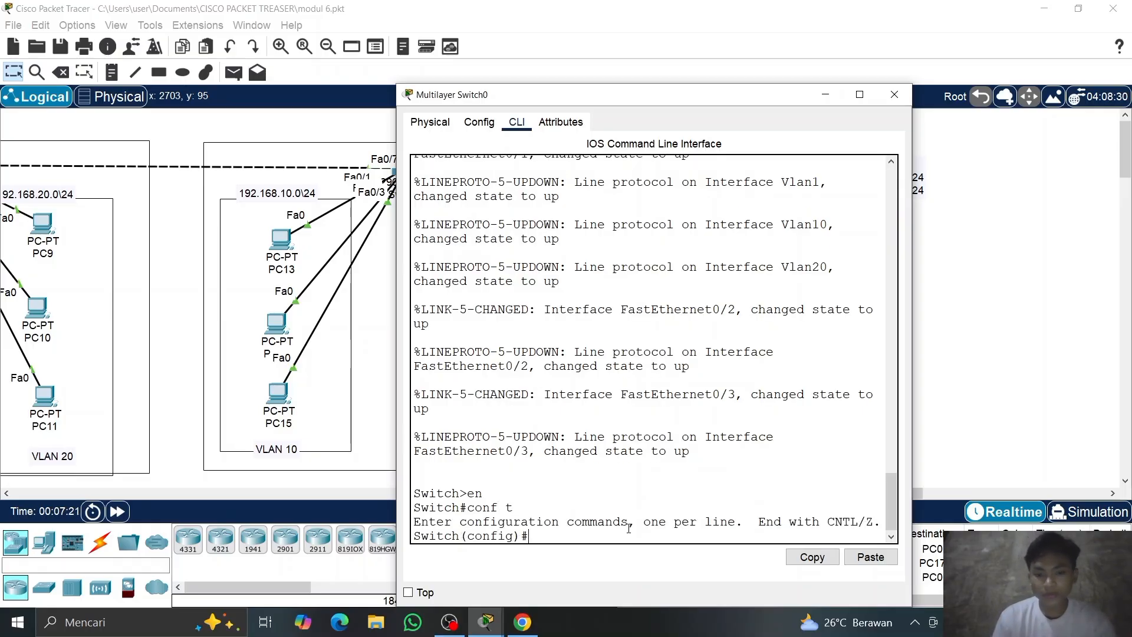
# - Create a DHCP pool named VLAN10 on the switch with ip dhcp pool VLAN10
pyautogui.write('ip ')
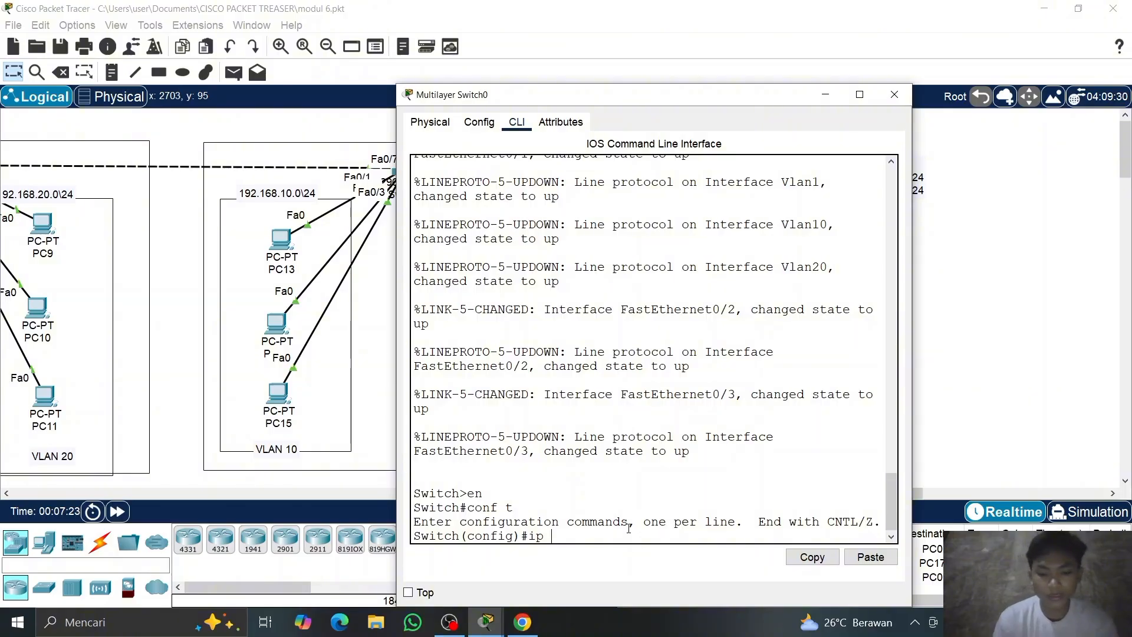
pyautogui.write('dhcp')
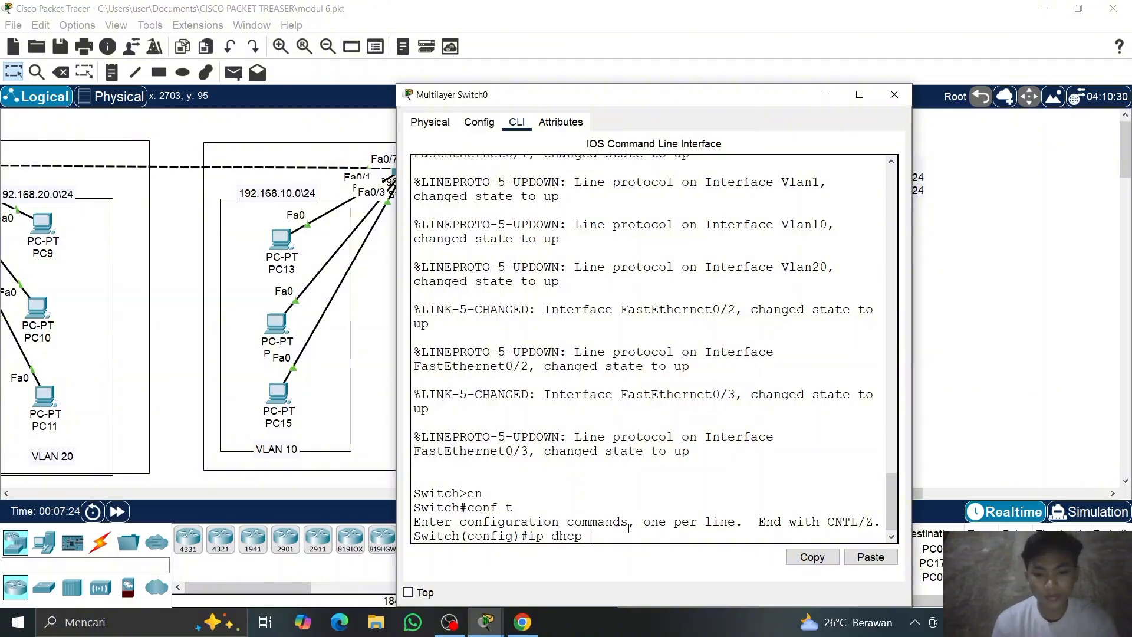
pyautogui.write(' pool')
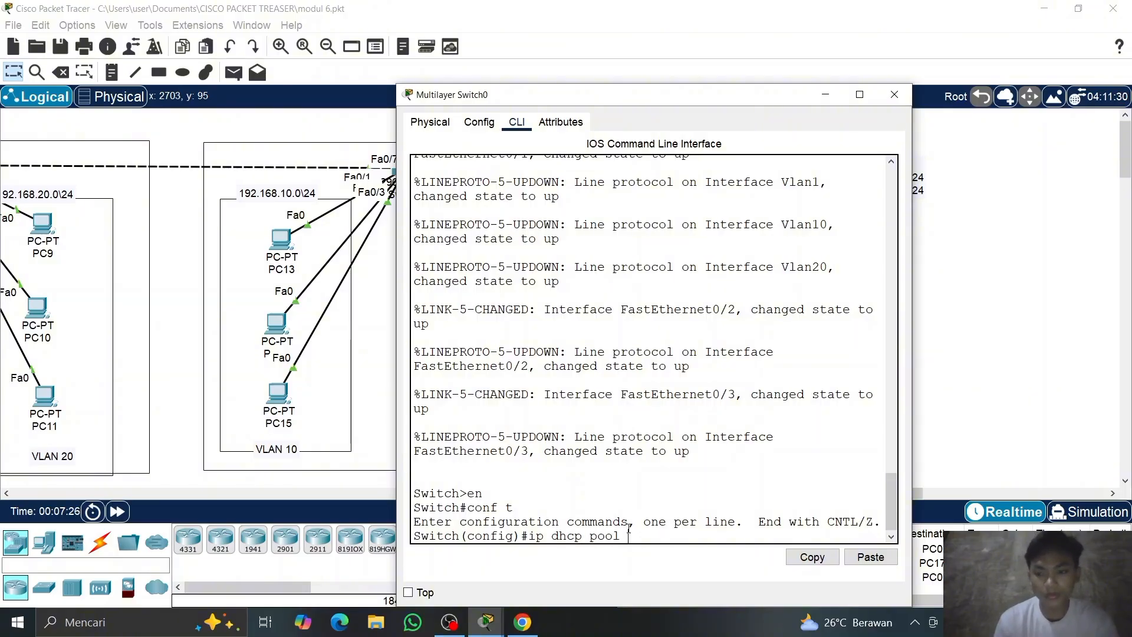
pyautogui.write(' V')
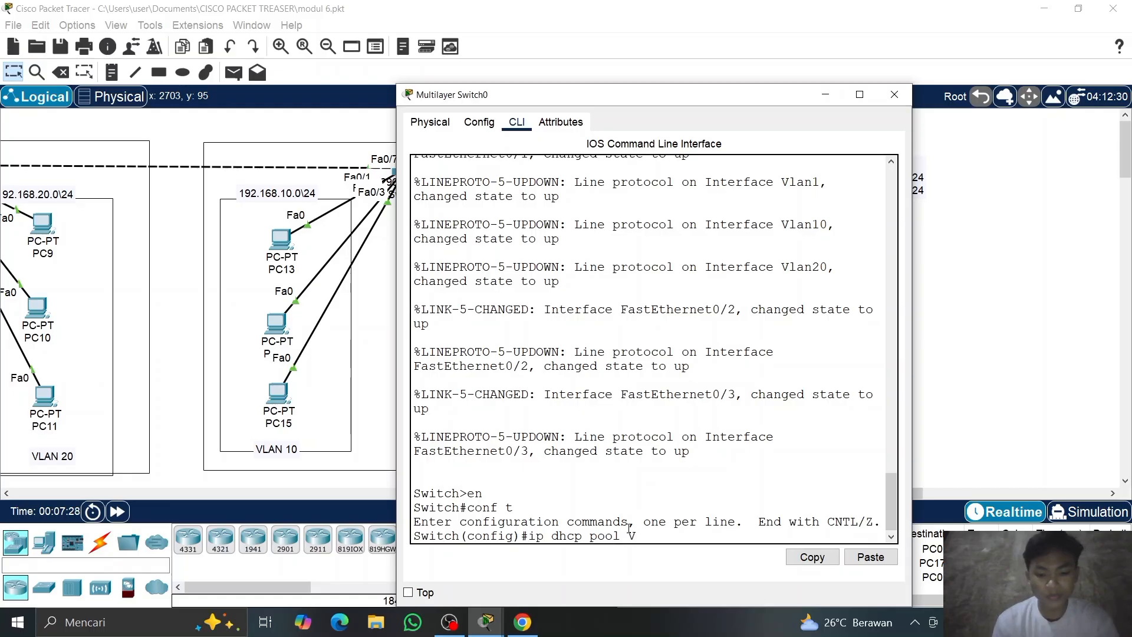
pyautogui.write('LAN10')
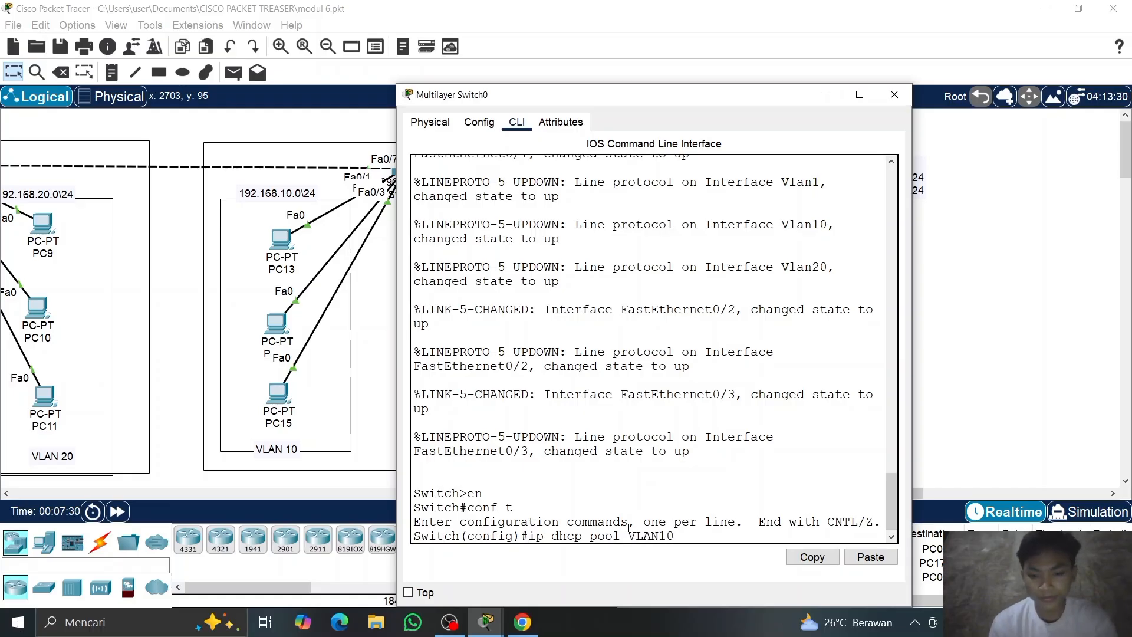
pyautogui.press('Return')
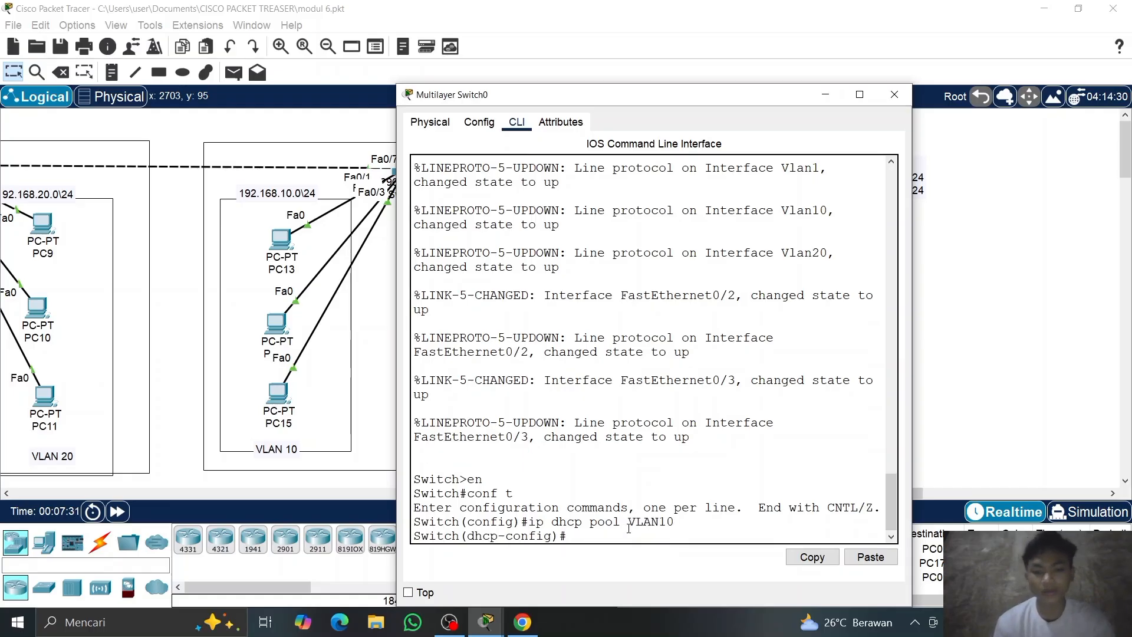
# - Set the VLAN10 pool's network to 192.168.10.0 with subnet mask 255.255.255.0
pyautogui.write('n')
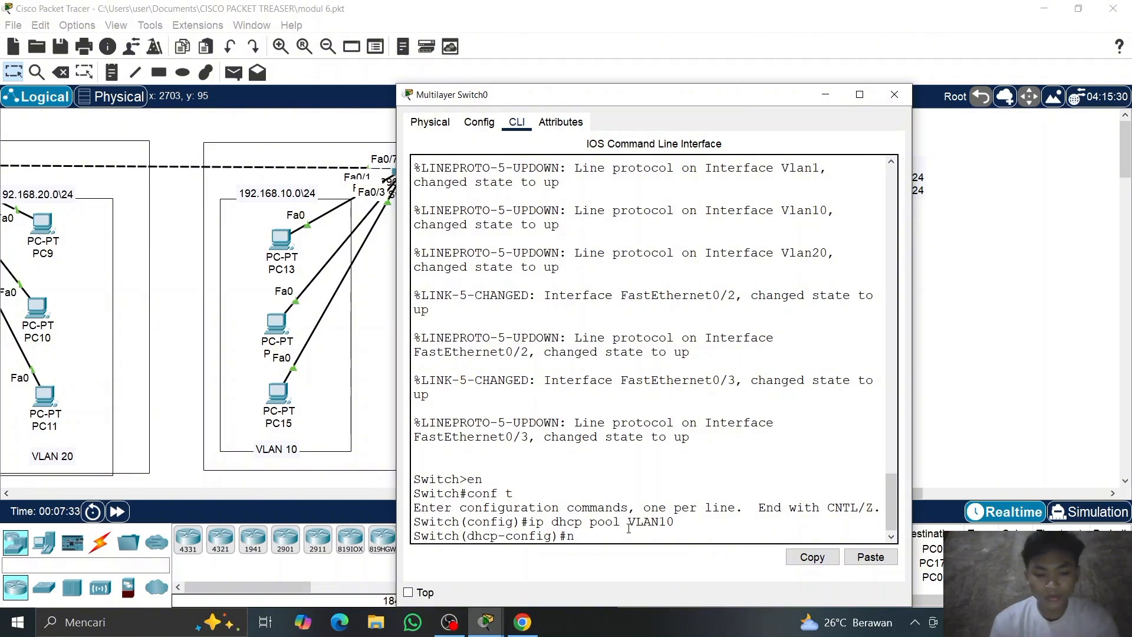
pyautogui.write('et')
pyautogui.press('Tab')
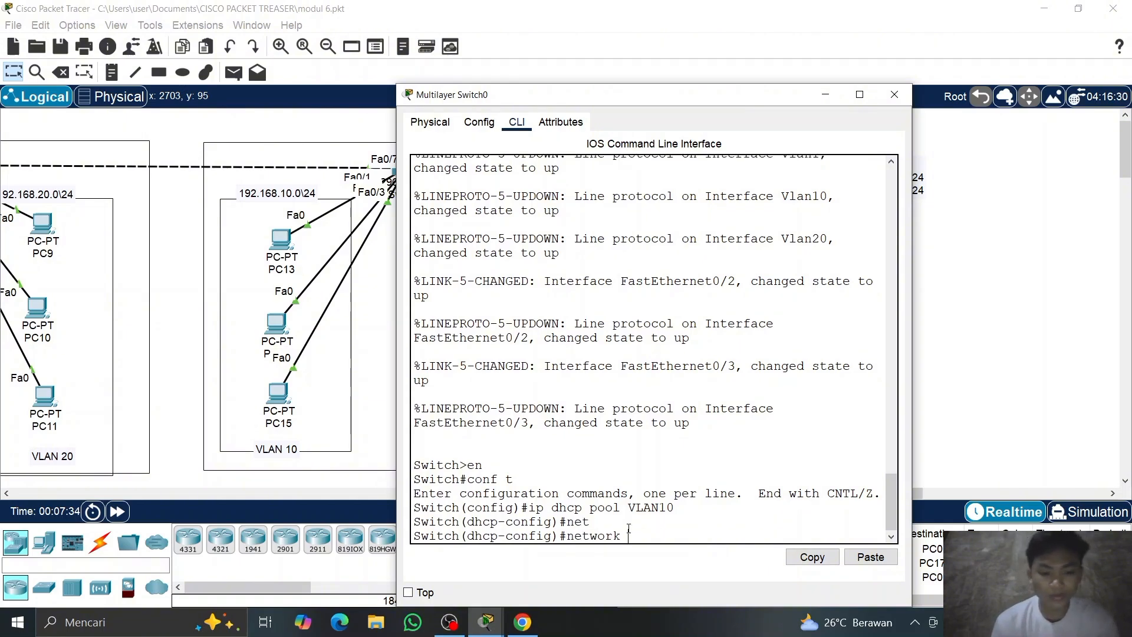
pyautogui.write('192.1')
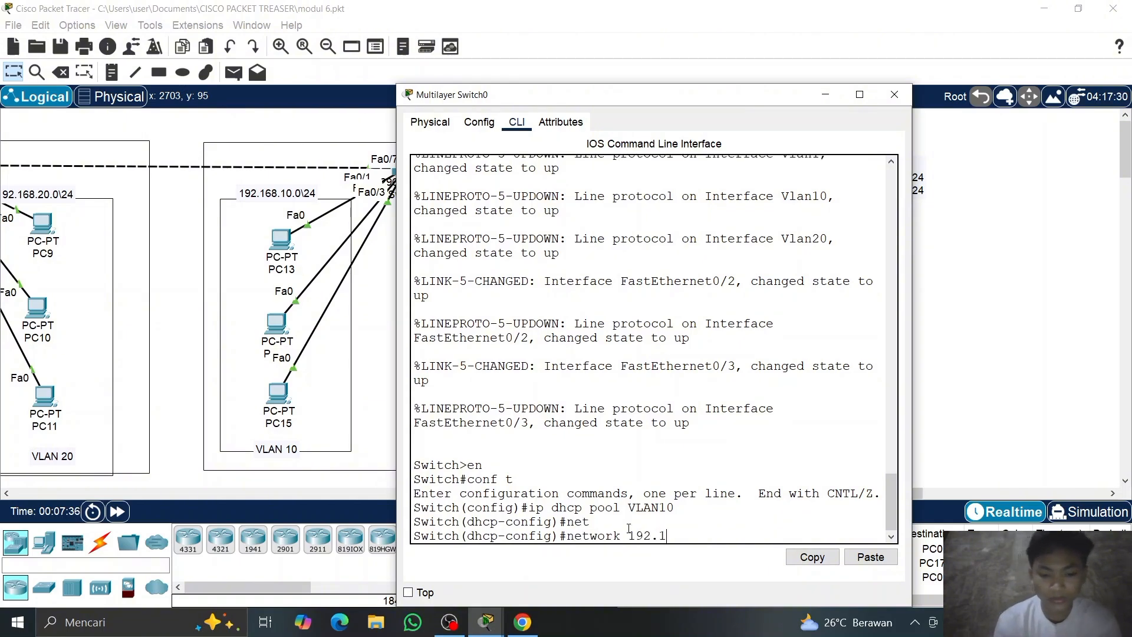
pyautogui.write('68.10.')
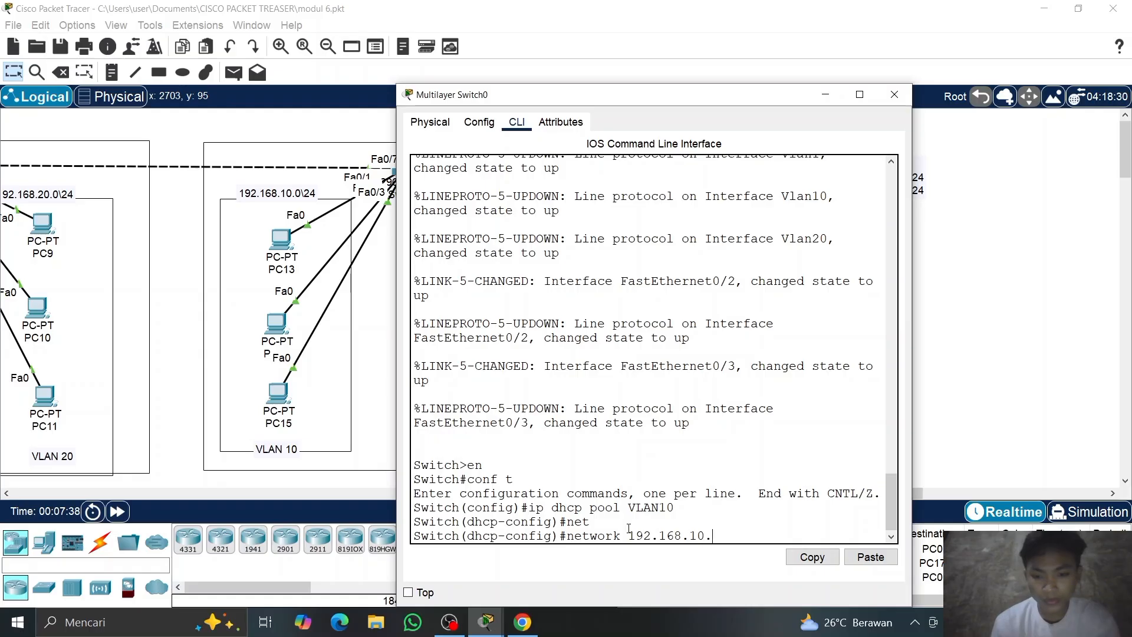
pyautogui.write('0 255')
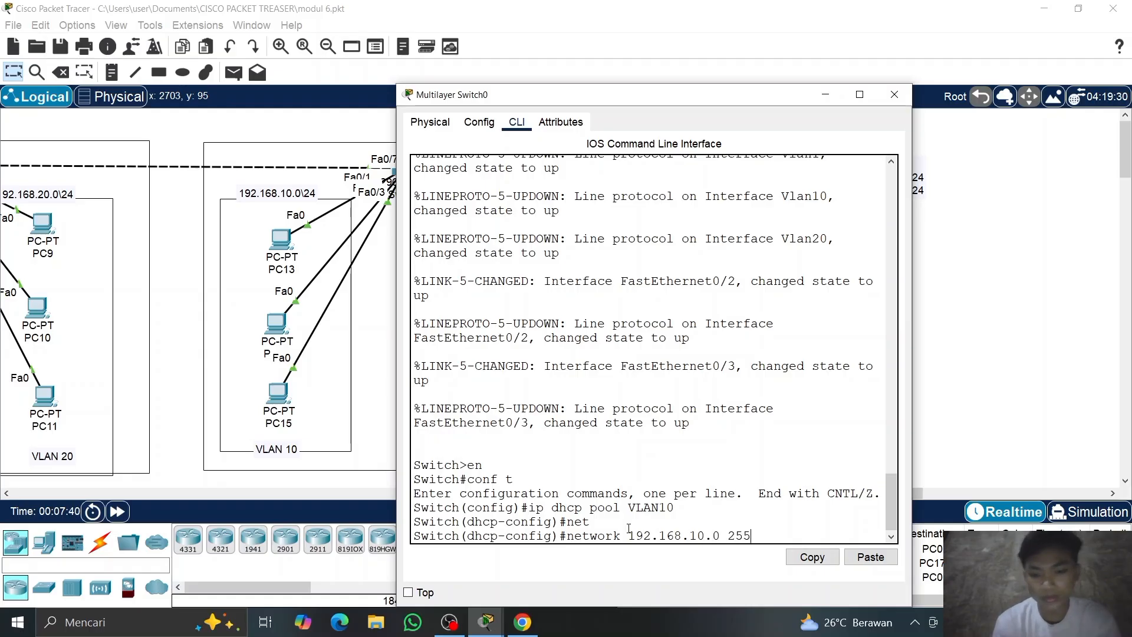
pyautogui.write('.255.')
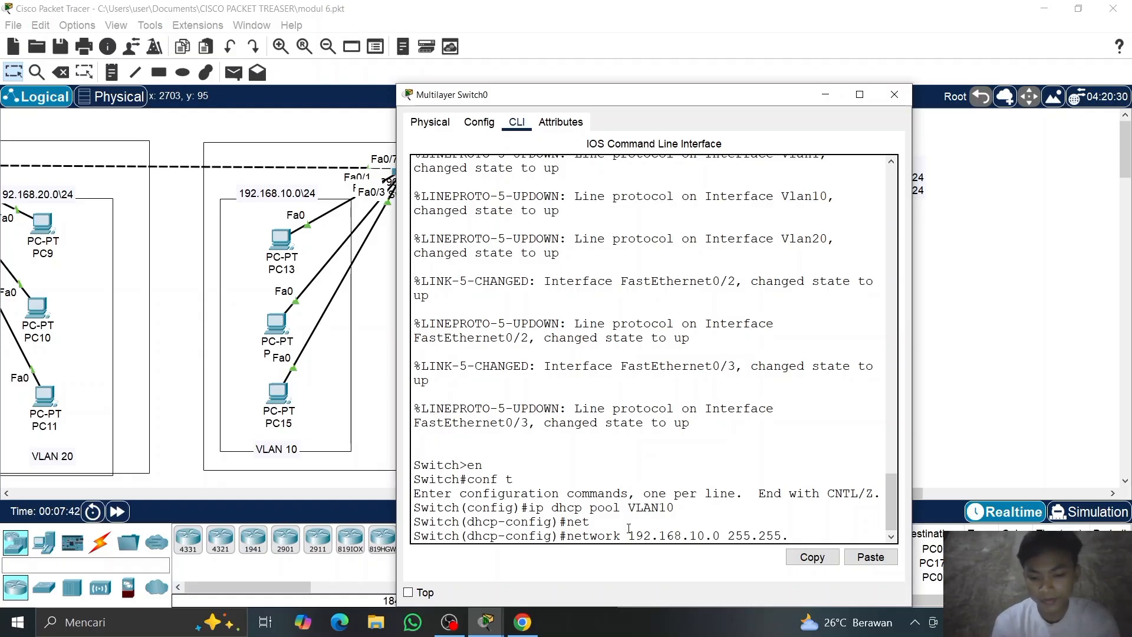
pyautogui.write('255.0')
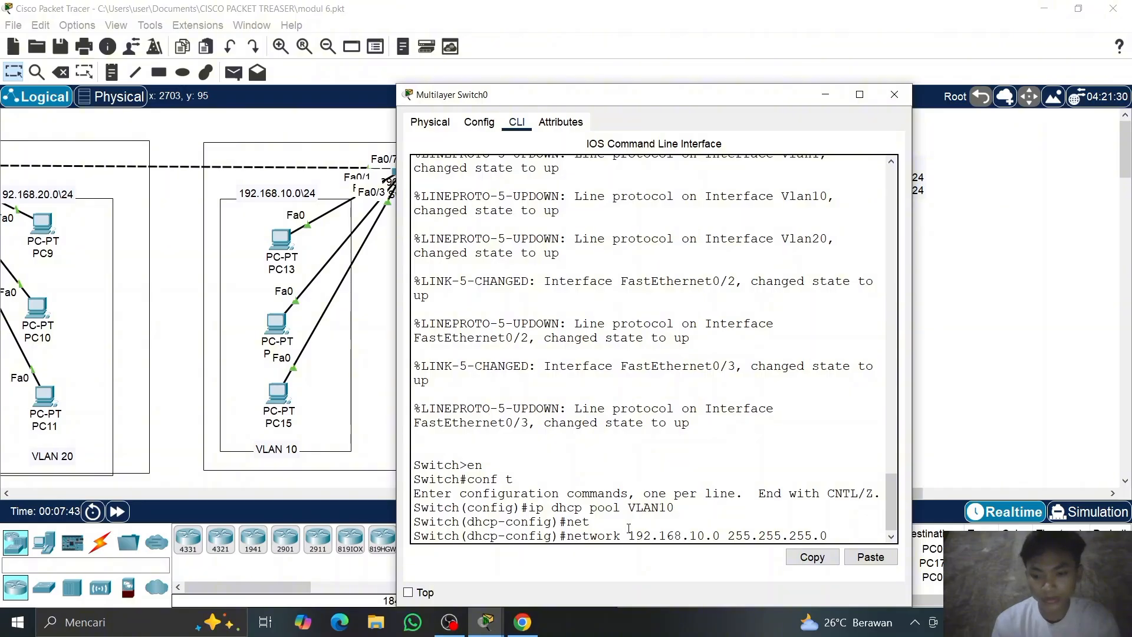
pyautogui.press('Return')
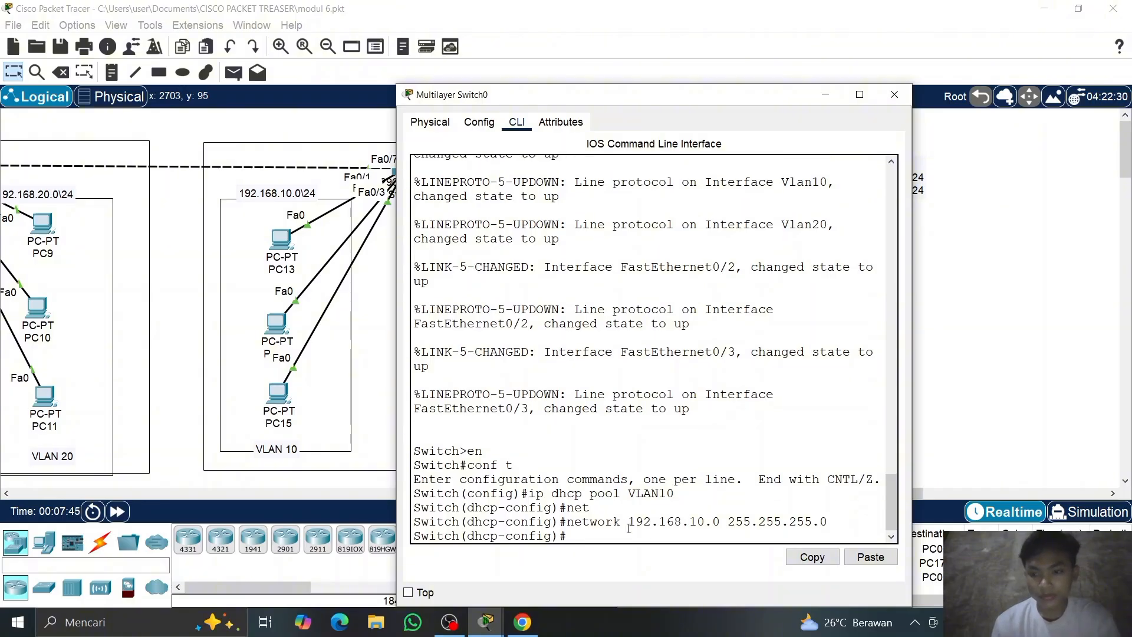
# - Set the VLAN10 pool's default router to 192.168.10.1
pyautogui.write('def')
pyautogui.press('Tab')
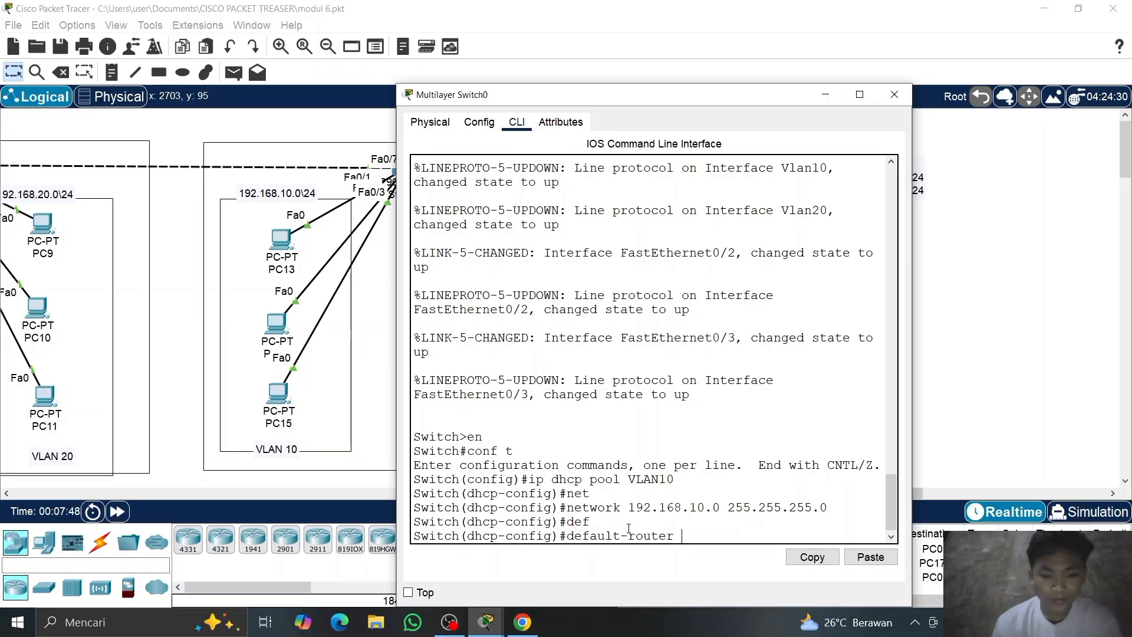
pyautogui.write('192.168')
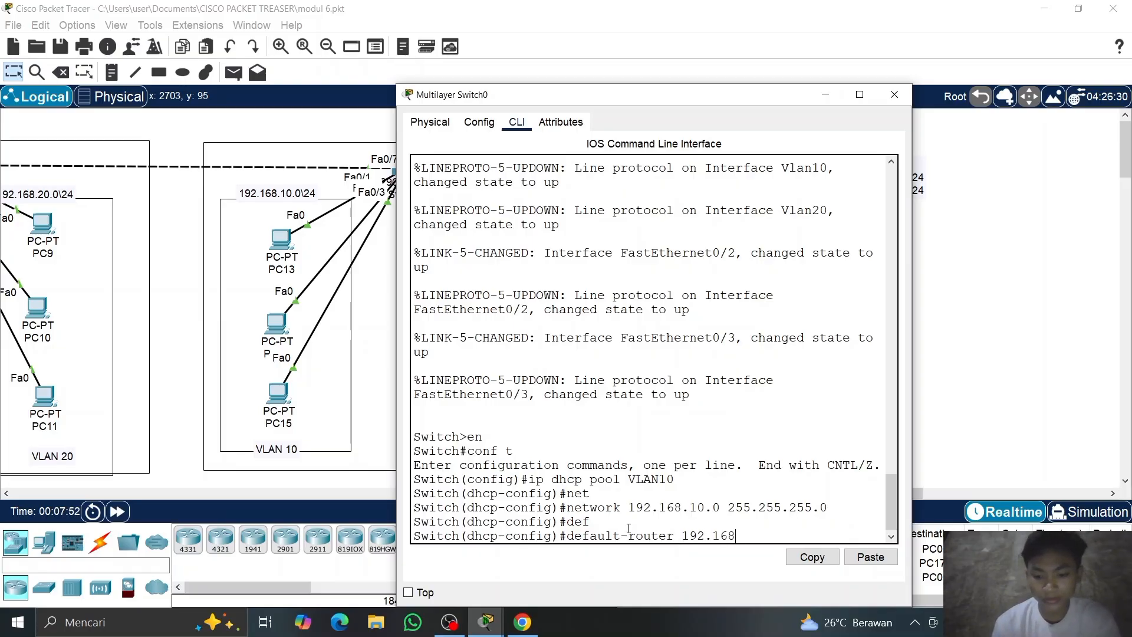
pyautogui.write('.20')
pyautogui.press('BackSpace')
pyautogui.press('BackSpace')
pyautogui.press('BackSpace')
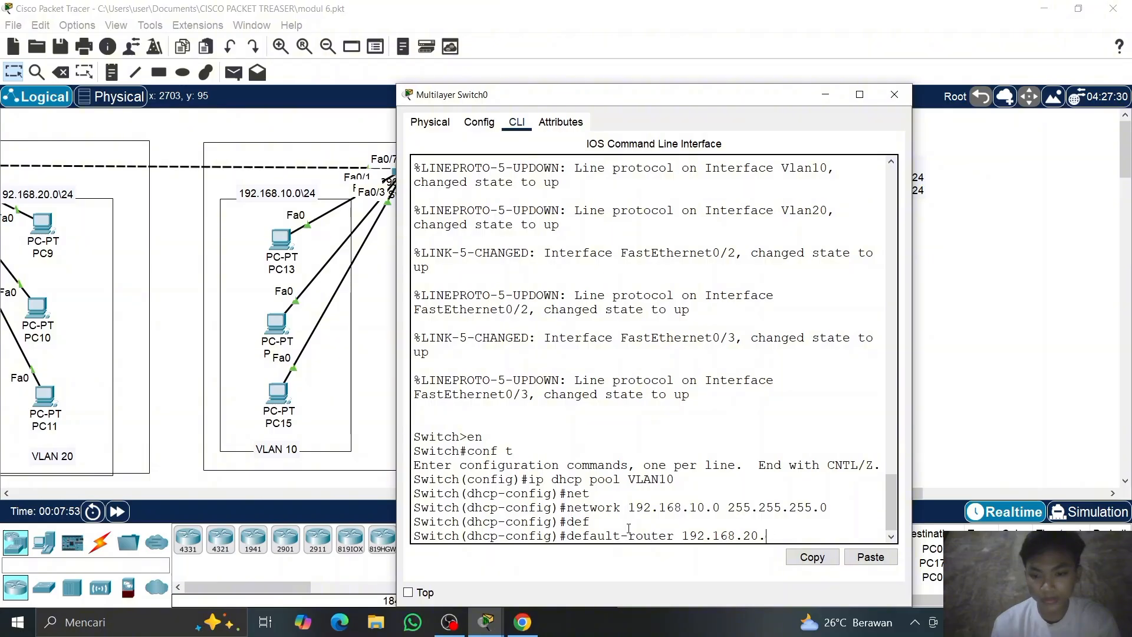
pyautogui.write('10.1')
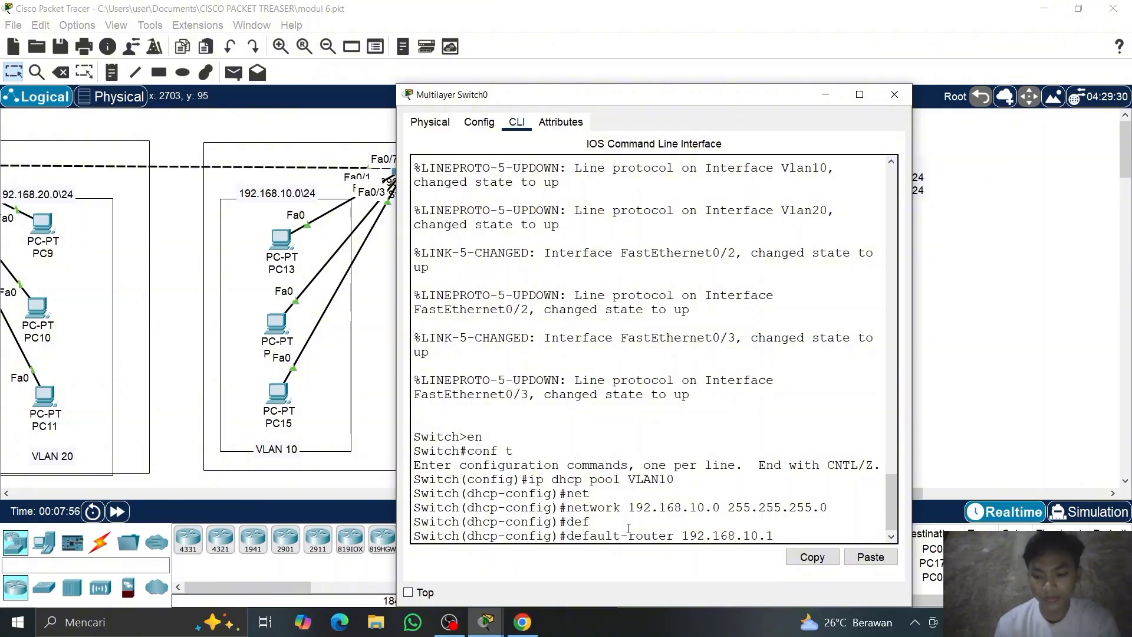
pyautogui.press('Return')
# - Set the VLAN10 pool's DNS server to 8.8.8.8
pyautogui.write('dhcp-config)#d')
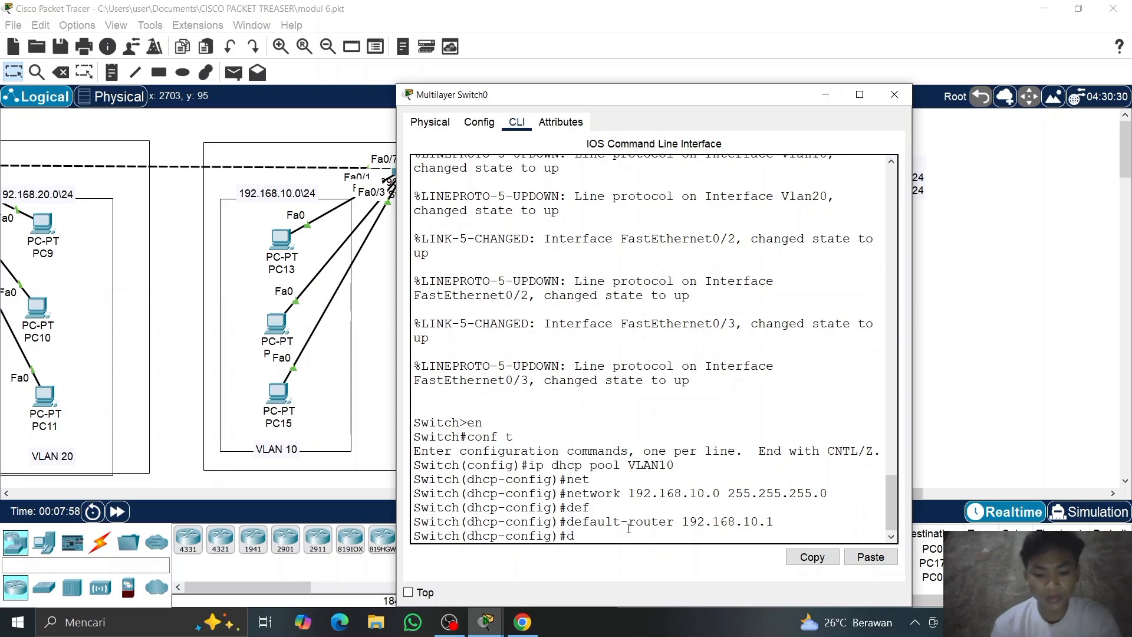
pyautogui.write('ns')
pyautogui.press('Tab')
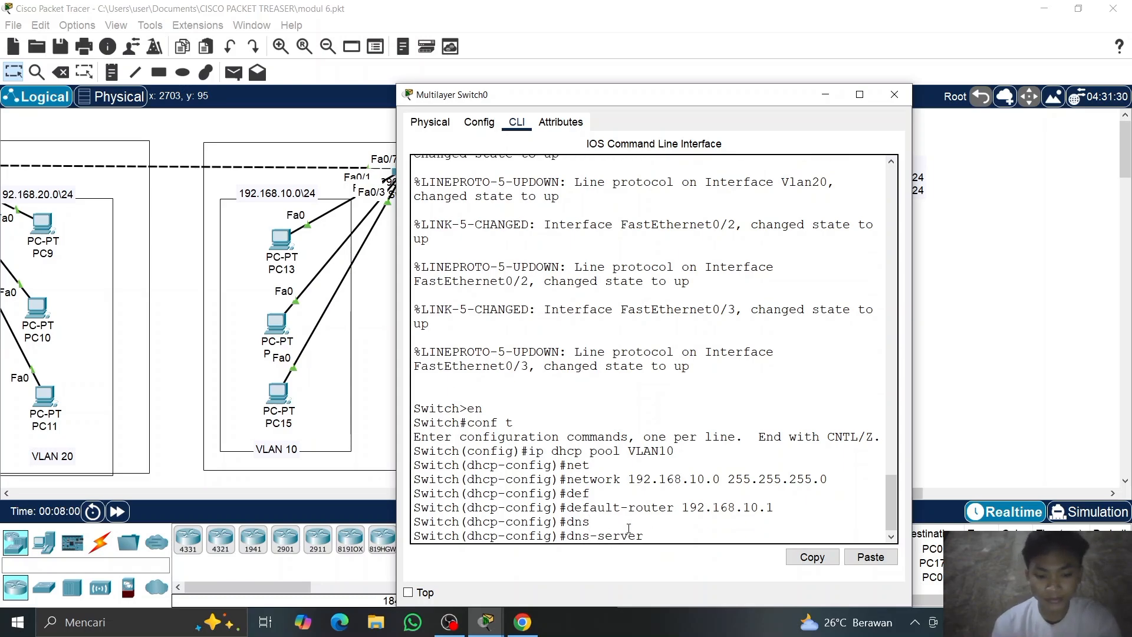
pyautogui.write('8.8.8.8')
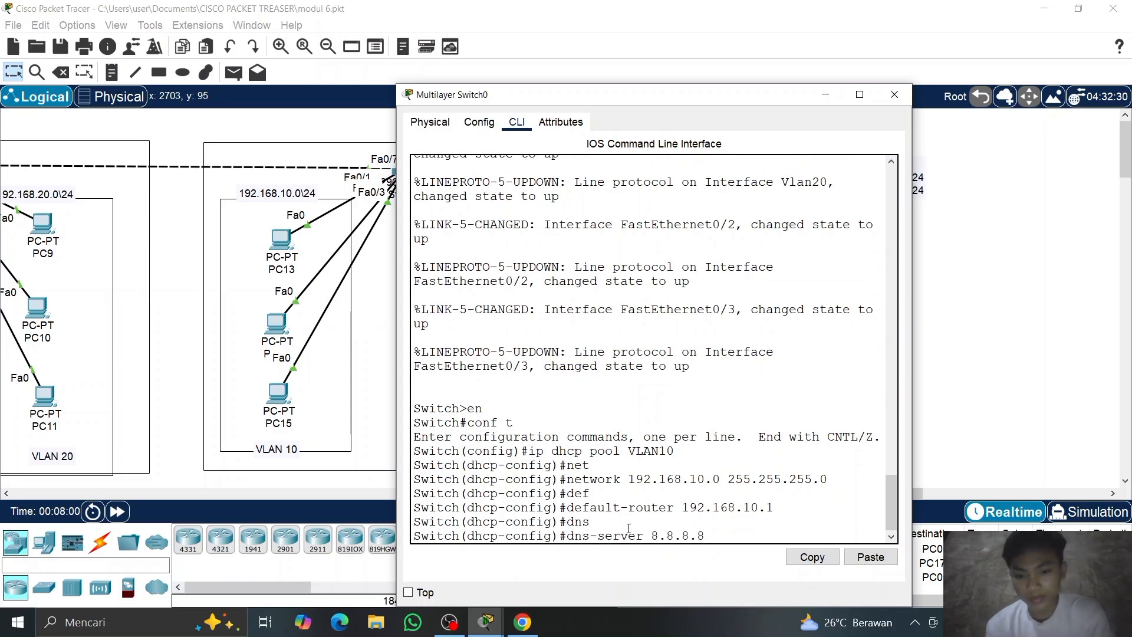
pyautogui.press('Return')
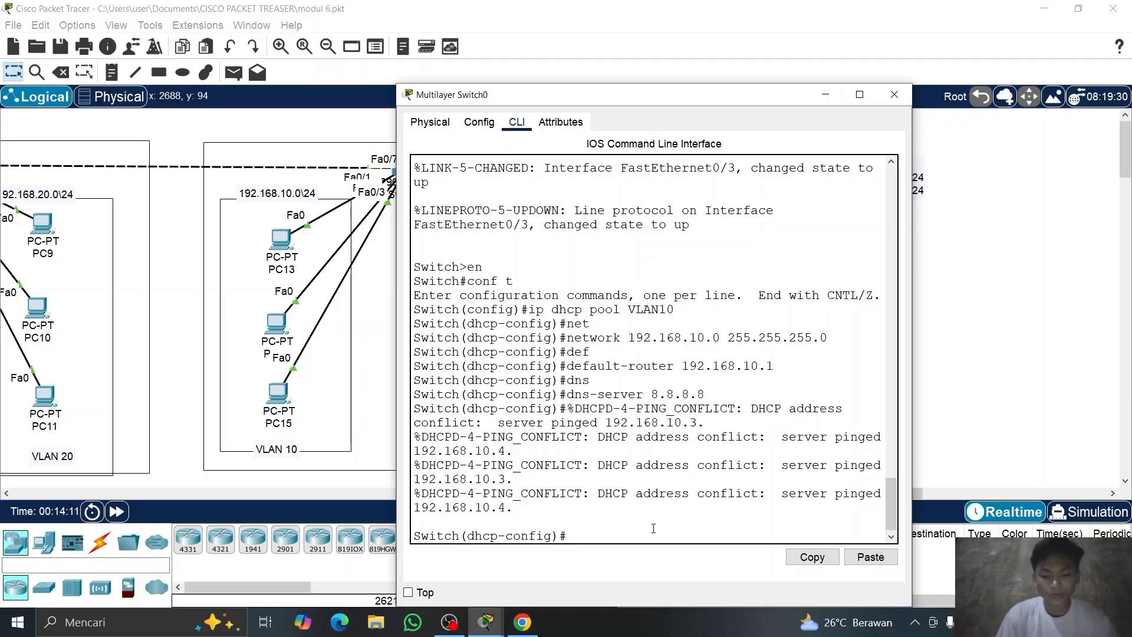
# - Create a second DHCP pool named VLAN20 on the switch with ip dhcp pool VLAN20
pyautogui.write('p')
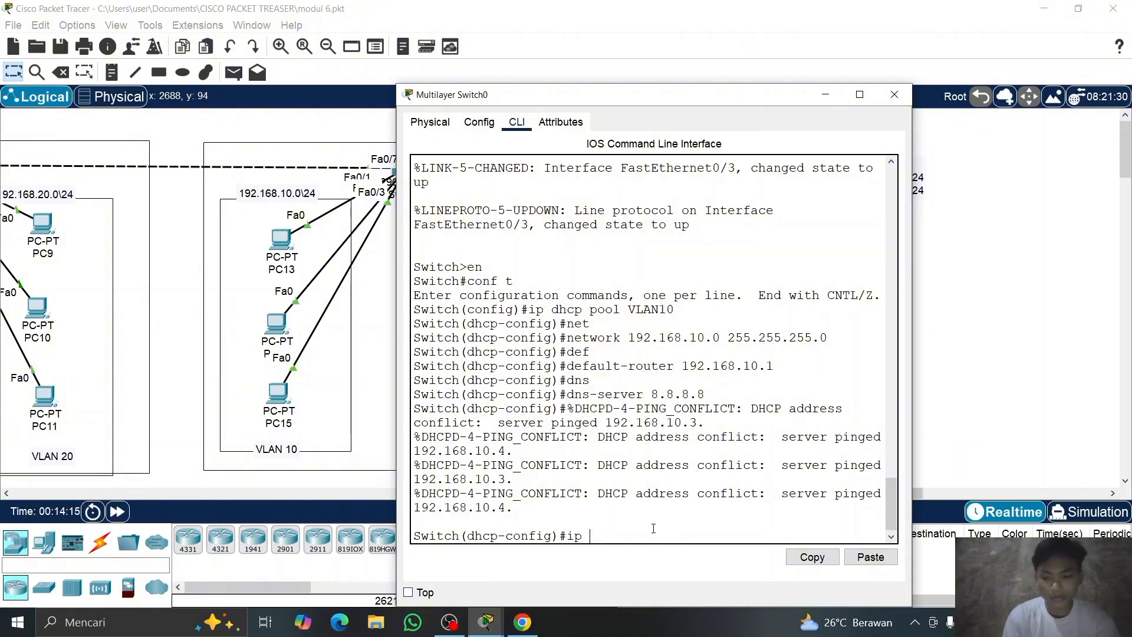
pyautogui.press('BackSpace')
pyautogui.press('BackSpace')
pyautogui.write('p dch')
pyautogui.press('BackSpace')
pyautogui.press('BackSpace')
pyautogui.write('hcp')
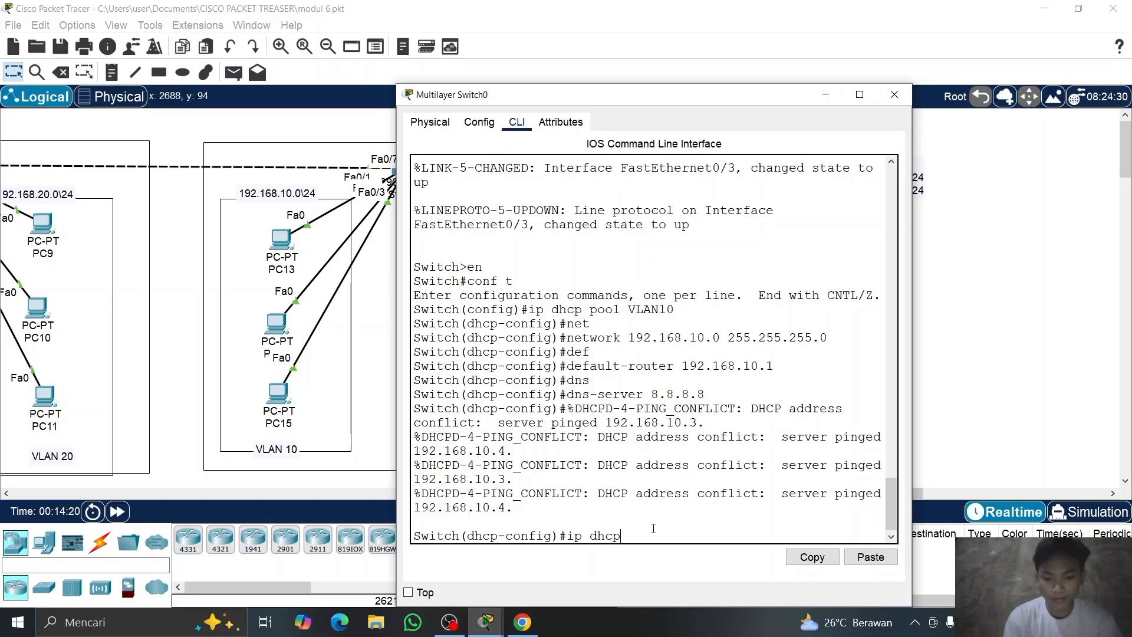
pyautogui.write(' pool')
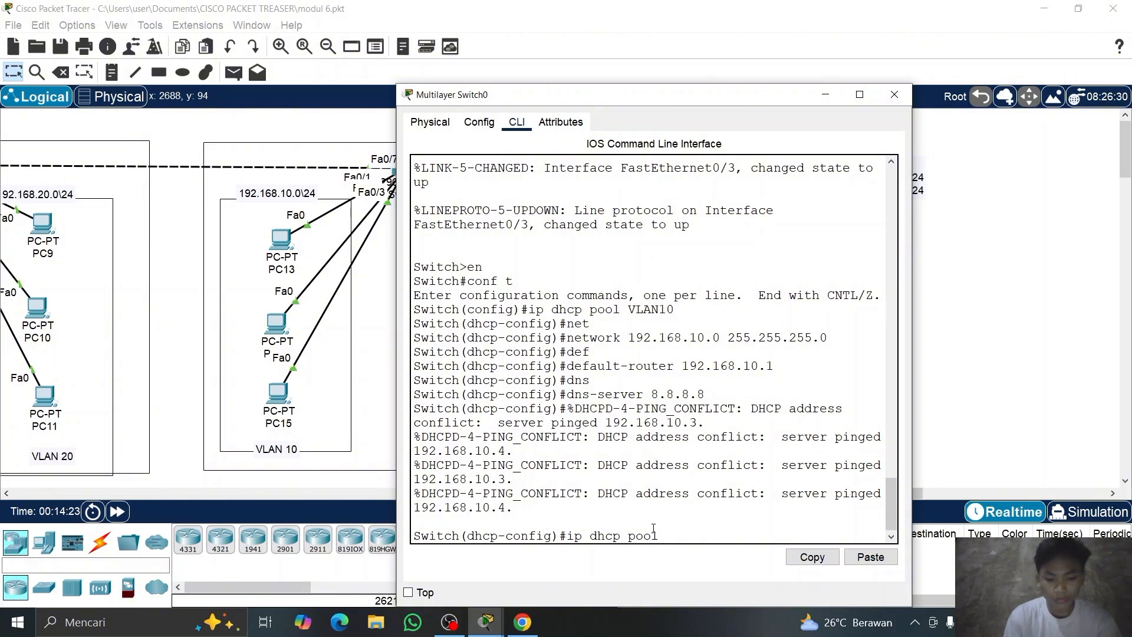
pyautogui.write(' VLAN2')
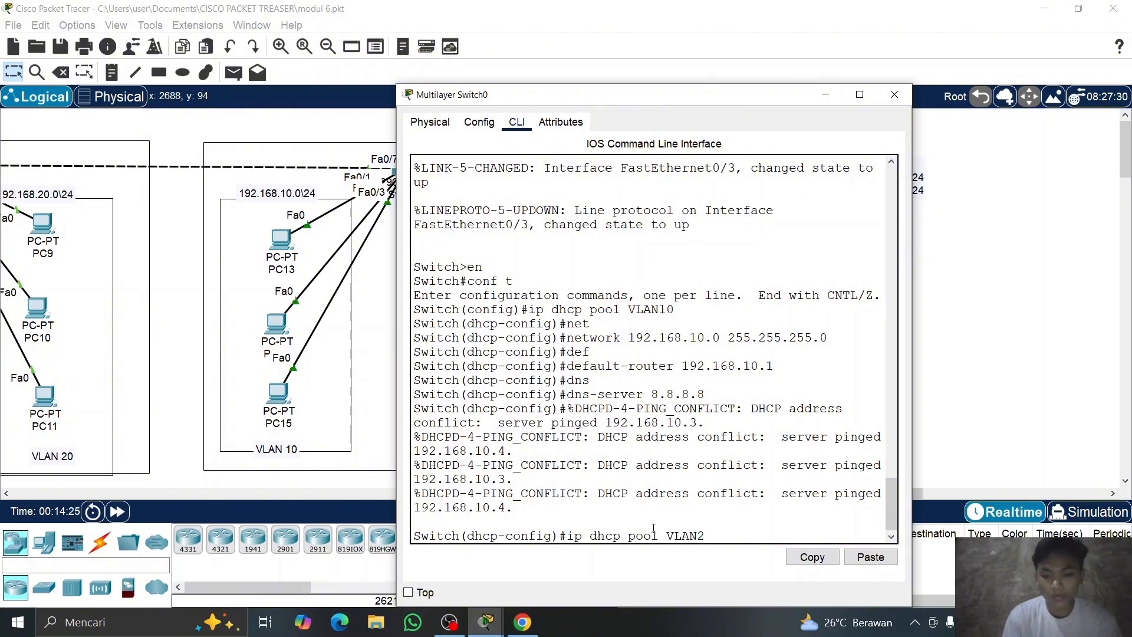
pyautogui.write('0')
pyautogui.press('Return')
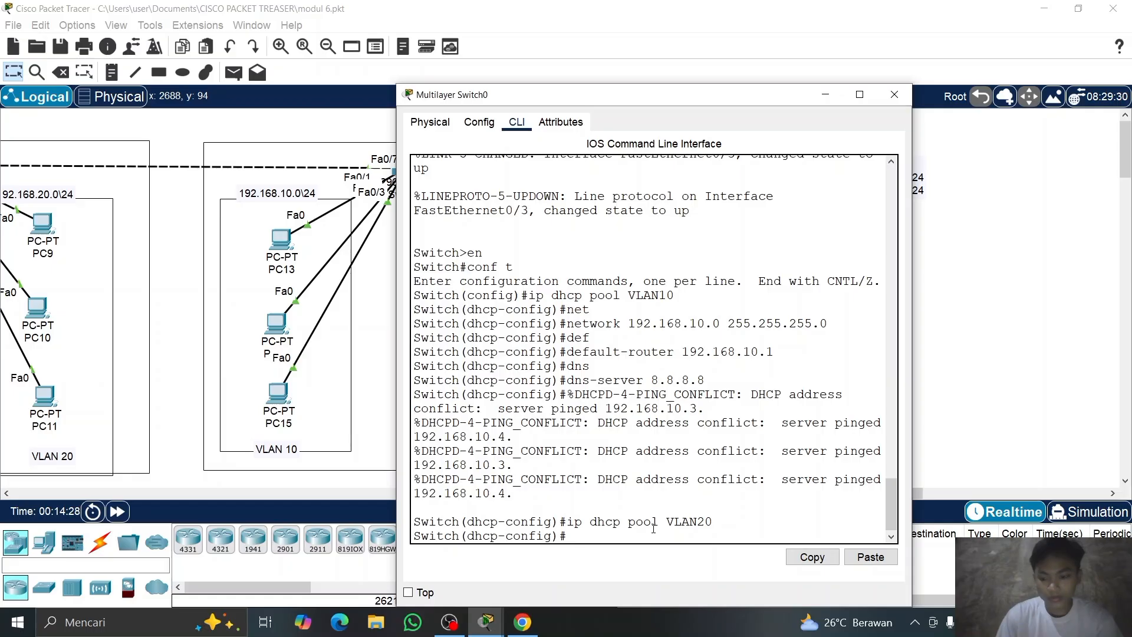
# - Set the VLAN20 pool's network to 192.168.20.0 with subnet mask 255.255.255.0, adapting the earlier network command
pyautogui.press('Up')
pyautogui.press('Up')
pyautogui.press('Up')
pyautogui.press('Up')
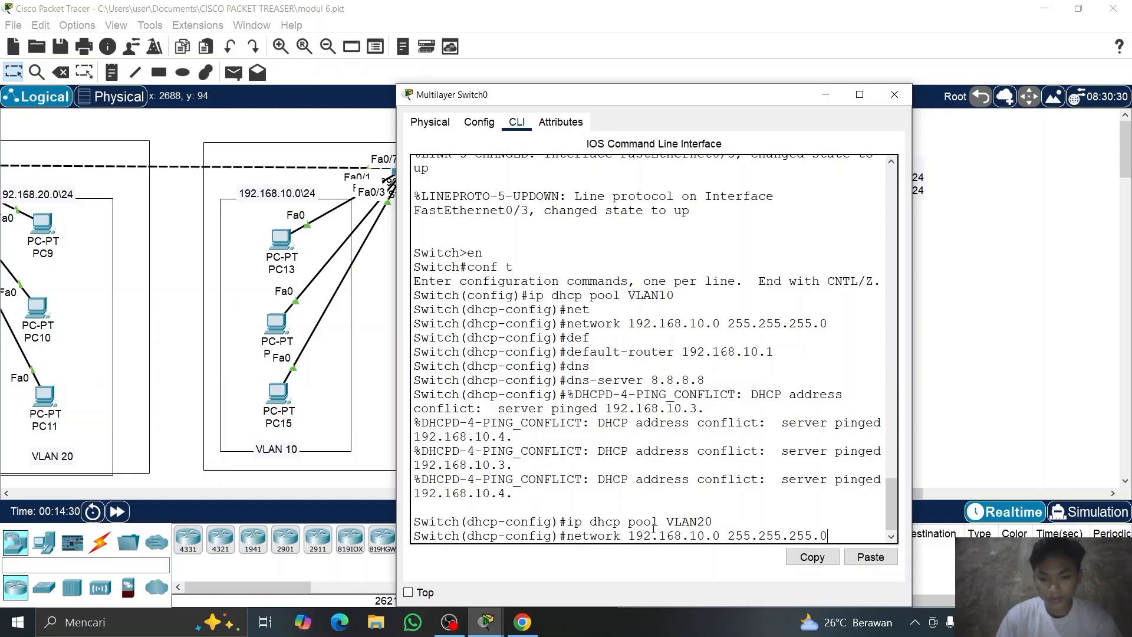
pyautogui.press('Left')
pyautogui.press('Left')
pyautogui.press('Left')
pyautogui.press('Left')
pyautogui.press('Left')
pyautogui.press('Left')
pyautogui.press('Left')
pyautogui.press('Left')
pyautogui.press('Left')
pyautogui.press('Left')
pyautogui.press('Left')
pyautogui.press('BackSpace')
pyautogui.press('BackSpace')
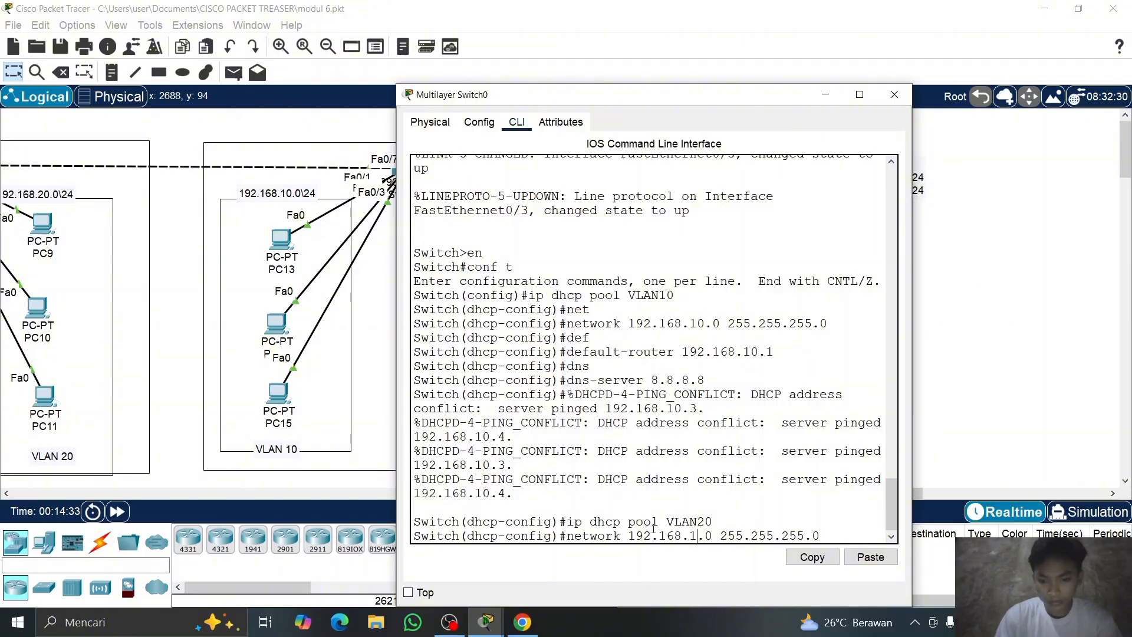
pyautogui.write('20')
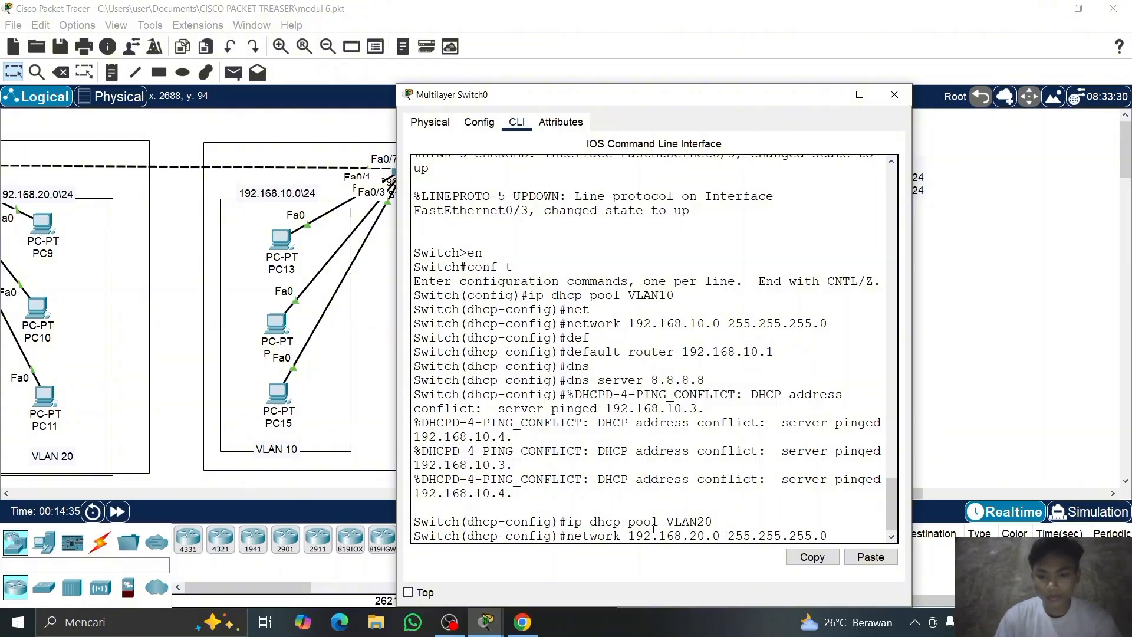
pyautogui.press('Return')
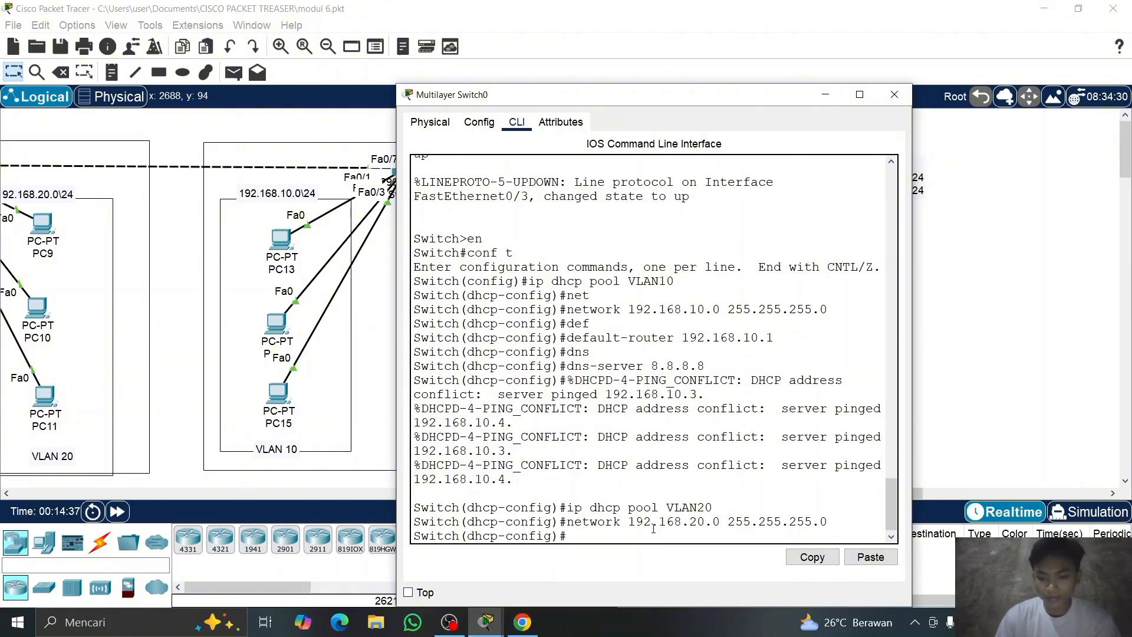
# - Set the VLAN20 pool's default router to 192.168.20.1 by adapting the earlier default-router command
pyautogui.press('Up')
pyautogui.press('Up')
pyautogui.press('Up')
pyautogui.press('Up')
pyautogui.press('Up')
pyautogui.press('Up')
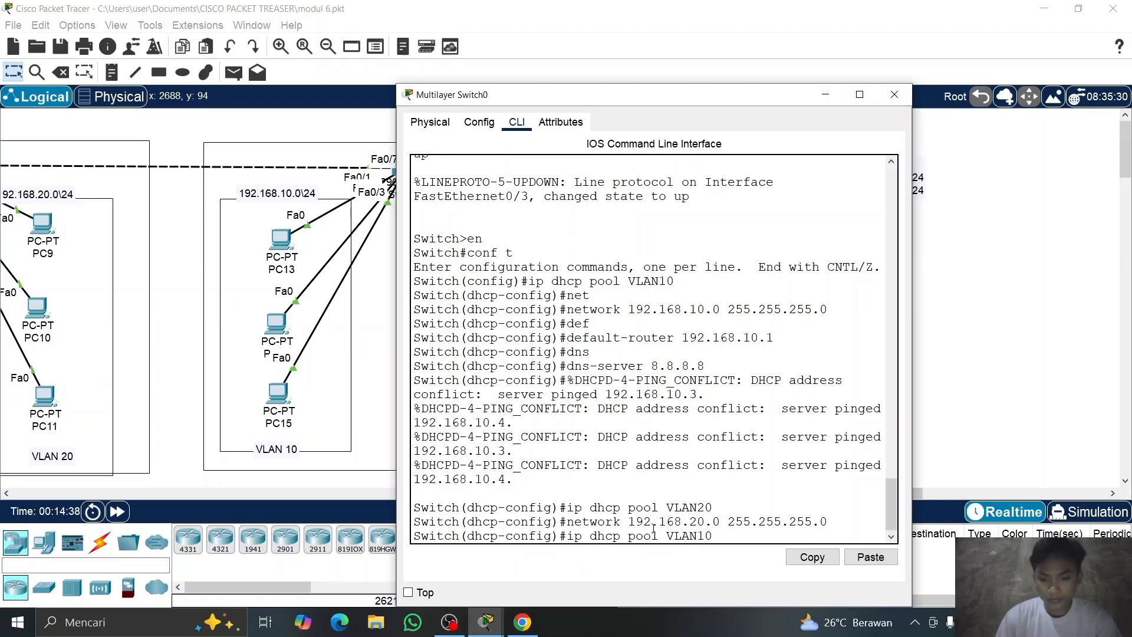
pyautogui.press('Down')
pyautogui.press('Down')
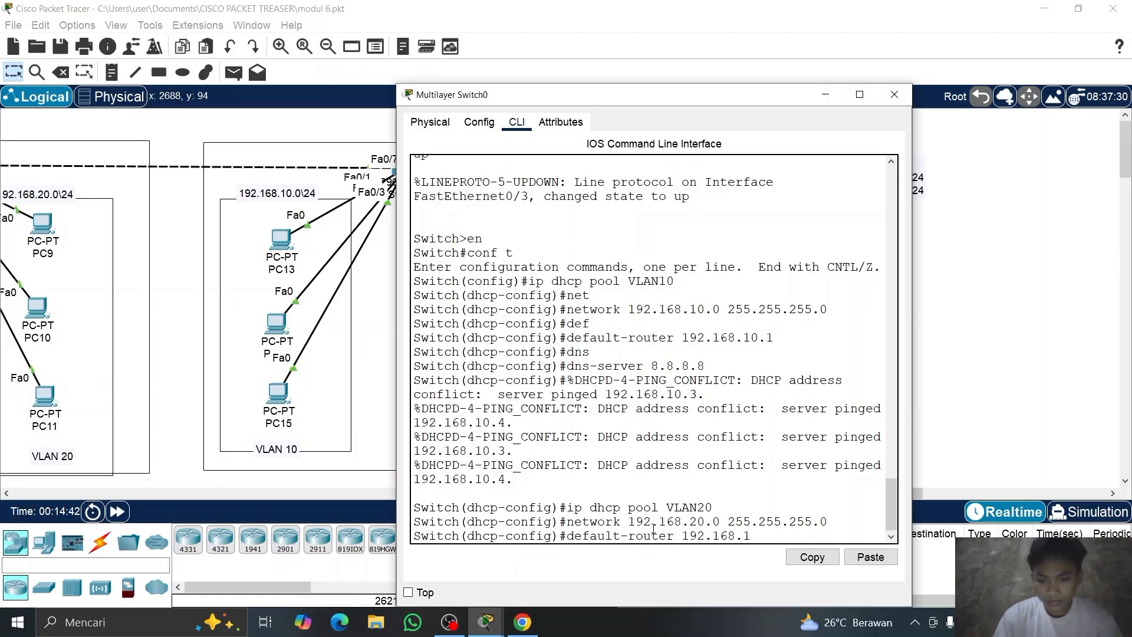
pyautogui.press('BackSpace')
pyautogui.press('BackSpace')
pyautogui.press('BackSpace')
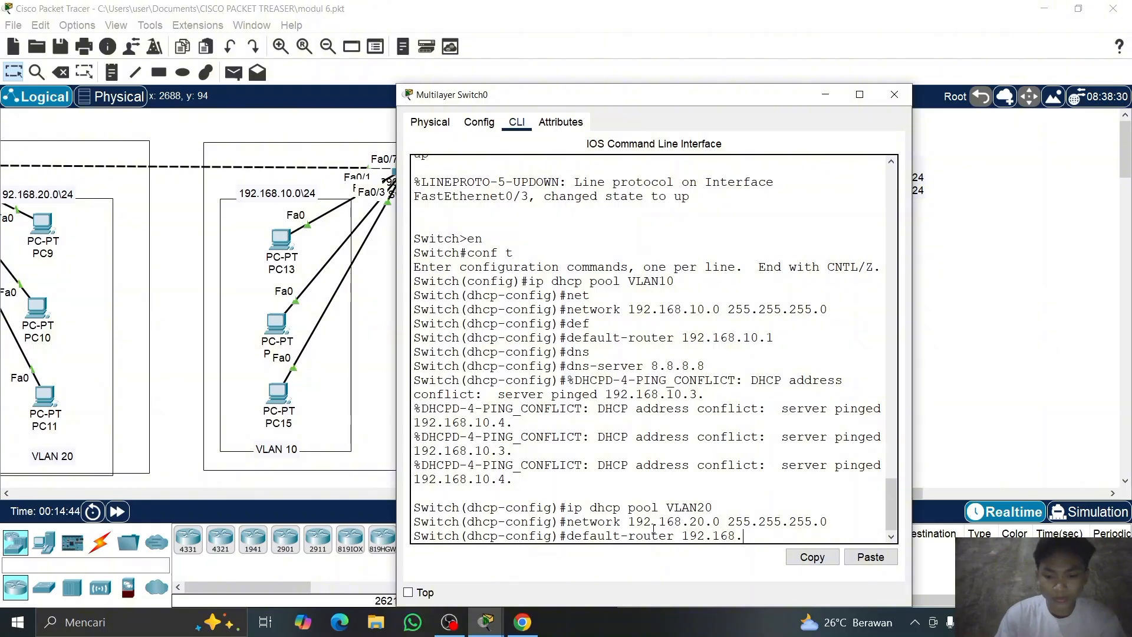
pyautogui.write('20.1')
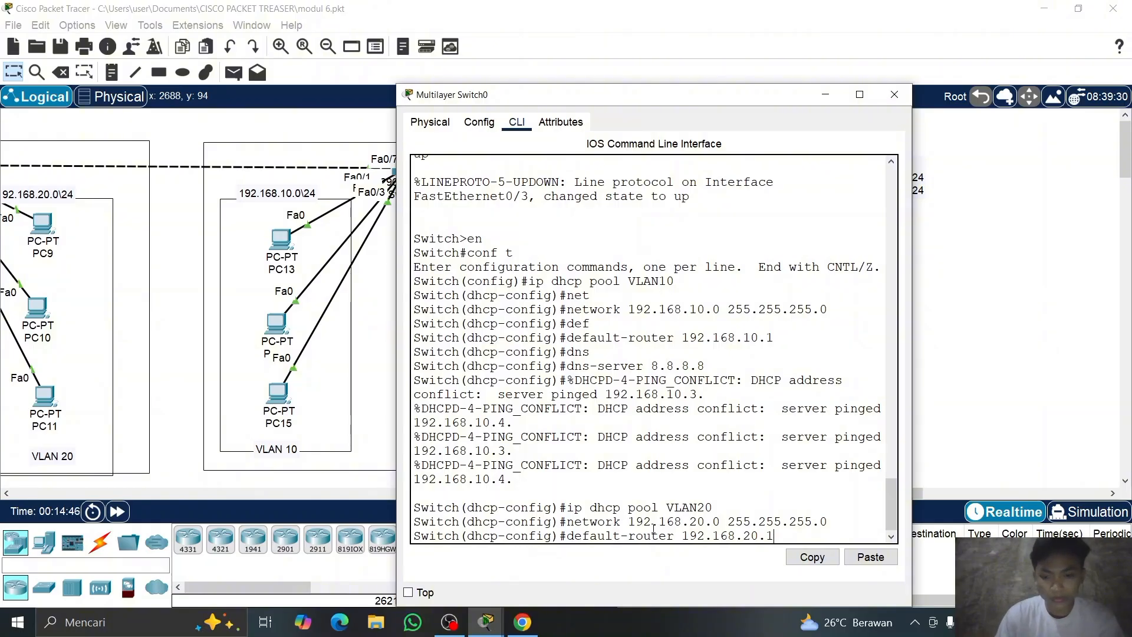
pyautogui.press('Return')
# - Set the VLAN20 pool's DNS server to 8.8.8.8 and exit to global configuration mode
pyautogui.press('Up')
pyautogui.press('Up')
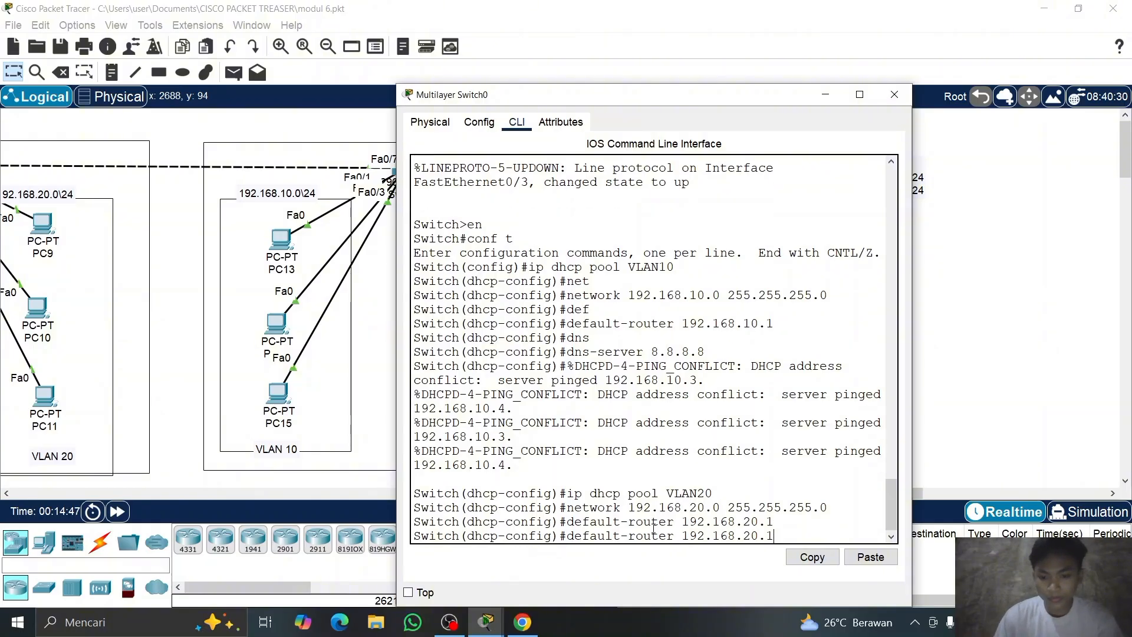
pyautogui.press('Up')
pyautogui.press('Up')
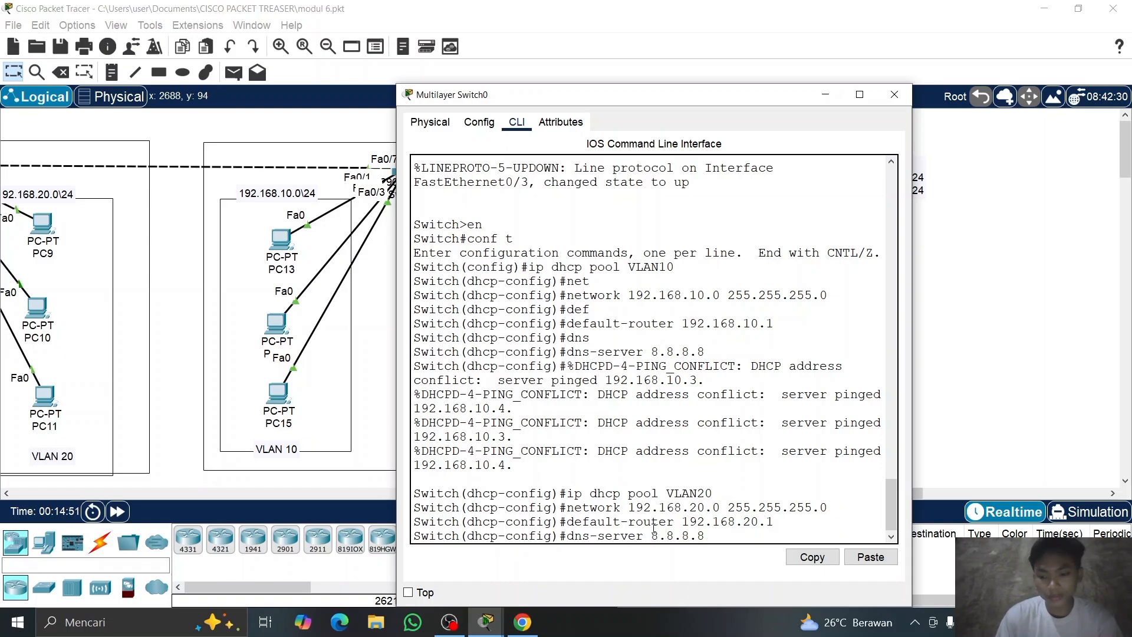
pyautogui.press('Return')
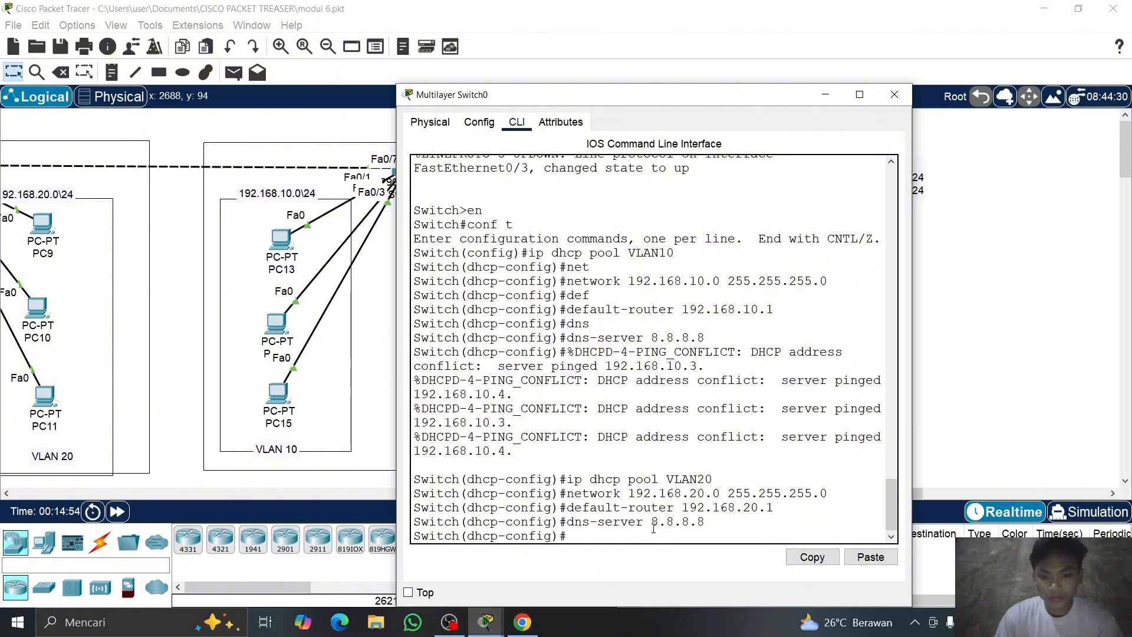
pyautogui.write('e')
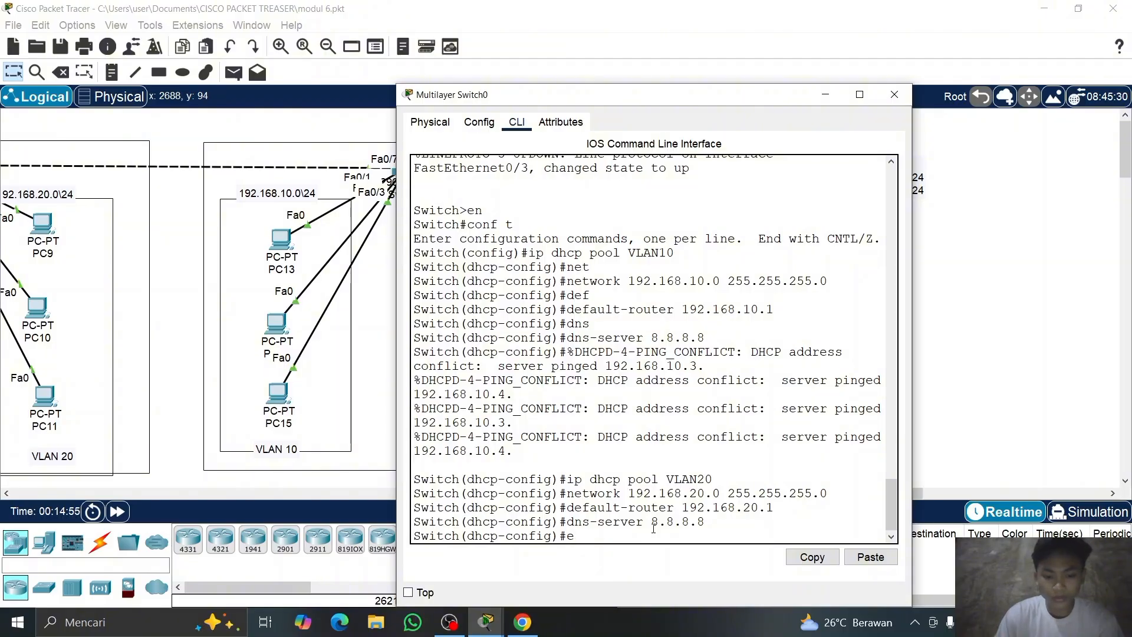
pyautogui.write('xit')
pyautogui.press('Return')
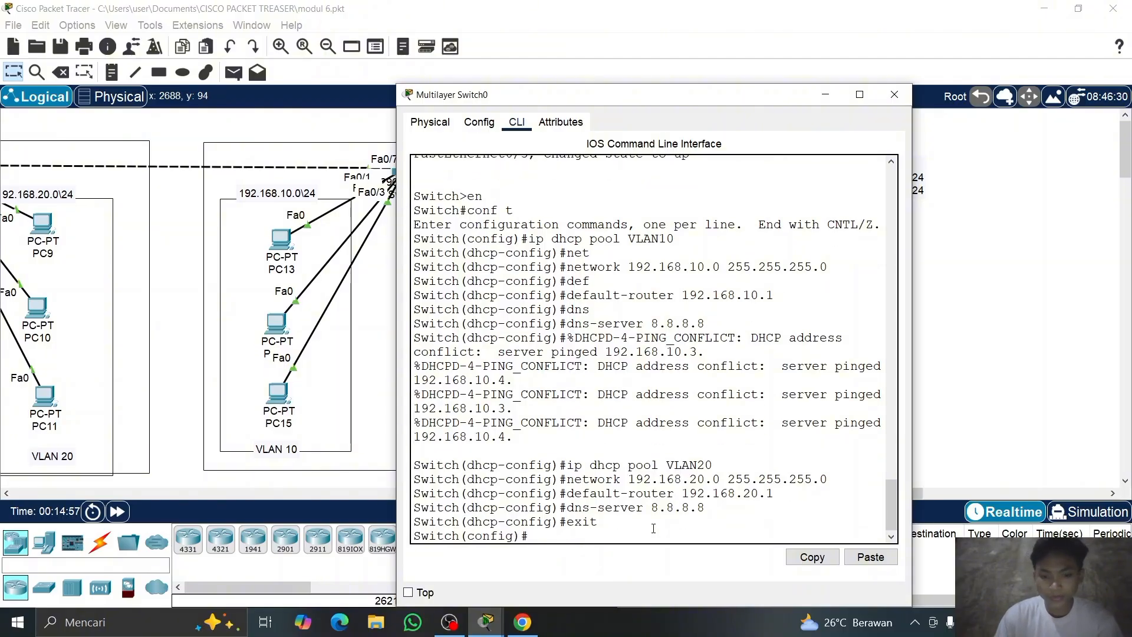
pyautogui.write('ip')
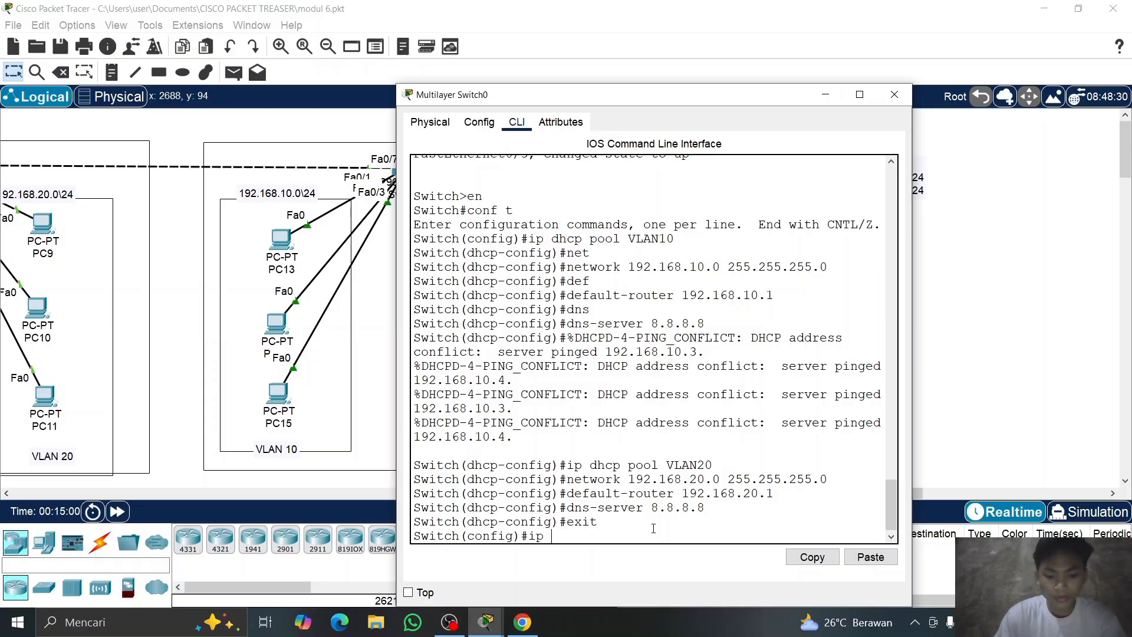
pyautogui.write(' dhcp')
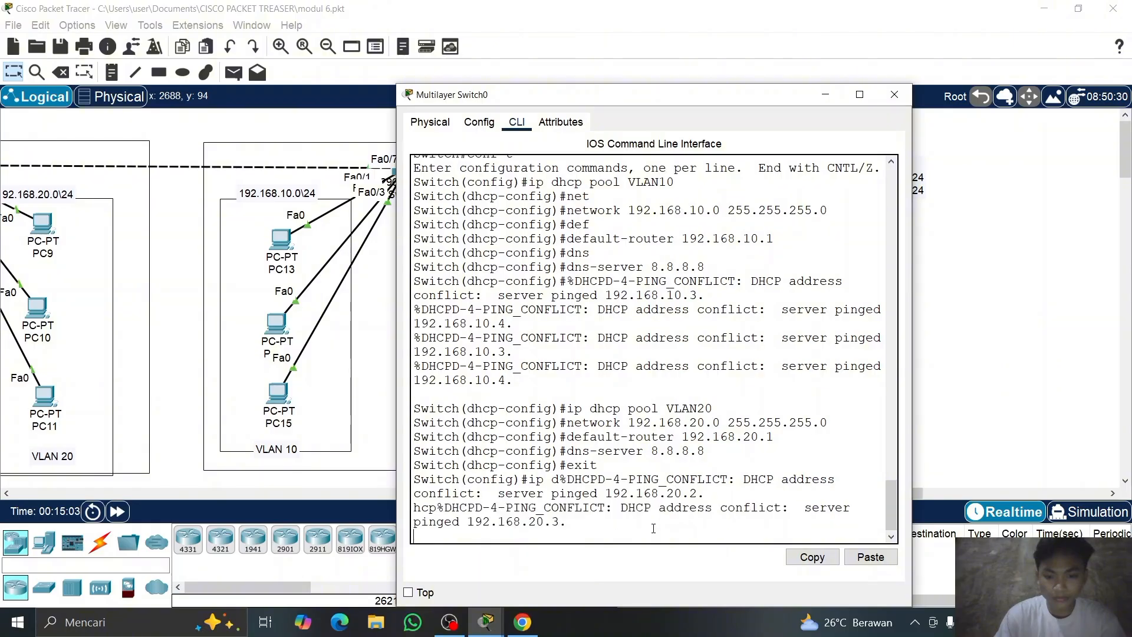
pyautogui.press('Return')
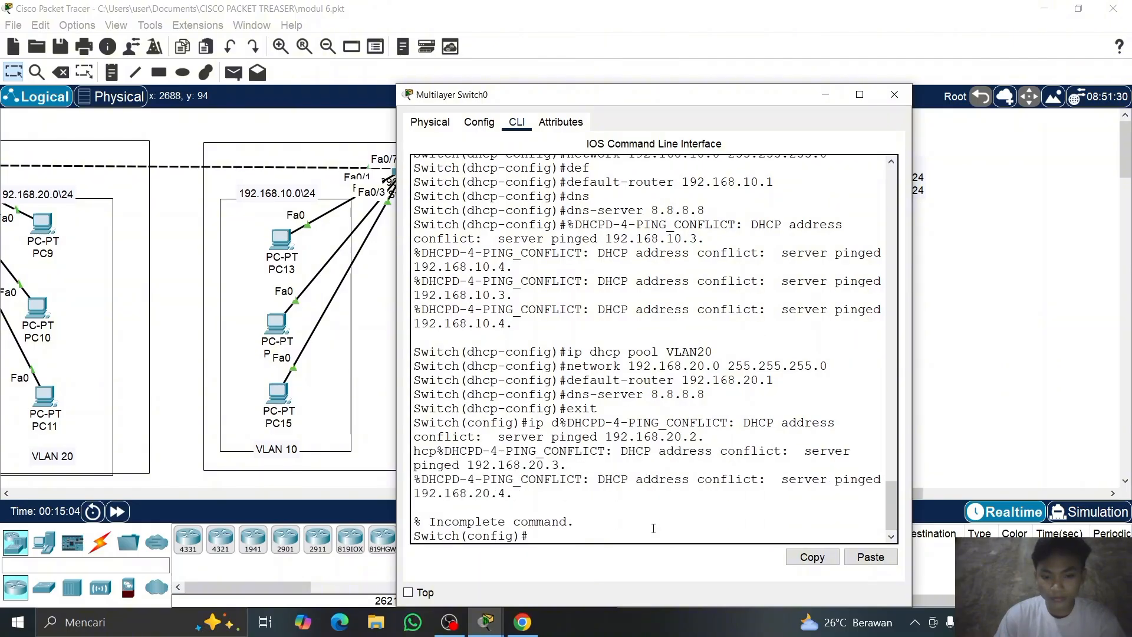
# - Create a third DHCP pool named VLAN1 on the switch with ip dhcp pool VLAN1
pyautogui.write('ip dhcp poo')
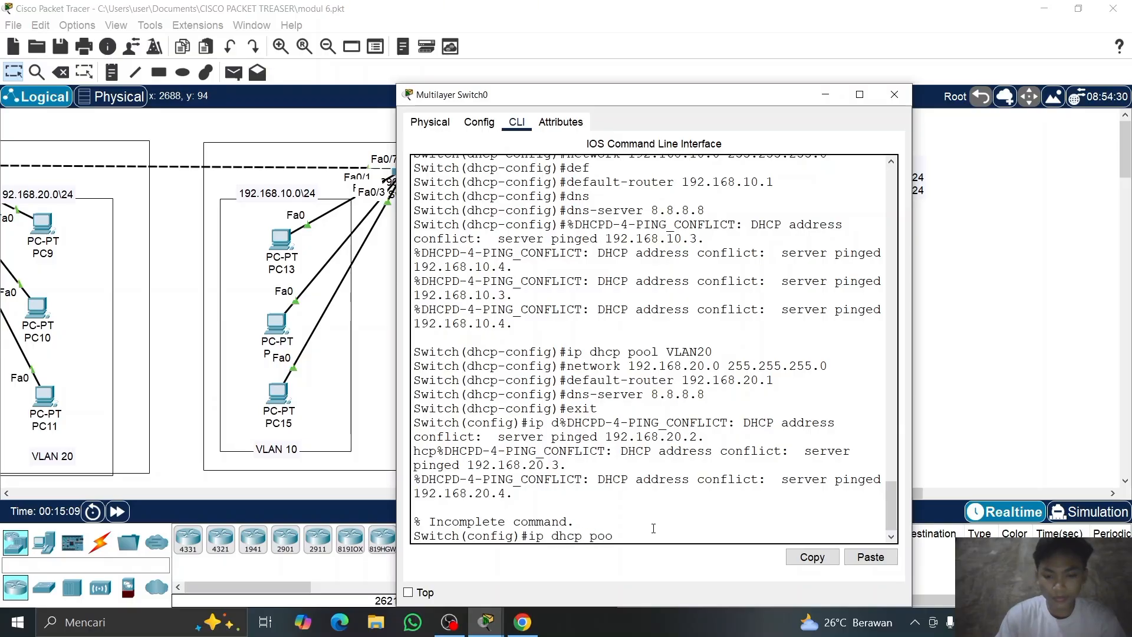
pyautogui.write('l V')
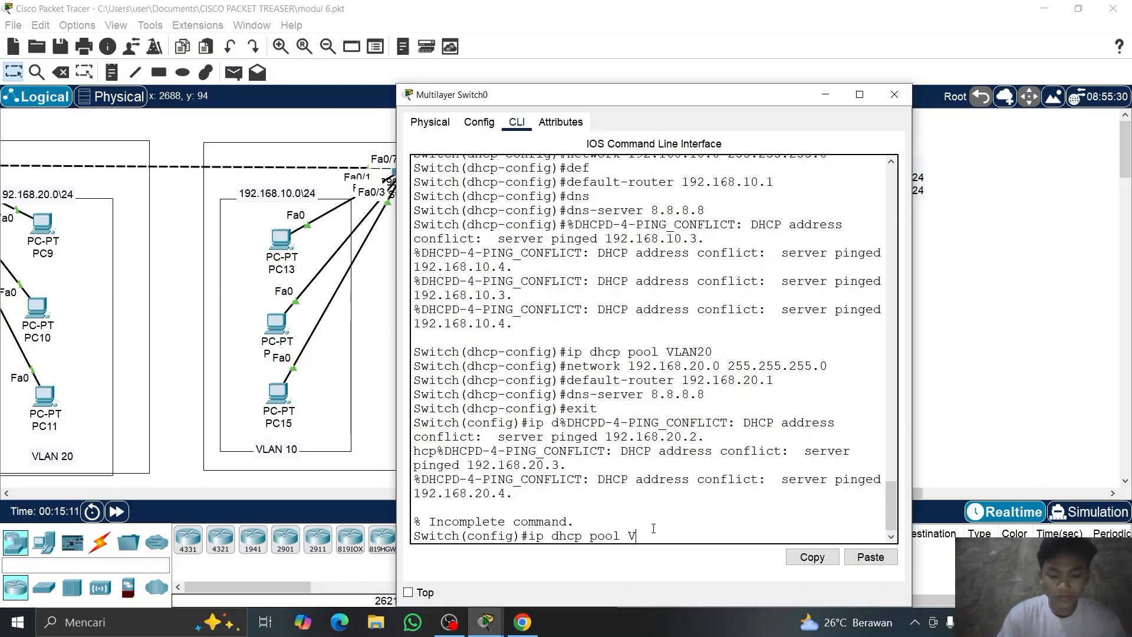
pyautogui.write('LAN1')
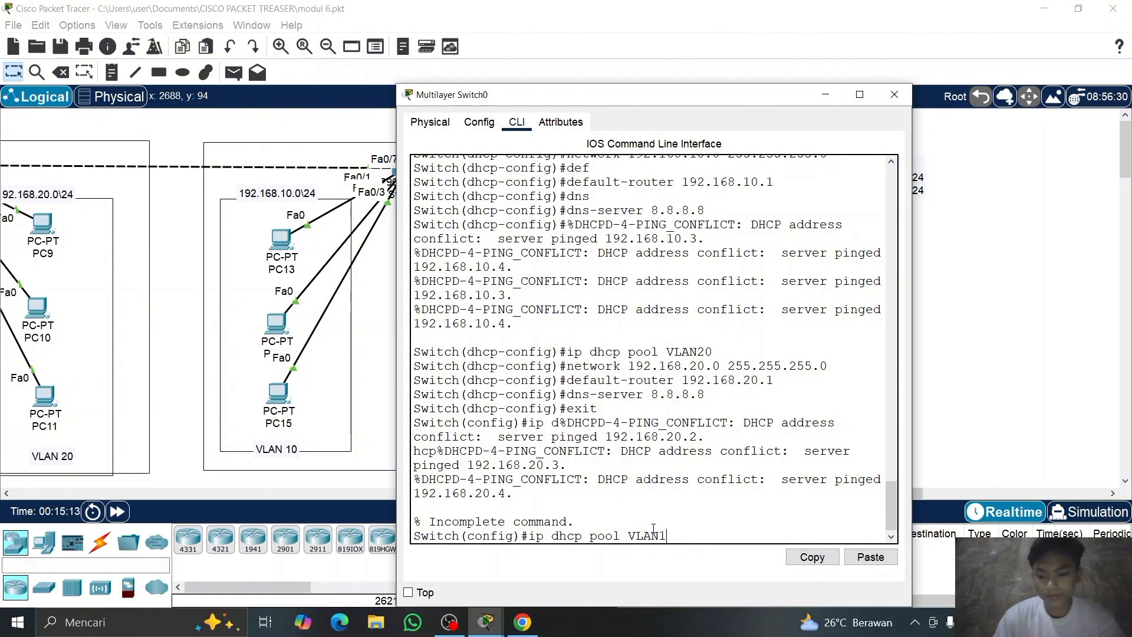
pyautogui.press('Return')
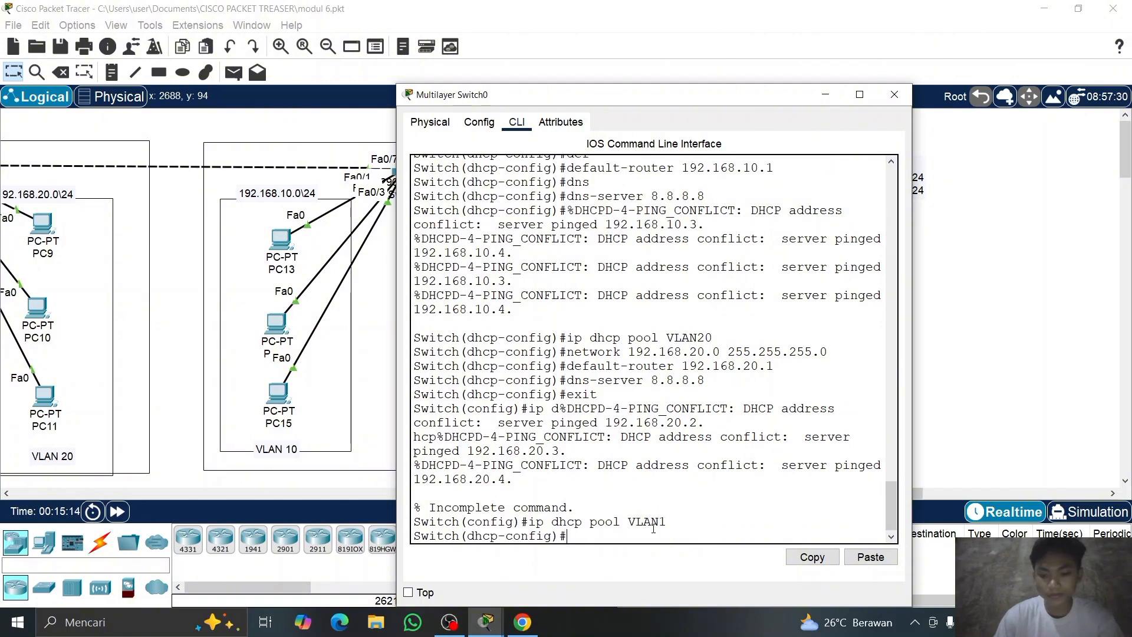
# - Set the VLAN1 pool's network to 192.168.1.0 with subnet mask 255.255.255.0, adapting the earlier network command
pyautogui.press('Up')
pyautogui.press('Up')
pyautogui.press('Up')
pyautogui.press('Up')
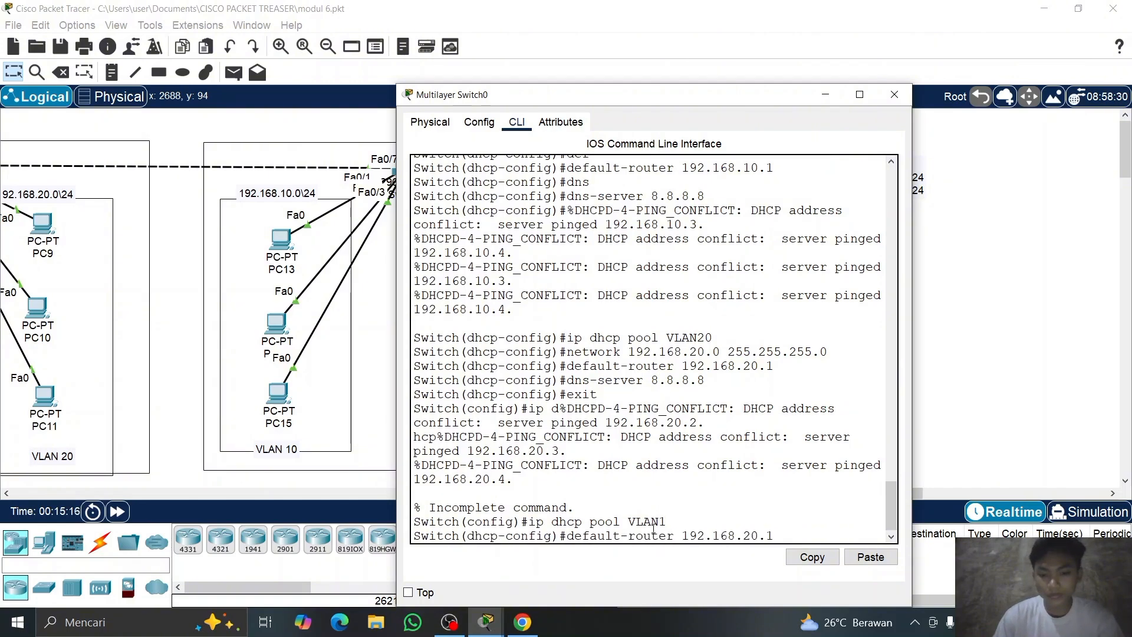
pyautogui.press('Up')
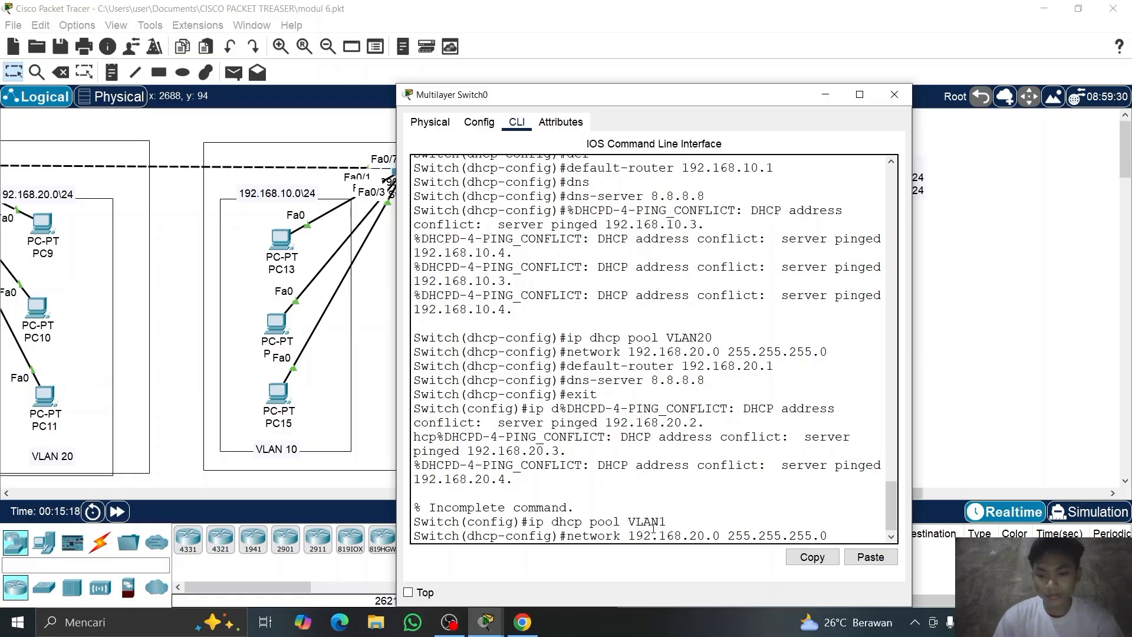
pyautogui.press('Left')
pyautogui.press('Left')
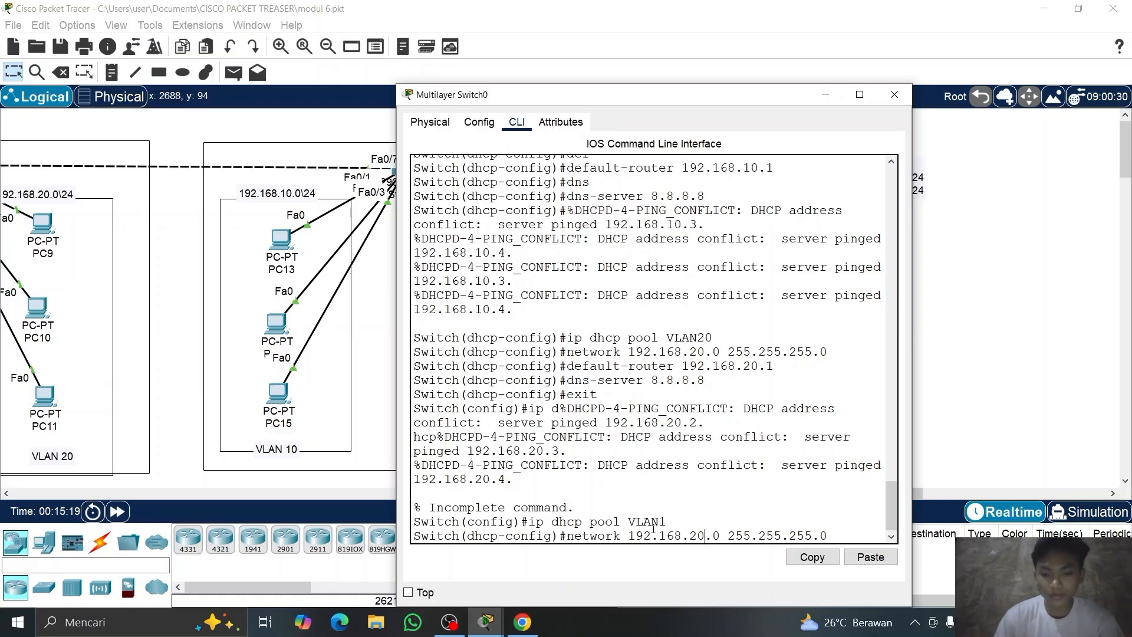
pyautogui.press('BackSpace')
pyautogui.press('BackSpace')
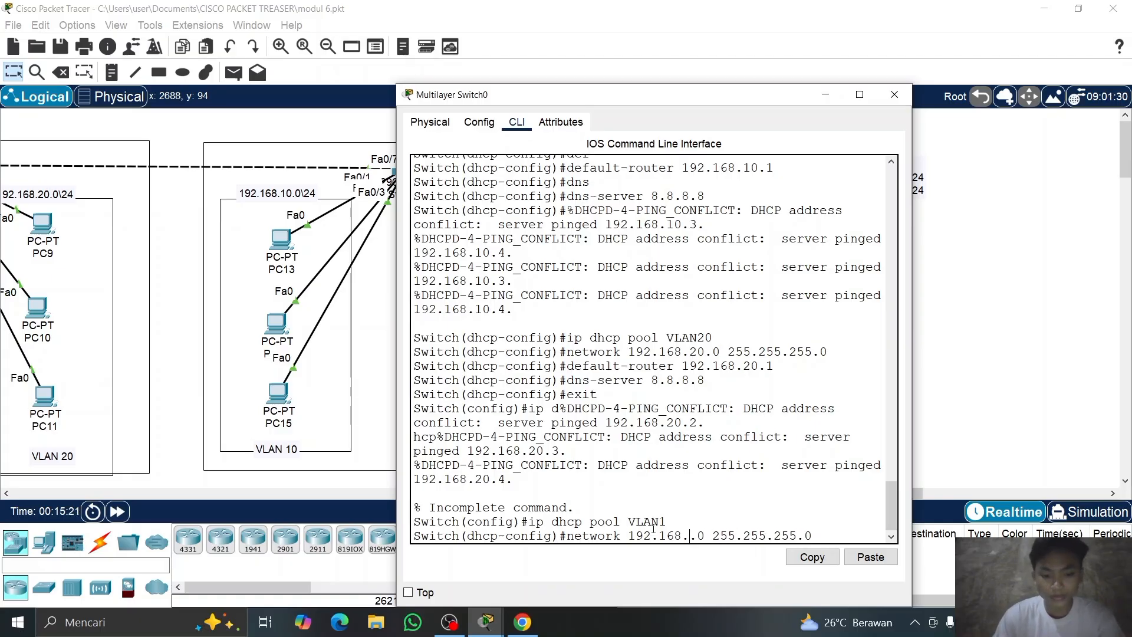
pyautogui.write('1')
pyautogui.press('Return')
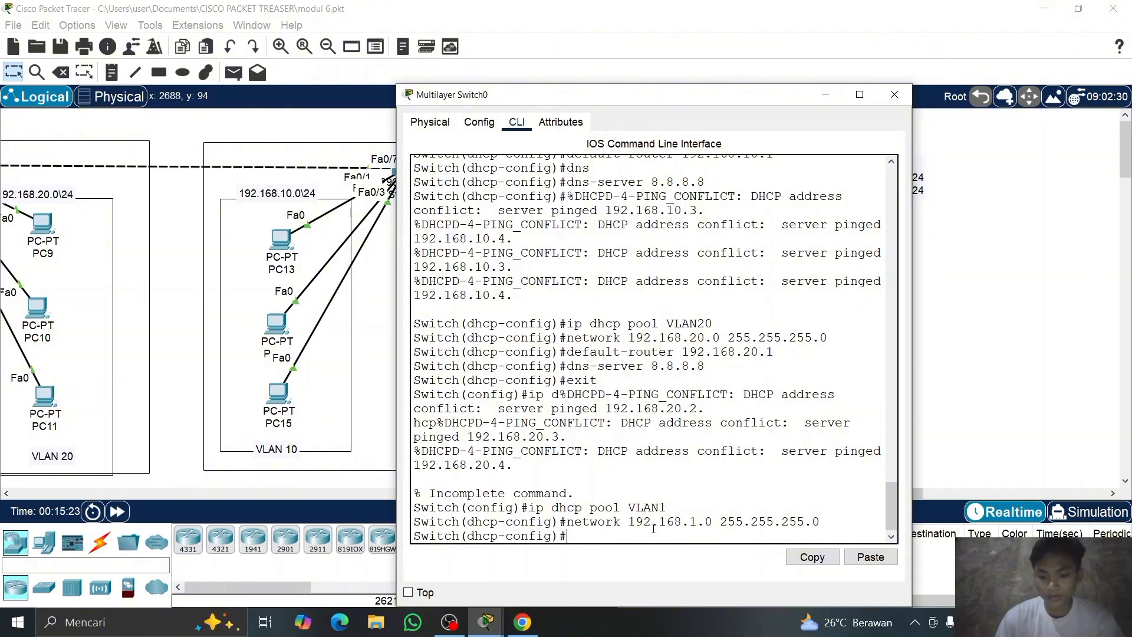
# - Reuse the earlier default-router 192.168.20.1 command in the VLAN1 DHCP pool
pyautogui.press('Up')
pyautogui.press('Up')
pyautogui.press('Up')
pyautogui.press('Up')
pyautogui.press('Up')
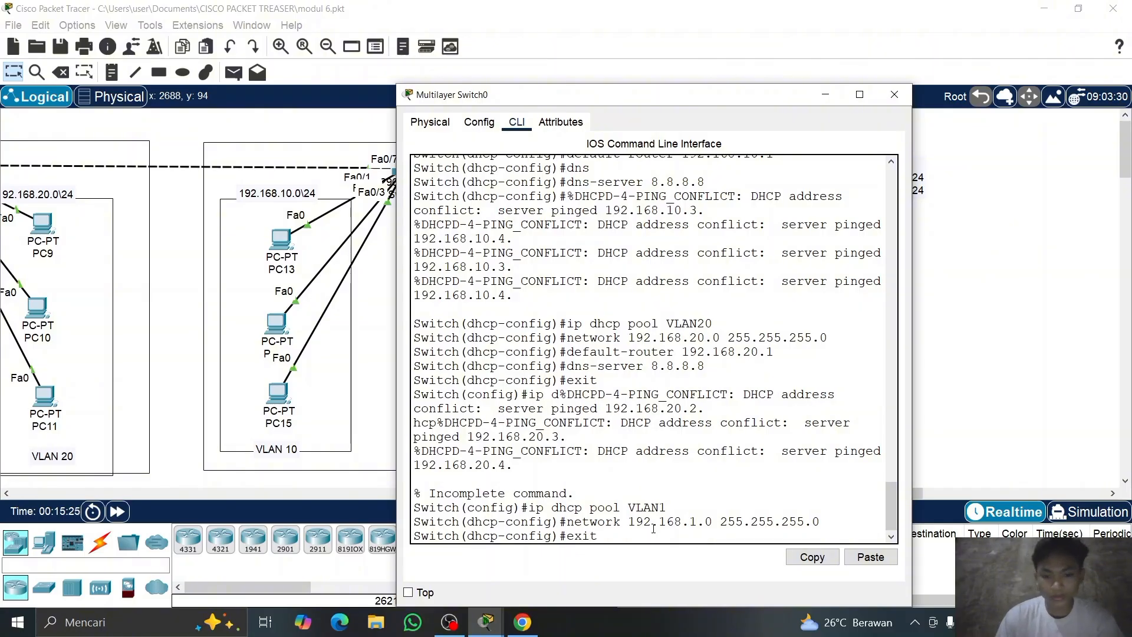
pyautogui.press('Up')
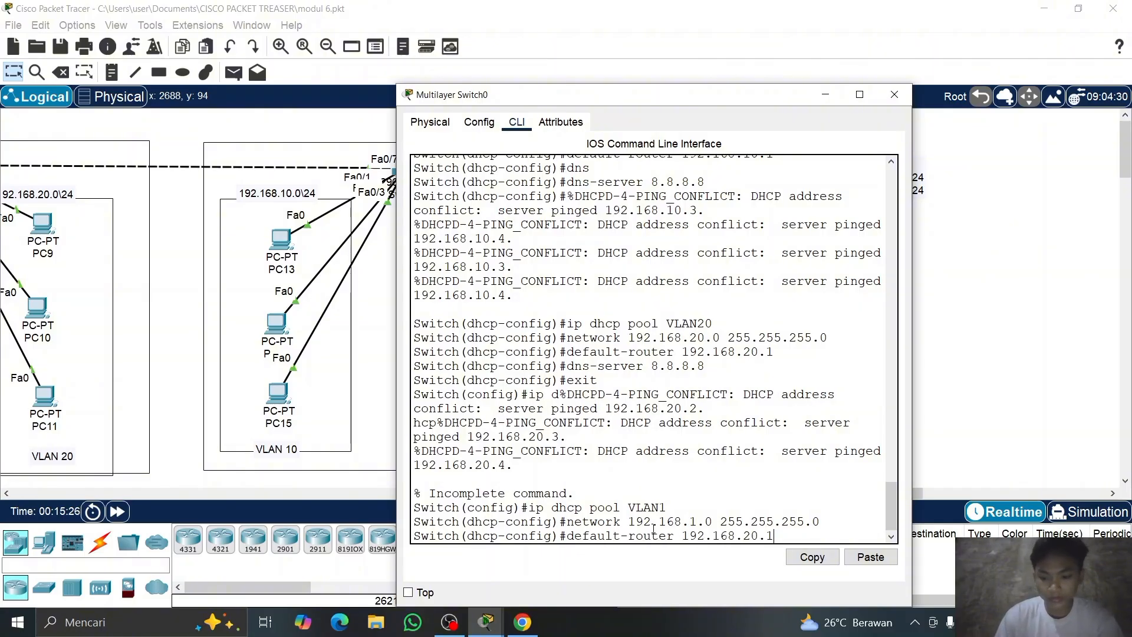
pyautogui.press('Return')
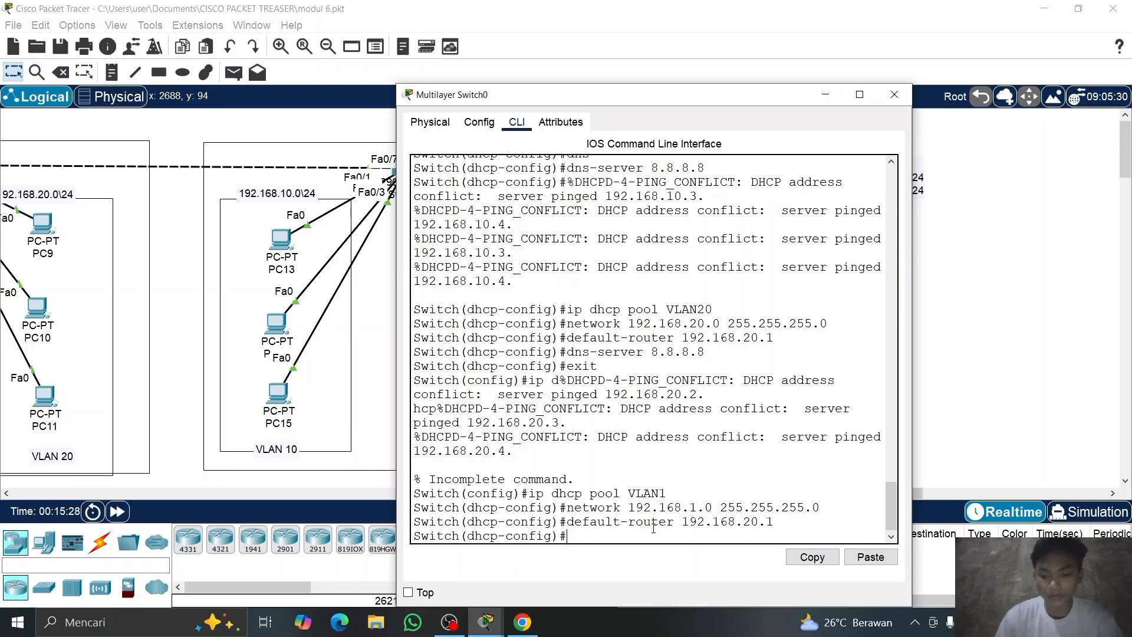
# - Set the VLAN1 pool's default router to 192.168.1.1 by adapting the previous default-router command
pyautogui.press('Up')
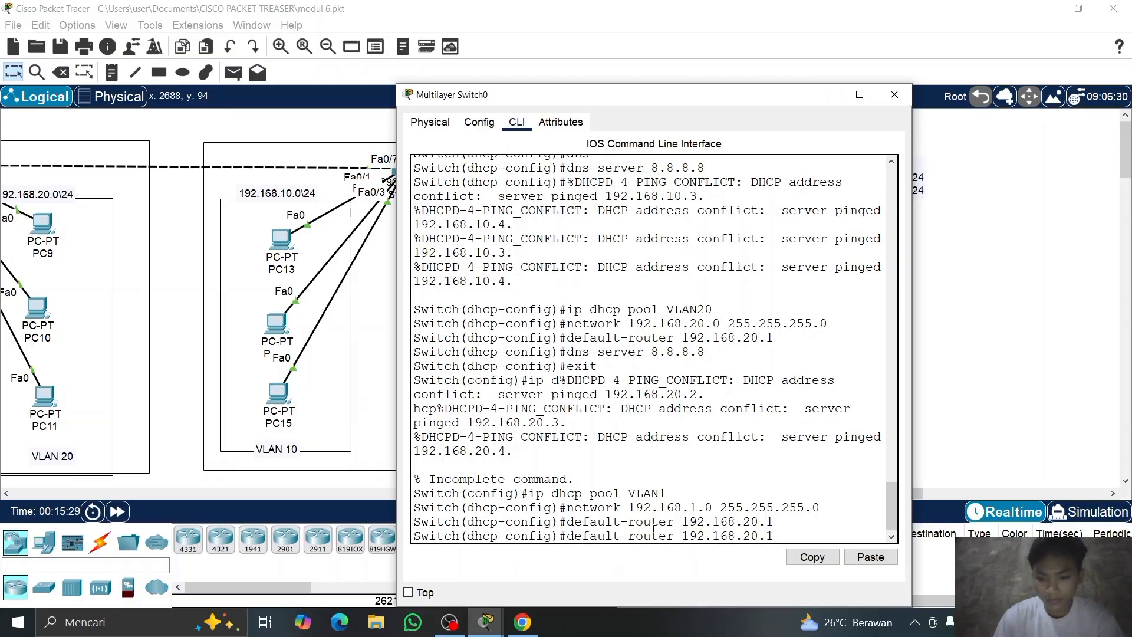
pyautogui.press('BackSpace')
pyautogui.press('BackSpace')
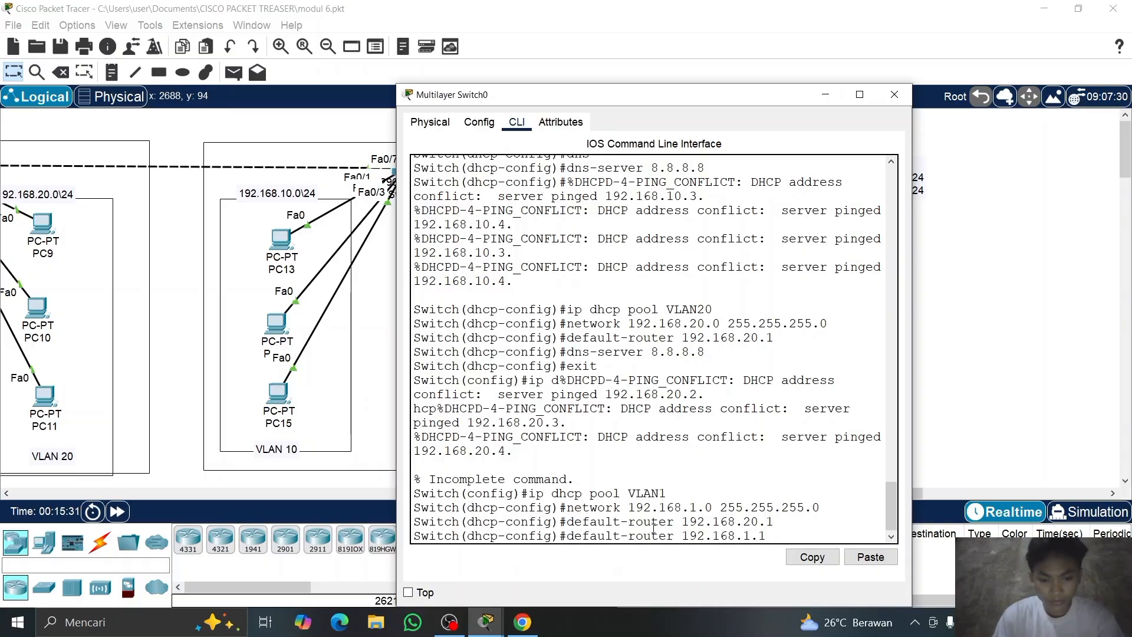
pyautogui.write('1')
pyautogui.press('Return')
# - Set the VLAN1 pool's DNS server to 8.8.8.8 by reusing the earlier command, and close the switch's window
pyautogui.press('Up')
pyautogui.press('Up')
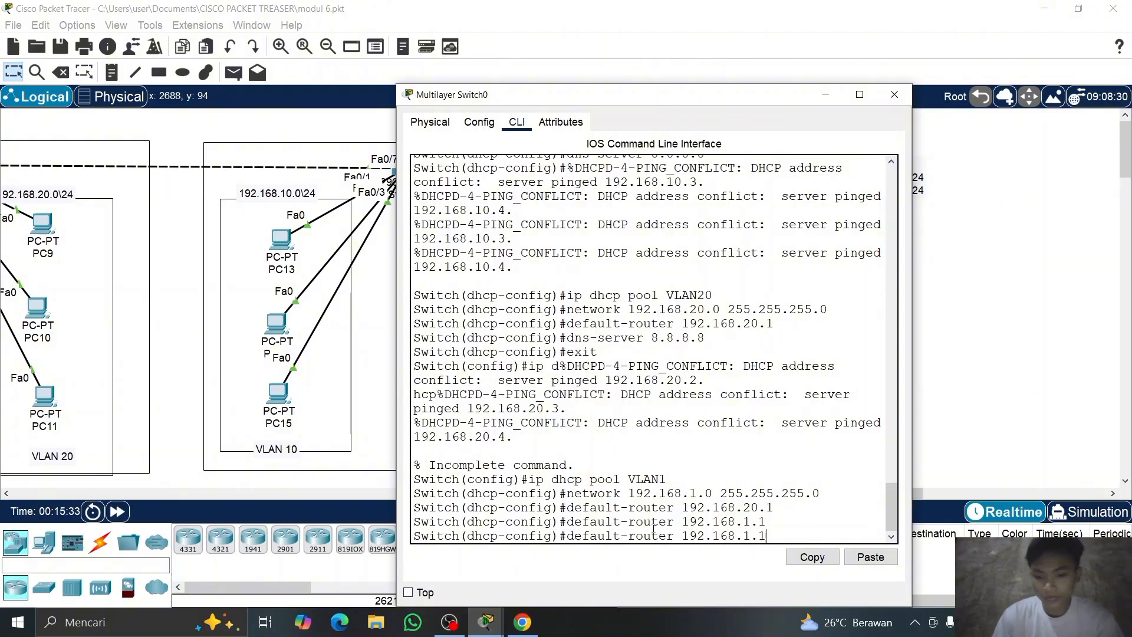
pyautogui.press('Up')
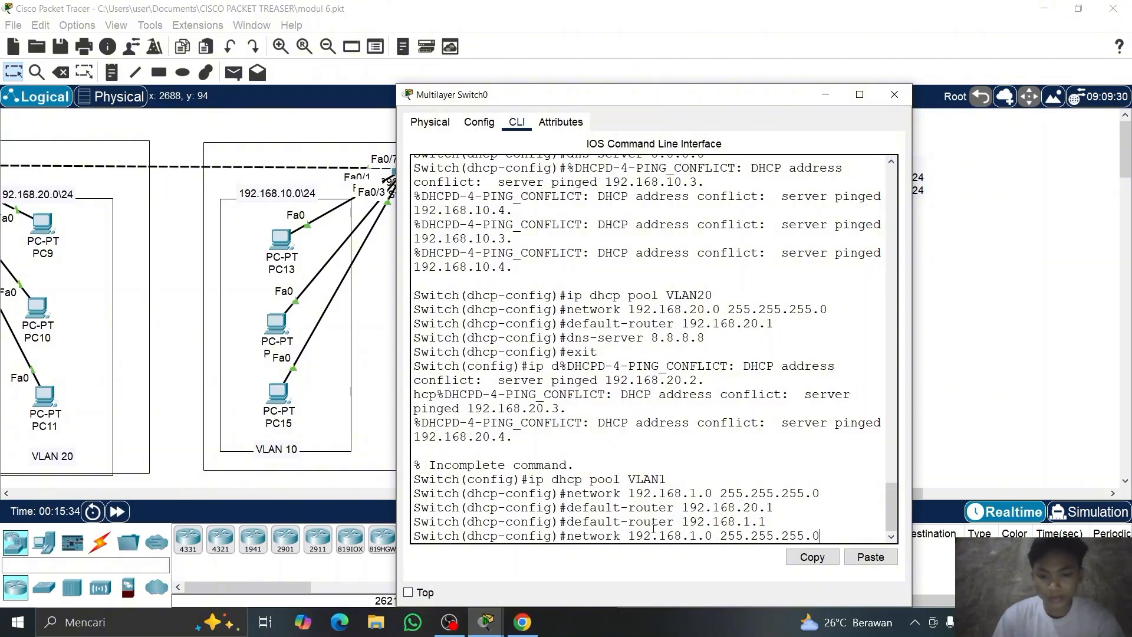
pyautogui.press('Up')
pyautogui.press('Up')
pyautogui.press('Up')
pyautogui.press('Up')
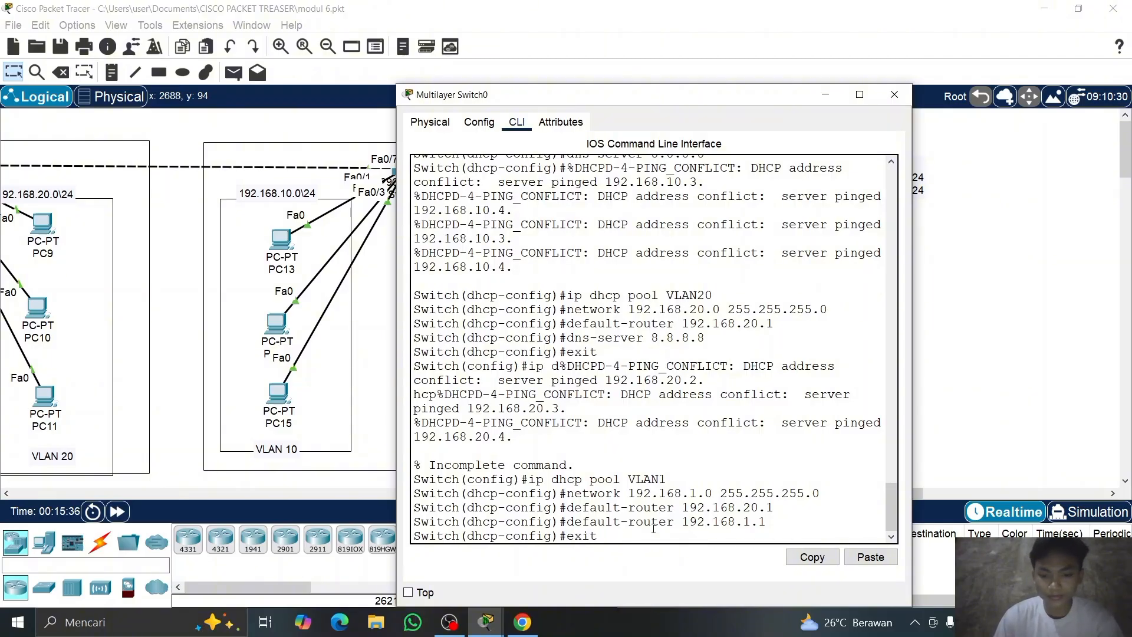
pyautogui.press('Return')
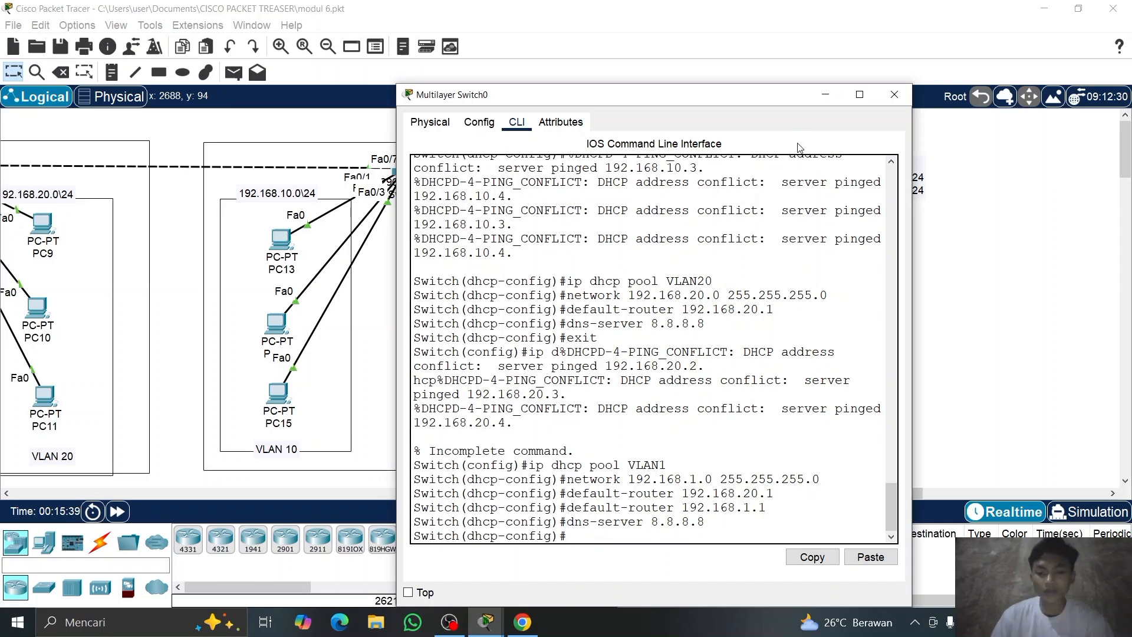
pyautogui.click(894, 94)
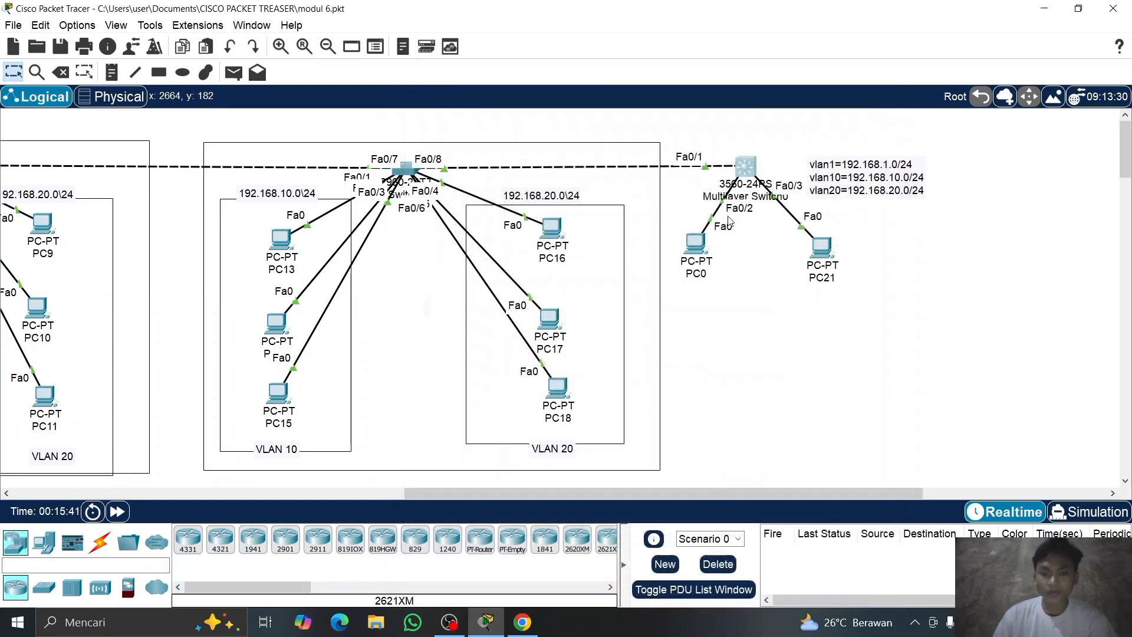
# - Switch PC0's IPv4 configuration from static to DHCP and close its window
pyautogui.click(694, 244)
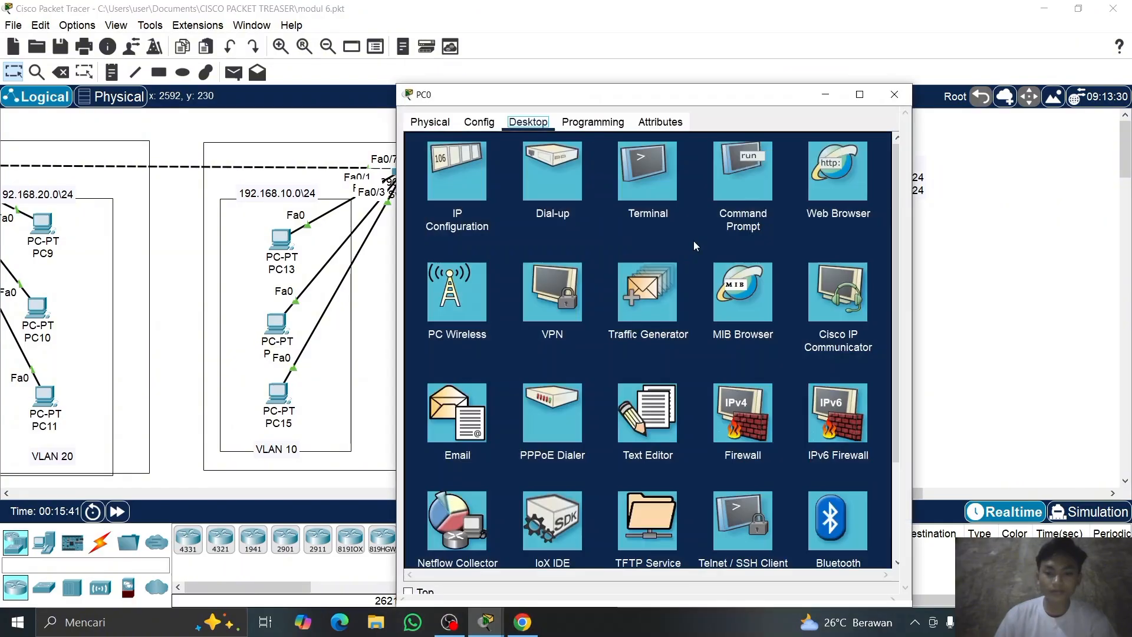
pyautogui.click(465, 175)
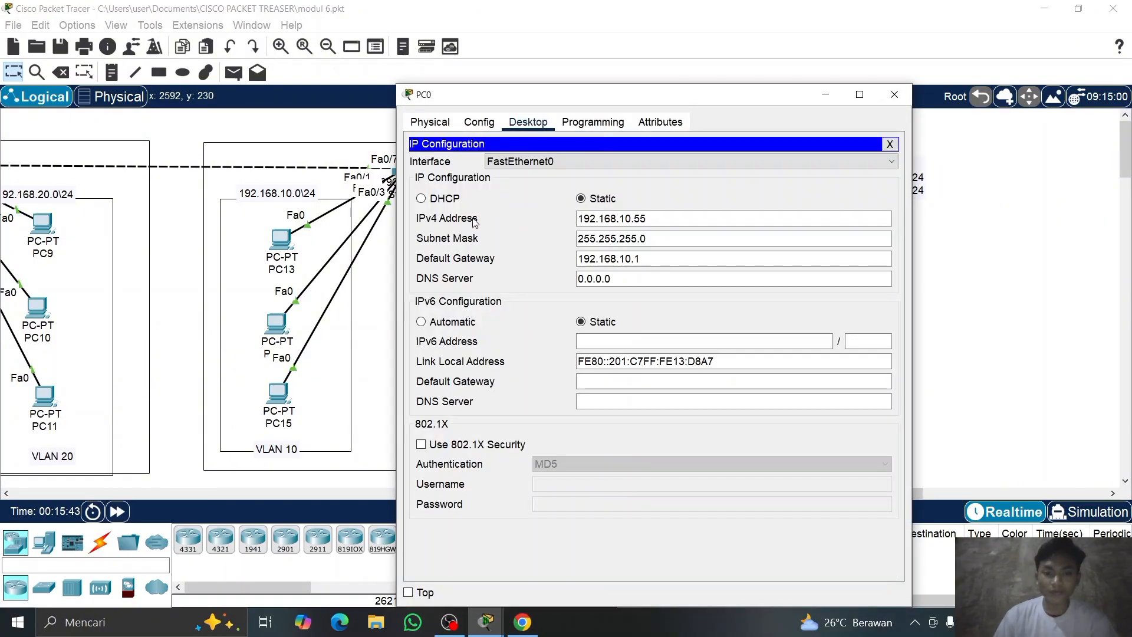
pyautogui.click(422, 198)
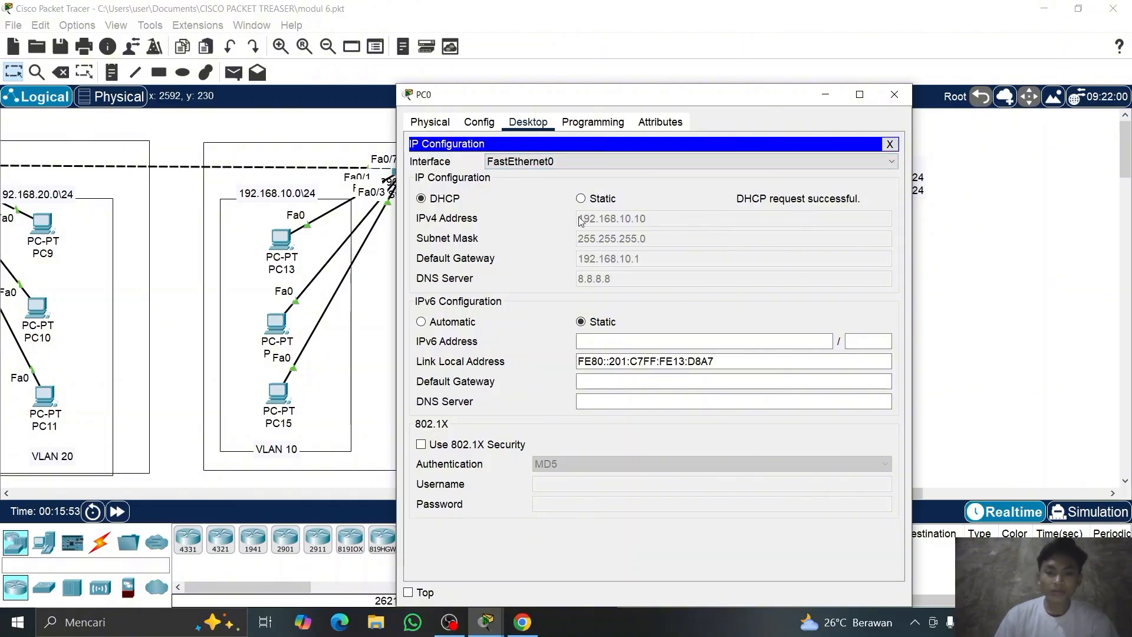
pyautogui.click(895, 94)
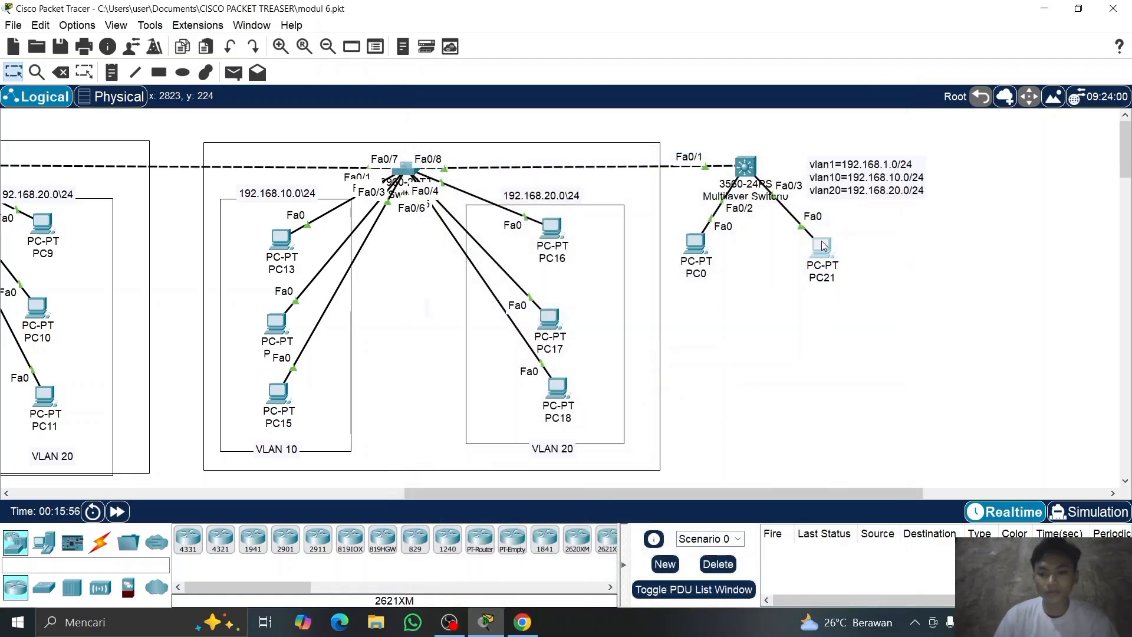
# - Switch PC21's IPv4 configuration from static to DHCP and close its window
pyautogui.click(822, 248)
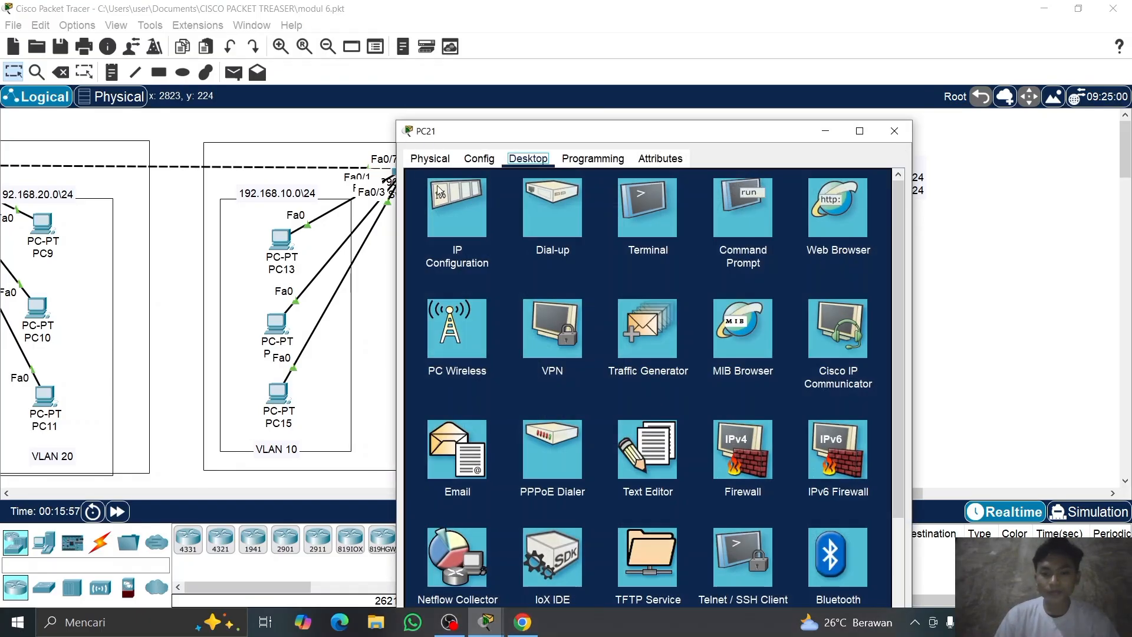
pyautogui.click(439, 206)
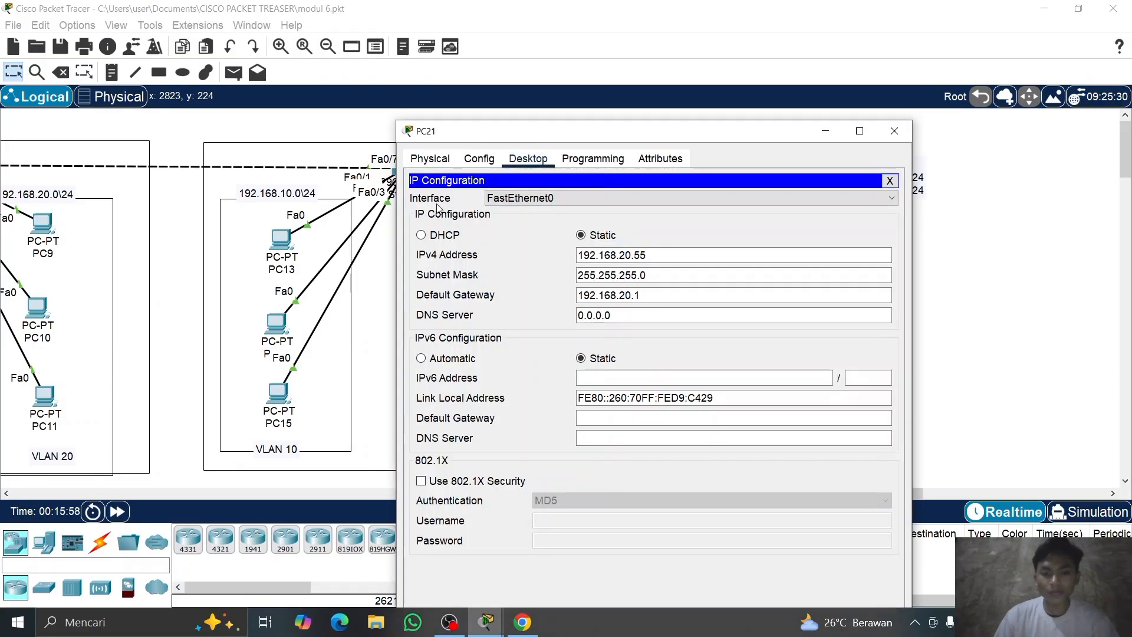
pyautogui.click(422, 236)
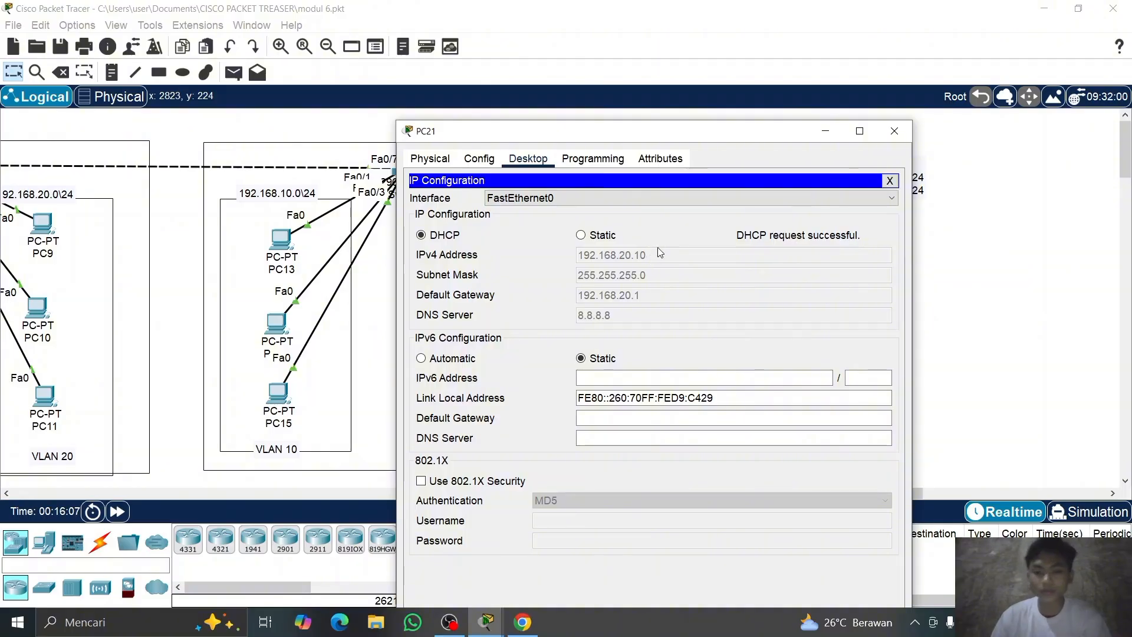
pyautogui.click(894, 130)
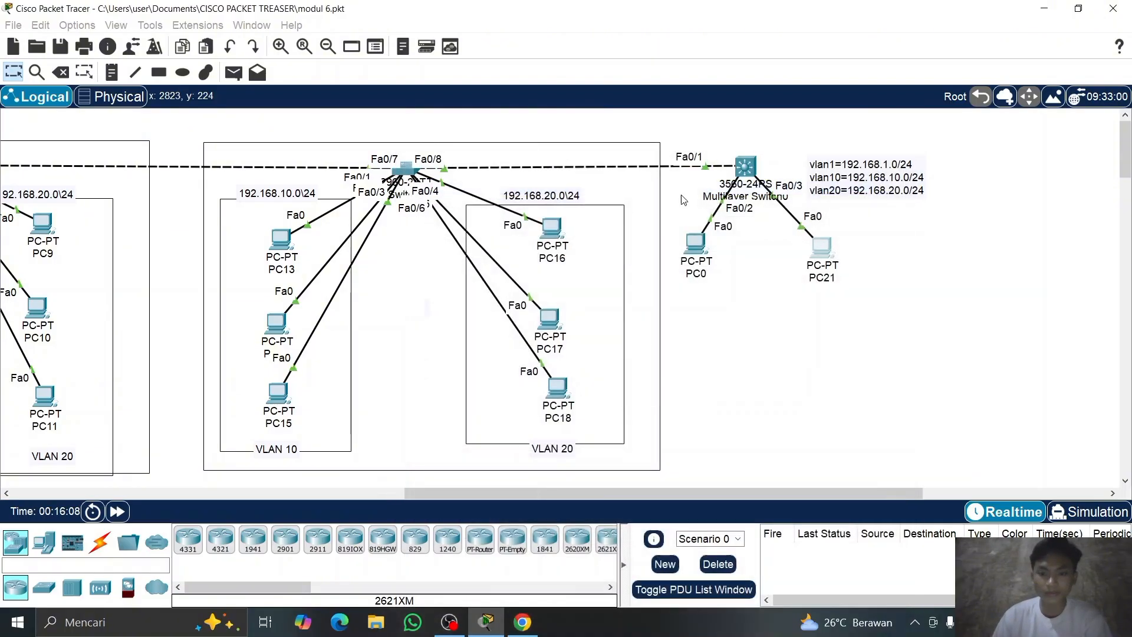
# - Switch PC16's IPv4 configuration in VLAN 20 from static to DHCP and close its window
pyautogui.click(554, 232)
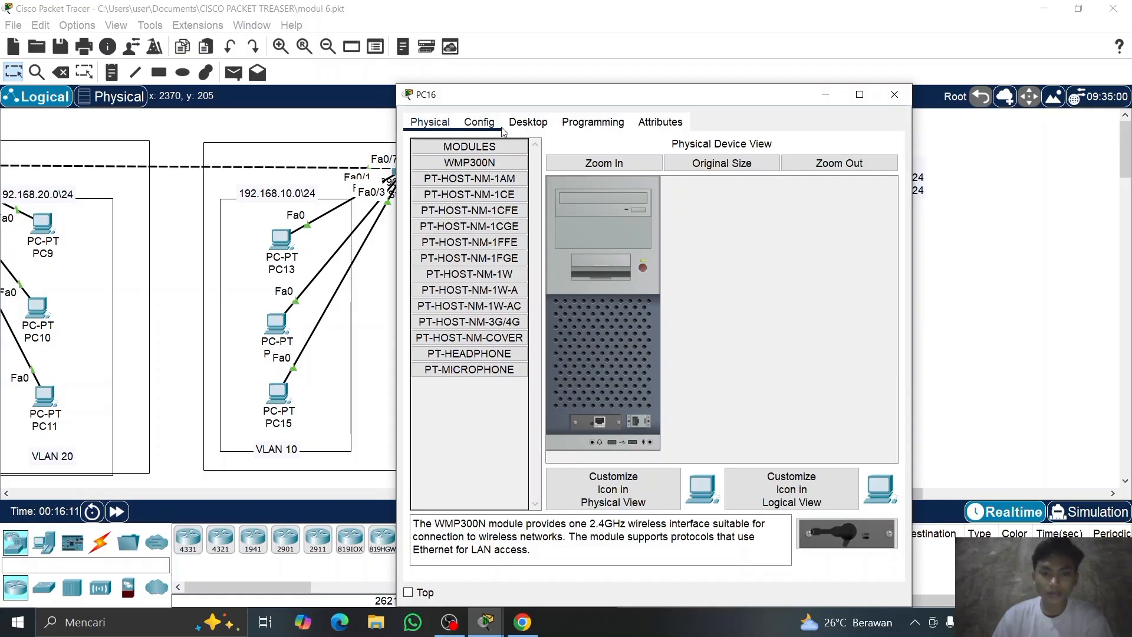
pyautogui.click(511, 121)
pyautogui.click(474, 202)
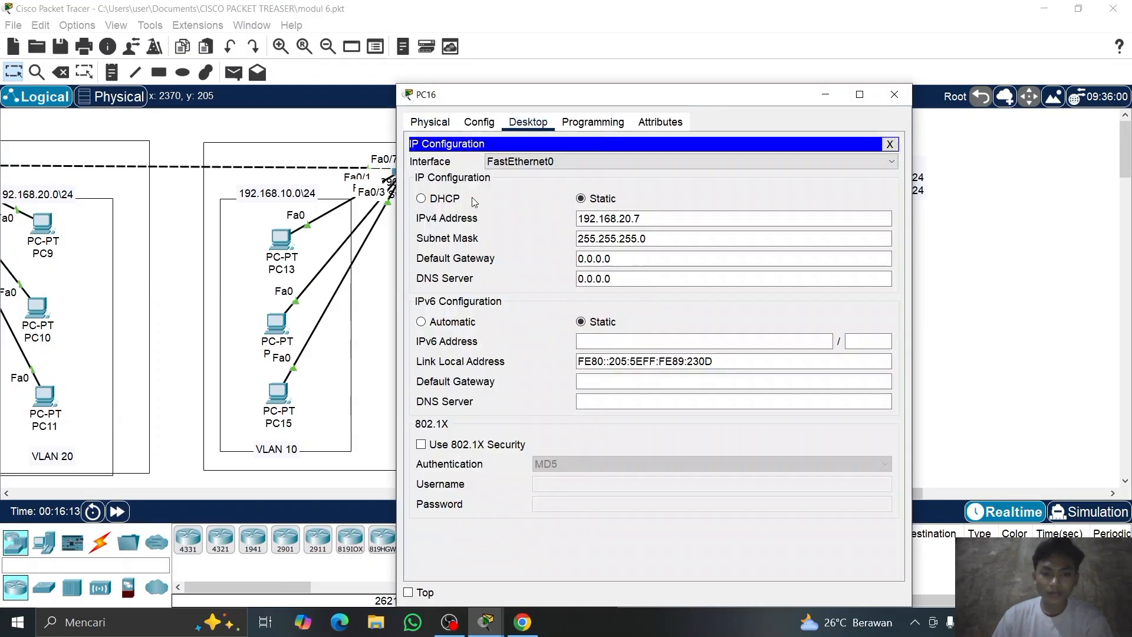
pyautogui.click(421, 198)
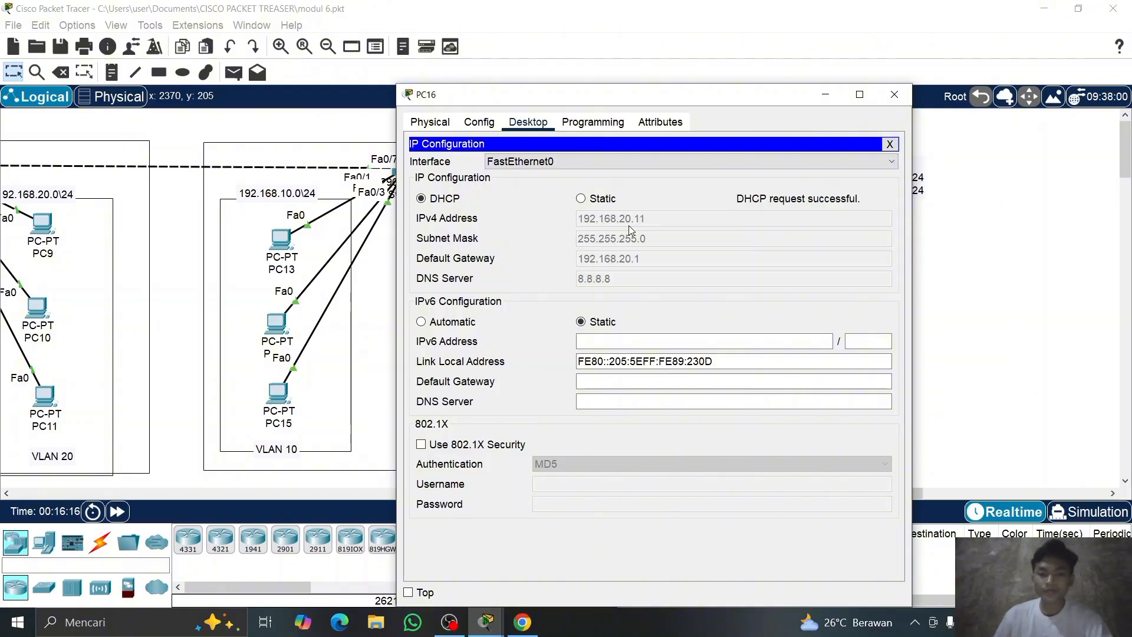
pyautogui.click(895, 92)
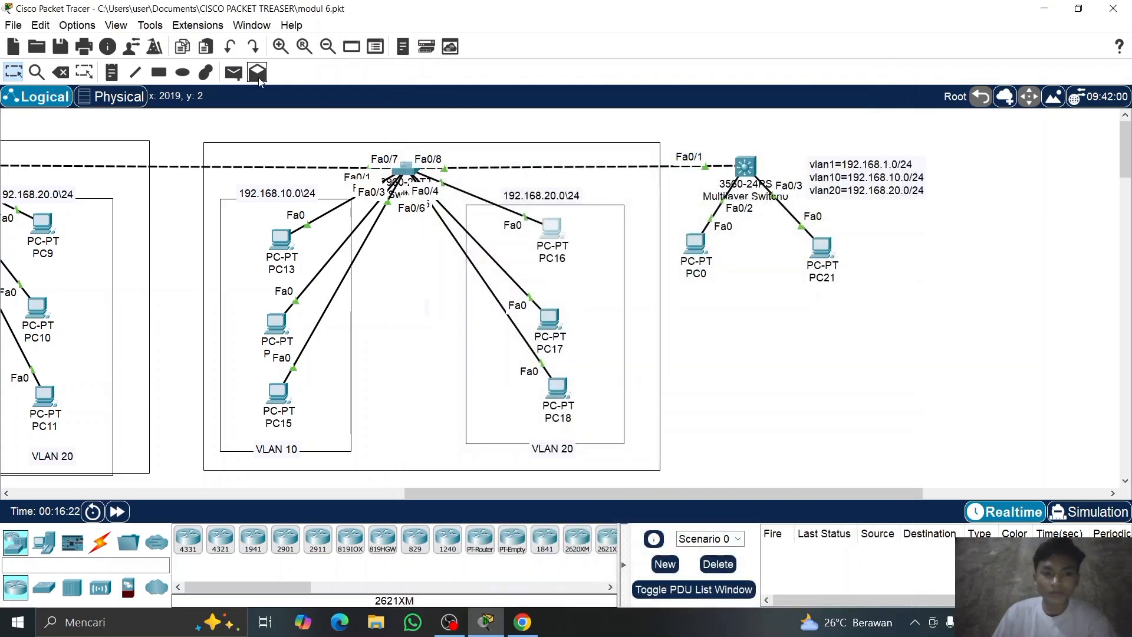
# - Test connectivity between VLAN 10 and VLAN 20 by sending a simple PDU from PC0 to PC21 twice
pyautogui.click(243, 73)
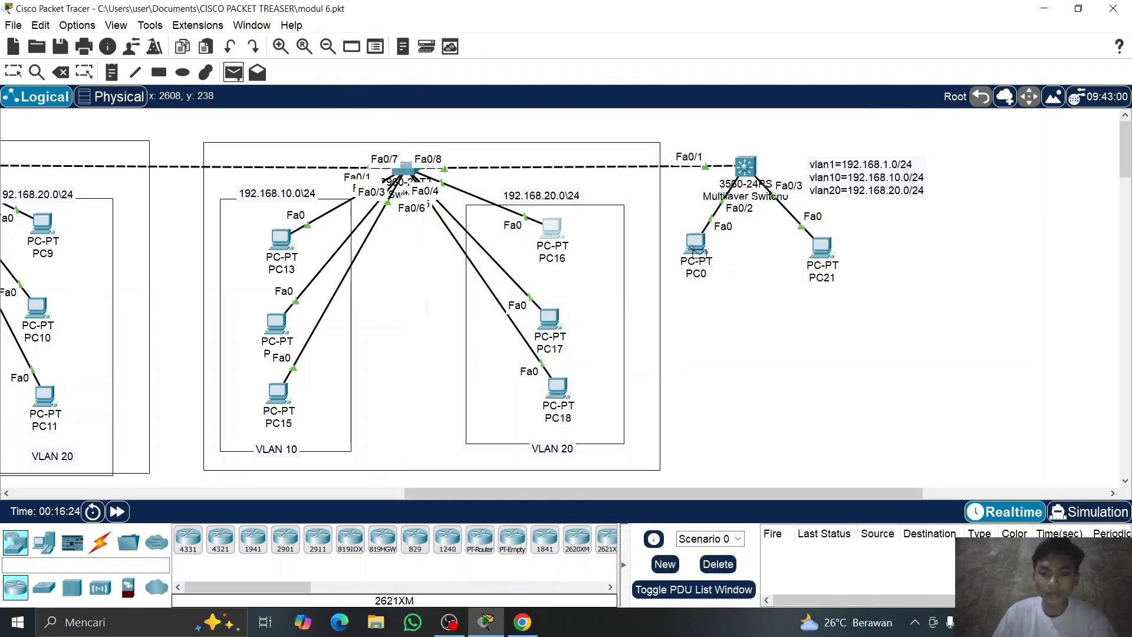
pyautogui.click(821, 248)
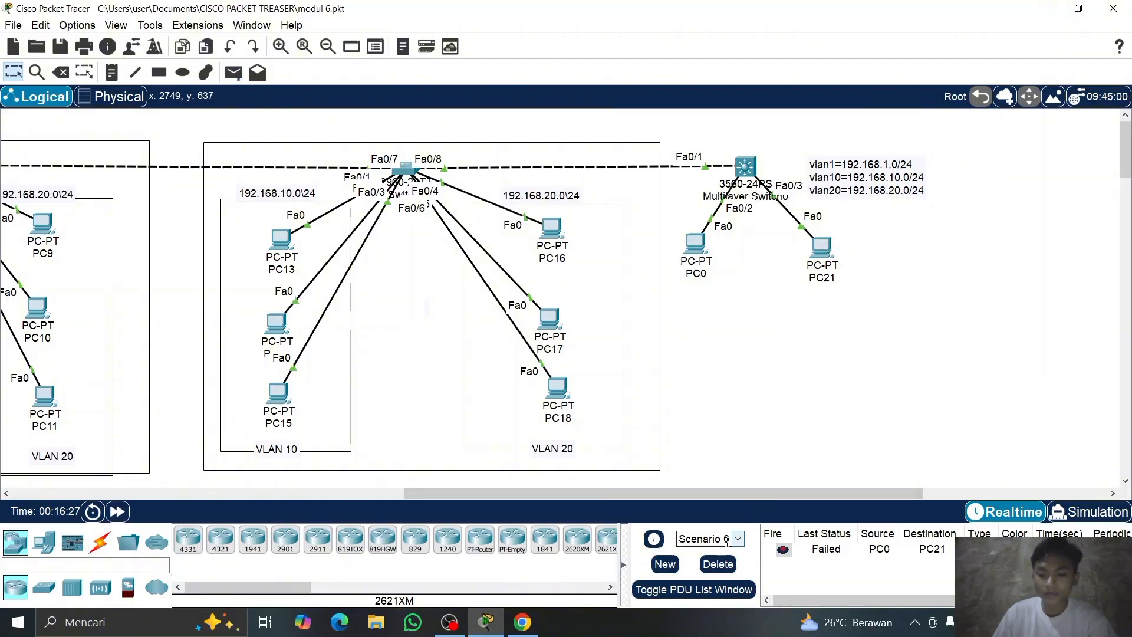
pyautogui.click(234, 73)
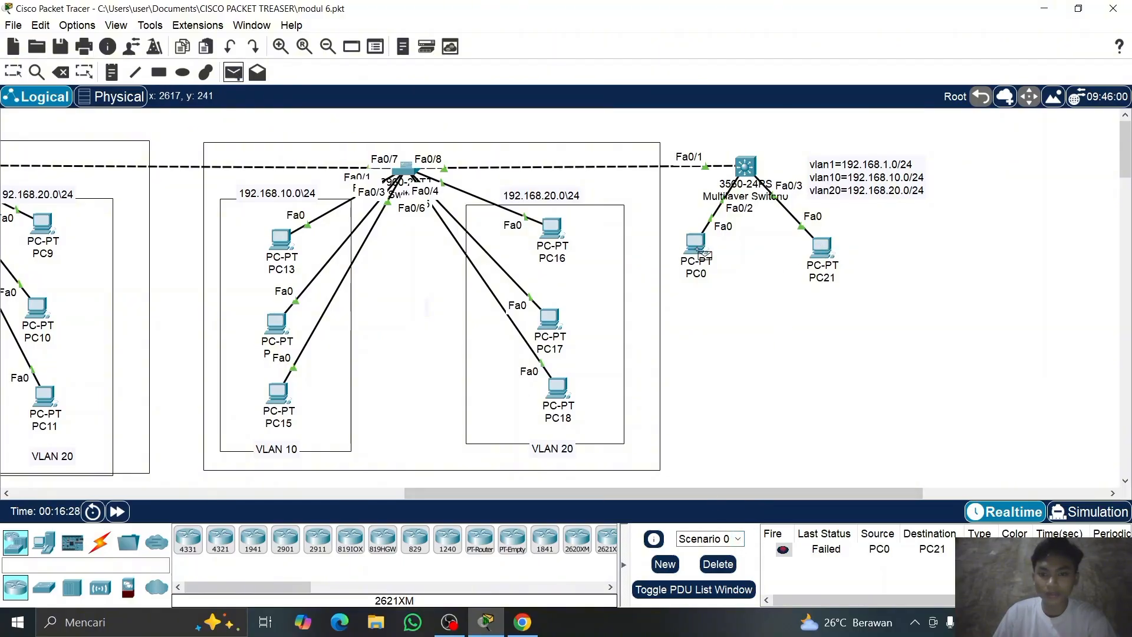
pyautogui.click(697, 246)
pyautogui.click(819, 248)
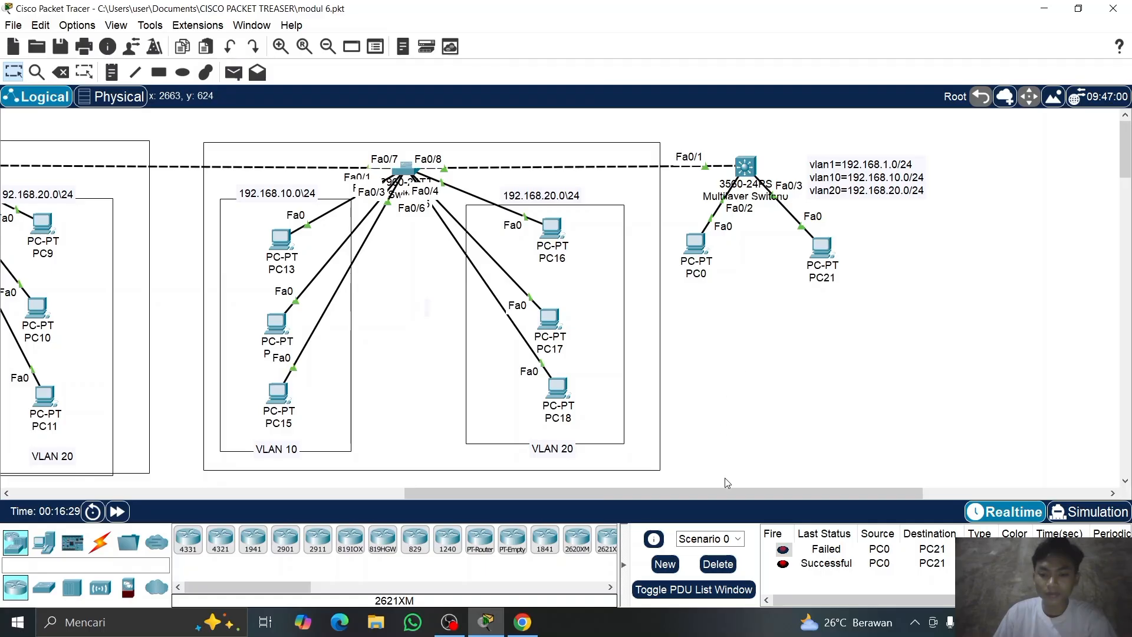
# - Test connectivity across the switches by sending a simple PDU from PC16 to PC0
pyautogui.click(233, 72)
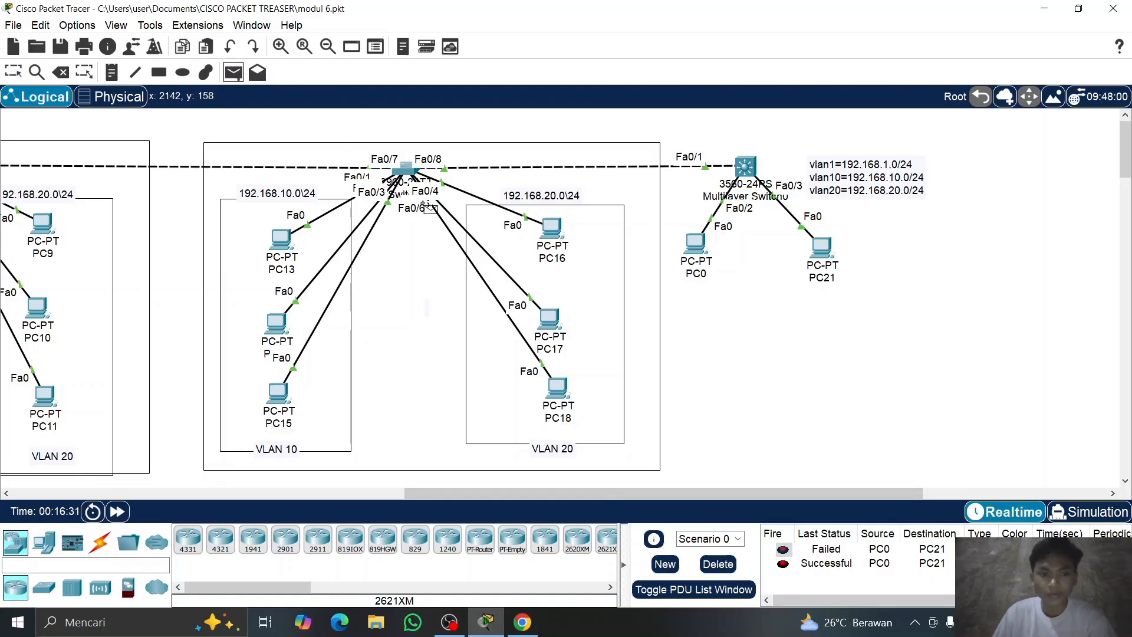
pyautogui.click(552, 230)
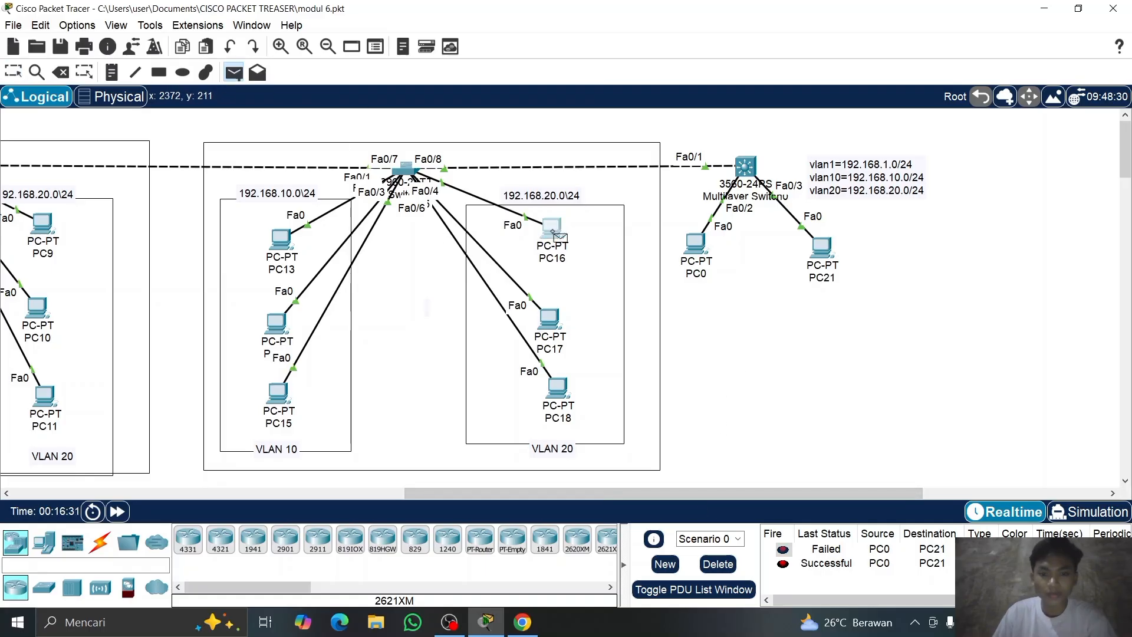
pyautogui.click(696, 243)
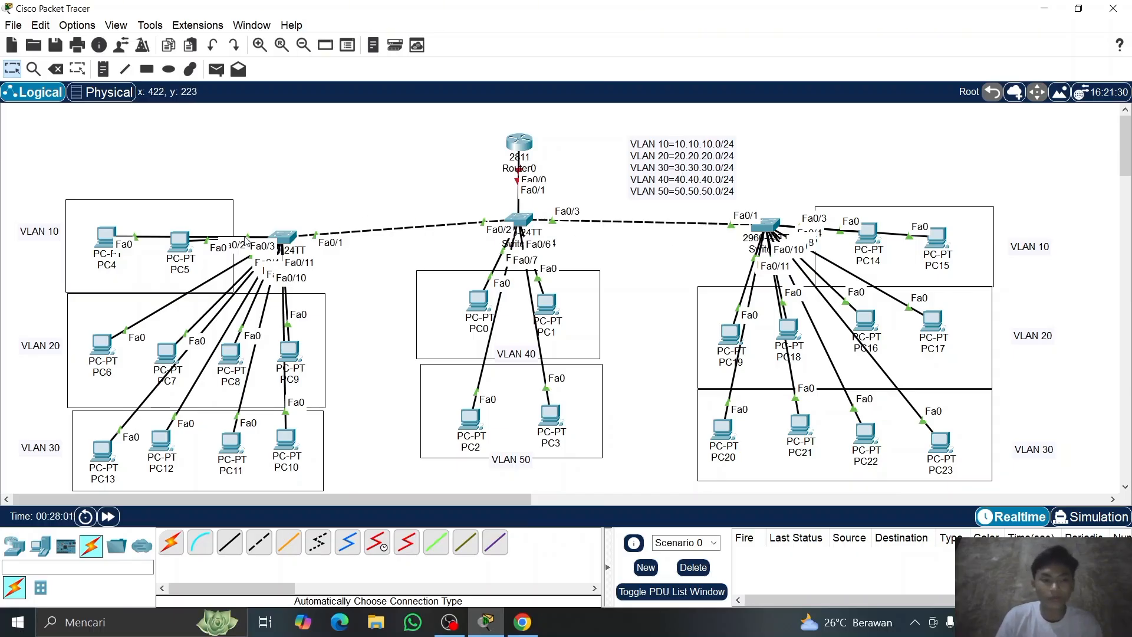
# - Open Router0's command line in the five-VLAN topology and answer no to the initial configuration dialog
pyautogui.click(525, 143)
pyautogui.click(511, 121)
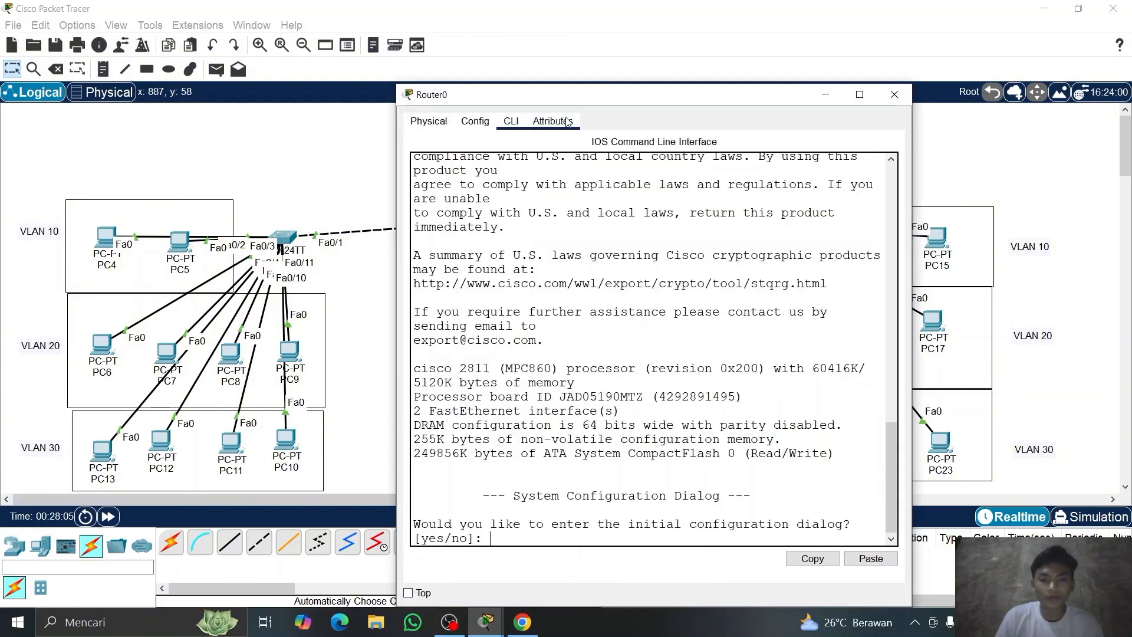
pyautogui.moveTo(595, 107); pyautogui.dragTo(431, 206)
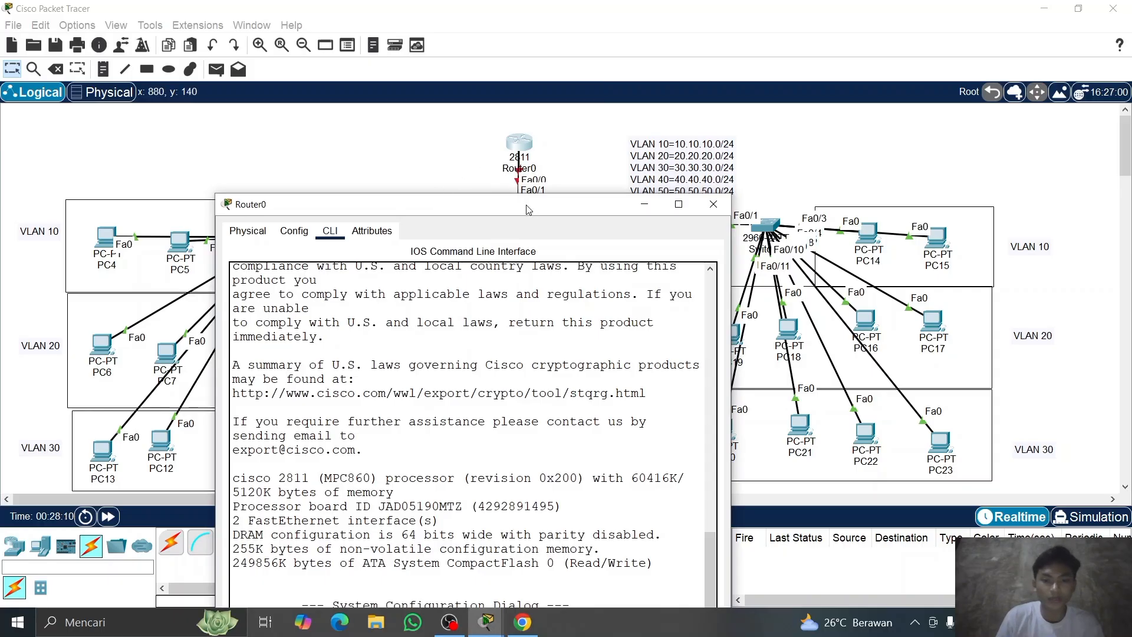
pyautogui.moveTo(523, 198); pyautogui.dragTo(531, 88)
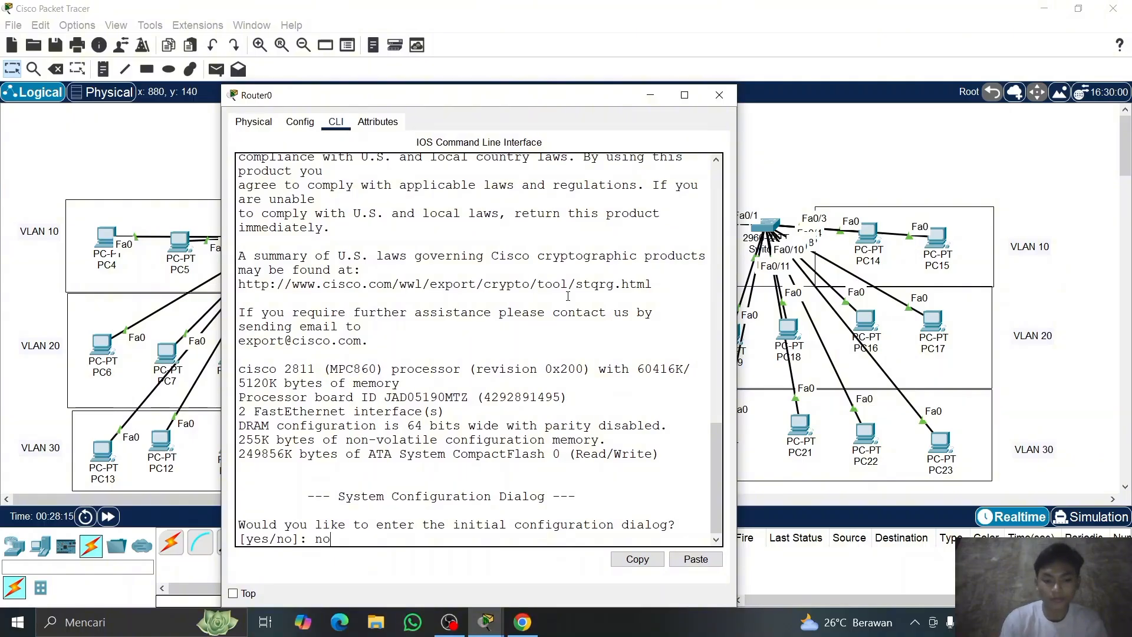
pyautogui.press('Return')
pyautogui.press('Return')
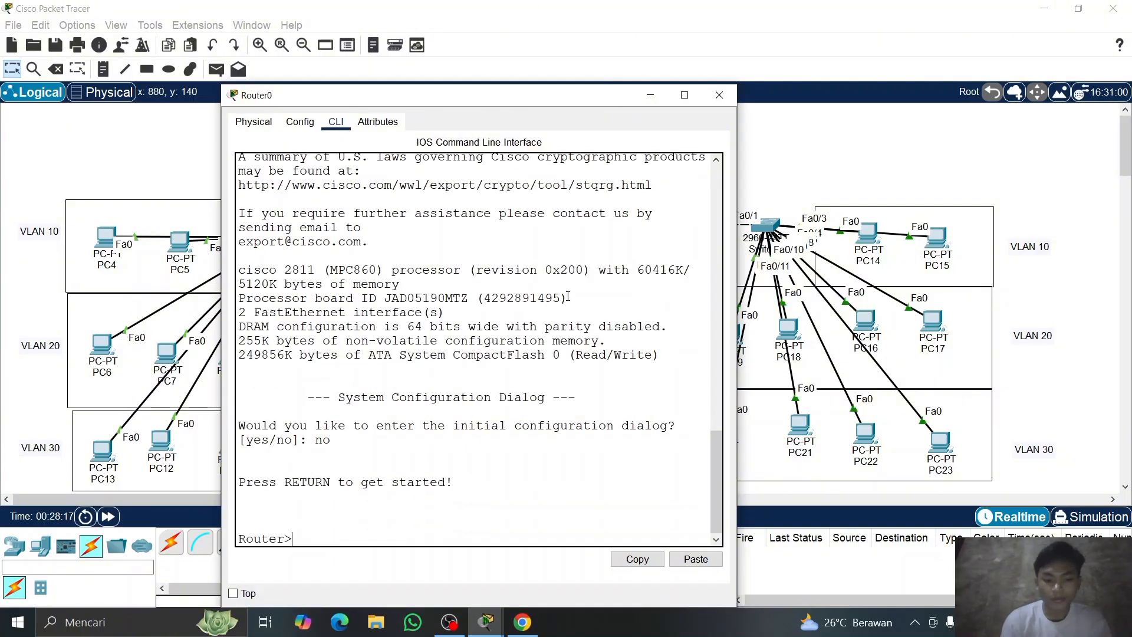
# - Enter privileged mode and global configuration mode on Router0
pyautogui.write('en')
pyautogui.press('Return')
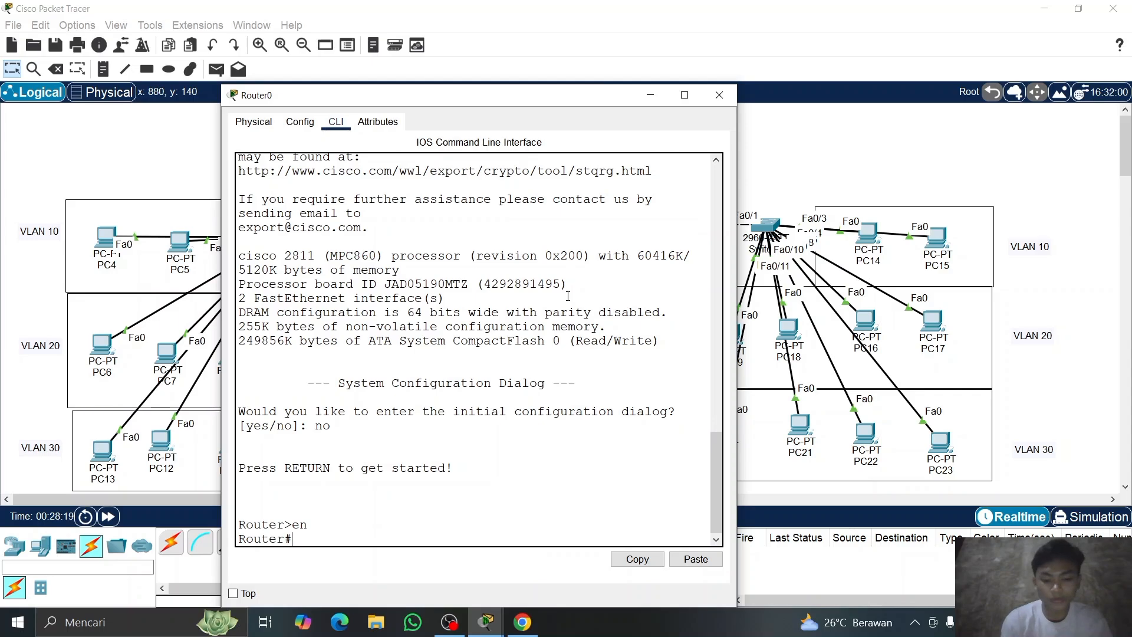
pyautogui.write('conf t')
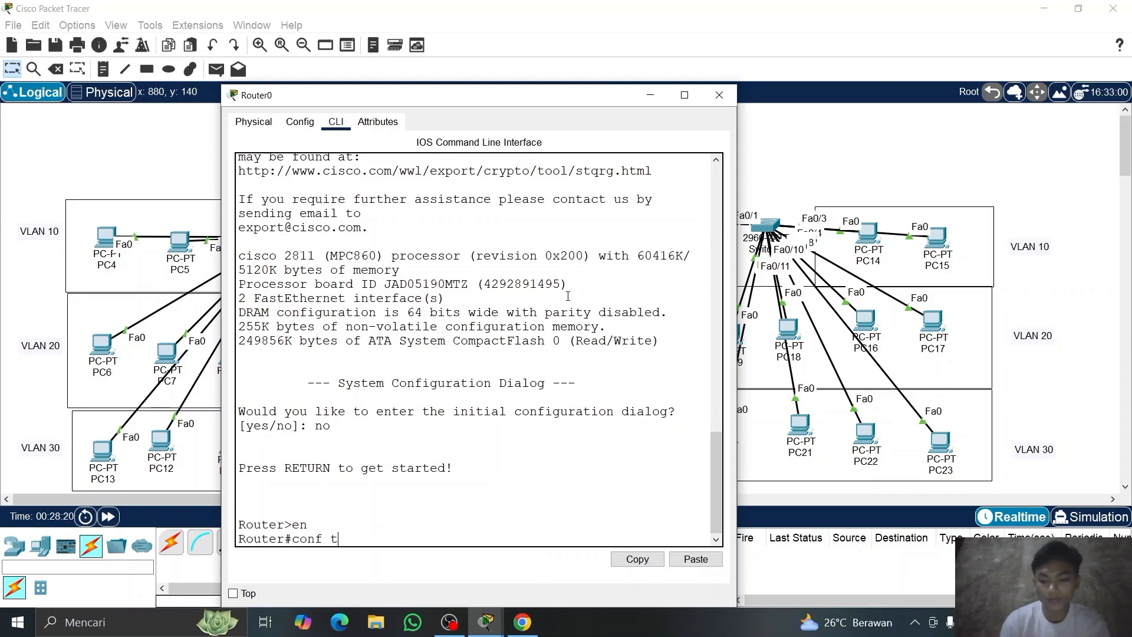
pyautogui.press('Return')
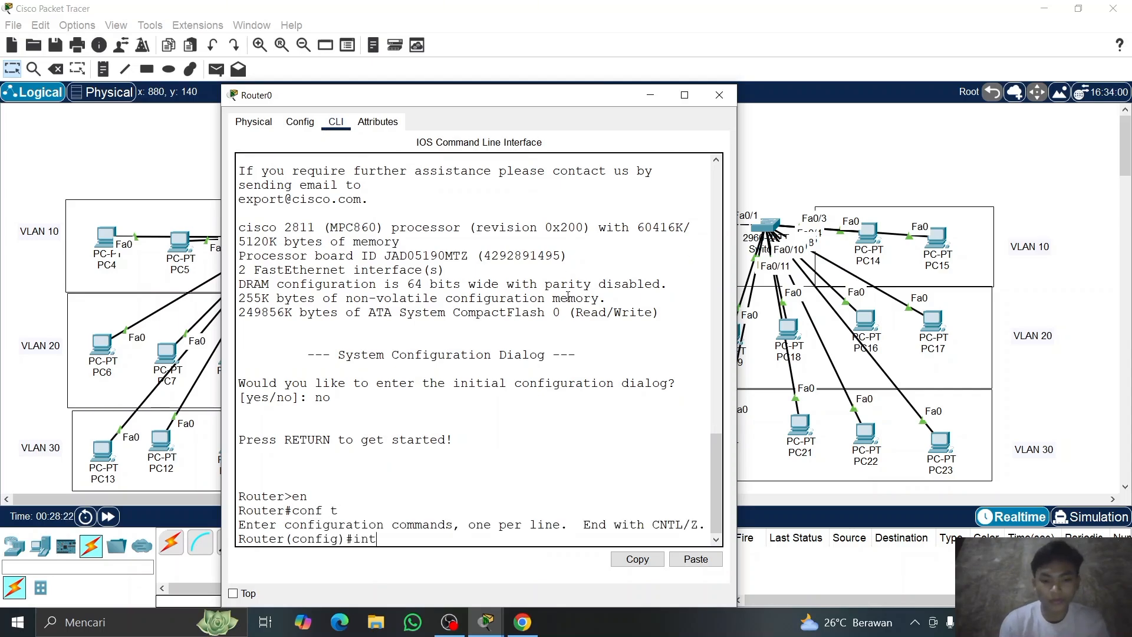
# - Enable Router0's interface fa0/0 with no shutdown and exit to global configuration mode
pyautogui.write('int fa0')
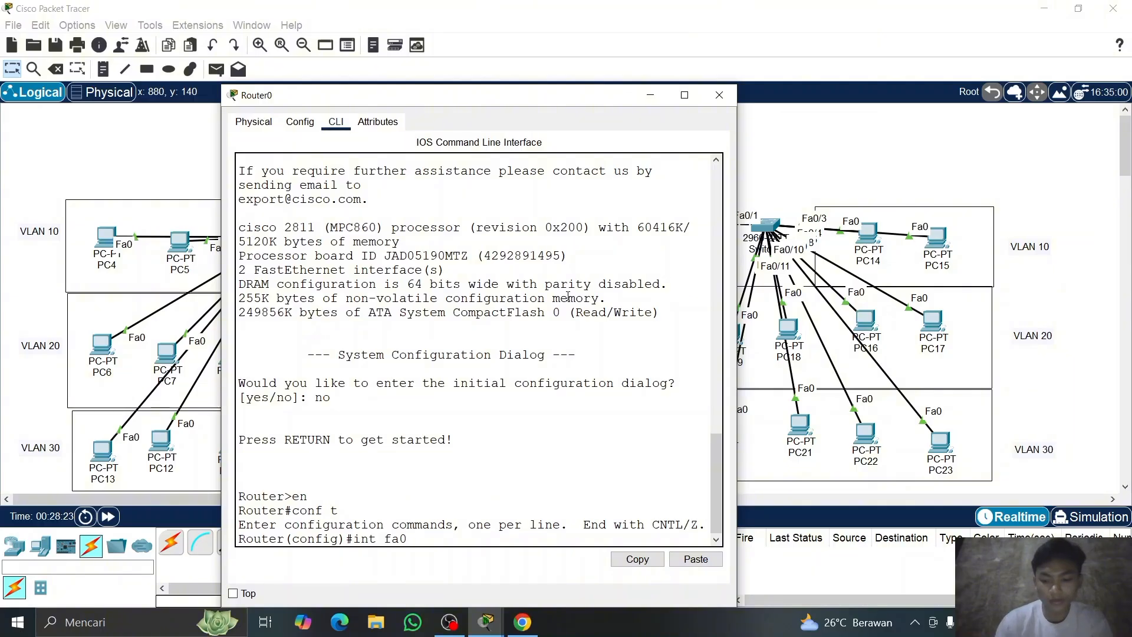
pyautogui.write('/0')
pyautogui.press('Return')
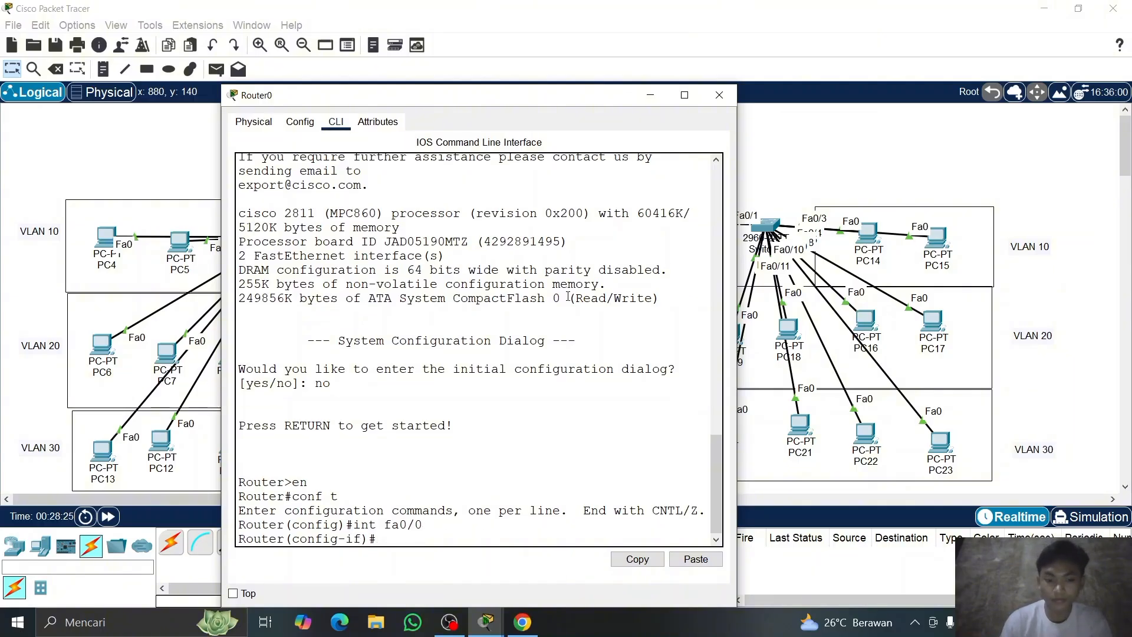
pyautogui.write('no shot')
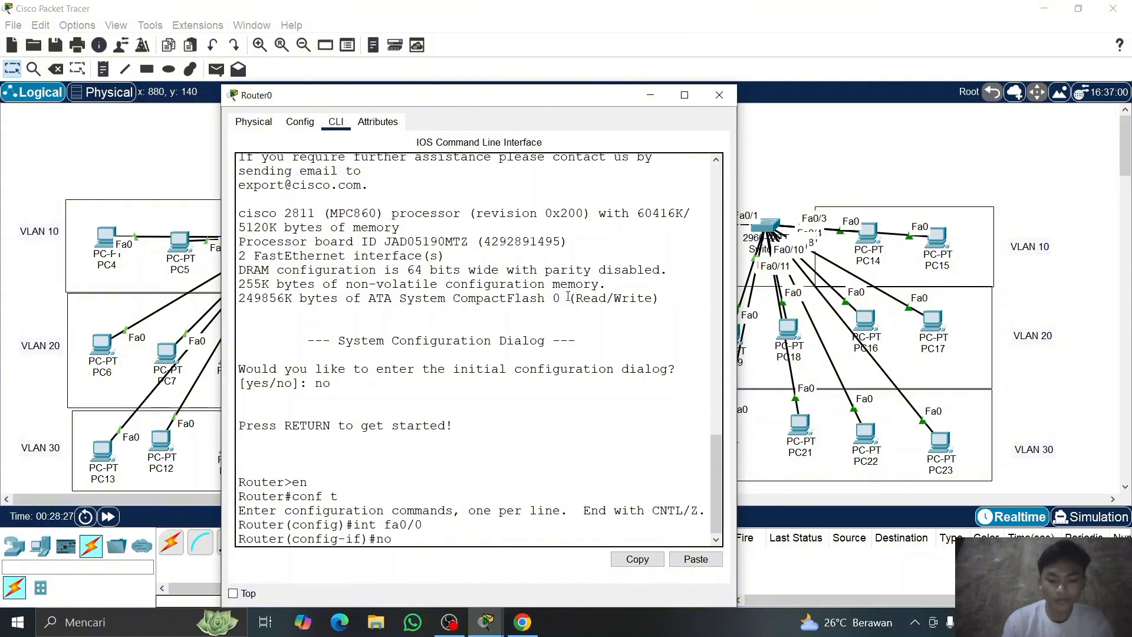
pyautogui.press('BackSpace')
pyautogui.press('BackSpace')
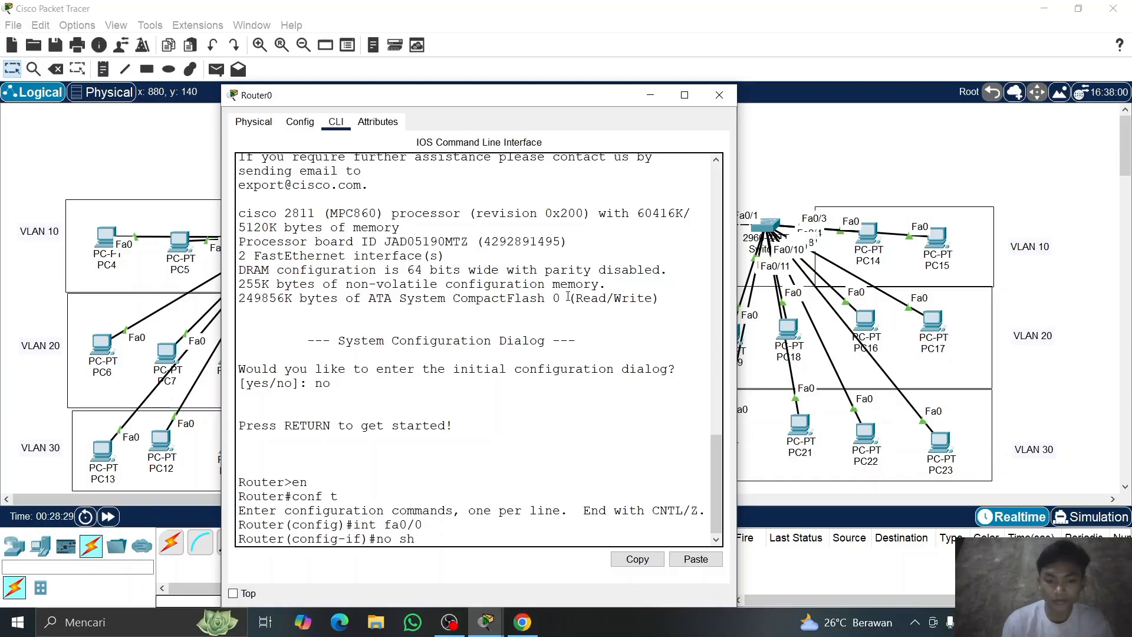
pyautogui.write('u')
pyautogui.press('Tab')
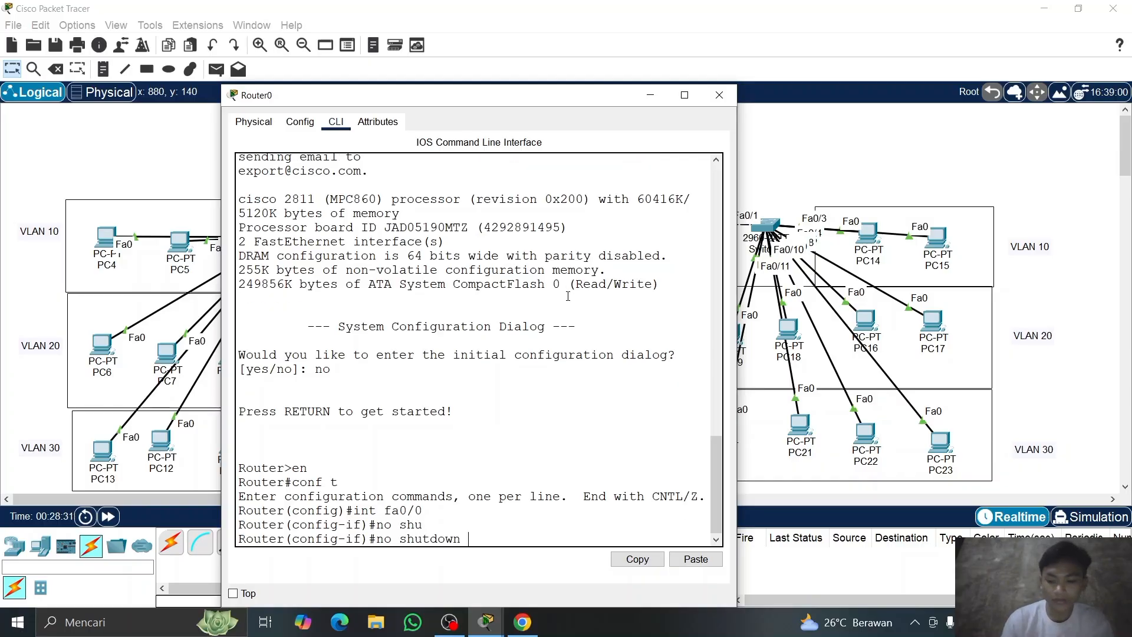
pyautogui.press('Return')
pyautogui.press('Return')
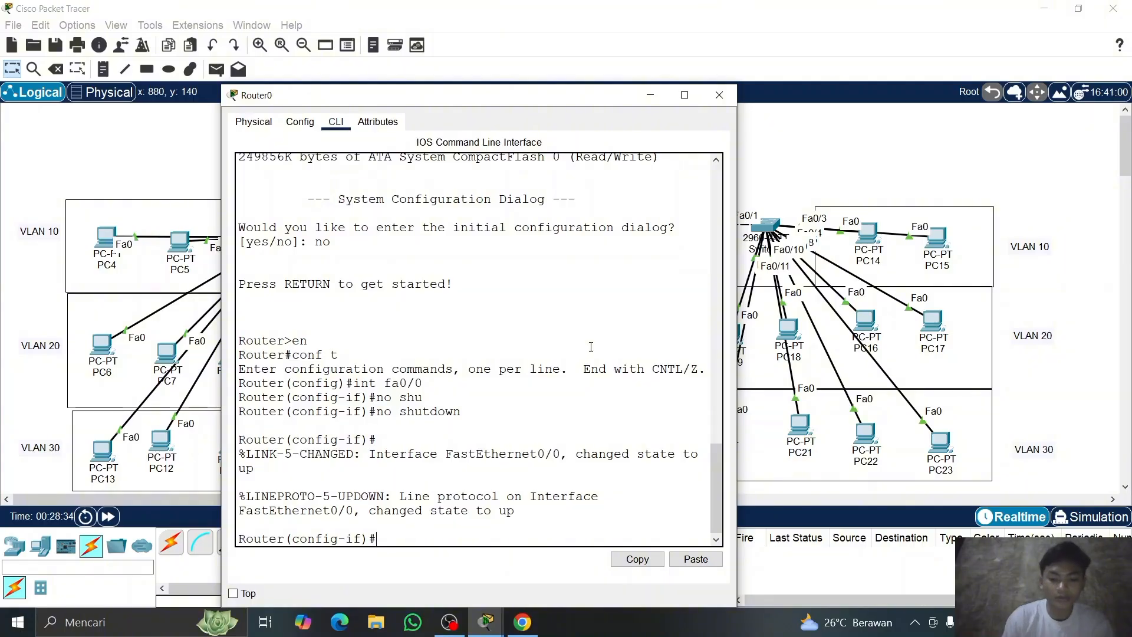
pyautogui.write('exit')
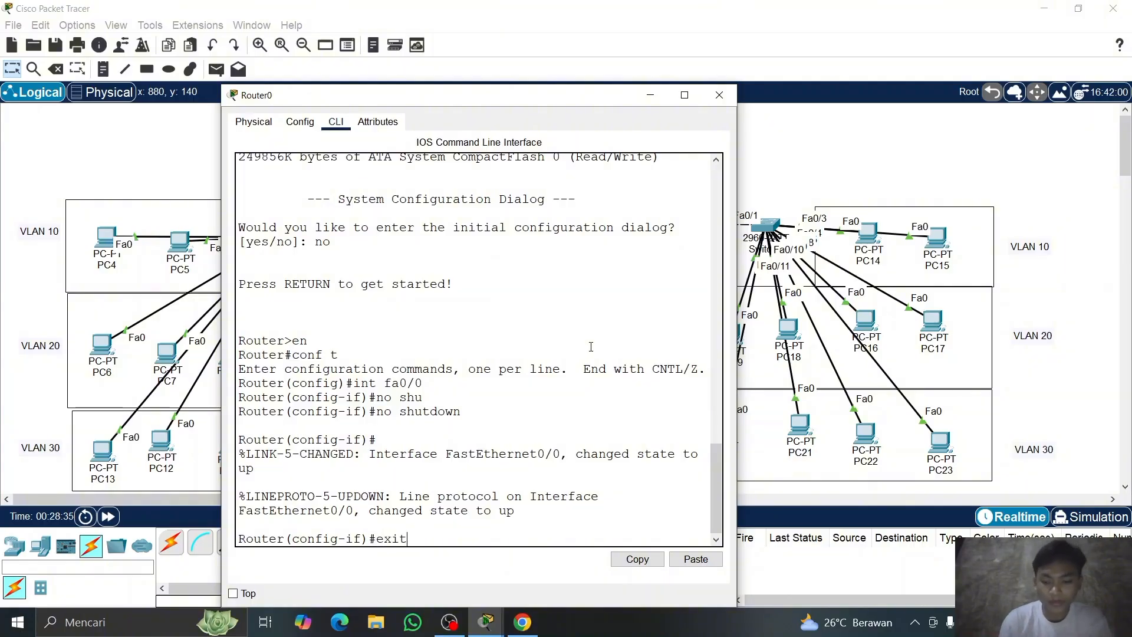
pyautogui.press('Return')
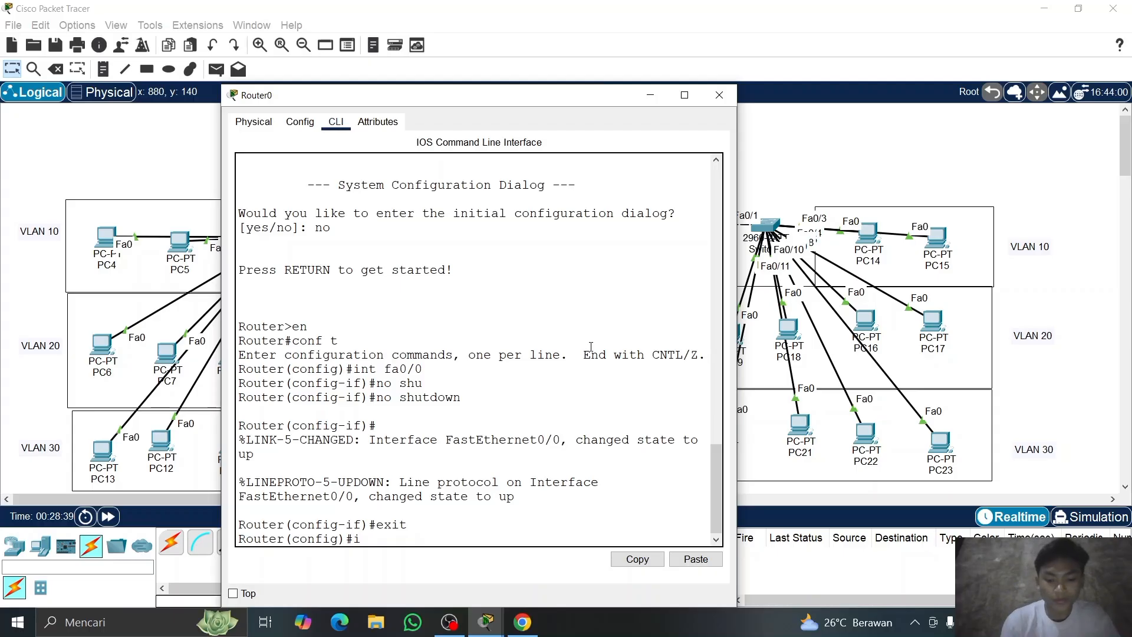
# - Create subinterface fa0/0.10 on Router0 for VLAN 10
pyautogui.write('int fa0')
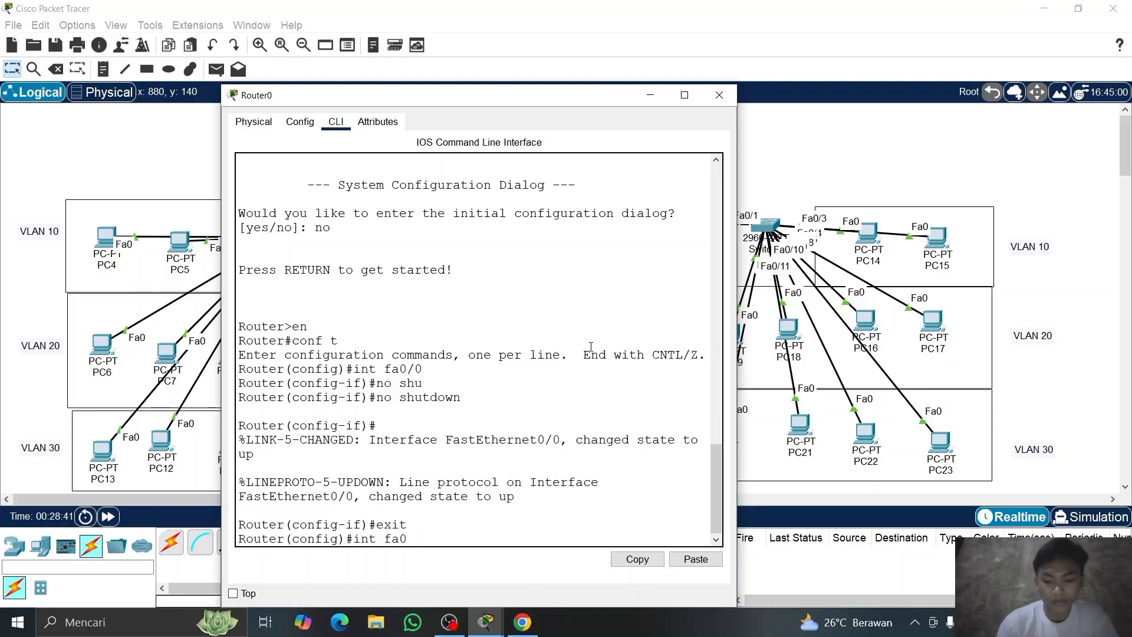
pyautogui.write('/0.10')
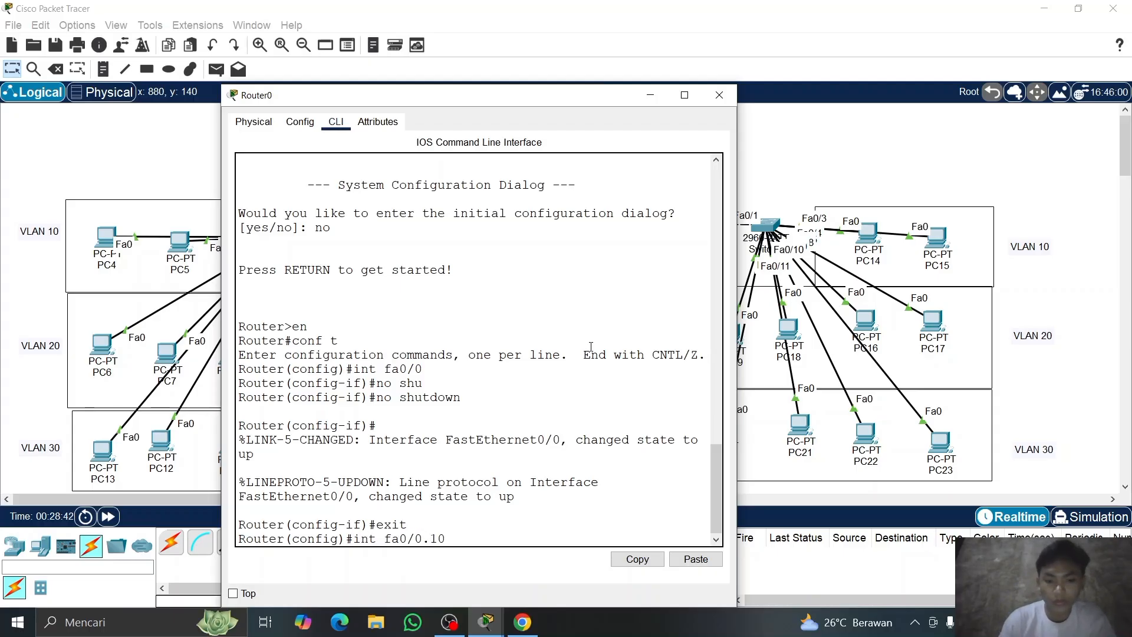
pyautogui.press('Return')
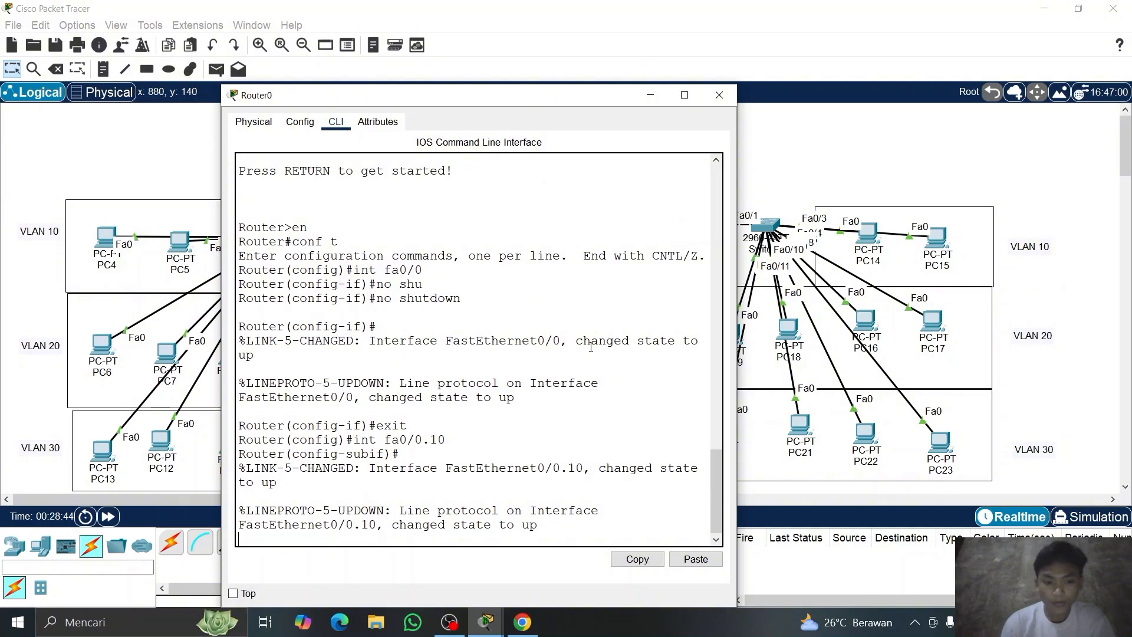
pyautogui.press('Return')
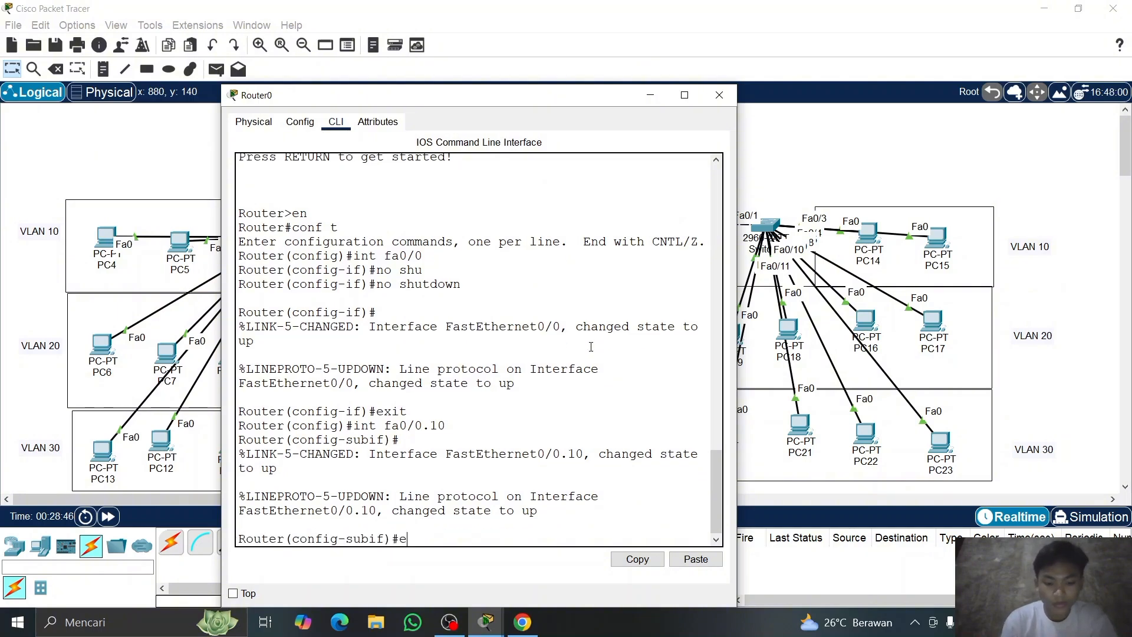
# - Set the fa0/0.10 subinterface's encapsulation to dot1Q 10, checking the command in the course video in Chrome before returning to Packet Tracer
pyautogui.write('n')
pyautogui.press('Tab')
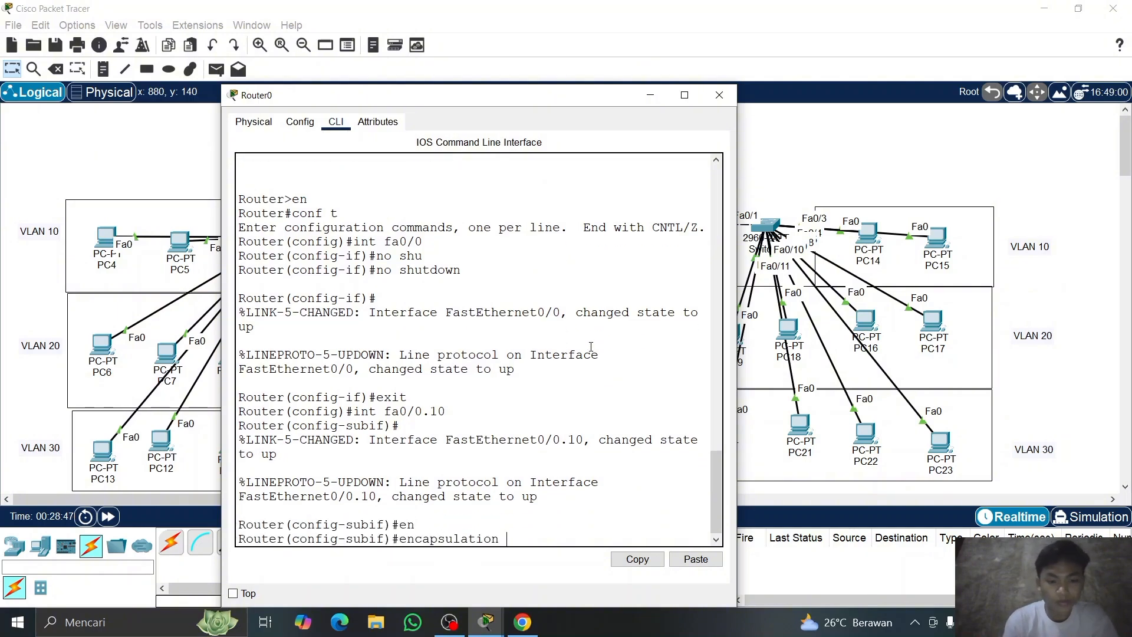
pyautogui.write('d')
pyautogui.press('Tab')
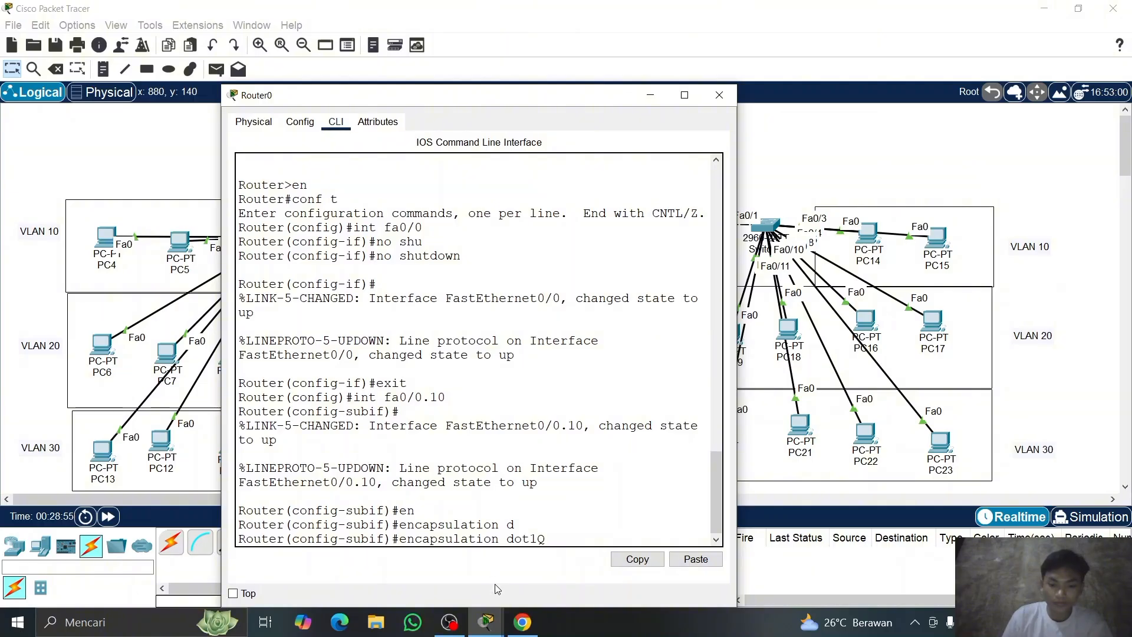
pyautogui.click(519, 625)
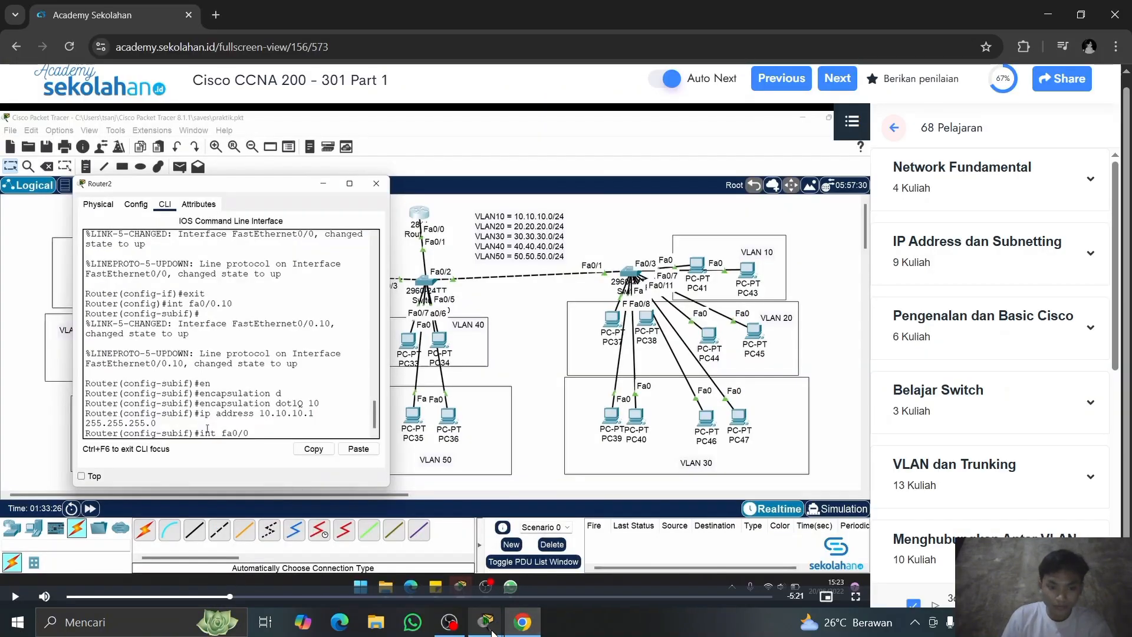
pyautogui.moveTo(492, 633)
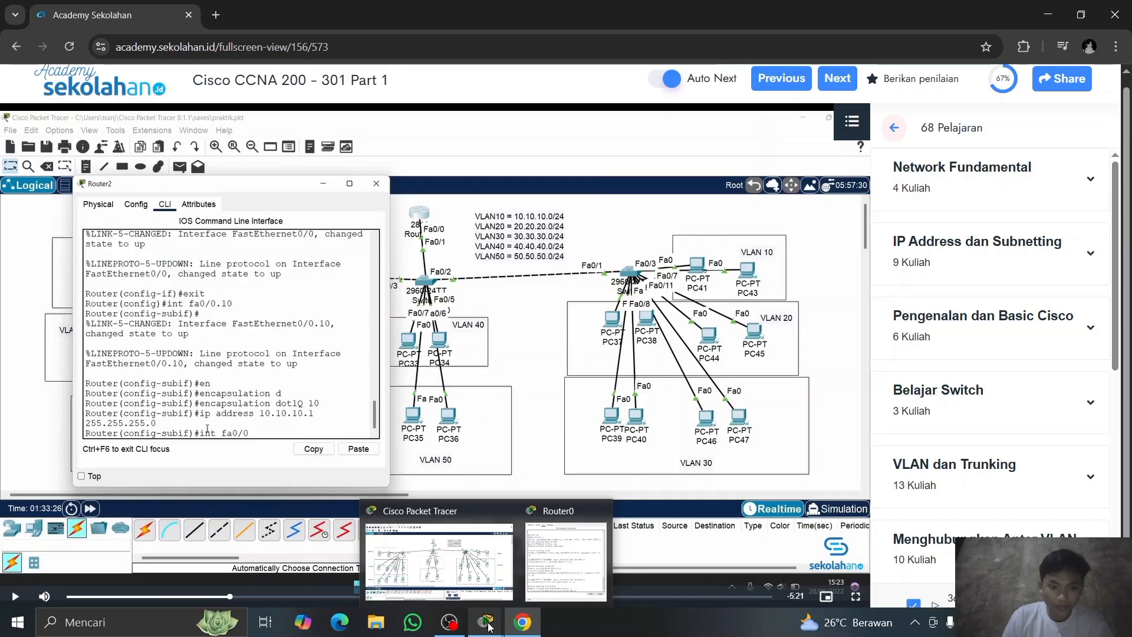
pyautogui.click(511, 575)
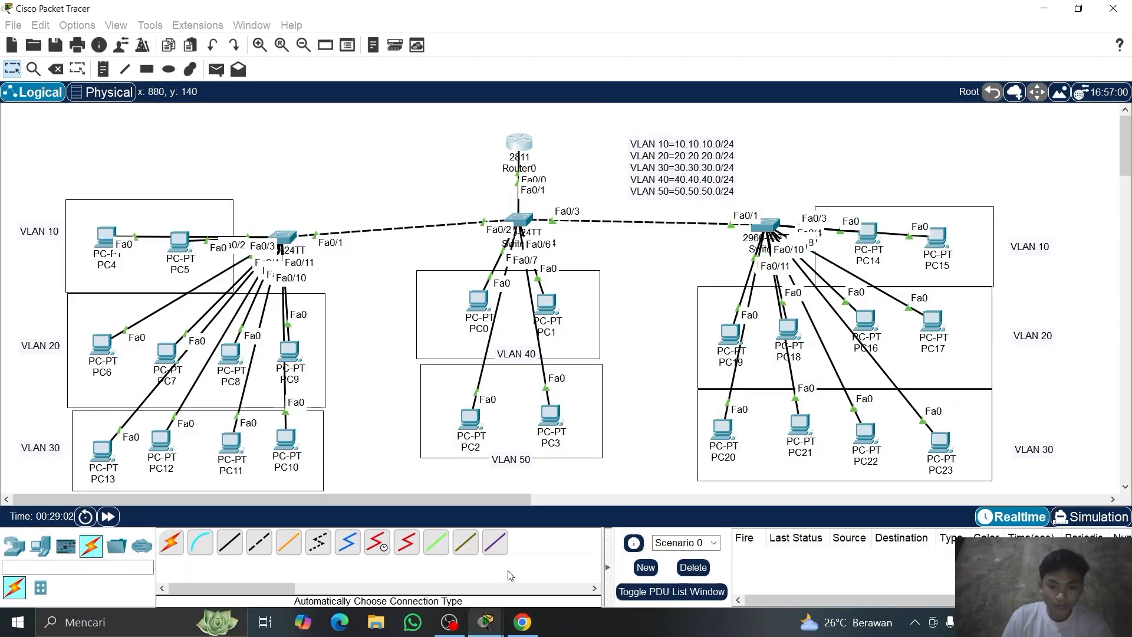
pyautogui.click(521, 155)
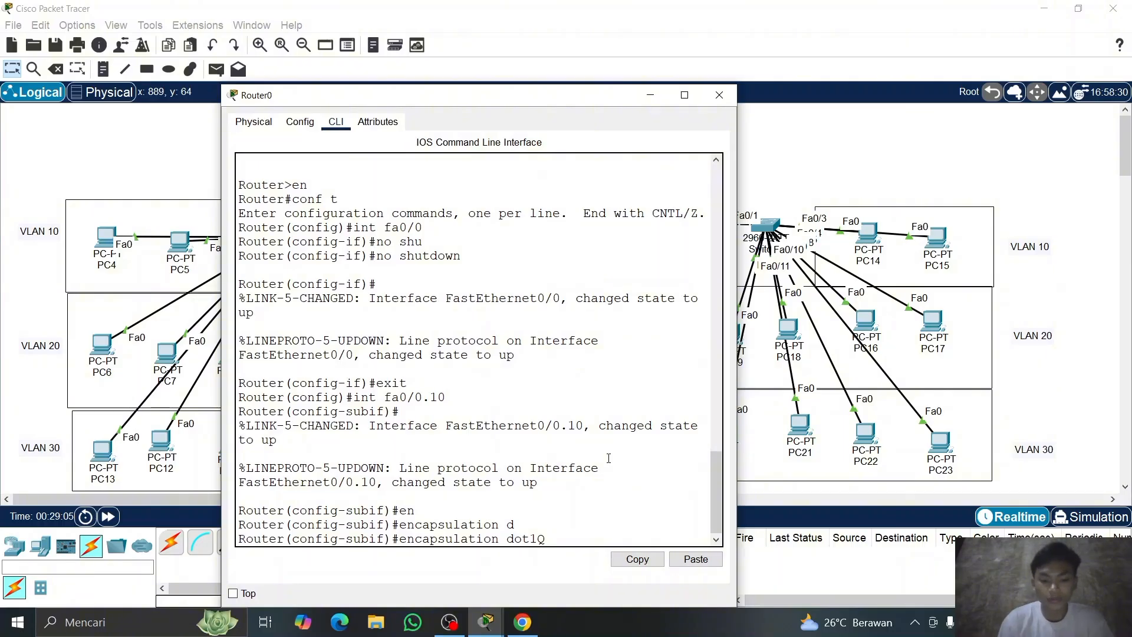
pyautogui.write('10')
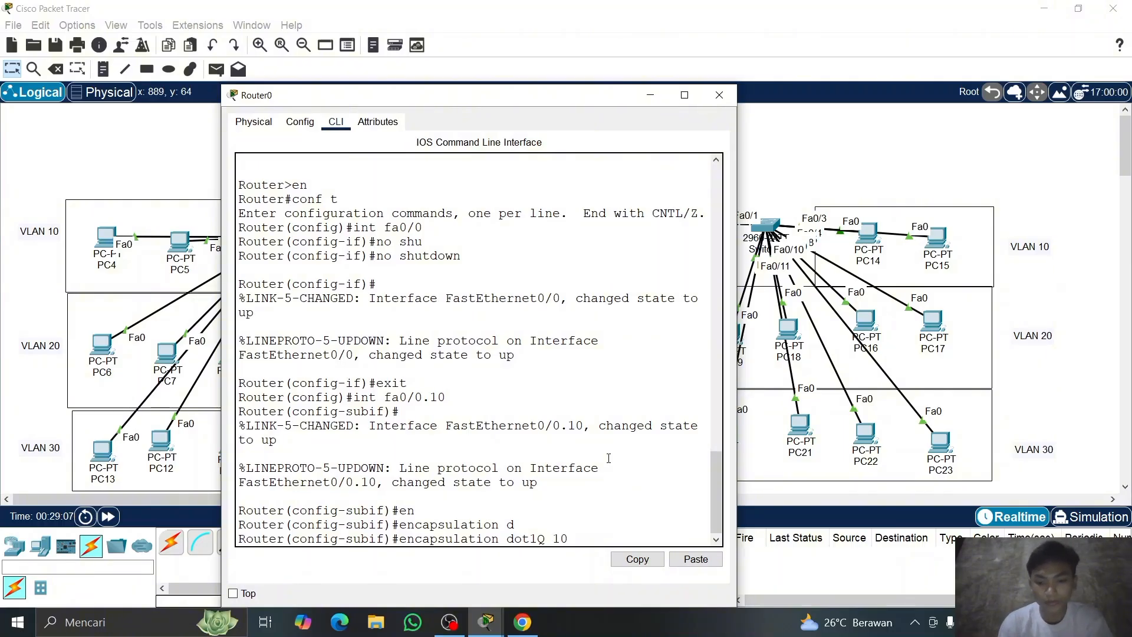
pyautogui.press('Return')
# - Try to assign IP address 10.10.10.1 to the fa0/0.10 subinterface without a subnet mask
pyautogui.write('ip')
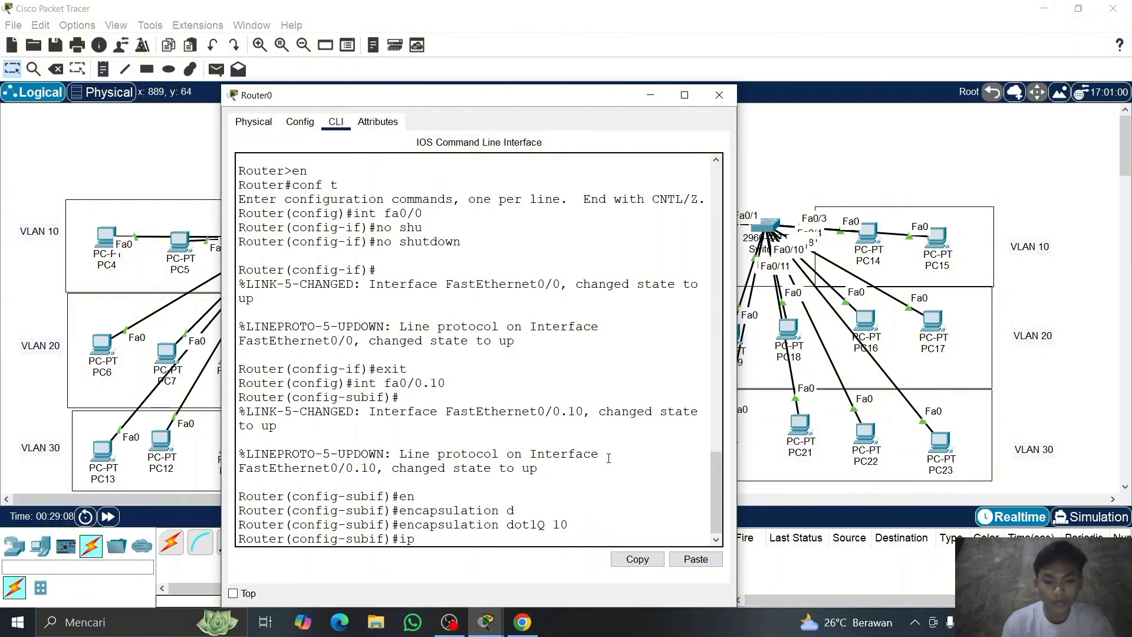
pyautogui.write(' ad')
pyautogui.press('Tab')
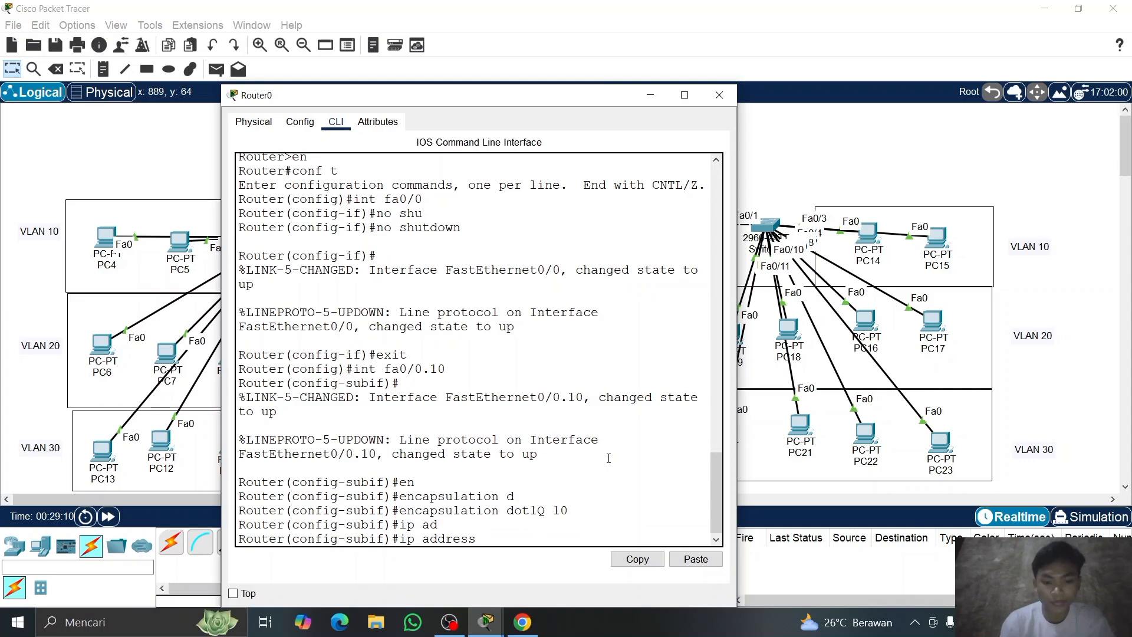
pyautogui.write('10.10.10.1')
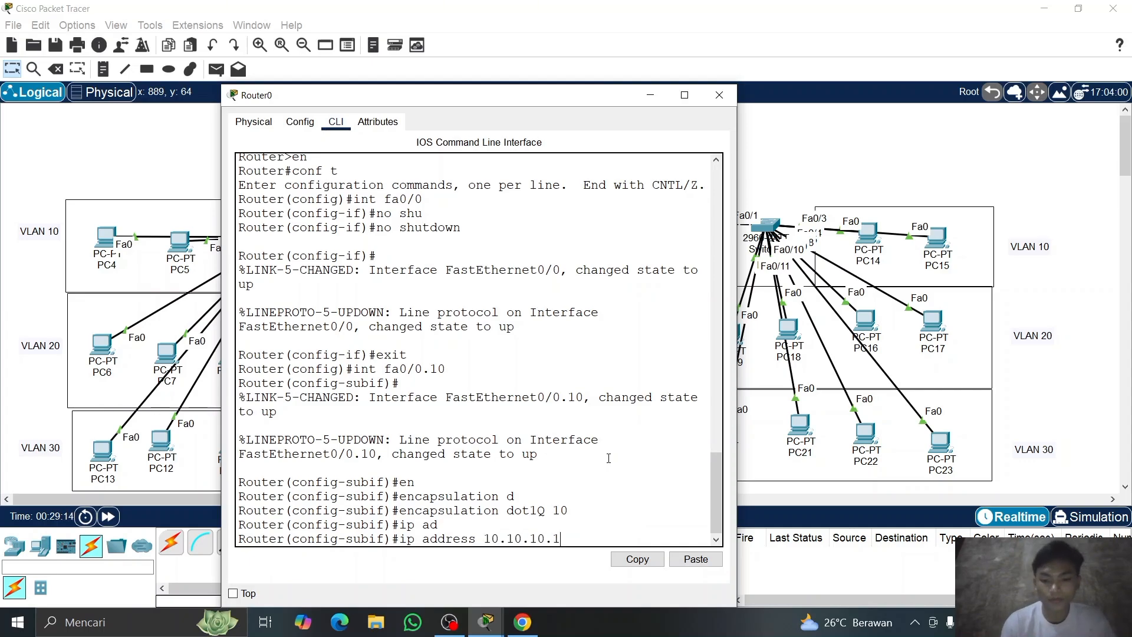
pyautogui.press('Return')
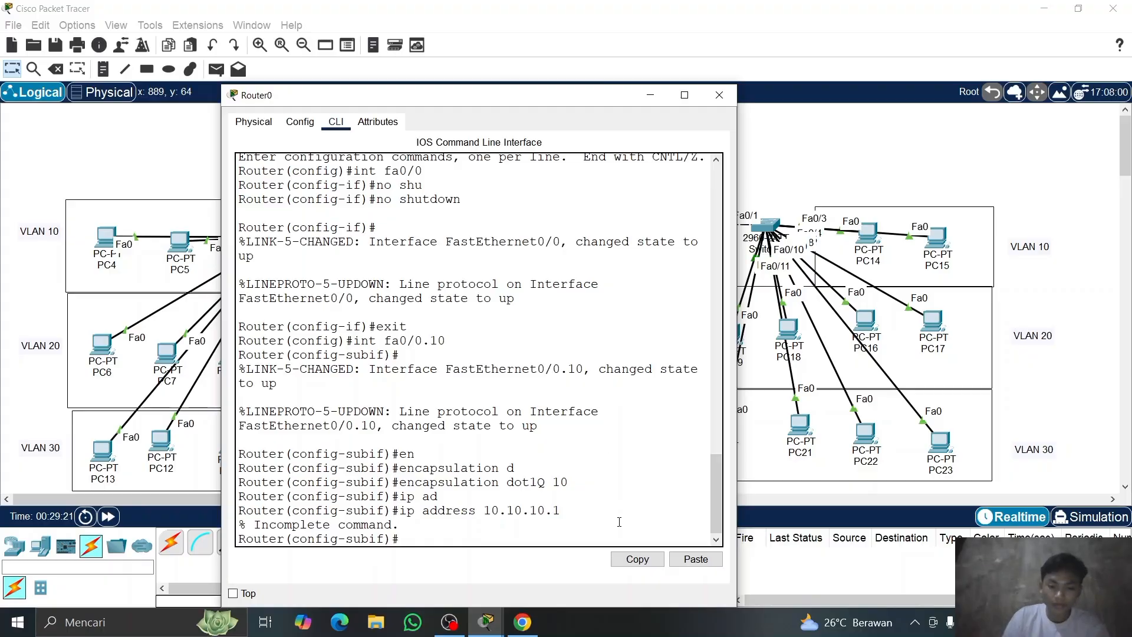
# - Check the address command in the course video in Chrome, then in Packet Tracer assign 10.10.10.1 255.255.255.0 to Router0's fa0/0.10 and exit the subinterface
pyautogui.click(521, 620)
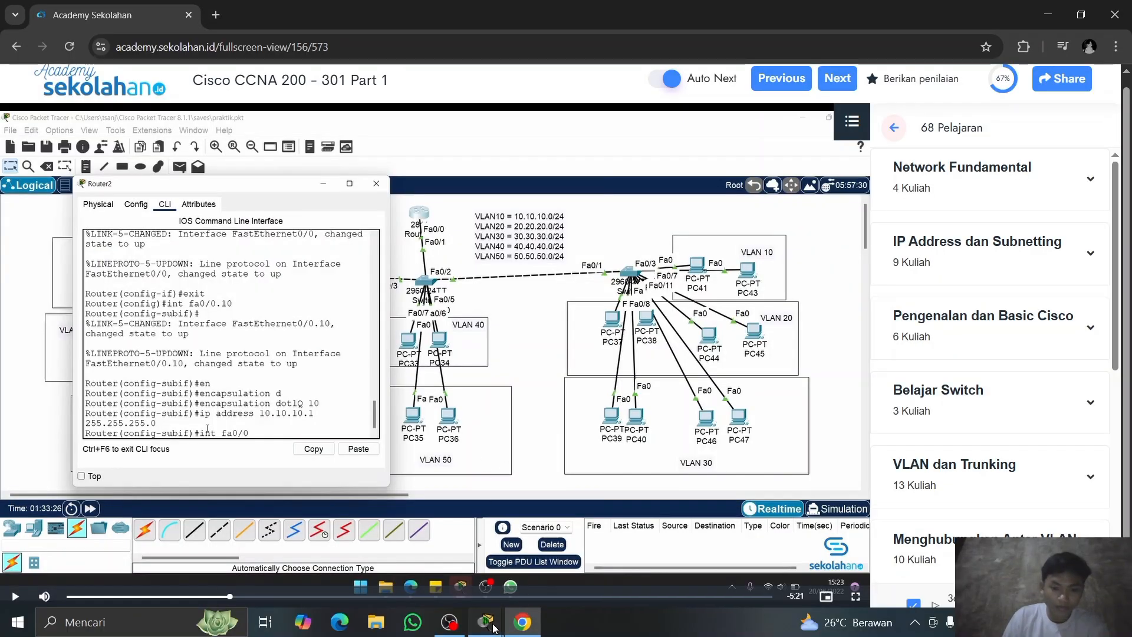
pyautogui.moveTo(486, 621)
pyautogui.click(439, 560)
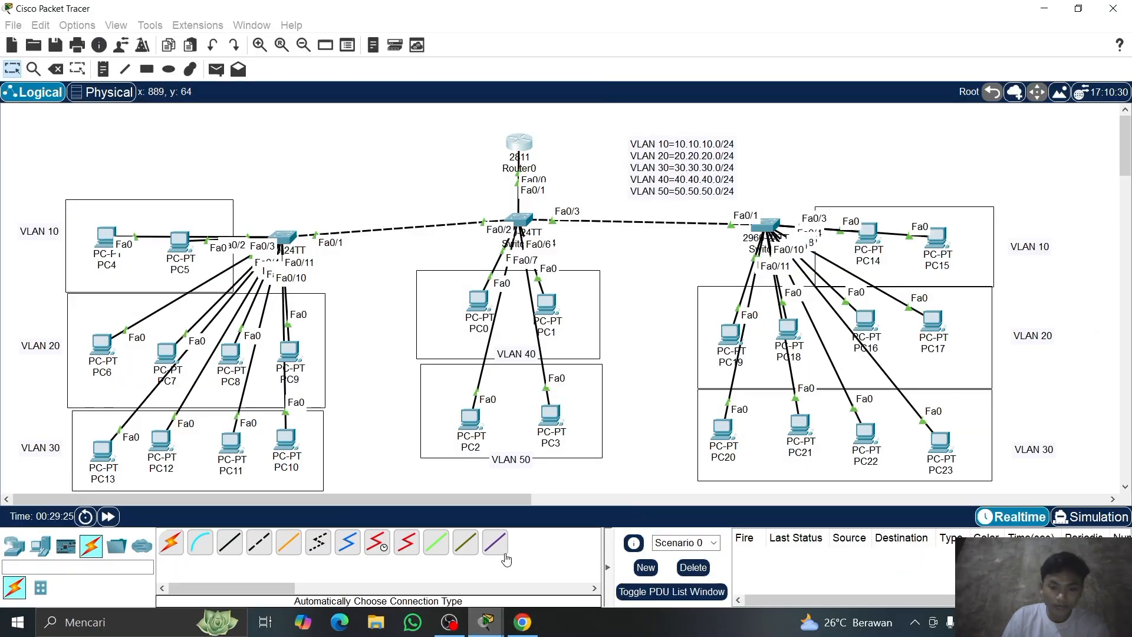
pyautogui.click(524, 146)
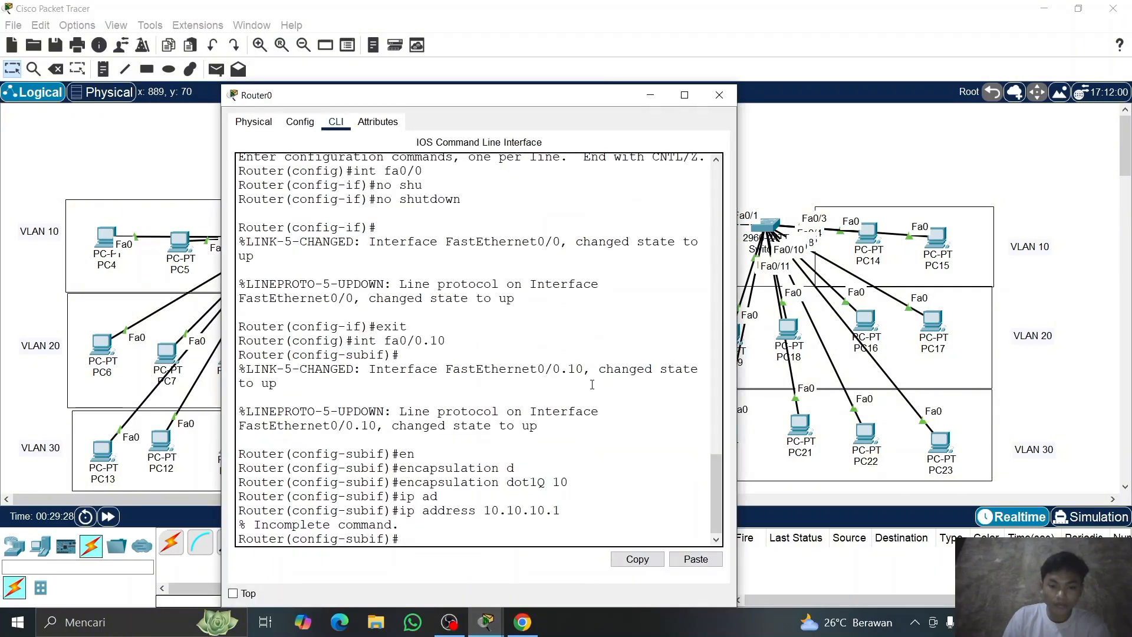
pyautogui.press('Up')
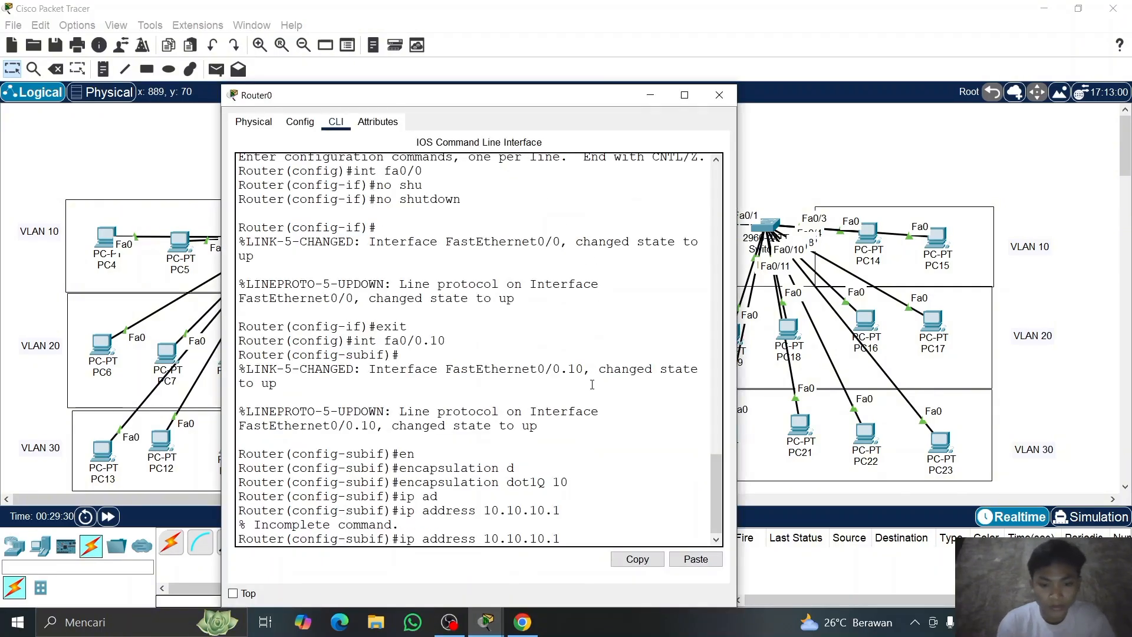
pyautogui.write('255.')
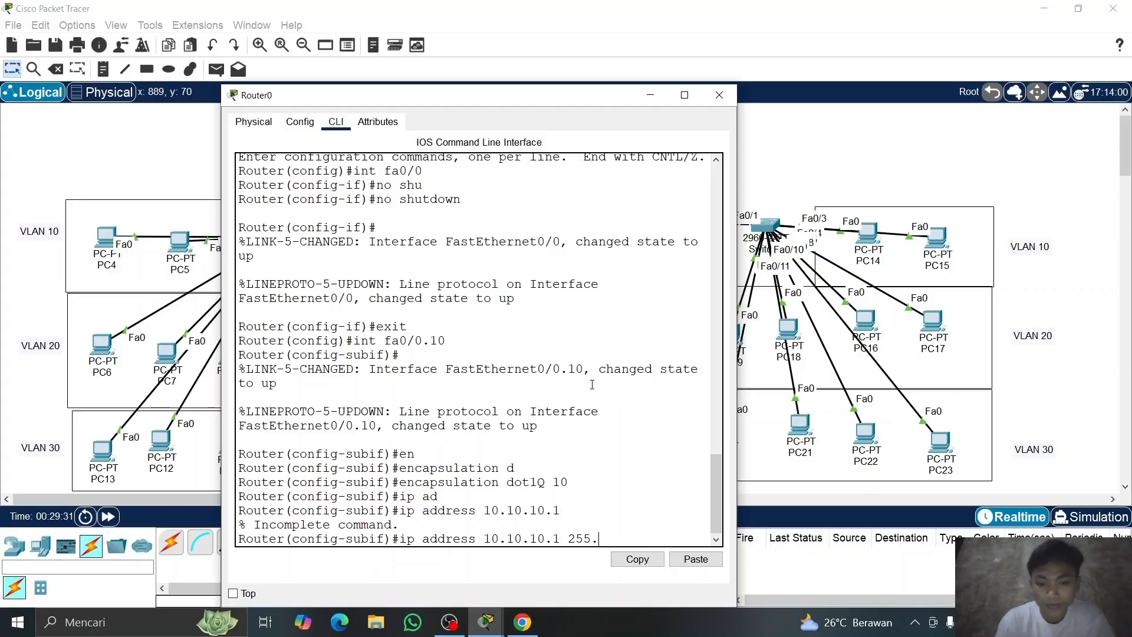
pyautogui.write('255')
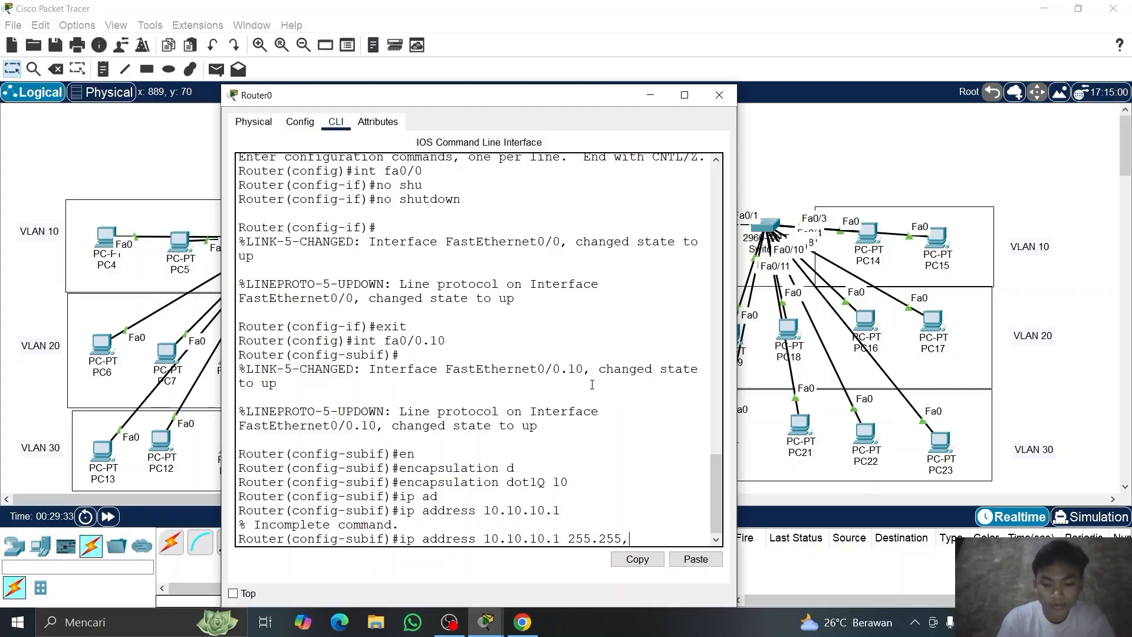
pyautogui.write('.255.255')
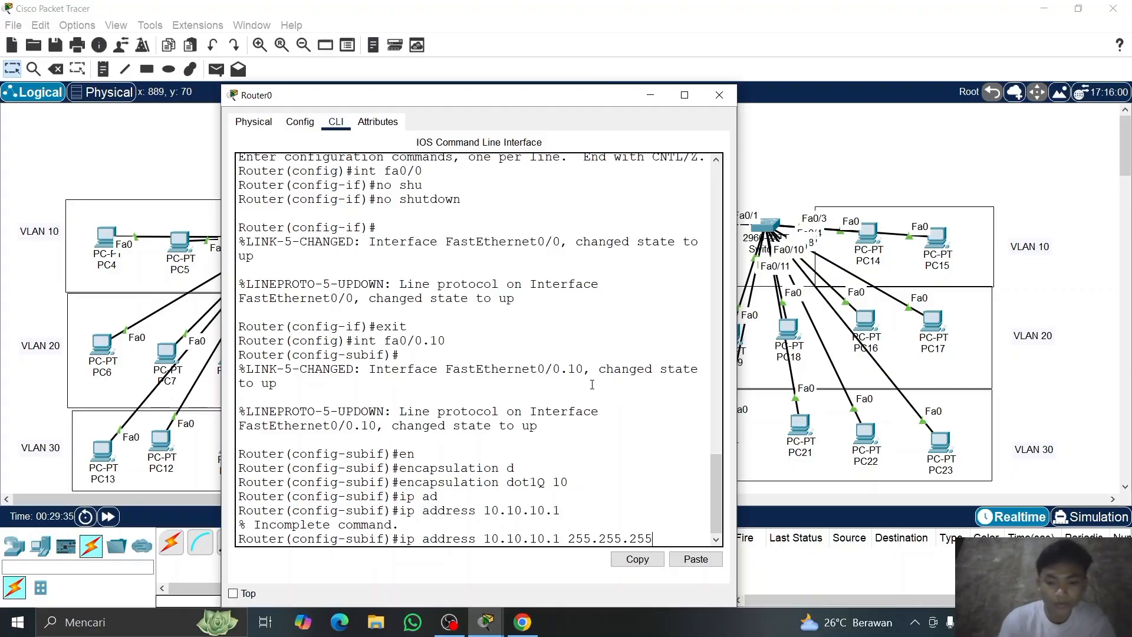
pyautogui.write('0')
pyautogui.press('Return')
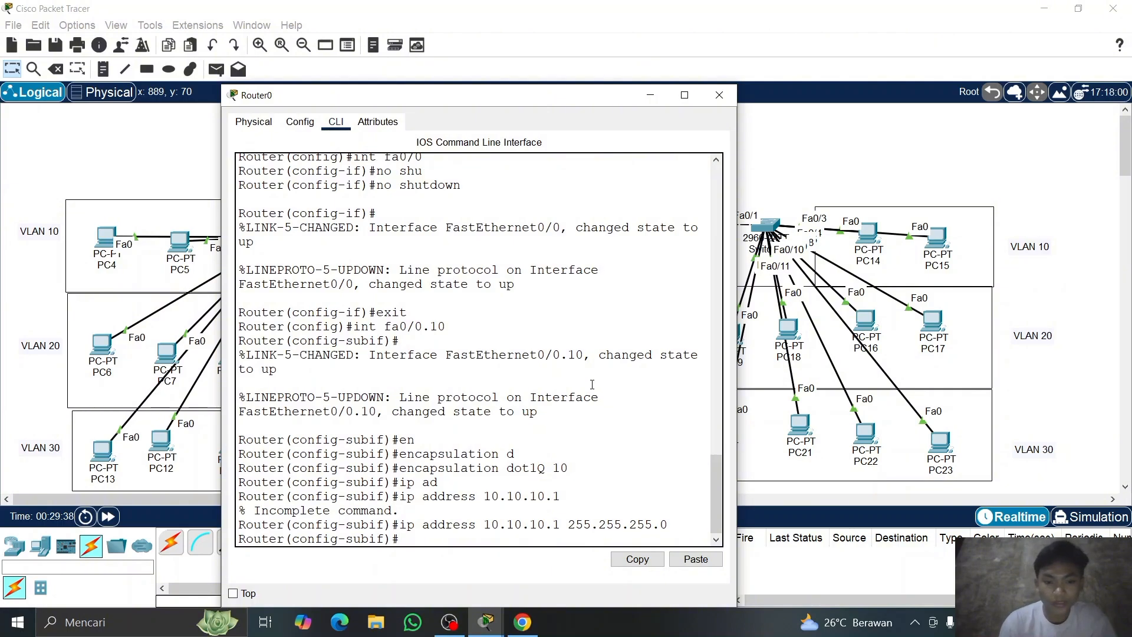
pyautogui.write('exit')
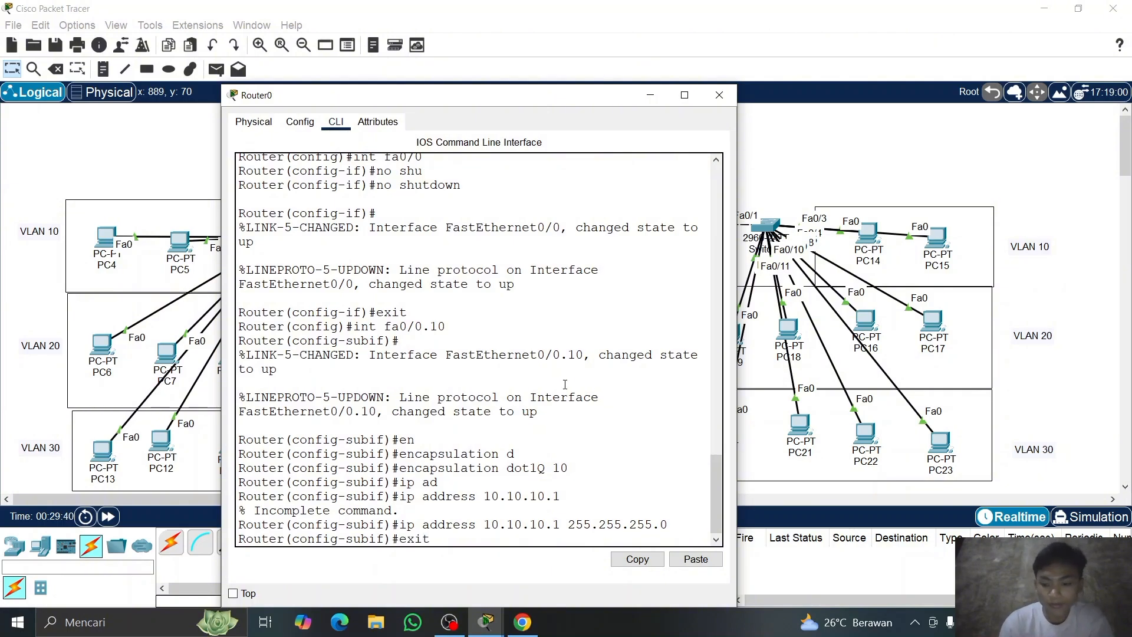
pyautogui.press('Return')
# - Create subinterface fa0/0.20 on Router0 for VLAN 20
pyautogui.write('int')
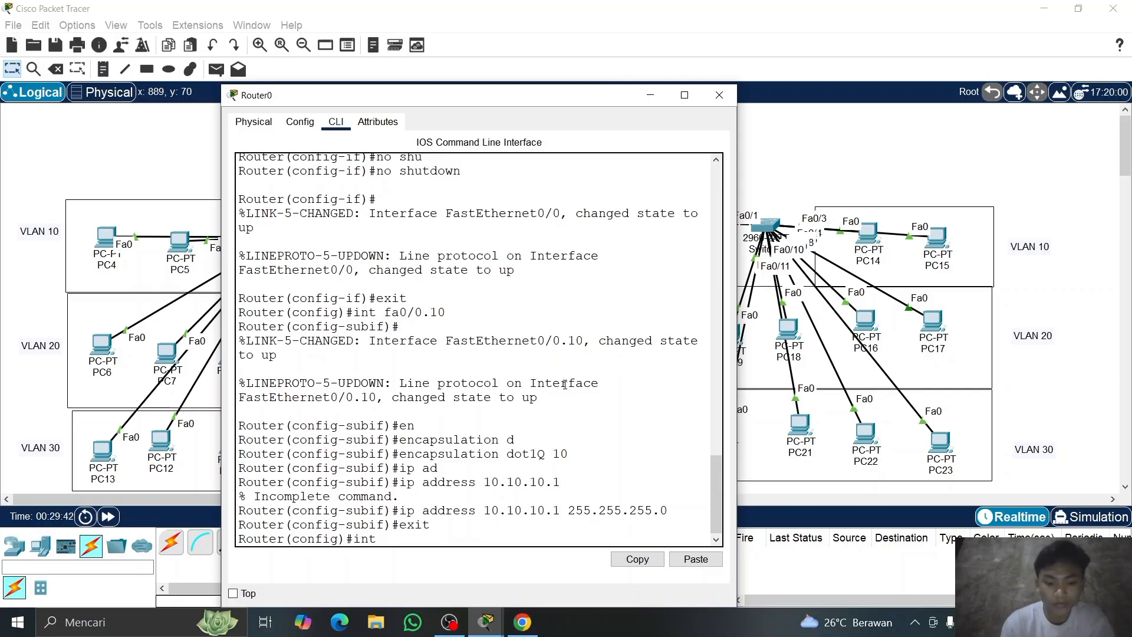
pyautogui.write(' fa0/0')
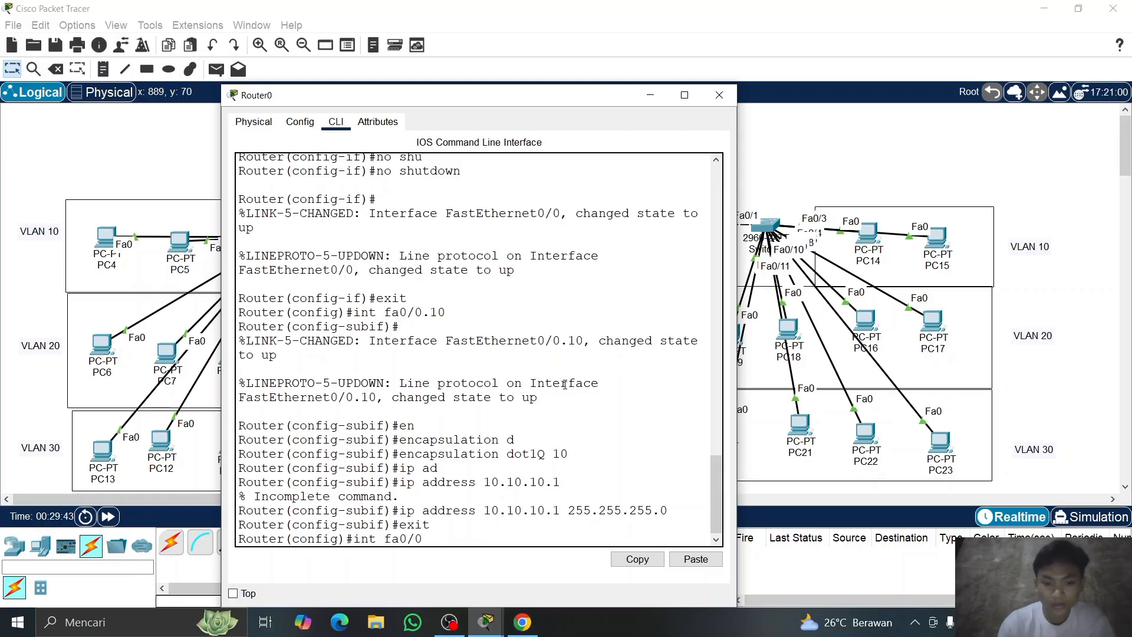
pyautogui.write('.')
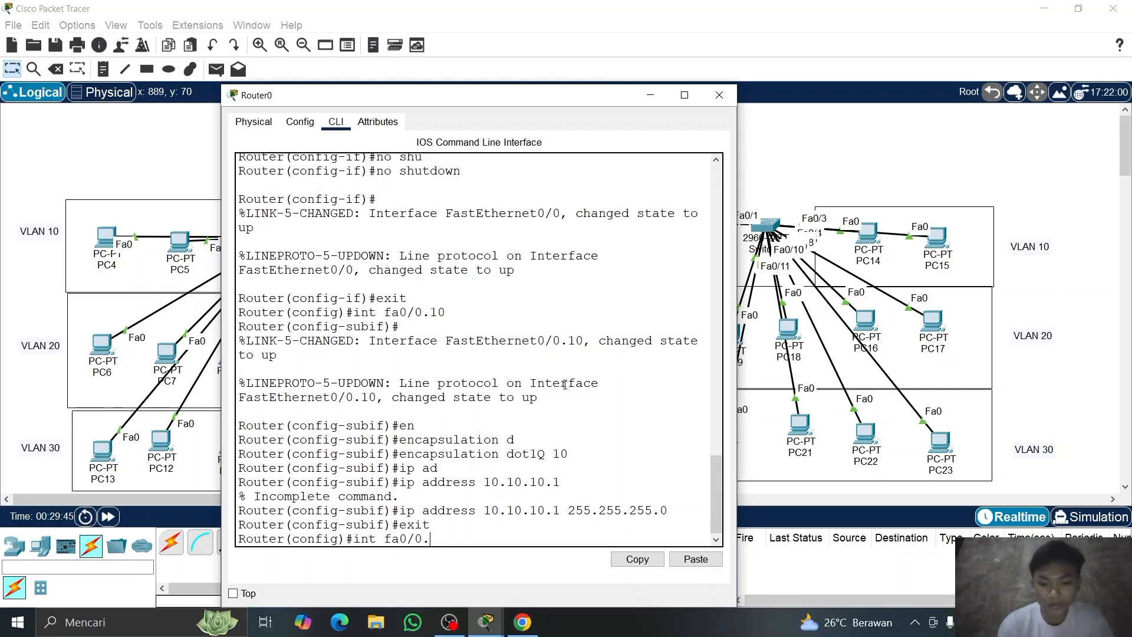
pyautogui.write('20')
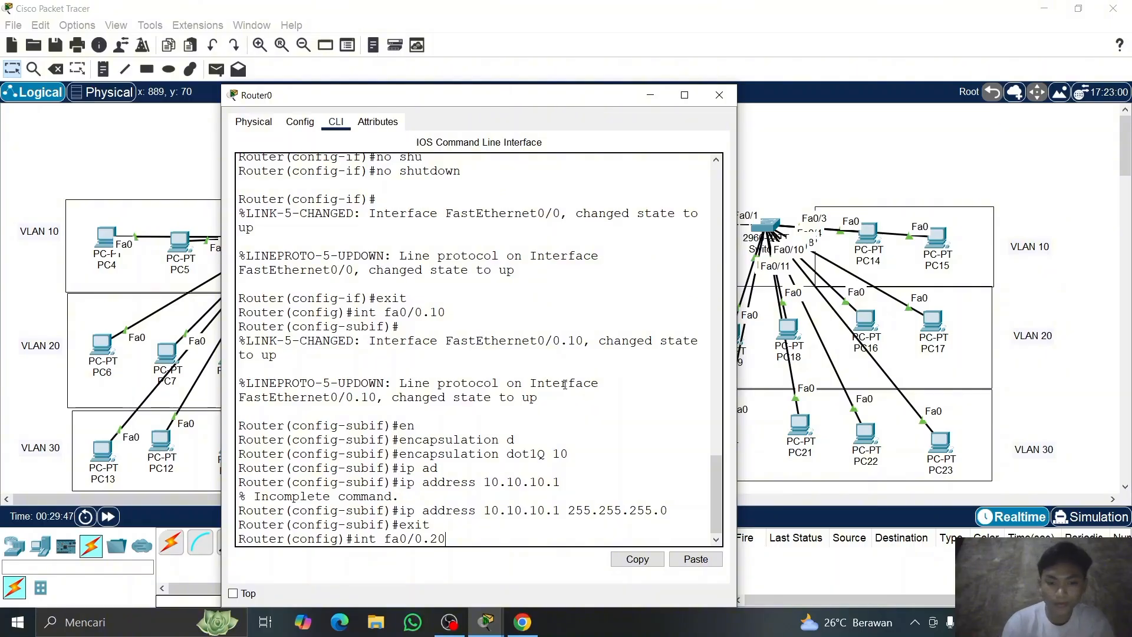
pyautogui.press('Return')
pyautogui.press('Return')
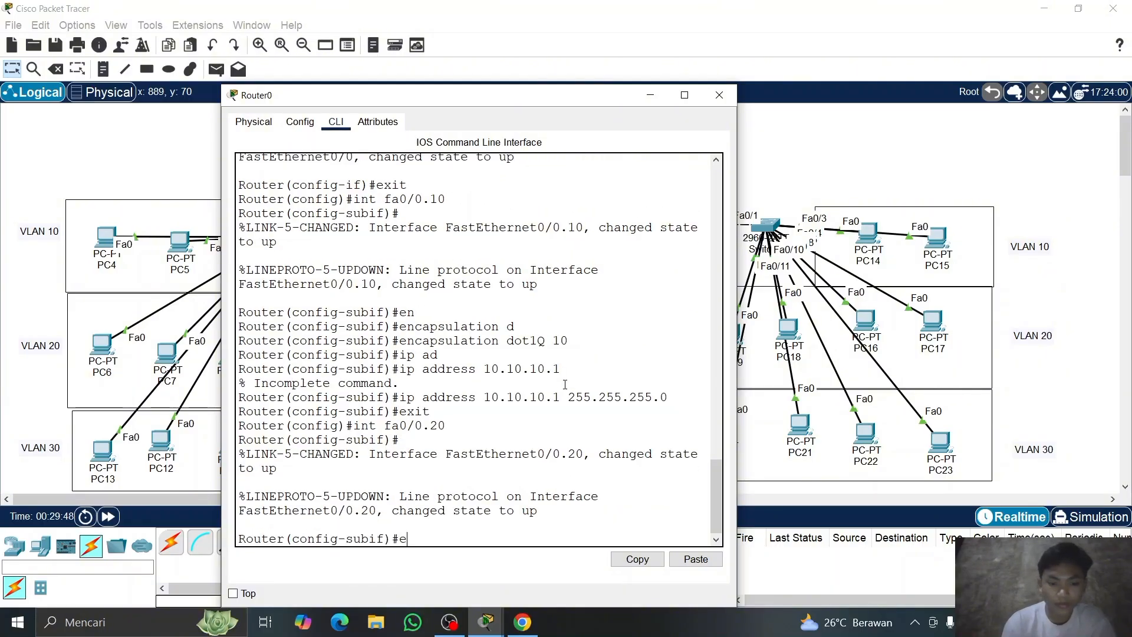
# - Set the fa0/0.20 subinterface's encapsulation to dot1Q 20
pyautogui.write('e')
pyautogui.write('n')
pyautogui.press('Tab')
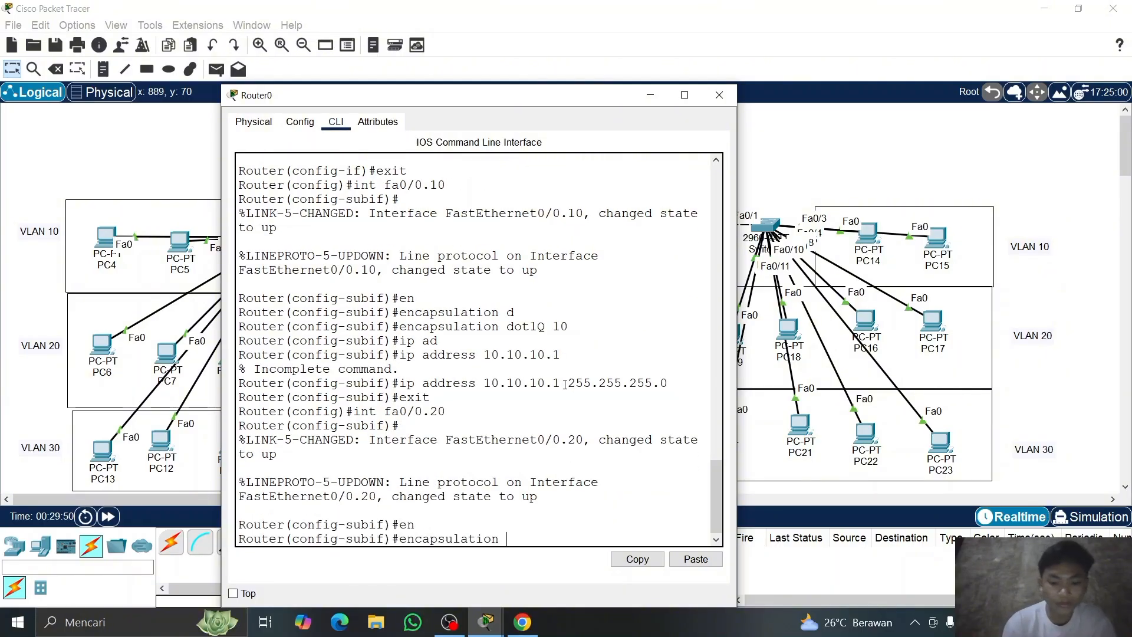
pyautogui.write('d')
pyautogui.press('Tab')
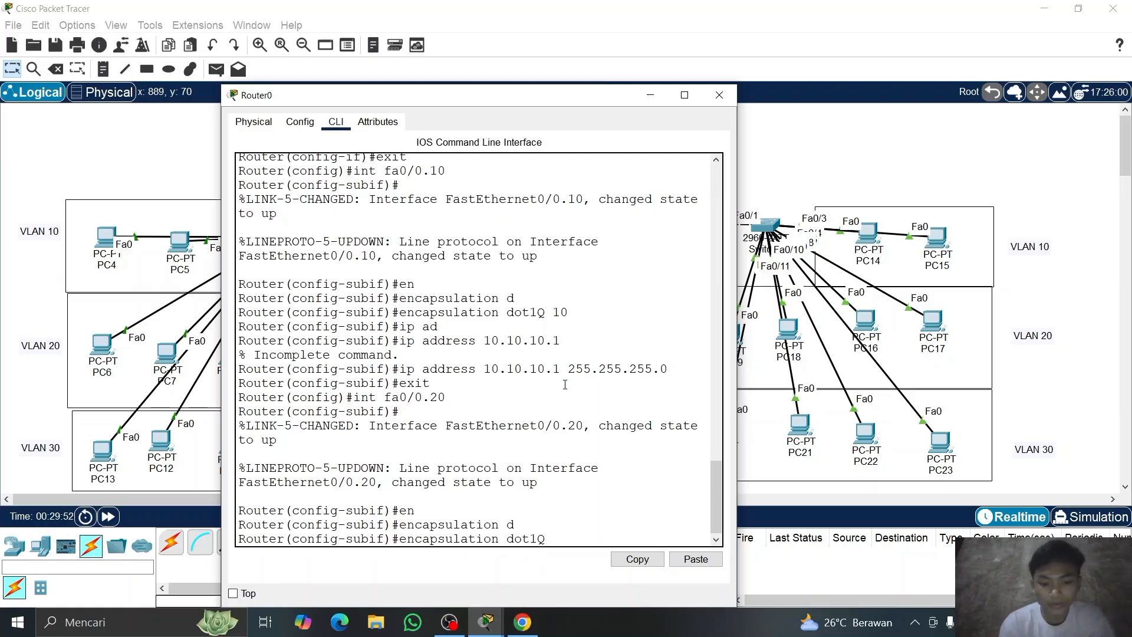
pyautogui.write('20')
pyautogui.press('Return')
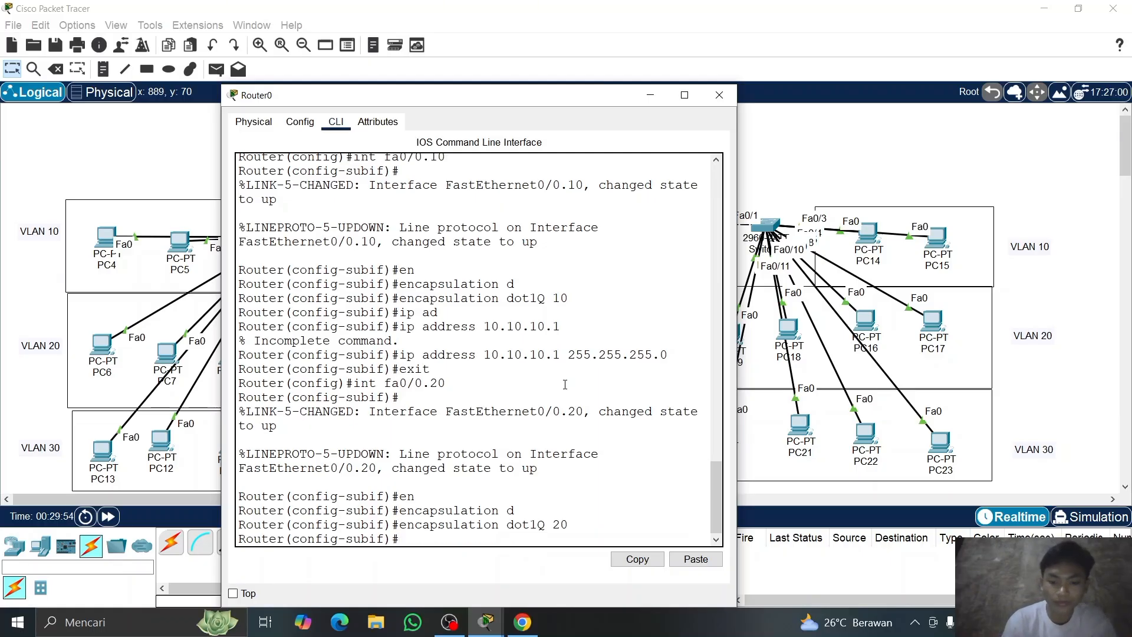
# - Assign IP address 20.20.20.1 with mask 255.255.255.0 to the fa0/0.20 subinterface and exit to global configuration mode
pyautogui.write('ip add')
pyautogui.press('Tab')
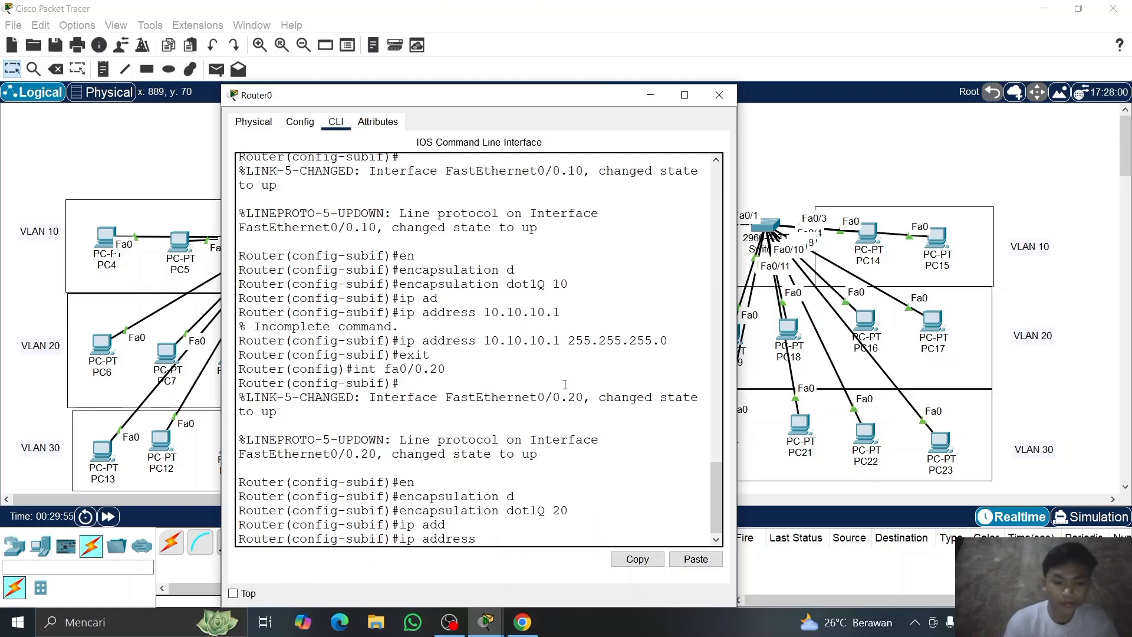
pyautogui.write('20')
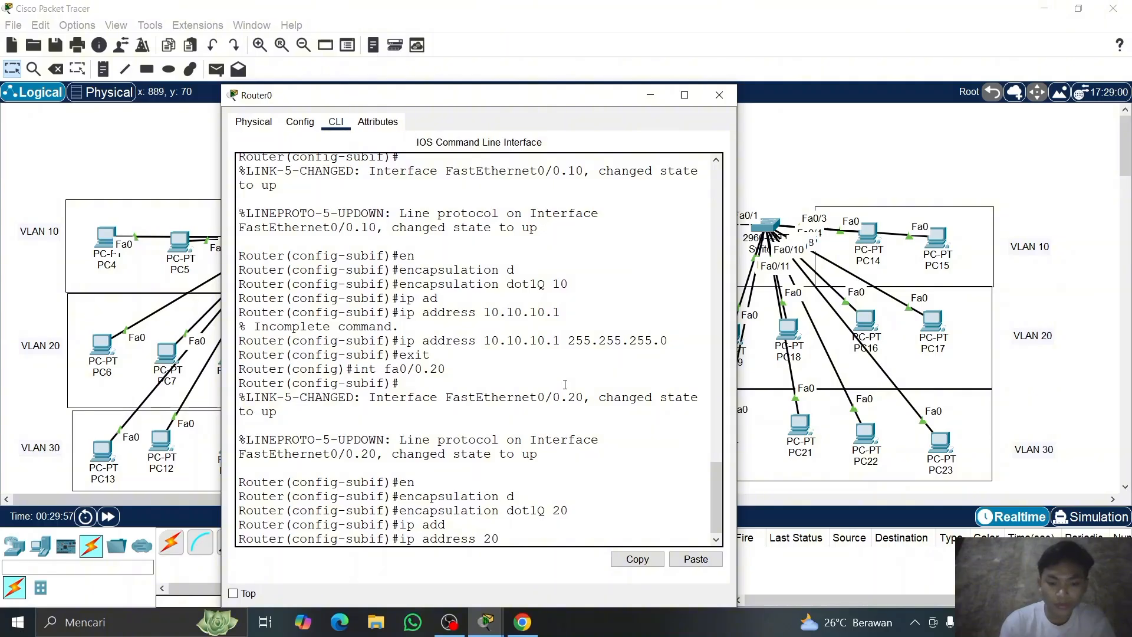
pyautogui.write('.20')
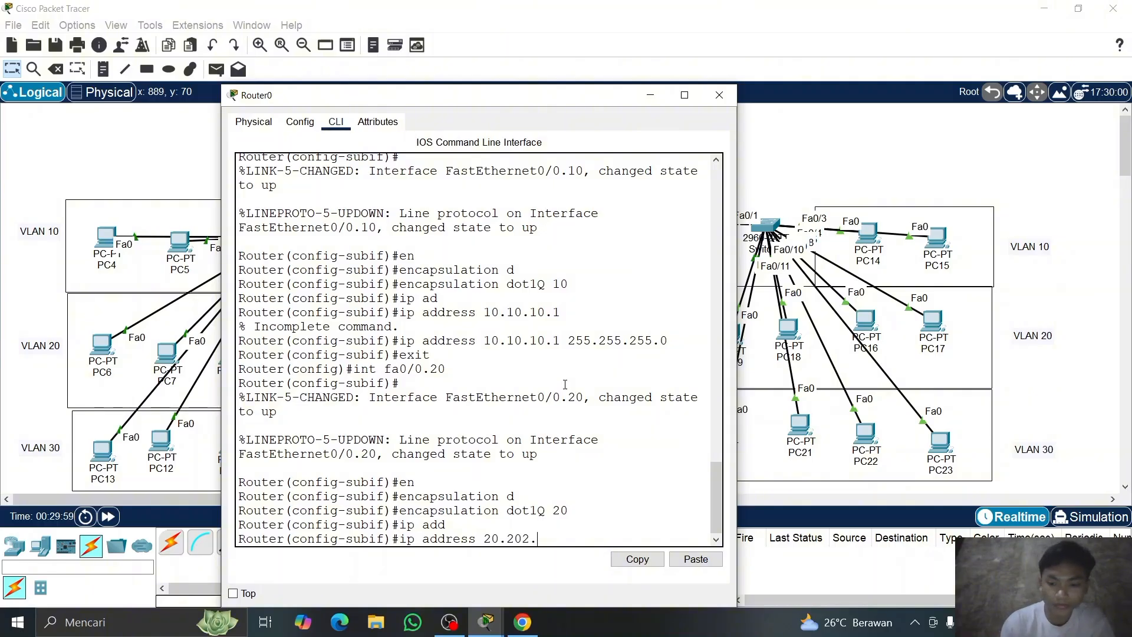
pyautogui.write('.20.')
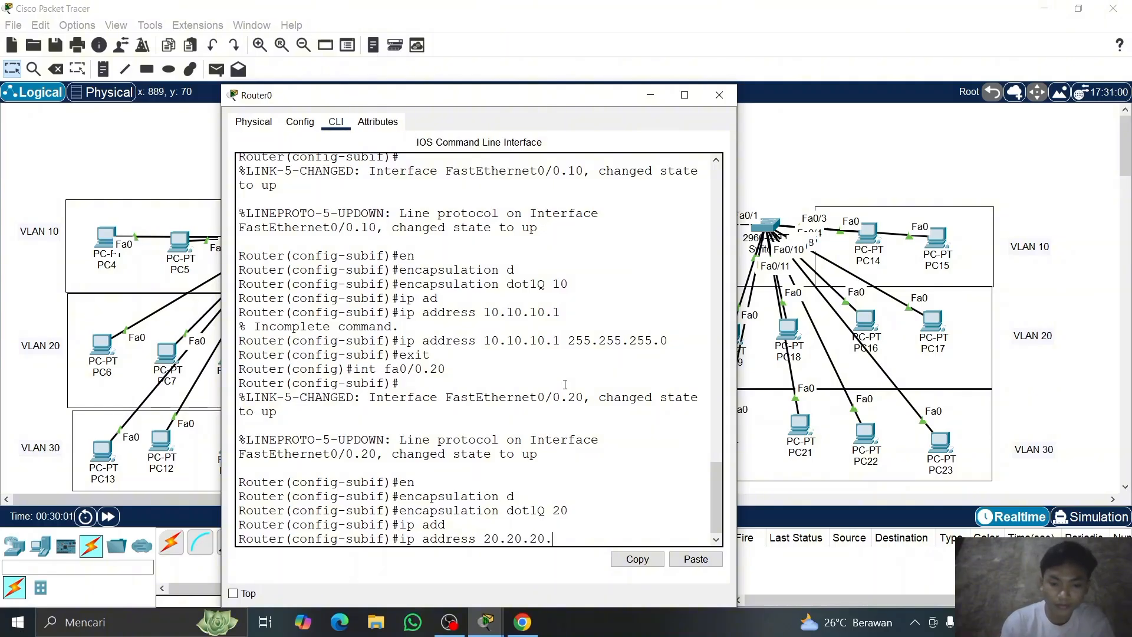
pyautogui.write('1')
pyautogui.write(' 25')
pyautogui.press('BackSpace')
pyautogui.write('55.25')
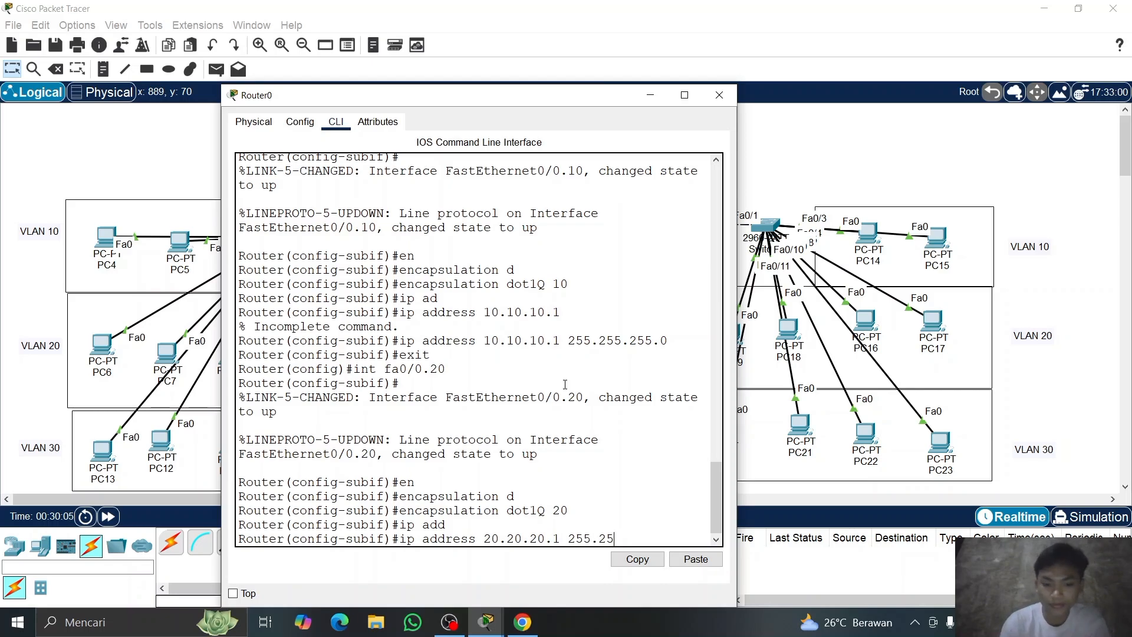
pyautogui.write('5.255.0')
pyautogui.press('Return')
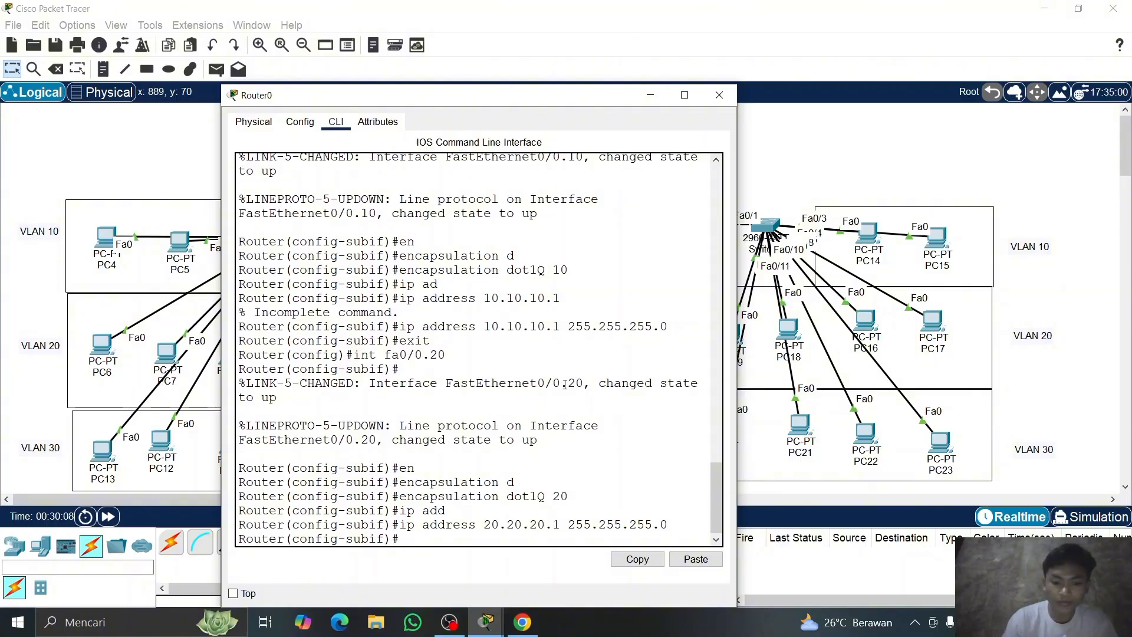
pyautogui.write('exit')
pyautogui.press('Return')
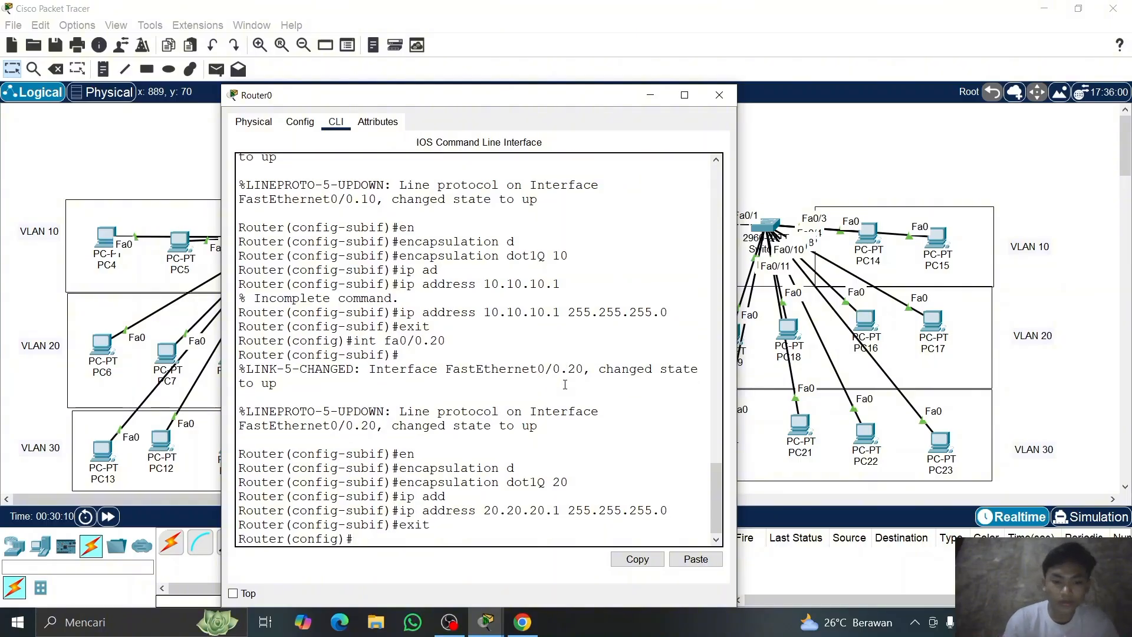
# - Create subinterface fa0/0.30 on Router0 for VLAN 30
pyautogui.write('in')
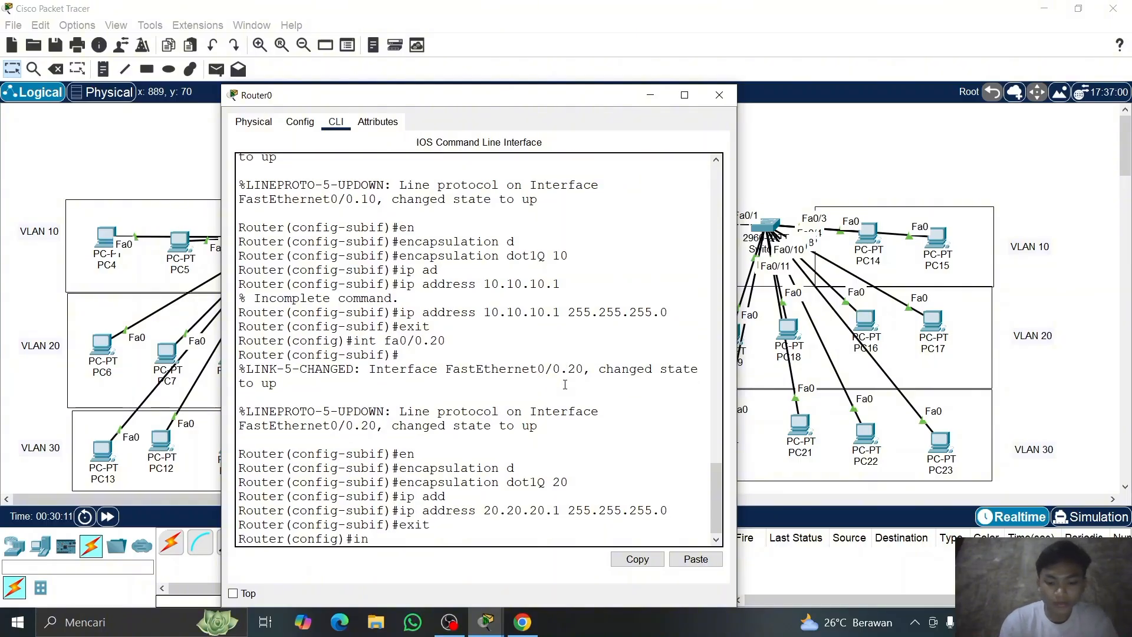
pyautogui.write('t fa0/')
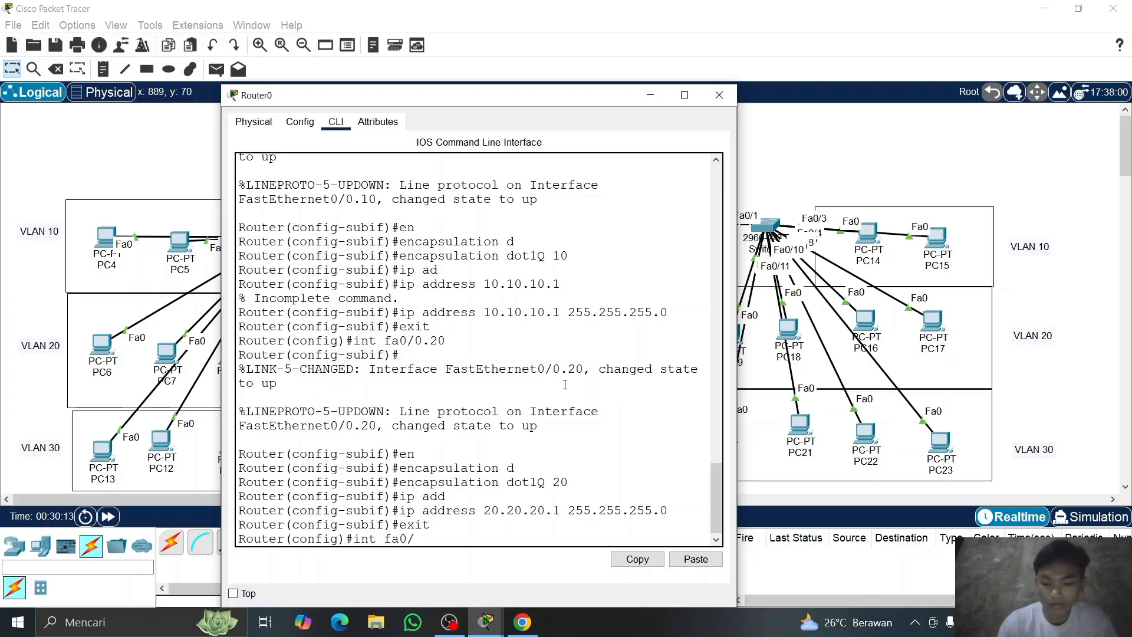
pyautogui.write('0.30')
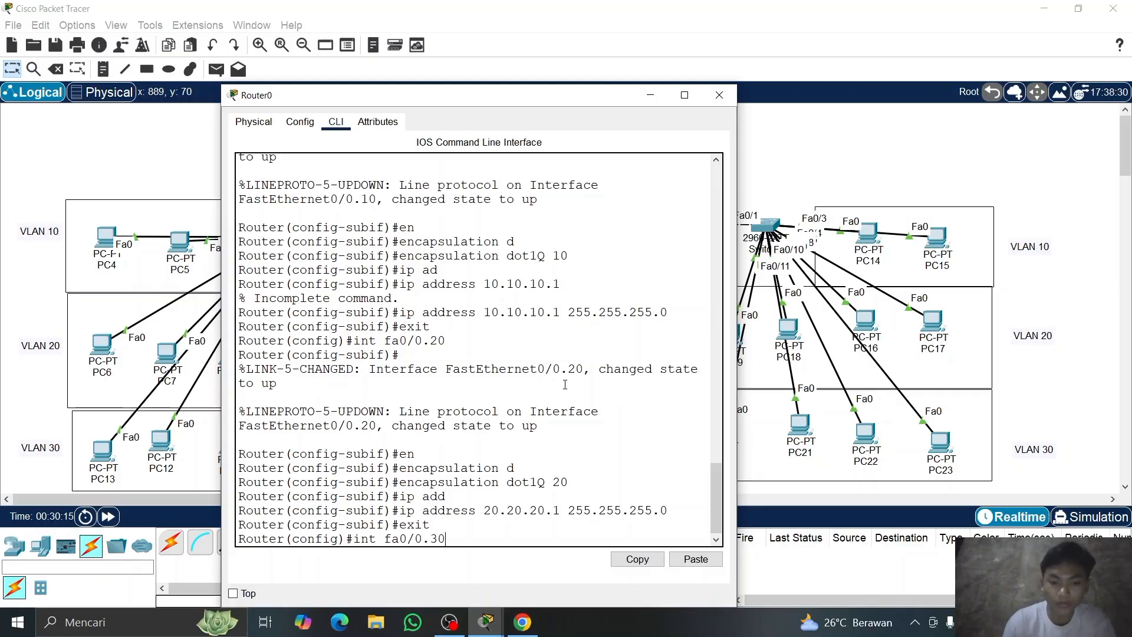
pyautogui.press('Return')
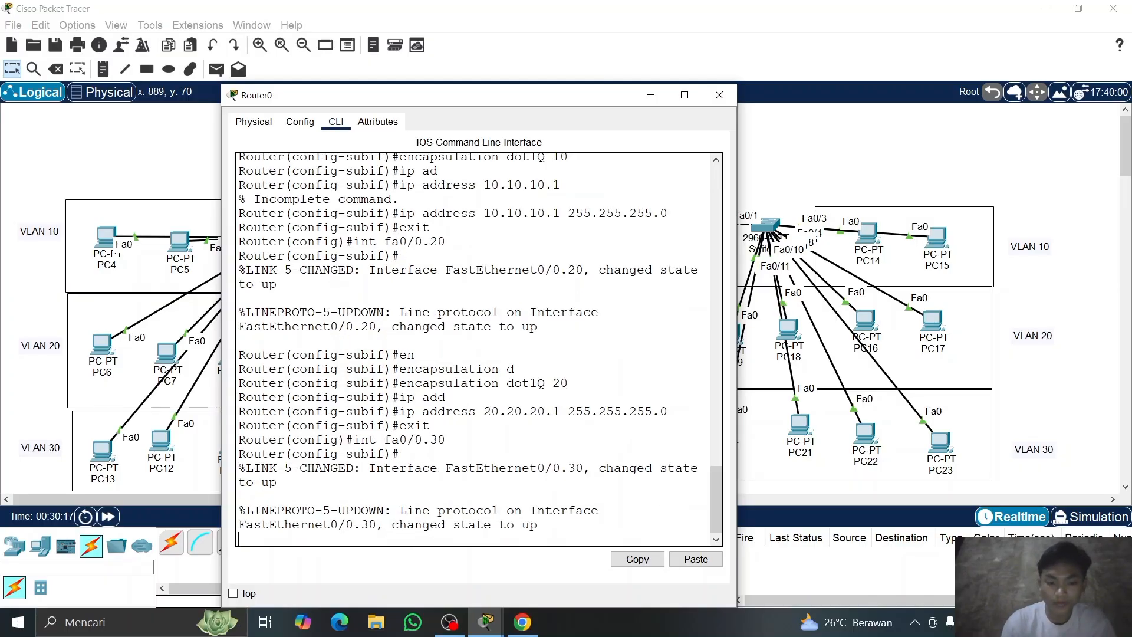
# - Set the fa0/0.30 subinterface's encapsulation to dot1Q 30
pyautogui.write('en')
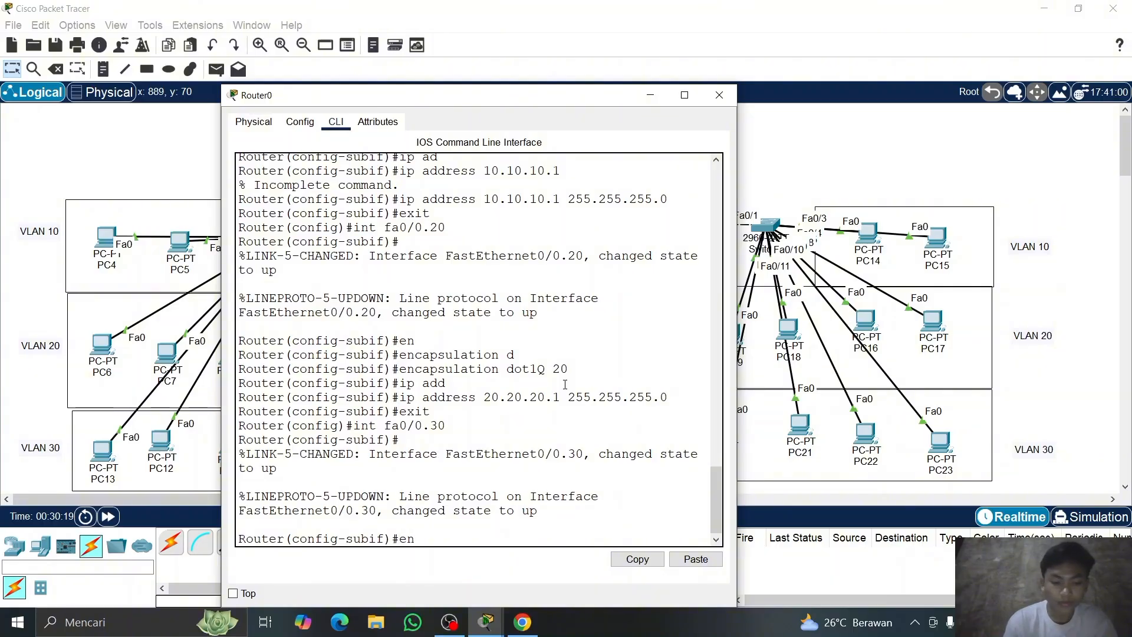
pyautogui.press('Tab')
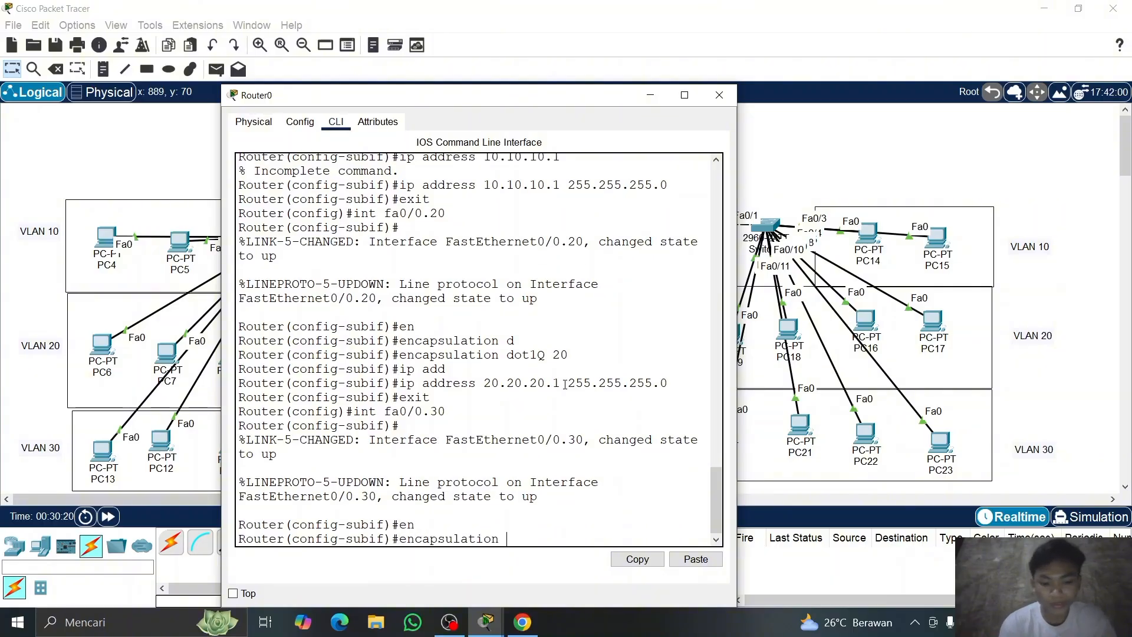
pyautogui.write('d')
pyautogui.press('Tab')
pyautogui.write('30')
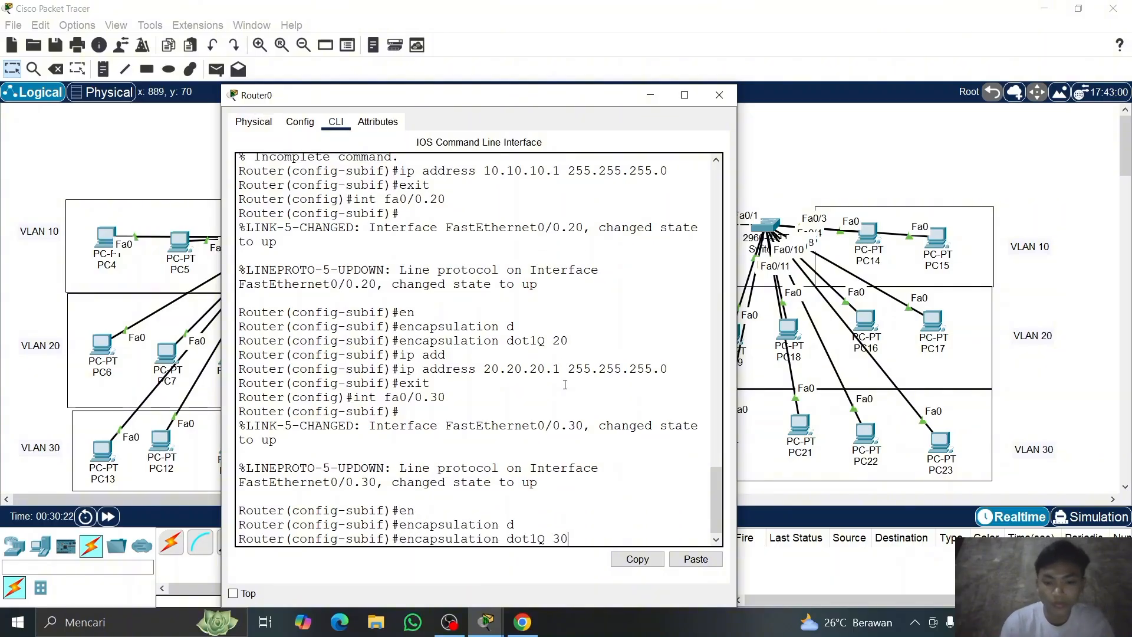
pyautogui.press('Return')
# - Assign IP address 30.30.30.1 with mask 255.255.255.0 to the fa0/0.30 subinterface and exit to global configuration mode
pyautogui.write('ip ad')
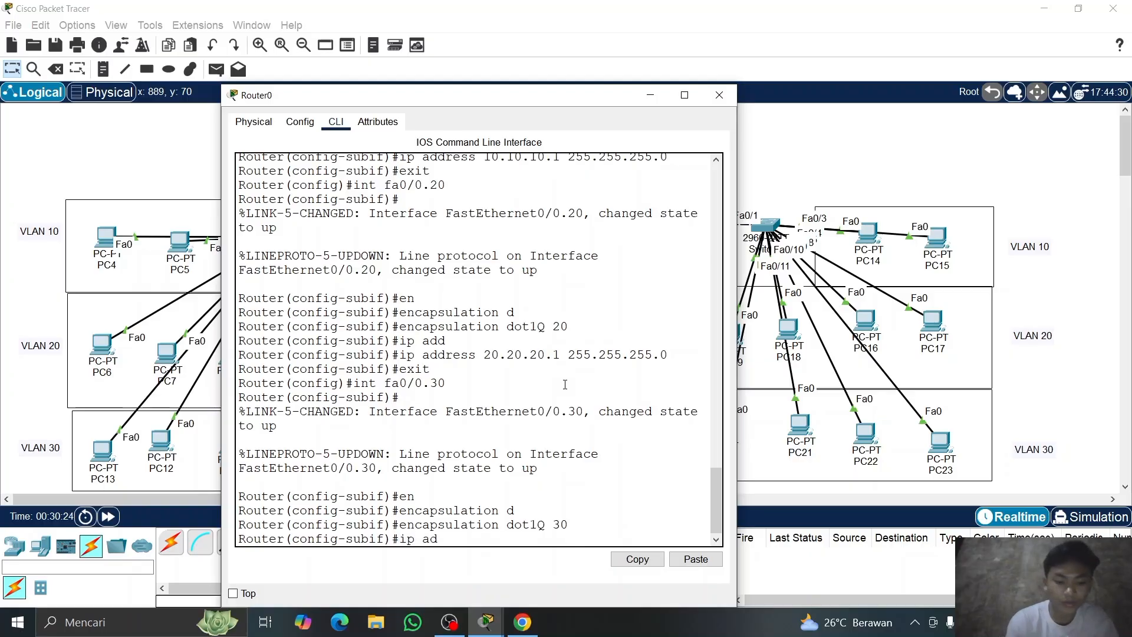
pyautogui.press('Tab')
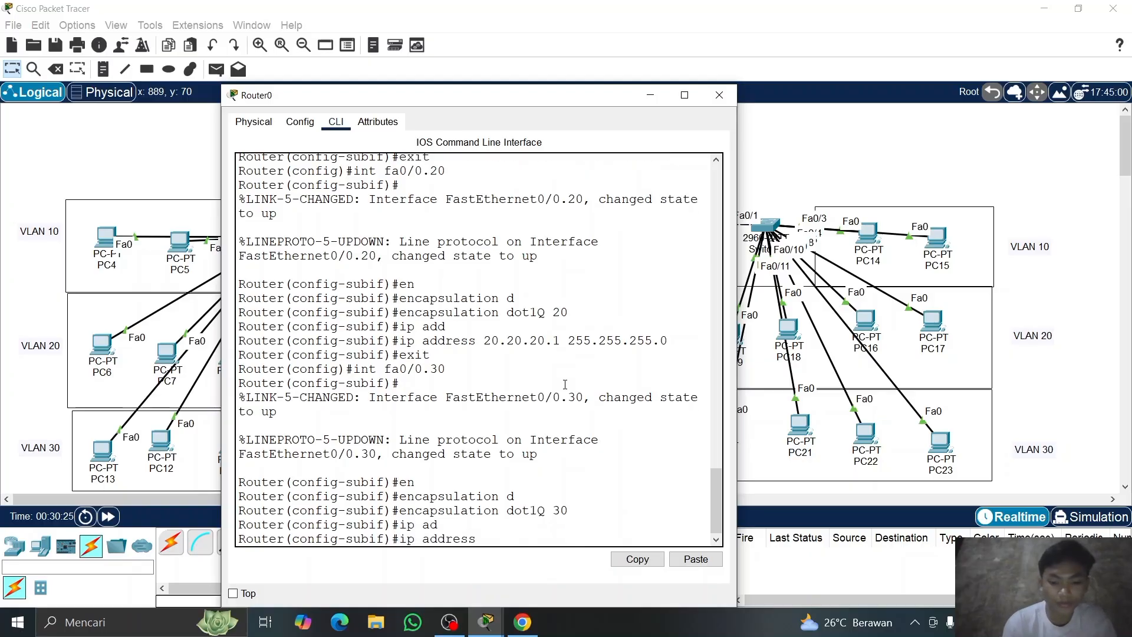
pyautogui.write('1')
pyautogui.press('BackSpace')
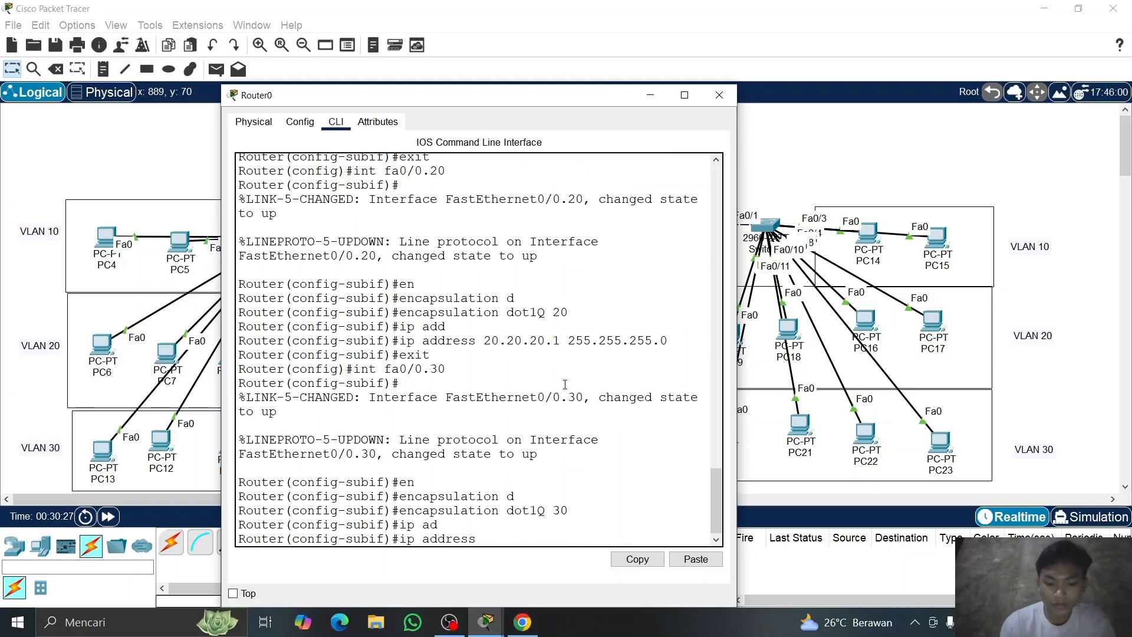
pyautogui.write('30.30.30')
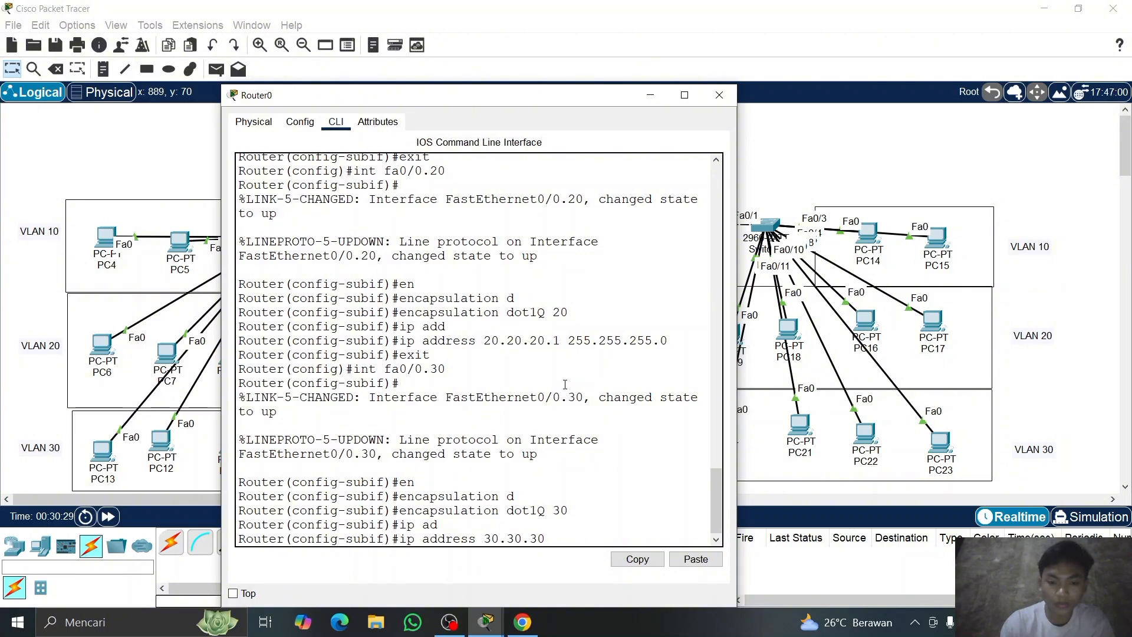
pyautogui.write('.1')
pyautogui.write(' 25')
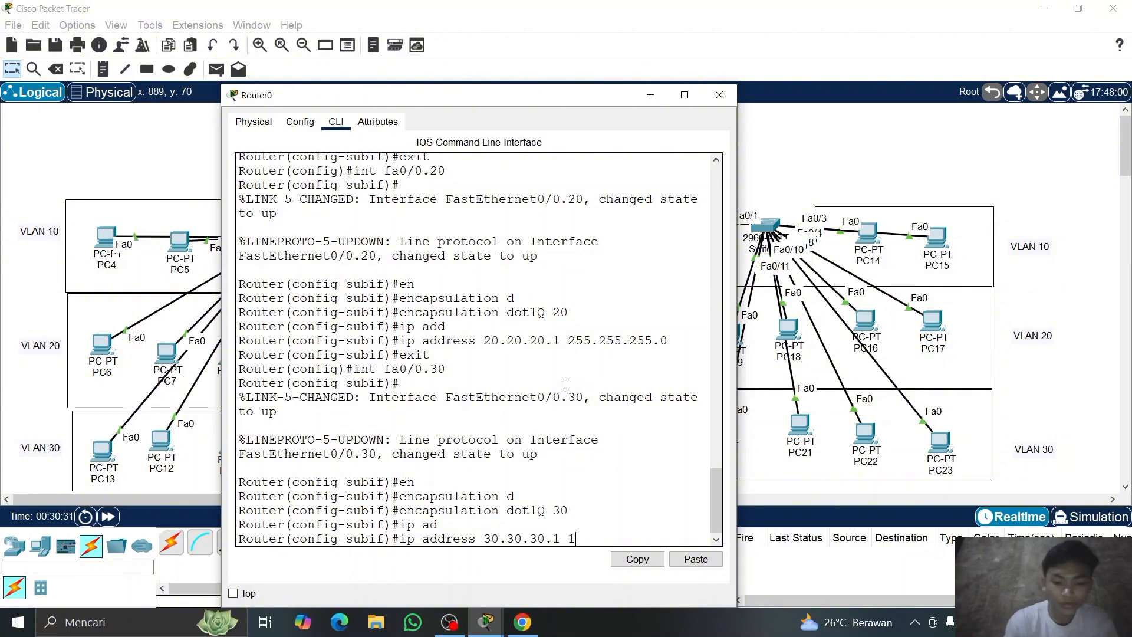
pyautogui.press('BackSpace')
pyautogui.press('BackSpace')
pyautogui.write('25')
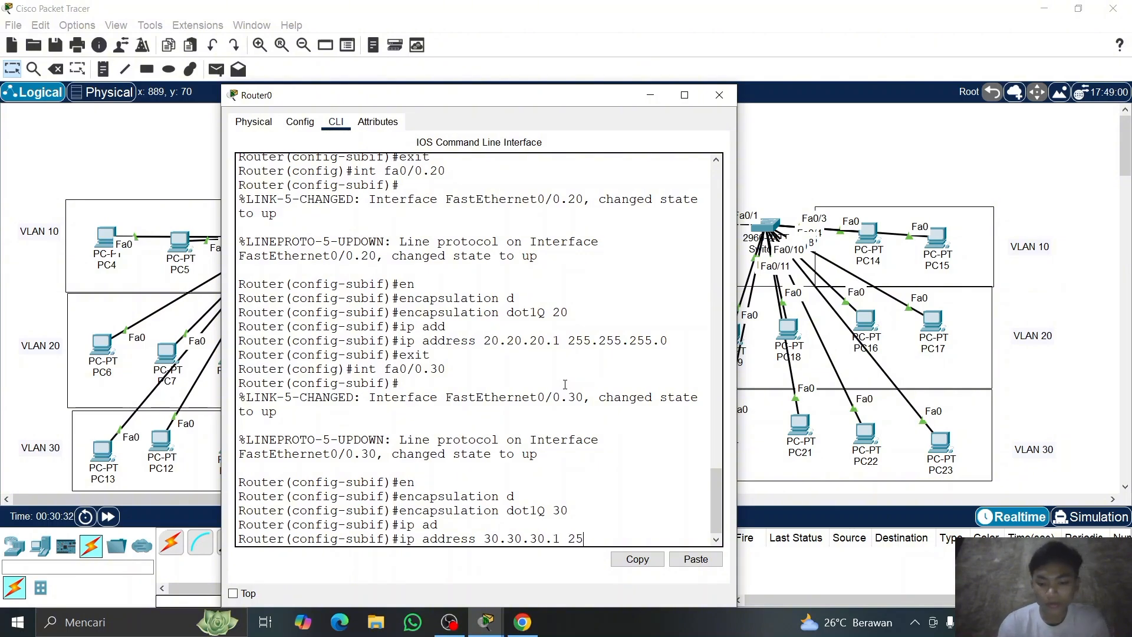
pyautogui.write('5.255.255.255')
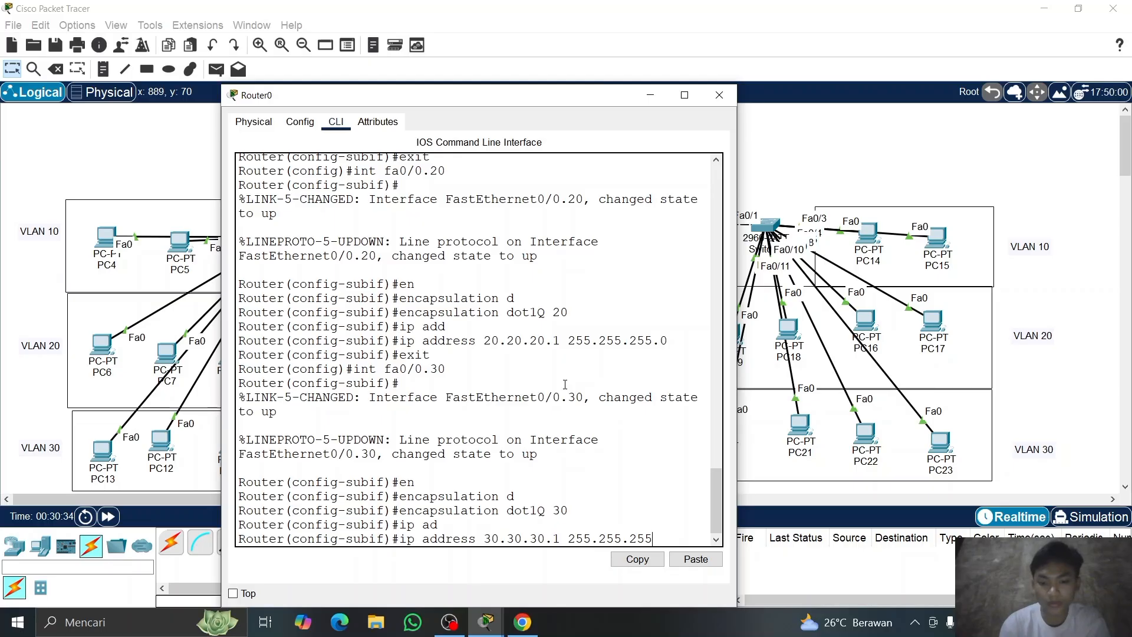
pyautogui.write('0')
pyautogui.press('Return')
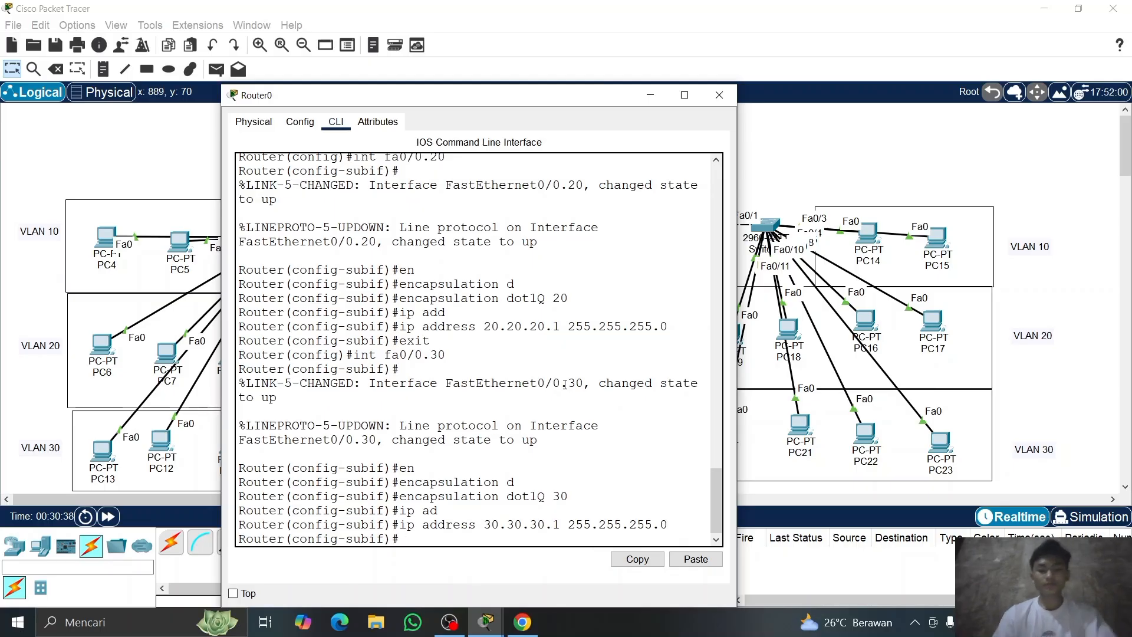
pyautogui.write('exit')
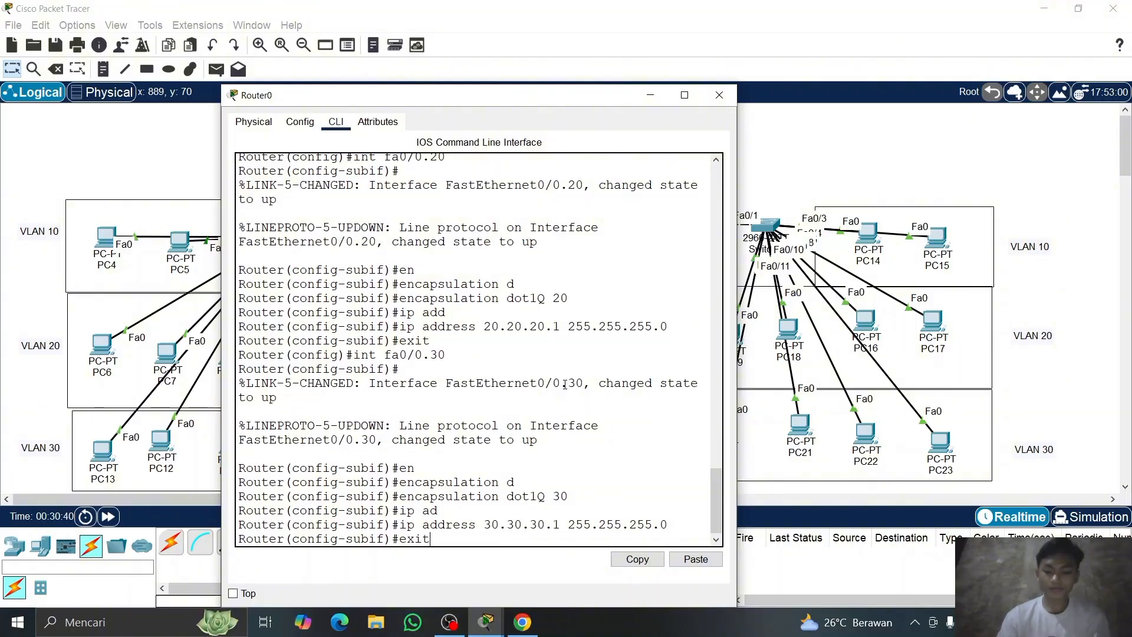
pyautogui.press('Return')
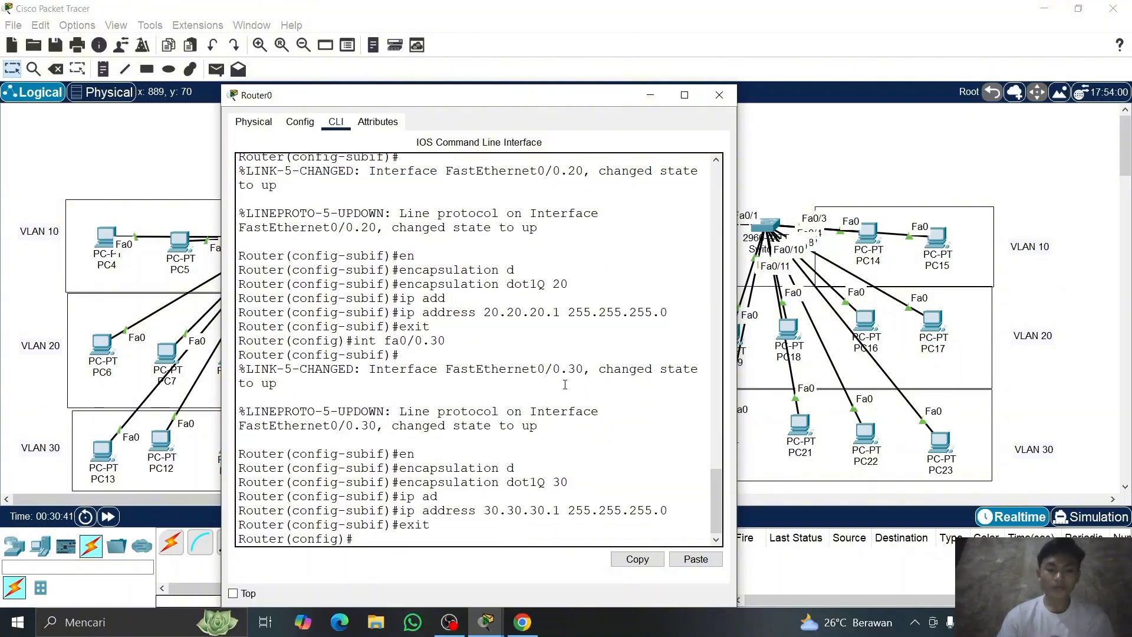
# - Create subinterface fa0/0.40 on Router0 for VLAN 40
pyautogui.write('int fa 0')
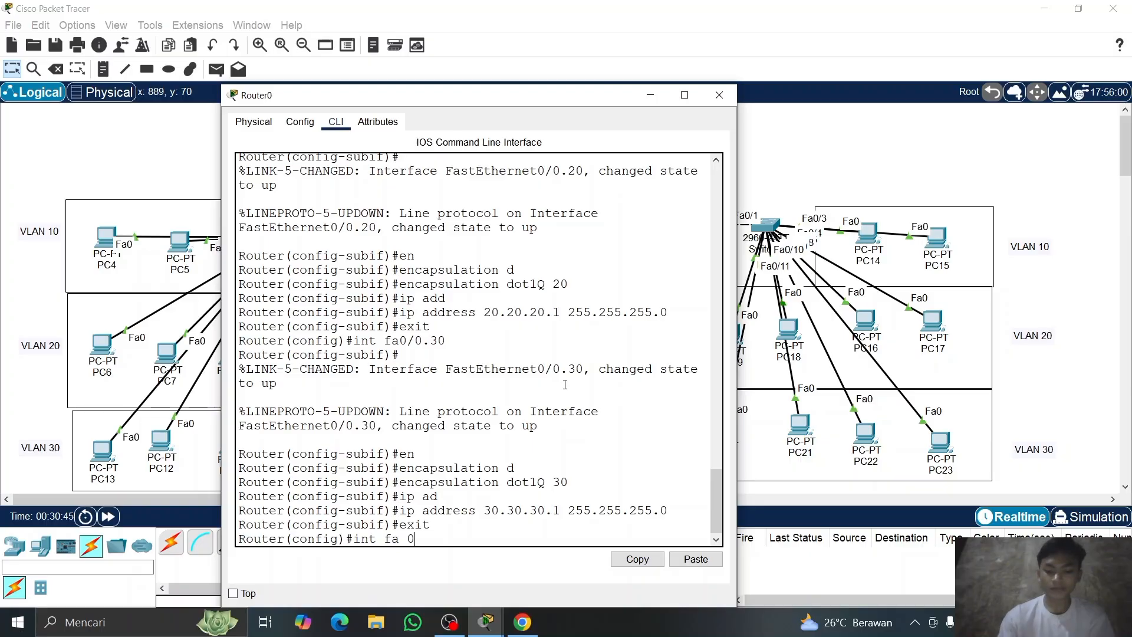
pyautogui.press('BackSpace')
pyautogui.press('BackSpace')
pyautogui.press('BackSpace')
pyautogui.write('a0/0.')
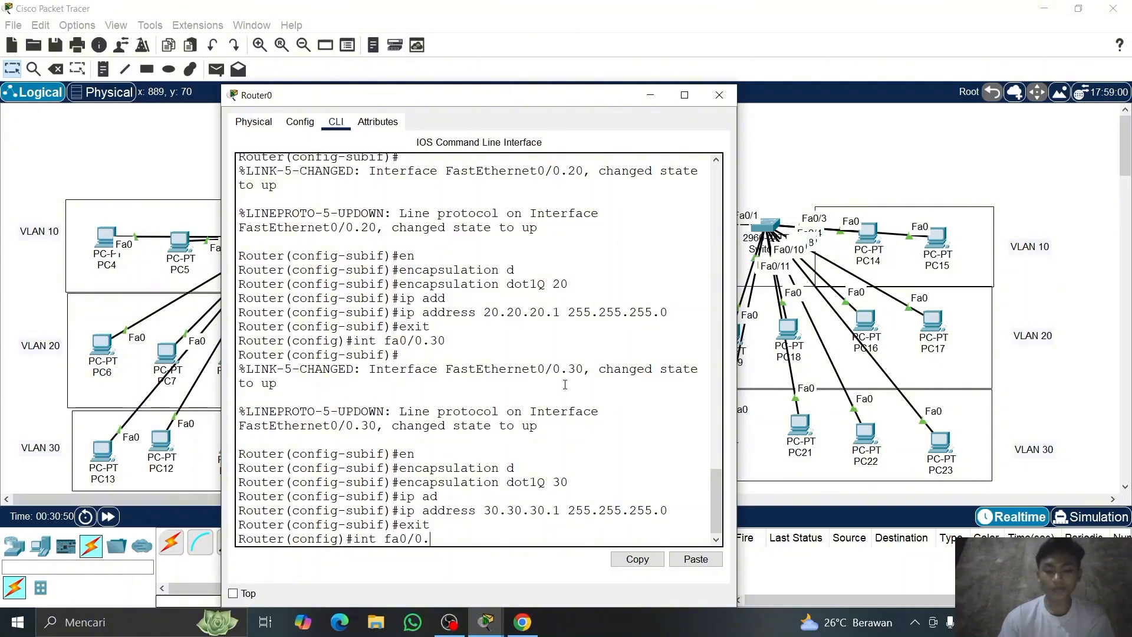
pyautogui.write('40')
pyautogui.press('Return')
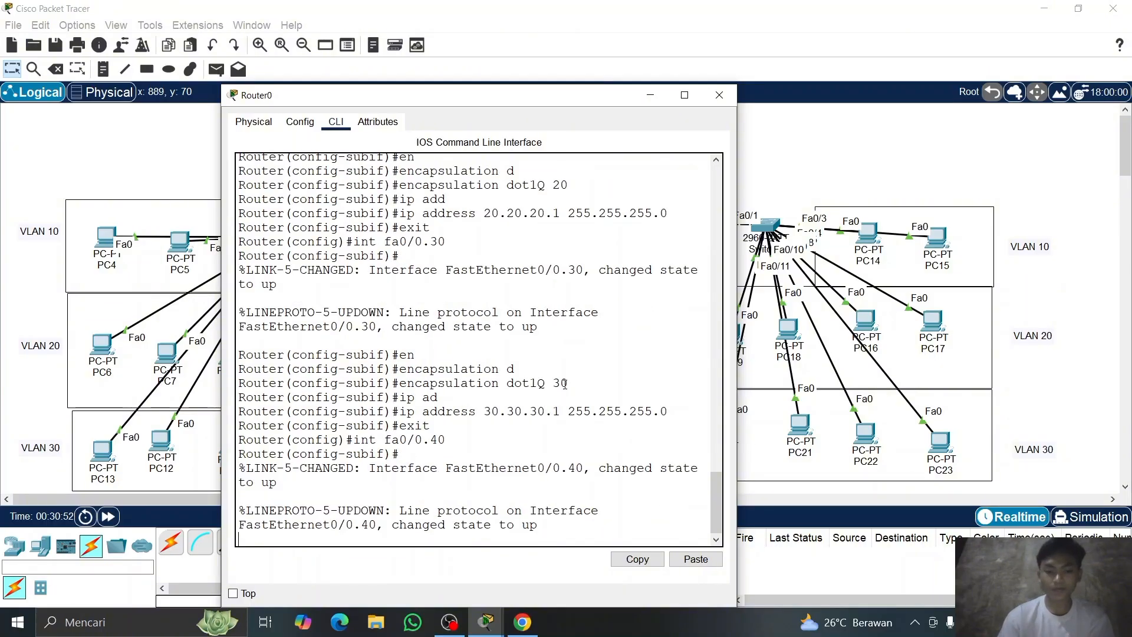
pyautogui.press('Return')
# - Set the fa0/0.40 subinterface's encapsulation to dot1Q 40
pyautogui.write('en')
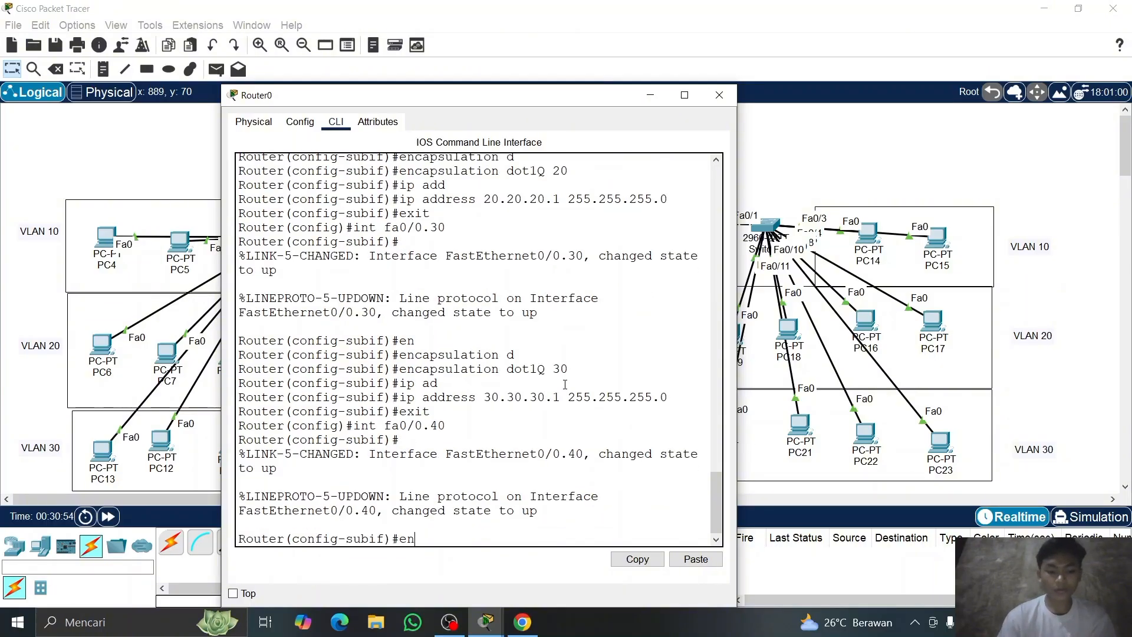
pyautogui.press('Tab')
pyautogui.write('d')
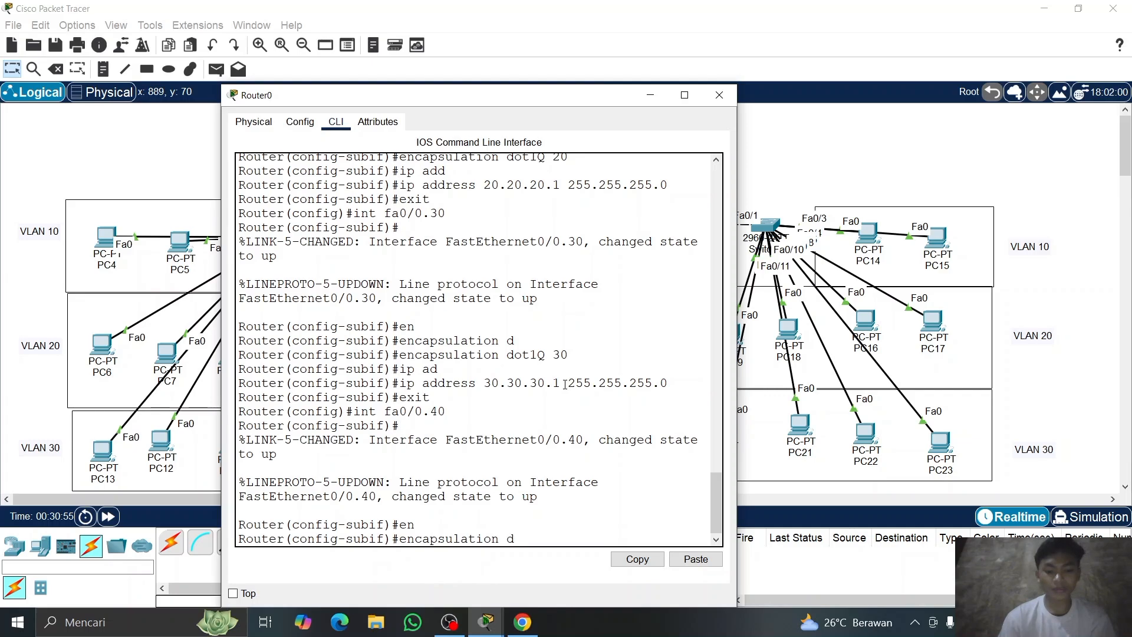
pyautogui.press('Tab')
pyautogui.write('40')
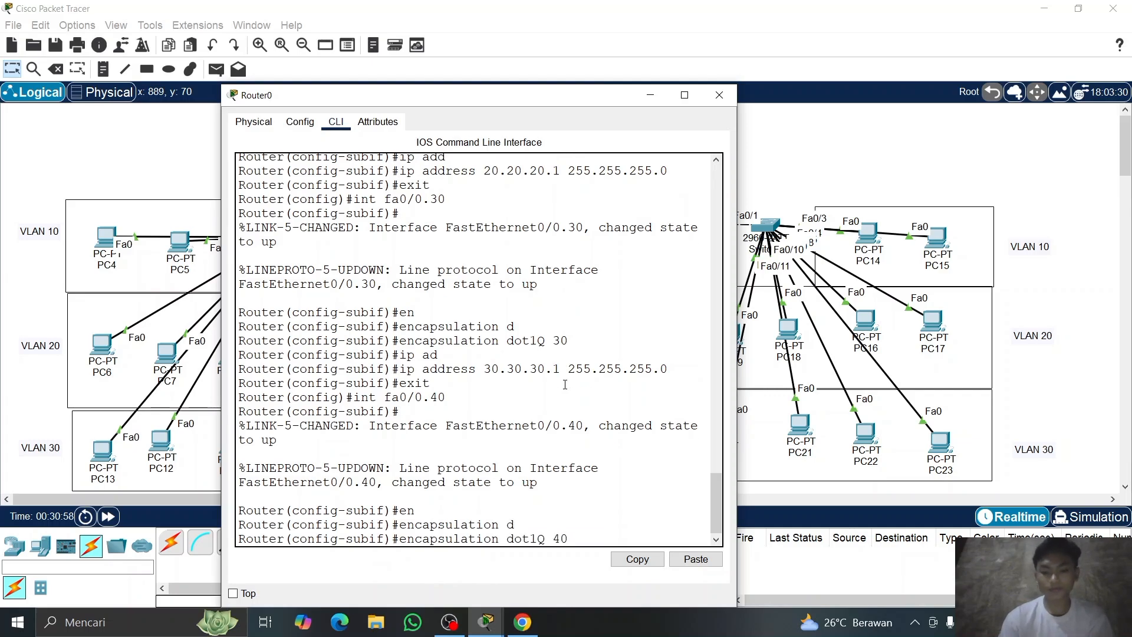
pyautogui.press('Return')
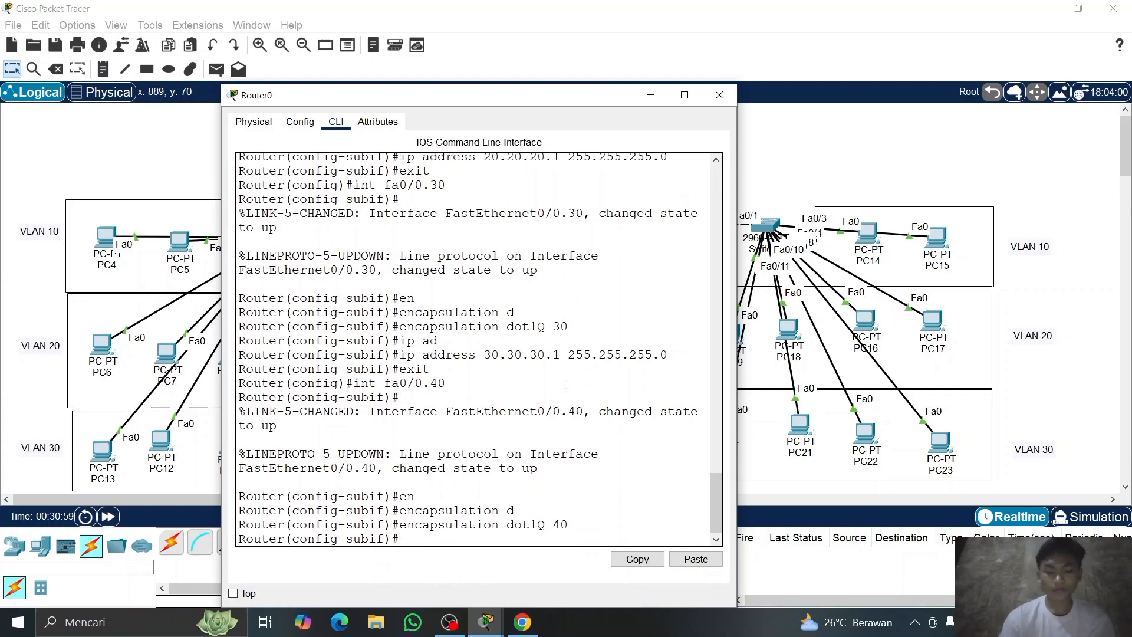
# - Assign IP address 40.40.40.1 with mask 255.255.255.0 to the fa0/0.40 subinterface and exit to global configuration mode
pyautogui.write('ip ad')
pyautogui.press('Tab')
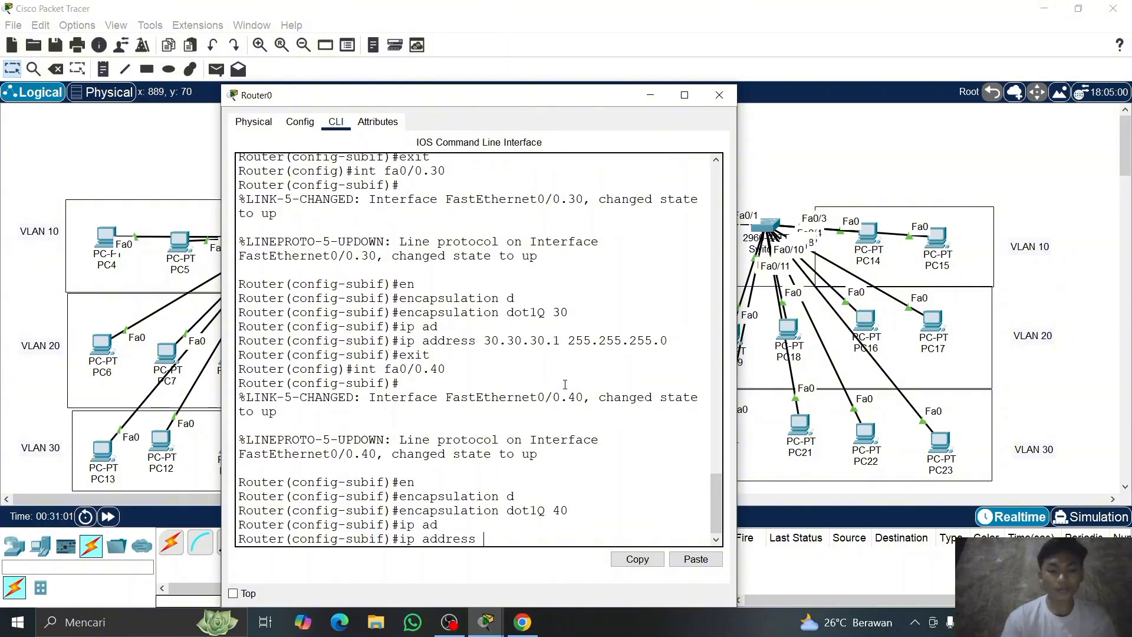
pyautogui.write('40.40.40.0')
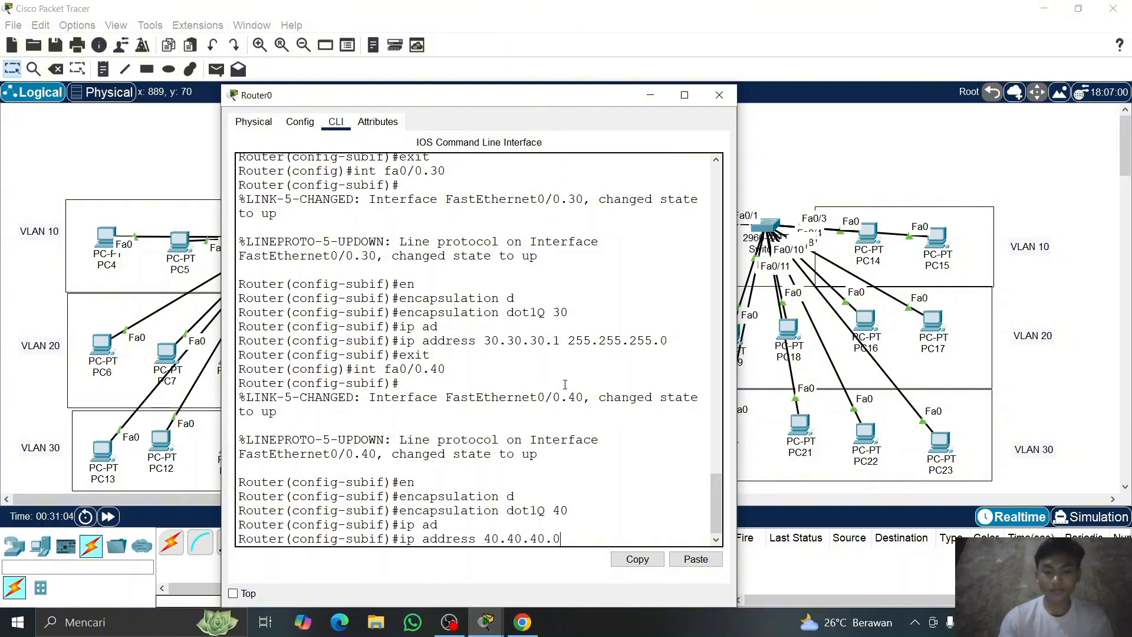
pyautogui.press('BackSpace')
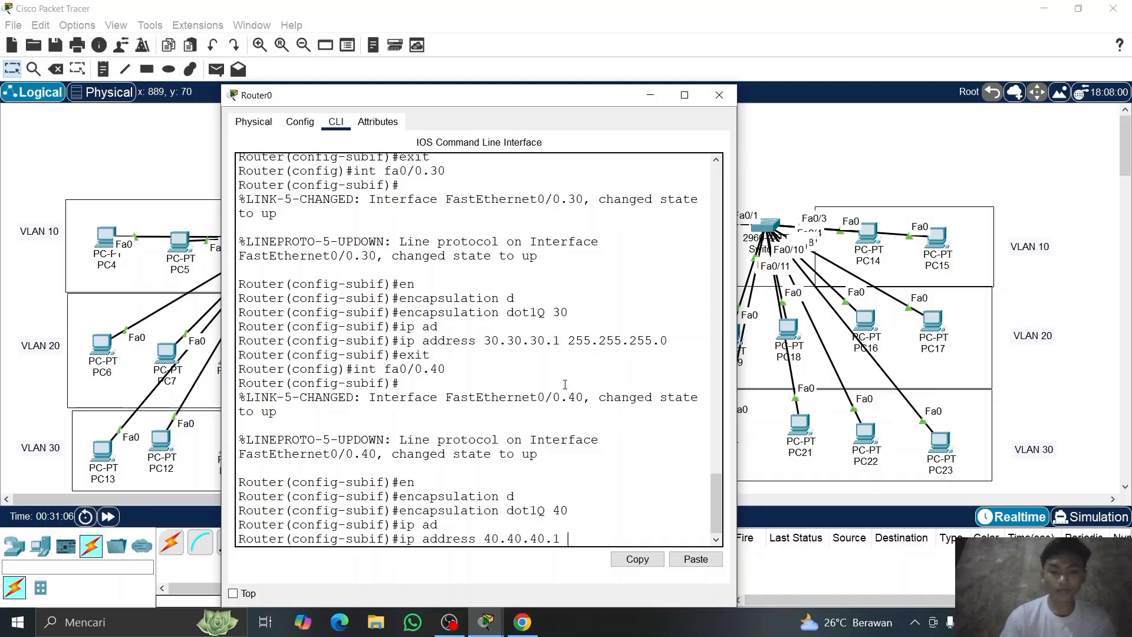
pyautogui.write('1 255.255.255.0')
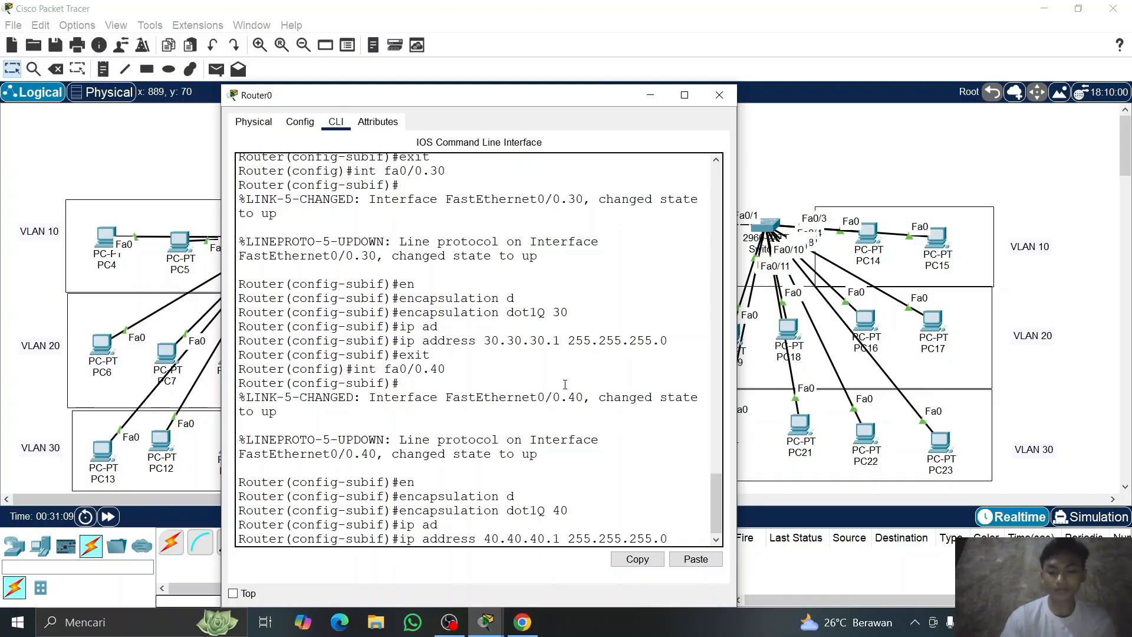
pyautogui.press('Return')
pyautogui.write('exit')
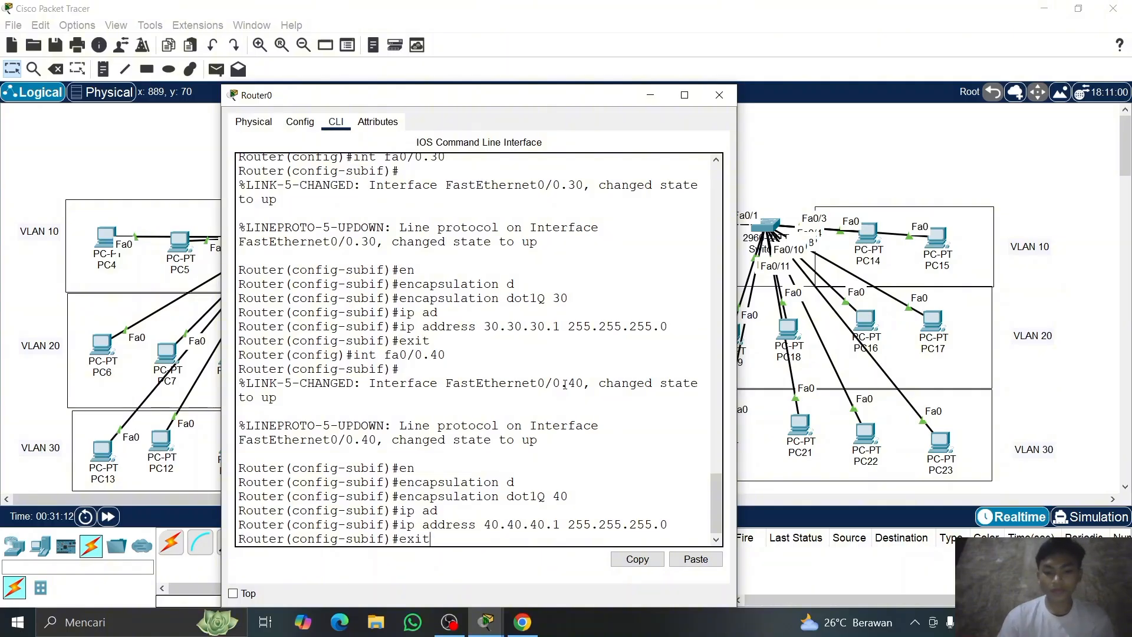
pyautogui.press('Return')
# - Create subinterface fa0/0.50 on Router0 for VLAN 50
pyautogui.write('in')
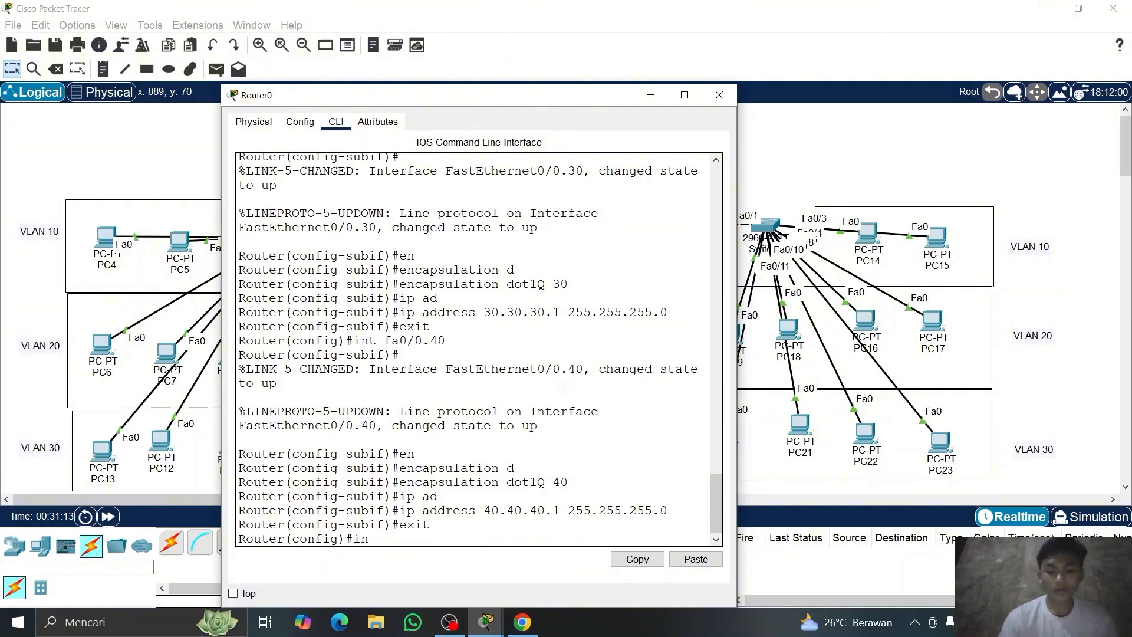
pyautogui.write('t fa')
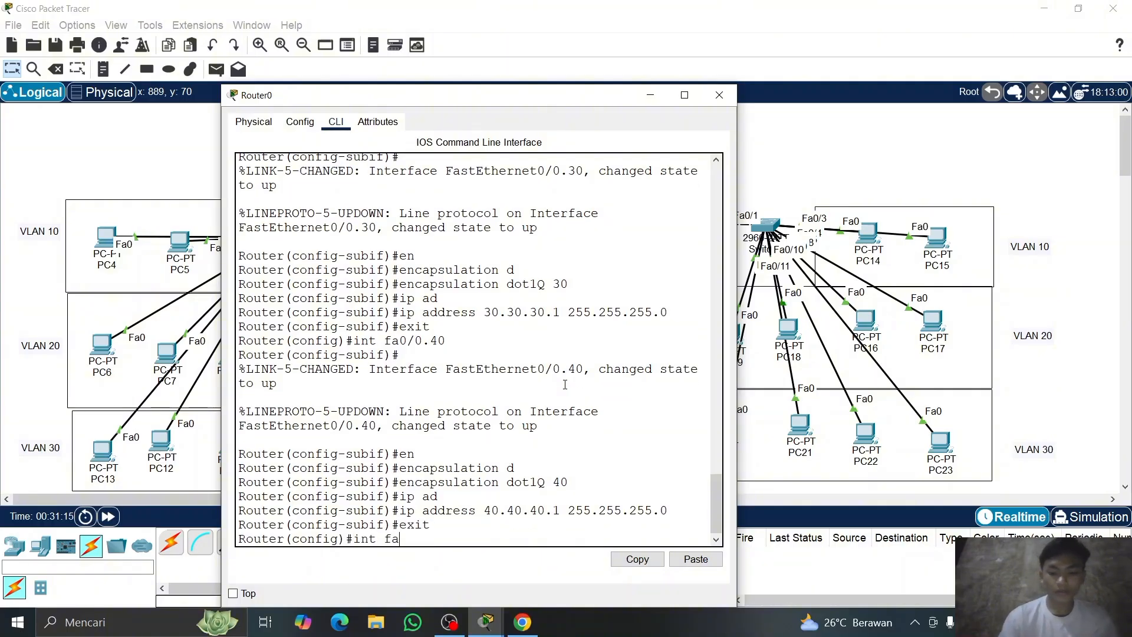
pyautogui.write('0/-/')
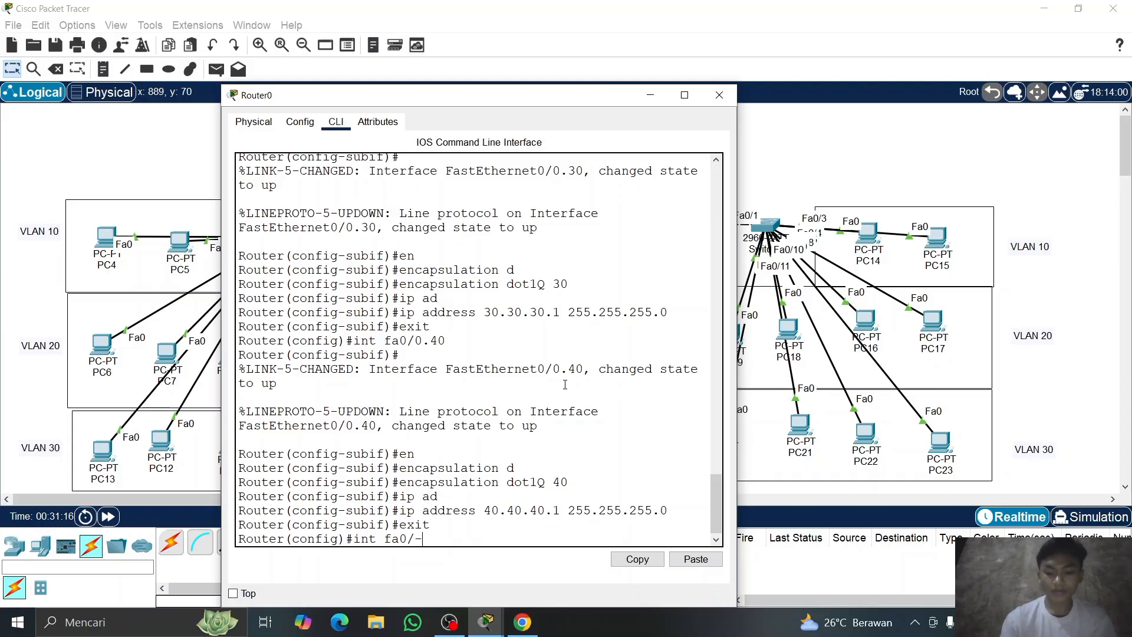
pyautogui.press('BackSpace')
pyautogui.press('BackSpace')
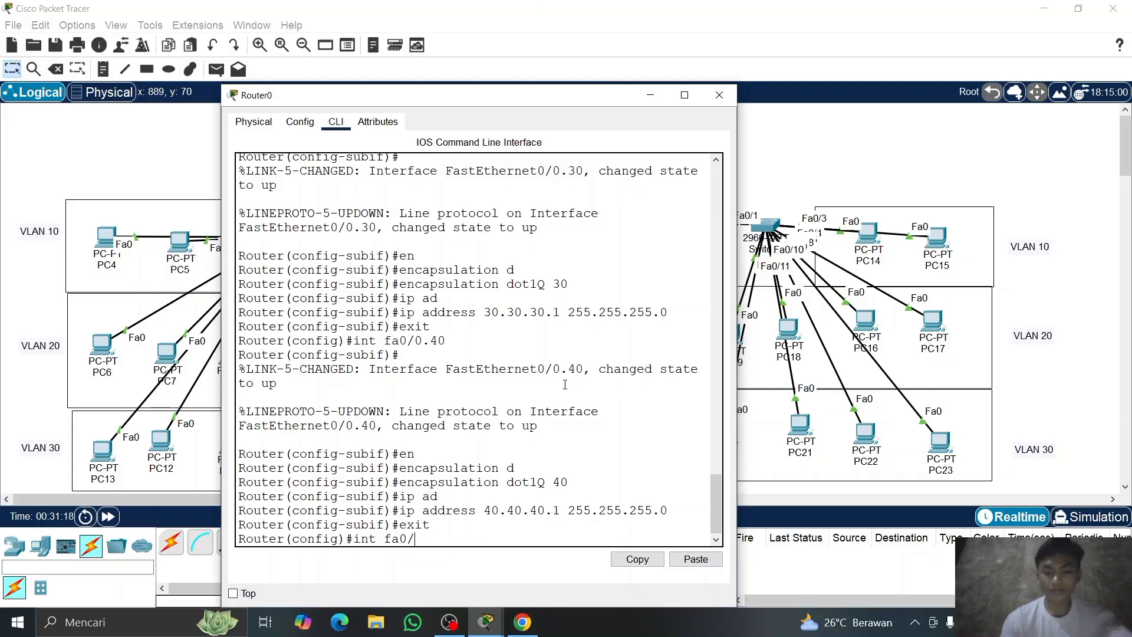
pyautogui.write('0')
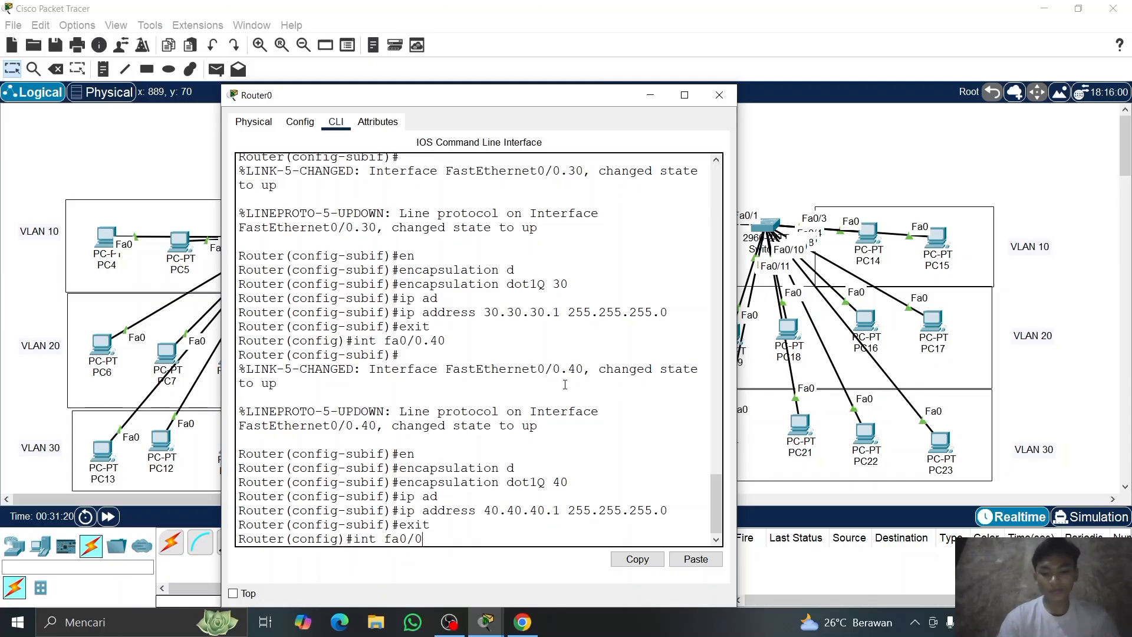
pyautogui.write('.50')
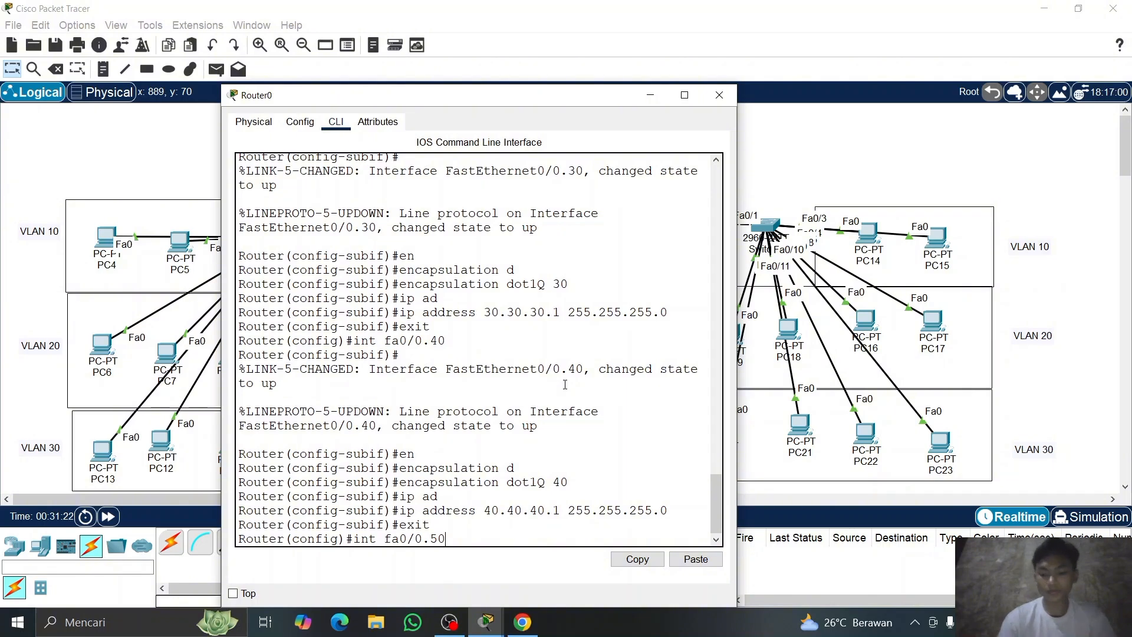
pyautogui.press('Return')
pyautogui.press('Return')
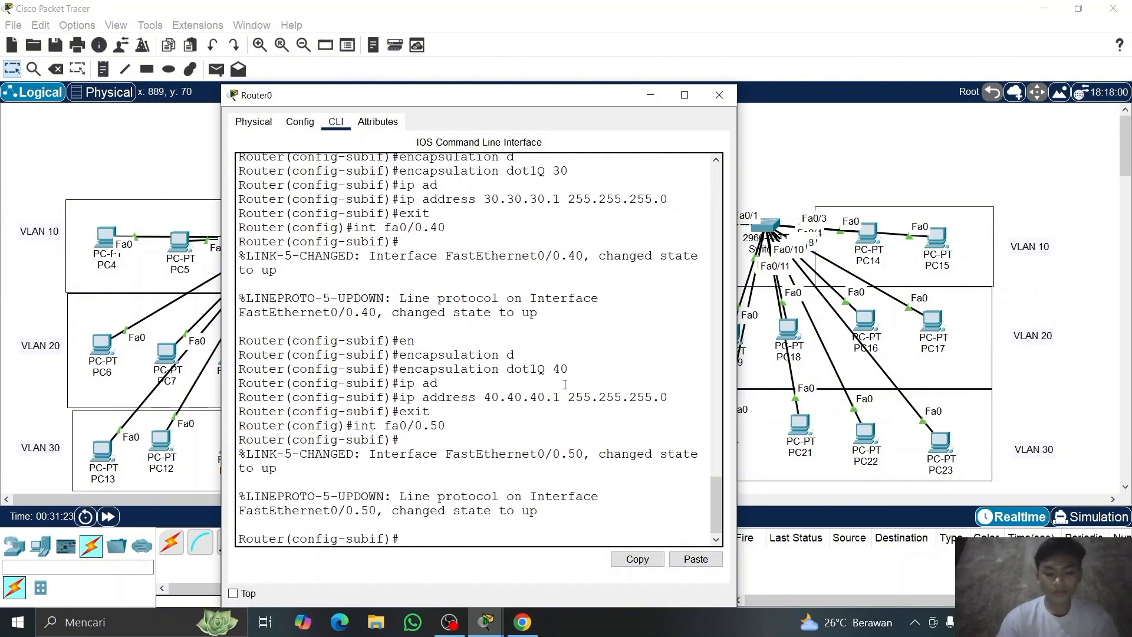
# - Set the fa0/0.50 subinterface's encapsulation to dot1Q 50
pyautogui.write('en')
pyautogui.press('Tab')
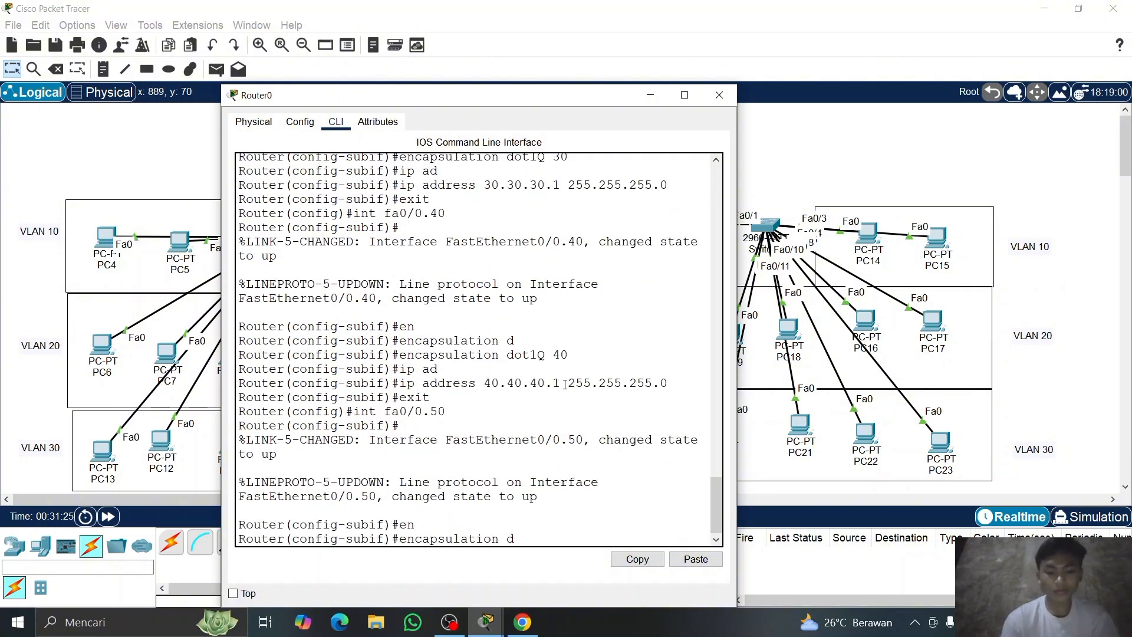
pyautogui.write('d')
pyautogui.press('Tab')
pyautogui.write('50')
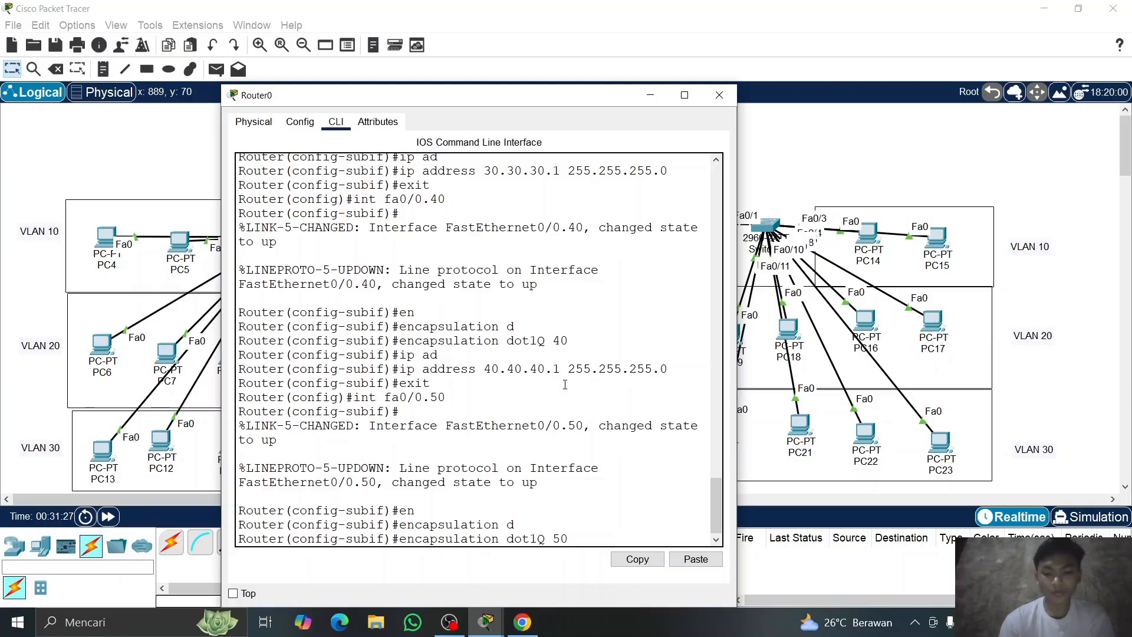
pyautogui.press('Return')
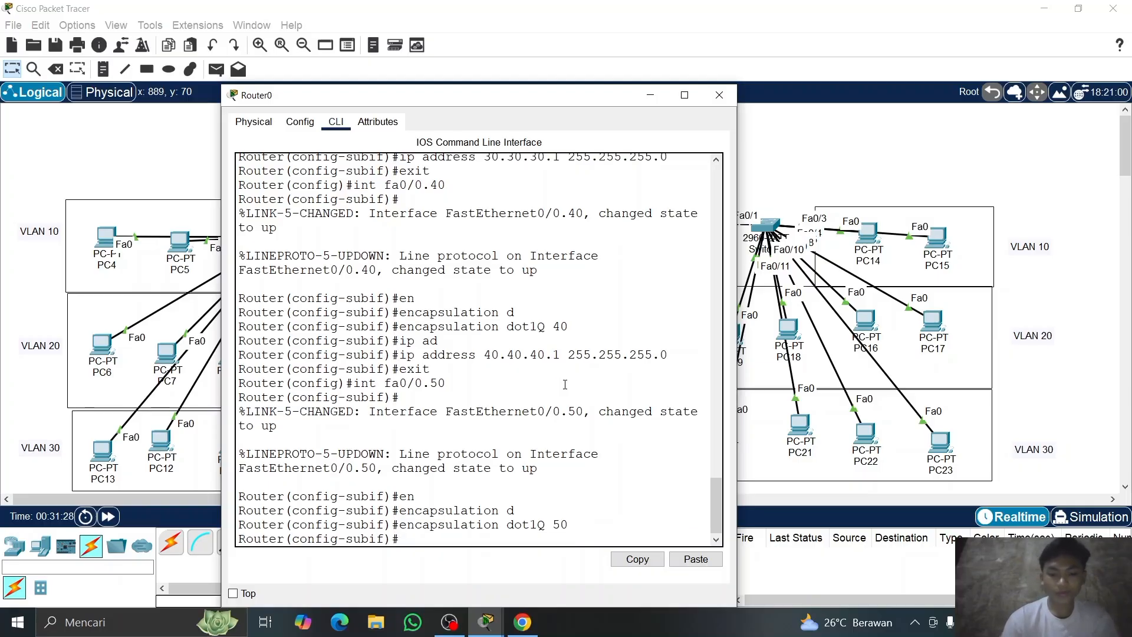
# - Assign IP address 50.50.50.1 with mask 255.255.255.0 to the fa0/0.50 subinterface
pyautogui.write('ip a')
pyautogui.press('Tab')
pyautogui.write('d')
pyautogui.press('Tab')
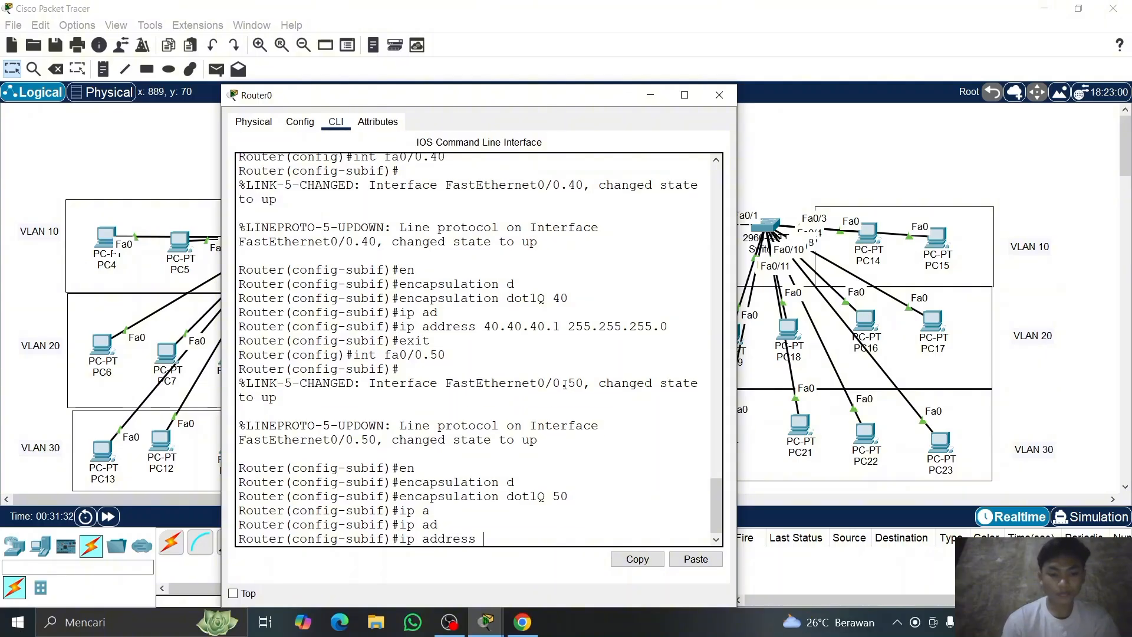
pyautogui.write('50')
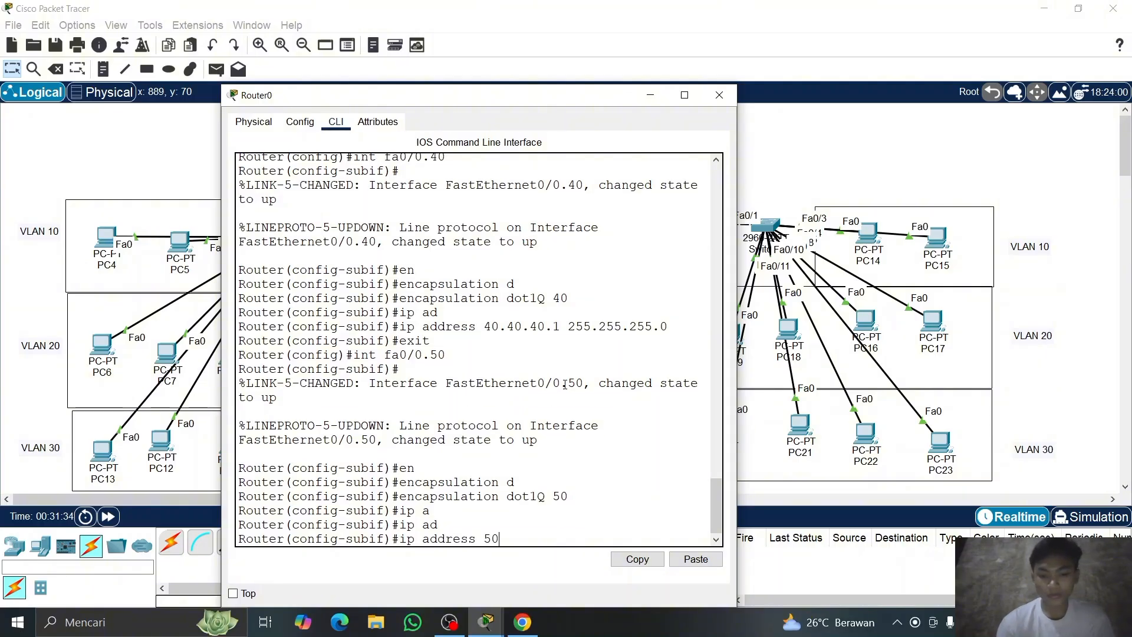
pyautogui.write('.50.05')
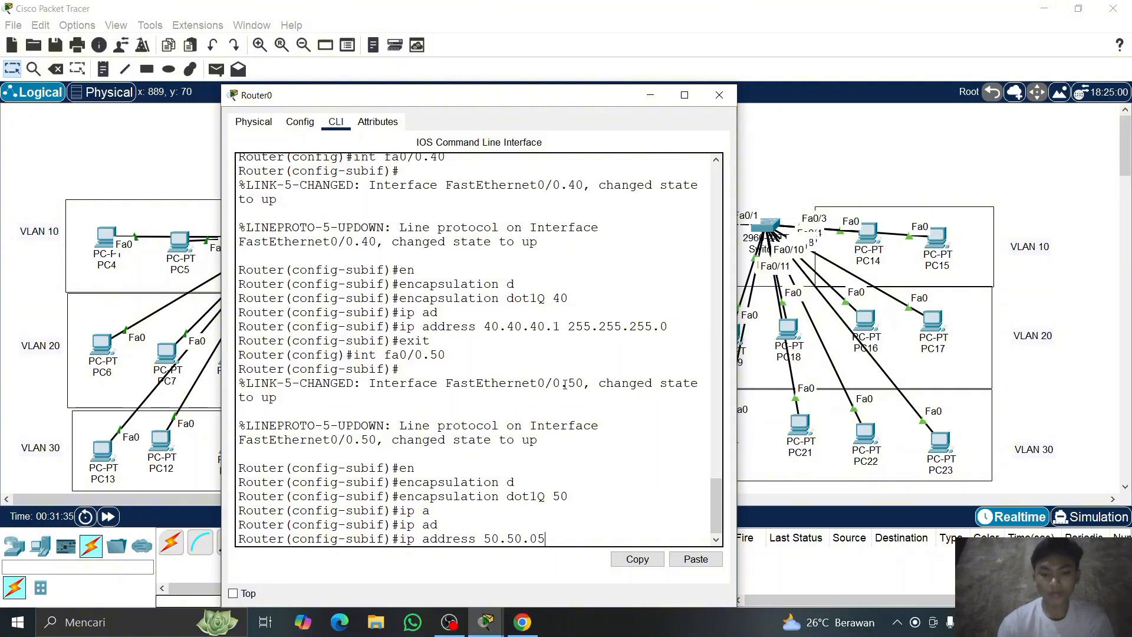
pyautogui.press('BackSpace')
pyautogui.press('BackSpace')
pyautogui.write('50.1')
pyautogui.write('2')
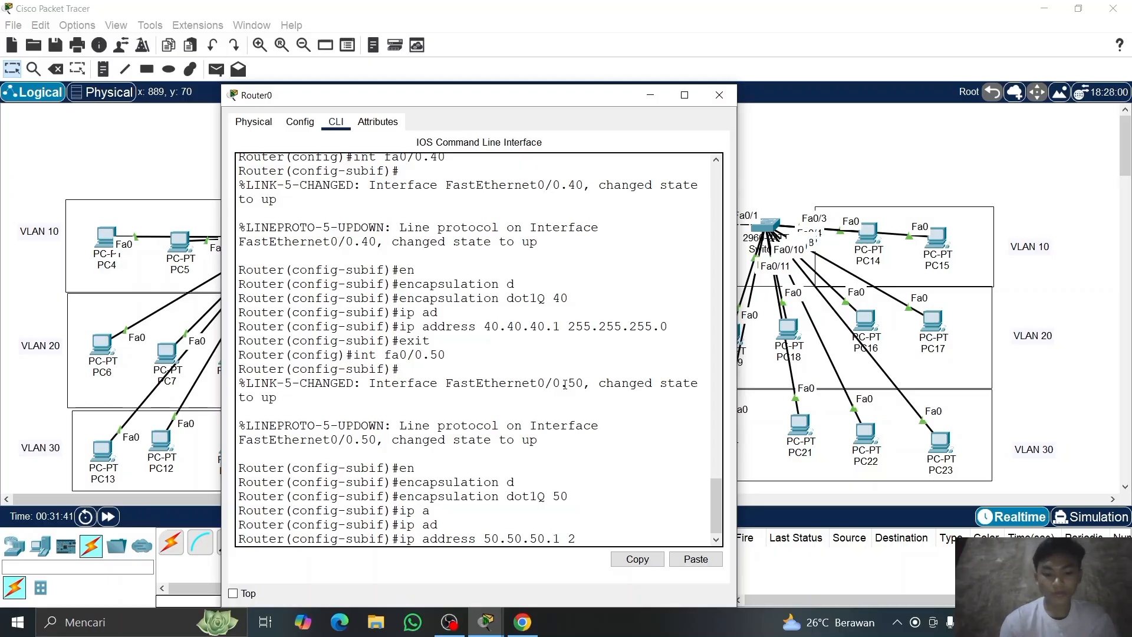
pyautogui.write('55.255.255')
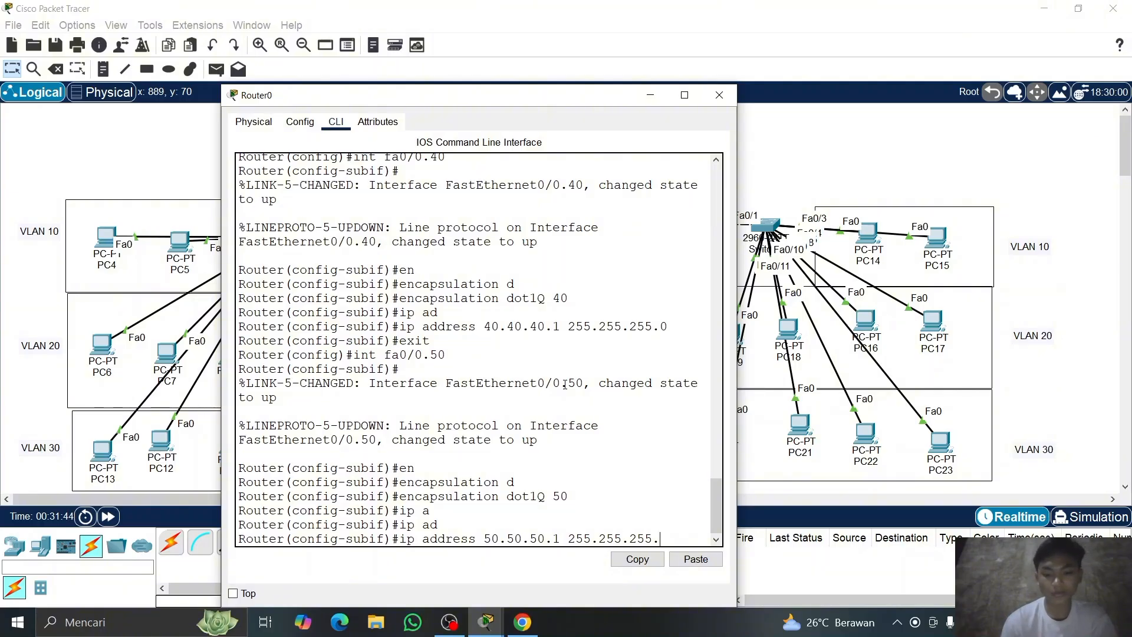
pyautogui.write('.0')
pyautogui.press('Return')
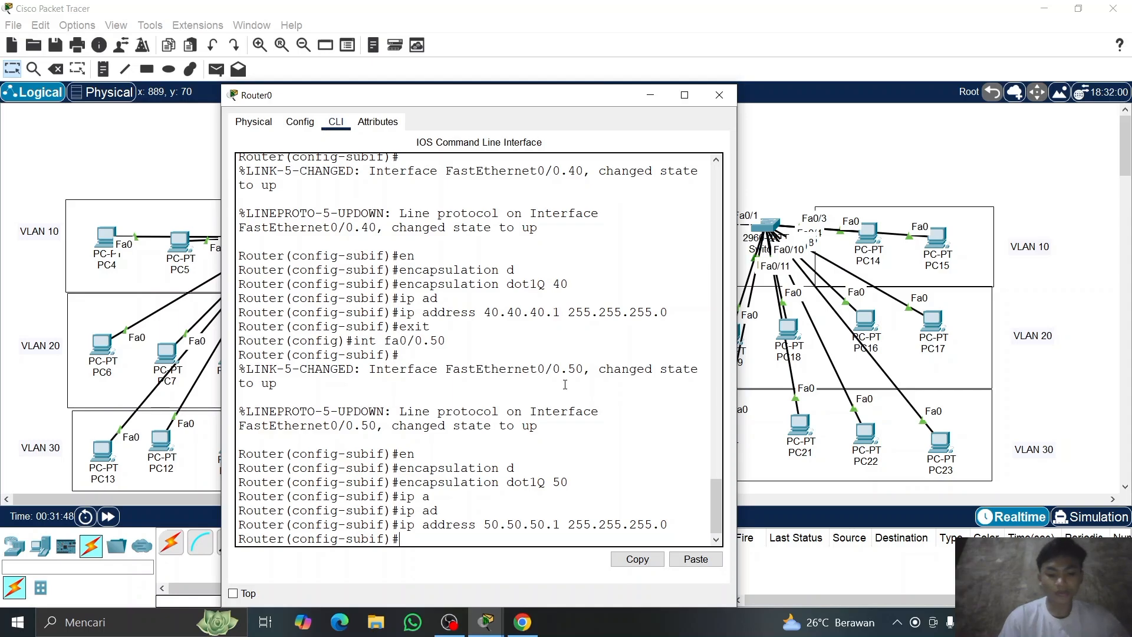
# - Display the brief IP interface summary from subinterface configuration mode to check the subinterface addresses and status
pyautogui.write('do sh')
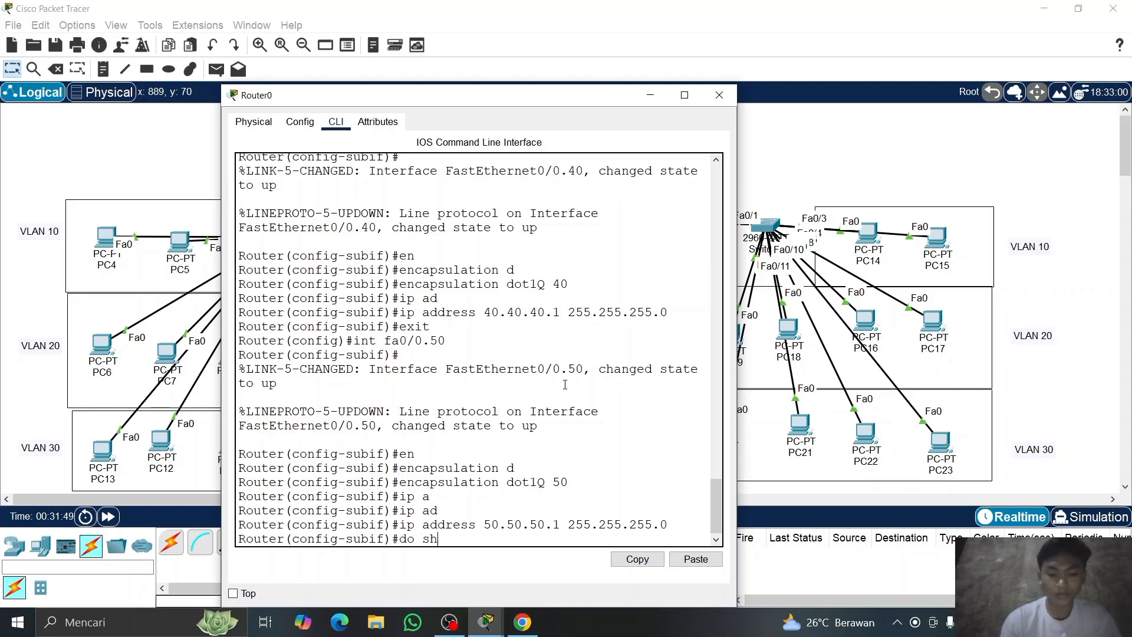
pyautogui.write('ow ip i')
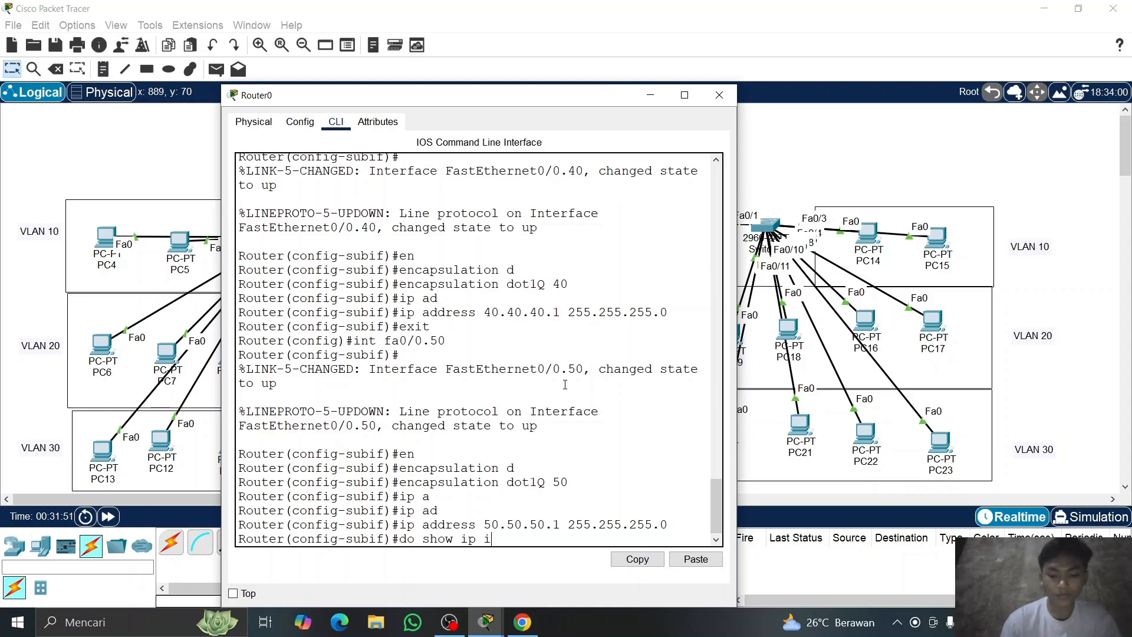
pyautogui.write('nt brief')
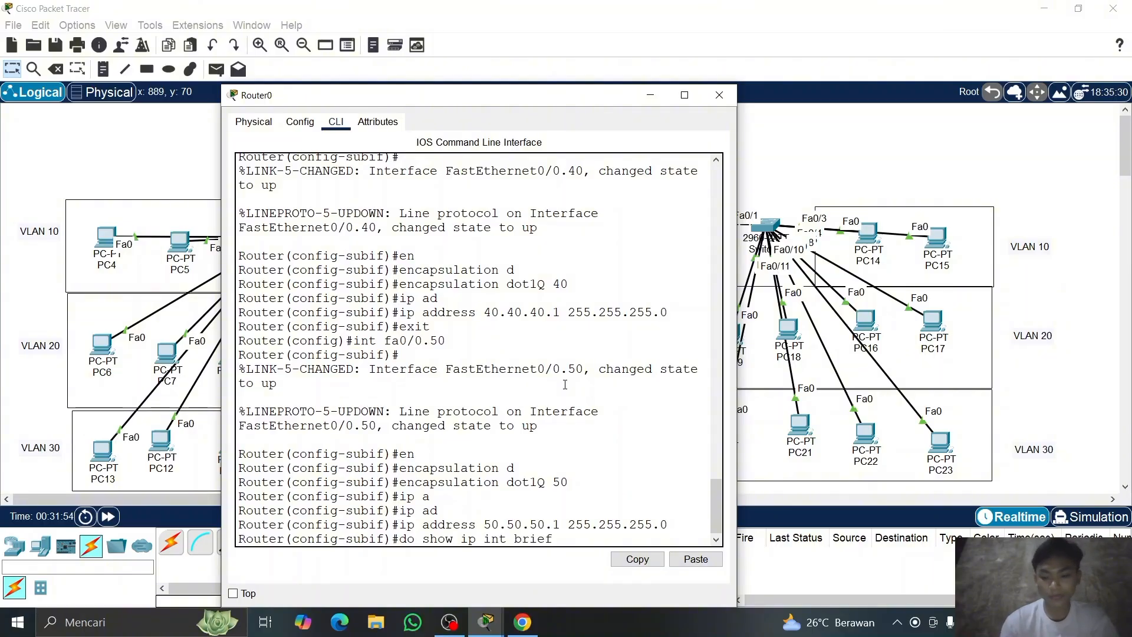
pyautogui.press('Return')
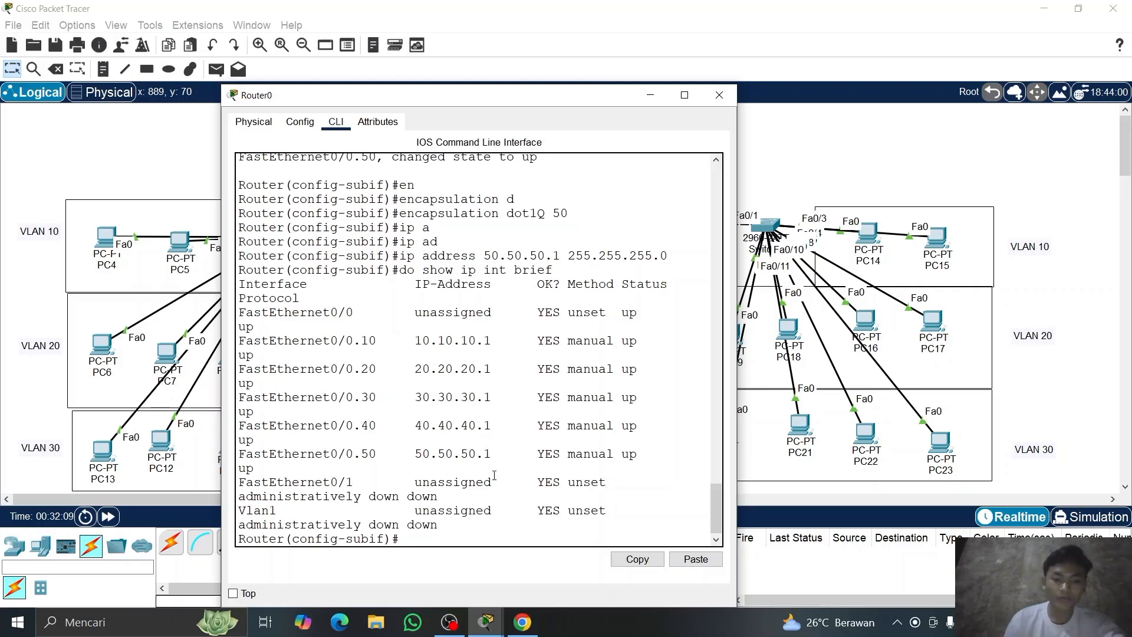
# - Exit to global configuration mode and create a DHCP pool named VLAN10 on Router0
pyautogui.write('e')
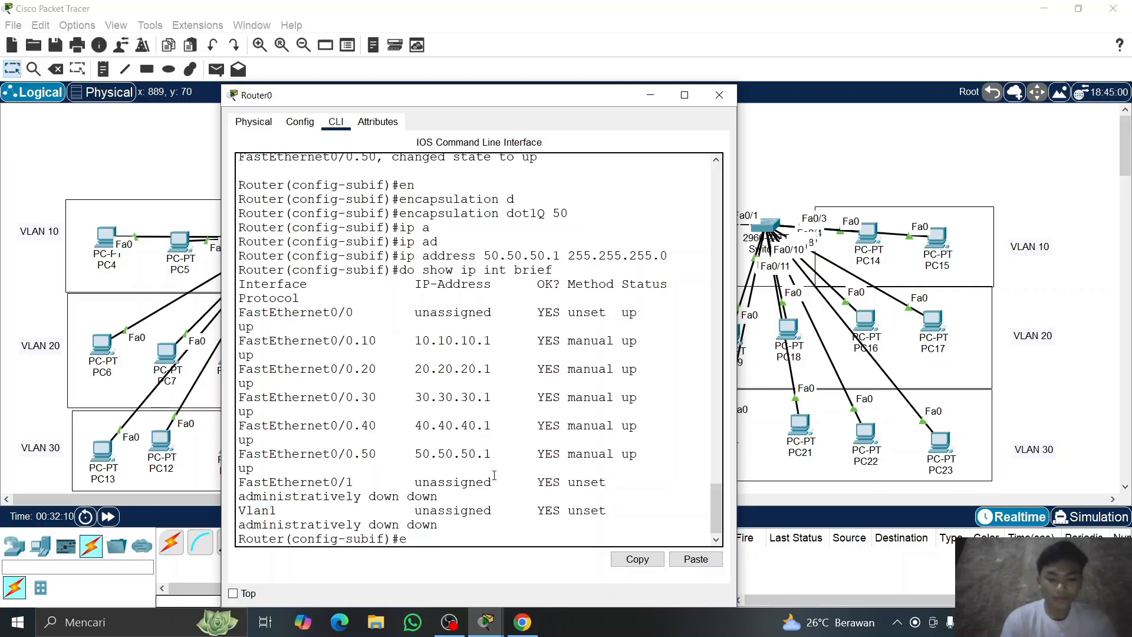
pyautogui.write('xit')
pyautogui.press('Return')
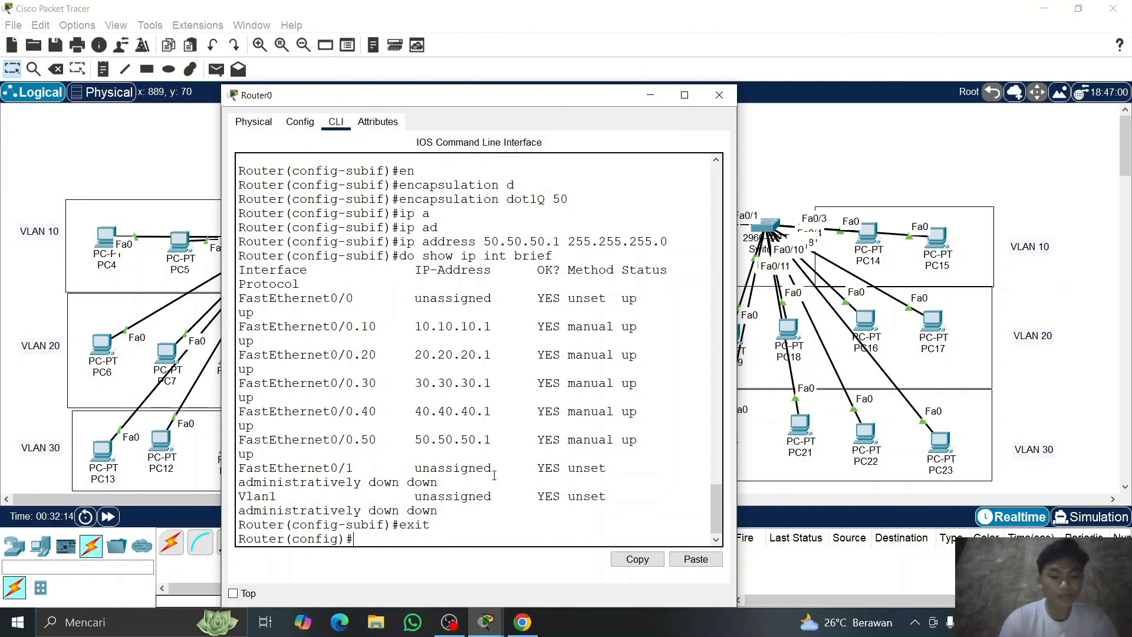
pyautogui.write('ip')
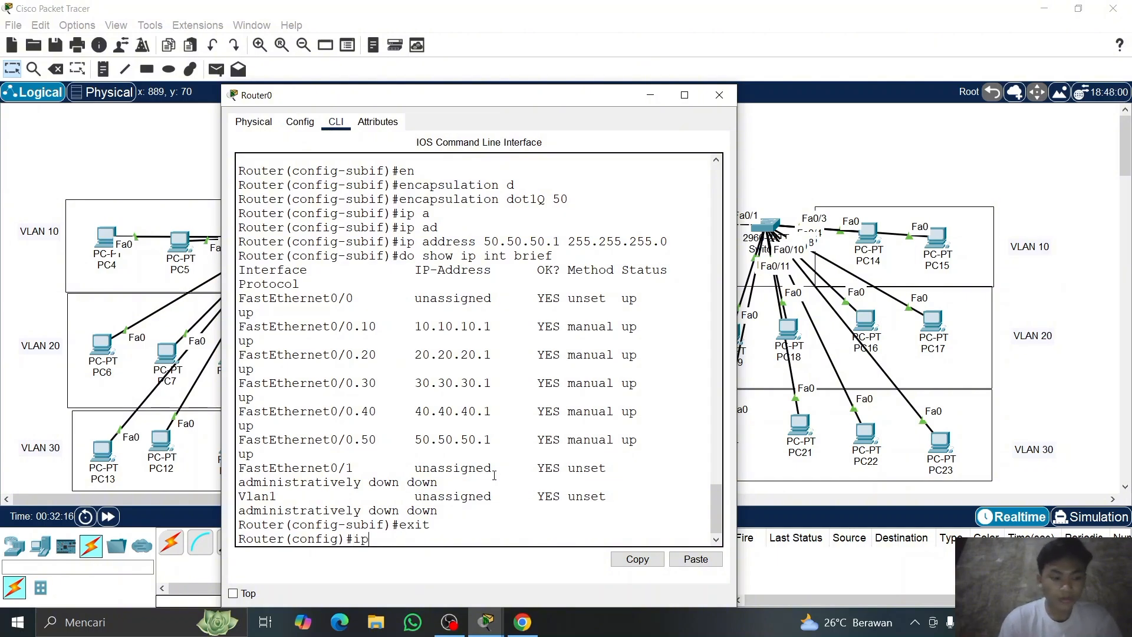
pyautogui.write(' dh')
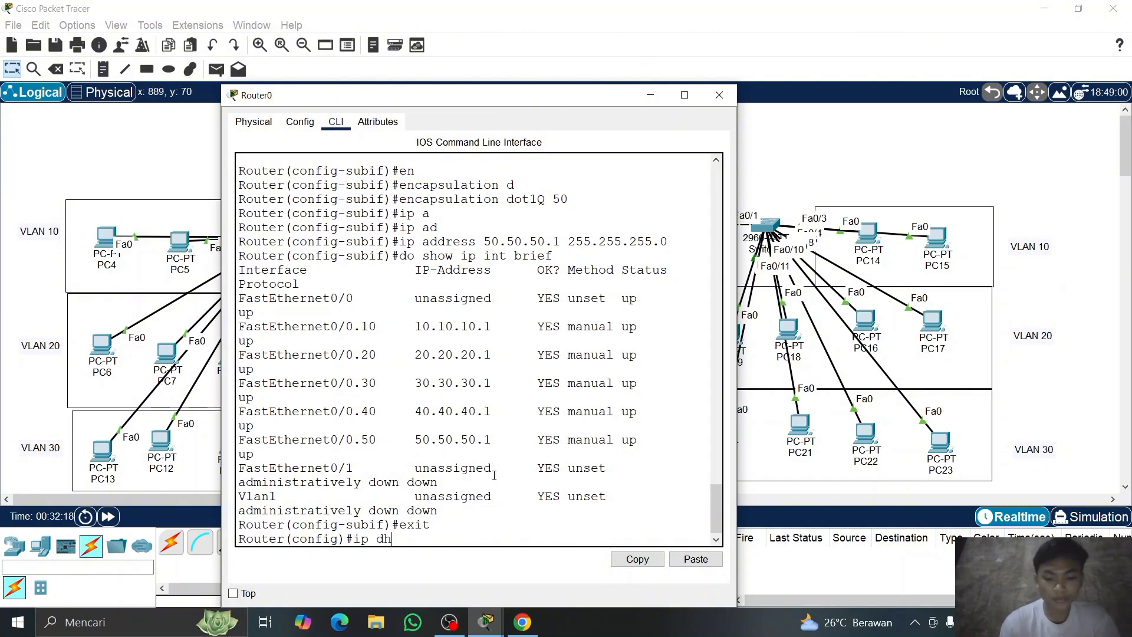
pyautogui.write('cp pool')
pyautogui.press('Tab')
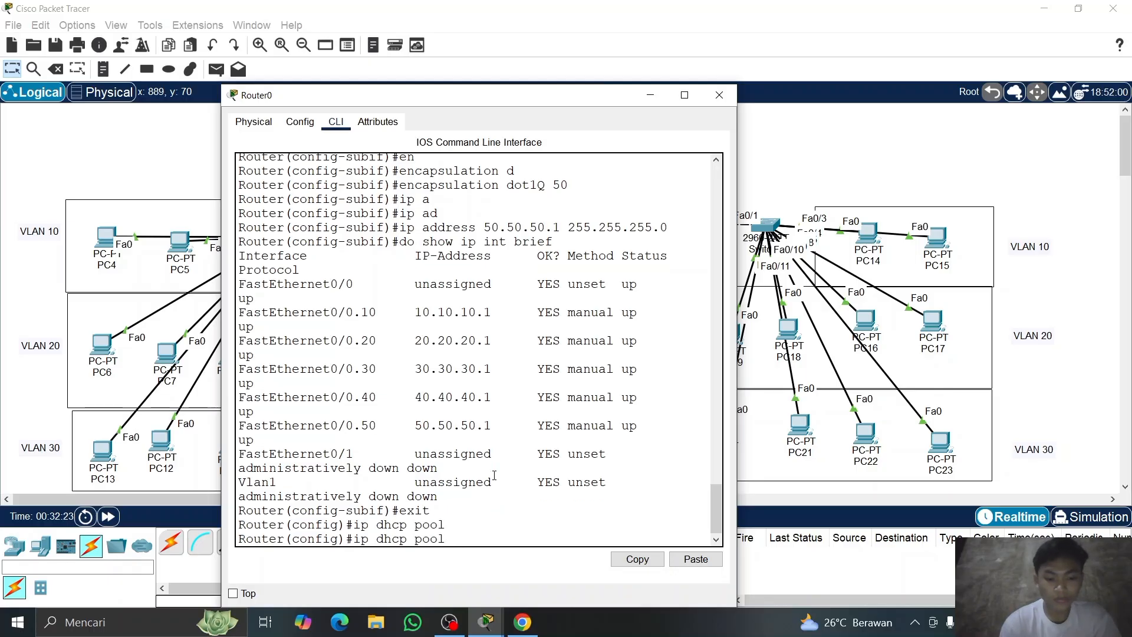
pyautogui.write('VLAN10')
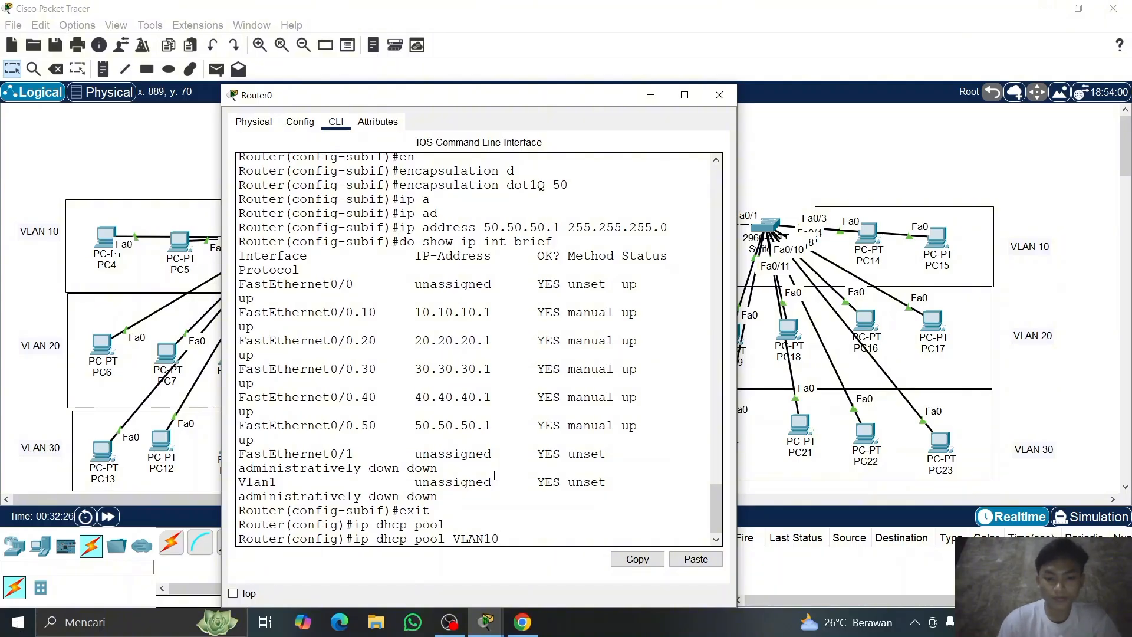
pyautogui.press('Return')
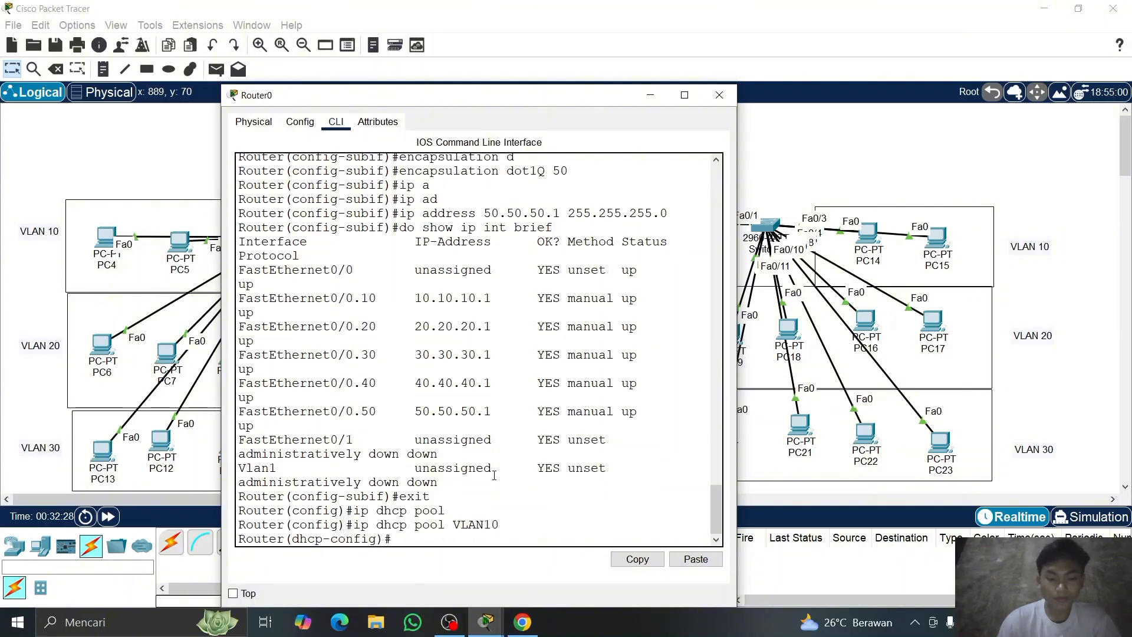
# - Try to set the VLAN10 DHCP pool's network to 10.10.10.0 without a subnet mask
pyautogui.write('net')
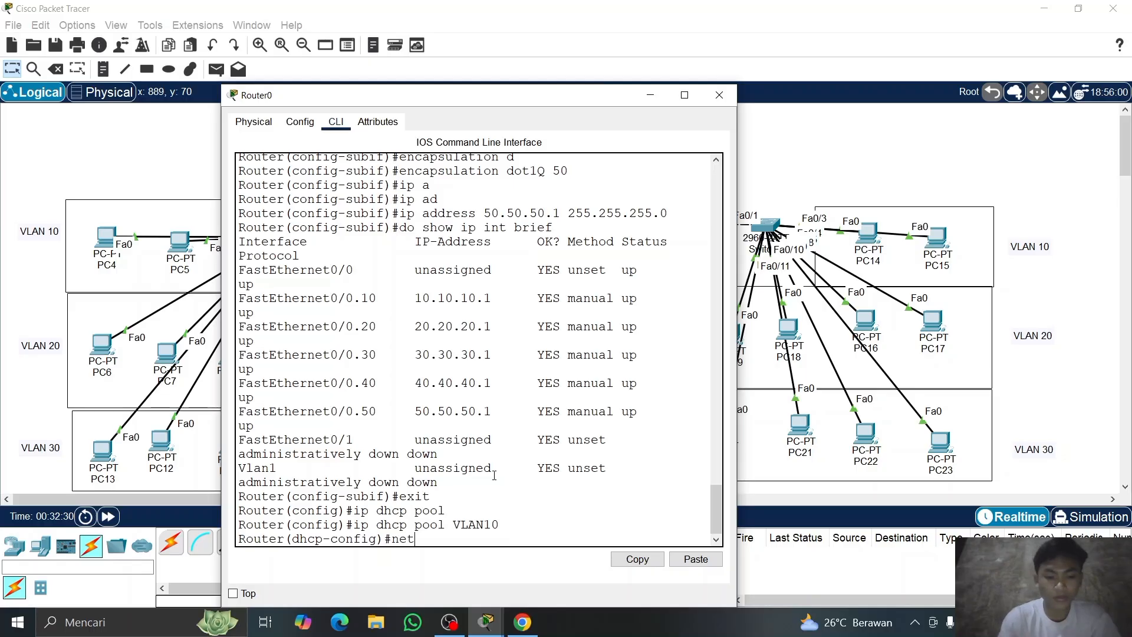
pyautogui.press('Tab')
pyautogui.write('10.0100')
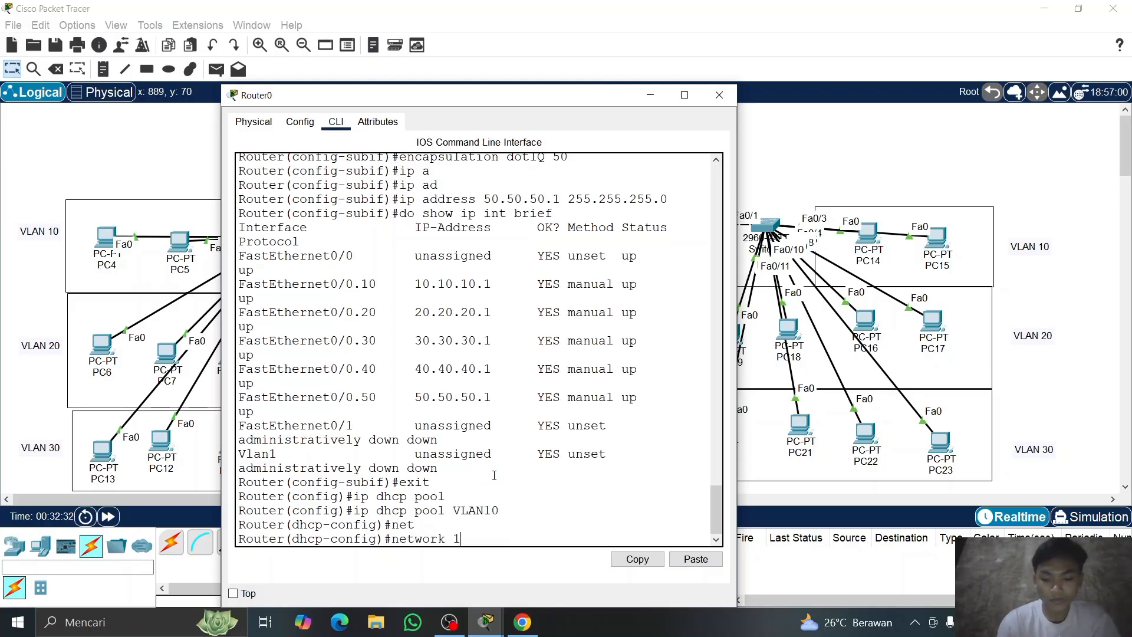
pyautogui.press('BackSpace')
pyautogui.press('BackSpace')
pyautogui.press('BackSpace')
pyautogui.press('BackSpace')
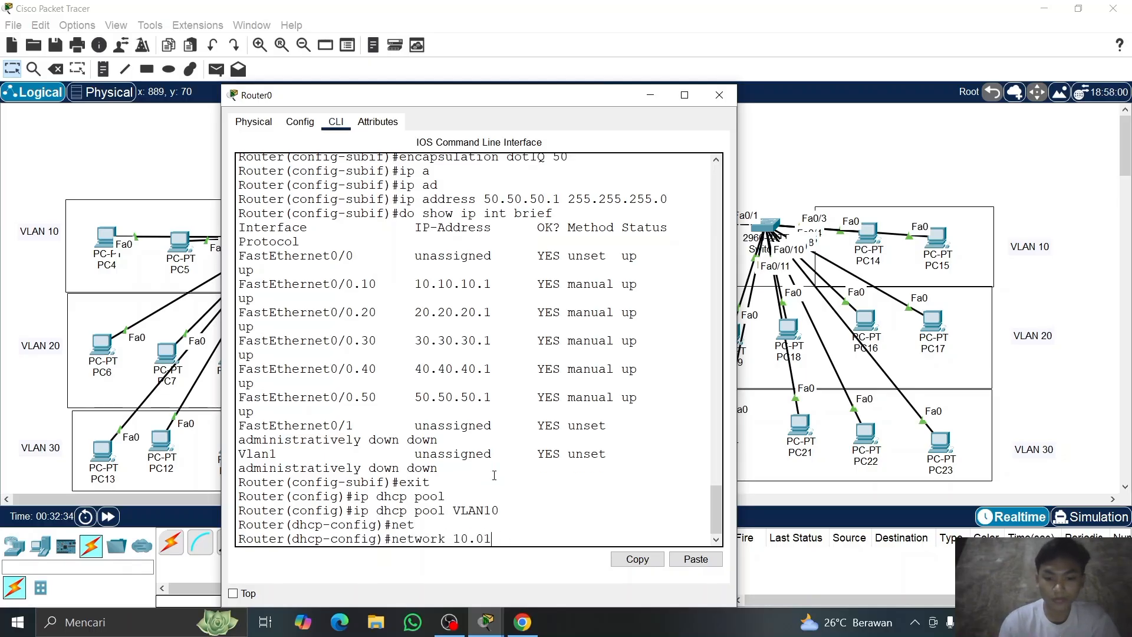
pyautogui.write('10.10.0')
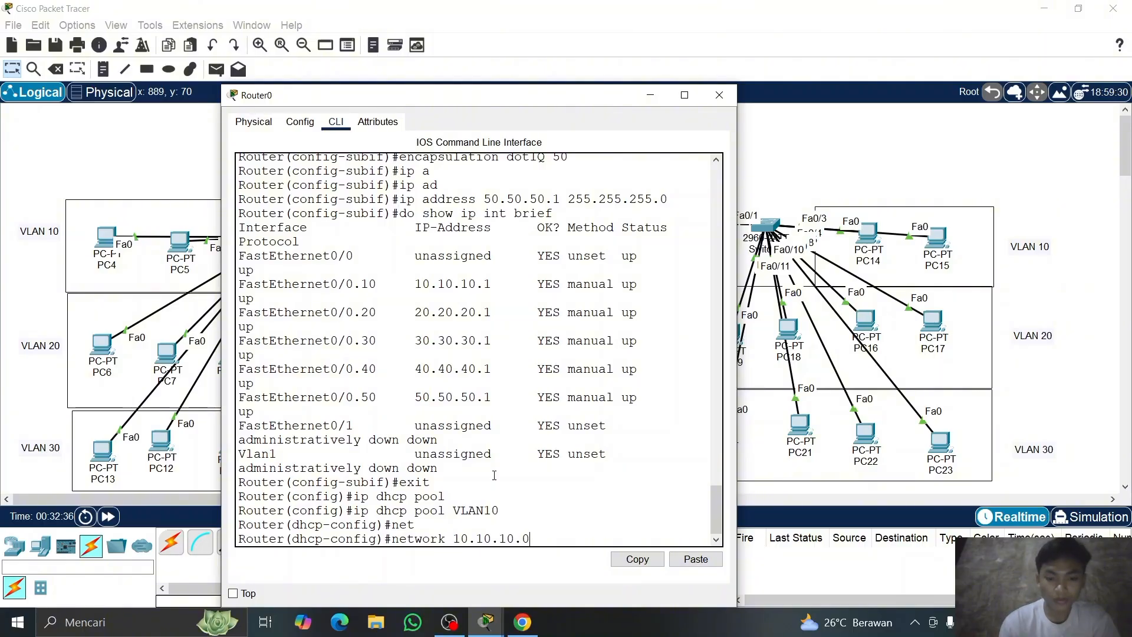
pyautogui.press('Return')
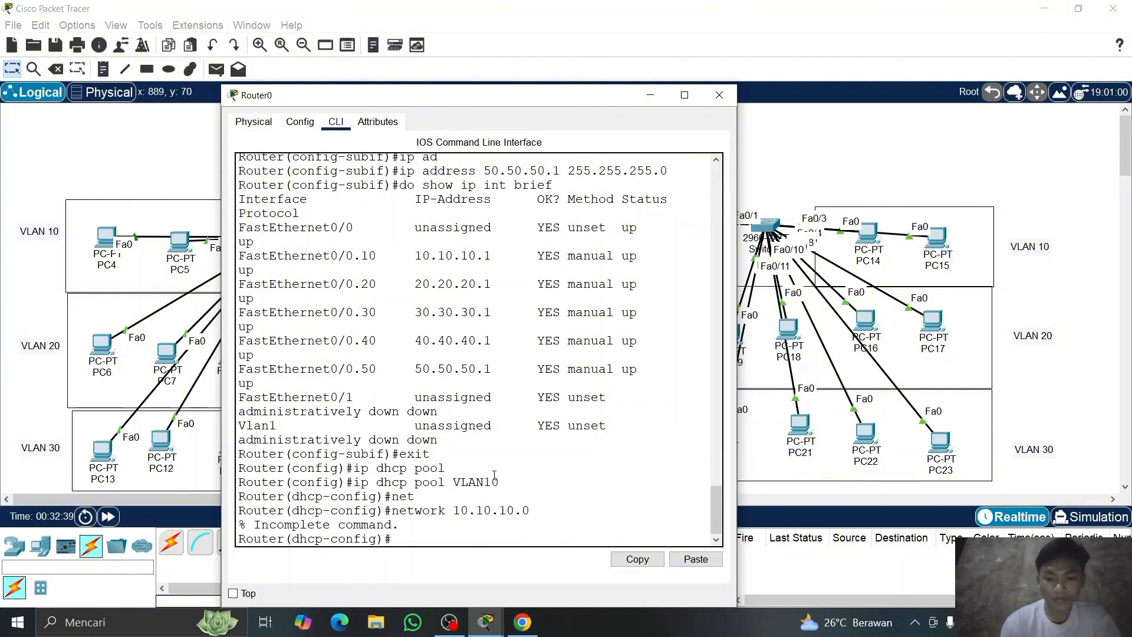
# - Set the VLAN10 DHCP pool's network to 10.10.10.0 with mask 255.255.255.0
pyautogui.press('Up')
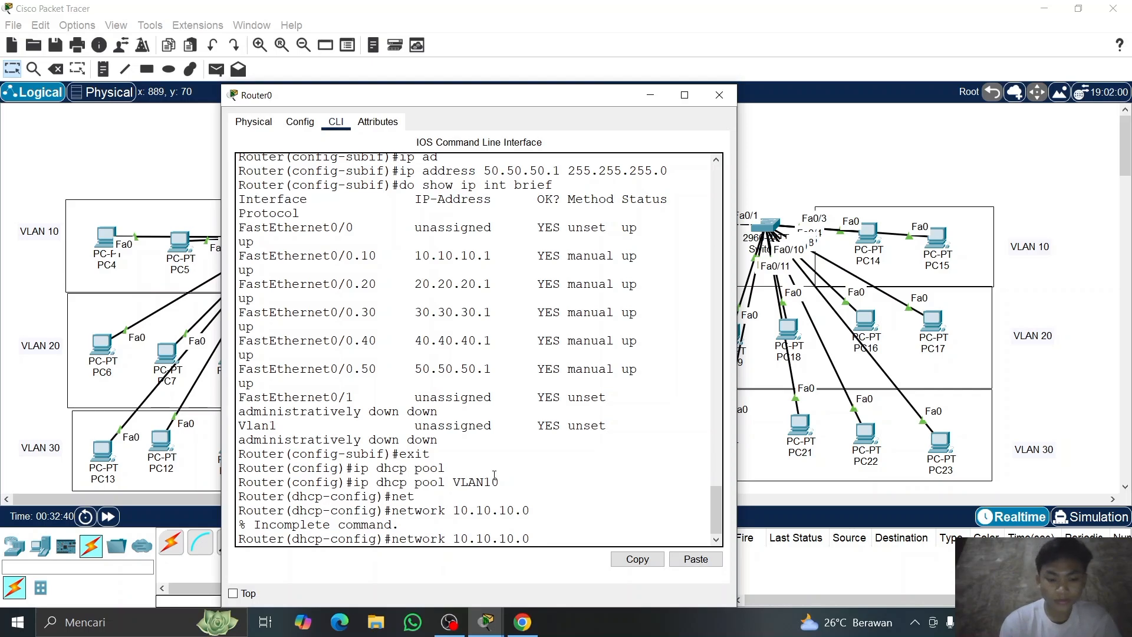
pyautogui.write('25')
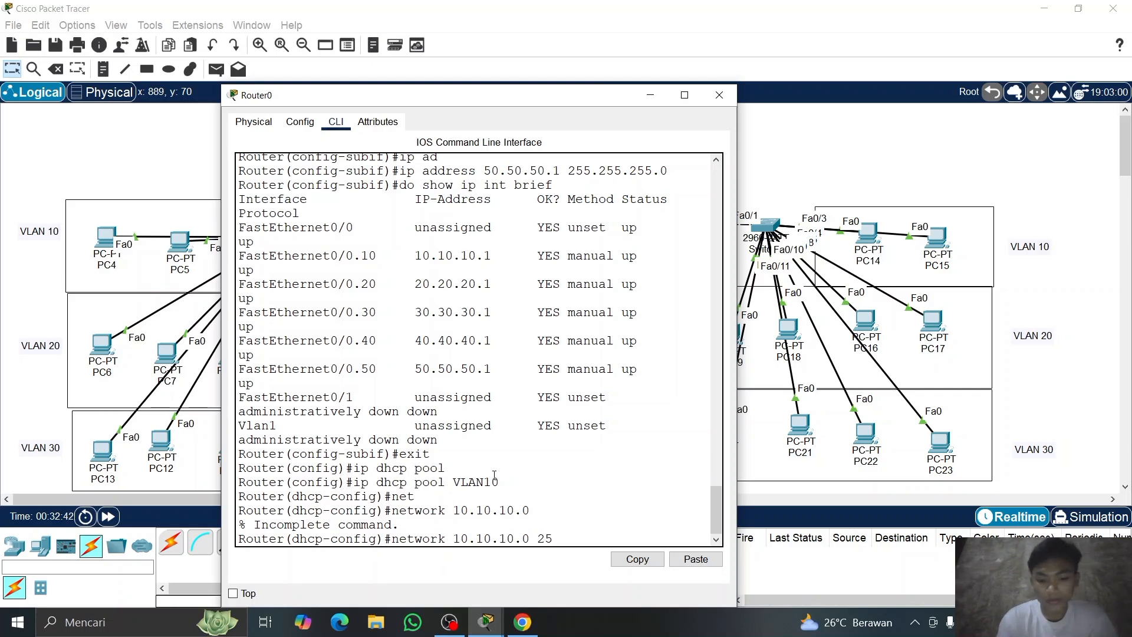
pyautogui.write('5.2')
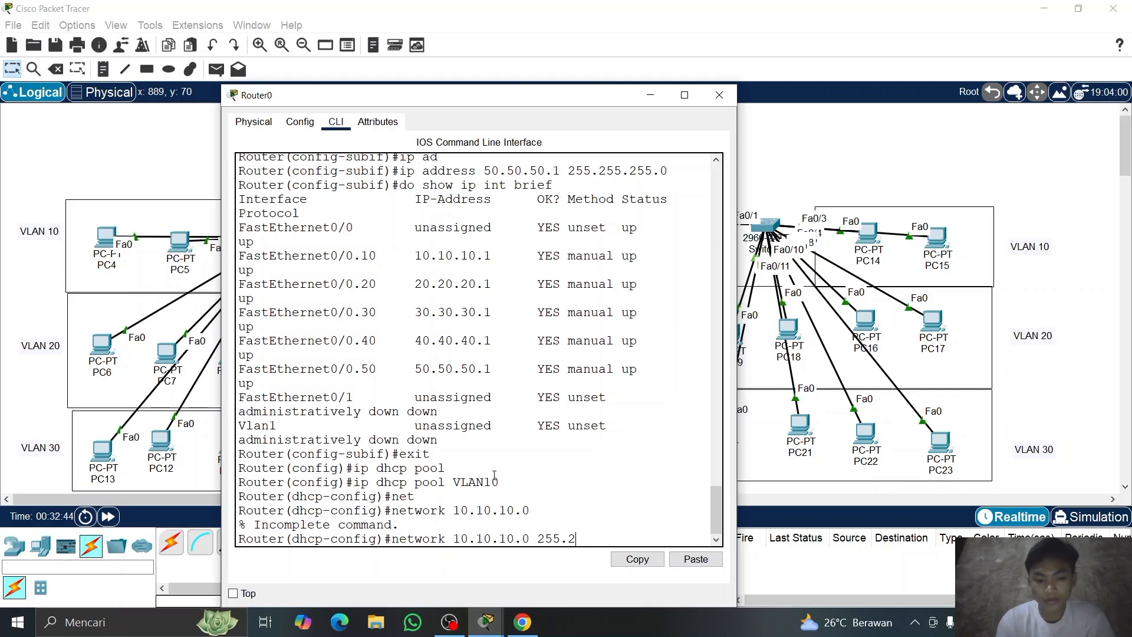
pyautogui.write('55.255.2')
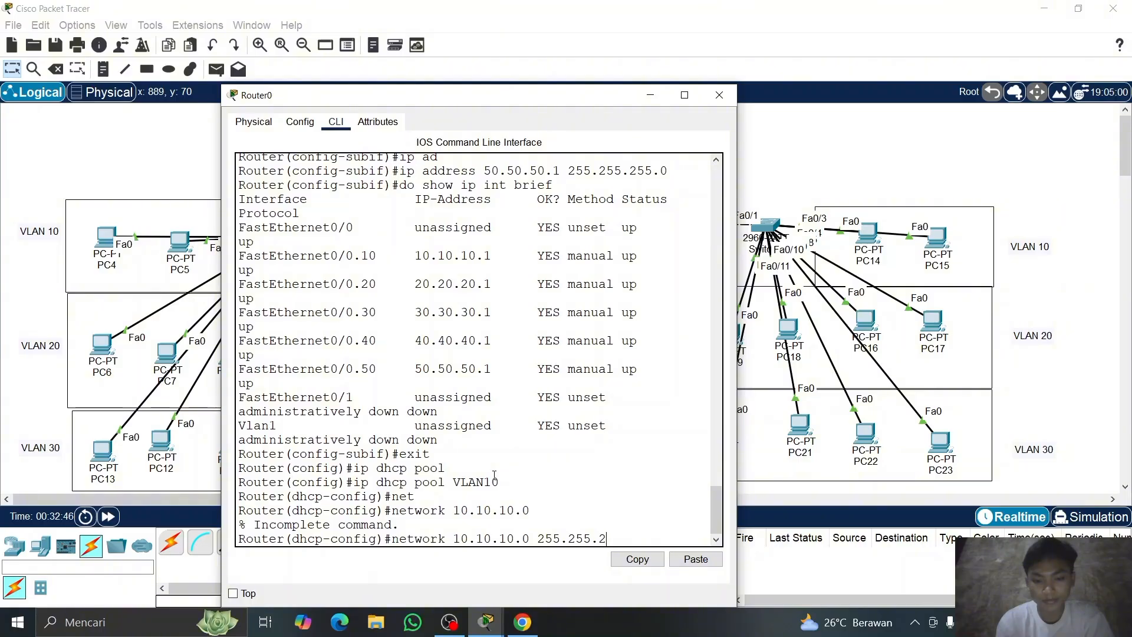
pyautogui.write('0')
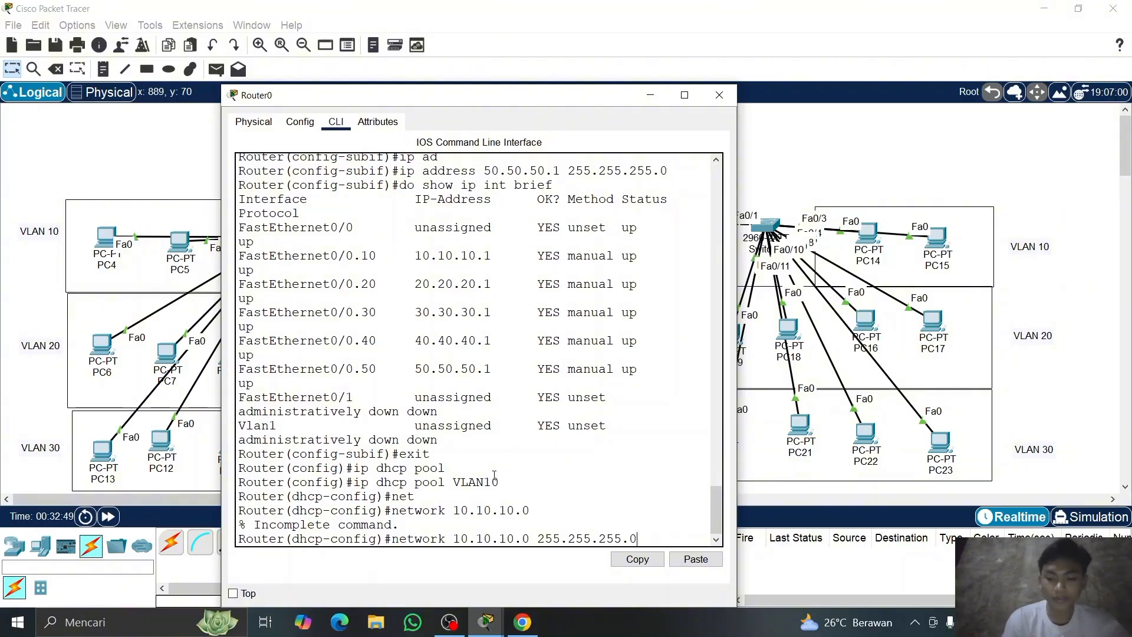
pyautogui.press('Return')
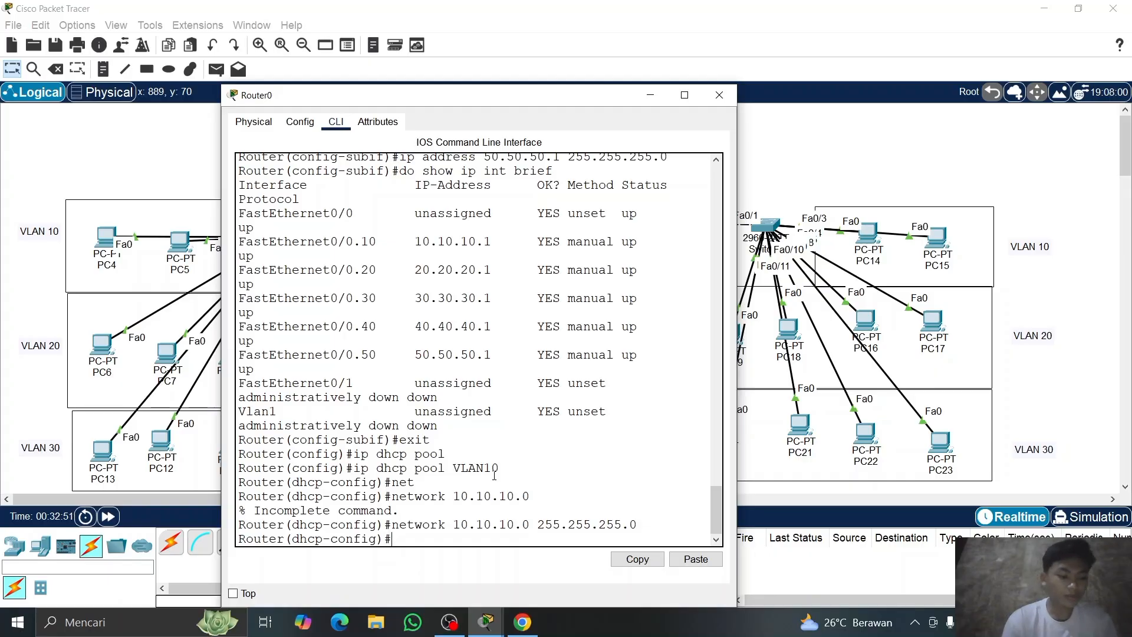
# - Set the VLAN10 DHCP pool's default router to 10.10.10.1
pyautogui.write('de')
pyautogui.press('Tab')
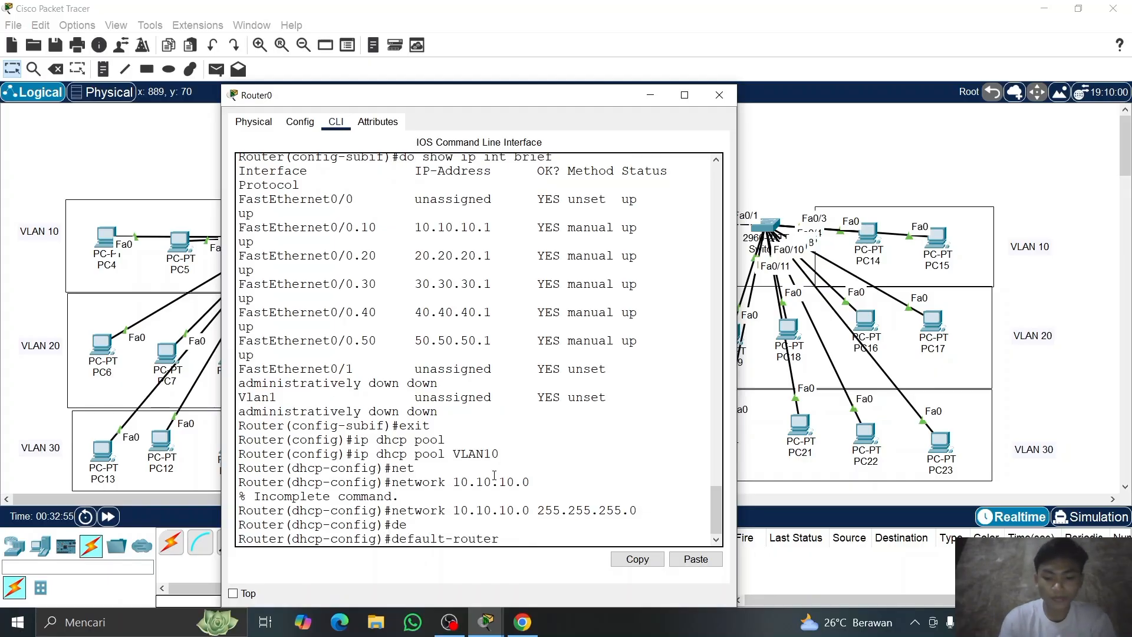
pyautogui.write('10.10.10')
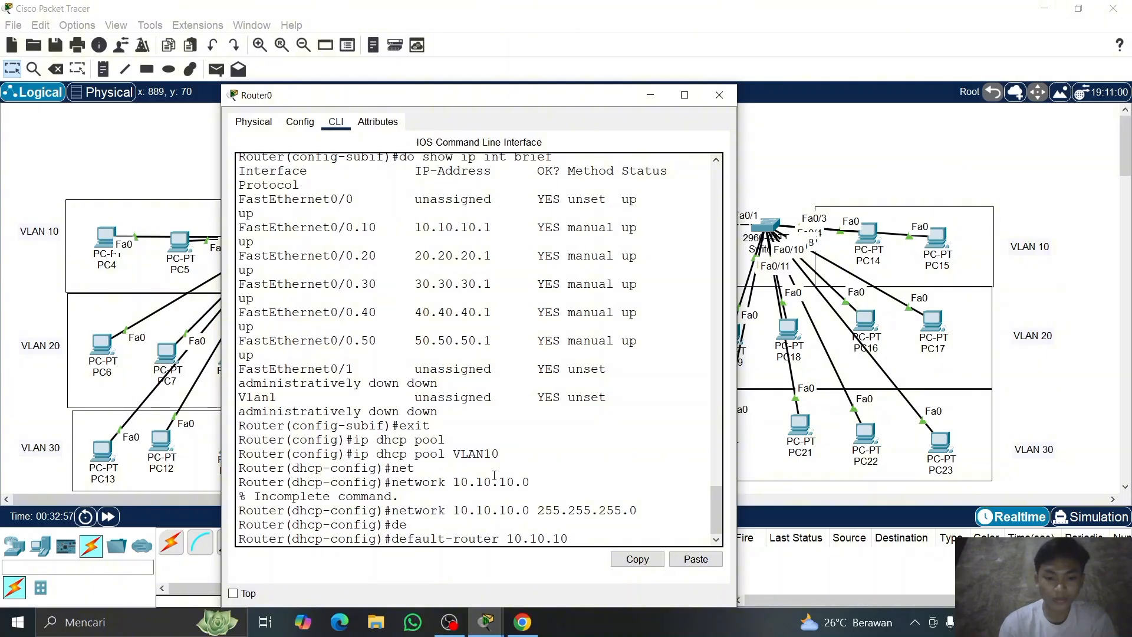
pyautogui.write('.1')
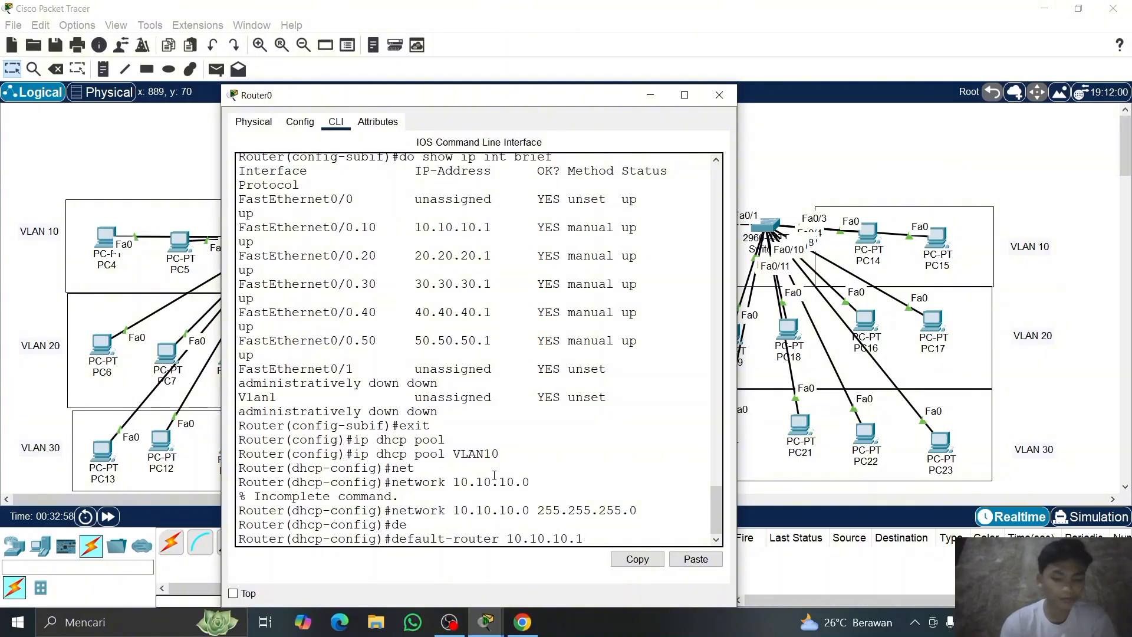
pyautogui.press('Return')
# - Set the VLAN10 DHCP pool's DNS server to 8.8.8.8
pyautogui.write('d')
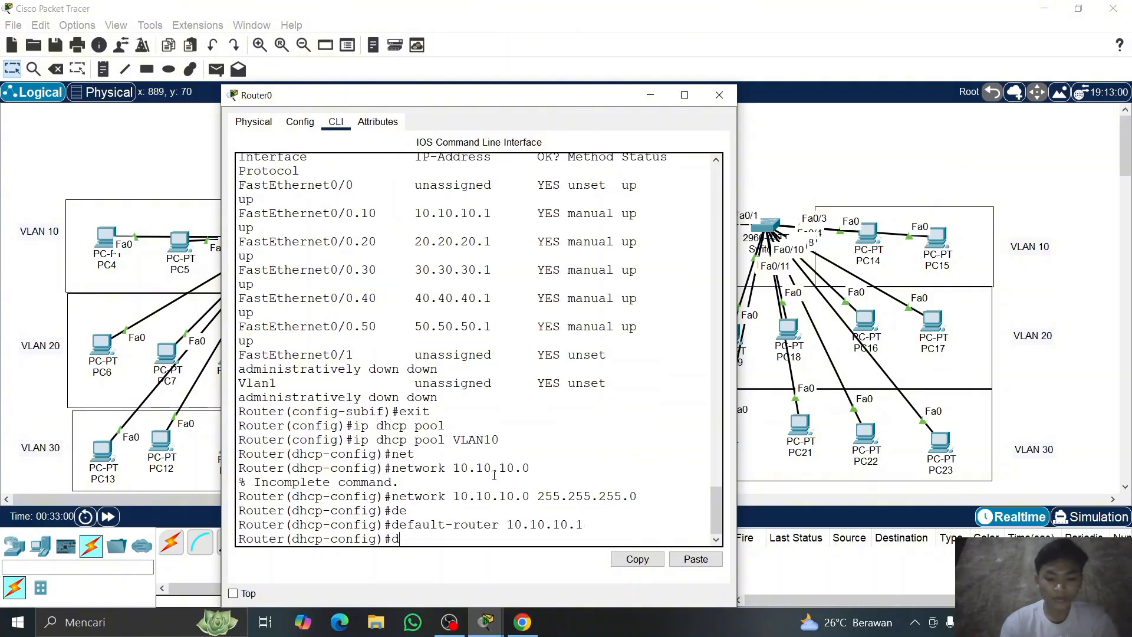
pyautogui.write('ns-')
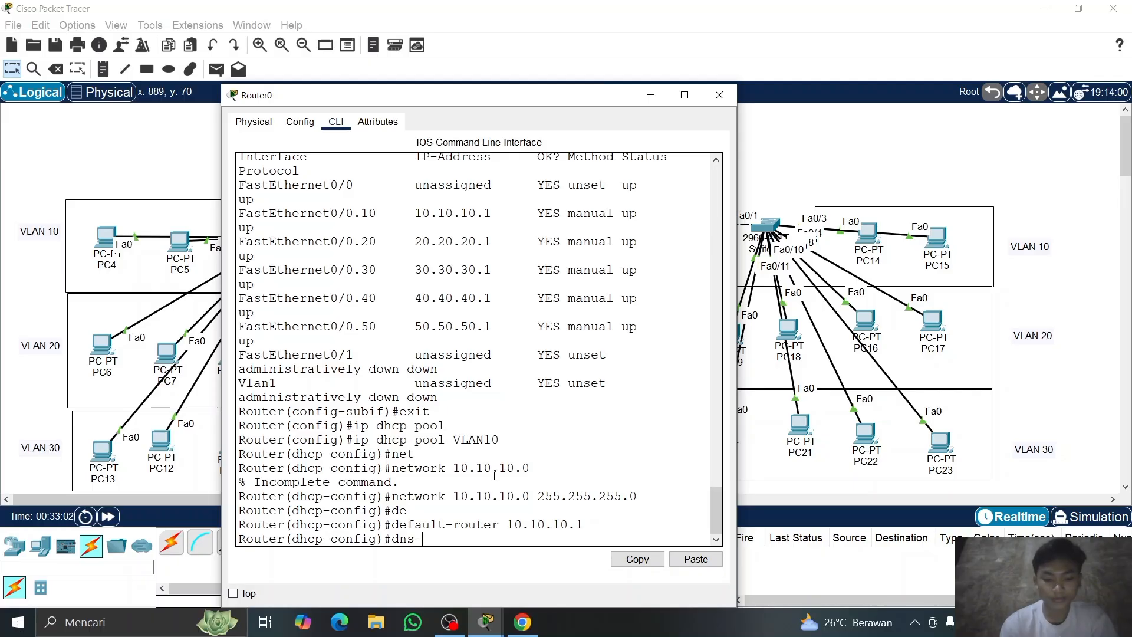
pyautogui.press('Tab')
pyautogui.write('8.8.8.8')
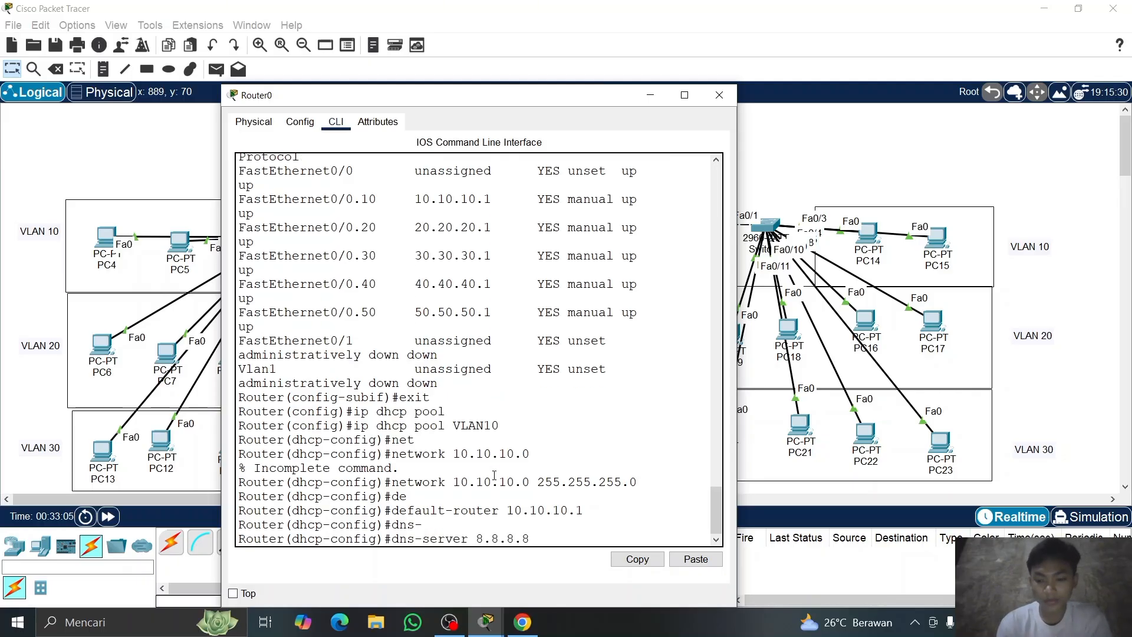
pyautogui.press('Return')
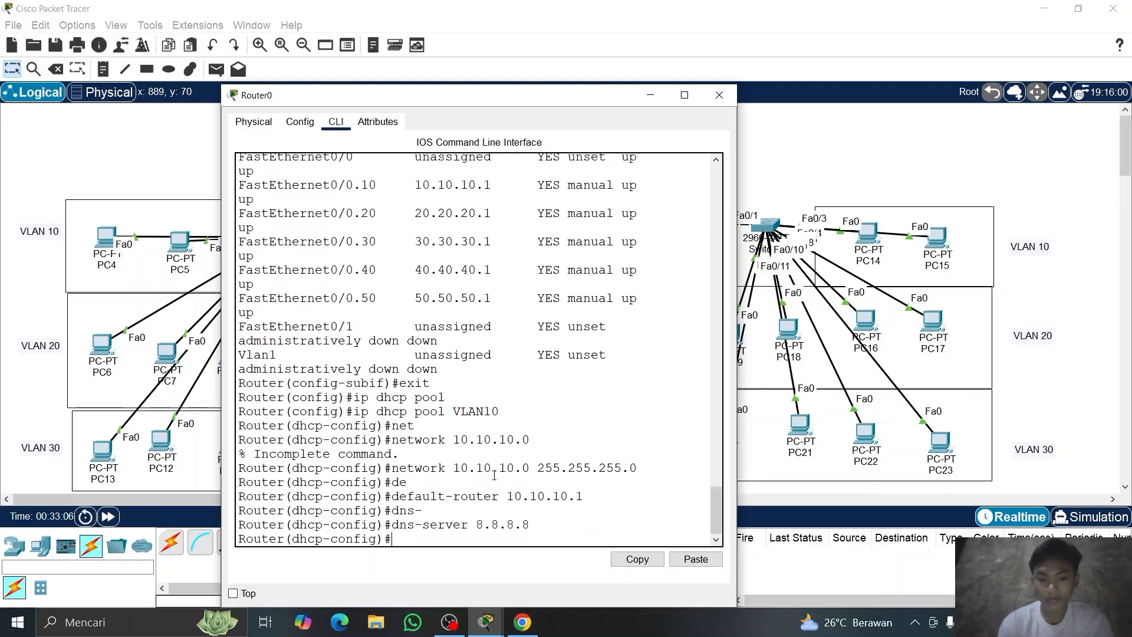
# - Exit the VLAN10 pool configuration and create a DHCP pool named VLAN20
pyautogui.write('exit')
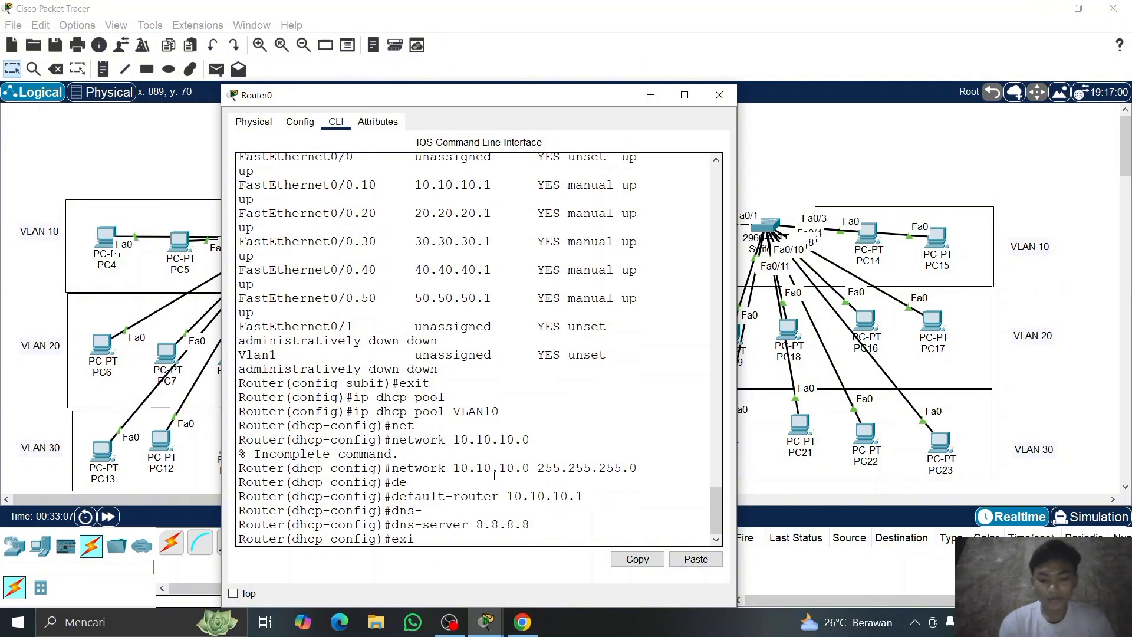
pyautogui.press('Return')
pyautogui.press('Up')
pyautogui.press('Up')
pyautogui.press('Up')
pyautogui.press('Up')
pyautogui.press('Up')
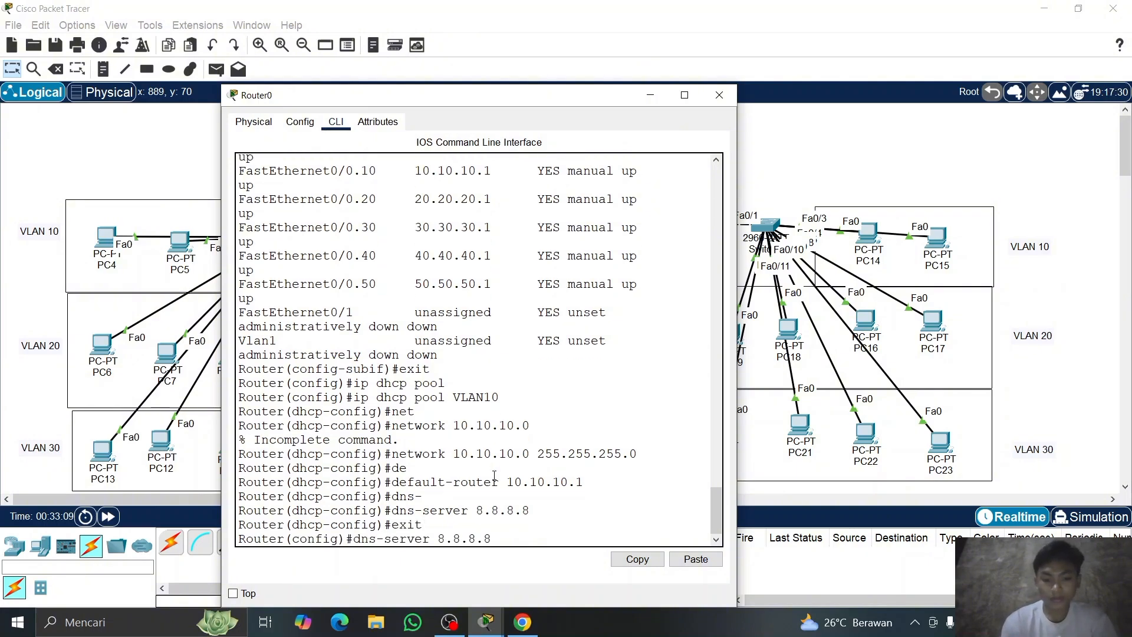
pyautogui.press('Up')
pyautogui.press('Up')
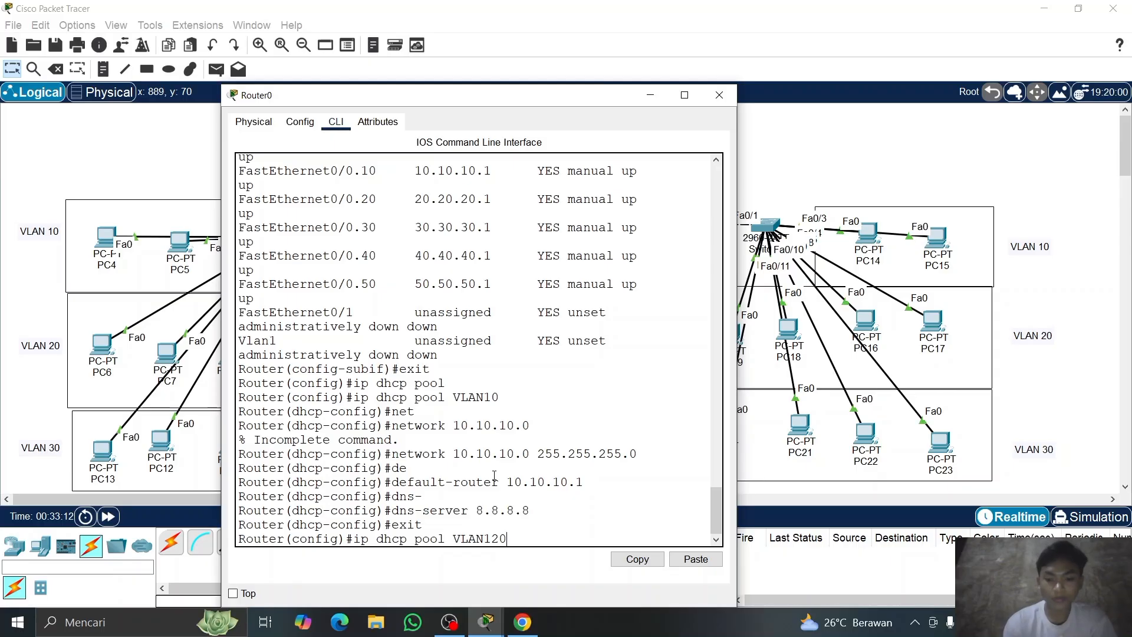
pyautogui.press('BackSpace')
pyautogui.press('BackSpace')
pyautogui.write('20')
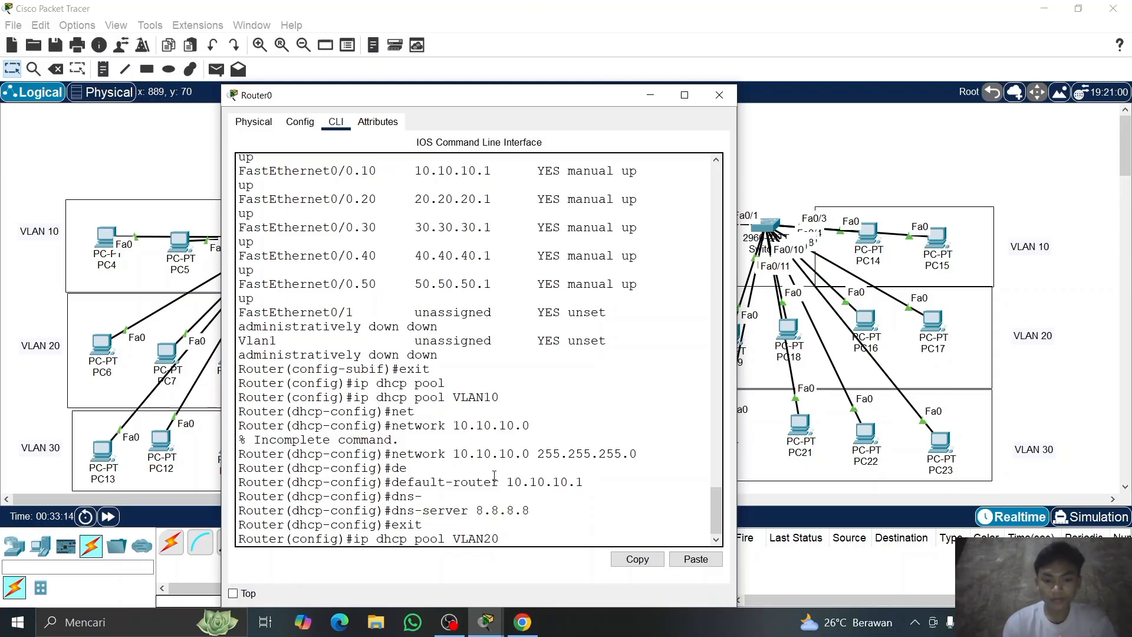
pyautogui.press('Return')
# - Set the VLAN20 DHCP pool's network to 20.20.20.0 with mask 255.255.255.0
pyautogui.press('Up')
pyautogui.press('Up')
pyautogui.press('Up')
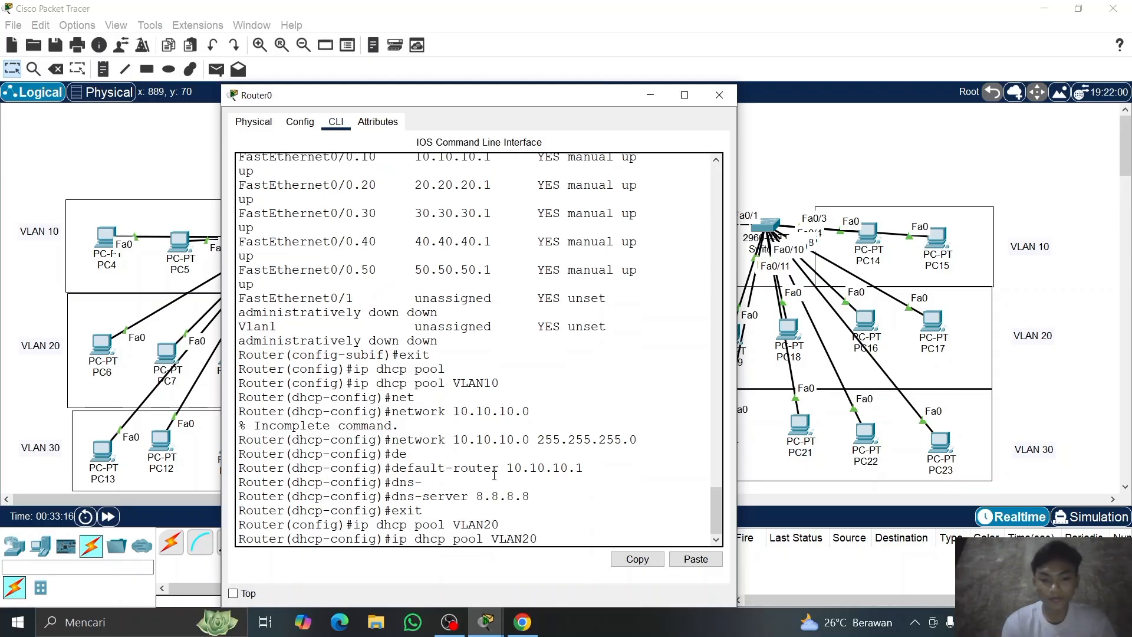
pyautogui.press('Up')
pyautogui.press('Up')
pyautogui.press('Up')
pyautogui.press('Up')
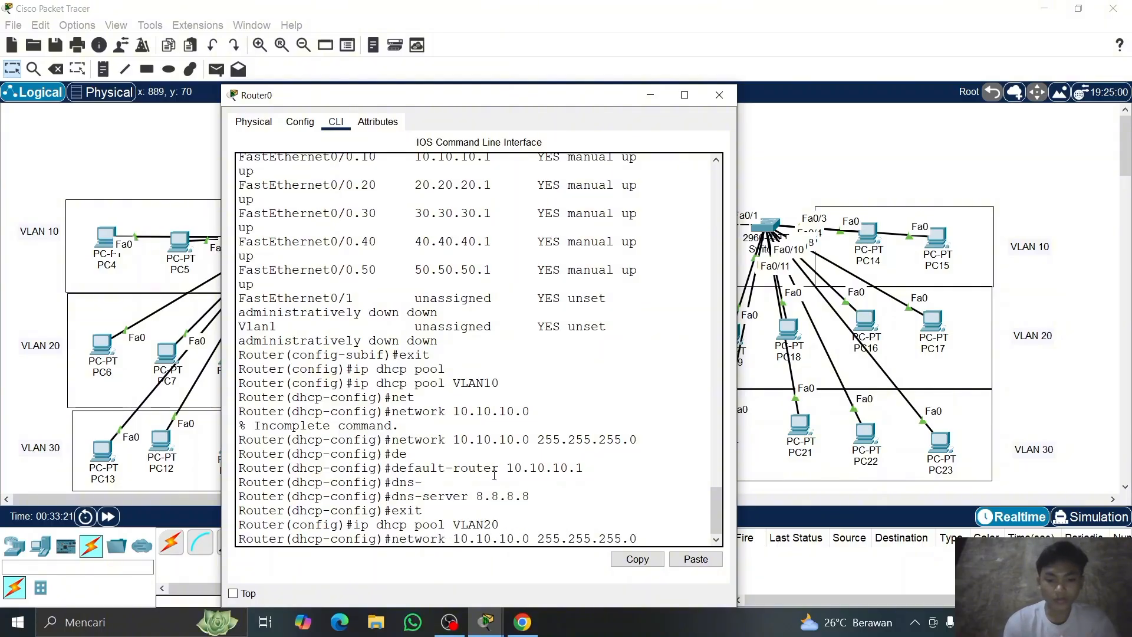
pyautogui.press('BackSpace')
pyautogui.press('BackSpace')
pyautogui.press('BackSpace')
pyautogui.press('BackSpace')
pyautogui.press('BackSpace')
pyautogui.press('BackSpace')
pyautogui.press('BackSpace')
pyautogui.press('BackSpace')
pyautogui.press('BackSpace')
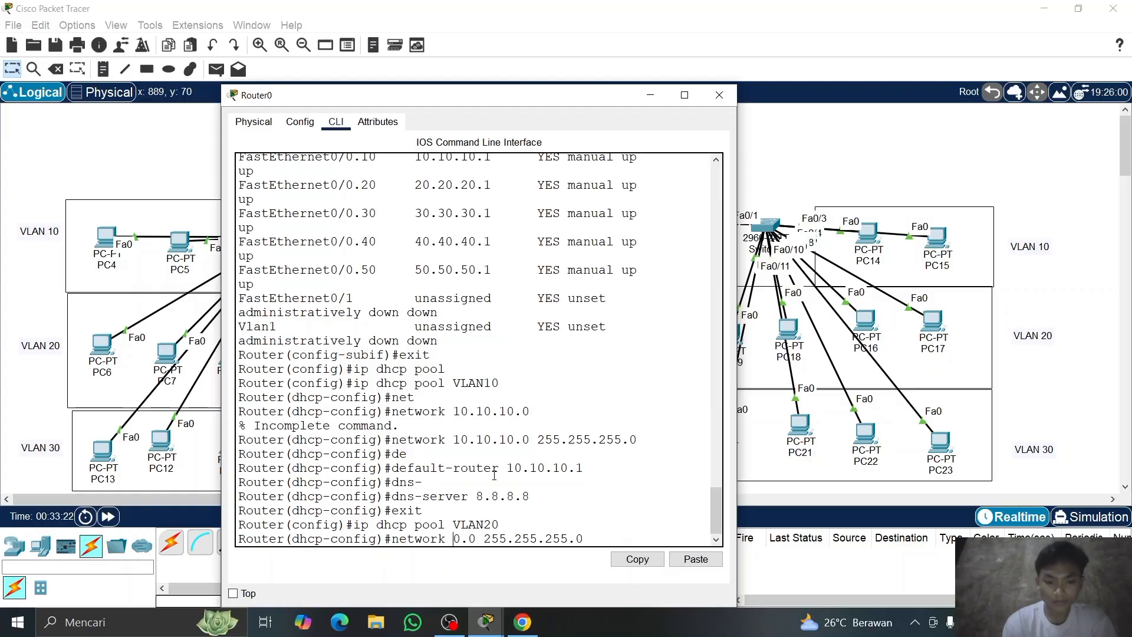
pyautogui.write('20.20.20.')
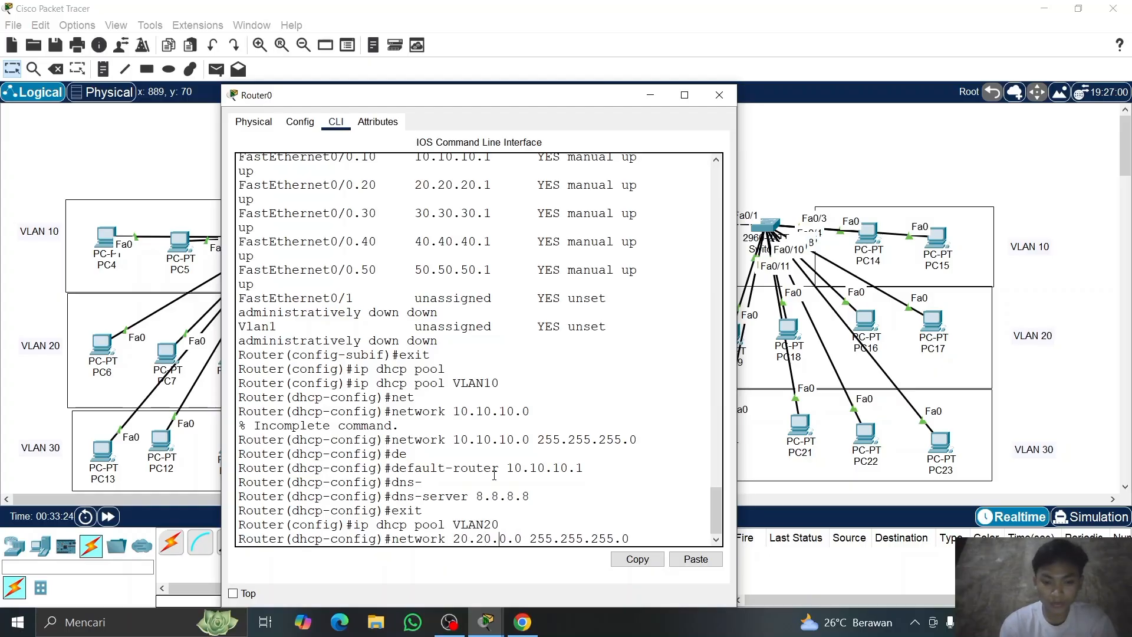
pyautogui.write('20.')
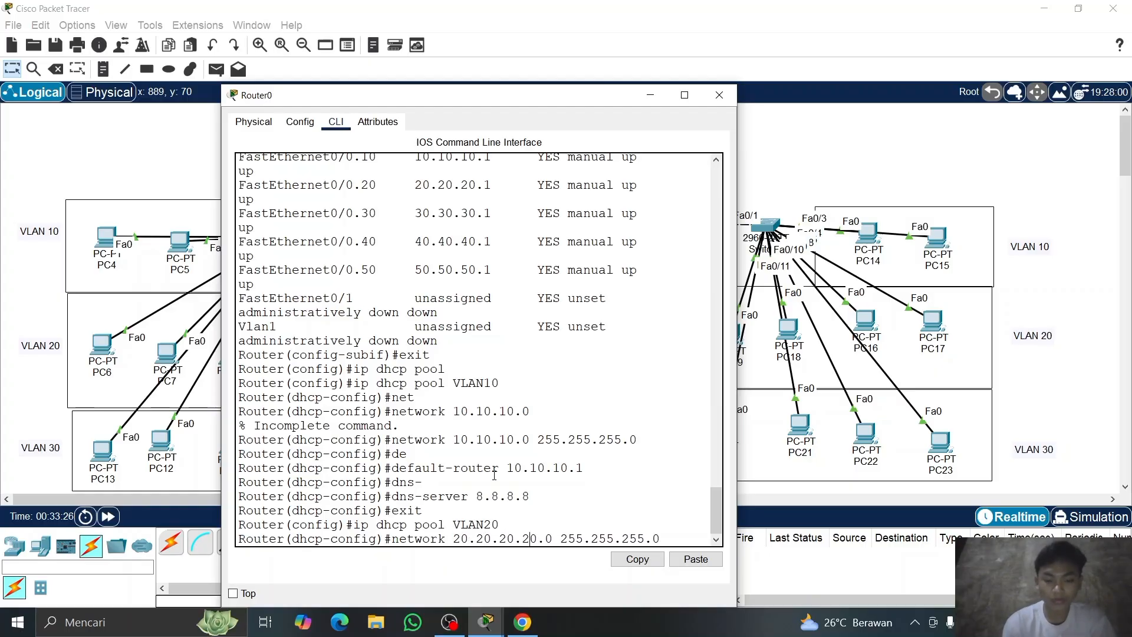
pyautogui.press('BackSpace')
pyautogui.press('BackSpace')
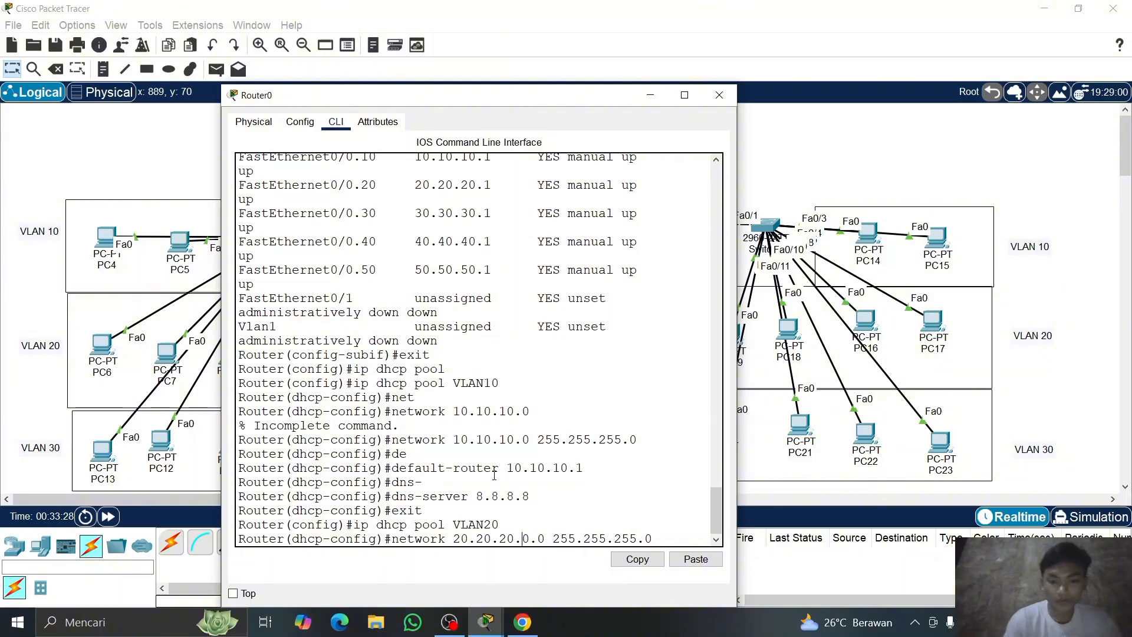
pyautogui.press('BackSpace')
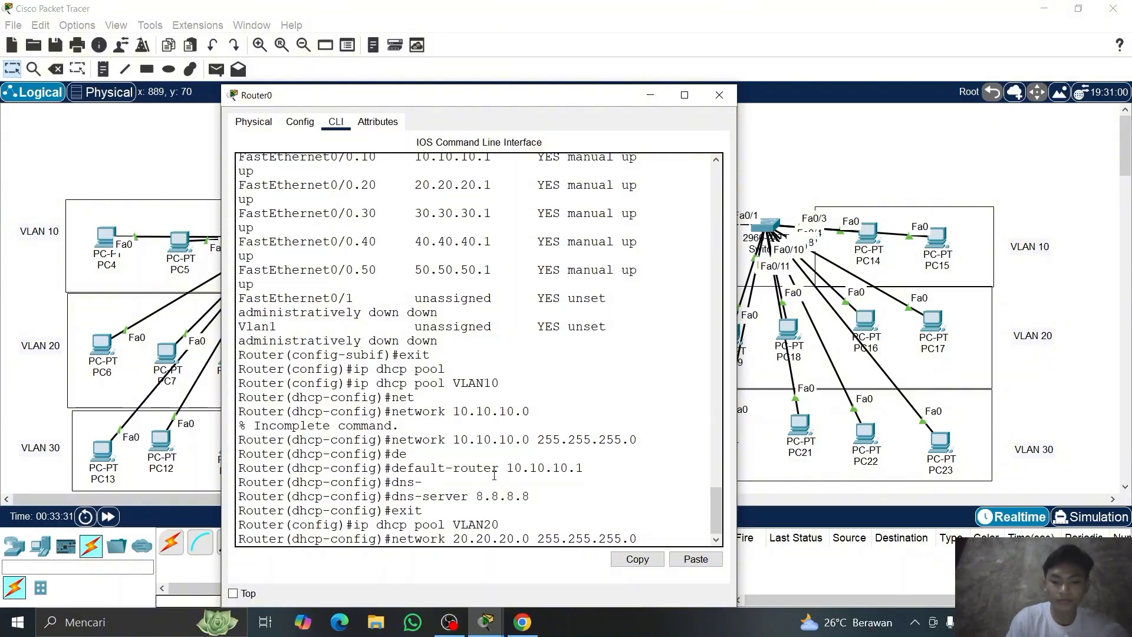
pyautogui.press('Return')
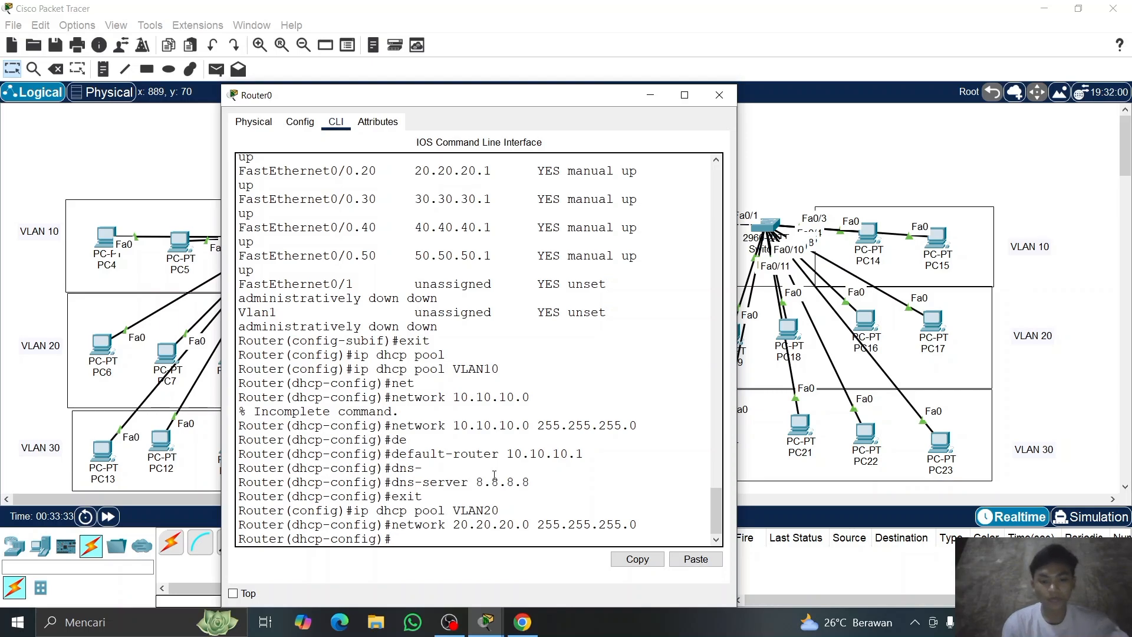
# - Set the VLAN20 DHCP pool's default router to 20.20.20.1
pyautogui.write('de')
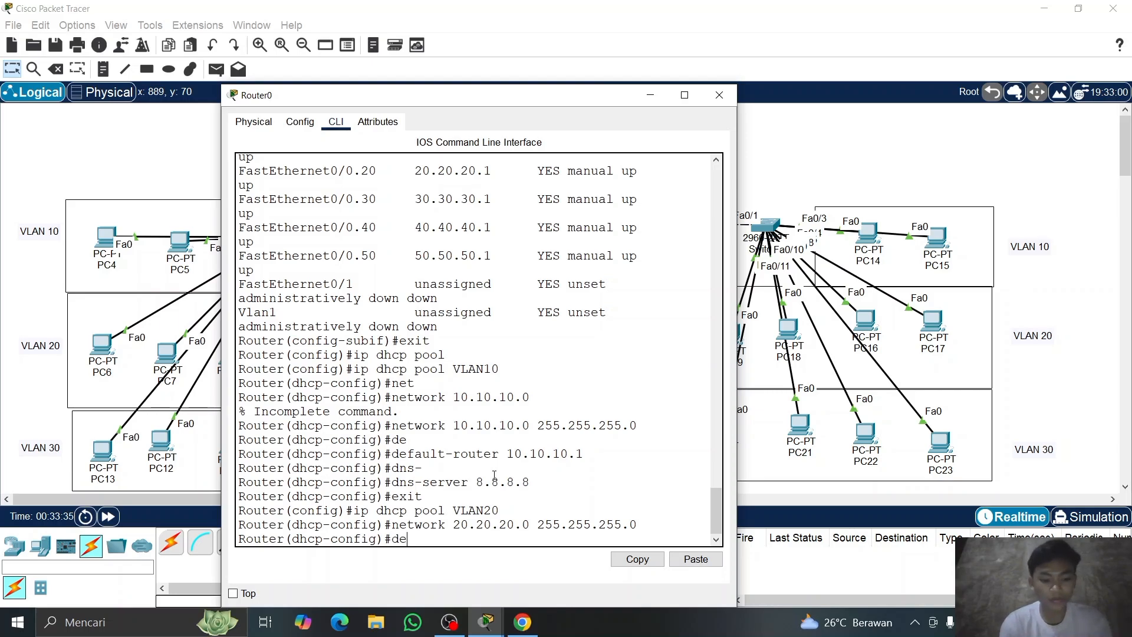
pyautogui.press('Tab')
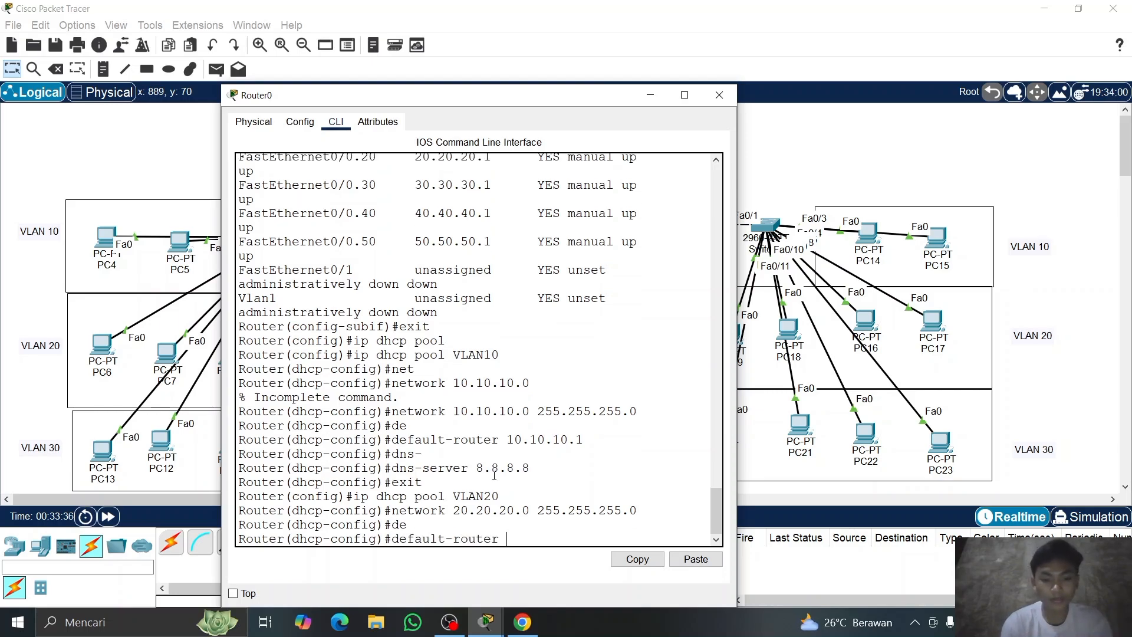
pyautogui.write('20')
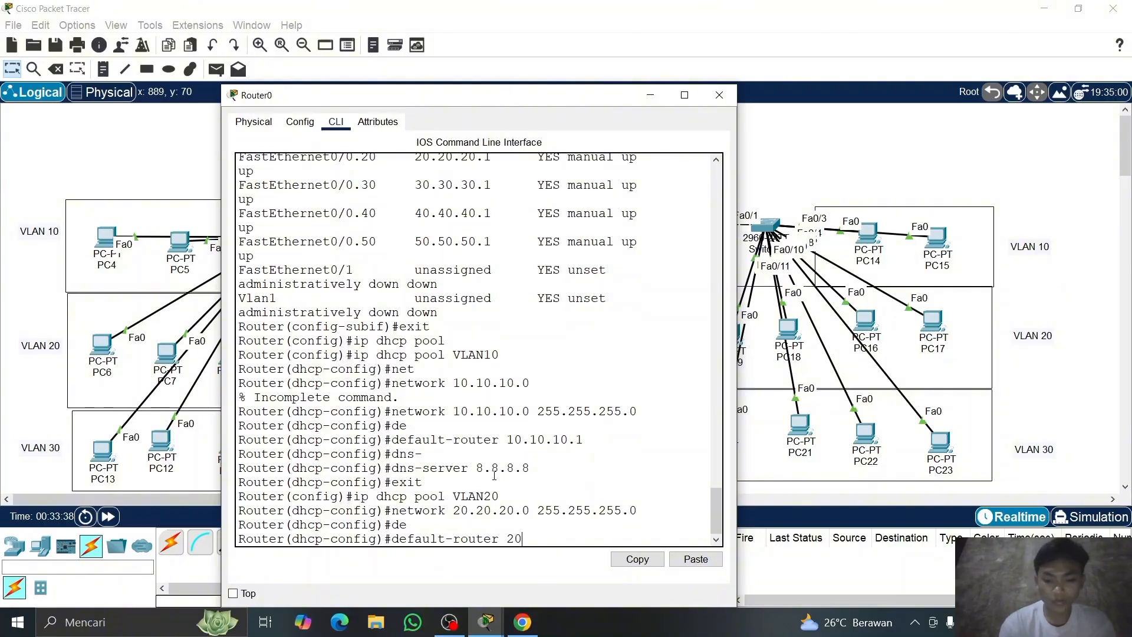
pyautogui.write('.20.20.')
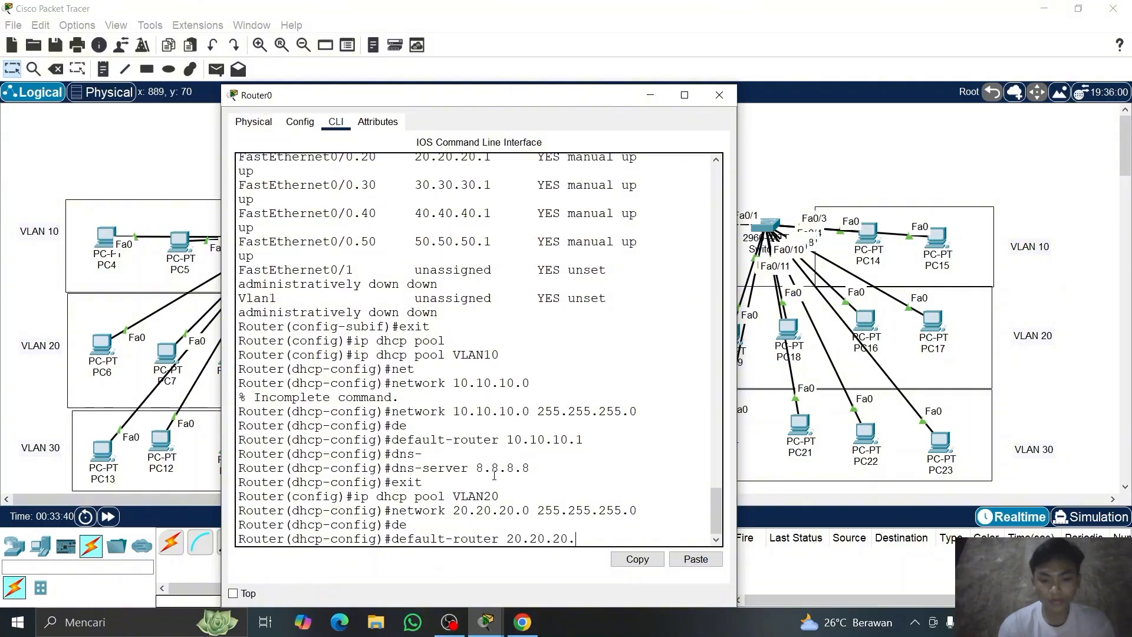
pyautogui.write('1')
pyautogui.press('Return')
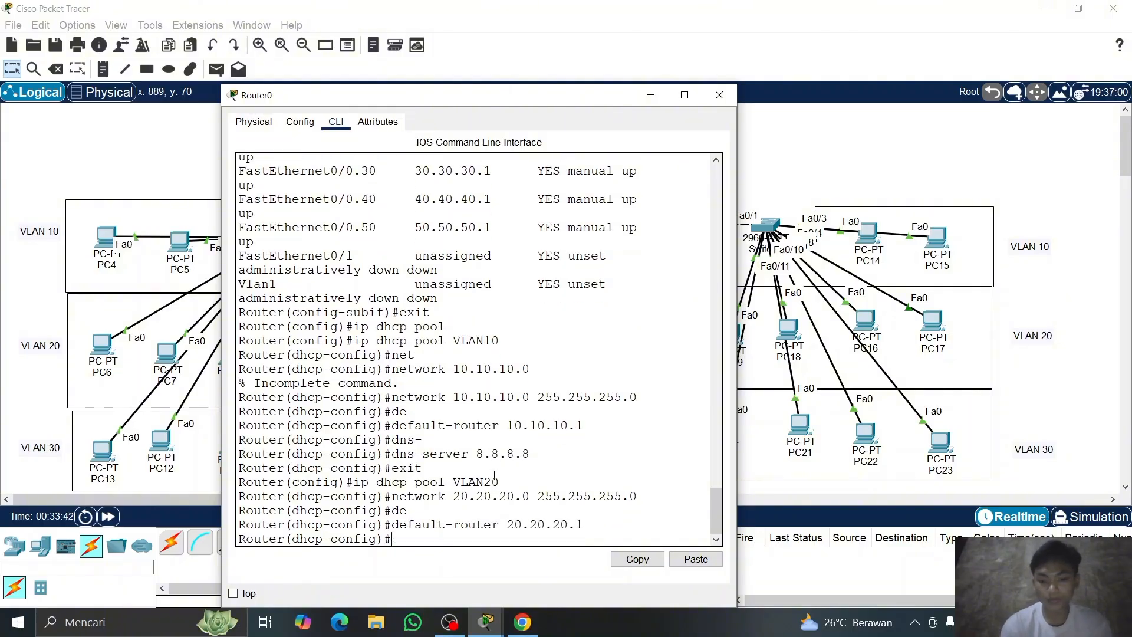
# - Set the VLAN20 DHCP pool's DNS server to 8.8.8.8
pyautogui.write('d')
pyautogui.write('n')
pyautogui.press('Tab')
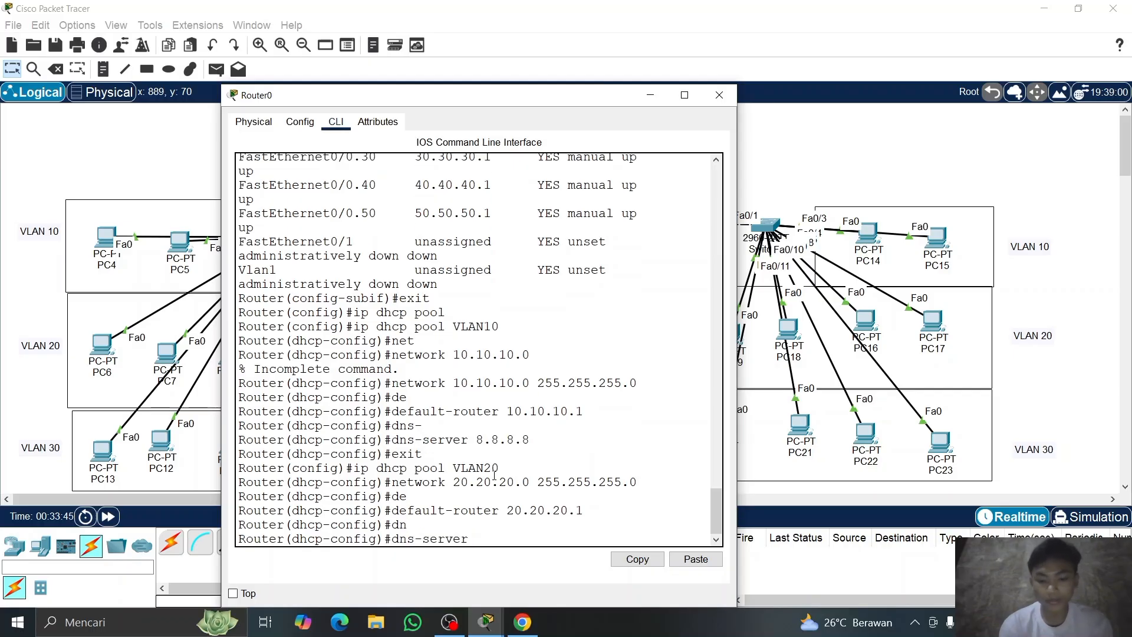
pyautogui.write('8.8.8.8')
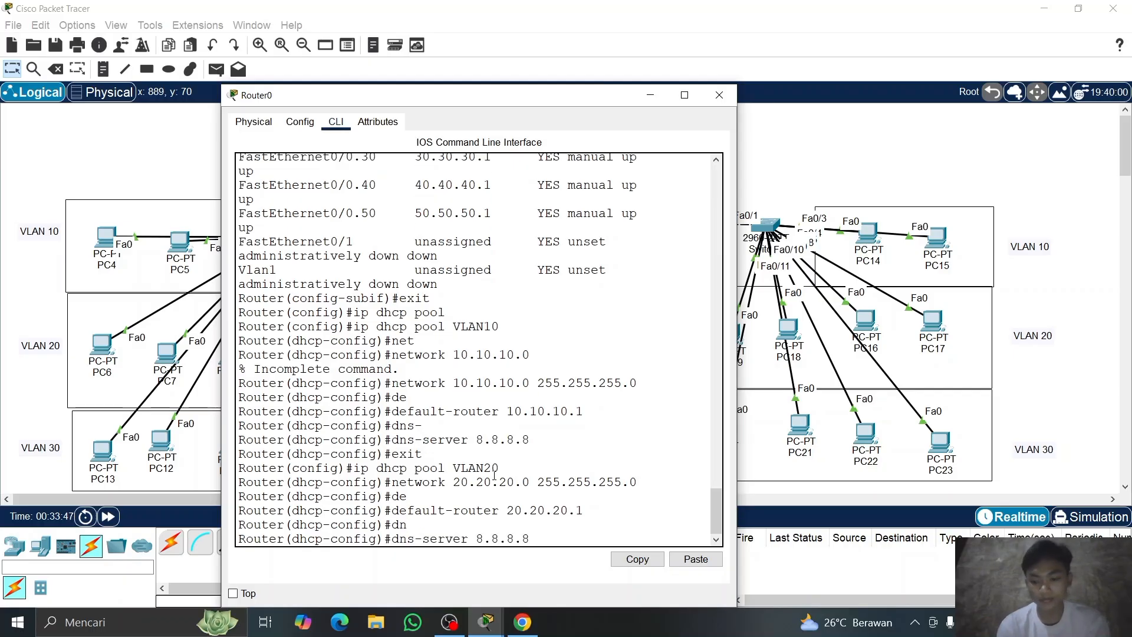
pyautogui.press('Return')
pyautogui.write('ip d')
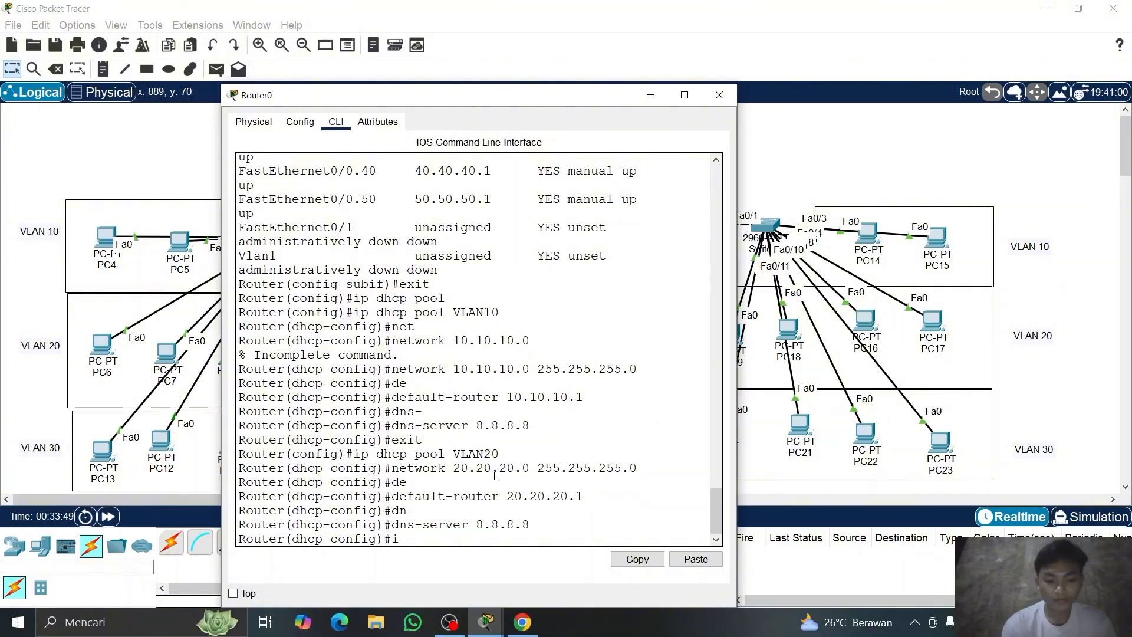
pyautogui.press('BackSpace')
pyautogui.press('BackSpace')
pyautogui.press('BackSpace')
pyautogui.press('BackSpace')
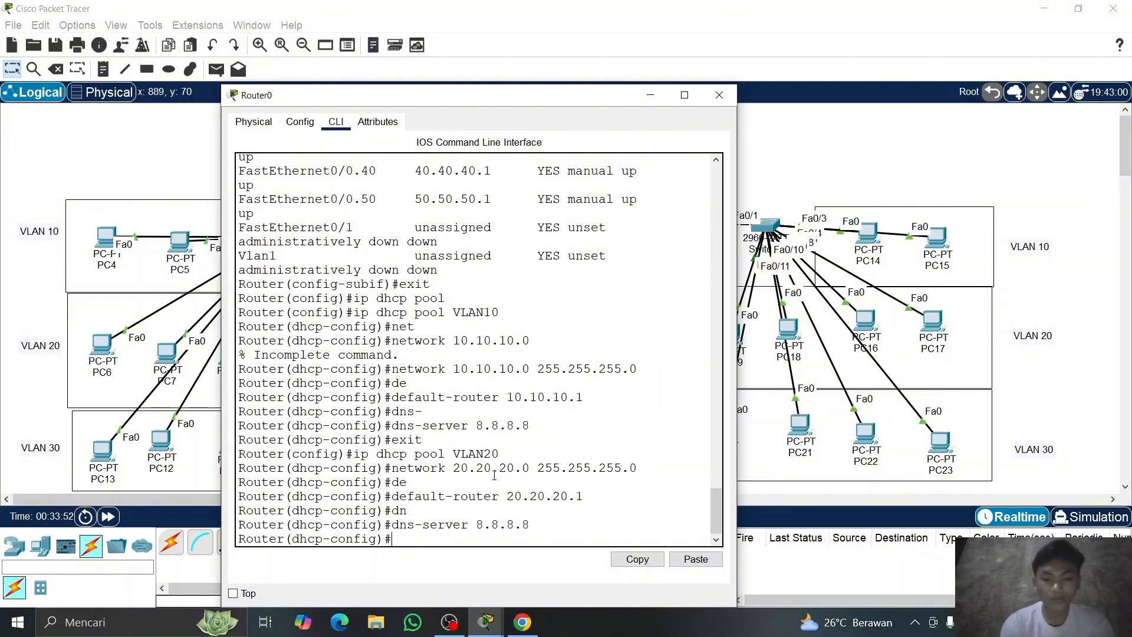
# - Exit the VLAN20 pool configuration and recall the earlier DHCP pool creation command
pyautogui.write('exit')
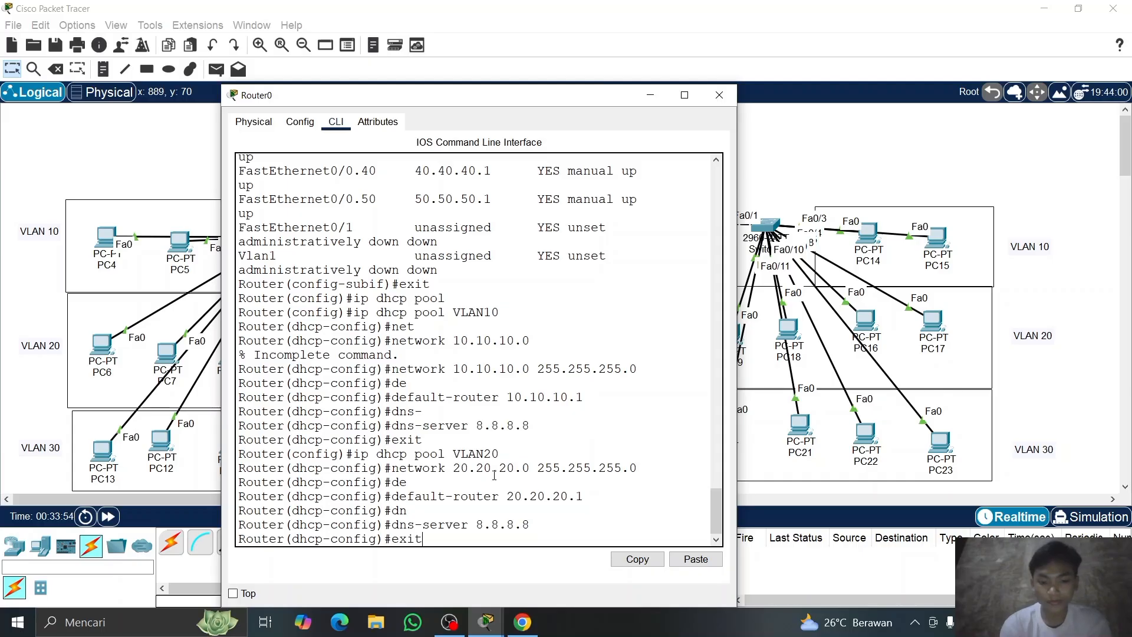
pyautogui.press('Return')
pyautogui.press('Up')
pyautogui.press('Up')
pyautogui.press('Up')
pyautogui.press('Up')
pyautogui.press('Up')
pyautogui.press('Up')
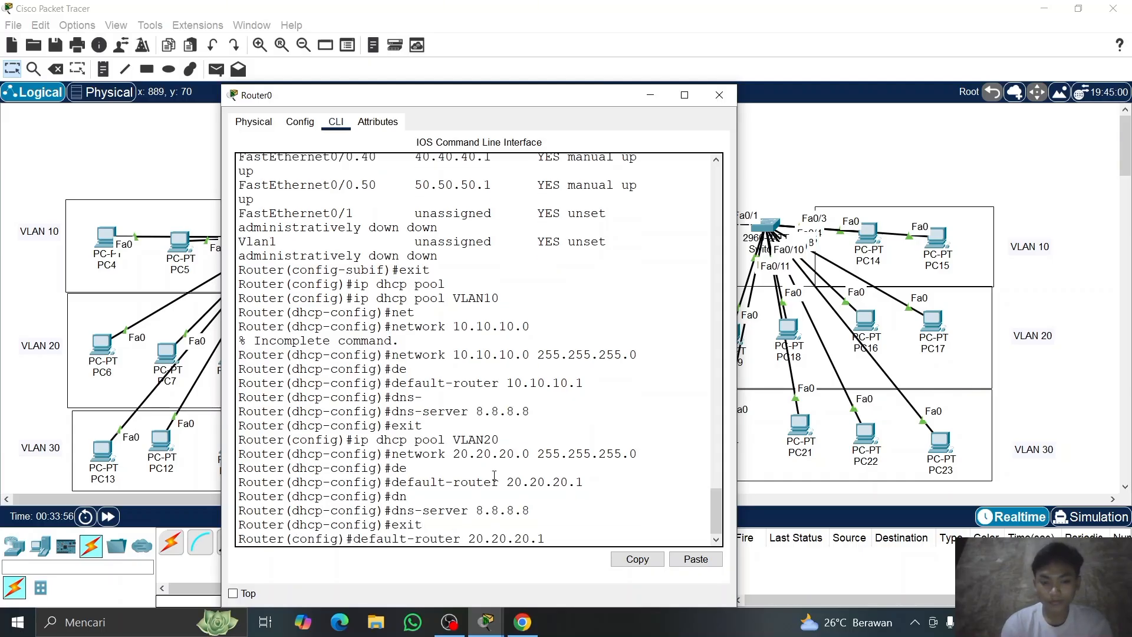
# - Create a DHCP pool named VLAN30 on Router0
pyautogui.press('Up')
pyautogui.press('Up')
pyautogui.press('Down')
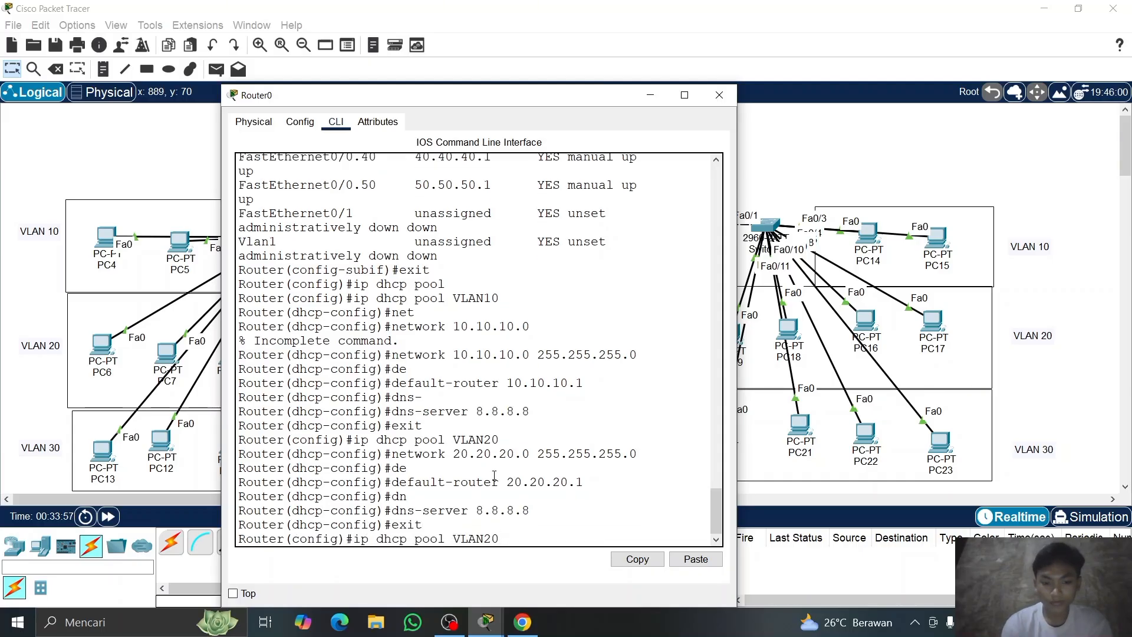
pyautogui.press('BackSpace')
pyautogui.press('BackSpace')
pyautogui.write('30')
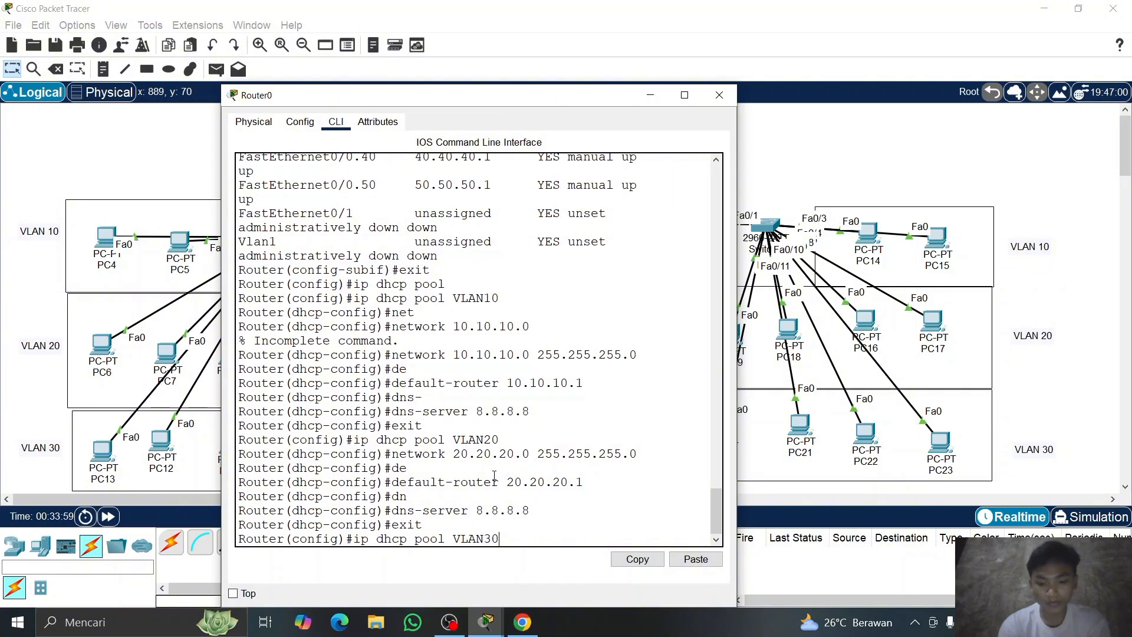
pyautogui.press('Return')
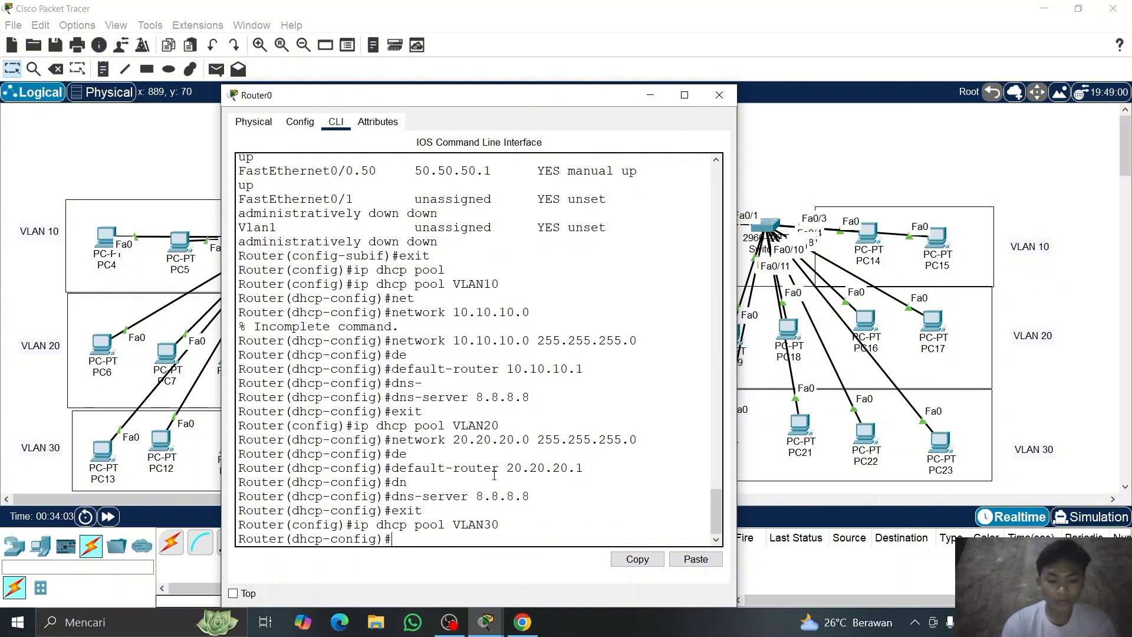
# - Assign network 30.30.30.0 with mask 255.255.255.0 to the VLAN30 DHCP pool
pyautogui.write('net')
pyautogui.press('Tab')
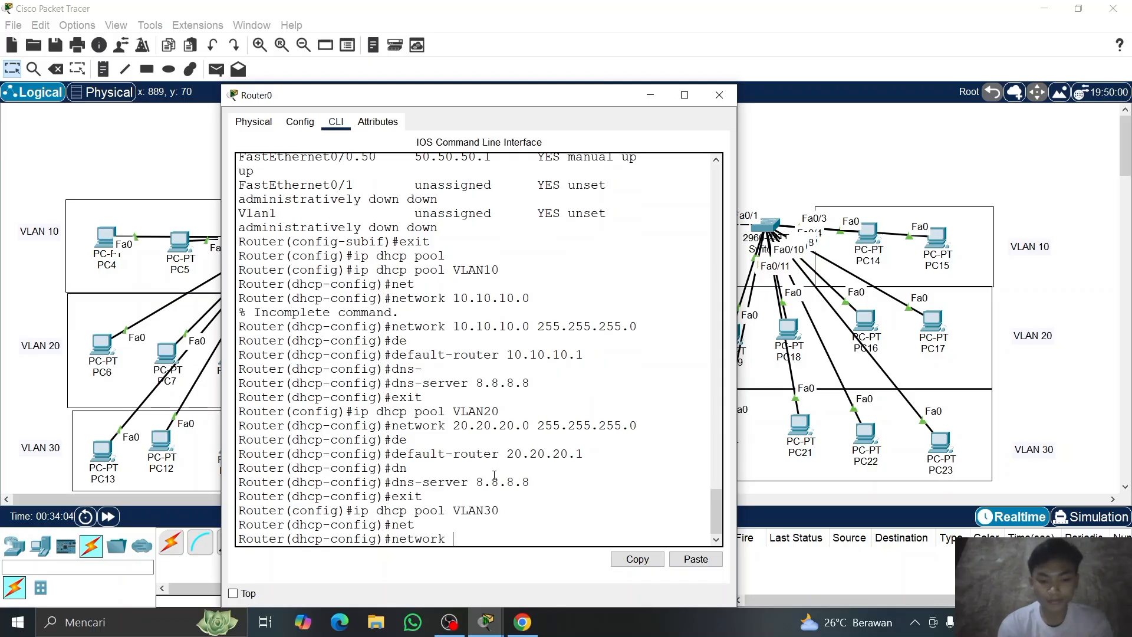
pyautogui.write('30.30.30.0')
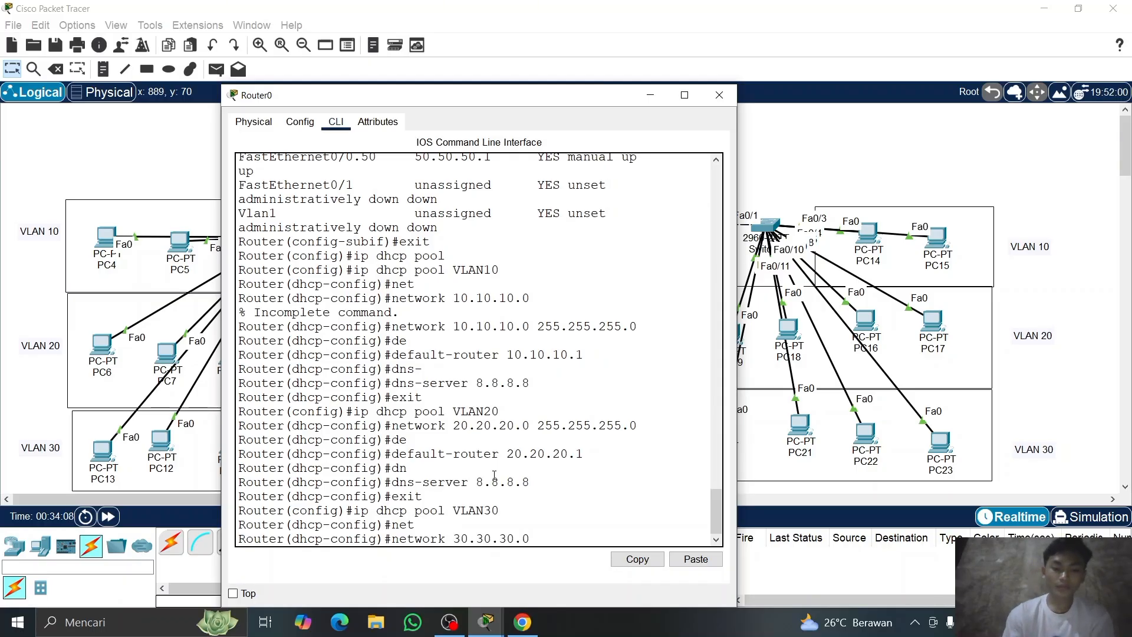
pyautogui.write(' 255.255.')
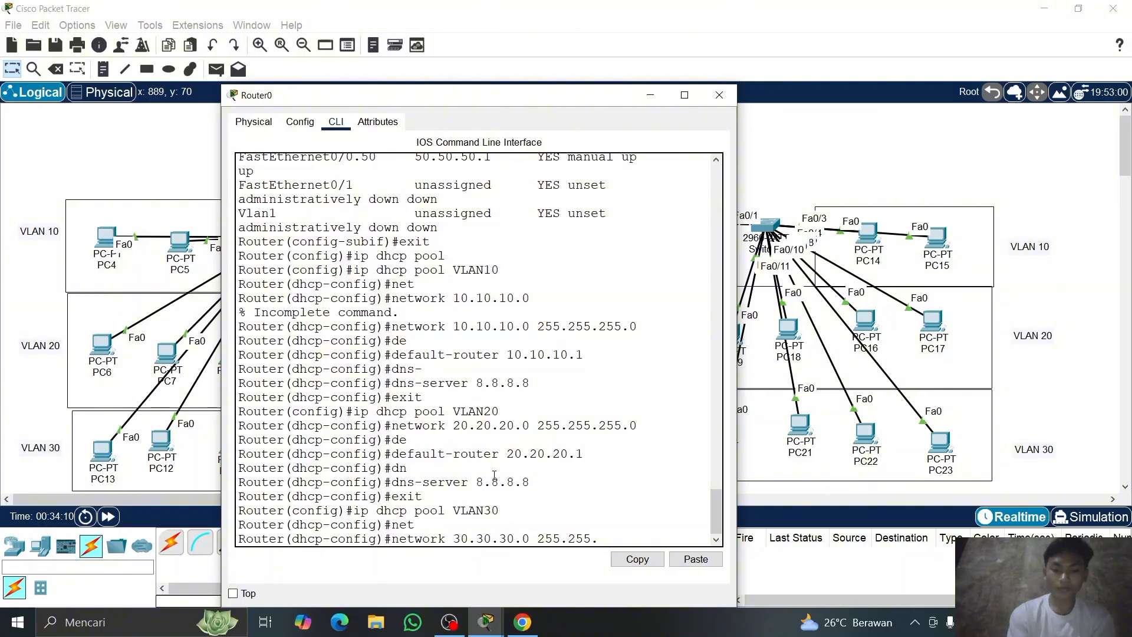
pyautogui.write('255.0')
pyautogui.press('Return')
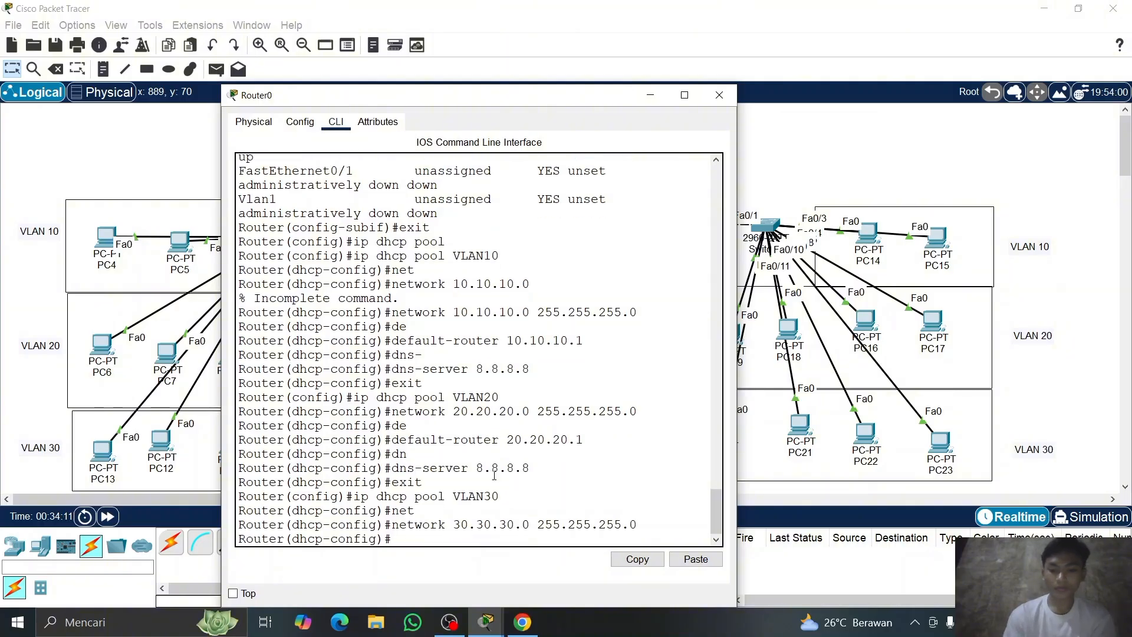
# - Set the default router of the VLAN30 DHCP pool to 30.30.30.1
pyautogui.write('def')
pyautogui.press('Tab')
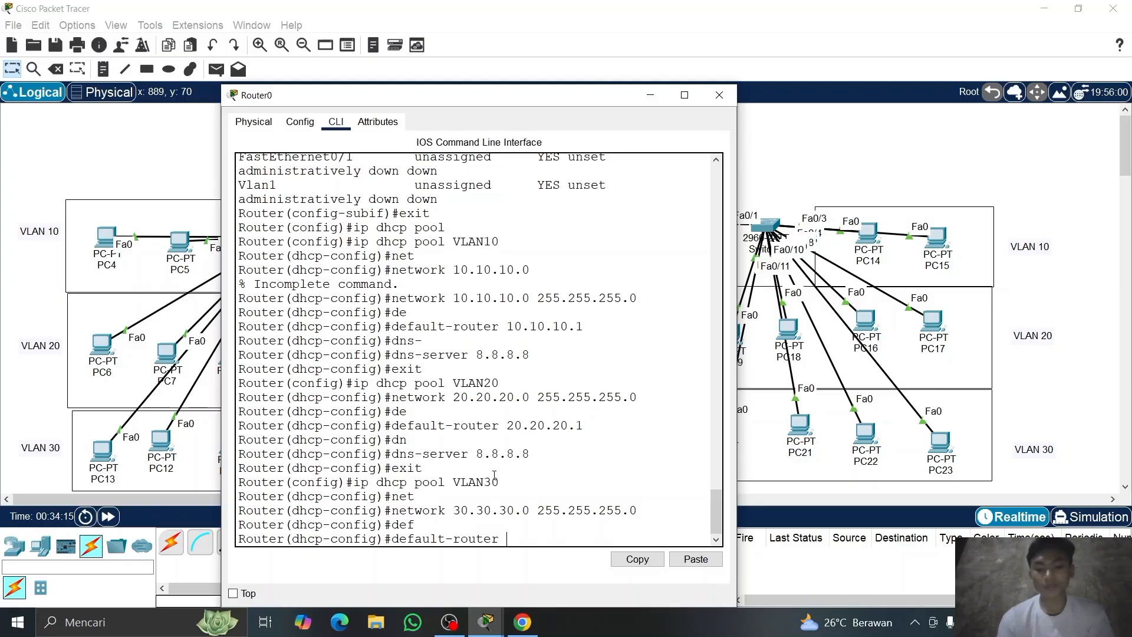
pyautogui.write('30.30.30.')
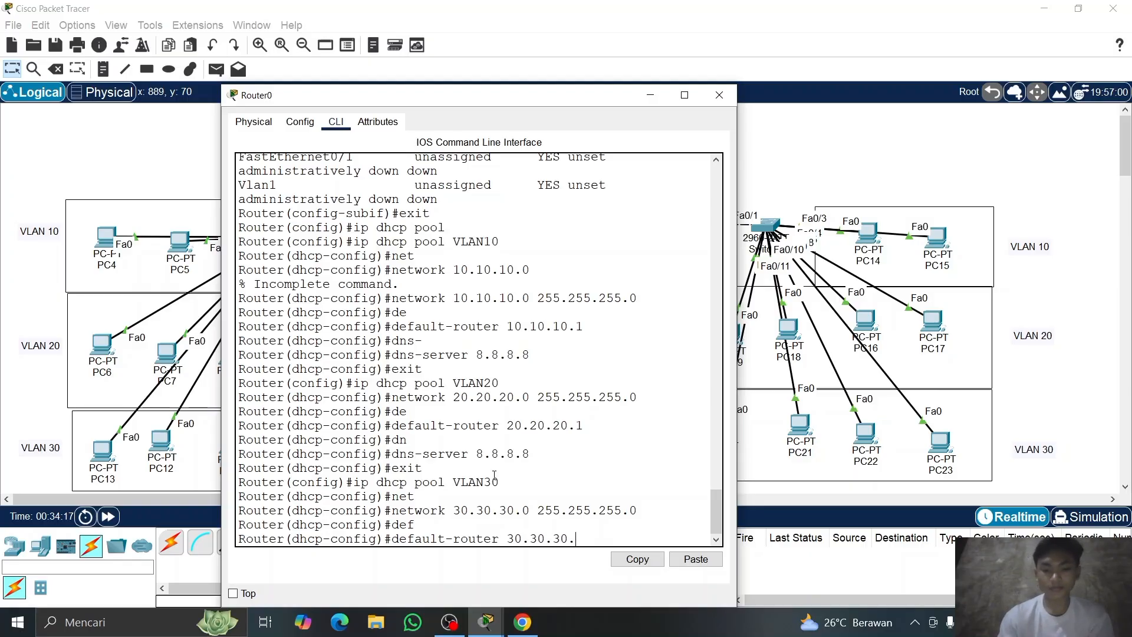
pyautogui.write('1')
pyautogui.press('Return')
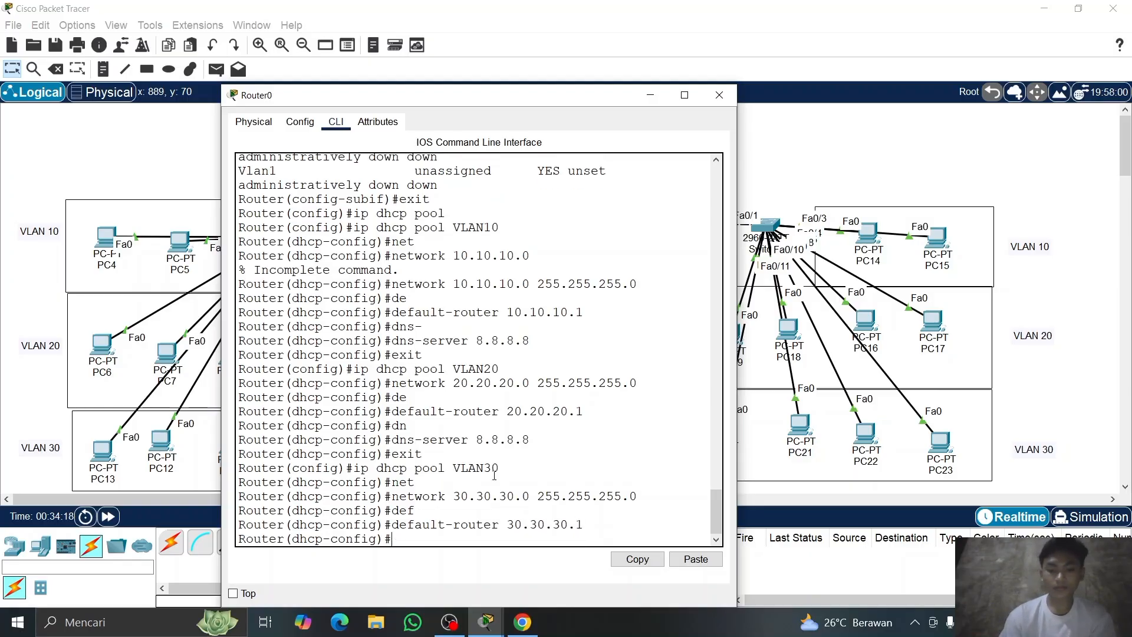
# - Set the VLAN30 pool's DNS server to 8.8.8.8 and return to global configuration mode
pyautogui.write('dns')
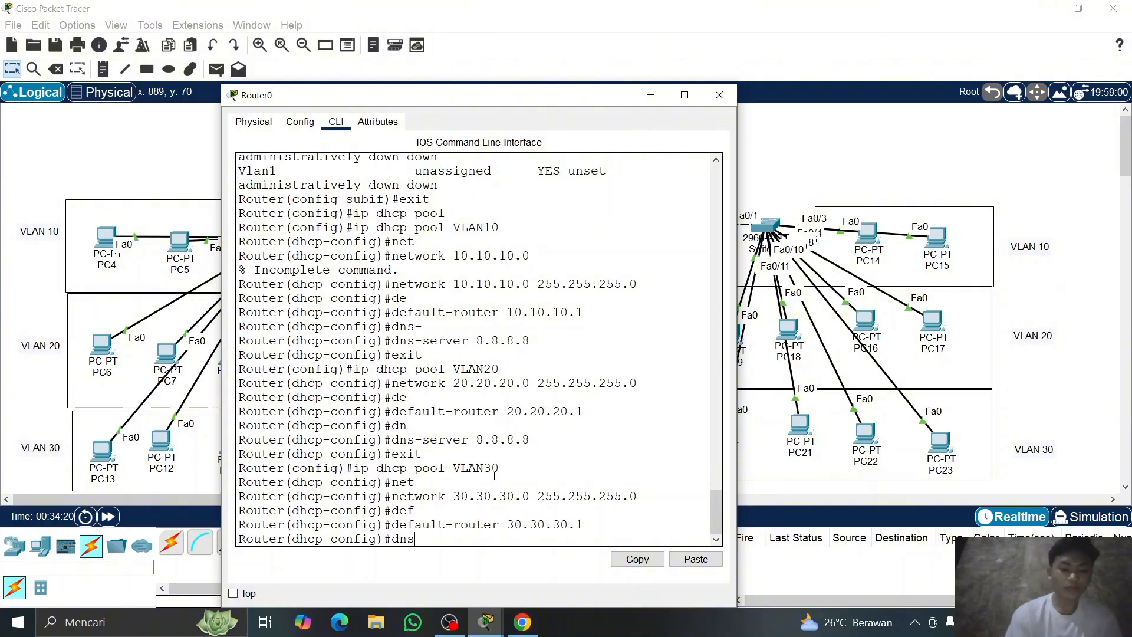
pyautogui.press('Tab')
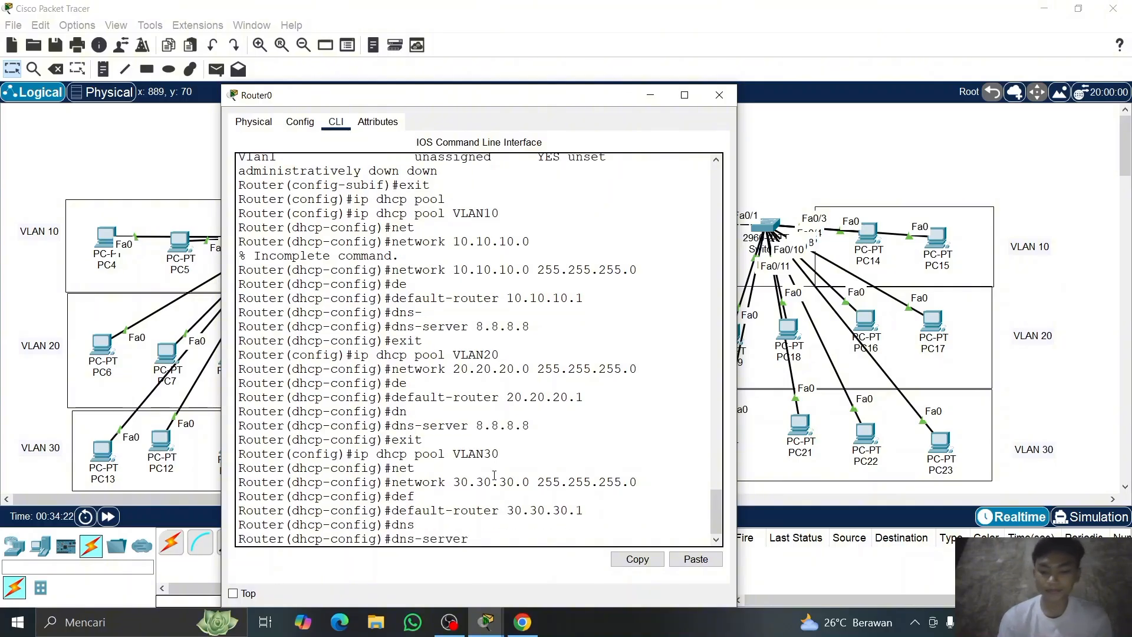
pyautogui.write('8.8.8.8')
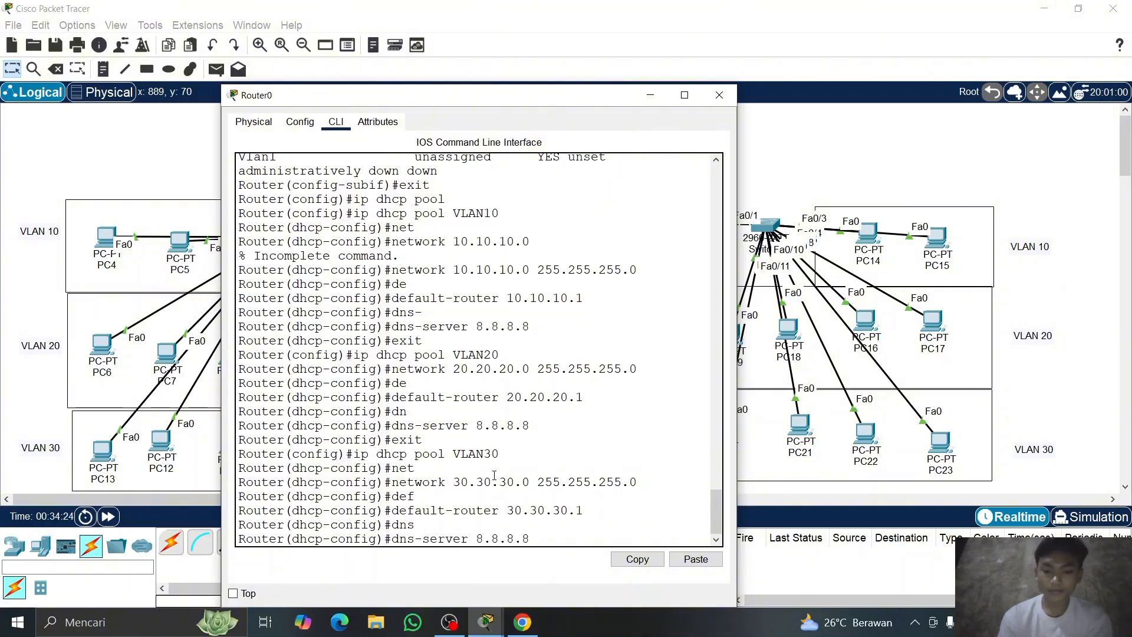
pyautogui.press('Return')
pyautogui.write('exit')
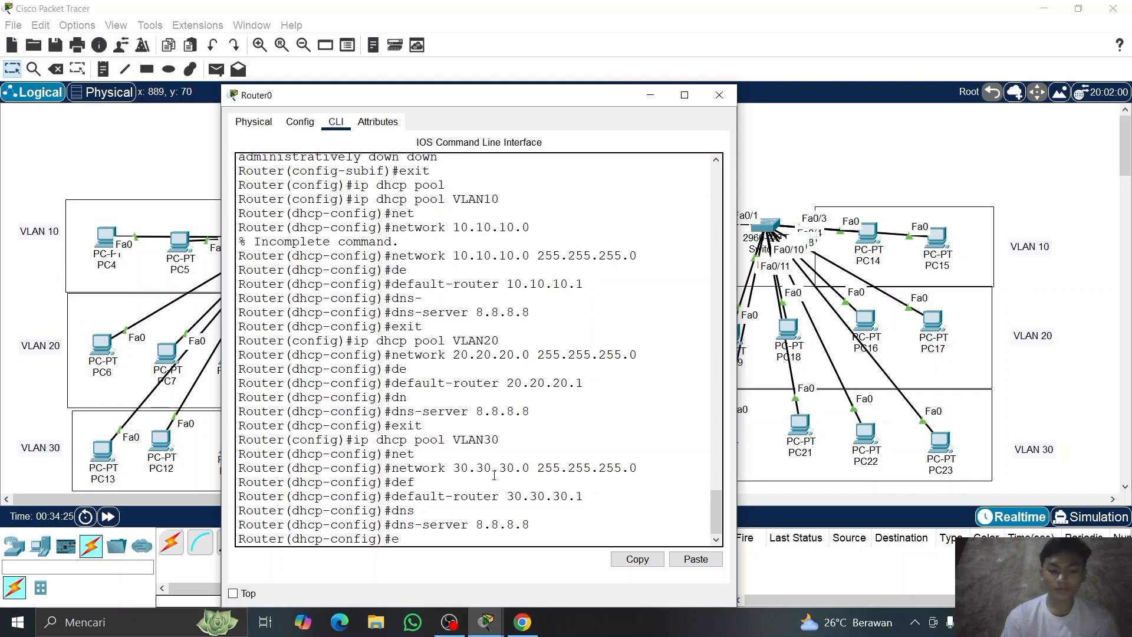
pyautogui.press('Return')
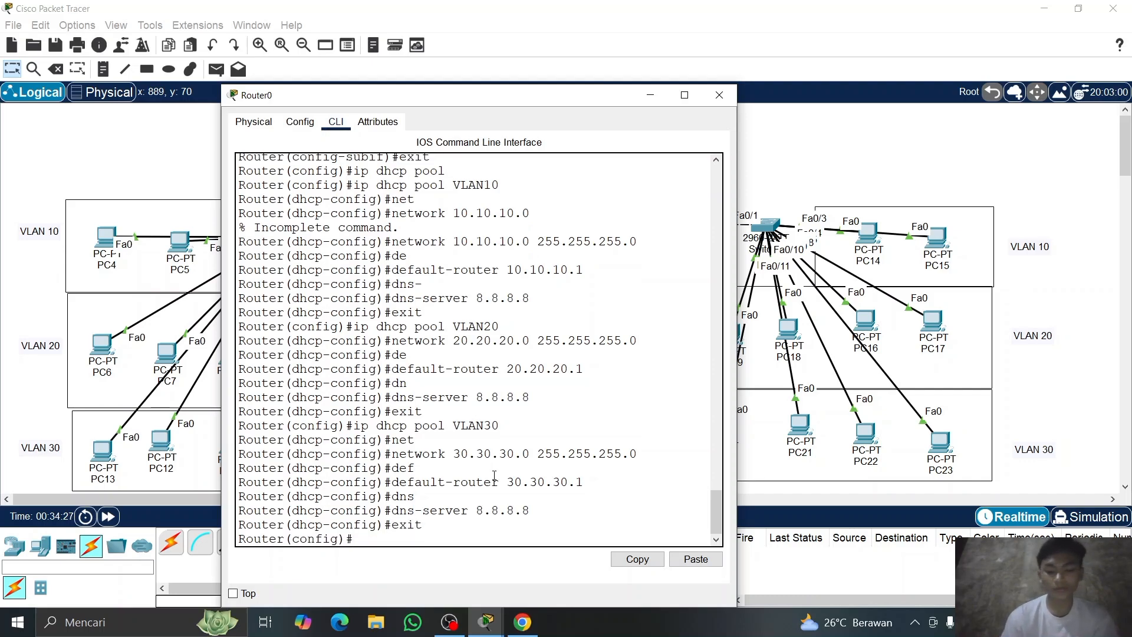
pyautogui.write('vlan')
pyautogui.press('BackSpace')
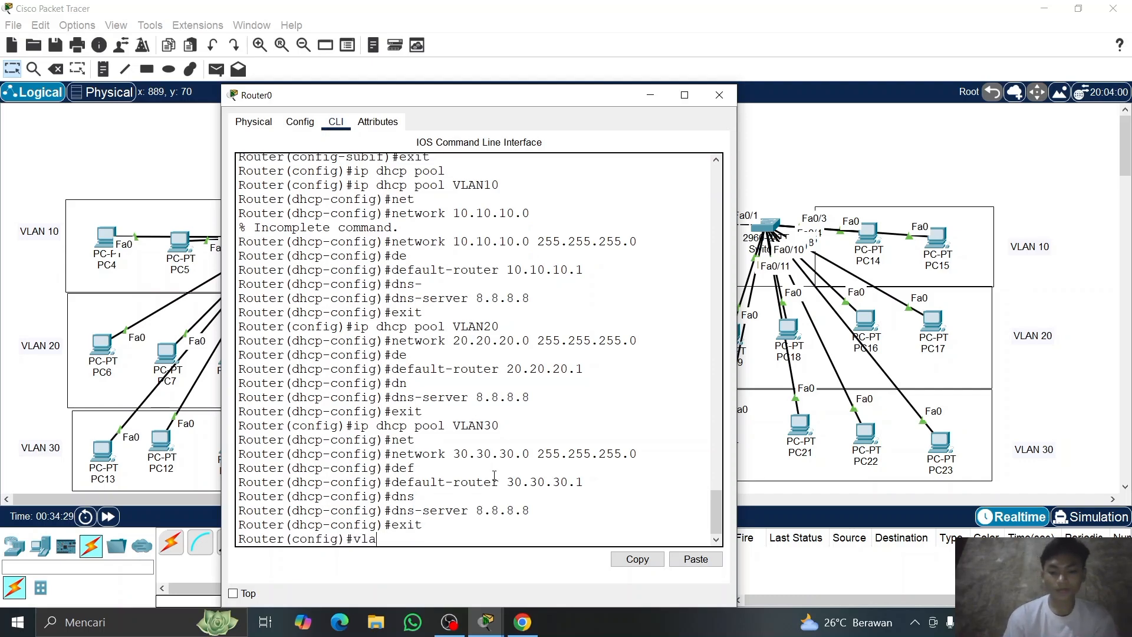
pyautogui.press('BackSpace')
pyautogui.press('BackSpace')
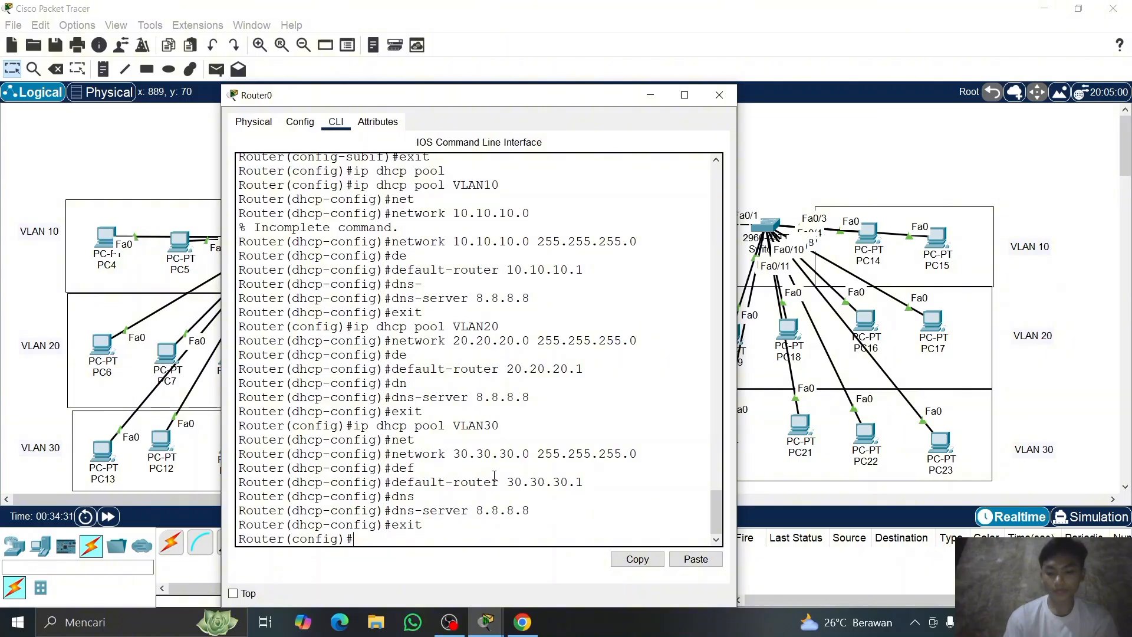
# - Create a DHCP pool named VLAN40 on Router0
pyautogui.press('Up')
pyautogui.press('Up')
pyautogui.press('Up')
pyautogui.press('Up')
pyautogui.press('Up')
pyautogui.press('Up')
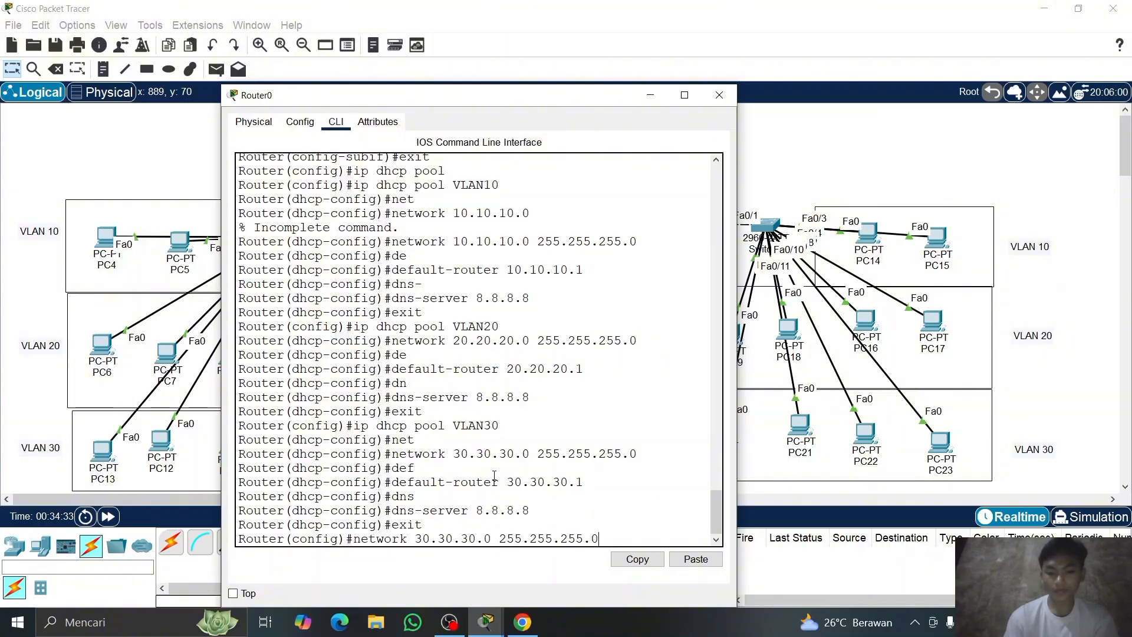
pyautogui.press('Up')
pyautogui.press('Up')
pyautogui.press('BackSpace')
pyautogui.press('BackSpace')
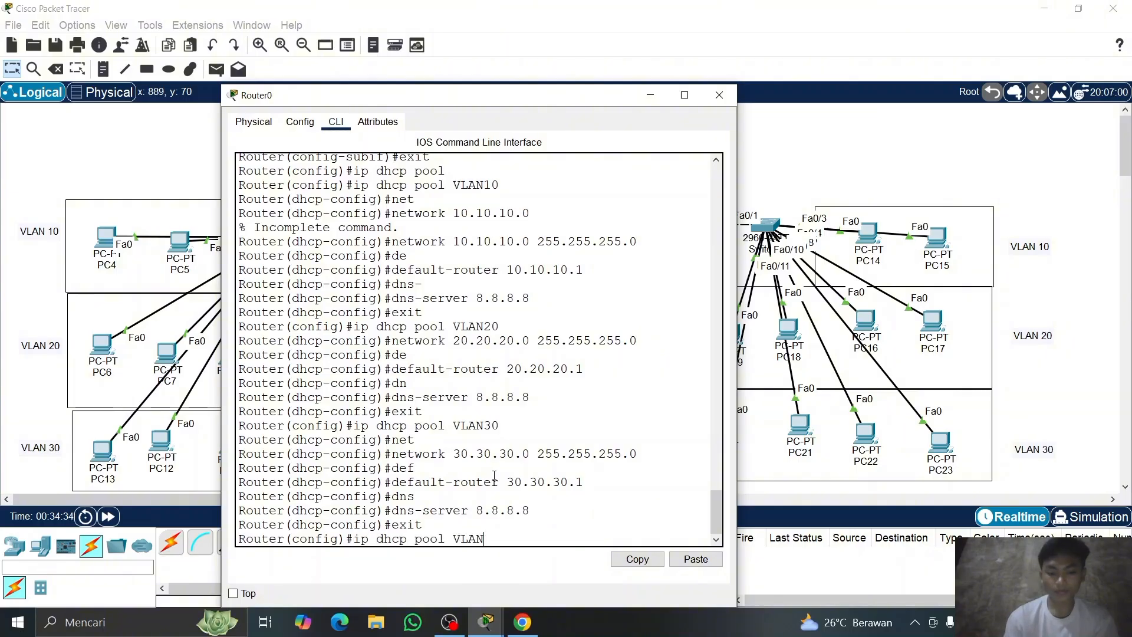
pyautogui.write('40')
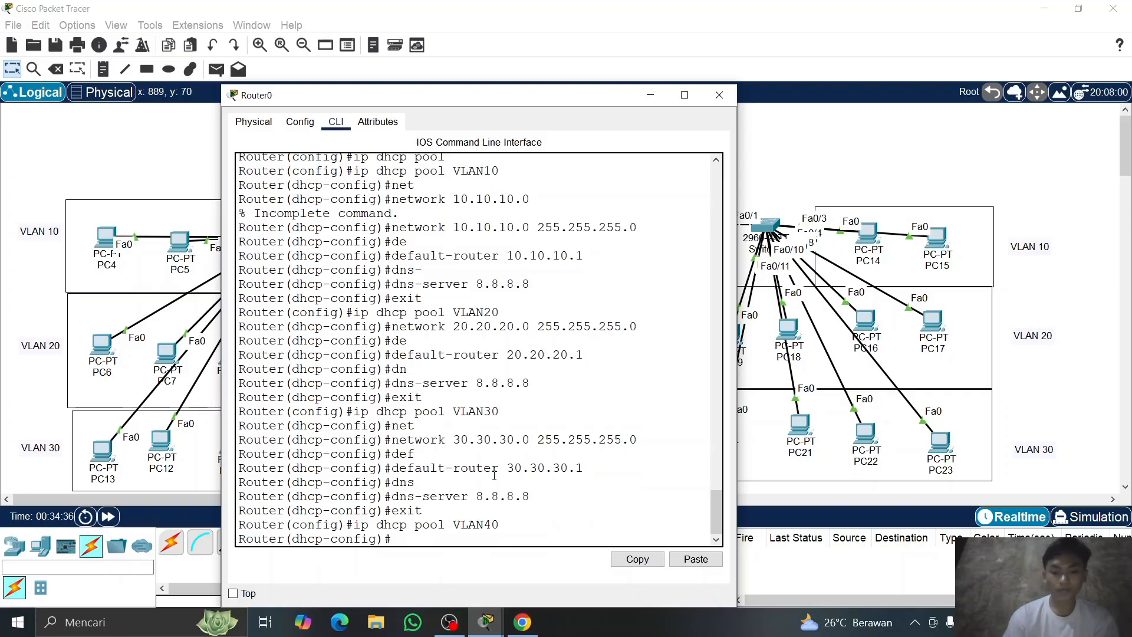
# - Assign network 40.40.40.0 with mask 255.255.255.0 to the VLAN40 DHCP pool
pyautogui.press('Up')
pyautogui.press('Up')
pyautogui.press('Up')
pyautogui.press('Up')
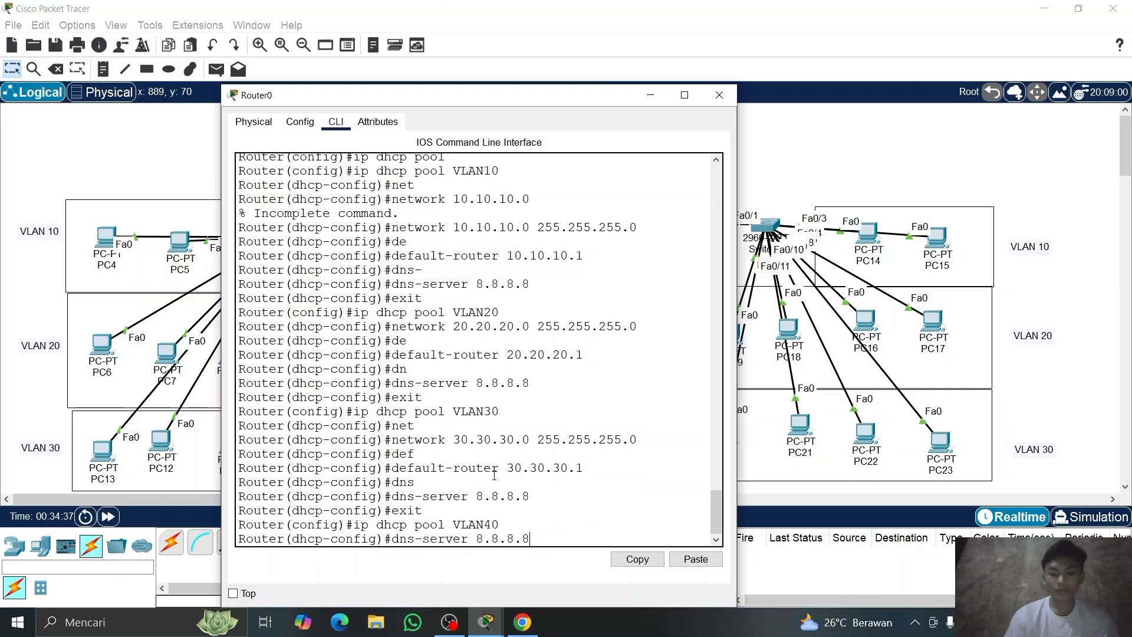
pyautogui.press('Up')
pyautogui.press('Up')
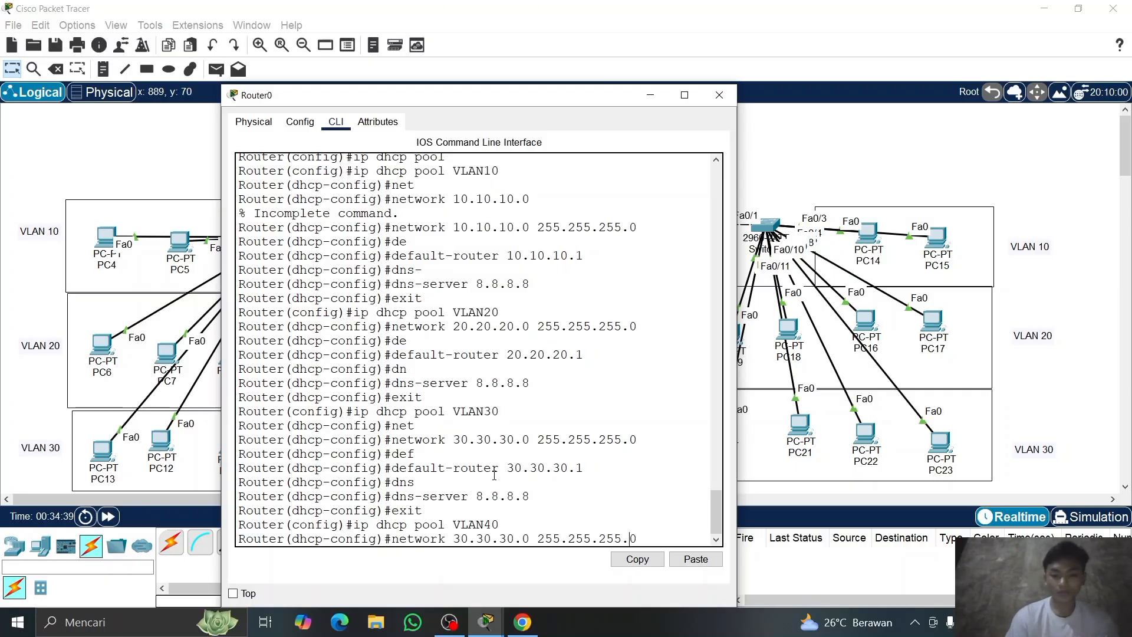
pyautogui.press('Left')
pyautogui.press('Left')
pyautogui.press('Left')
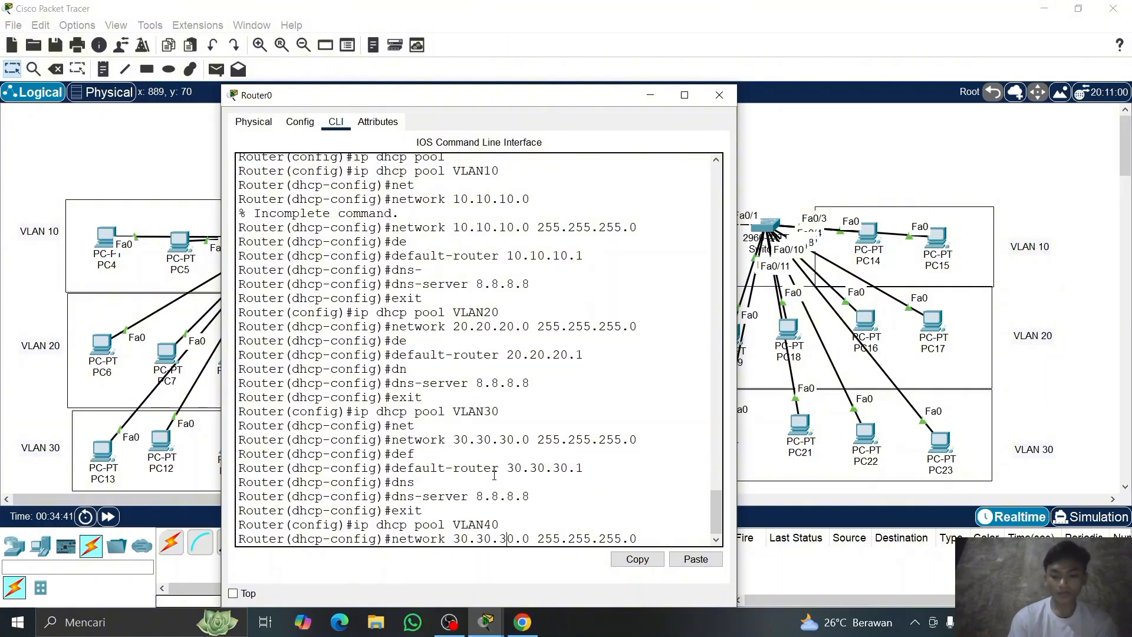
pyautogui.press('BackSpace')
pyautogui.press('BackSpace')
pyautogui.press('BackSpace')
pyautogui.press('BackSpace')
pyautogui.press('BackSpace')
pyautogui.press('BackSpace')
pyautogui.press('BackSpace')
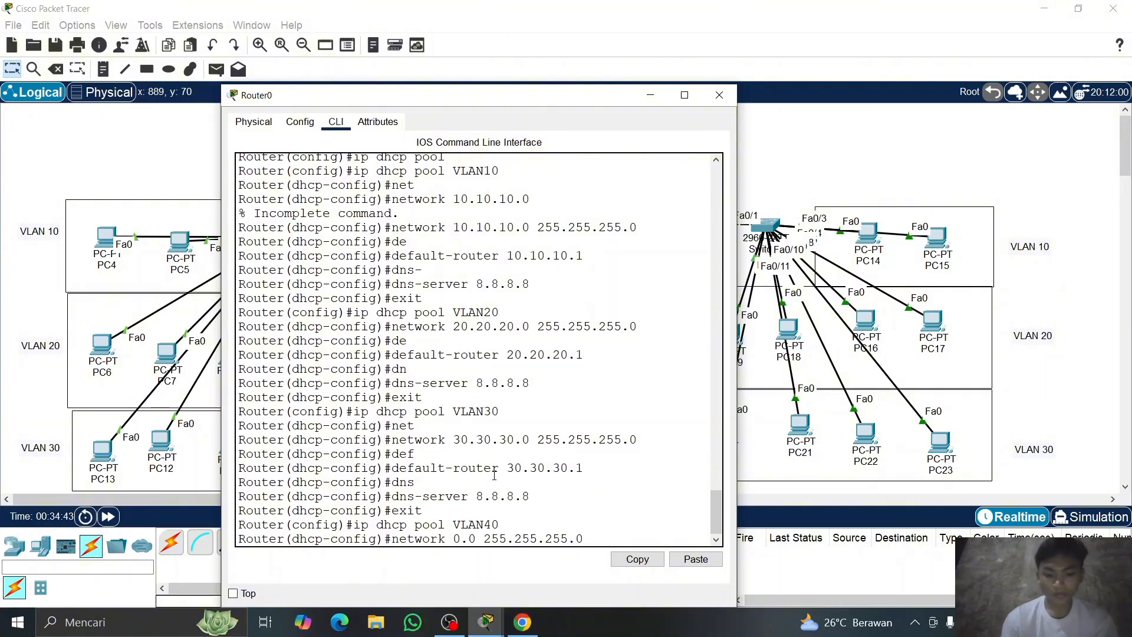
pyautogui.write('40.')
pyautogui.write('40.4')
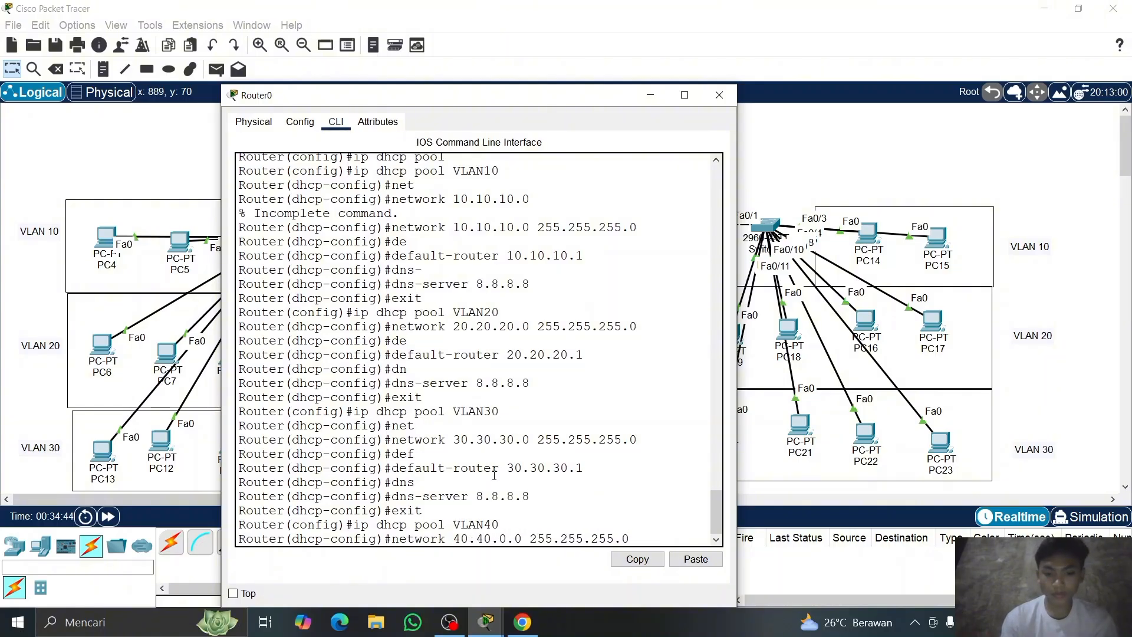
pyautogui.press('Return')
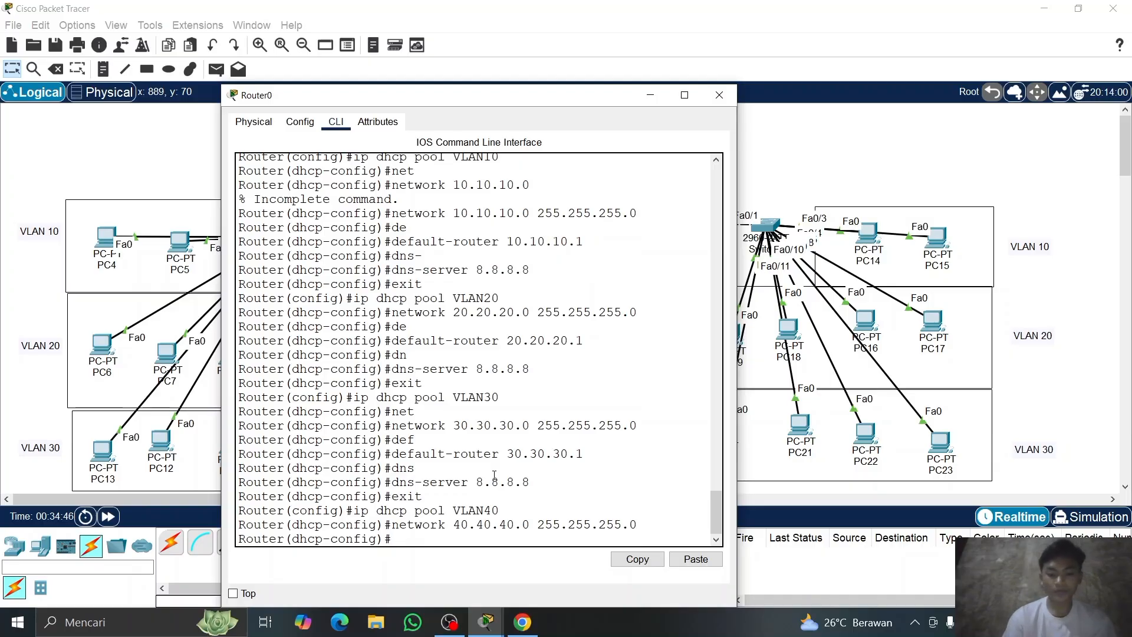
# - Set the default router of the VLAN40 DHCP pool to 40.40.40.1
pyautogui.write('s')
pyautogui.write('de')
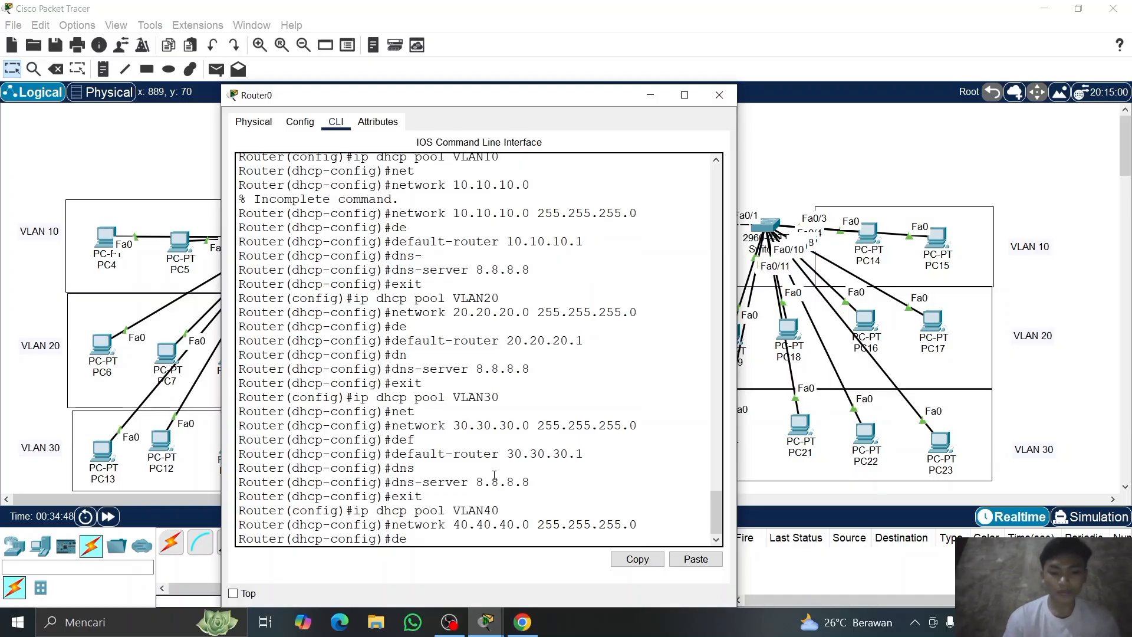
pyautogui.press('Tab')
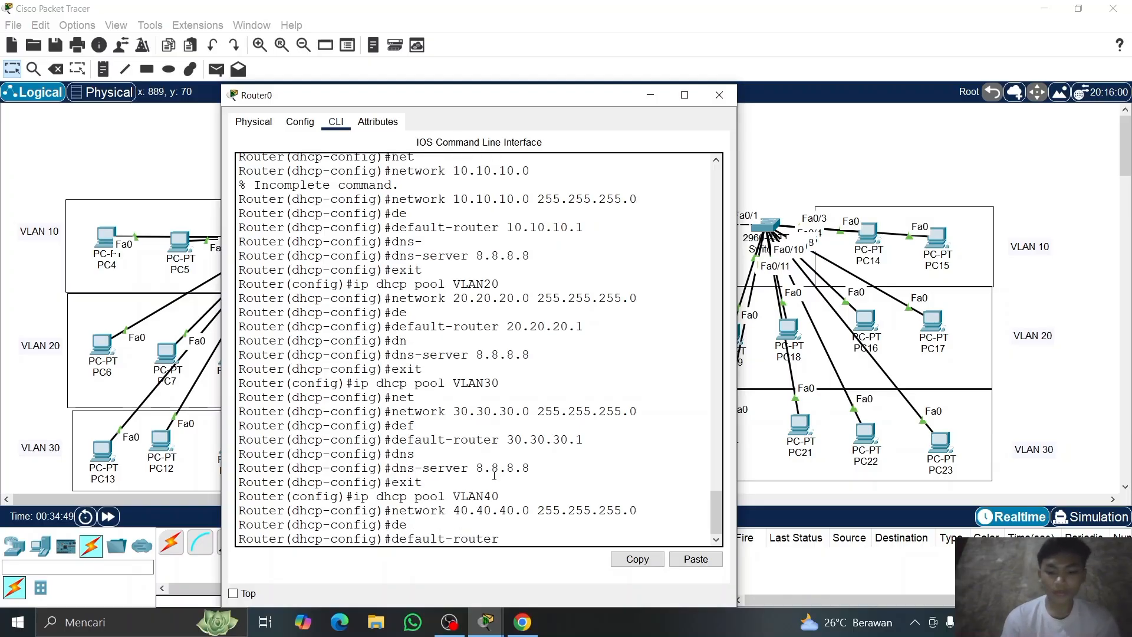
pyautogui.write('40.40.40')
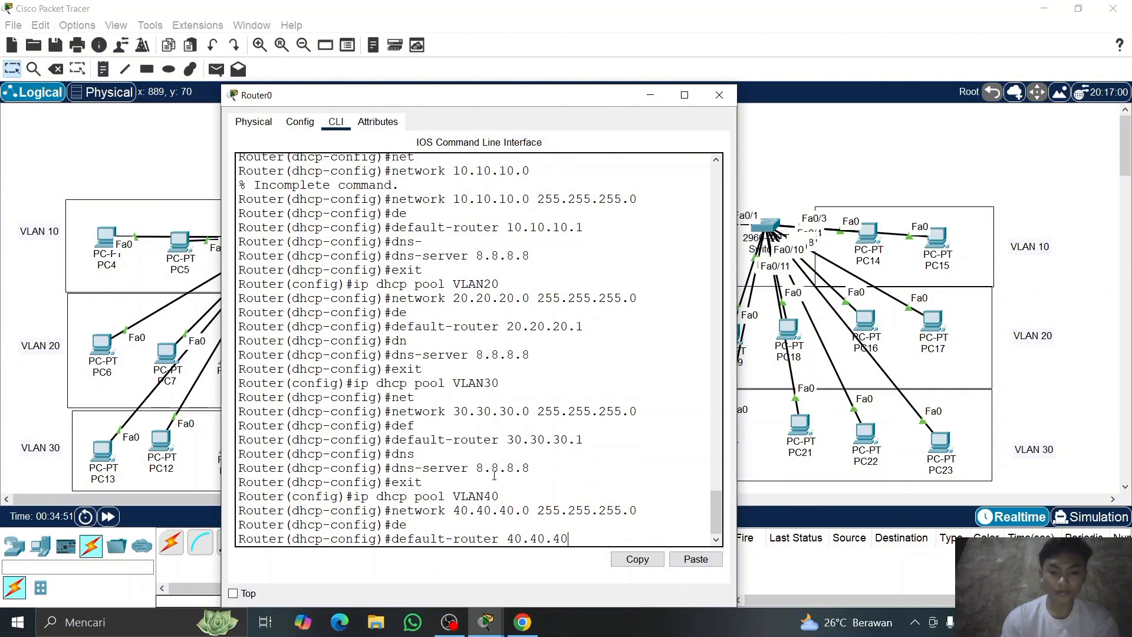
pyautogui.write('.1')
pyautogui.press('Return')
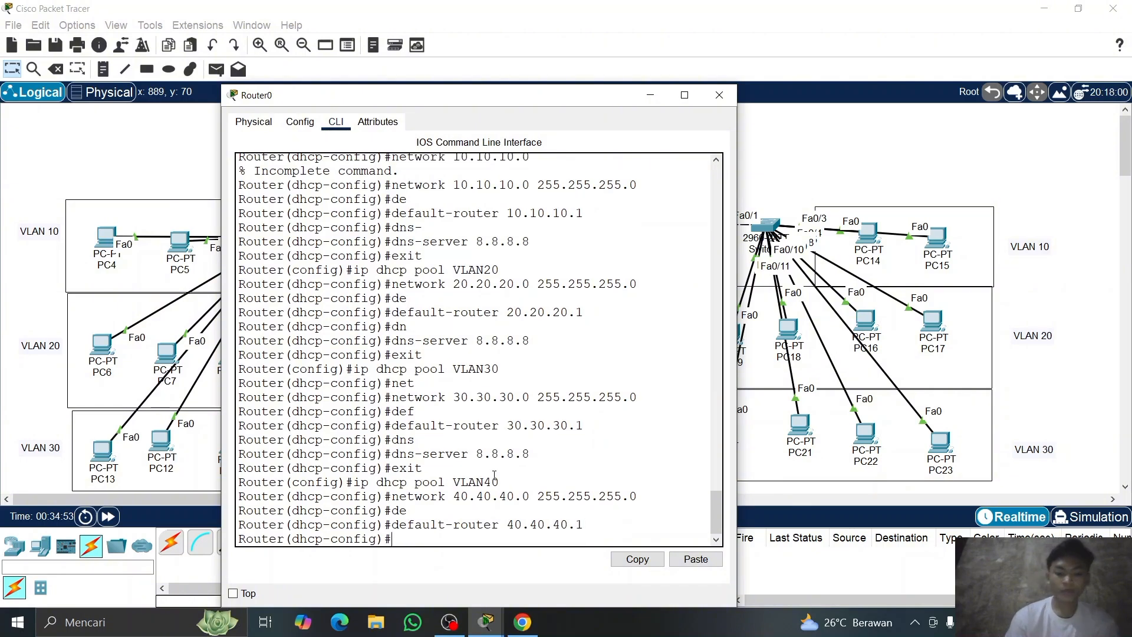
# - Set the VLAN40 pool's DNS server to 8.8.8.8 and return to global configuration mode
pyautogui.write('dn')
pyautogui.press('Tab')
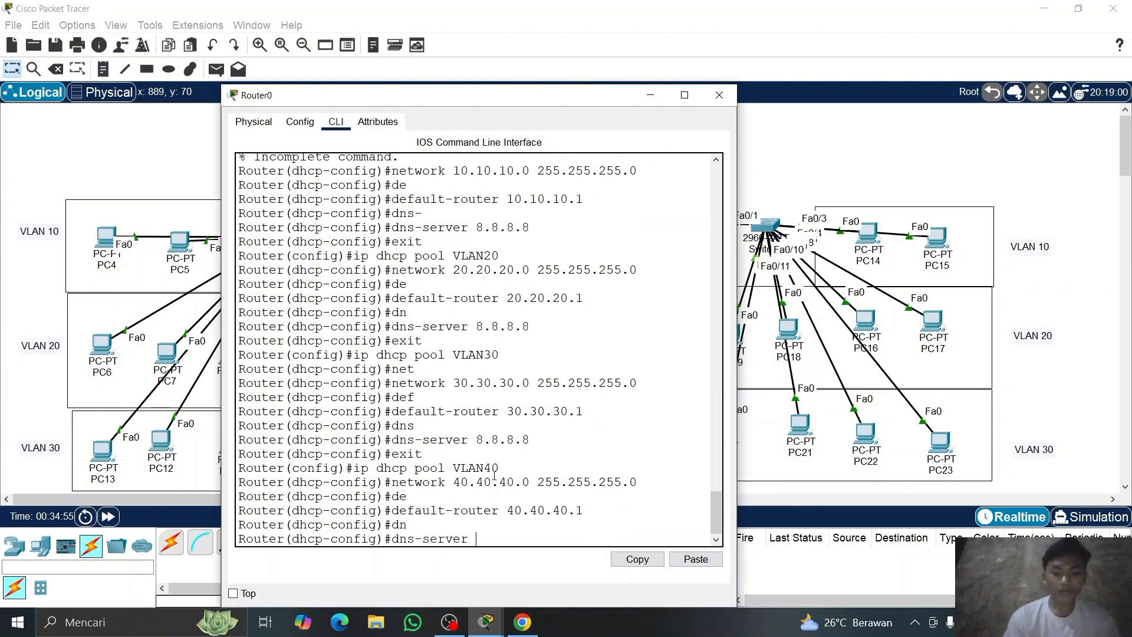
pyautogui.write('8.8.8.8')
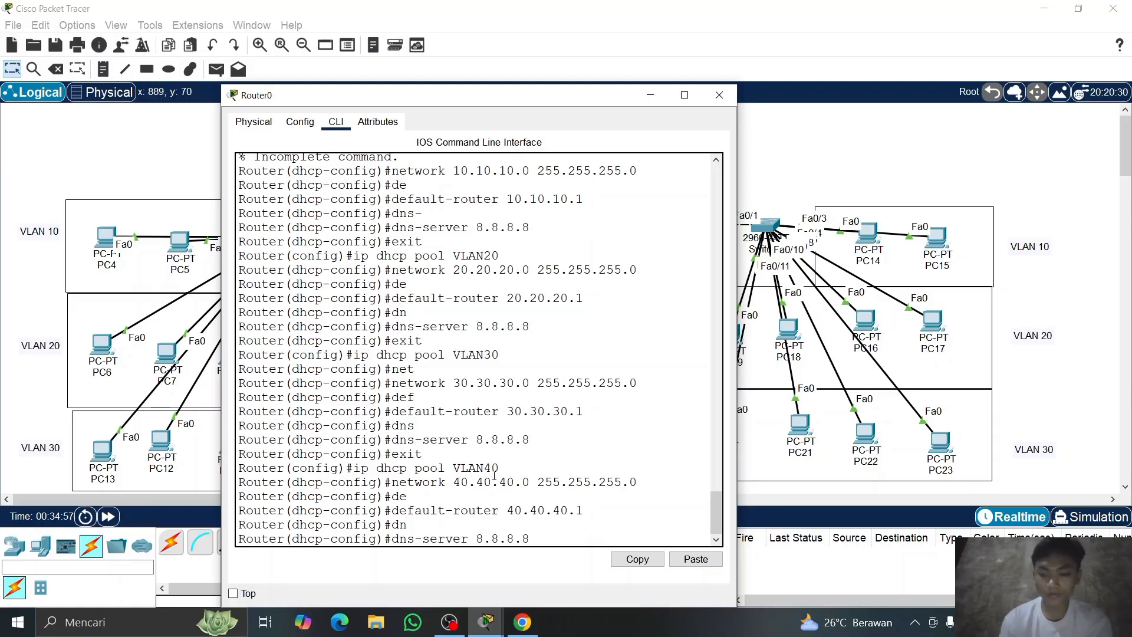
pyautogui.press('Return')
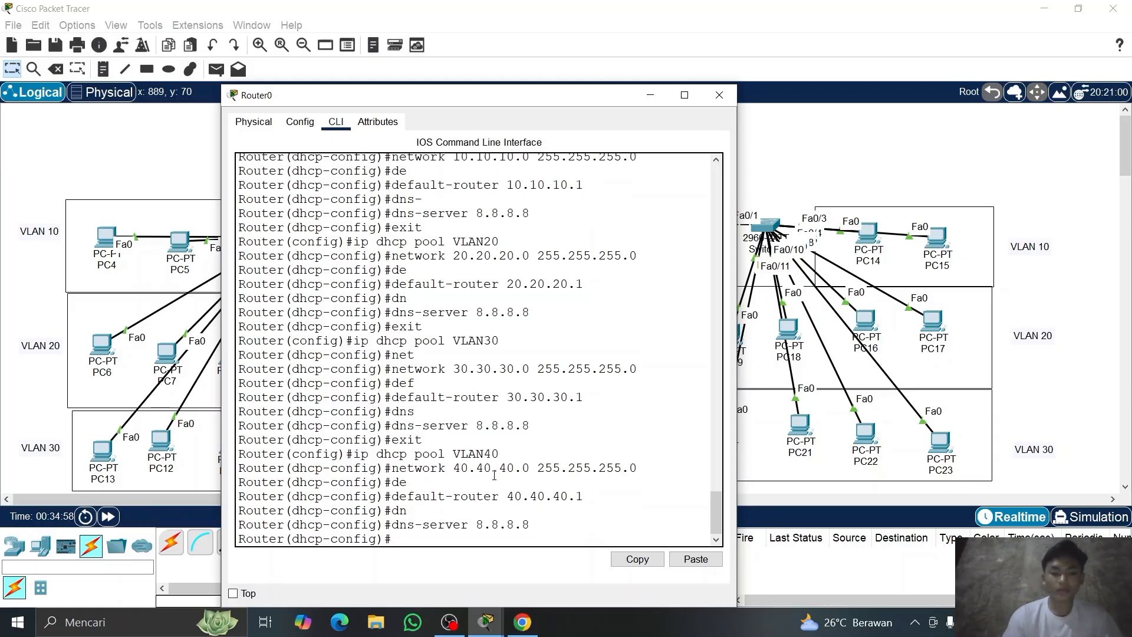
pyautogui.write('exit')
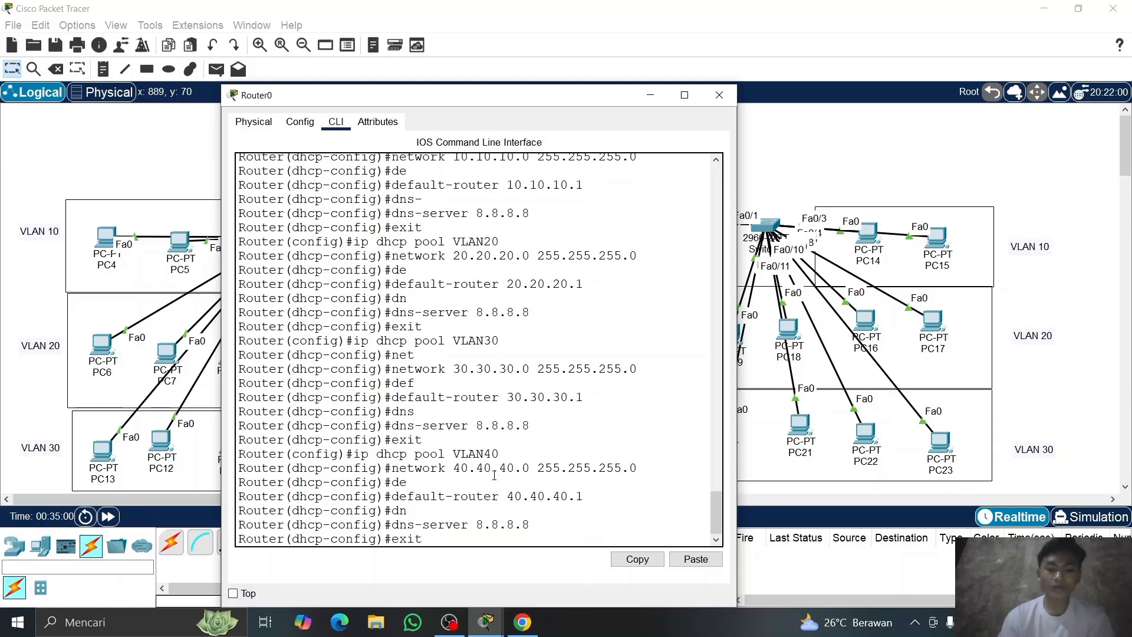
pyautogui.press('Return')
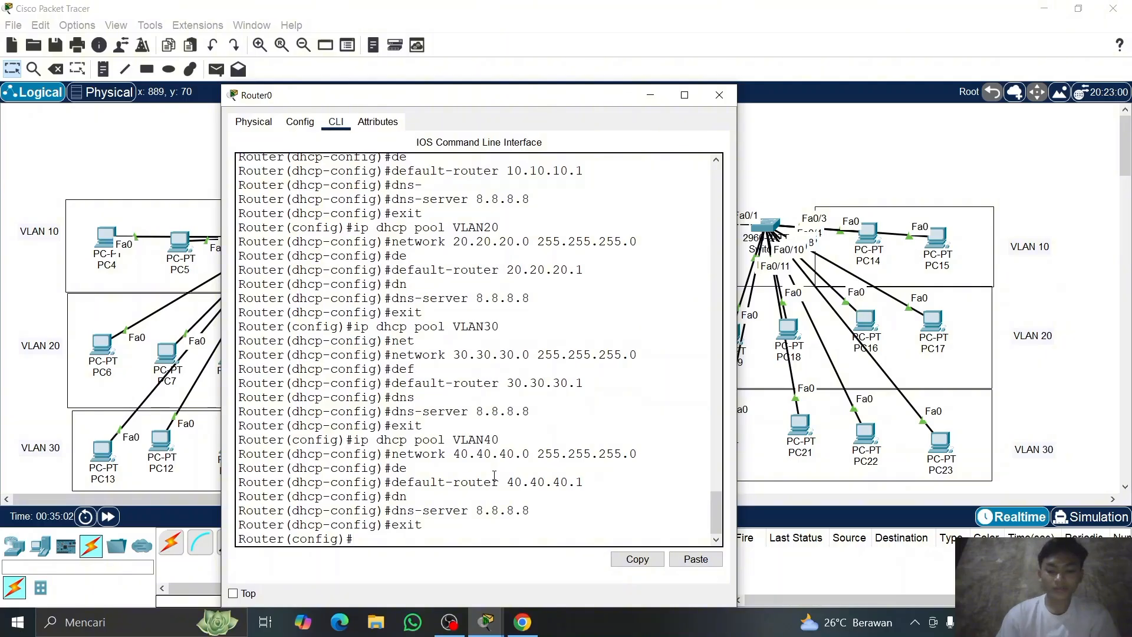
# - Create a DHCP pool named VLAN50 on Router0
pyautogui.write('dns-server 8.8.8.8')
pyautogui.press('Up')
pyautogui.press('Up')
pyautogui.press('Up')
pyautogui.press('Up')
pyautogui.press('Up')
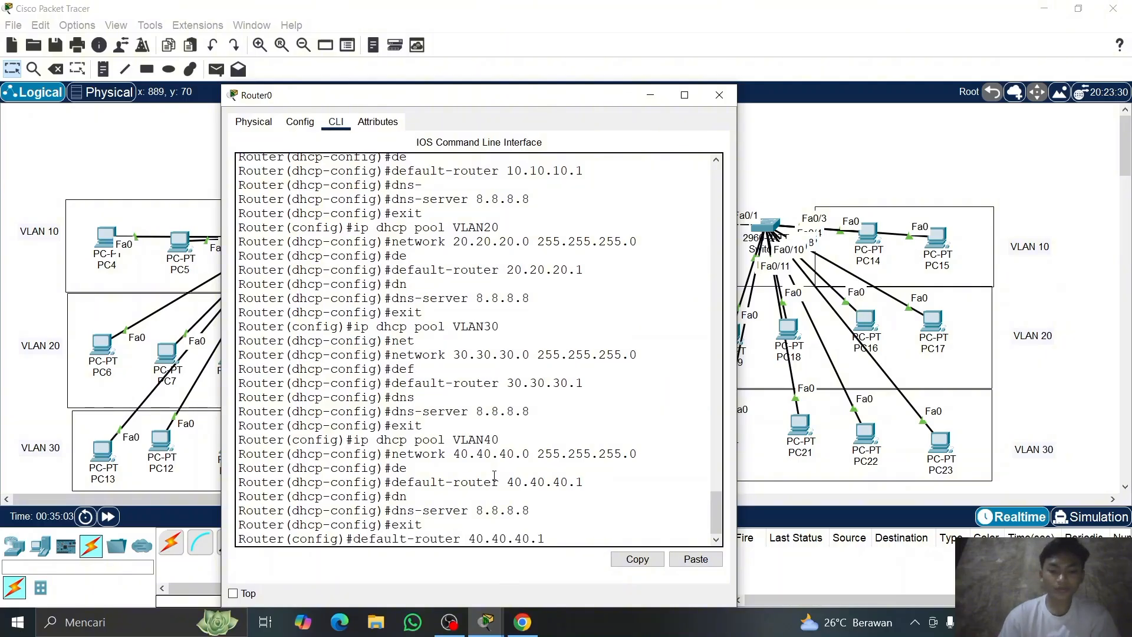
pyautogui.press('BackSpace')
pyautogui.press('BackSpace')
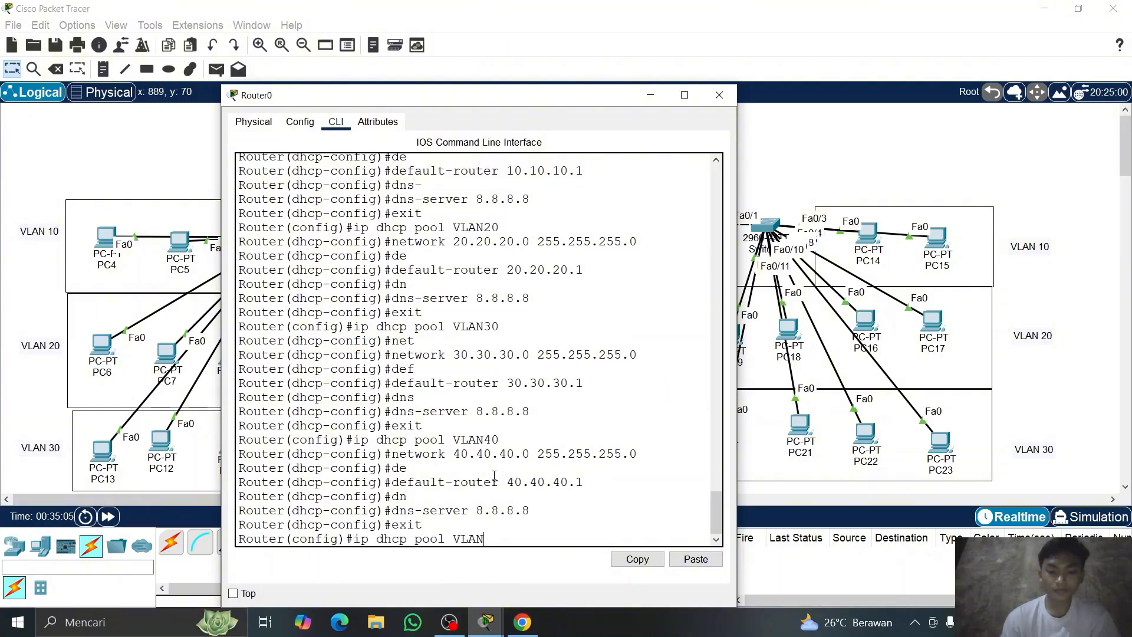
pyautogui.write('50')
pyautogui.press('Return')
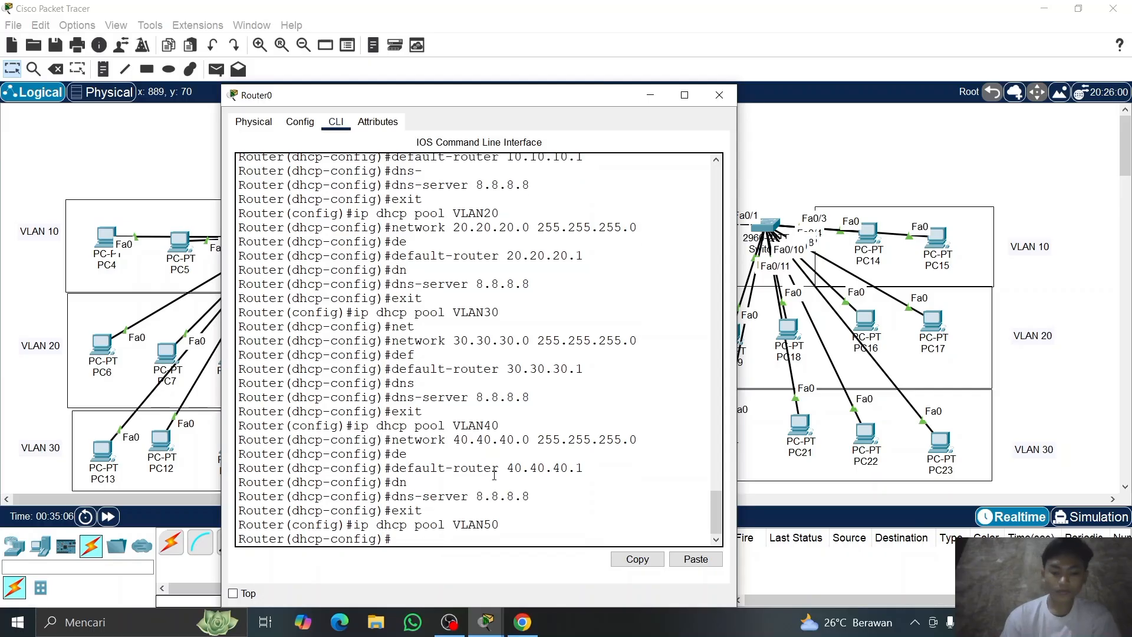
# - Assign network 50.50.50.0 with mask 255.255.255.0 to the VLAN50 DHCP pool
pyautogui.write('ne')
pyautogui.press('Tab')
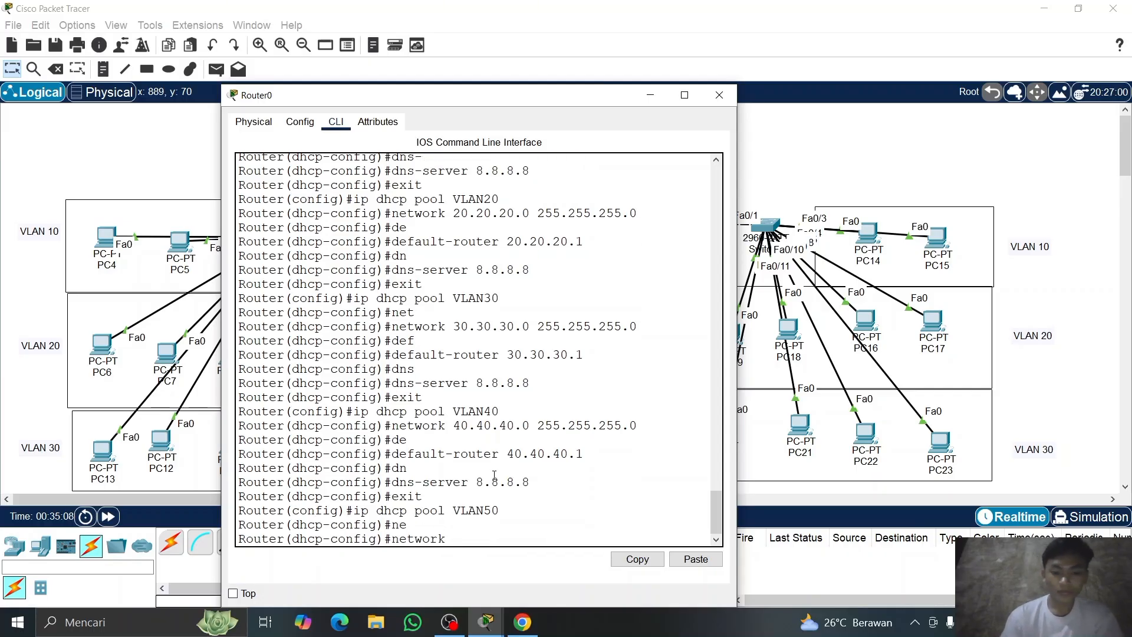
pyautogui.write('50.5.5')
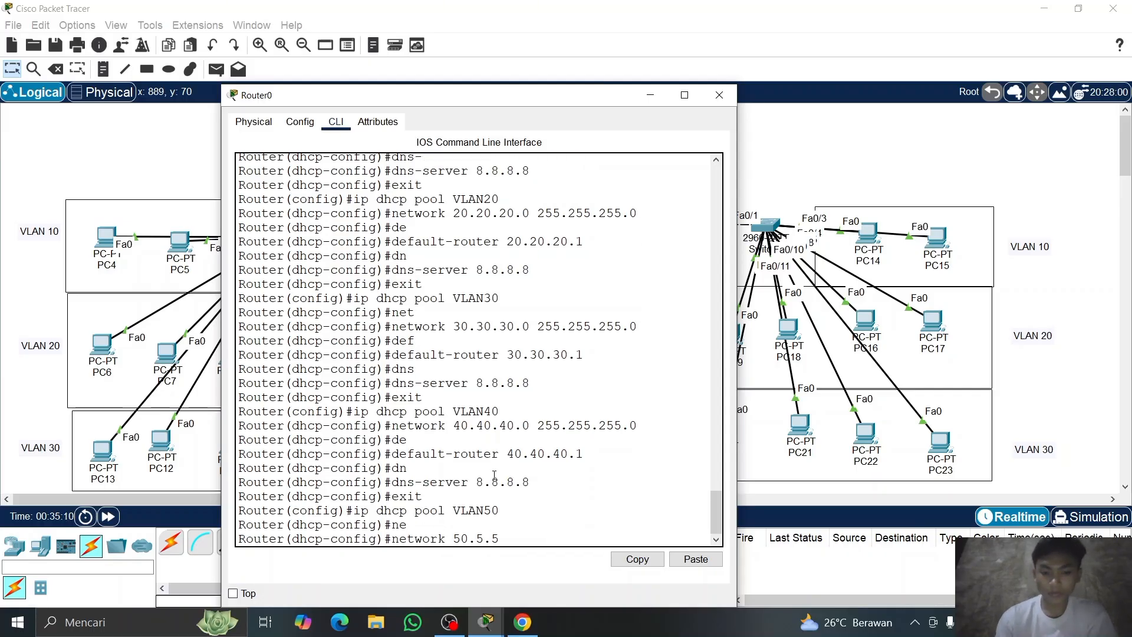
pyautogui.press('BackSpace')
pyautogui.press('BackSpace')
pyautogui.press('BackSpace')
pyautogui.press('BackSpace')
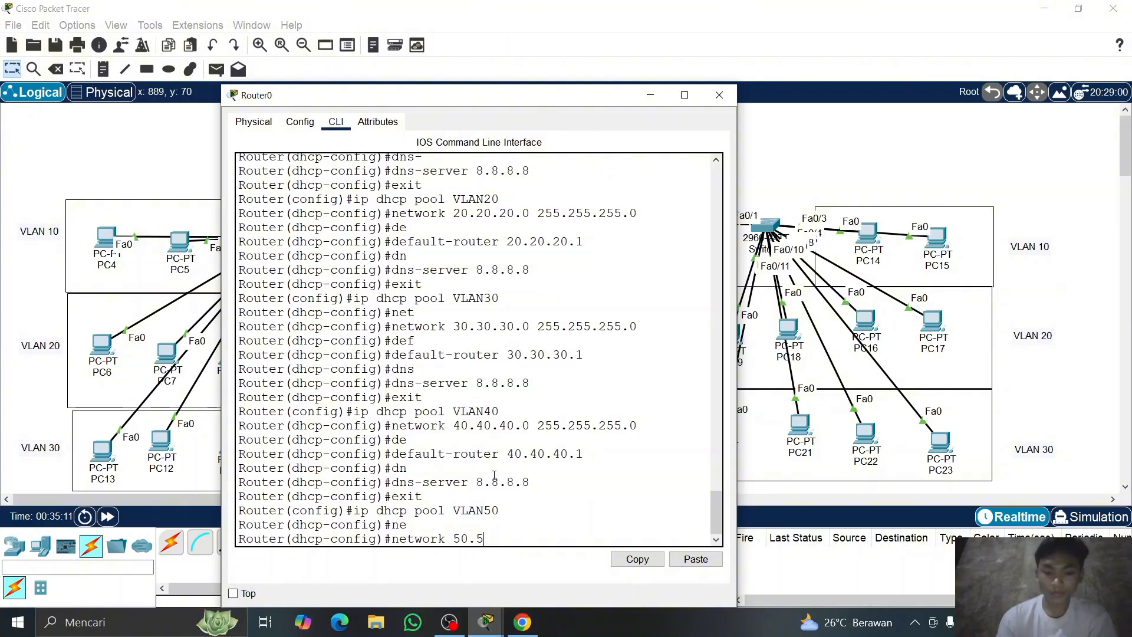
pyautogui.write('0.50.50.5')
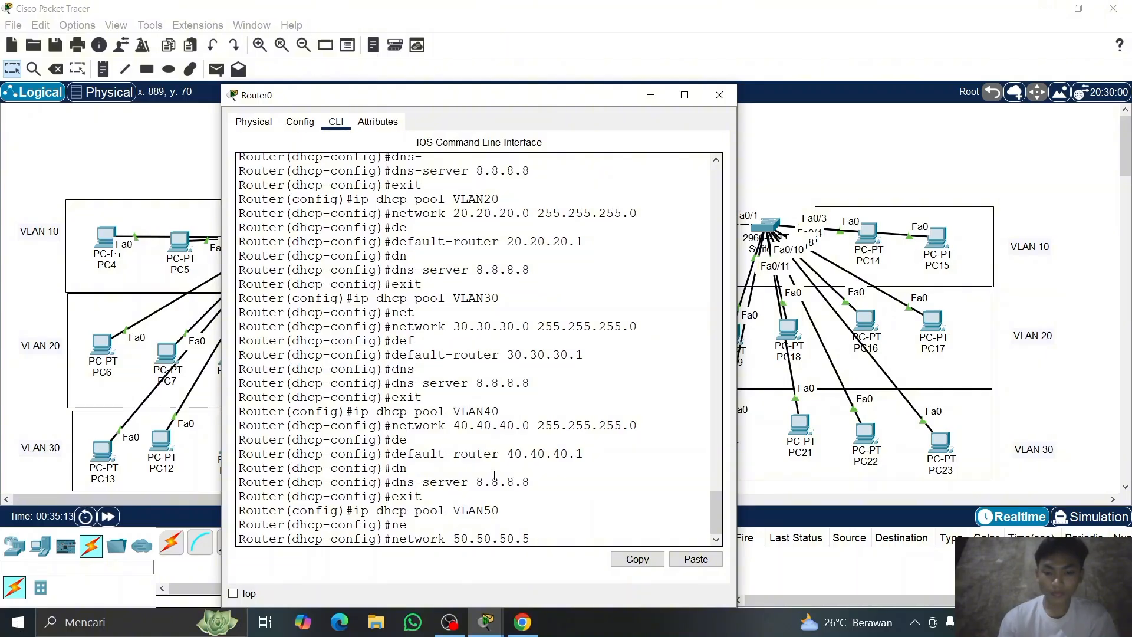
pyautogui.press('BackSpace')
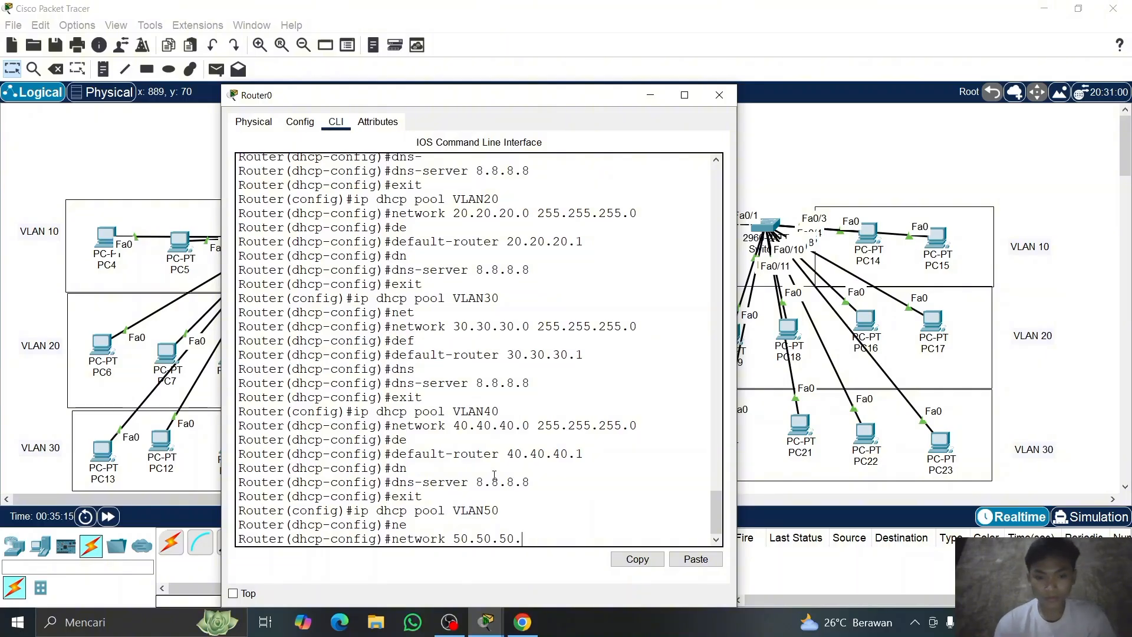
pyautogui.write('0 2')
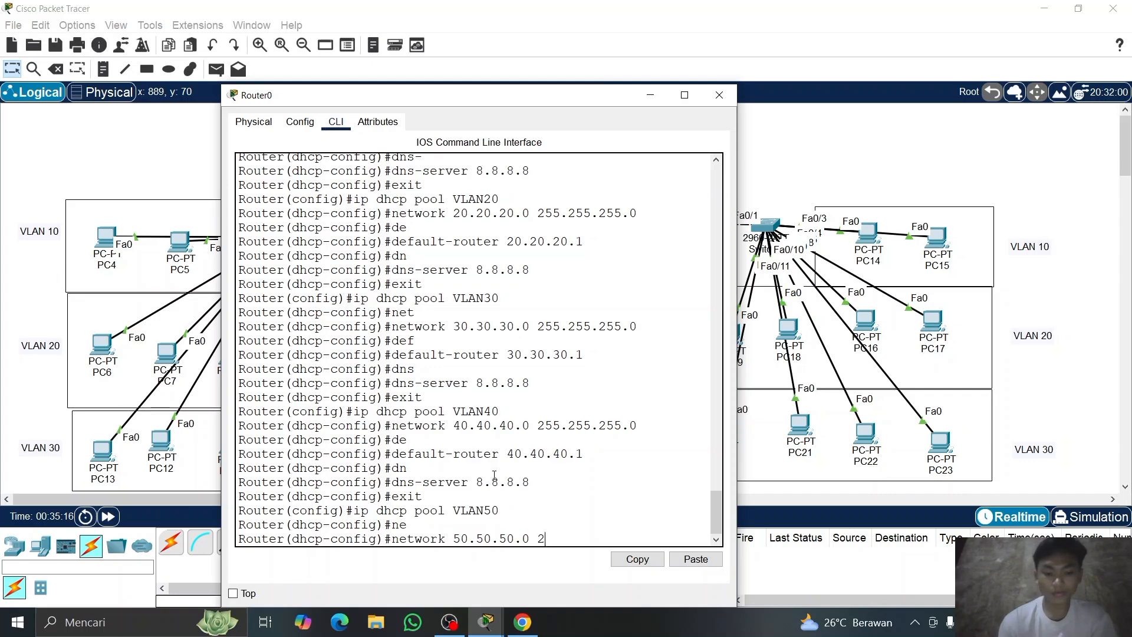
pyautogui.write('55.255')
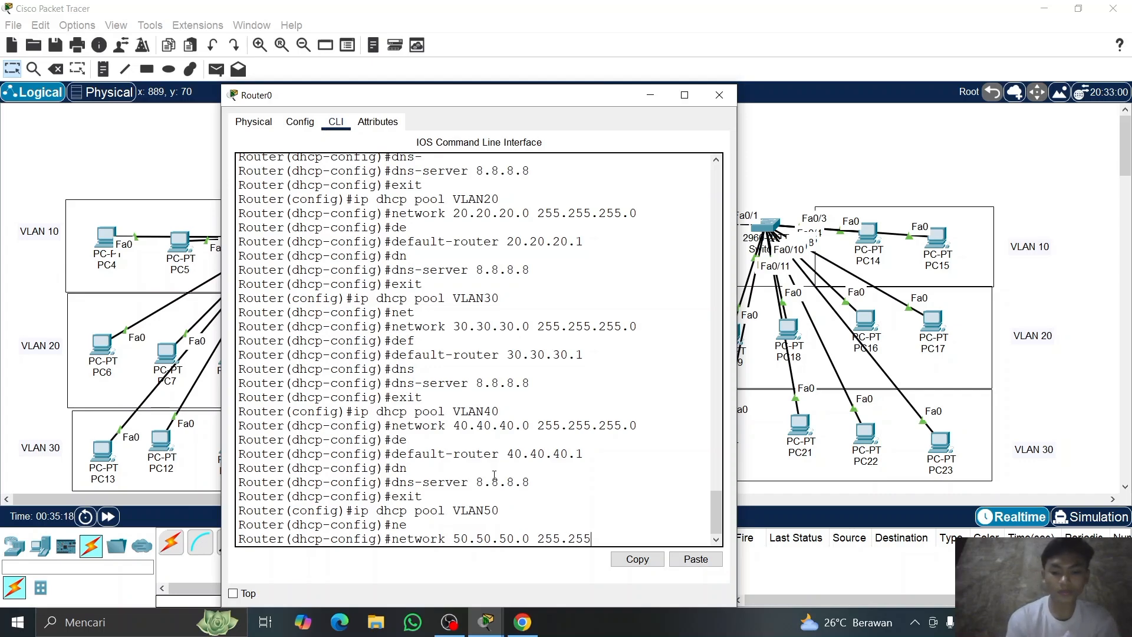
pyautogui.write('.255.')
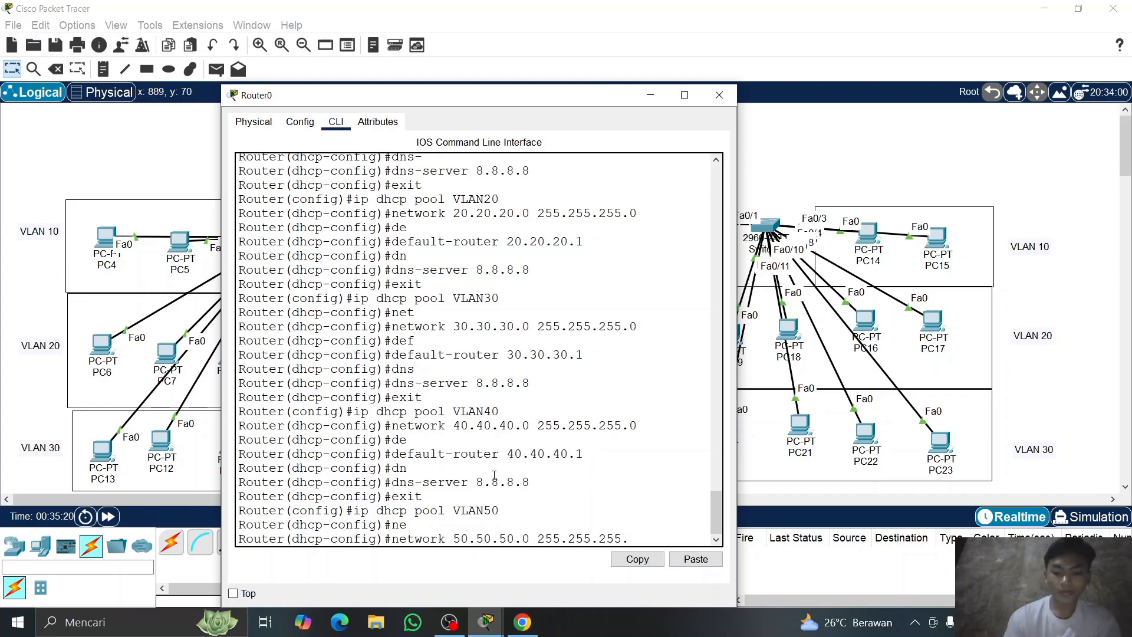
pyautogui.write('0')
pyautogui.press('Return')
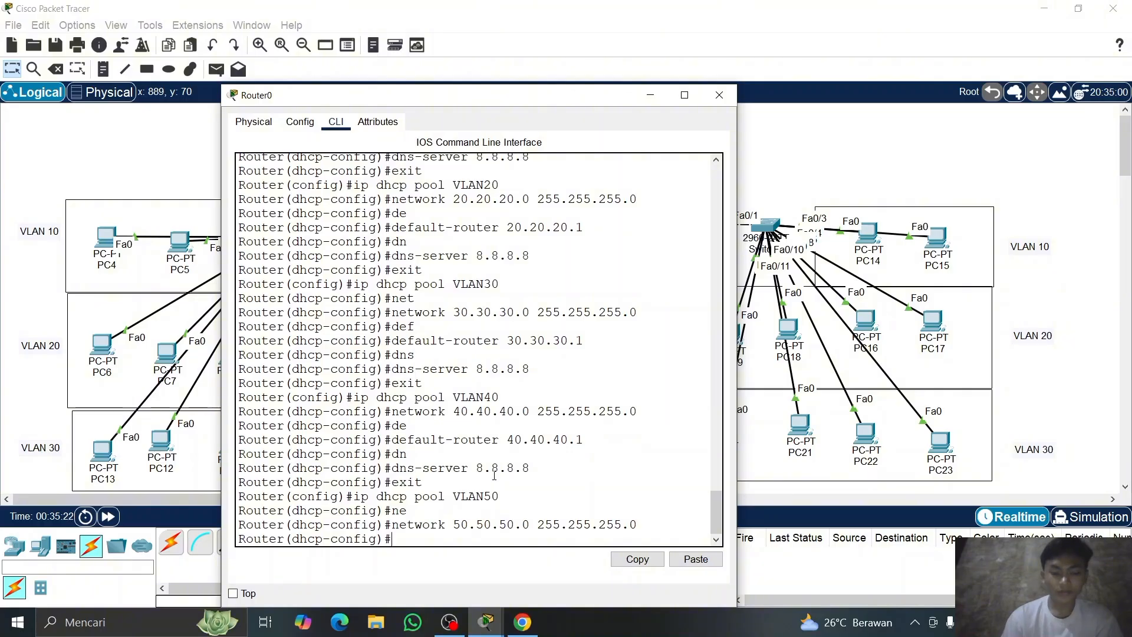
# - Set the default router of the VLAN50 DHCP pool to 50.50.50.1
pyautogui.write('d')
pyautogui.press('Tab')
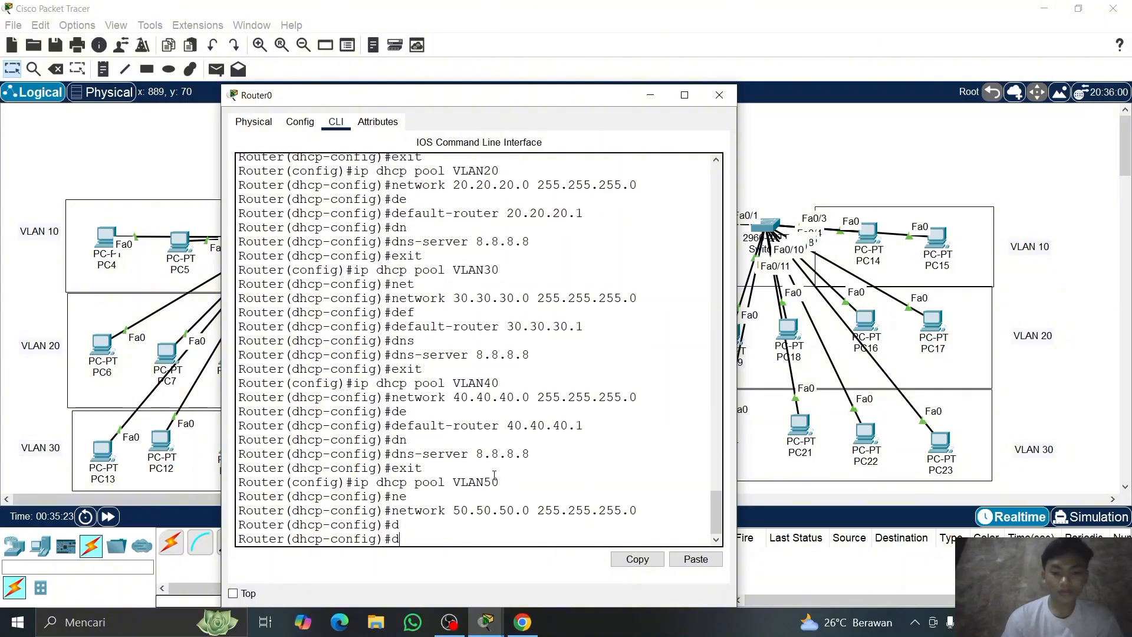
pyautogui.write('e')
pyautogui.press('Tab')
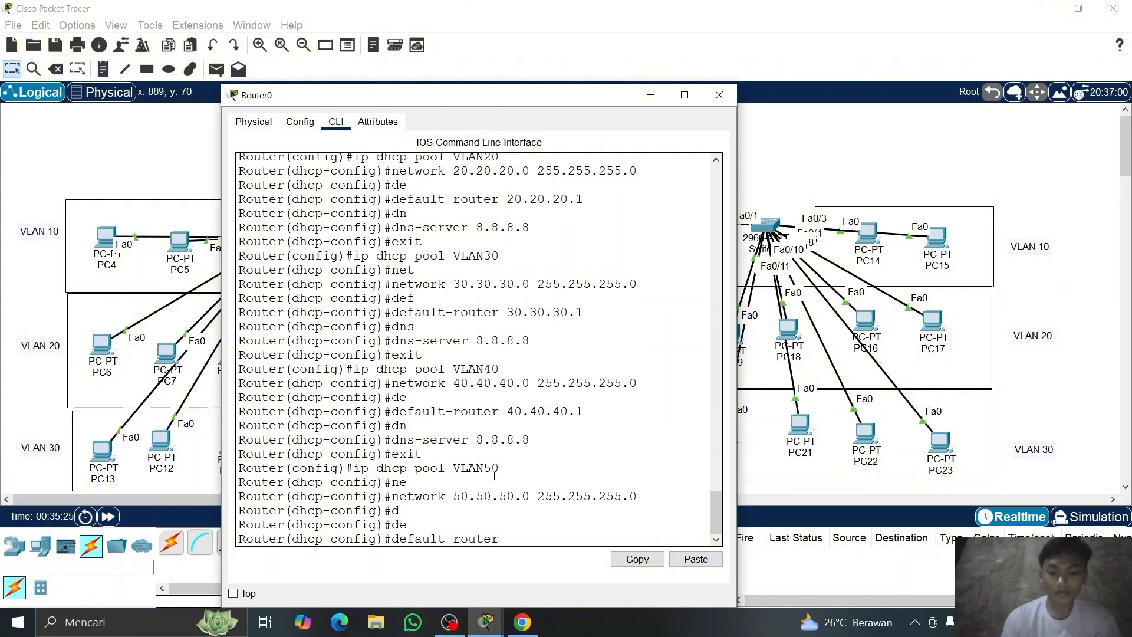
pyautogui.write('50.')
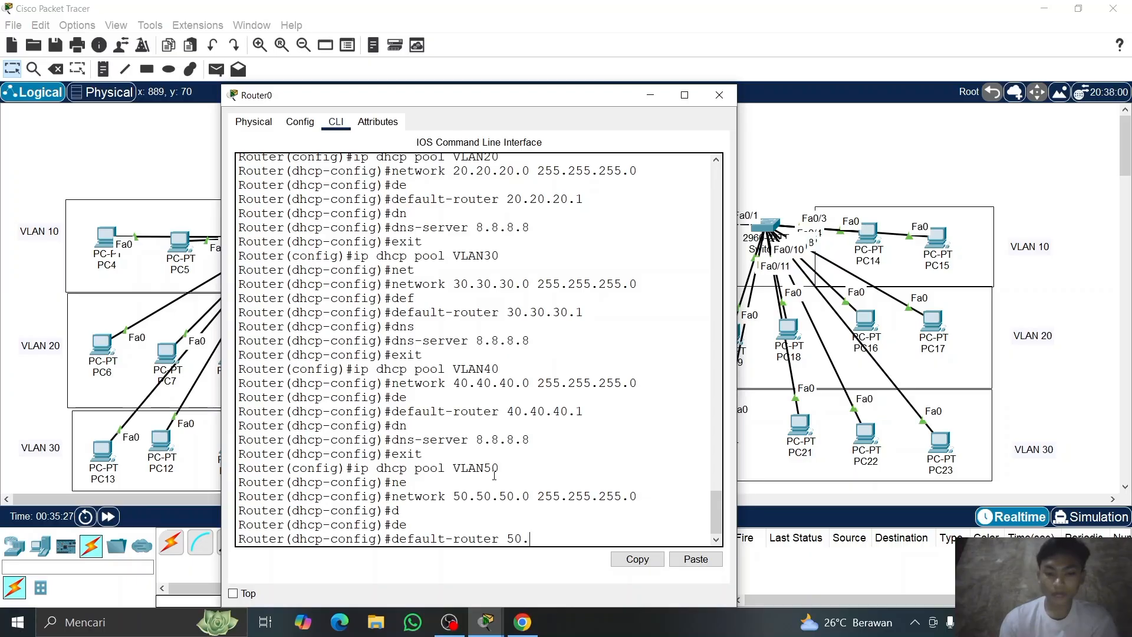
pyautogui.write('50.50.1')
pyautogui.press('Return')
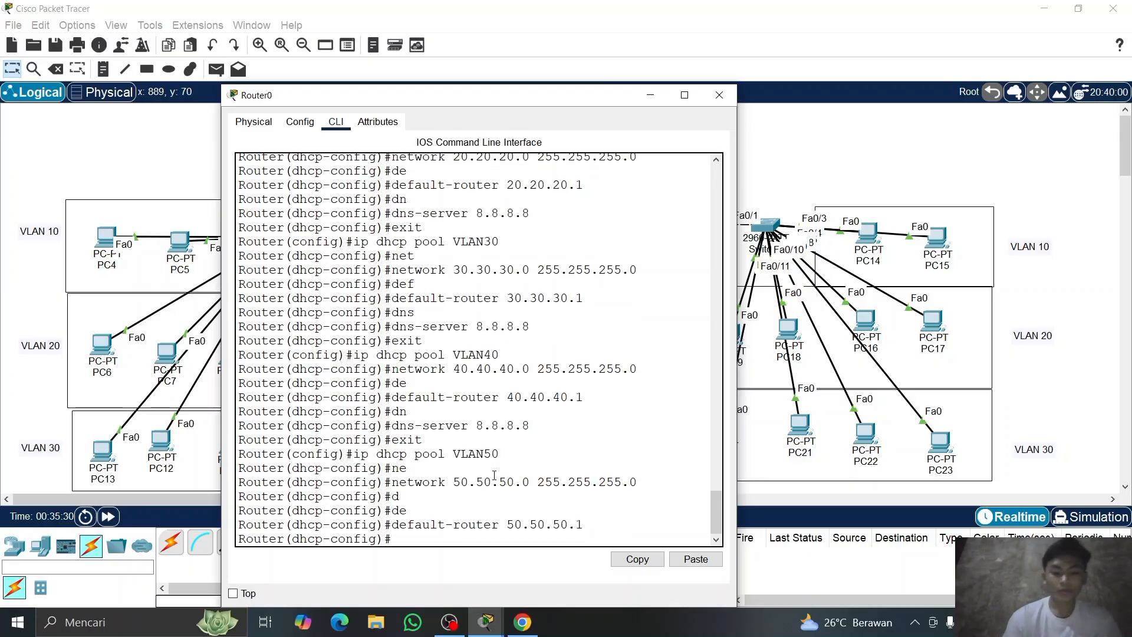
# - Set the VLAN50 pool's DNS server to 8.8.8.8 and close the Router0 window
pyautogui.write('dn')
pyautogui.press('Tab')
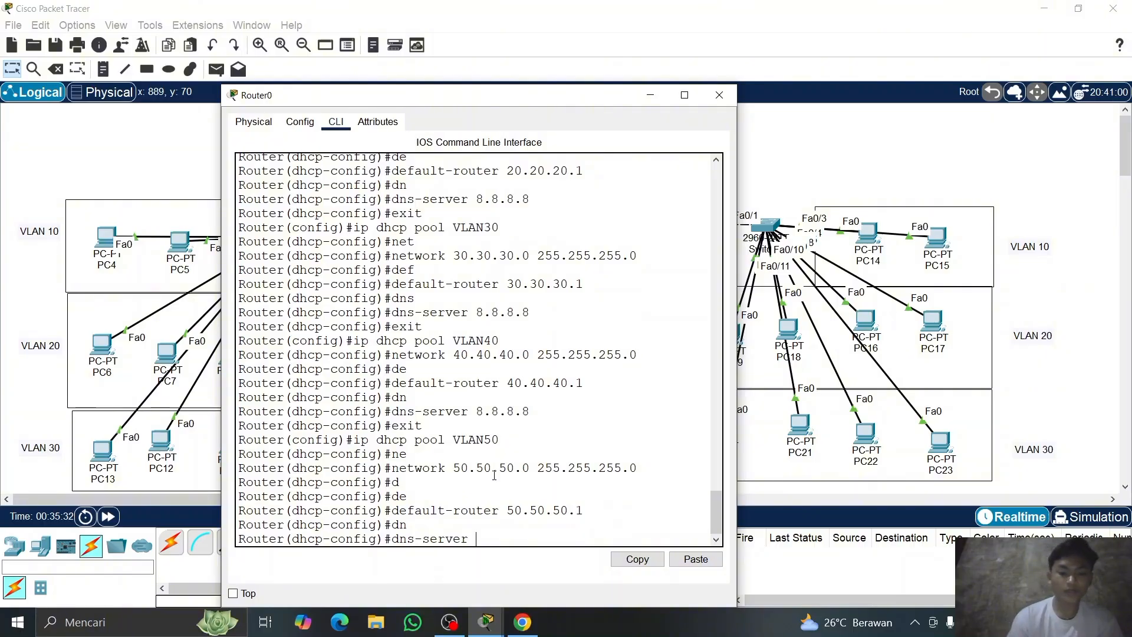
pyautogui.write('8.8.8.8.')
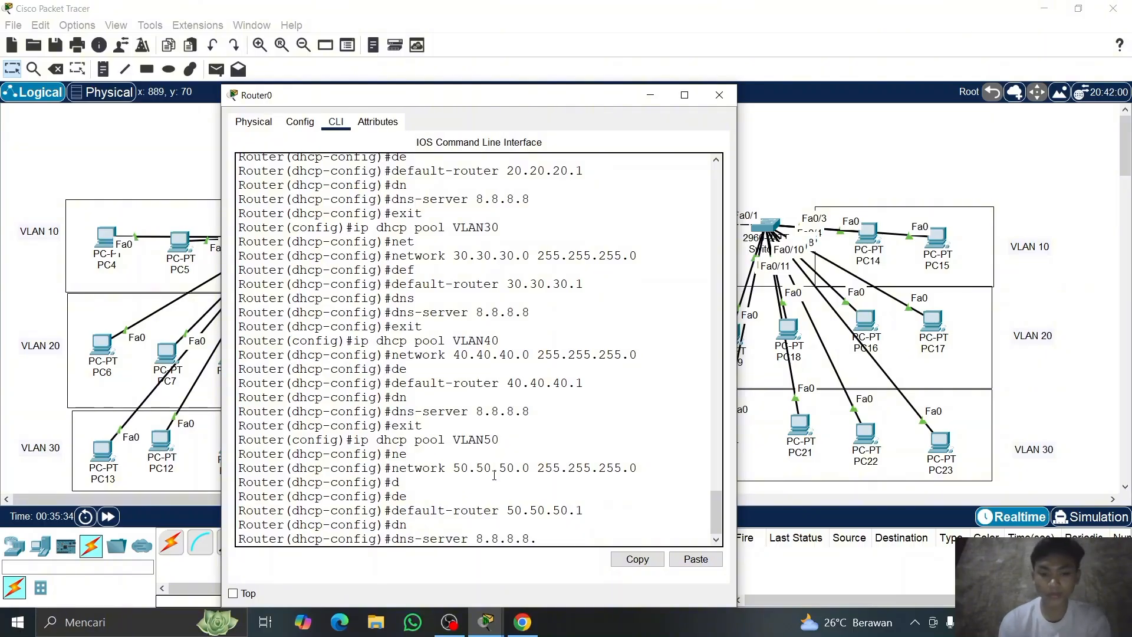
pyautogui.press('Return')
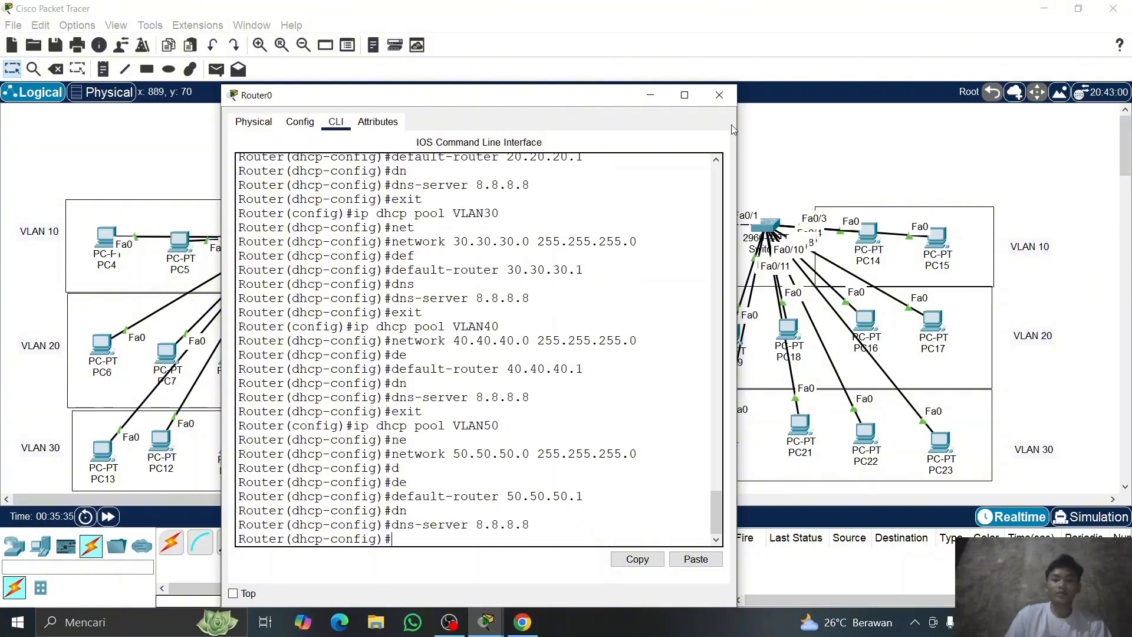
pyautogui.click(721, 94)
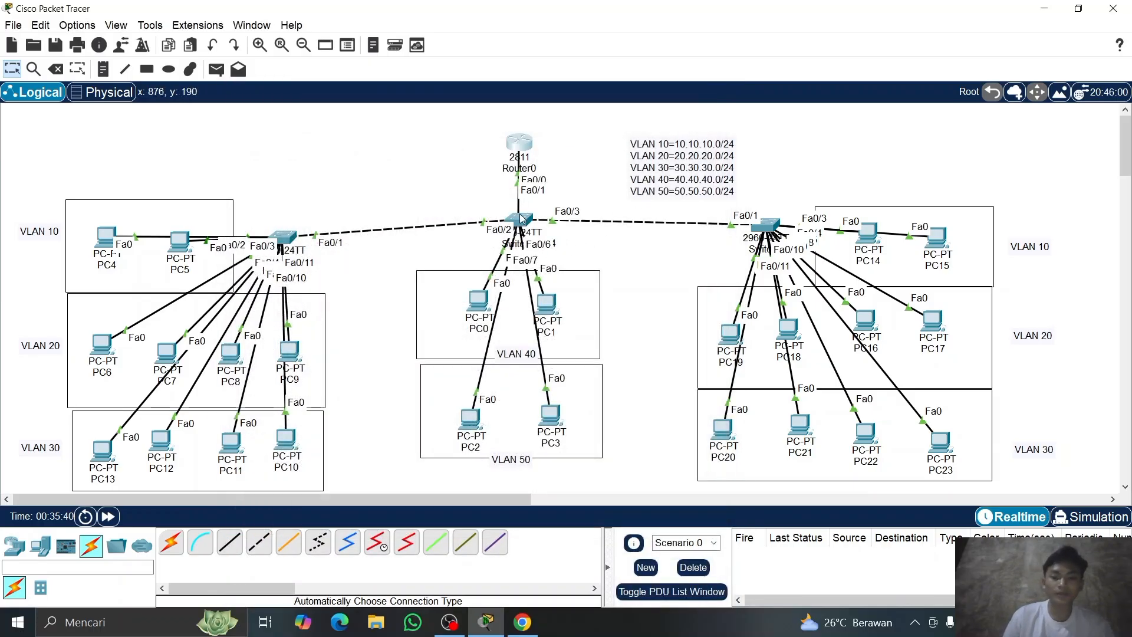
# - Open the command line of Switch0, the central switch below Router0, and enter global configuration mode
pyautogui.moveTo(521, 218); pyautogui.dragTo(526, 219)
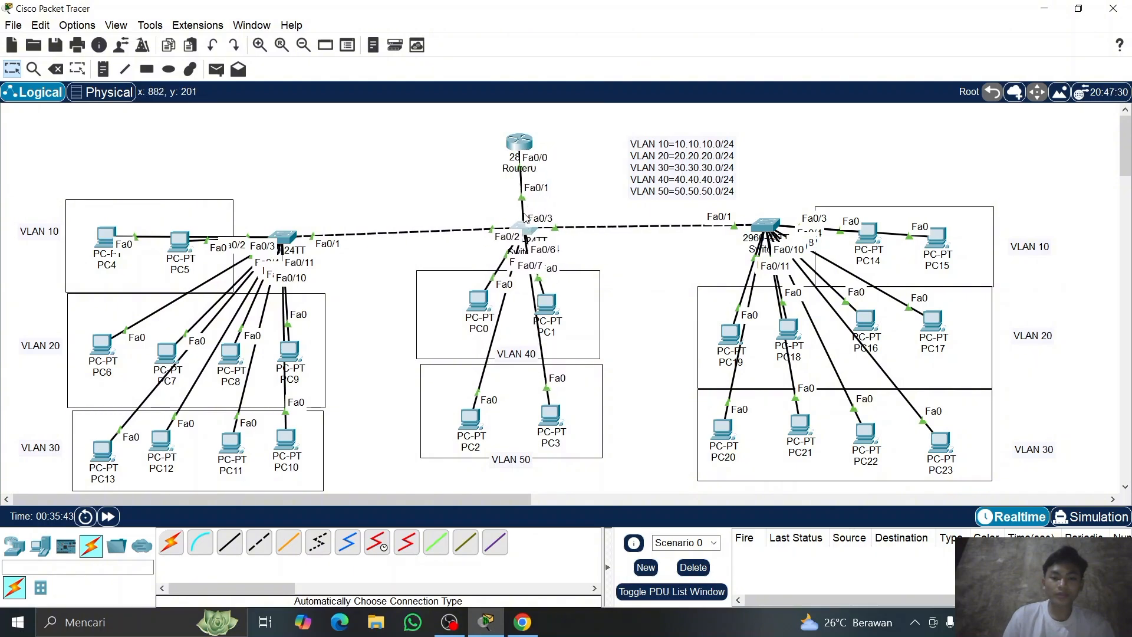
pyautogui.click(525, 221)
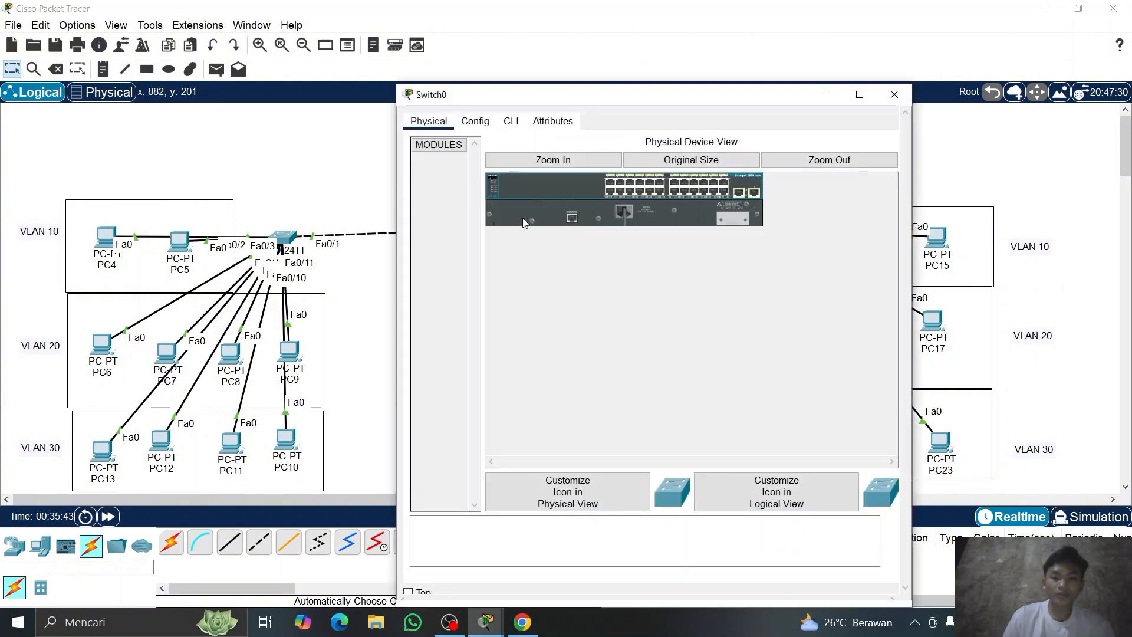
pyautogui.click(512, 122)
pyautogui.press('Return')
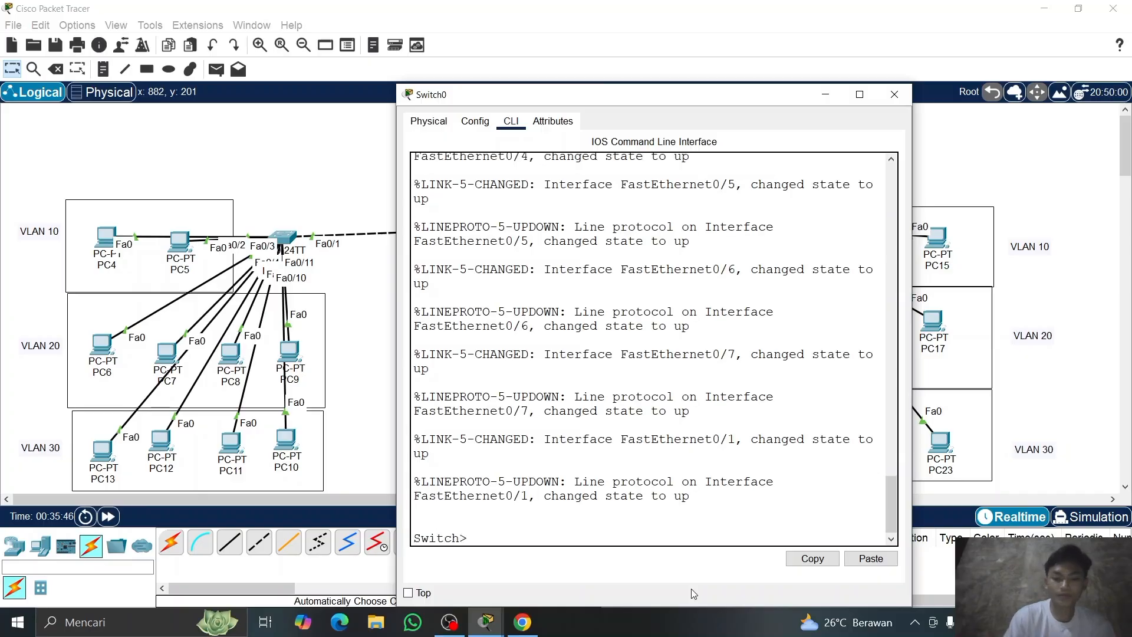
pyautogui.write('en')
pyautogui.press('Return')
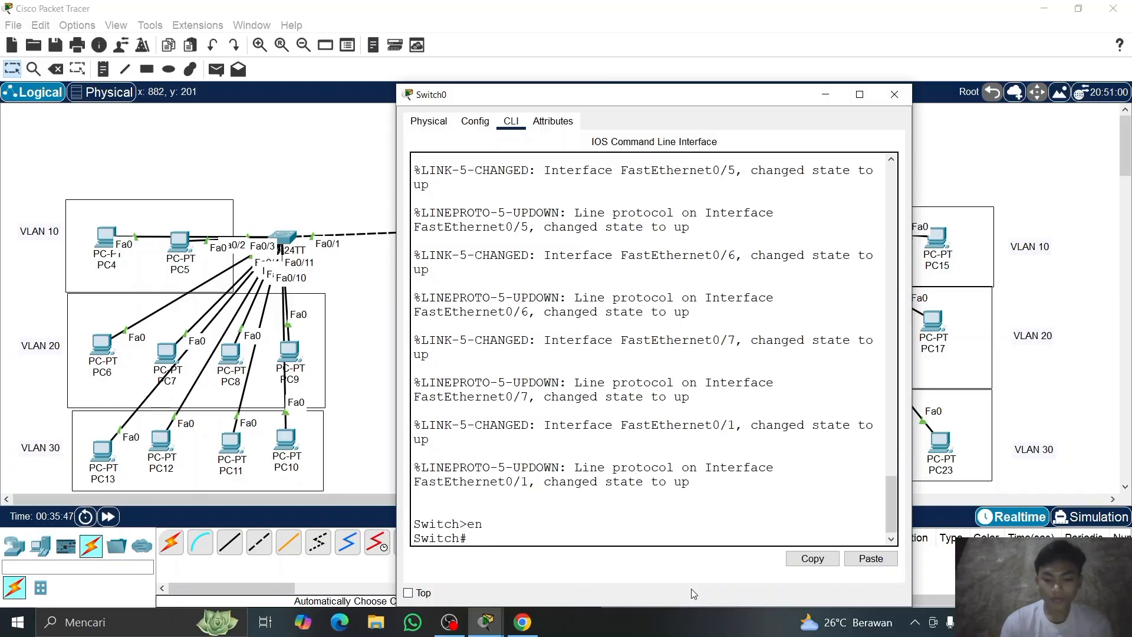
pyautogui.write('conf t')
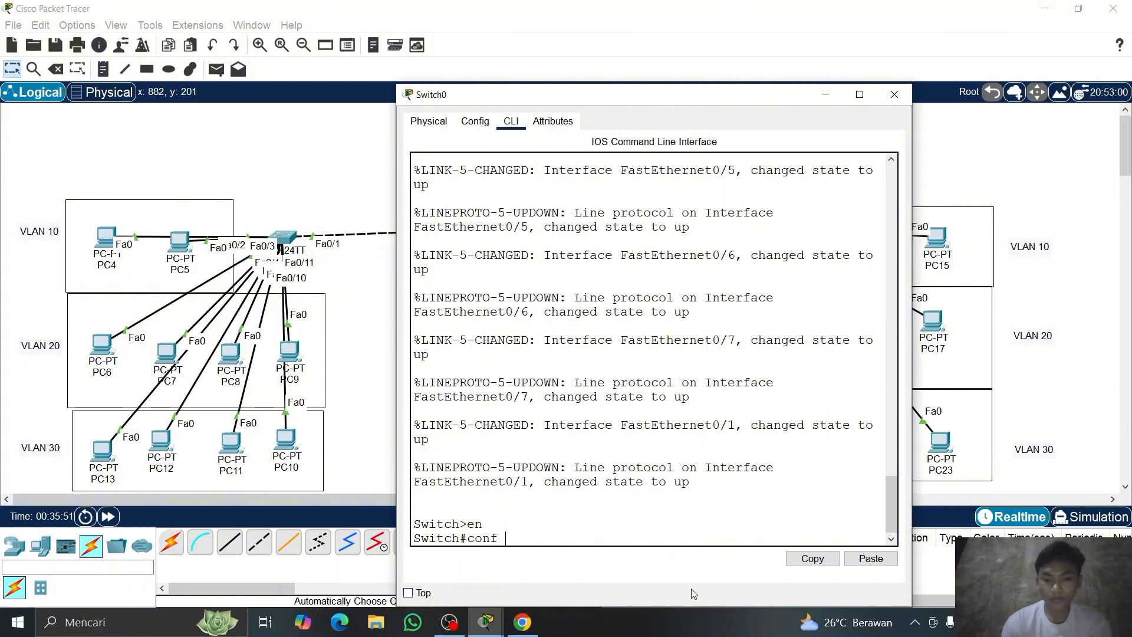
pyautogui.press('Return')
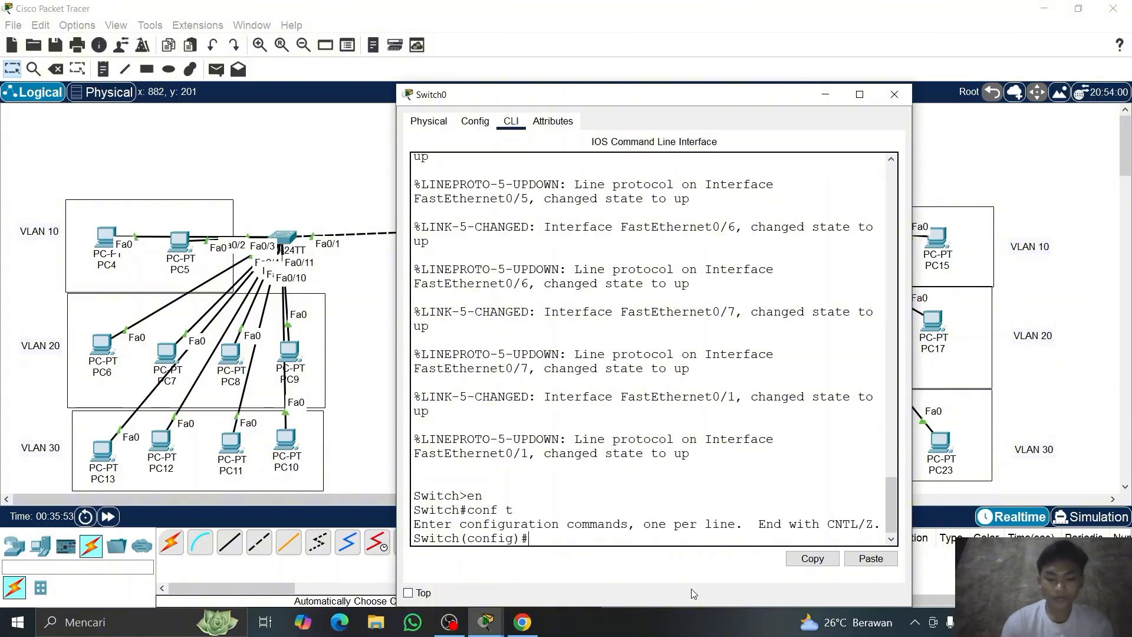
# - Enter interface range configuration for ports fa0/1-3 on Switch0
pyautogui.write('int fa')
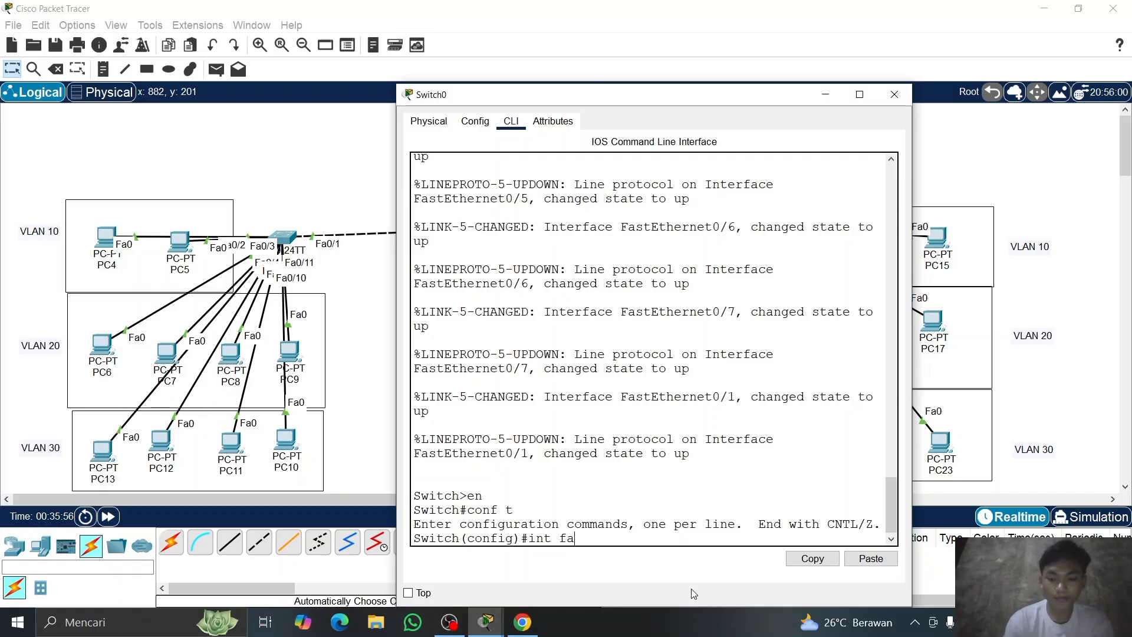
pyautogui.press('BackSpace')
pyautogui.press('BackSpace')
pyautogui.write('ra')
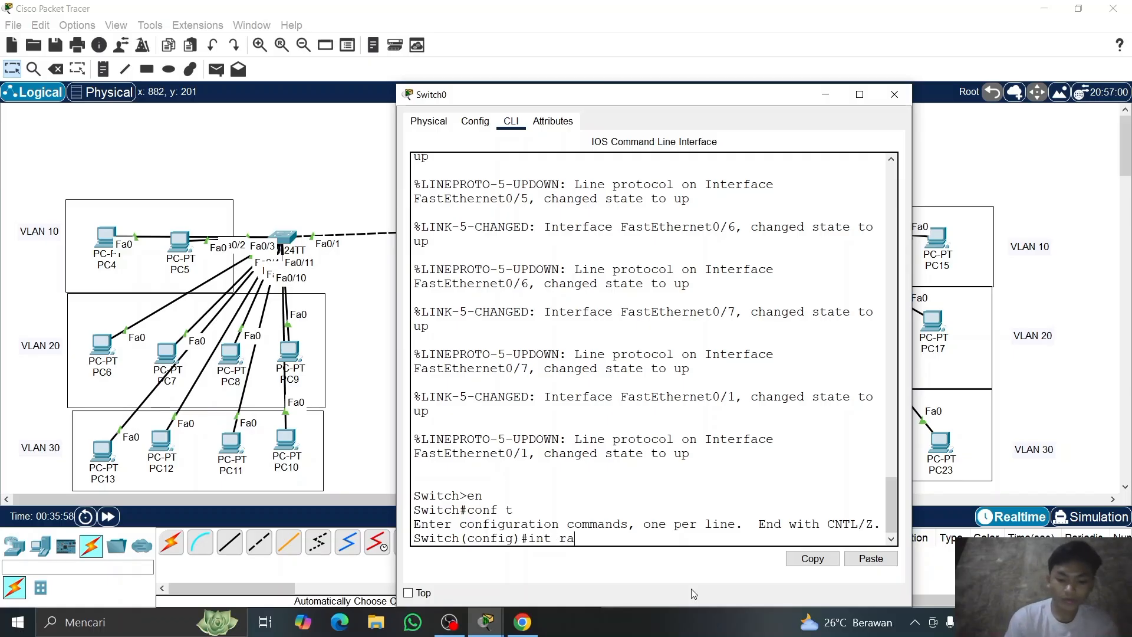
pyautogui.write('nge fa')
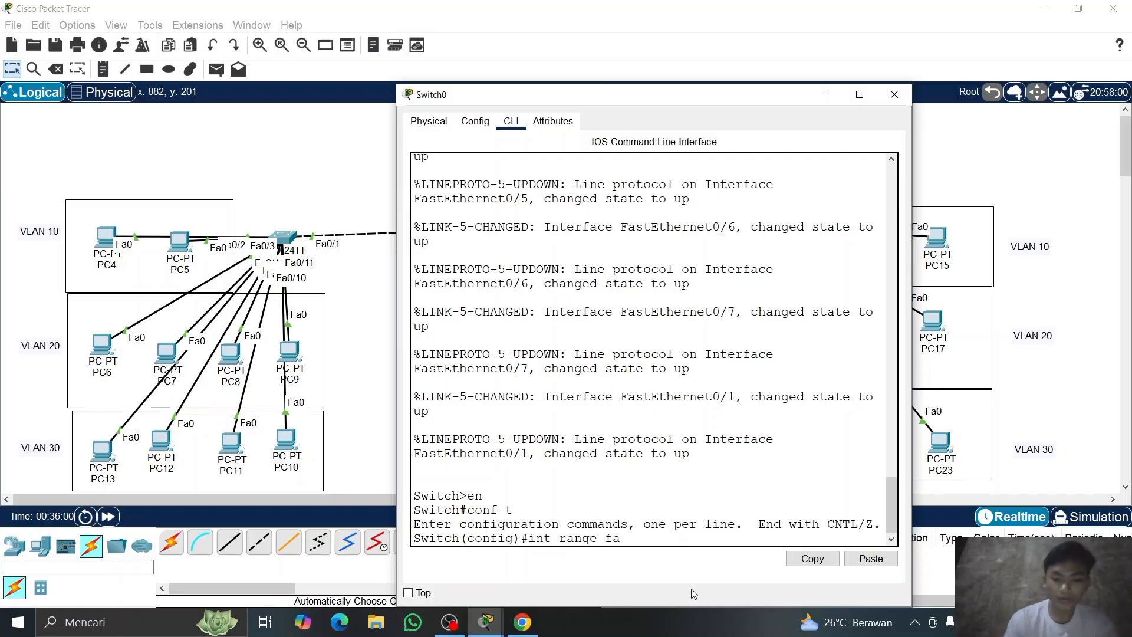
pyautogui.write('0/1')
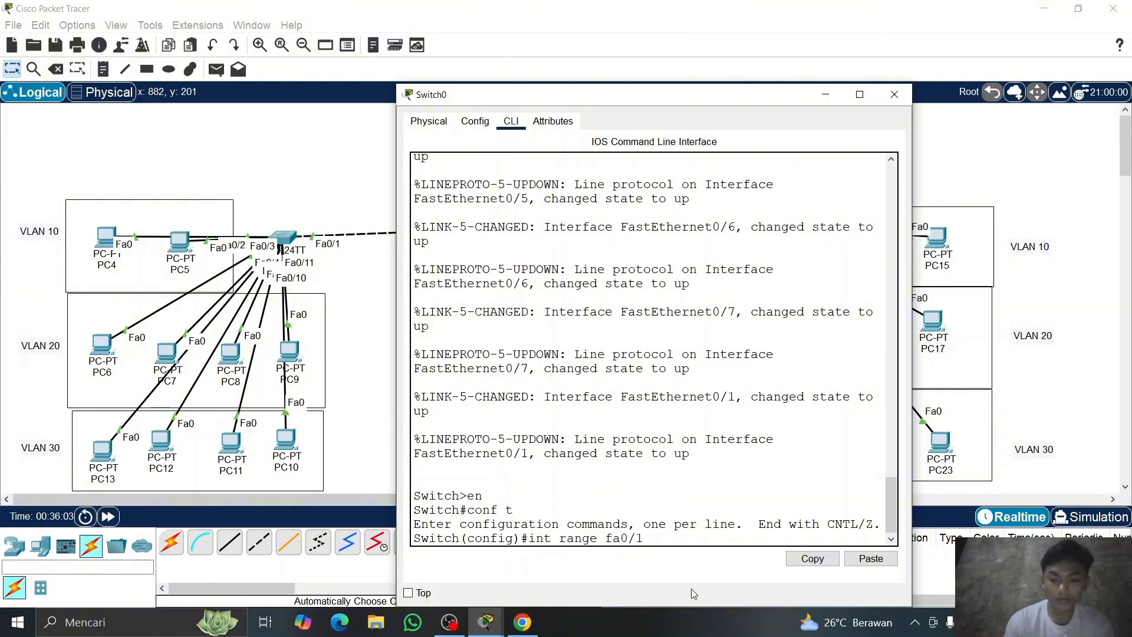
pyautogui.write('-3')
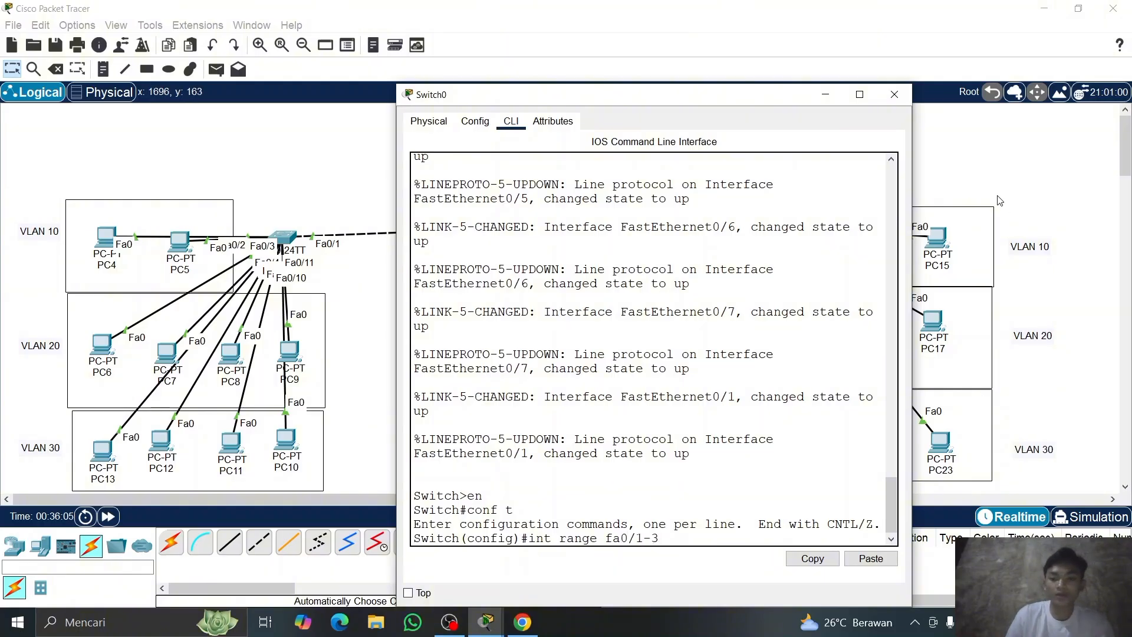
pyautogui.moveTo(767, 102); pyautogui.dragTo(736, 95)
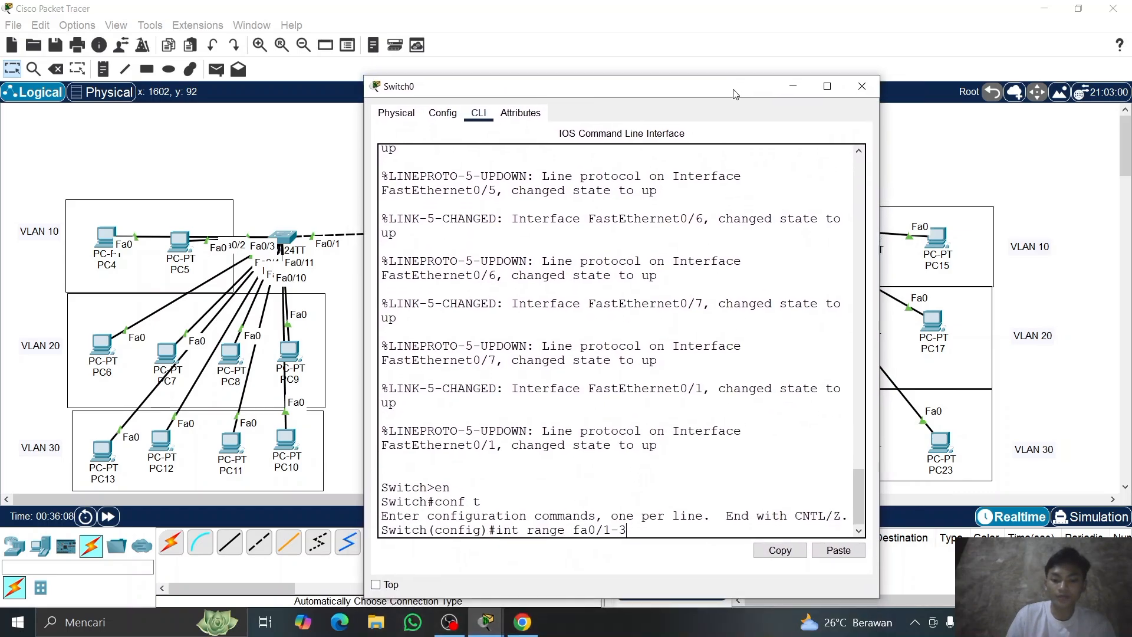
pyautogui.press('Return')
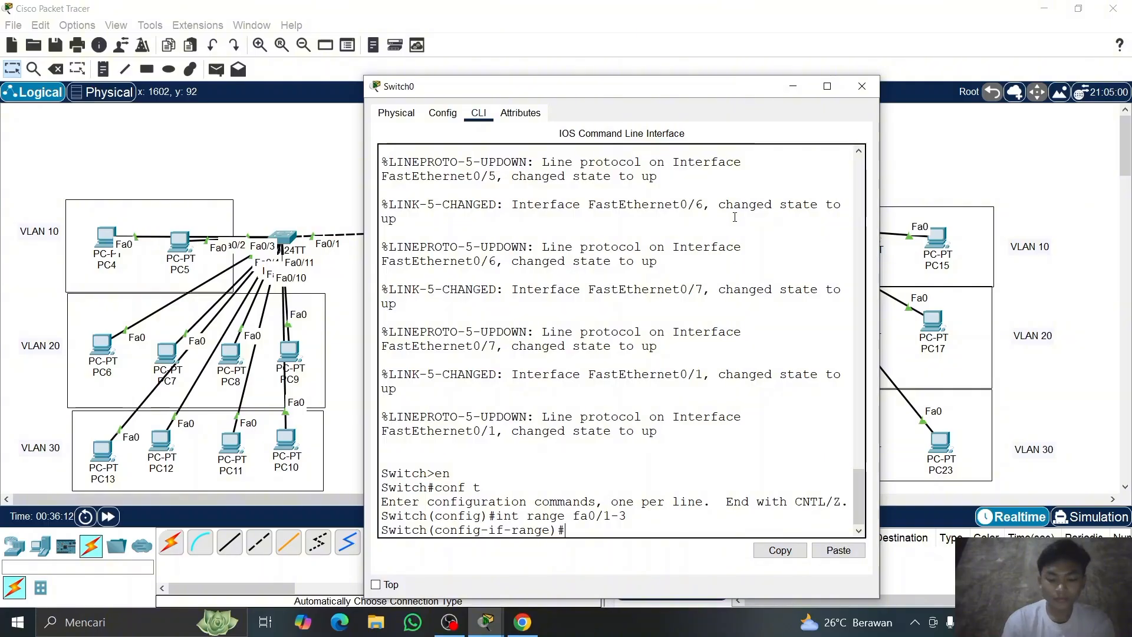
# - Set the switchport mode of Switch0's selected port range to trunk and close the Switch0 window
pyautogui.write('swi')
pyautogui.press('Tab')
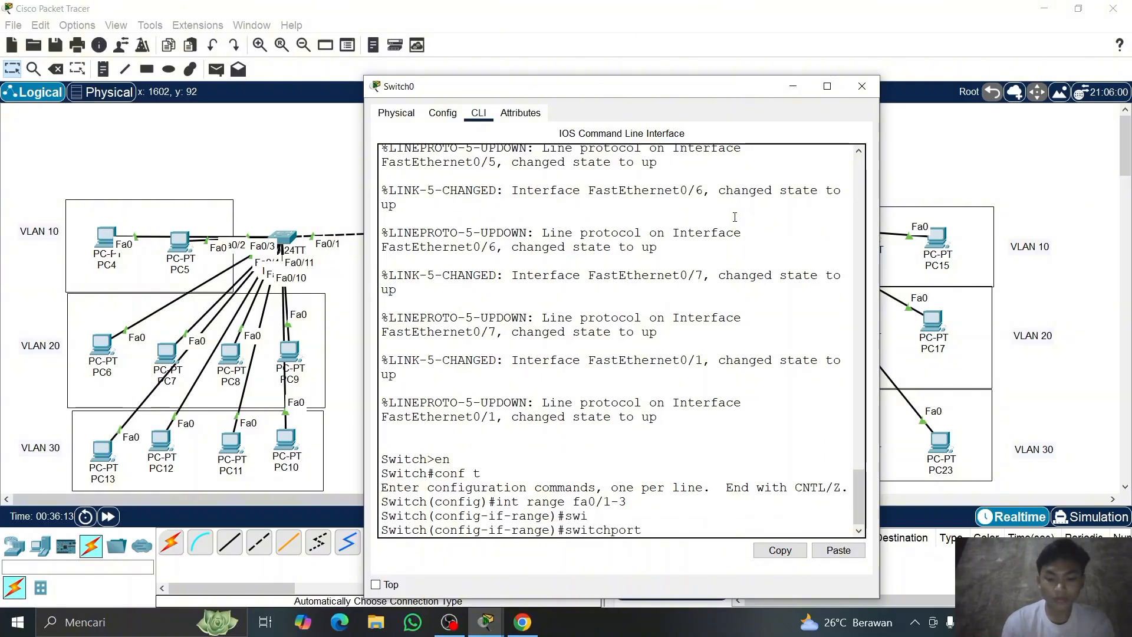
pyautogui.write('mode t')
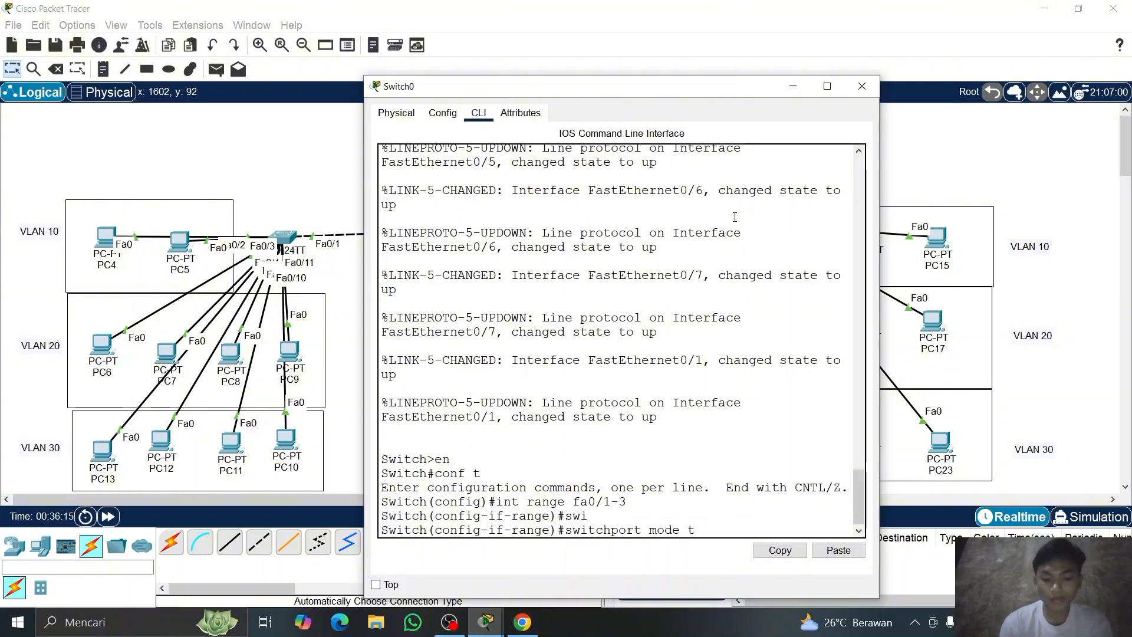
pyautogui.write('run')
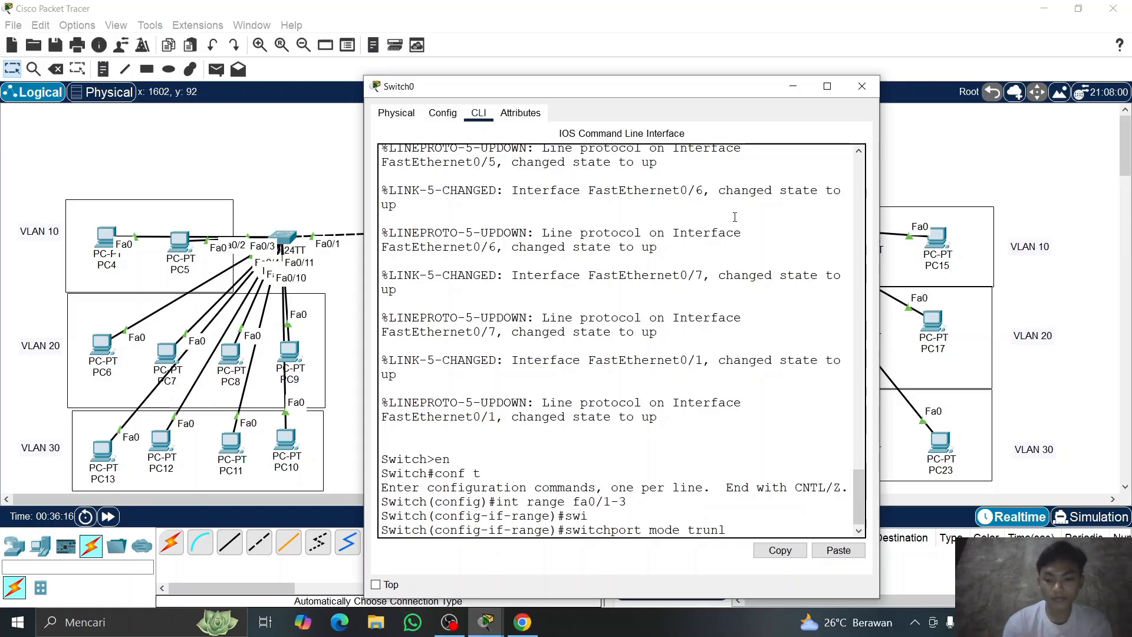
pyautogui.write('k')
pyautogui.press('Return')
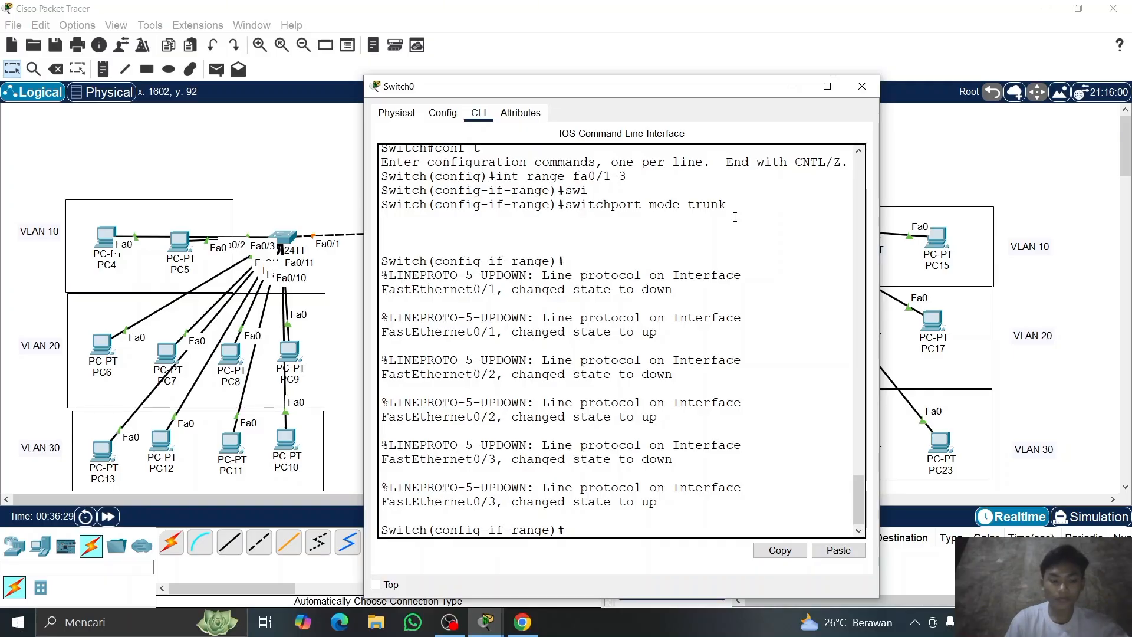
pyautogui.click(862, 87)
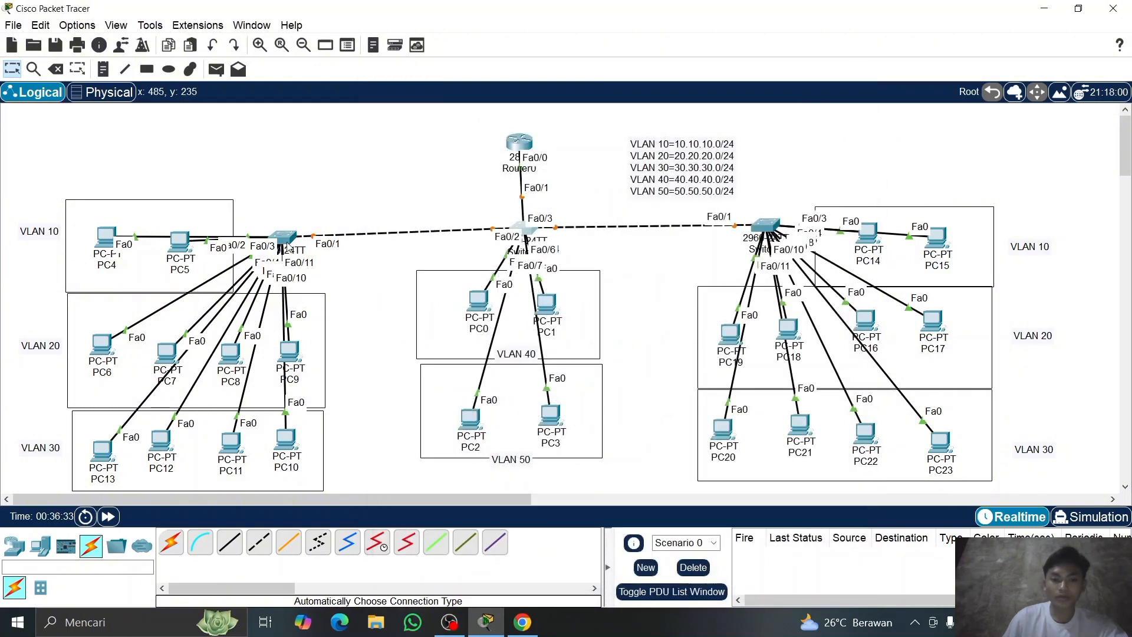
# - Open the command line of Switch2, the switch beside the PC4 and PC5 group, and enter global configuration mode
pyautogui.click(287, 243)
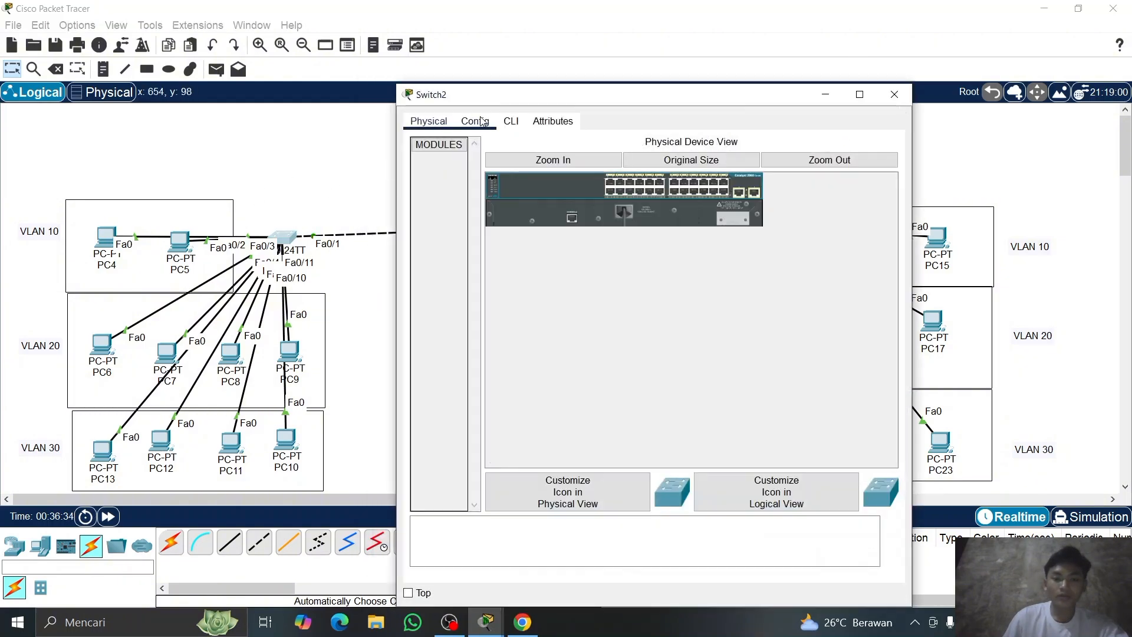
pyautogui.click(510, 121)
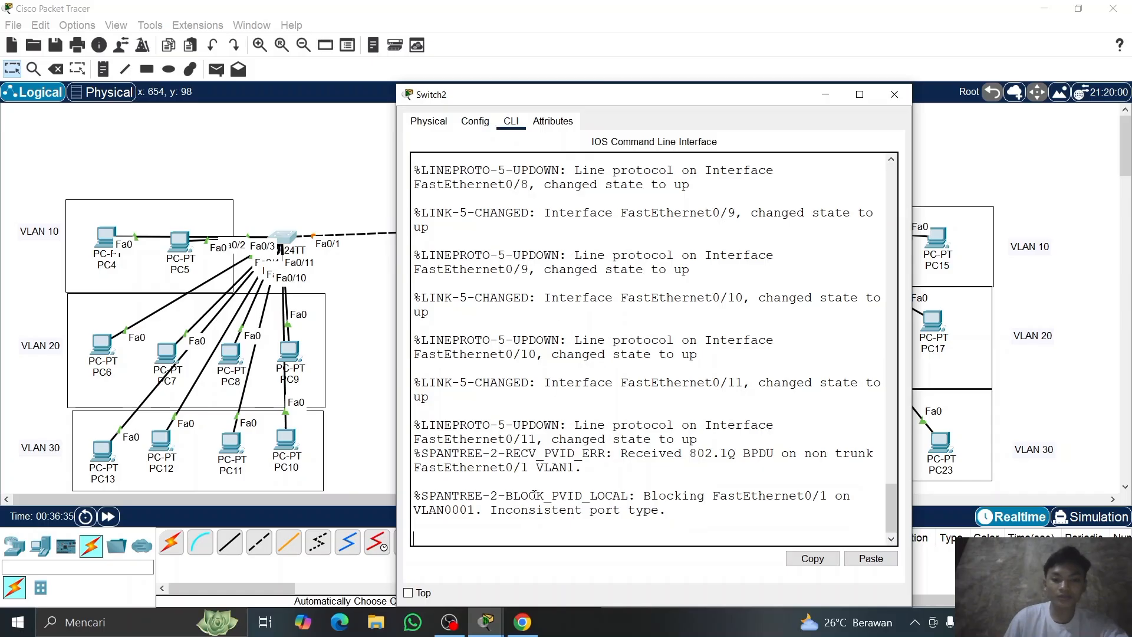
pyautogui.press('Return')
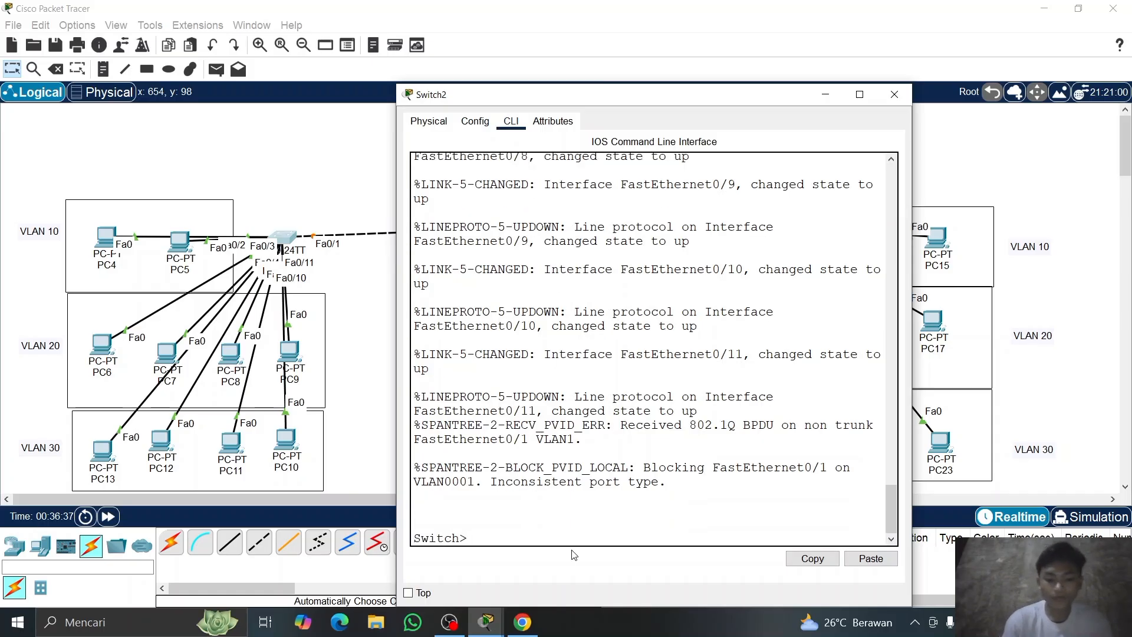
pyautogui.write('en')
pyautogui.press('Return')
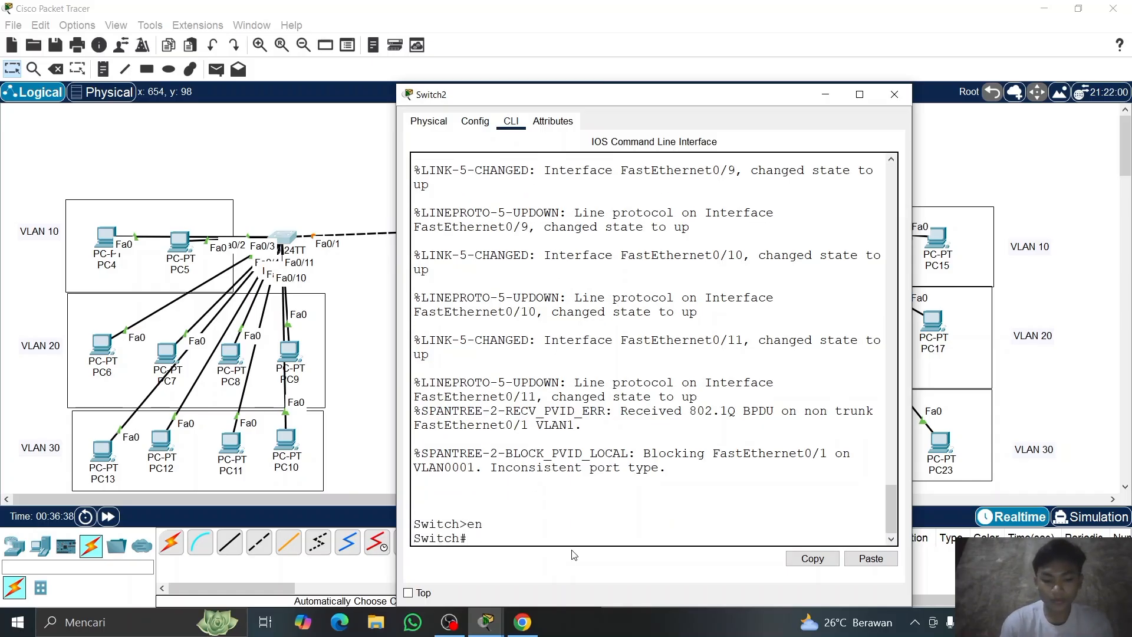
pyautogui.write('conf t')
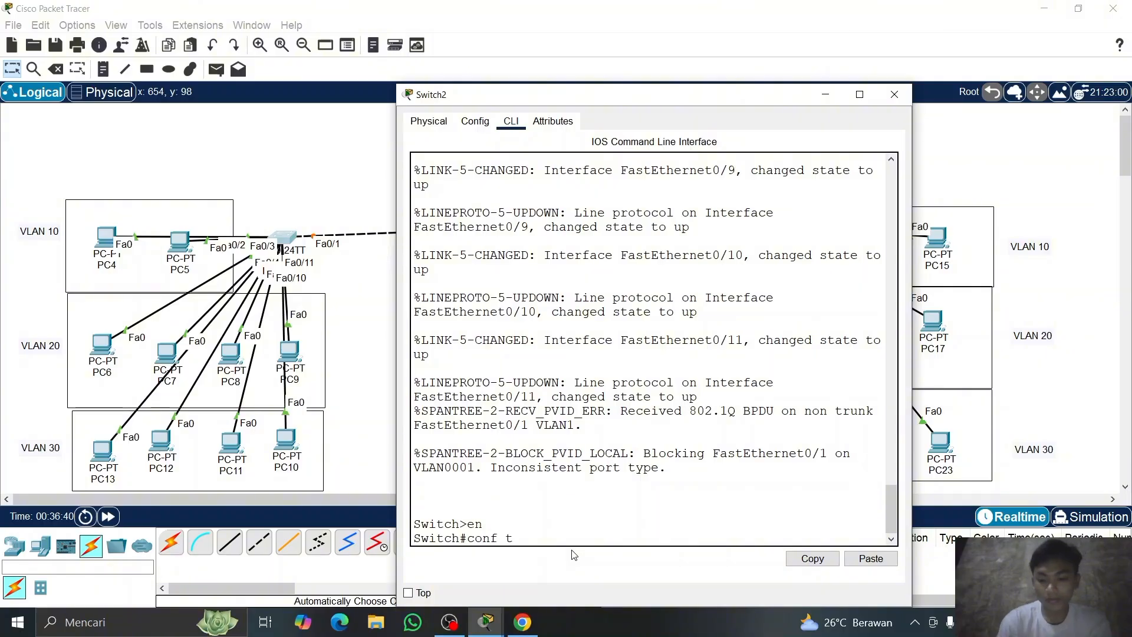
pyautogui.press('Return')
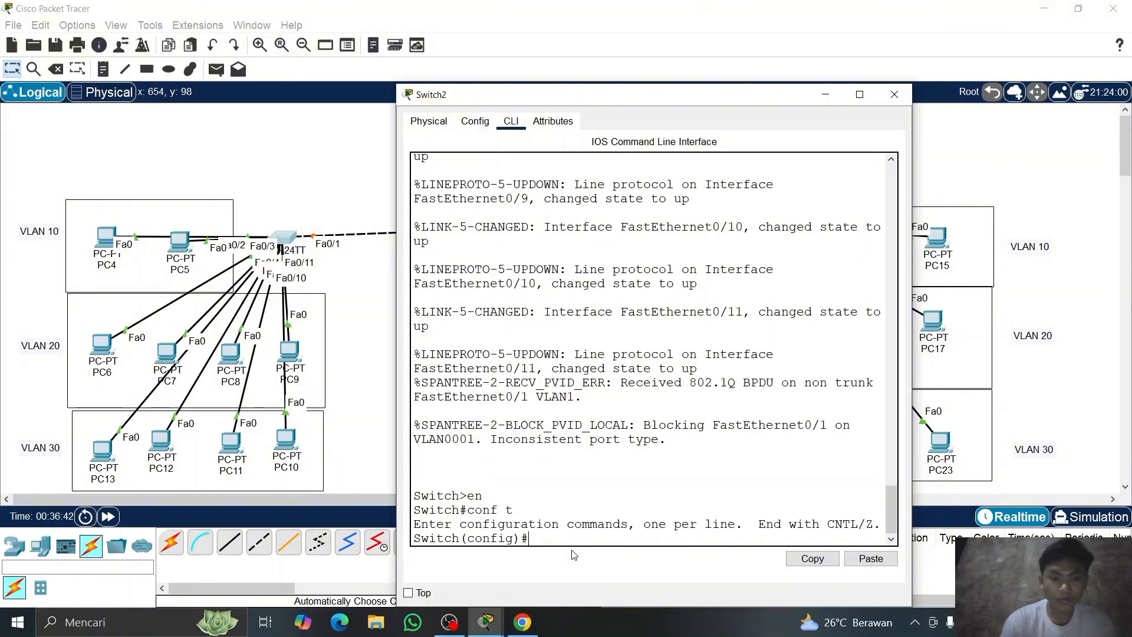
# - Set interface fa0/1 on Switch2 to switchport mode trunk and close the Switch2 window
pyautogui.write('in')
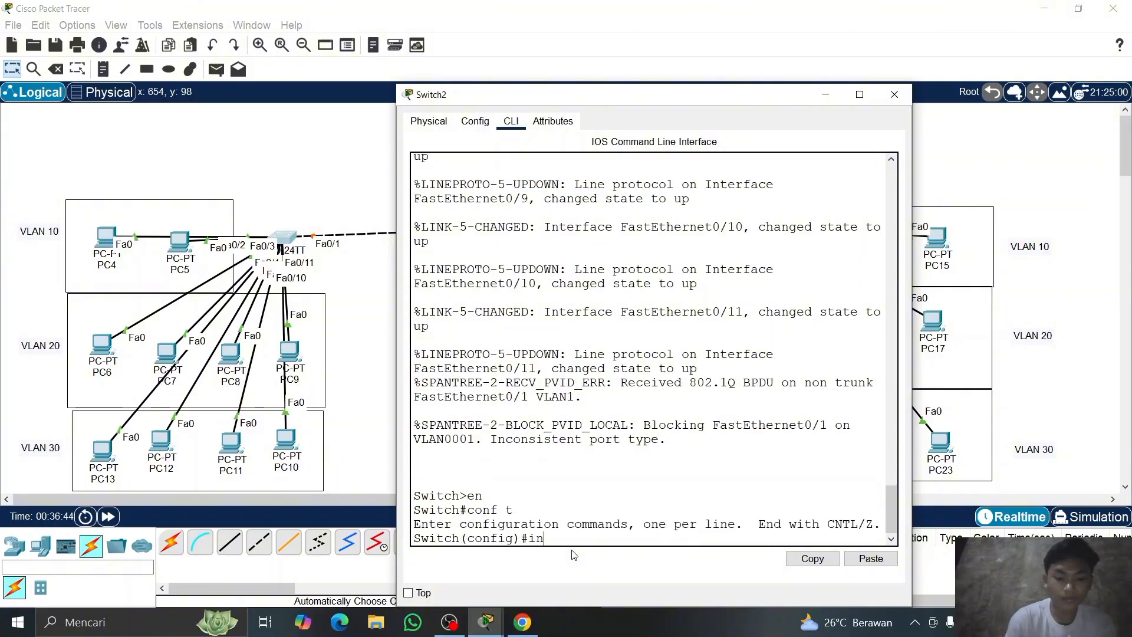
pyautogui.write('t fa0')
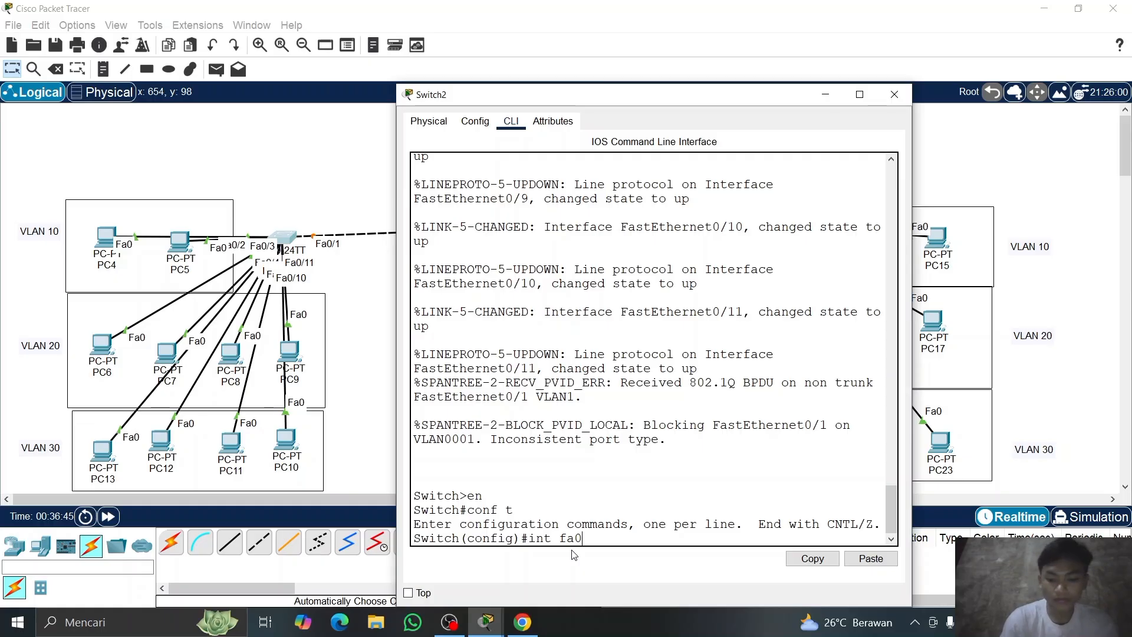
pyautogui.write('/1')
pyautogui.press('Return')
pyautogui.write('switchport ')
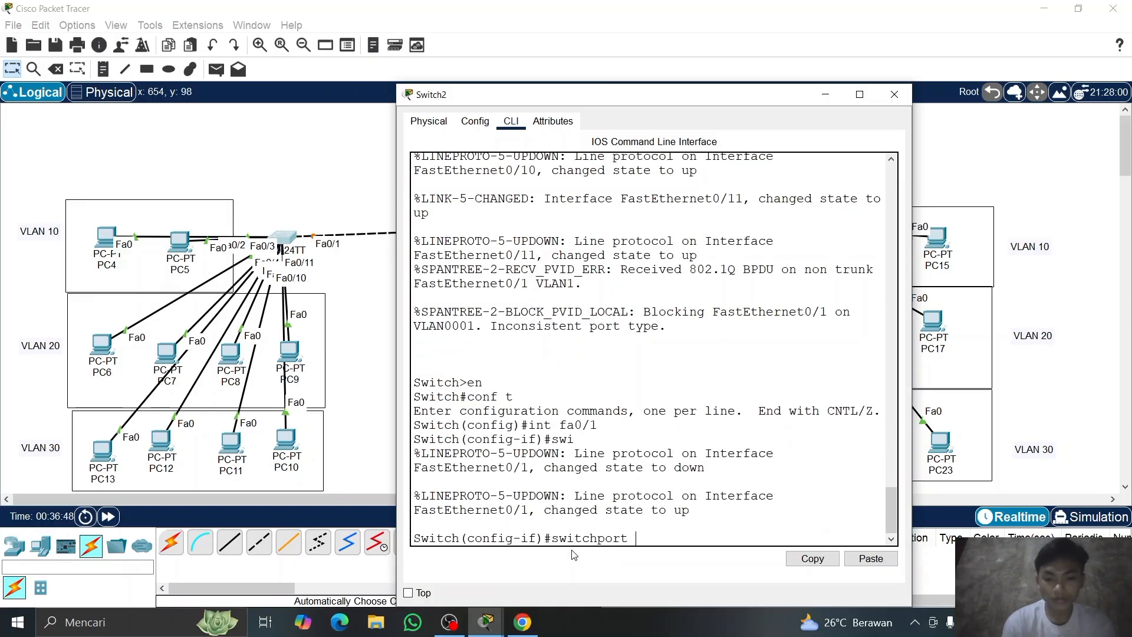
pyautogui.write('mode t')
pyautogui.press('Tab')
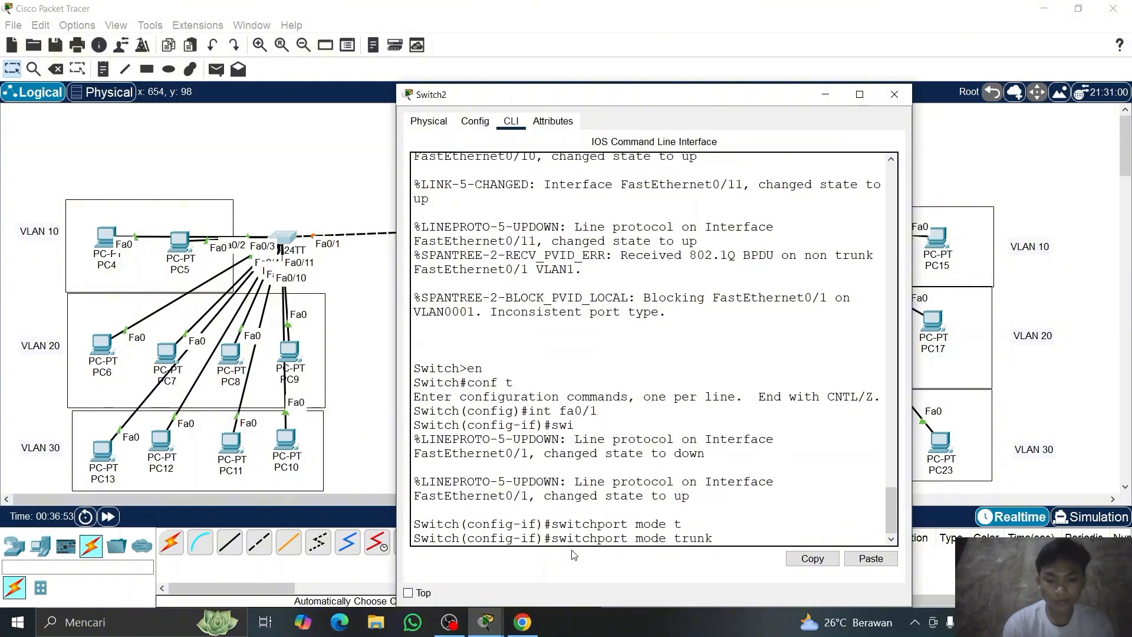
pyautogui.press('Return')
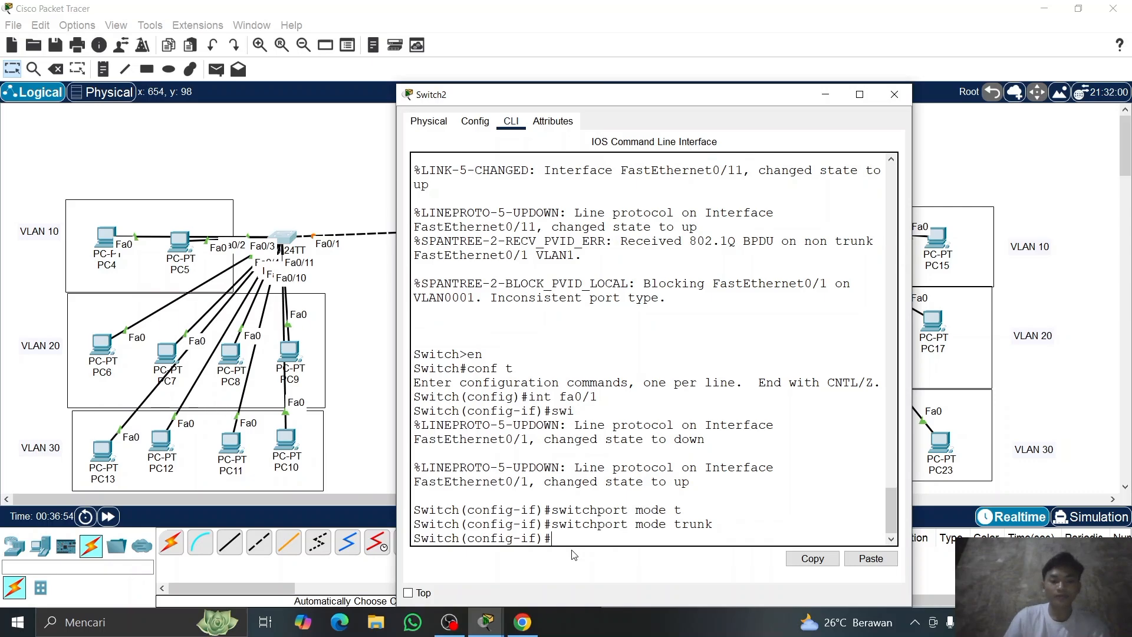
pyautogui.click(894, 94)
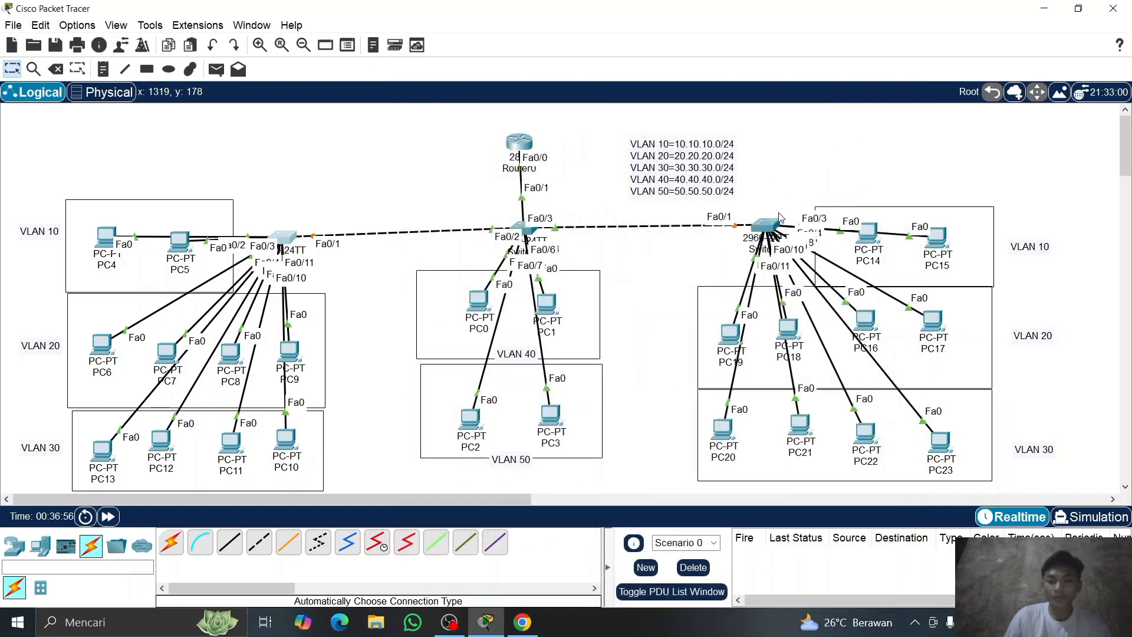
# - Open the command line of Switch1, the switch beside the PC14 and PC15 group, and enter global configuration mode
pyautogui.click(776, 229)
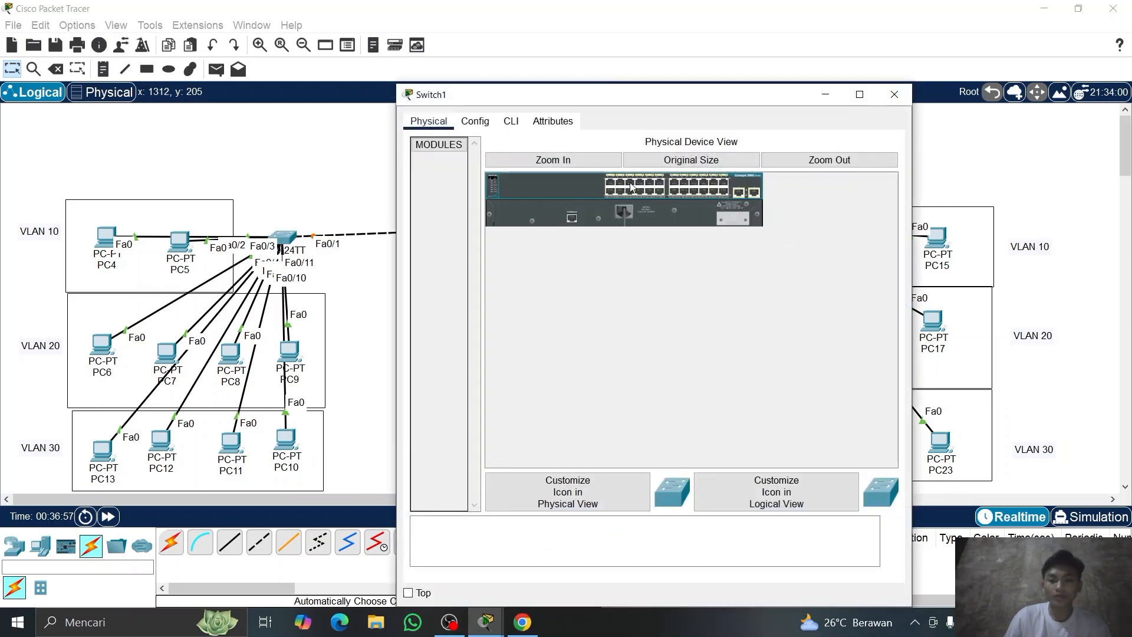
pyautogui.click(510, 122)
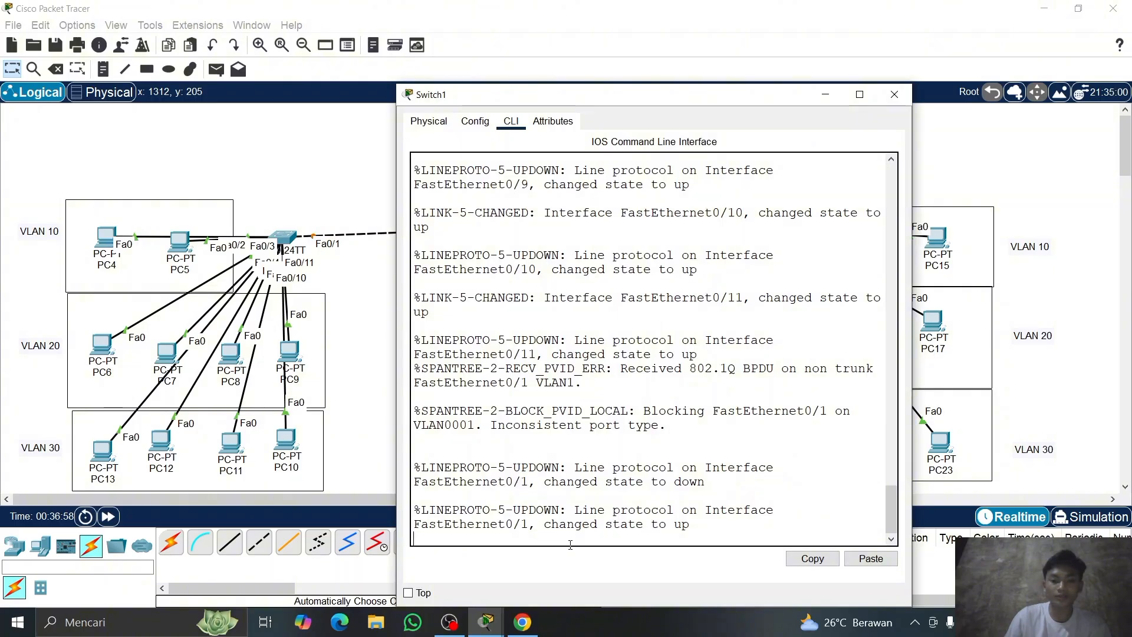
pyautogui.write('e')
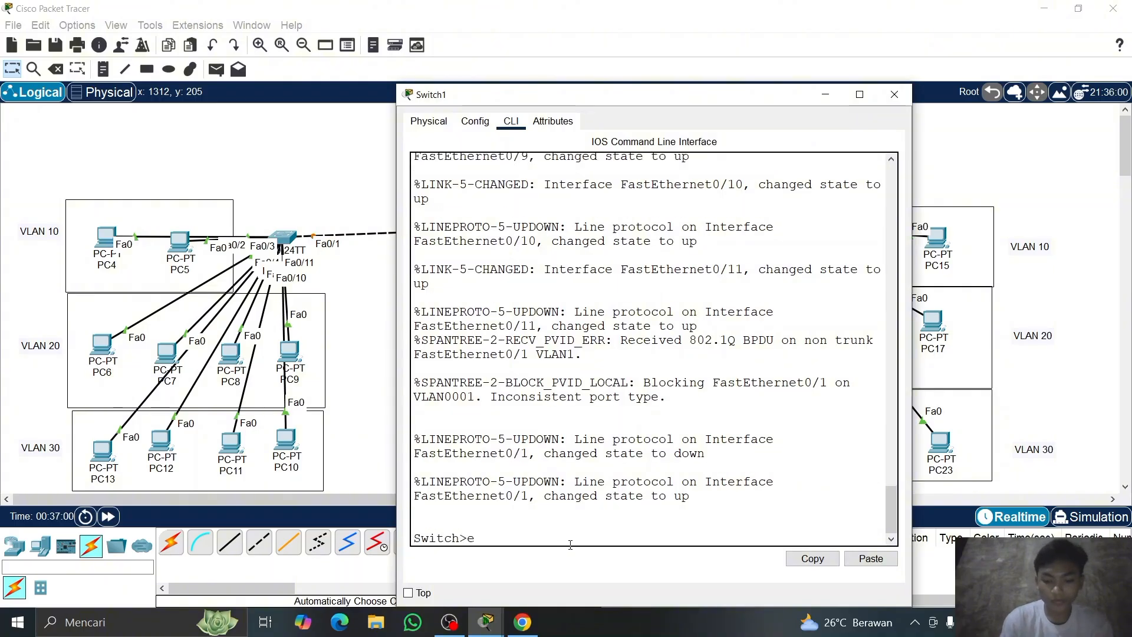
pyautogui.write('n')
pyautogui.press('Return')
pyautogui.write('conf')
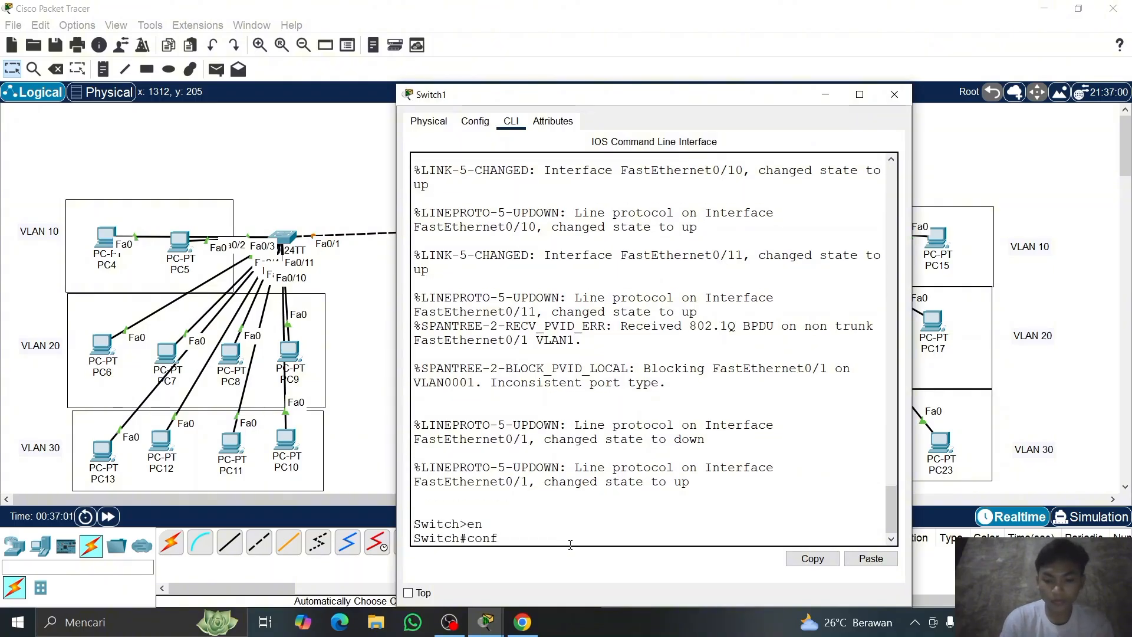
pyautogui.write(' t')
pyautogui.press('Return')
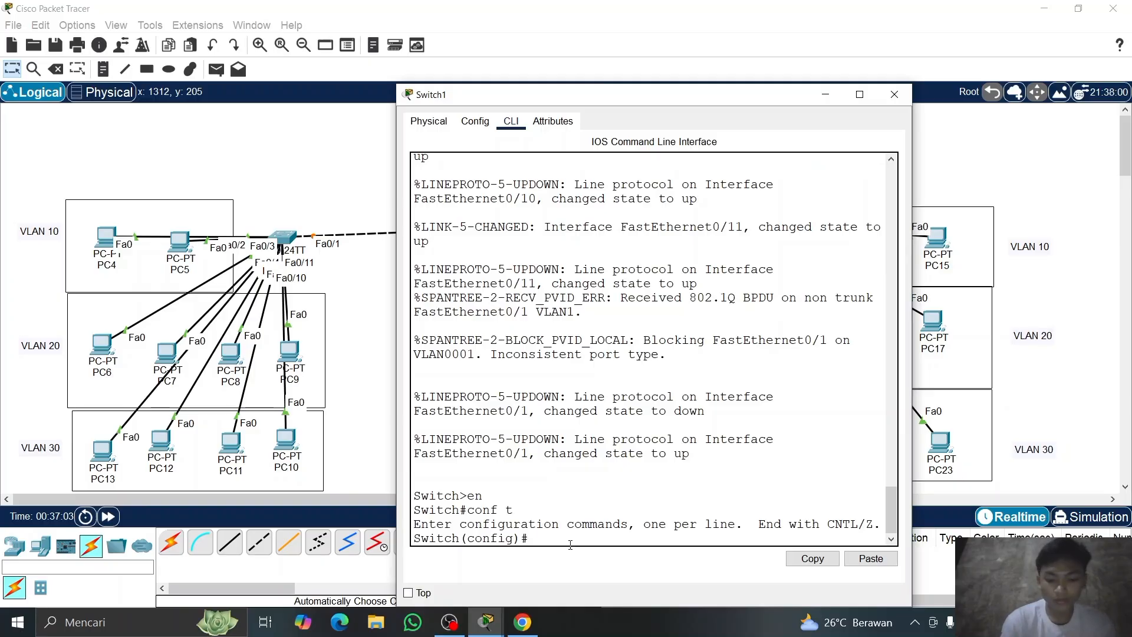
# - Try to enter Switch1's interface configuration with the commands "inf fa 0/1" and "inf fa0/1"
pyautogui.write('inf fa 0/1')
pyautogui.press('Return')
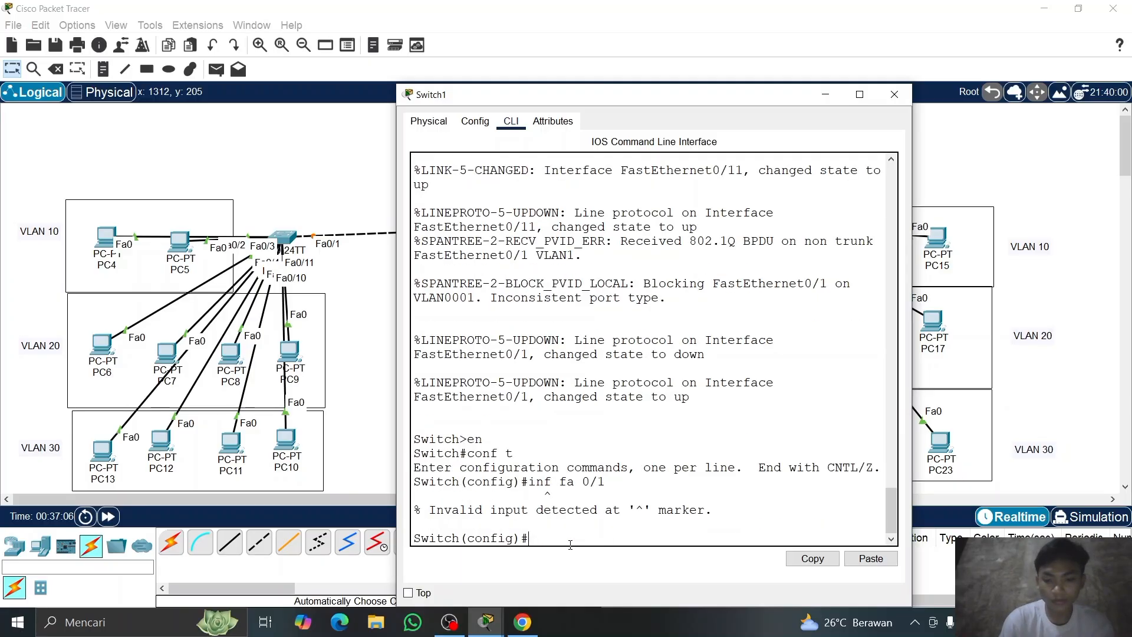
pyautogui.press('Up')
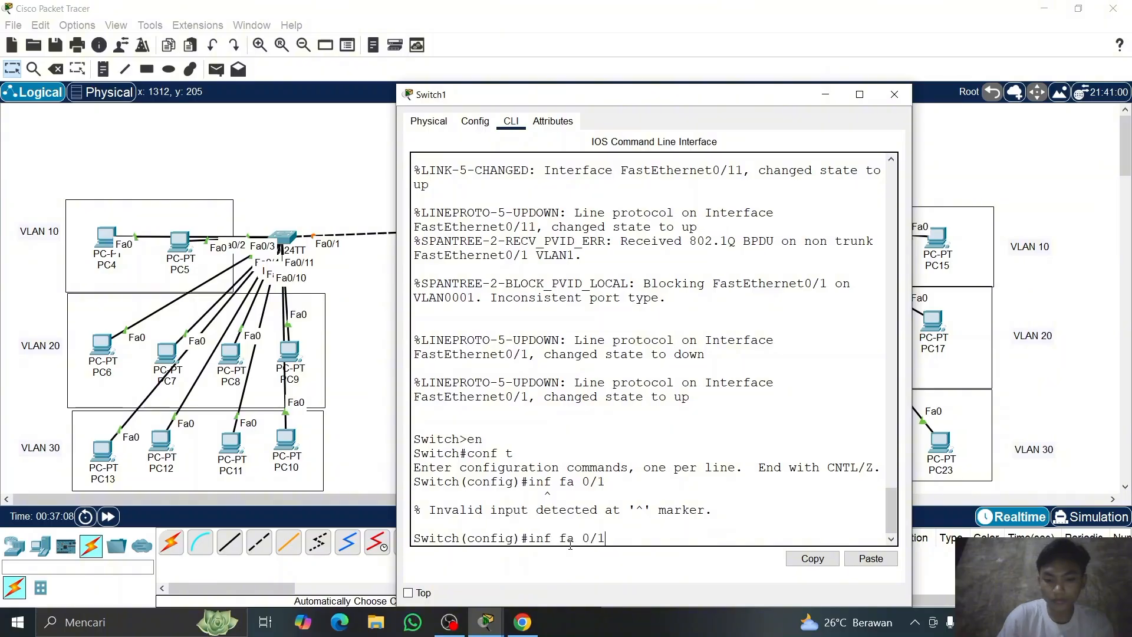
pyautogui.press('Left')
pyautogui.press('Left')
pyautogui.press('Left')
pyautogui.press('BackSpace')
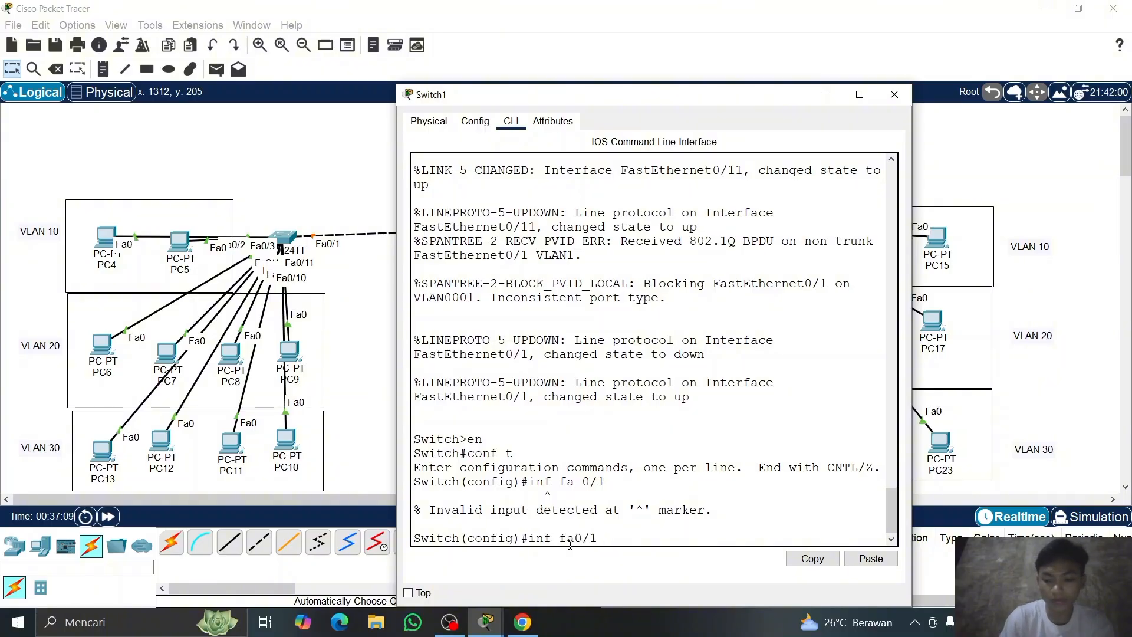
pyautogui.press('Return')
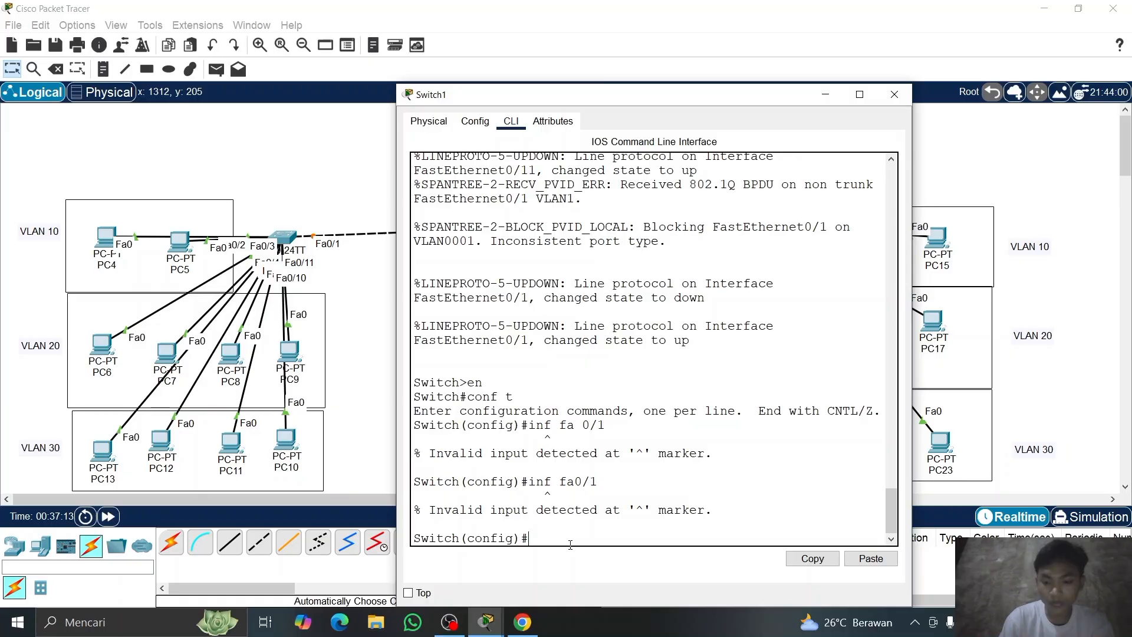
# - Correct the previous command to "int fa0/1" and enter interface configuration for that port on Switch1
pyautogui.press('Up')
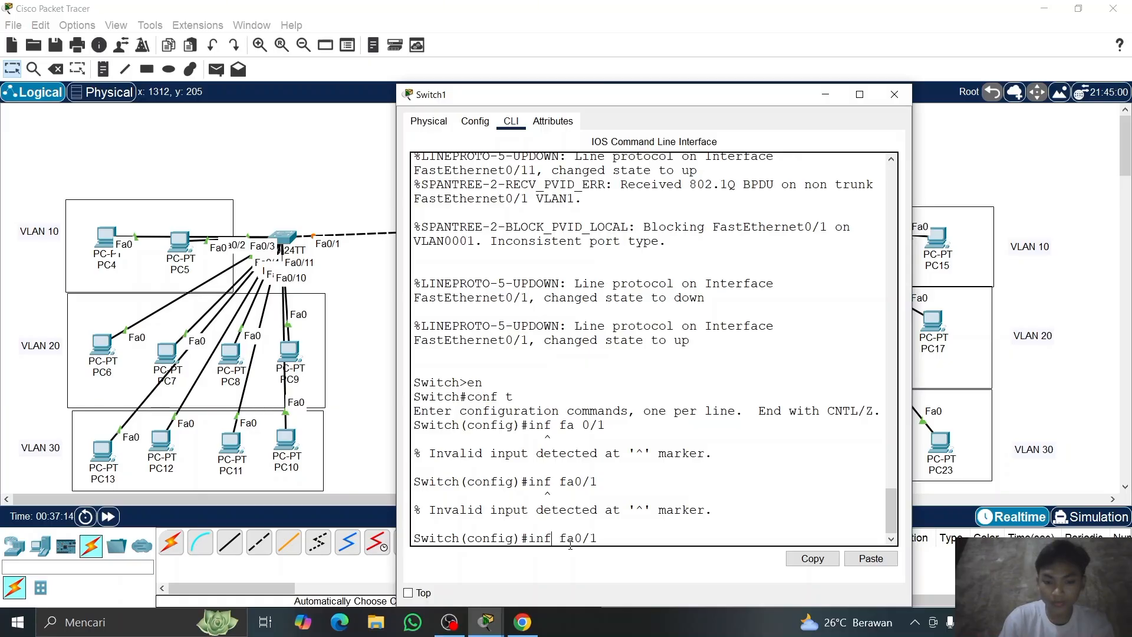
pyautogui.press('Left')
pyautogui.press('Left')
pyautogui.press('Left')
pyautogui.press('Left')
pyautogui.press('Left')
pyautogui.press('Left')
pyautogui.press('BackSpace')
pyautogui.write('t')
pyautogui.press('Return')
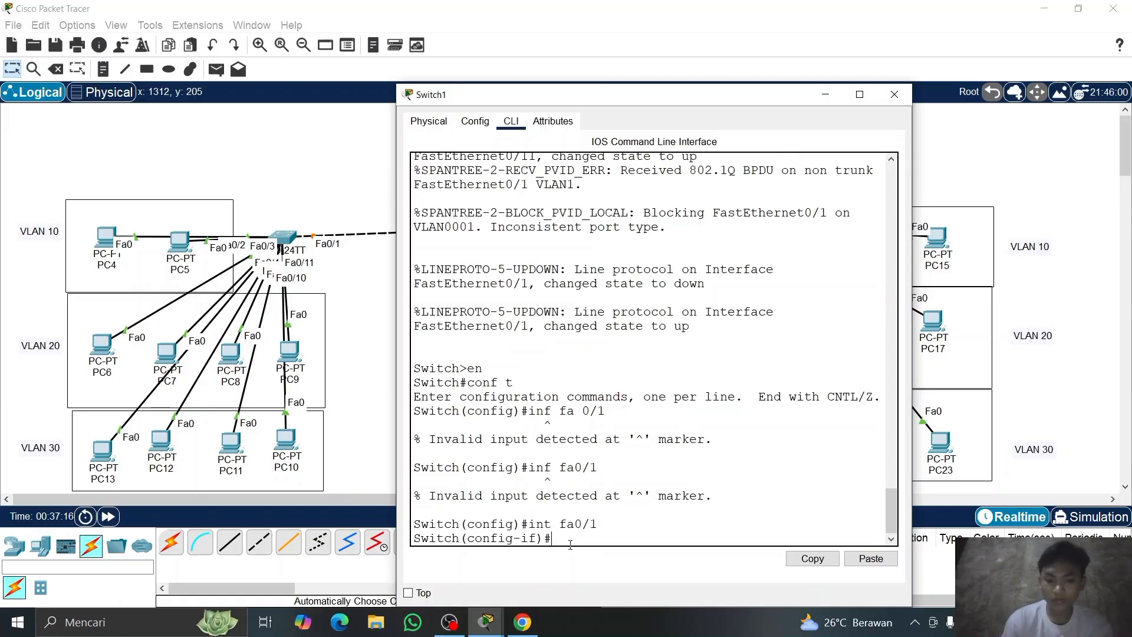
# - Set interface fa0/1 on Switch1 to switchport mode trunk and close the Switch1 window
pyautogui.write('swi')
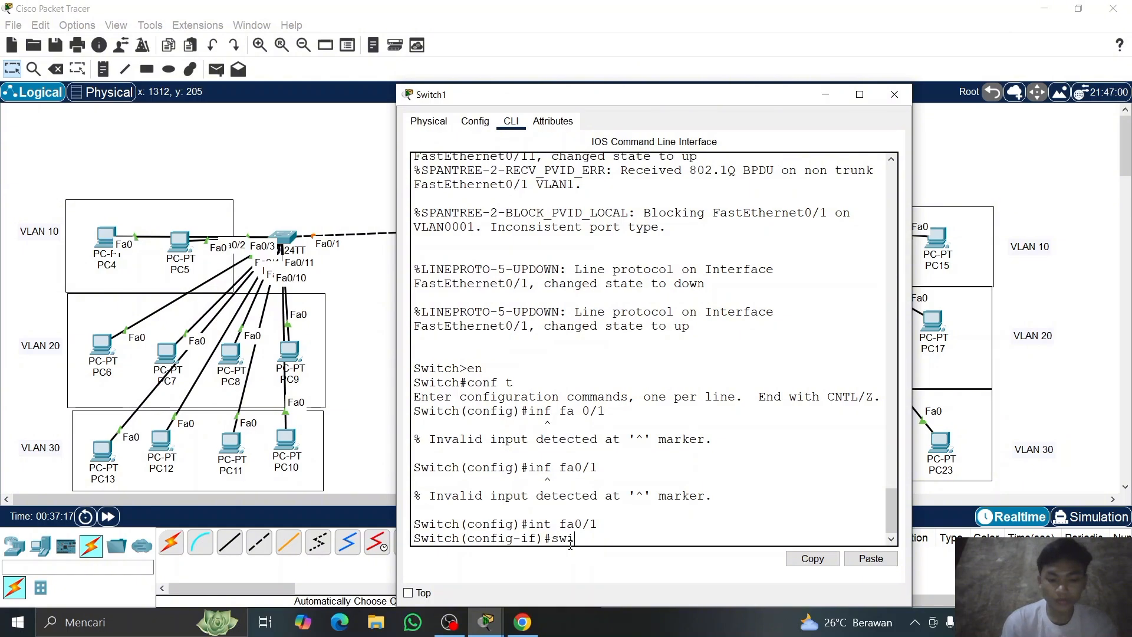
pyautogui.press('Tab')
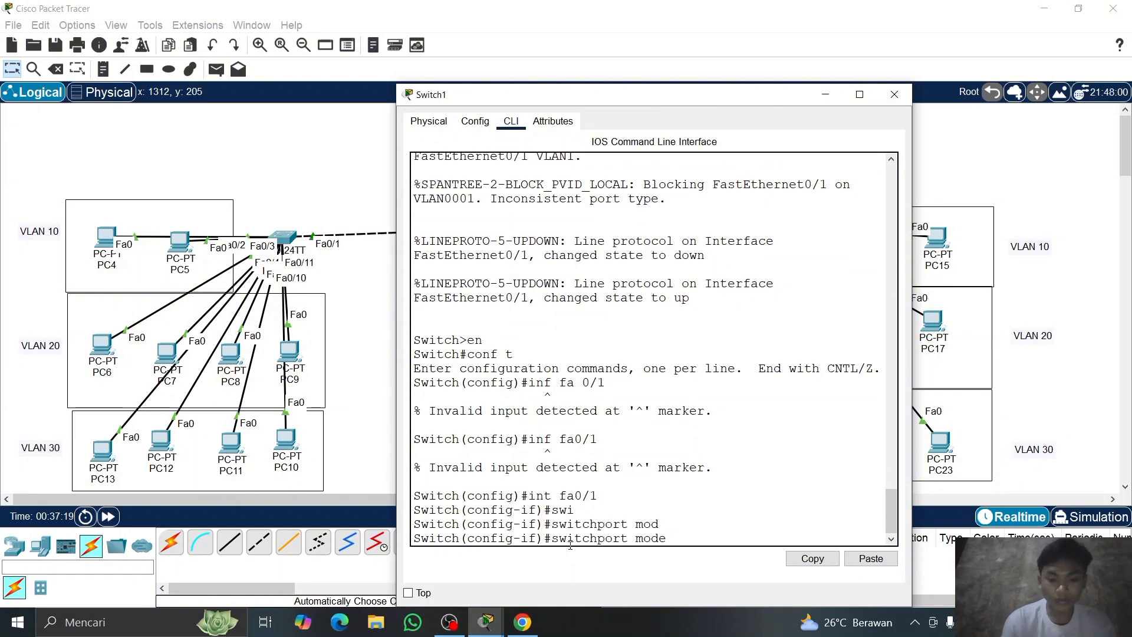
pyautogui.write('t')
pyautogui.press('Tab')
pyautogui.press('Return')
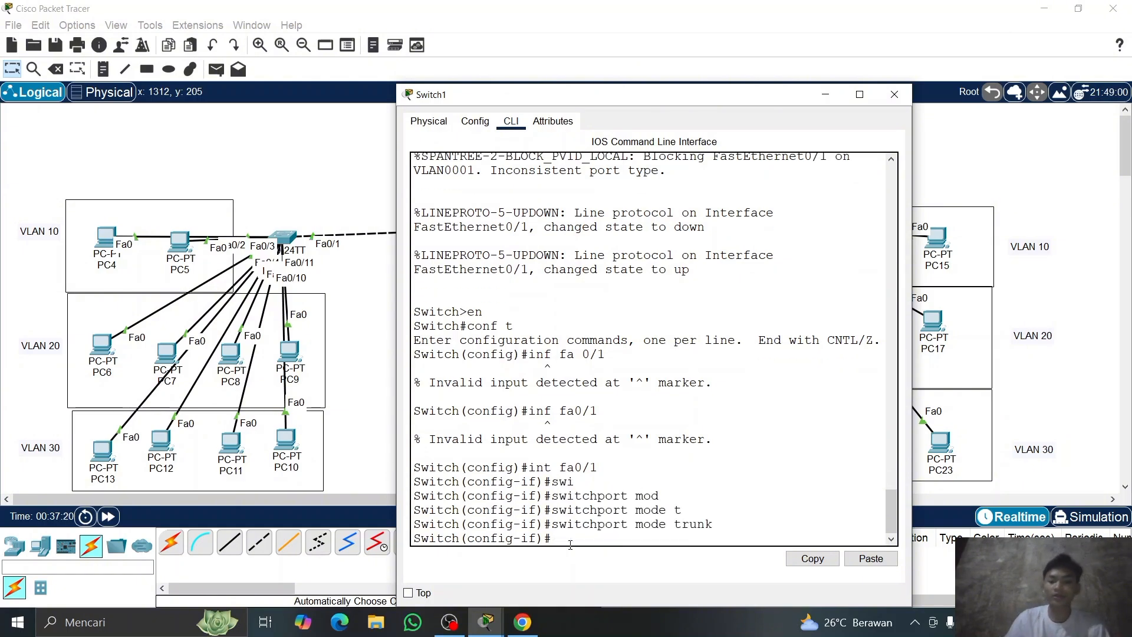
pyautogui.click(895, 95)
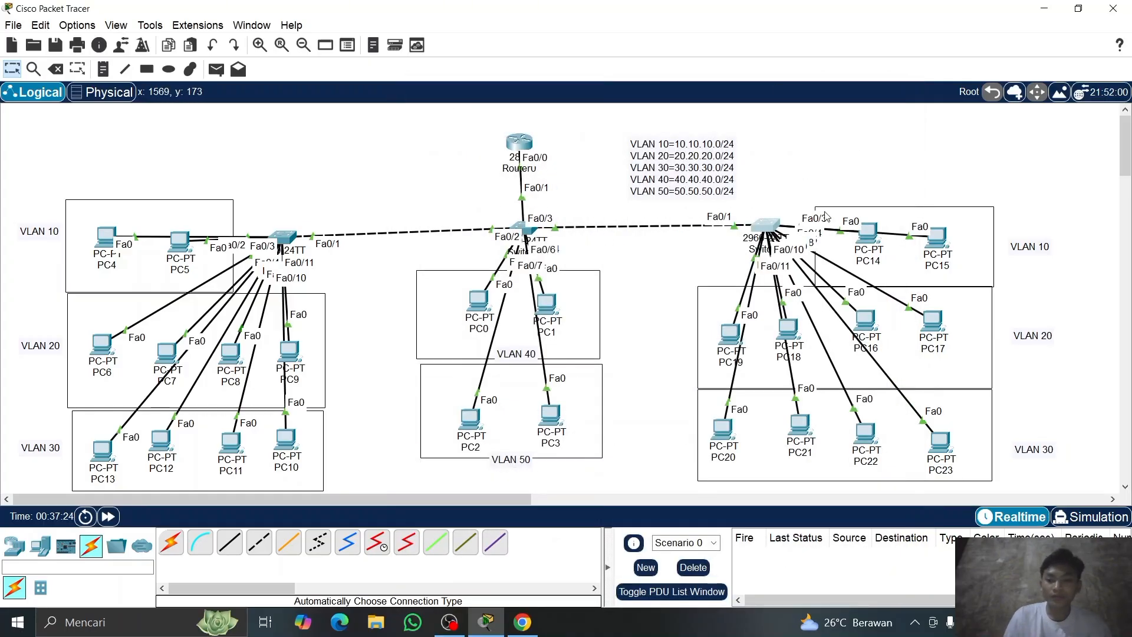
# - Reopen Switch1's command line, exit the fa0/1 interface and enter configuration for the interface range fa0/2-3
pyautogui.moveTo(938, 230); pyautogui.dragTo(861, 227)
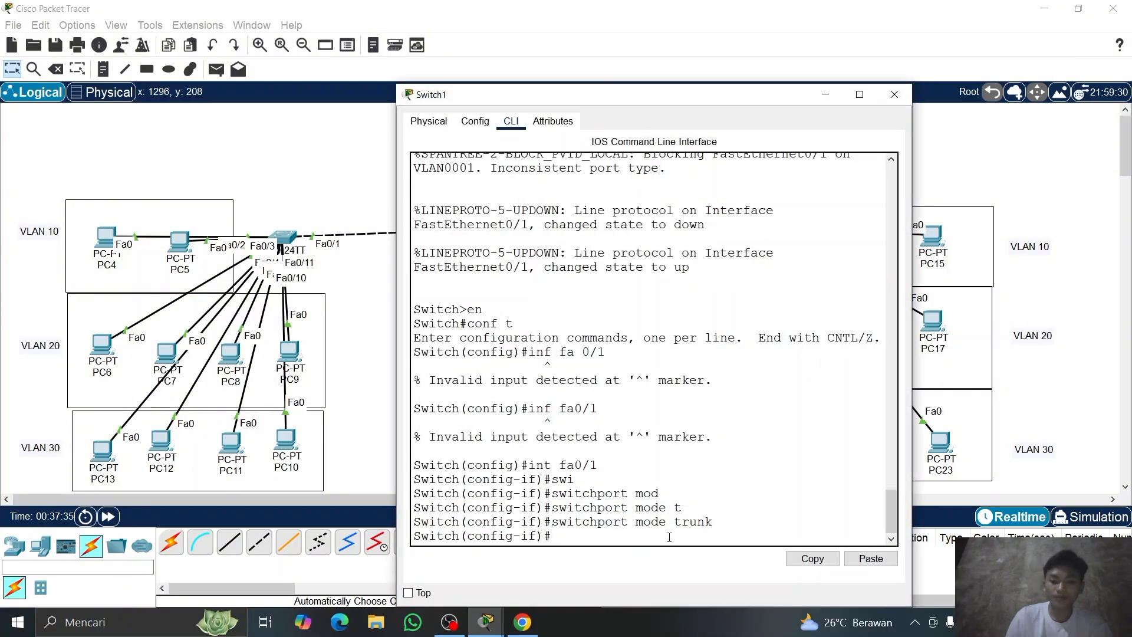
pyautogui.press('Return')
pyautogui.write('exit')
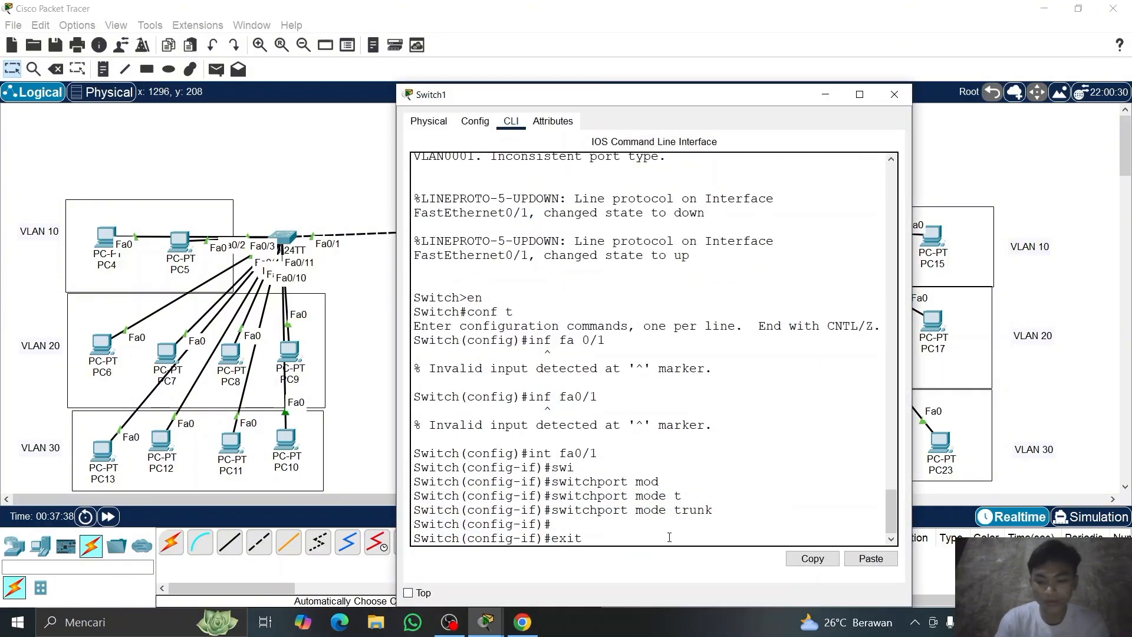
pyautogui.press('Return')
pyautogui.write('onfig)#o')
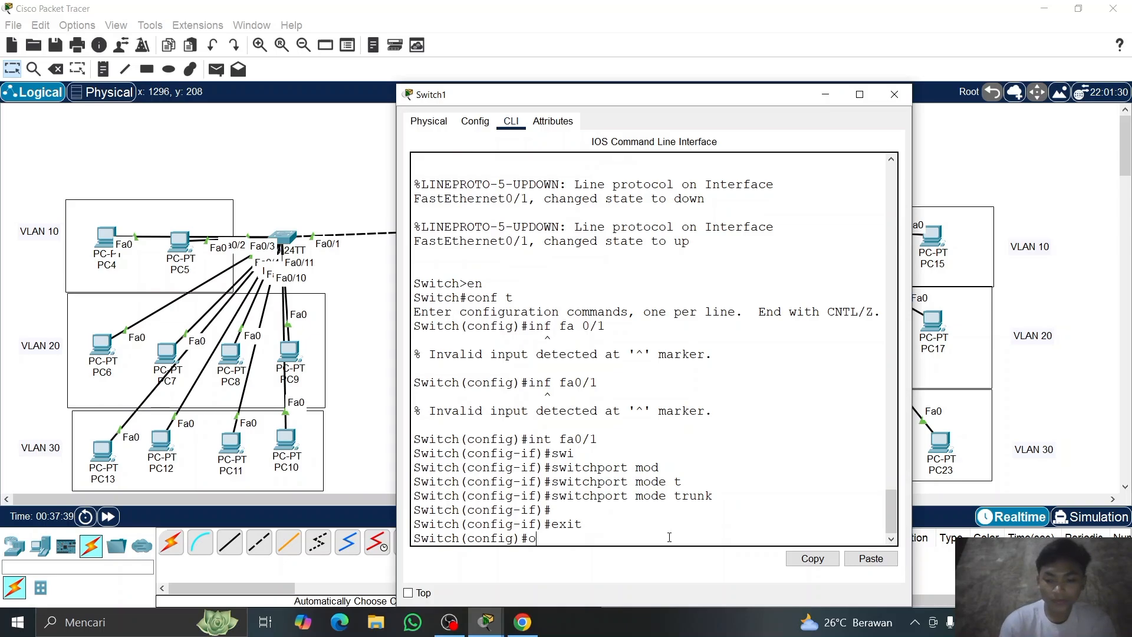
pyautogui.press('BackSpace')
pyautogui.write('in')
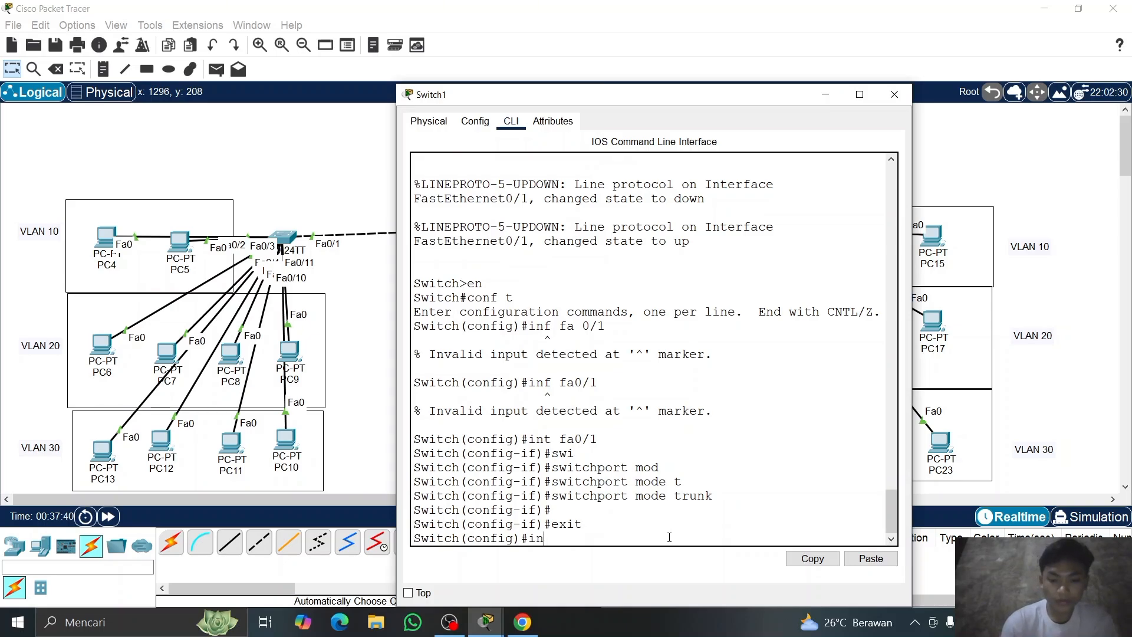
pyautogui.write('t ranf')
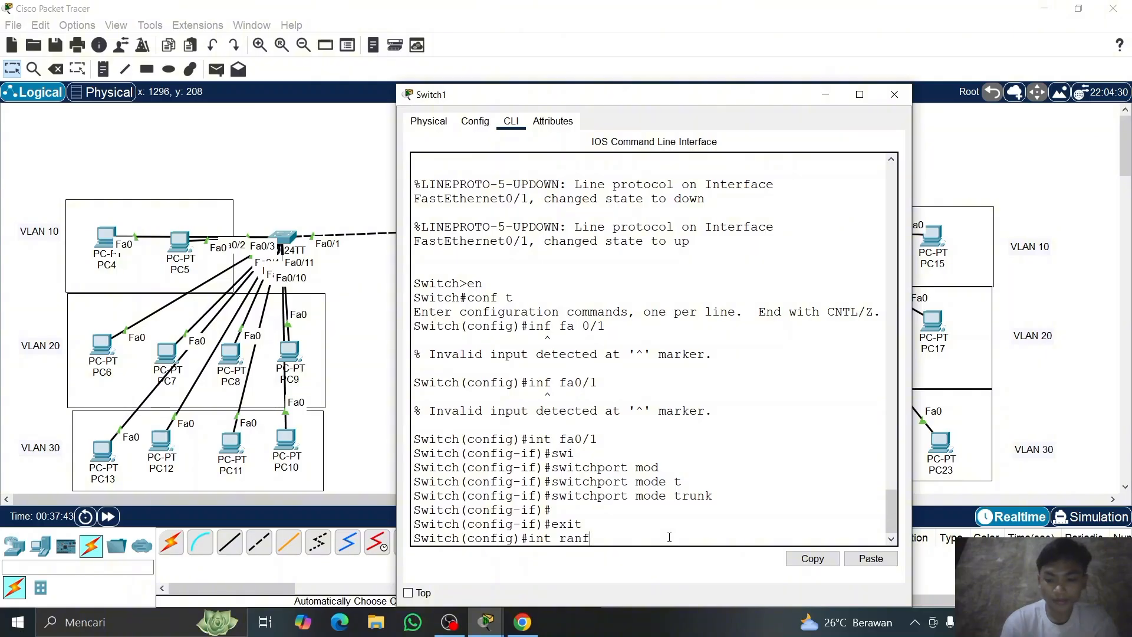
pyautogui.press('BackSpace')
pyautogui.write('ge fa')
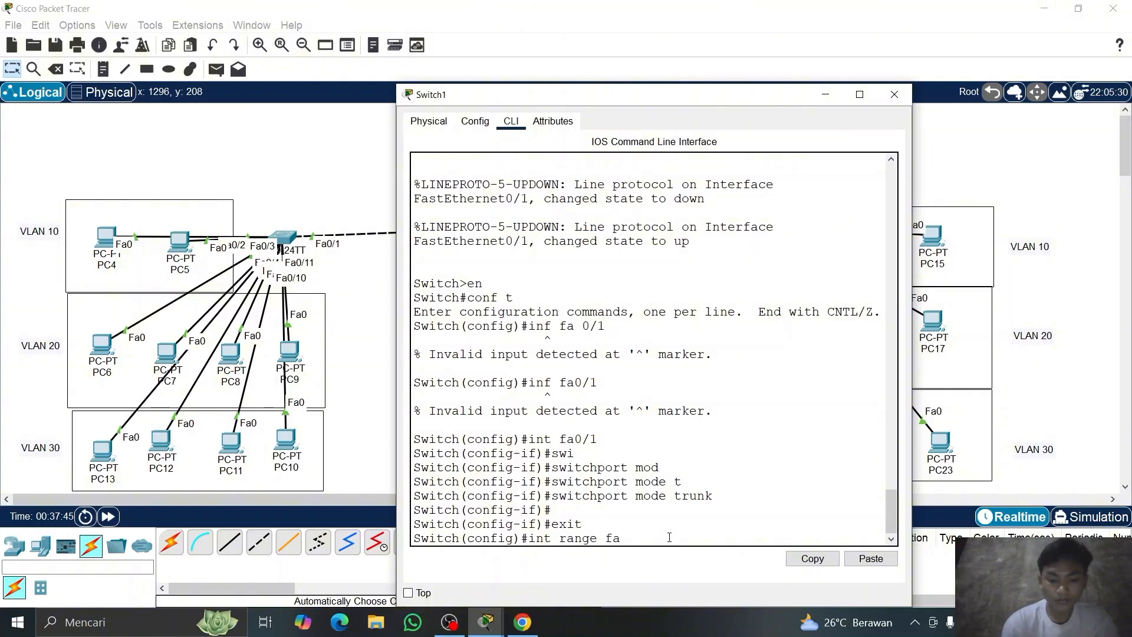
pyautogui.write('0')
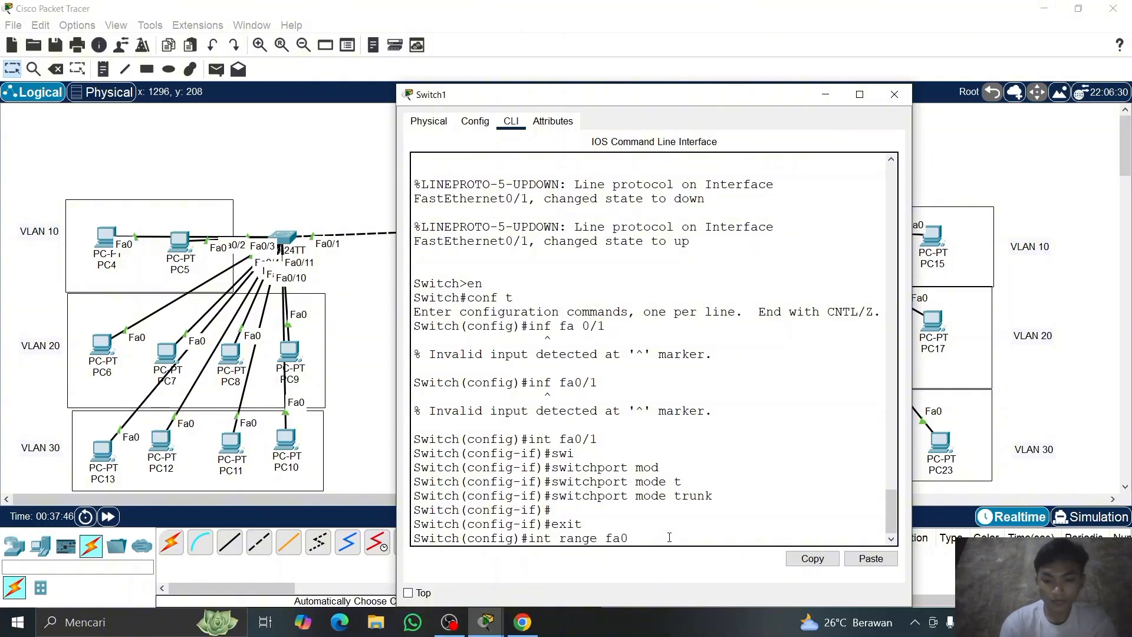
pyautogui.write('/2-3')
pyautogui.press('Return')
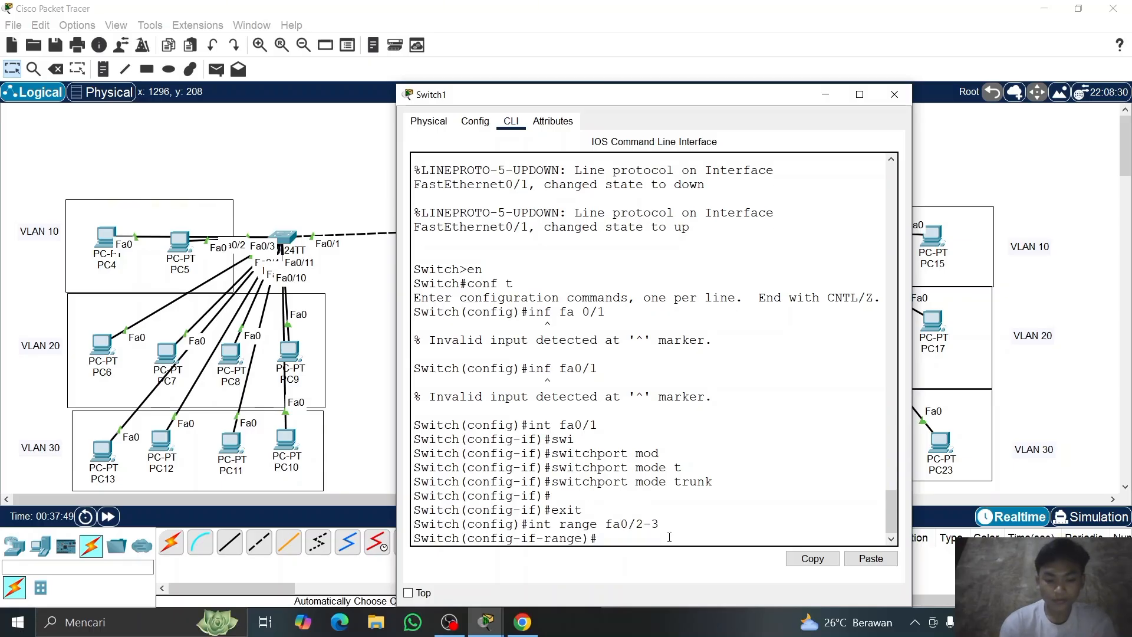
# - Set the interface range fa0/2-3 on Switch1 to switchport mode access
pyautogui.write('swirc')
pyautogui.press('BackSpace')
pyautogui.press('BackSpace')
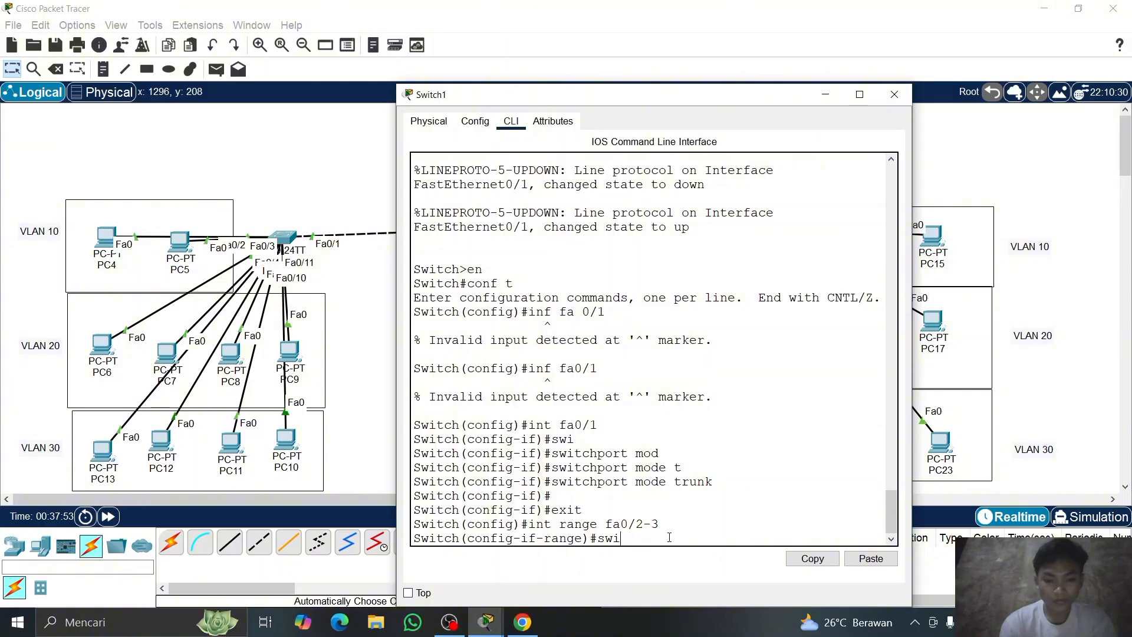
pyautogui.press('Tab')
pyautogui.write('m')
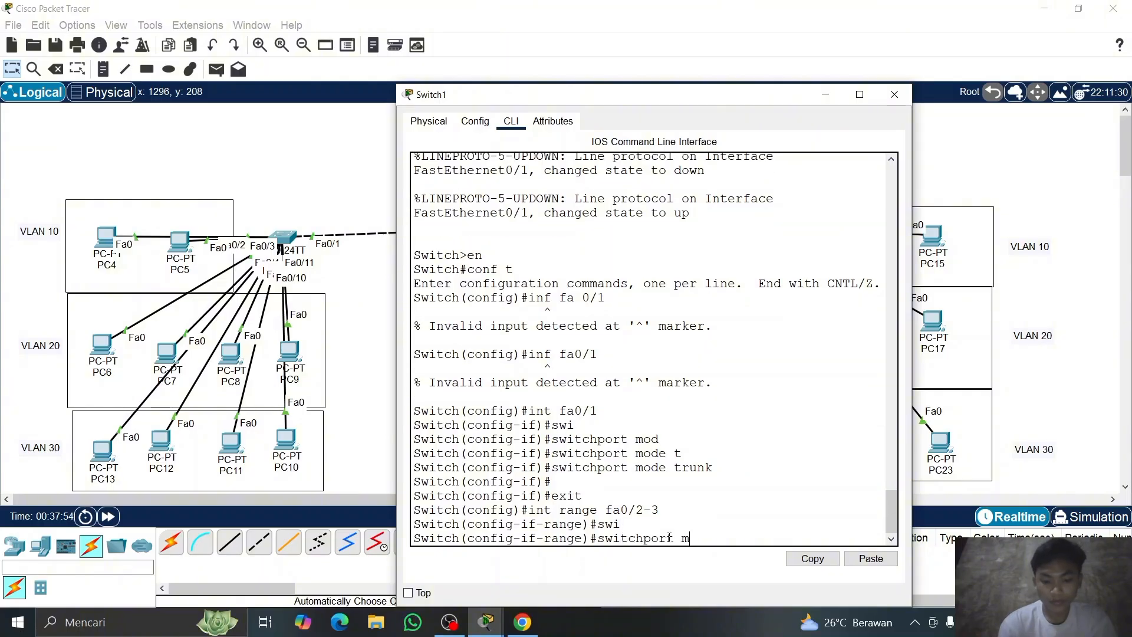
pyautogui.write('ode acc')
pyautogui.press('Tab')
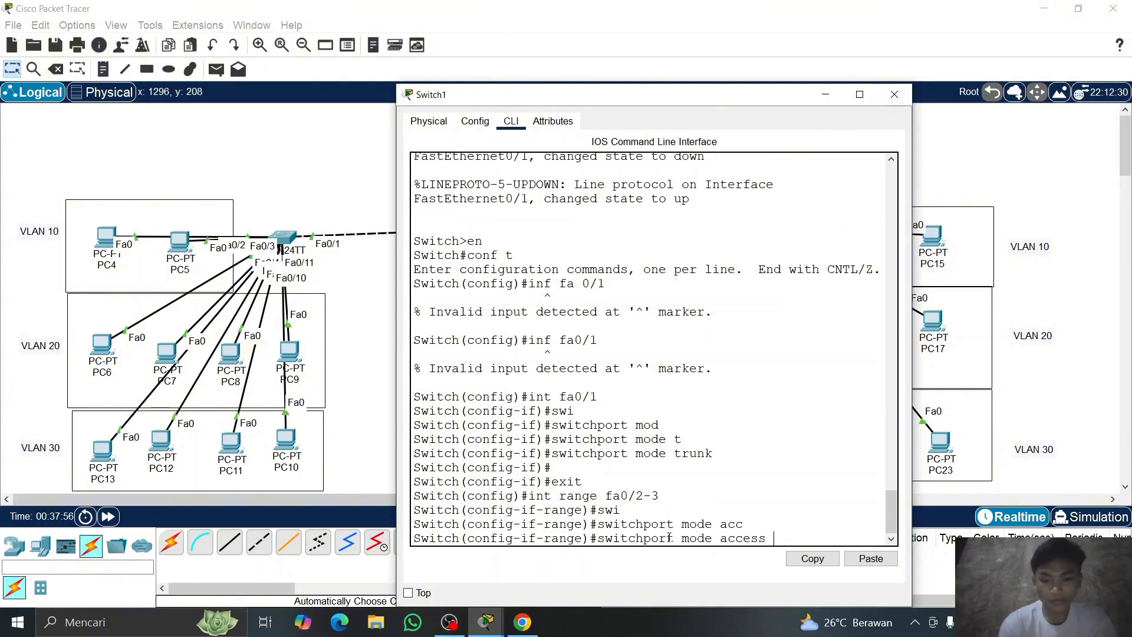
pyautogui.press('Return')
pyautogui.write('sw')
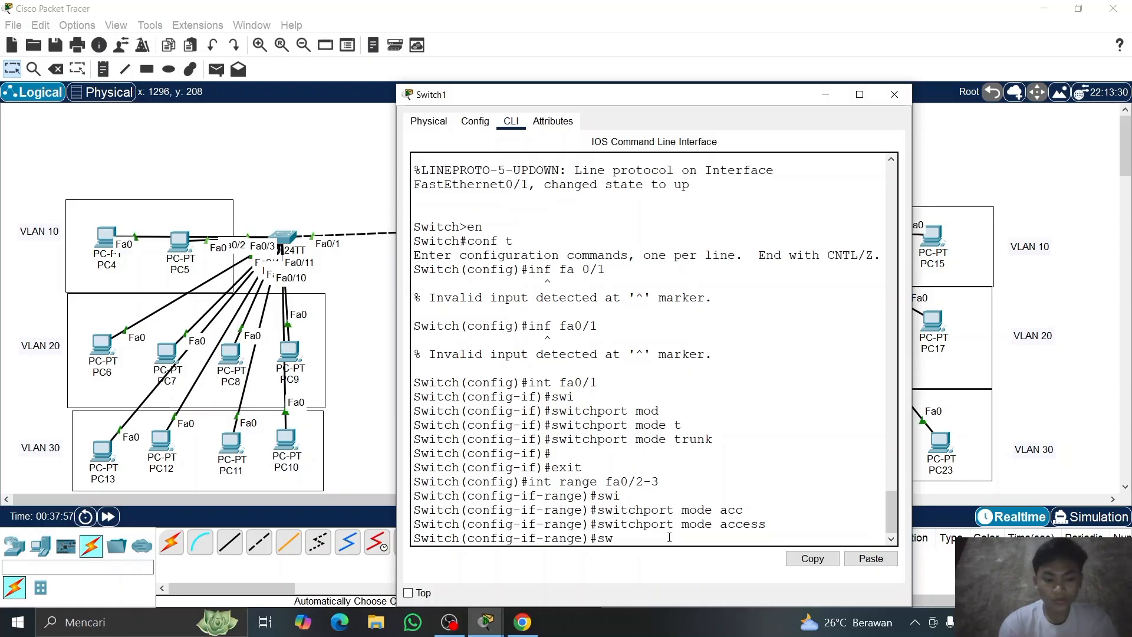
pyautogui.press('Tab')
pyautogui.write('ac')
pyautogui.press('Tab')
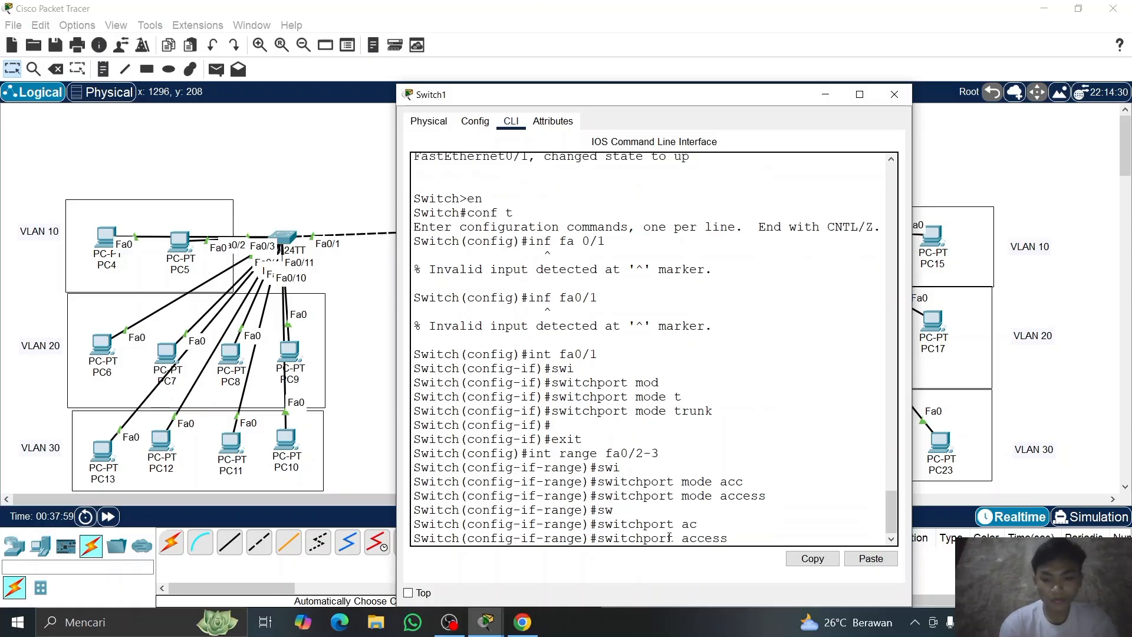
pyautogui.write('vl')
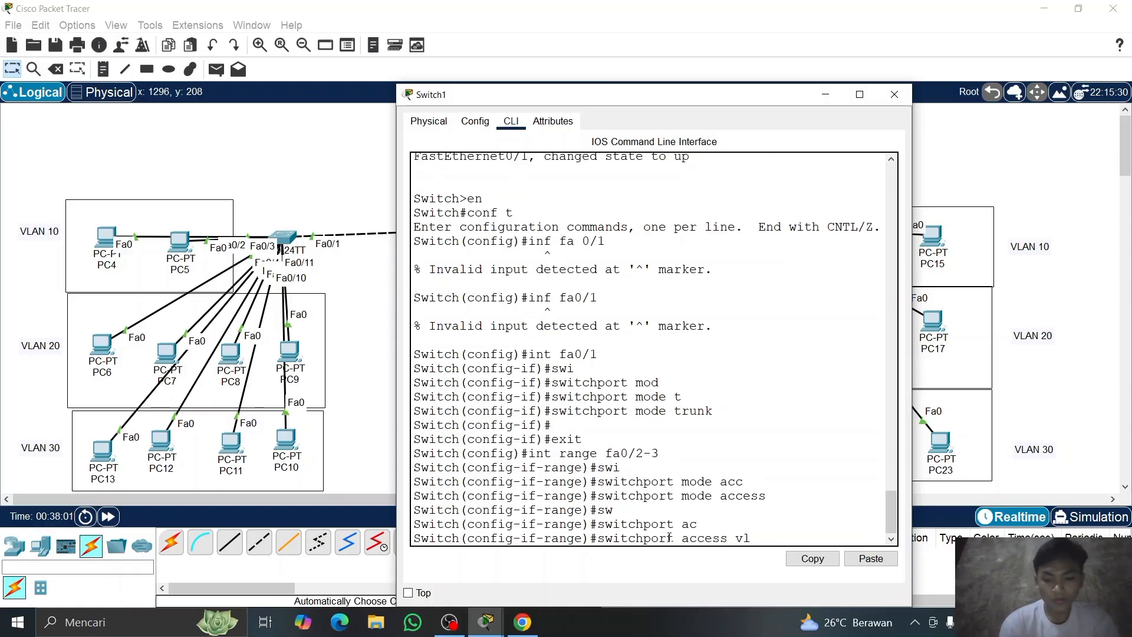
pyautogui.write('an')
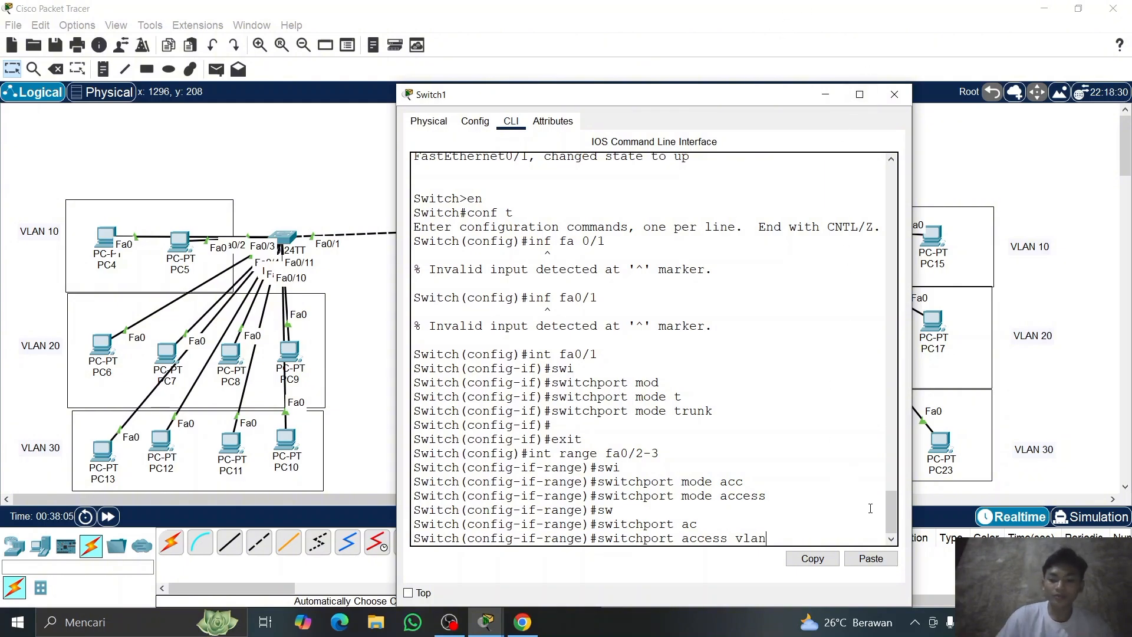
pyautogui.press('BackSpace')
pyautogui.press('BackSpace')
pyautogui.press('BackSpace')
pyautogui.press('BackSpace')
pyautogui.press('BackSpace')
pyautogui.press('BackSpace')
pyautogui.press('BackSpace')
pyautogui.press('BackSpace')
pyautogui.press('BackSpace')
pyautogui.press('BackSpace')
pyautogui.press('BackSpace')
pyautogui.press('BackSpace')
pyautogui.press('BackSpace')
pyautogui.press('BackSpace')
pyautogui.press('BackSpace')
pyautogui.press('BackSpace')
pyautogui.press('BackSpace')
pyautogui.press('BackSpace')
pyautogui.press('BackSpace')
pyautogui.press('BackSpace')
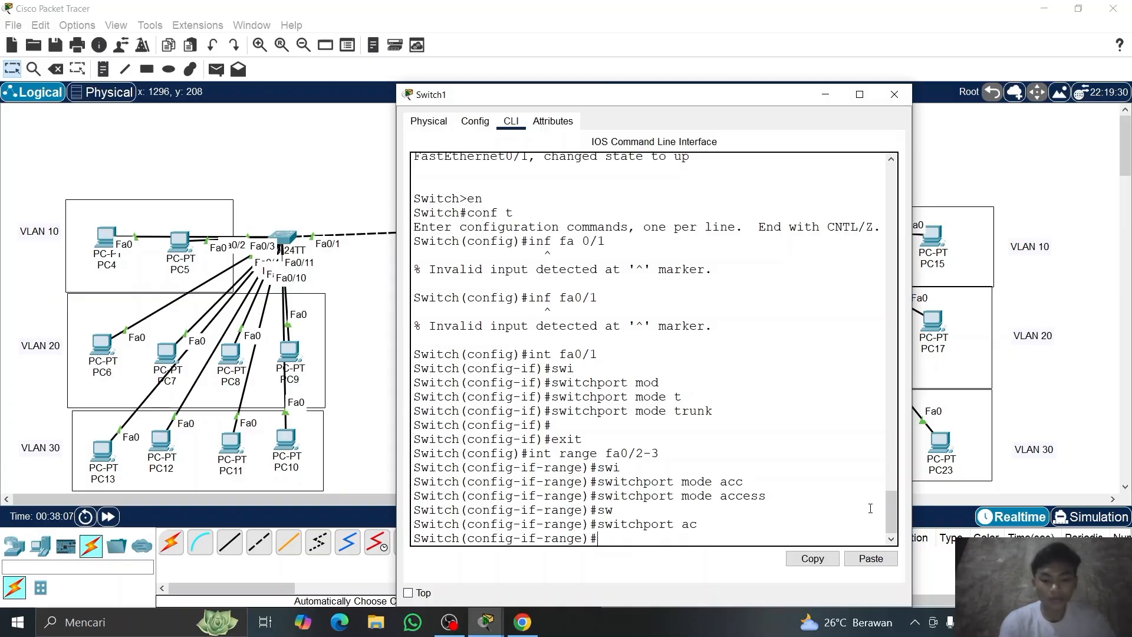
# - Exit the interface range configuration and create VLANs 10 and 20 on Switch1
pyautogui.write('exit')
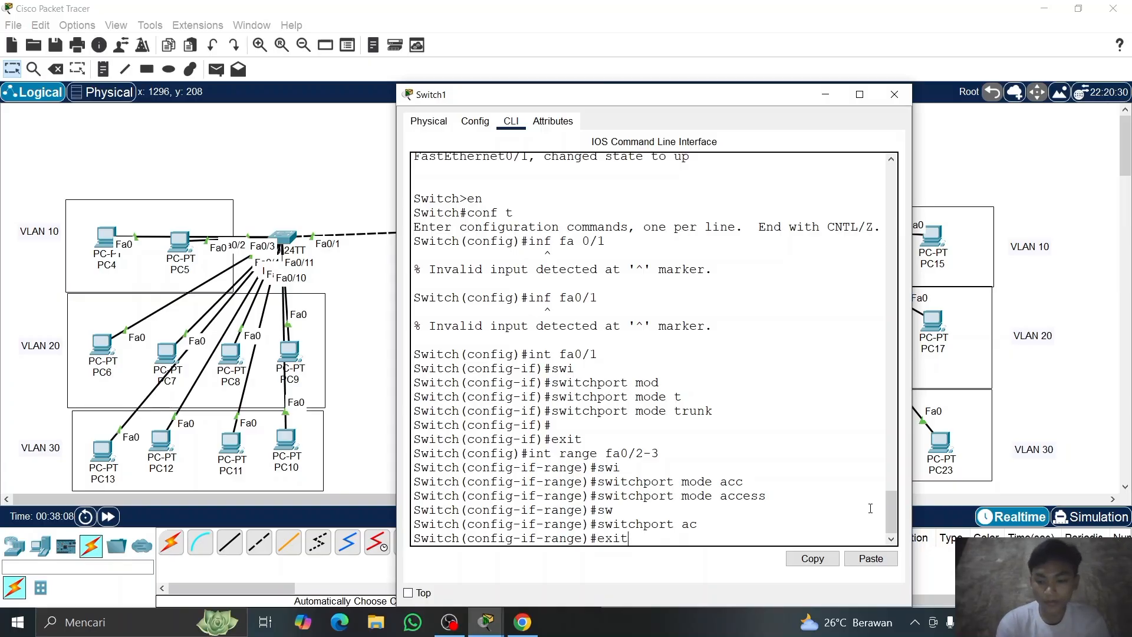
pyautogui.press('Return')
pyautogui.write('vl')
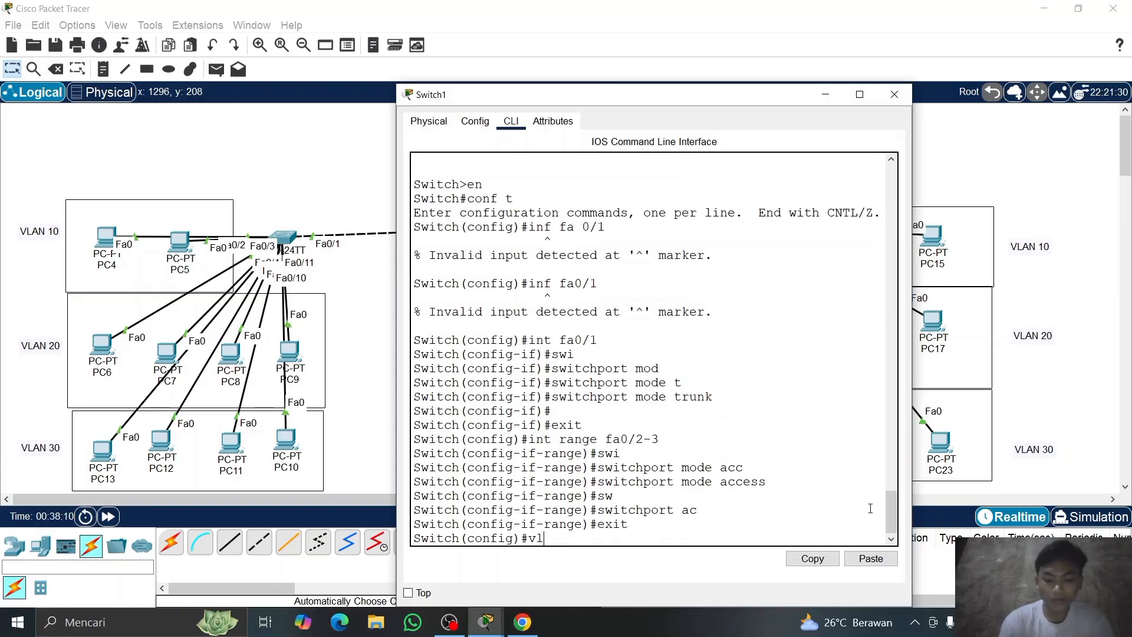
pyautogui.write('an 10')
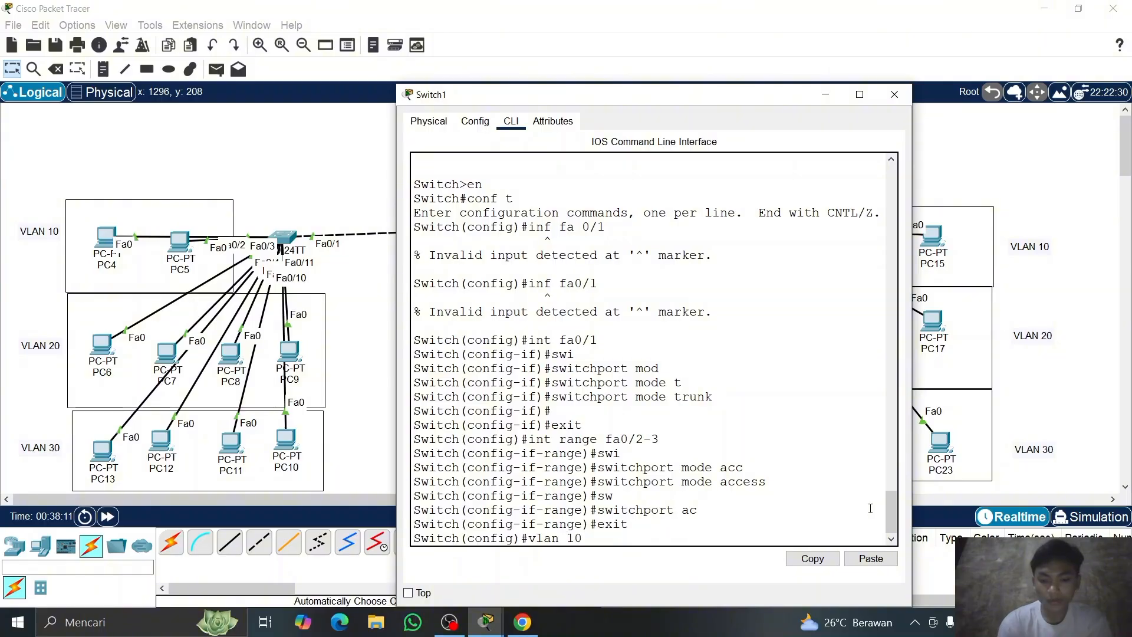
pyautogui.press('Return')
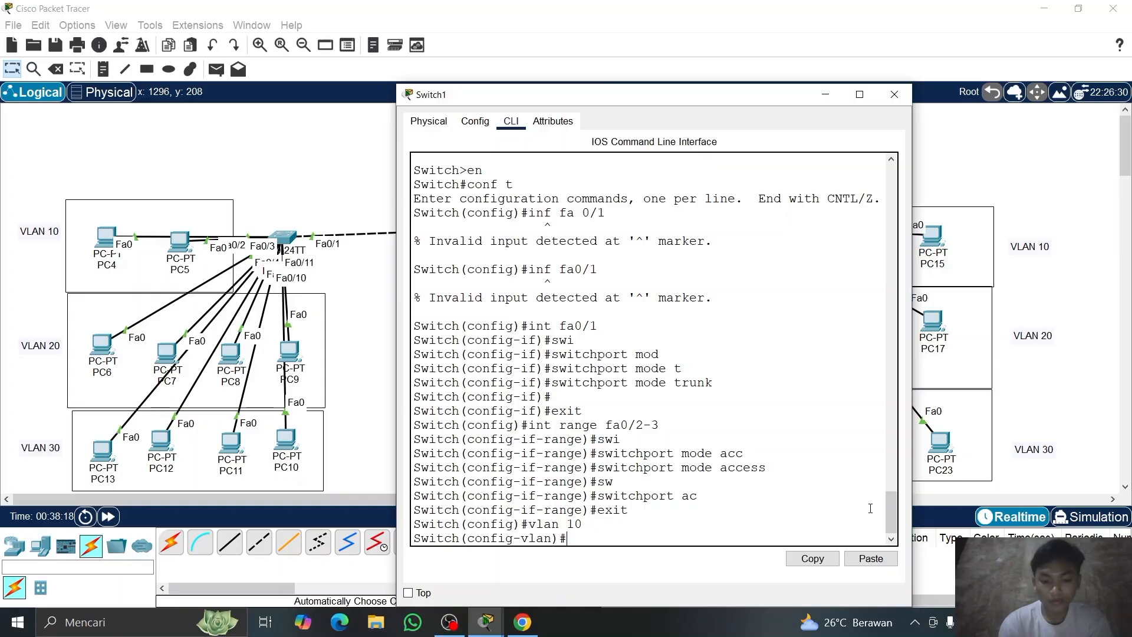
pyautogui.write('vlan 20')
pyautogui.press('Return')
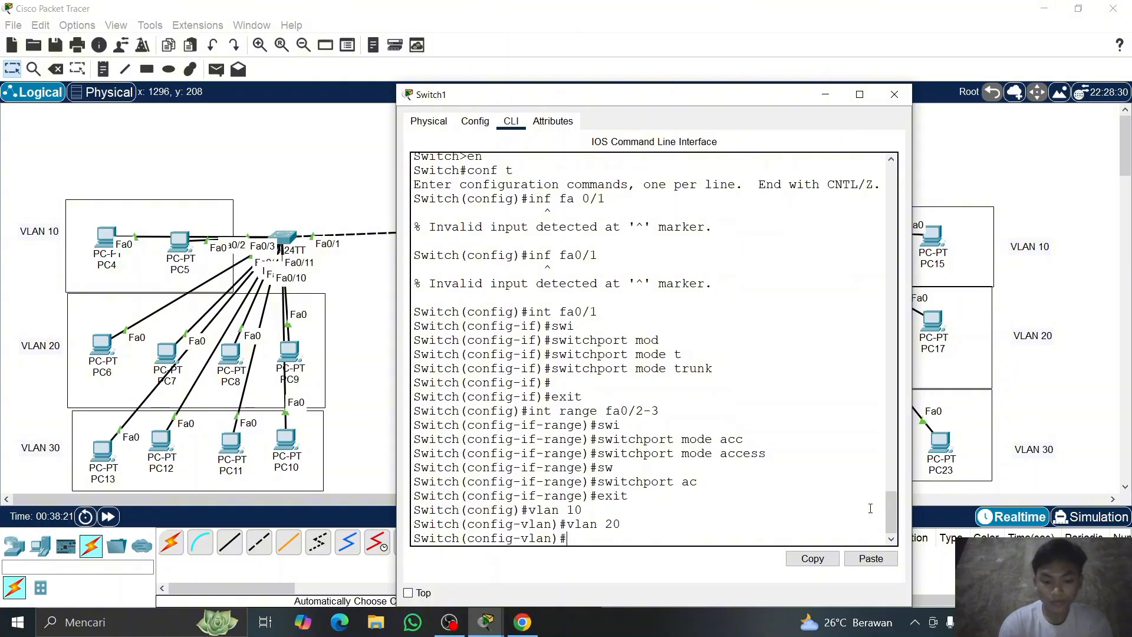
# - Create VLANs 30, 40 and 50 on Switch1
pyautogui.write('vlaln')
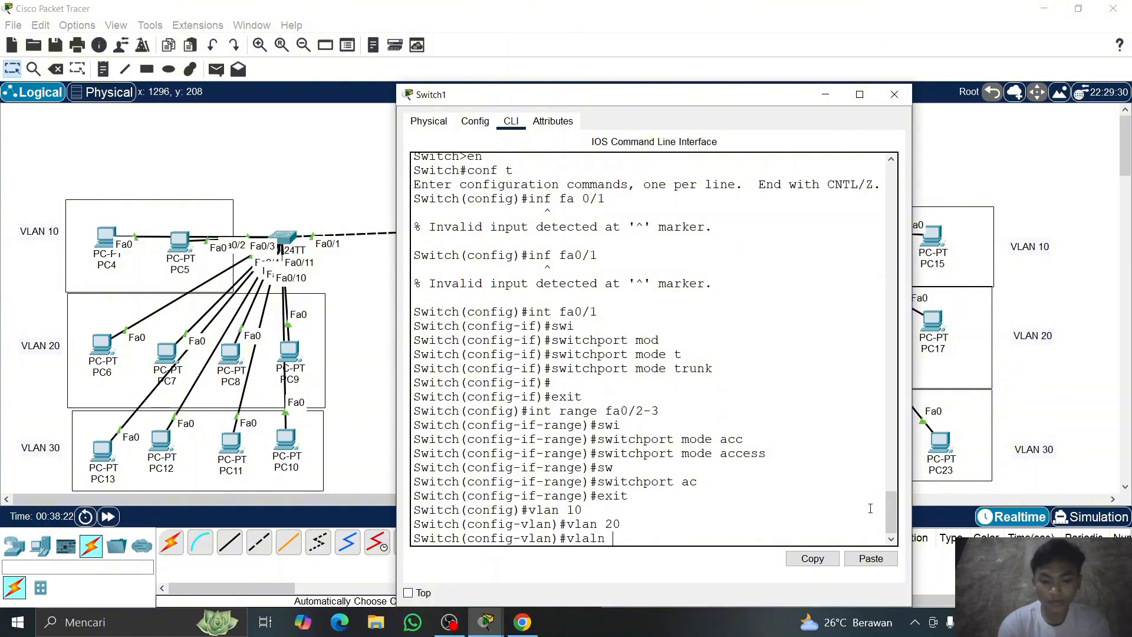
pyautogui.write(' 30')
pyautogui.press('Return')
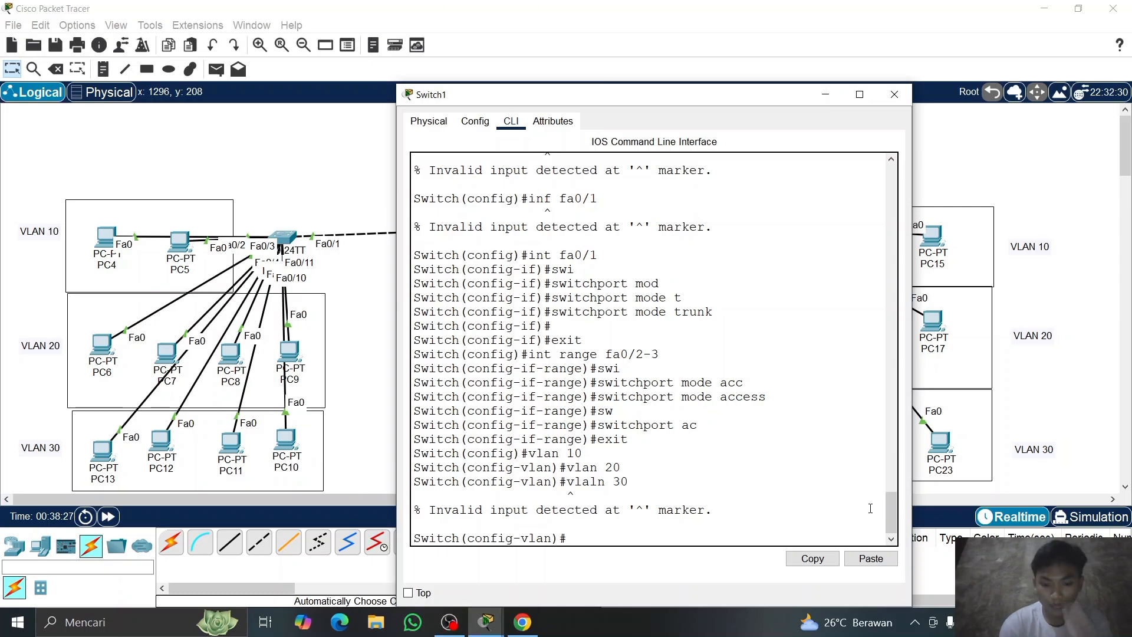
pyautogui.write('vlan 30')
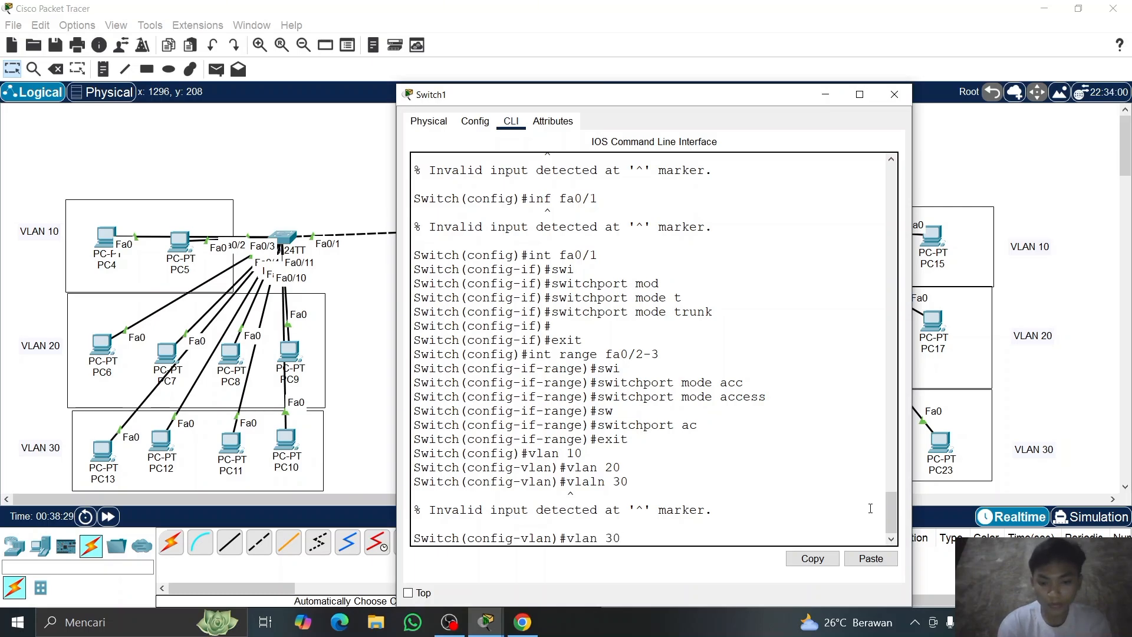
pyautogui.press('Return')
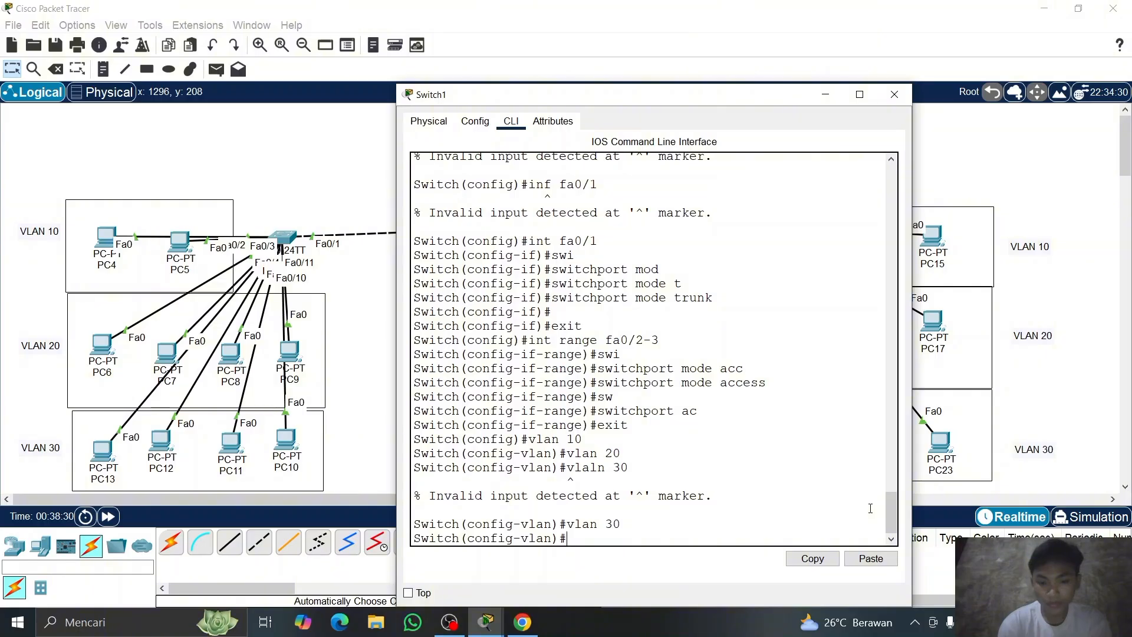
pyautogui.write('vlan')
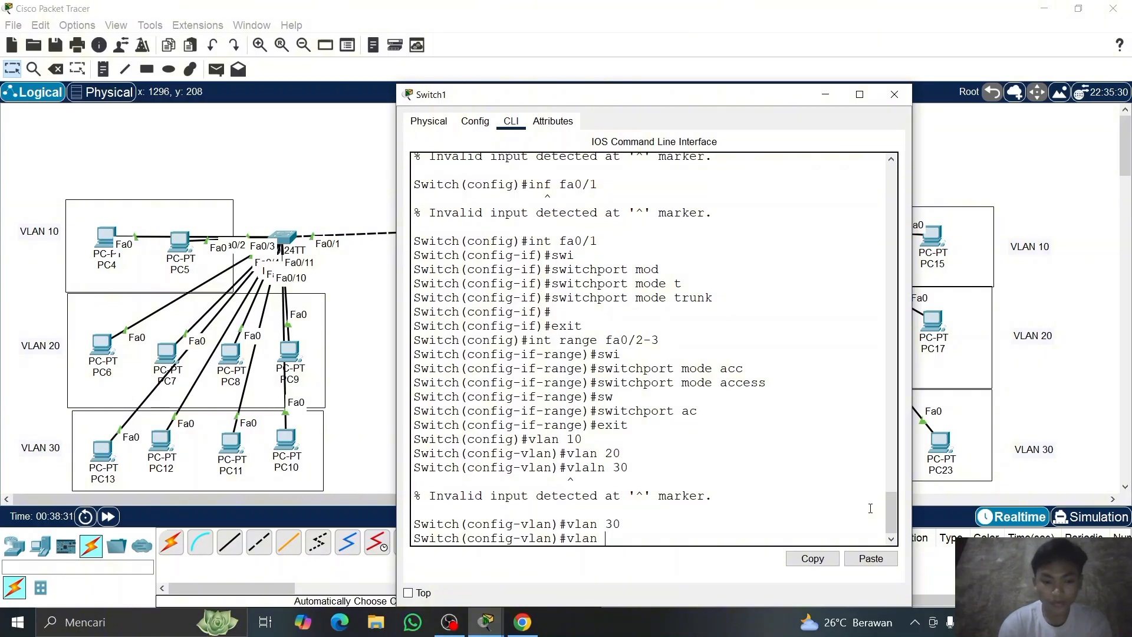
pyautogui.write(' 40')
pyautogui.press('Return')
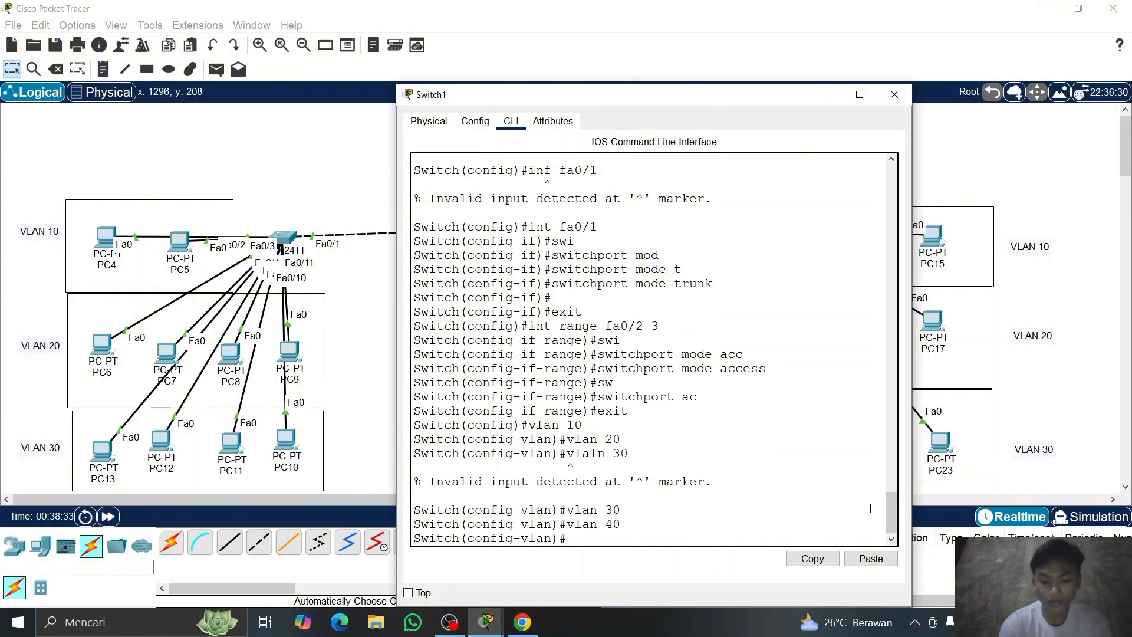
pyautogui.write('vlan ')
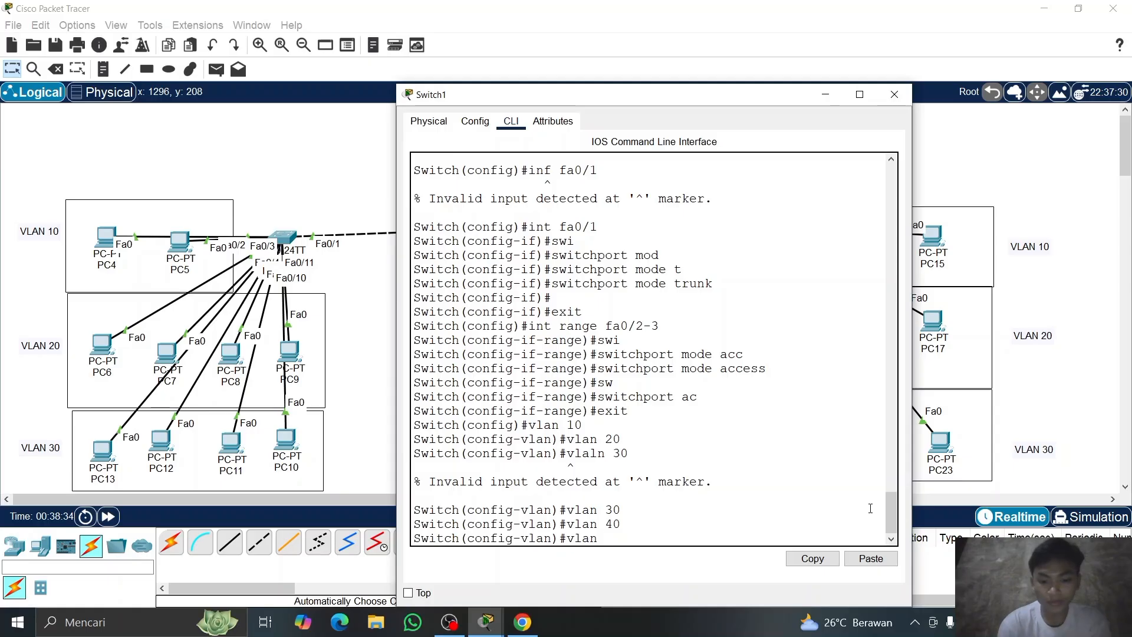
pyautogui.write('50')
pyautogui.press('Return')
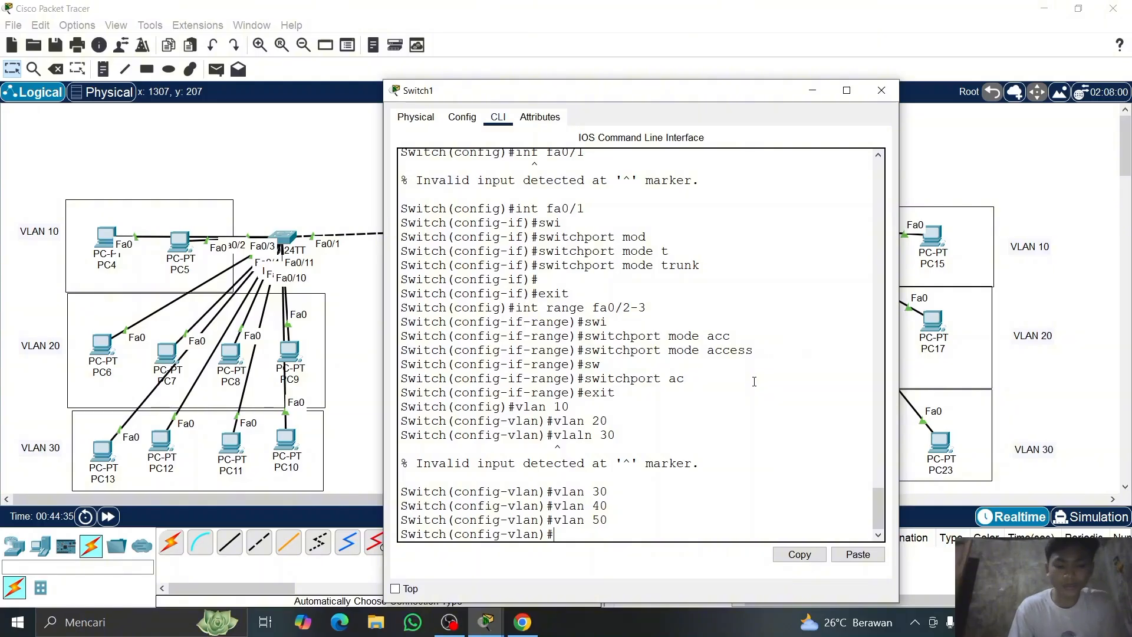
# - Show the brief VLAN list on Switch1, exit VLAN configuration and close the switch's window
pyautogui.write('do sh')
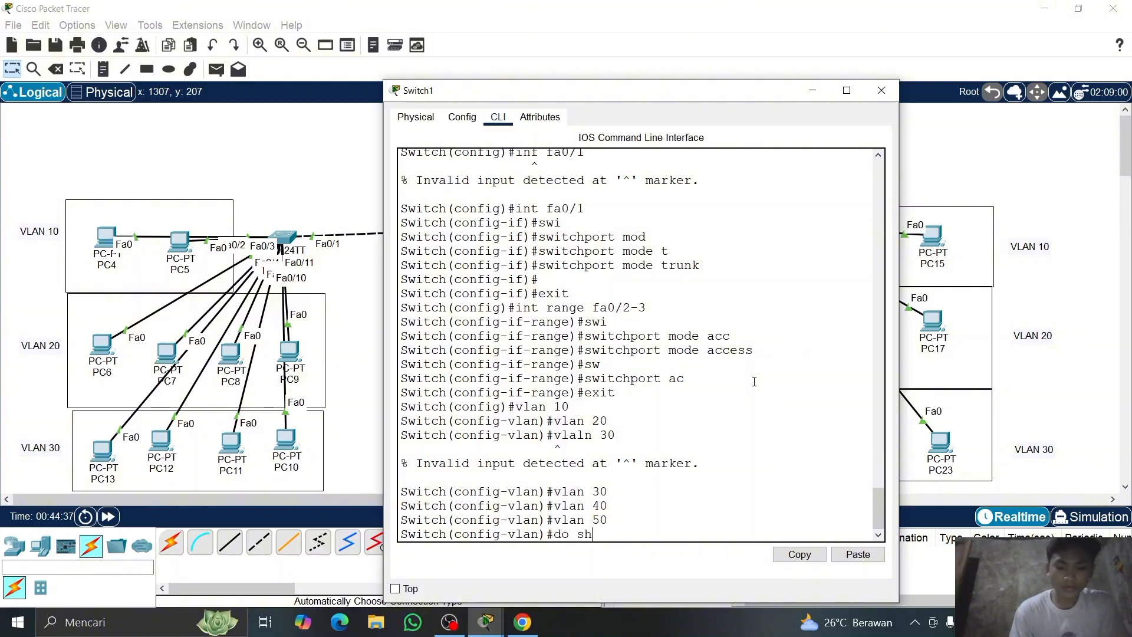
pyautogui.write('ow vlan ')
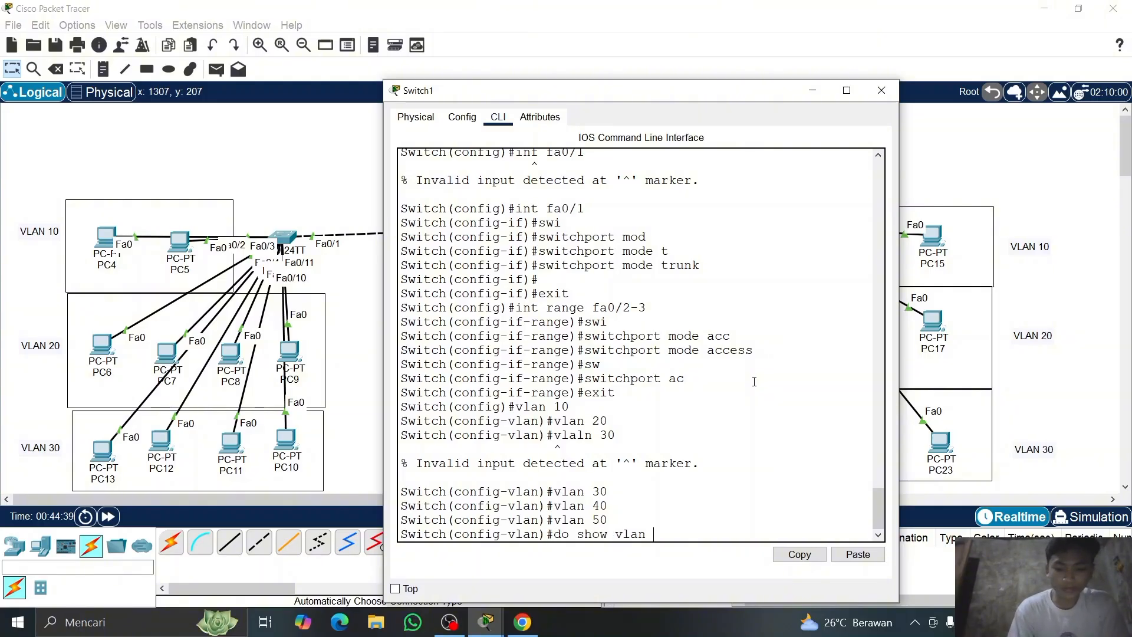
pyautogui.write('brief')
pyautogui.press('Return')
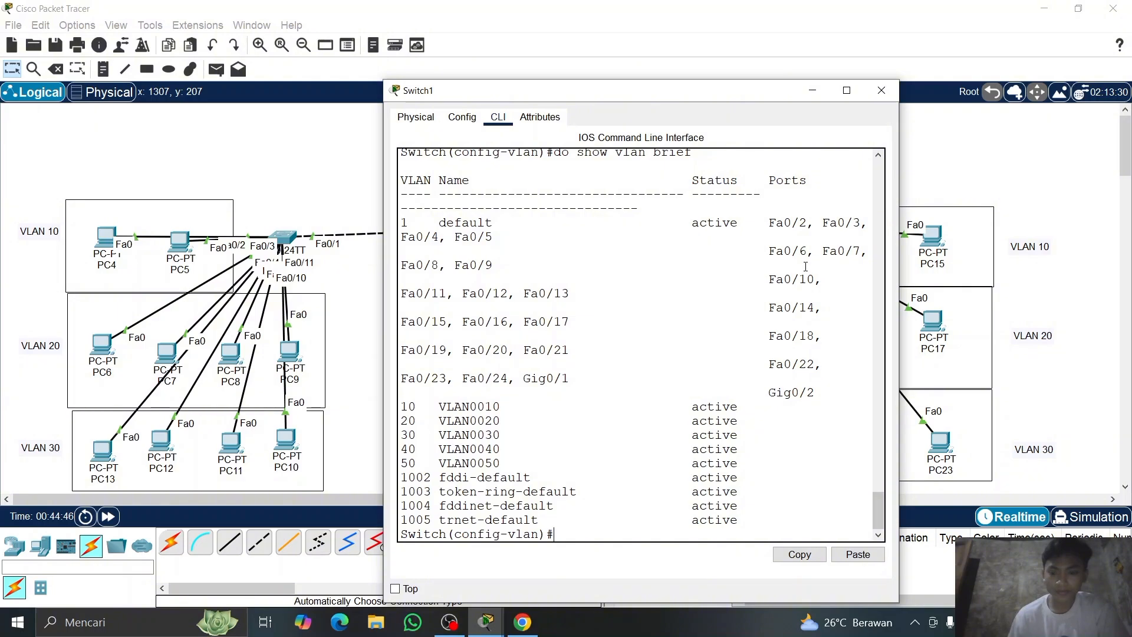
pyautogui.write('exit')
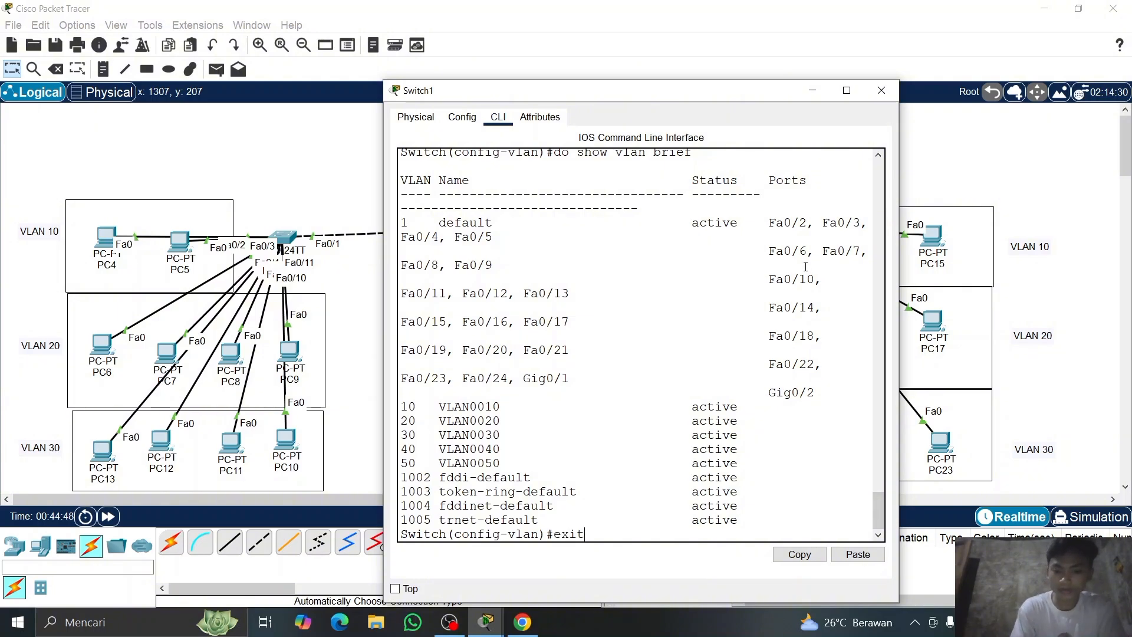
pyautogui.press('Return')
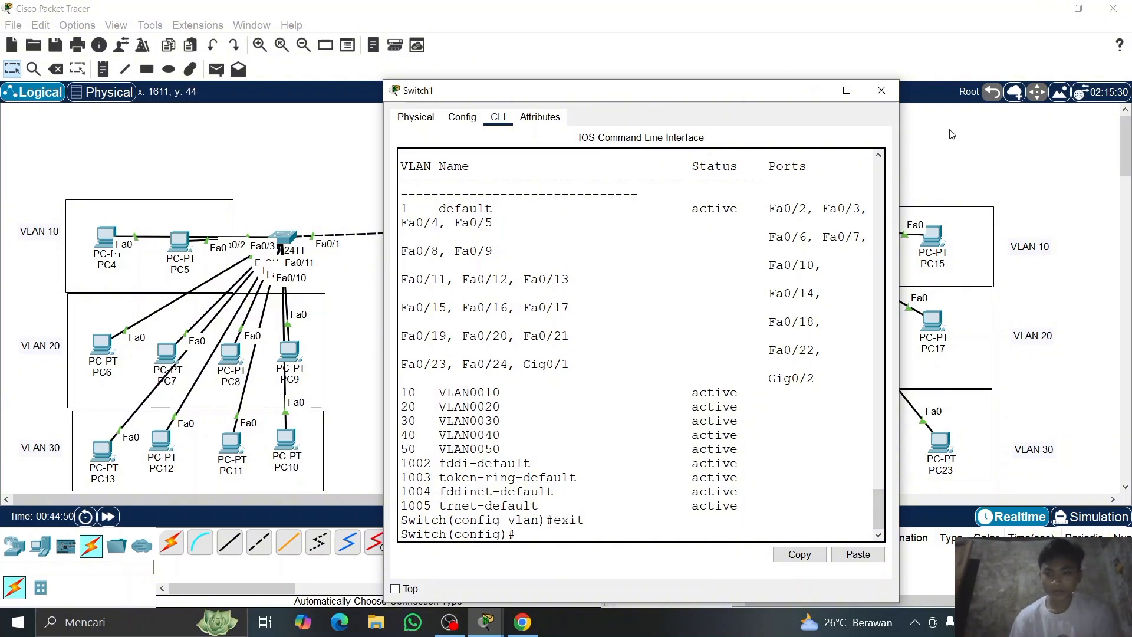
pyautogui.click(880, 94)
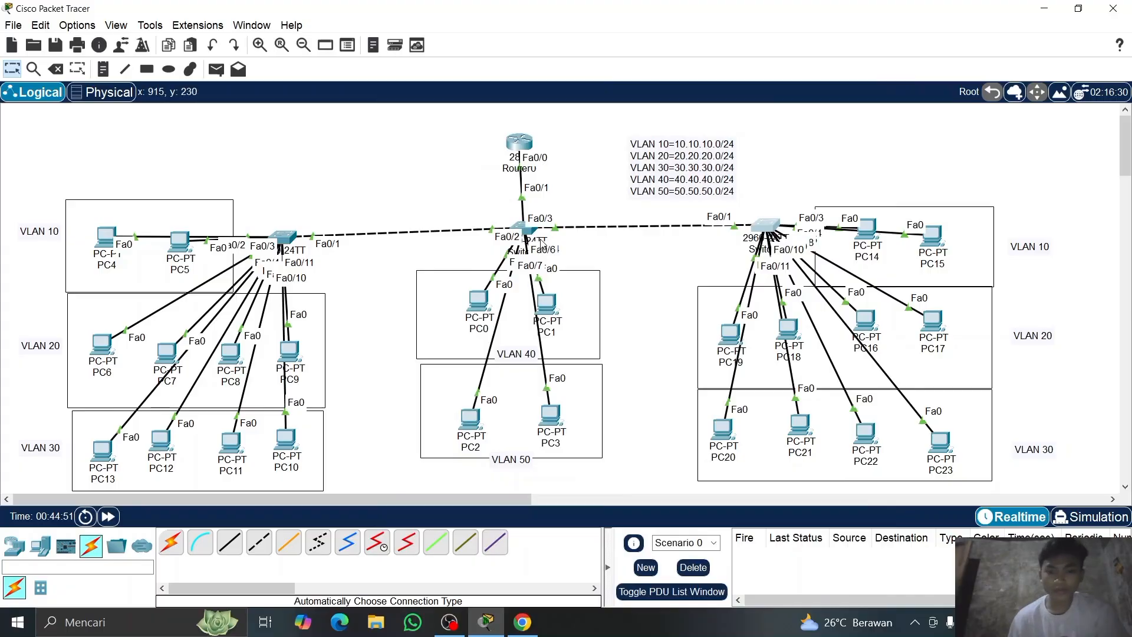
# - On Switch0, exit the interface range configuration and create VLANs 10 and 20
pyautogui.click(524, 231)
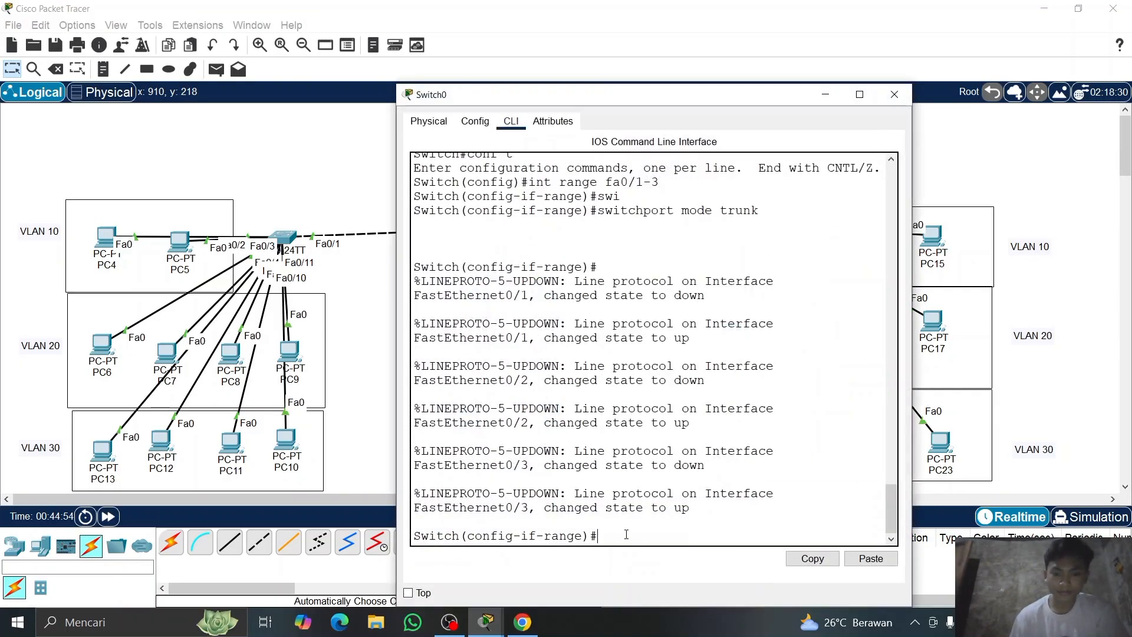
pyautogui.write('exit')
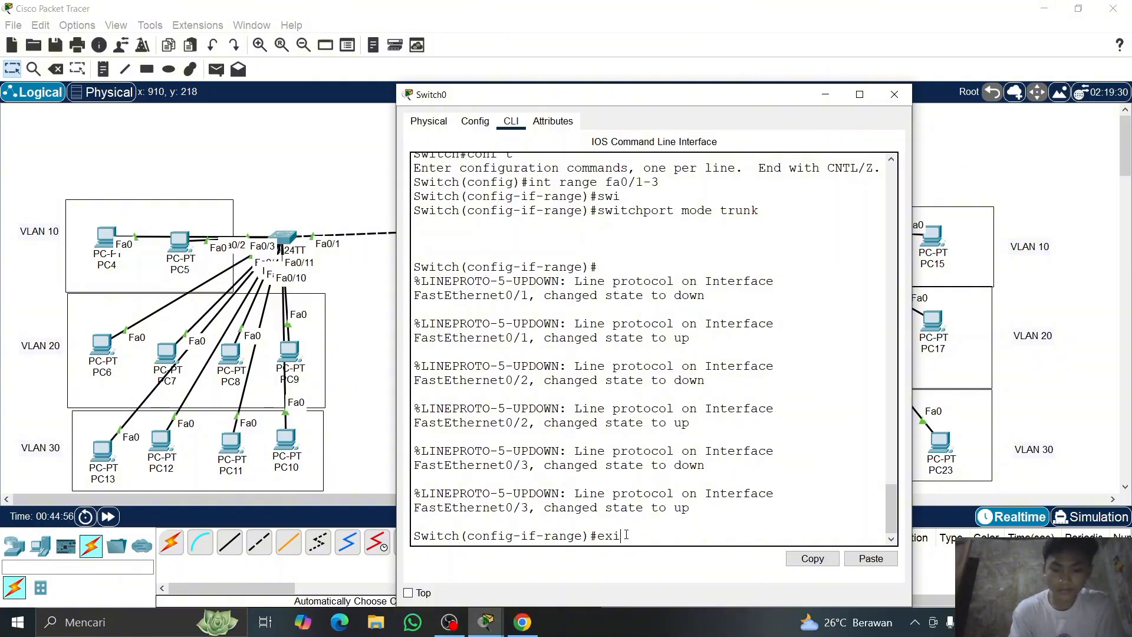
pyautogui.press('Return')
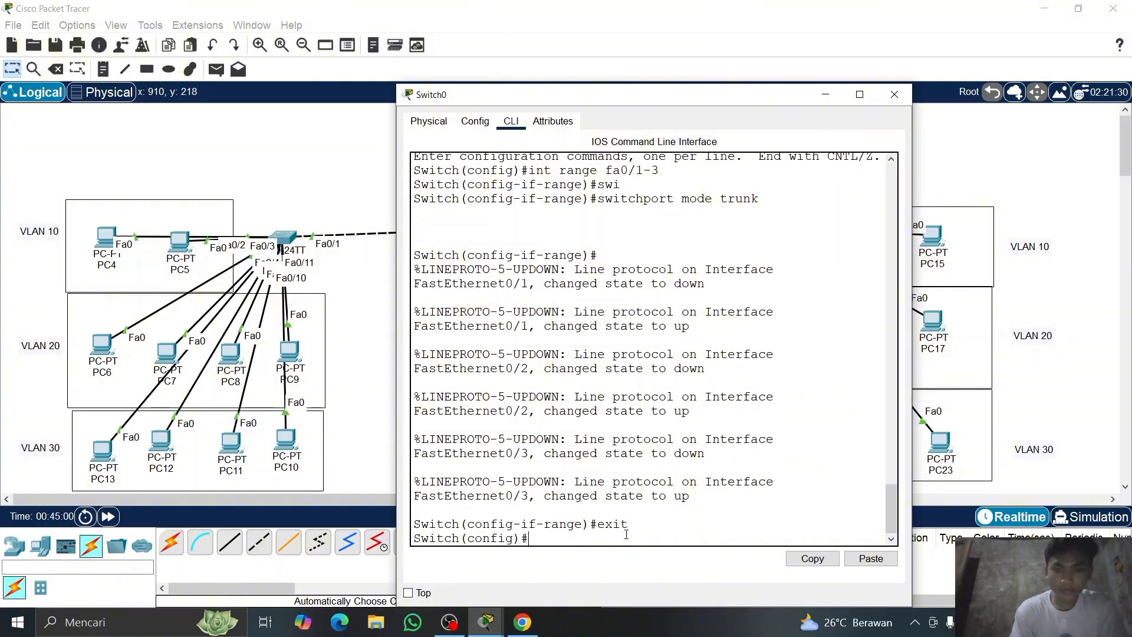
pyautogui.write('vlan 10')
pyautogui.press('Return')
pyautogui.write('vlan)#v')
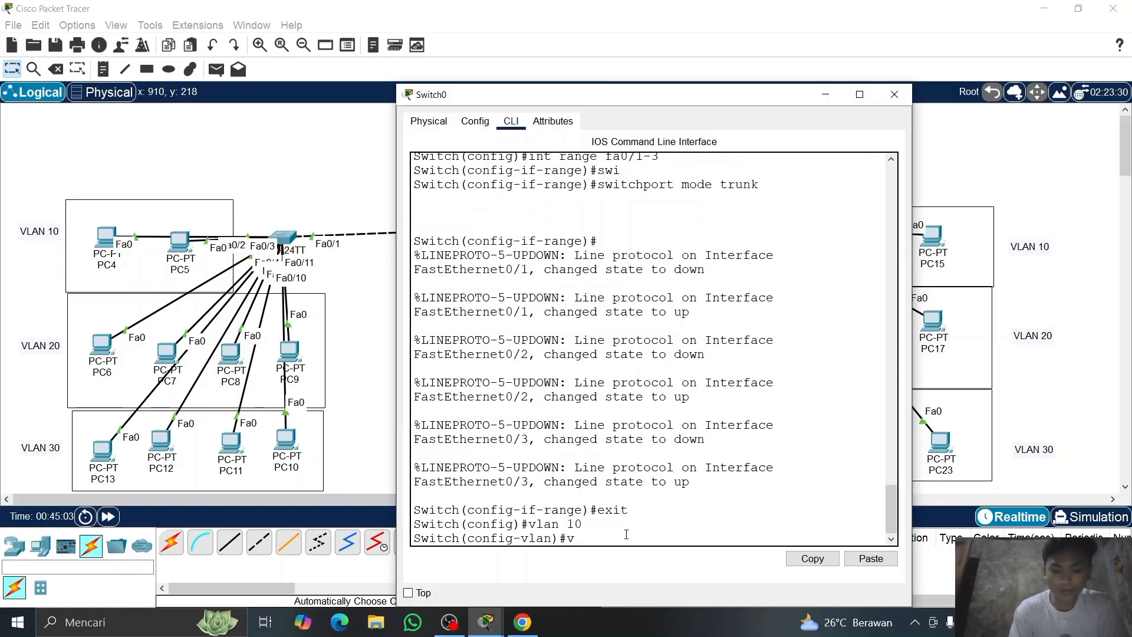
pyautogui.write('lan 20')
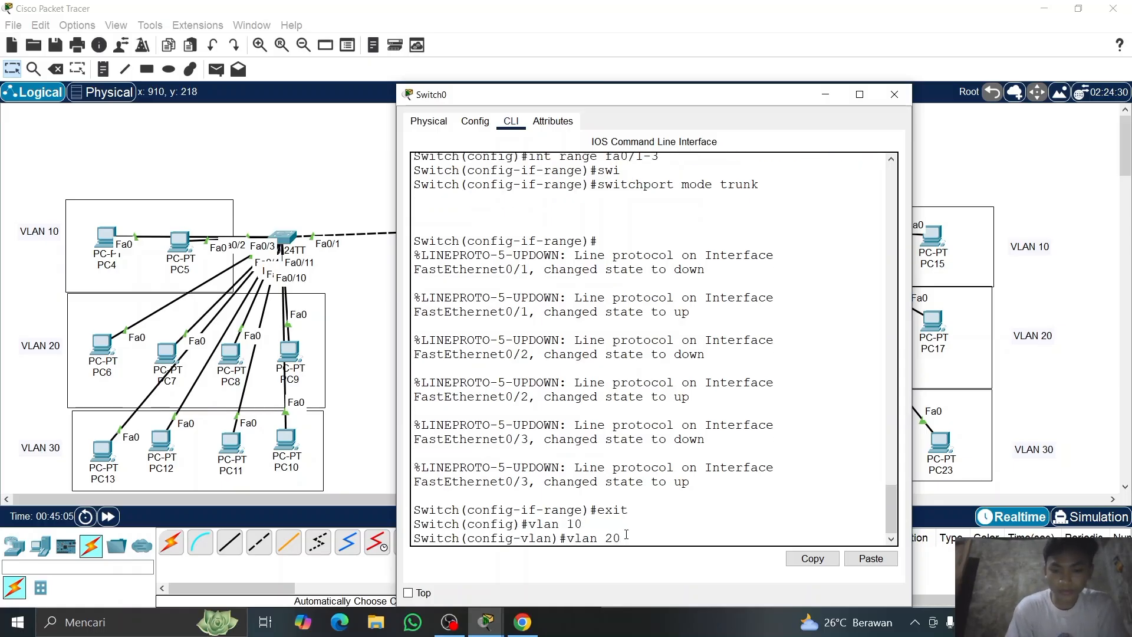
pyautogui.press('Return')
# - Create VLANs 30, 40 and 50 on Switch0, exit VLAN configuration and close the switch's window
pyautogui.write('vlan 30')
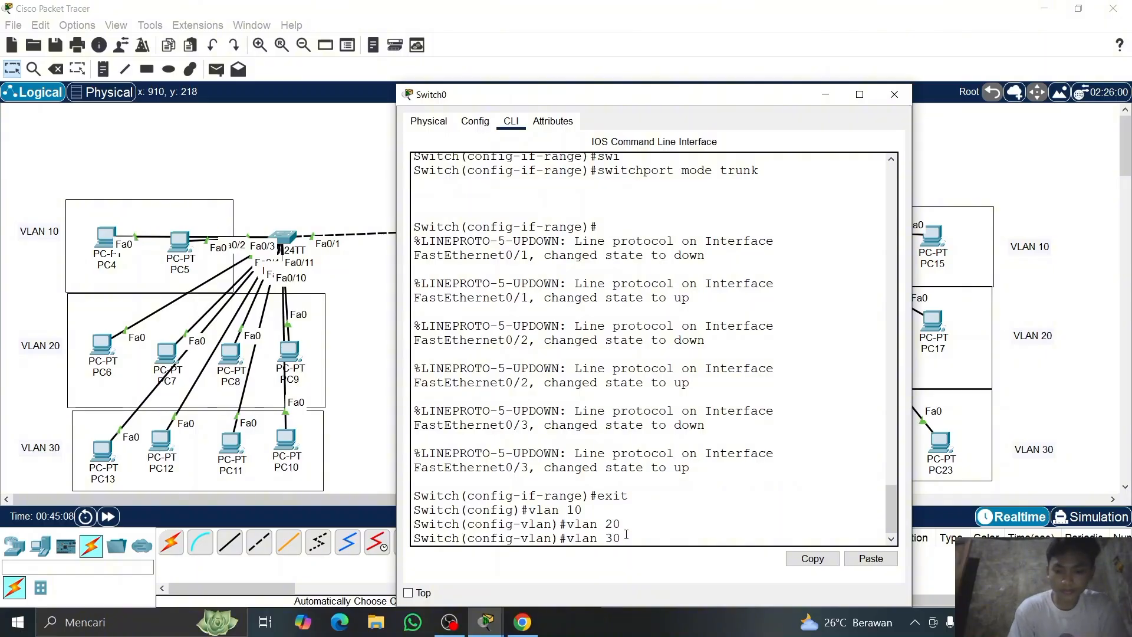
pyautogui.press('Return')
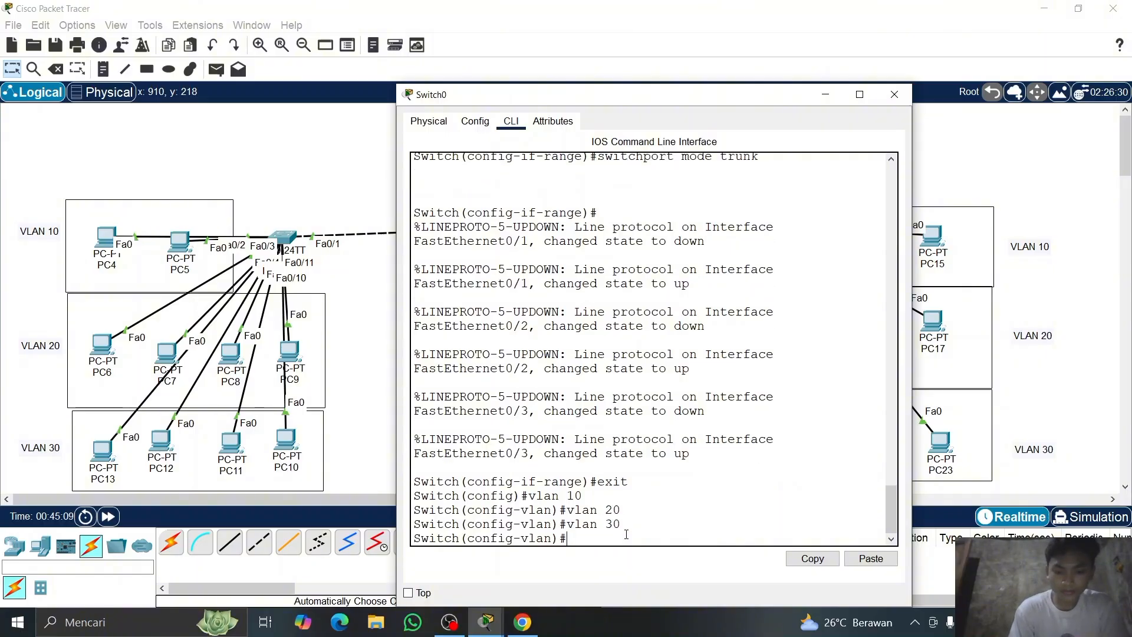
pyautogui.write('vlan 40')
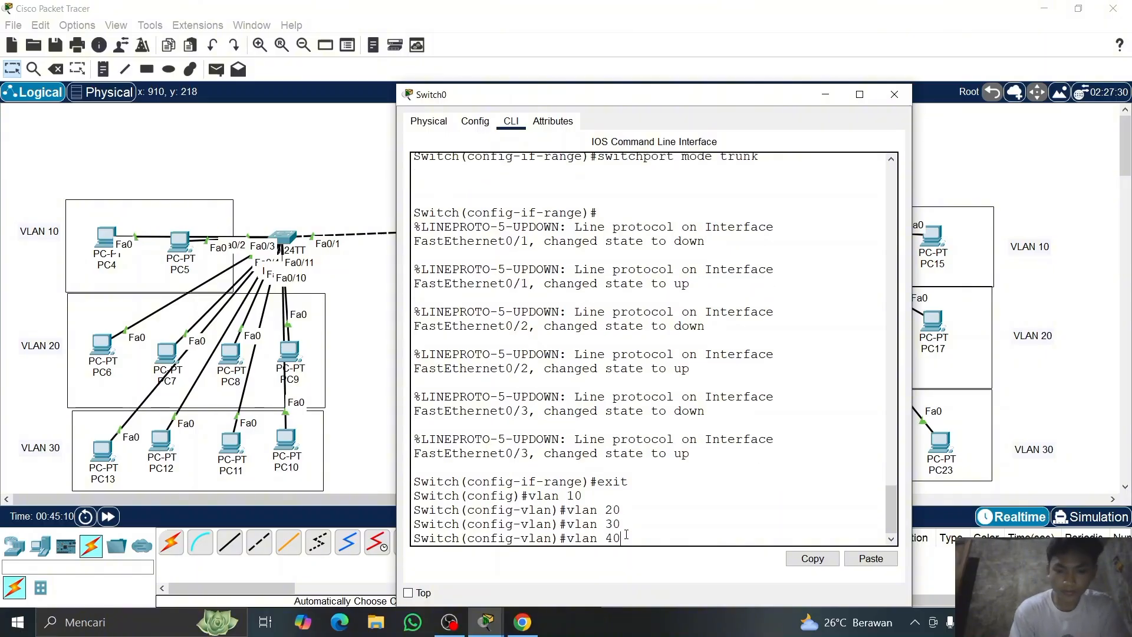
pyautogui.press('Return')
pyautogui.write('vlan')
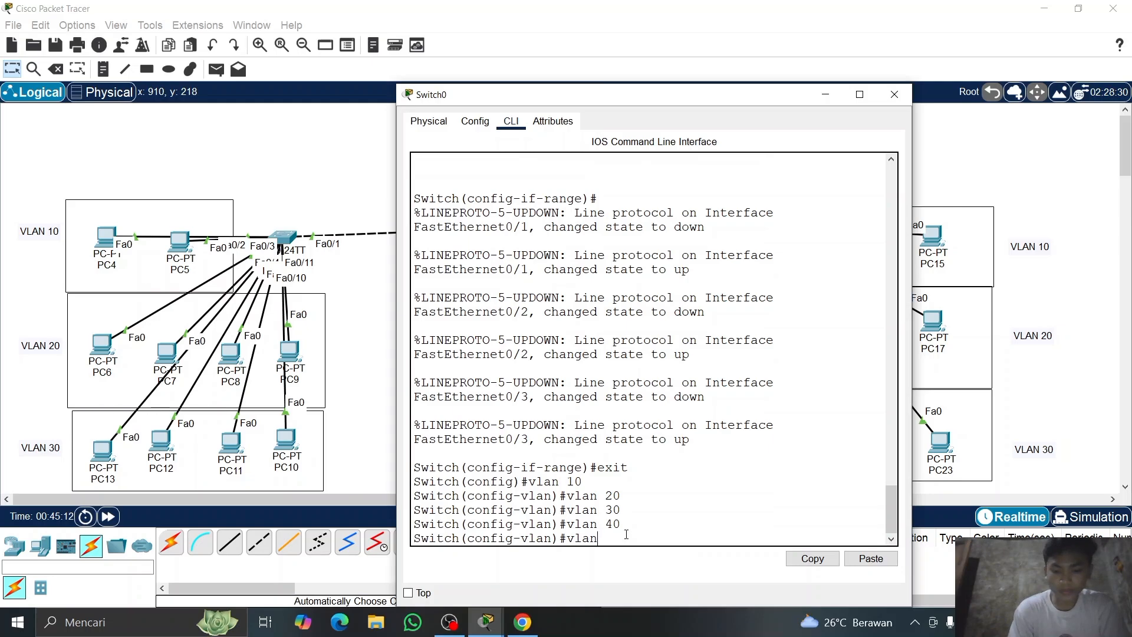
pyautogui.write(' 50')
pyautogui.press('Return')
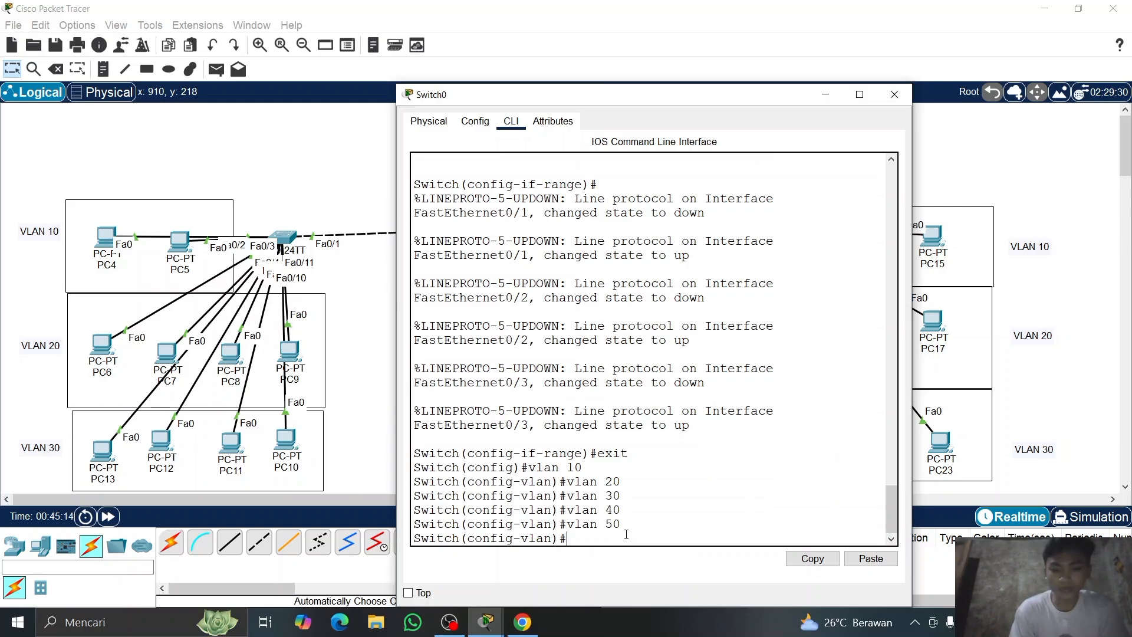
pyautogui.write('exit')
pyautogui.press('Return')
pyautogui.press('Return')
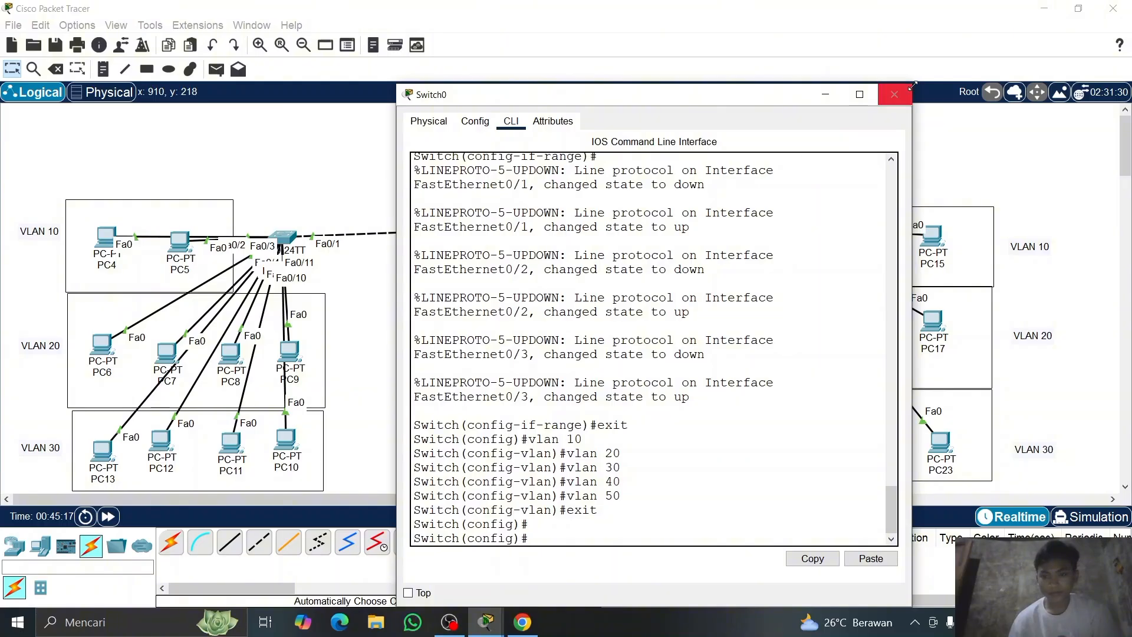
pyautogui.click(893, 97)
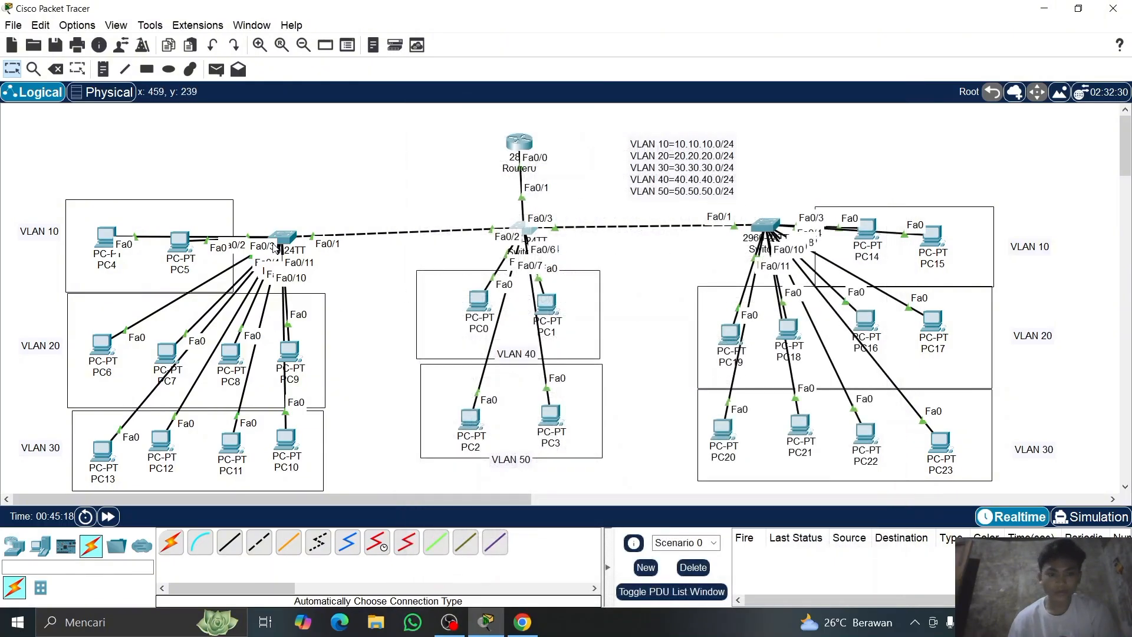
# - On Switch2, exit the fa0/1 interface configuration and create VLANs 10 and 20
pyautogui.click(284, 237)
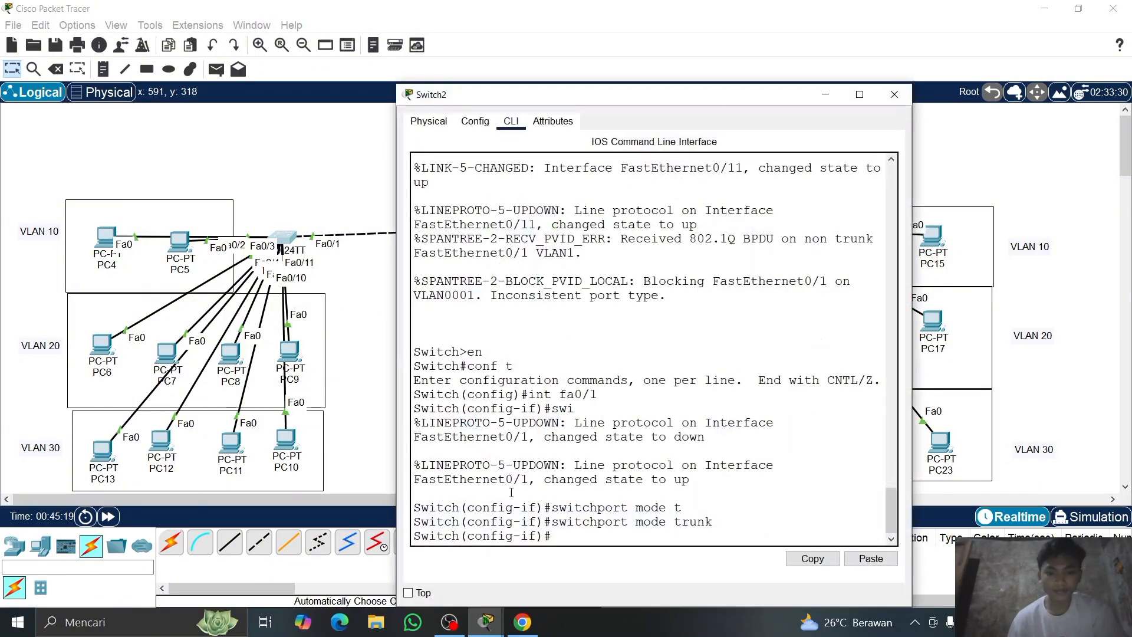
pyautogui.write('eex')
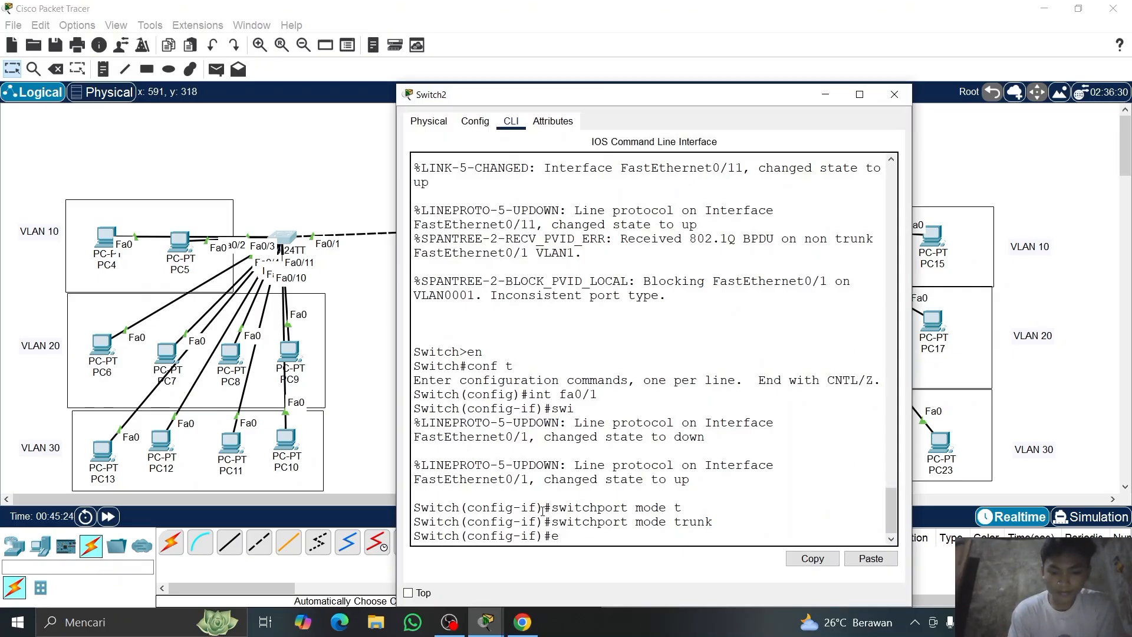
pyautogui.write('xit')
pyautogui.press('Return')
pyautogui.write('v')
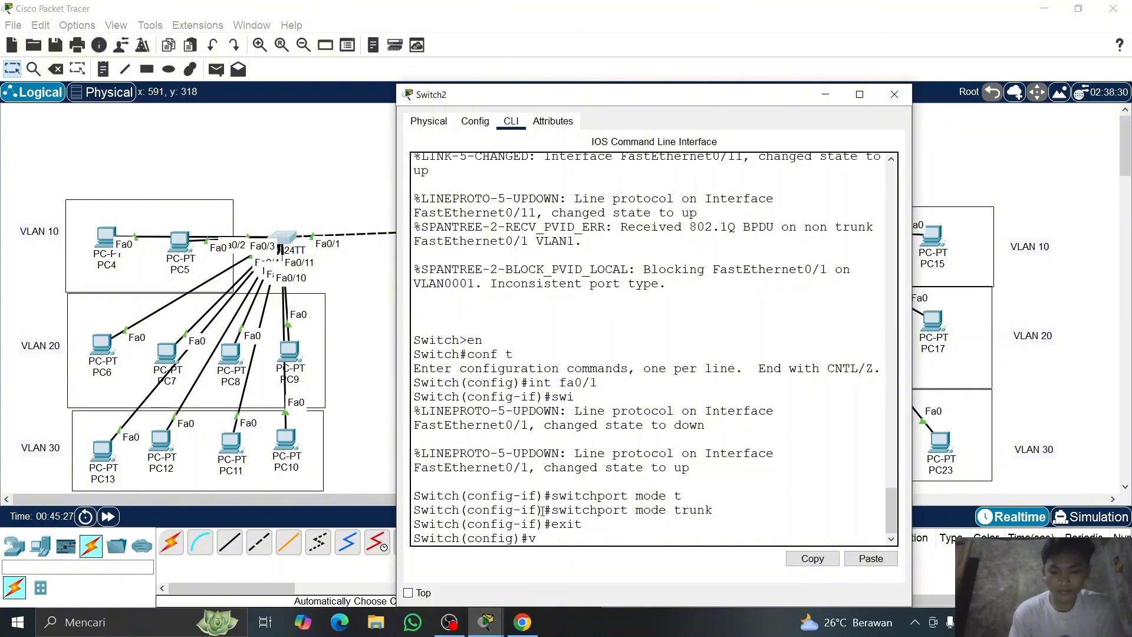
pyautogui.write('lan 10')
pyautogui.press('Return')
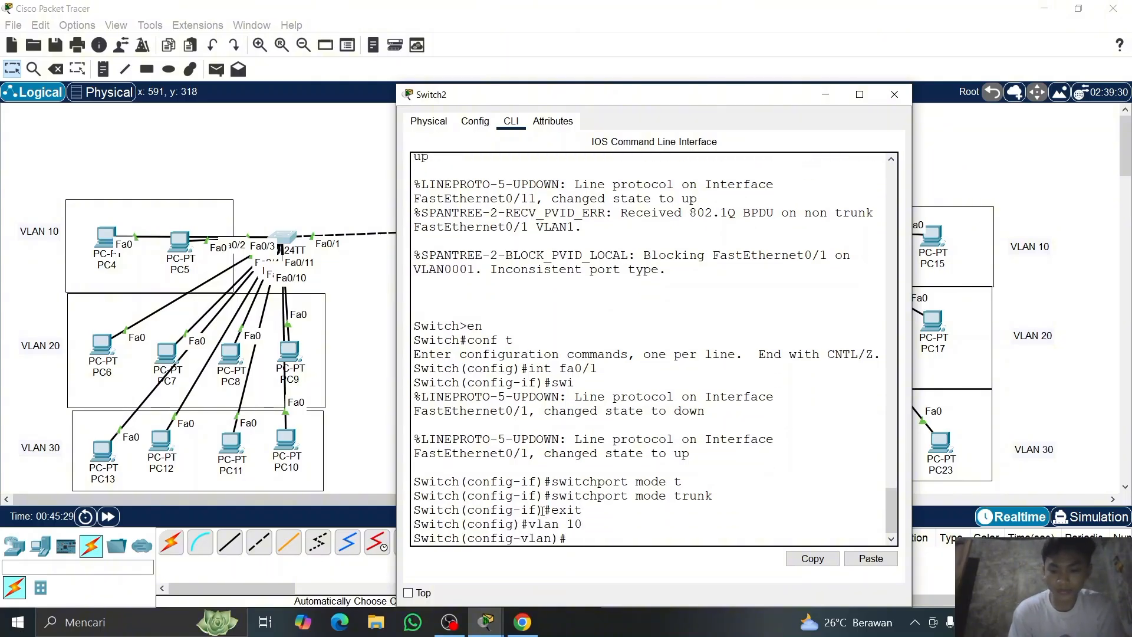
pyautogui.write('v')
pyautogui.write('lan 20')
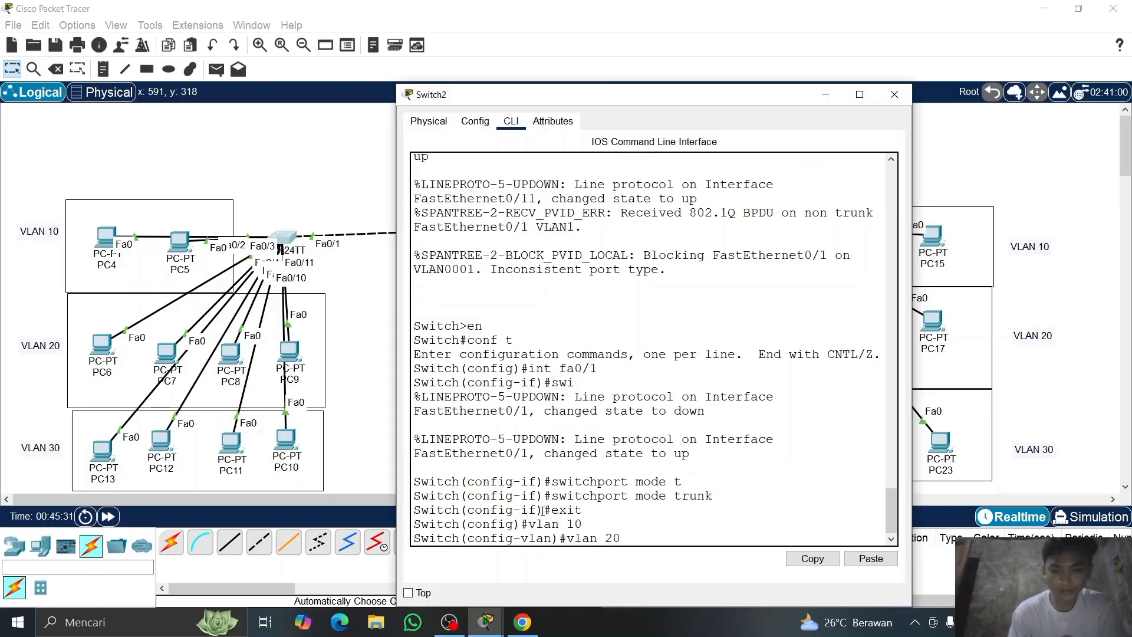
pyautogui.press('Return')
# - Create VLANs 30, 40 and 50 on Switch2, exit VLAN configuration and close the switch's window
pyautogui.write('vlan)#vl')
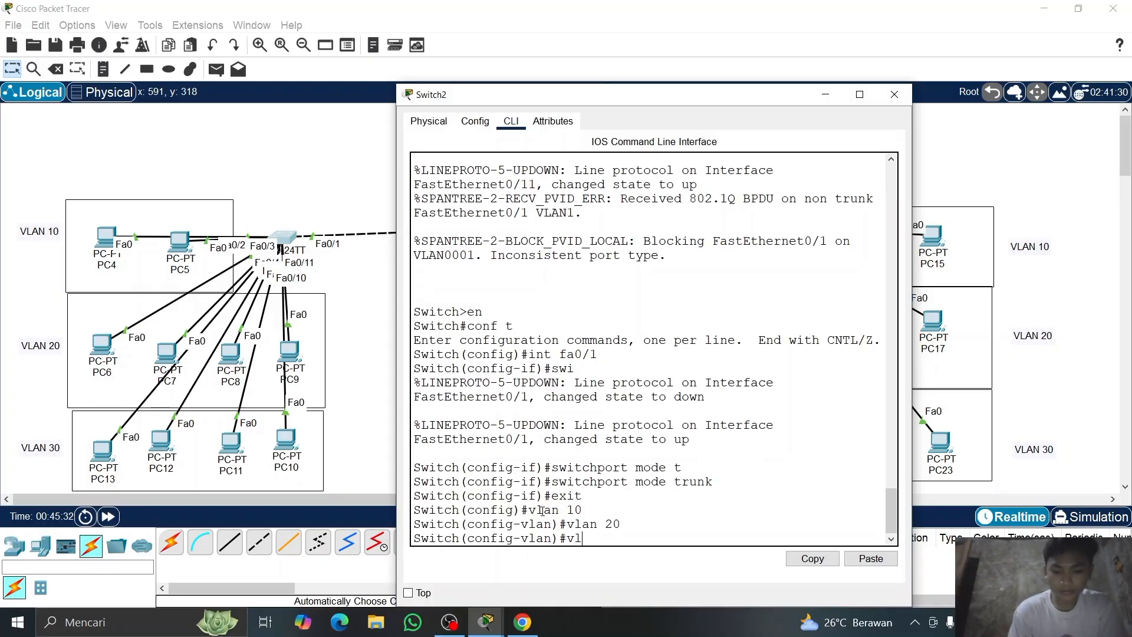
pyautogui.write('an 3')
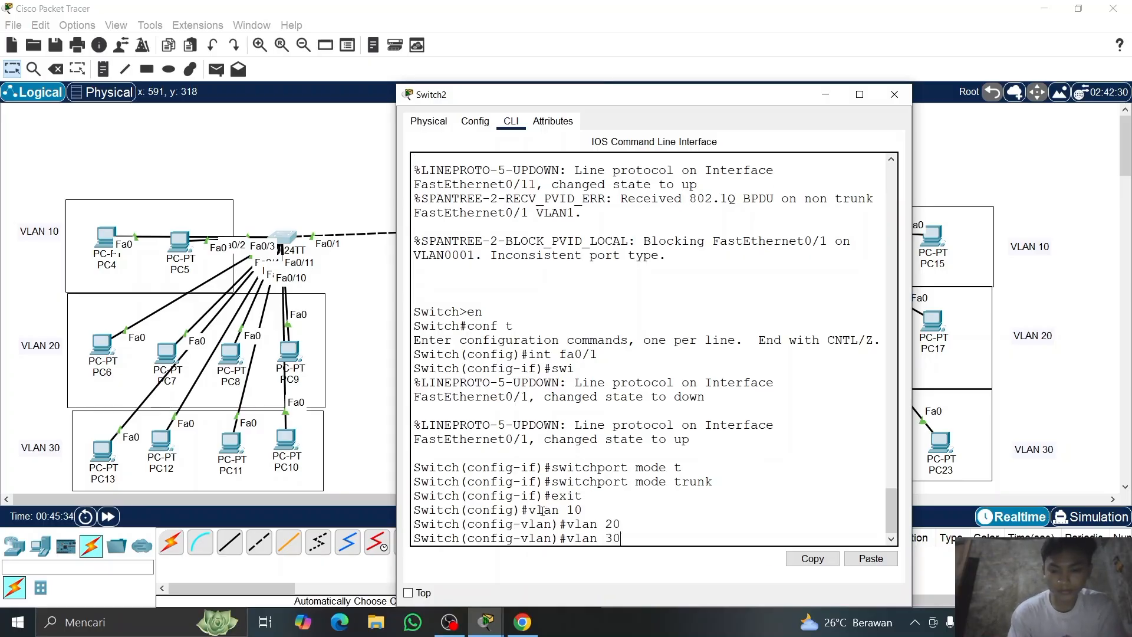
pyautogui.write('0')
pyautogui.press('Return')
pyautogui.write('vl')
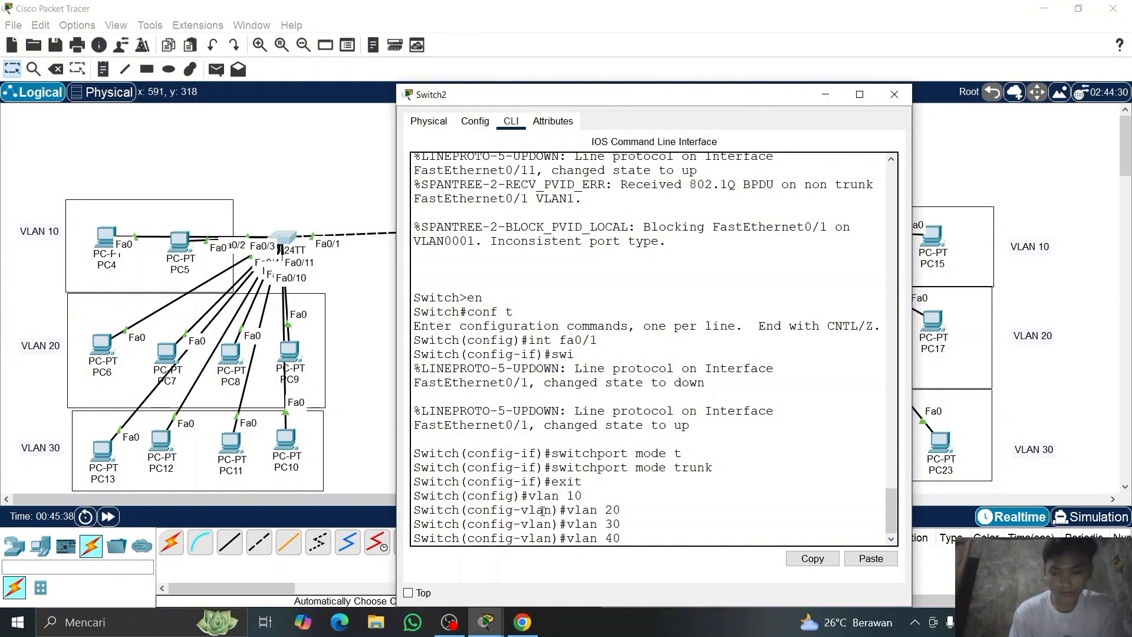
pyautogui.write('an 40')
pyautogui.press('Return')
pyautogui.write('vlan)#vlan')
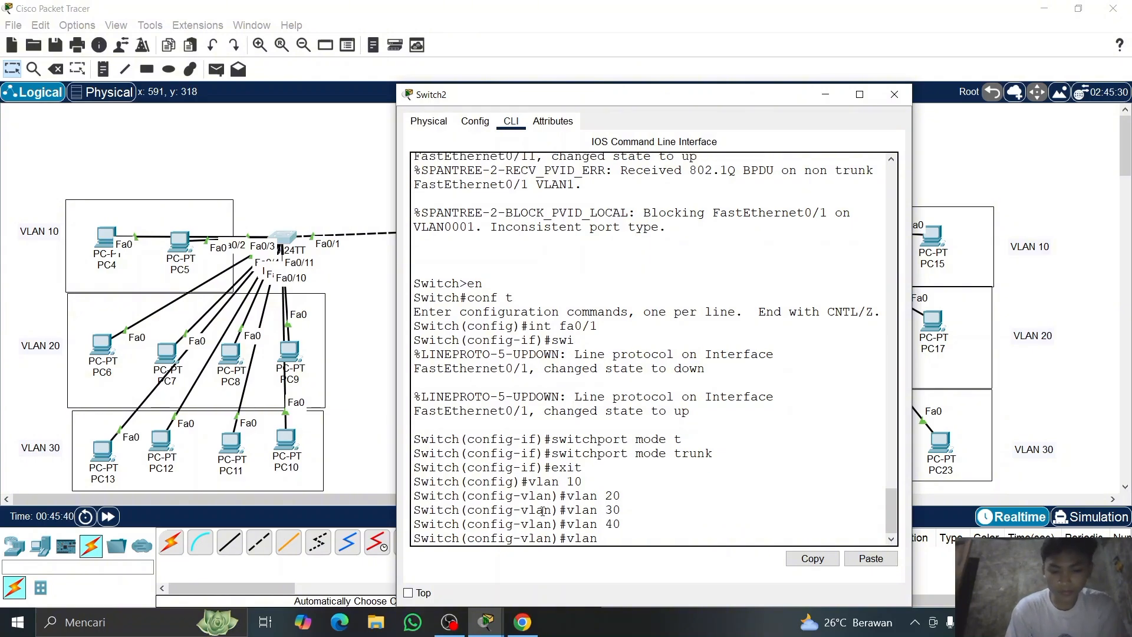
pyautogui.write(' 50')
pyautogui.press('Return')
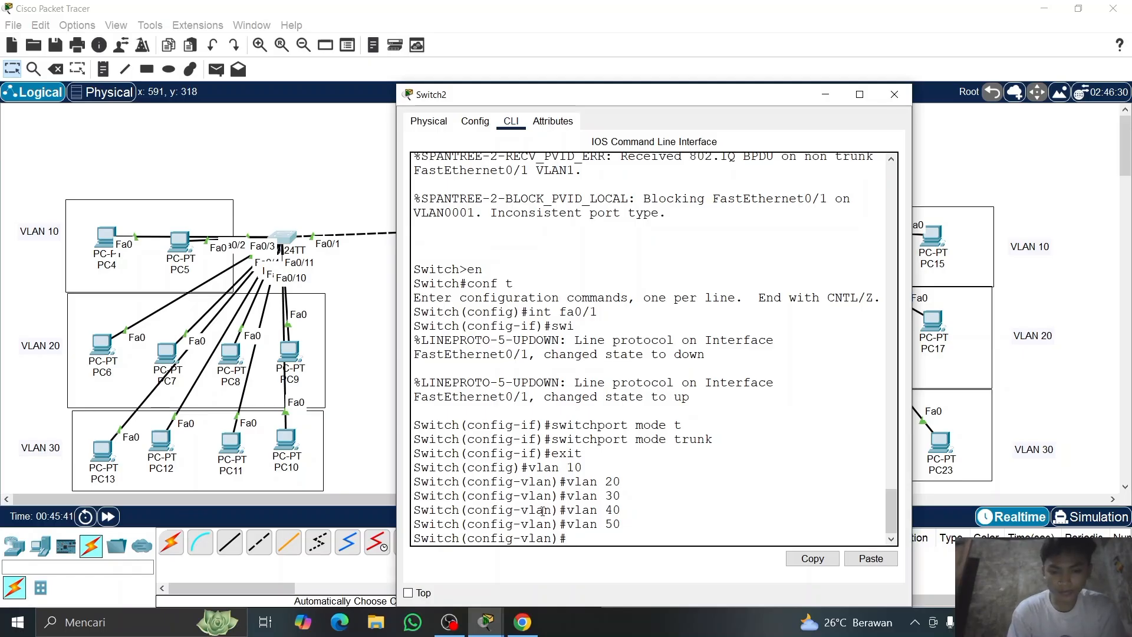
pyautogui.write('exit')
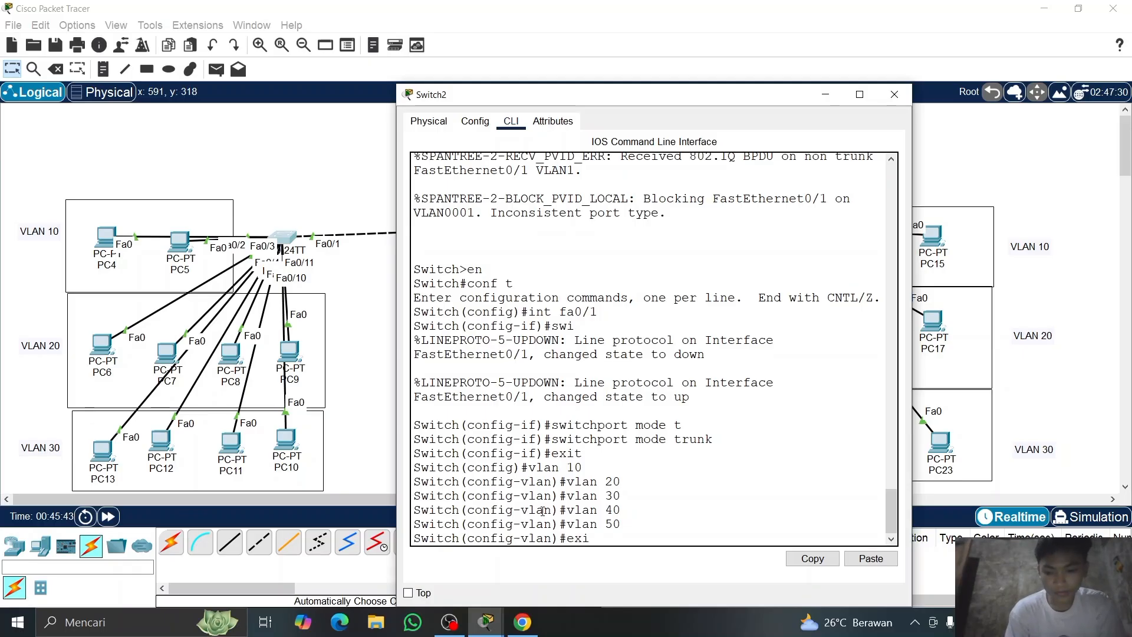
pyautogui.press('Return')
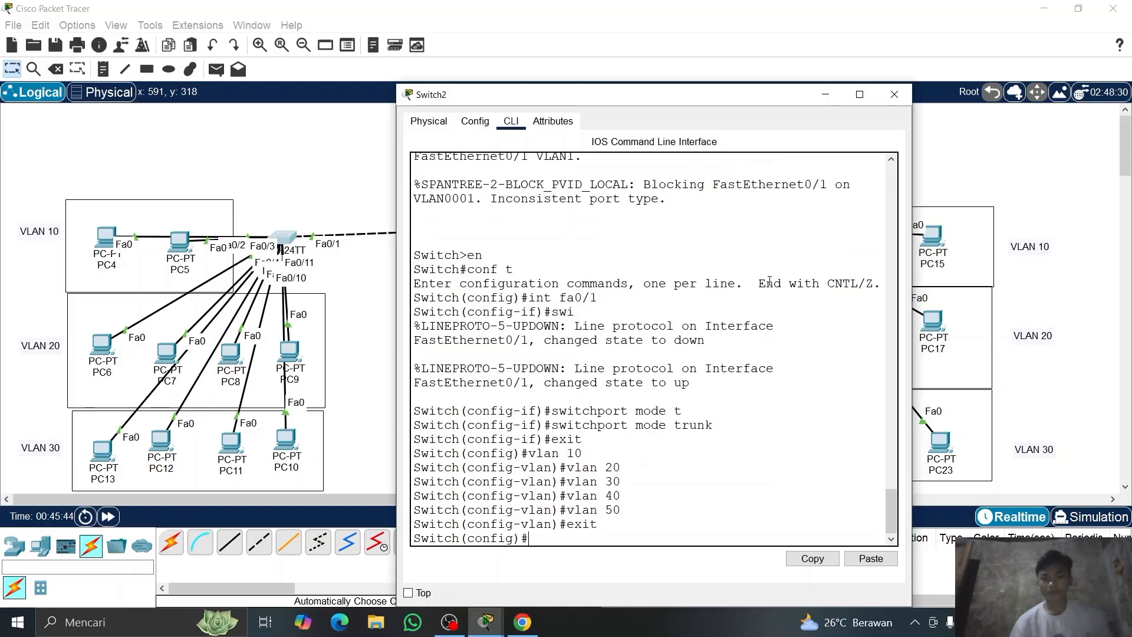
pyautogui.click(894, 94)
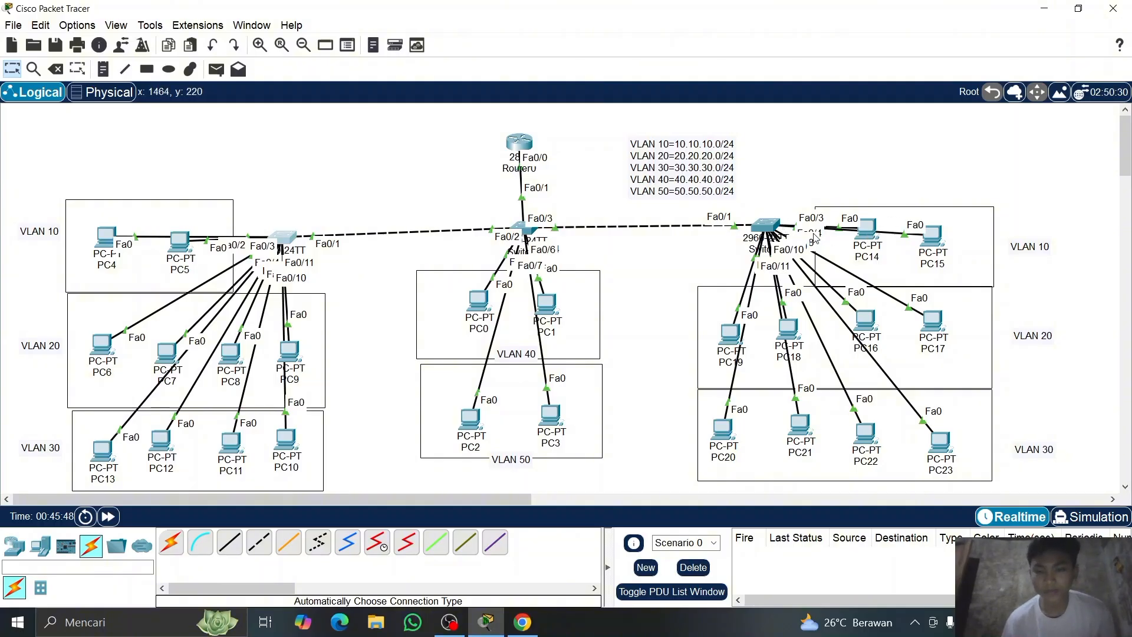
# - Nudge PC15 slightly to the right, then enter configuration of interface range fa0/2-3 on Switch1
pyautogui.moveTo(922, 240)
pyautogui.mouseDown()
pyautogui.moveTo(943, 199)
pyautogui.moveTo(939, 239)
pyautogui.mouseUp()
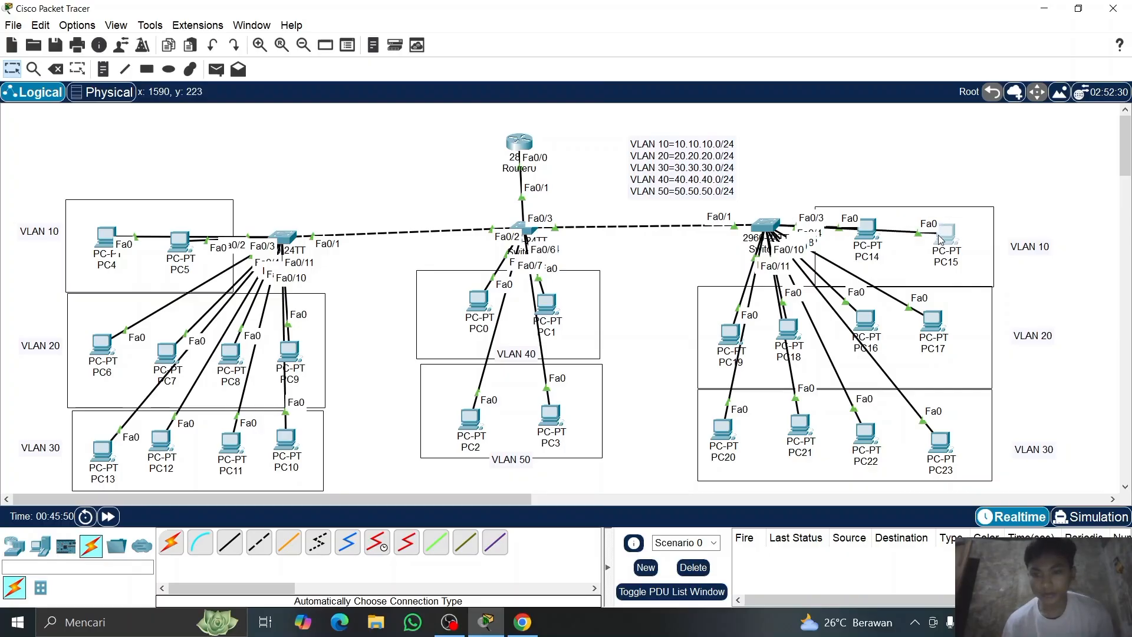
pyautogui.click(768, 224)
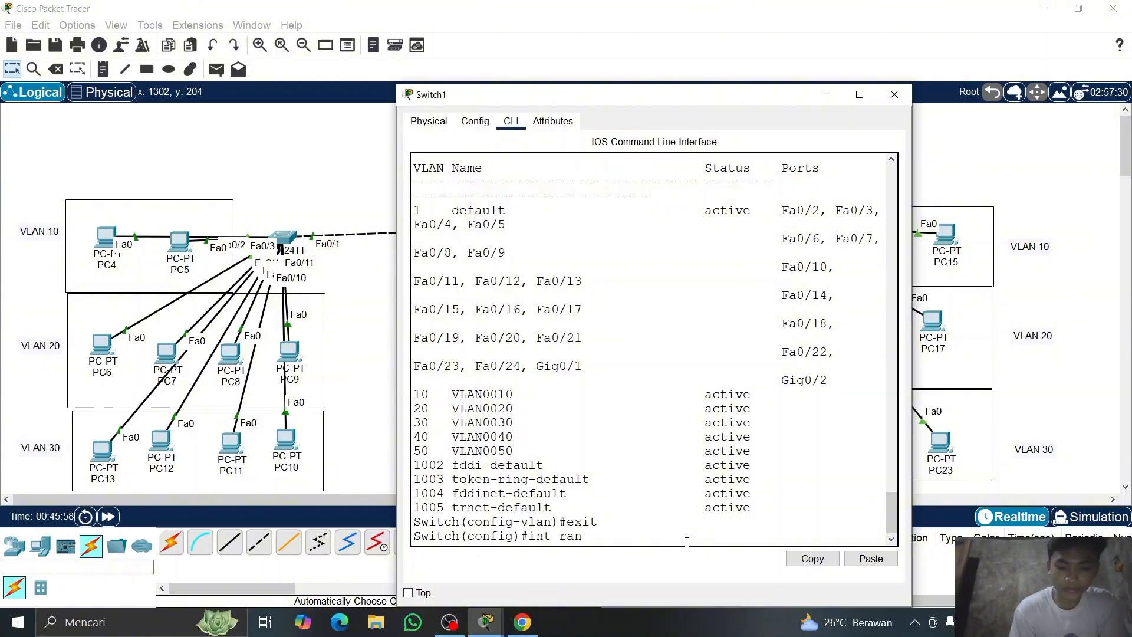
pyautogui.write('ge')
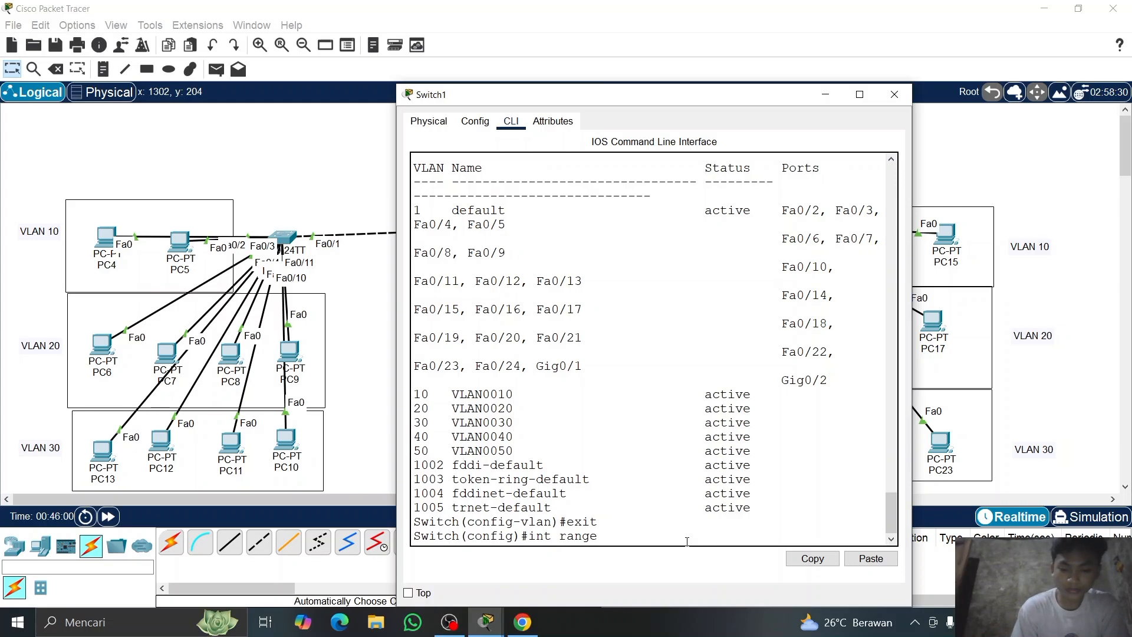
pyautogui.write(' fa0/')
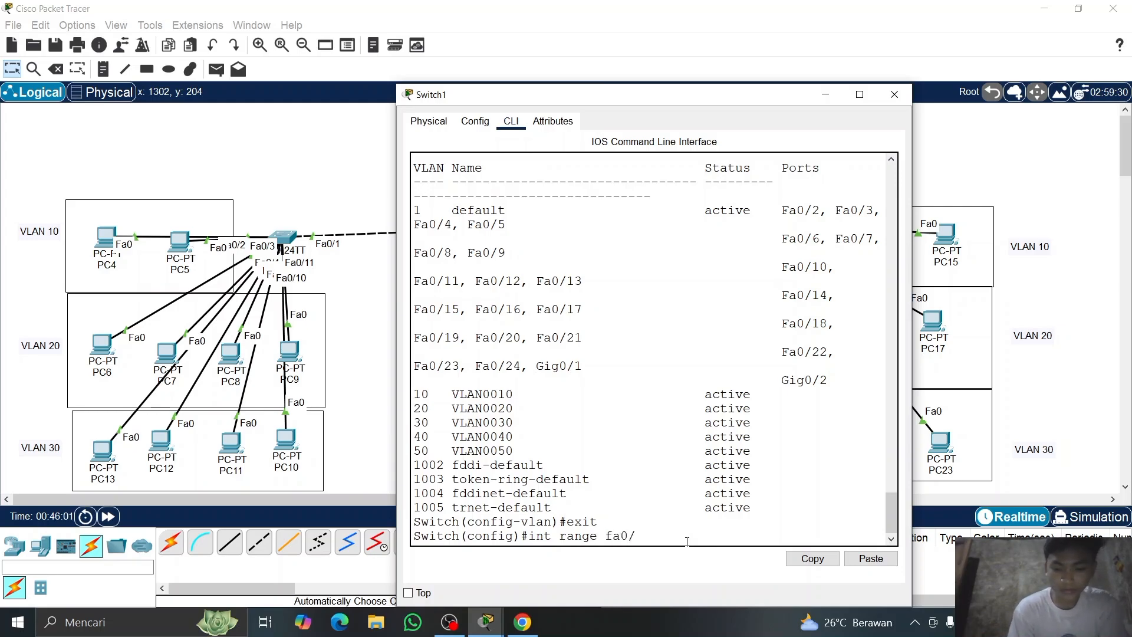
pyautogui.write('2-3')
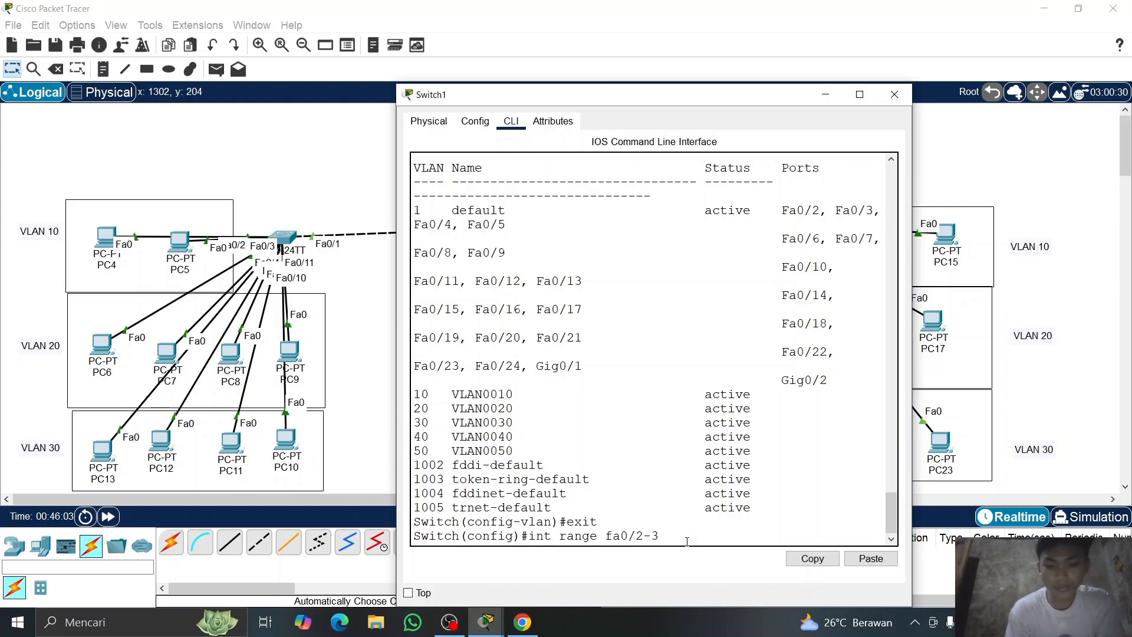
pyautogui.press('Return')
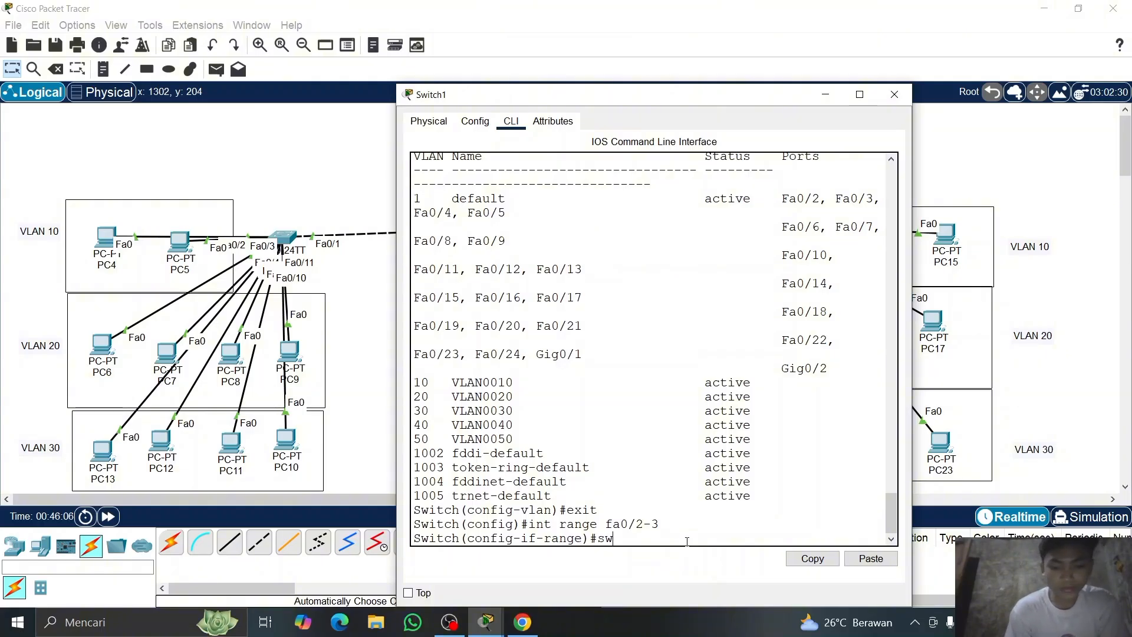
# - Set Switch1's interfaces fa0/2-3 to switchport access mode
pyautogui.write('swi')
pyautogui.press('Tab')
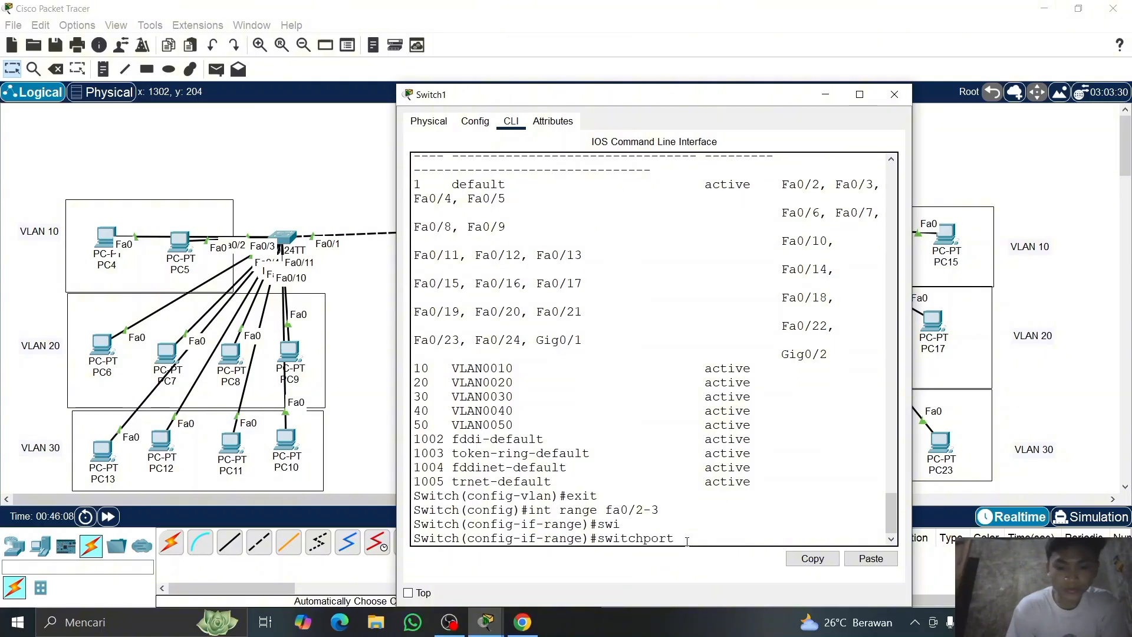
pyautogui.write('m')
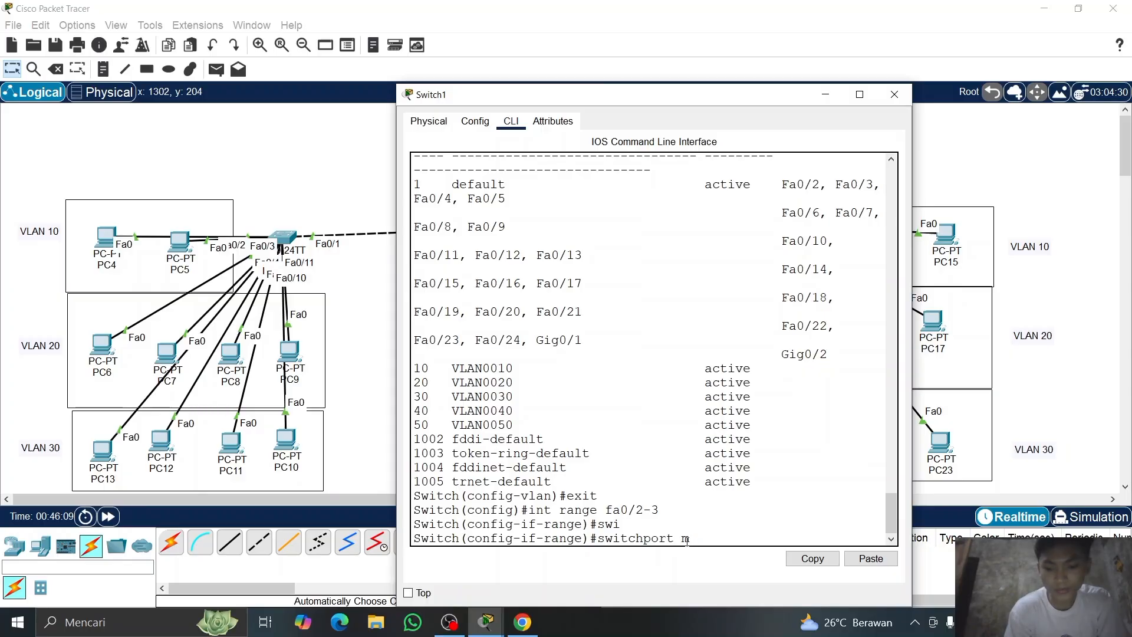
pyautogui.write('o')
pyautogui.press('Tab')
pyautogui.write('ac')
pyautogui.press('Tab')
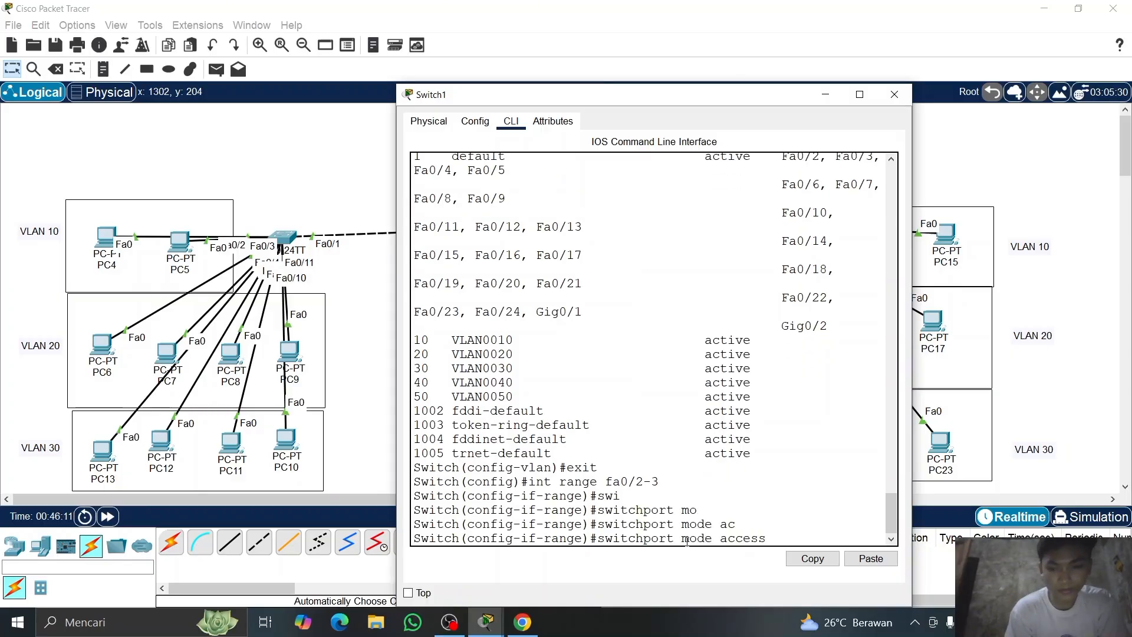
pyautogui.press('Return')
# - Assign Switch1's interfaces fa0/2-3 to access VLAN 10 and exit the interface range configuration
pyautogui.write('sw')
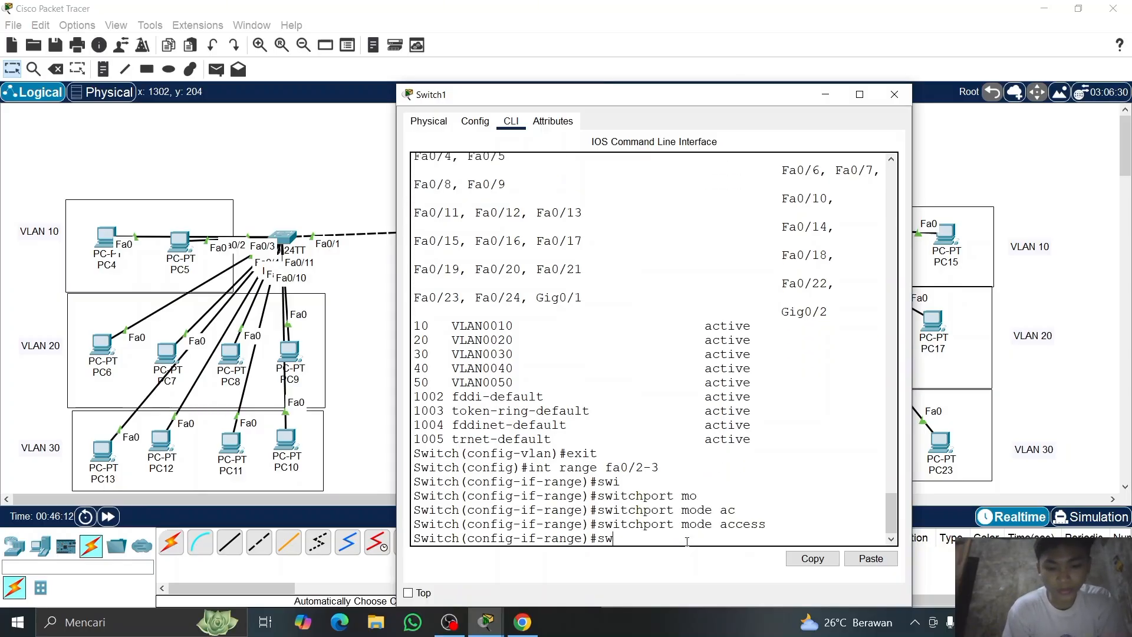
pyautogui.write('i')
pyautogui.press('Tab')
pyautogui.write('acc')
pyautogui.press('Tab')
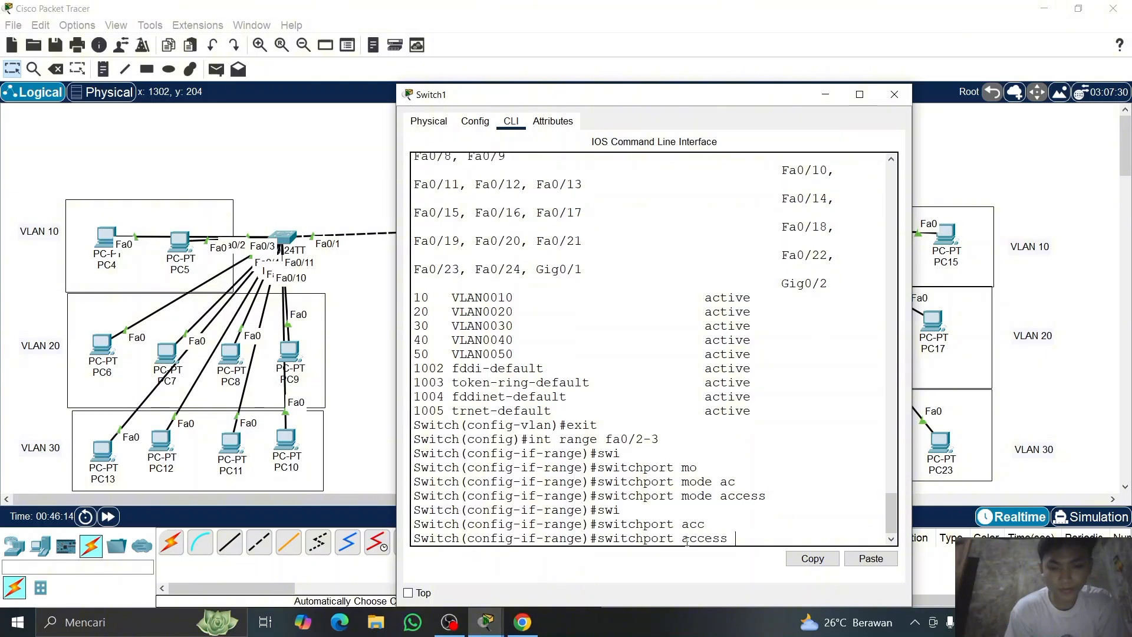
pyautogui.write('vlan')
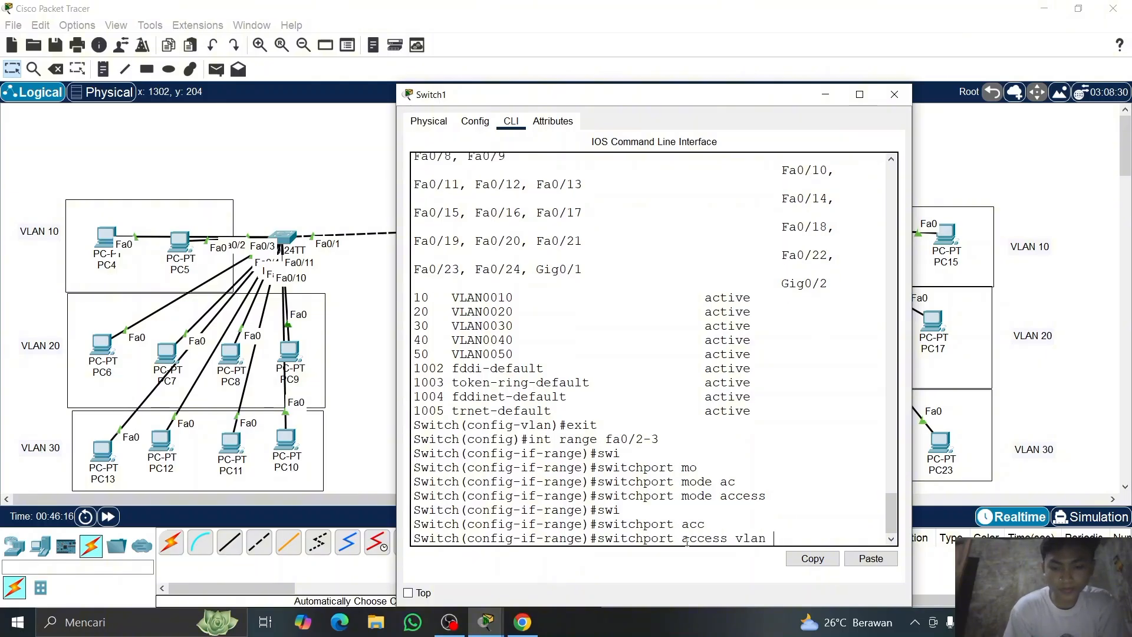
pyautogui.write(' 10')
pyautogui.press('Return')
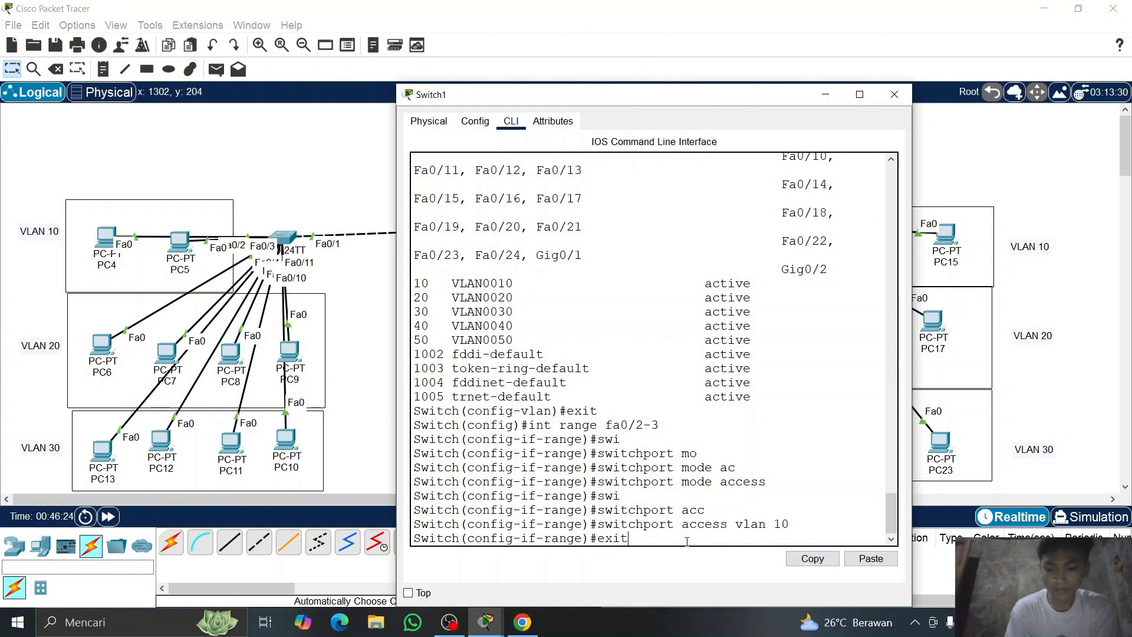
pyautogui.press('Return')
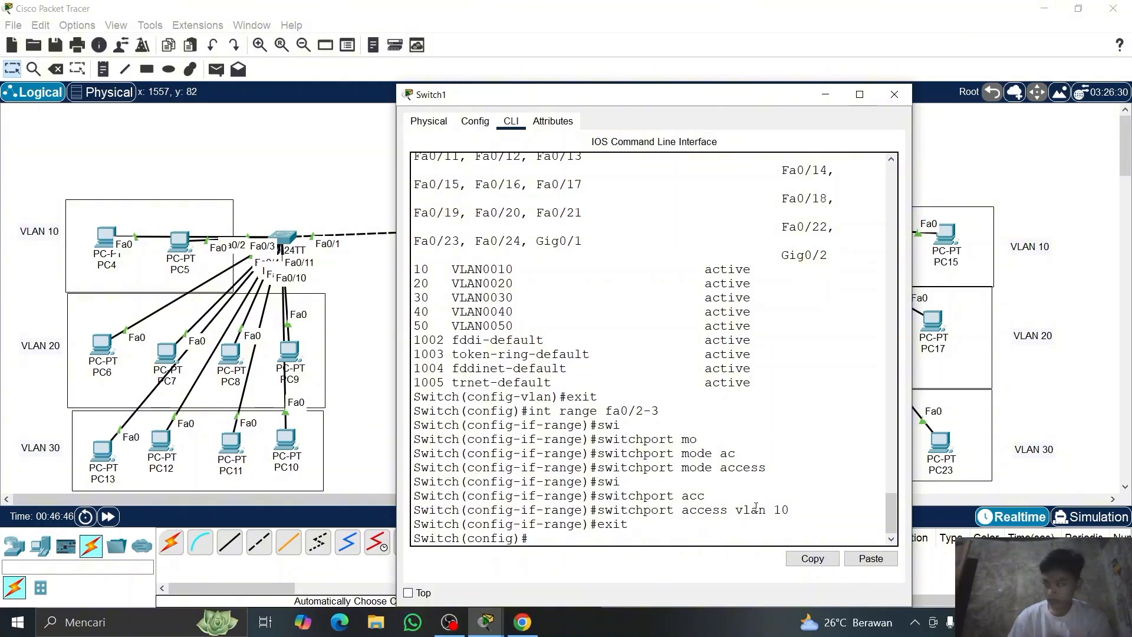
pyautogui.click(449, 622)
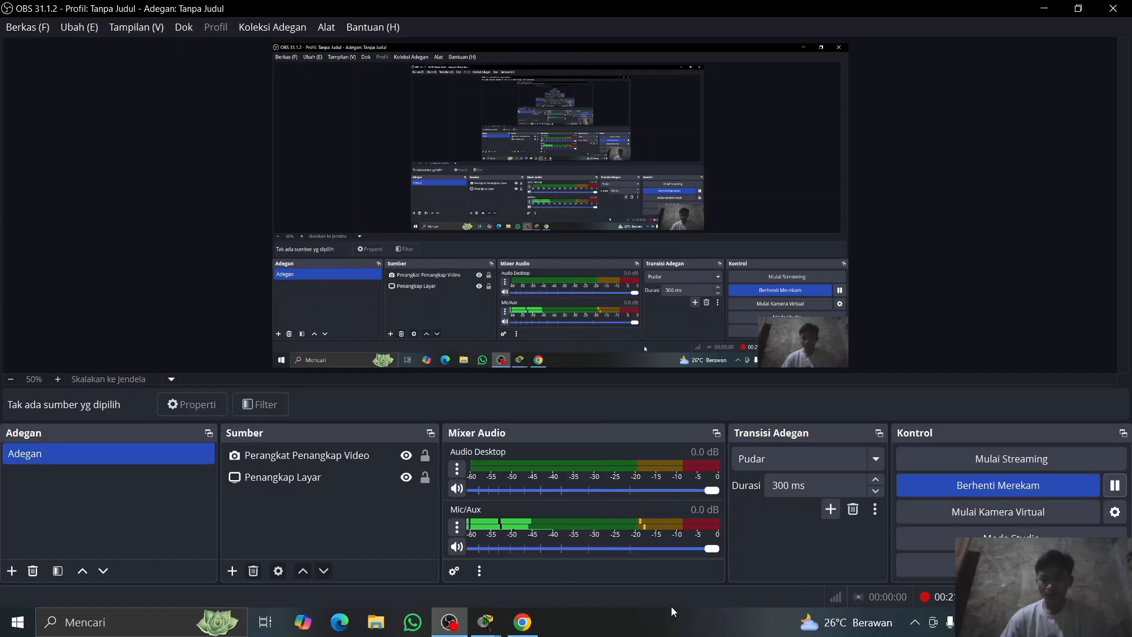
pyautogui.click(502, 616)
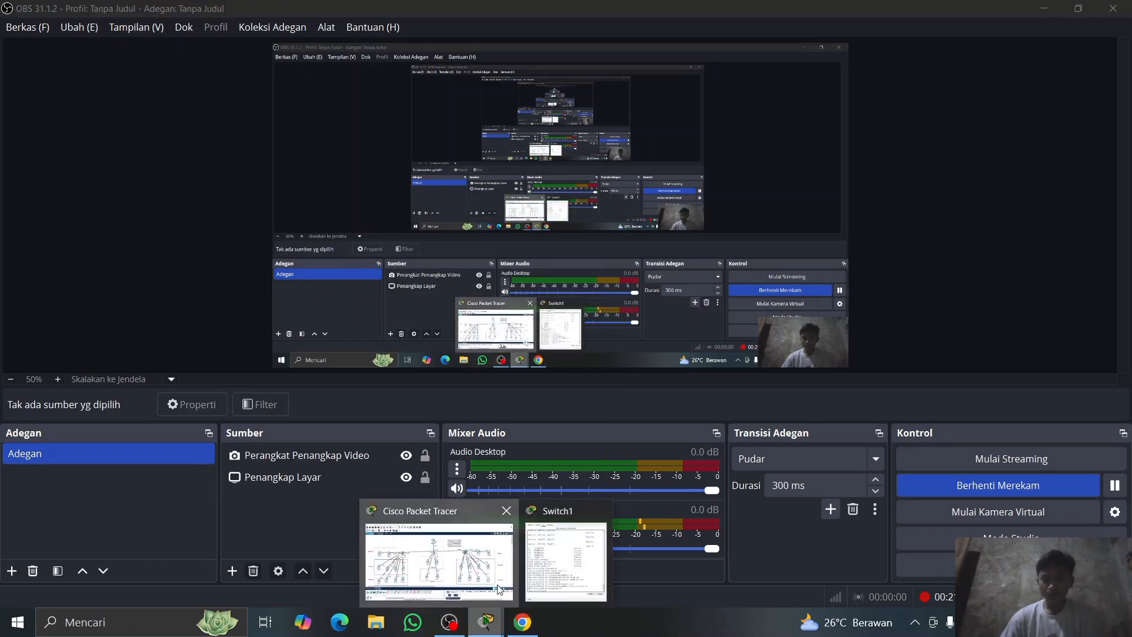
pyautogui.click(439, 560)
# - Enter configuration of interface range fa0/4-7 on Switch1, nudging PC17 and PC19 slightly to check their links
pyautogui.click(767, 224)
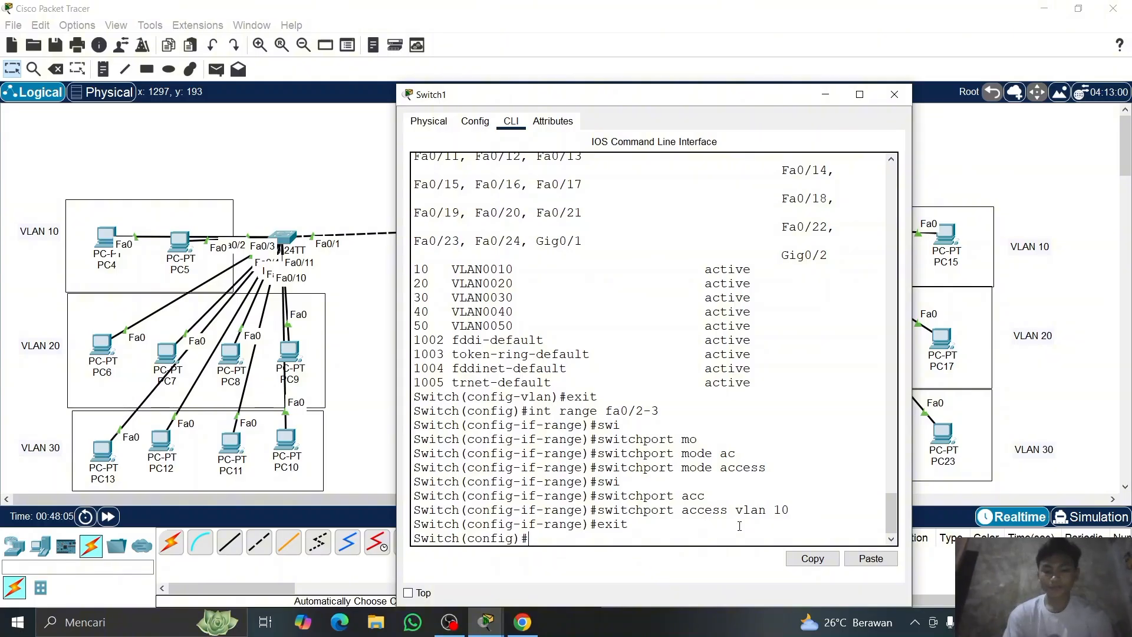
pyautogui.write('int fa')
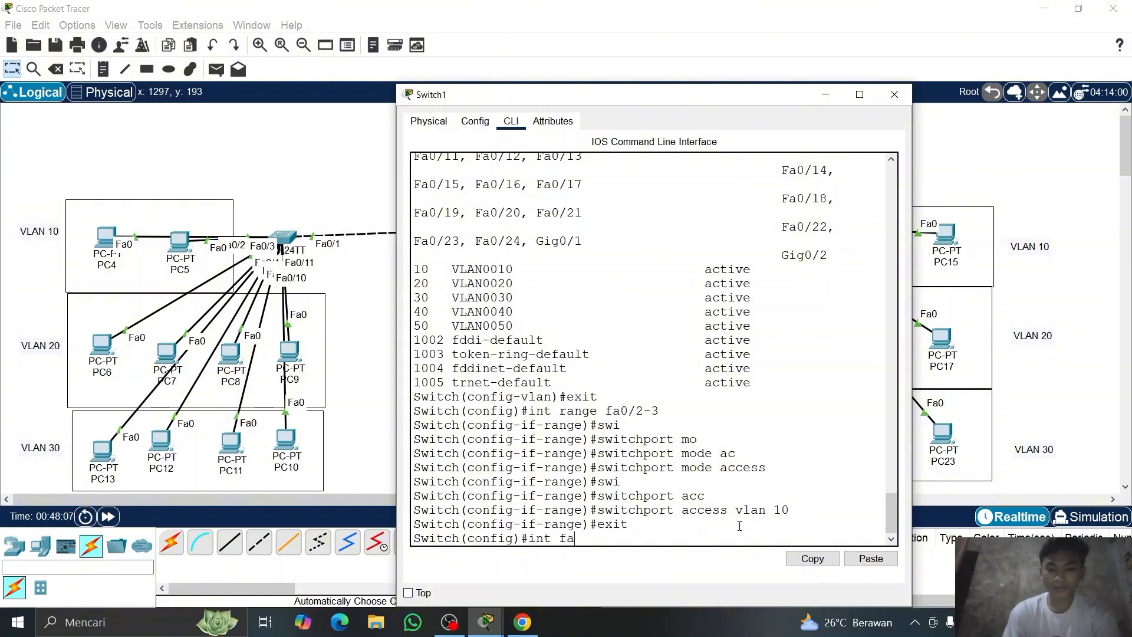
pyautogui.press('BackSpace')
pyautogui.press('BackSpace')
pyautogui.write('range')
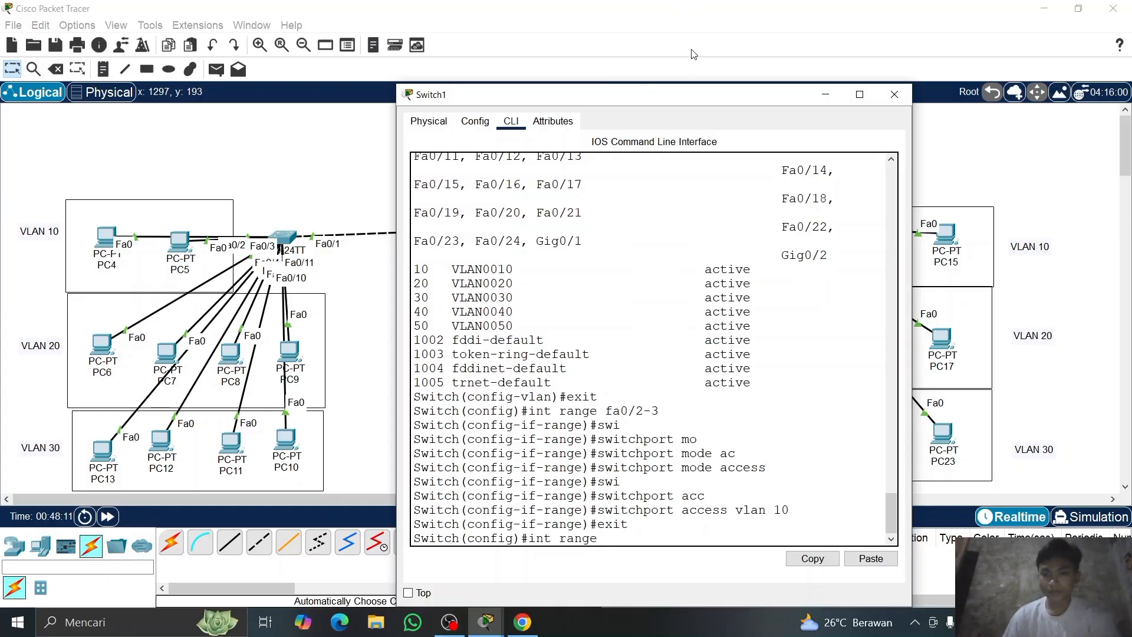
pyautogui.moveTo(712, 99); pyautogui.dragTo(548, 92)
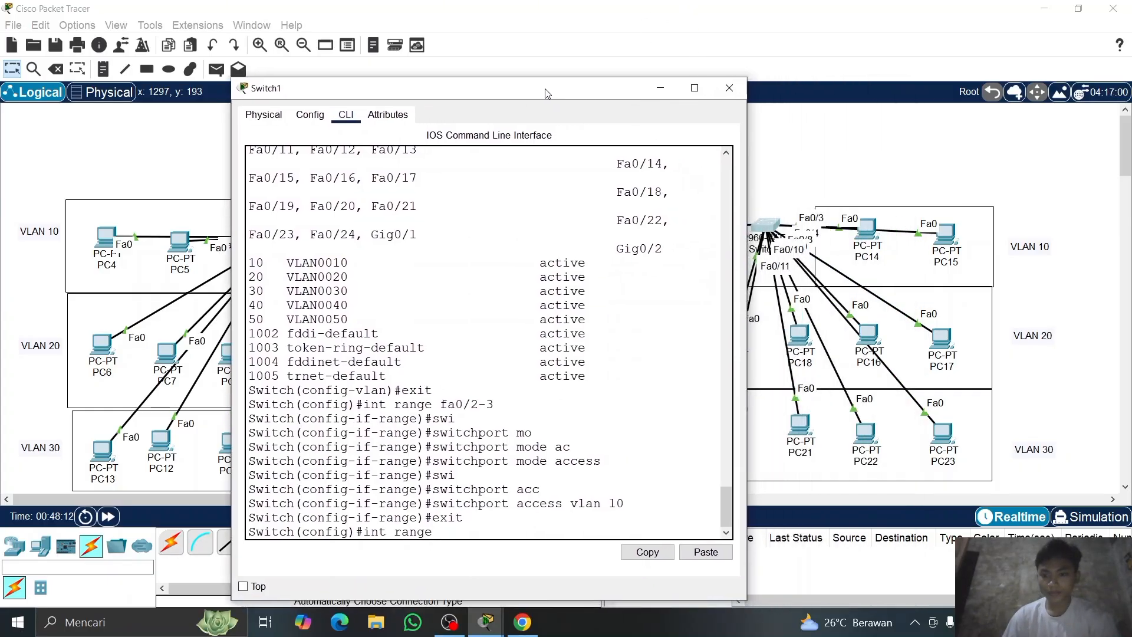
pyautogui.moveTo(932, 341)
pyautogui.mouseDown()
pyautogui.moveTo(957, 331)
pyautogui.moveTo(943, 337)
pyautogui.mouseUp()
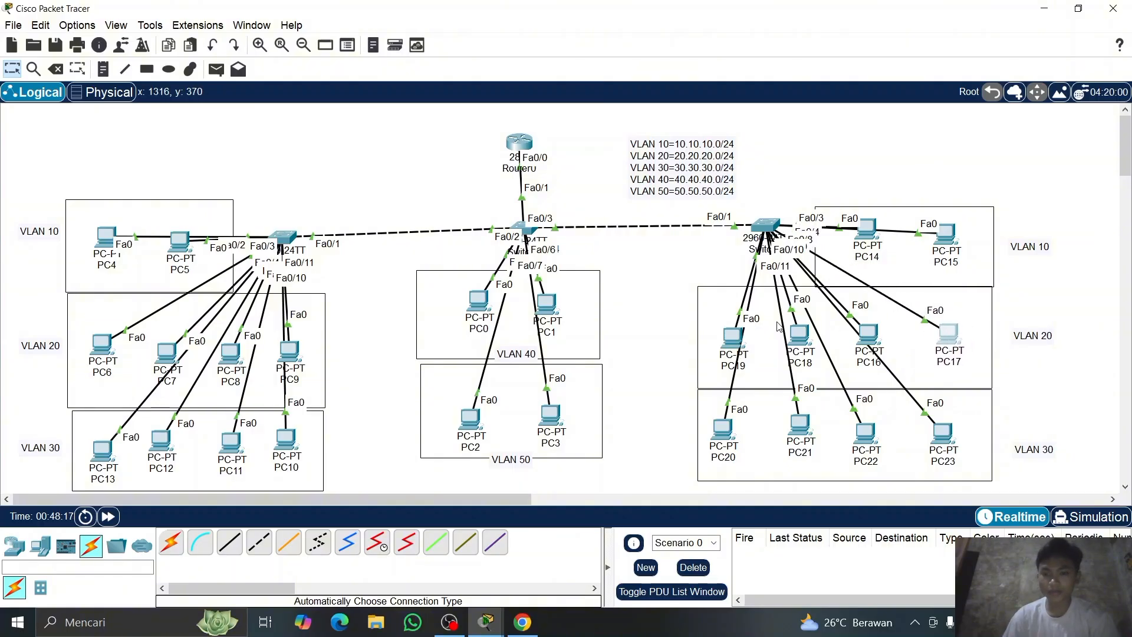
pyautogui.moveTo(736, 345)
pyautogui.mouseDown()
pyautogui.moveTo(705, 313)
pyautogui.moveTo(741, 337)
pyautogui.mouseUp()
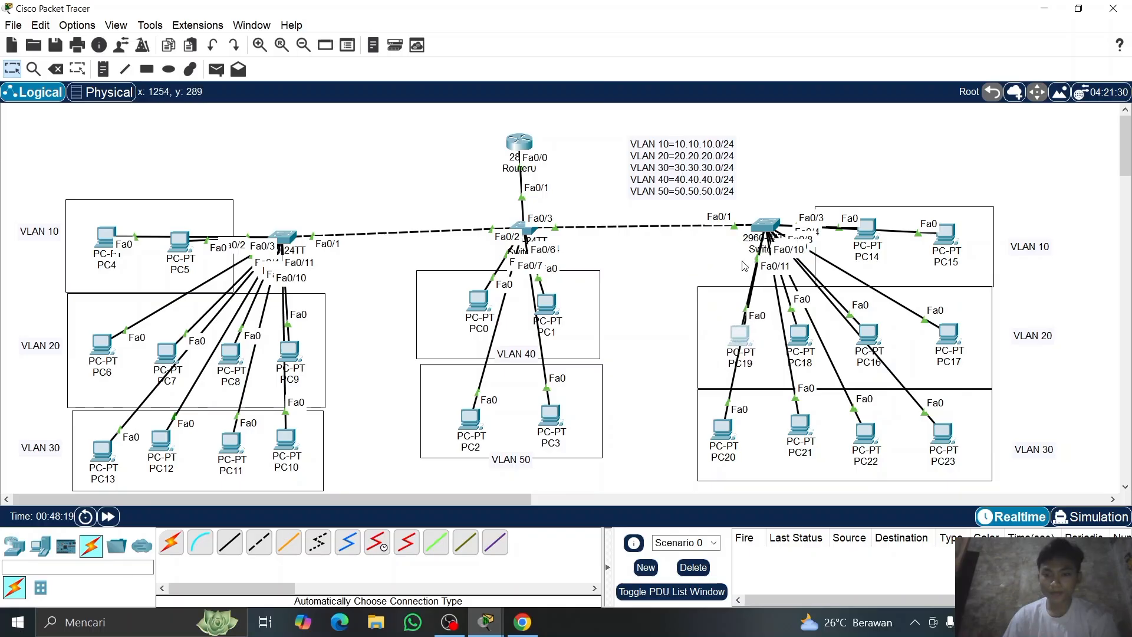
pyautogui.click(771, 224)
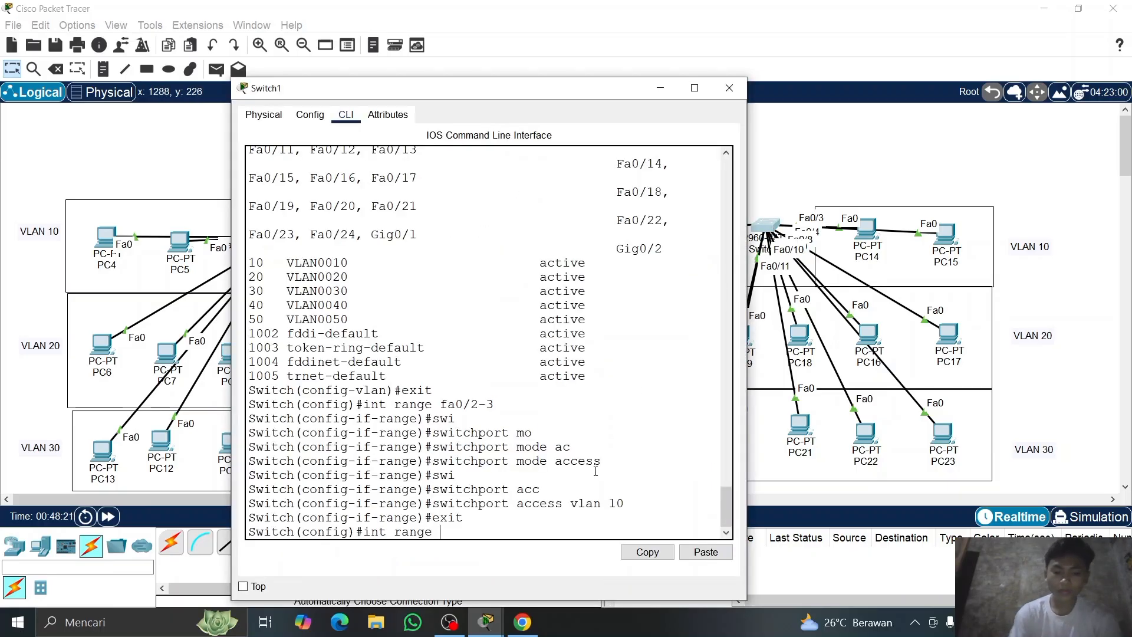
pyautogui.write('fa0/')
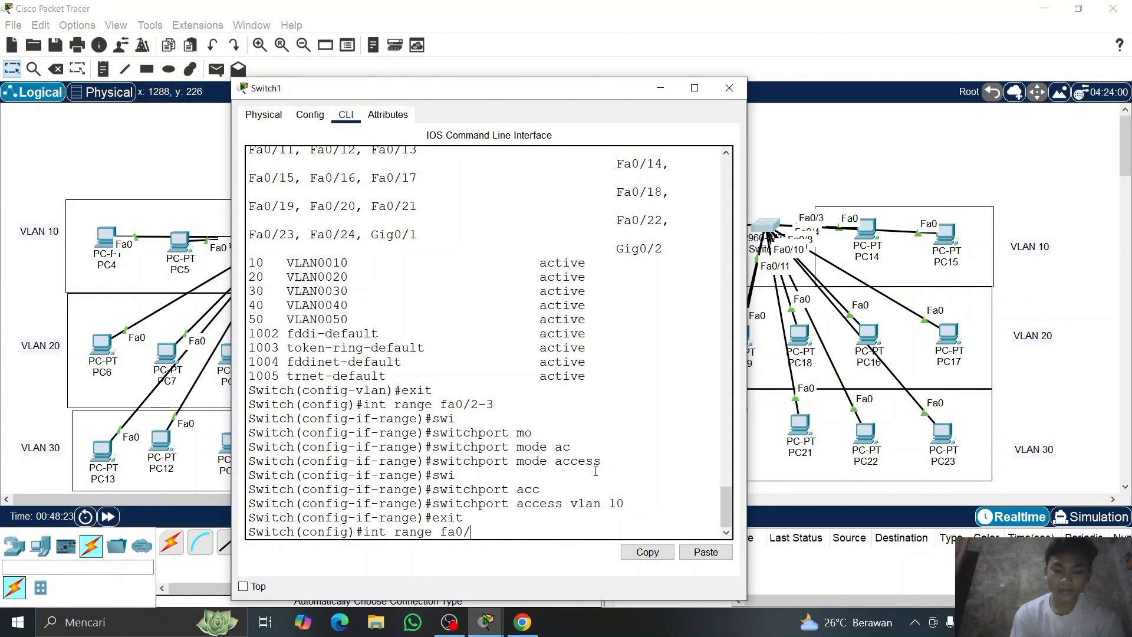
pyautogui.write('4-7')
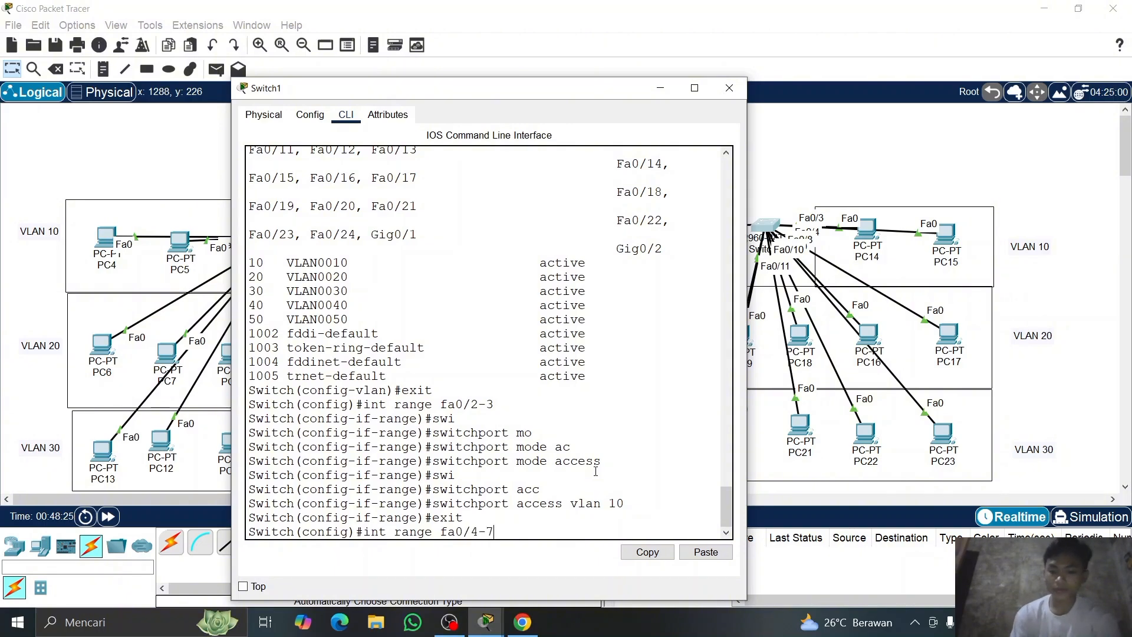
pyautogui.press('Return')
# - Set Switch1's interfaces fa0/4-7 to switchport access mode
pyautogui.write('sw')
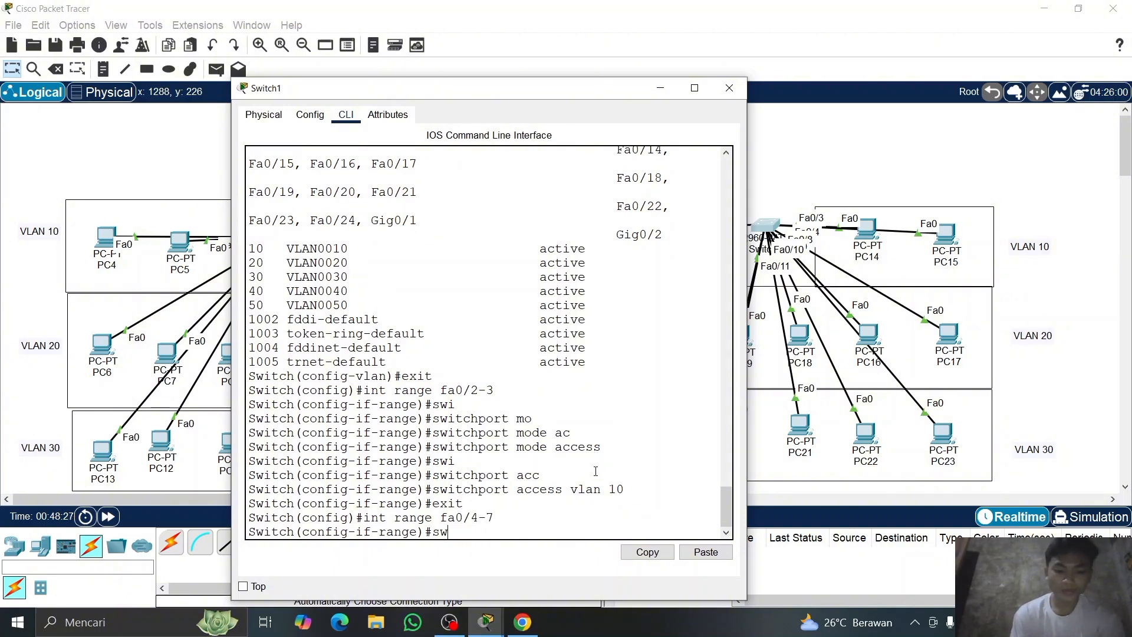
pyautogui.press('Tab')
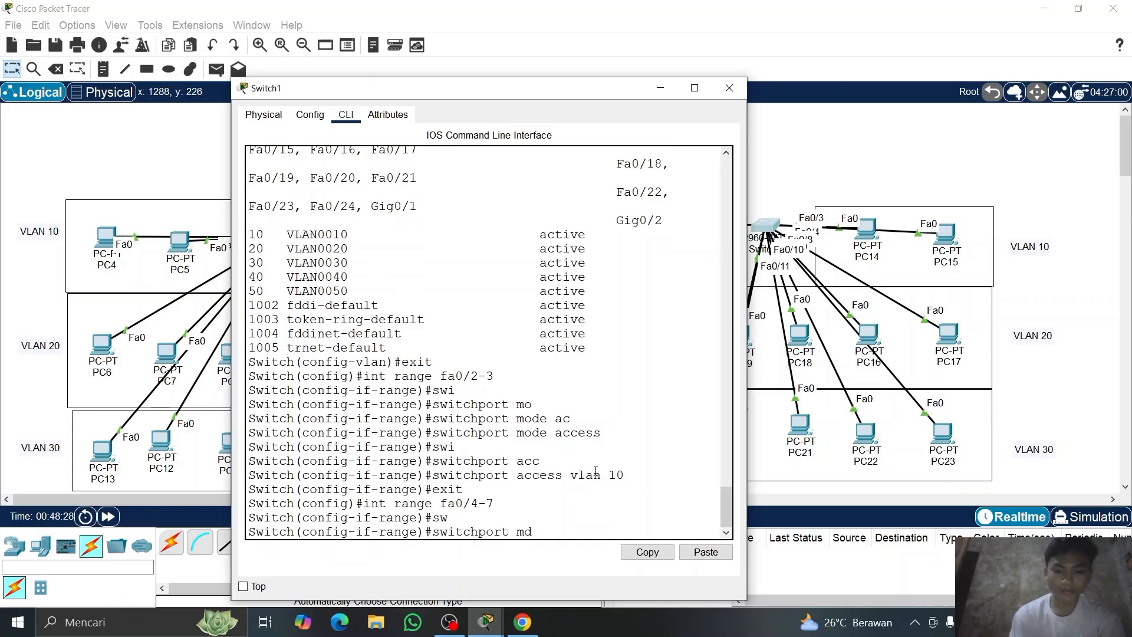
pyautogui.write('mo')
pyautogui.press('Tab')
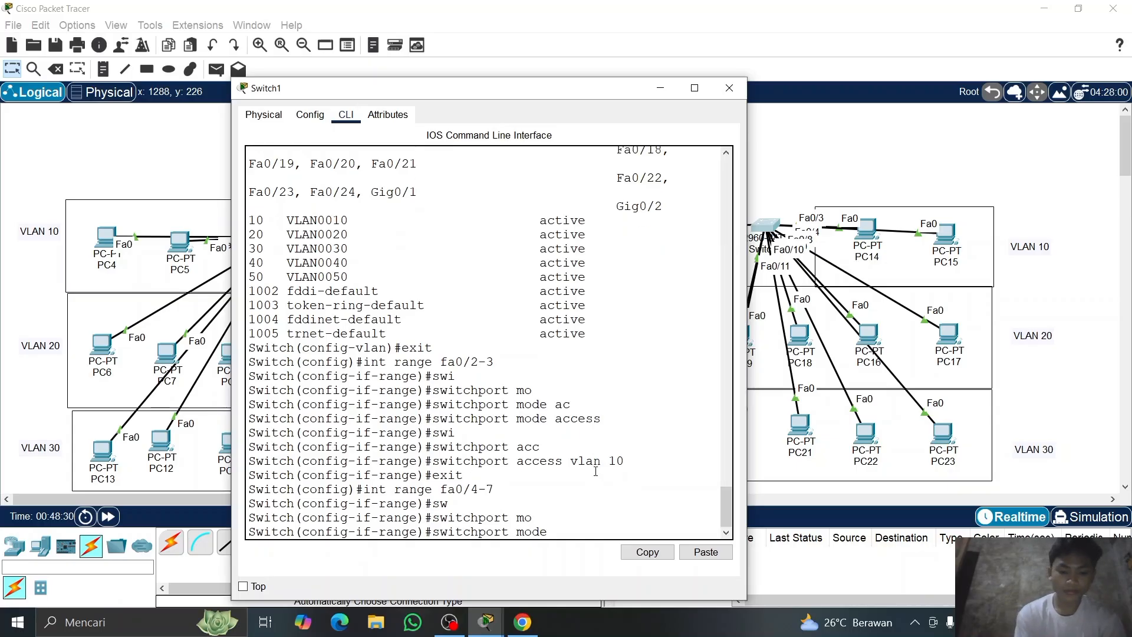
pyautogui.write('ac')
pyautogui.press('Tab')
pyautogui.press('Return')
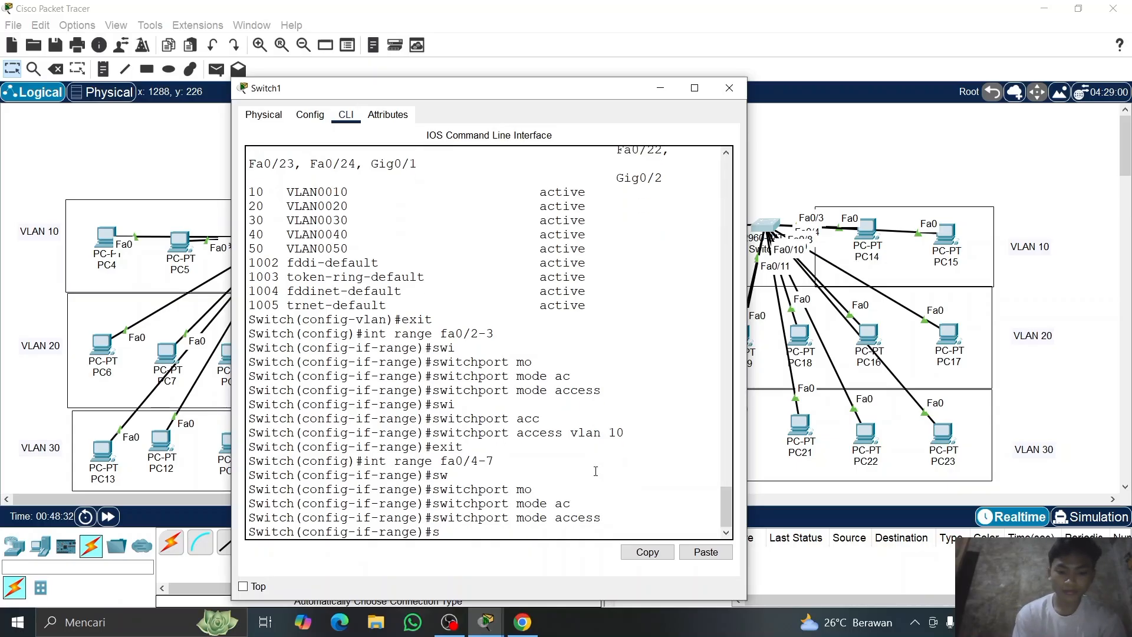
# - Assign Switch1's interfaces fa0/4-7 to access VLAN 20 and exit the interface range configuration
pyautogui.write('swi')
pyautogui.press('Tab')
pyautogui.write('a')
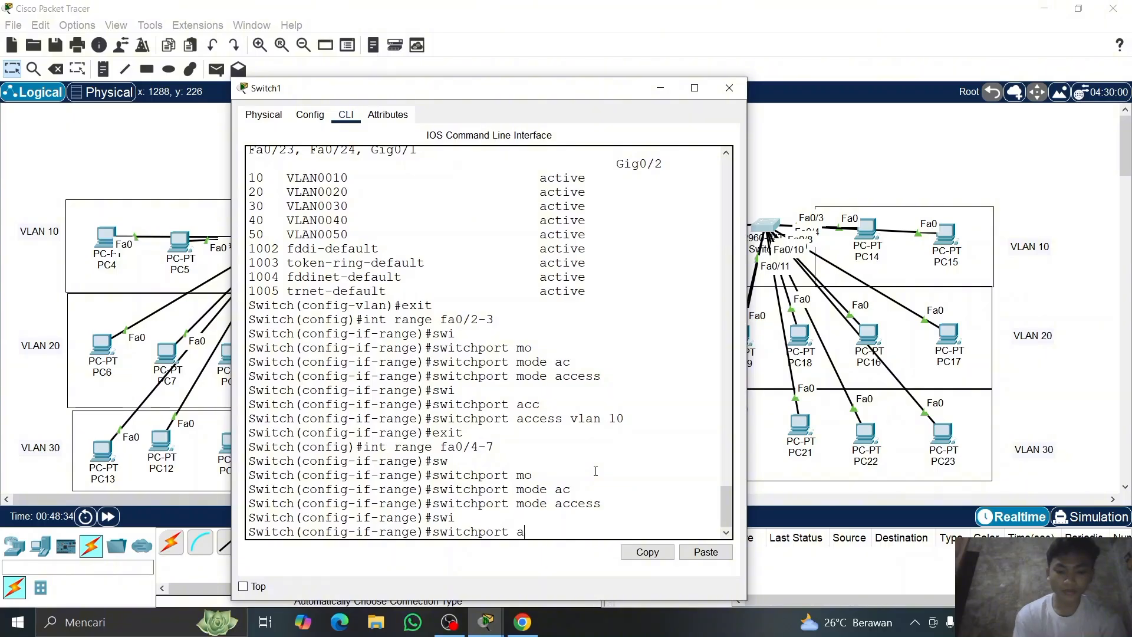
pyautogui.write('cc')
pyautogui.press('Tab')
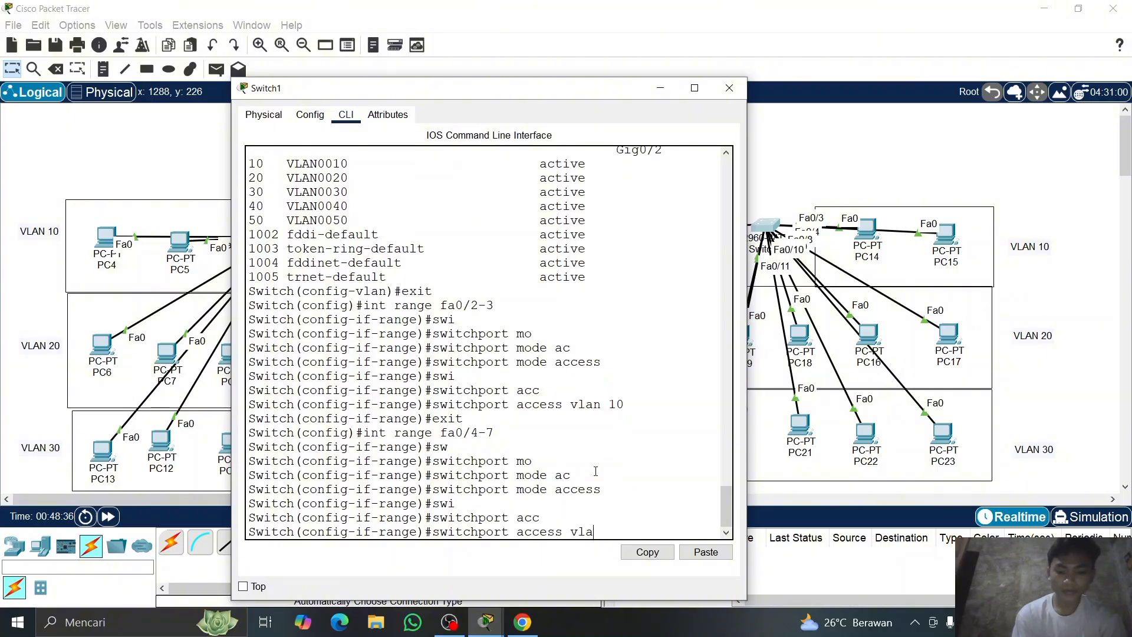
pyautogui.write('vlan 20')
pyautogui.press('Return')
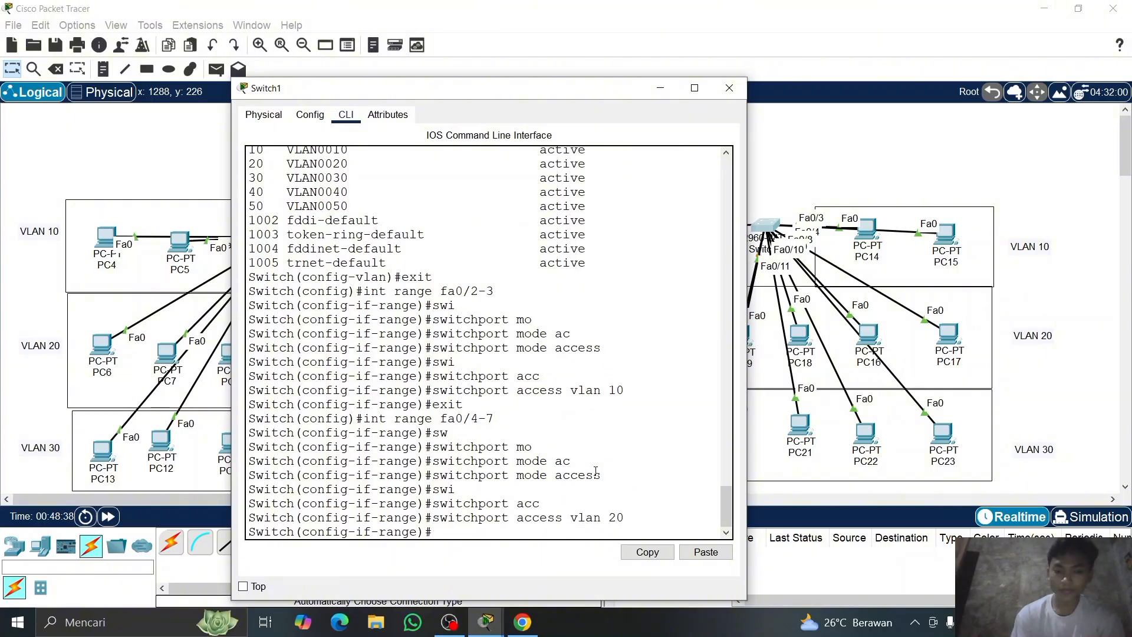
pyautogui.write('exit')
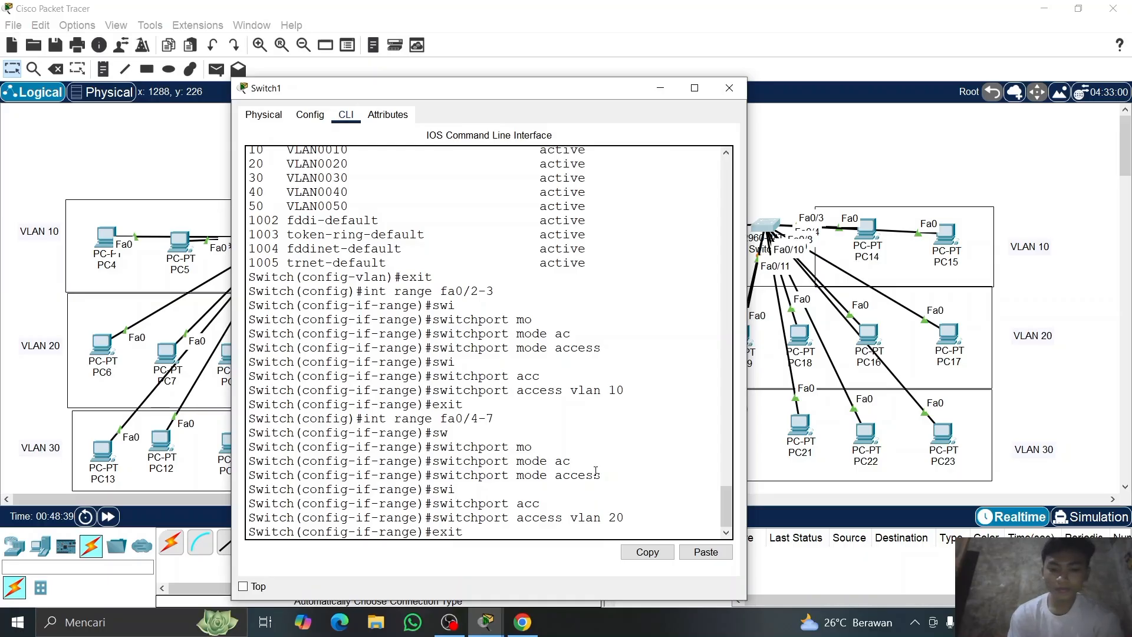
pyautogui.press('Return')
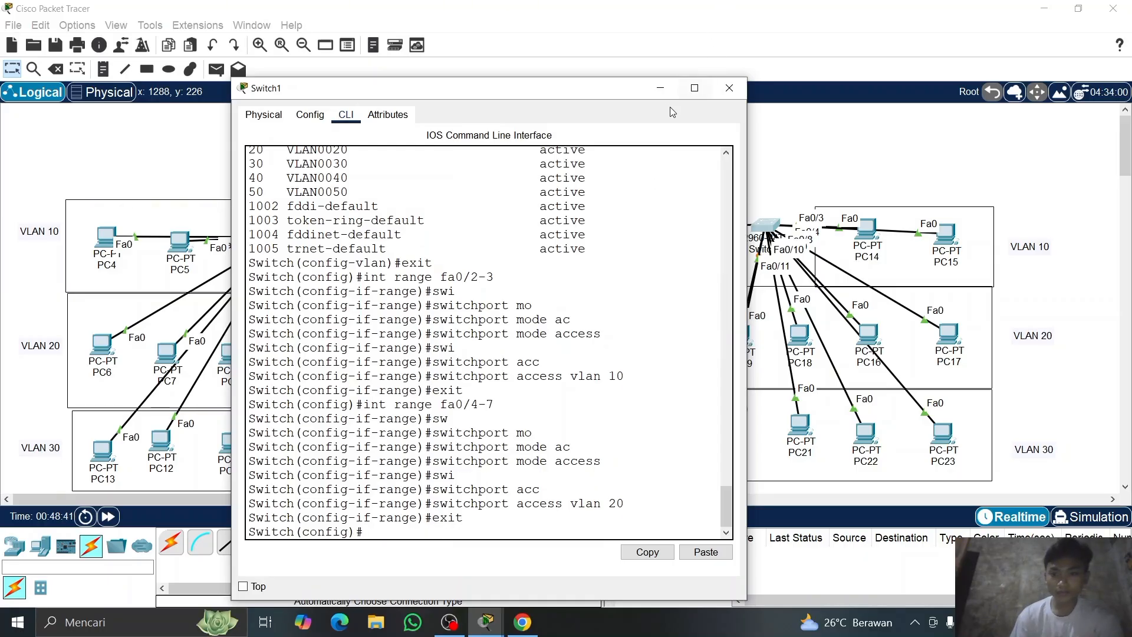
pyautogui.moveTo(631, 81); pyautogui.dragTo(632, 89)
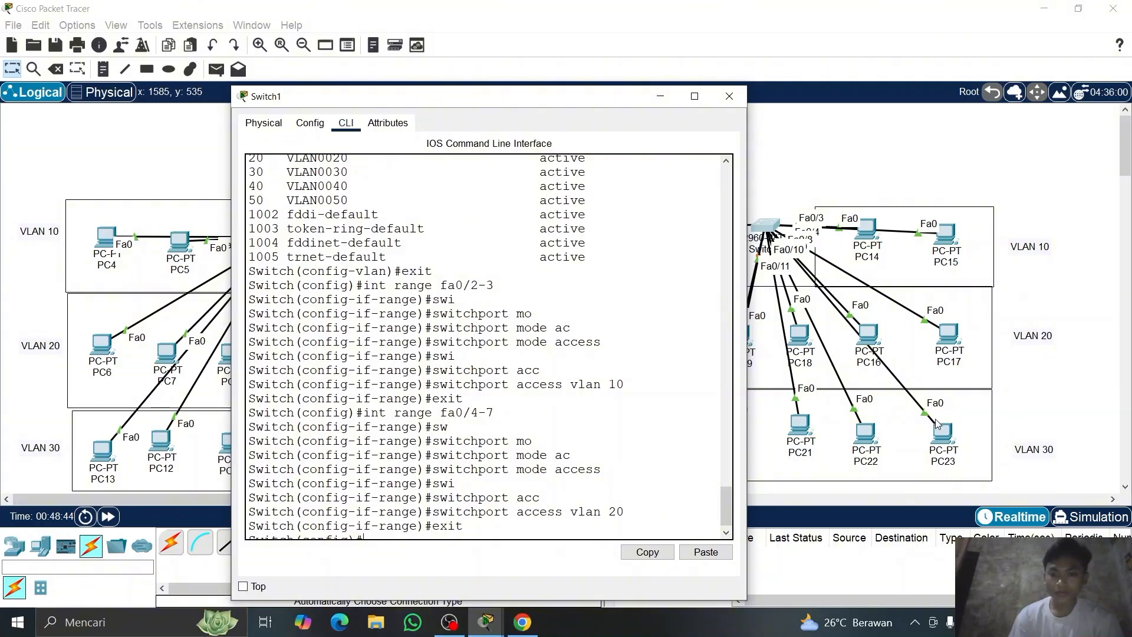
# - Shift PC23 and PC20 slightly within the VLAN 30 box on Switch1's side to check their links
pyautogui.click(945, 434)
pyautogui.moveTo(945, 435)
pyautogui.mouseDown()
pyautogui.moveTo(968, 366)
pyautogui.moveTo(956, 443)
pyautogui.mouseUp()
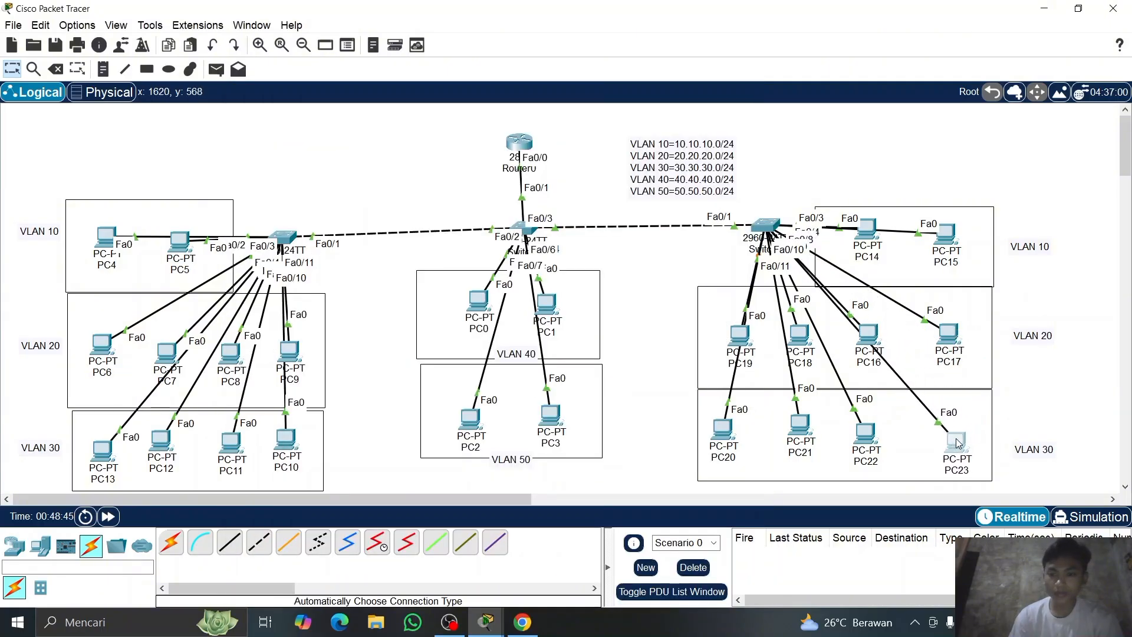
pyautogui.moveTo(730, 435); pyautogui.dragTo(753, 433)
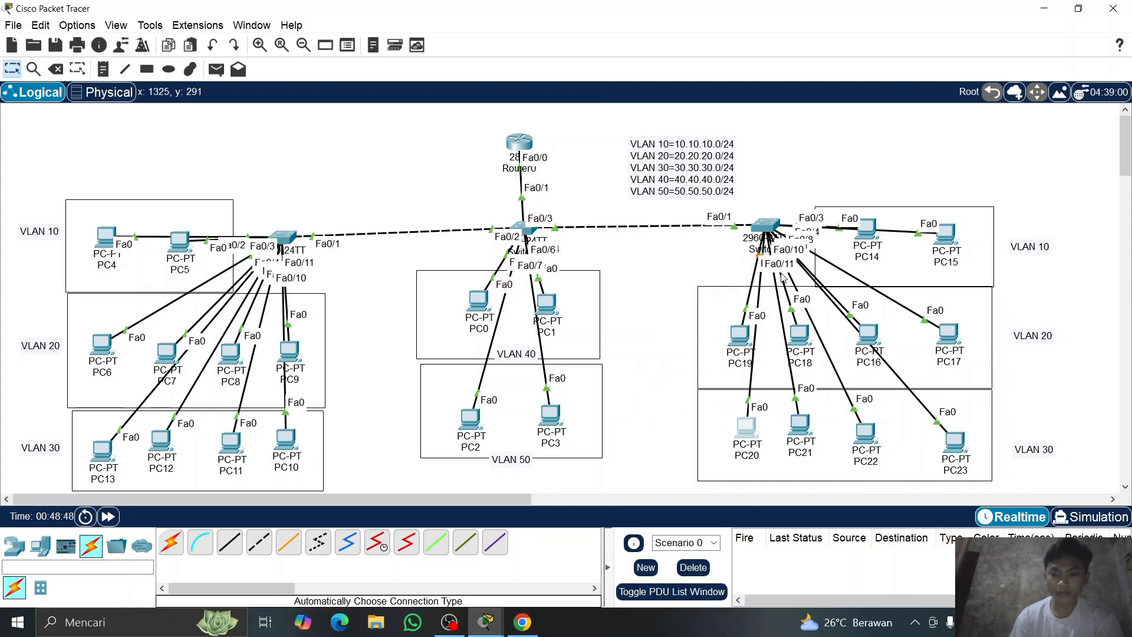
# - Enter configuration of interface range fa0/8-11 on Switch1
pyautogui.click(770, 226)
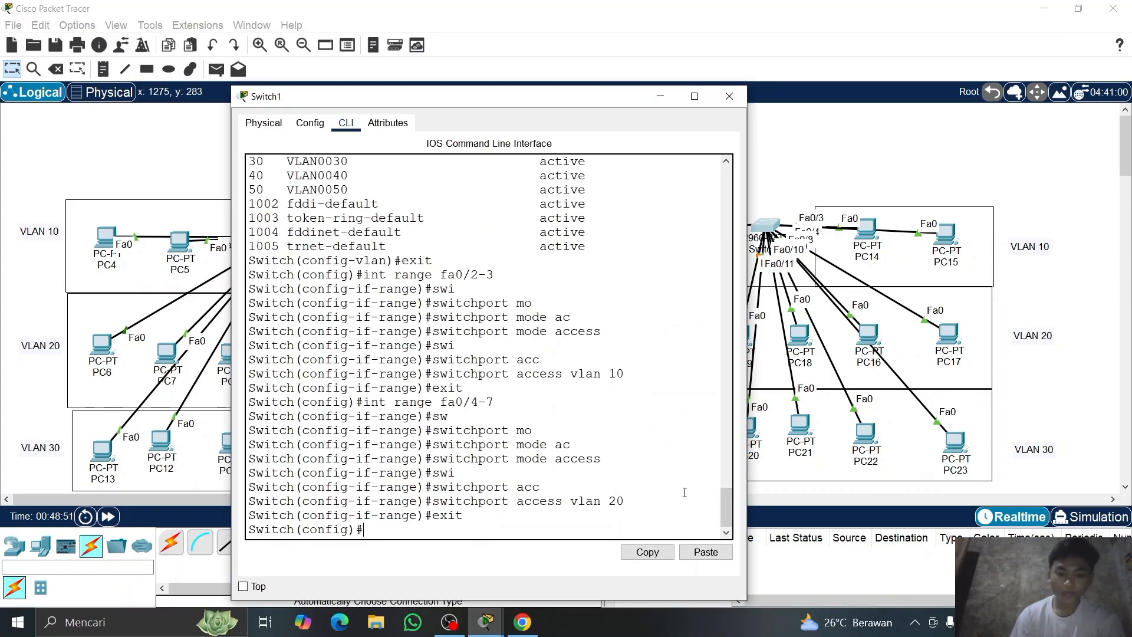
pyautogui.write('int f')
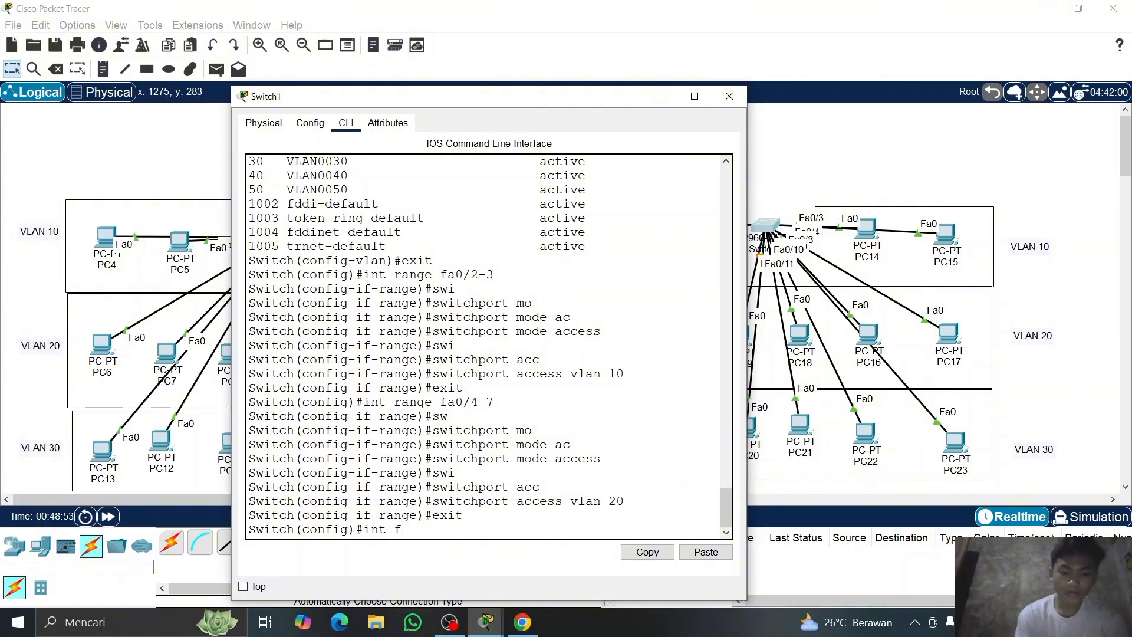
pyautogui.write('a')
pyautogui.press('BackSpace')
pyautogui.press('BackSpace')
pyautogui.write('ran')
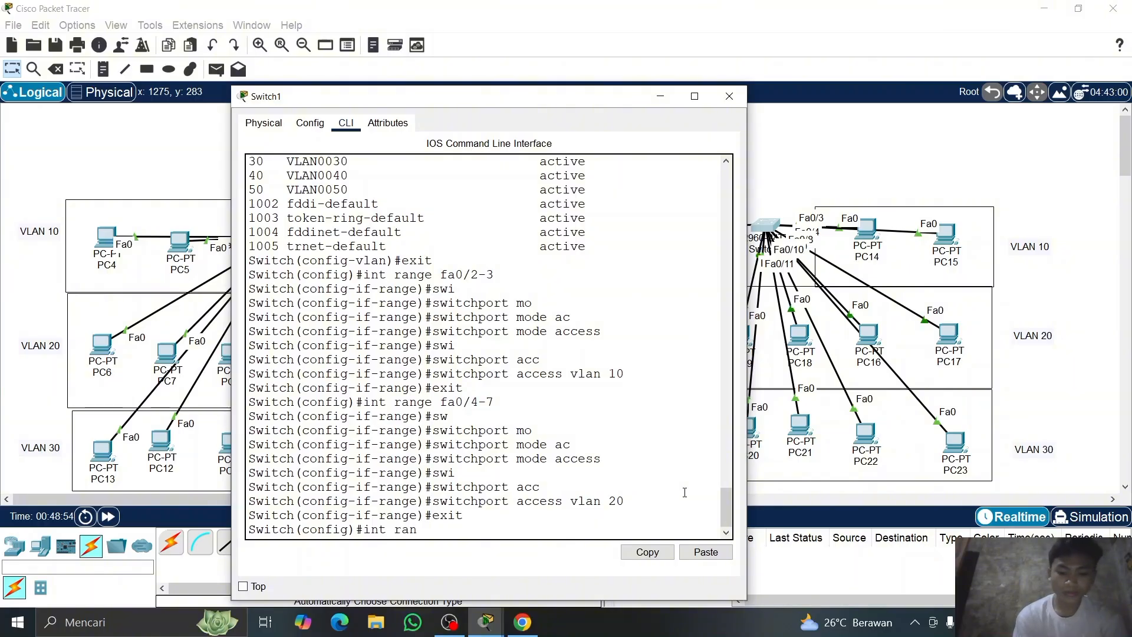
pyautogui.write('ge fa')
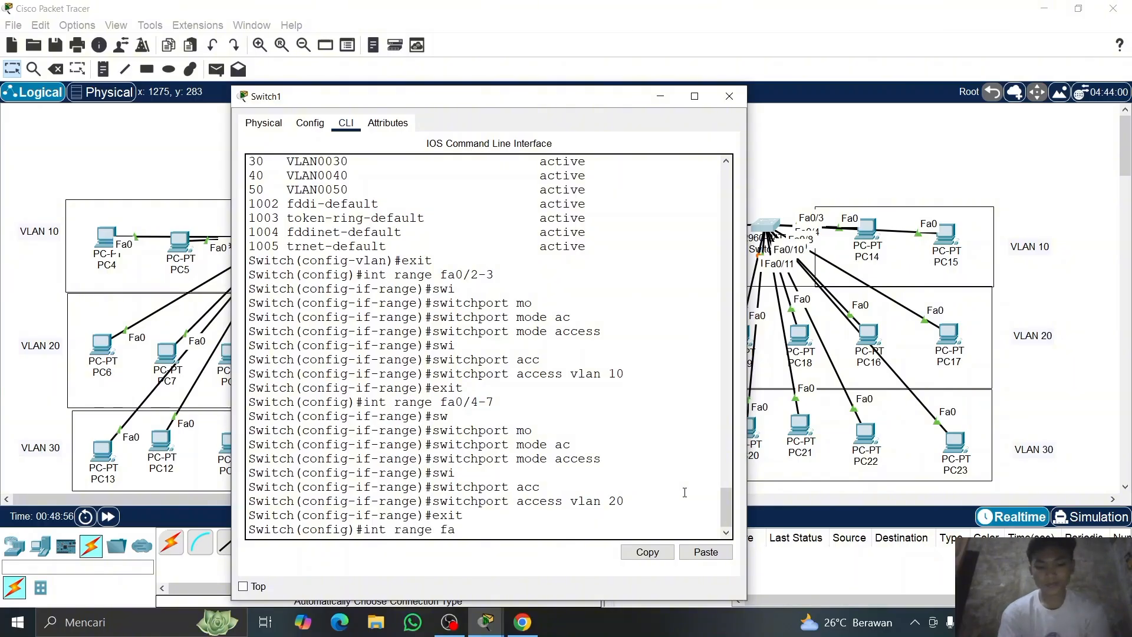
pyautogui.write('0/8-11')
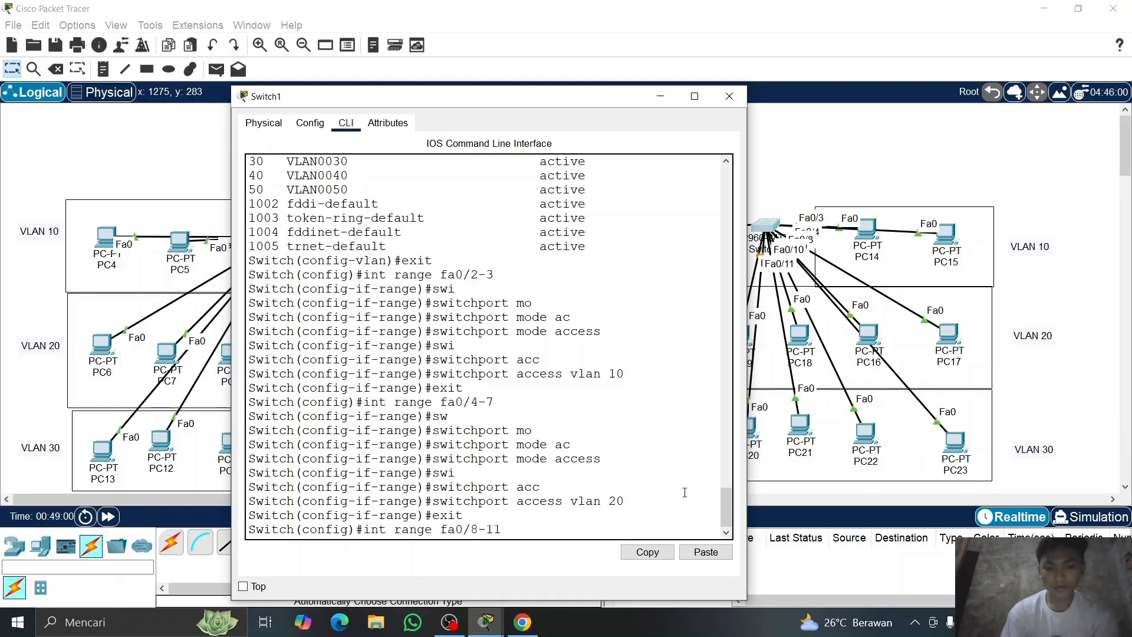
pyautogui.press('Return')
# - Set Switch1's interfaces fa0/8-11 to switchport access mode
pyautogui.write('sw')
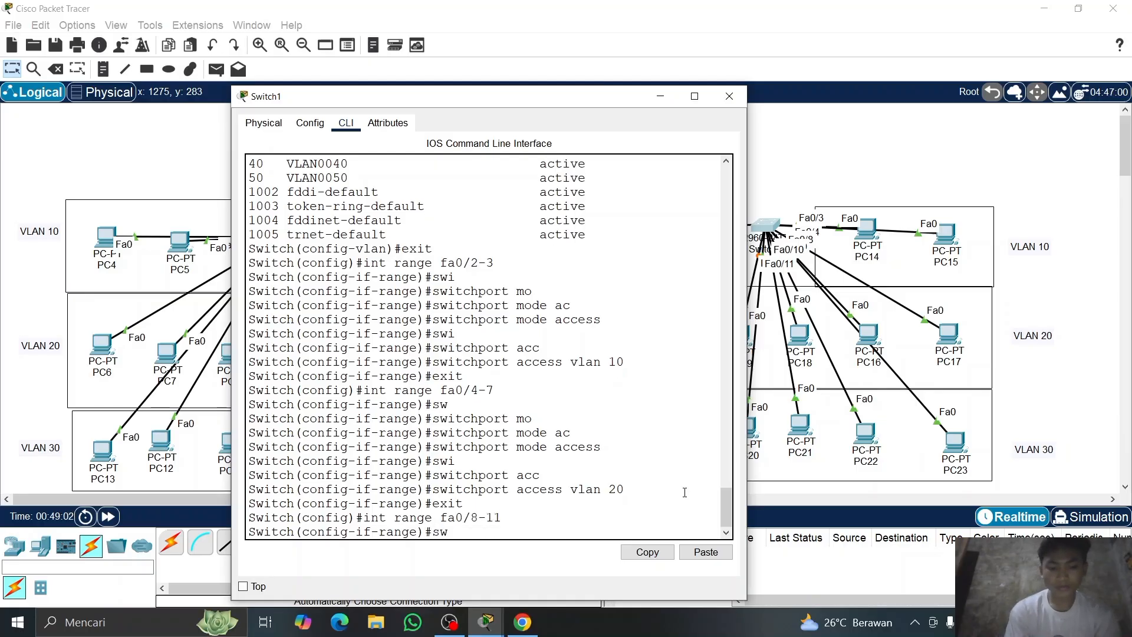
pyautogui.press('Tab')
pyautogui.write('mod')
pyautogui.press('Tab')
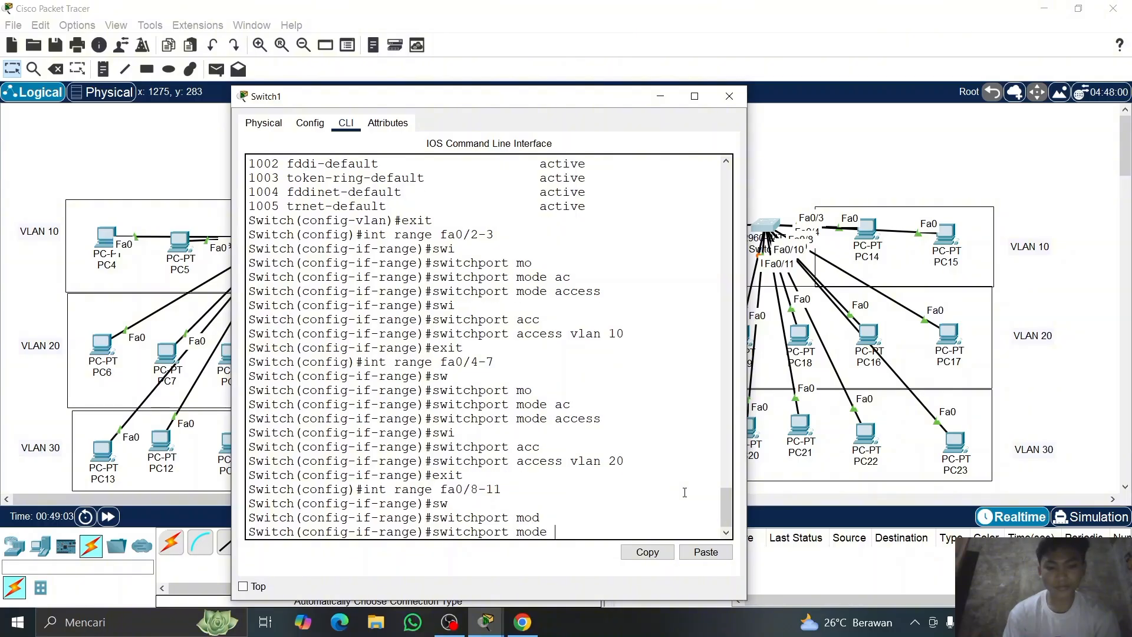
pyautogui.write('ac')
pyautogui.press('Tab')
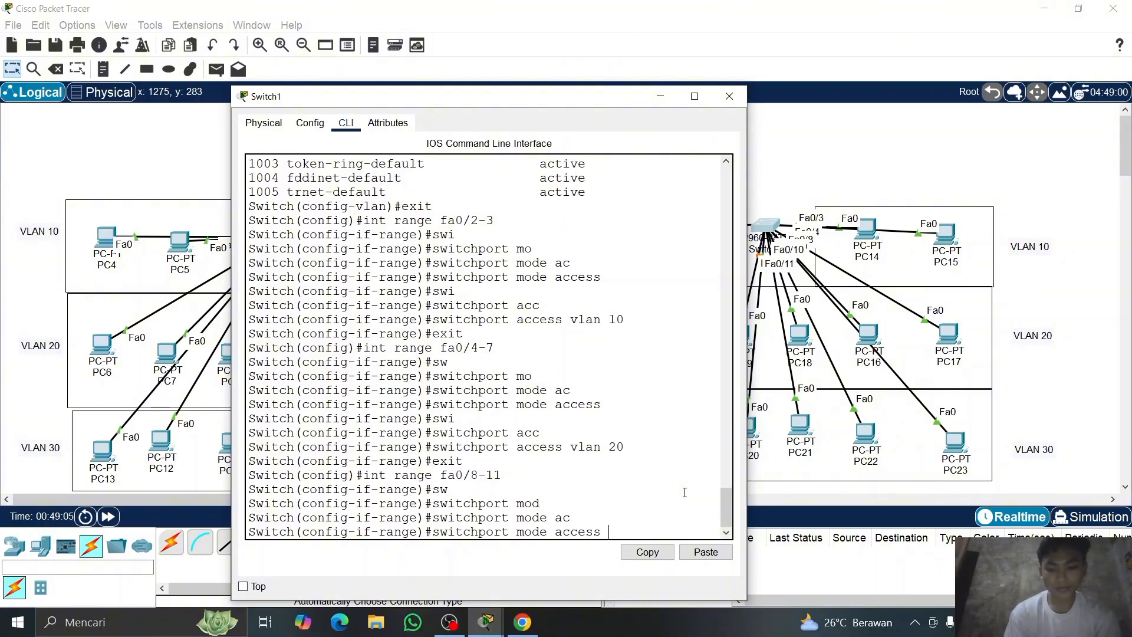
pyautogui.press('Return')
# - Assign Switch1's interfaces fa0/8-11 to access VLAN 30 and close the switch window
pyautogui.write('sw')
pyautogui.press('Tab')
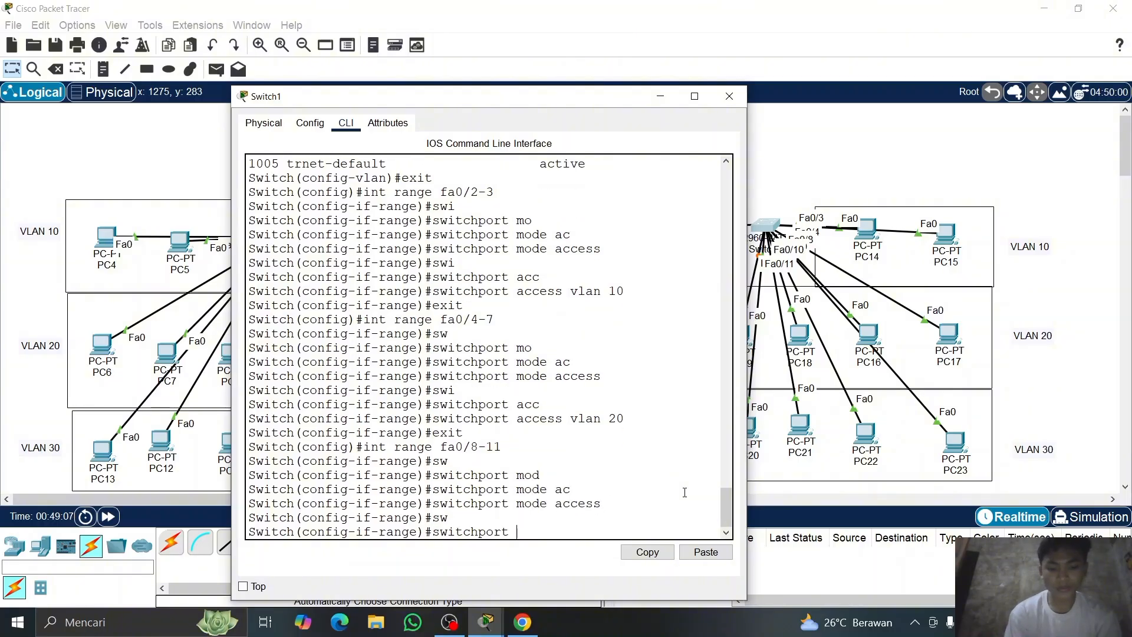
pyautogui.write('ac')
pyautogui.press('Tab')
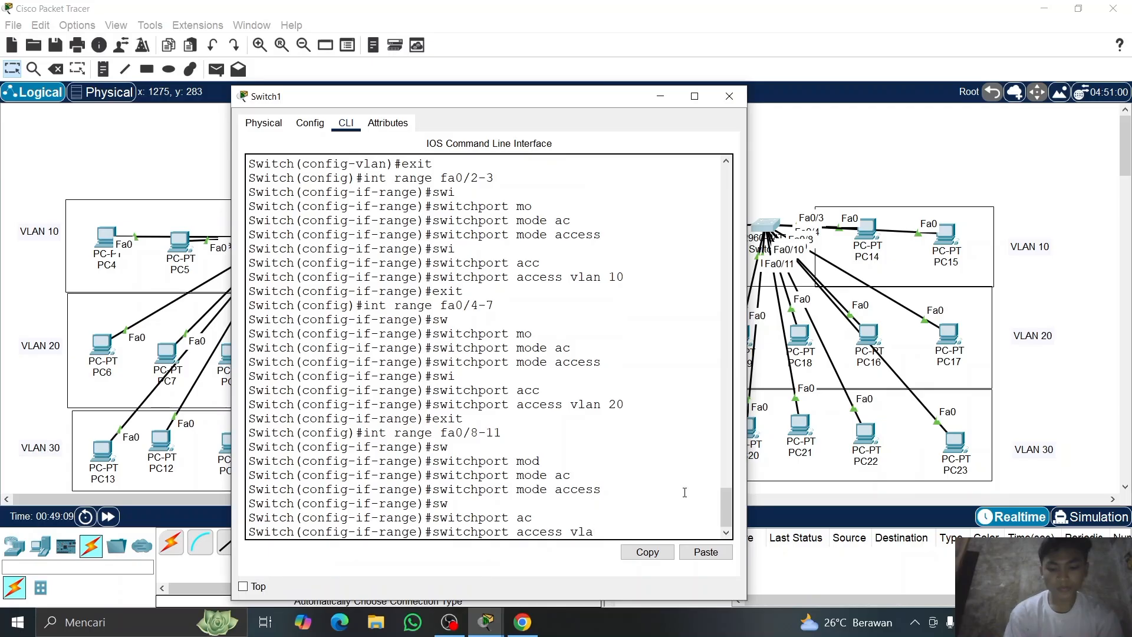
pyautogui.write('vlan 30')
pyautogui.press('Return')
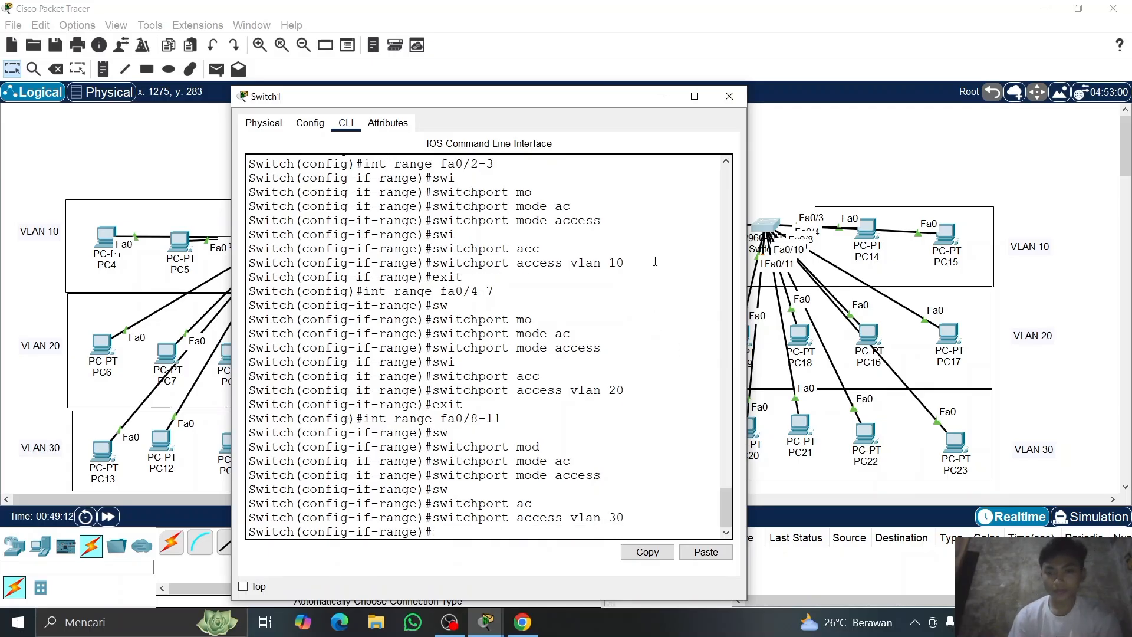
pyautogui.click(730, 96)
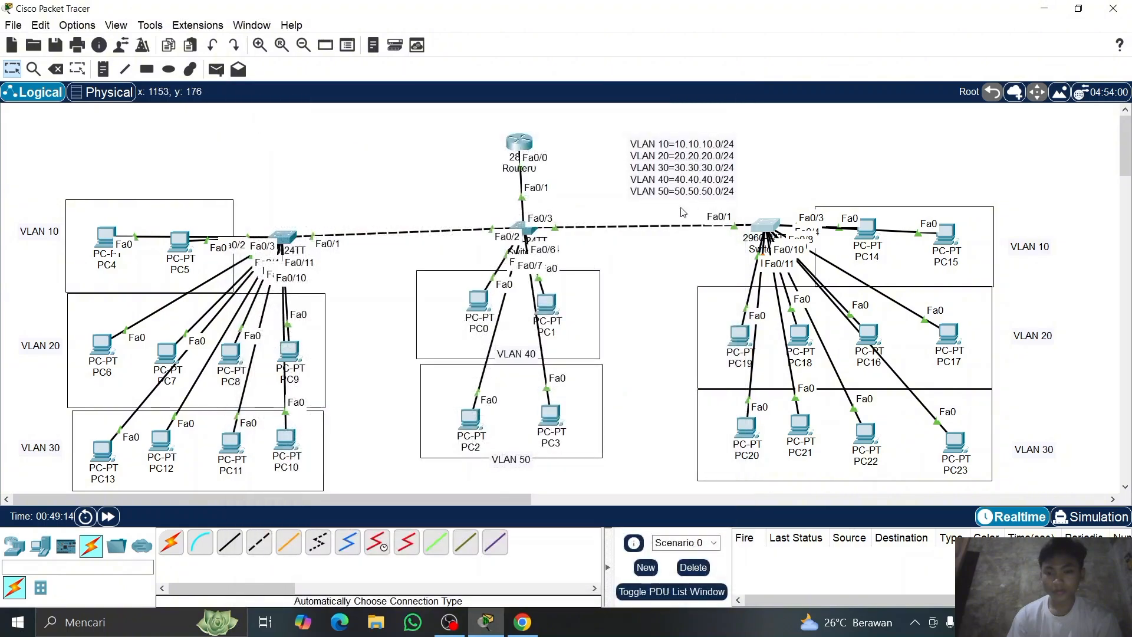
# - Spread PC1 and PC0 apart in the VLAN 40 area to make their Switch0 link labels readable
pyautogui.click(765, 226)
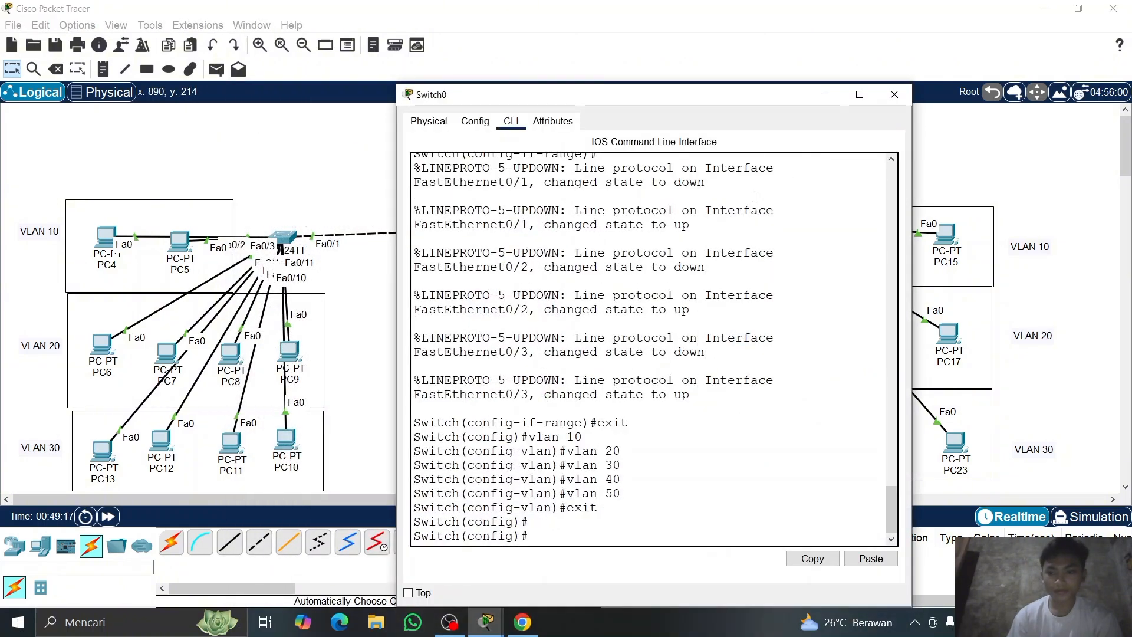
pyautogui.click(825, 95)
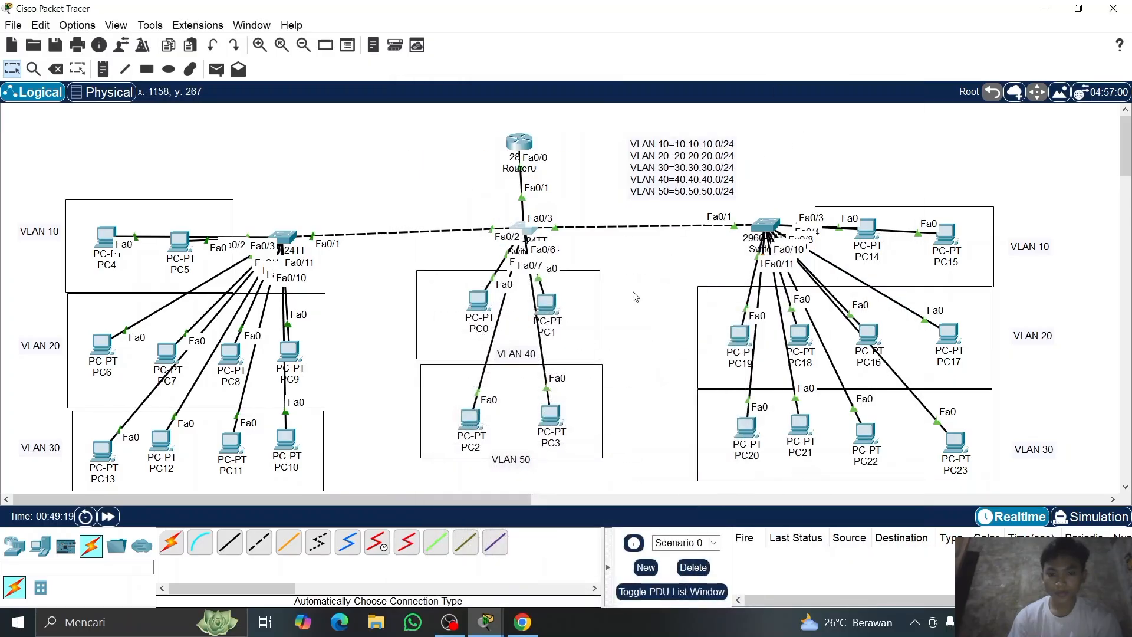
pyautogui.moveTo(558, 307); pyautogui.dragTo(581, 311)
pyautogui.moveTo(483, 305)
pyautogui.mouseDown()
pyautogui.moveTo(425, 300)
pyautogui.moveTo(467, 347)
pyautogui.moveTo(475, 309)
pyautogui.moveTo(459, 293)
pyautogui.moveTo(478, 306)
pyautogui.mouseUp()
# - Enter configuration of interface range fa0/4-5 on Switch0
pyautogui.moveTo(527, 232); pyautogui.dragTo(527, 233)
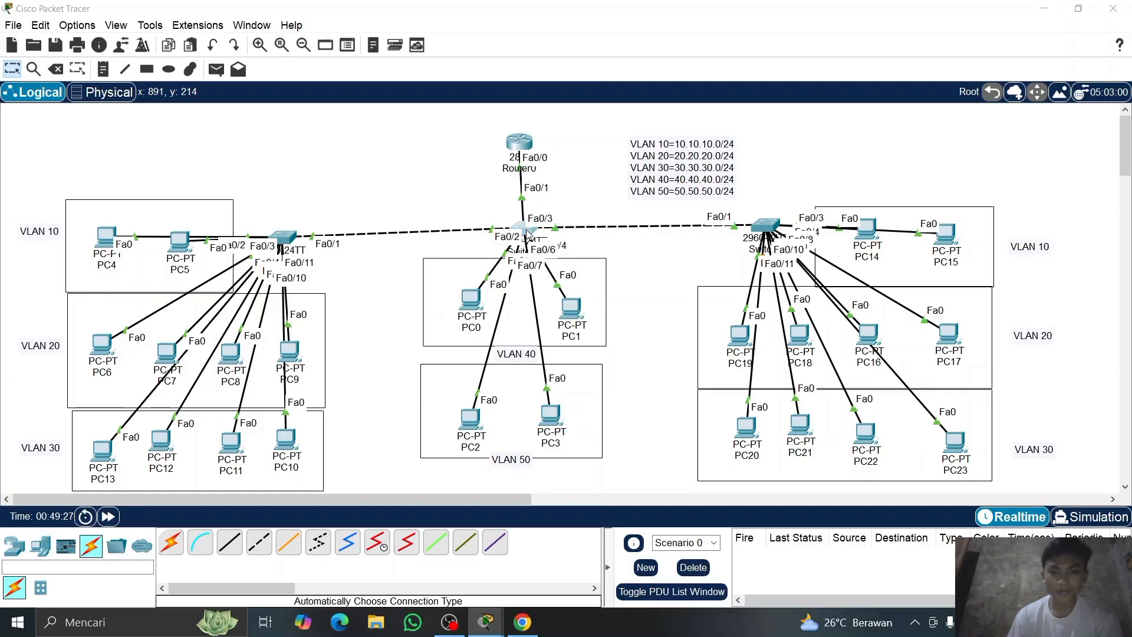
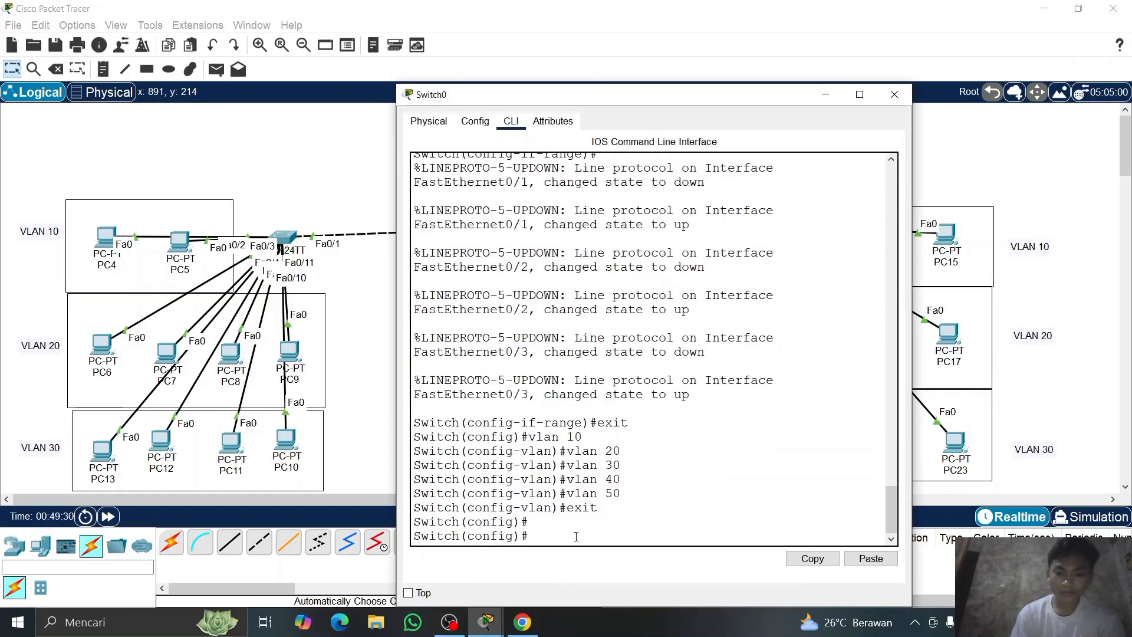
pyautogui.write('int')
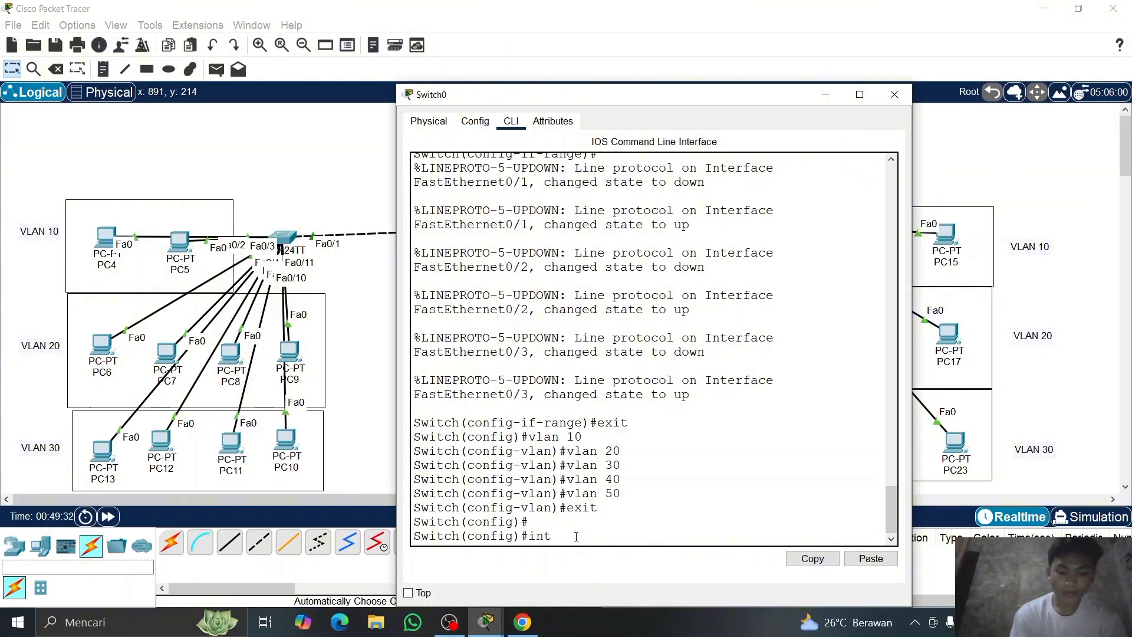
pyautogui.write(' rang')
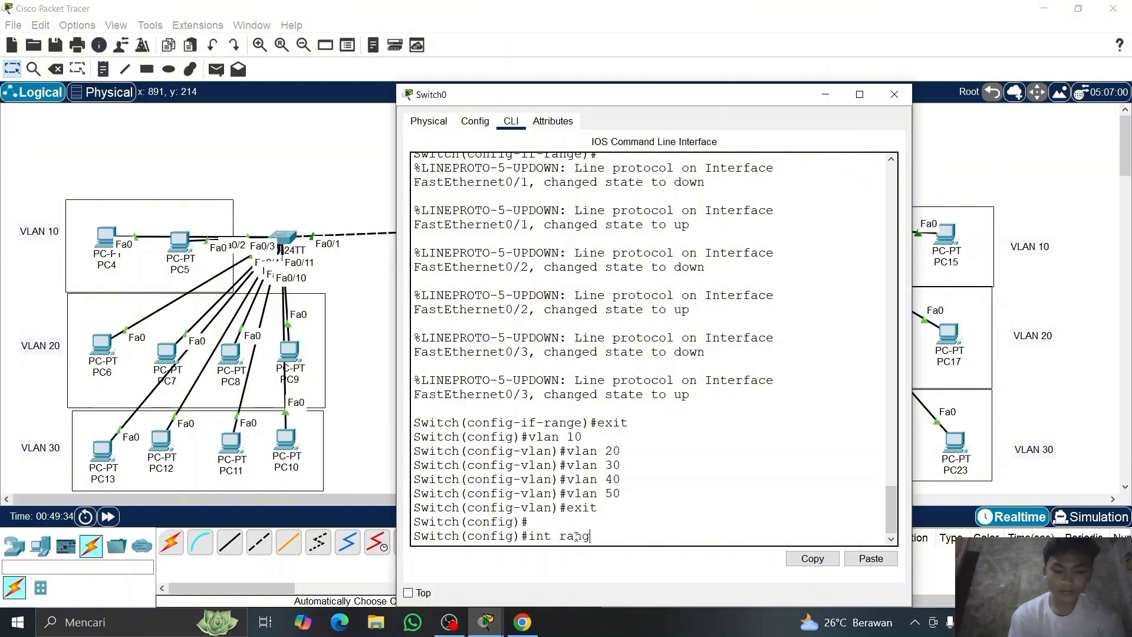
pyautogui.write('e fa0/4-5')
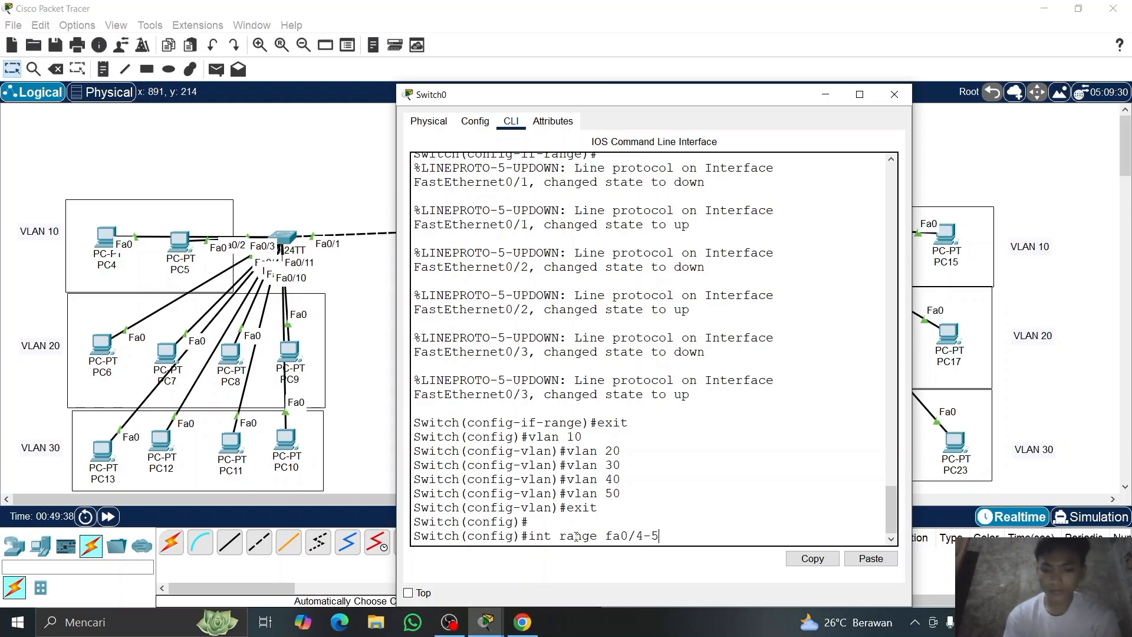
pyautogui.press('Return')
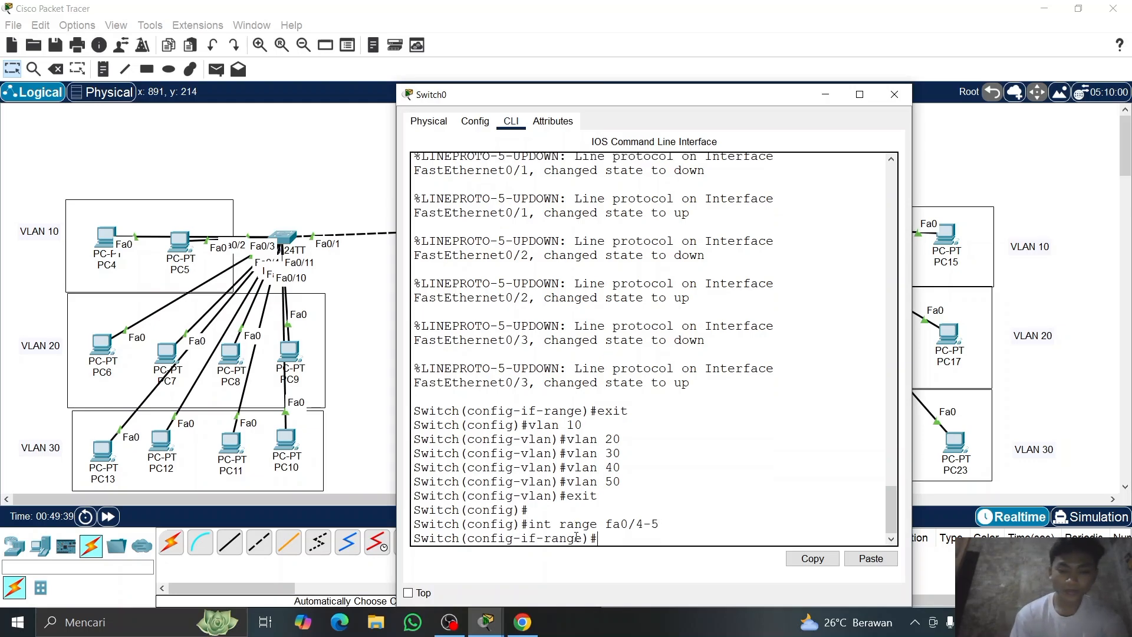
# - Set Switch0's interfaces fa0/4-5 to switchport access mode
pyautogui.write('sw')
pyautogui.press('Tab')
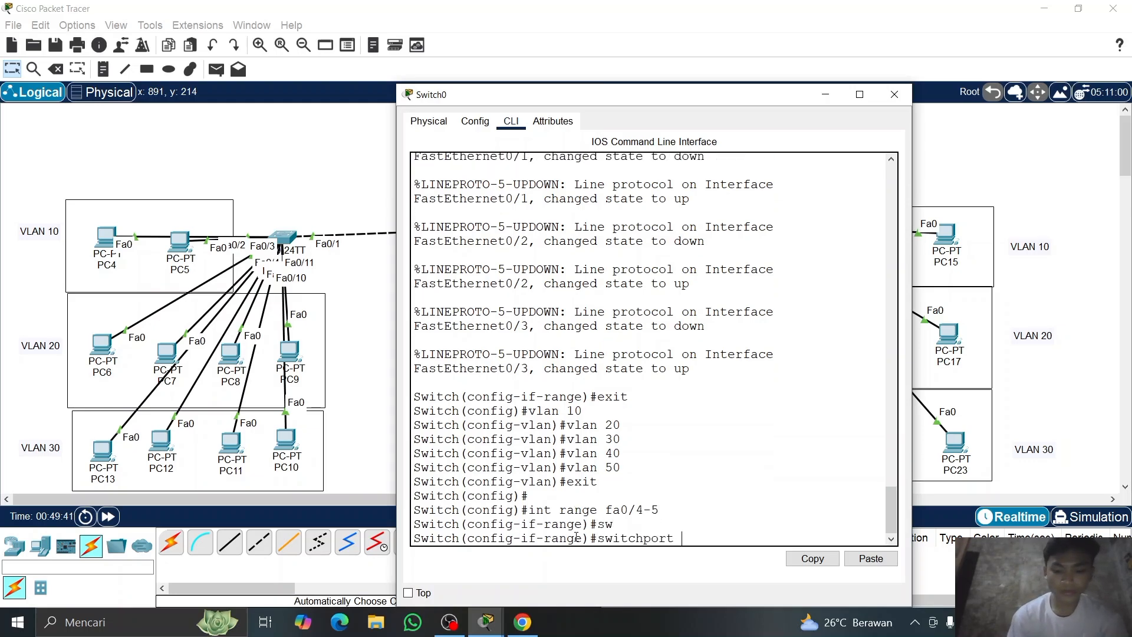
pyautogui.write('mos')
pyautogui.press('BackSpace')
pyautogui.write('d')
pyautogui.press('Tab')
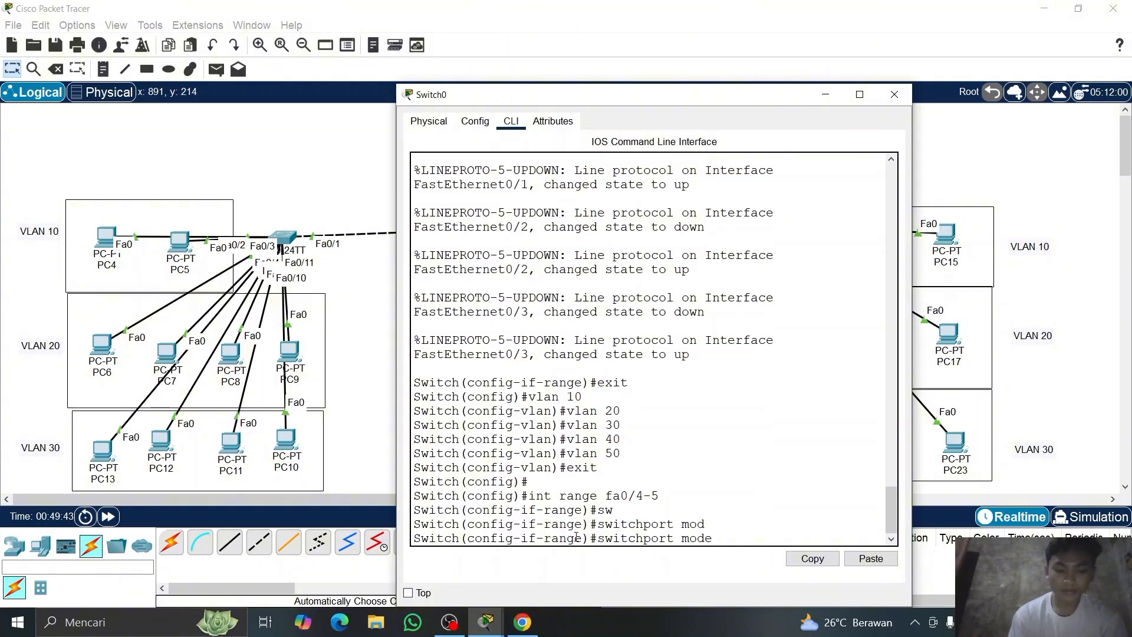
pyautogui.write('ac')
pyautogui.press('Tab')
pyautogui.press('Return')
# - Assign Switch0's interfaces fa0/4-5 to access VLAN 40 and close the switch window
pyautogui.write('s')
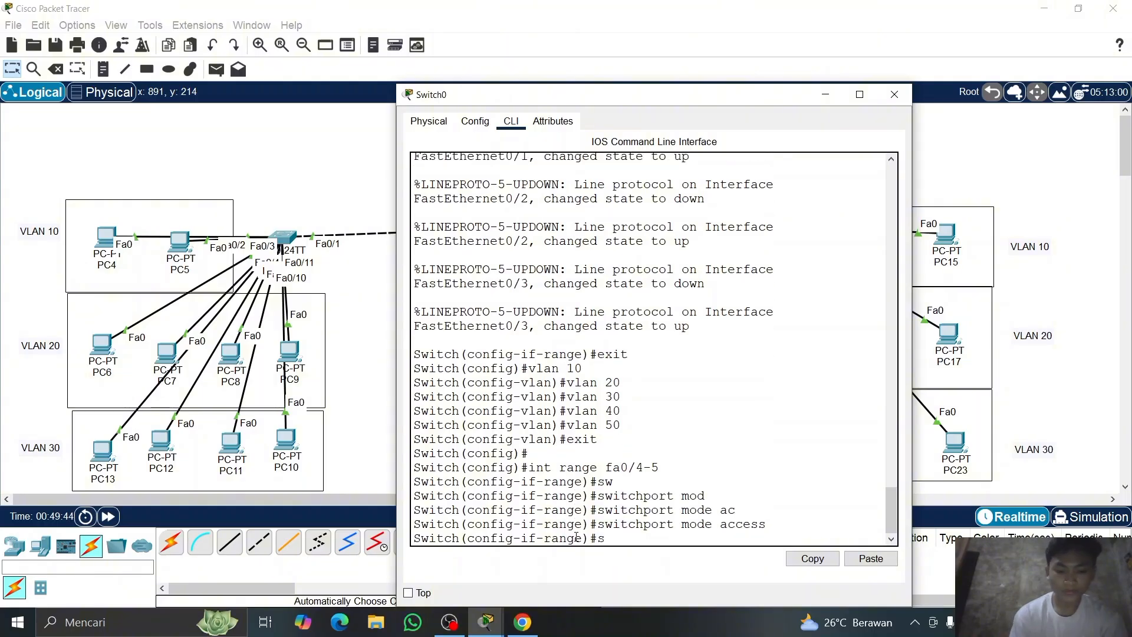
pyautogui.write('w')
pyautogui.press('Tab')
pyautogui.write('ac')
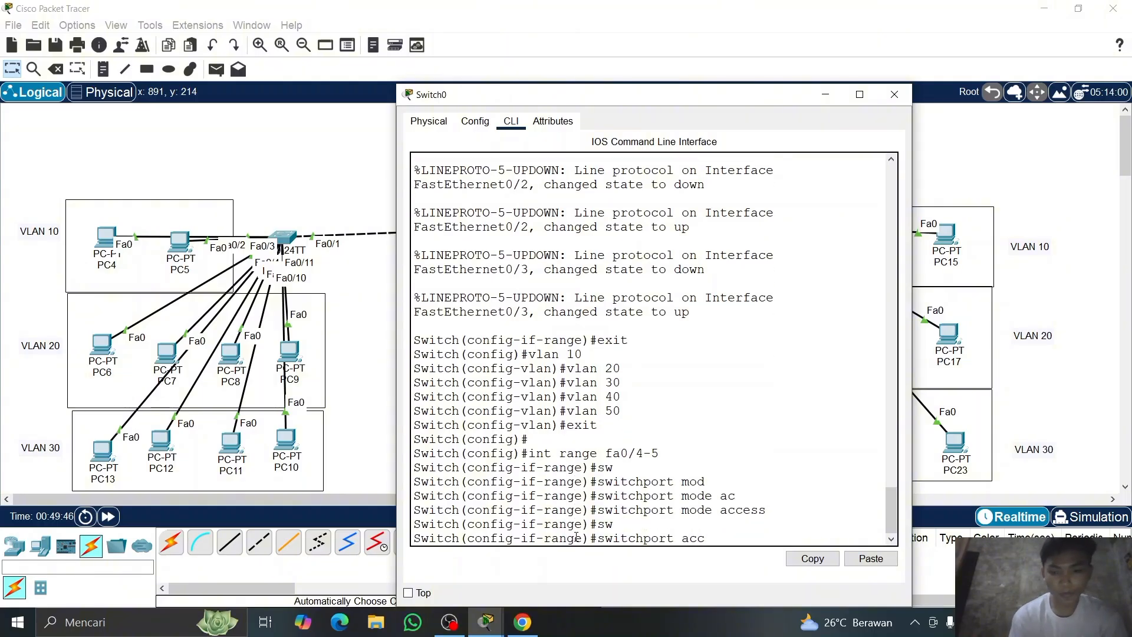
pyautogui.write('c')
pyautogui.press('Tab')
pyautogui.write('an ')
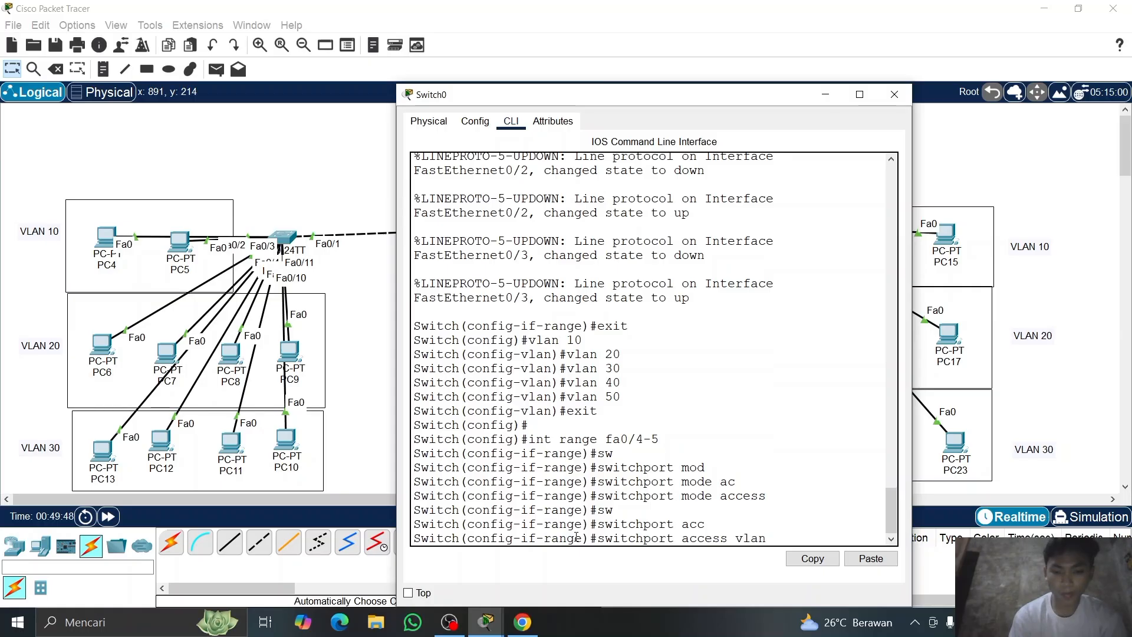
pyautogui.write('40')
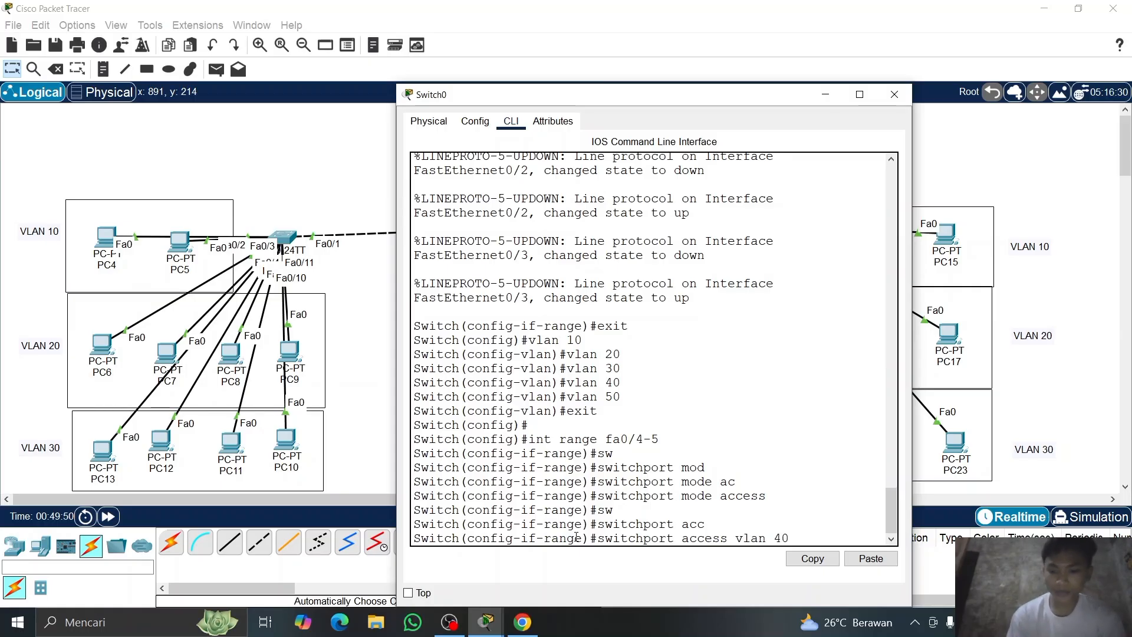
pyautogui.press('Return')
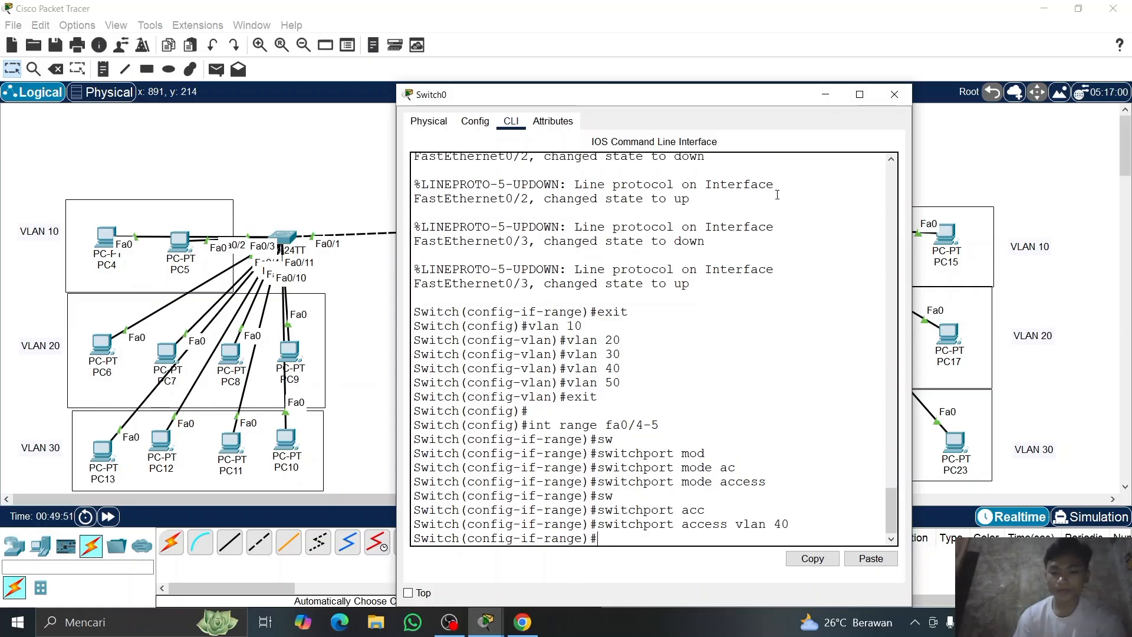
pyautogui.click(894, 95)
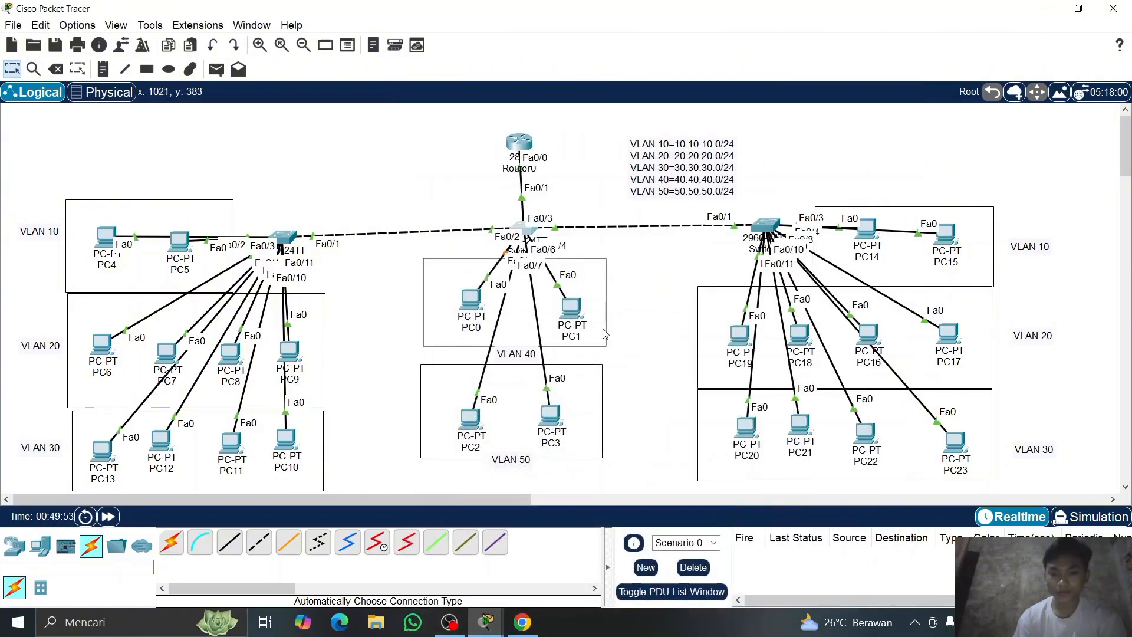
# - Shift PC3 outward in the VLAN 50 area and enter configuration of interface range fa0/6-7 on Switch0
pyautogui.moveTo(556, 425)
pyautogui.mouseDown()
pyautogui.moveTo(642, 383)
pyautogui.moveTo(593, 427)
pyautogui.moveTo(570, 431)
pyautogui.mouseUp()
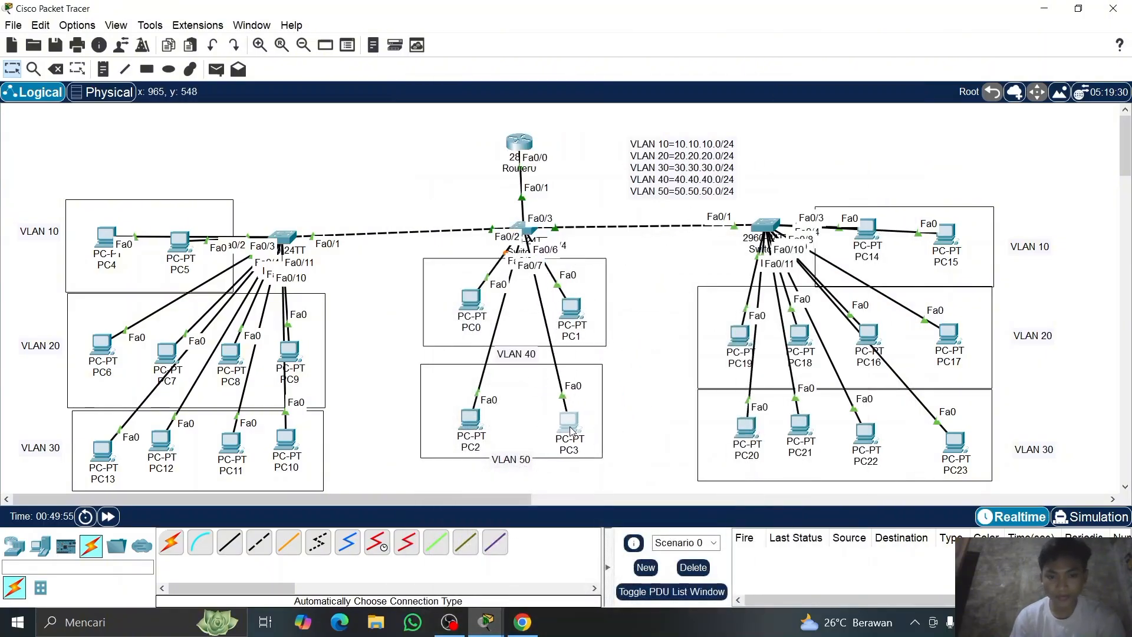
pyautogui.click(522, 231)
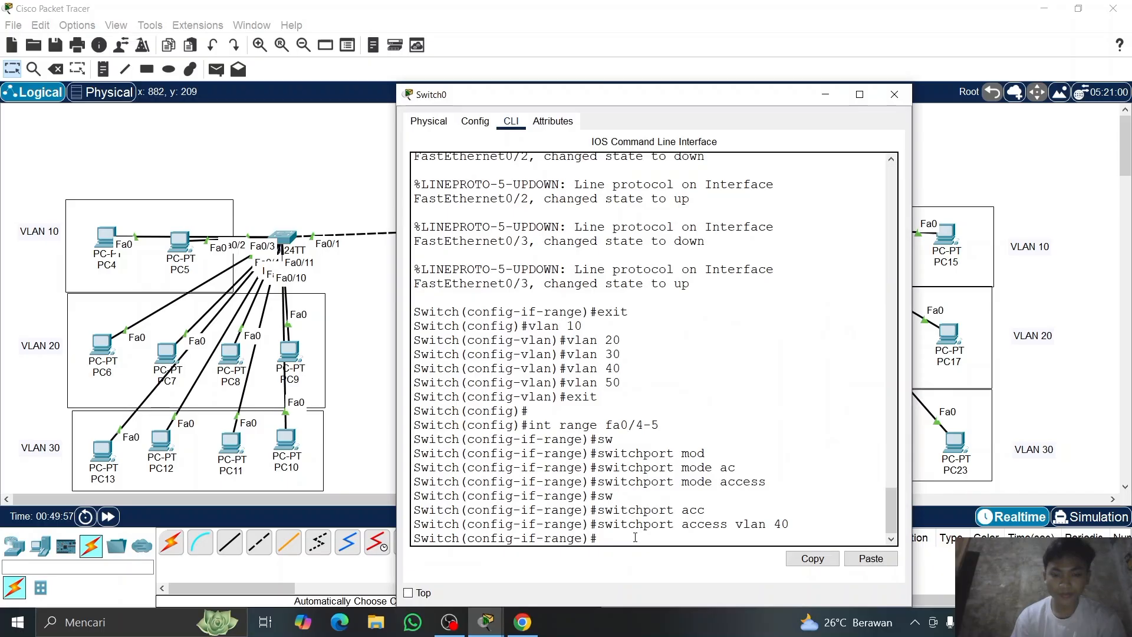
pyautogui.write('e')
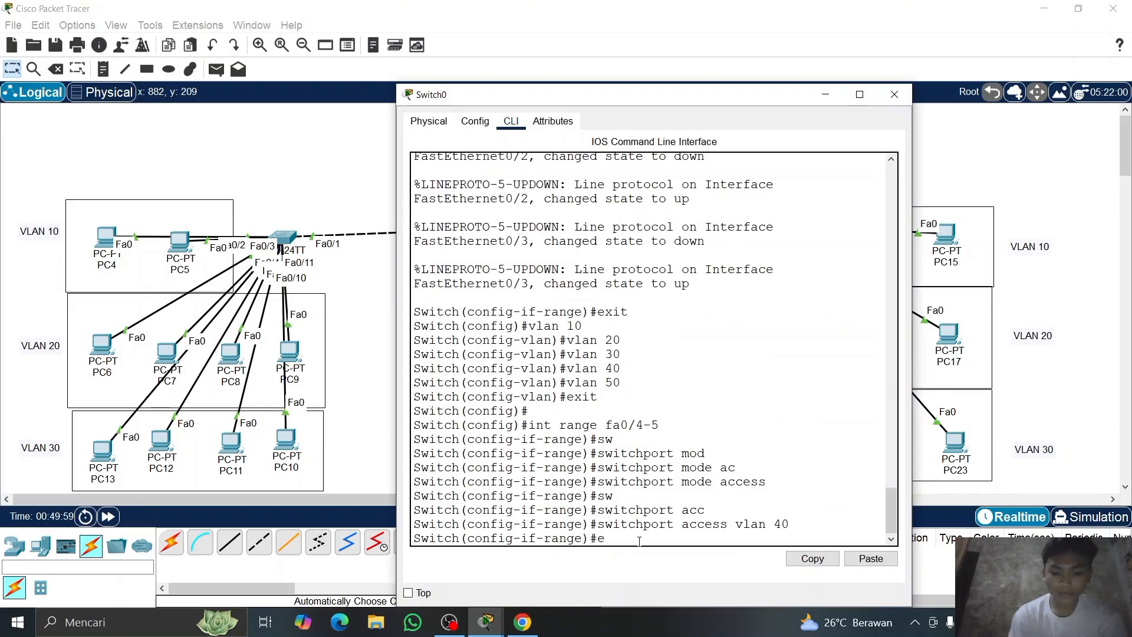
pyautogui.write('xit')
pyautogui.press('Return')
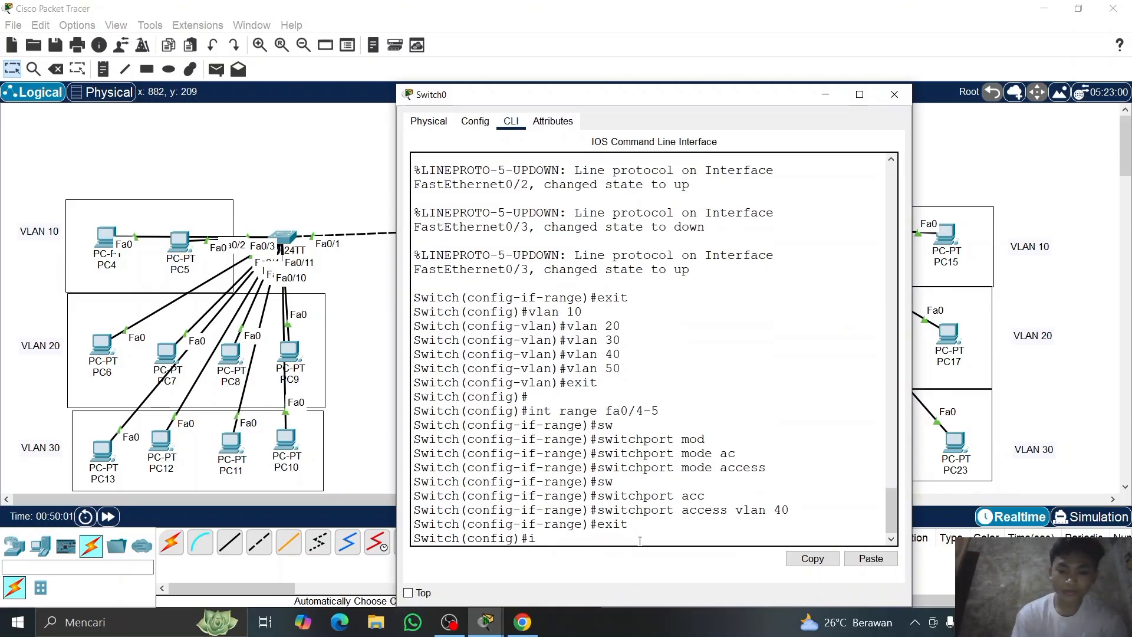
pyautogui.write('int range fa0')
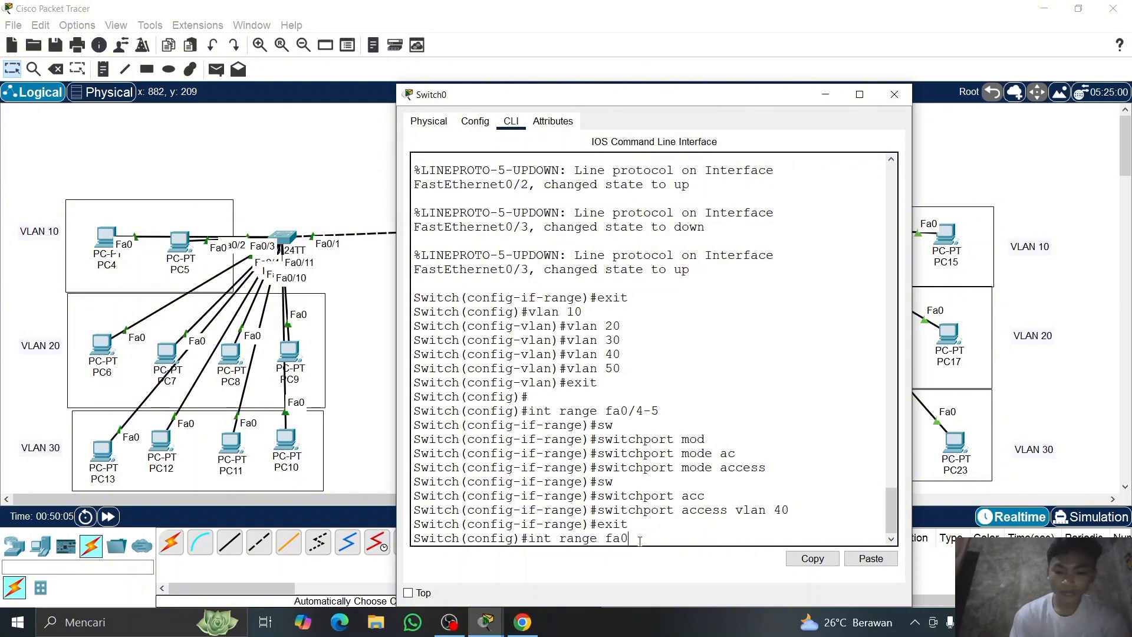
pyautogui.write('/6')
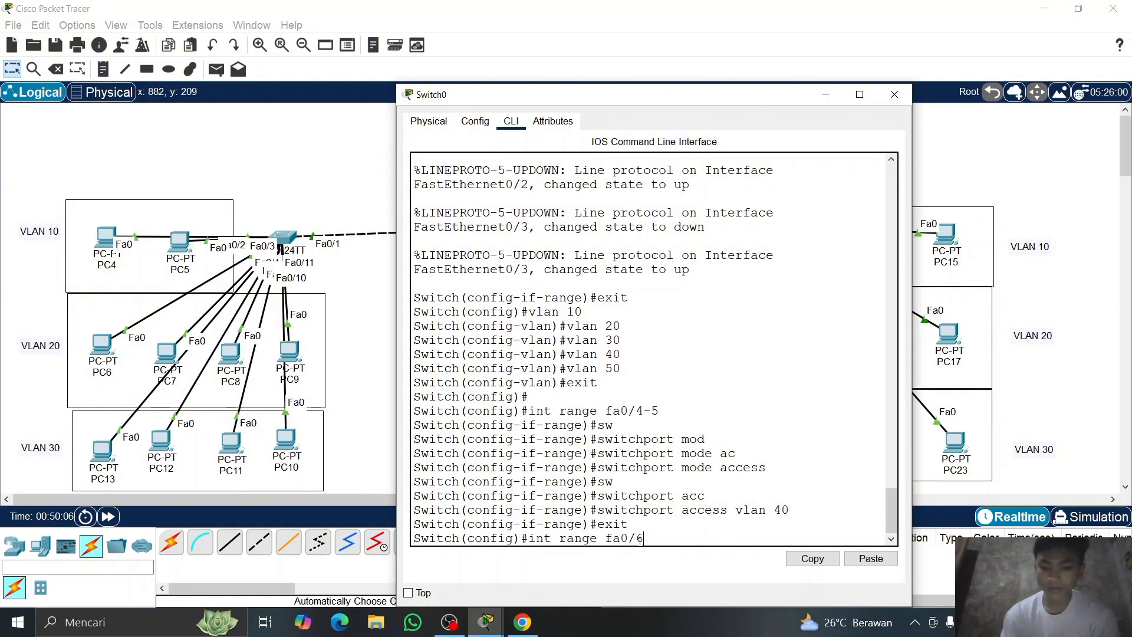
pyautogui.write('-7')
pyautogui.press('Return')
# - Set Switch0's interfaces fa0/6-7 to switchport access mode
pyautogui.write('s')
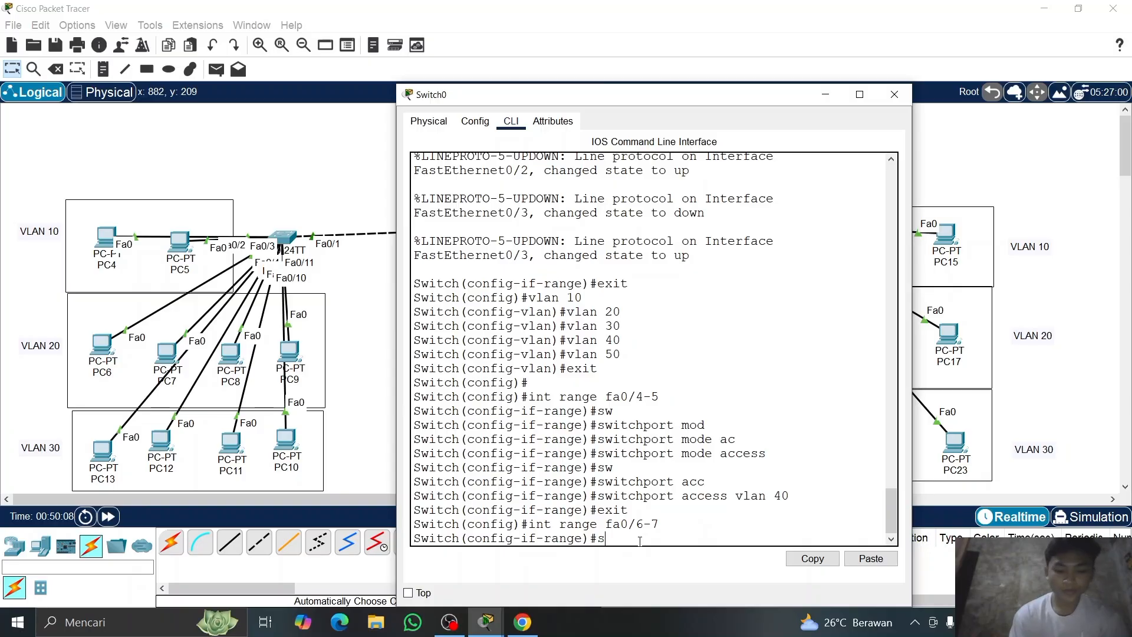
pyautogui.write('w')
pyautogui.press('Tab')
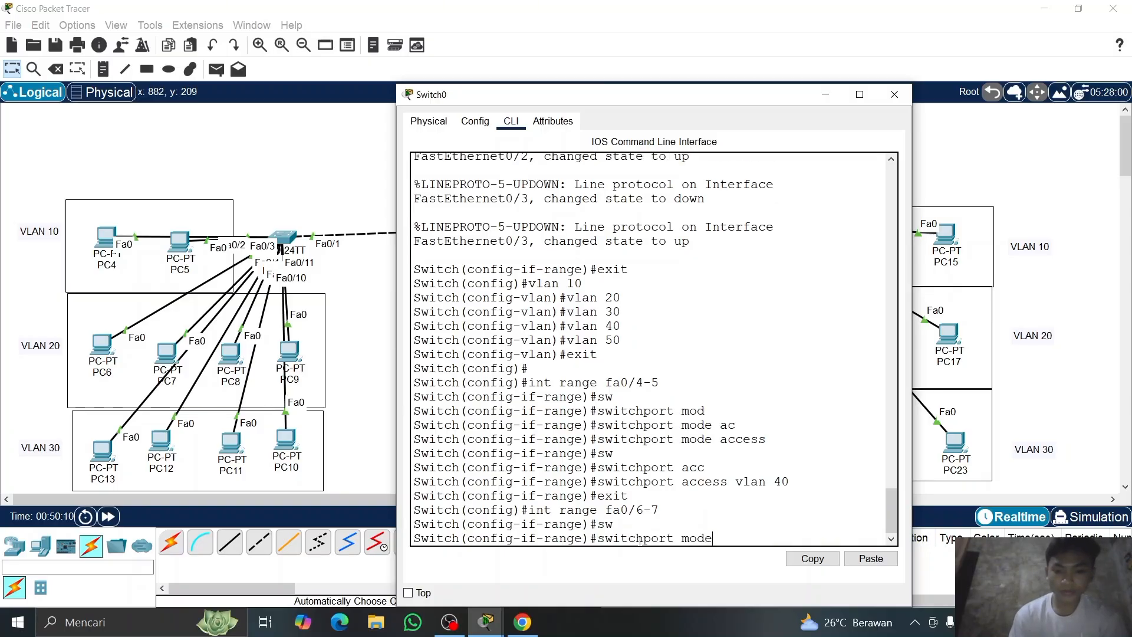
pyautogui.press('Tab')
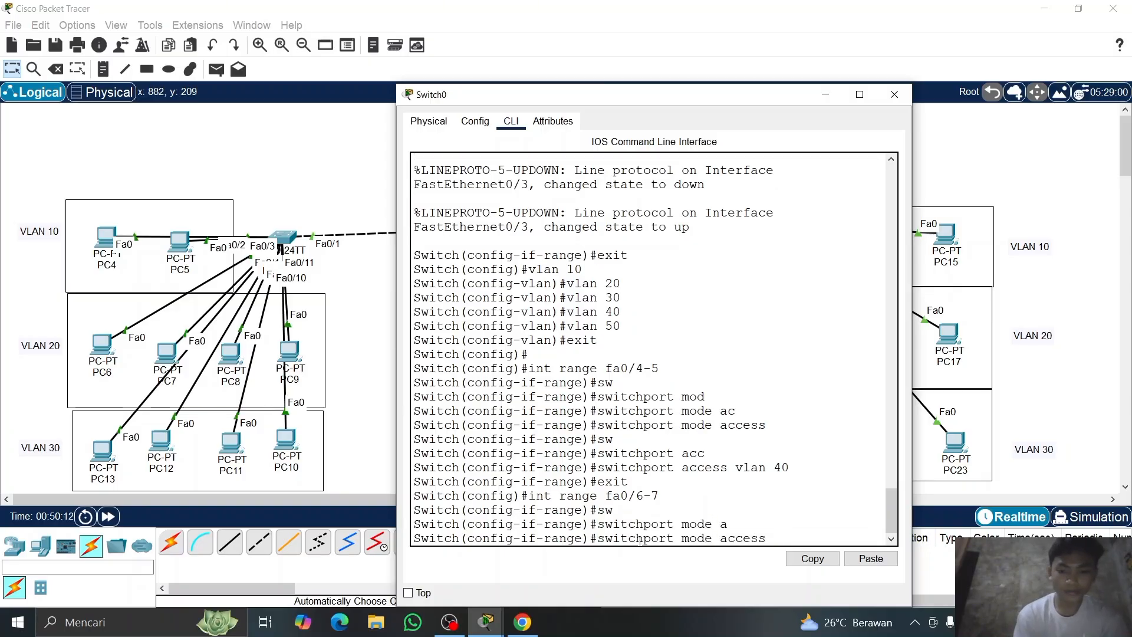
pyautogui.press('Return')
# - Assign Switch0's interfaces fa0/6-7 to access VLAN 50 and close the switch window
pyautogui.write('sw')
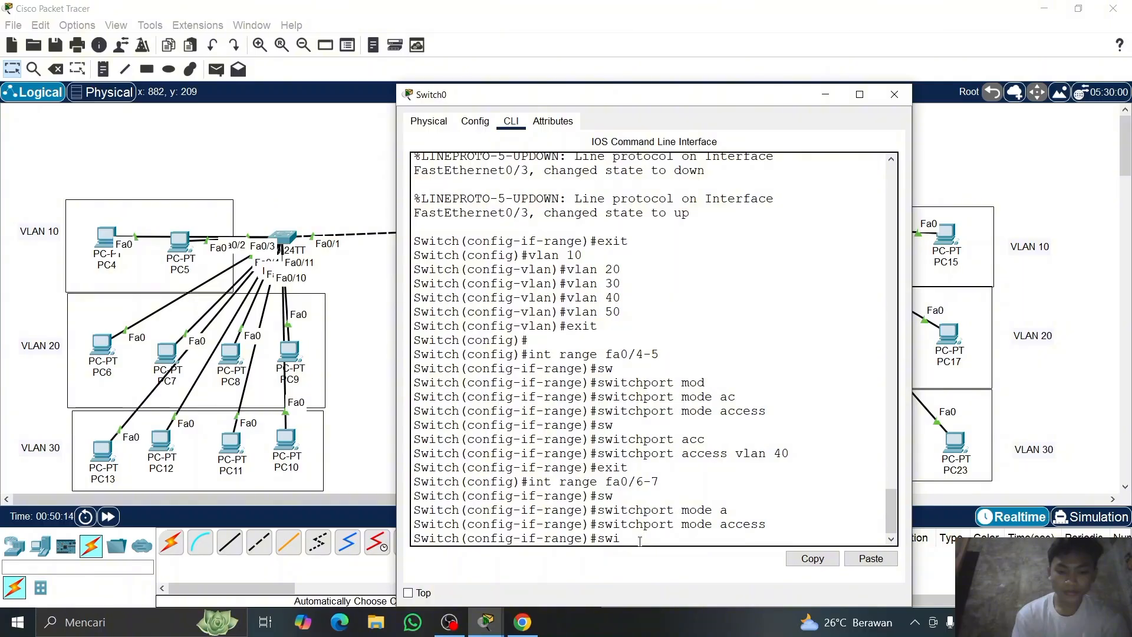
pyautogui.write('i')
pyautogui.press('Tab')
pyautogui.write('ac')
pyautogui.press('Tab')
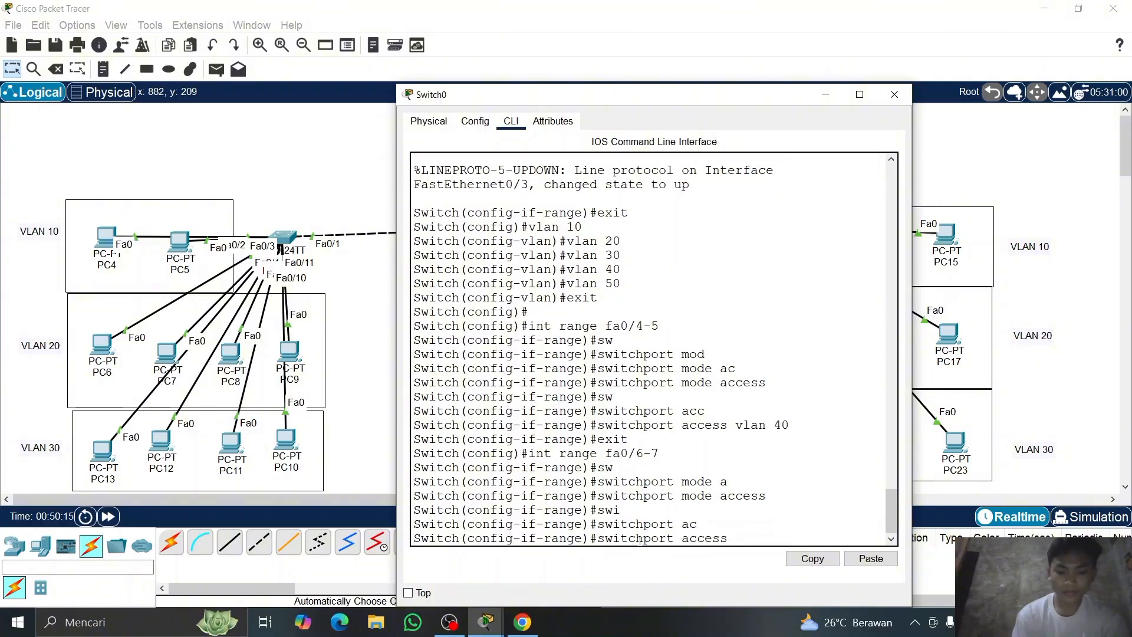
pyautogui.write('vlan 5')
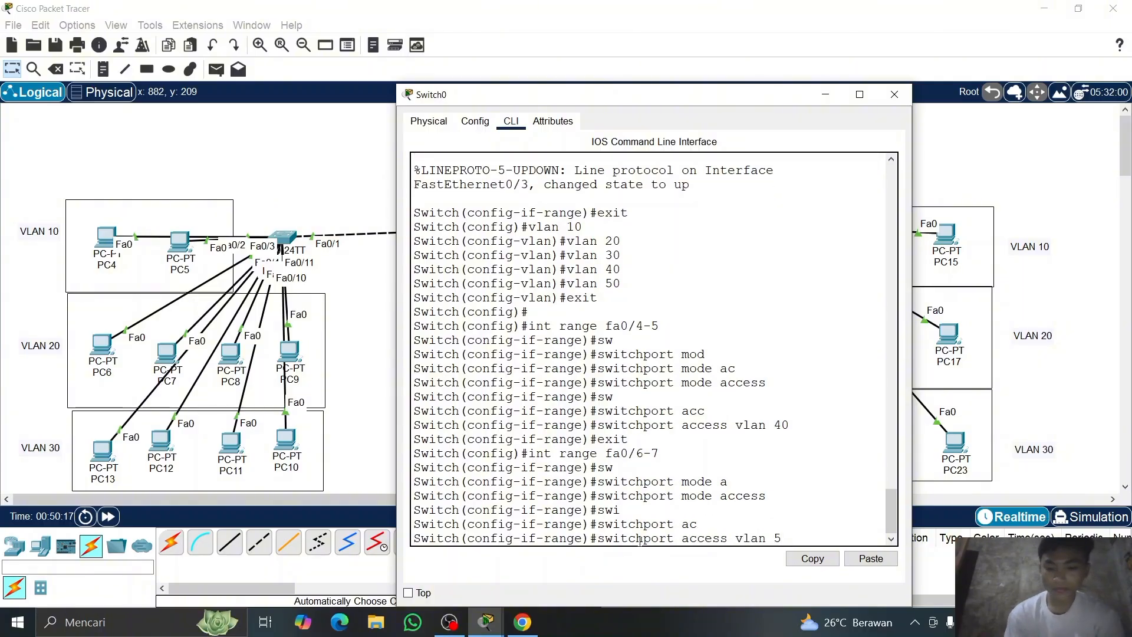
pyautogui.write('0')
pyautogui.press('Return')
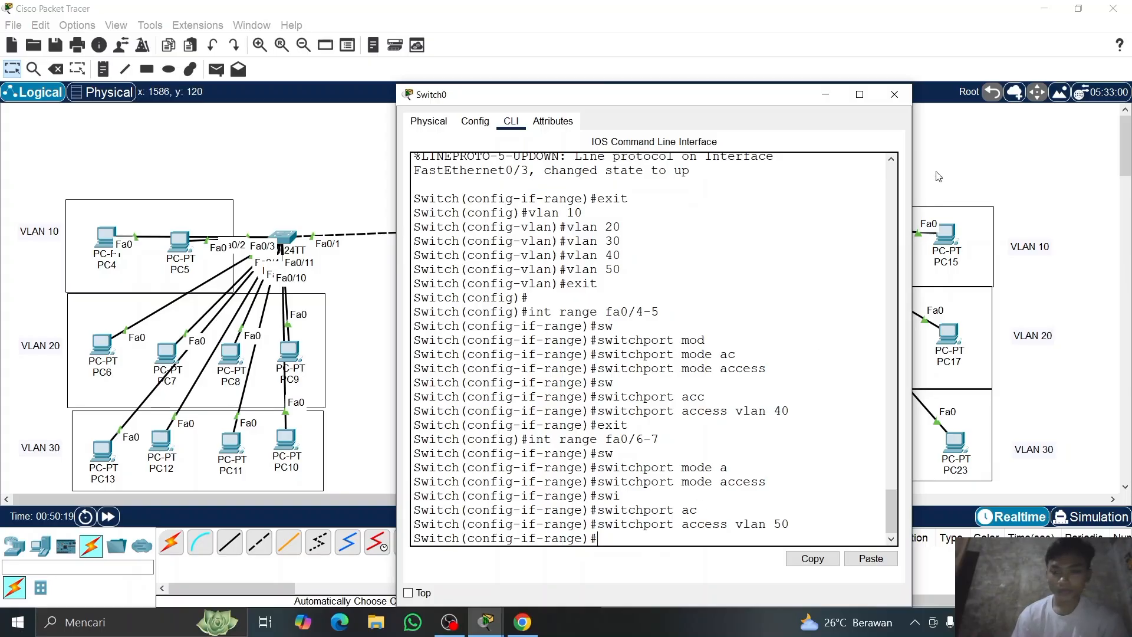
pyautogui.click(893, 94)
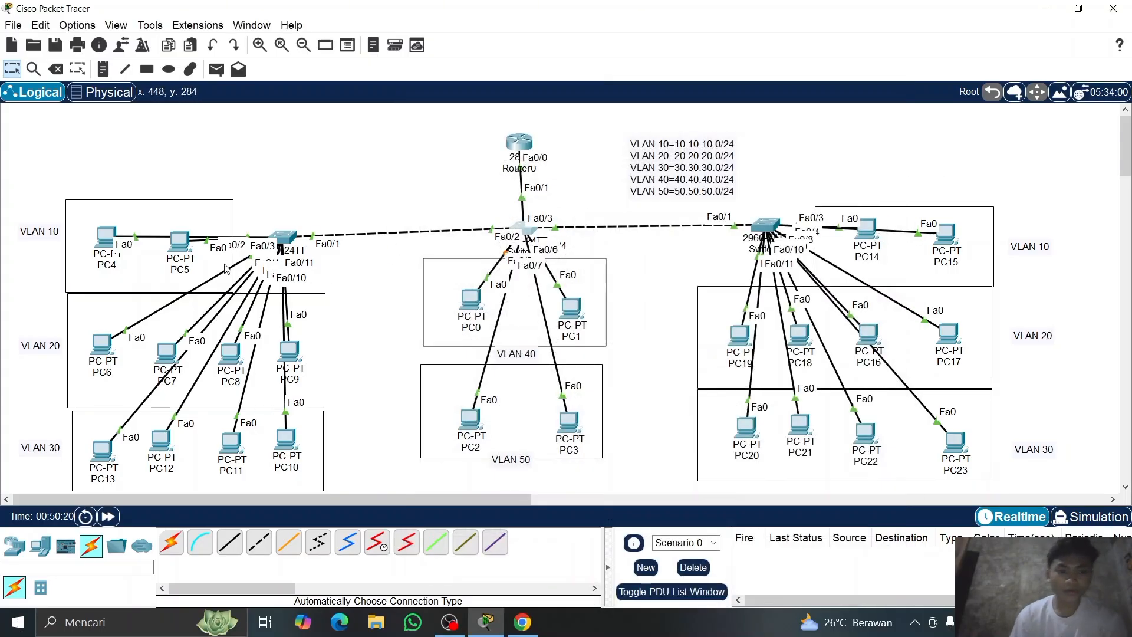
# - Nudge PC4 and Switch2 apart to expose their link labels, and enter configuration of interface range fa0/2-3 on Switch2
pyautogui.moveTo(106, 235)
pyautogui.mouseDown()
pyautogui.moveTo(120, 215)
pyautogui.moveTo(112, 252)
pyautogui.mouseUp()
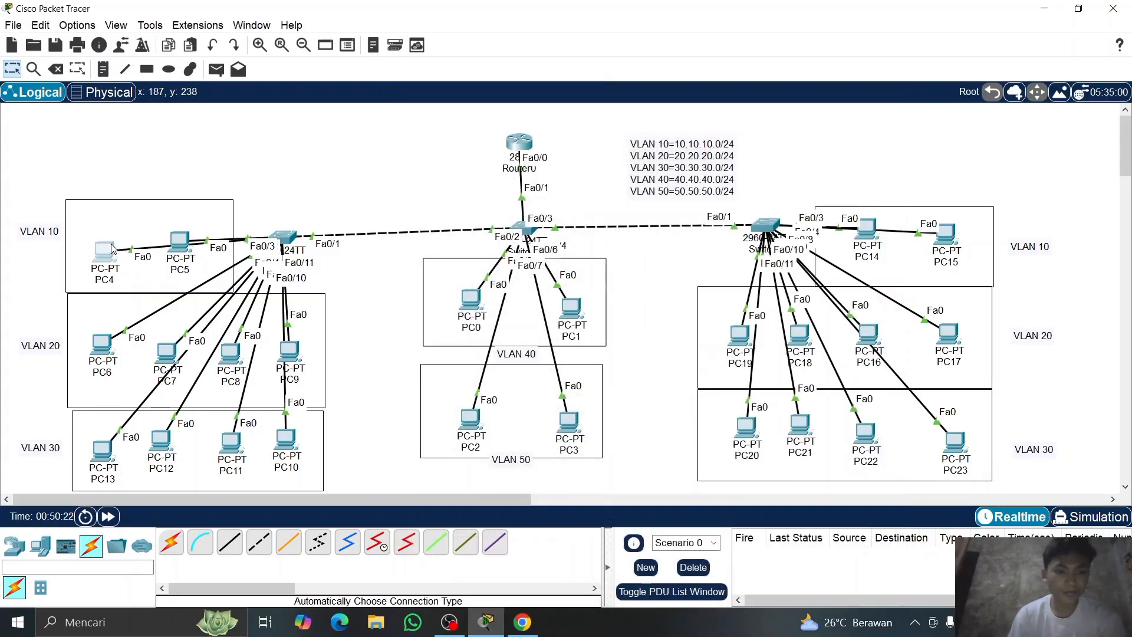
pyautogui.moveTo(284, 236); pyautogui.dragTo(288, 235)
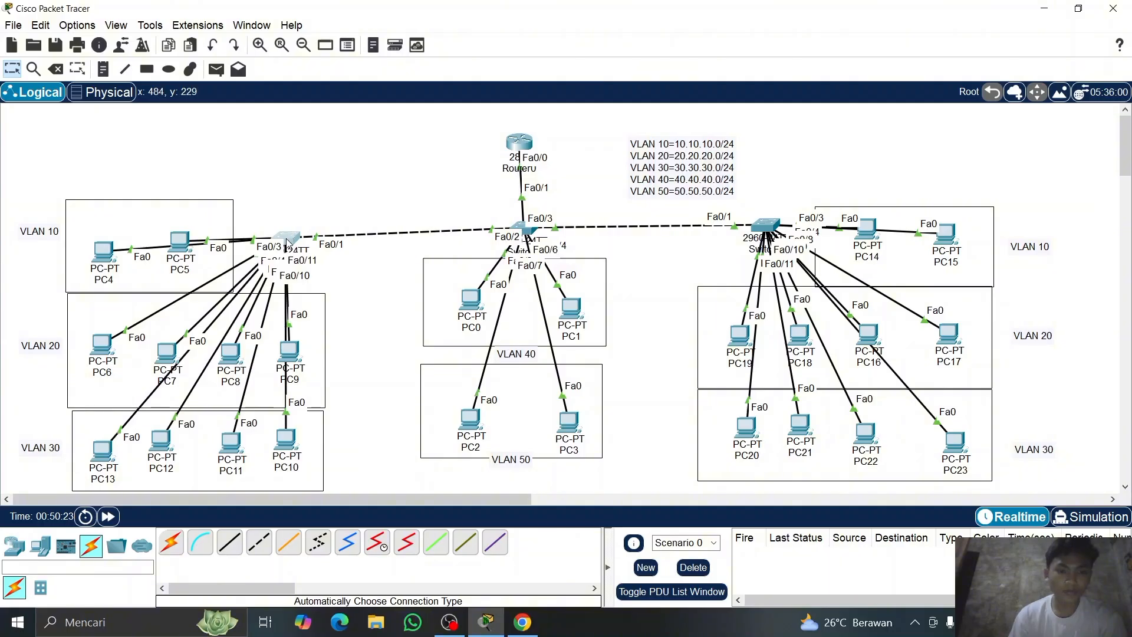
pyautogui.click(286, 238)
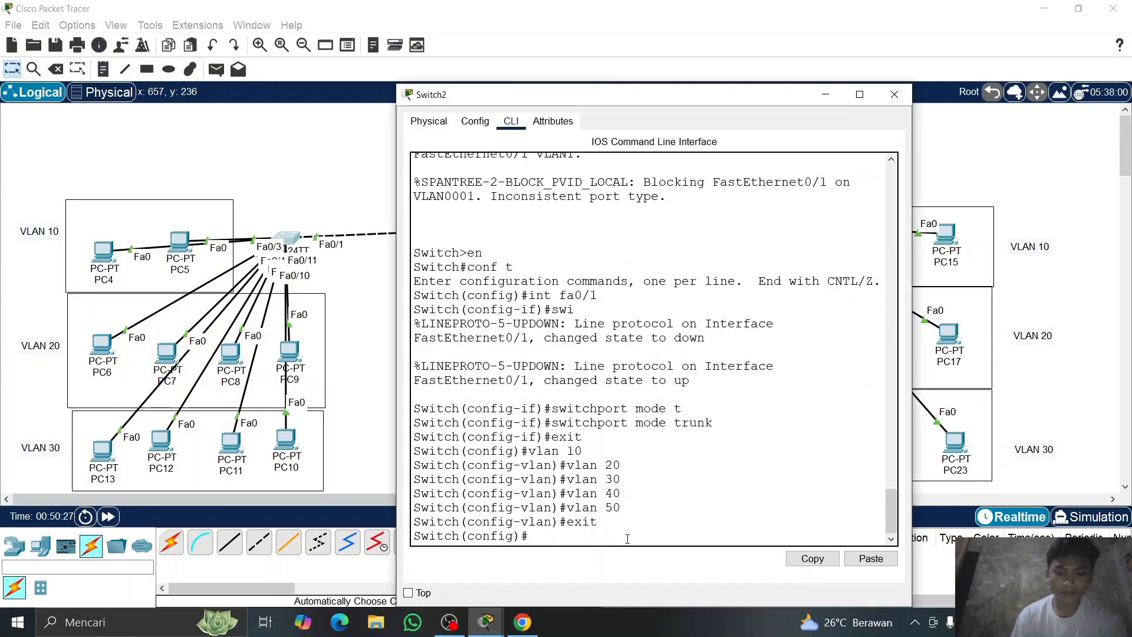
pyautogui.write('int fa')
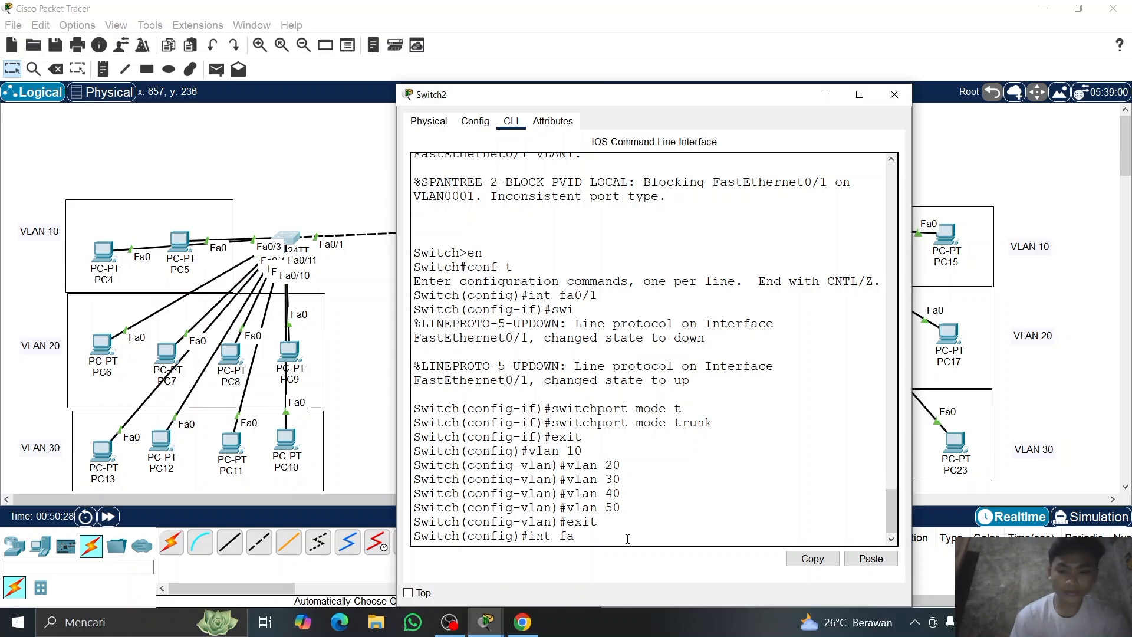
pyautogui.press('BackSpace')
pyautogui.press('BackSpace')
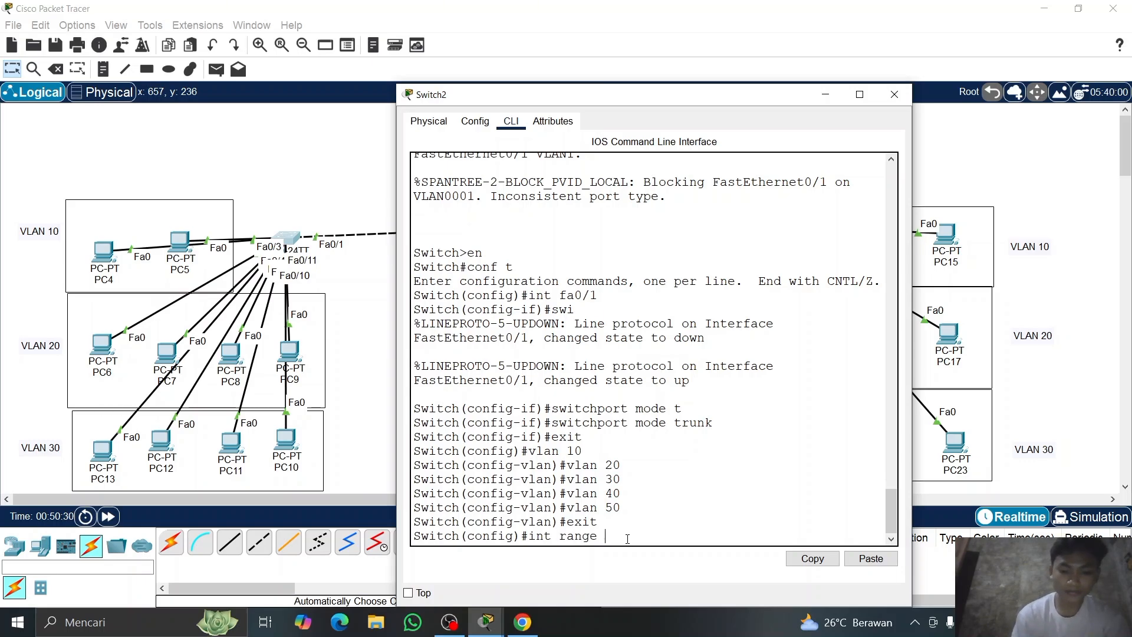
pyautogui.write('range fa0')
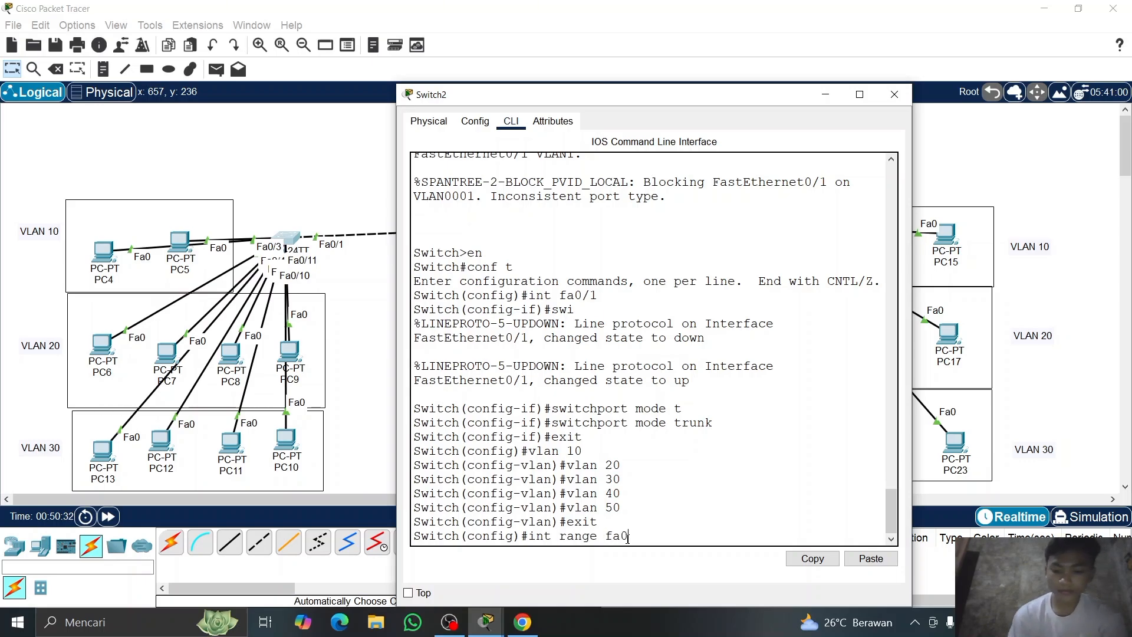
pyautogui.write('/2-3')
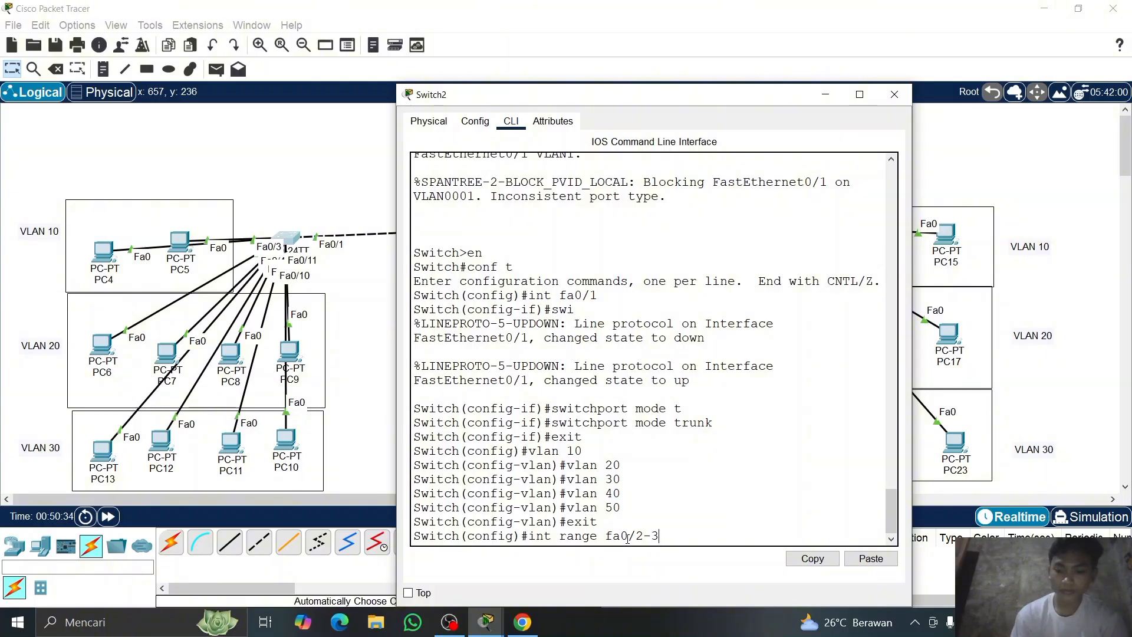
pyautogui.press('Return')
# - Set Switch2's interfaces fa0/2-3 to switchport access mode
pyautogui.write('sw')
pyautogui.press('Tab')
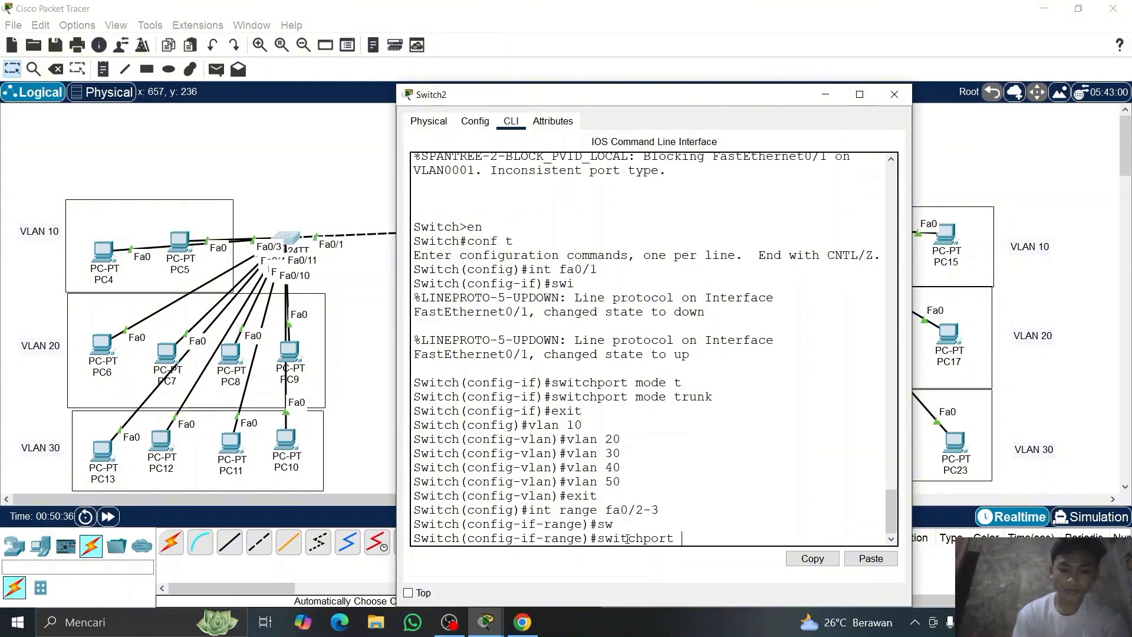
pyautogui.write('mod')
pyautogui.press('Tab')
pyautogui.write('ac')
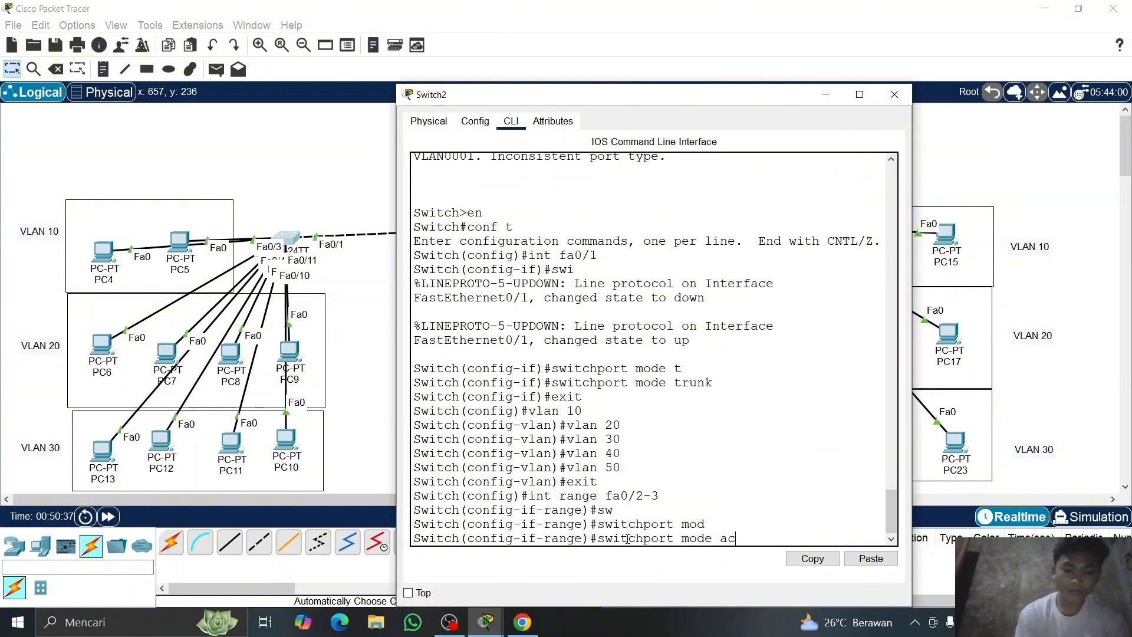
pyautogui.press('Tab')
pyautogui.press('Return')
# - Assign Switch2's interfaces fa0/2-3 to access VLAN 10 and exit the interface range configuration
pyautogui.write('sw')
pyautogui.press('Tab')
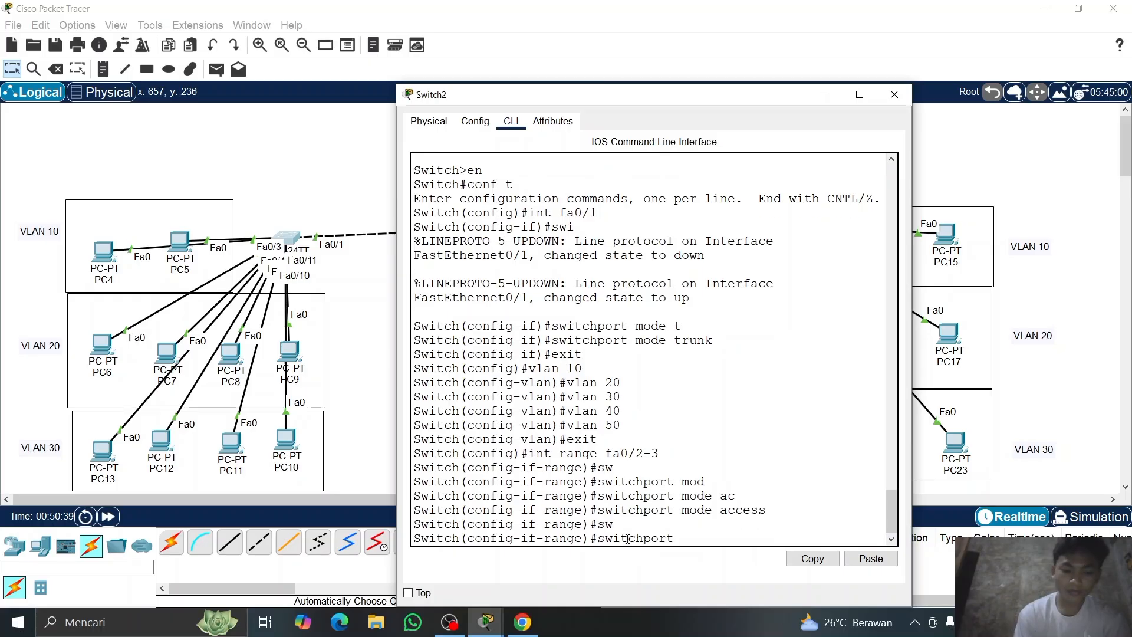
pyautogui.write('ac')
pyautogui.press('Tab')
pyautogui.write('vla')
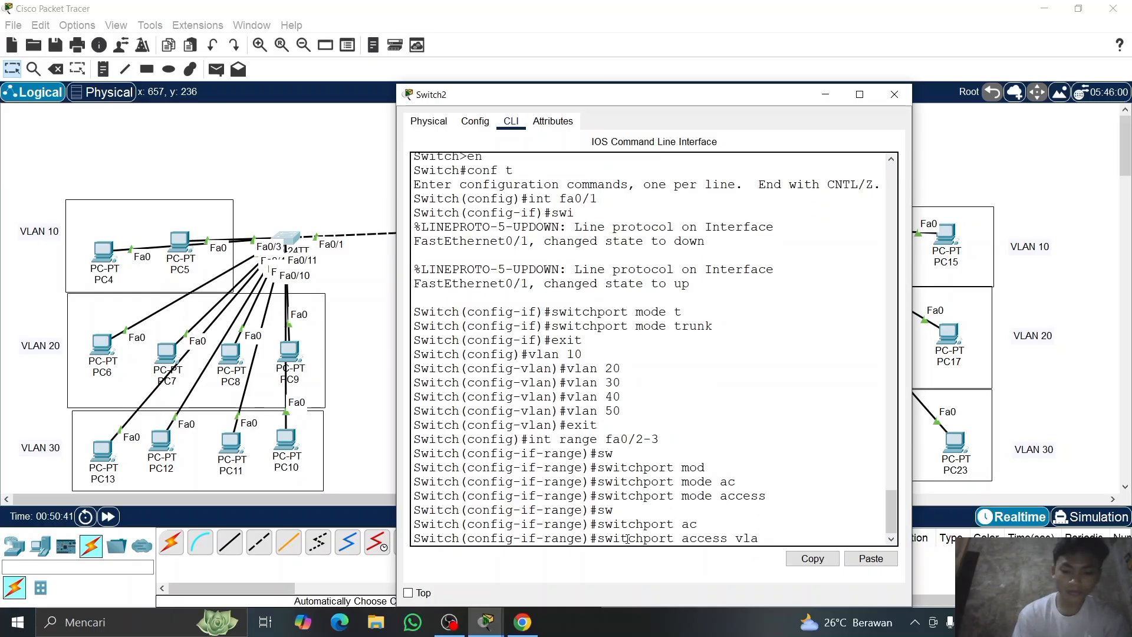
pyautogui.write('n 10')
pyautogui.press('Return')
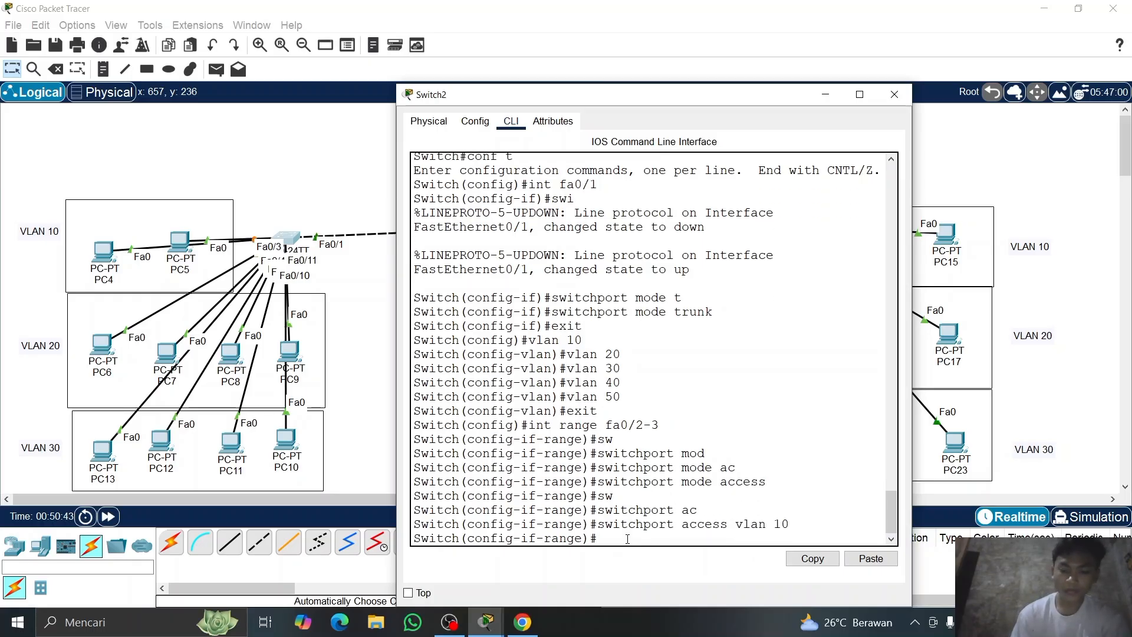
pyautogui.write('exit')
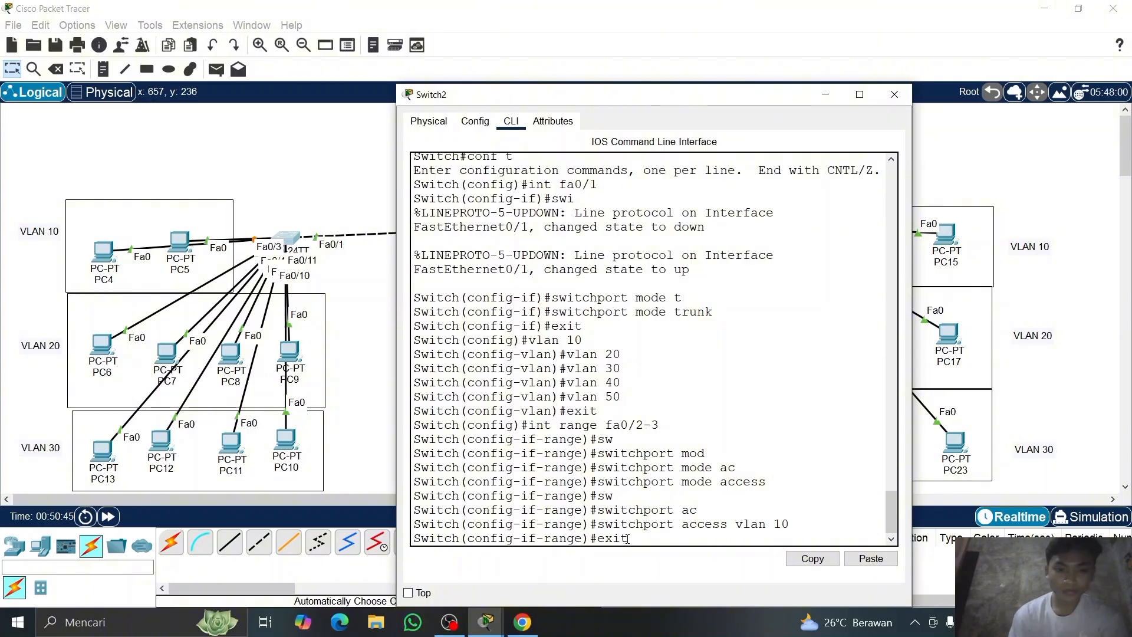
pyautogui.press('Return')
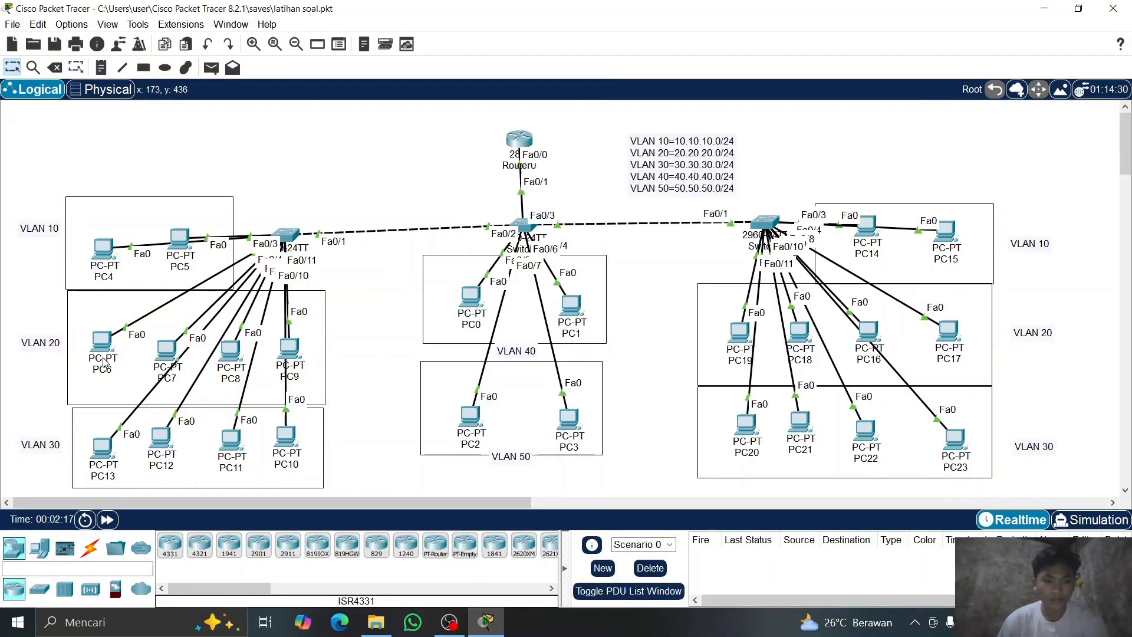
# - Nudge PC6 and PC9 inward within VLAN 20 to expose their link labels, and enter global configuration mode on Switch2
pyautogui.moveTo(104, 355)
pyautogui.mouseDown()
pyautogui.moveTo(168, 310)
pyautogui.moveTo(92, 370)
pyautogui.moveTo(102, 344)
pyautogui.moveTo(166, 322)
pyautogui.moveTo(121, 290)
pyautogui.moveTo(119, 343)
pyautogui.mouseUp()
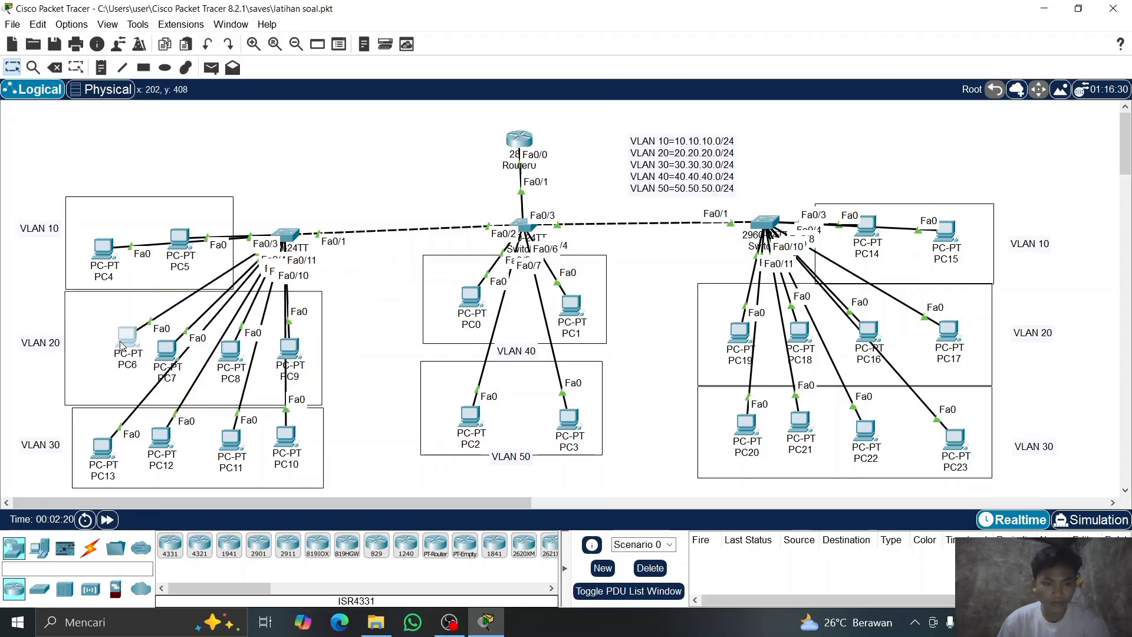
pyautogui.moveTo(300, 349)
pyautogui.mouseDown()
pyautogui.moveTo(387, 302)
pyautogui.moveTo(253, 362)
pyautogui.moveTo(290, 348)
pyautogui.mouseUp()
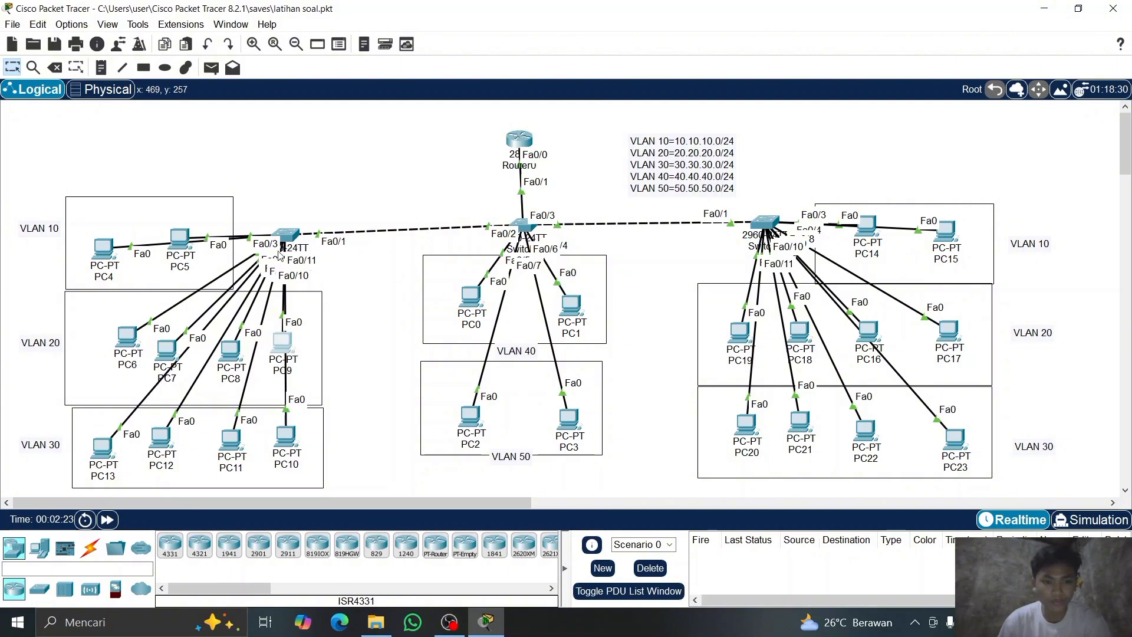
pyautogui.click(286, 235)
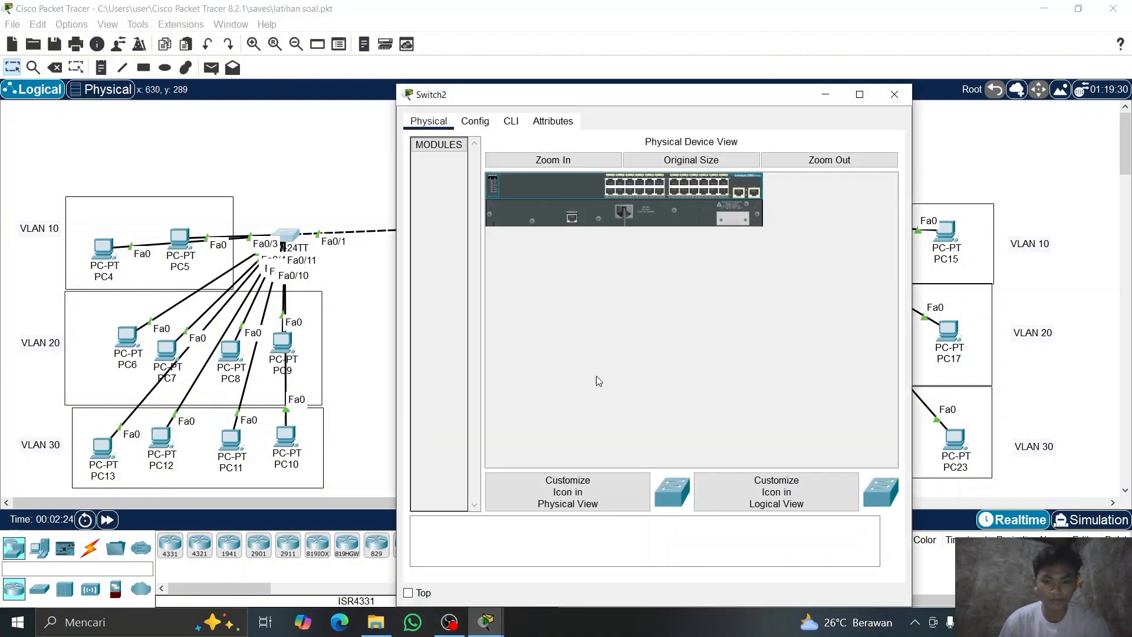
pyautogui.click(510, 121)
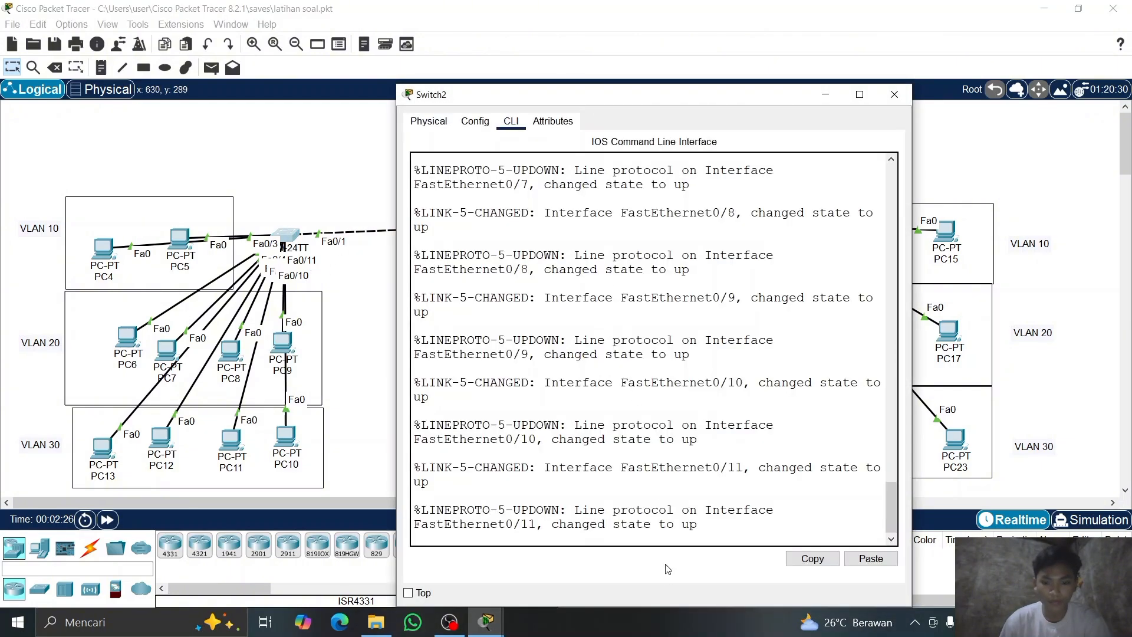
pyautogui.press('Return')
pyautogui.write('en')
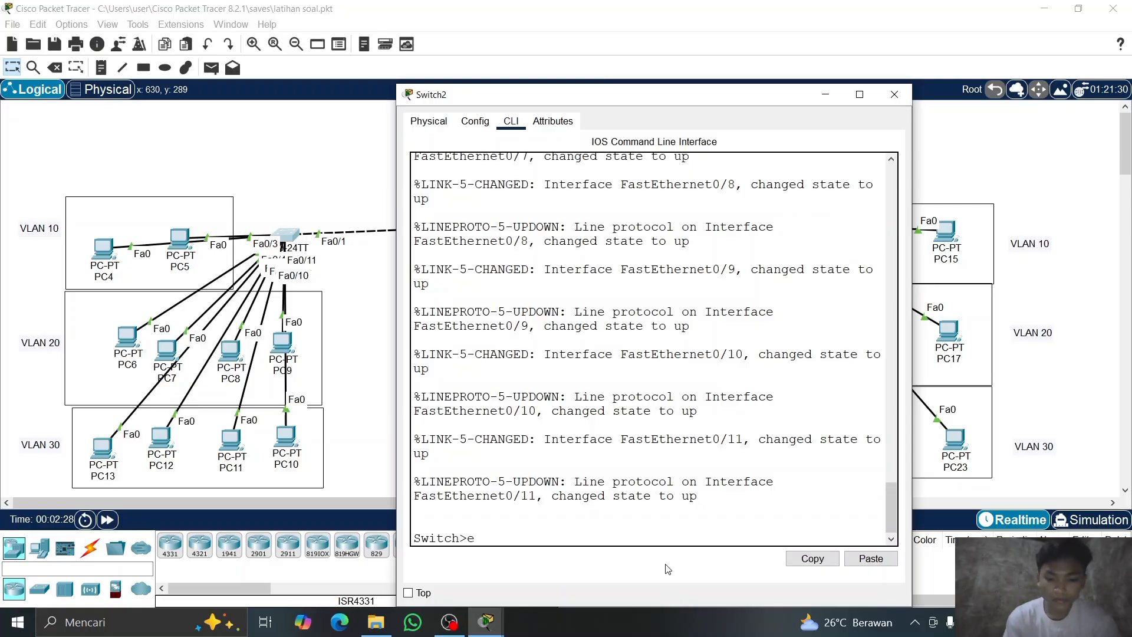
pyautogui.press('Return')
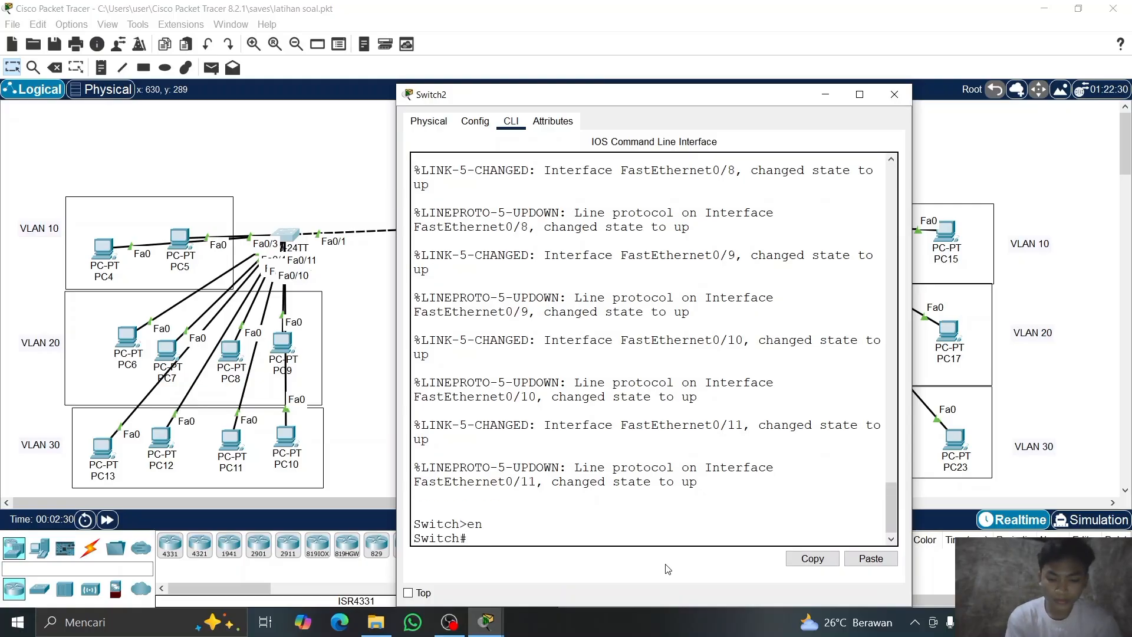
pyautogui.write('conf t')
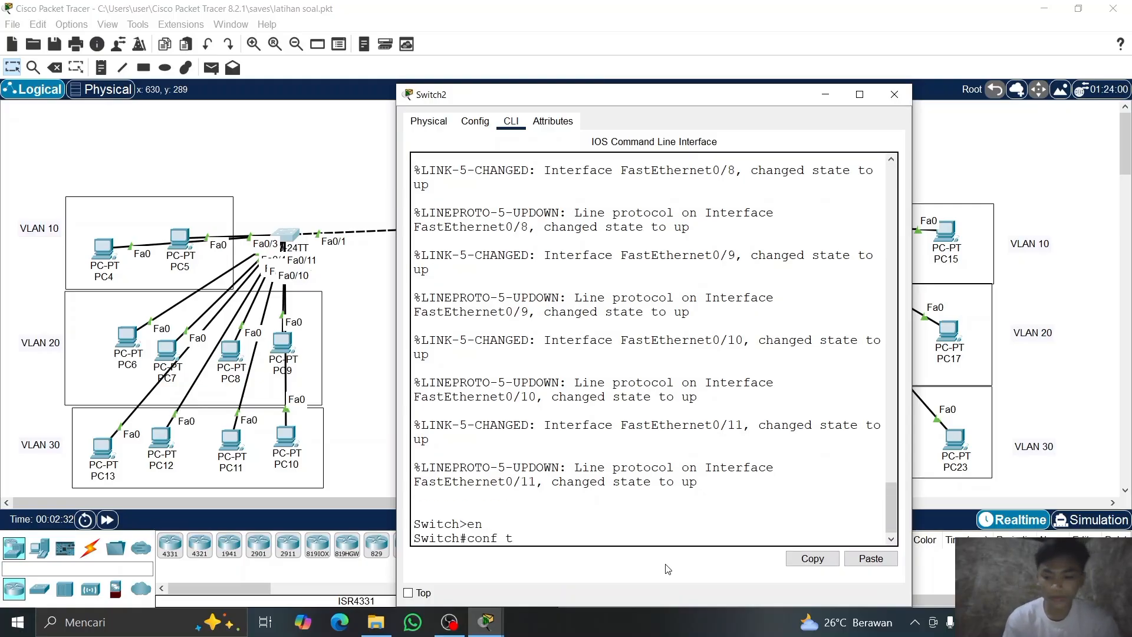
pyautogui.press('Return')
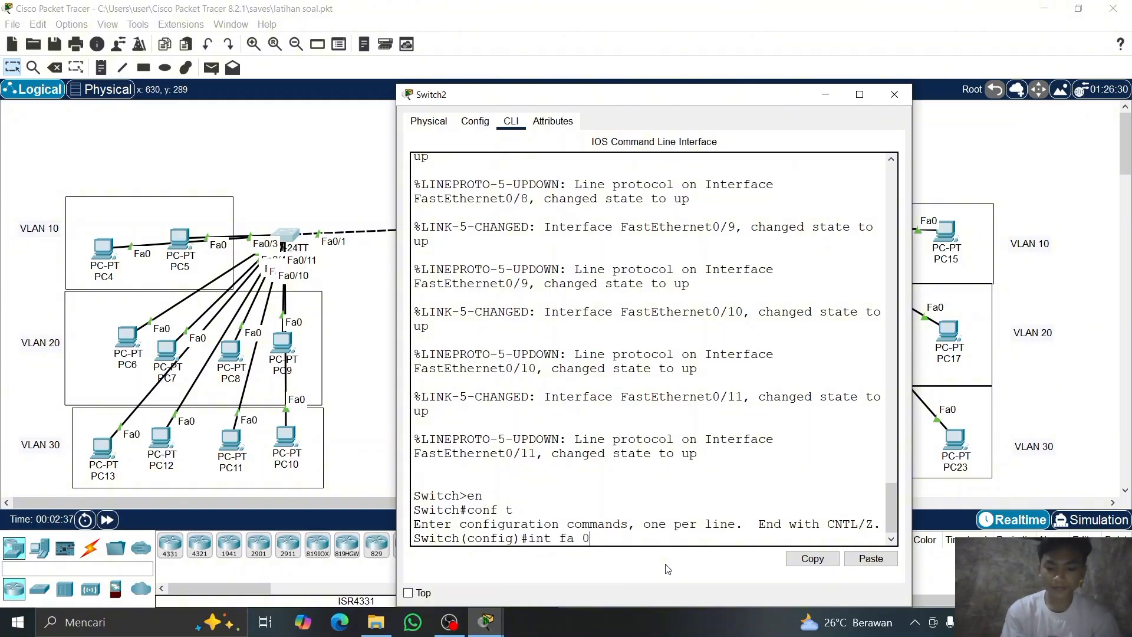
# - Enter configuration of interface range fa0/4-7 on Switch2
pyautogui.write('int fa 0/4-7')
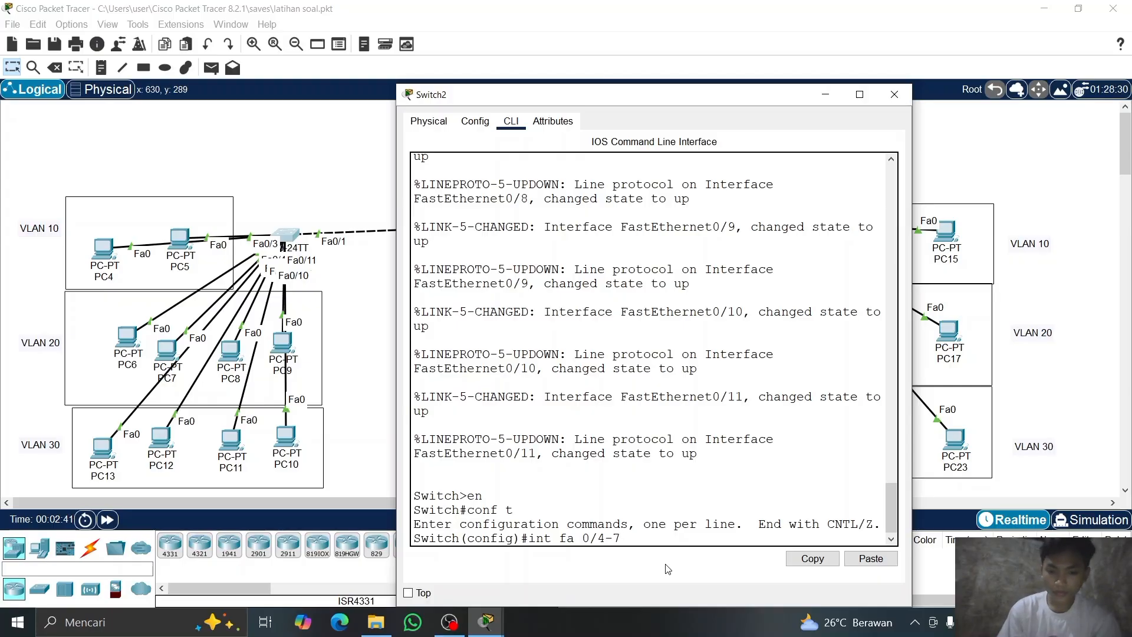
pyautogui.press('BackSpace')
pyautogui.press('Left')
pyautogui.press('Left')
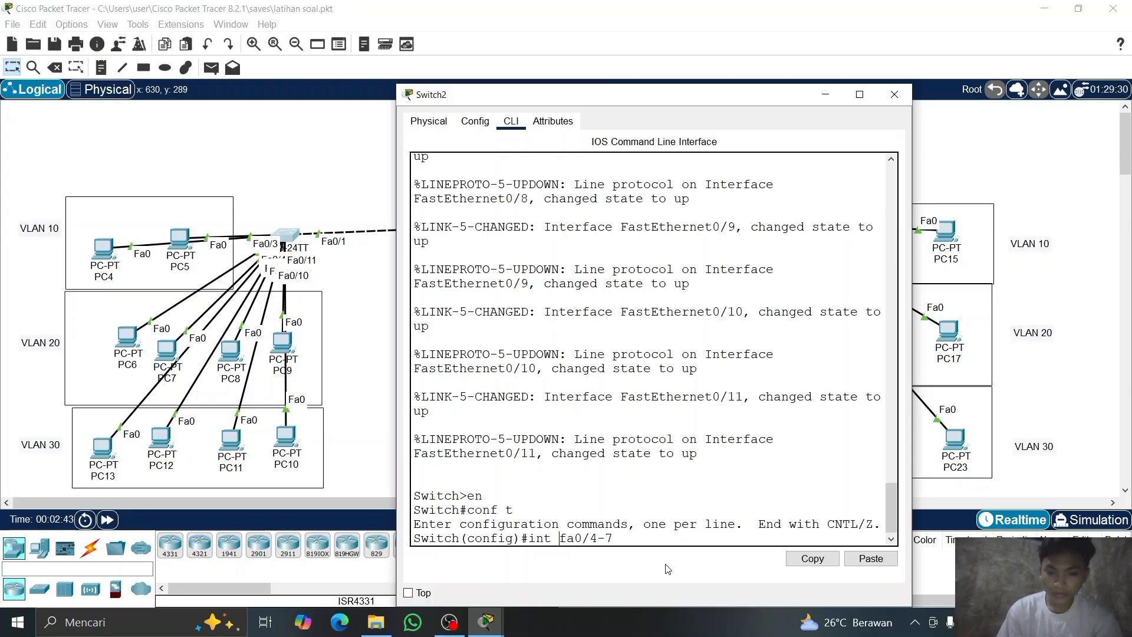
pyautogui.write('range')
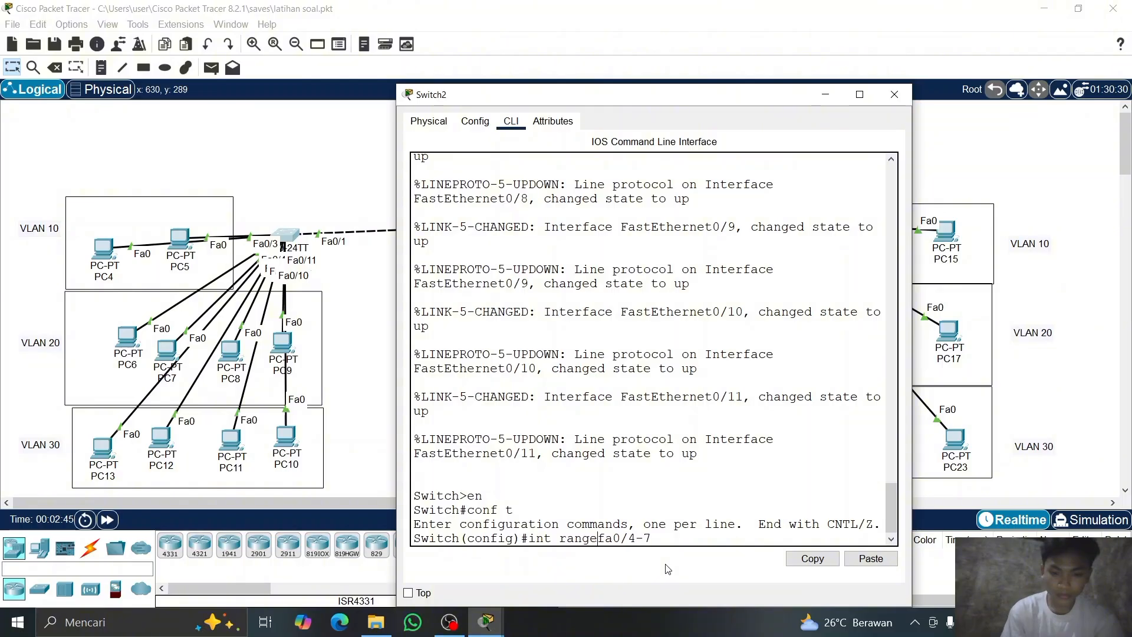
pyautogui.press('Return')
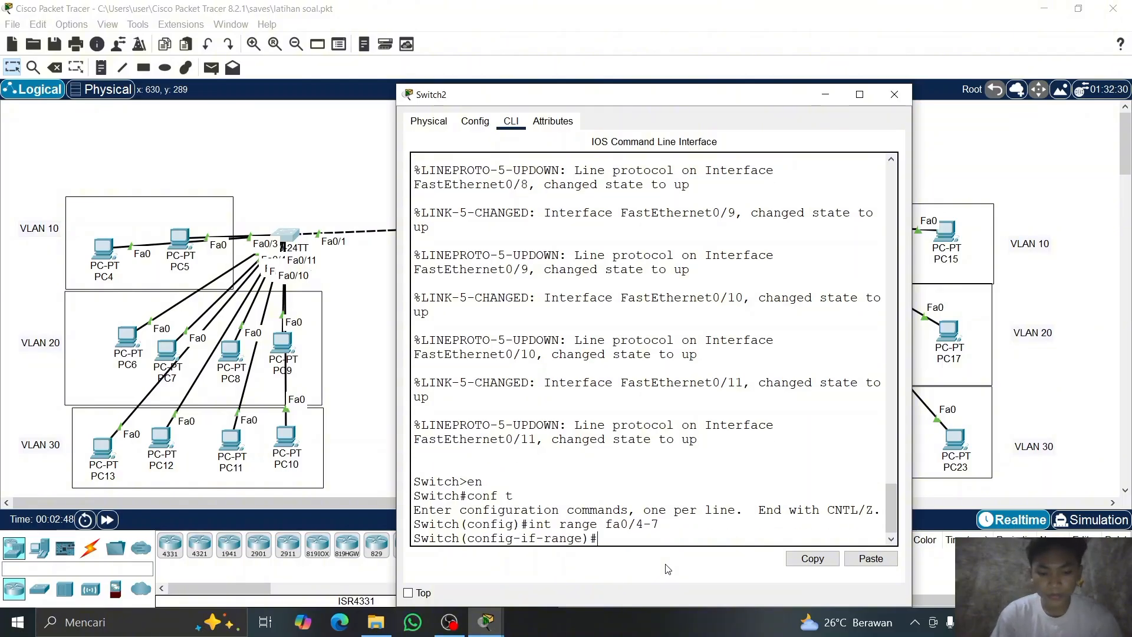
# - Set Switch2's interfaces fa0/4-7 to switchport access mode
pyautogui.write('swi')
pyautogui.press('Tab')
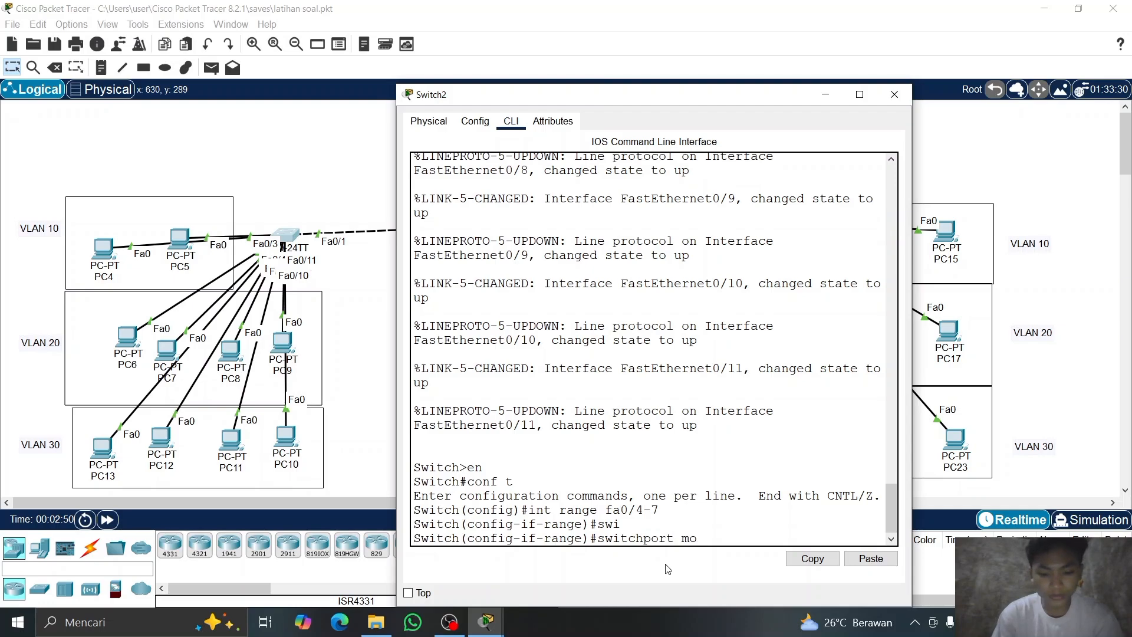
pyautogui.press('Tab')
pyautogui.write('ac')
pyautogui.press('Tab')
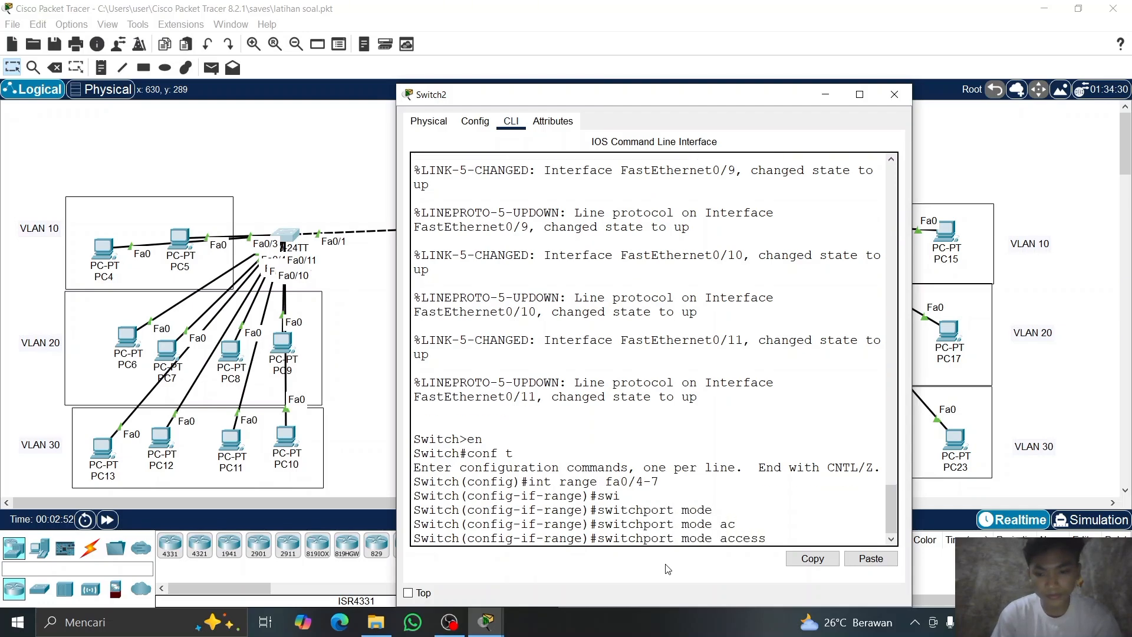
pyautogui.press('Return')
# - Assign Switch2's interfaces fa0/4-7 to access VLAN 20 and exit the interface range configuration
pyautogui.write('swi')
pyautogui.press('Tab')
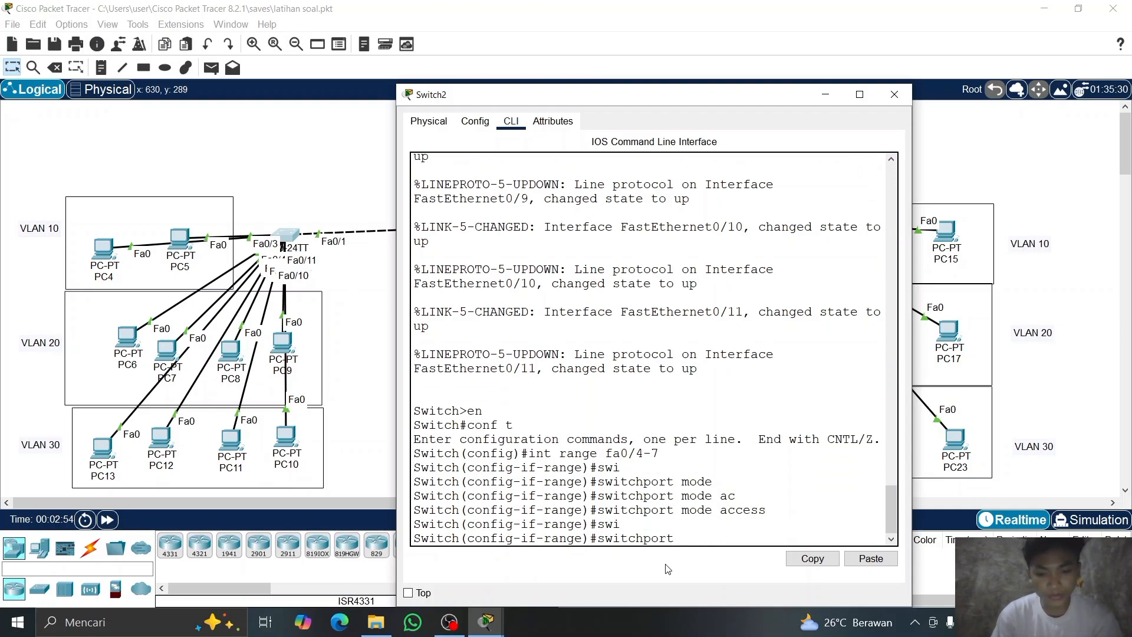
pyautogui.write('acc')
pyautogui.press('Tab')
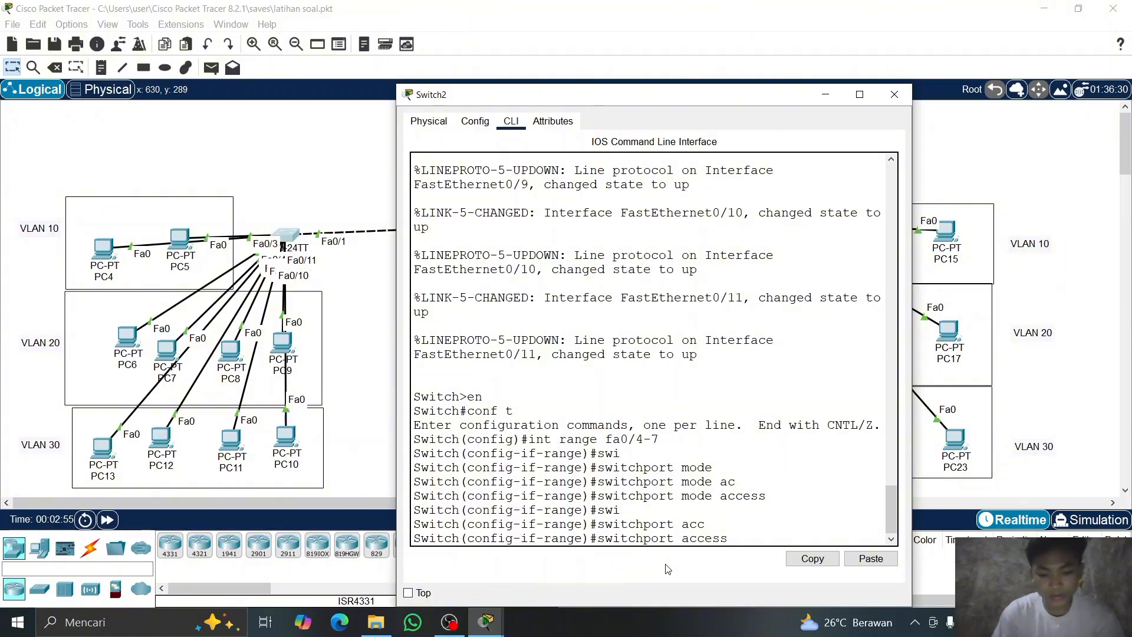
pyautogui.write('vlan ')
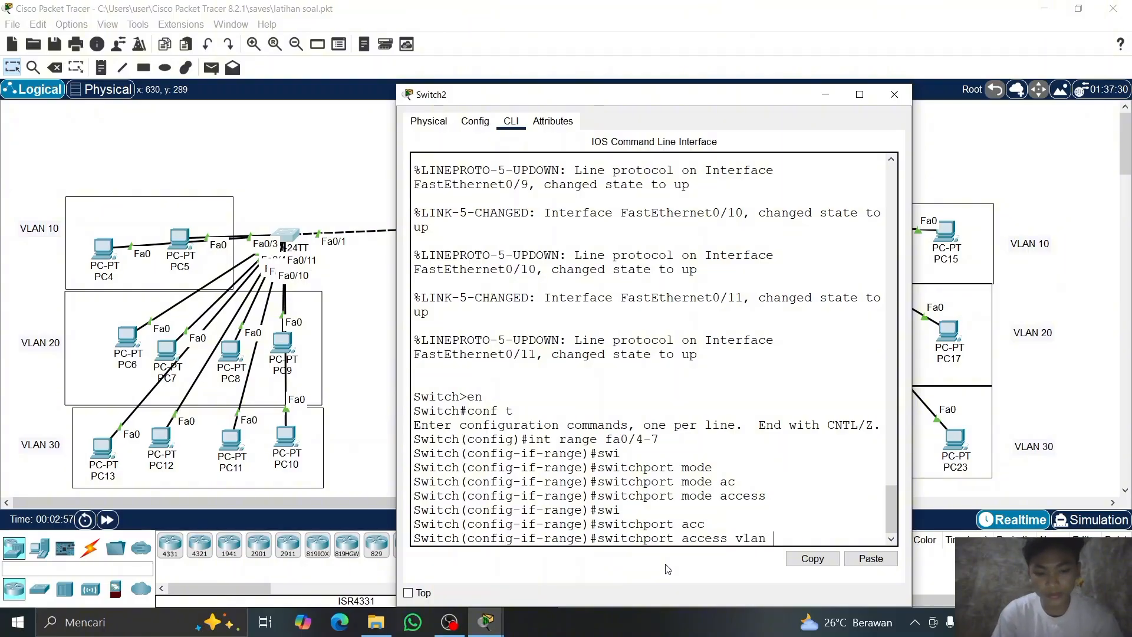
pyautogui.write('20')
pyautogui.press('Return')
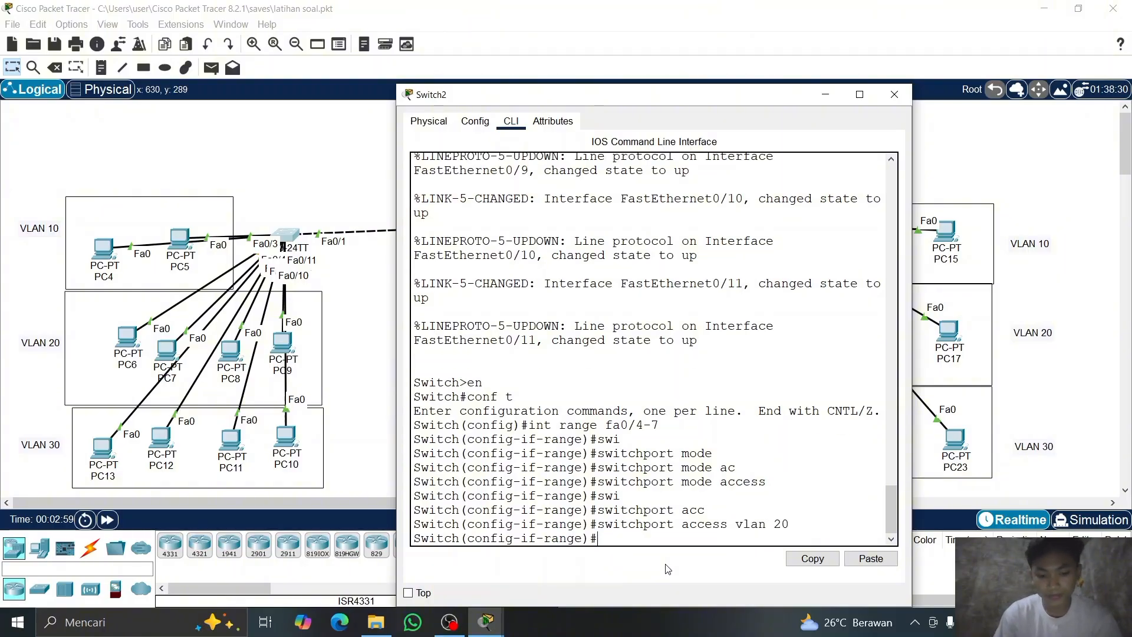
pyautogui.write('exit')
pyautogui.press('Return')
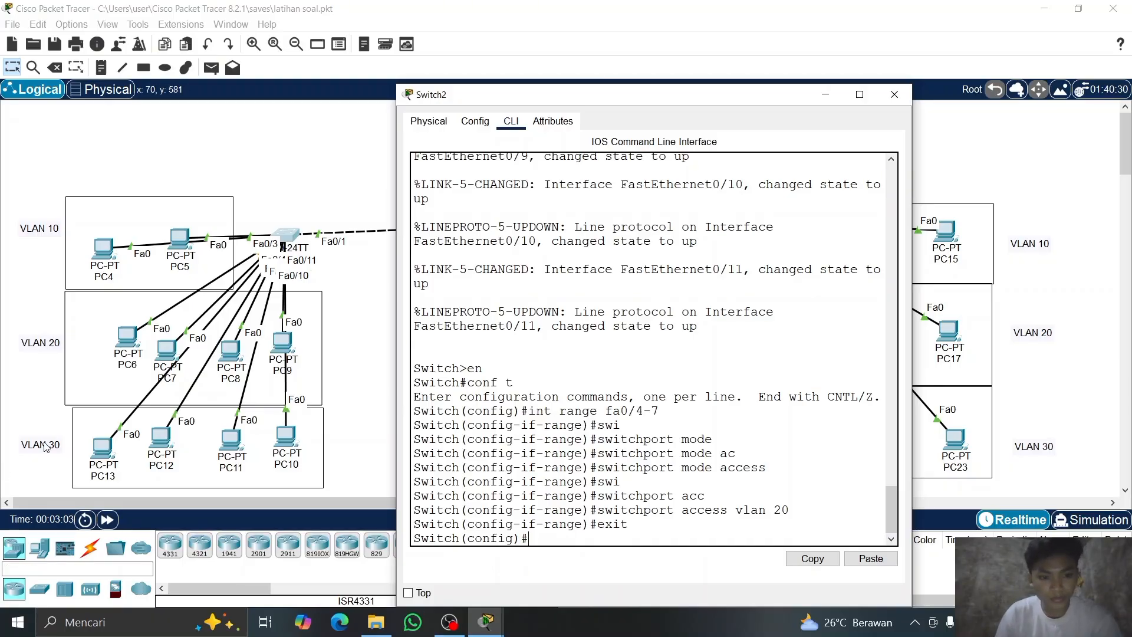
# - Nudge PC13 and PC10 inward within VLAN 30 to expose their link labels, and return to Switch2's command line
pyautogui.moveTo(87, 464); pyautogui.dragTo(121, 458)
pyautogui.moveTo(286, 436)
pyautogui.mouseDown()
pyautogui.moveTo(307, 441)
pyautogui.moveTo(271, 443)
pyautogui.mouseUp()
pyautogui.moveTo(103, 447)
pyautogui.mouseDown()
pyautogui.moveTo(93, 446)
pyautogui.moveTo(126, 450)
pyautogui.moveTo(112, 450)
pyautogui.mouseUp()
pyautogui.click(286, 236)
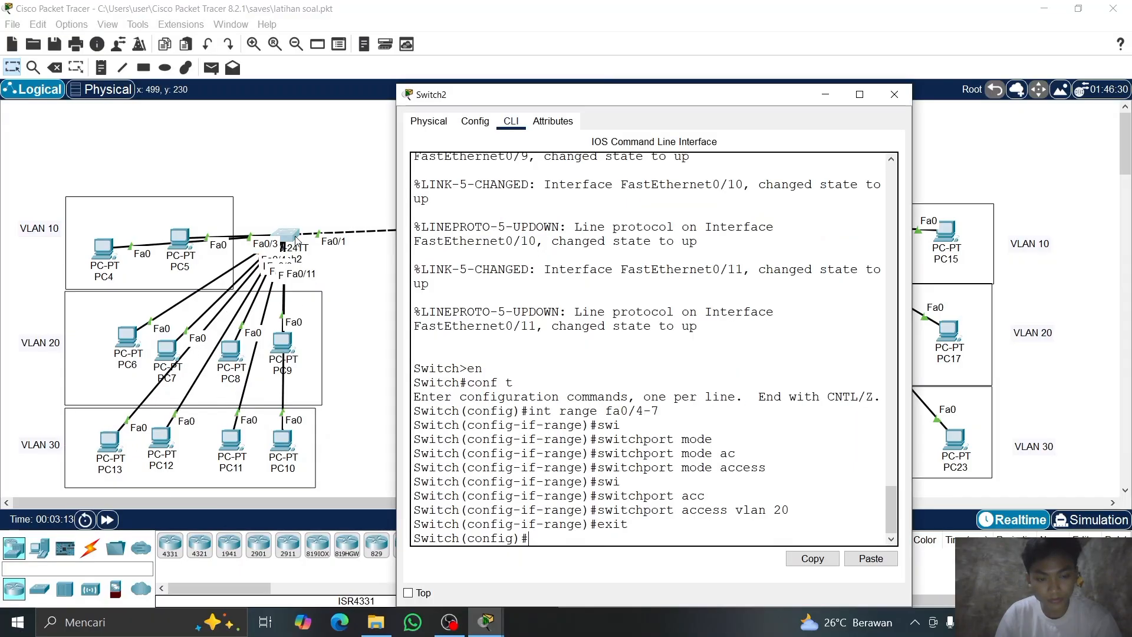
# - Enter configuration of interface range fa0/8-11 on Switch2
pyautogui.write('inf')
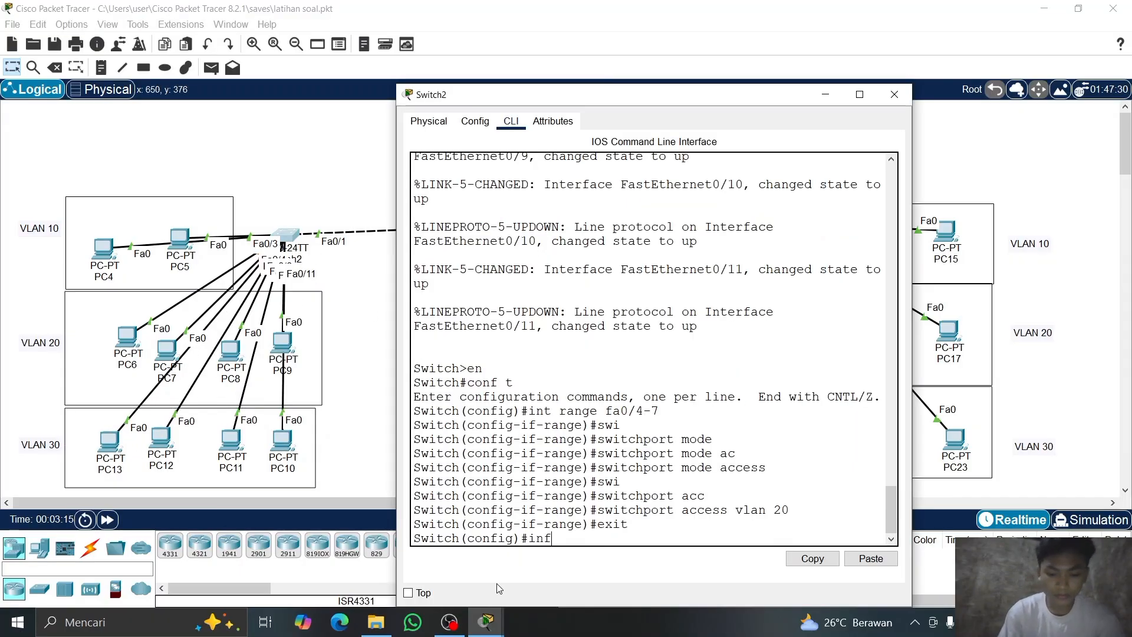
pyautogui.write(' range fa')
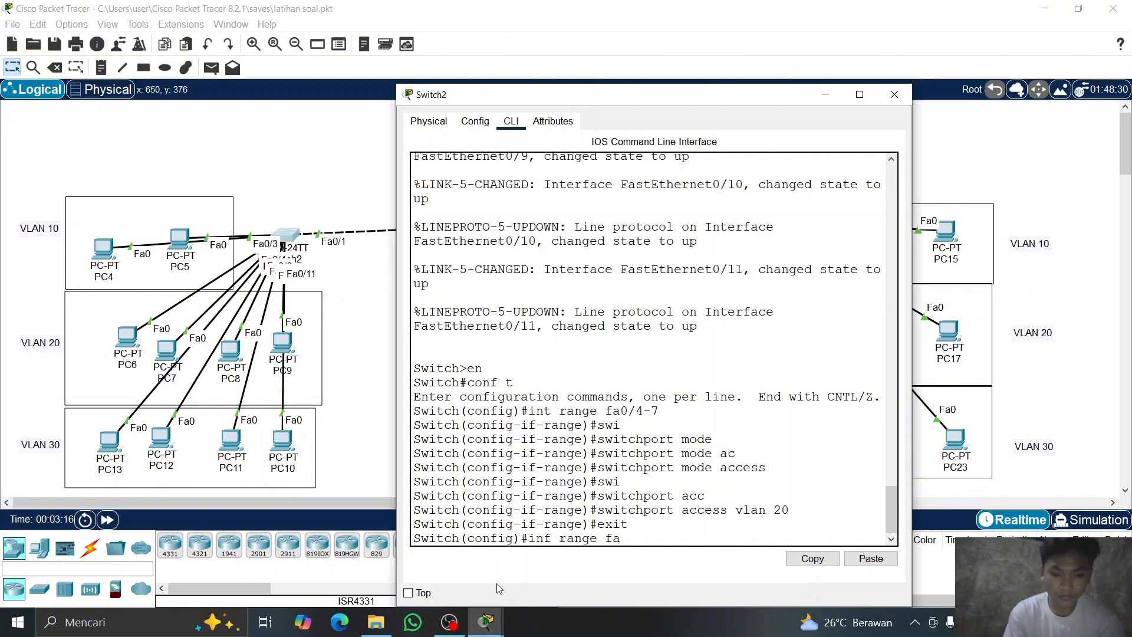
pyautogui.write('0/')
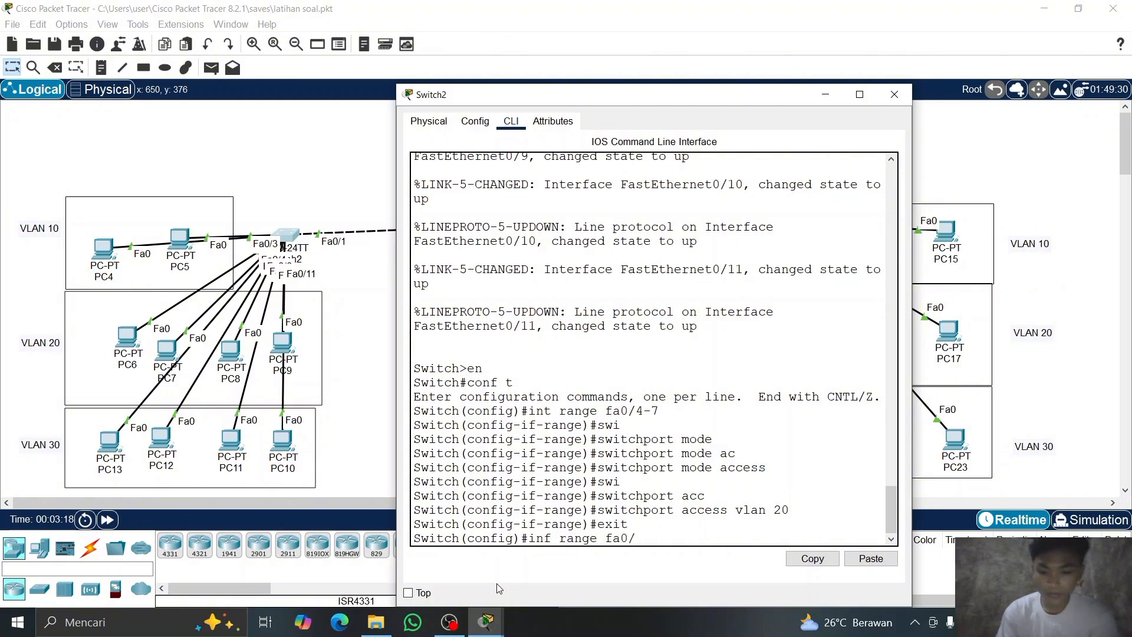
pyautogui.write('8-11')
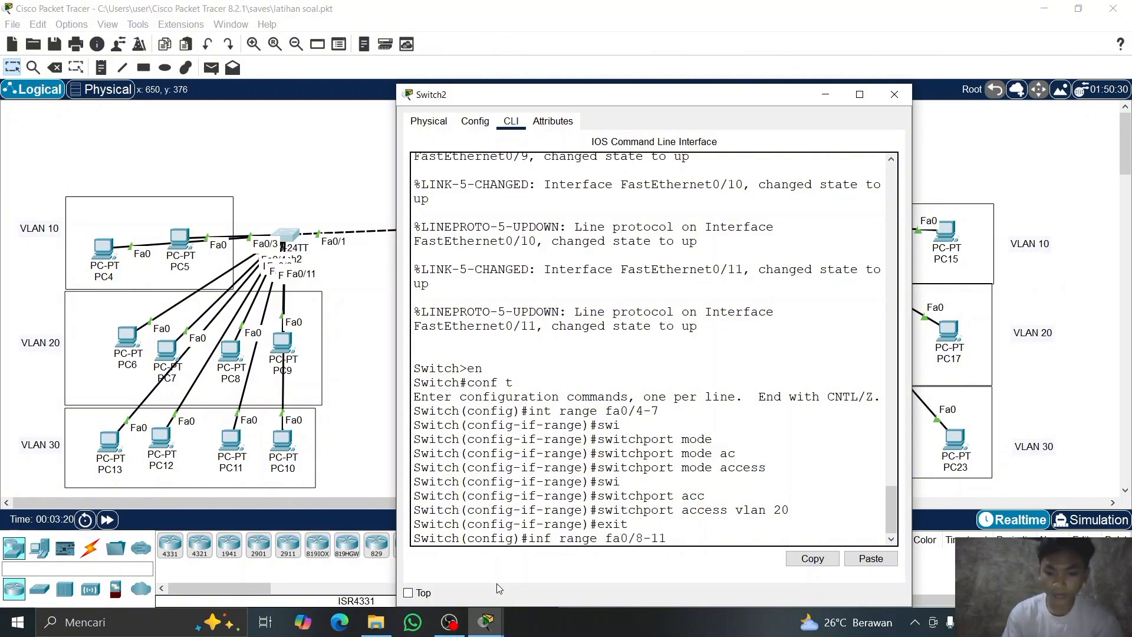
pyautogui.press('Return')
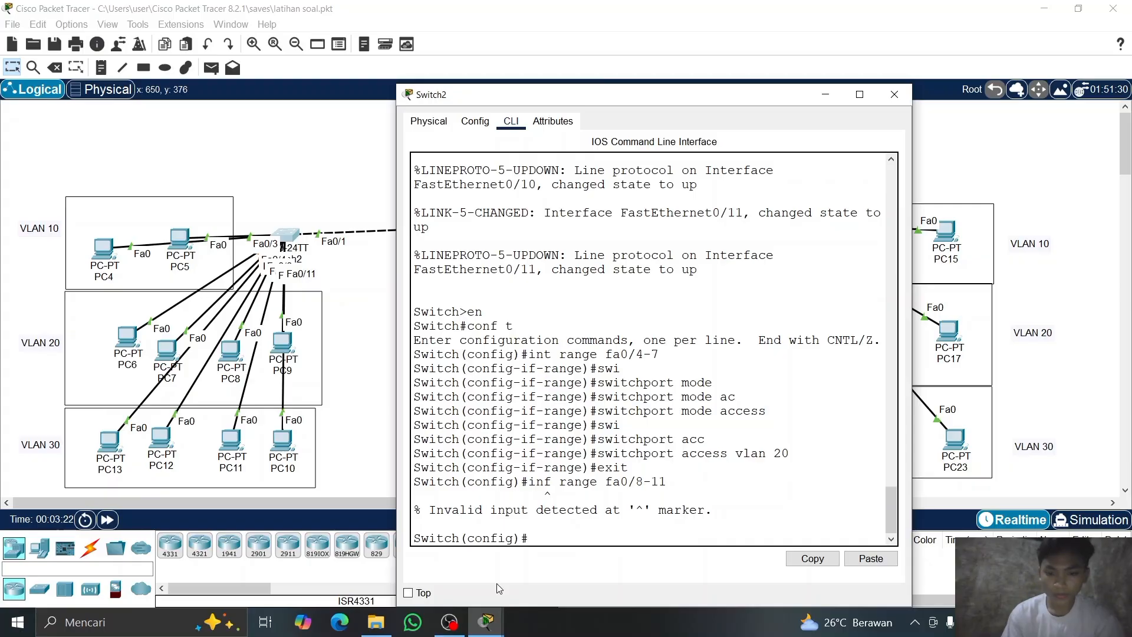
pyautogui.press('Up')
pyautogui.press('BackSpace')
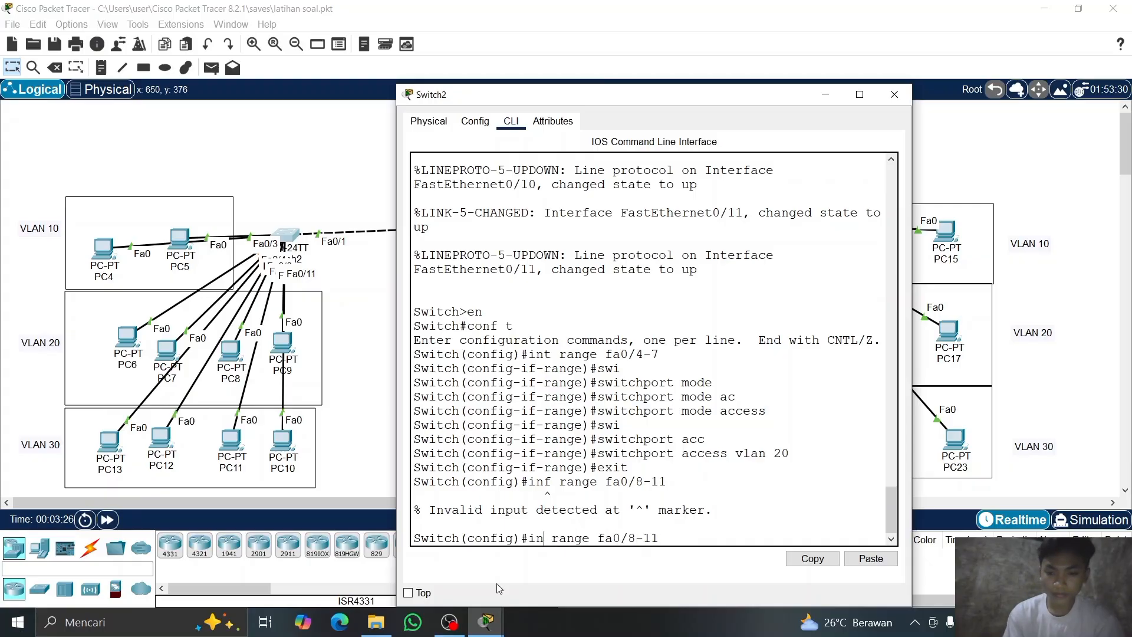
pyautogui.write('t')
pyautogui.press('Return')
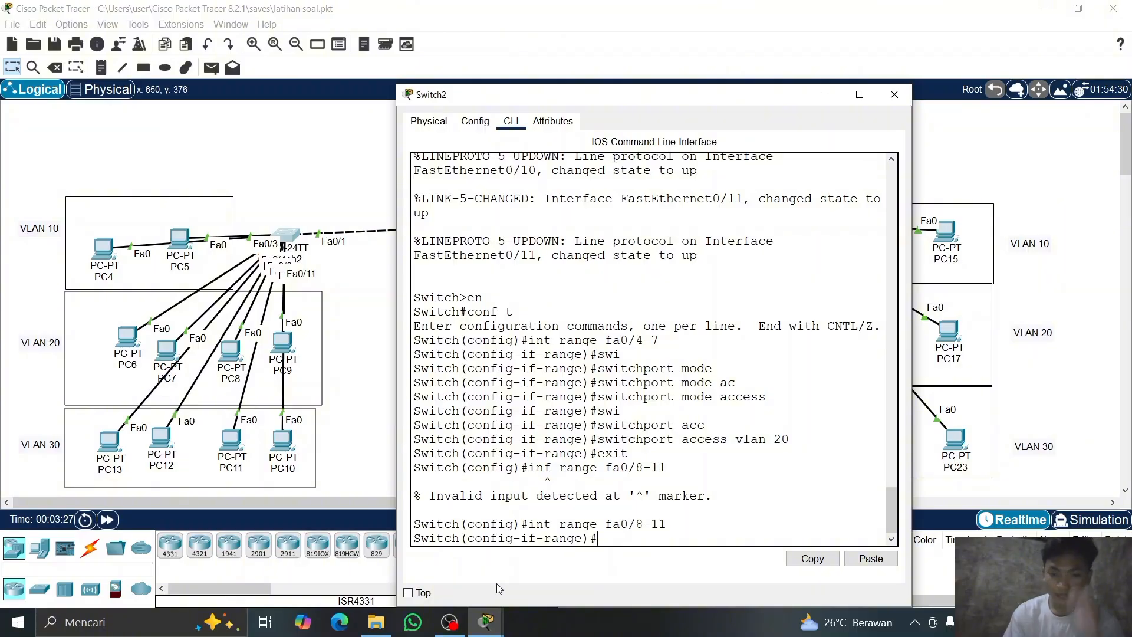
# - Set Switch2's interfaces fa0/8-11 to switchport access mode
pyautogui.write('sw')
pyautogui.press('Tab')
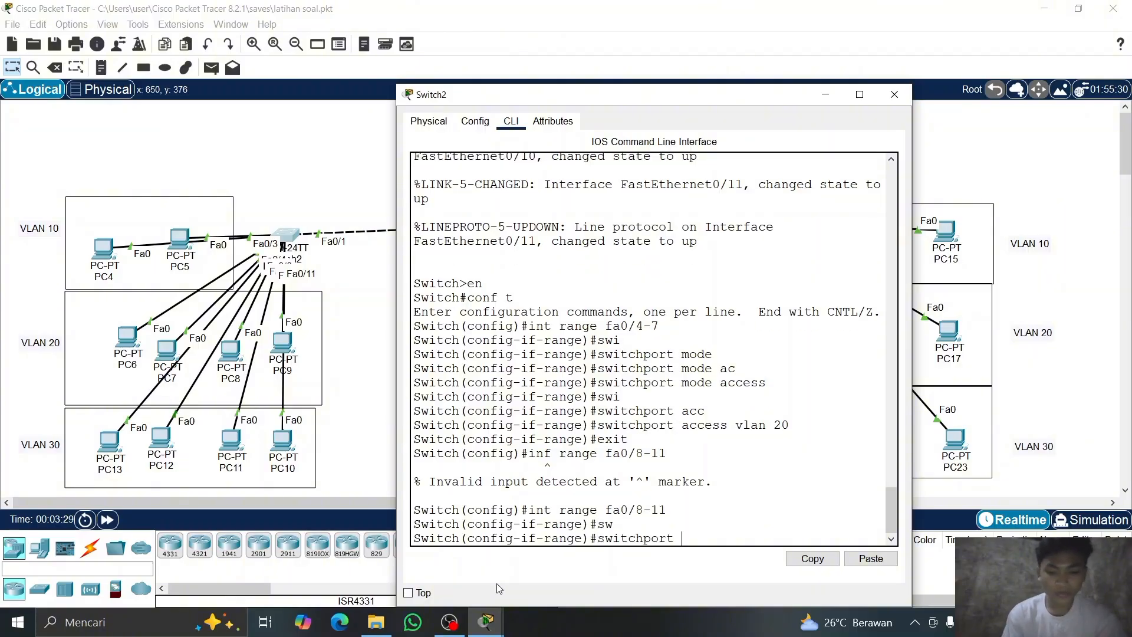
pyautogui.write('mode')
pyautogui.press('Tab')
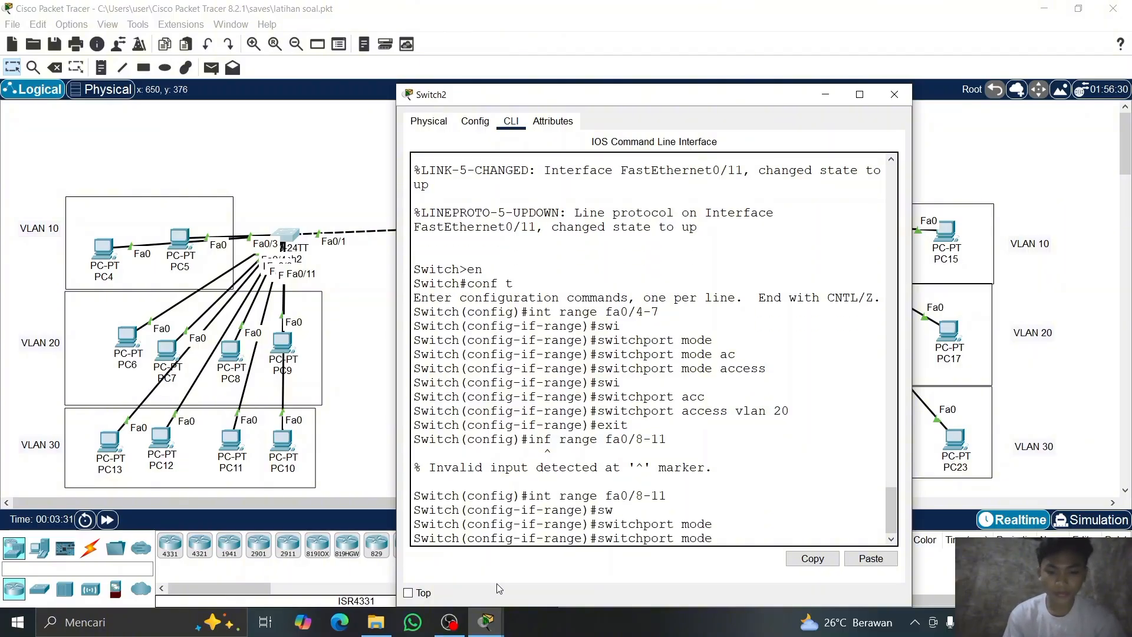
pyautogui.write('ac')
pyautogui.press('Tab')
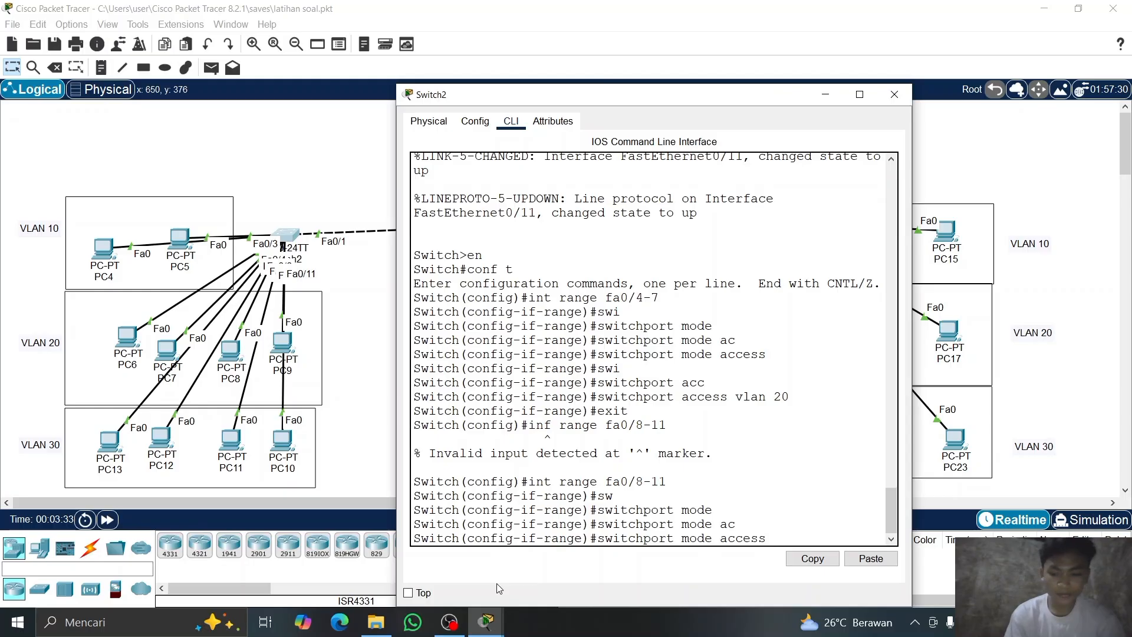
pyautogui.press('Return')
# - Assign Switch2's interfaces fa0/8-11 to access VLAN 30 and close the switch window
pyautogui.write('swi')
pyautogui.press('Tab')
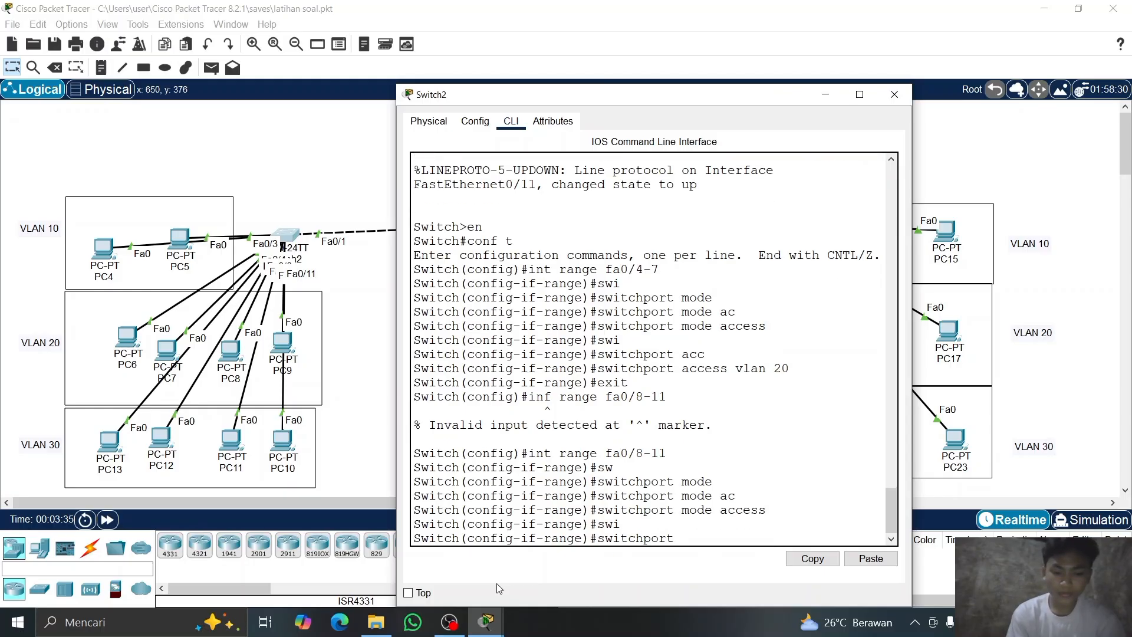
pyautogui.write('acc')
pyautogui.press('Tab')
pyautogui.write('v')
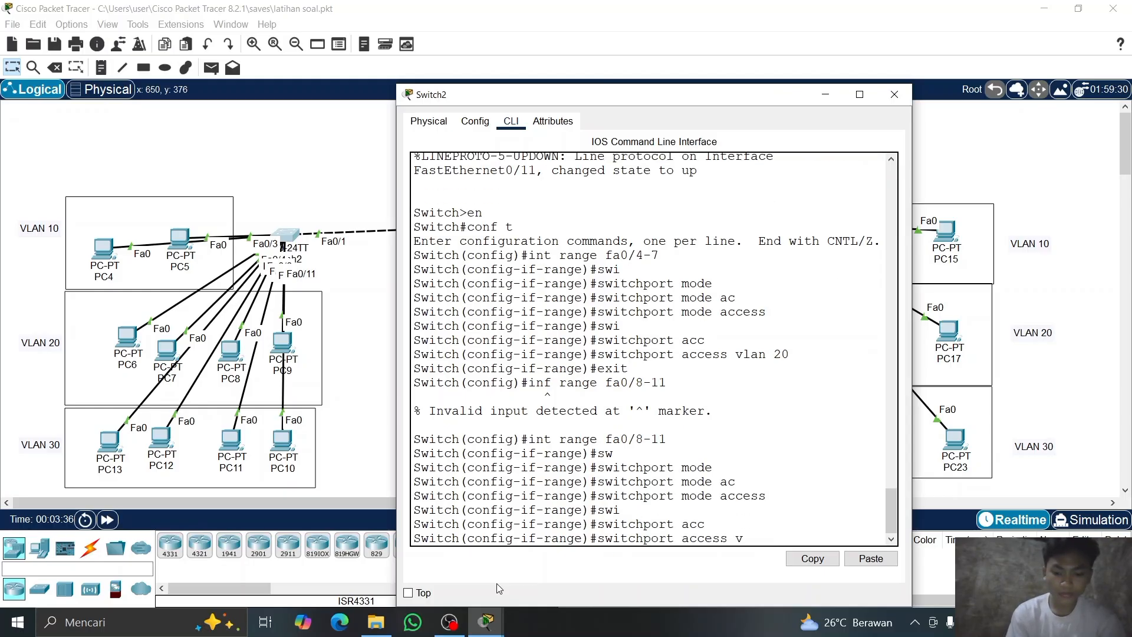
pyautogui.write('lan 30')
pyautogui.press('Return')
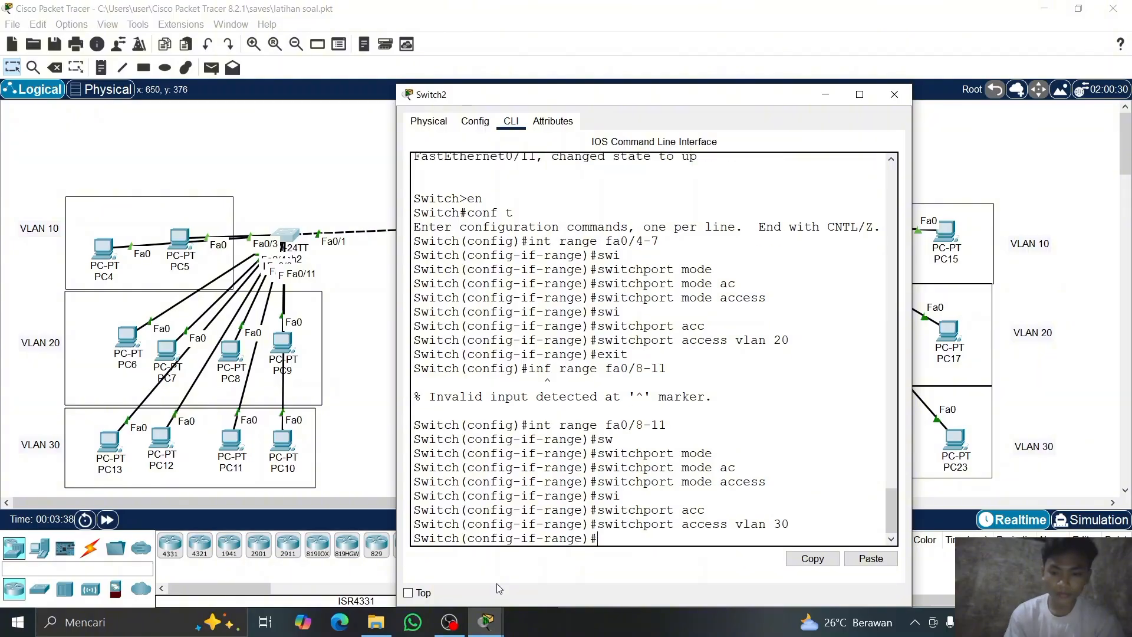
pyautogui.click(894, 95)
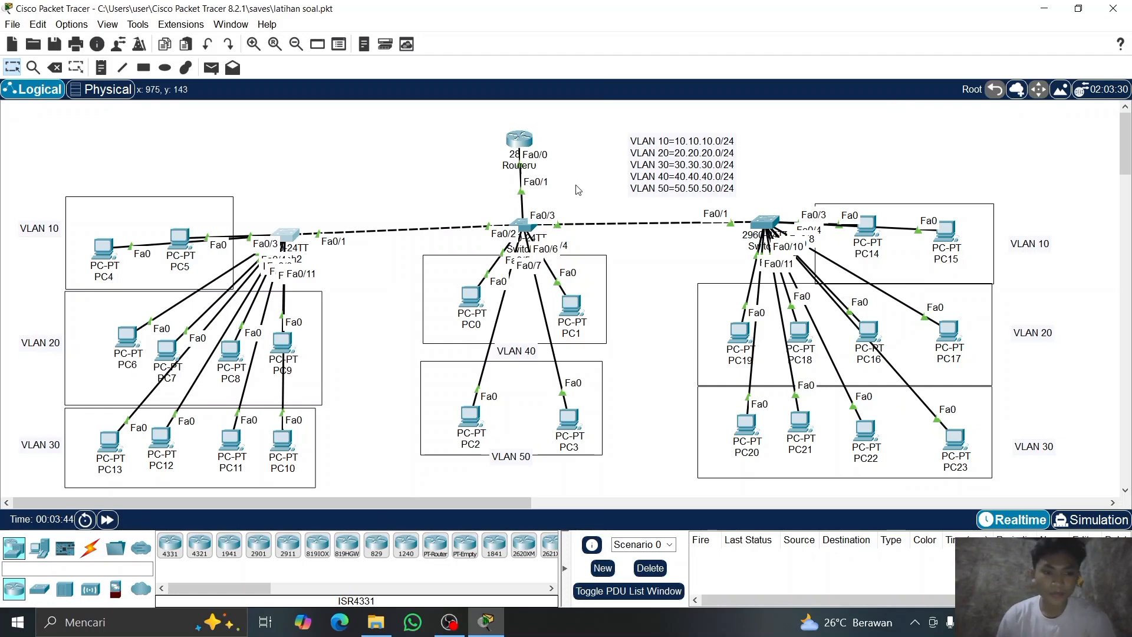
# - Switch PC4's IPv4 configuration in VLAN 10 from static to DHCP and close its window
pyautogui.click(103, 250)
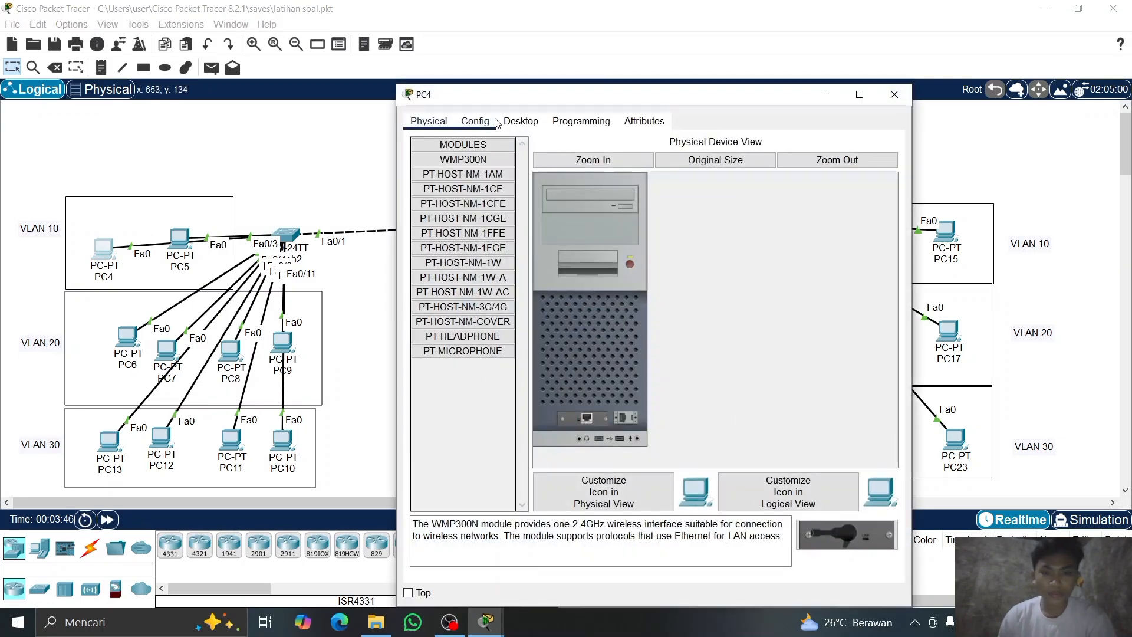
pyautogui.click(514, 121)
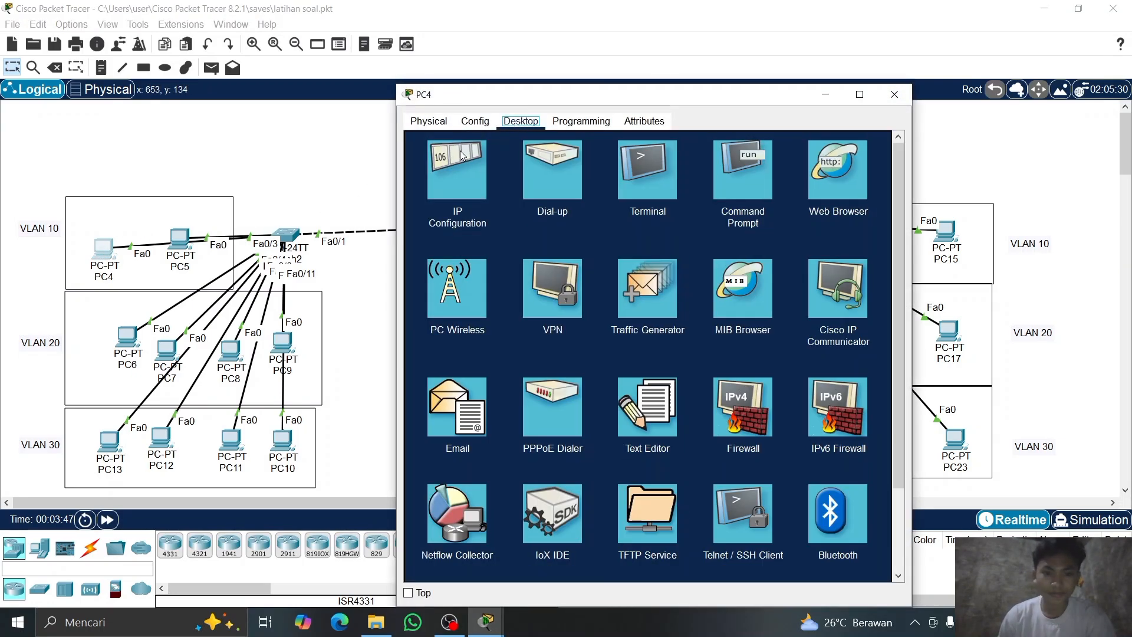
pyautogui.click(463, 156)
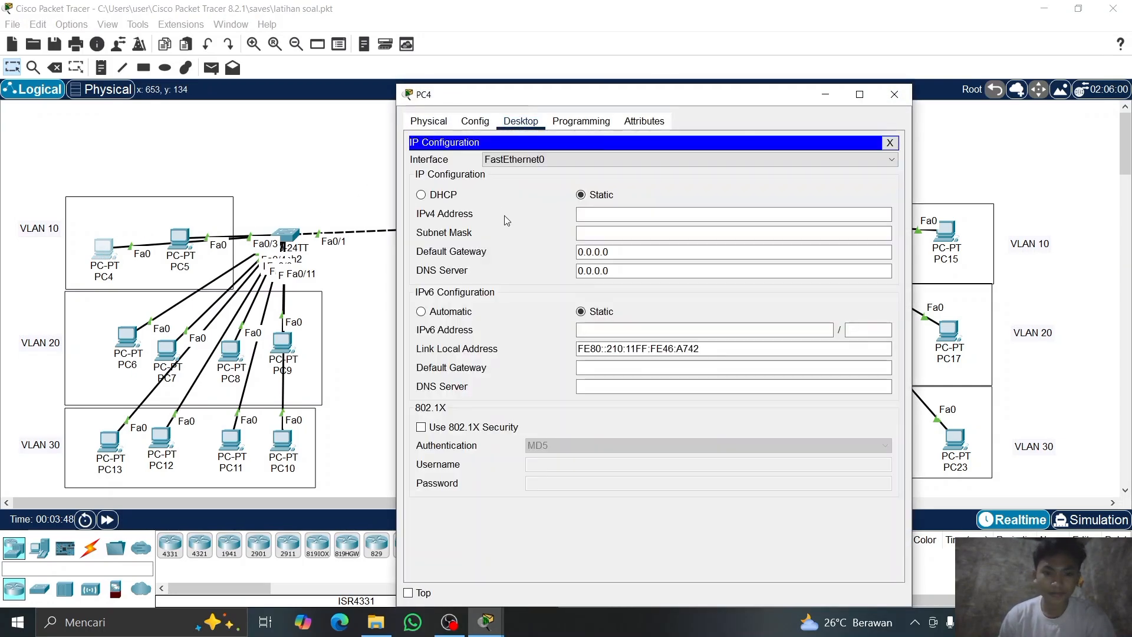
pyautogui.click(420, 195)
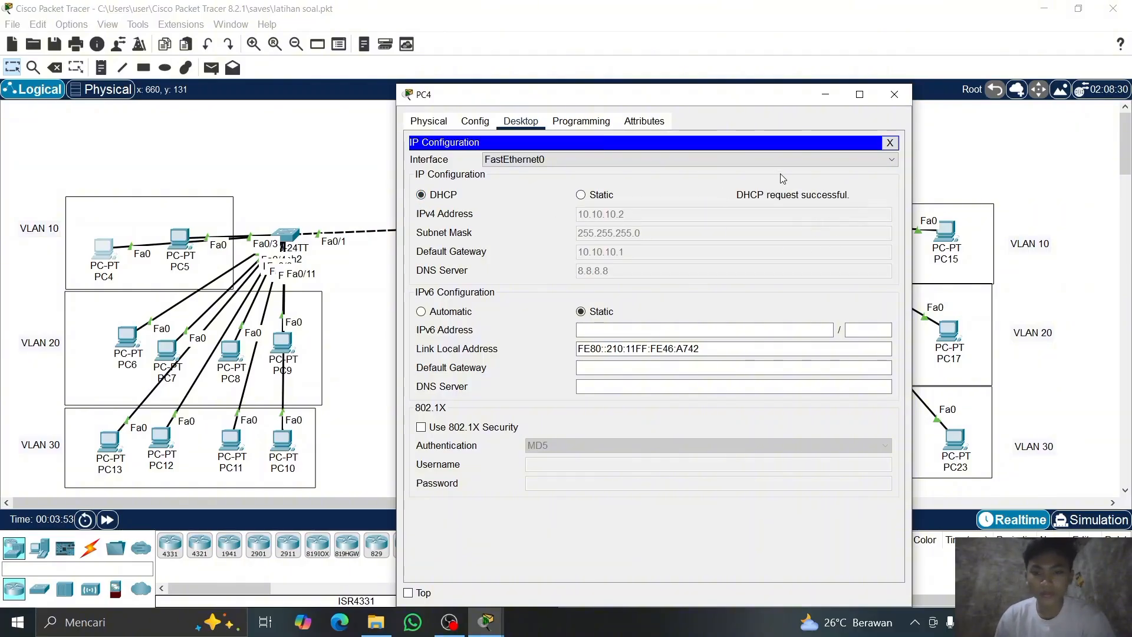
pyautogui.click(195, 237)
pyautogui.click(215, 193)
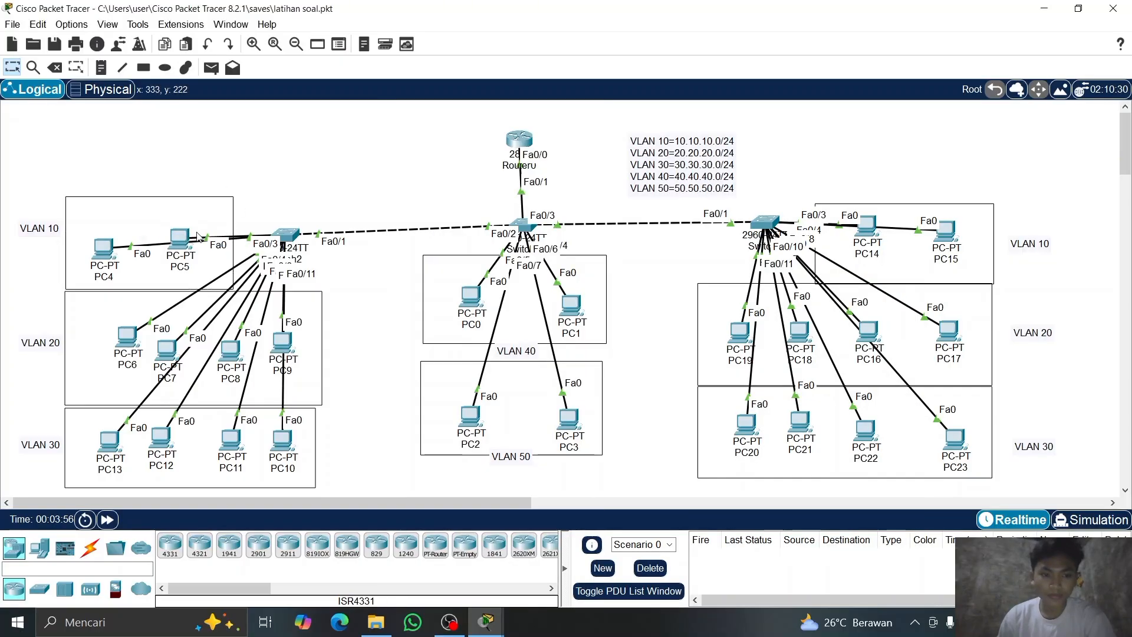
# - Set PC5 in VLAN 10 to obtain its IPv4 configuration through DHCP and close its window
pyautogui.click(189, 237)
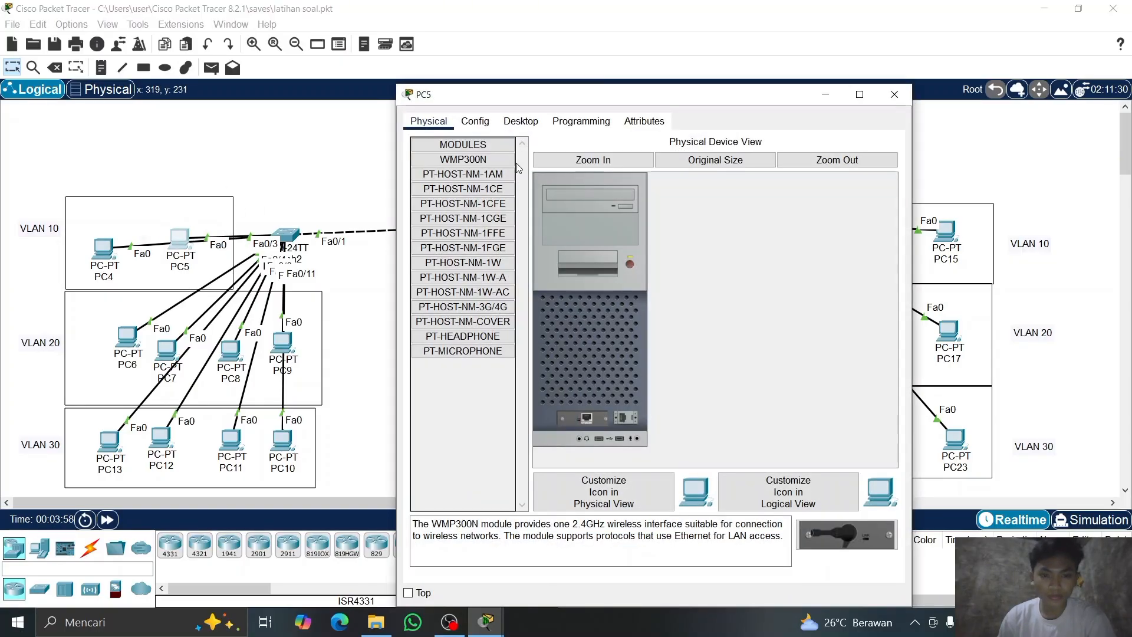
pyautogui.click(521, 120)
pyautogui.click(480, 158)
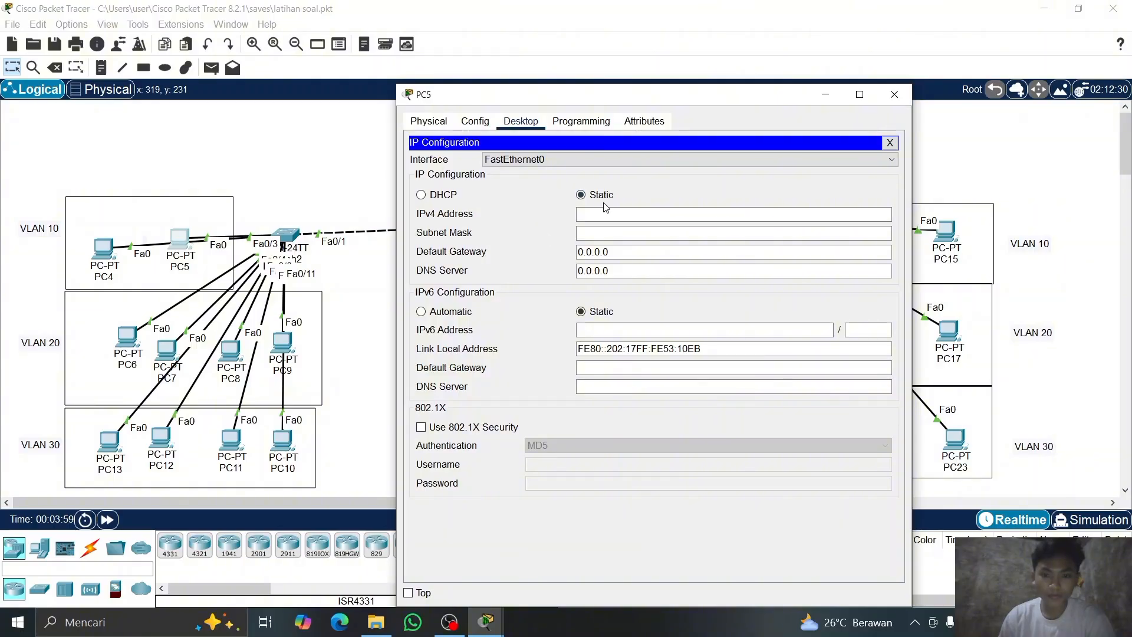
pyautogui.click(421, 194)
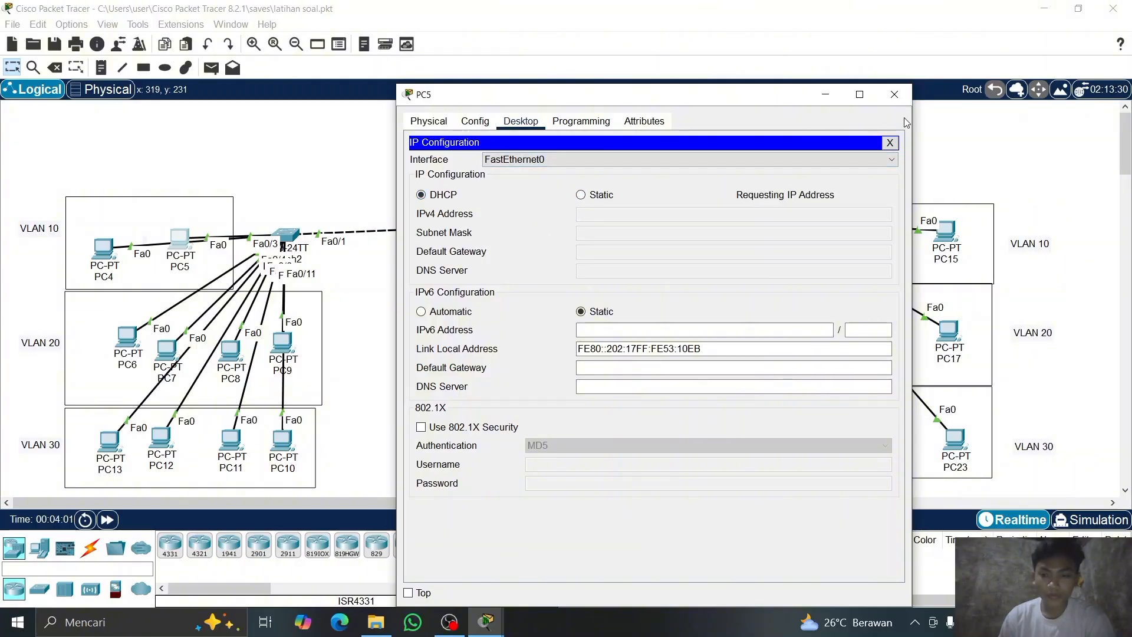
pyautogui.click(894, 96)
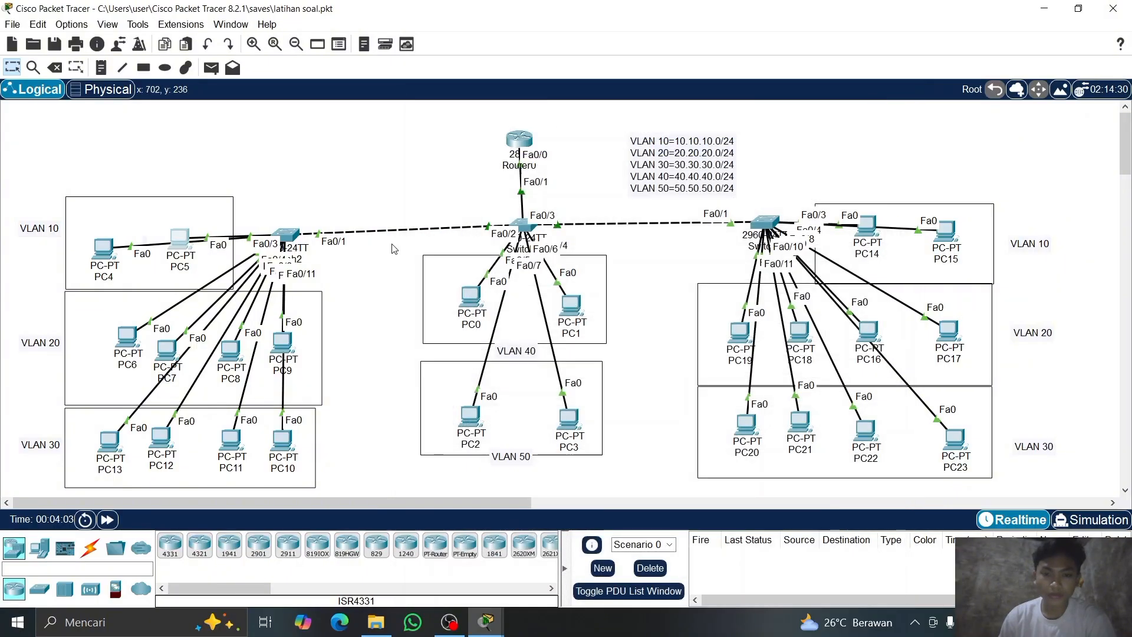
# - Set PC6 in VLAN 20 to obtain its IPv4 configuration through DHCP and close its window
pyautogui.click(127, 336)
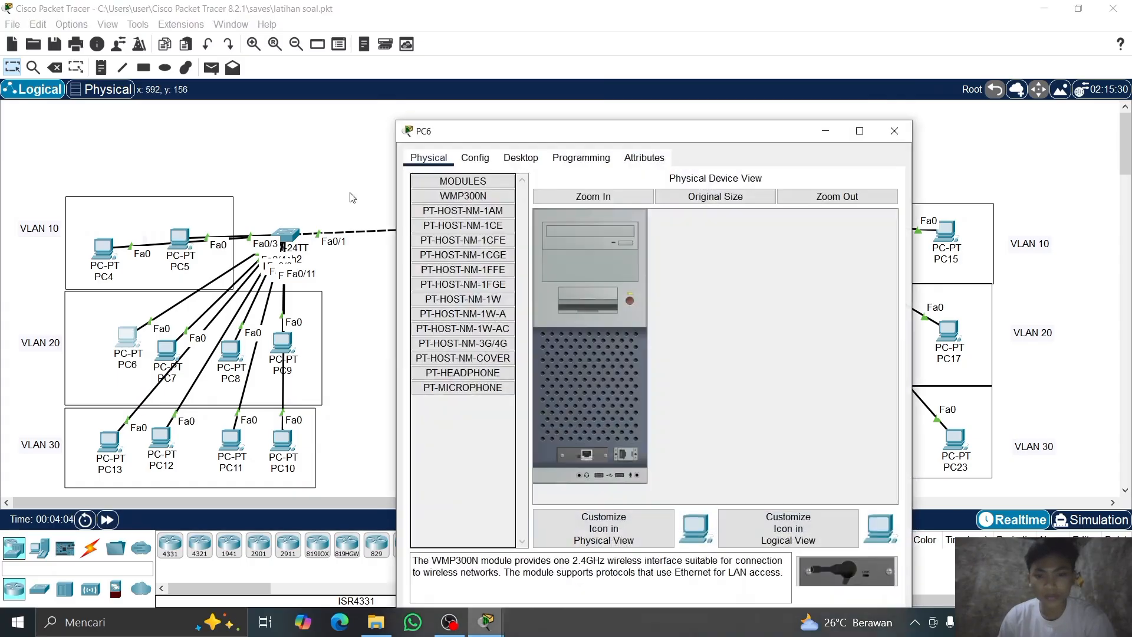
pyautogui.click(520, 157)
pyautogui.click(466, 218)
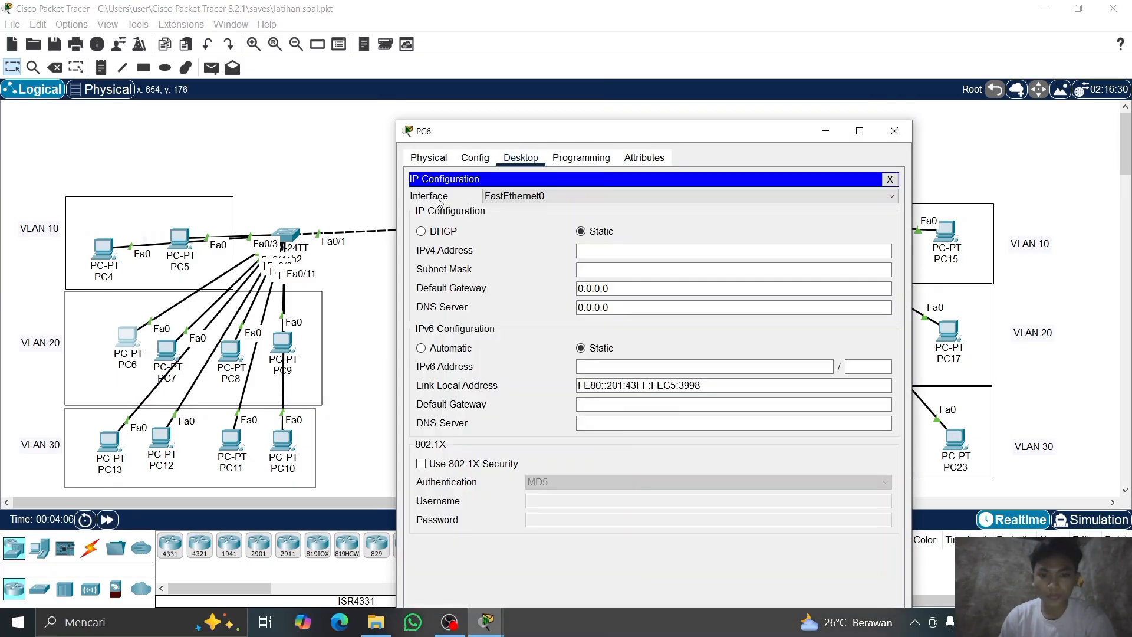
pyautogui.click(421, 231)
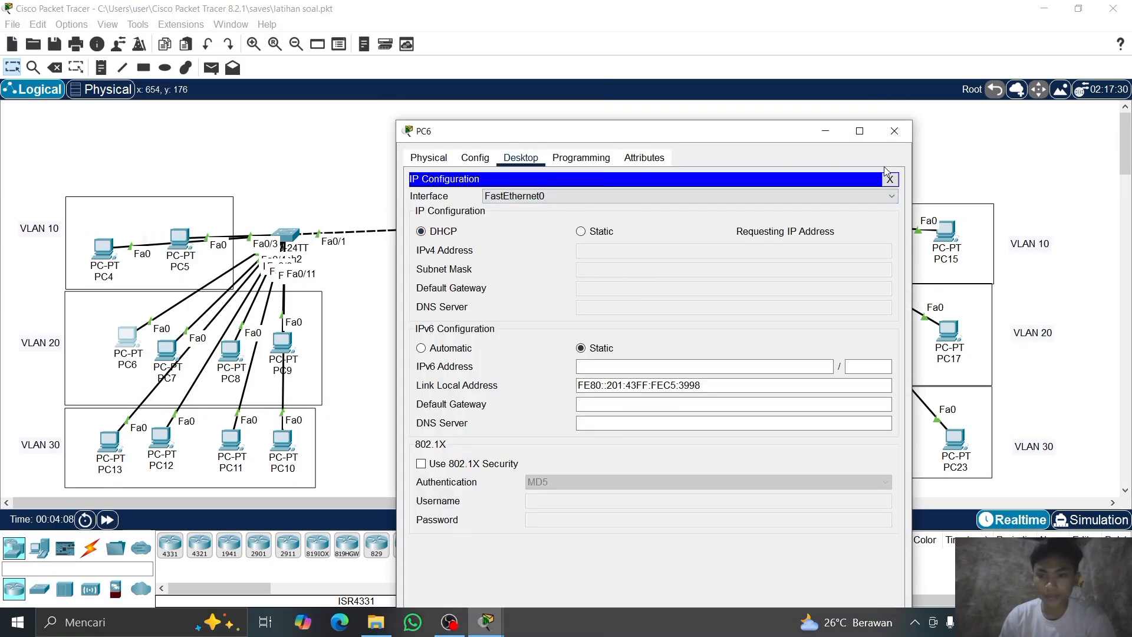
pyautogui.click(895, 131)
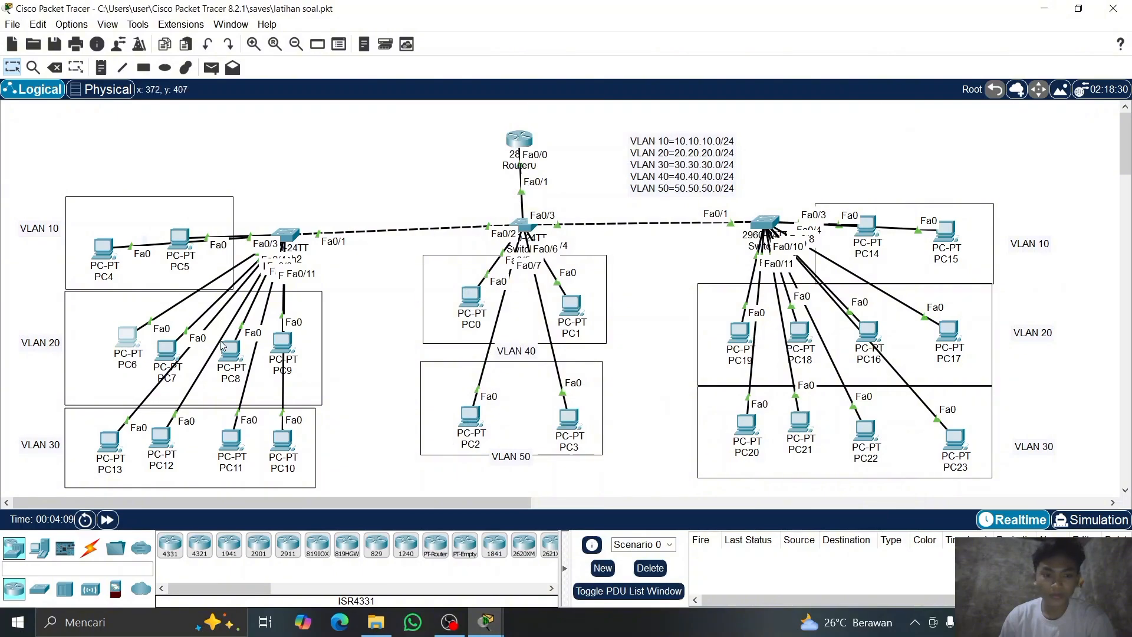
# - Set PC7 in VLAN 20 to obtain its IPv4 configuration through DHCP and close its window
pyautogui.click(179, 351)
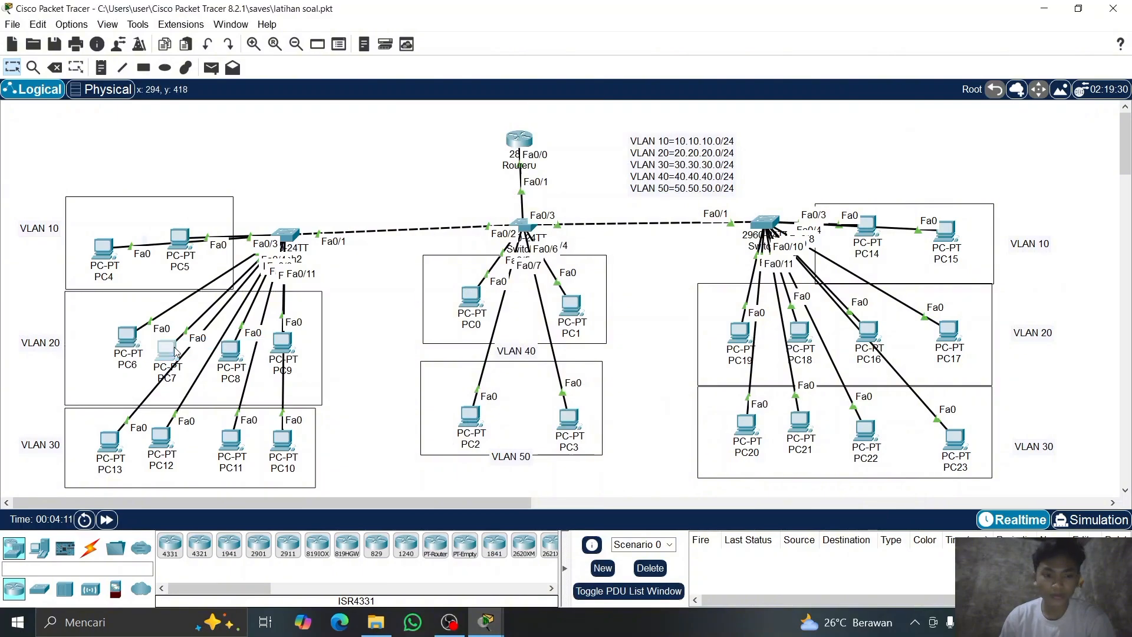
pyautogui.click(538, 128)
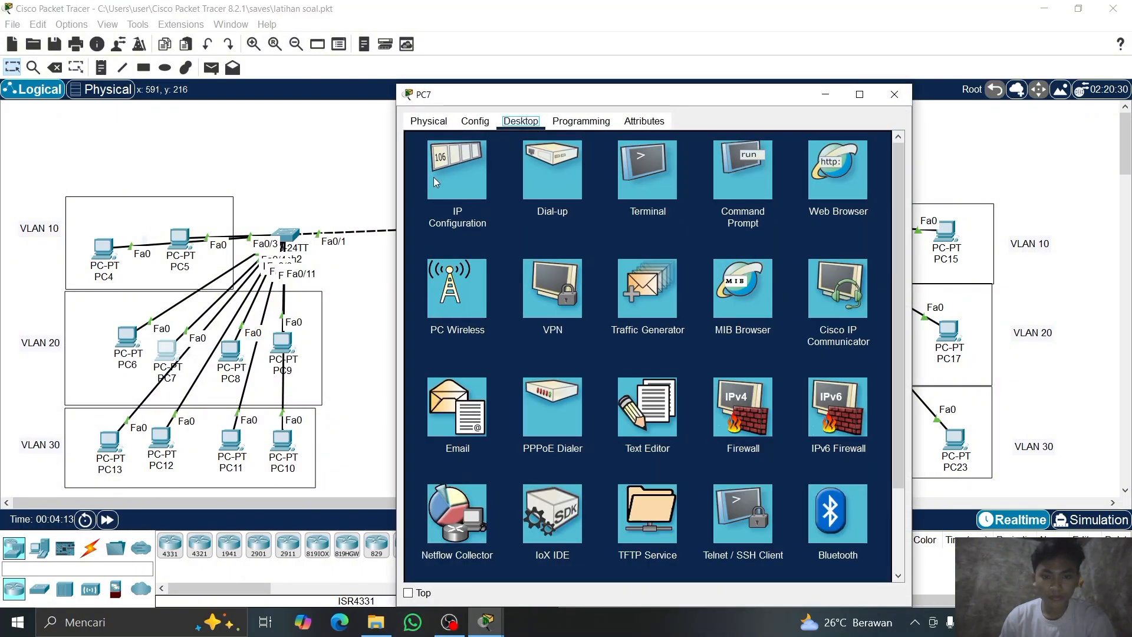
pyautogui.click(463, 161)
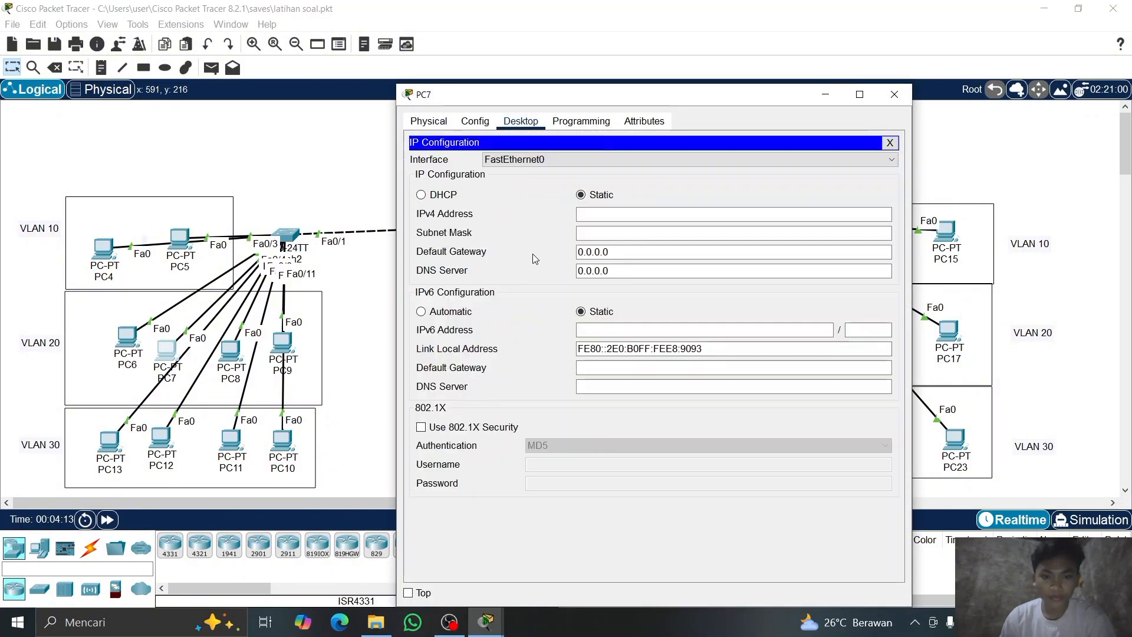
pyautogui.click(421, 195)
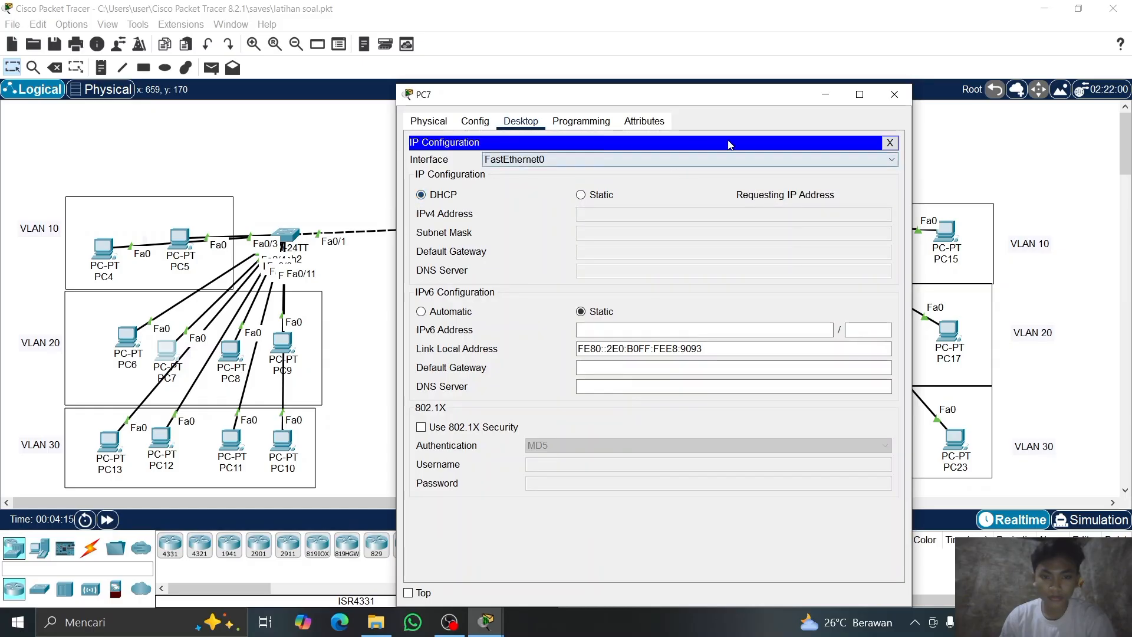
pyautogui.click(894, 95)
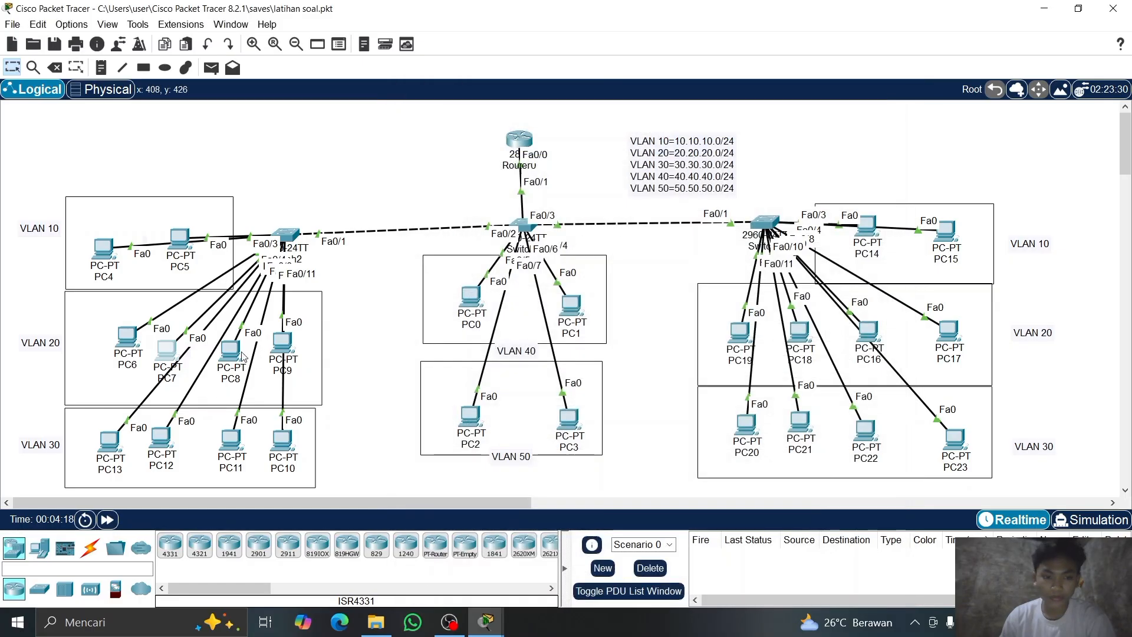
# - Set PC9 in VLAN 20 to obtain its IPv4 configuration through DHCP and leave its window
pyautogui.doubleClick(243, 356)
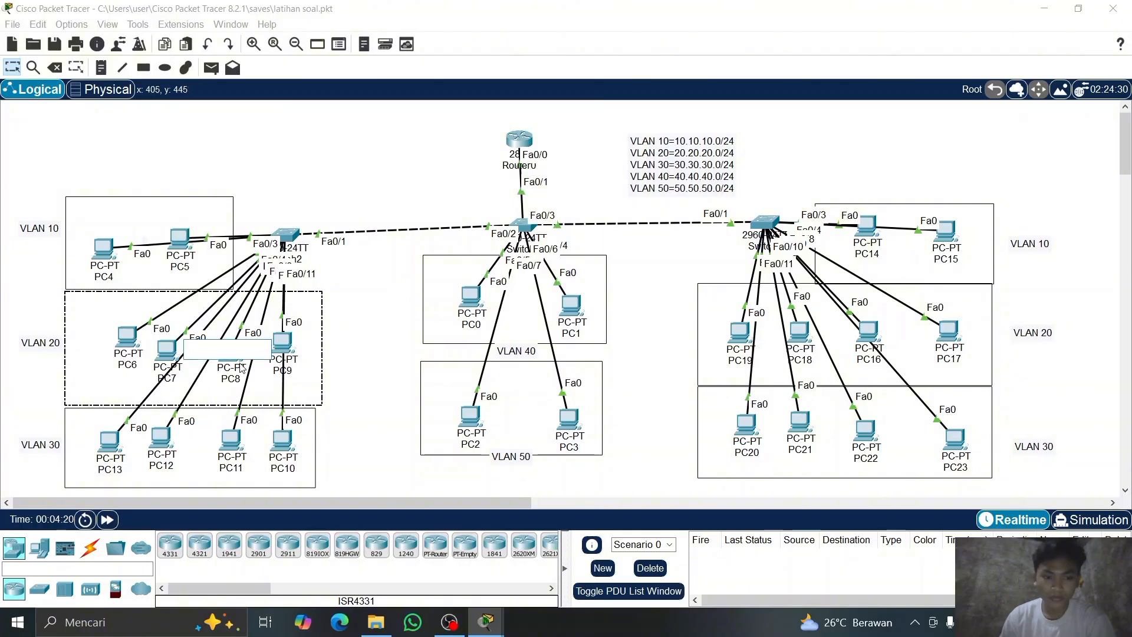
pyautogui.click(298, 354)
pyautogui.click(289, 340)
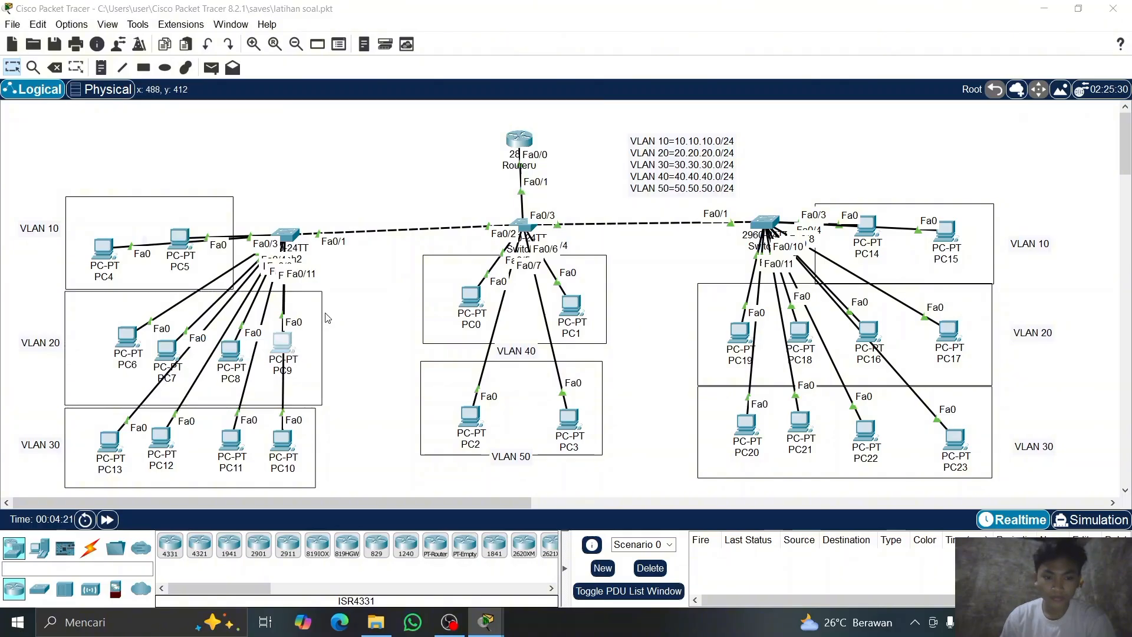
pyautogui.click(521, 121)
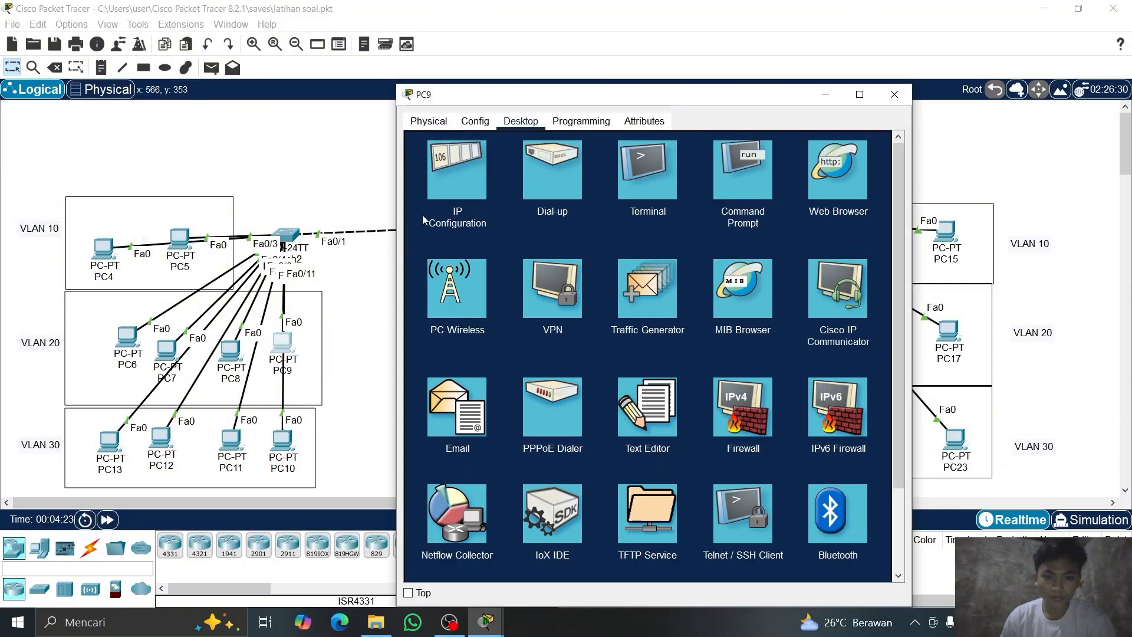
pyautogui.click(445, 215)
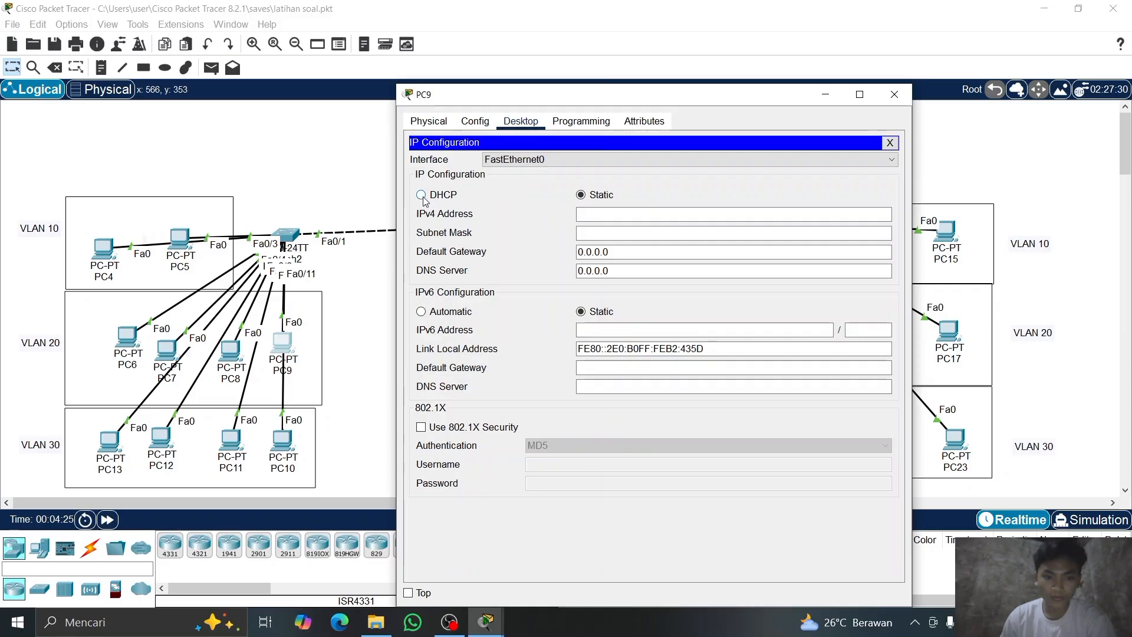
pyautogui.click(422, 197)
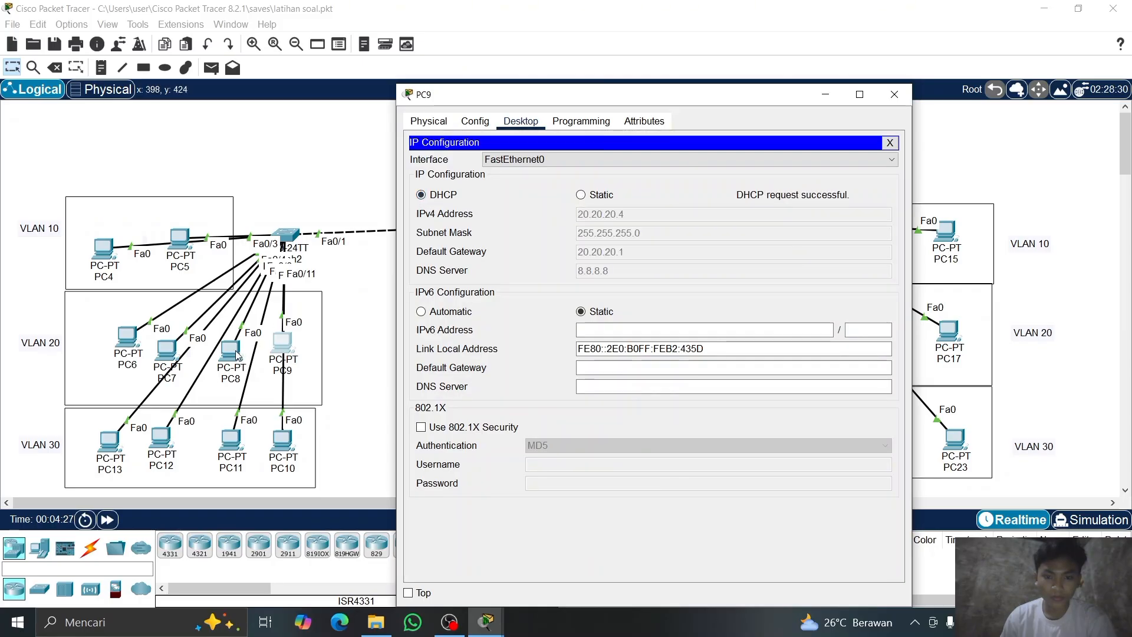
pyautogui.click(334, 290)
# - Set PC8 in VLAN 20 to obtain its IPv4 configuration through DHCP and close its window
pyautogui.click(234, 347)
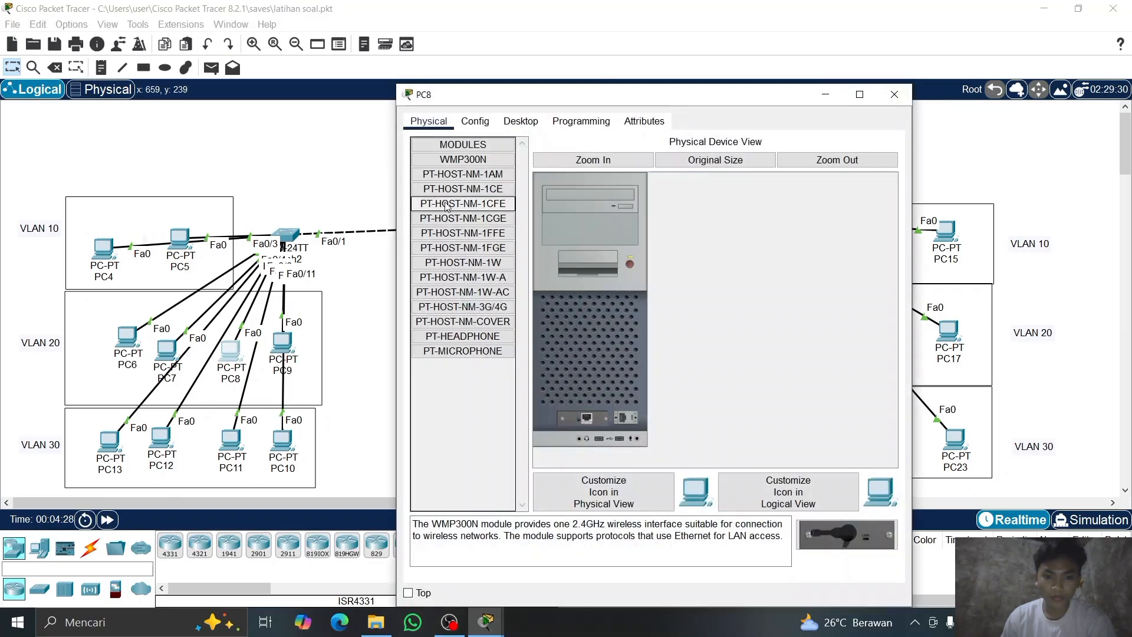
pyautogui.click(521, 122)
pyautogui.click(471, 175)
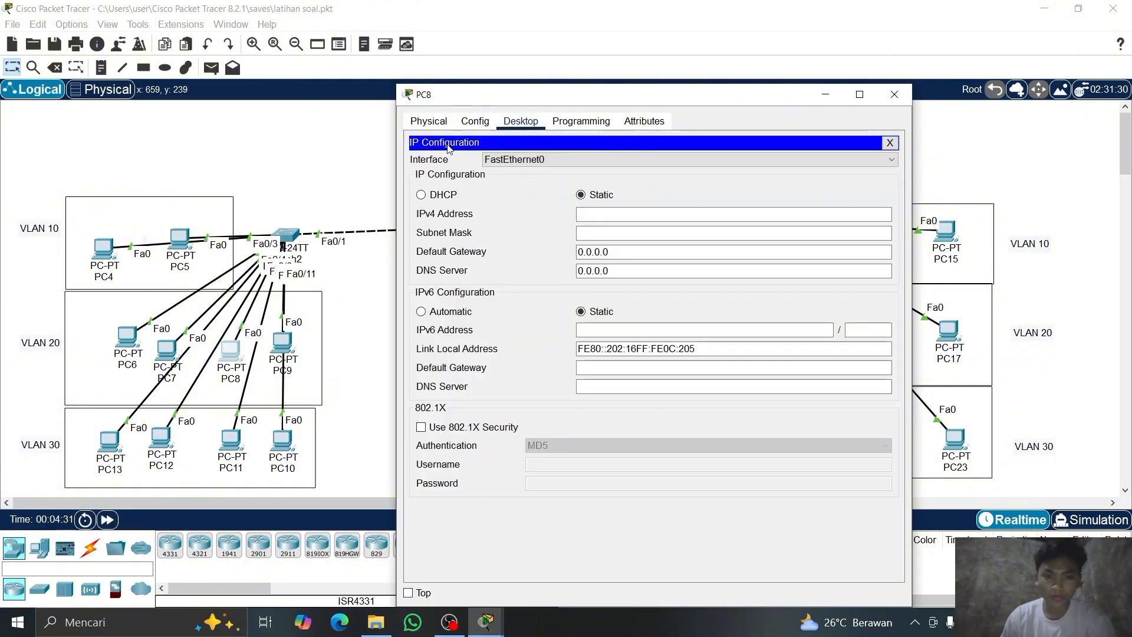
pyautogui.click(433, 195)
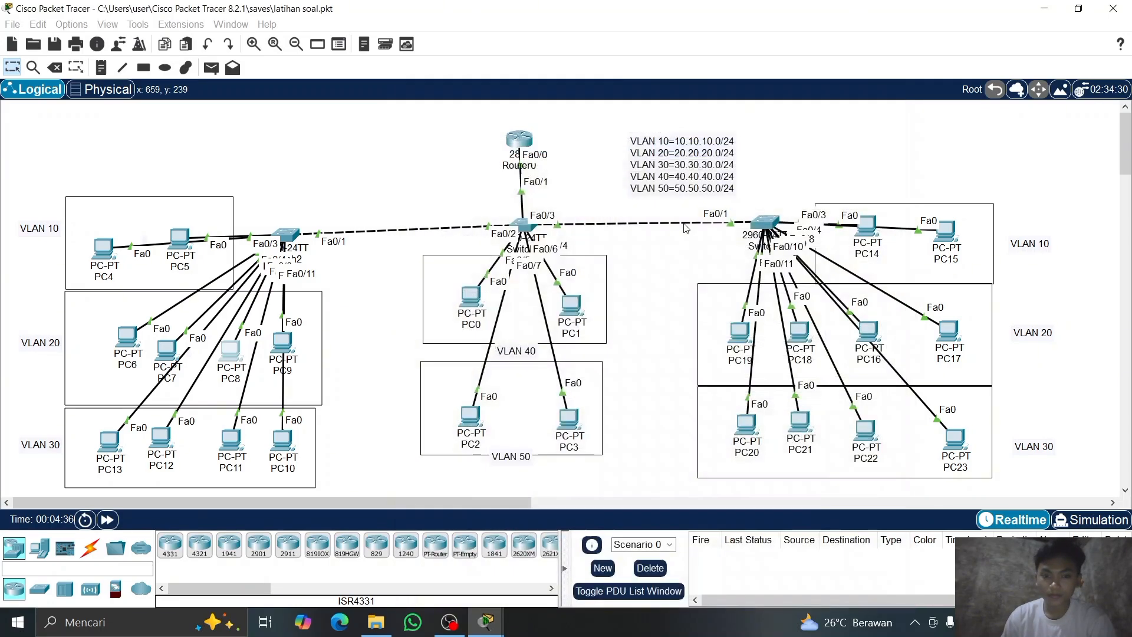
pyautogui.click(894, 95)
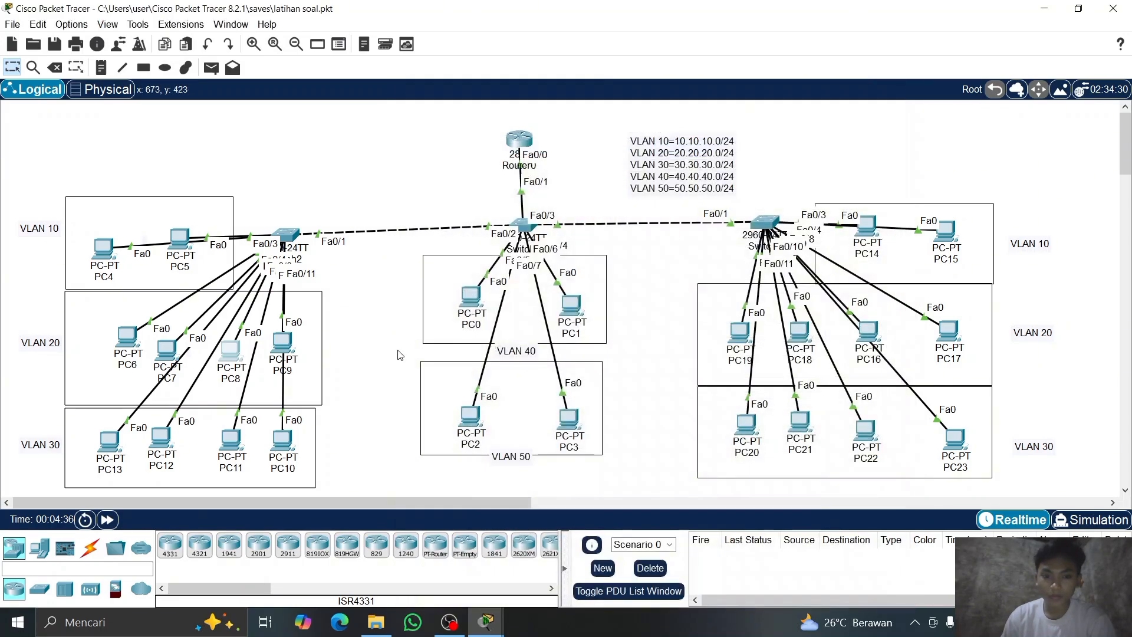
# - Set PC0 in VLAN 40 to obtain its IPv4 configuration through DHCP and close its window
pyautogui.click(476, 296)
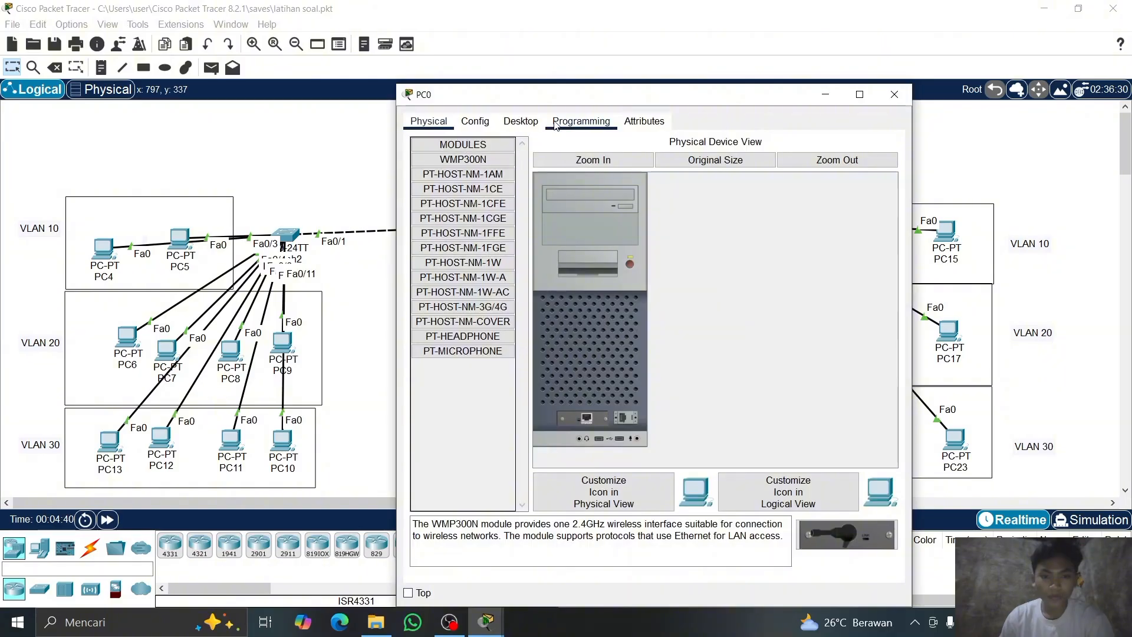
pyautogui.click(521, 121)
pyautogui.click(454, 165)
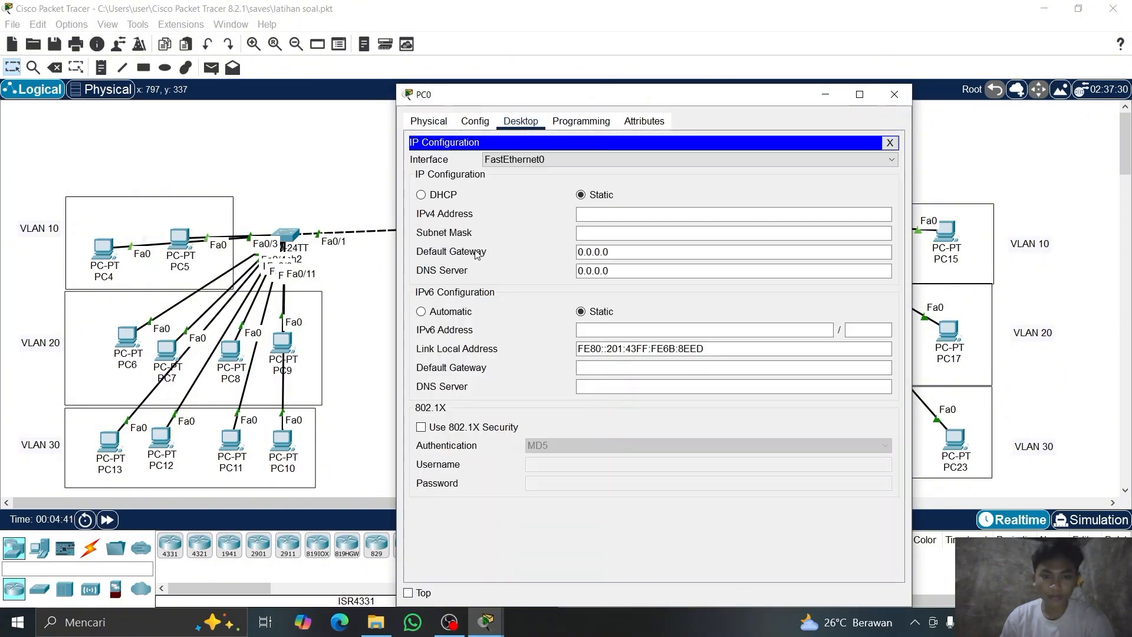
pyautogui.click(421, 194)
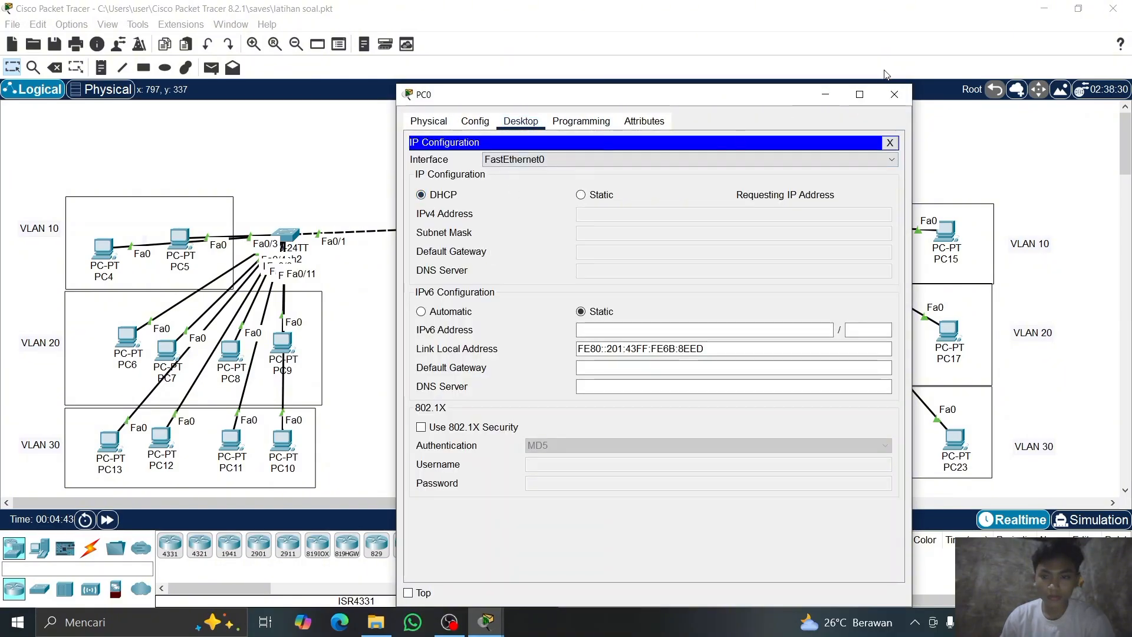
pyautogui.click(894, 95)
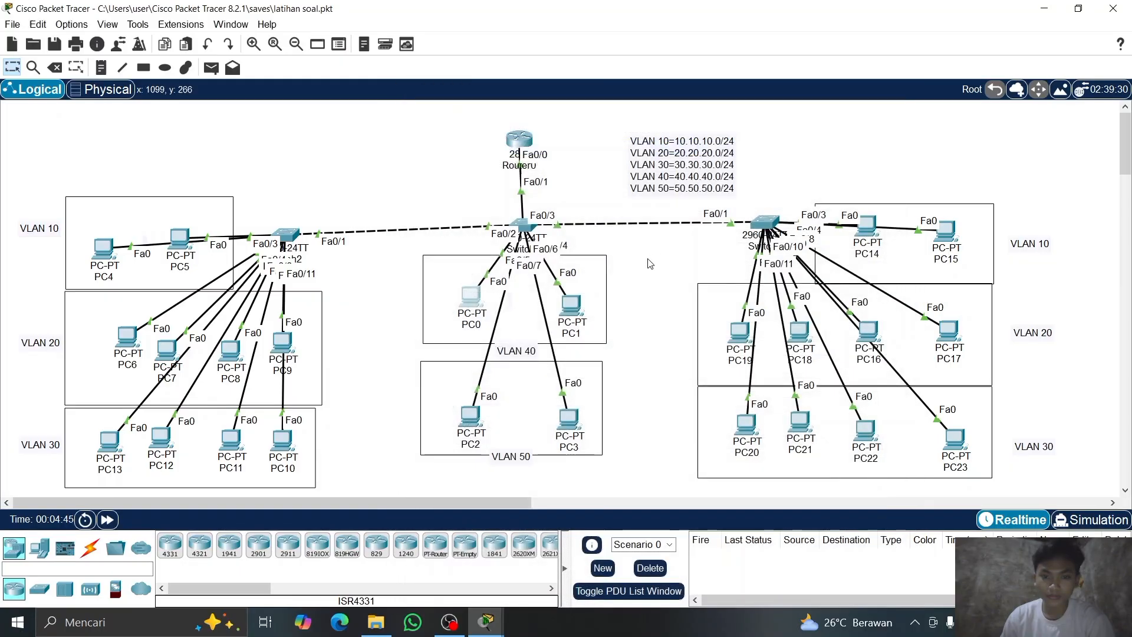
# - Set PC1 in VLAN 40 to obtain its IPv4 configuration through DHCP and close its window
pyautogui.click(559, 317)
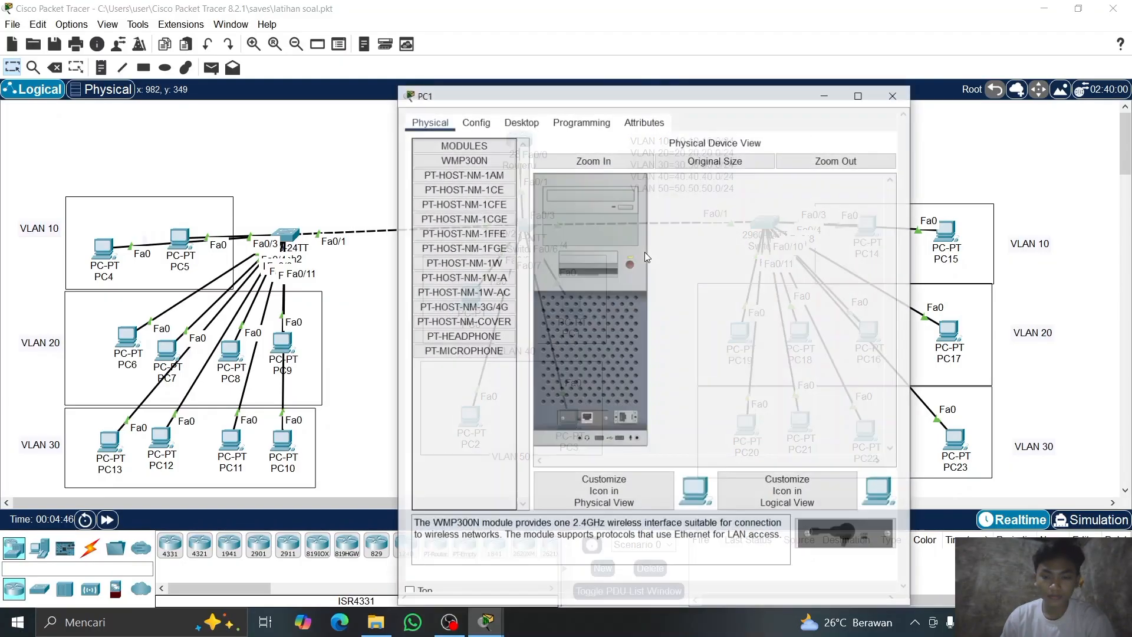
pyautogui.click(514, 122)
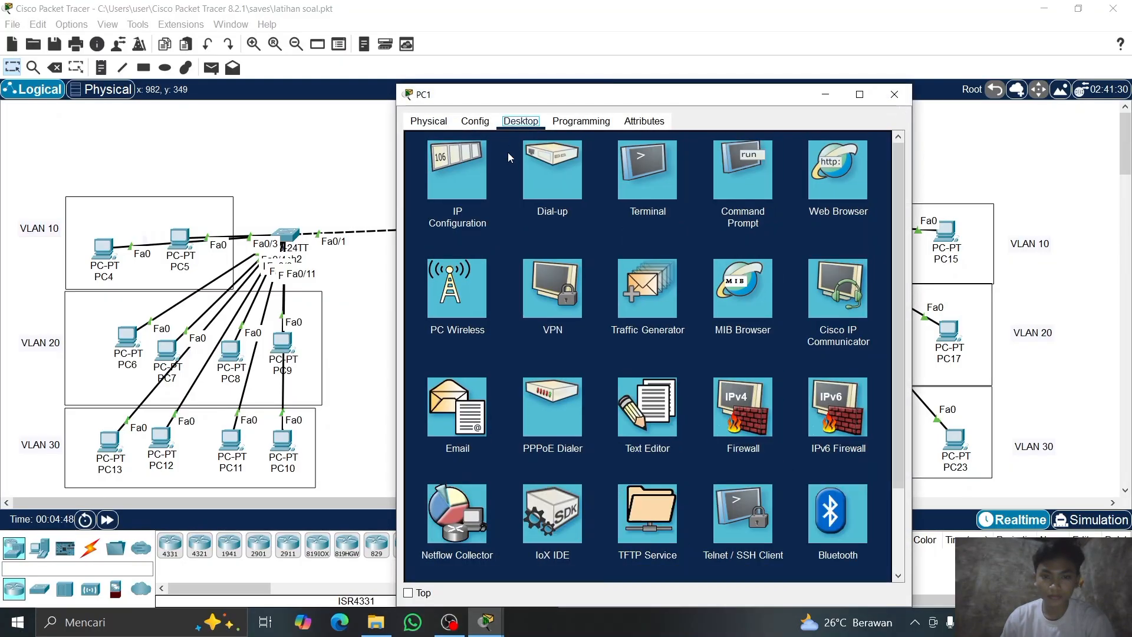
pyautogui.click(462, 184)
pyautogui.click(421, 195)
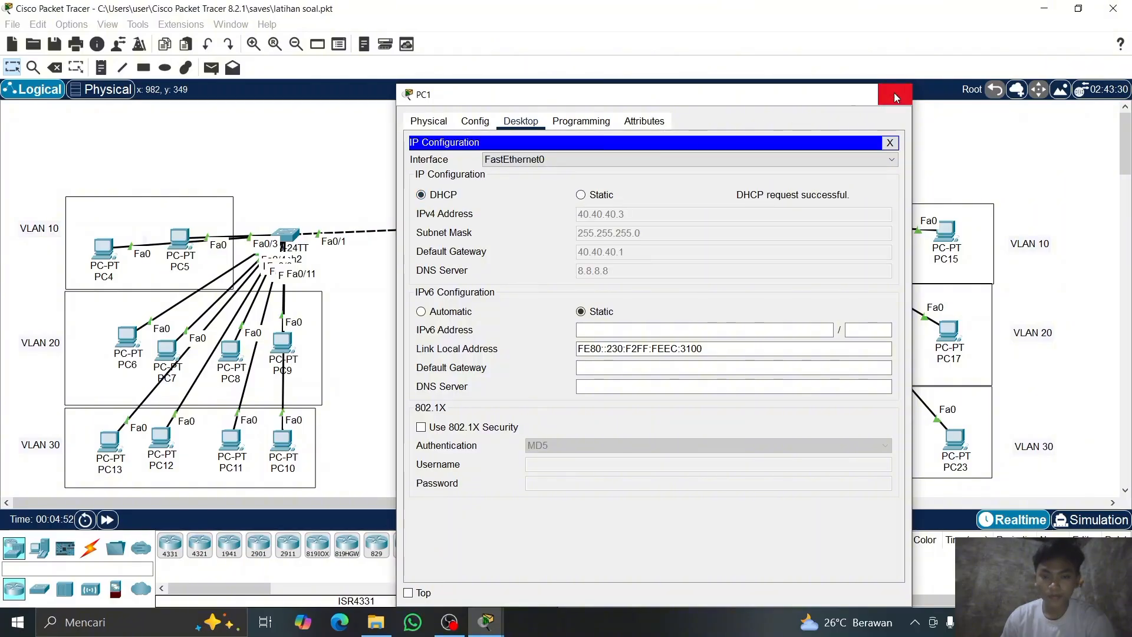
pyautogui.click(894, 97)
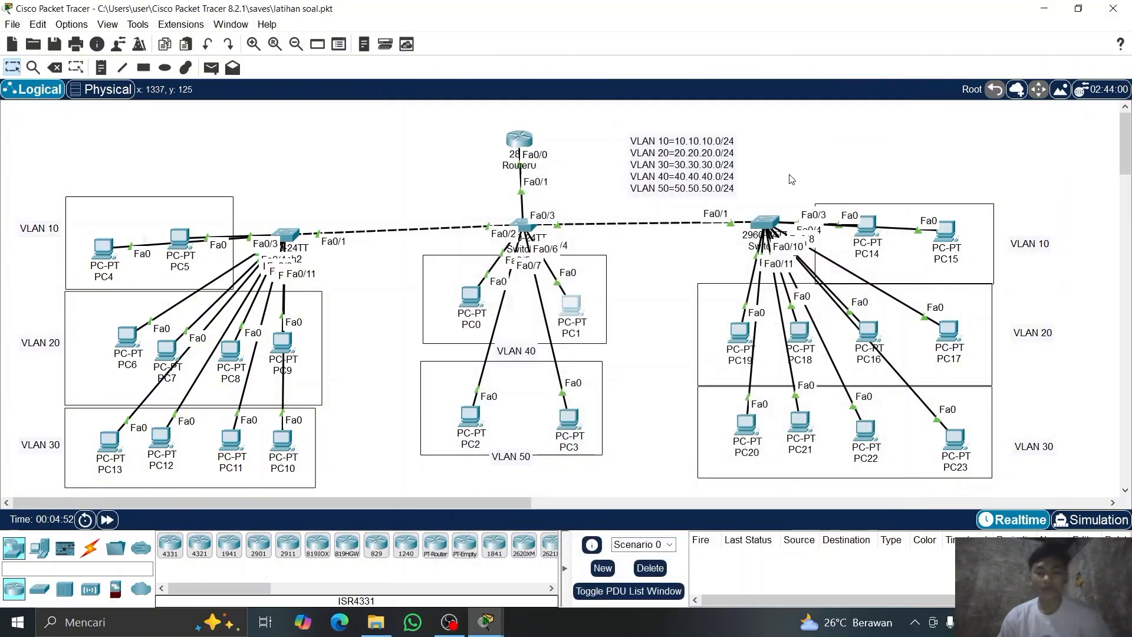
# - Test connectivity from PC4 in VLAN 10 to PC1 in VLAN 40 by sending a simple PDU twice
pyautogui.click(212, 69)
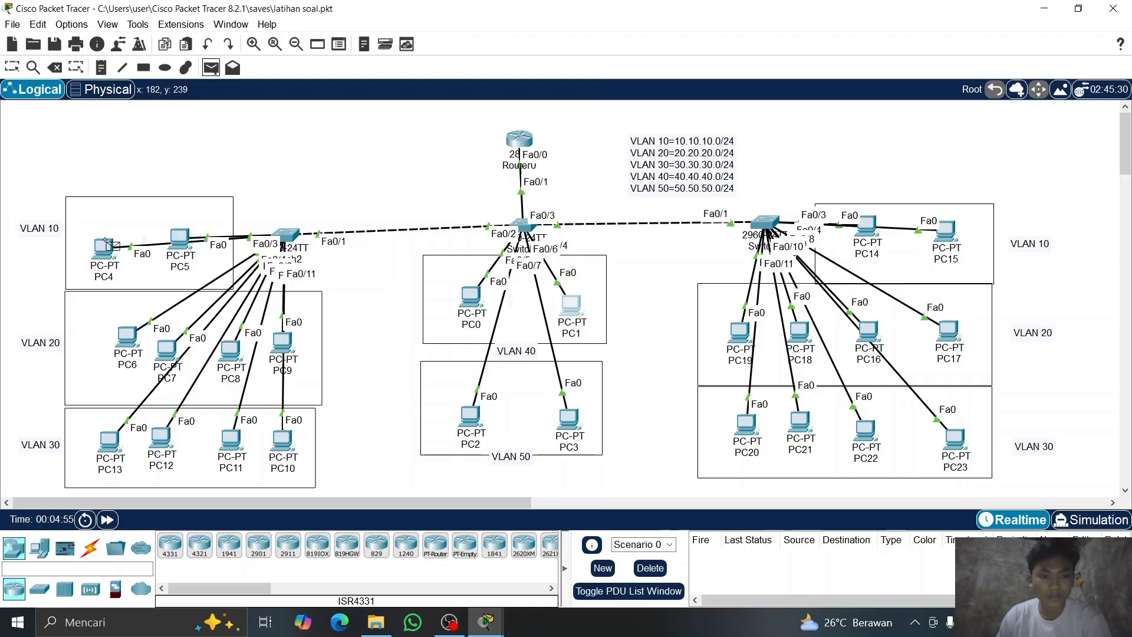
pyautogui.click(105, 243)
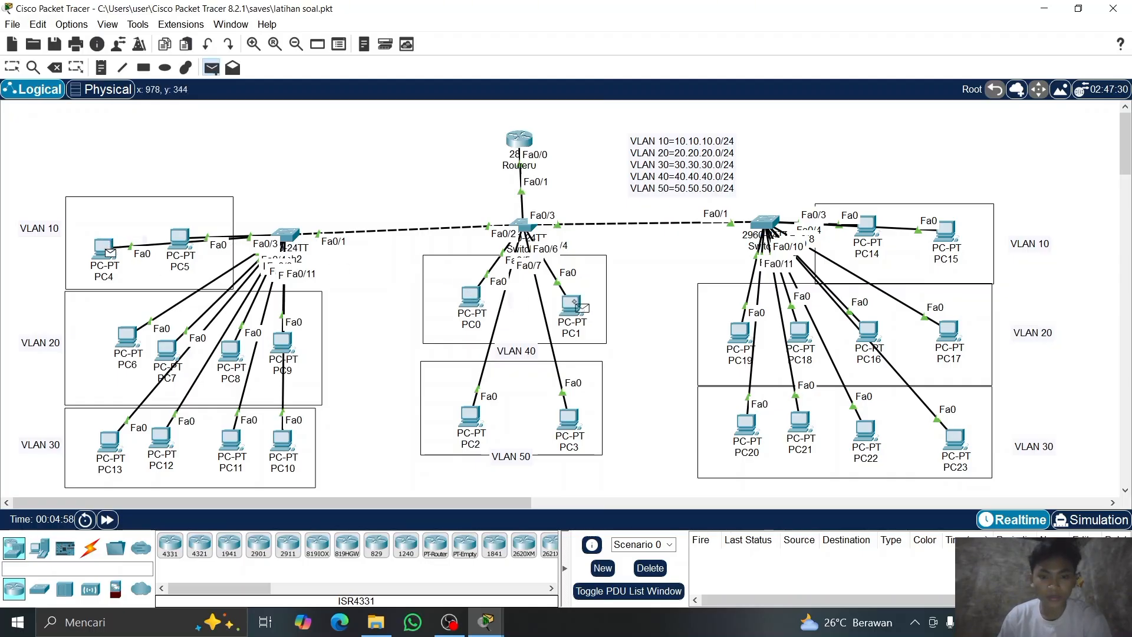
pyautogui.click(574, 302)
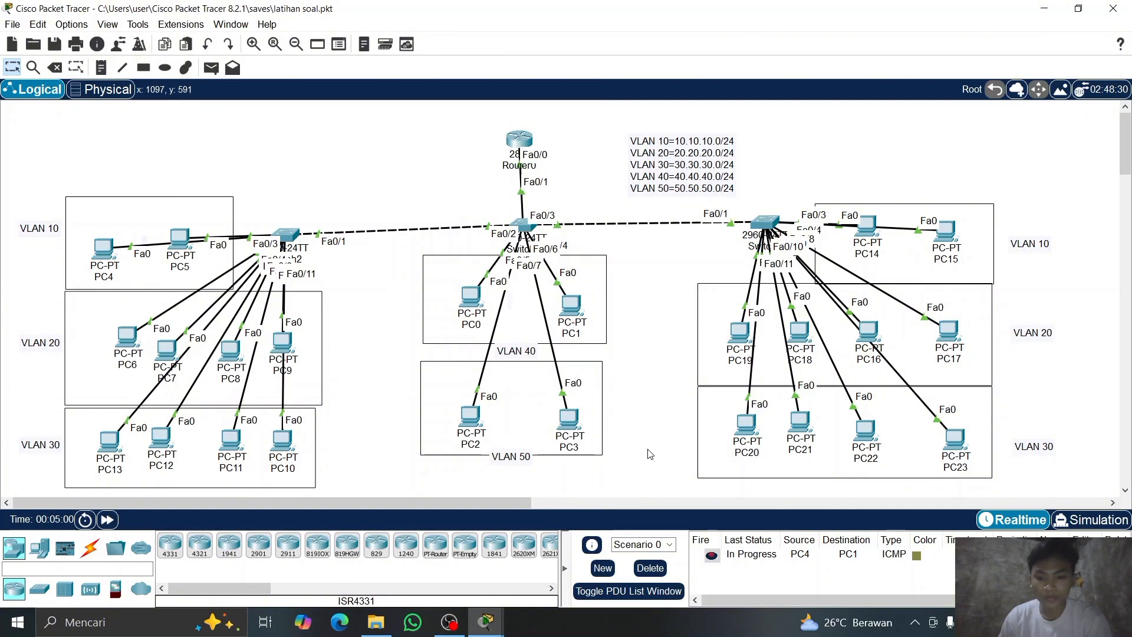
pyautogui.click(211, 68)
pyautogui.click(104, 250)
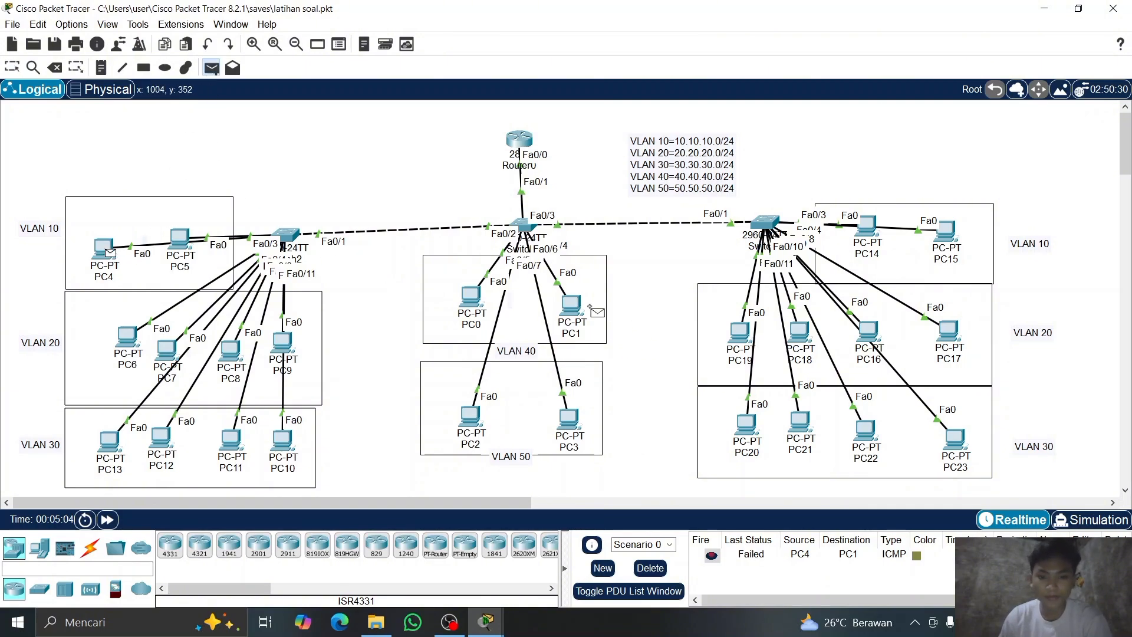
pyautogui.click(568, 306)
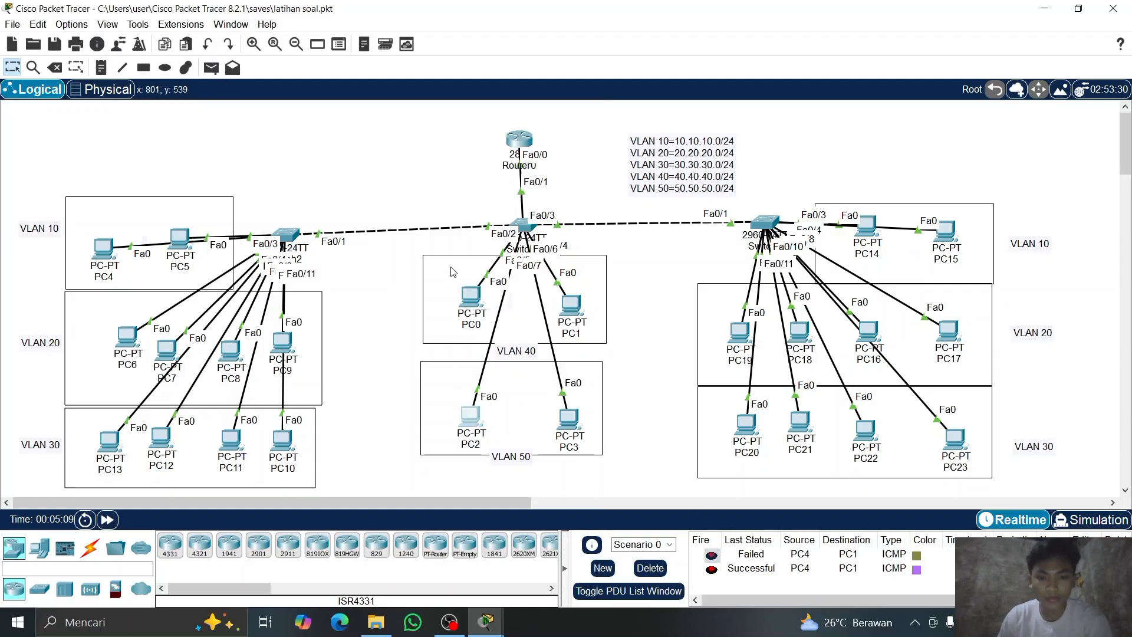
# - Set PC2 in VLAN 50 to obtain its IPv4 configuration through DHCP and close its window
pyautogui.click(470, 415)
pyautogui.click(520, 120)
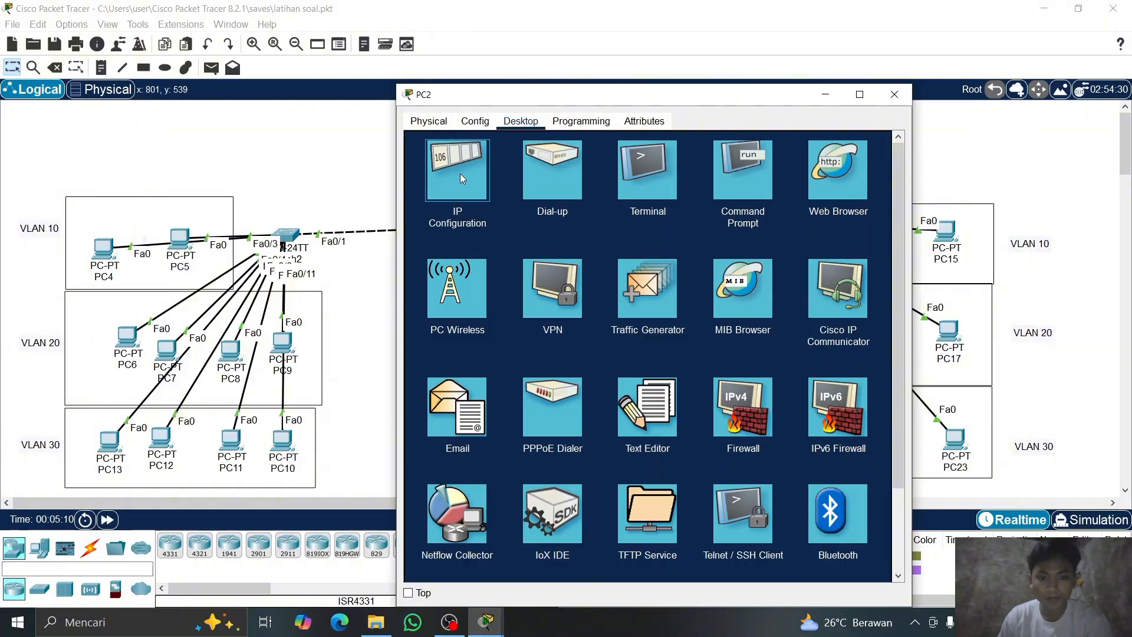
pyautogui.click(462, 178)
pyautogui.click(421, 195)
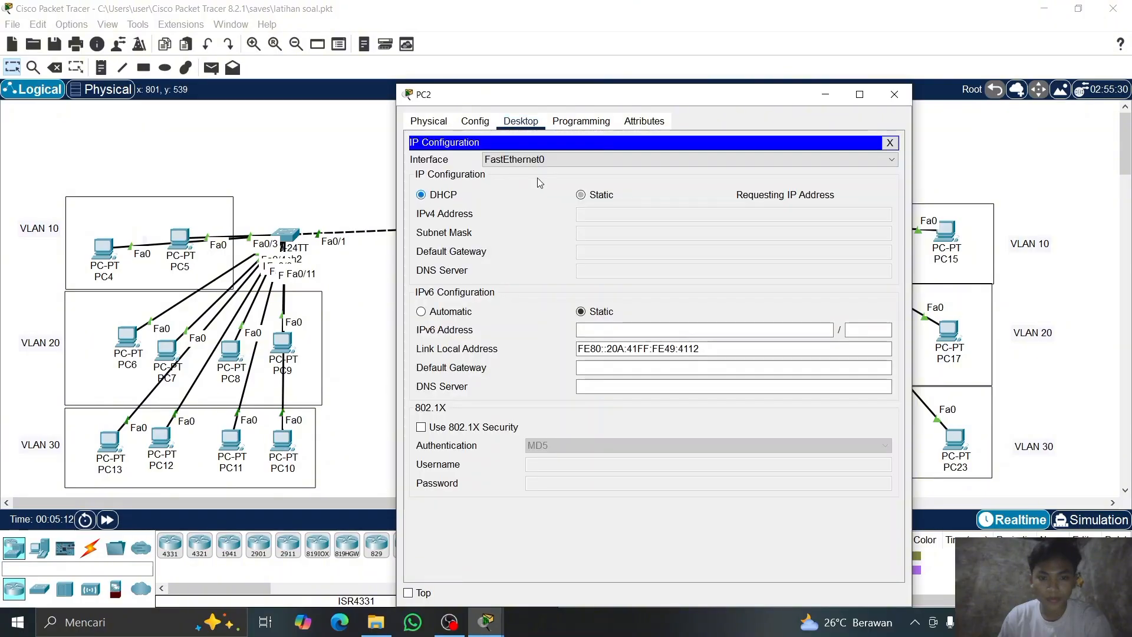
pyautogui.click(890, 98)
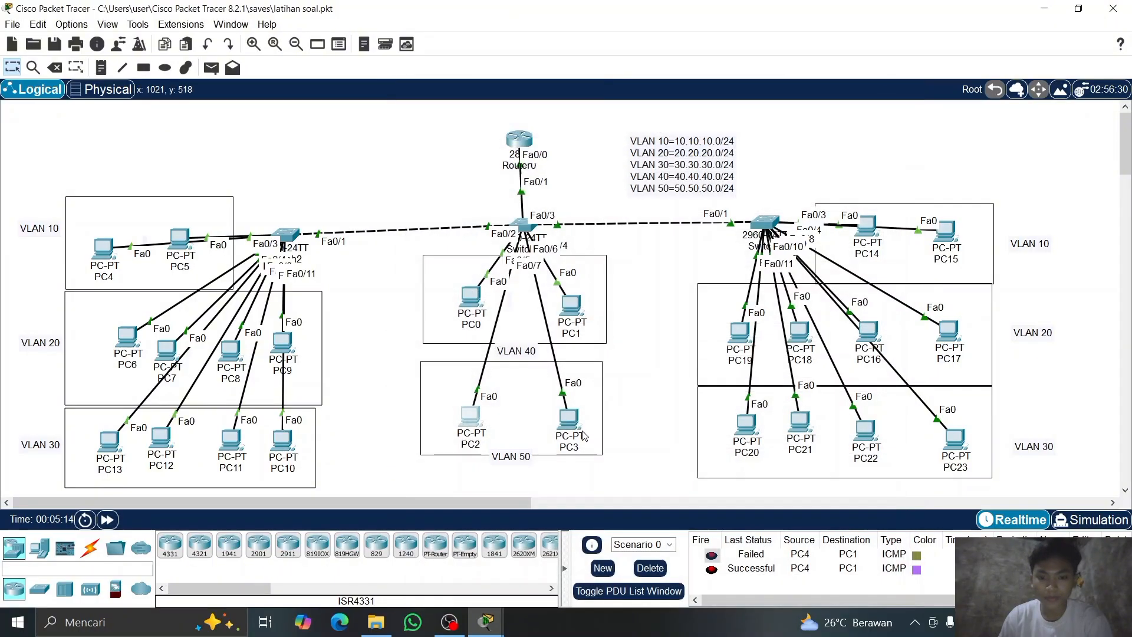
# - Set PC3 in VLAN 50 to obtain its IPv4 configuration through DHCP and close its window
pyautogui.click(568, 419)
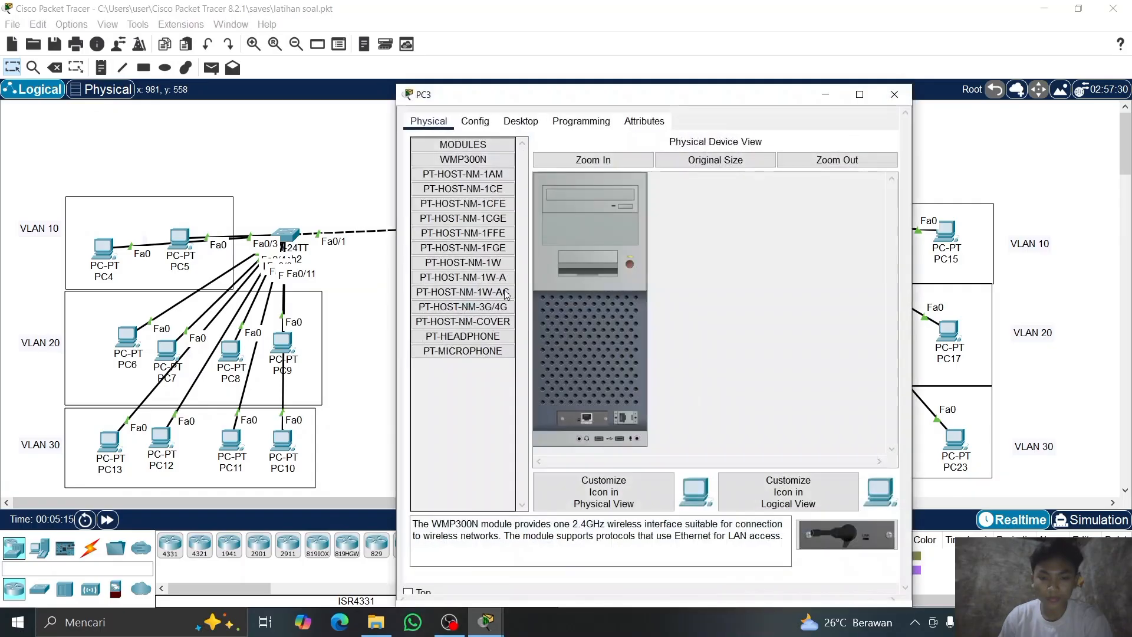
pyautogui.click(514, 123)
pyautogui.click(473, 176)
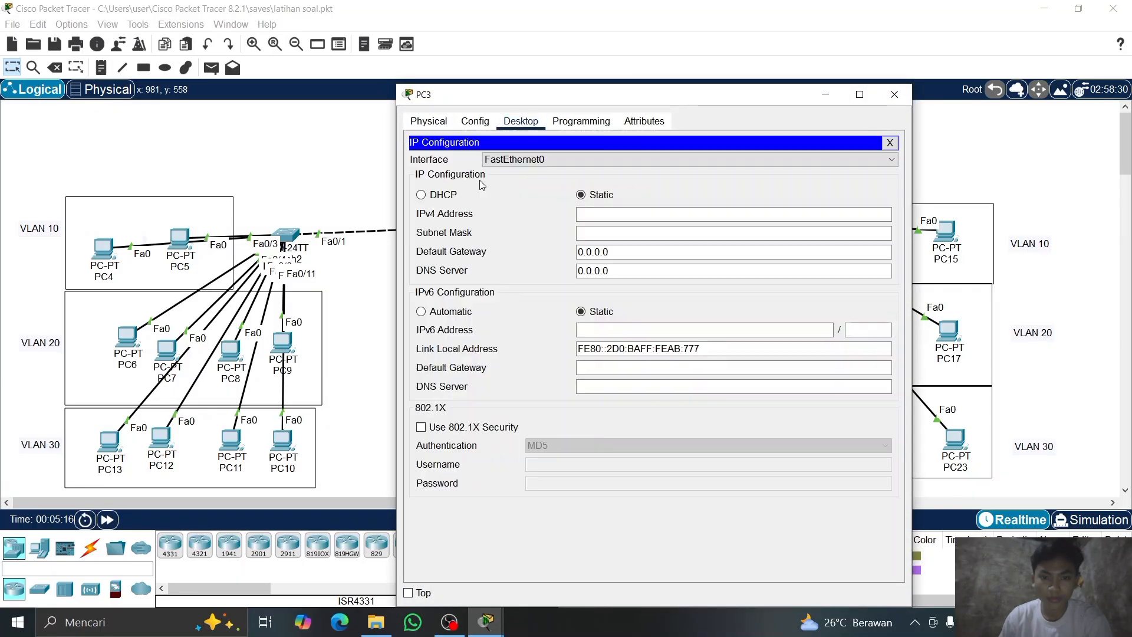
pyautogui.click(452, 197)
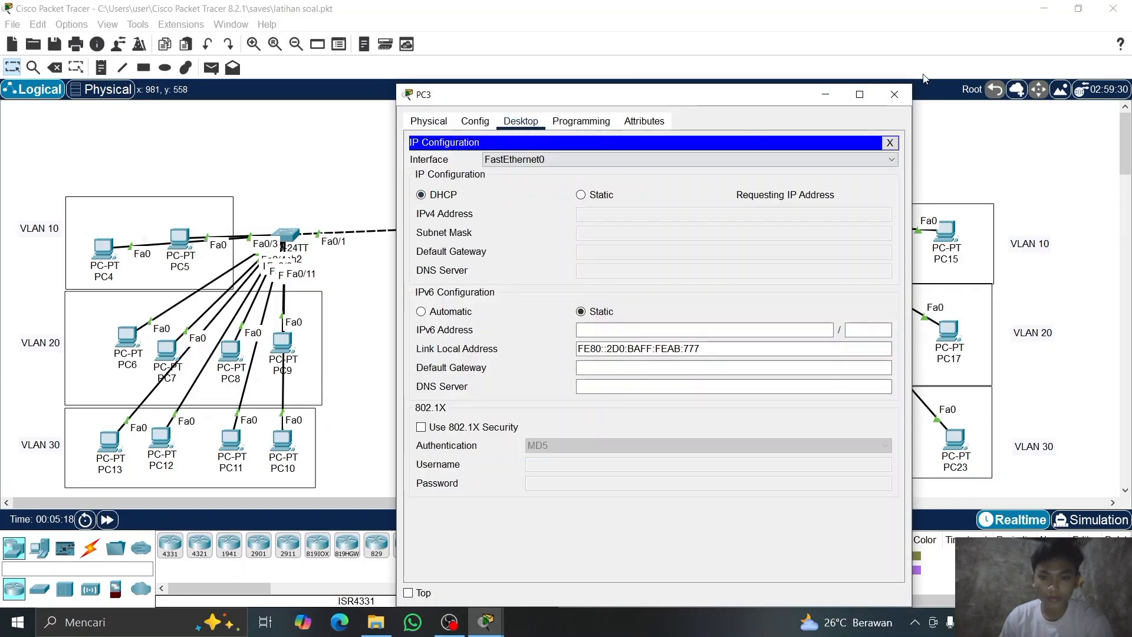
pyautogui.click(894, 94)
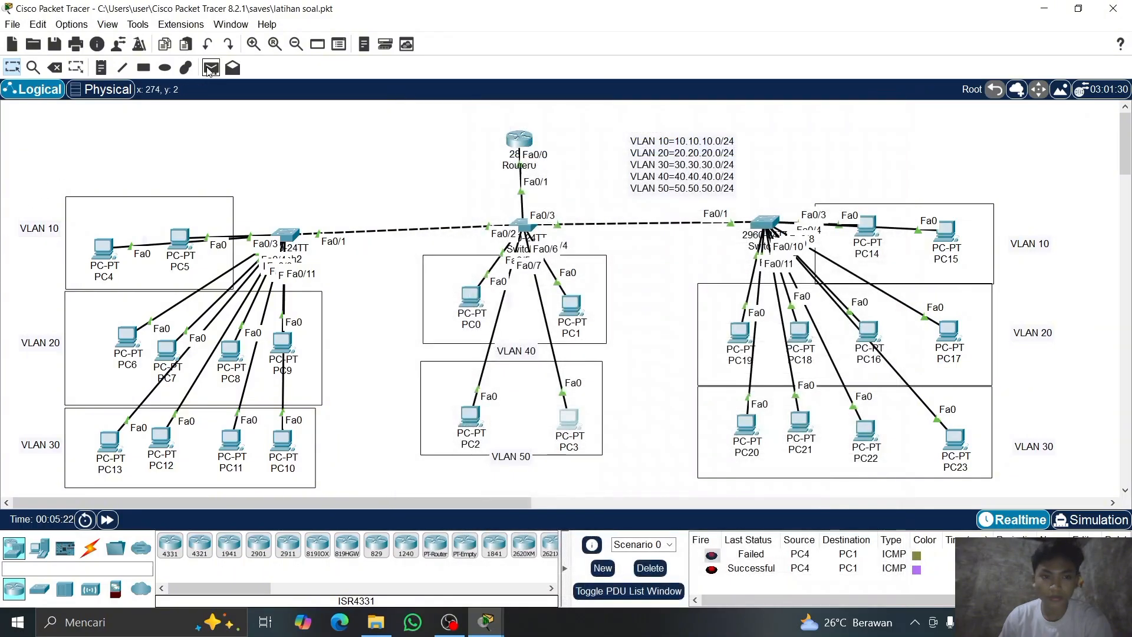
# - Test connectivity between VLAN 20 and VLAN 50 by sending a simple PDU from PC8 to PC3
pyautogui.click(211, 68)
pyautogui.click(229, 349)
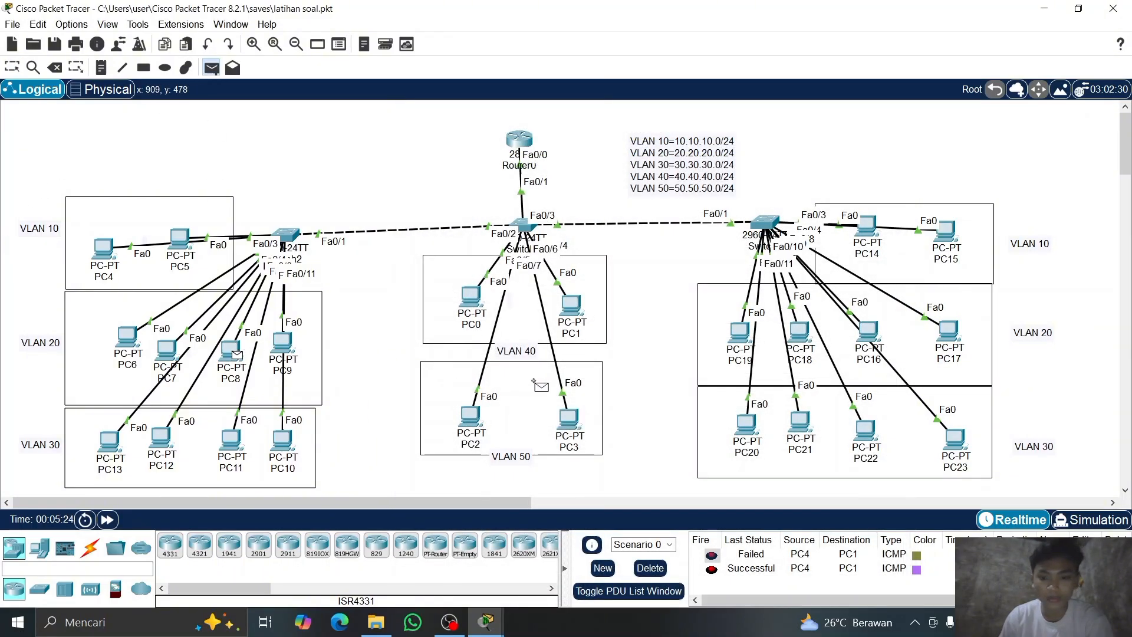
pyautogui.click(574, 416)
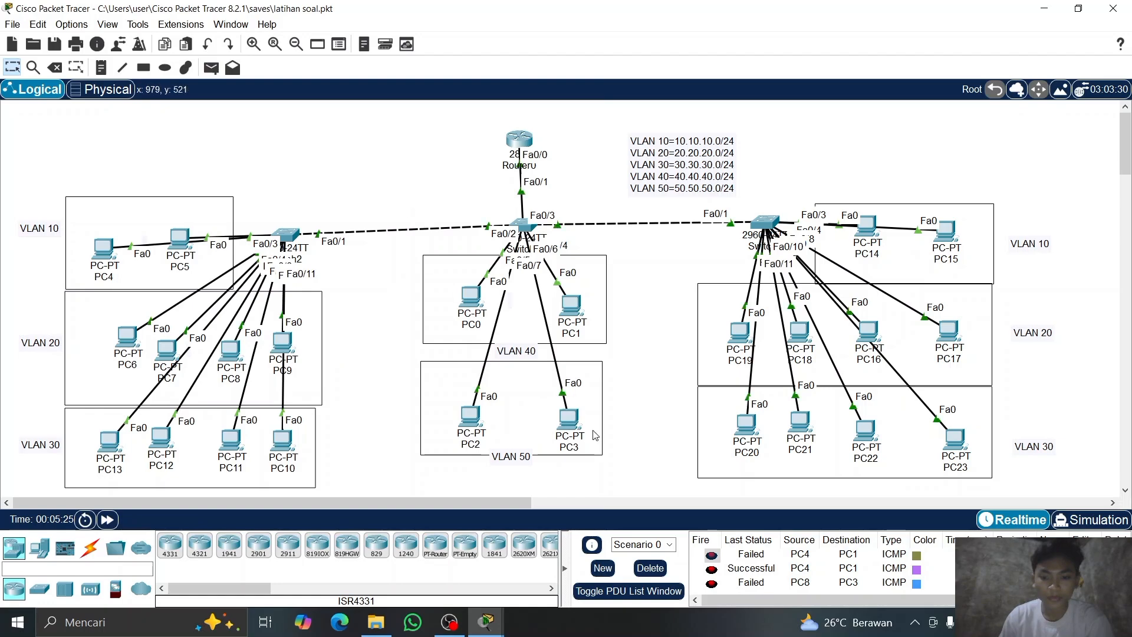
# - Delete the scenario's recorded PDUs and send a fresh simple PDU from PC8 to PC3
pyautogui.click(664, 567)
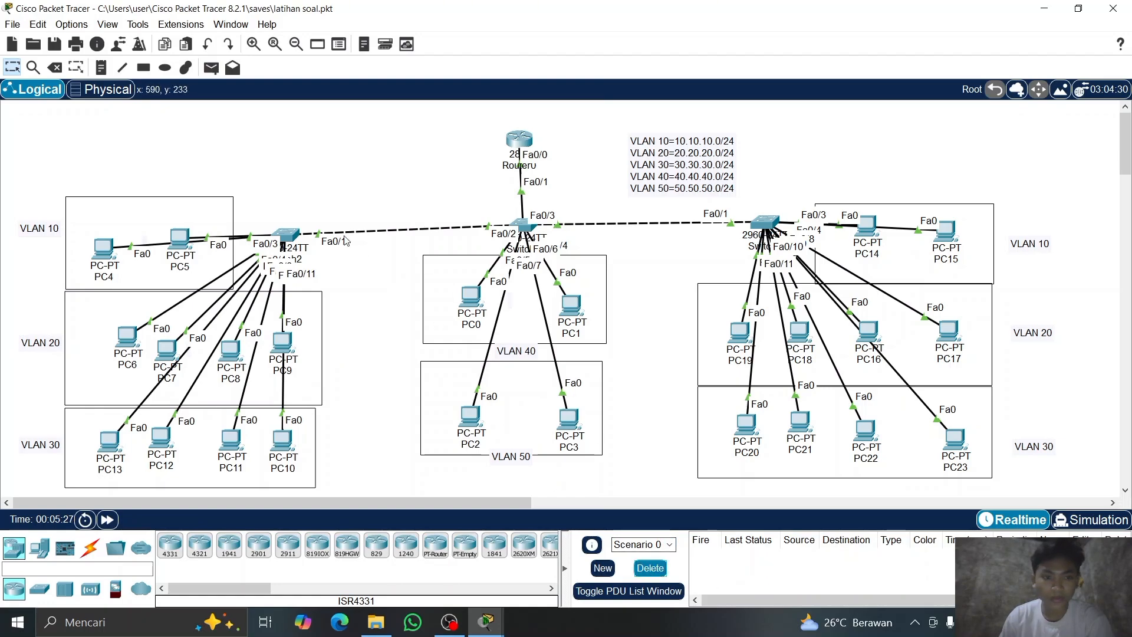
pyautogui.click(208, 71)
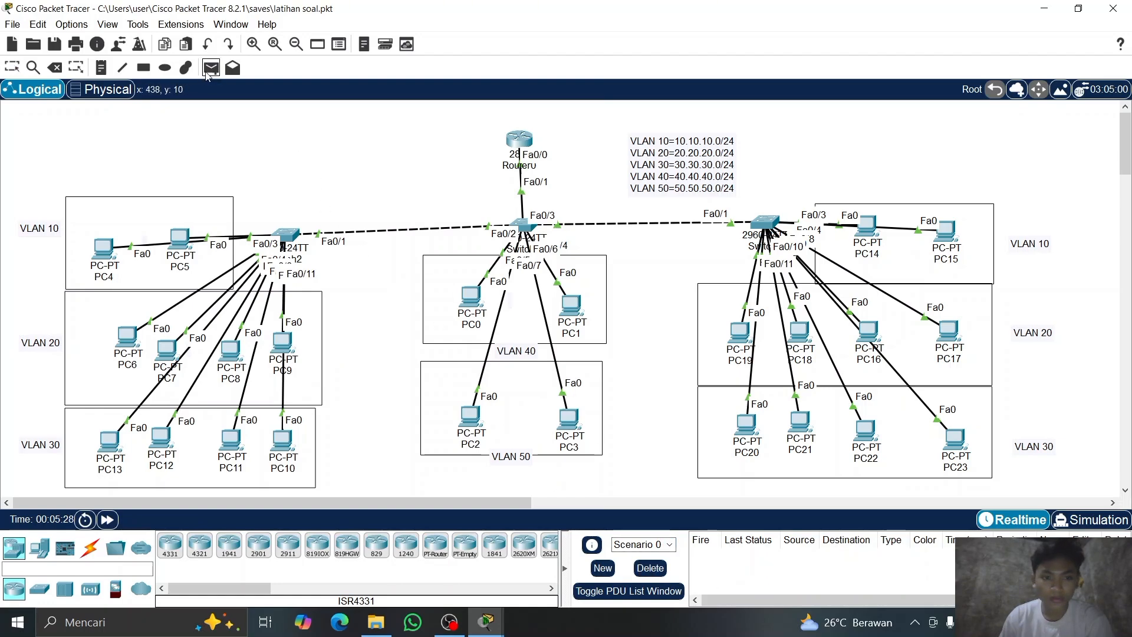
pyautogui.click(231, 352)
pyautogui.click(570, 420)
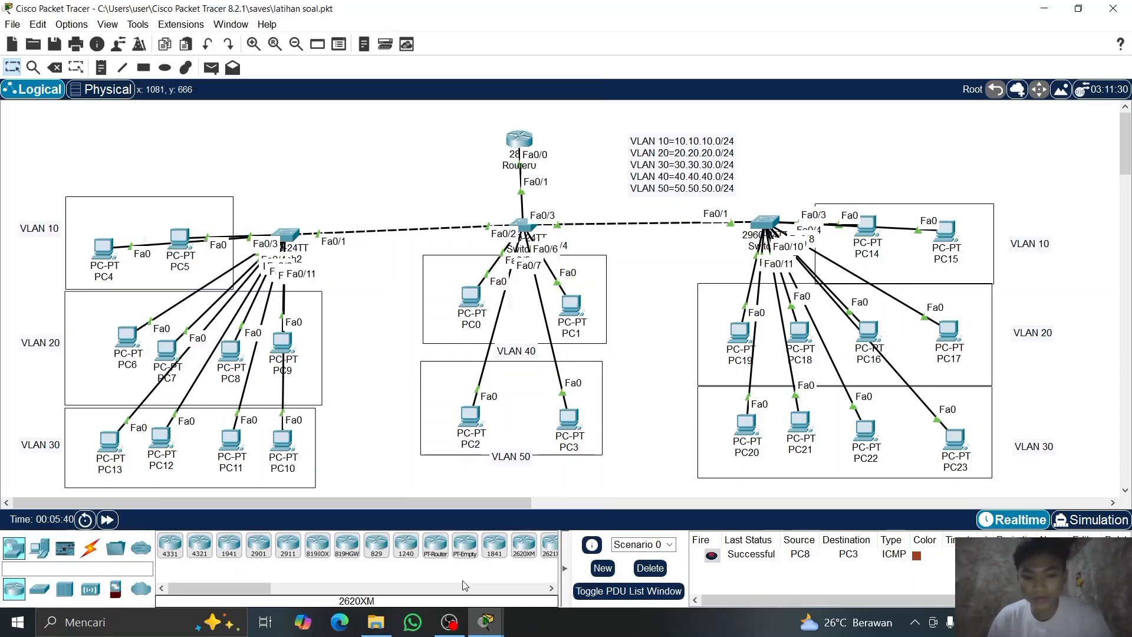
pyautogui.click(450, 623)
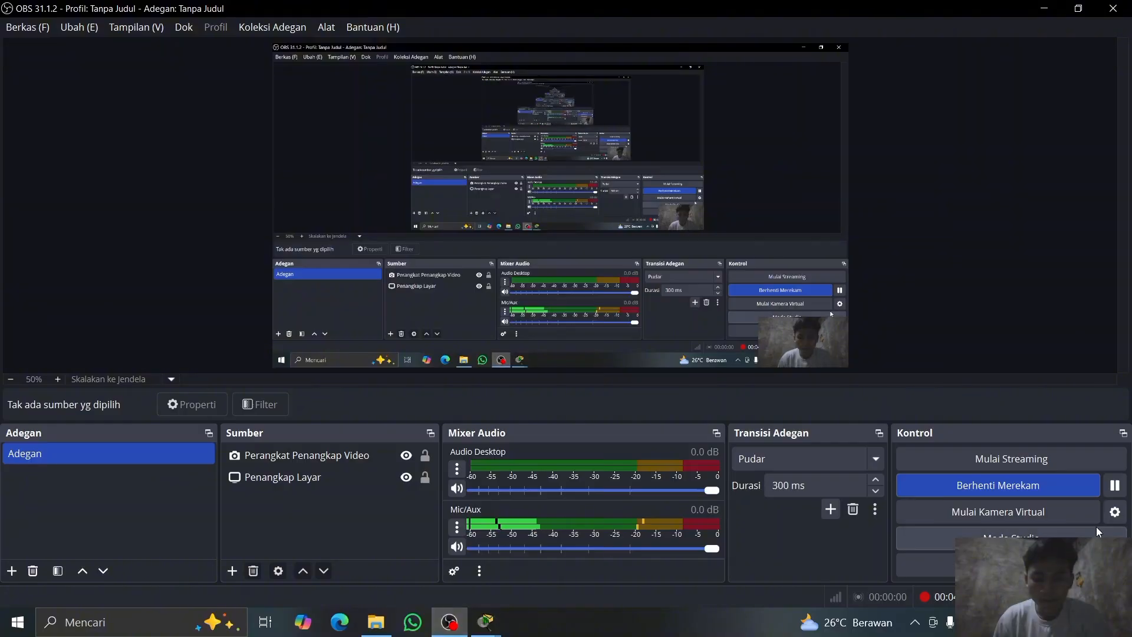